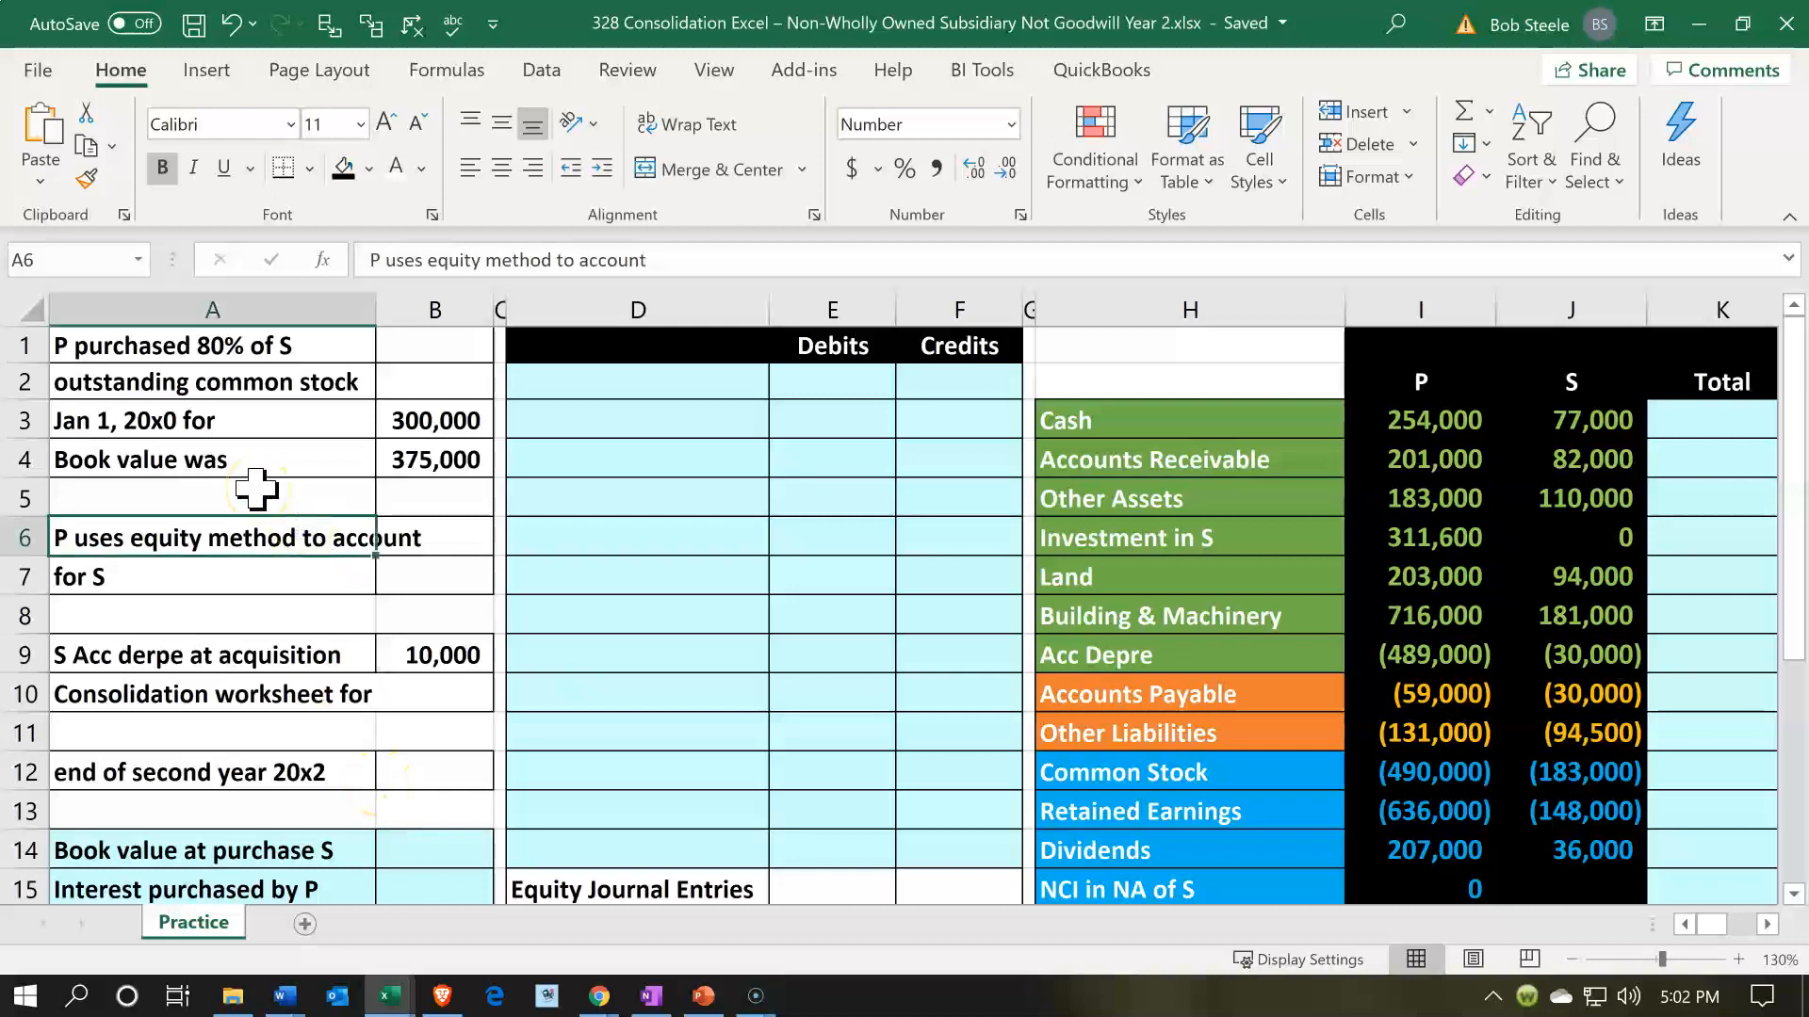
- Look over the worksheet layout, from the journal entry area across the P and S trial balance to the consolidated balance sheet
{"action": "left_click", "coordinate": [554, 496]}
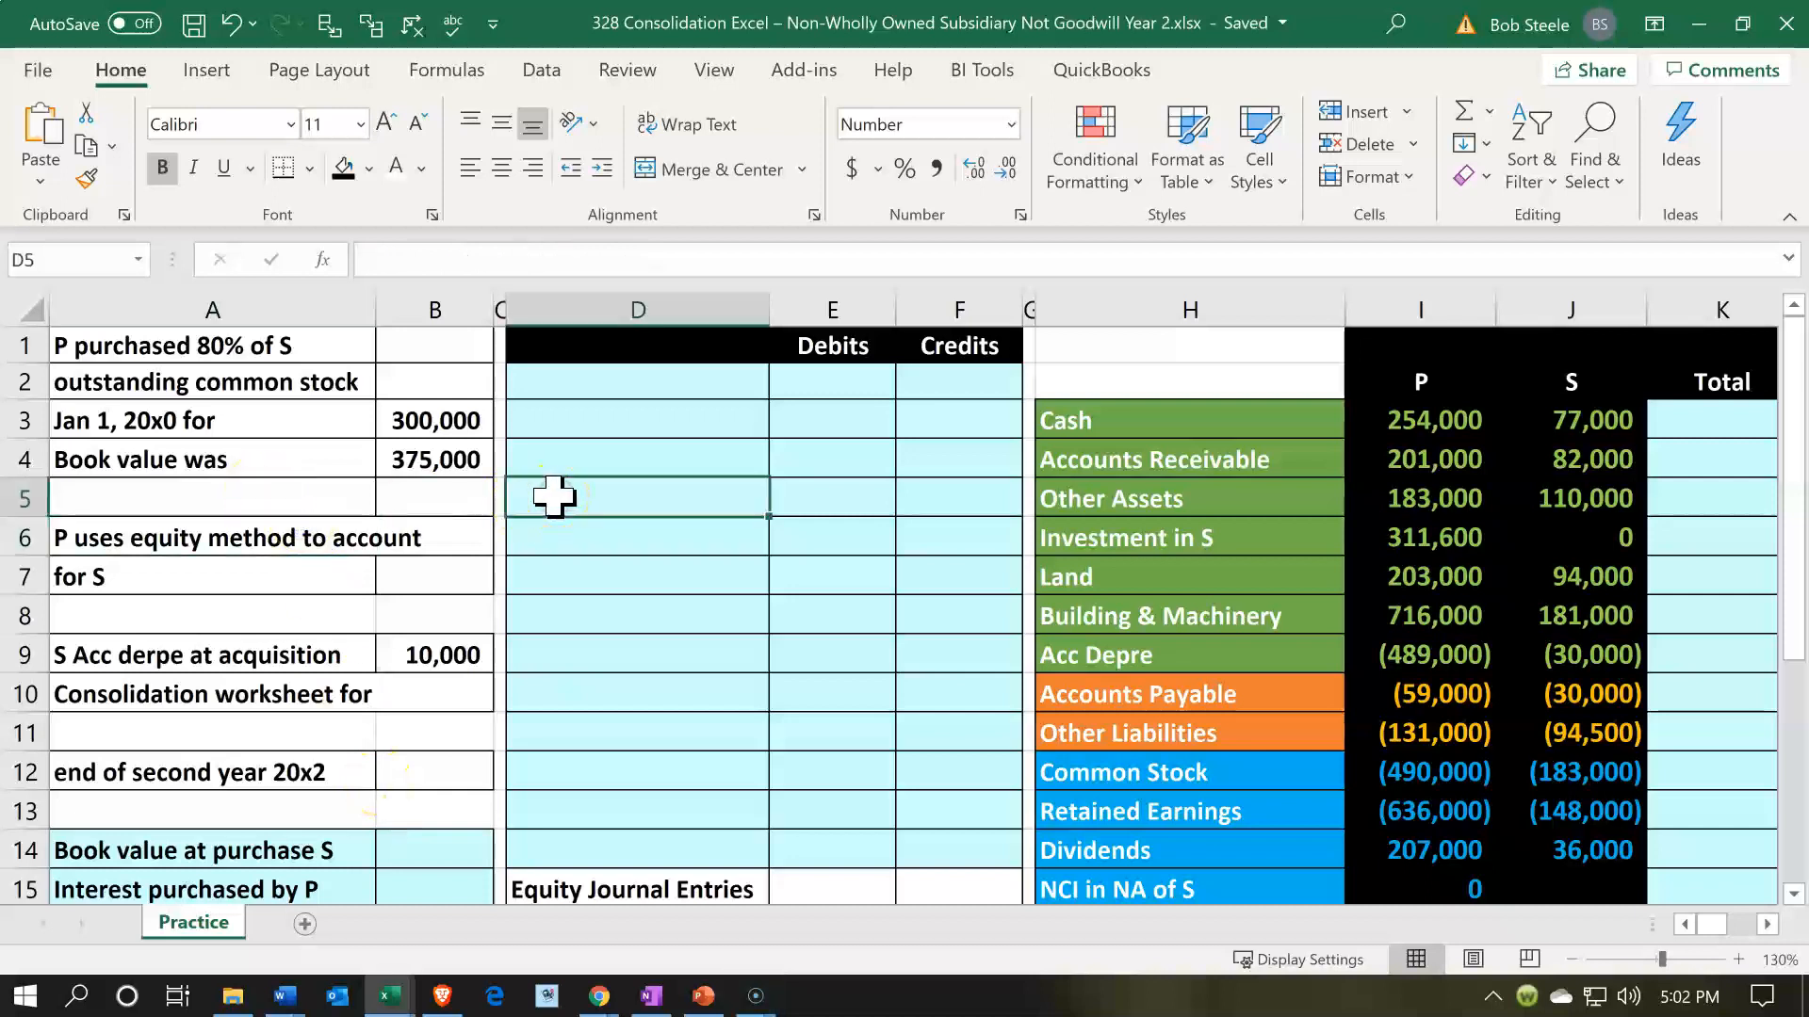
{"action": "scroll", "coordinate": [554, 496], "scroll_direction": "down", "scroll_amount": 1}
{"action": "scroll", "coordinate": [554, 497], "scroll_direction": "up", "scroll_amount": 1}
{"action": "left_click", "coordinate": [577, 508]}
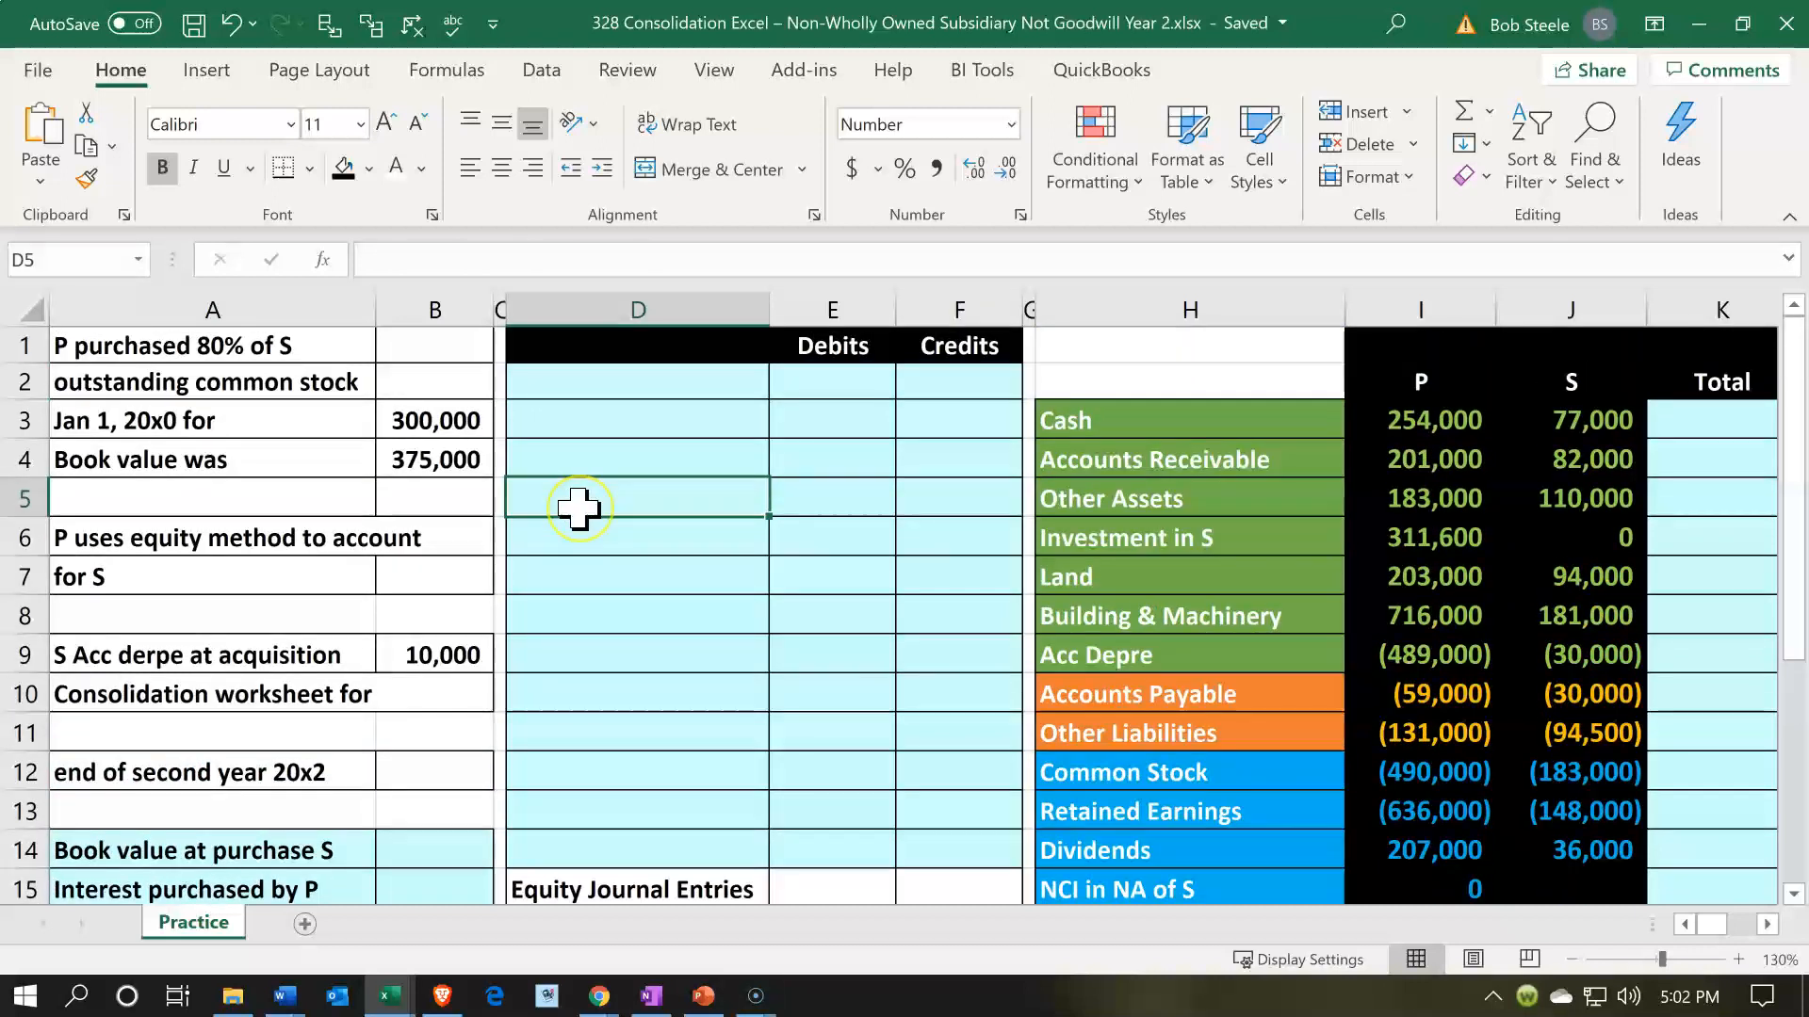
{"action": "key", "text": "Right"}
{"action": "key", "text": "Right"}
{"action": "key", "text": "Right"}
{"action": "key", "text": "Right"}
{"action": "key", "text": "Right"}
{"action": "key", "text": "Right"}
{"action": "key", "text": "Right"}
{"action": "key", "text": "Right"}
{"action": "key", "text": "Right"}
{"action": "key", "text": "Right"}
{"action": "key", "text": "Right"}
{"action": "key", "text": "Right"}
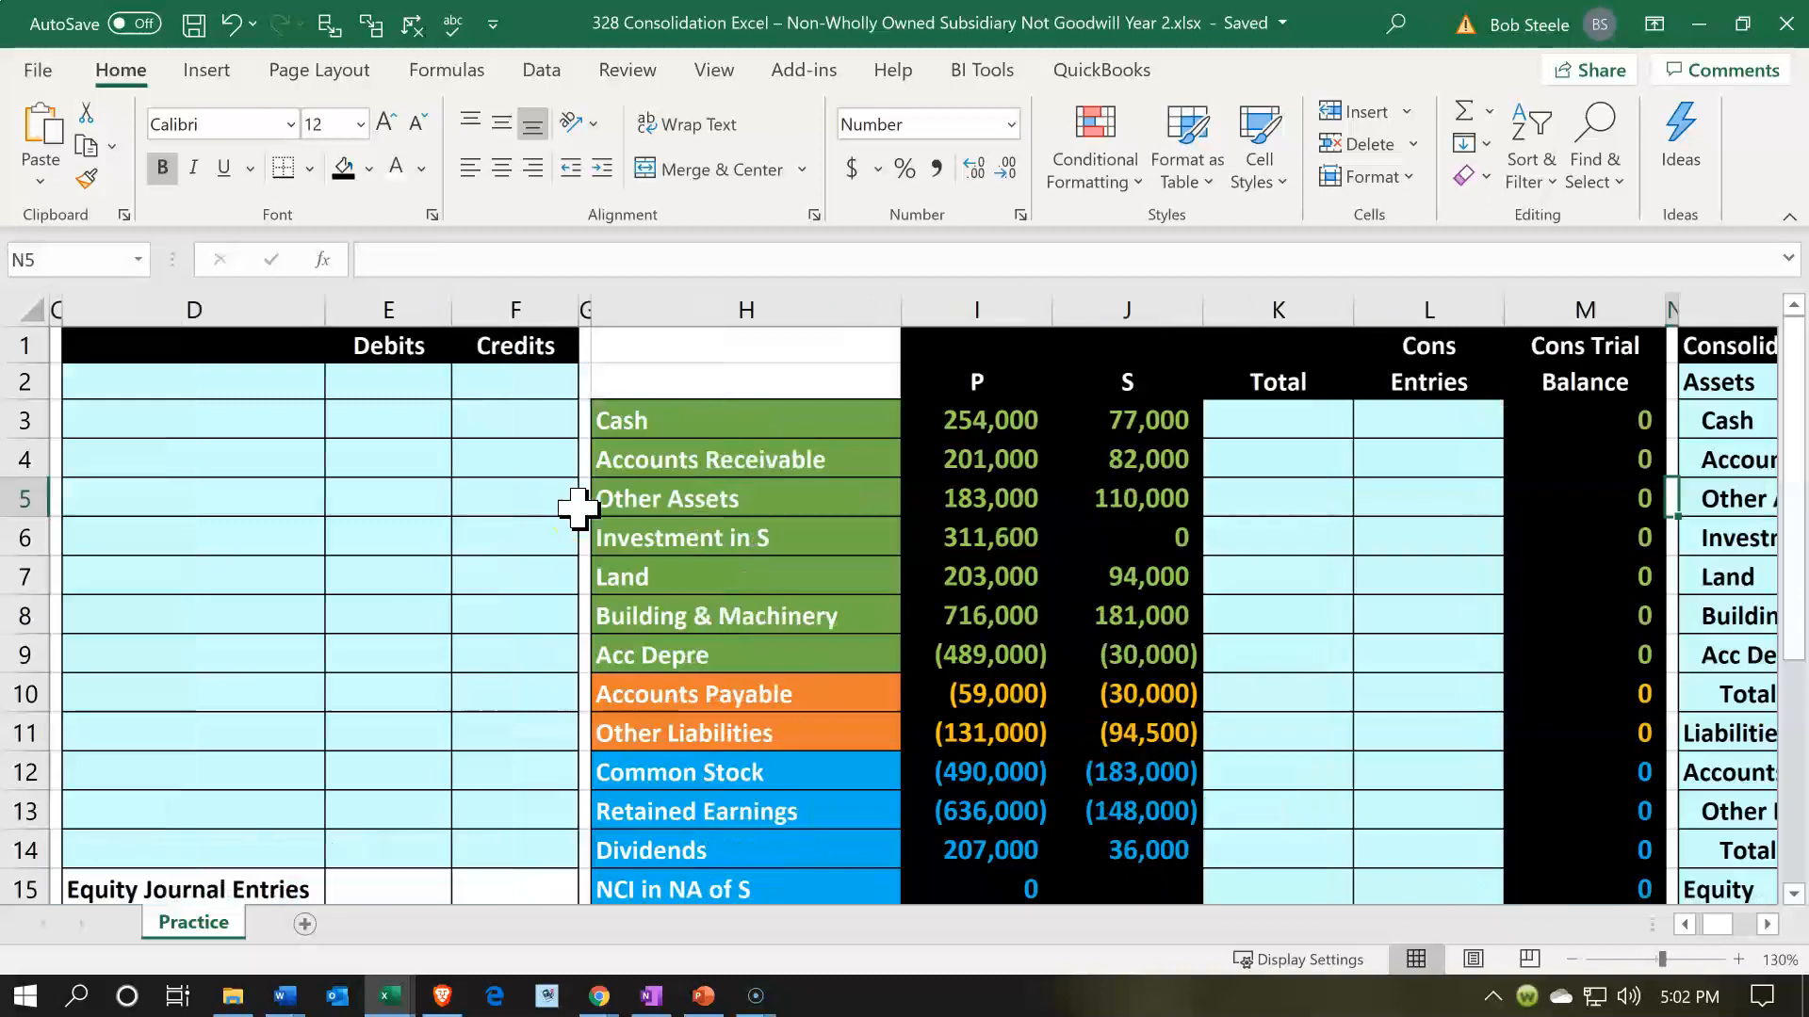
{"action": "key", "text": "Right"}
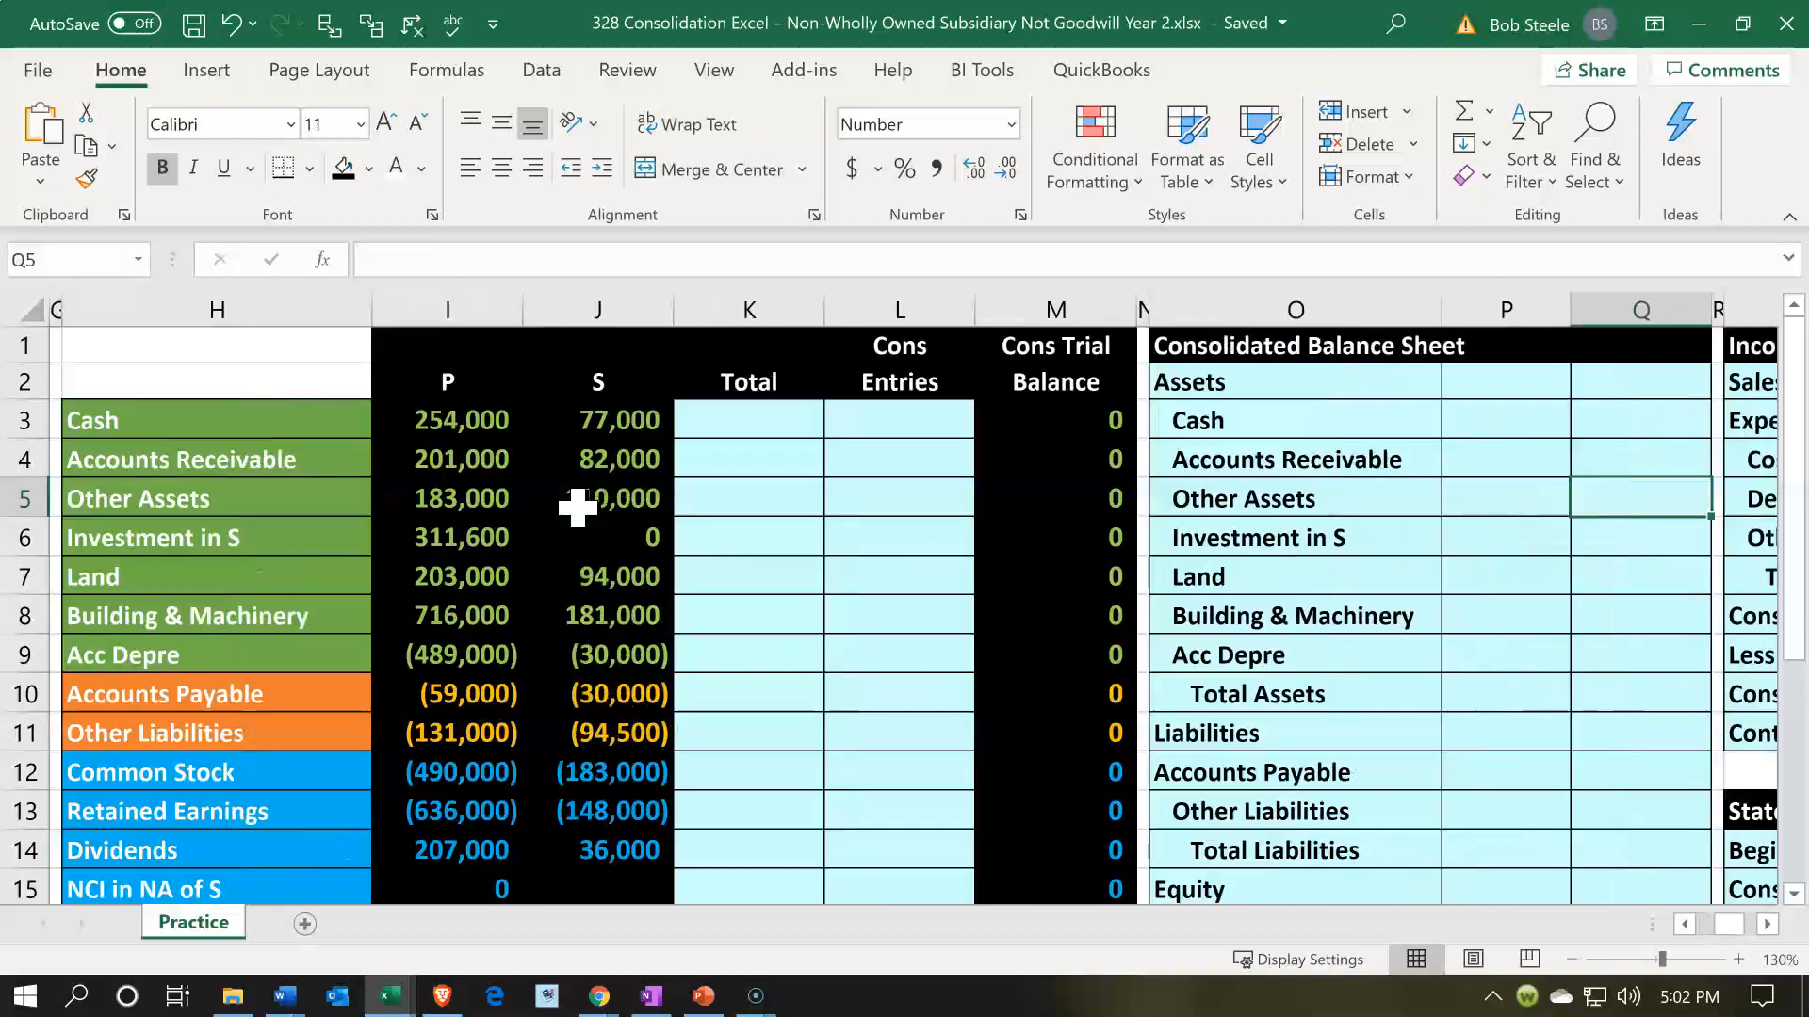
{"action": "key", "text": "Right"}
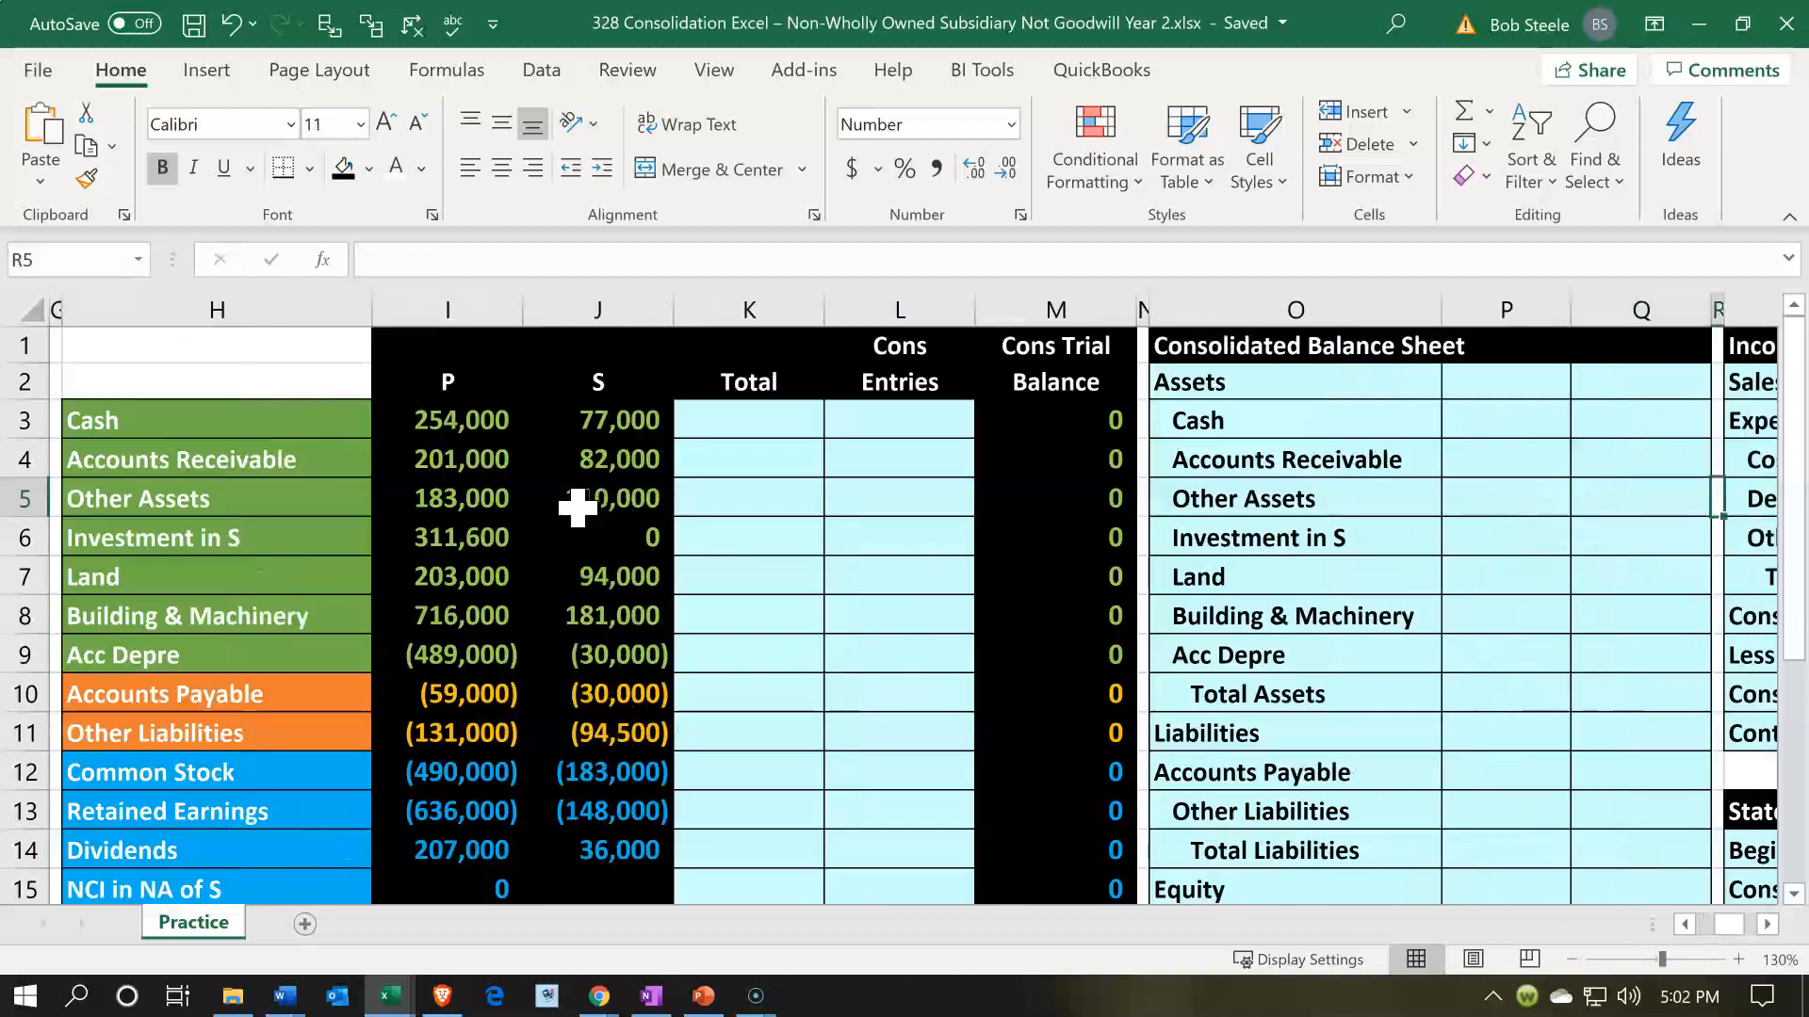
{"action": "key", "text": "Left"}
{"action": "key", "text": "Left"}
{"action": "key", "text": "Left"}
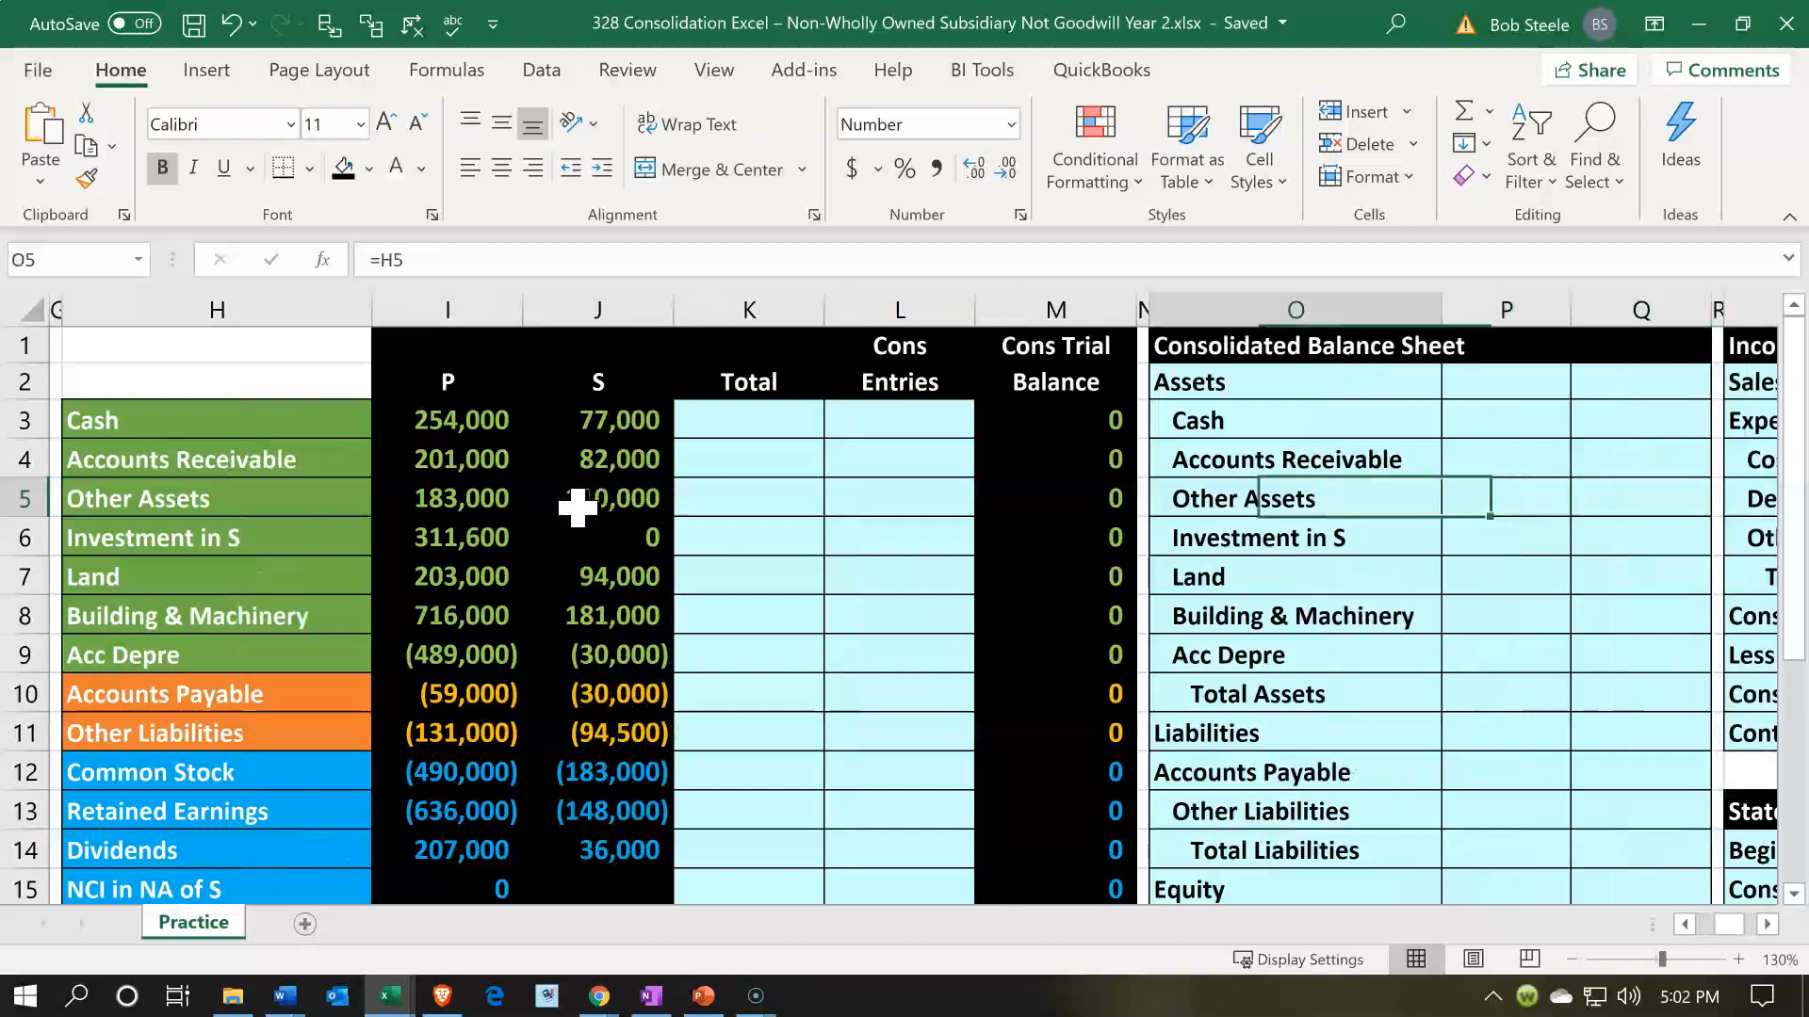
{"action": "key", "text": "Home"}
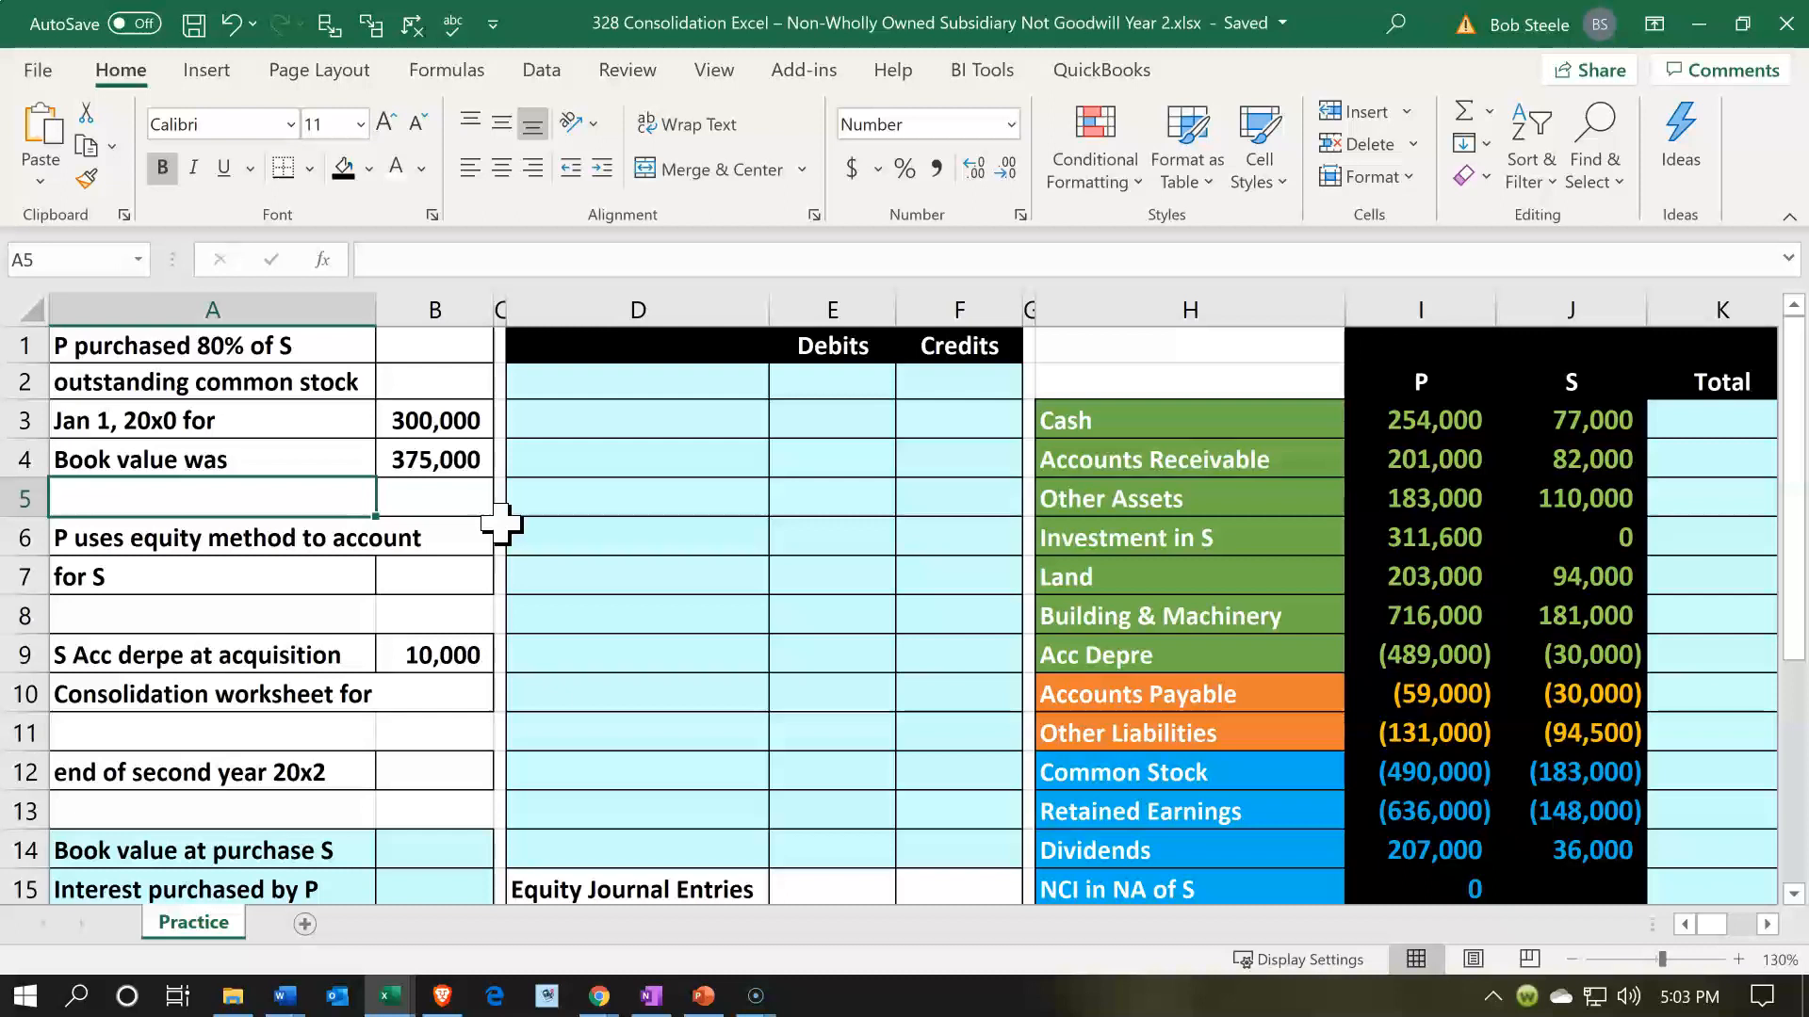
- Review the purchase price, the book value, S's asset and liability balances, and P's Investment in S balance
{"action": "left_click", "coordinate": [146, 426]}
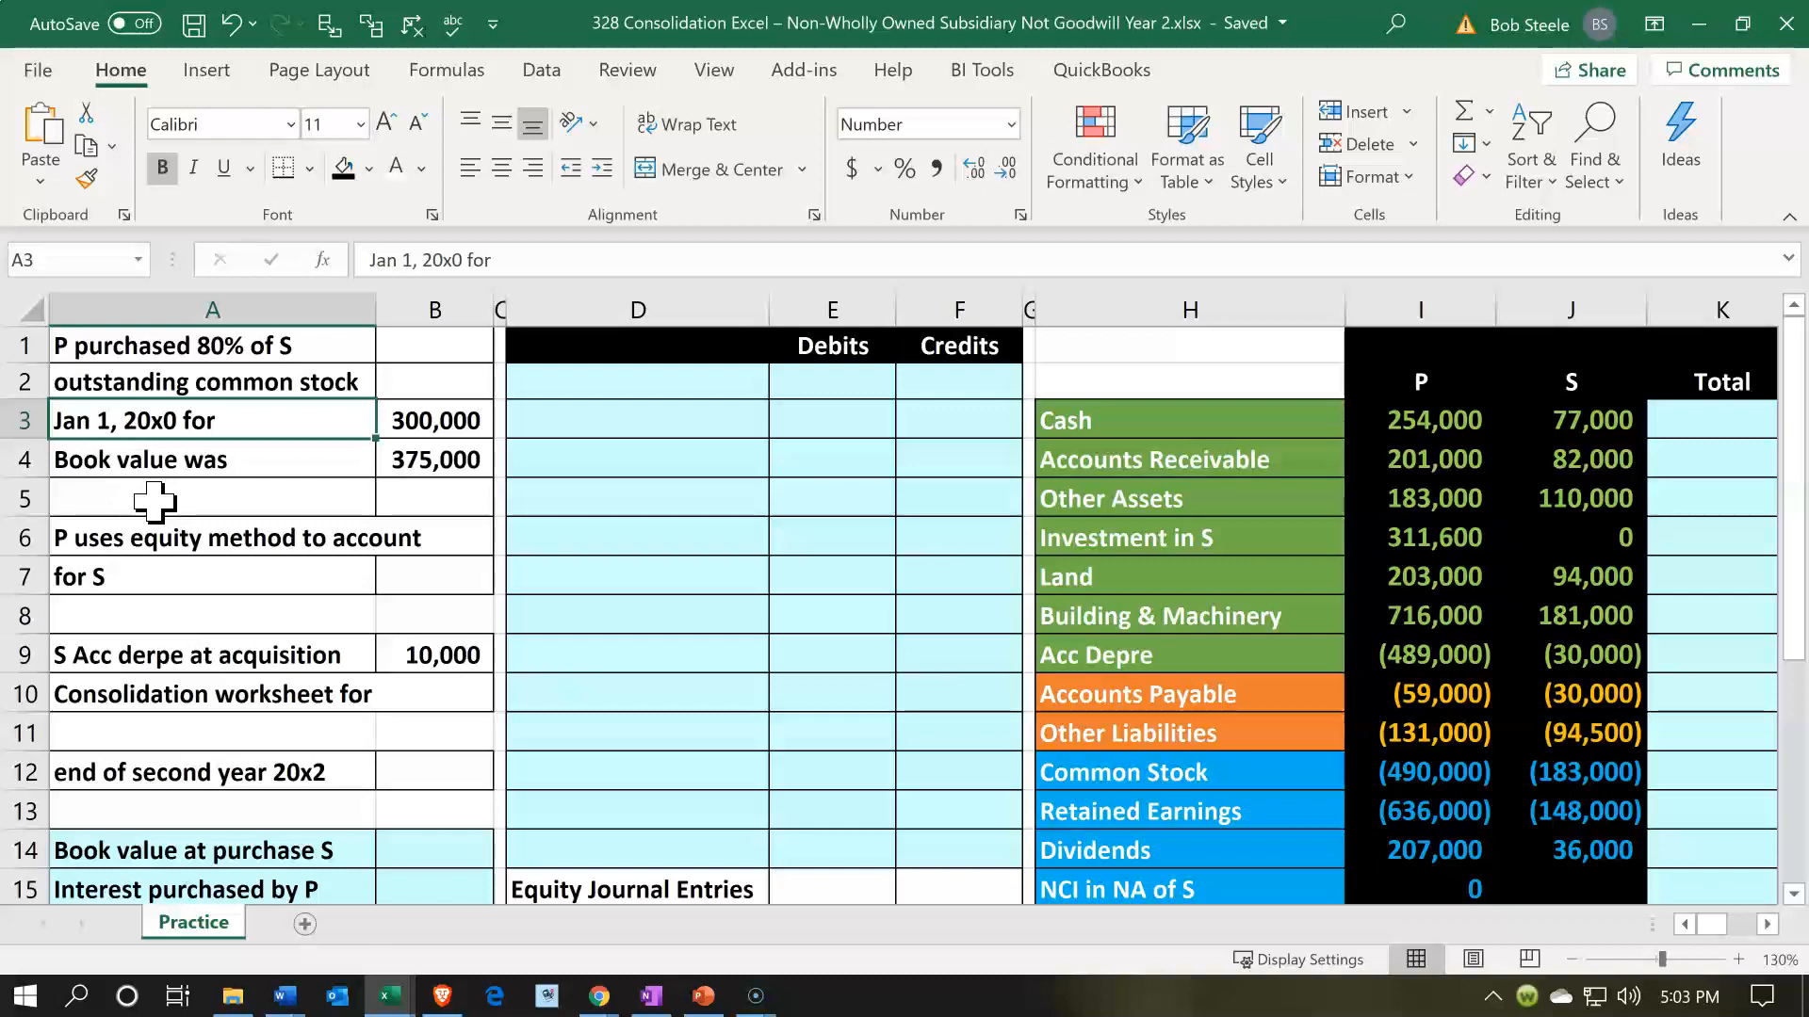
{"action": "key", "text": "Right"}
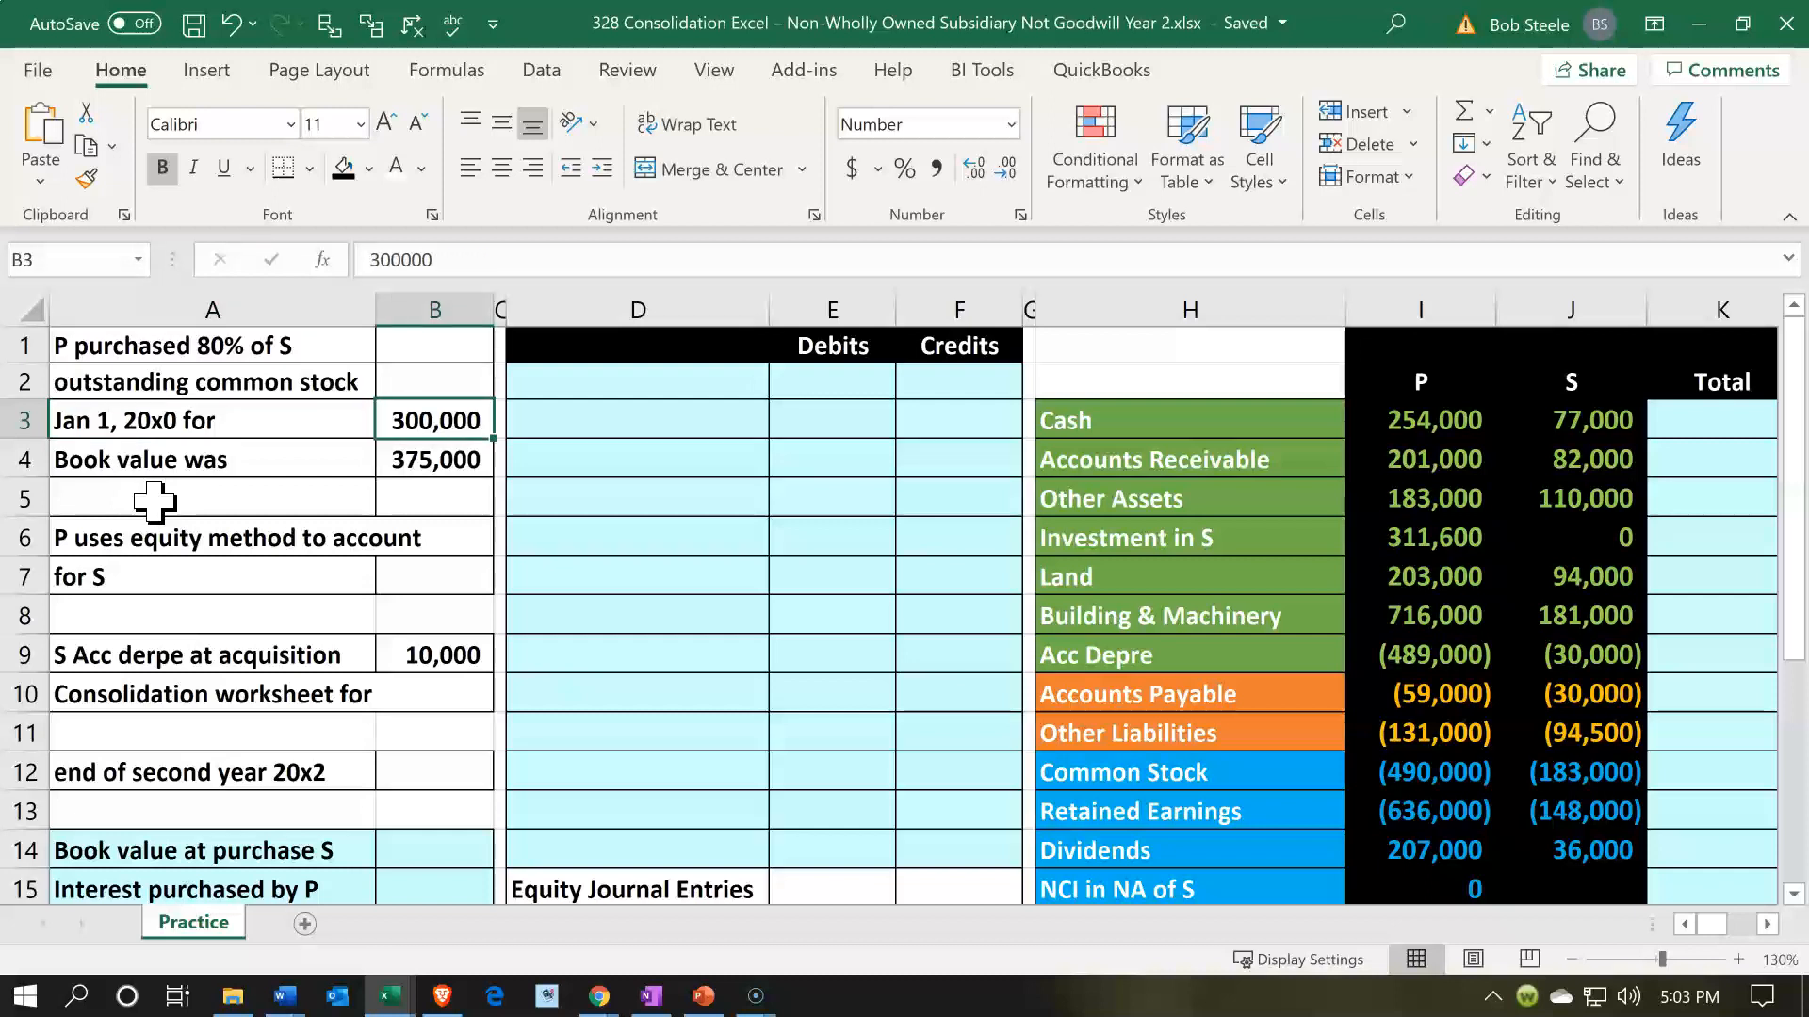
{"action": "key", "text": "Down"}
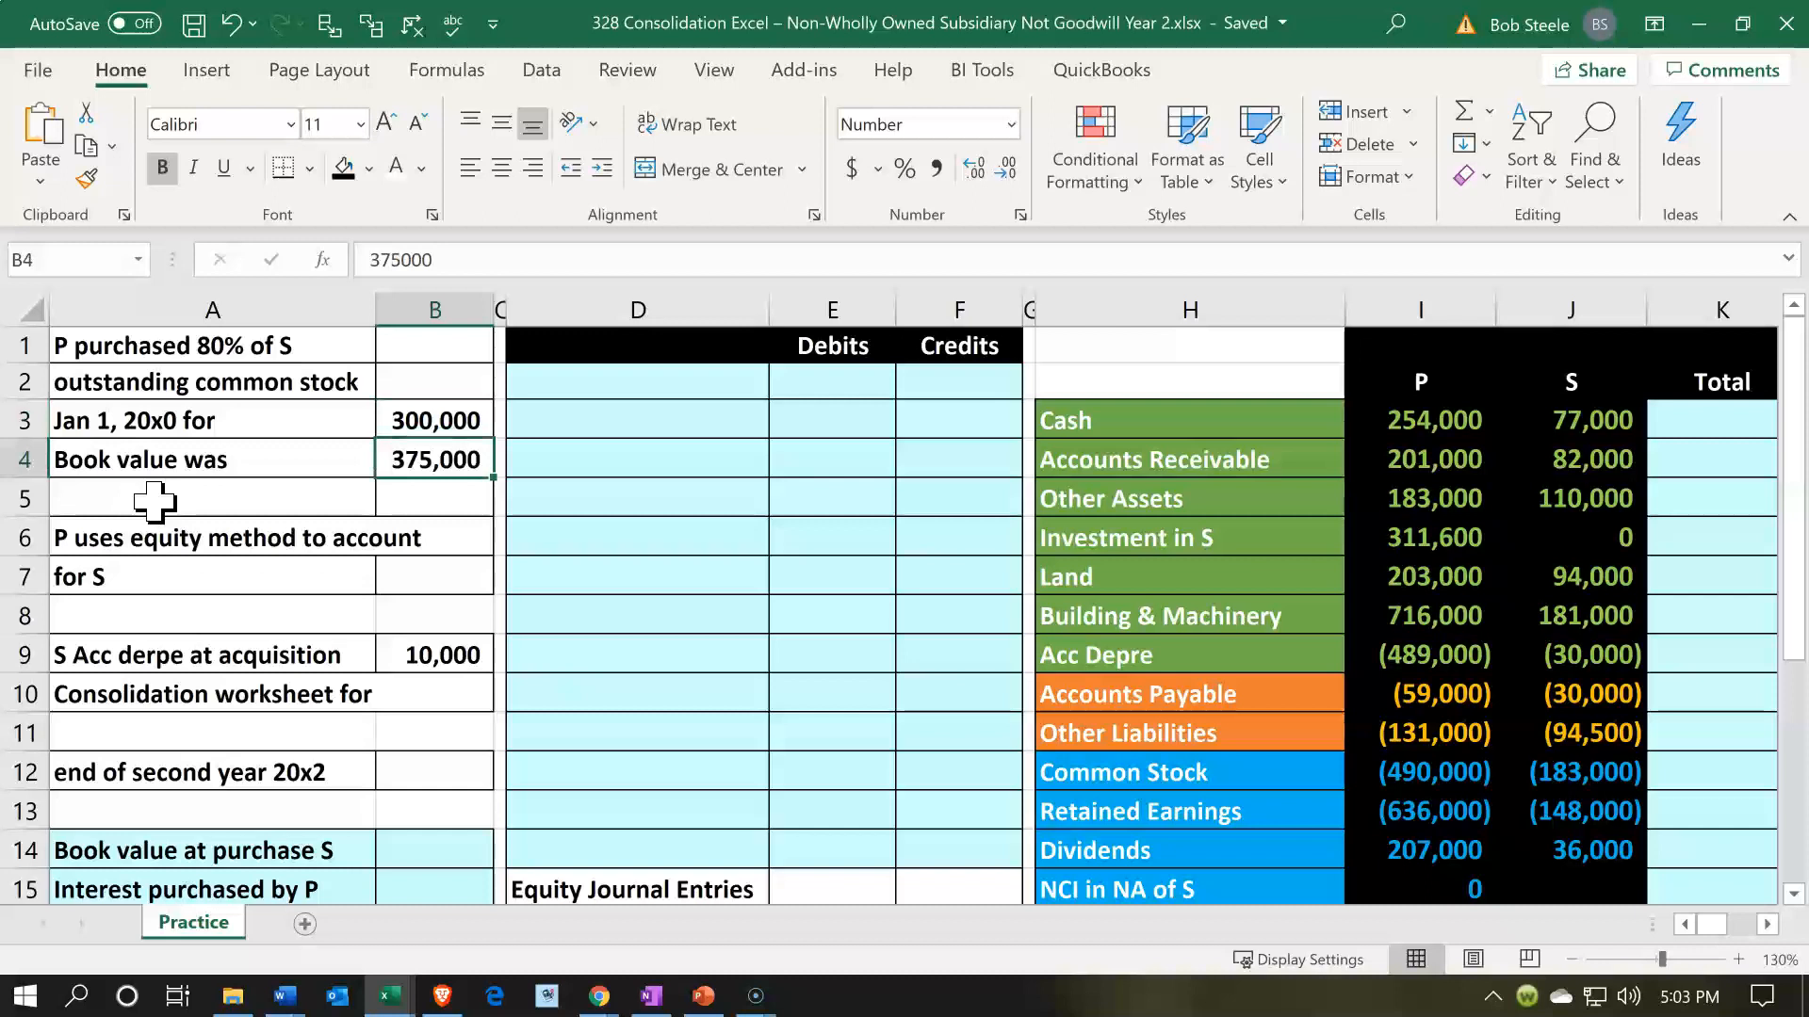
{"action": "left_click", "coordinate": [1602, 417]}
{"action": "left_click_drag", "start_coordinate": [1576, 570], "coordinate": [1574, 733]}
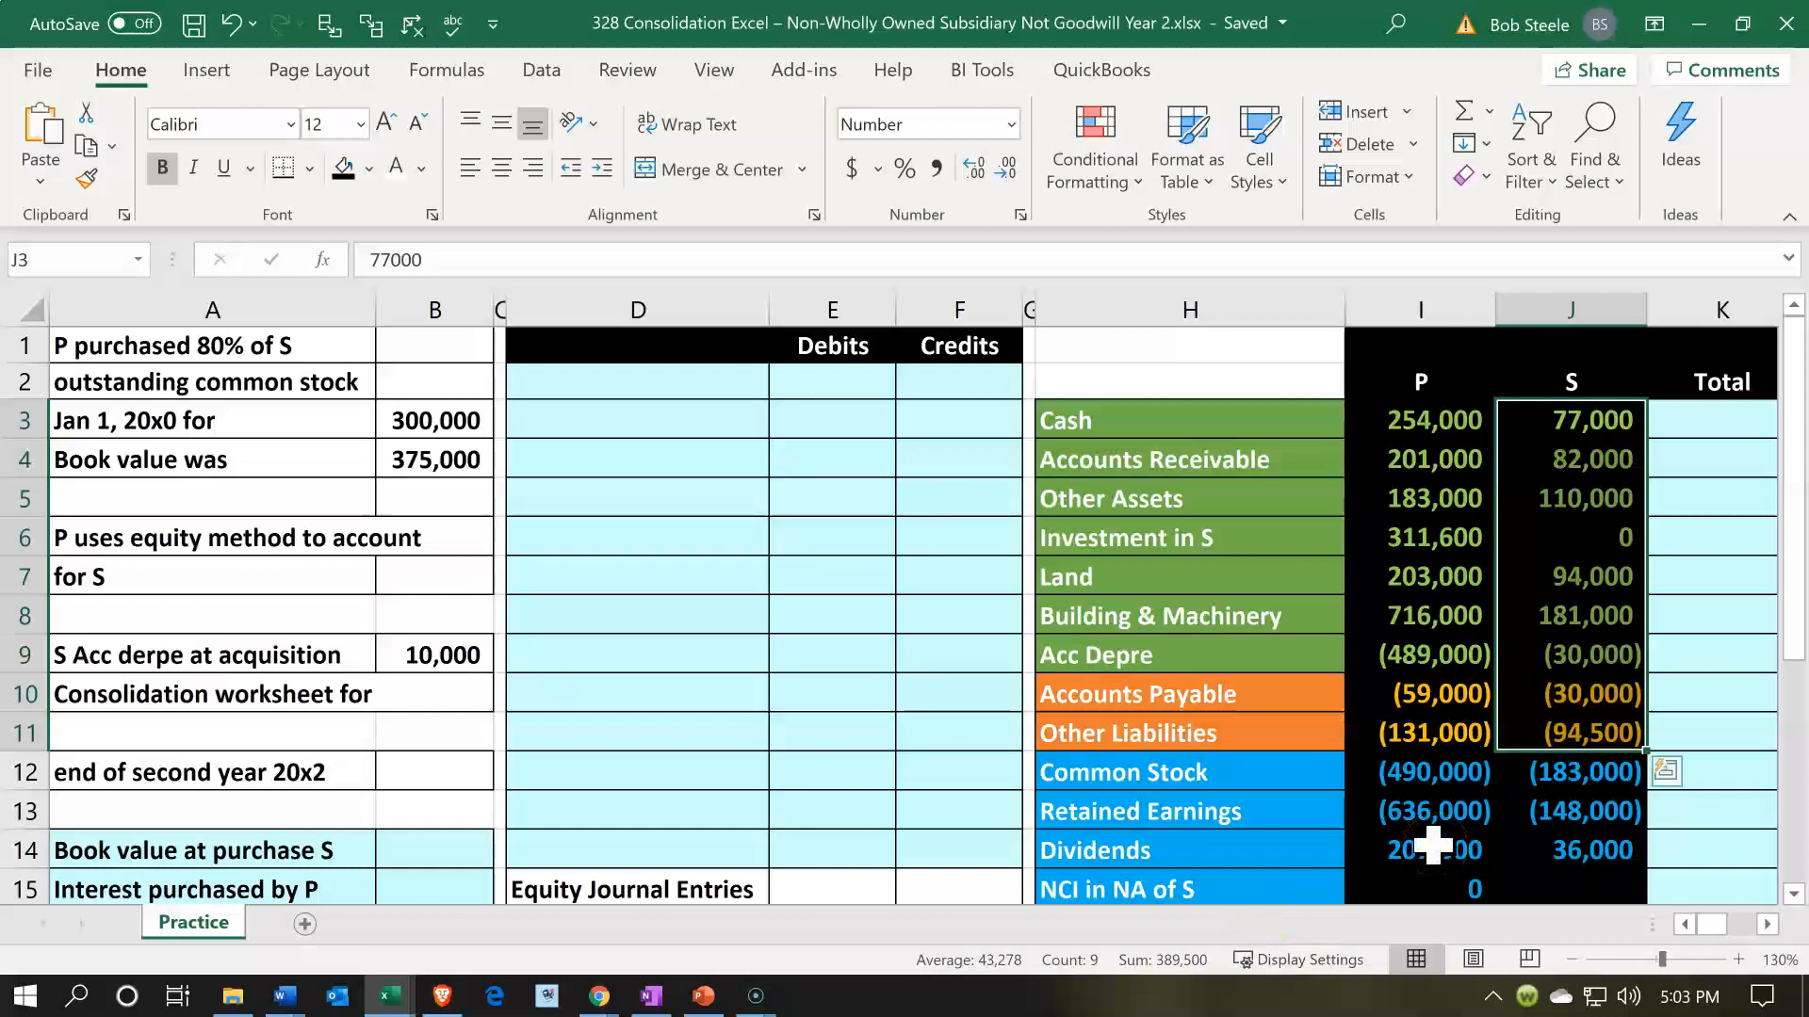
{"action": "left_click", "coordinate": [432, 457]}
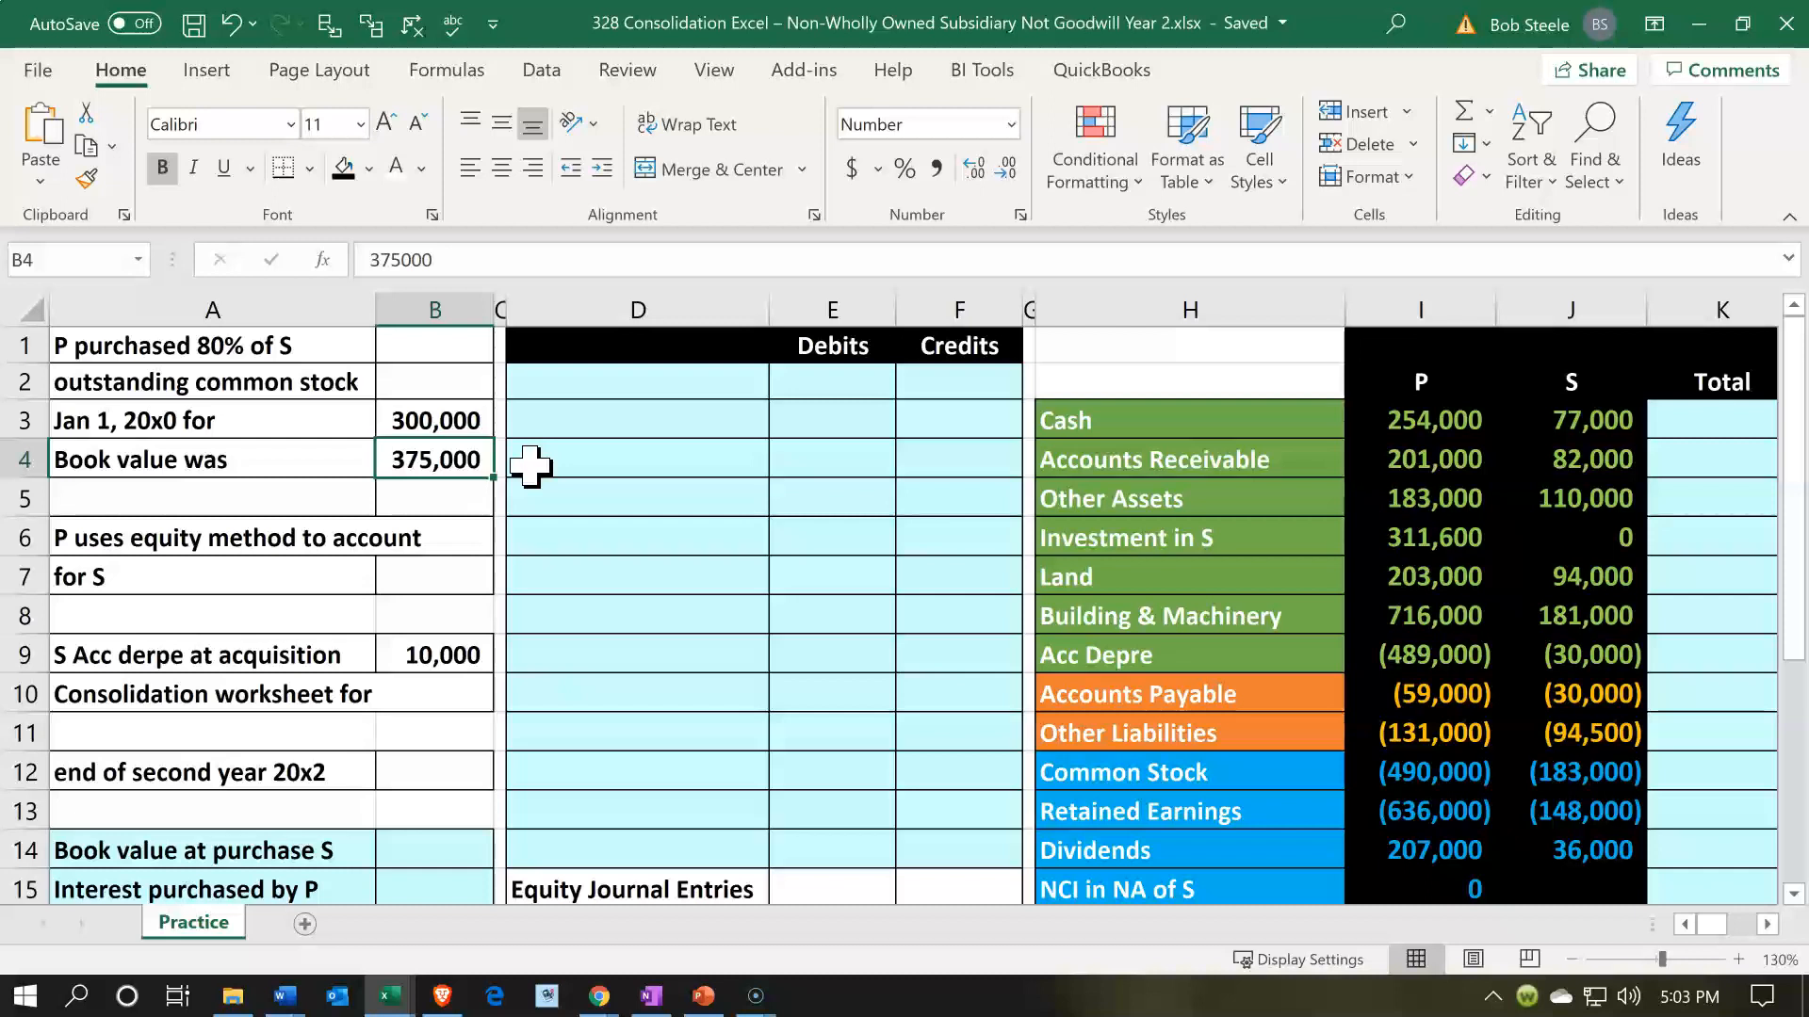
{"action": "key", "text": "Down"}
{"action": "key", "text": "Down"}
{"action": "key", "text": "Down"}
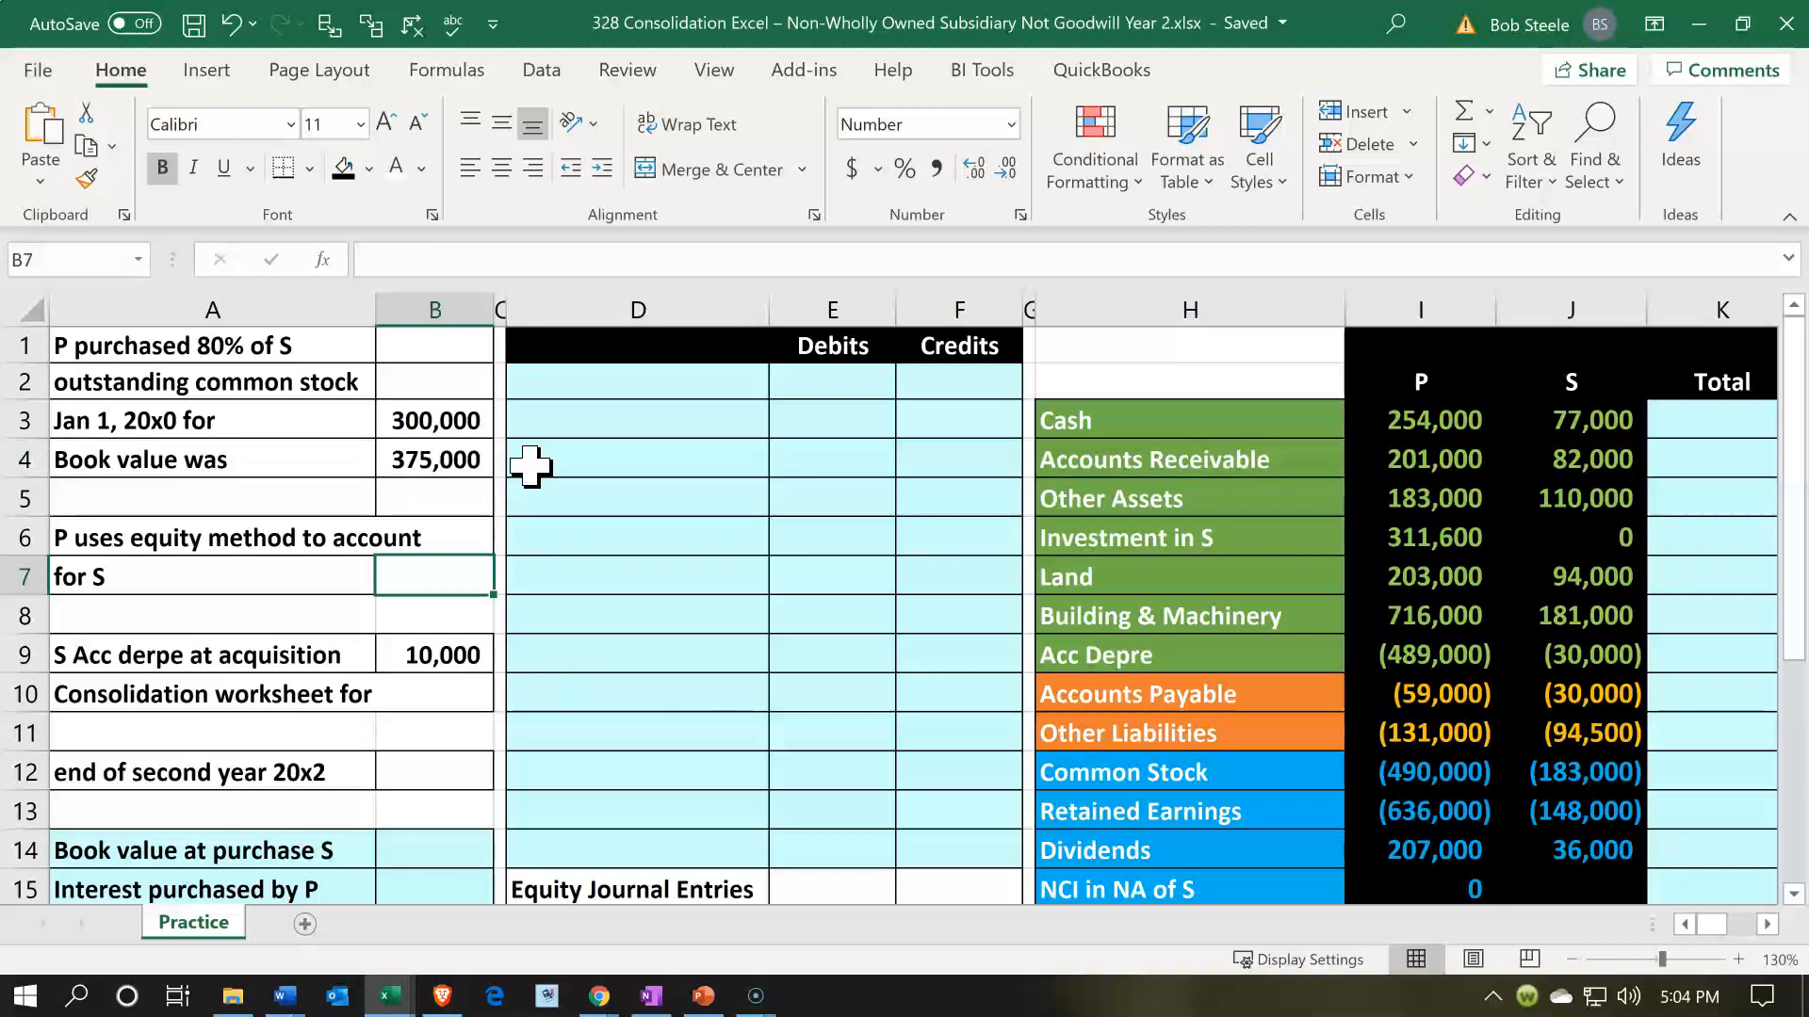
{"action": "left_click", "coordinate": [1370, 538]}
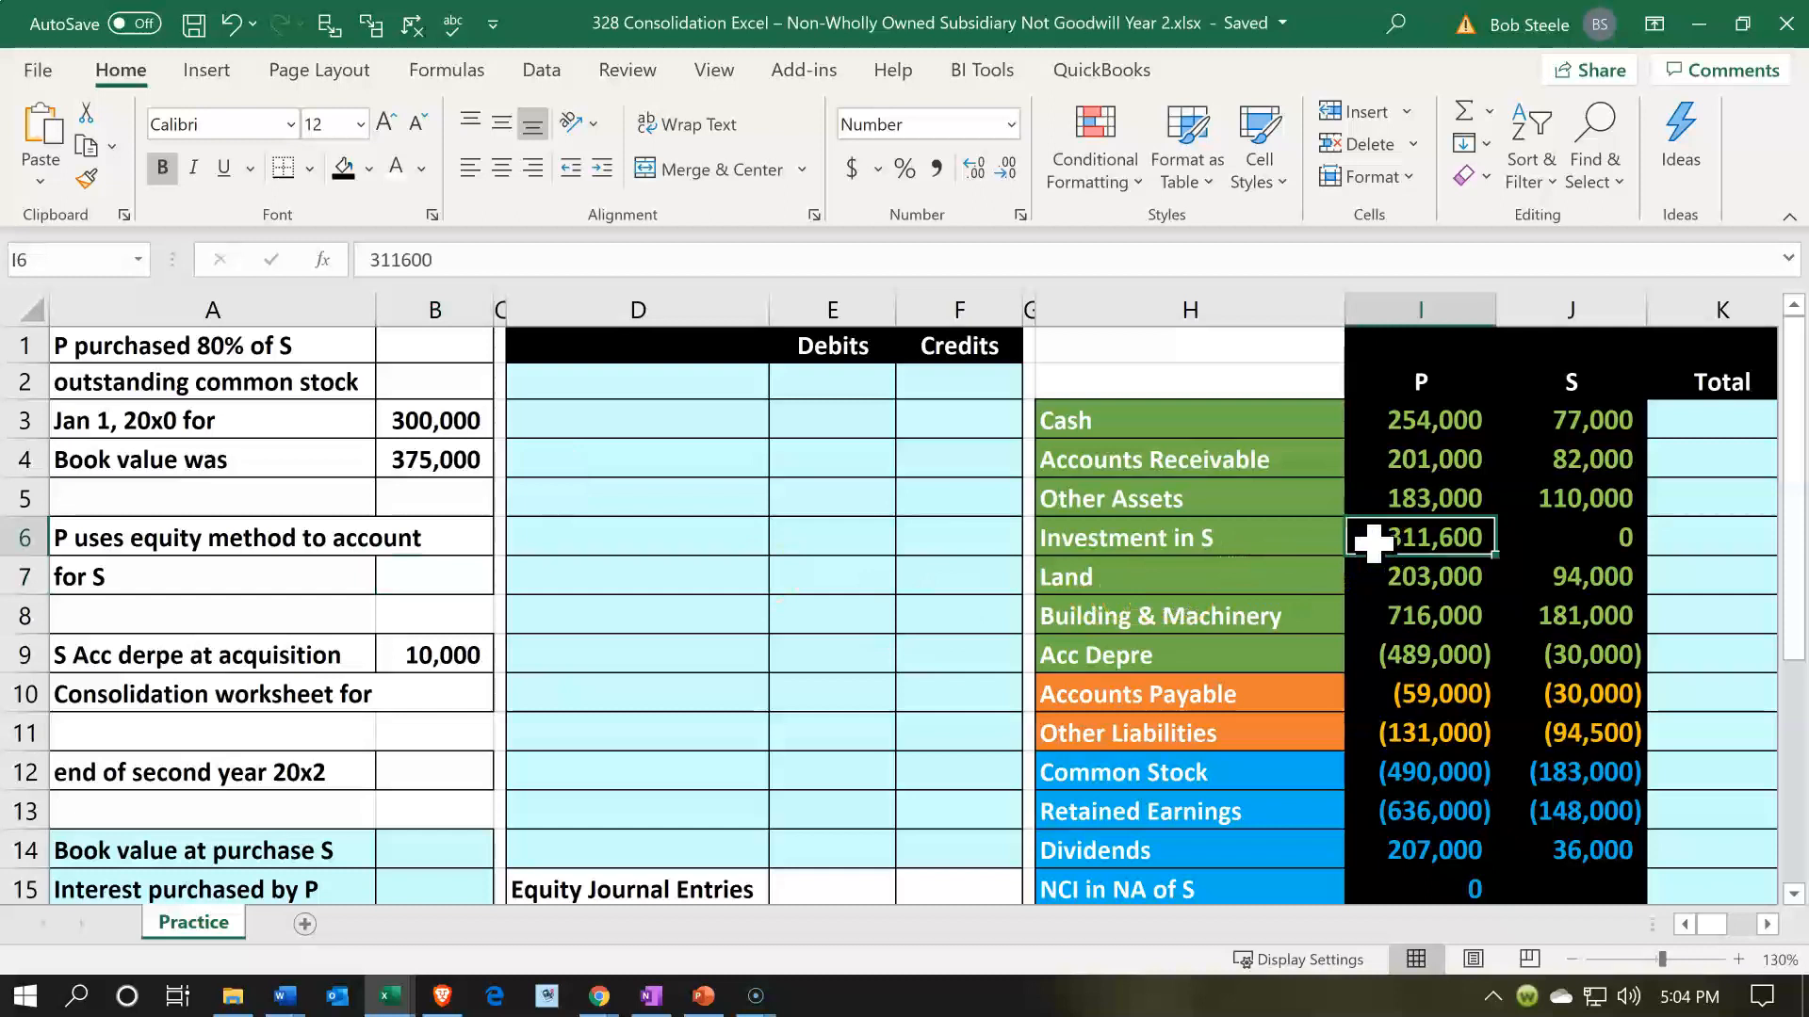
- Review the notes on S's accumulated depreciation at acquisition and the year the consolidation worksheet covers
{"action": "key", "text": "Left"}
{"action": "key", "text": "Home"}
{"action": "key", "text": "Down"}
{"action": "key", "text": "Down"}
{"action": "key", "text": "Down"}
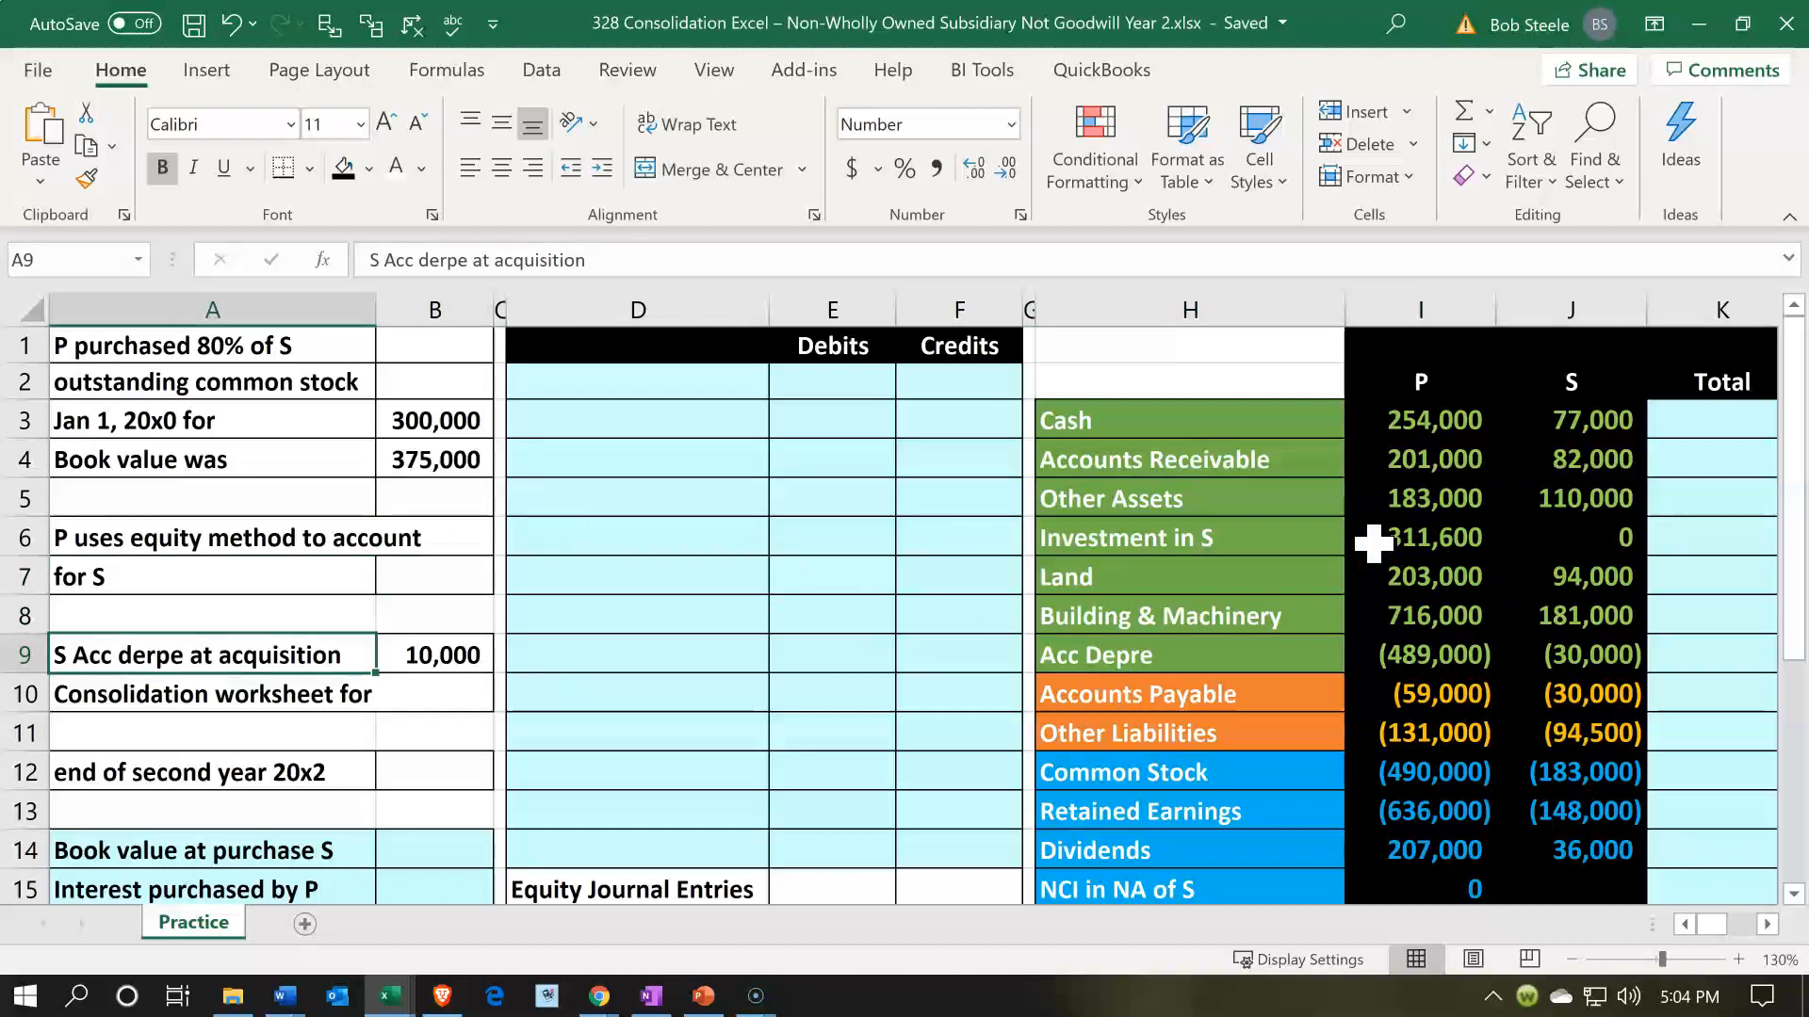
{"action": "key", "text": "Down"}
{"action": "key", "text": "Down"}
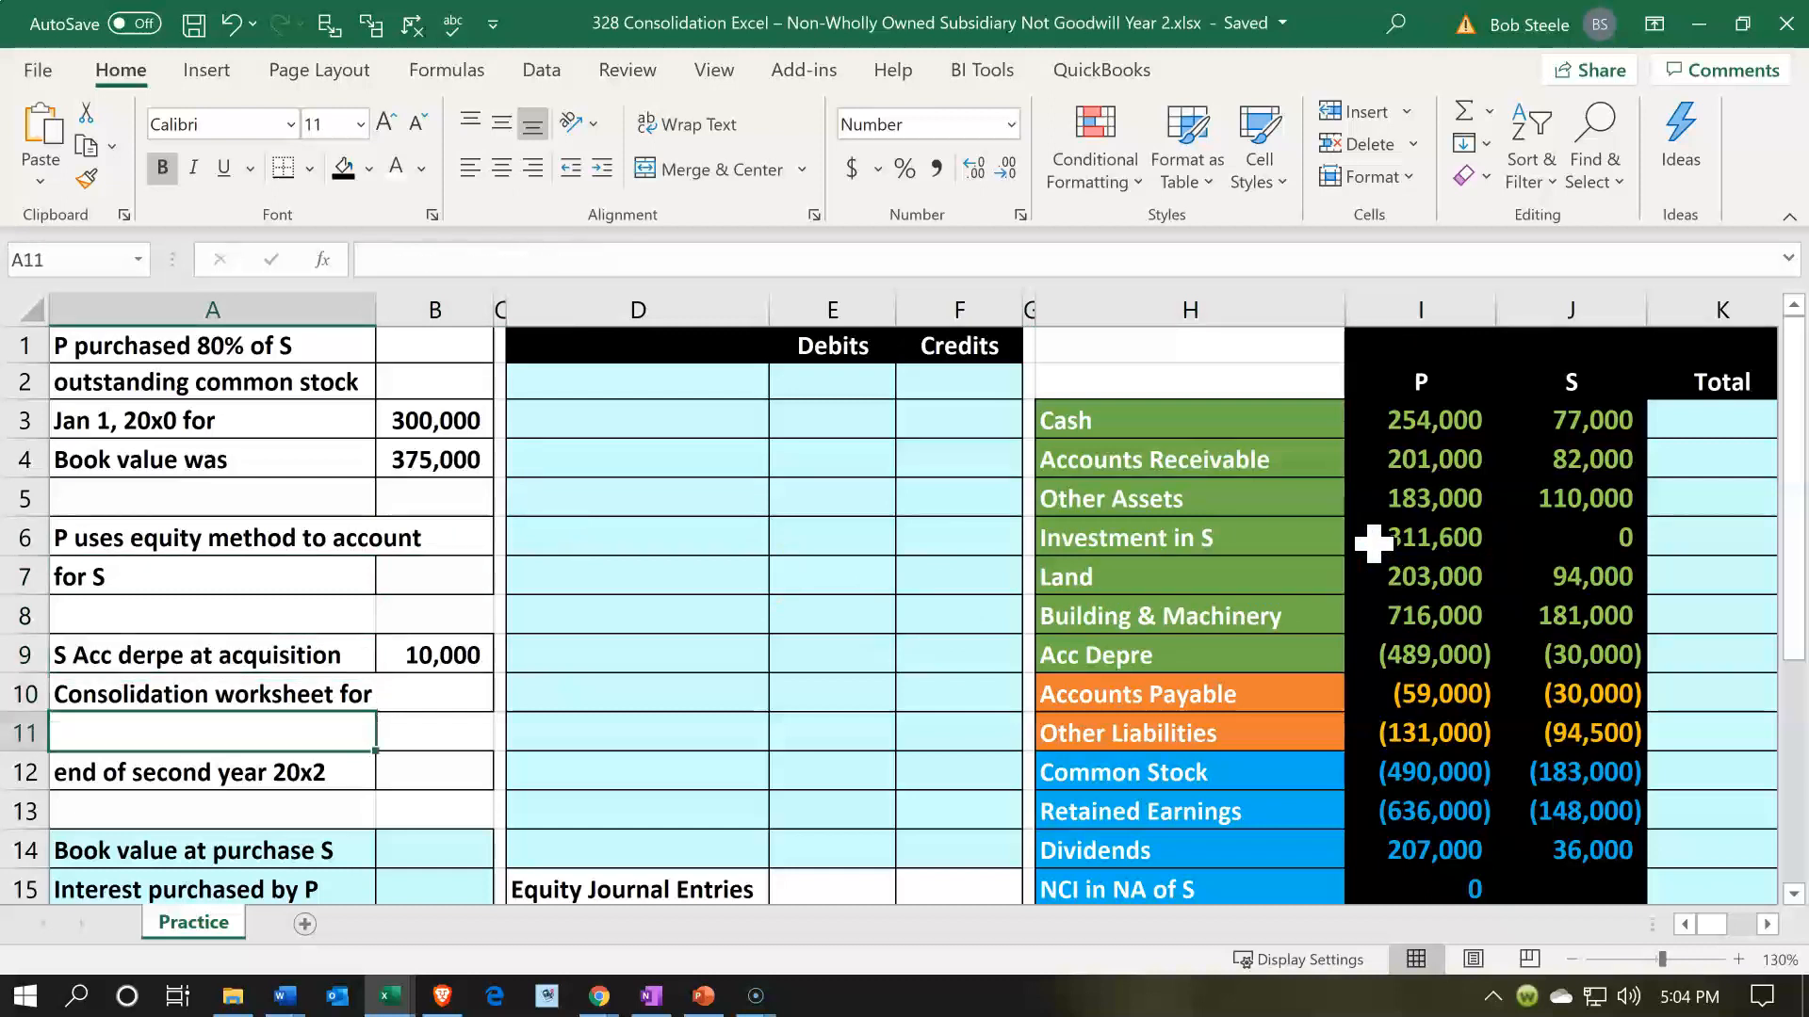
{"action": "key", "text": "Down"}
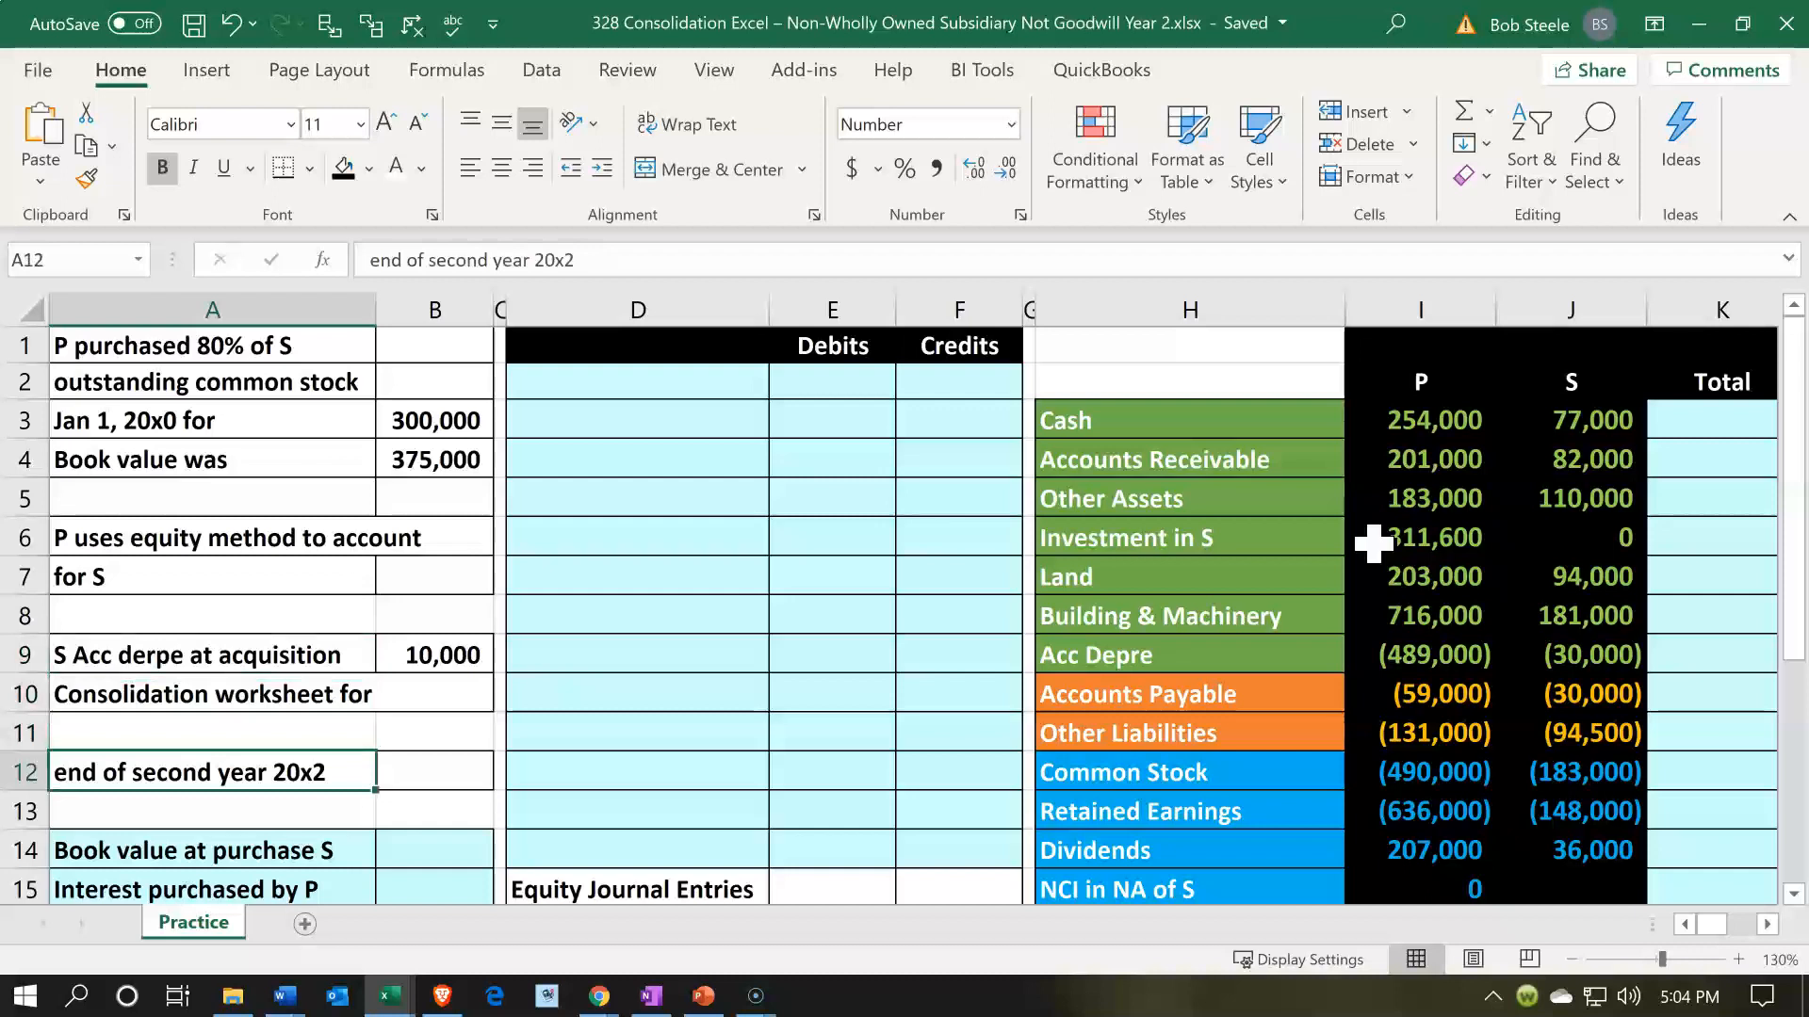
- Link Book value at purchase S in B14 to the given book value with =B4
{"action": "key", "text": "Down"}
{"action": "key", "text": "Down"}
{"action": "key", "text": "Down"}
{"action": "key", "text": "Down"}
{"action": "key", "text": "Down"}
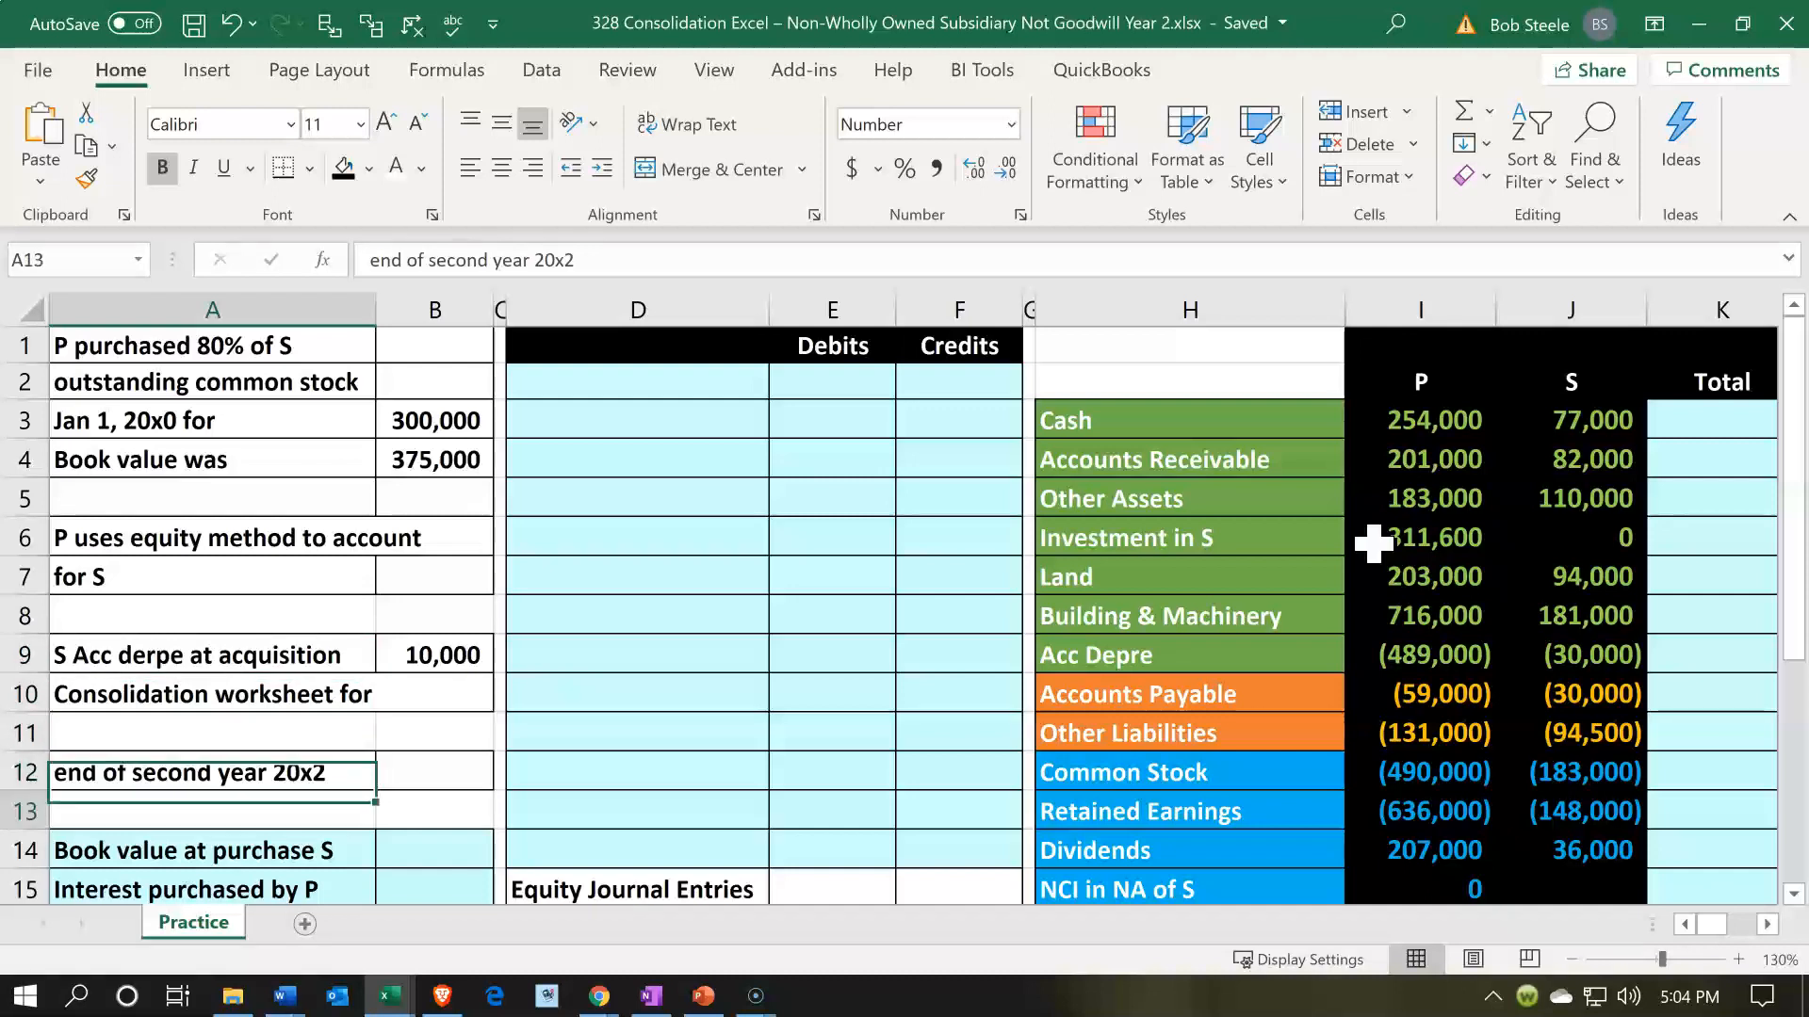
{"action": "key", "text": "Right"}
{"action": "key", "text": "Right"}
{"action": "key", "text": "Up"}
{"action": "key", "text": "Up"}
{"action": "key", "text": "Up"}
{"action": "key", "text": "Left"}
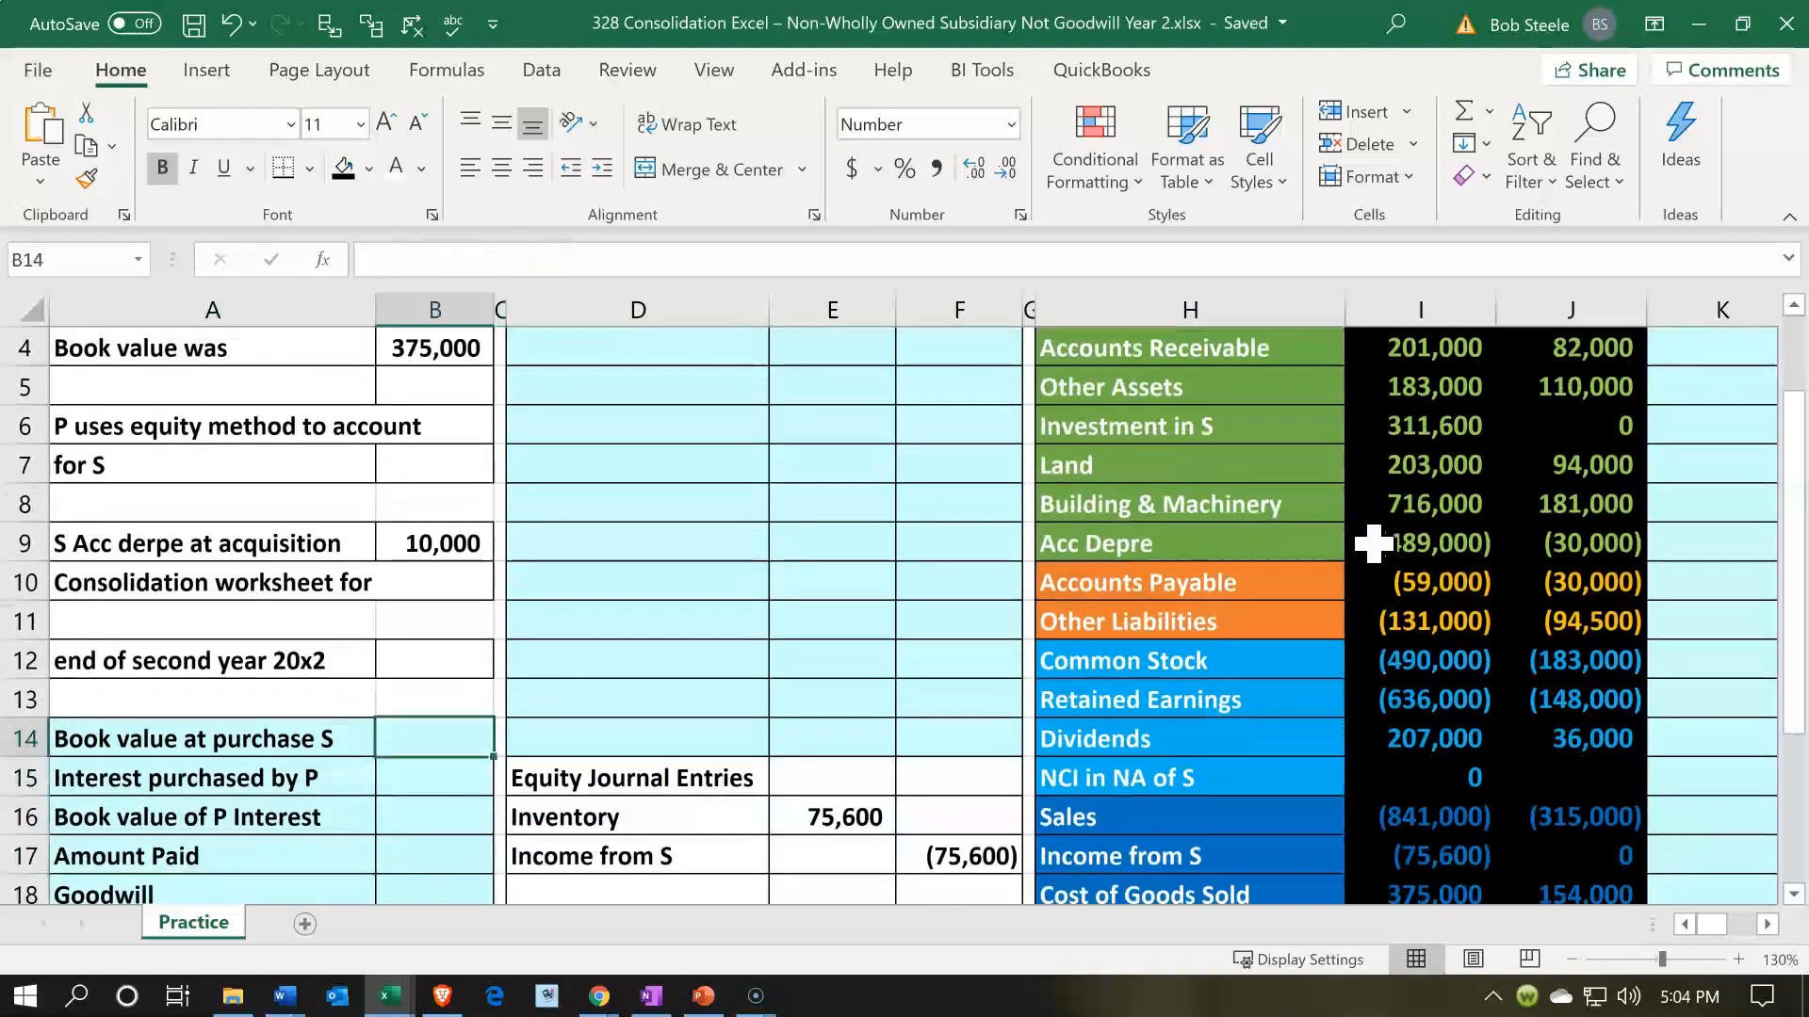
{"action": "type", "text": "="}
{"action": "key", "text": "Up"}
{"action": "key", "text": "Up"}
{"action": "key", "text": "Up"}
{"action": "key", "text": "Up"}
{"action": "key", "text": "Up"}
{"action": "key", "text": "Up"}
{"action": "key", "text": "Up"}
{"action": "key", "text": "Up"}
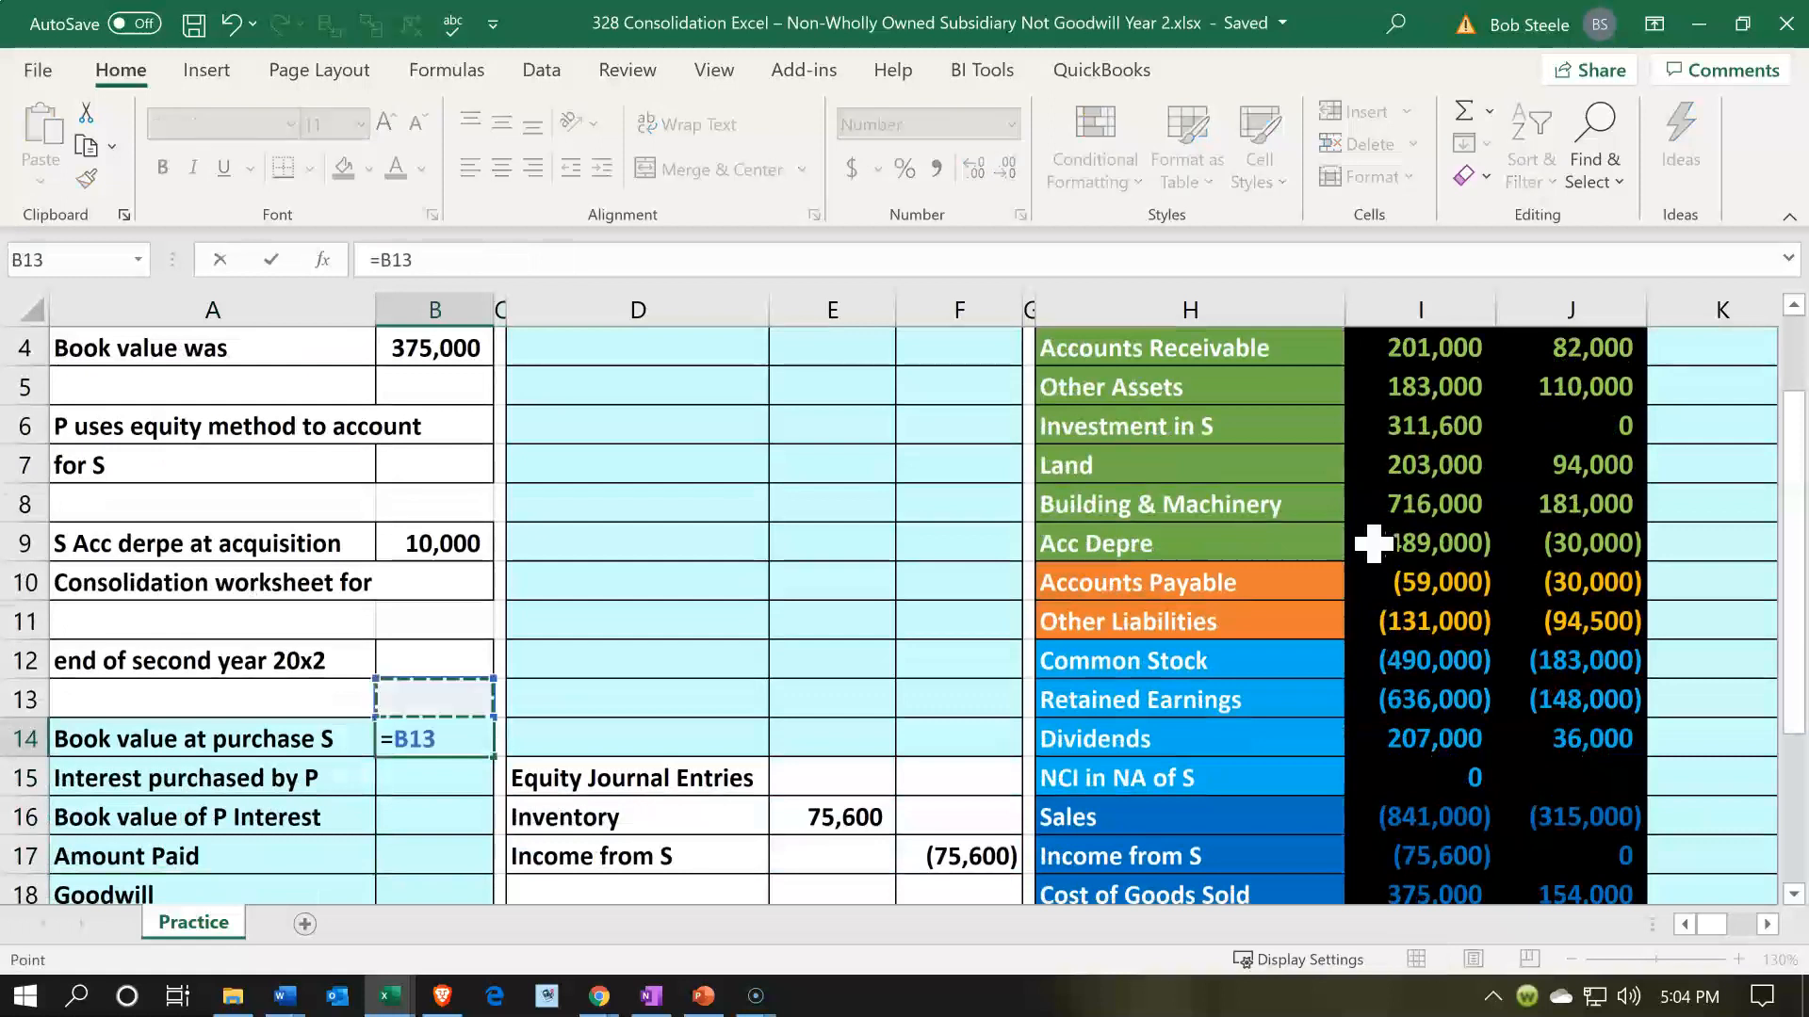
{"action": "key", "text": "Up"}
{"action": "key", "text": "Up"}
{"action": "key", "text": "Up"}
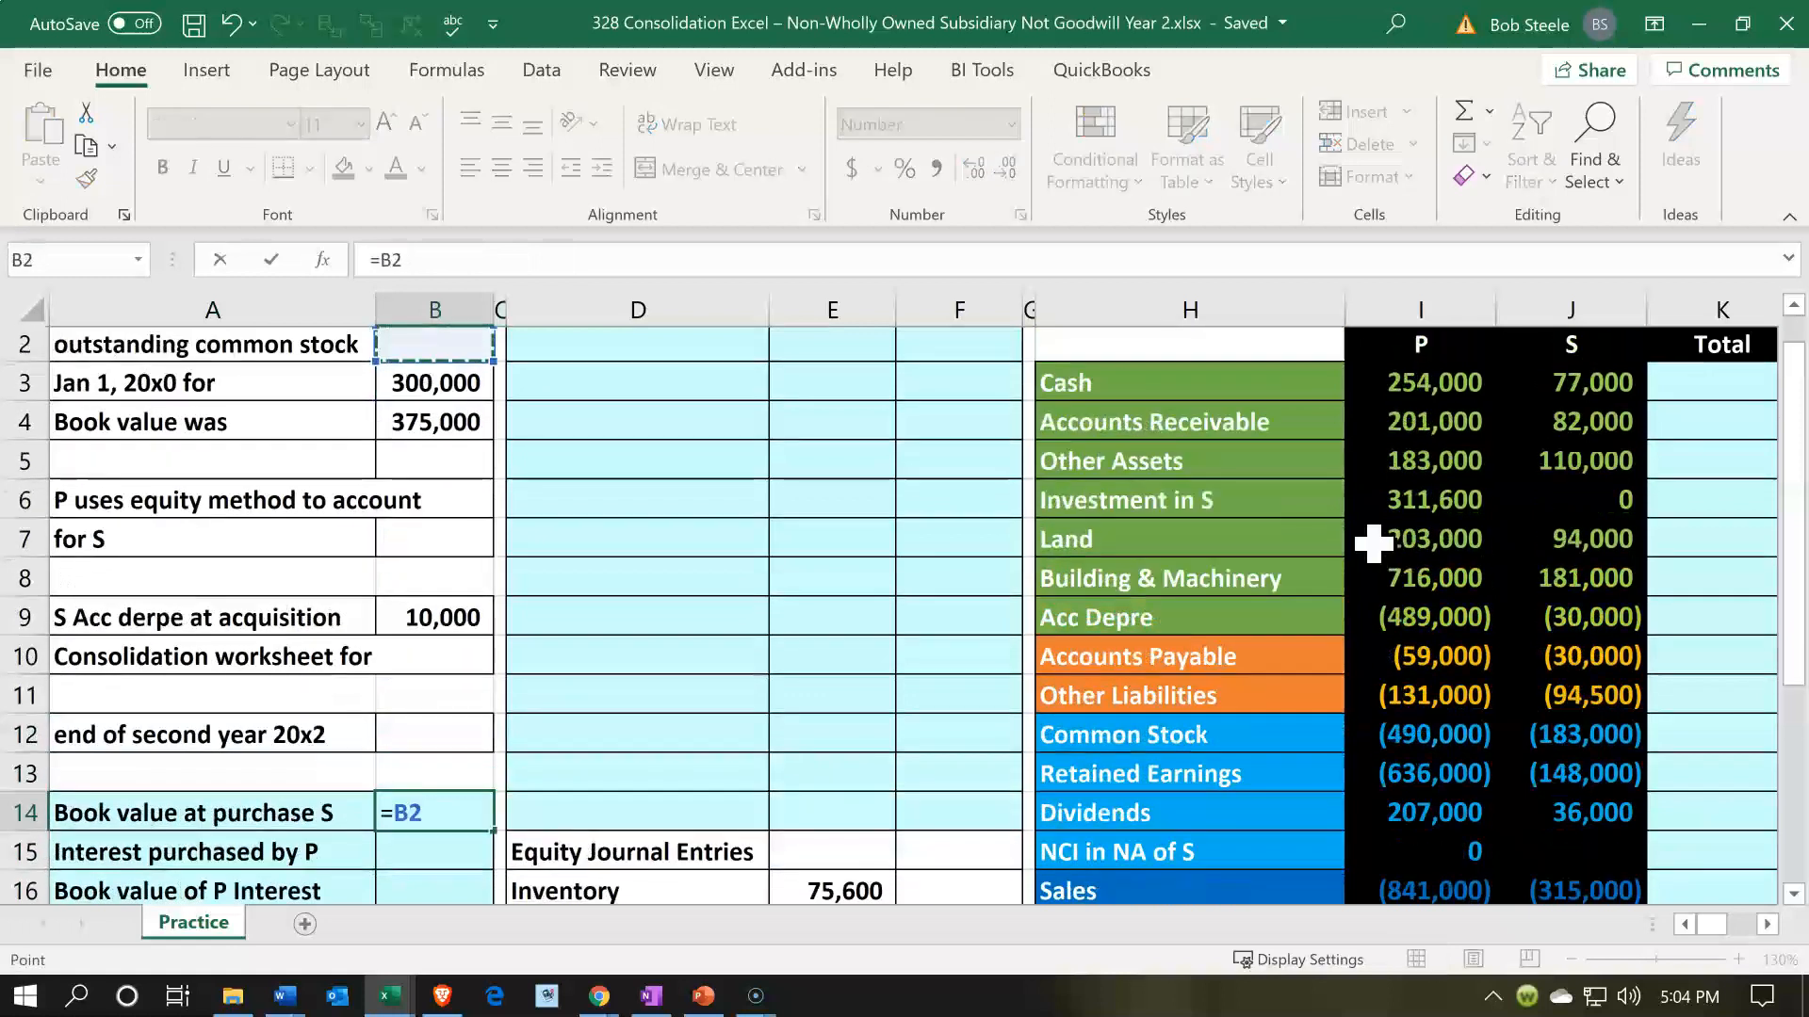
{"action": "key", "text": "Down"}
{"action": "key", "text": "Return"}
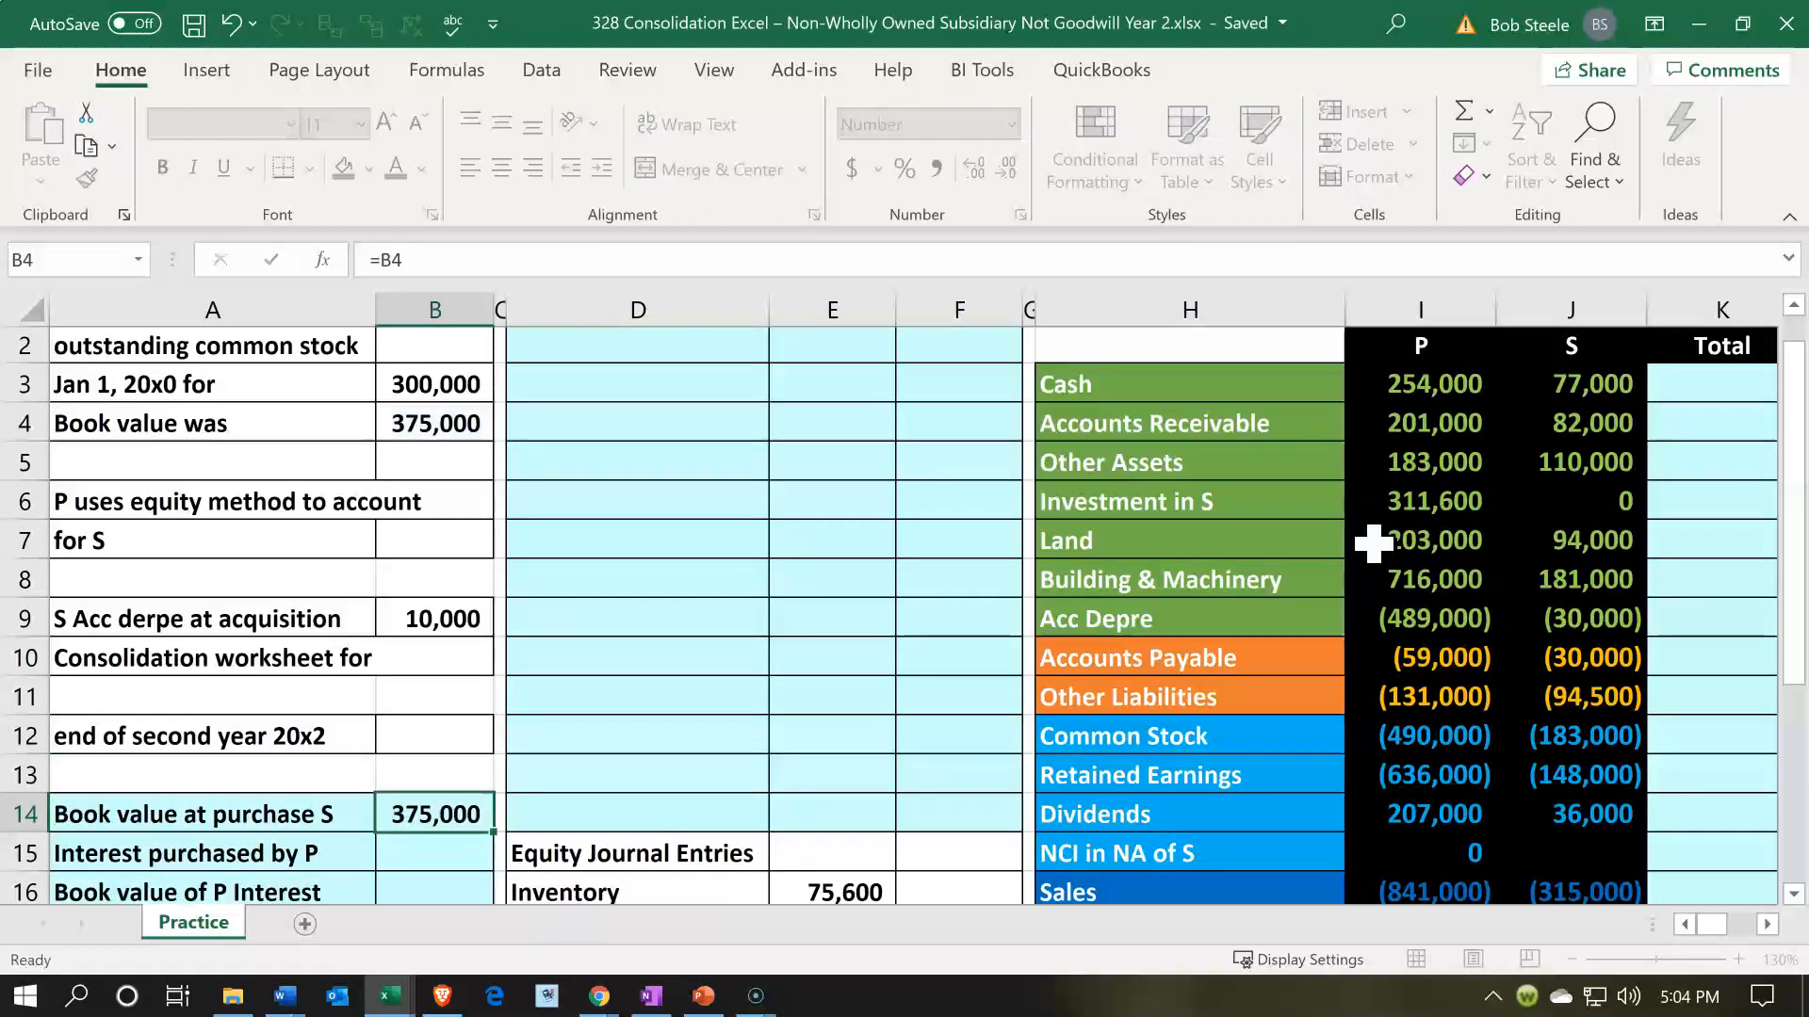
- Enter 80% as the interest purchased by P and calculate Book value of P Interest with =B14*B15
{"action": "type", "text": "80"}
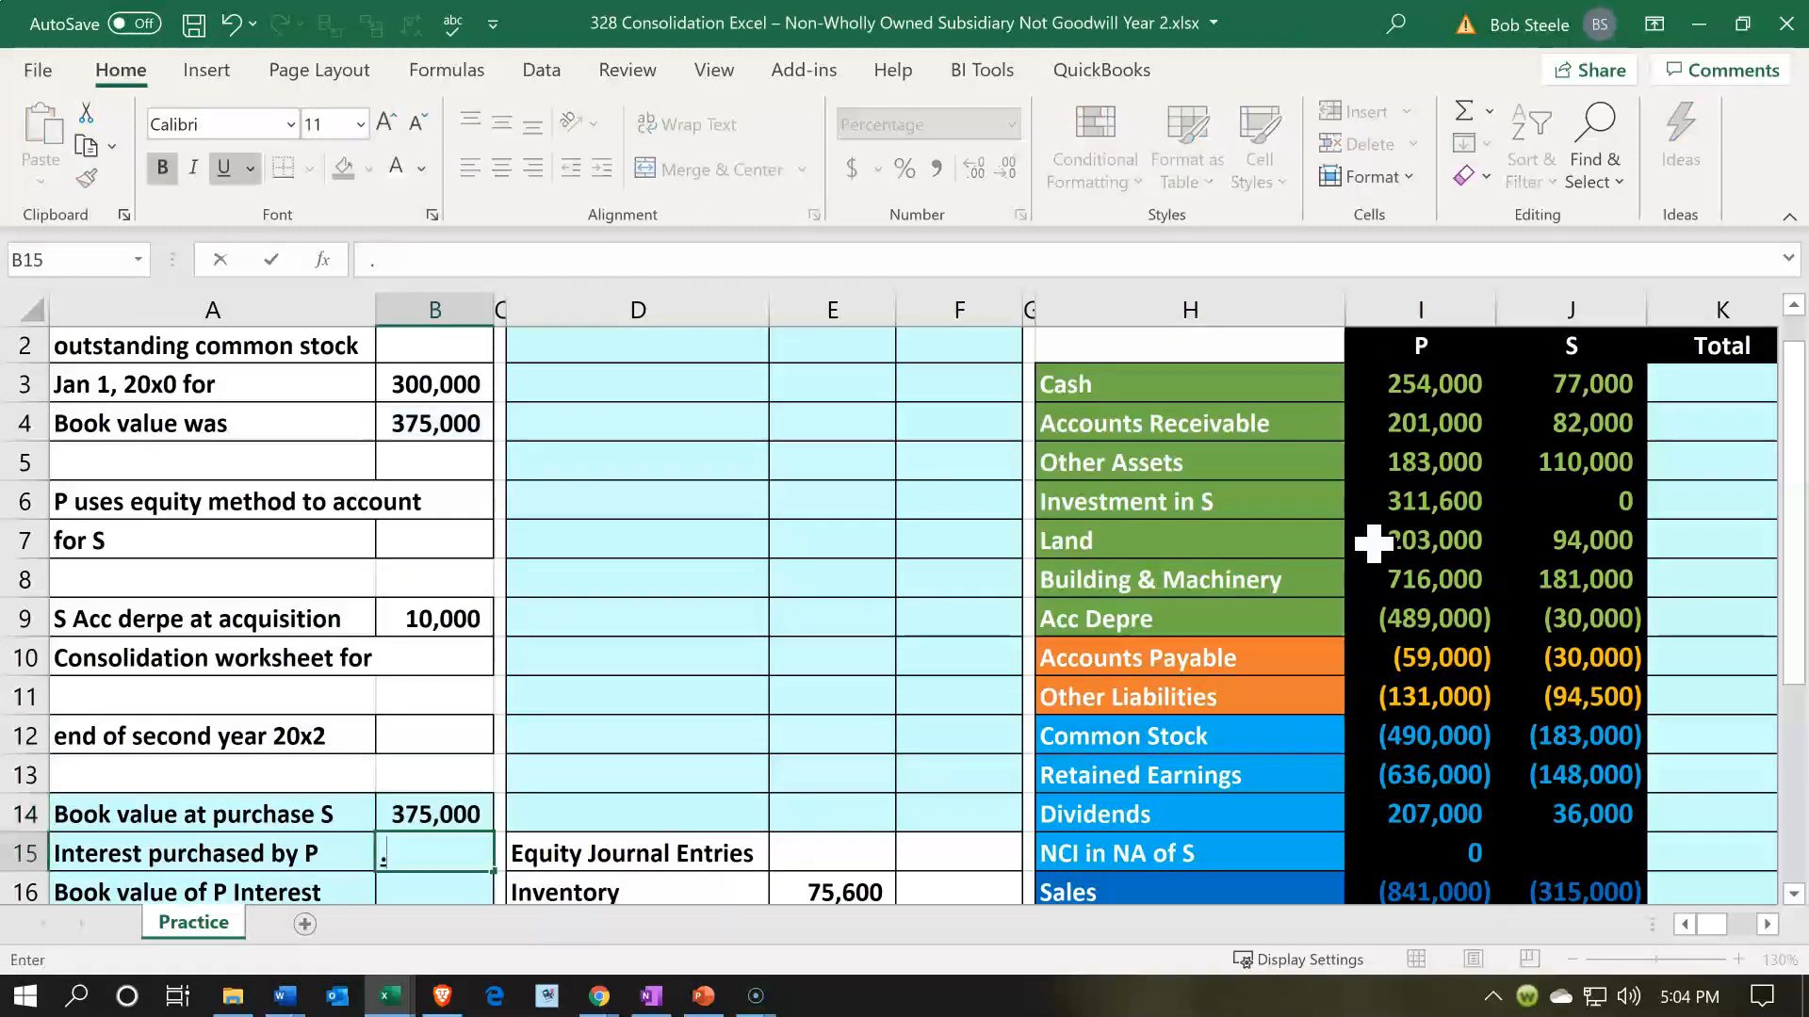
{"action": "key", "text": "Return"}
{"action": "type", "text": "="}
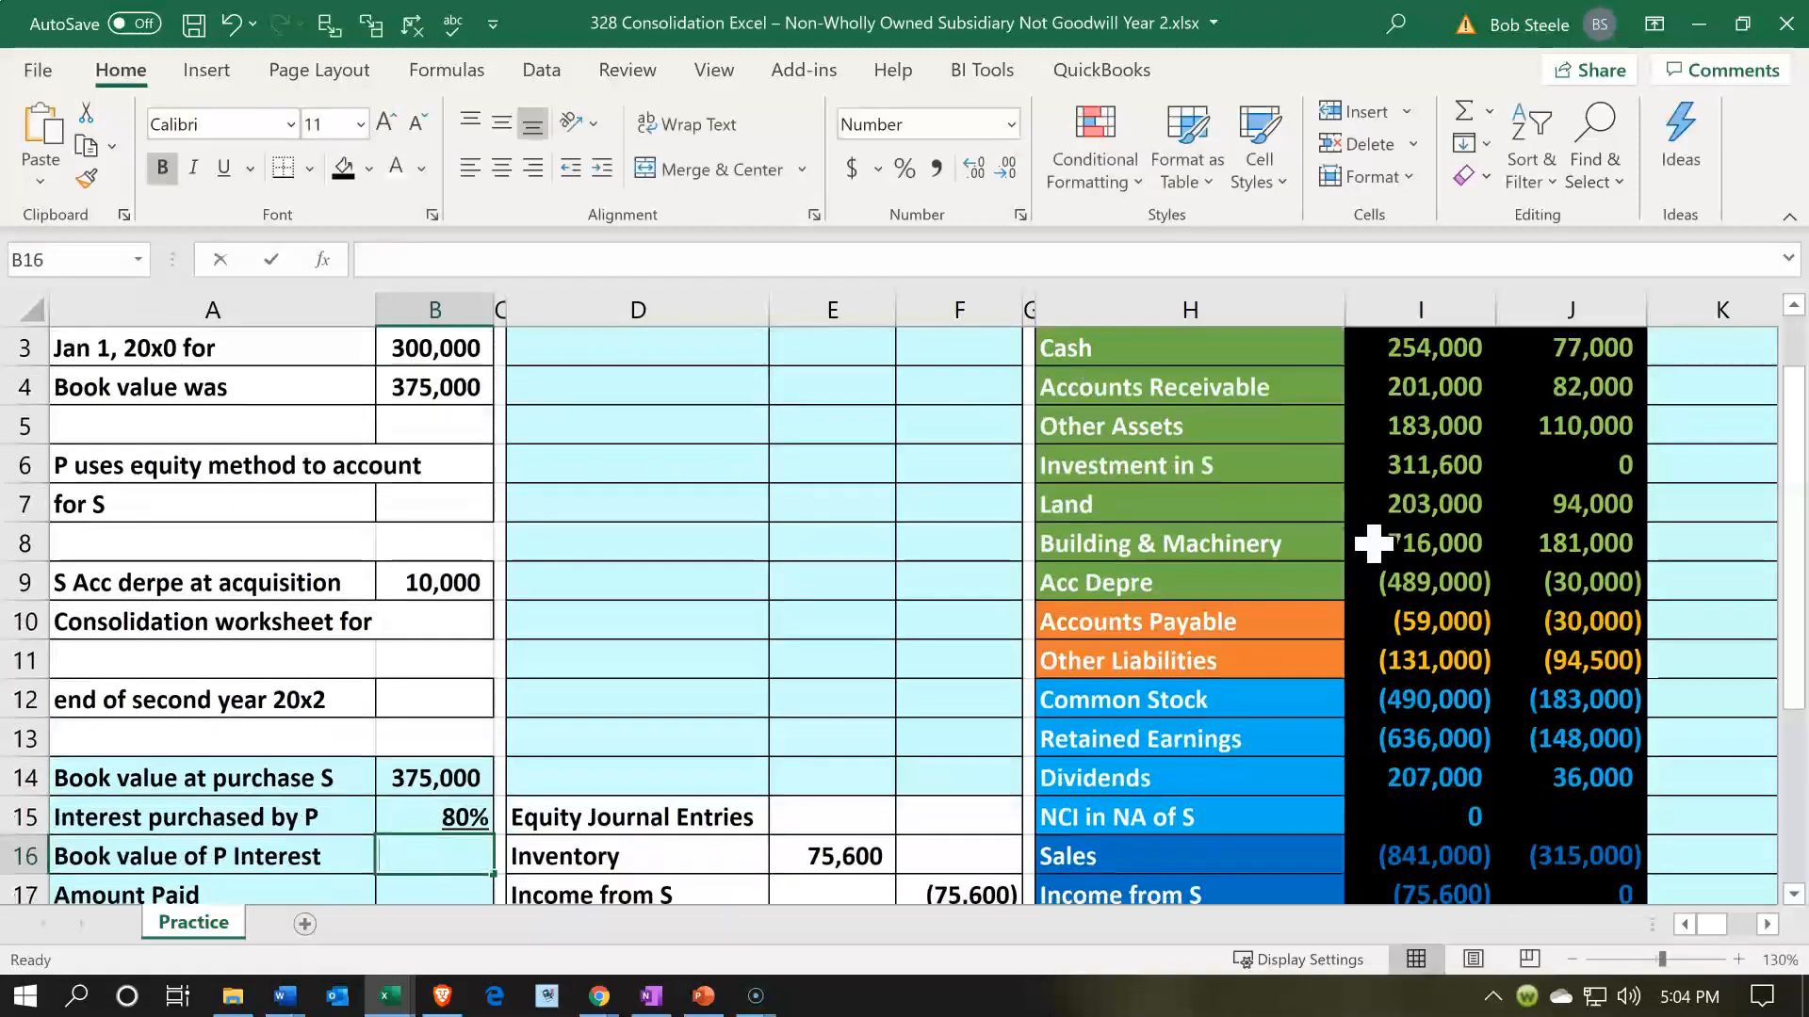
{"action": "key", "text": "Up"}
{"action": "key", "text": "Up"}
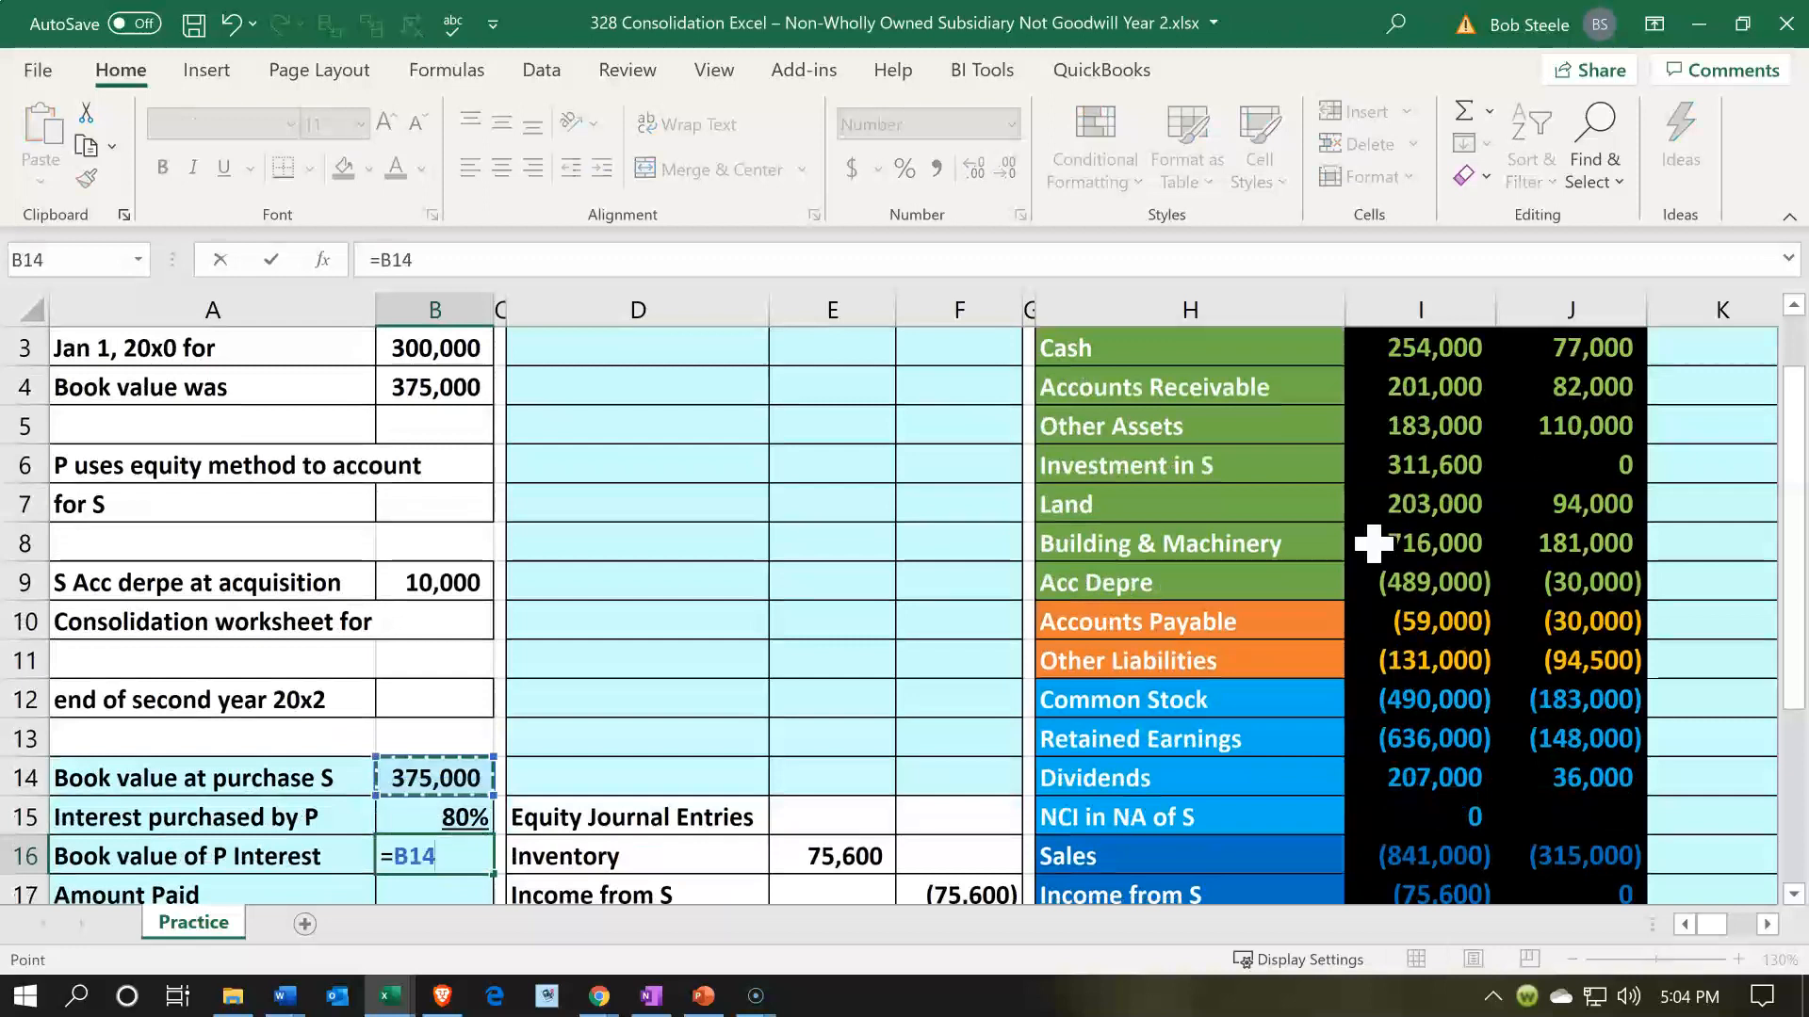
{"action": "type", "text": "*"}
{"action": "key", "text": "Up"}
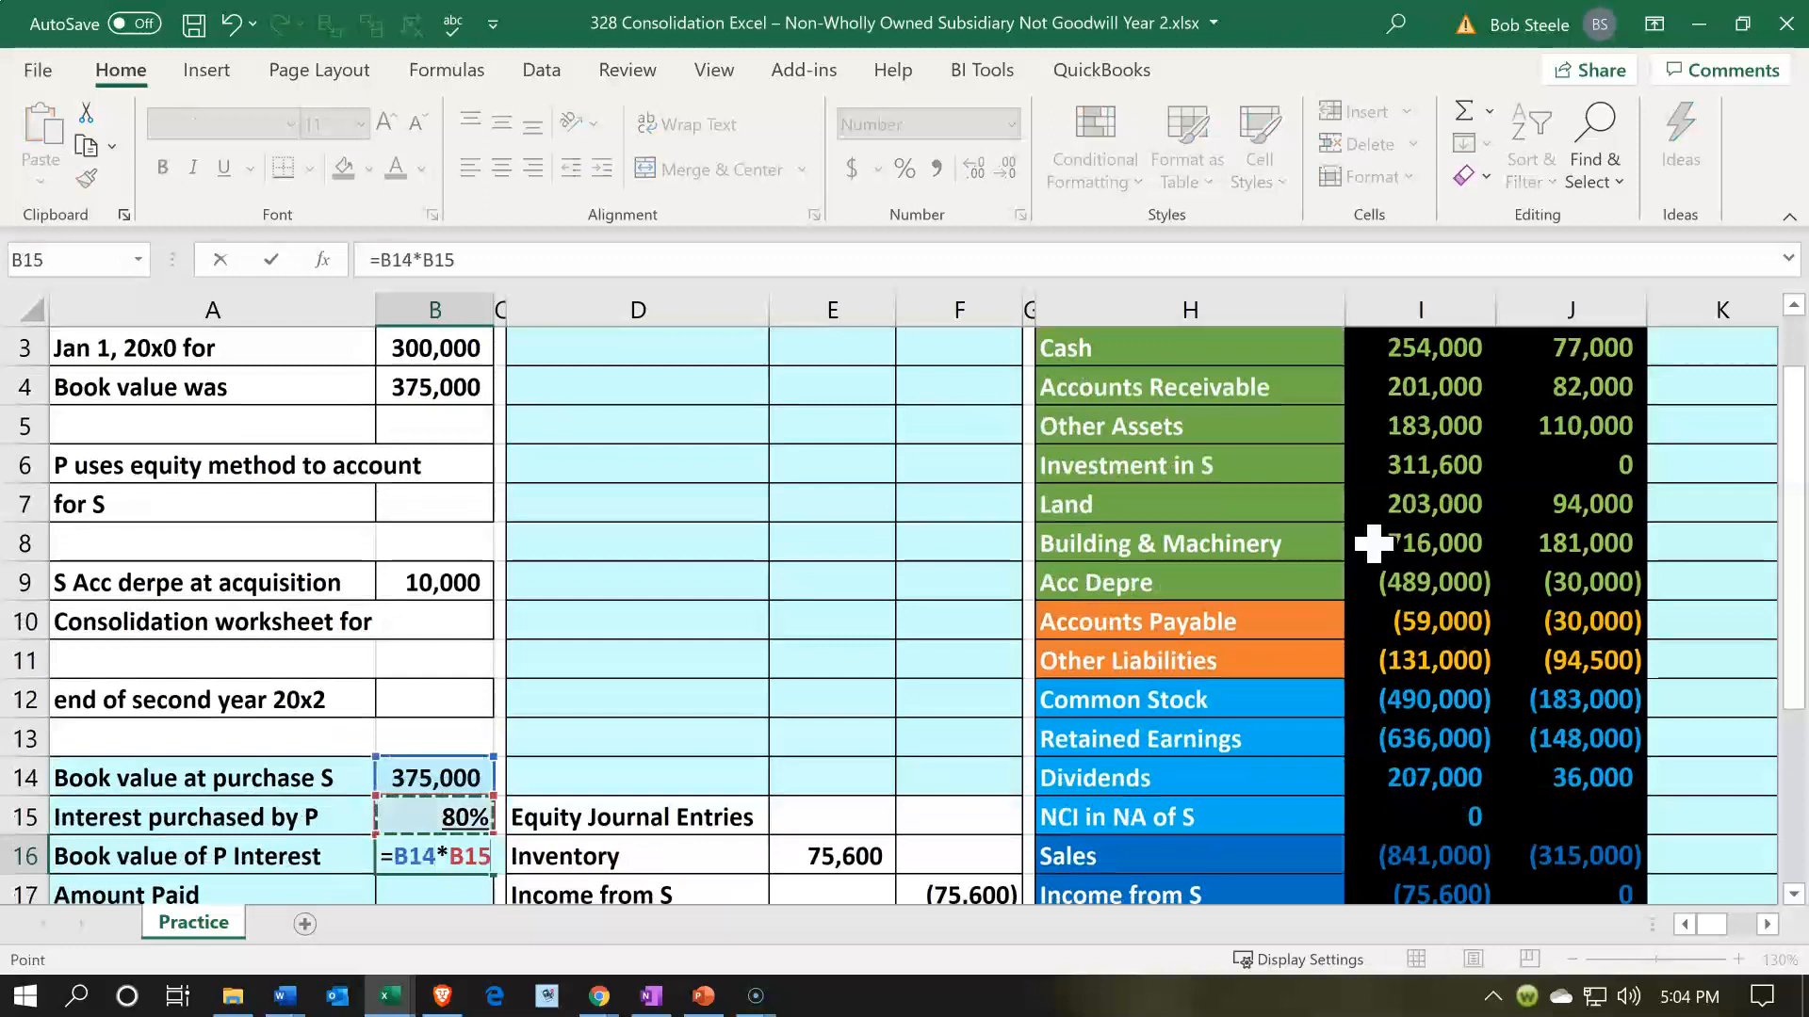
{"action": "key", "text": "Return"}
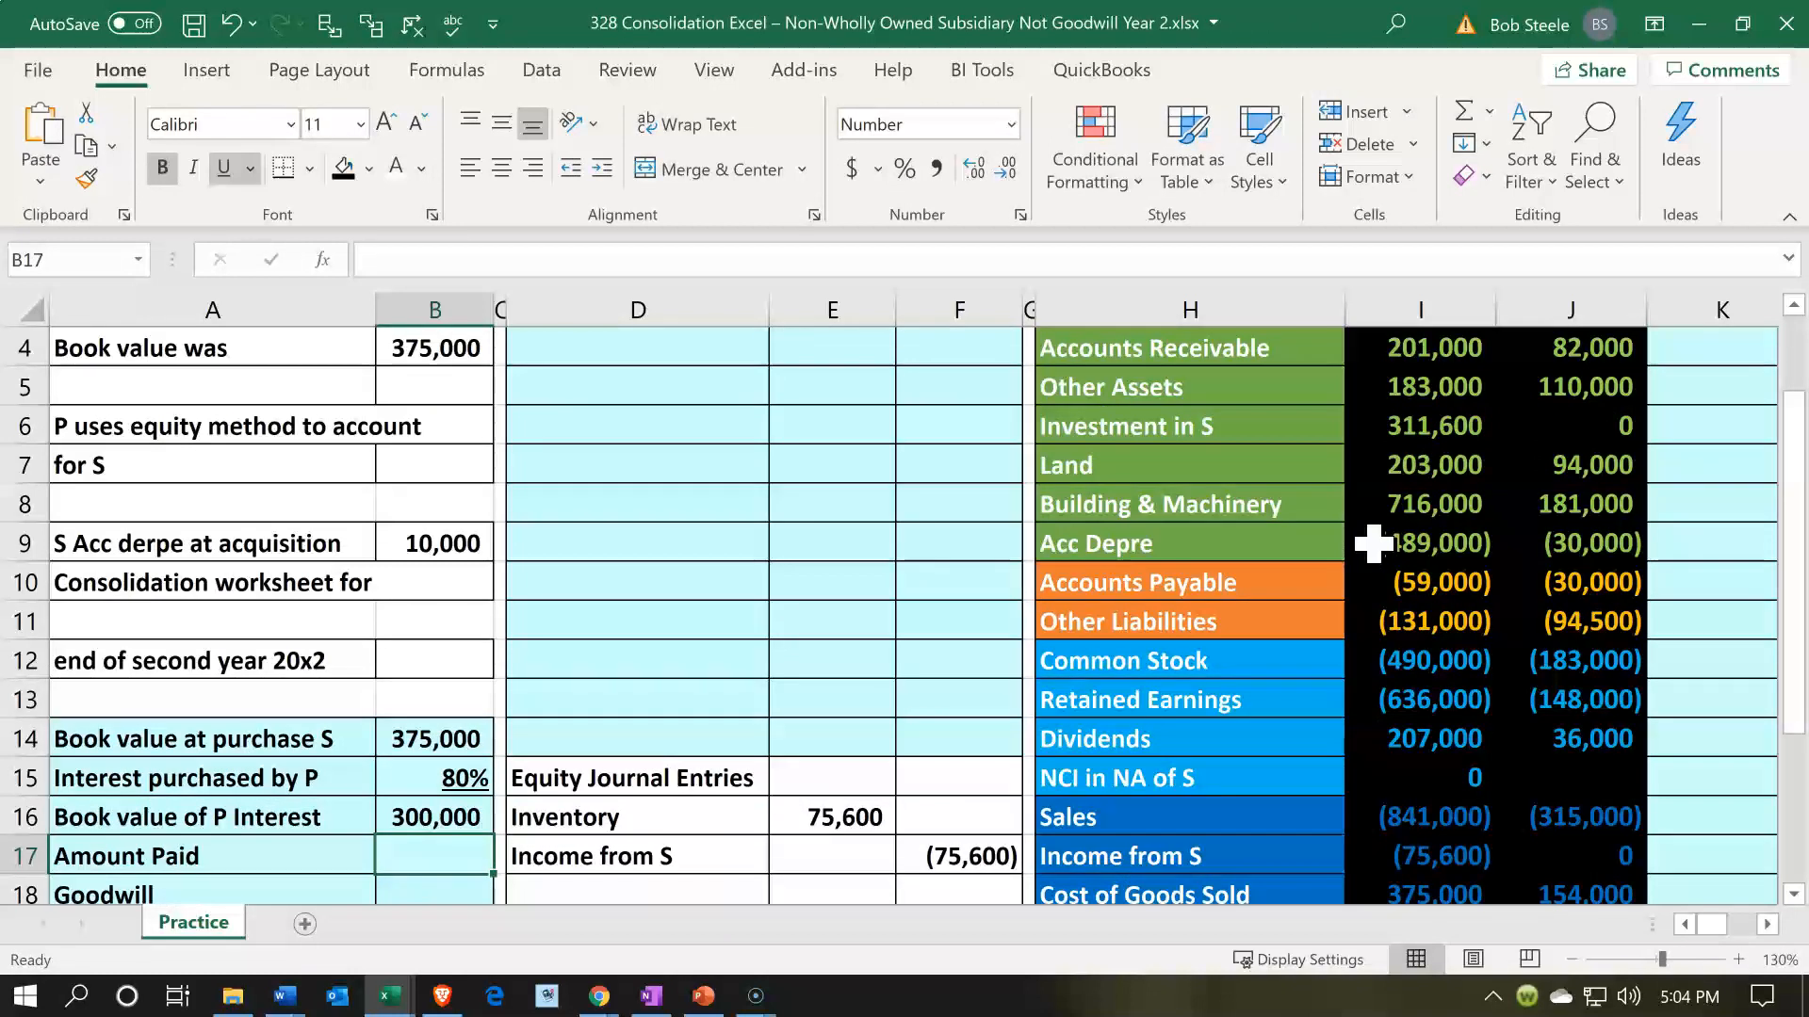
- Check the P interest calculation and link Amount Paid in B17 to the purchase price with =B3
{"action": "left_click", "coordinate": [444, 739]}
{"action": "left_click", "coordinate": [462, 782]}
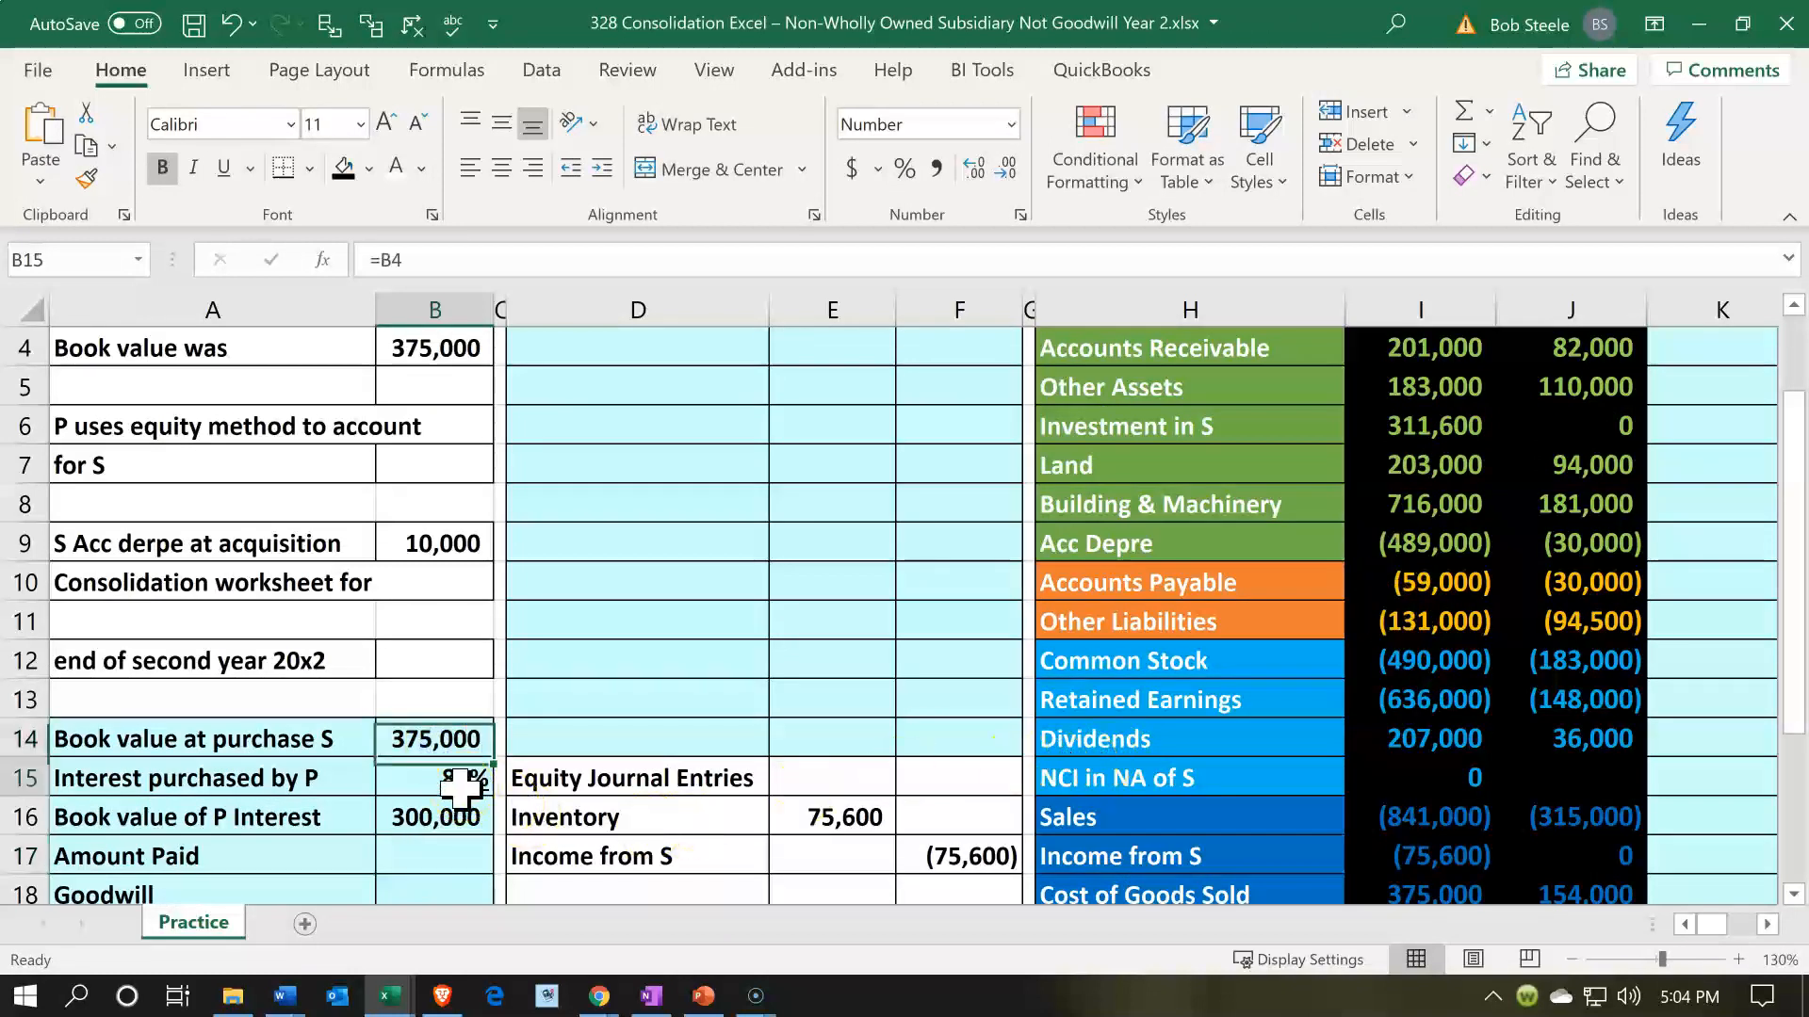
{"action": "left_click", "coordinate": [443, 805]}
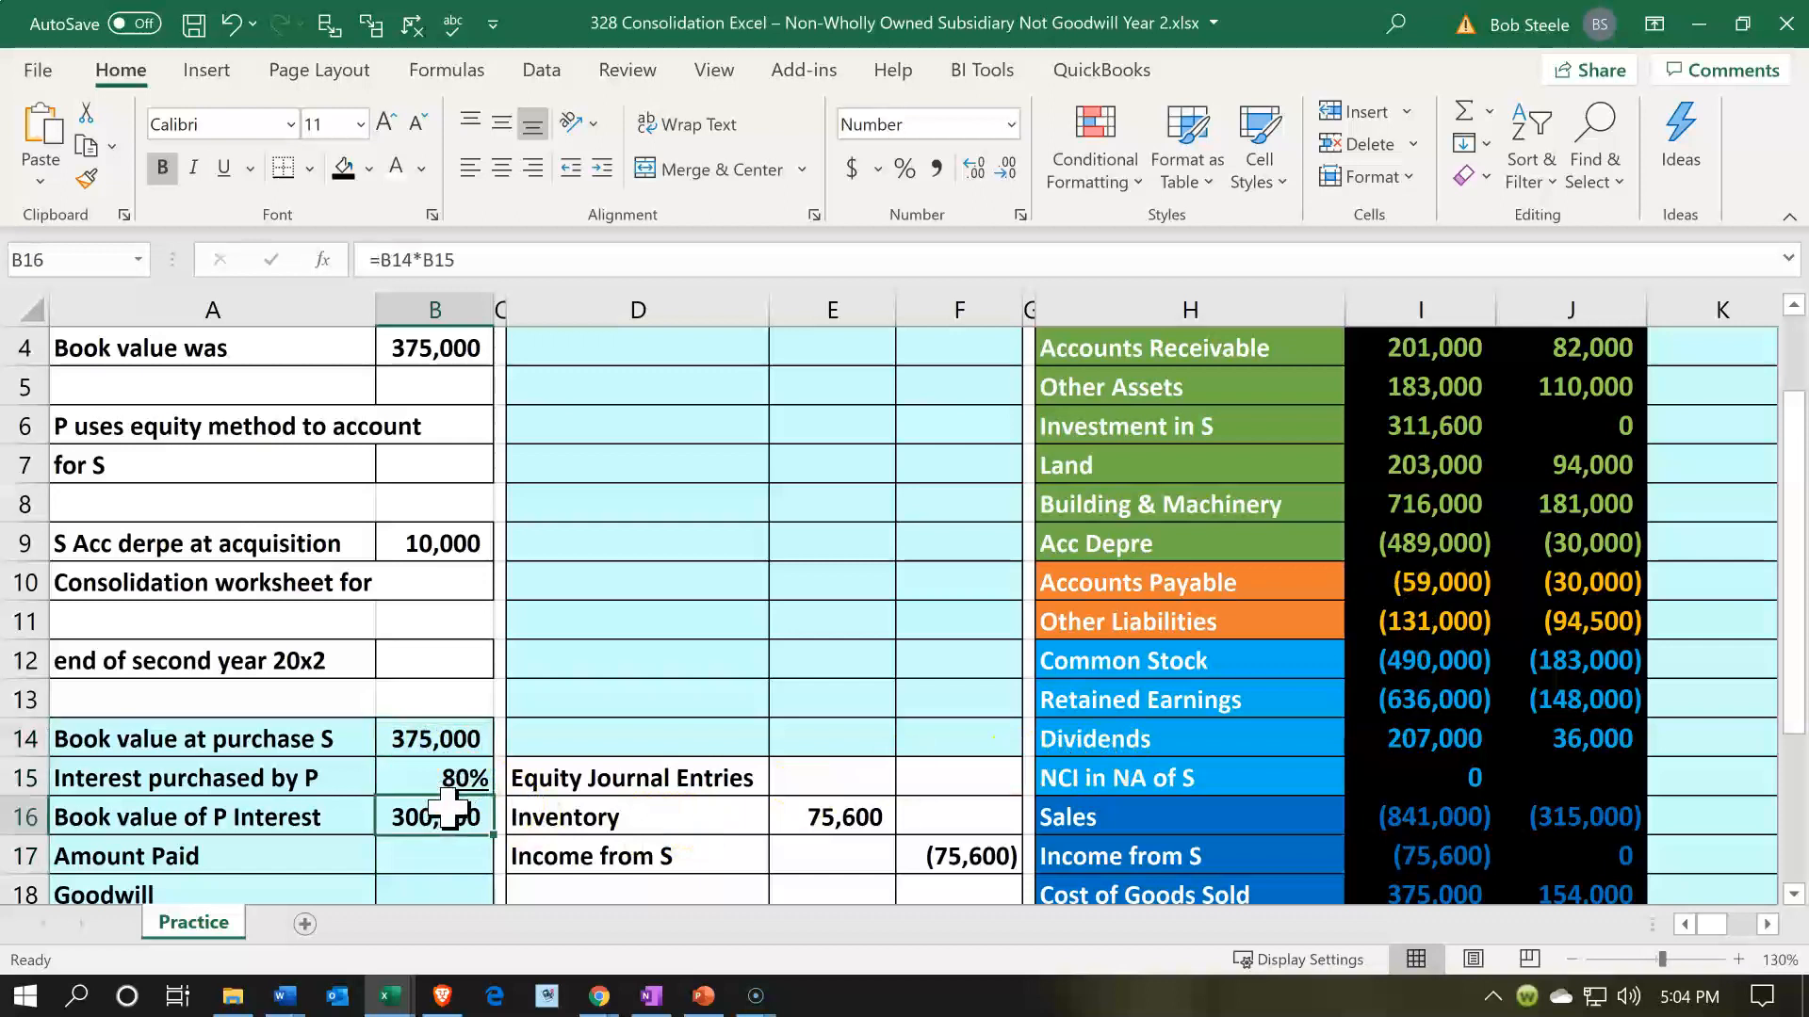
{"action": "key", "text": "Down"}
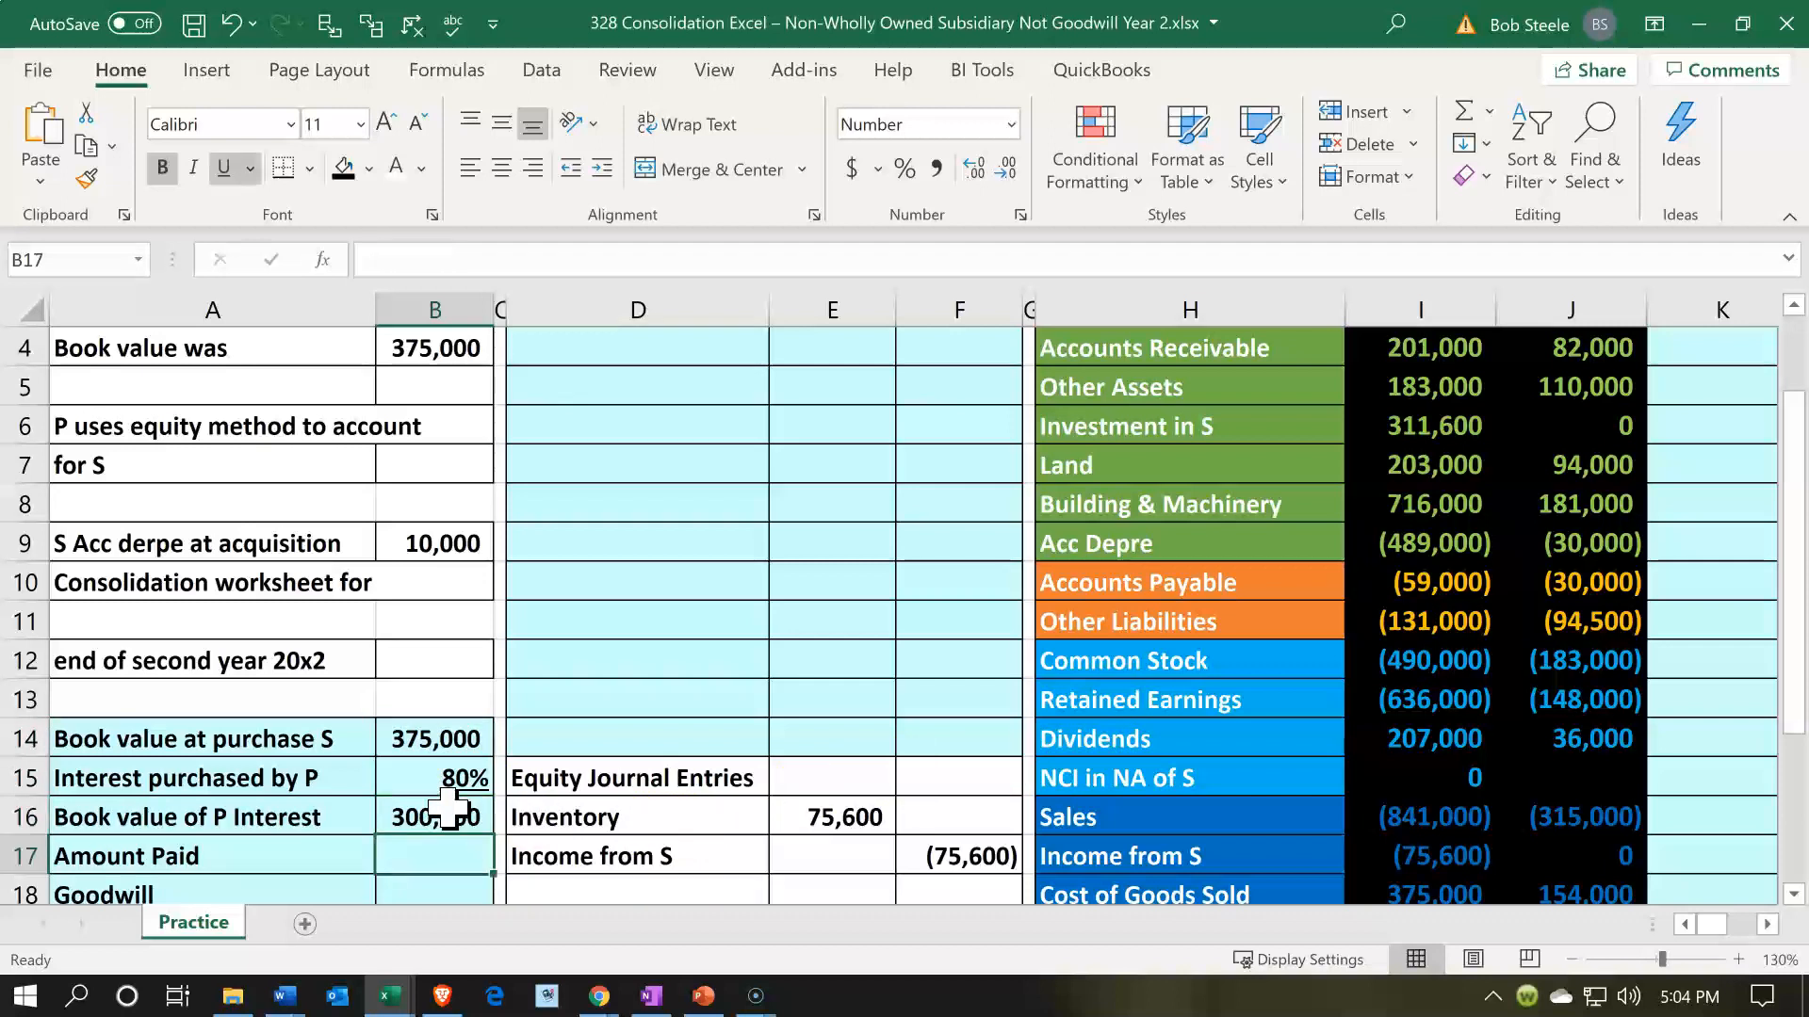
{"action": "type", "text": "="}
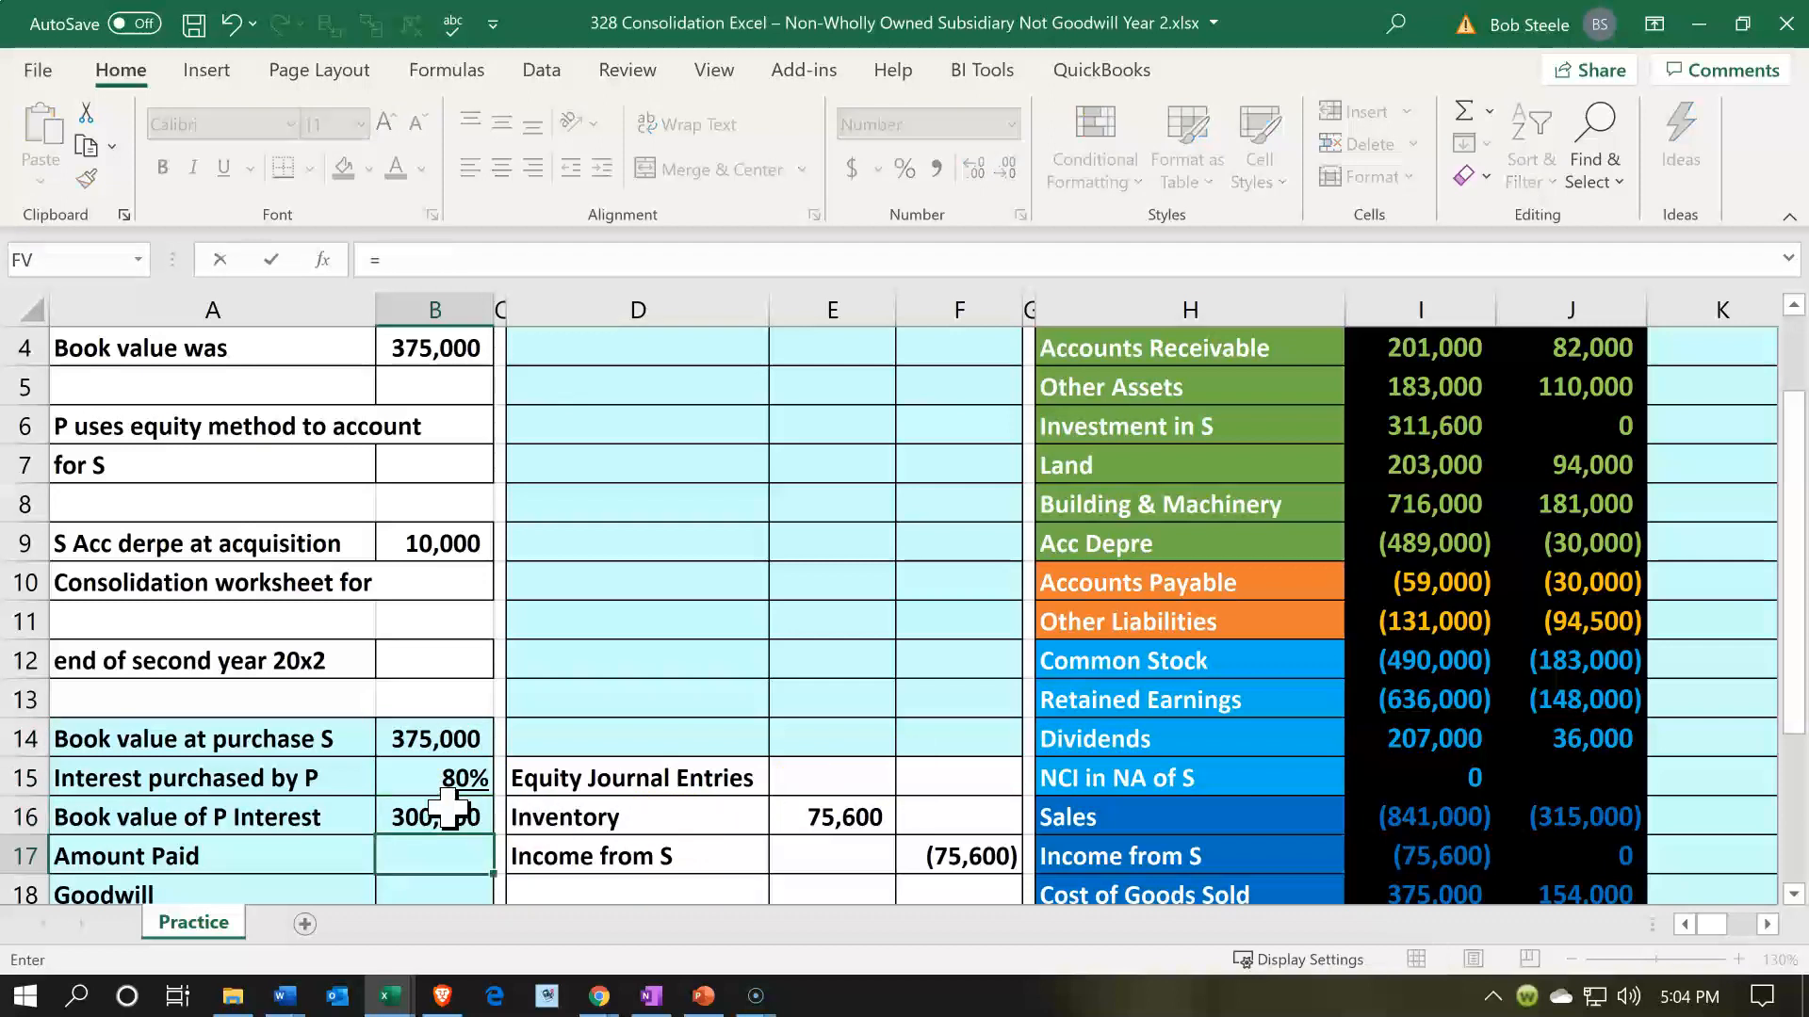
{"action": "scroll", "coordinate": [449, 753], "scroll_direction": "up", "scroll_amount": 1}
{"action": "left_click", "coordinate": [408, 426]}
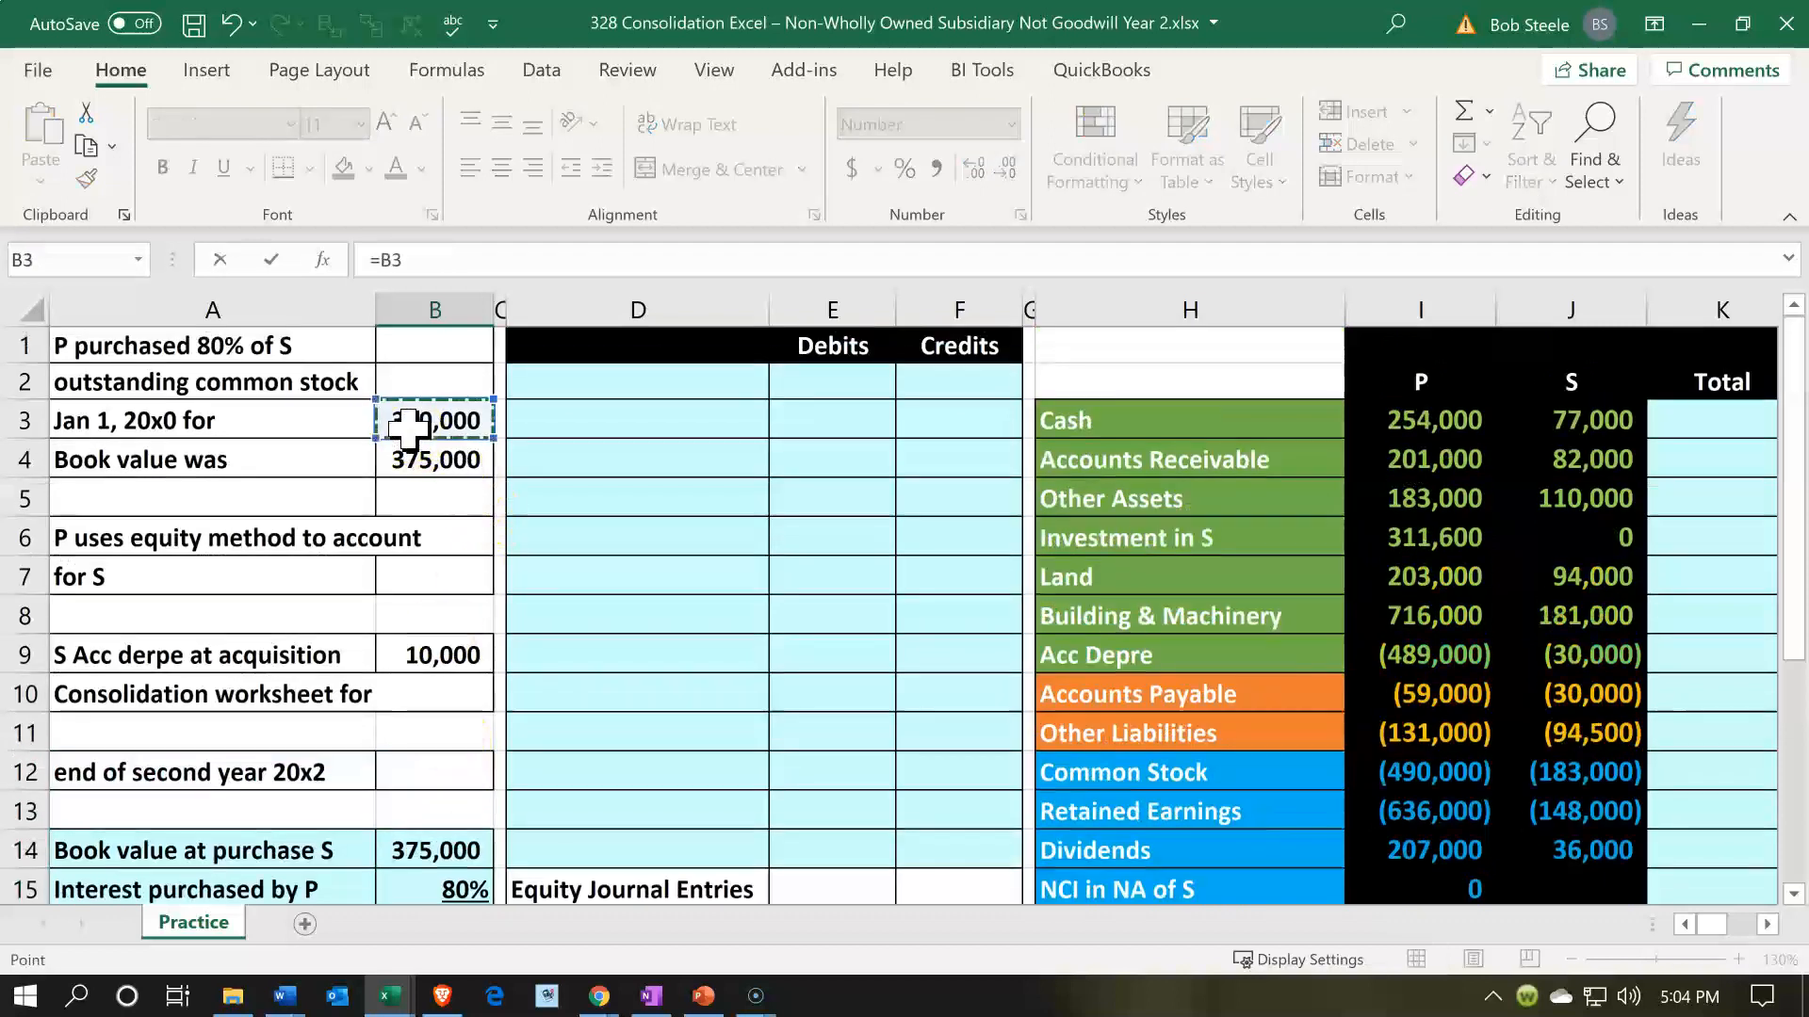
{"action": "key", "text": "Return"}
- Calculate Goodwill in B18 as the book value of P's interest less the amount paid, using =B16-B17
{"action": "scroll", "coordinate": [408, 429], "scroll_direction": "down", "scroll_amount": 1}
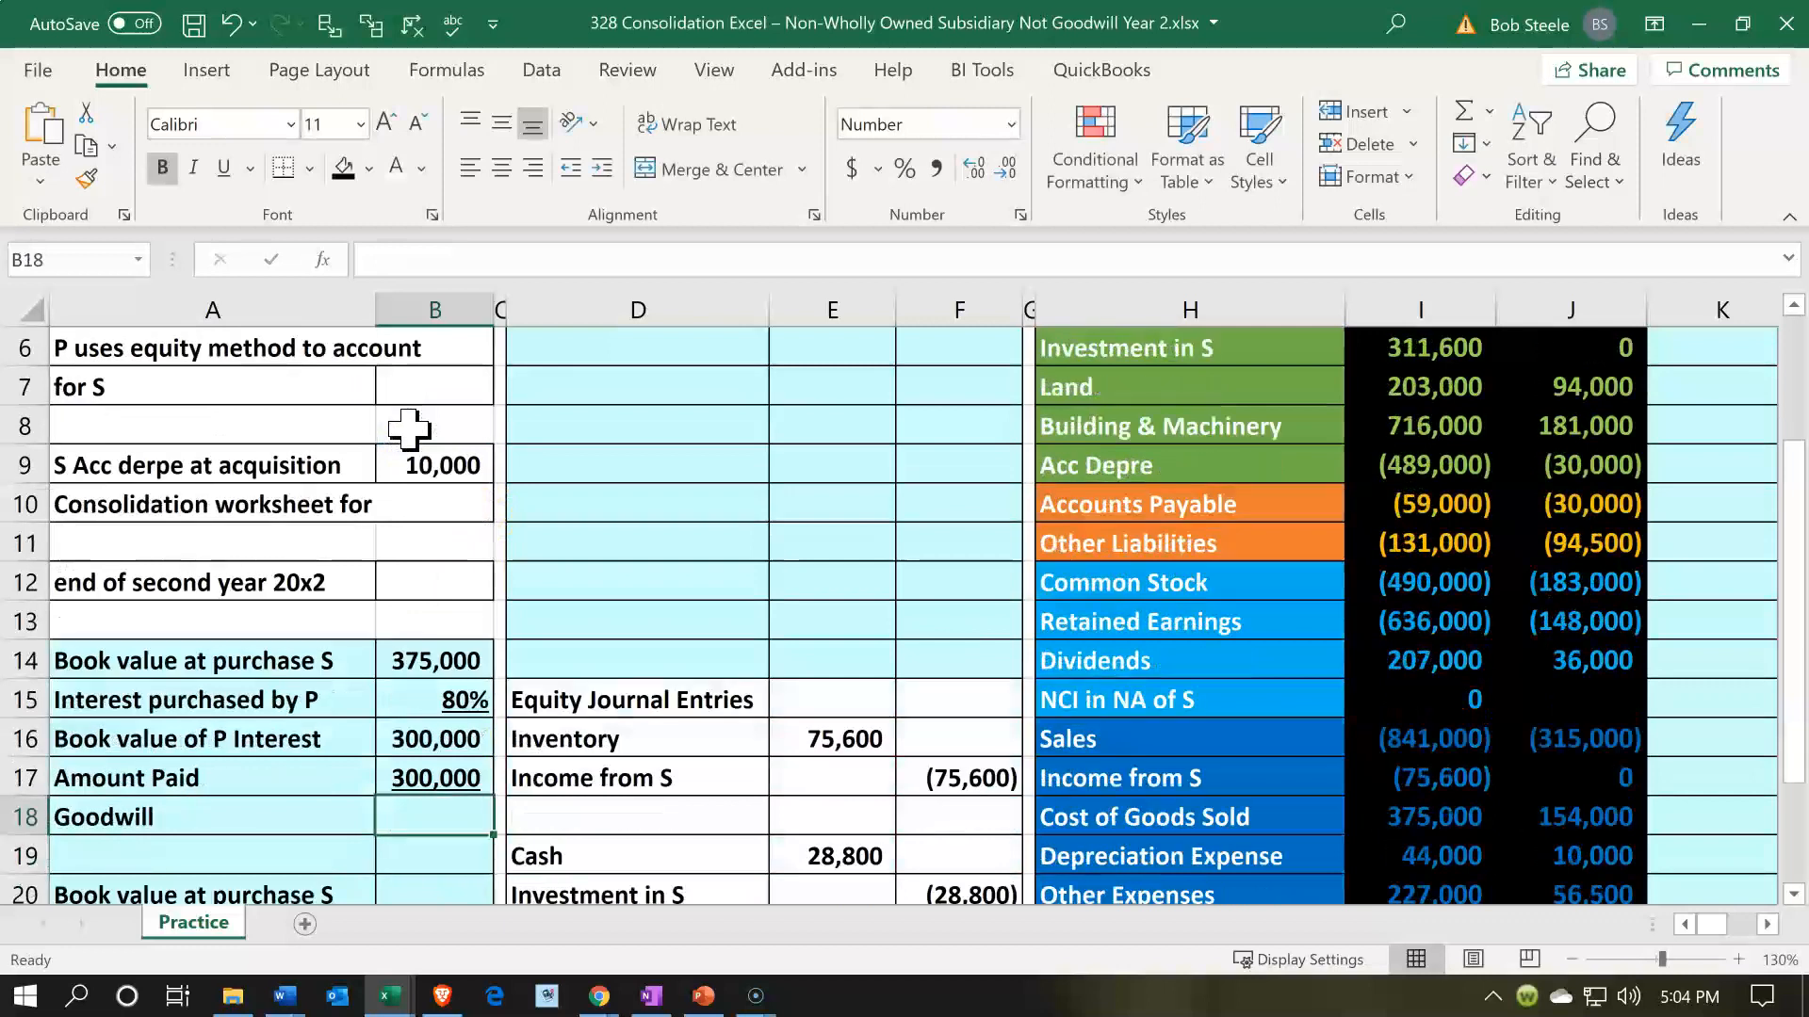
{"action": "type", "text": "="}
{"action": "key", "text": "Up"}
{"action": "key", "text": "Up"}
{"action": "type", "text": "-"}
{"action": "key", "text": "Up"}
{"action": "key", "text": "Return"}
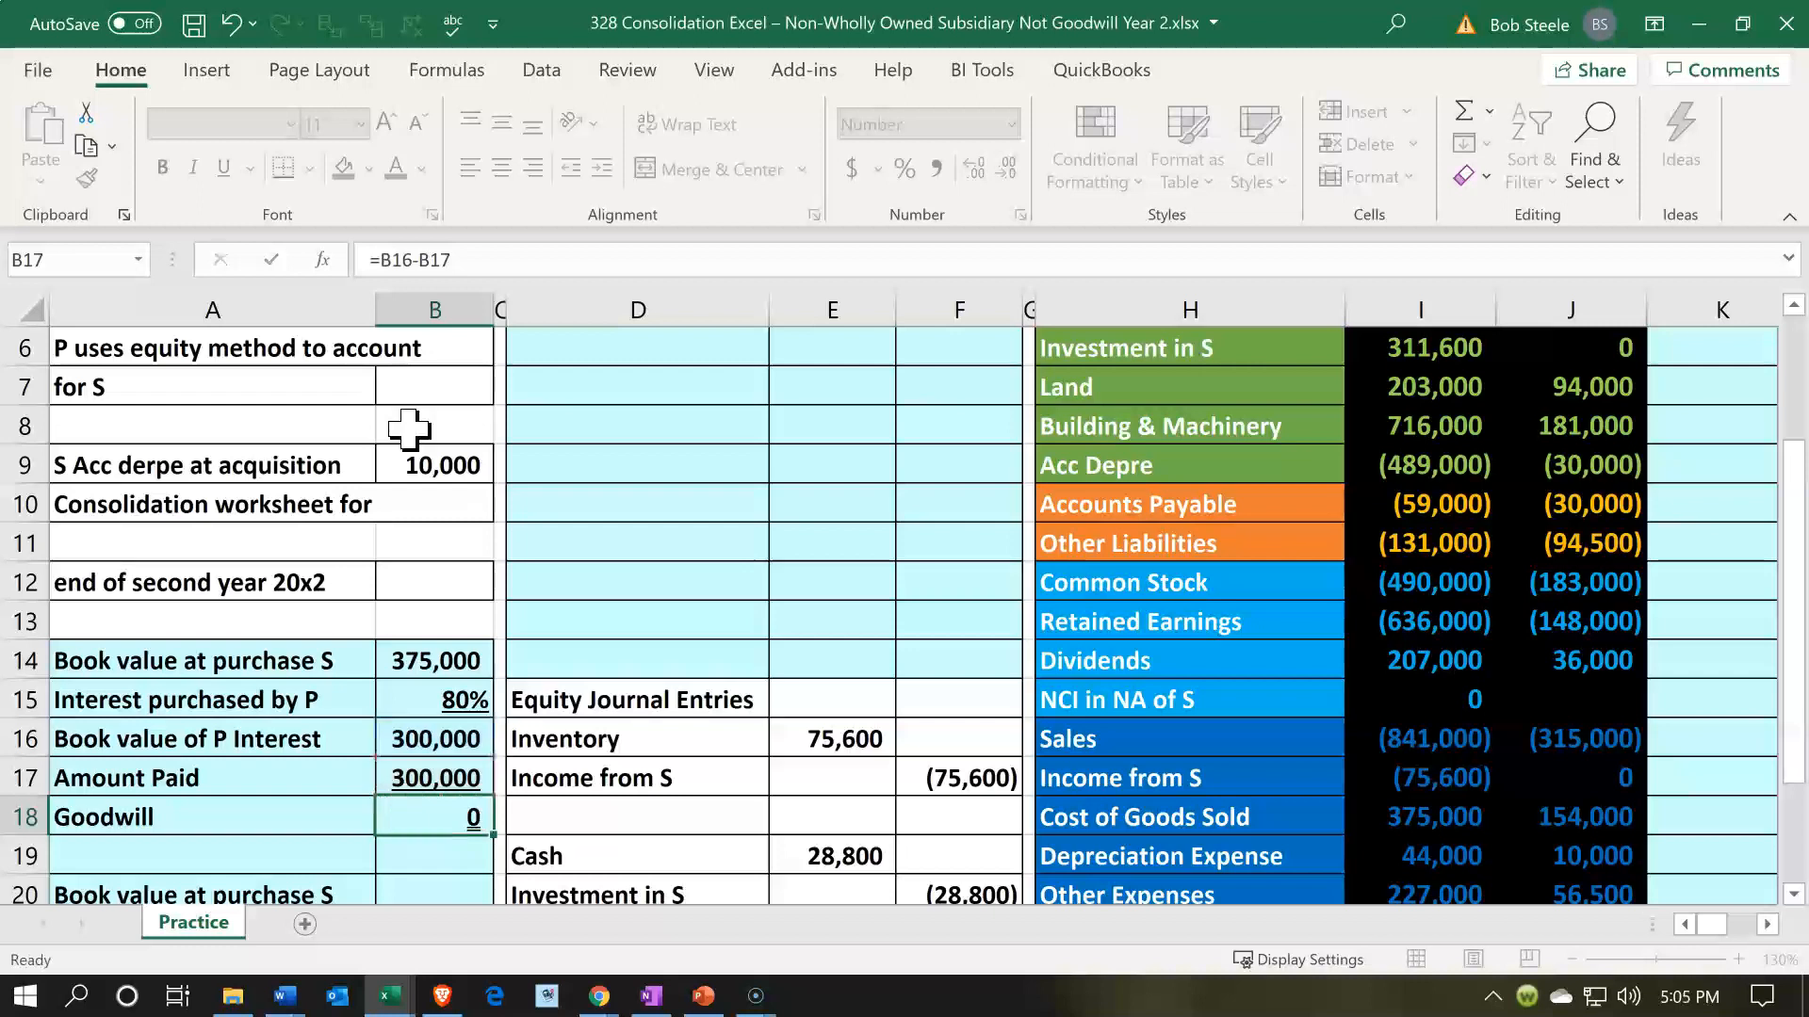
- Link the second Book value at purchase S in B20 to the first one with =B14
{"action": "key", "text": "Down"}
{"action": "key", "text": "Down"}
{"action": "key", "text": "Down"}
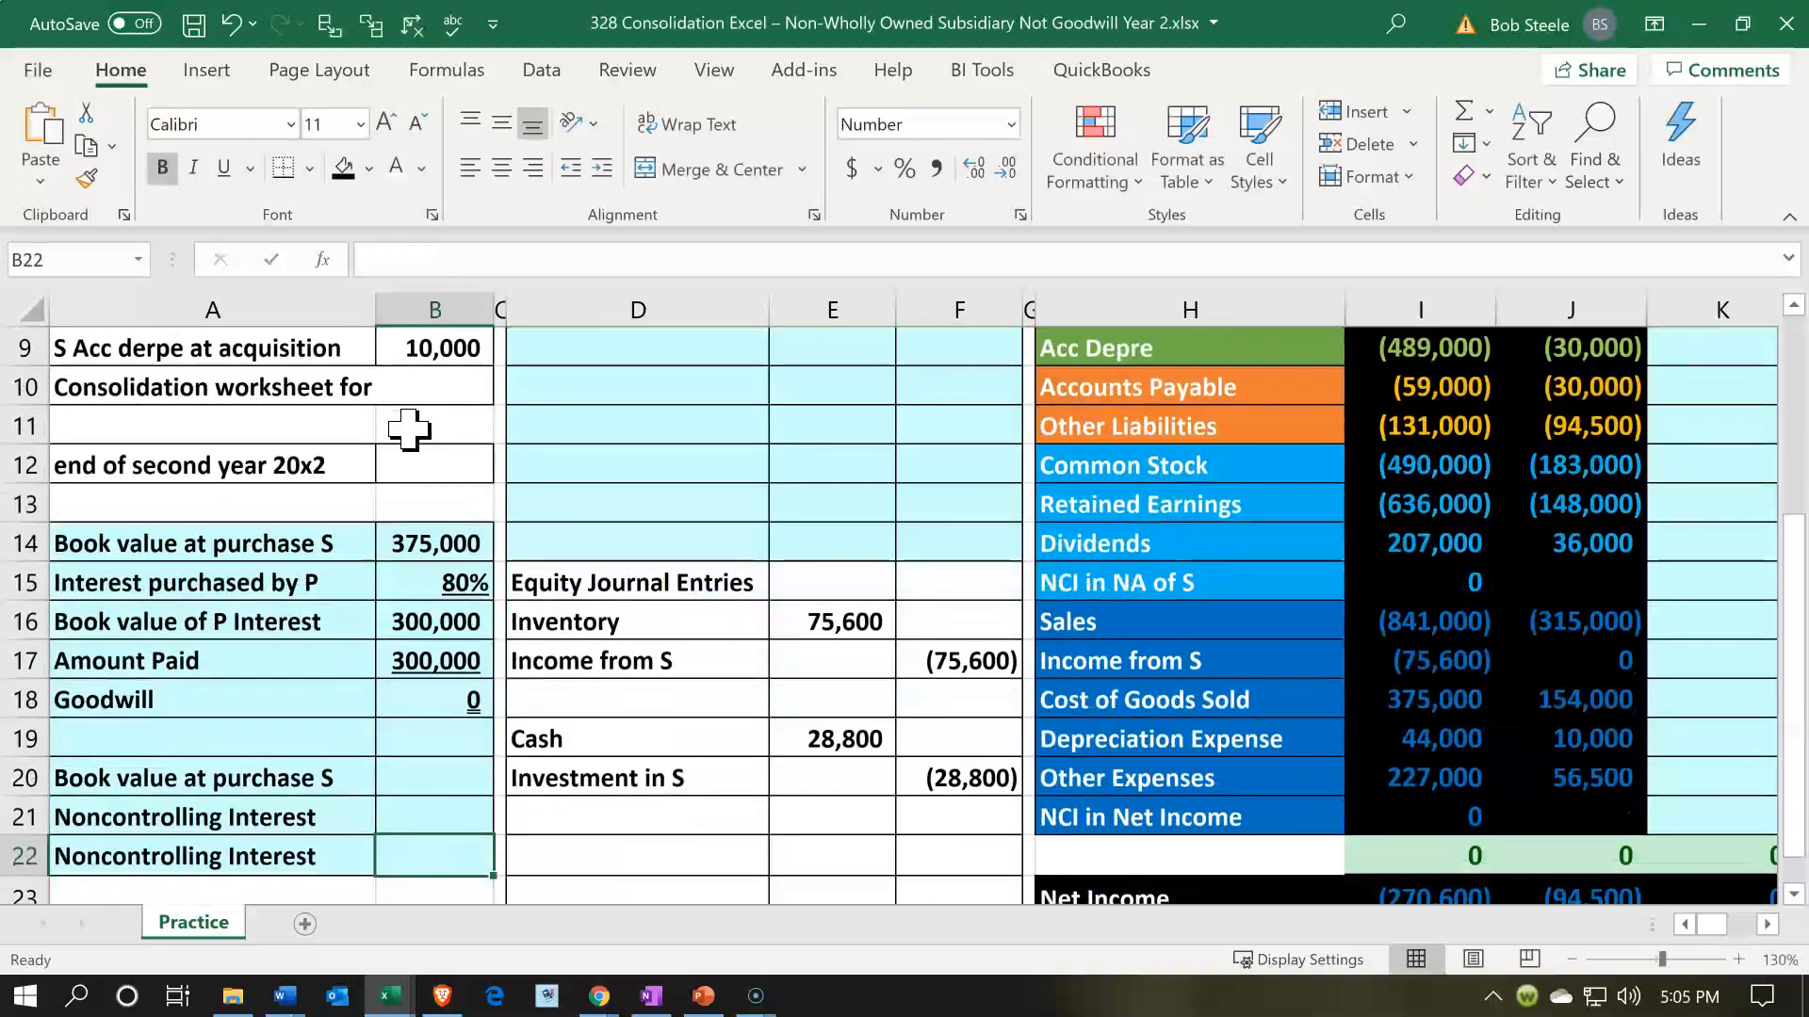
{"action": "key", "text": "Up"}
{"action": "key", "text": "Up"}
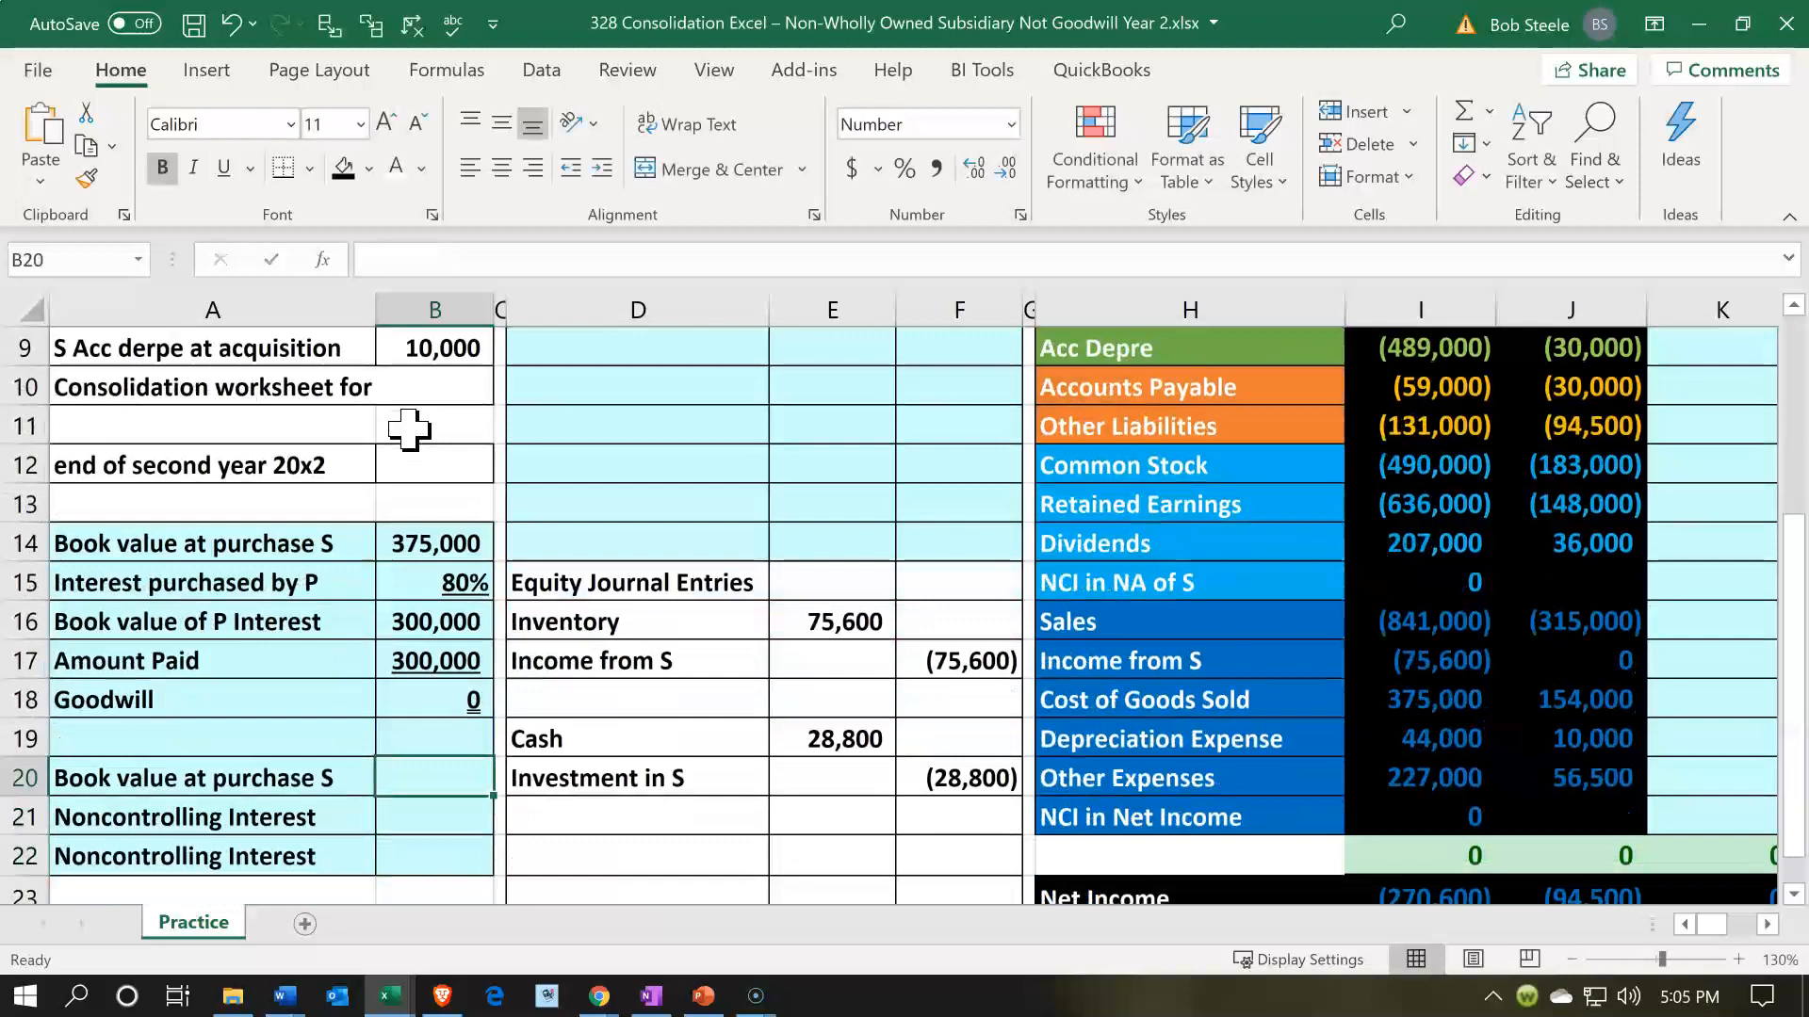
{"action": "type", "text": "="}
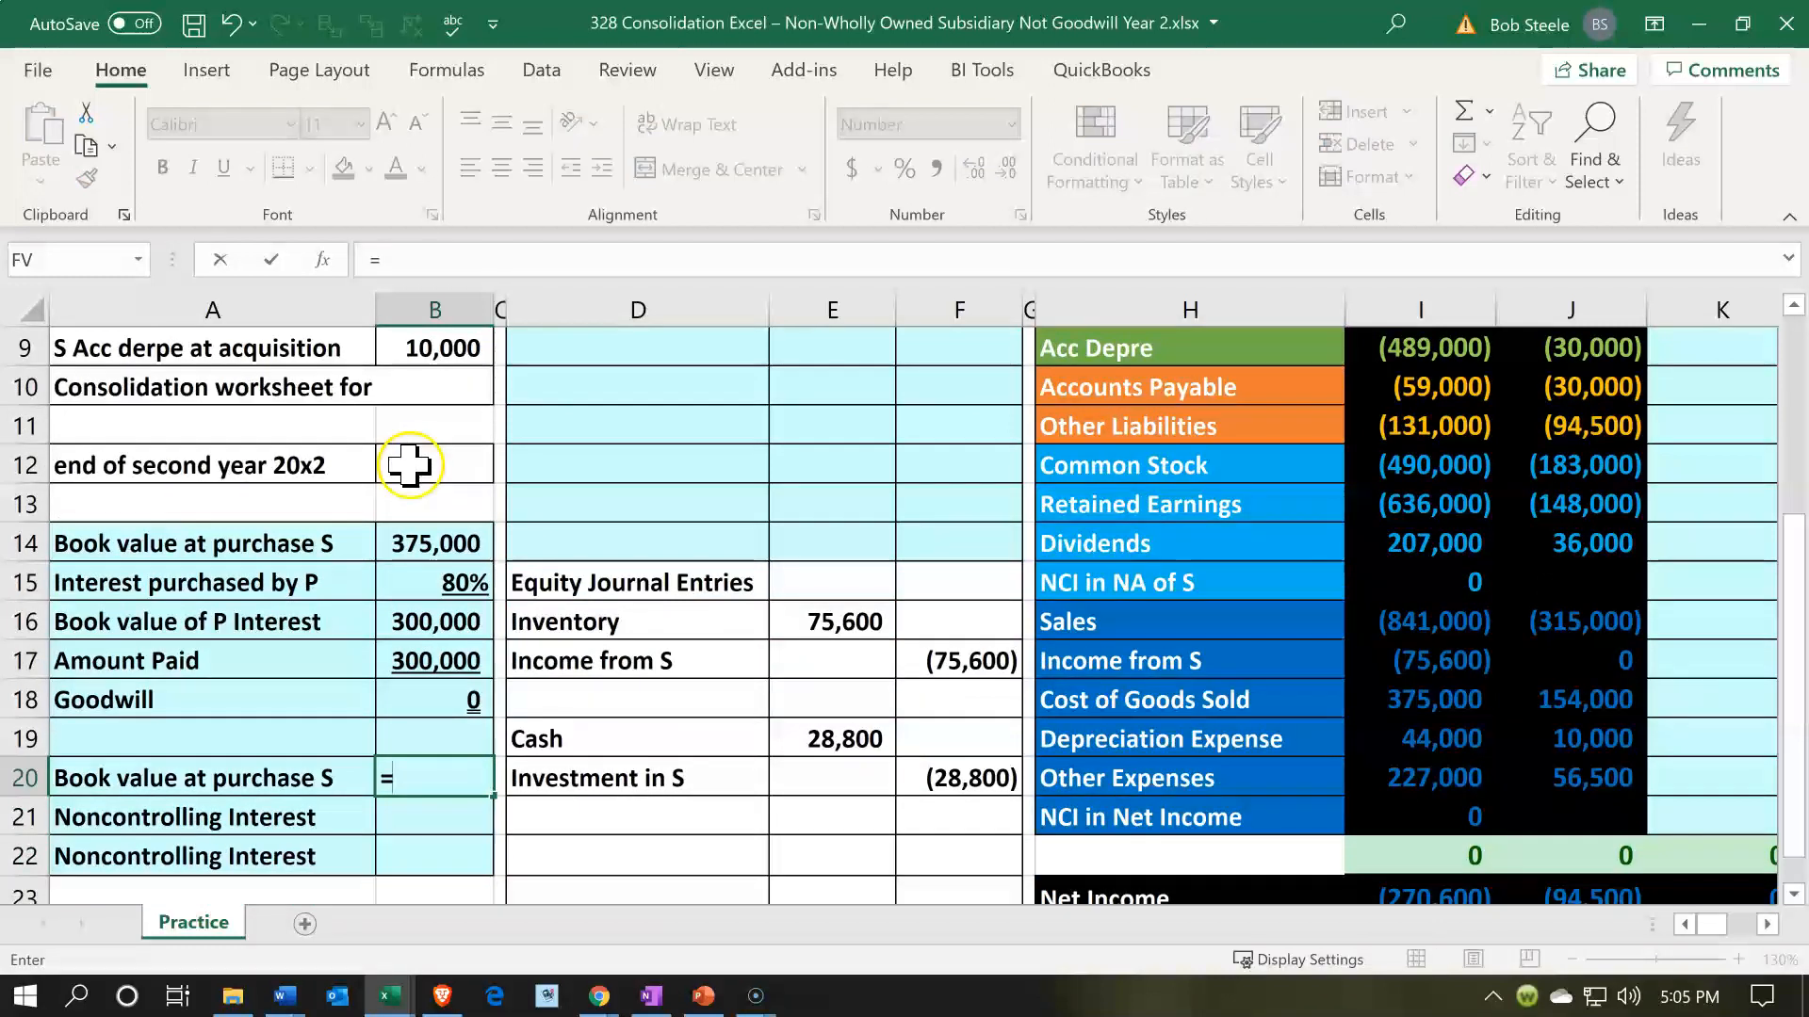
{"action": "left_click", "coordinate": [411, 534]}
{"action": "key", "text": "Return"}
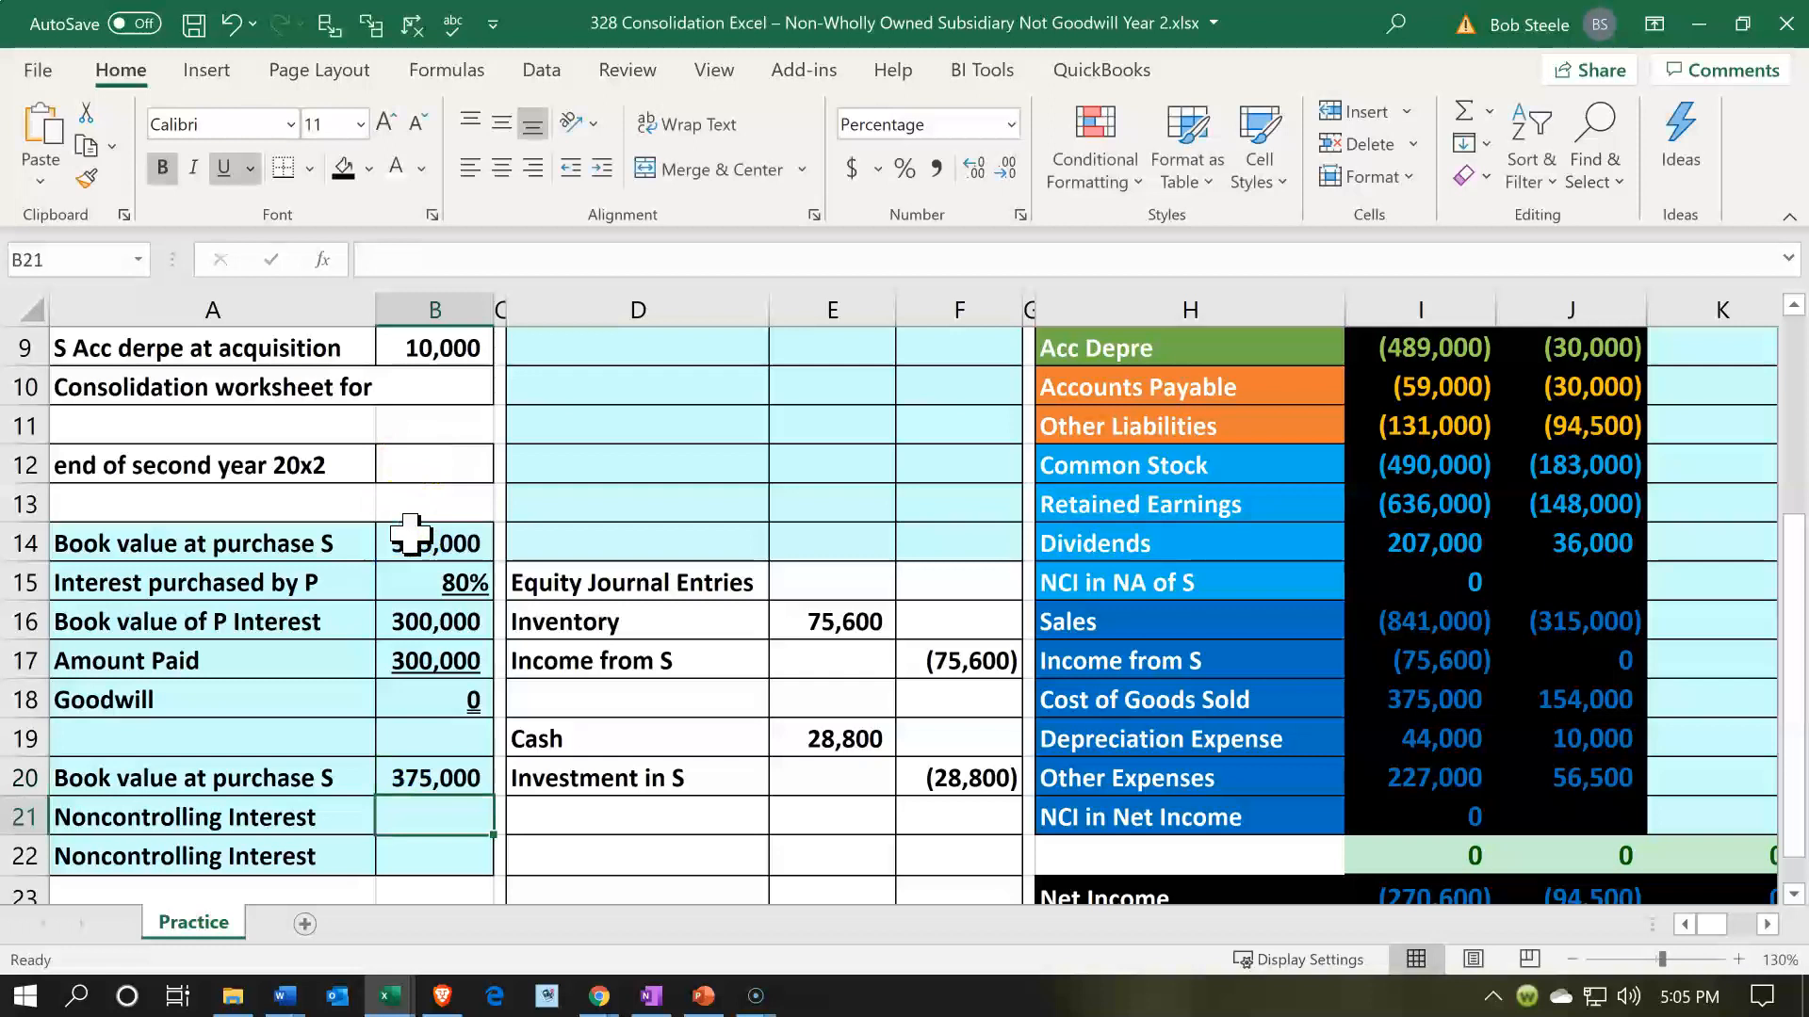
- Enter 20% as the noncontrolling interest in B21 and calculate its amount in B22 with =B20*B21
{"action": "type", "text": "20"}
{"action": "key", "text": "Return"}
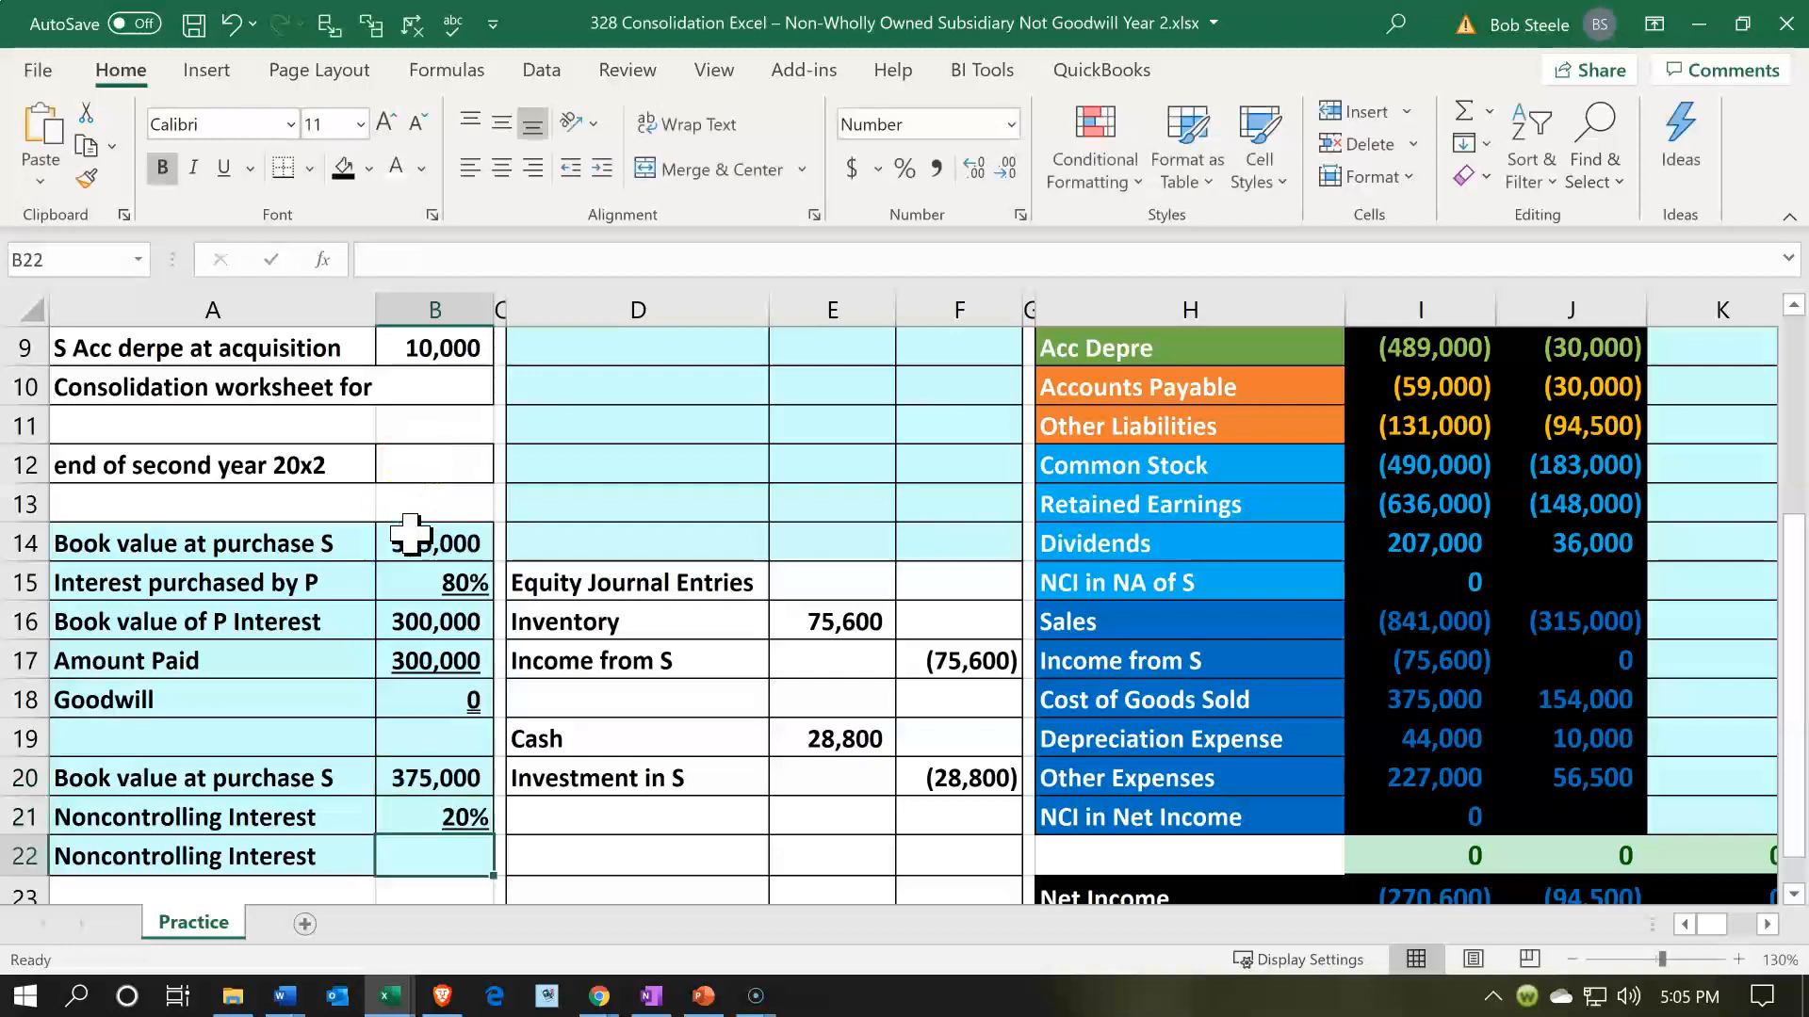
{"action": "type", "text": "="}
{"action": "key", "text": "Up"}
{"action": "key", "text": "Up"}
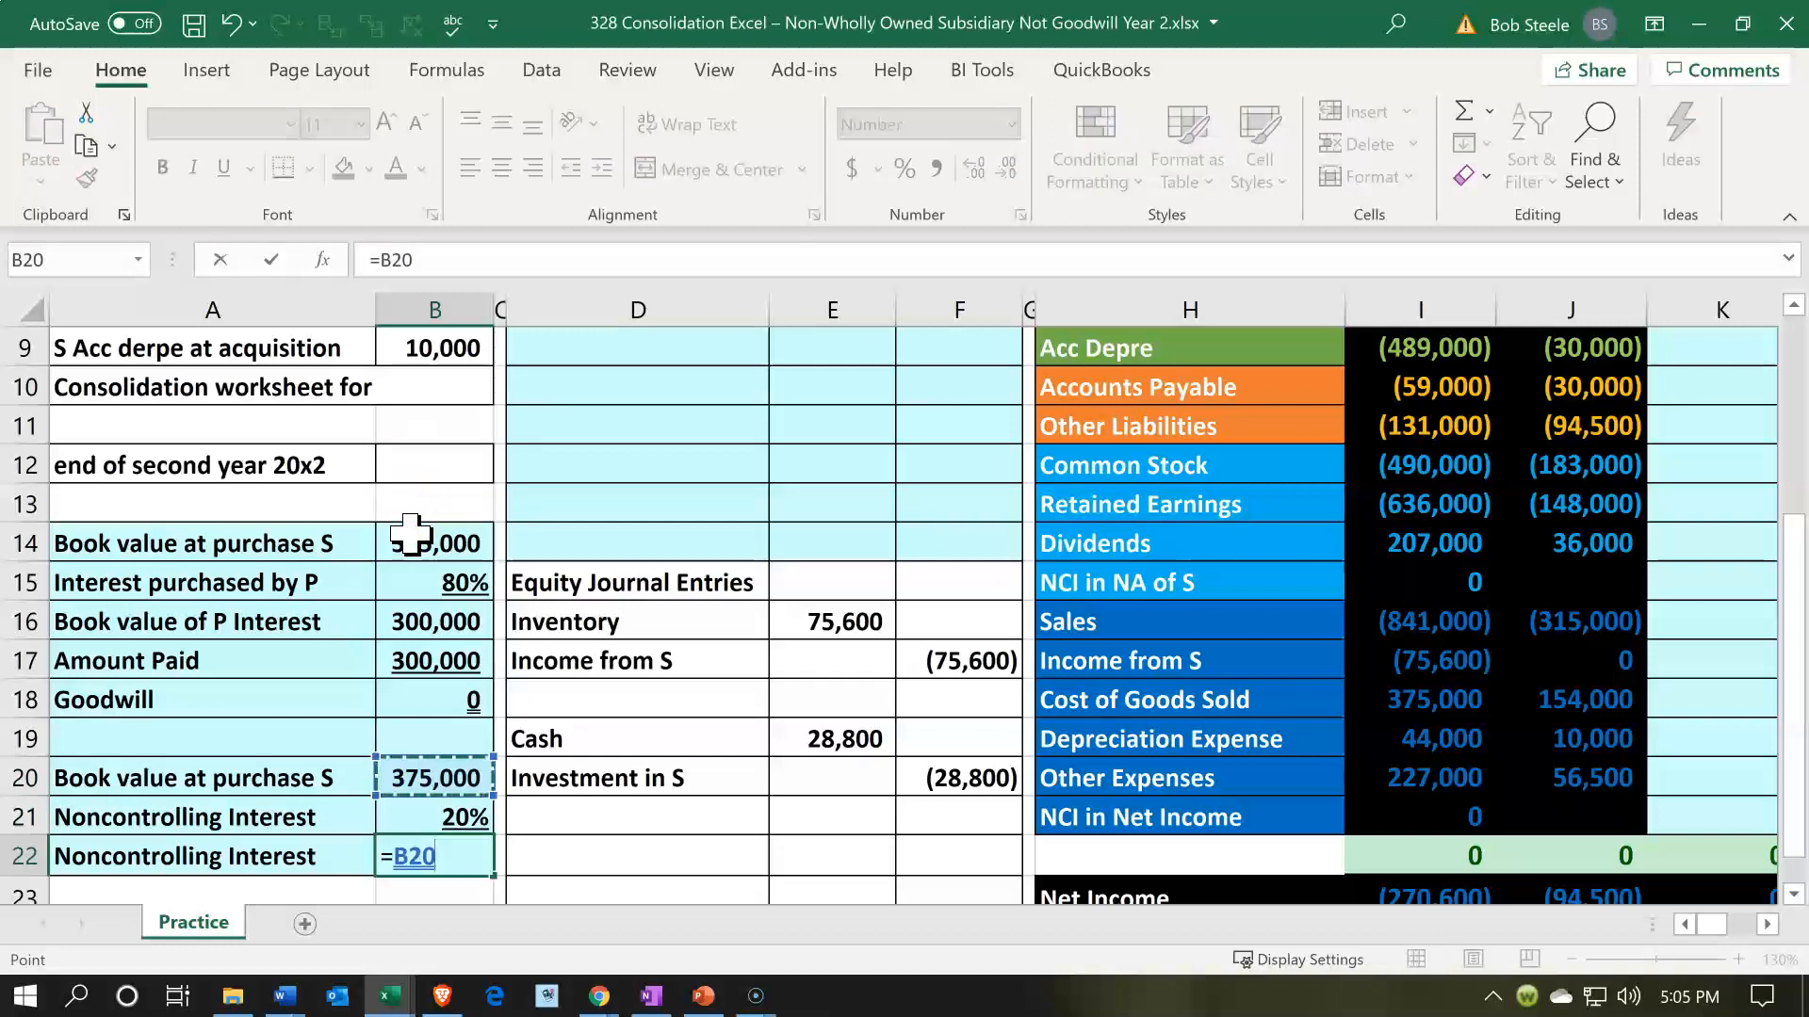
{"action": "type", "text": "*"}
{"action": "key", "text": "Up"}
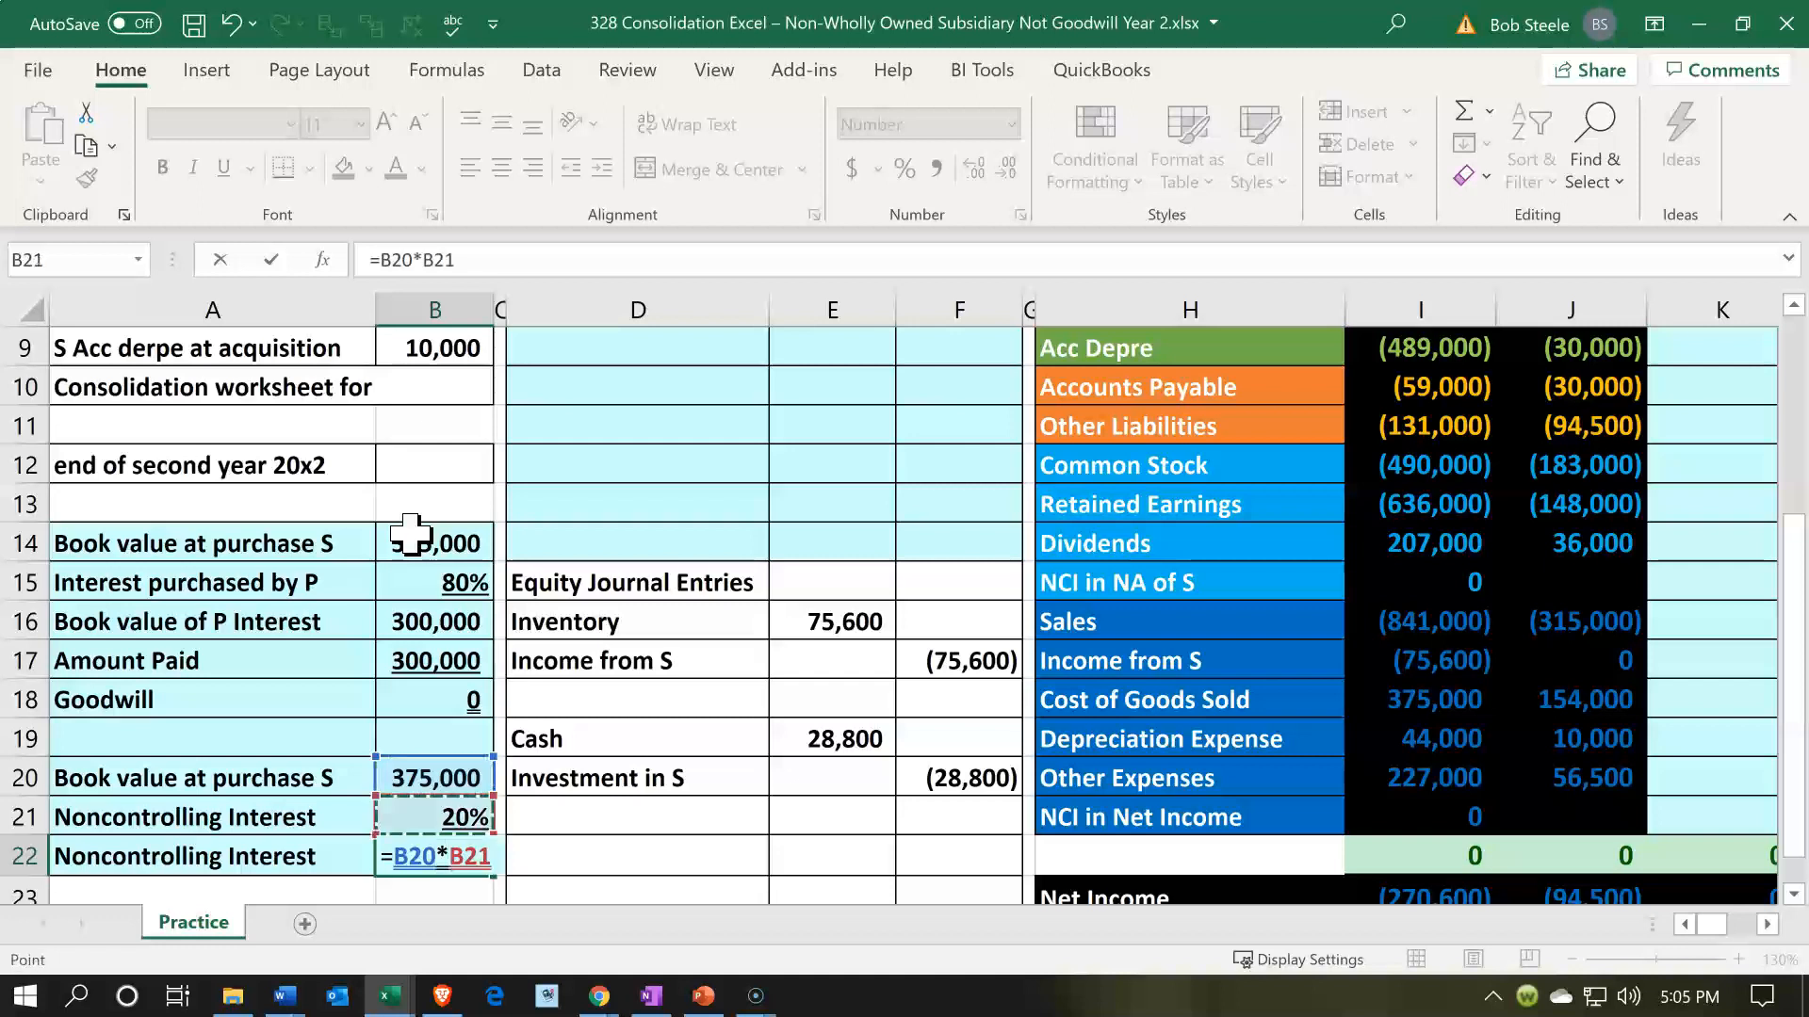
{"action": "key", "text": "Return"}
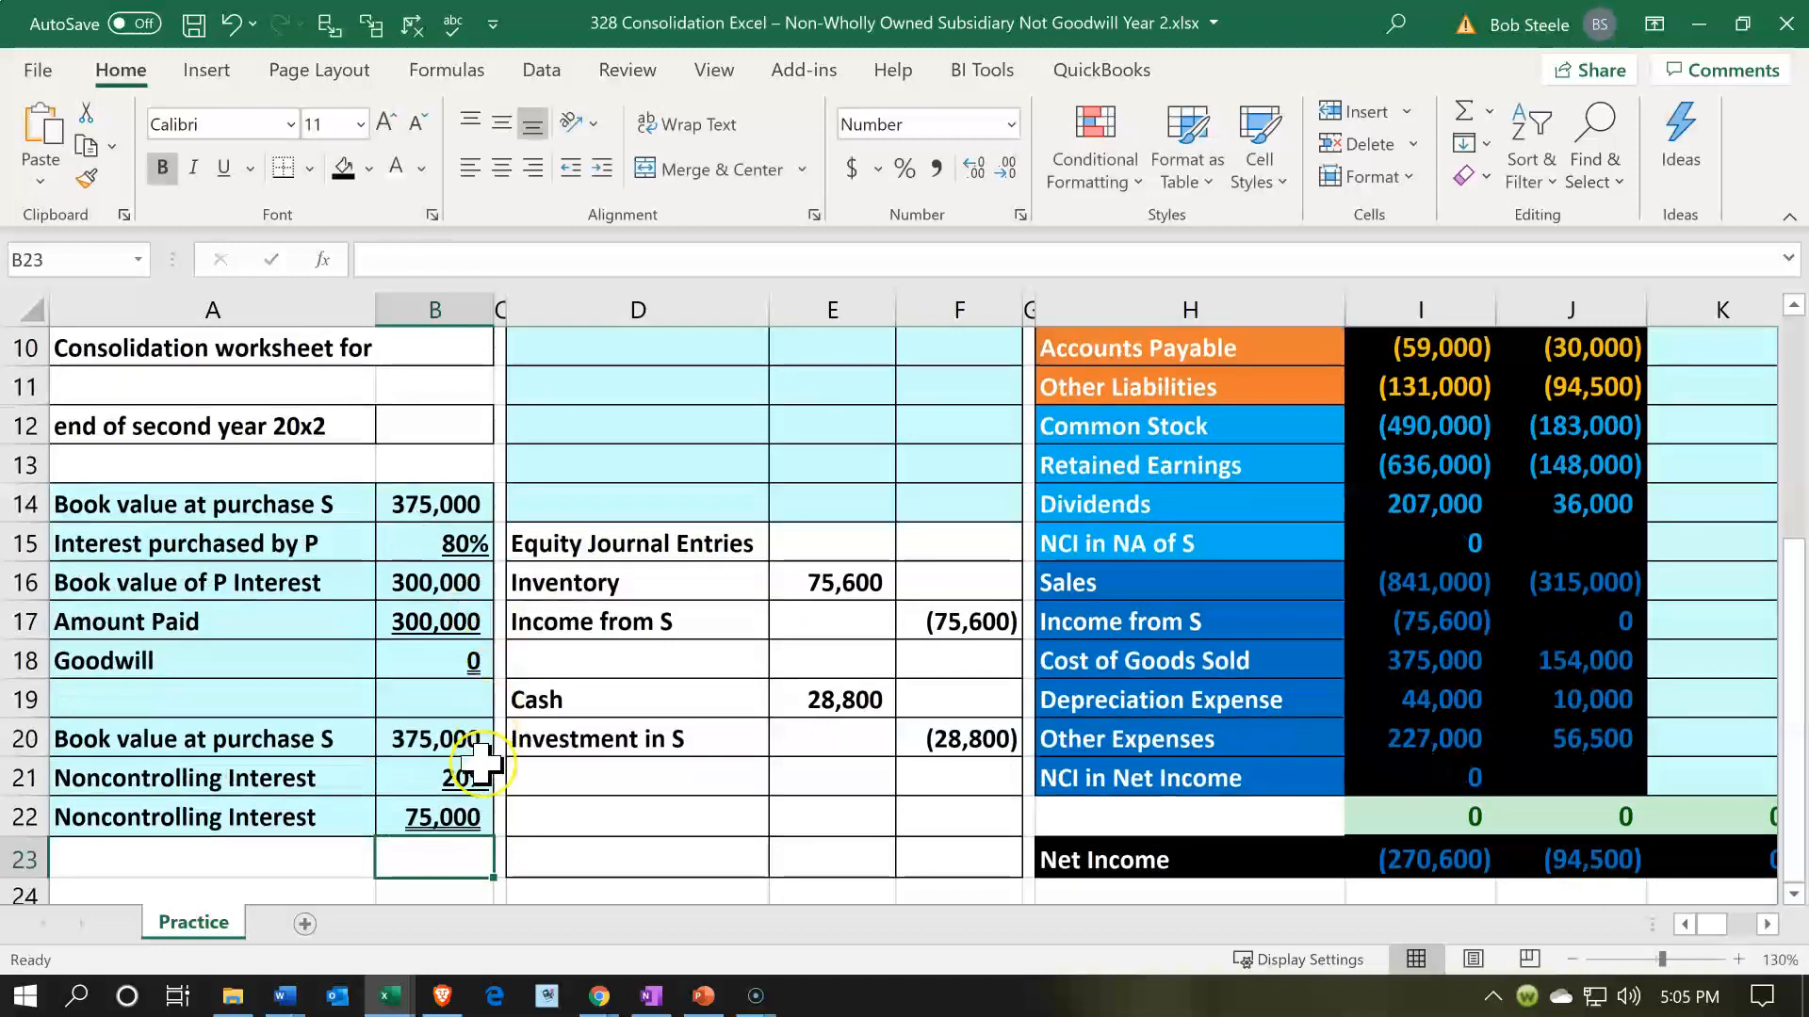
- Check Amount Paid in B17 plus the noncontrolling interest in B22 against the book value at purchase in B14
{"action": "left_click", "coordinate": [454, 620]}
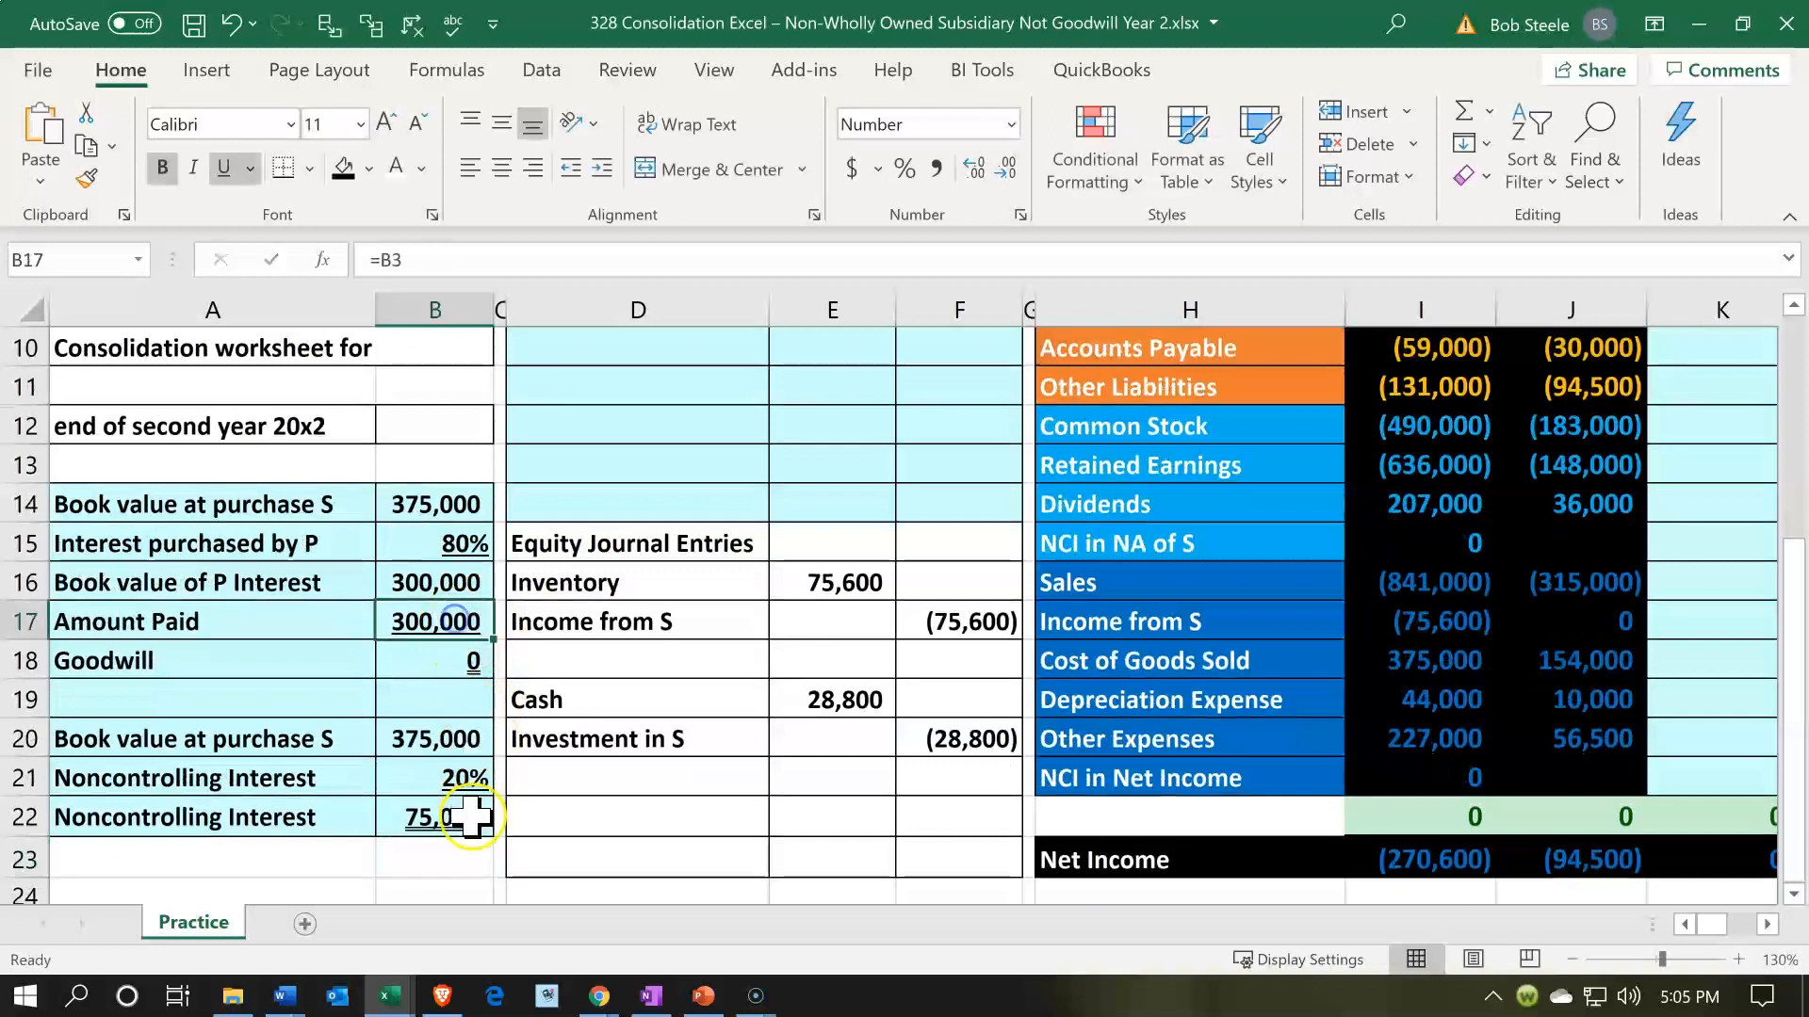
{"action": "left_click", "coordinate": [471, 819], "text": "ctrl"}
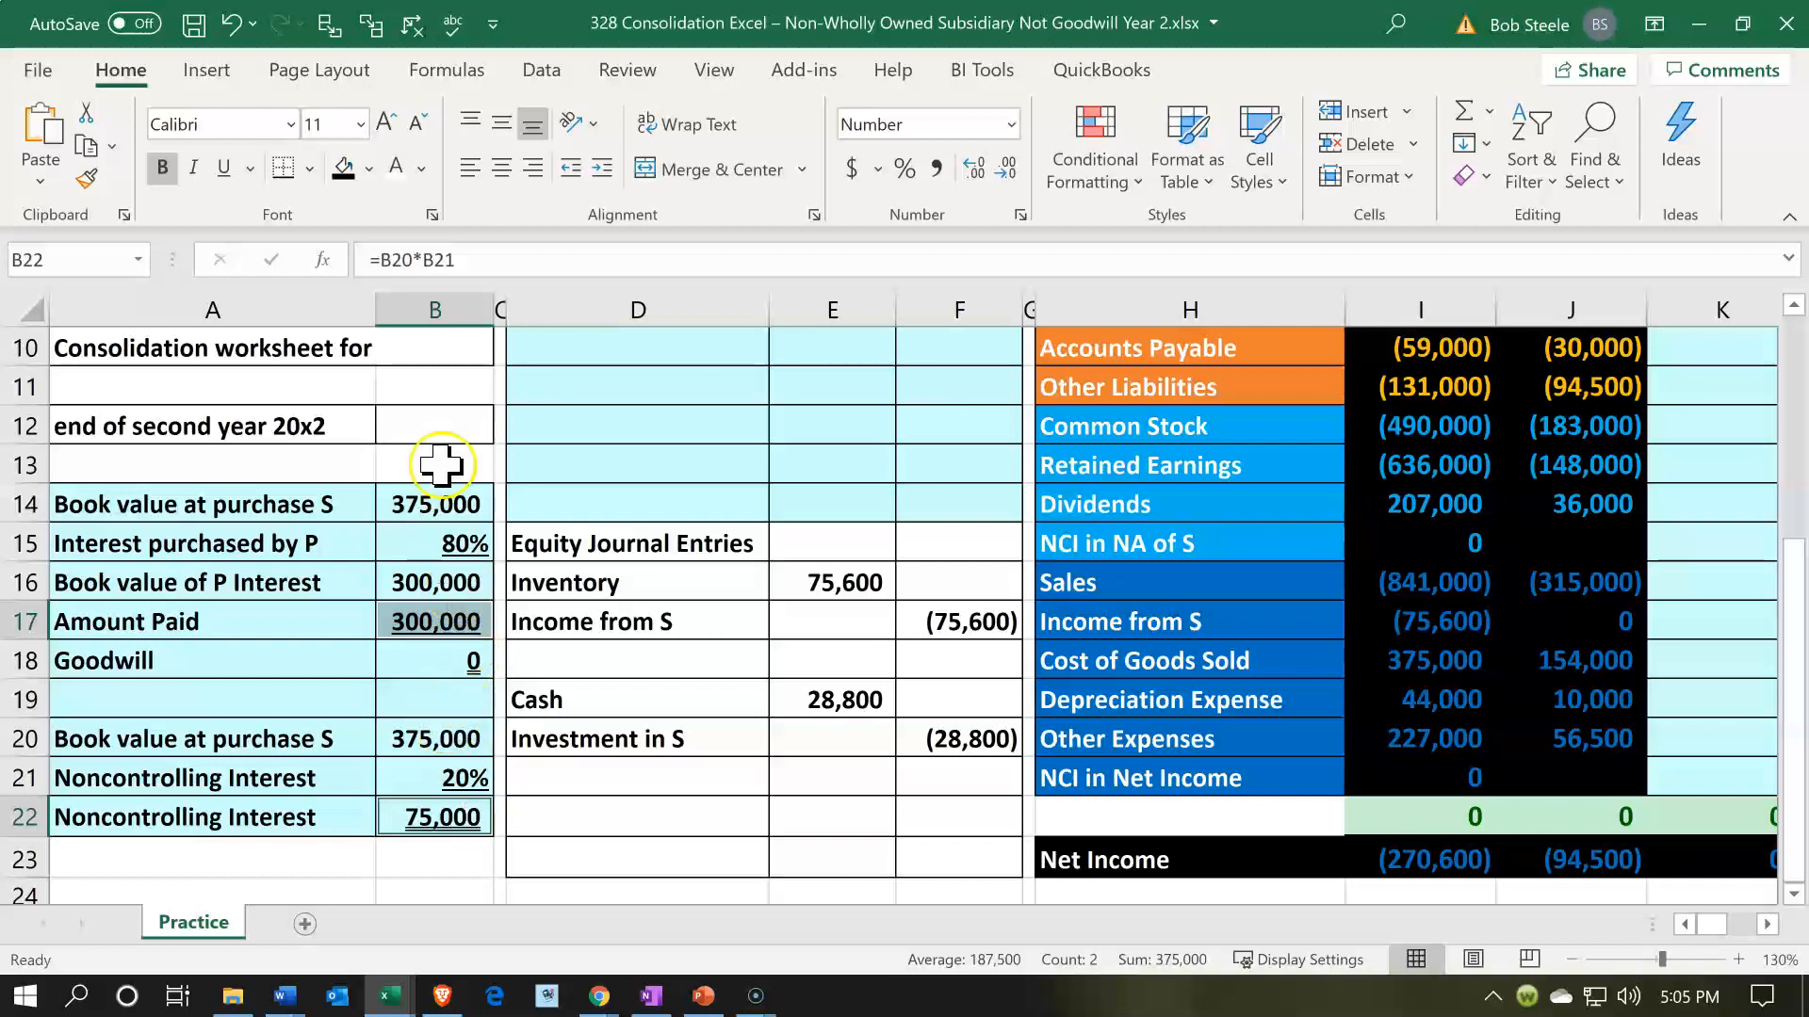
{"action": "left_click", "coordinate": [429, 497]}
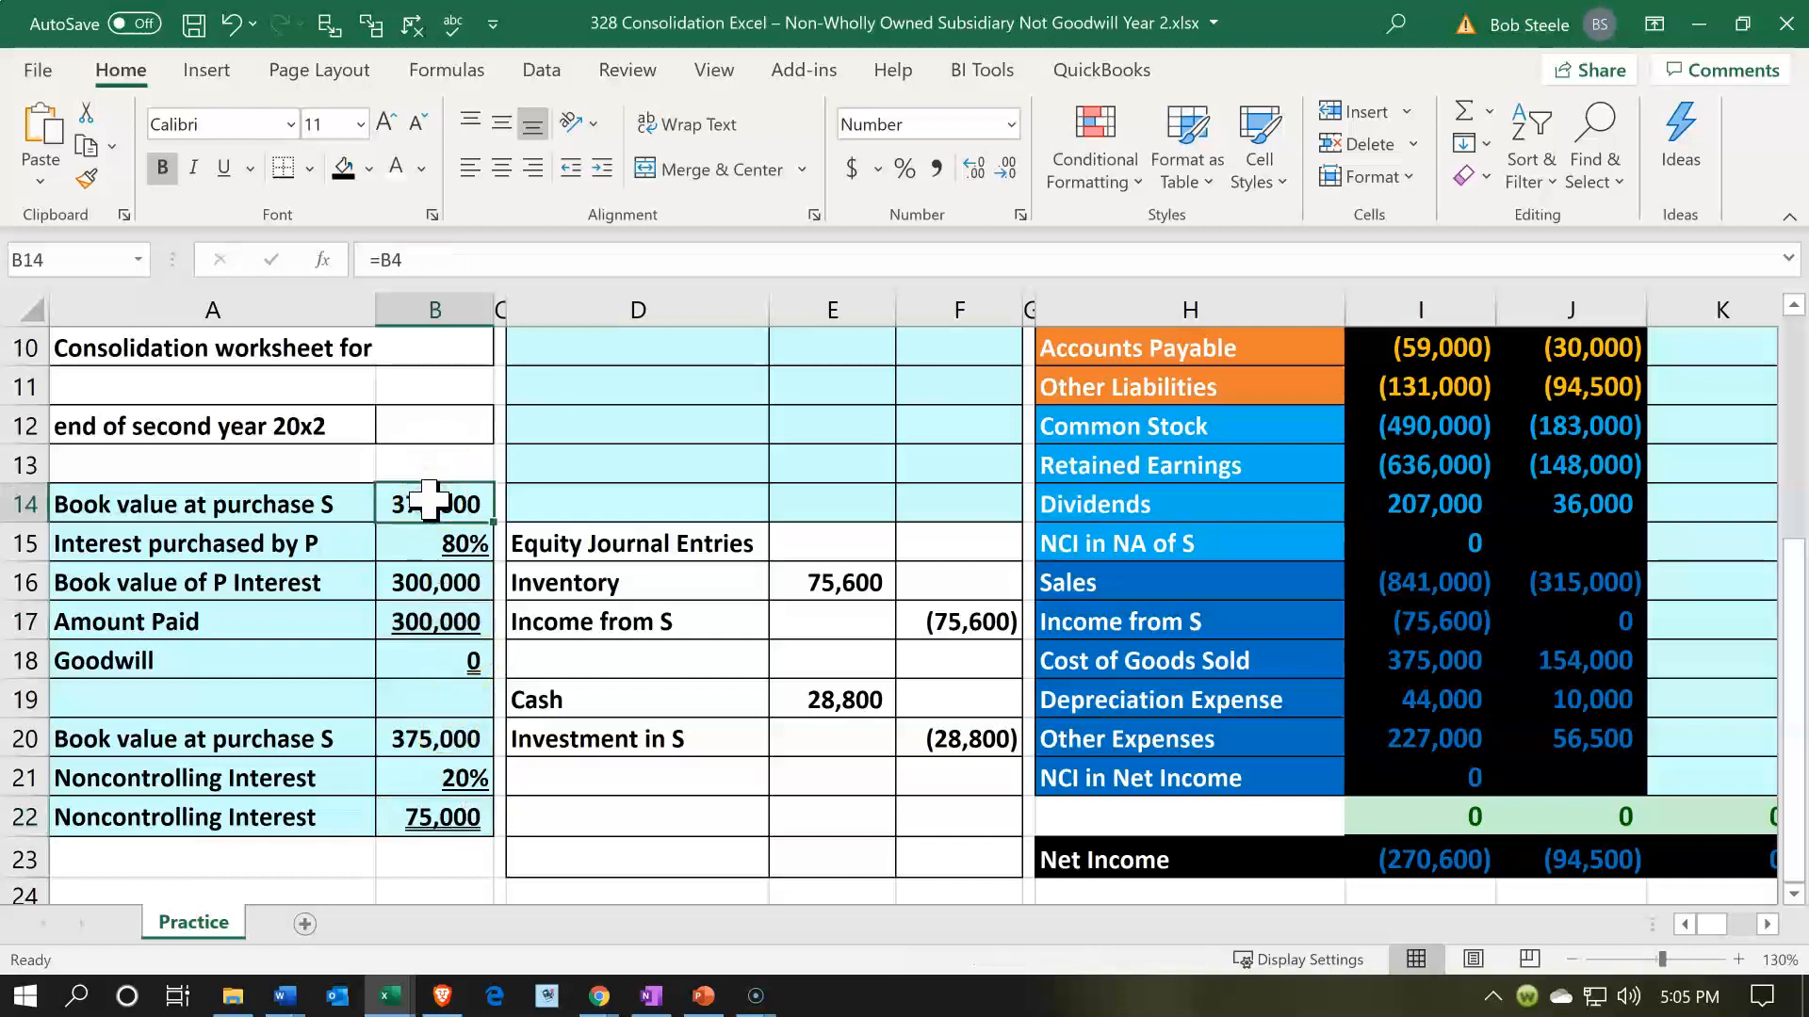
- Examine the worksheet layout from the Debits and Credits area across the P and S trial balances to the consolidated balance sheet
{"action": "scroll", "coordinate": [826, 690], "scroll_direction": "up", "scroll_amount": 1}
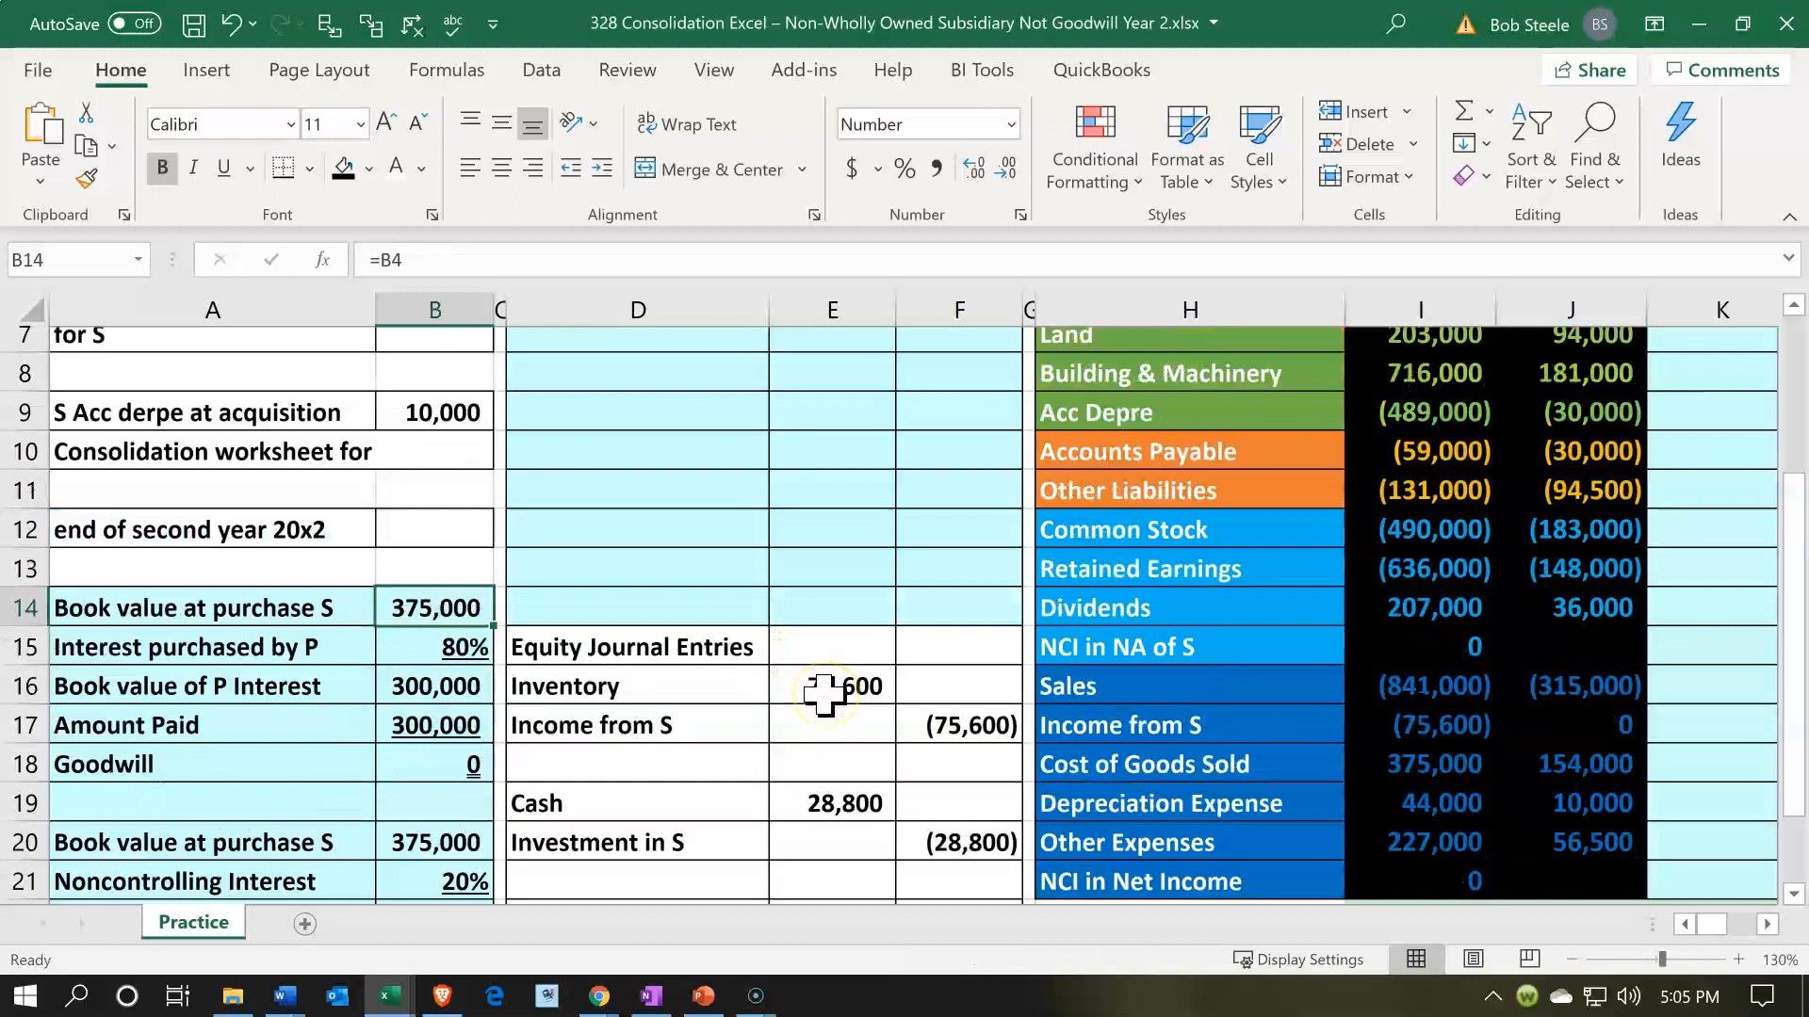
{"action": "scroll", "coordinate": [826, 695], "scroll_direction": "up", "scroll_amount": 2}
{"action": "left_click", "coordinate": [848, 621]}
{"action": "key", "text": "Right"}
{"action": "key", "text": "Right"}
{"action": "key", "text": "Right"}
{"action": "key", "text": "Right"}
{"action": "key", "text": "Right"}
{"action": "key", "text": "Right"}
{"action": "key", "text": "Right"}
{"action": "key", "text": "Right"}
{"action": "key", "text": "Right"}
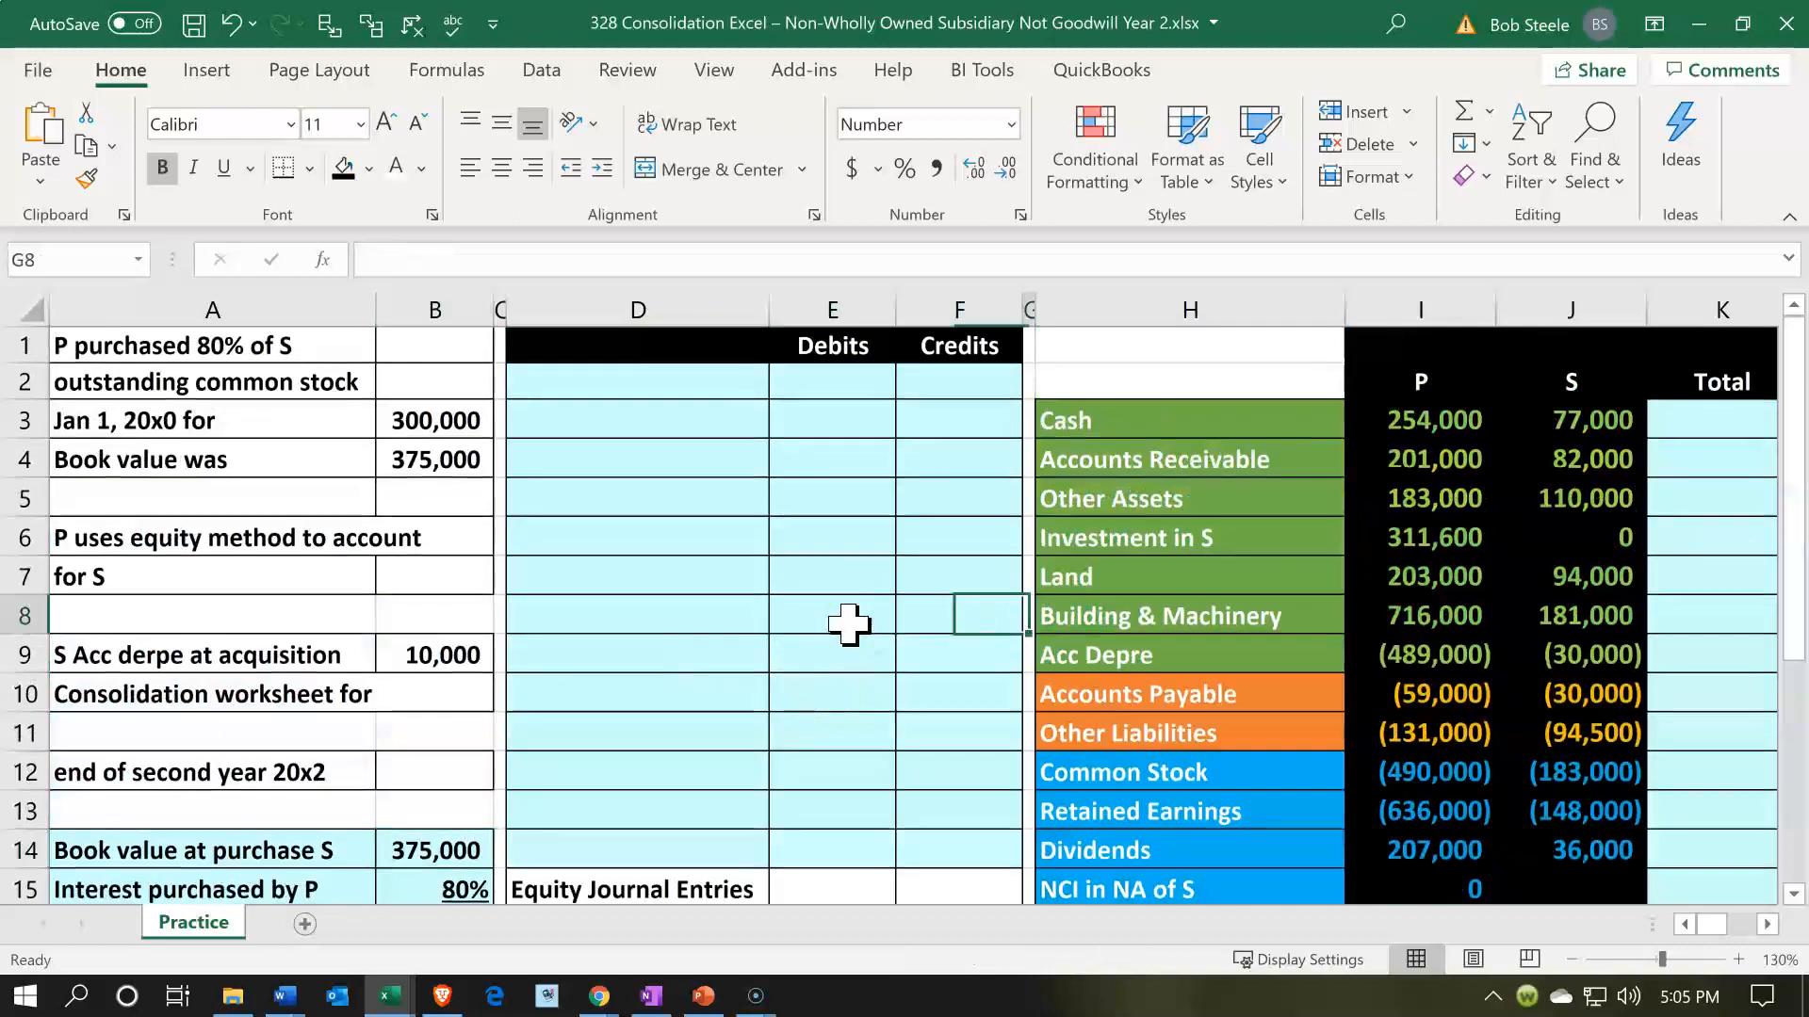
{"action": "key", "text": "Right"}
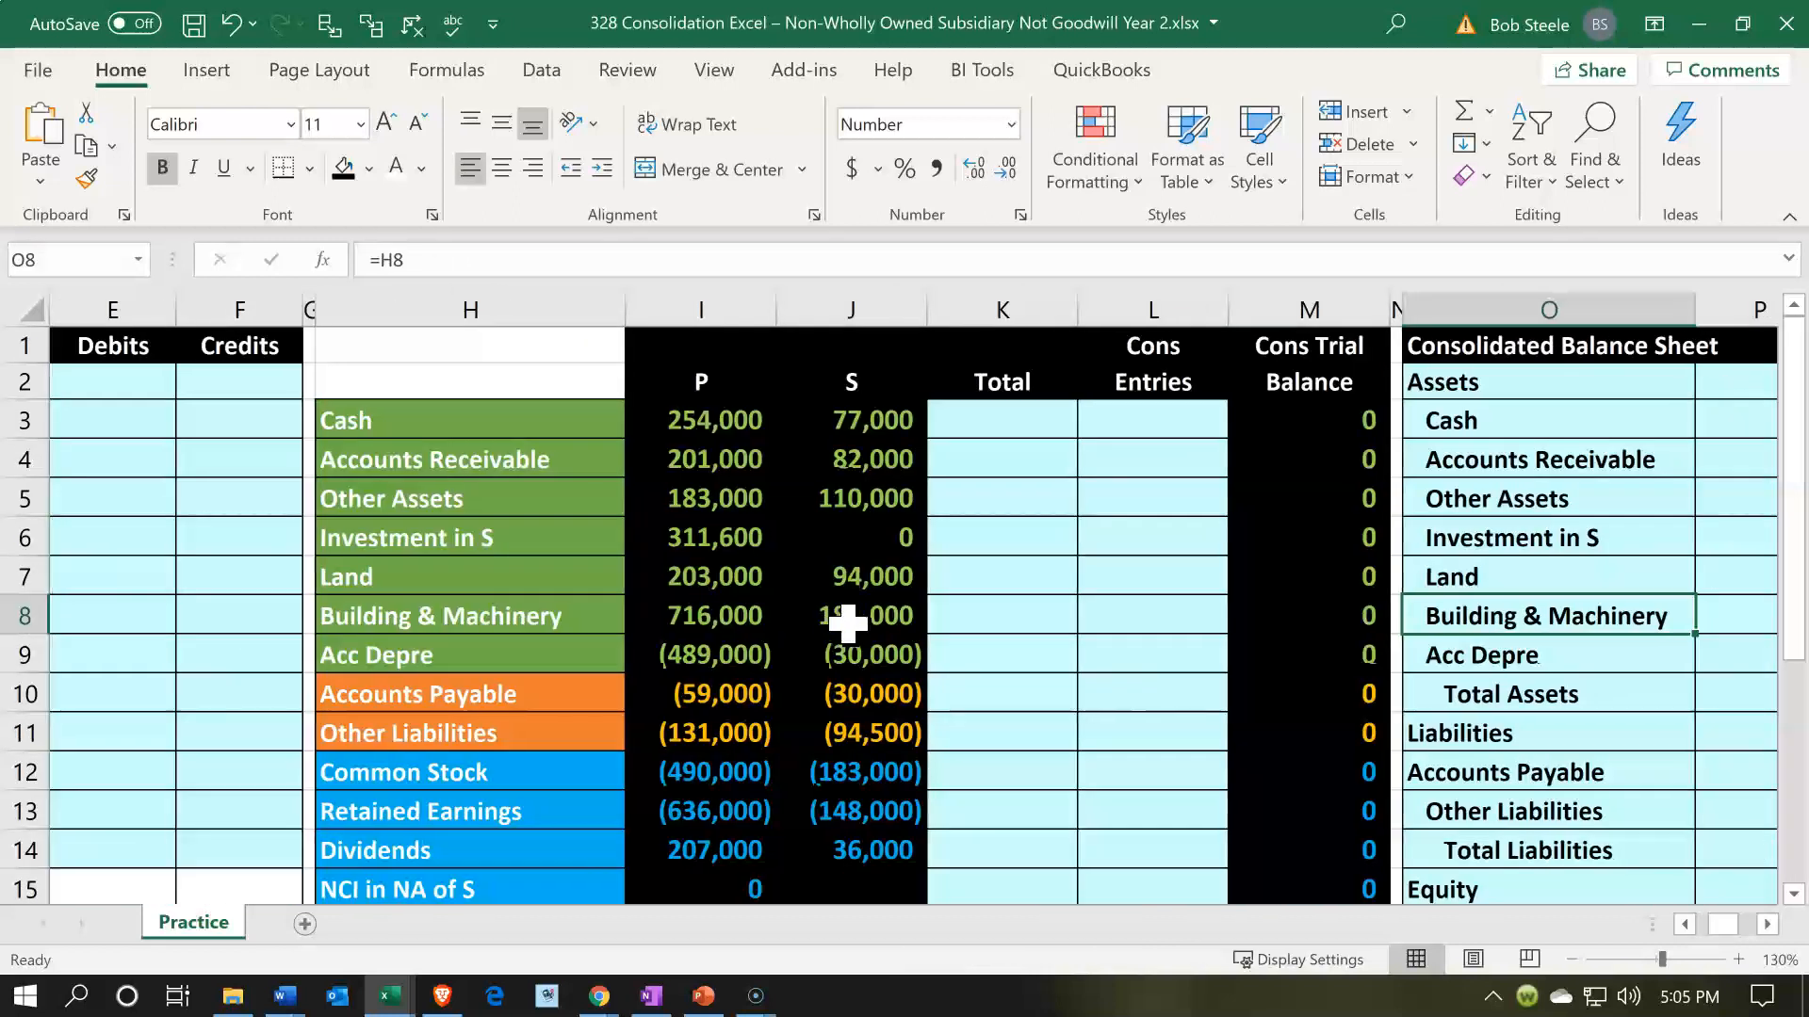
{"action": "key", "text": "Left"}
{"action": "key", "text": "Left"}
{"action": "key", "text": "Left"}
{"action": "key", "text": "Left"}
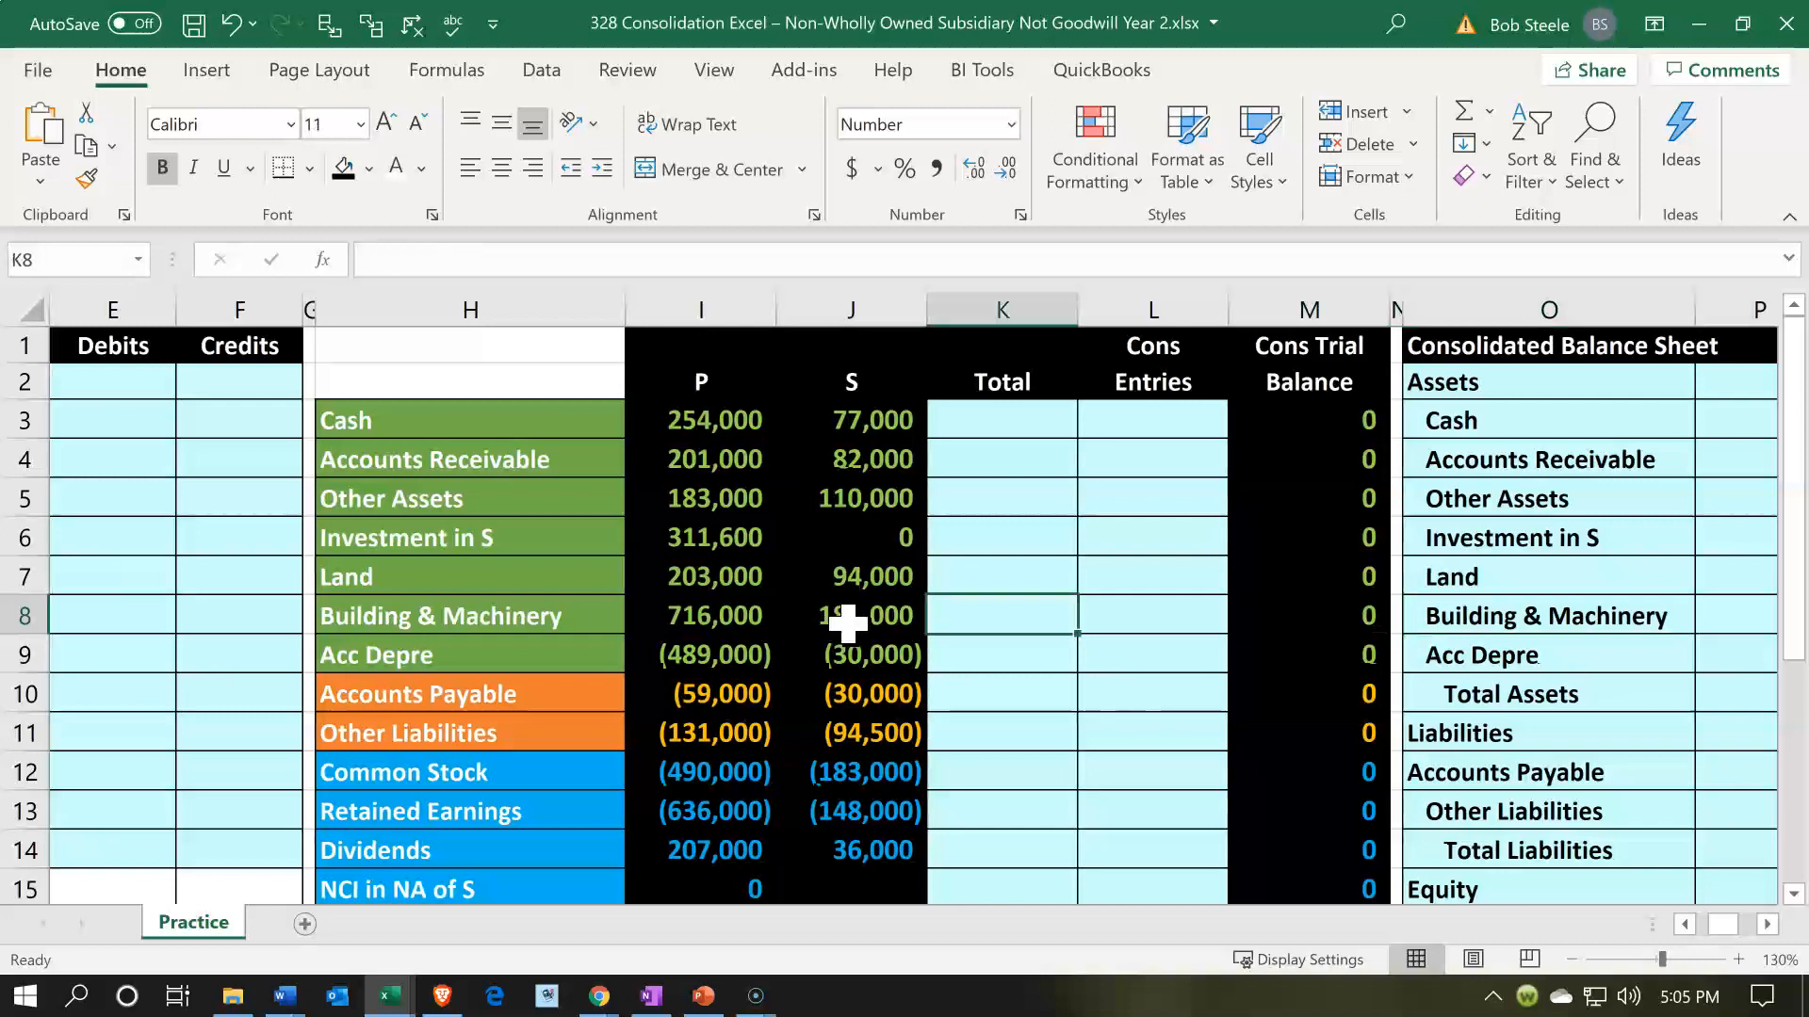
{"action": "key", "text": "Up"}
{"action": "key", "text": "Up"}
{"action": "key", "text": "Up"}
{"action": "key", "text": "Up"}
{"action": "key", "text": "Up"}
{"action": "key", "text": "Up"}
{"action": "key", "text": "Left"}
{"action": "key", "text": "Left"}
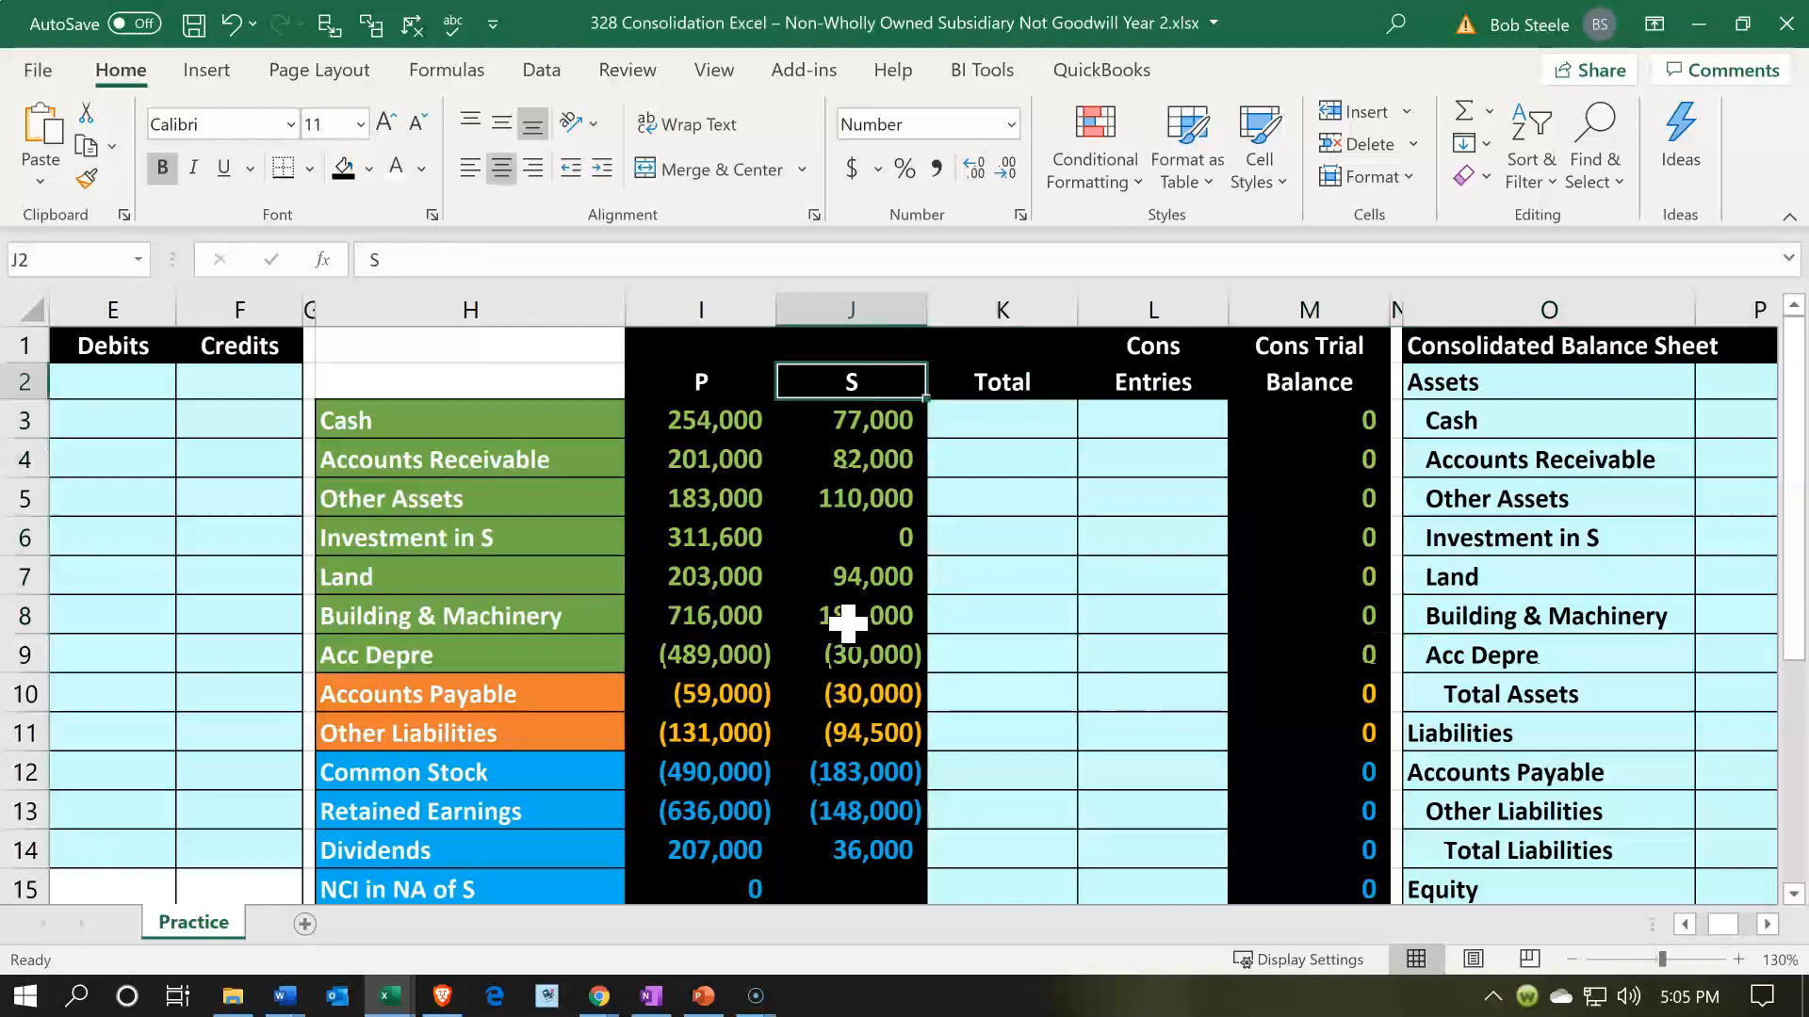
- Add the P and S cash balances in the Total column at K3 with =SUM(I3:J3)
{"action": "key", "text": "Right"}
{"action": "key", "text": "Down"}
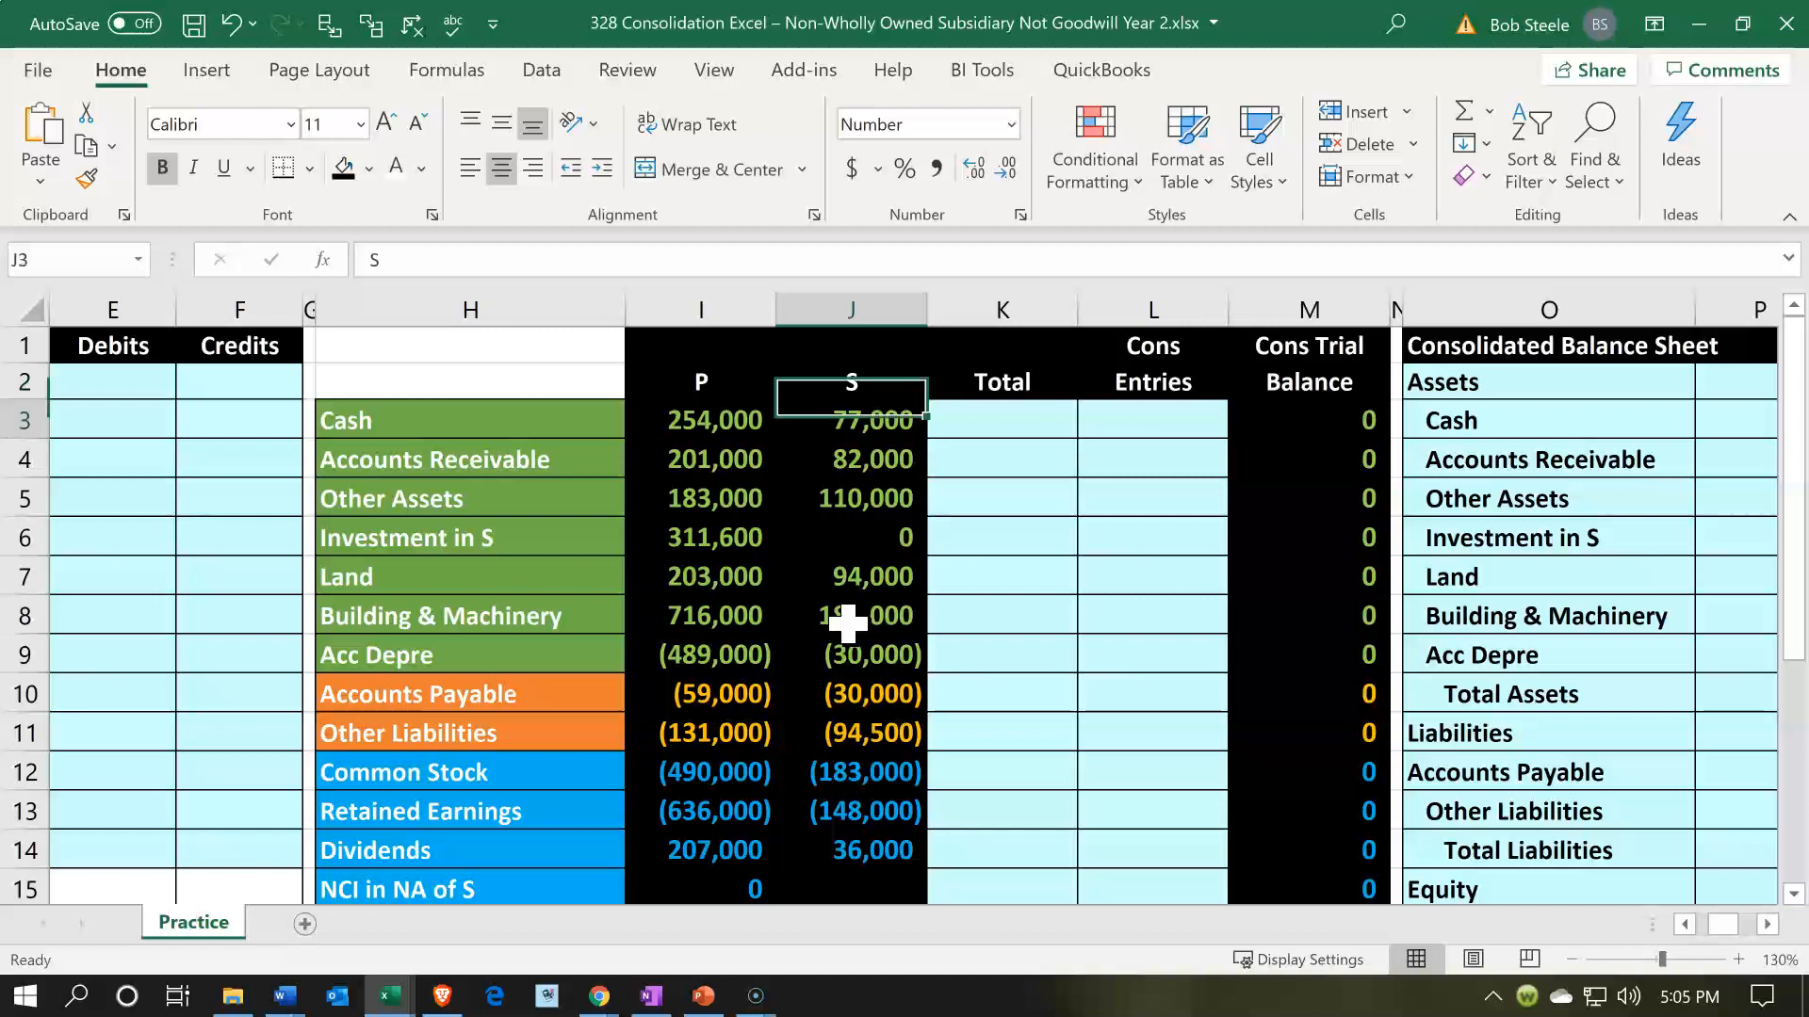
{"action": "key", "text": "Right"}
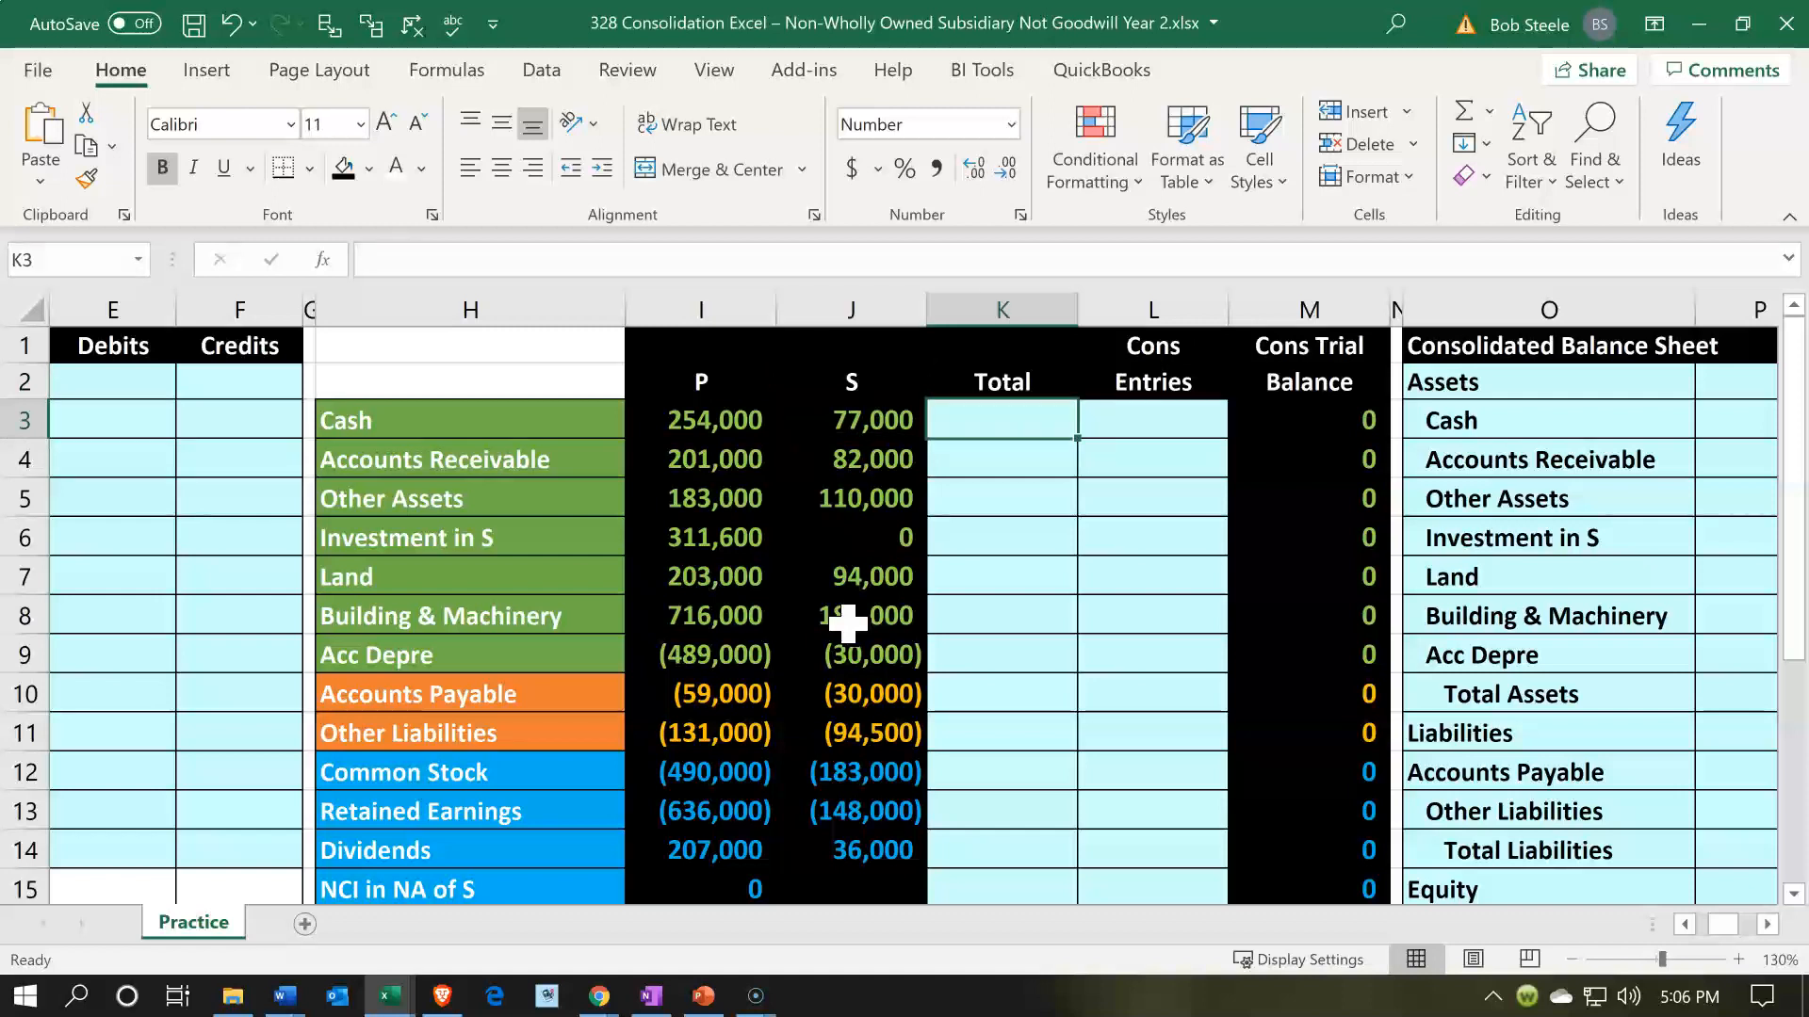
{"action": "type", "text": "=s"}
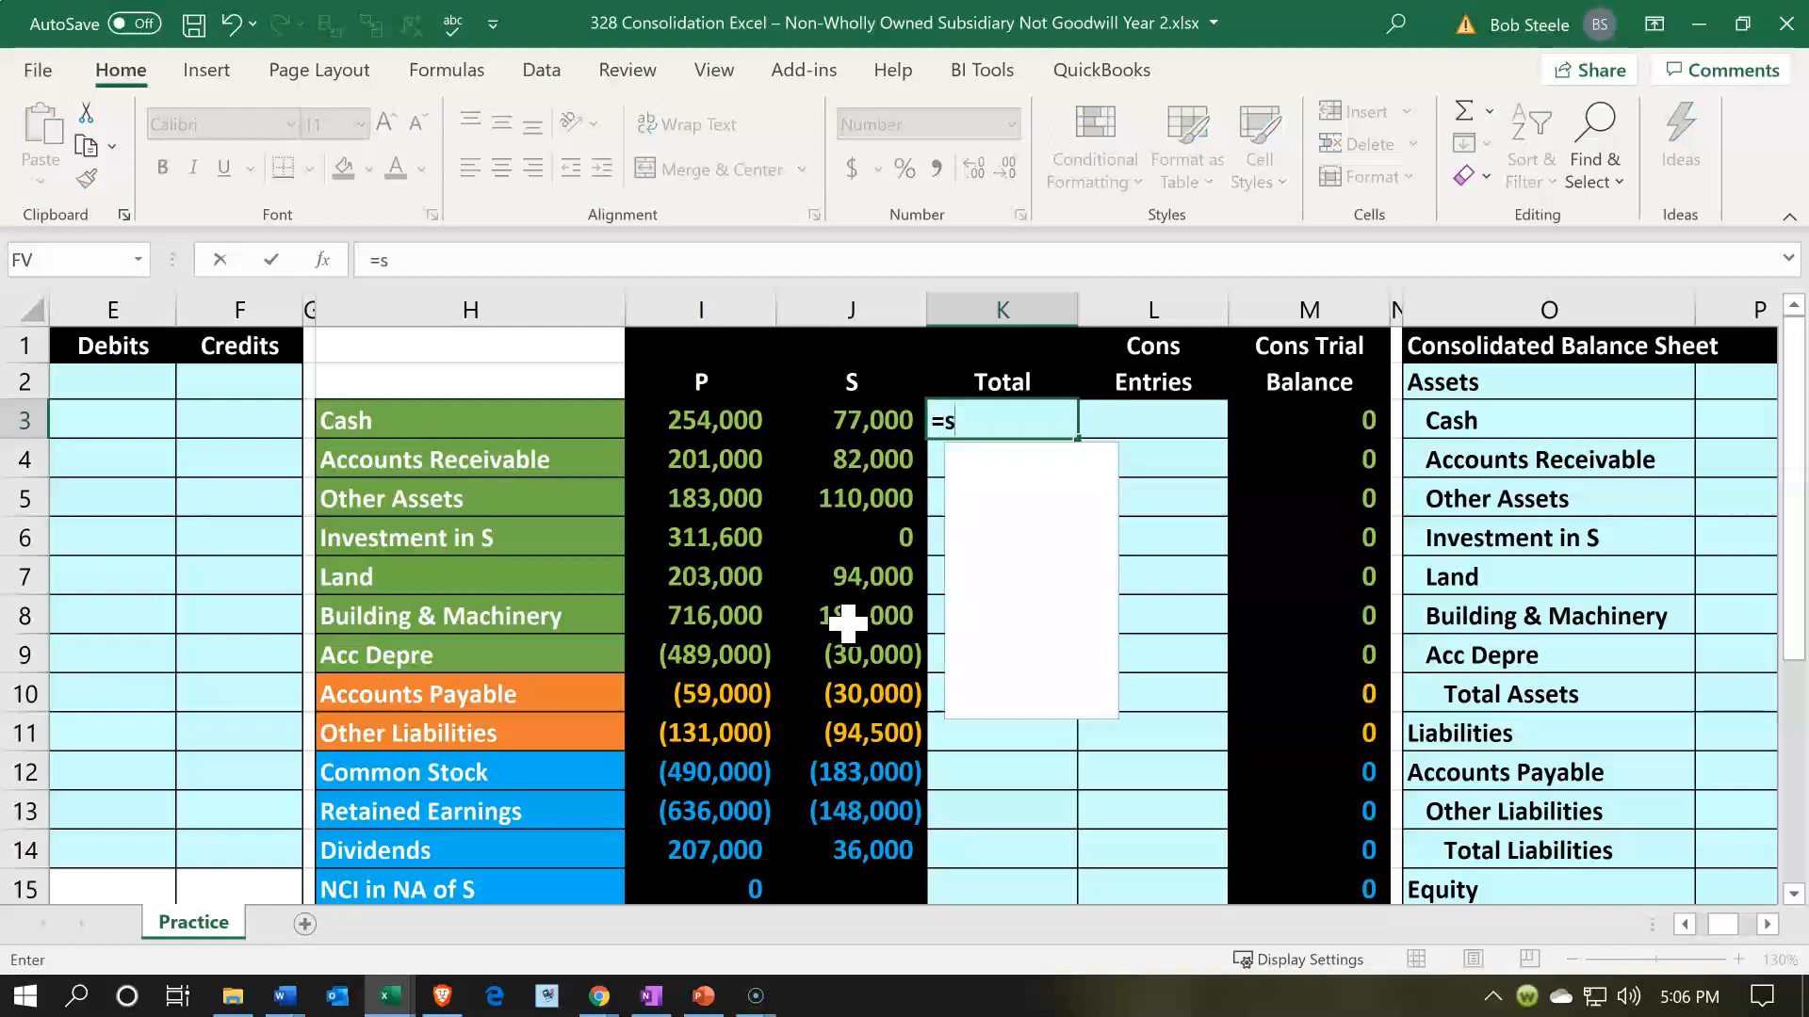
{"action": "type", "text": "um("}
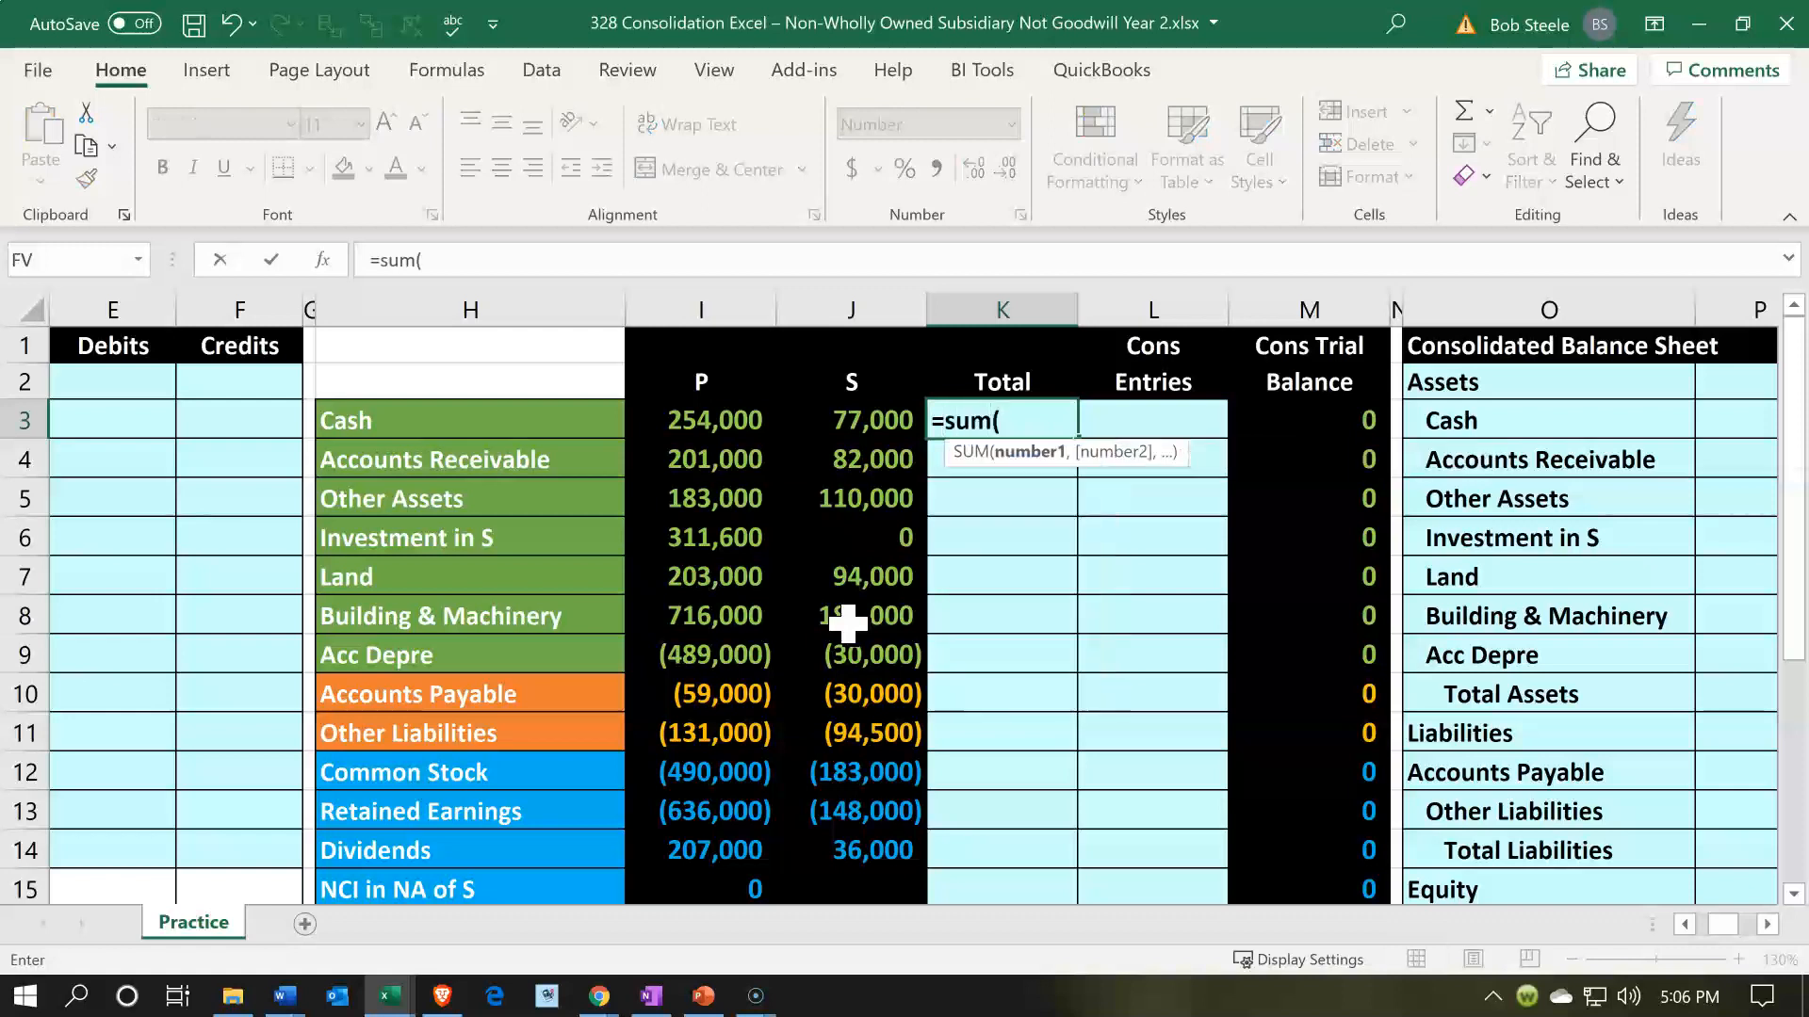
{"action": "key", "text": "Left"}
{"action": "key", "text": "Left"}
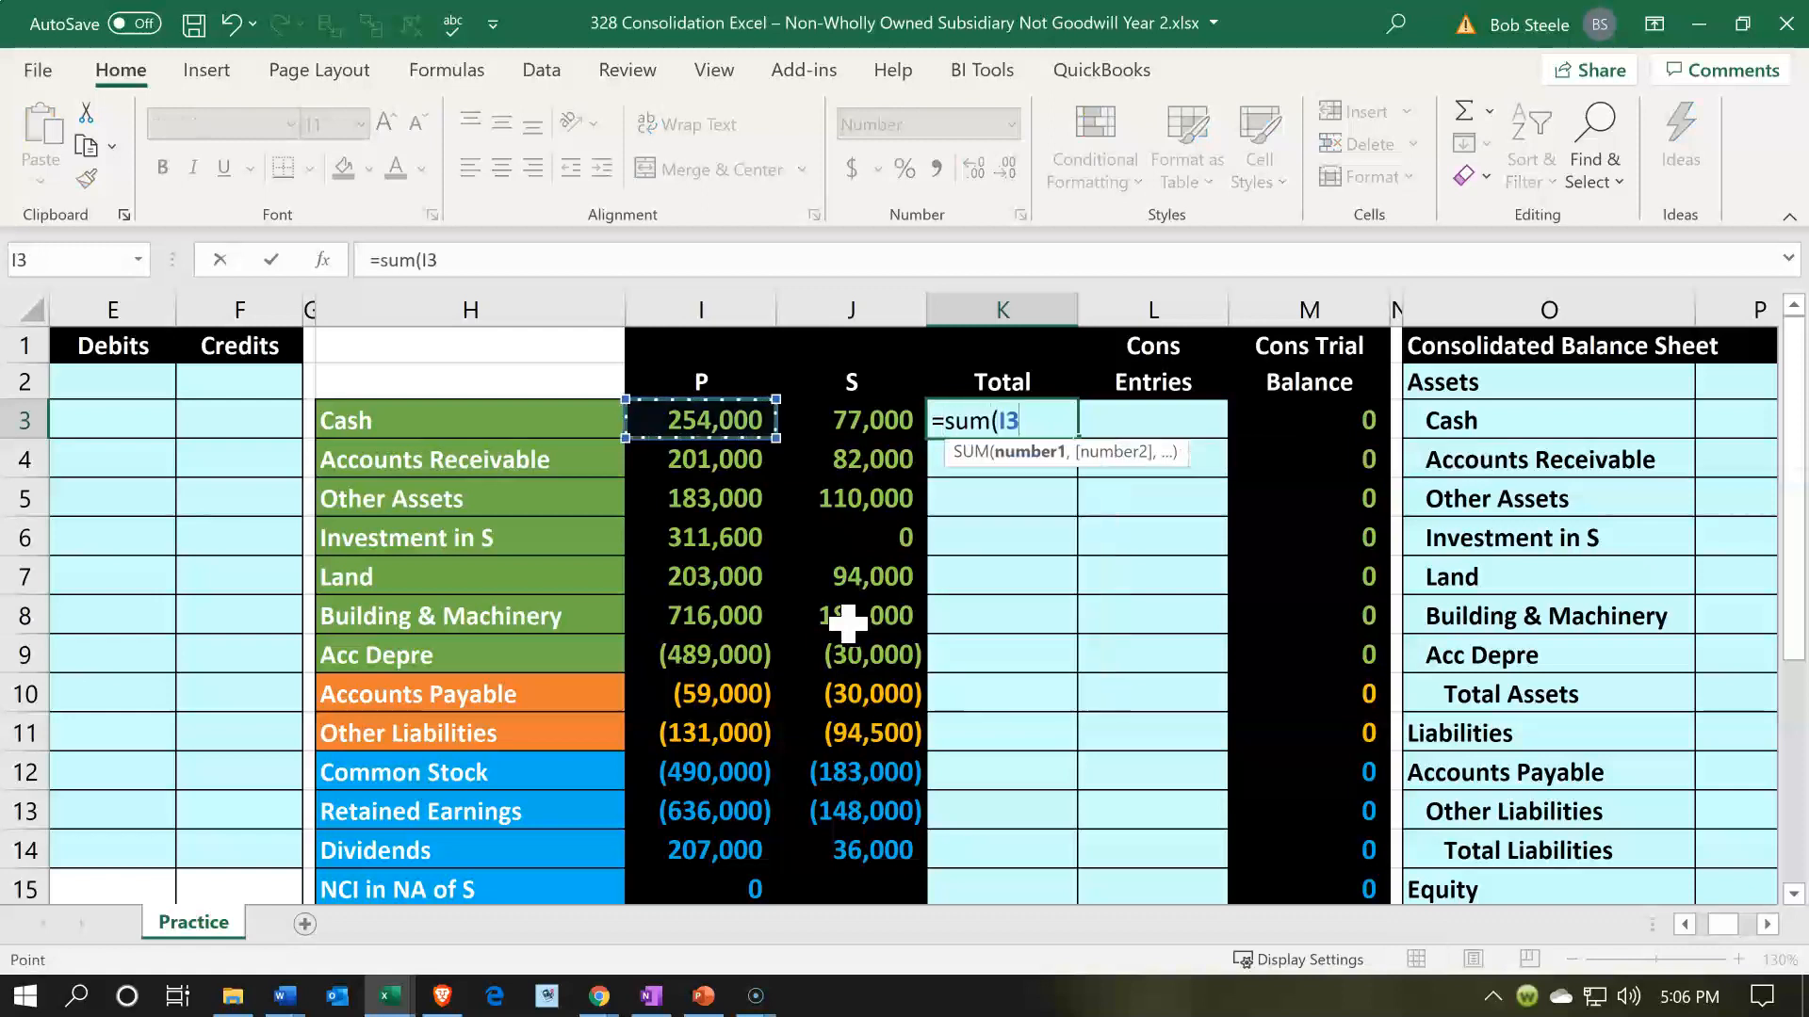
{"action": "key", "text": "shift+Right"}
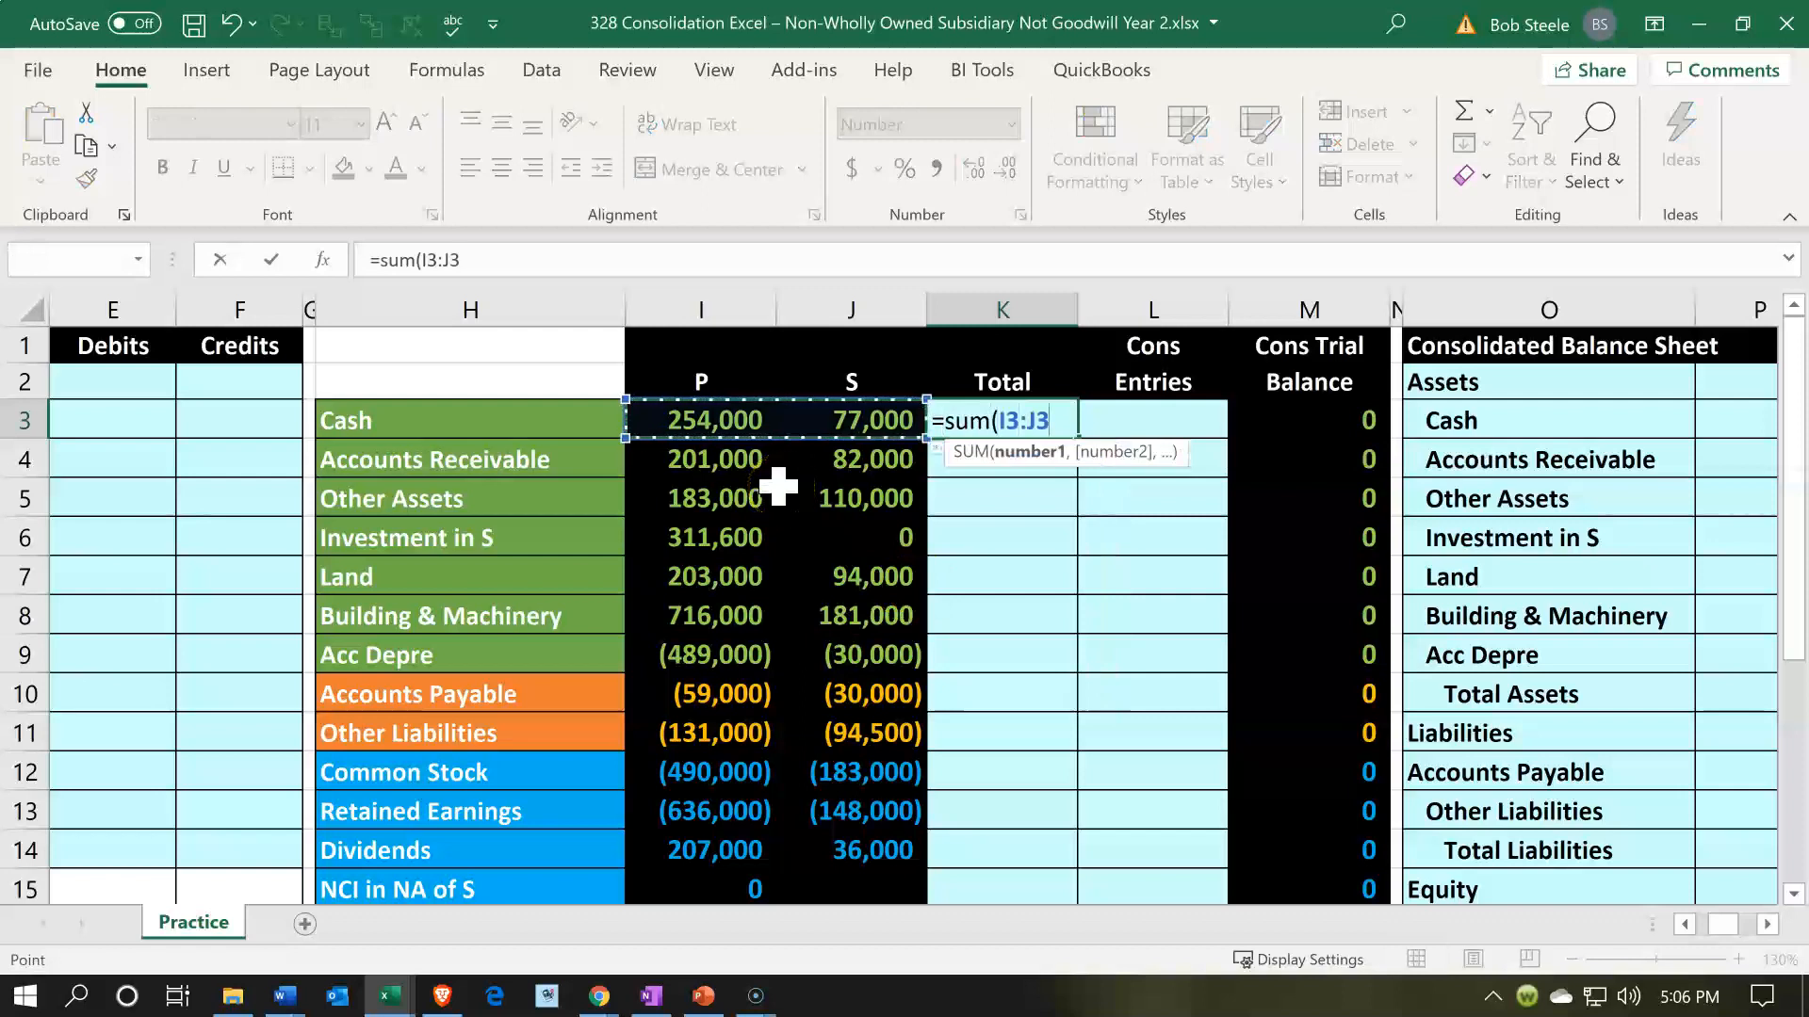
{"action": "key", "text": "Return"}
{"action": "key", "text": "Up"}
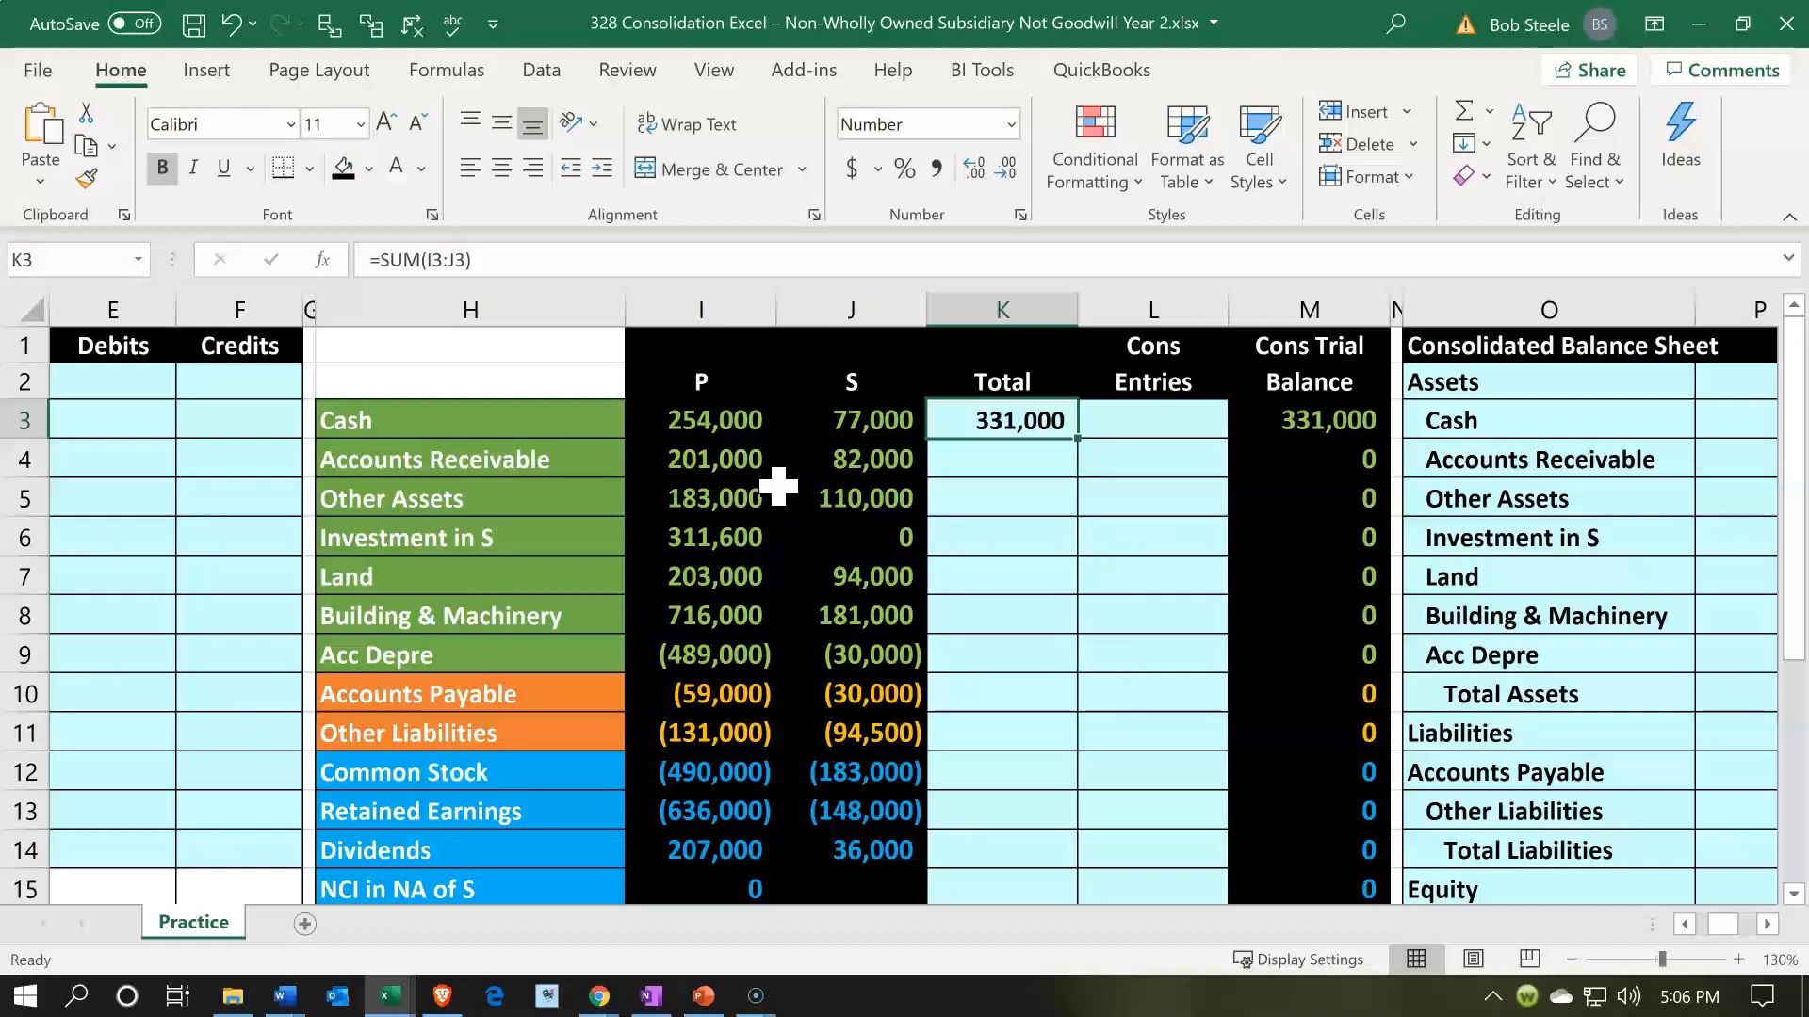
- Copy the K3 sum formula down through K21 and check the column's balance in K22
{"action": "key", "text": "ctrl+c"}
{"action": "key", "text": "Down"}
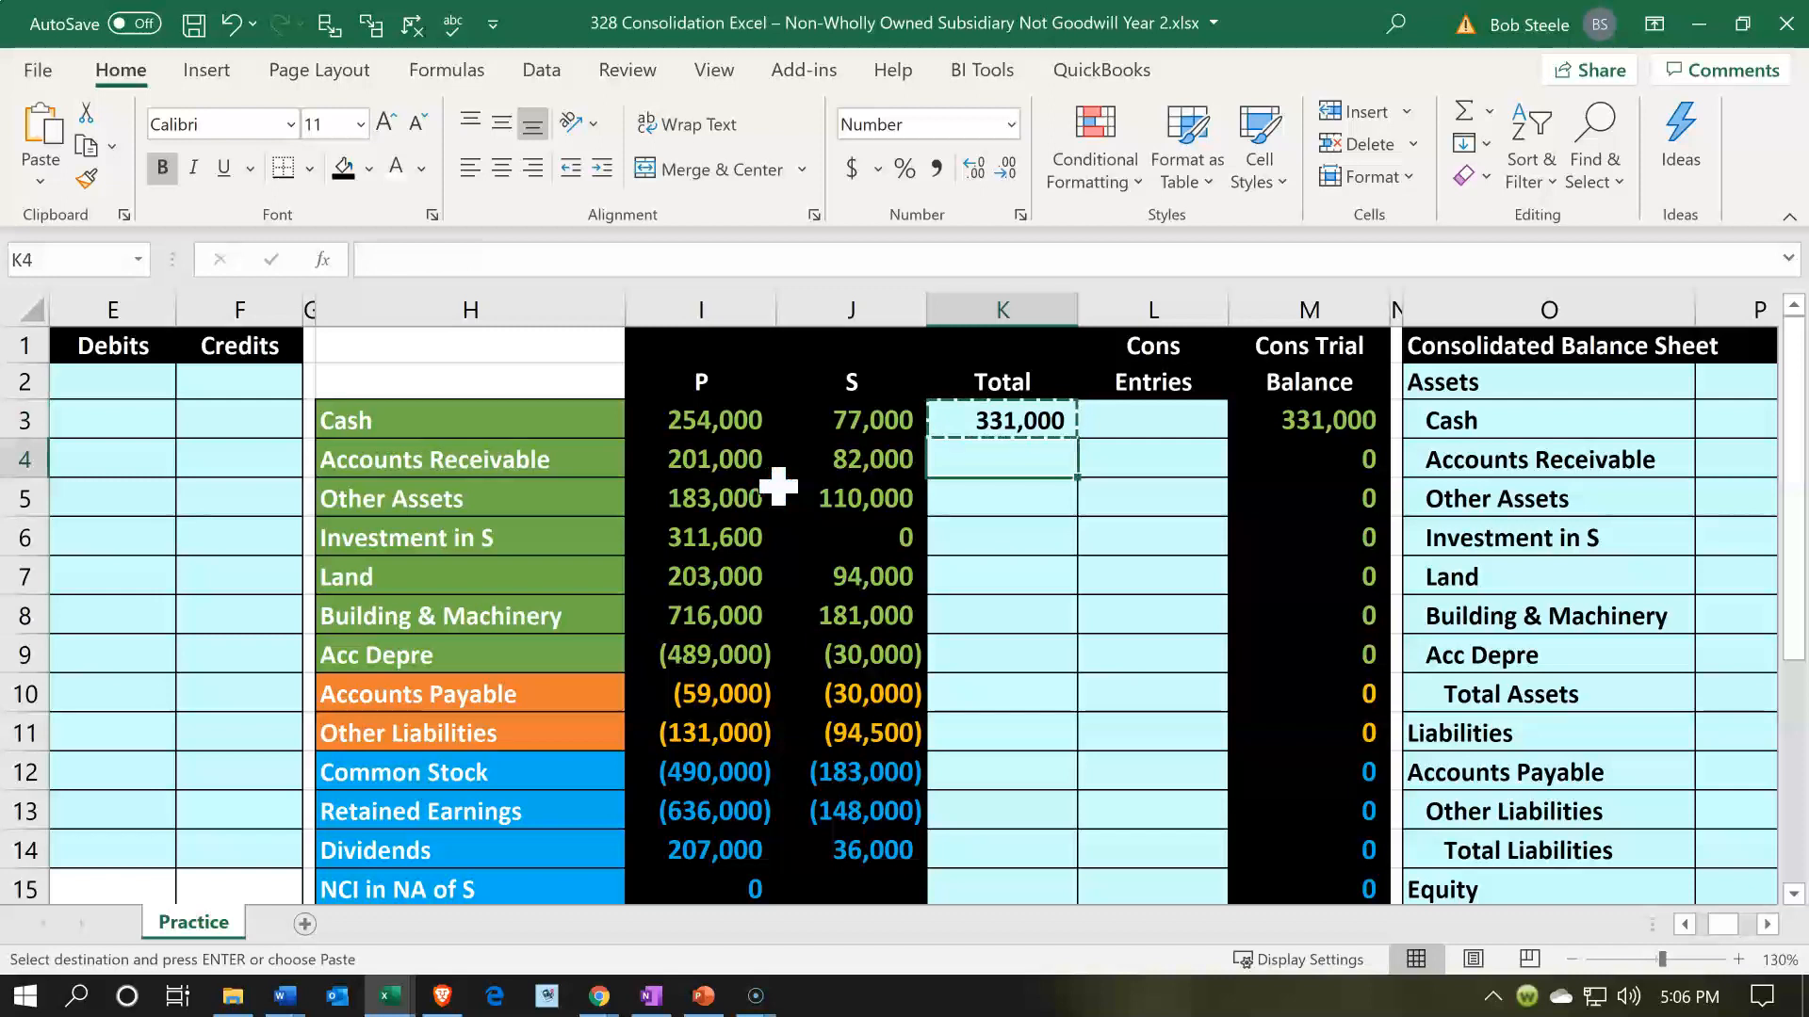
{"action": "key", "text": "shift+Down"}
{"action": "key", "text": "shift+Down"}
{"action": "key", "text": "shift+Down"}
{"action": "key", "text": "shift+Down"}
{"action": "key", "text": "shift+Down"}
{"action": "key", "text": "shift+Down"}
{"action": "key", "text": "shift+Down"}
{"action": "key", "text": "shift+Down"}
{"action": "key", "text": "shift+Down"}
{"action": "key", "text": "shift+Down"}
{"action": "key", "text": "shift+Down"}
{"action": "key", "text": "shift+Down"}
{"action": "key", "text": "shift+Down"}
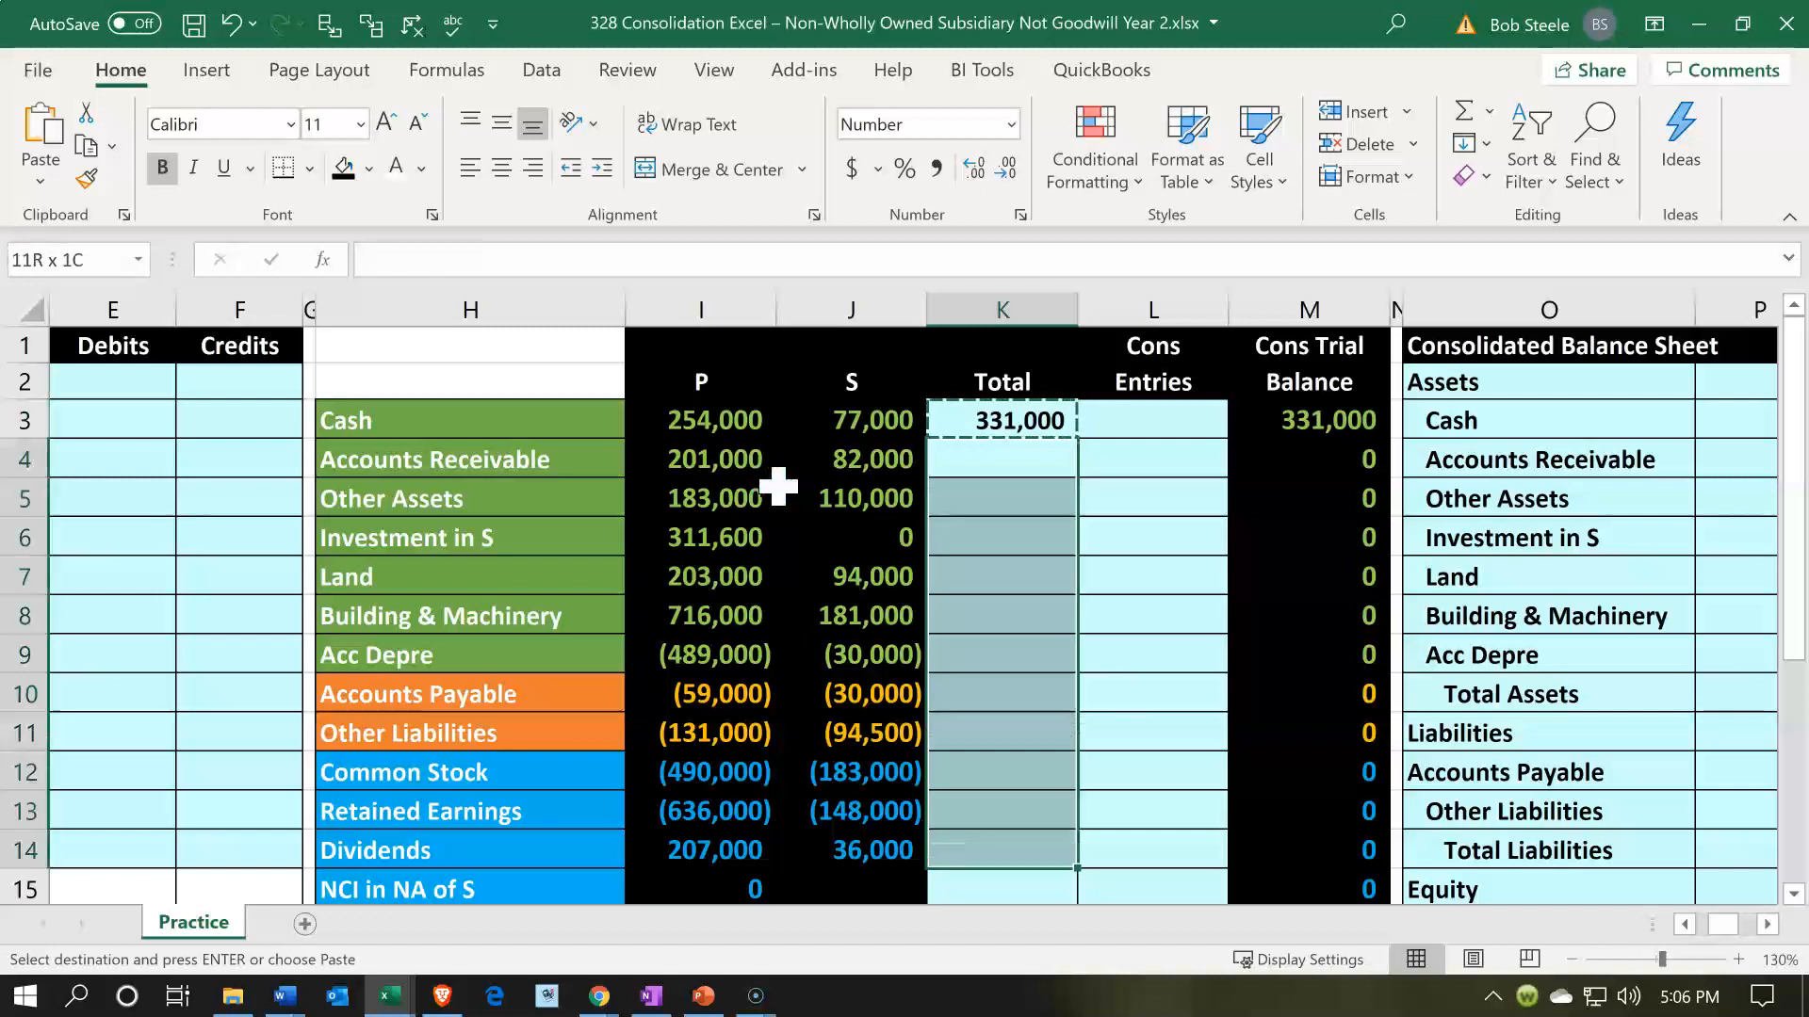
{"action": "key", "text": "shift+Down"}
{"action": "key", "text": "shift+Down"}
{"action": "key", "text": "shift+Down"}
{"action": "key", "text": "shift+Down"}
{"action": "key", "text": "ctrl+v"}
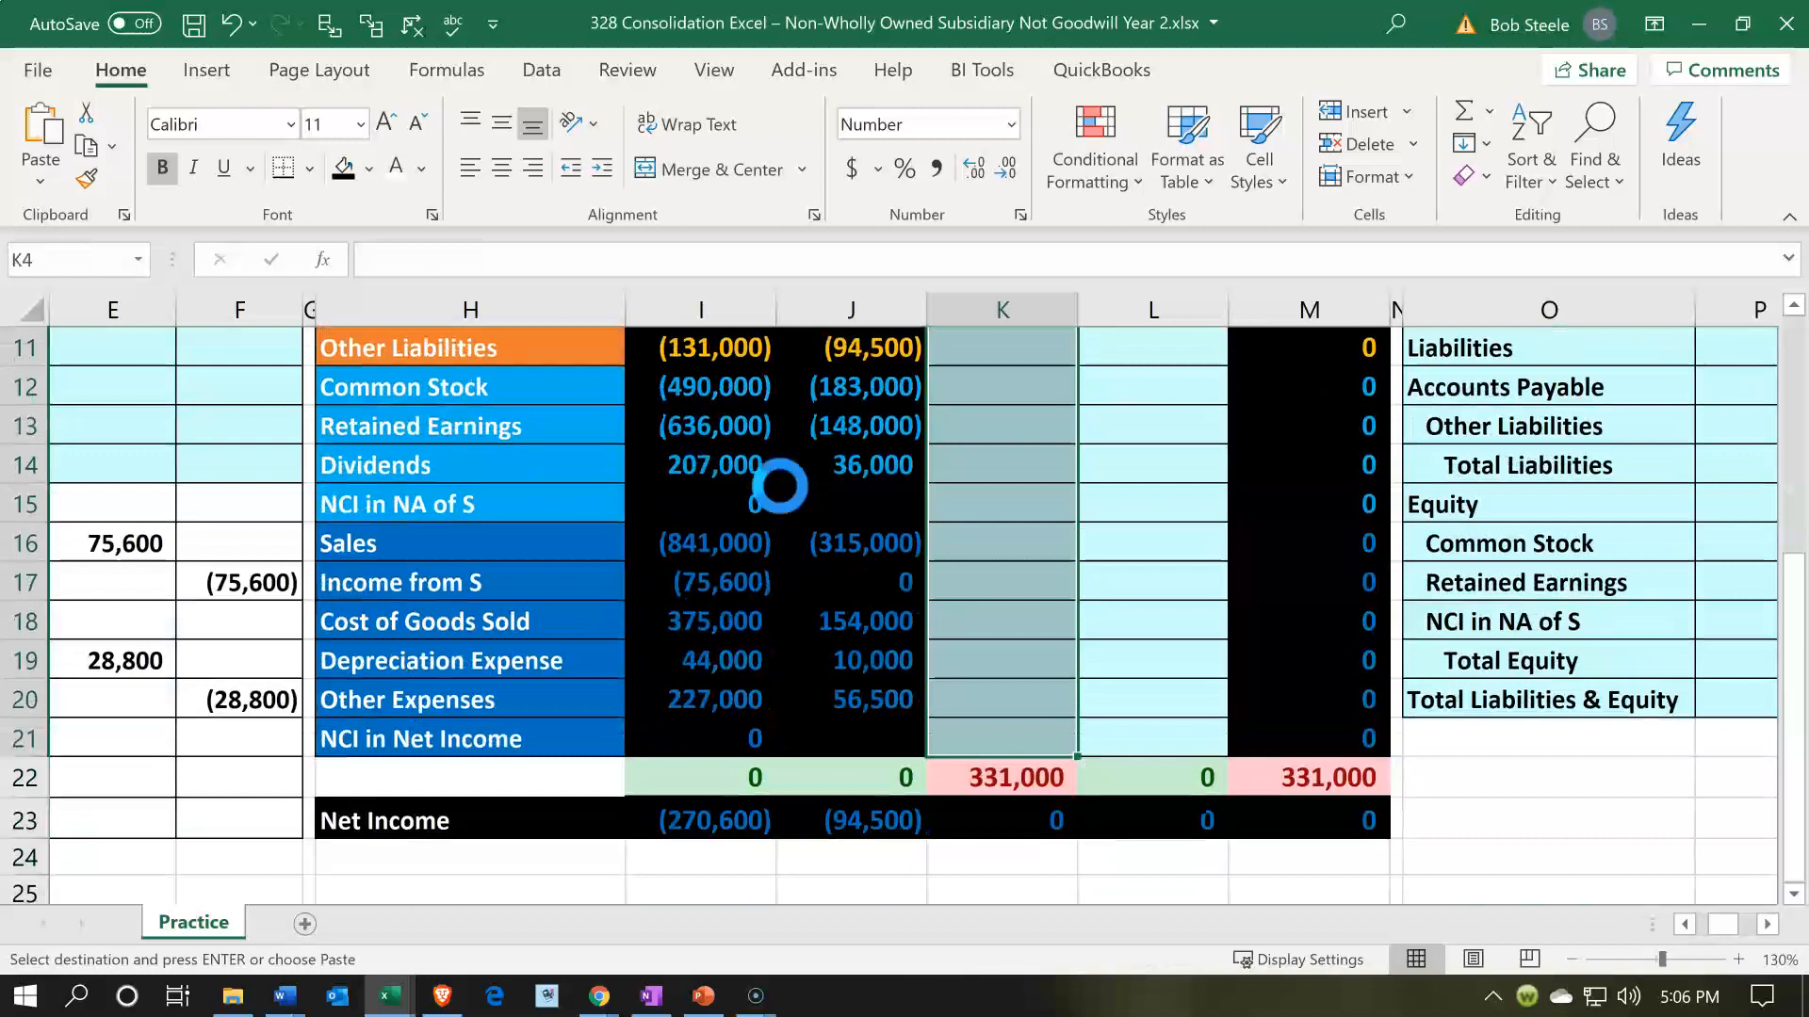
{"action": "scroll", "coordinate": [836, 626], "scroll_direction": "down", "scroll_amount": 4}
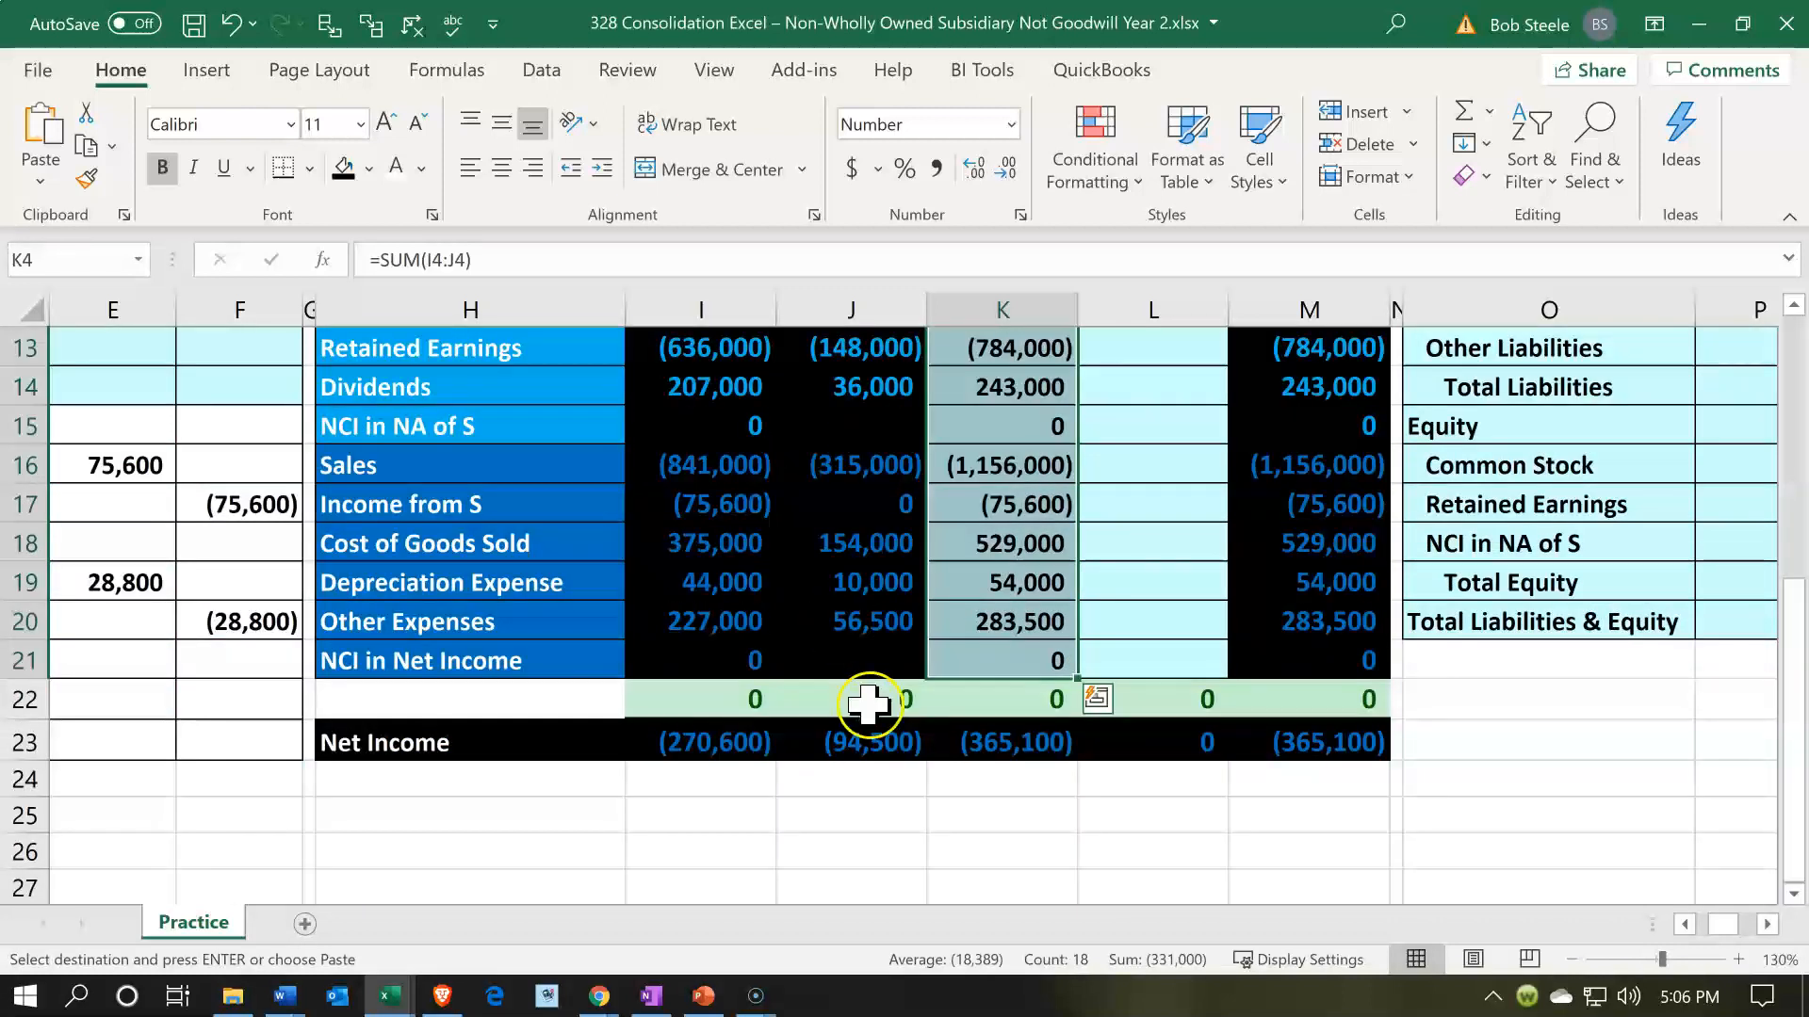
{"action": "left_click", "coordinate": [980, 707]}
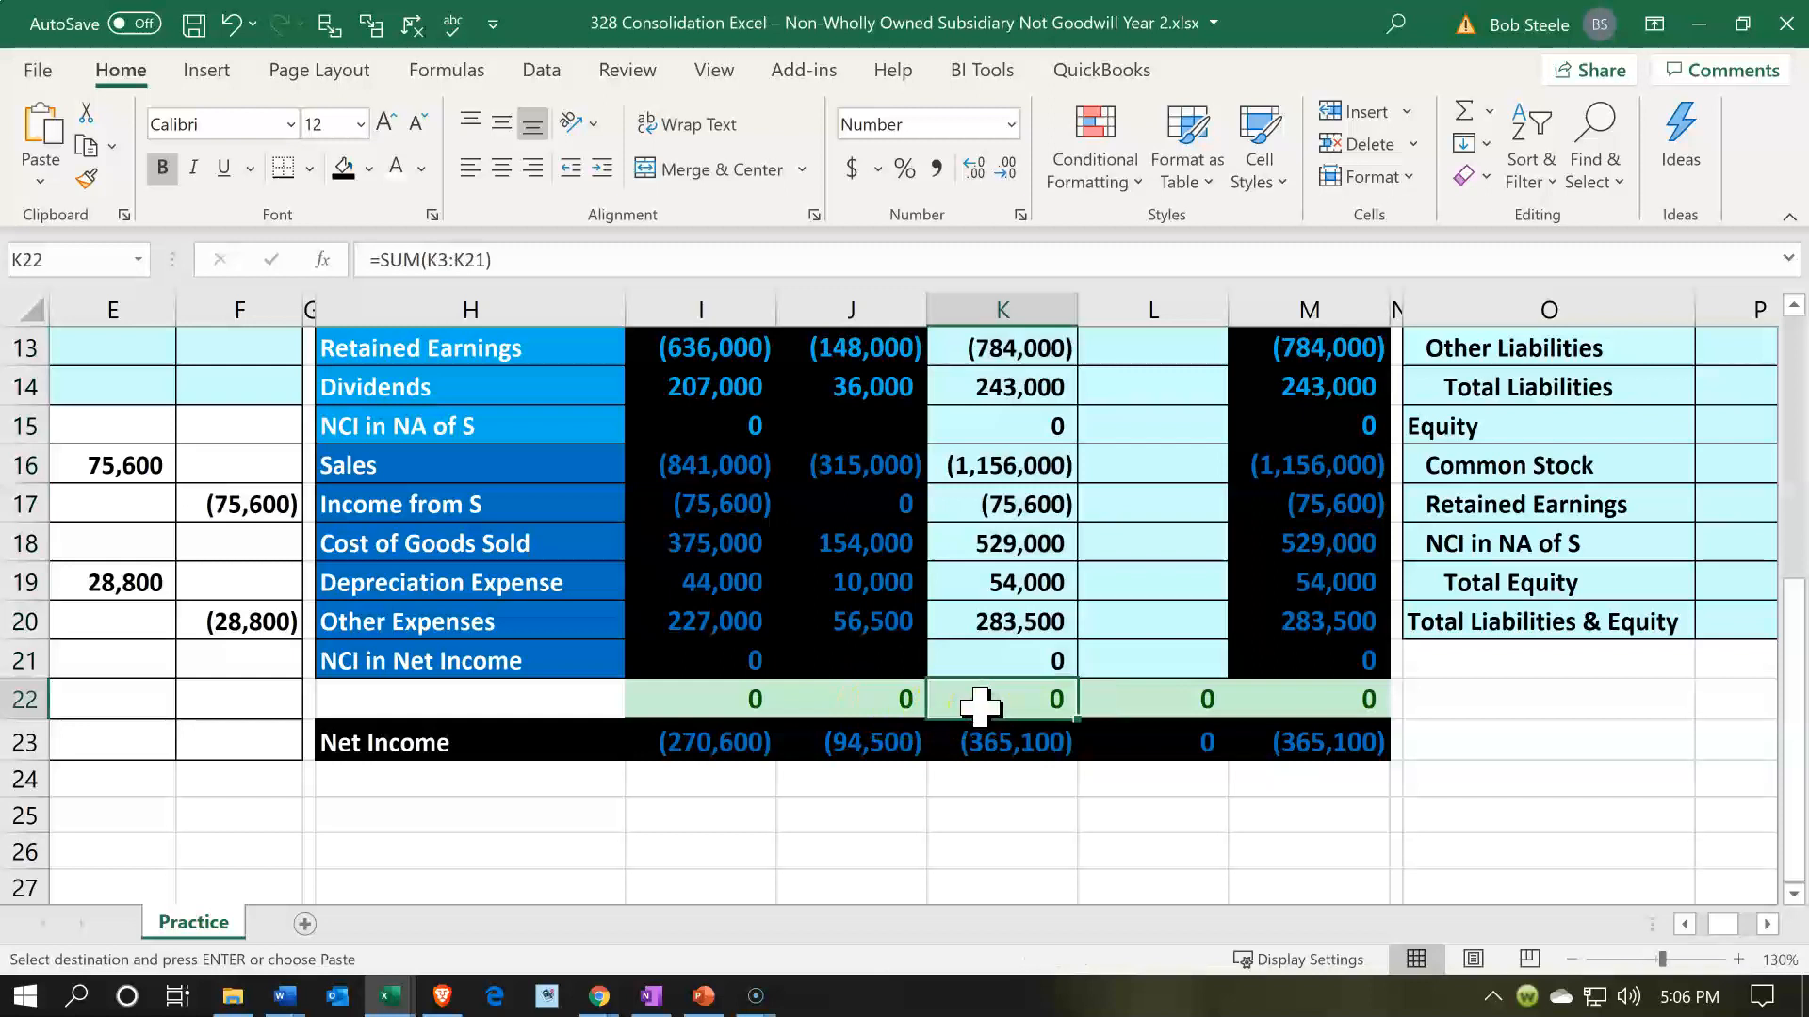
- Examine the Investment in S balances of S and P in row 6 of the trial balances
{"action": "scroll", "coordinate": [985, 706], "scroll_direction": "up", "scroll_amount": 4}
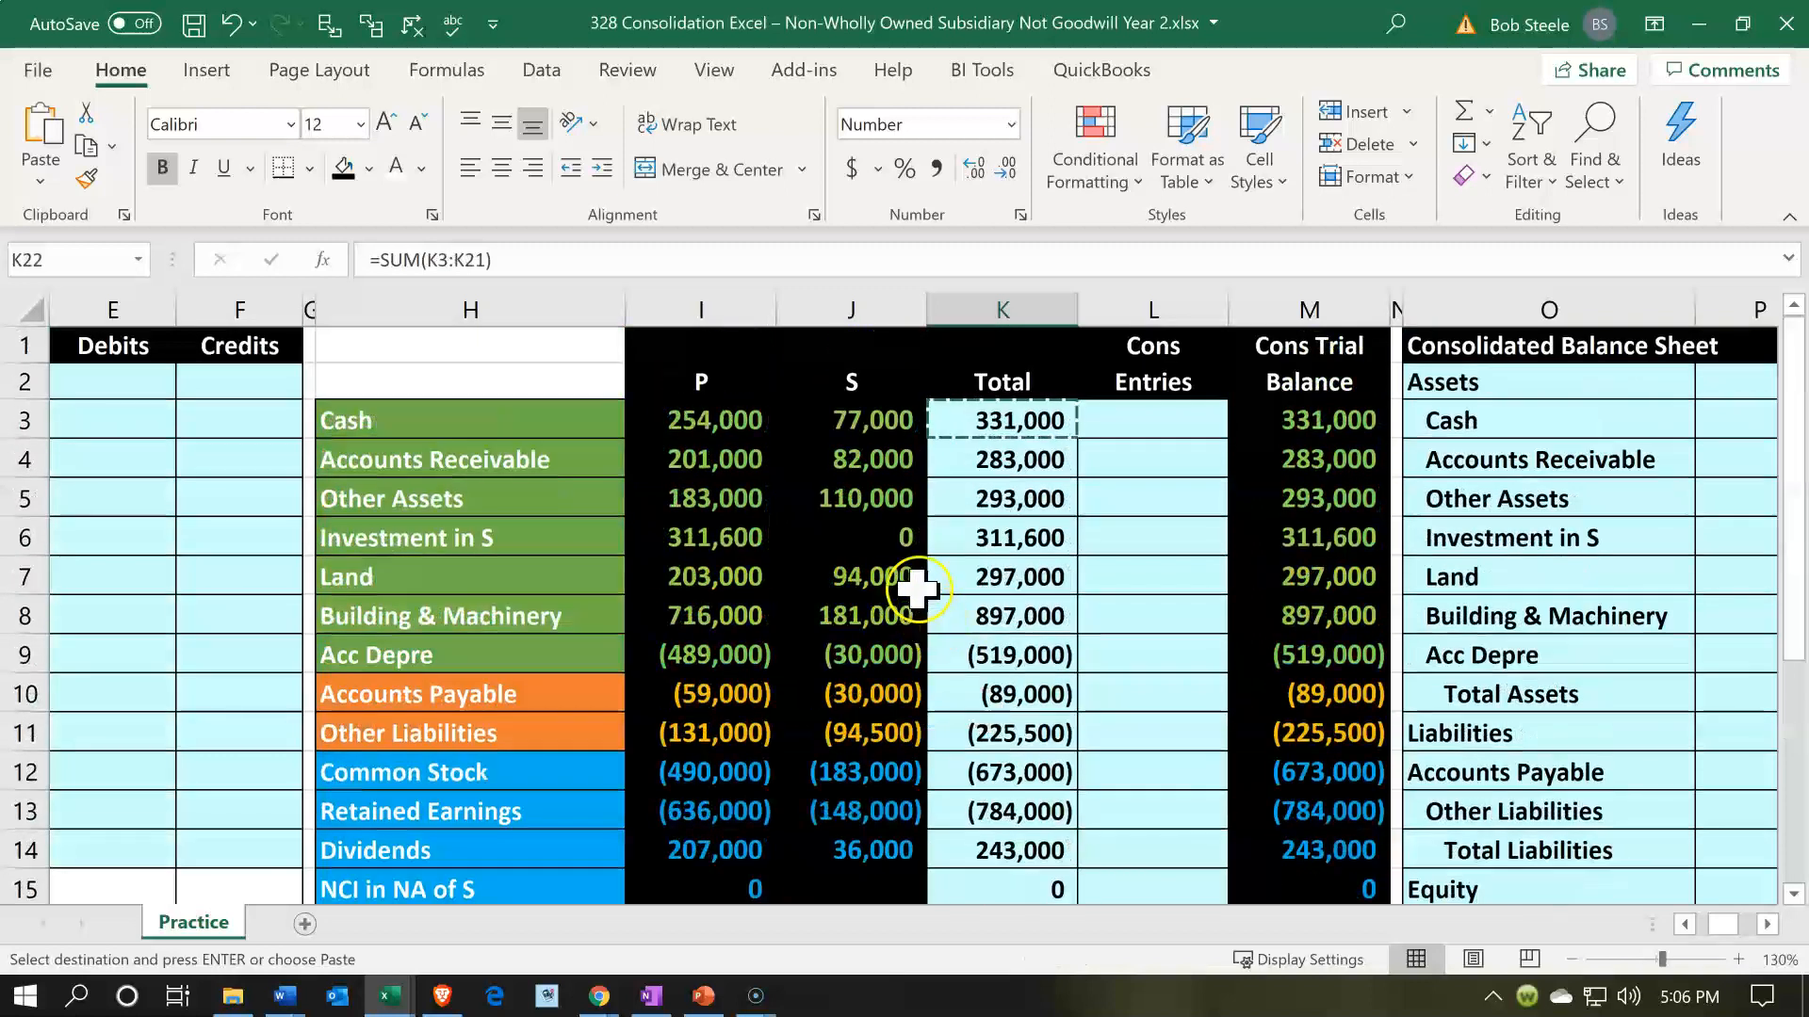
{"action": "left_click", "coordinate": [904, 541]}
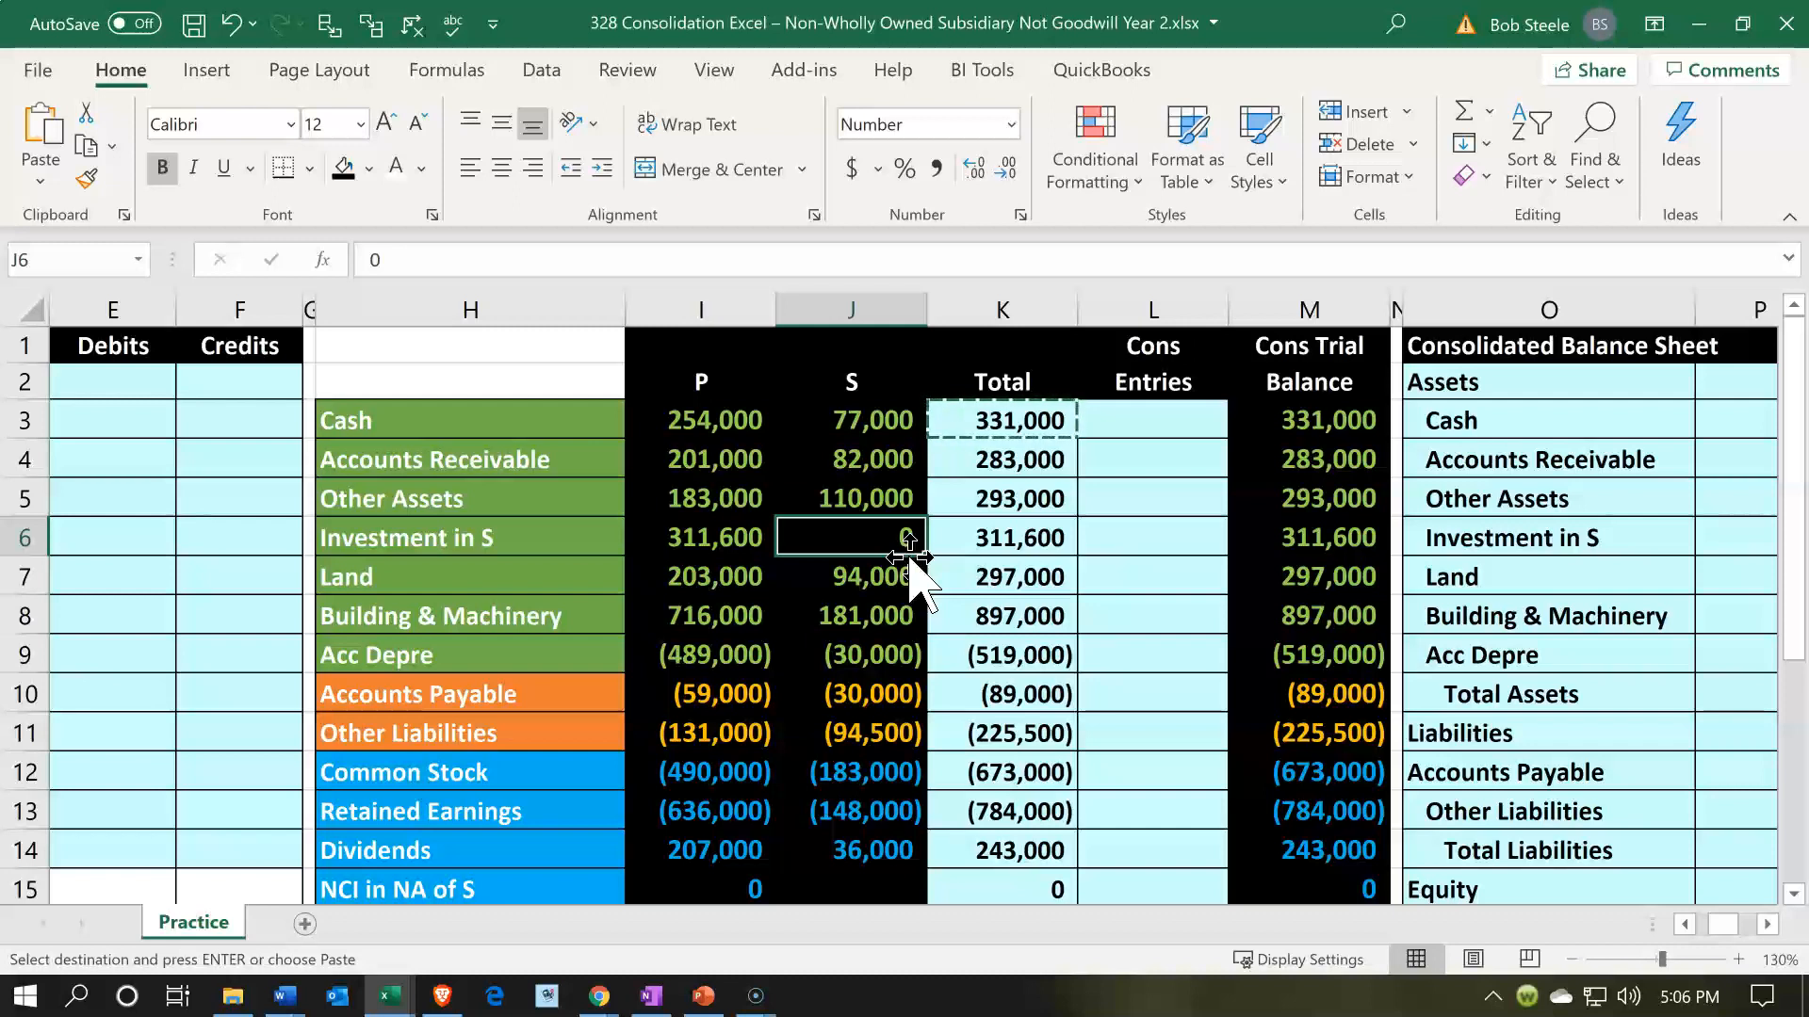
{"action": "key", "text": "Left"}
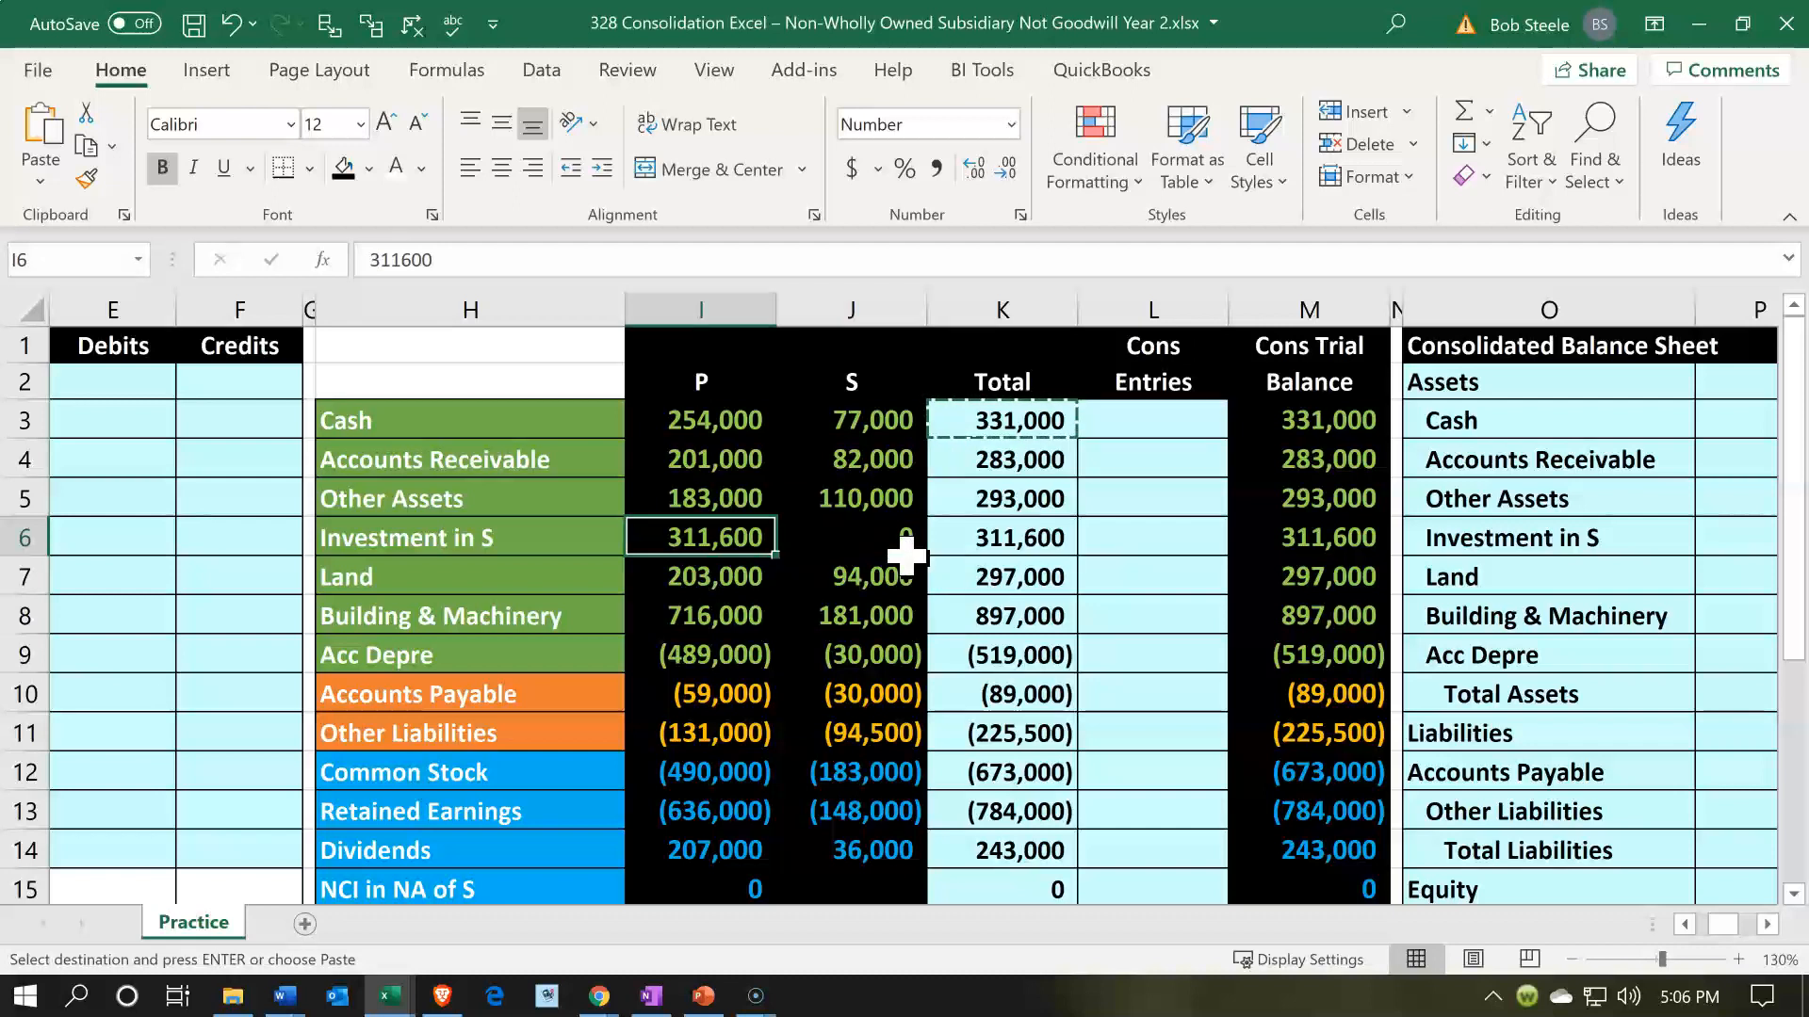
- Review the equity journal entries, checking the Inventory debit formula in E16, and return to the book value calculations
{"action": "key", "text": "Left"}
{"action": "key", "text": "Left"}
{"action": "key", "text": "Left"}
{"action": "key", "text": "Left"}
{"action": "key", "text": "Left"}
{"action": "key", "text": "Left"}
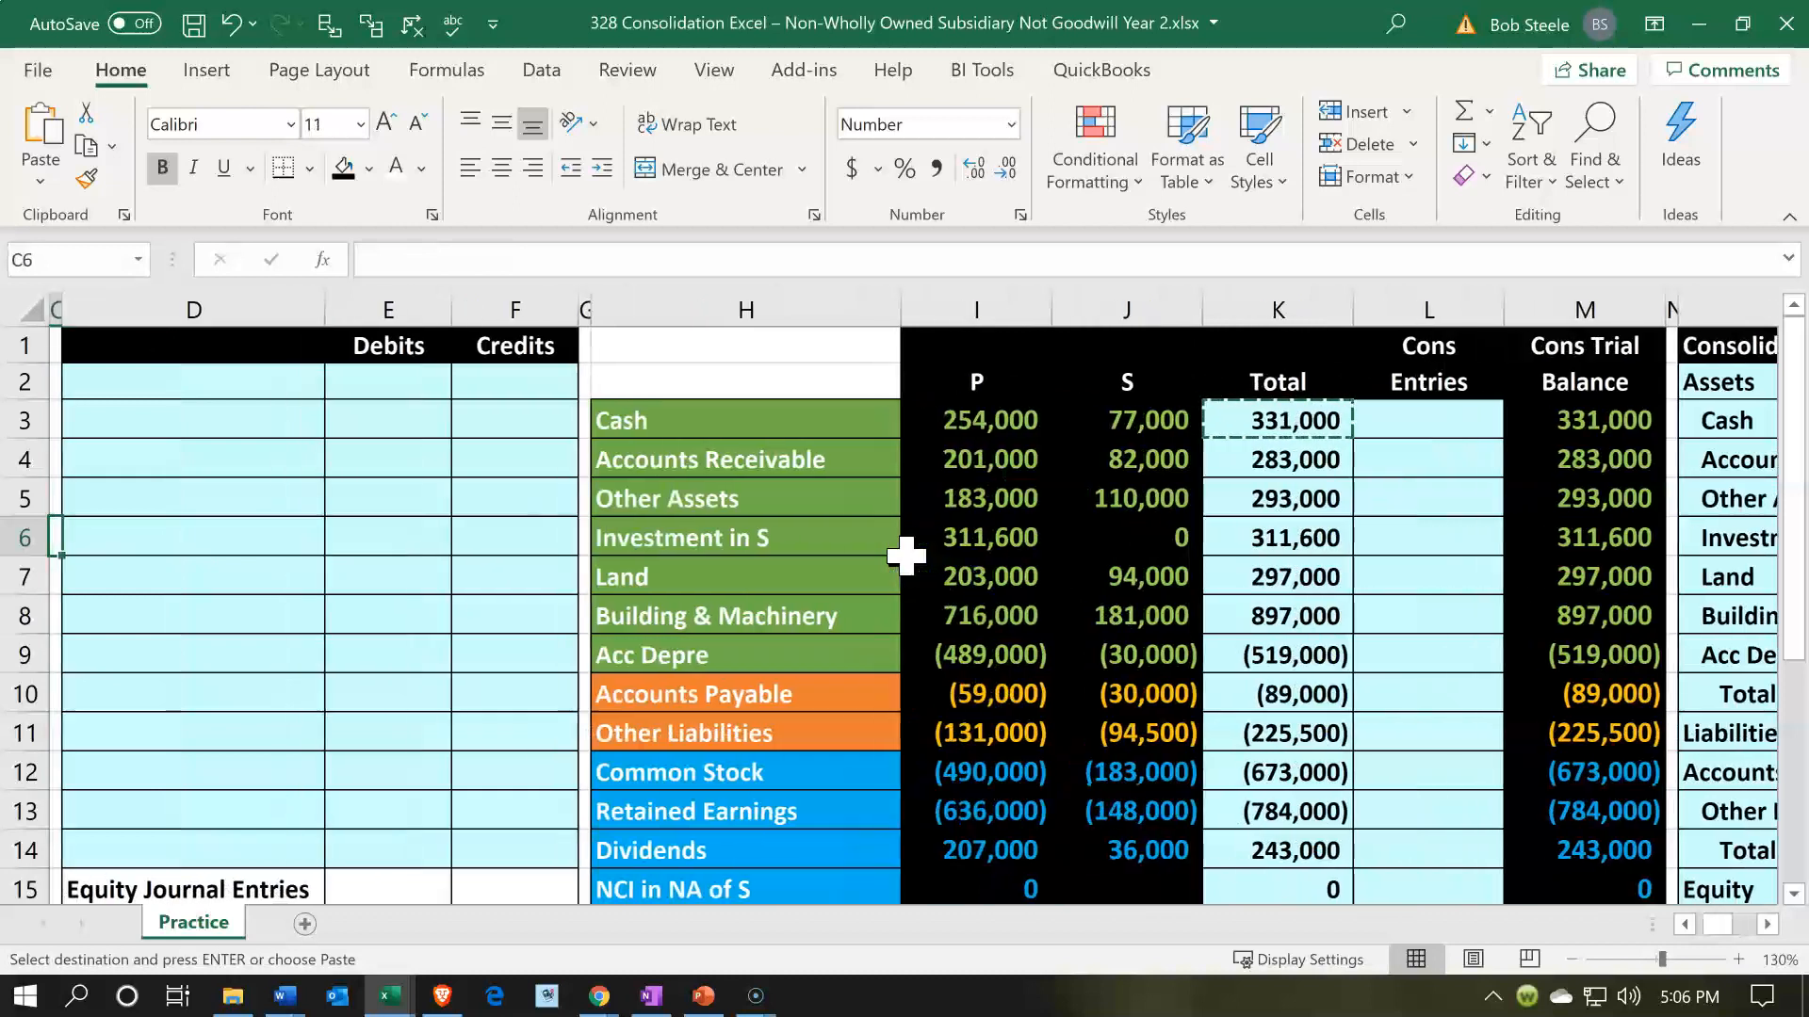
{"action": "scroll", "coordinate": [905, 556], "scroll_direction": "down", "scroll_amount": 3}
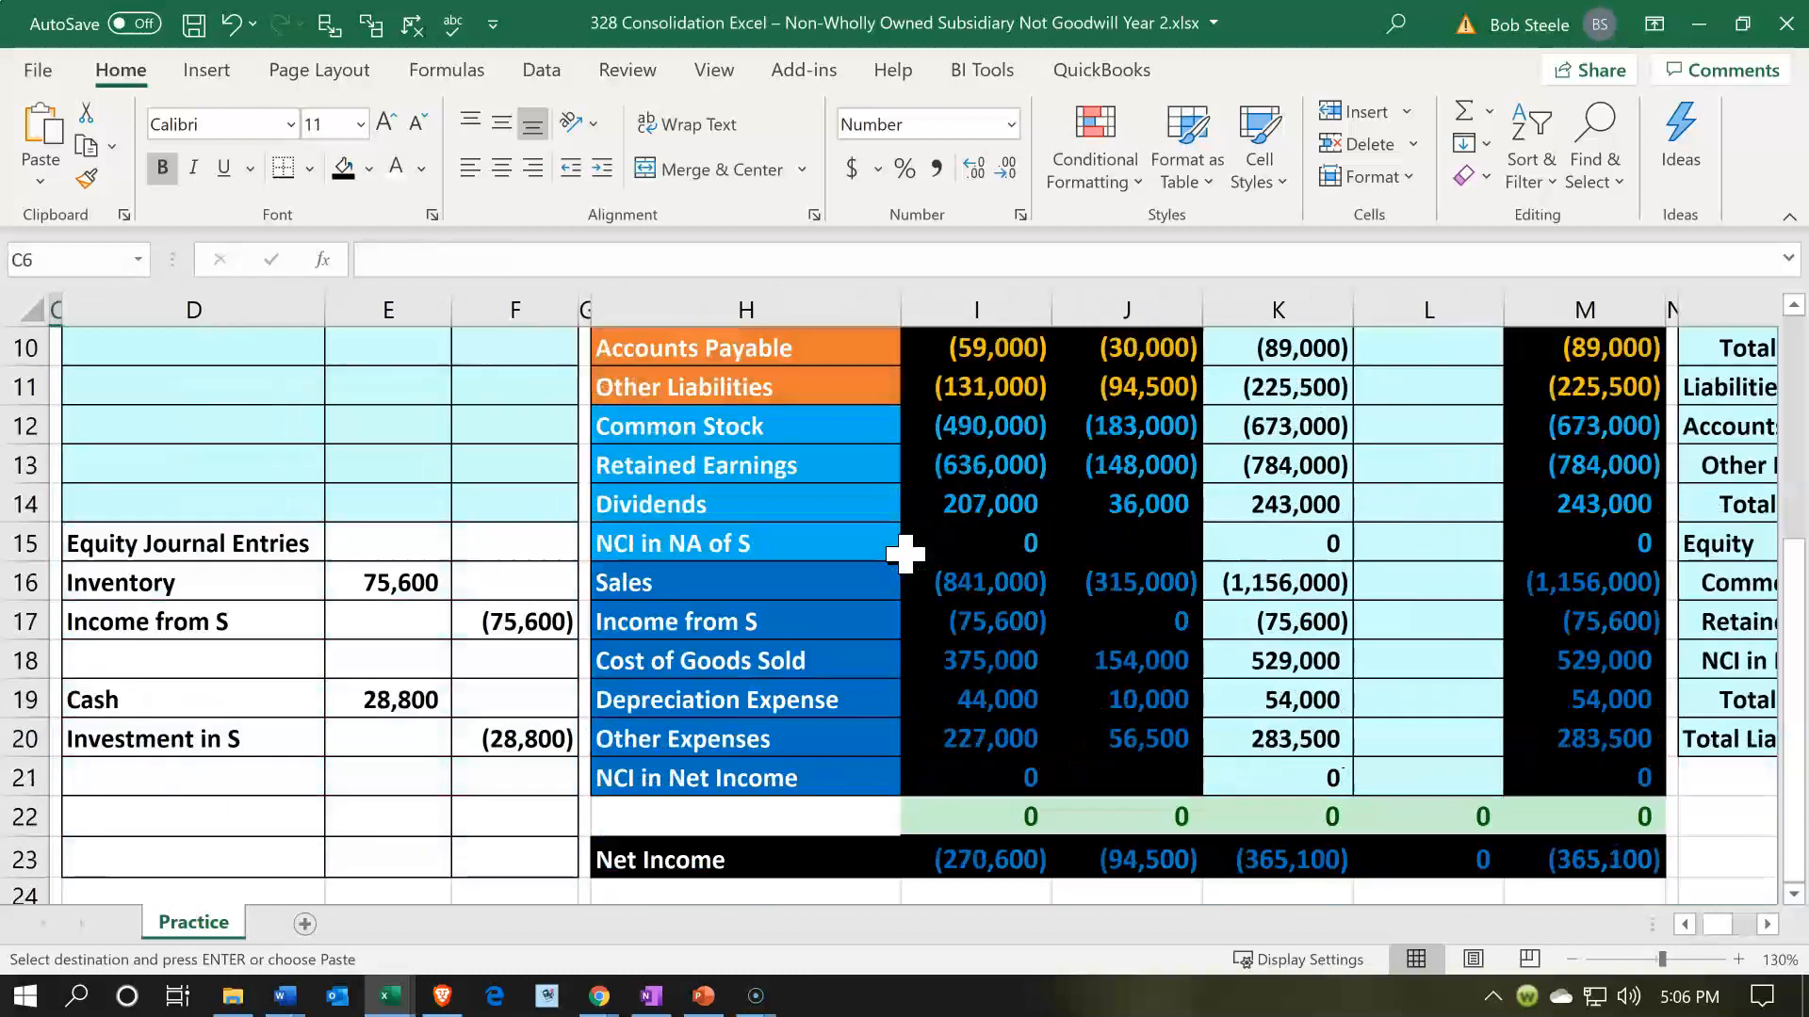
{"action": "left_click", "coordinate": [388, 575]}
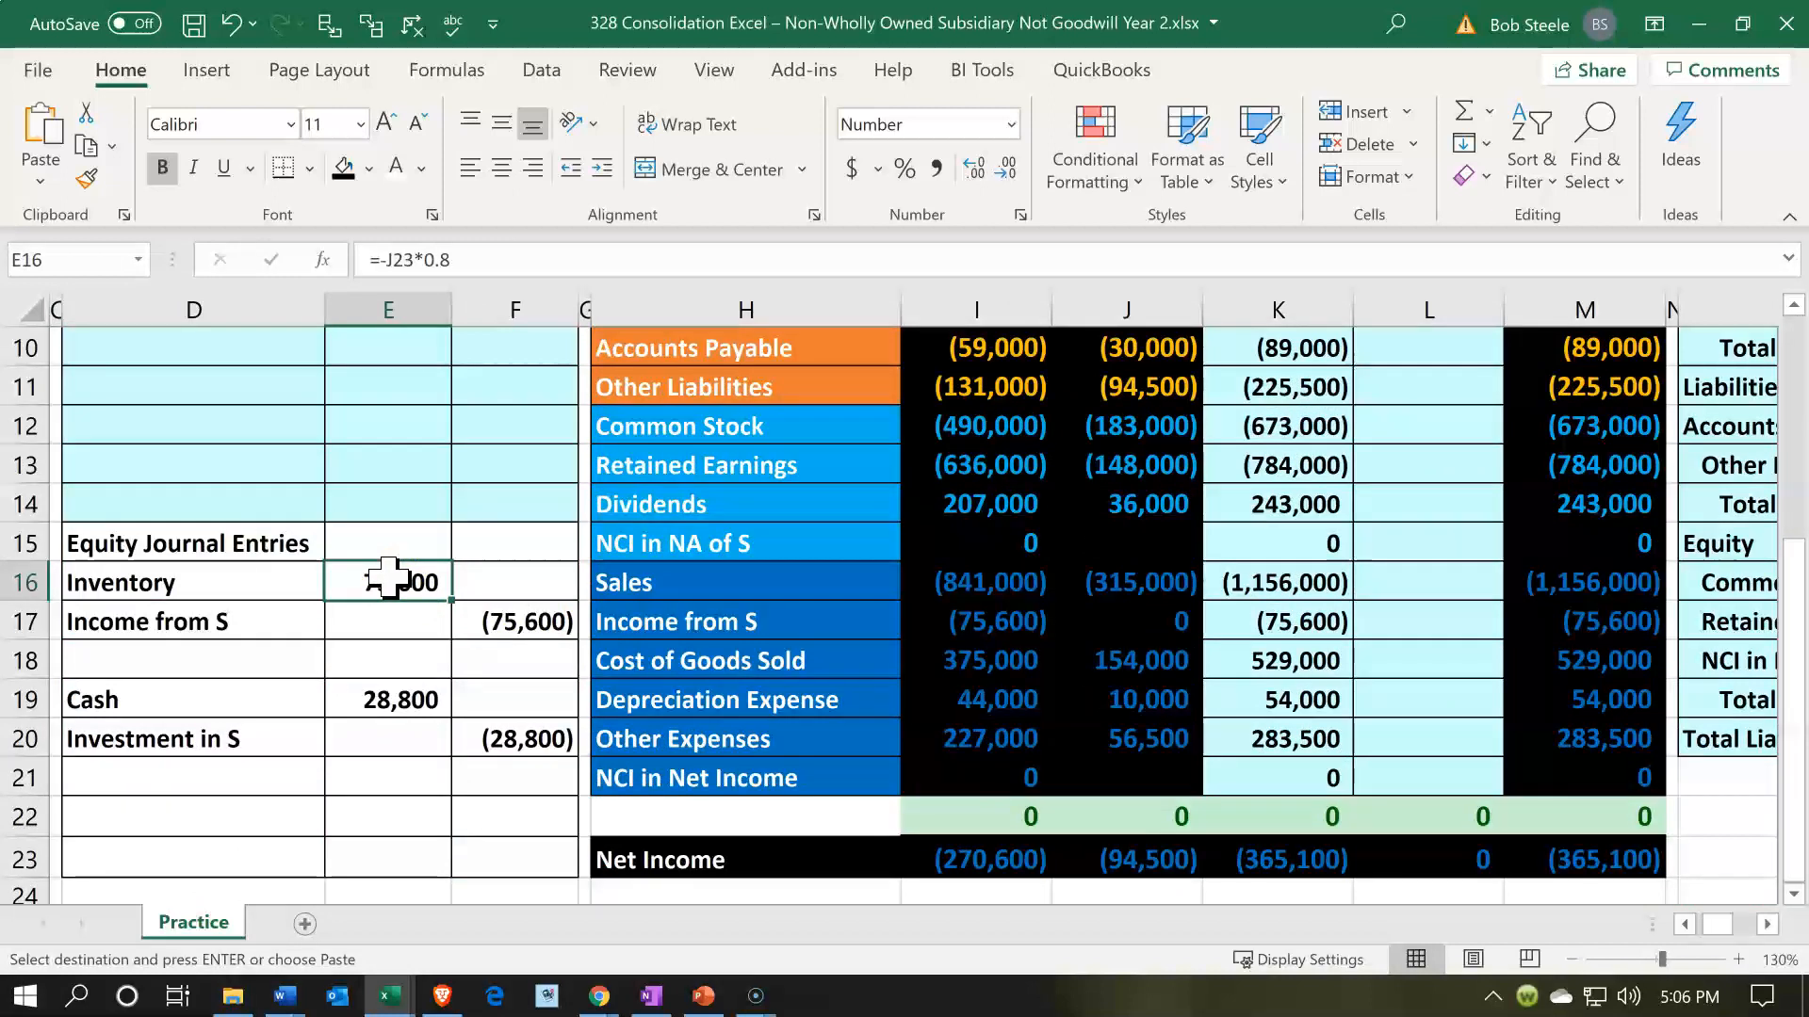
{"action": "key", "text": "Left"}
{"action": "key", "text": "Left"}
{"action": "key", "text": "Left"}
{"action": "key", "text": "Left"}
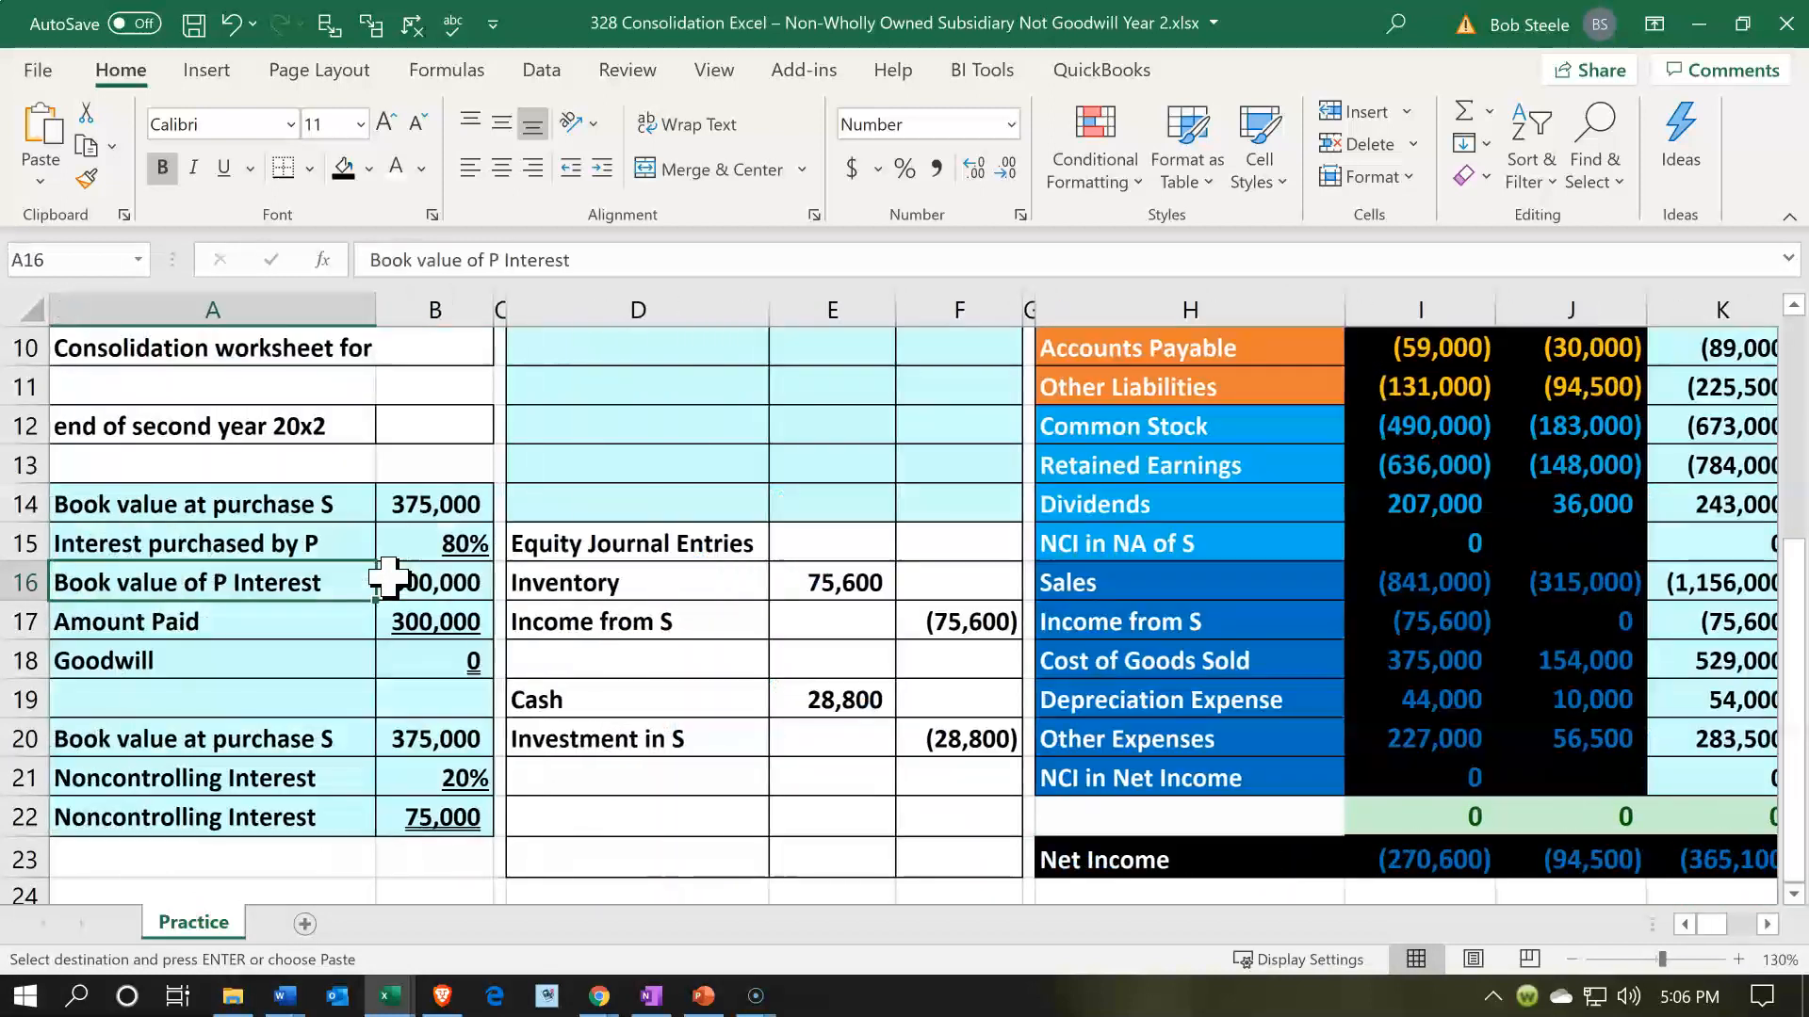
- Review the purchase price in B3, then trace S's net income in J23 to the 80% equity income debit formula in E16
{"action": "scroll", "coordinate": [388, 576], "scroll_direction": "up", "scroll_amount": 3}
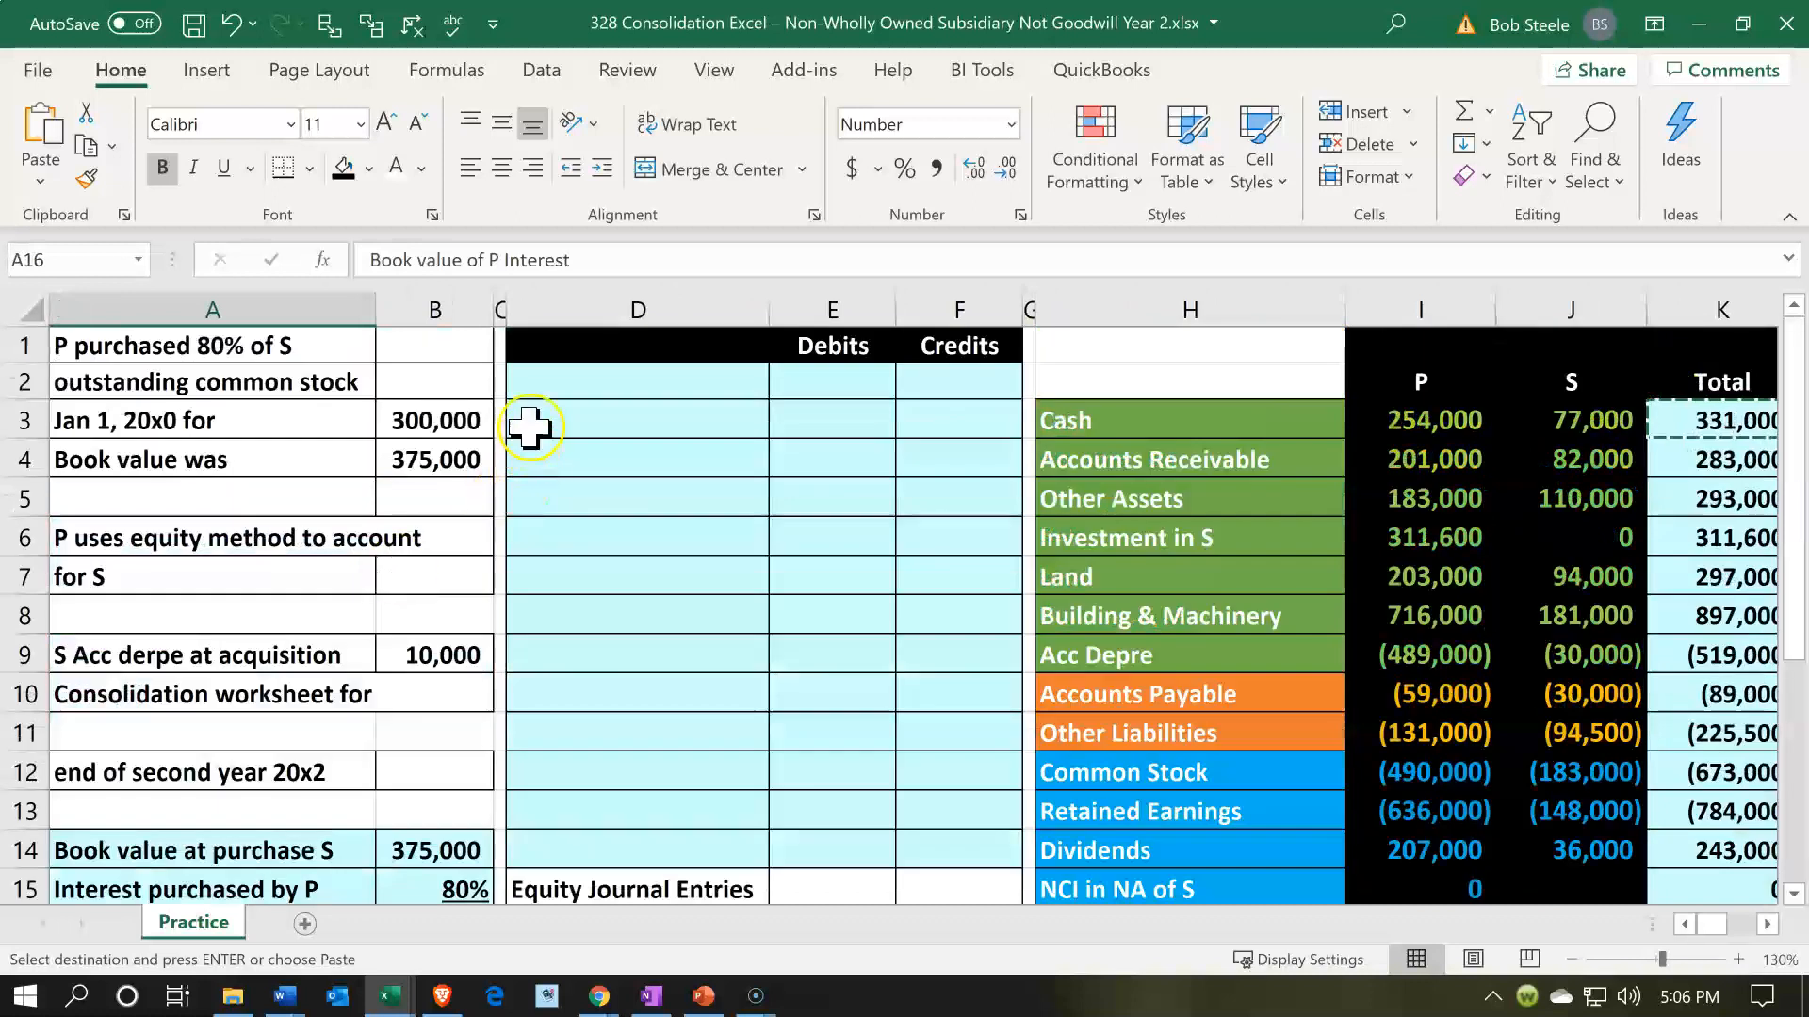
{"action": "left_click", "coordinate": [467, 421]}
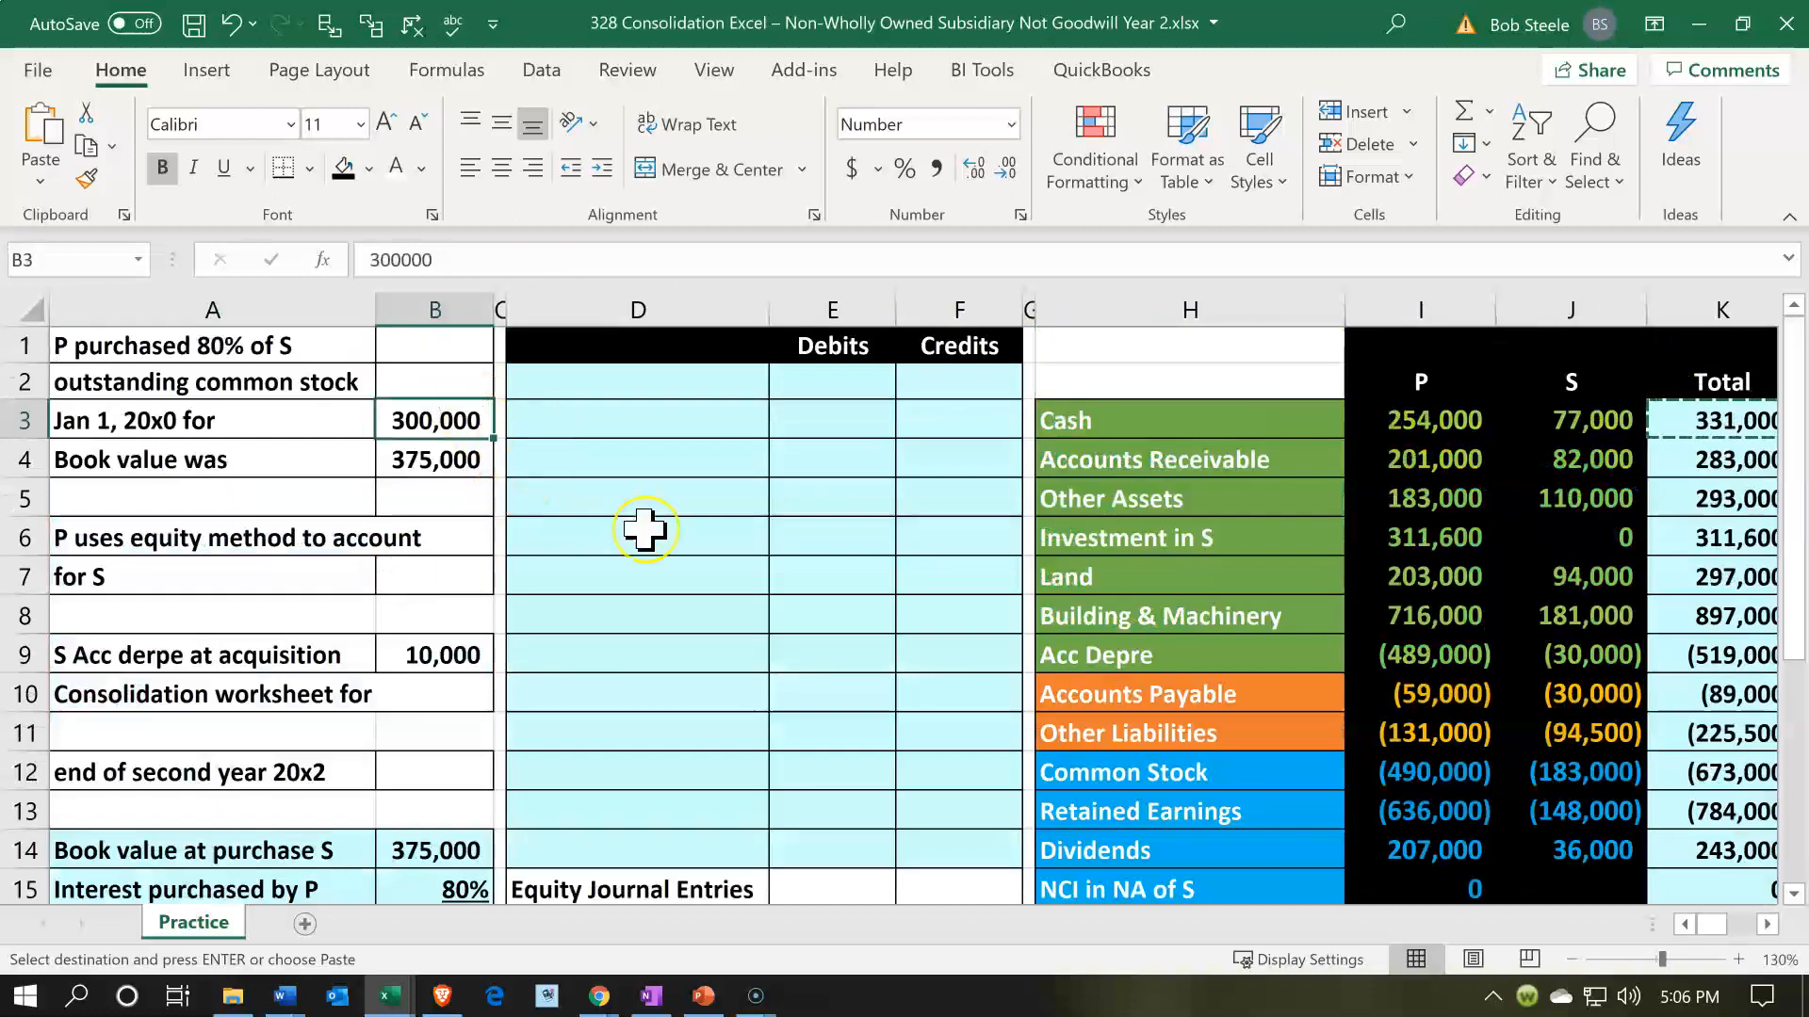
{"action": "scroll", "coordinate": [647, 525], "scroll_direction": "down", "scroll_amount": 2}
{"action": "left_click", "coordinate": [830, 723]}
{"action": "key", "text": "Right"}
{"action": "key", "text": "Right"}
{"action": "key", "text": "Right"}
{"action": "key", "text": "Right"}
{"action": "key", "text": "Right"}
{"action": "key", "text": "Right"}
{"action": "key", "text": "Right"}
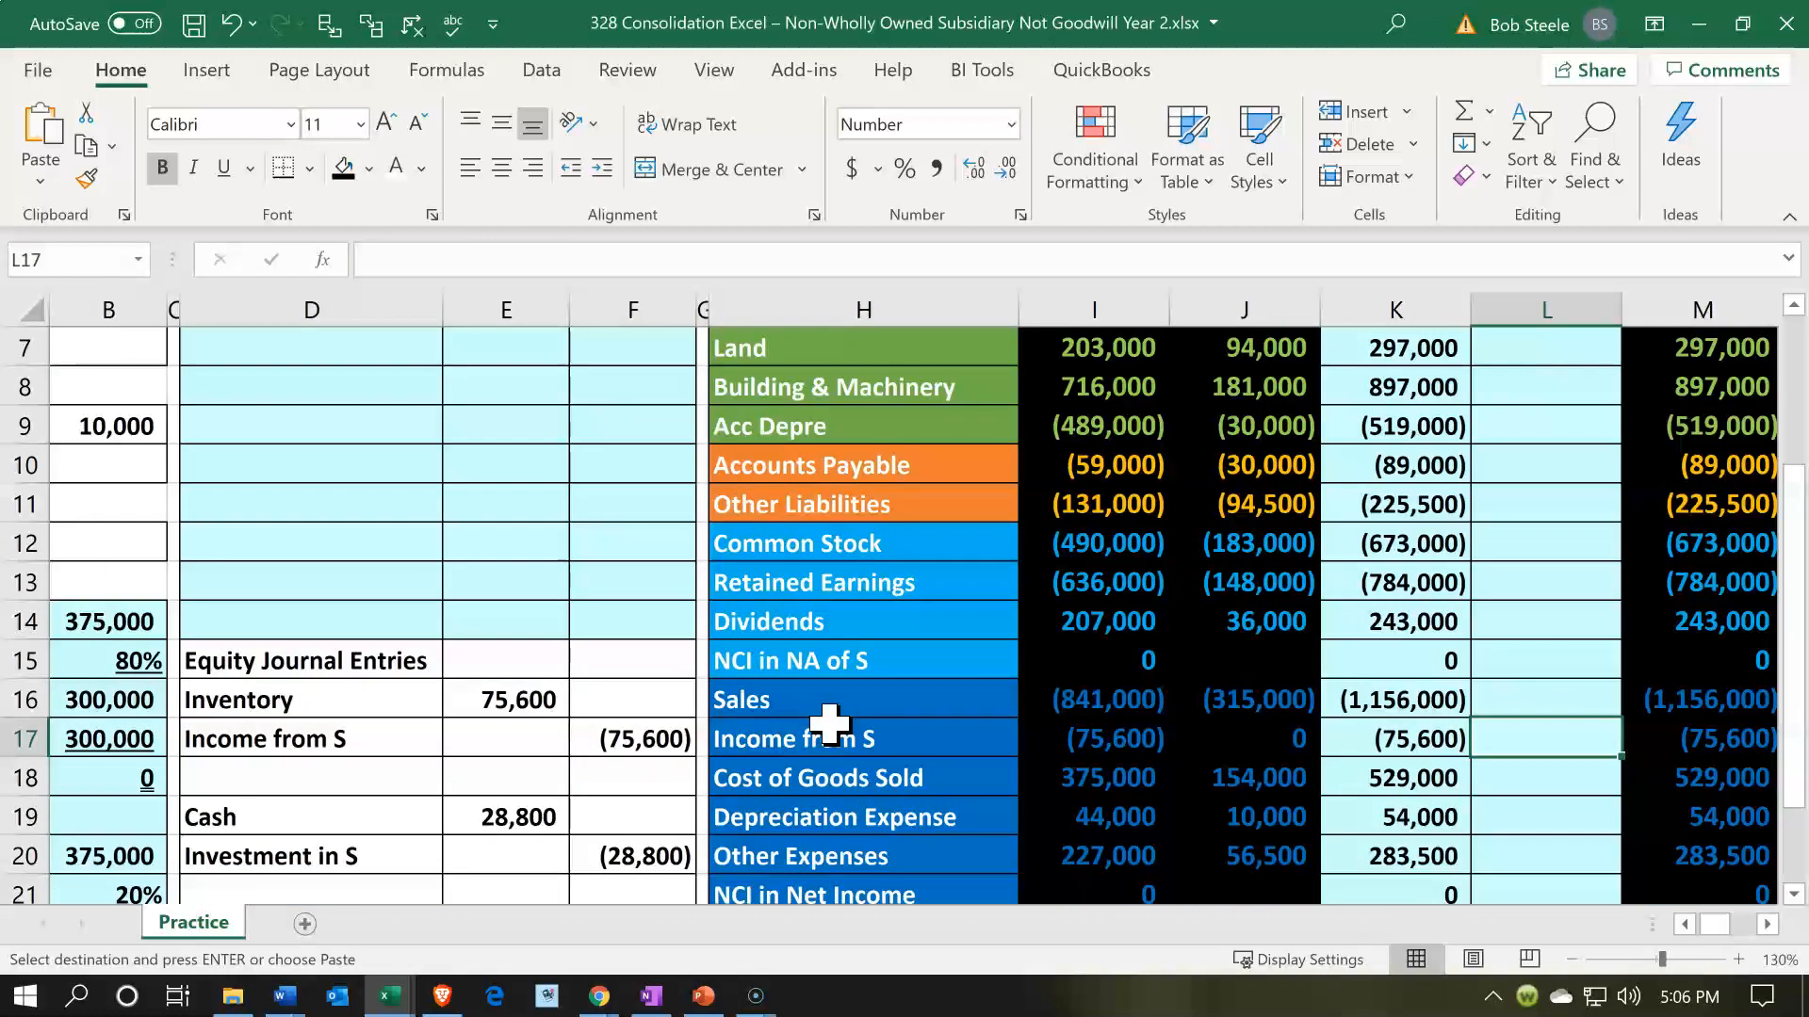
{"action": "scroll", "coordinate": [1033, 706], "scroll_direction": "down", "scroll_amount": 1}
{"action": "scroll", "coordinate": [1033, 706], "scroll_direction": "down", "scroll_amount": 2}
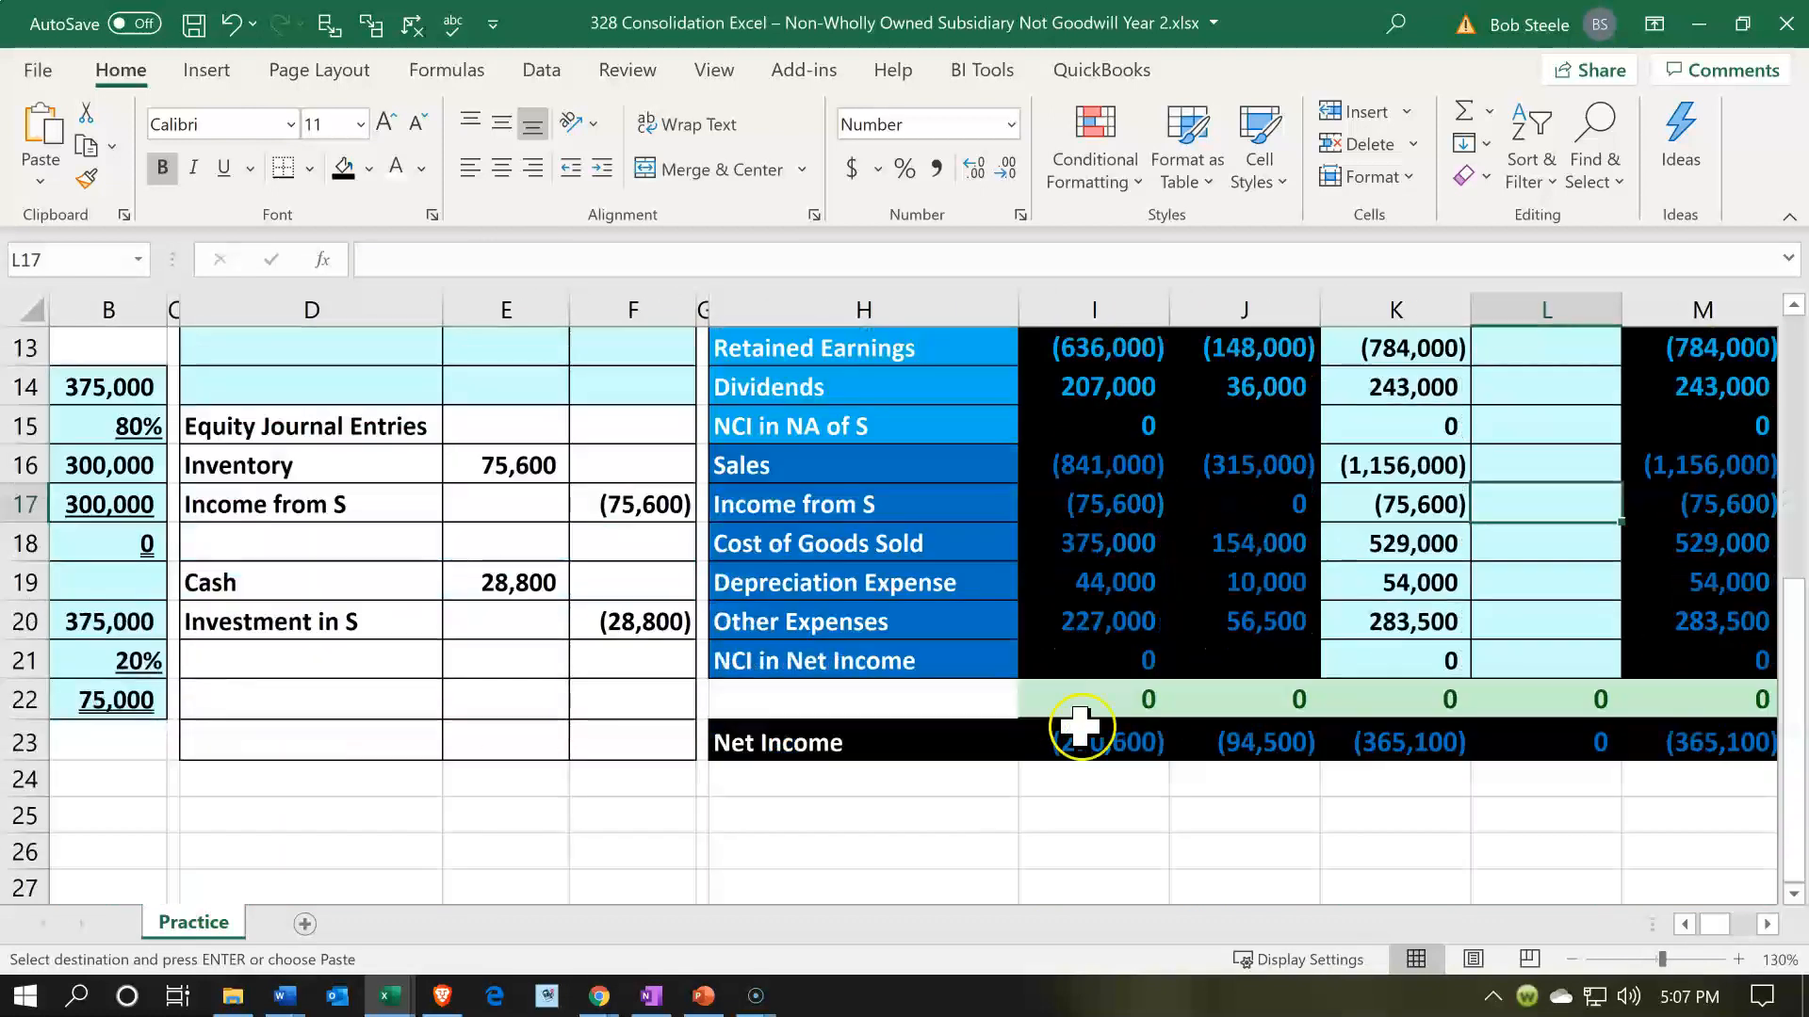
{"action": "left_click", "coordinate": [1267, 748]}
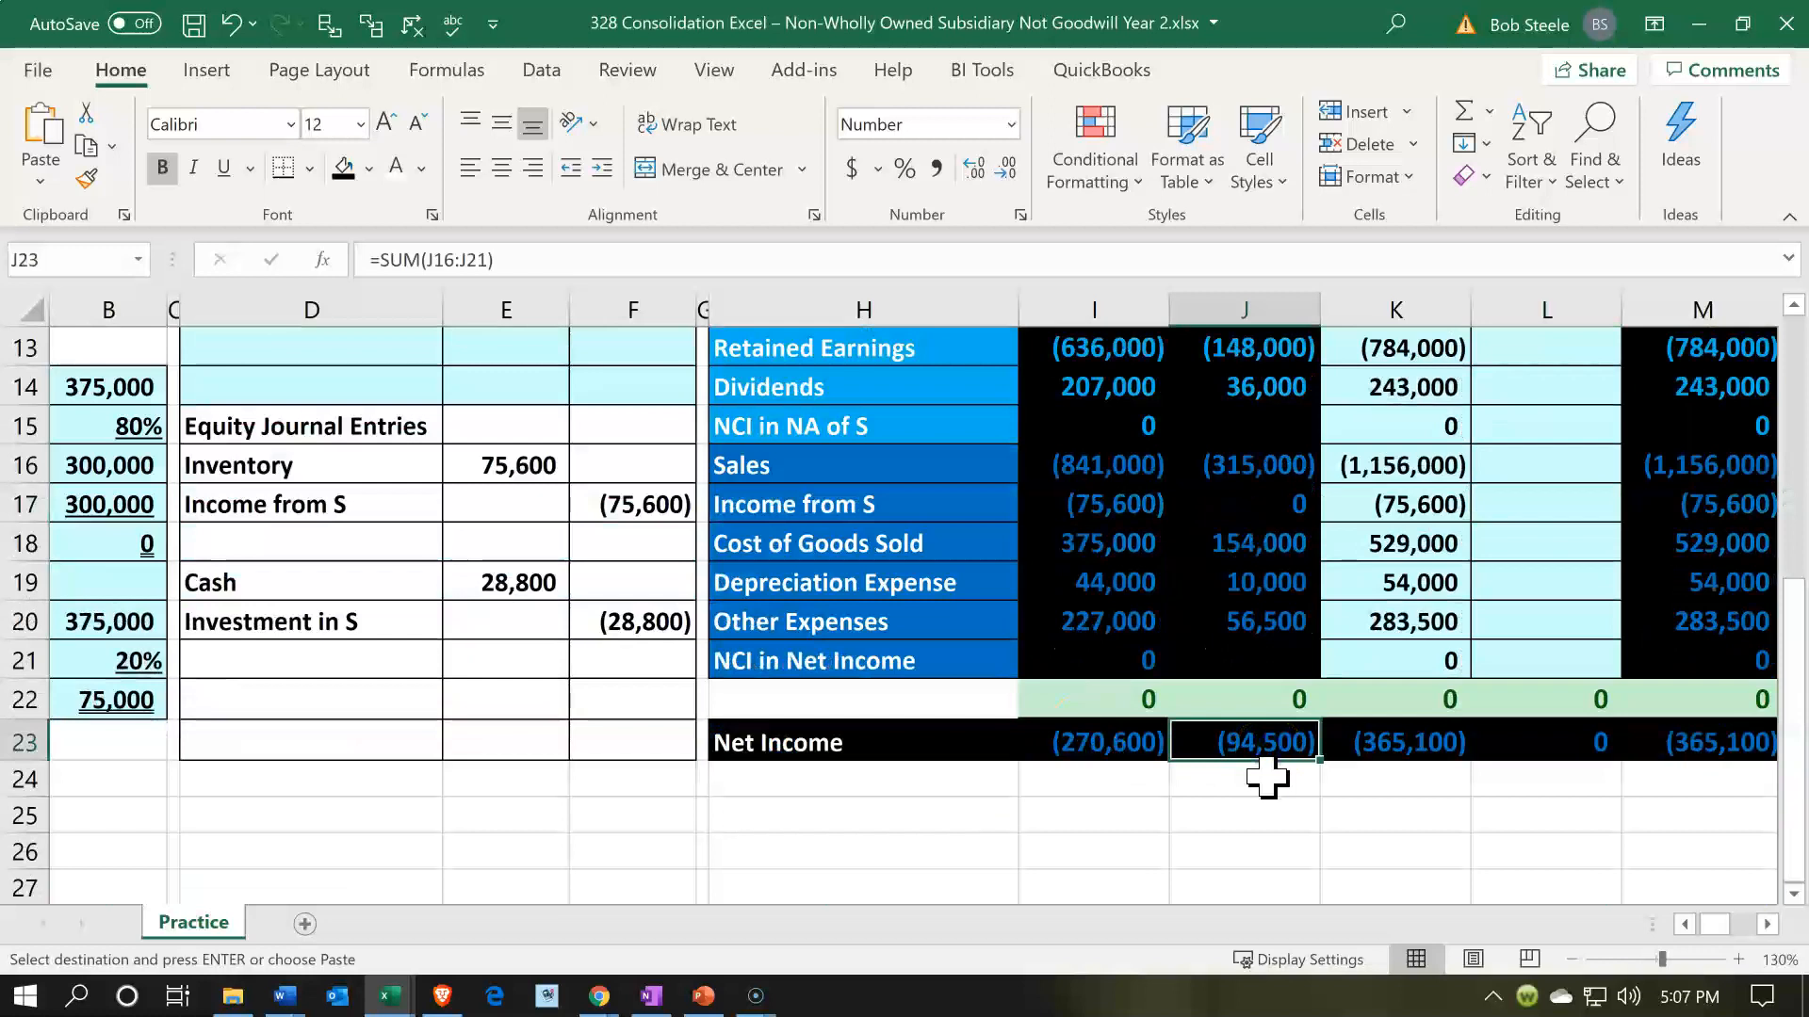
{"action": "left_click", "coordinate": [545, 457]}
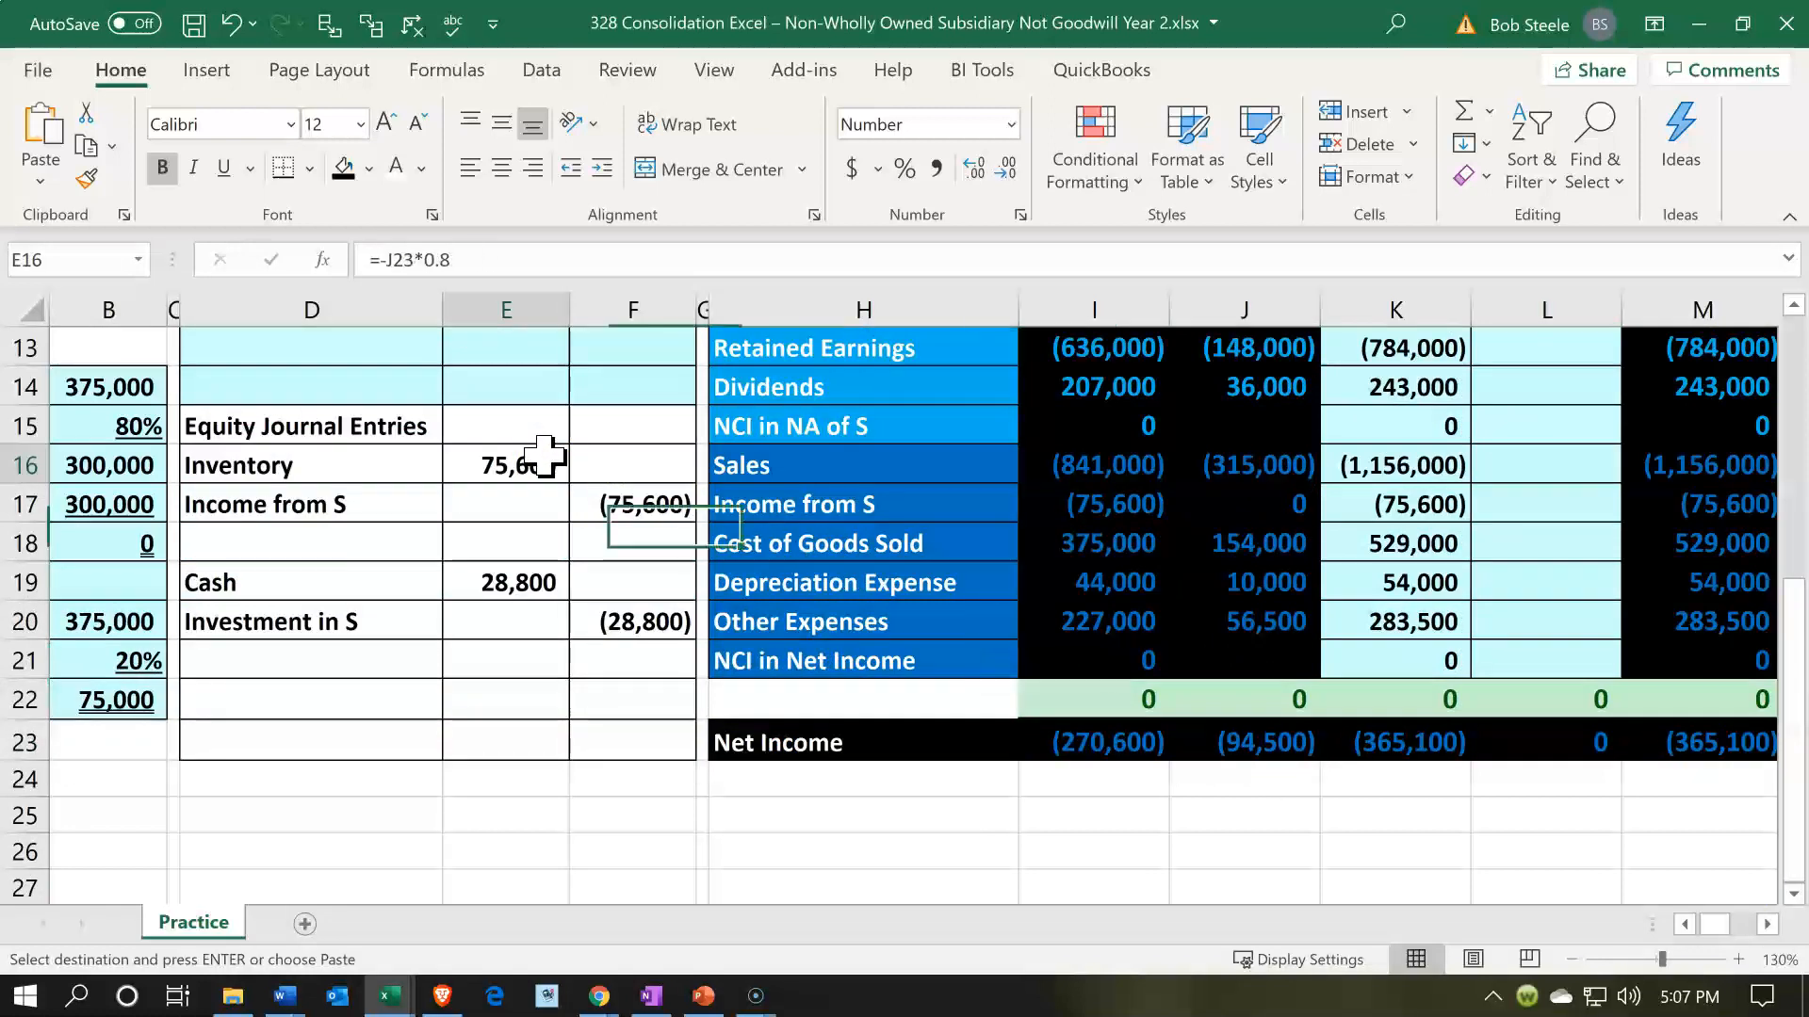
{"action": "double_click", "coordinate": [546, 458]}
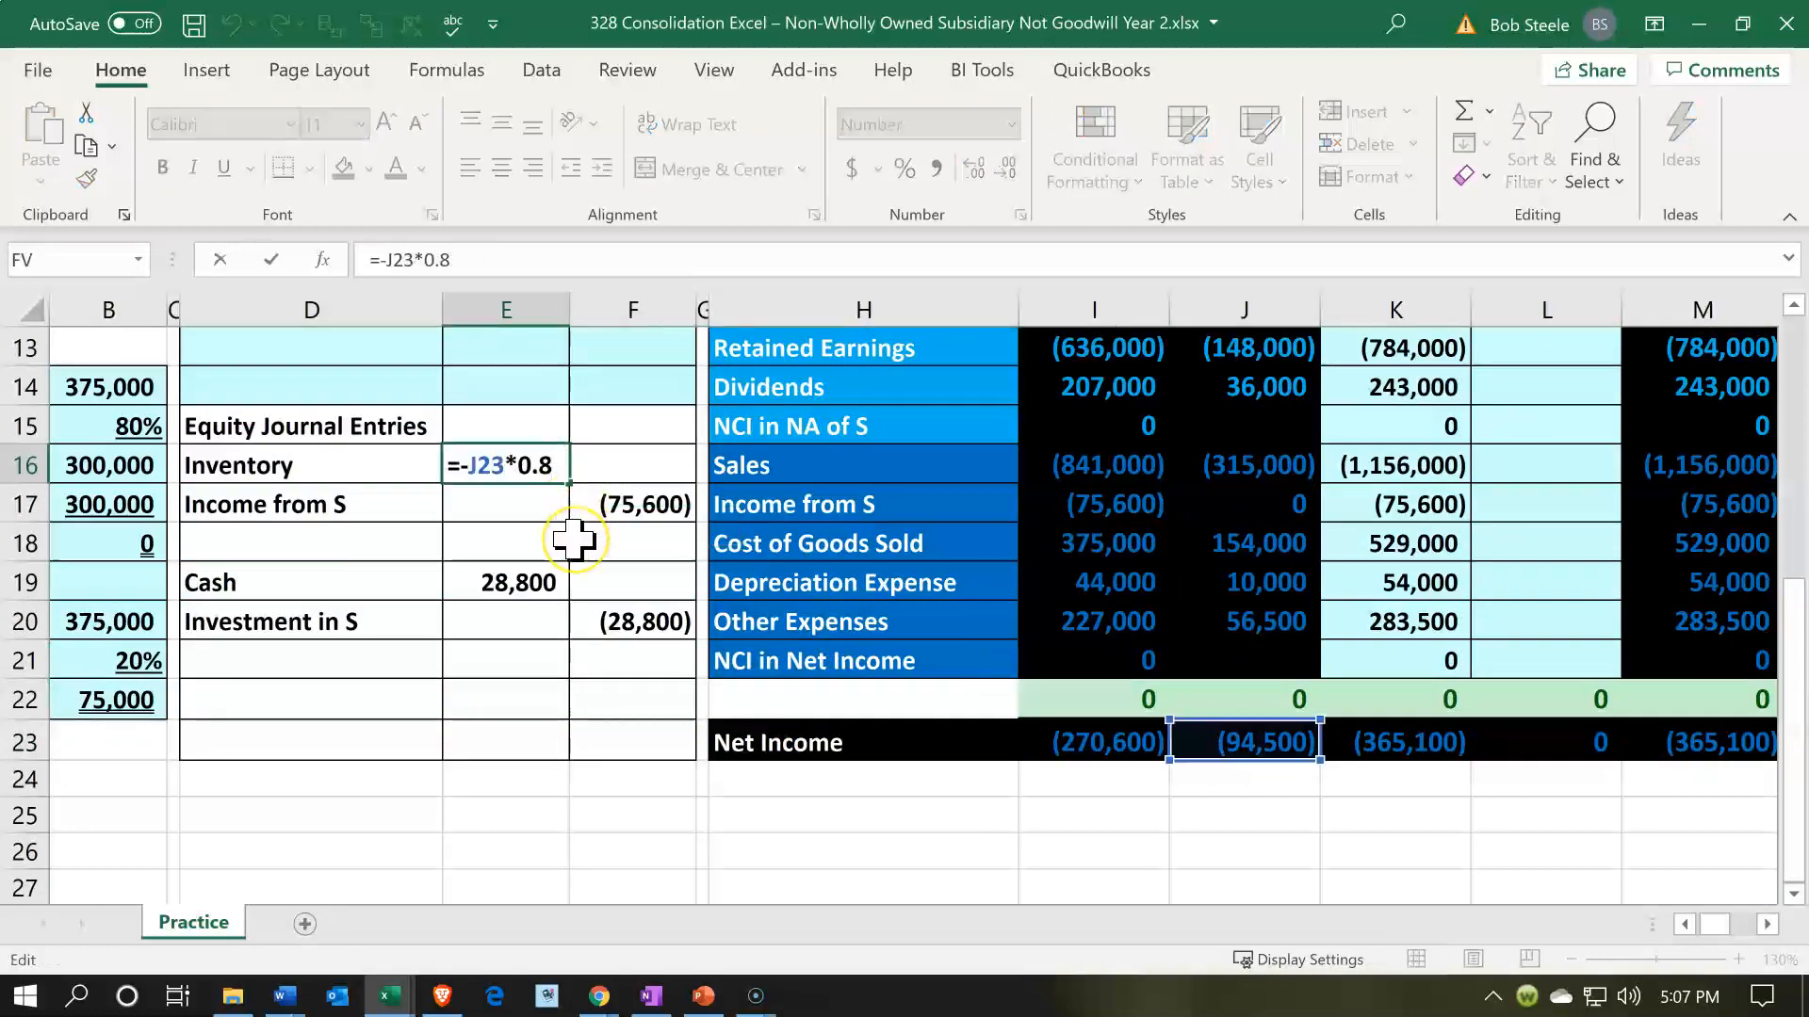
{"action": "key", "text": "Return"}
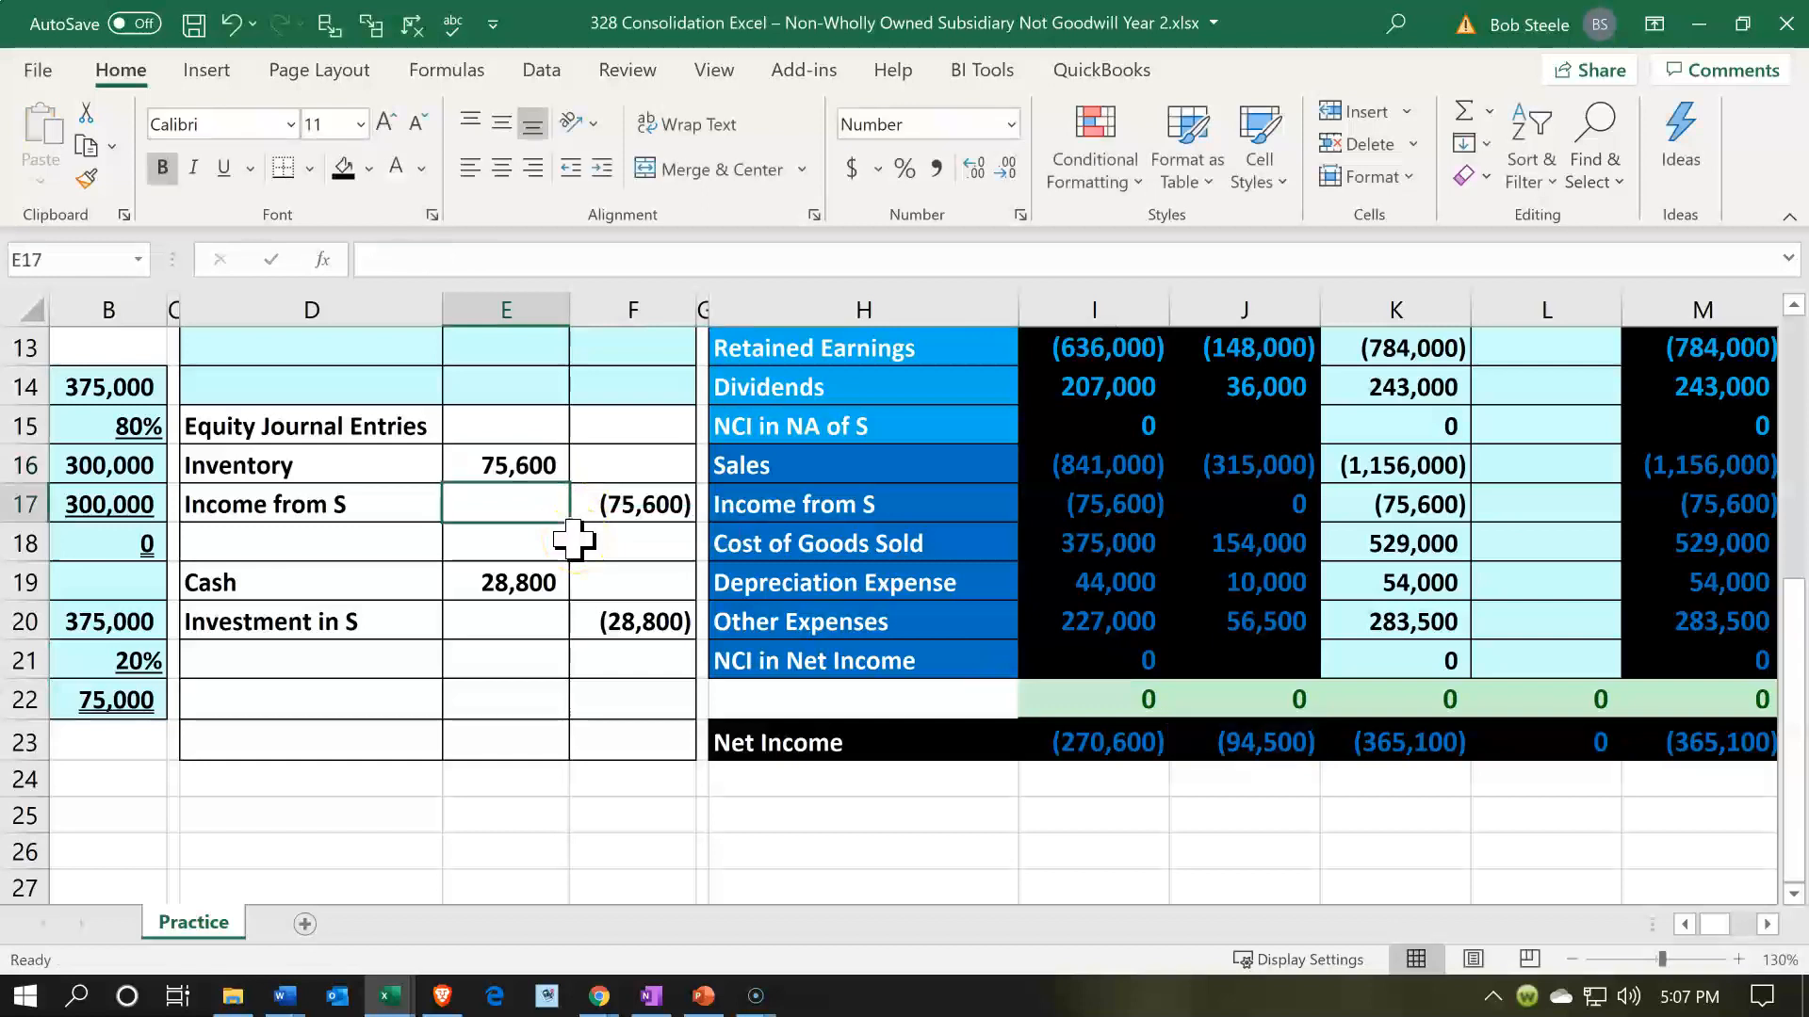
- Relabel the debit account of the first equity journal entry in D16 as Investment in S
{"action": "key", "text": "Up"}
{"action": "key", "text": "Left"}
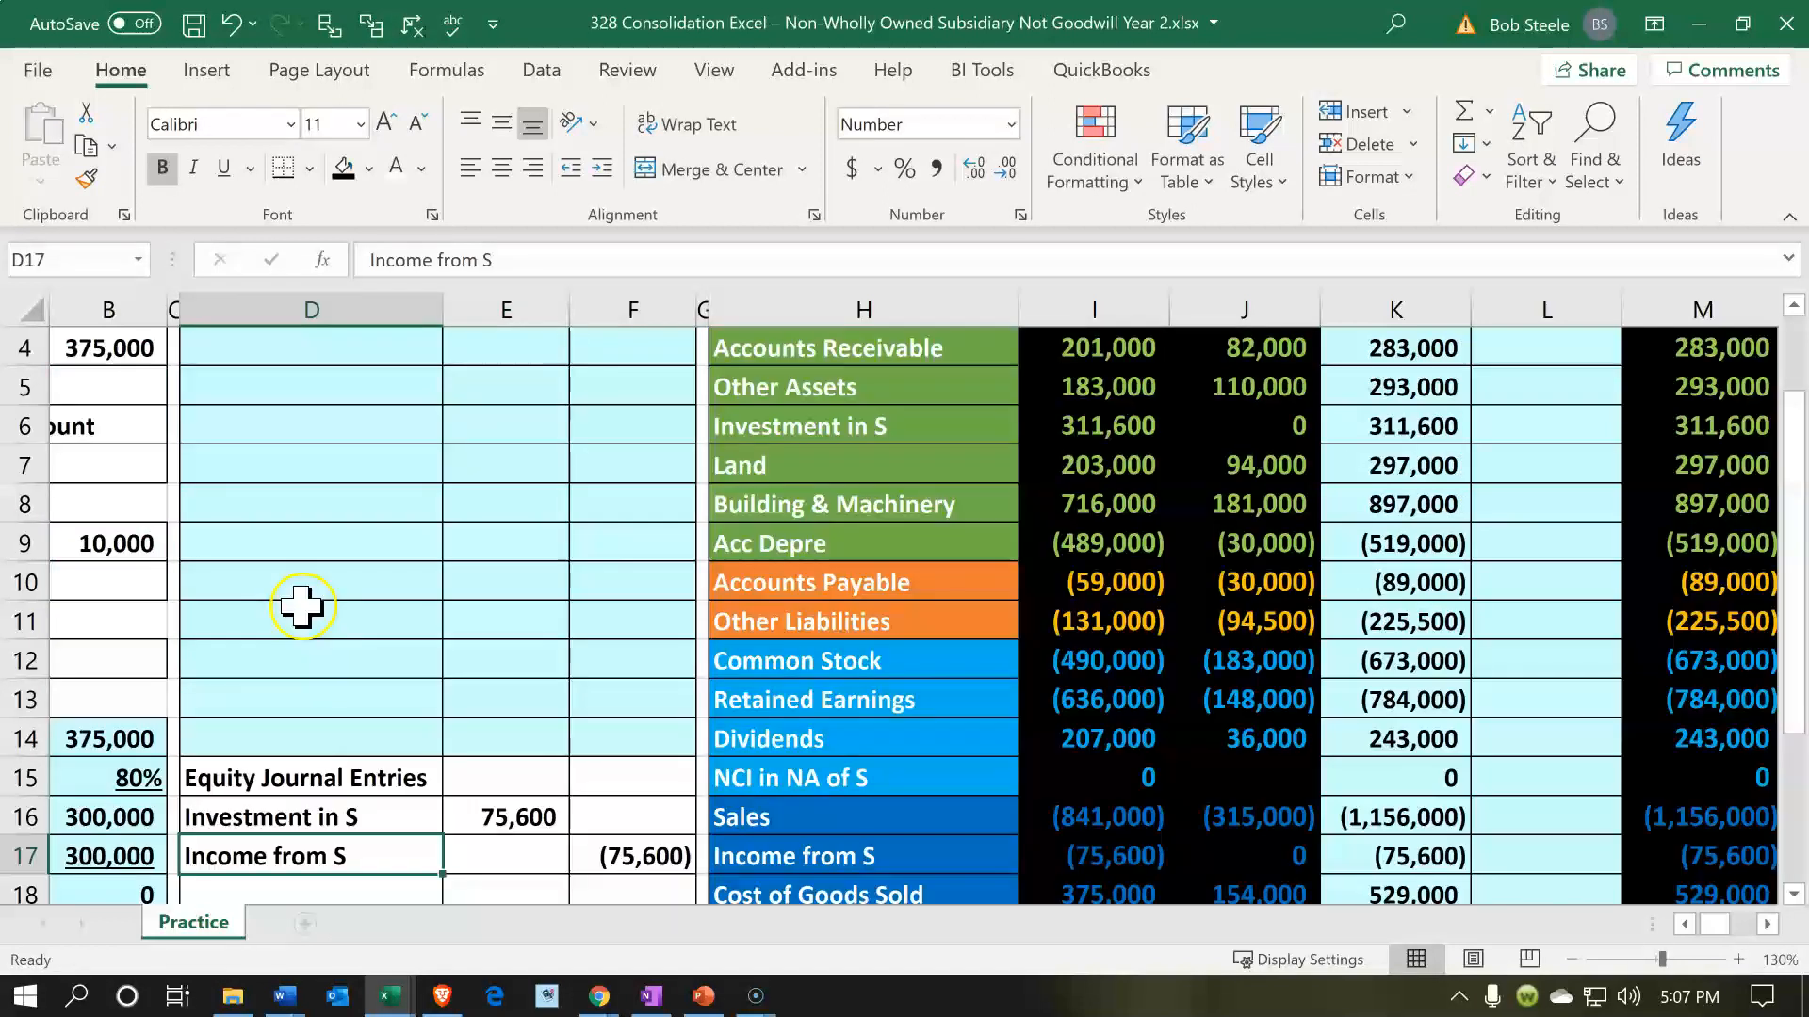
{"action": "scroll", "coordinate": [311, 646], "scroll_direction": "down", "scroll_amount": 1}
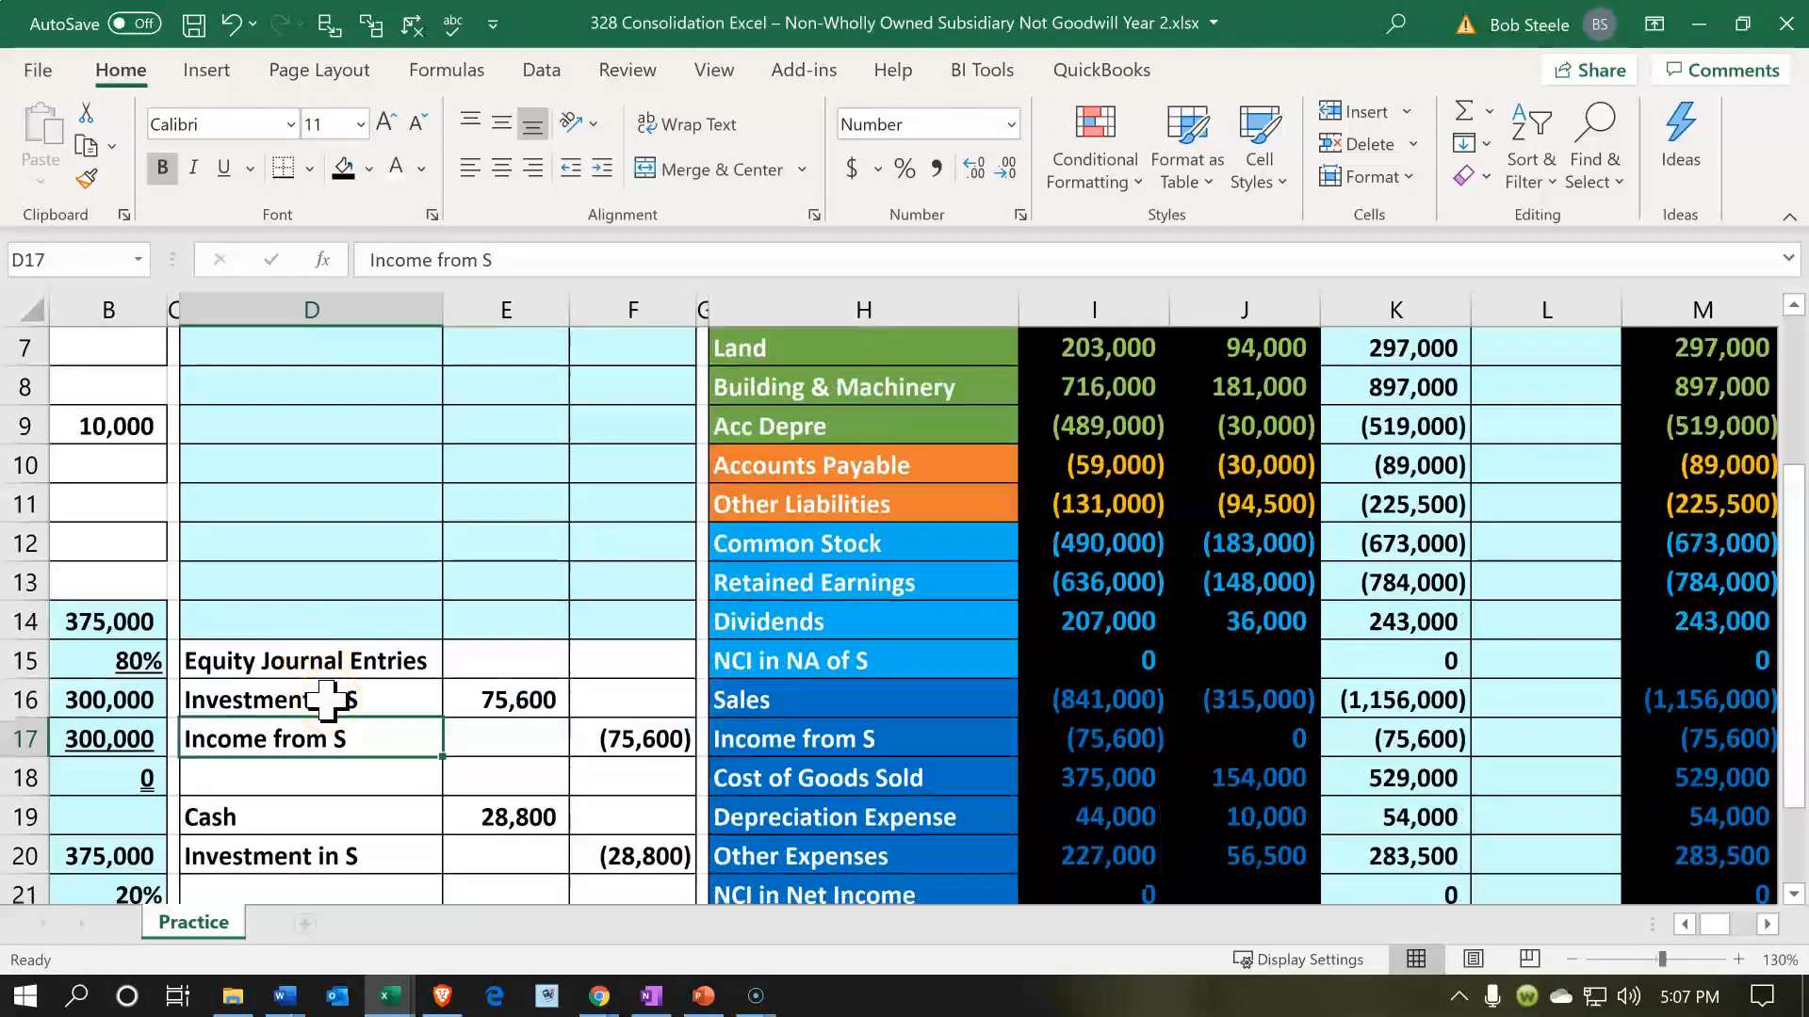
- Check the first equity entry's debit and credit formulas against P's Income from S balance in I17
{"action": "key", "text": "Up"}
{"action": "key", "text": "Right"}
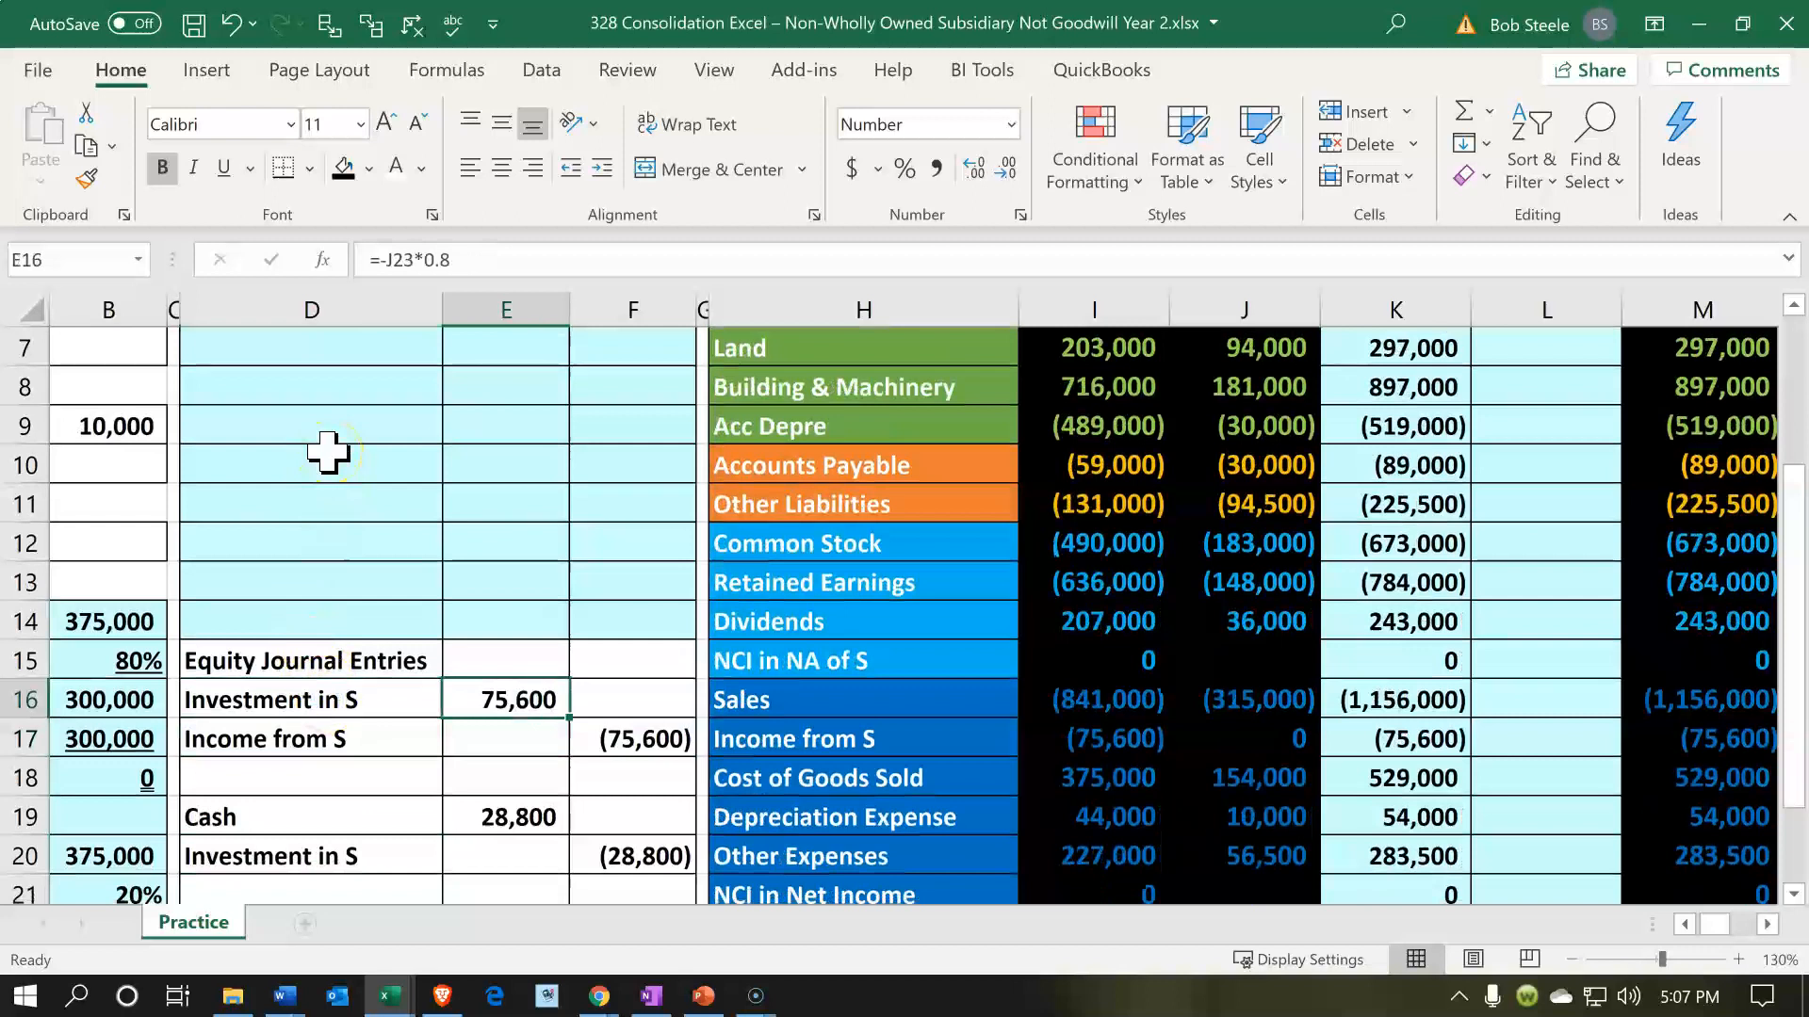
{"action": "key", "text": "Down"}
{"action": "key", "text": "Right"}
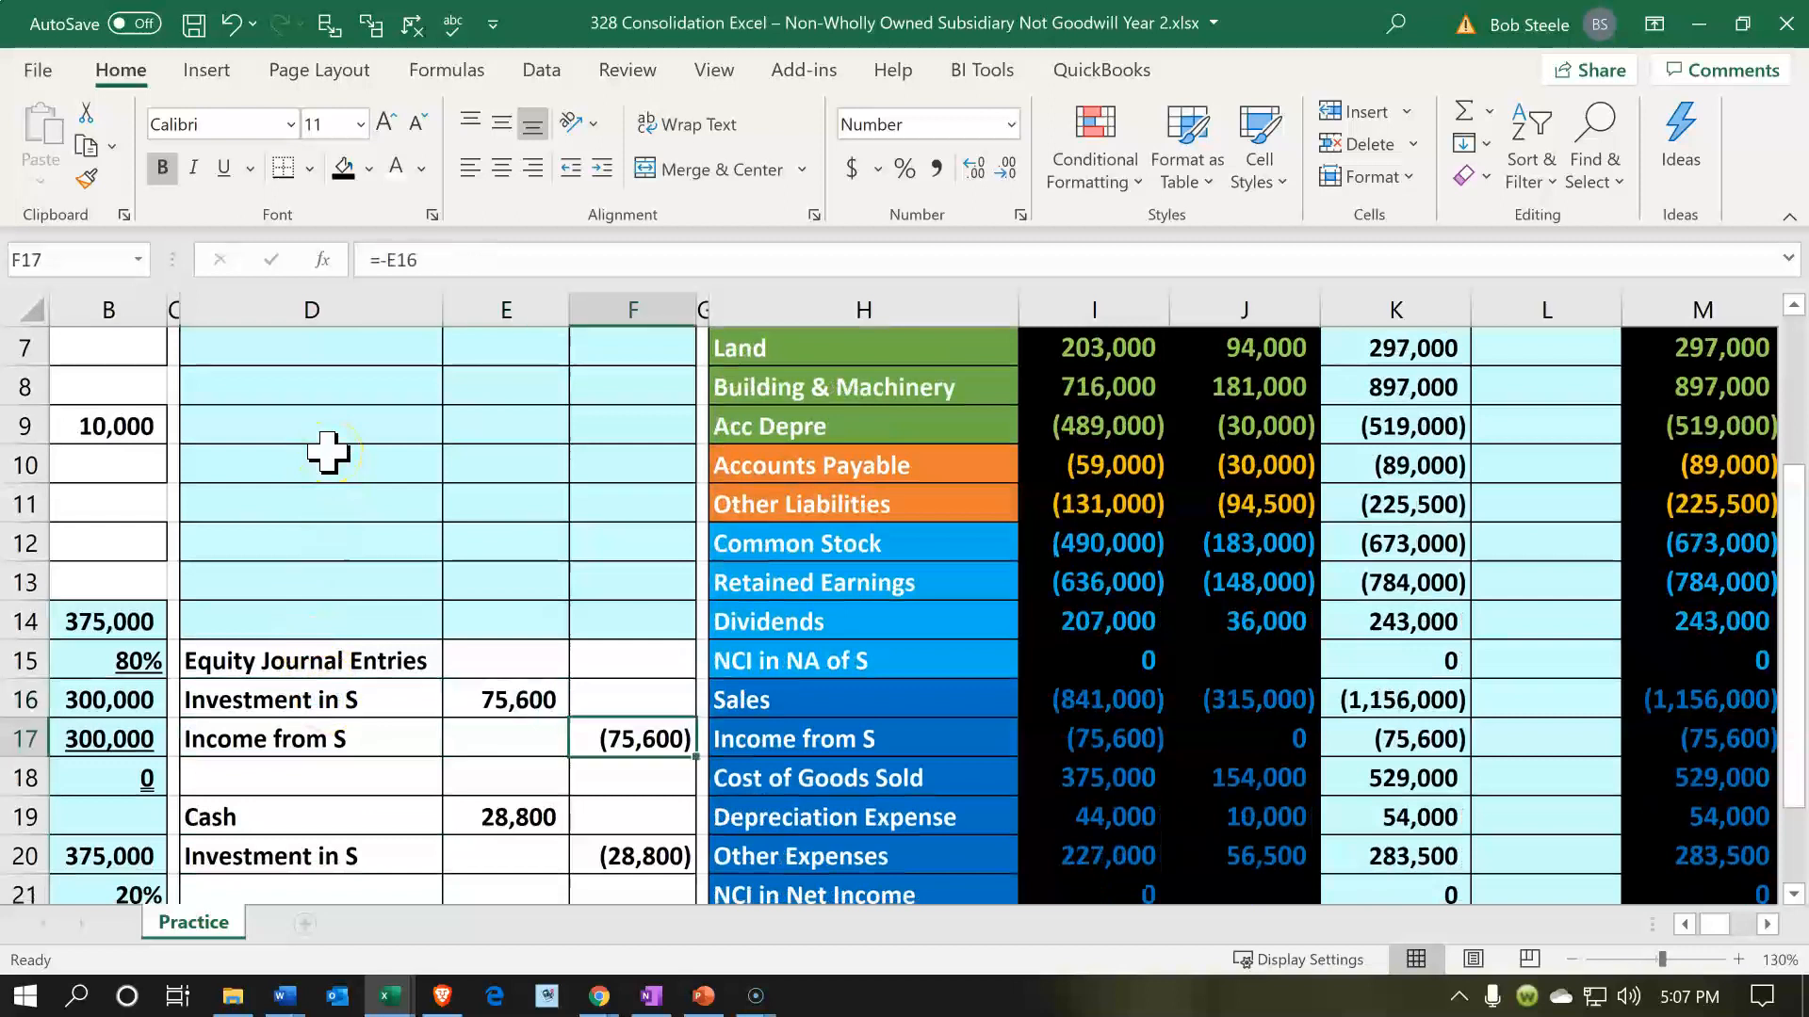
{"action": "left_click", "coordinate": [1034, 727]}
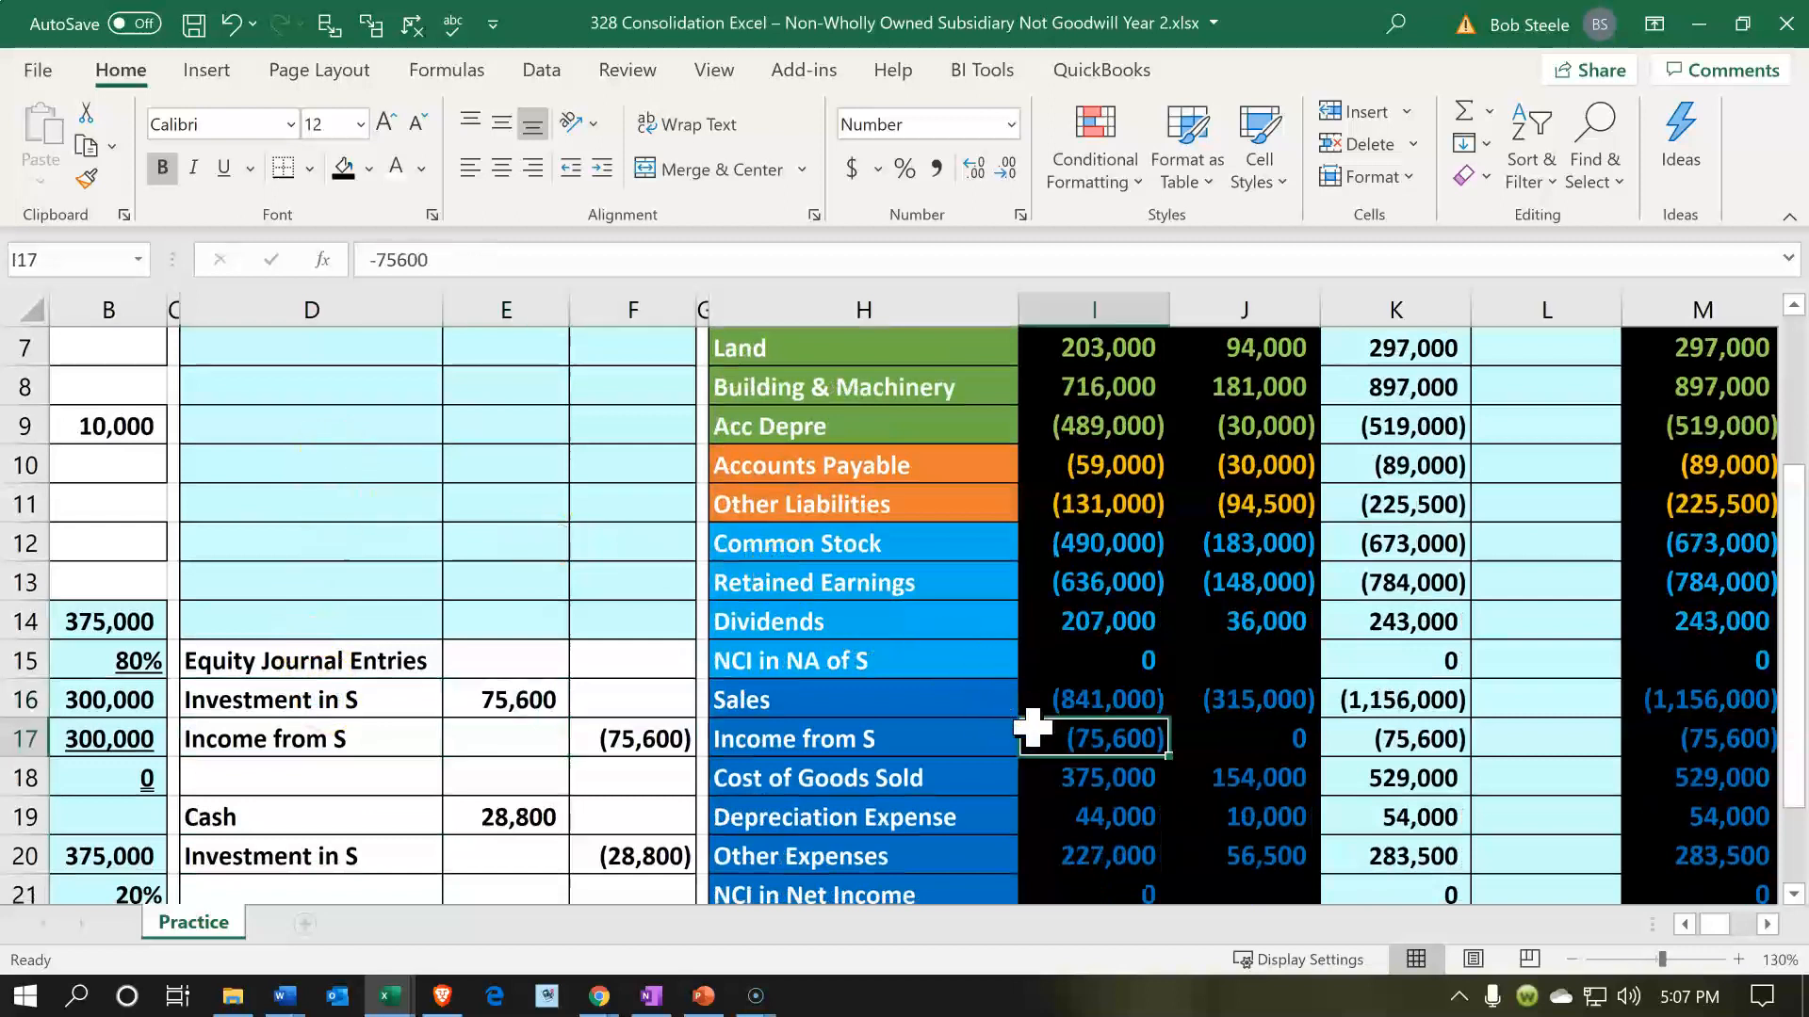
{"action": "scroll", "coordinate": [1034, 727], "scroll_direction": "down", "scroll_amount": 1}
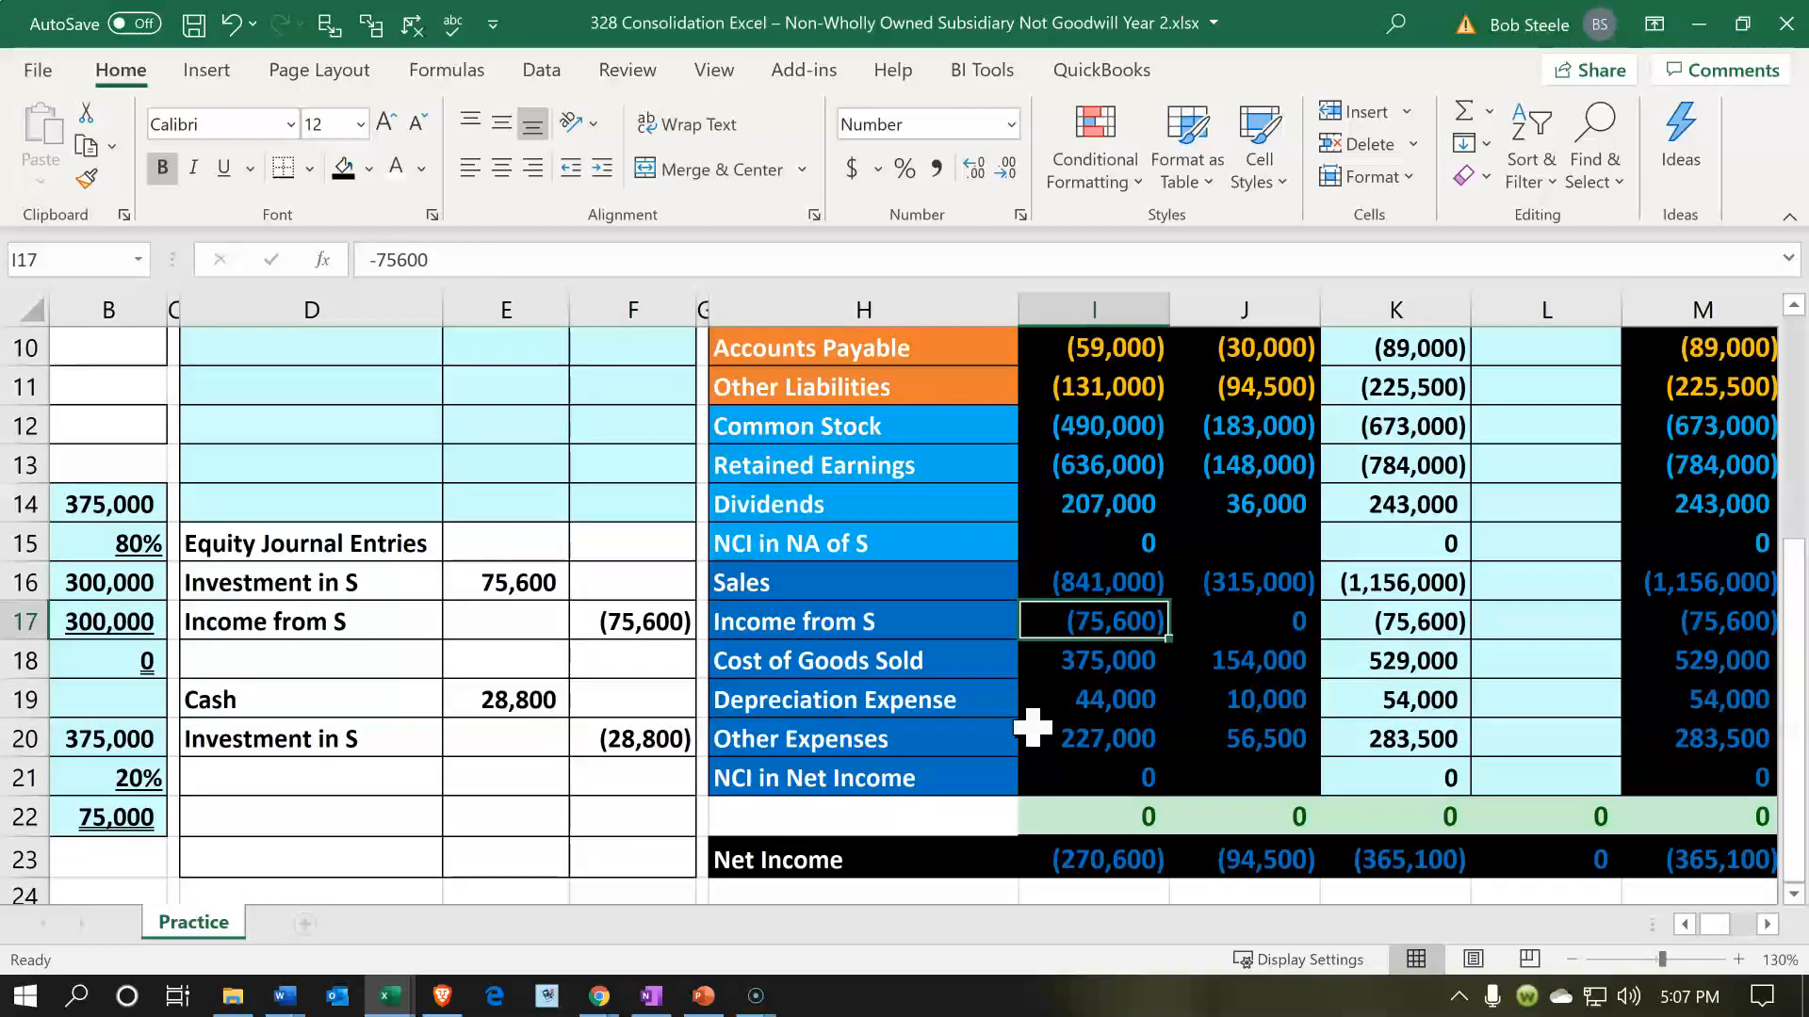
{"action": "scroll", "coordinate": [1033, 727], "scroll_direction": "up", "scroll_amount": 1}
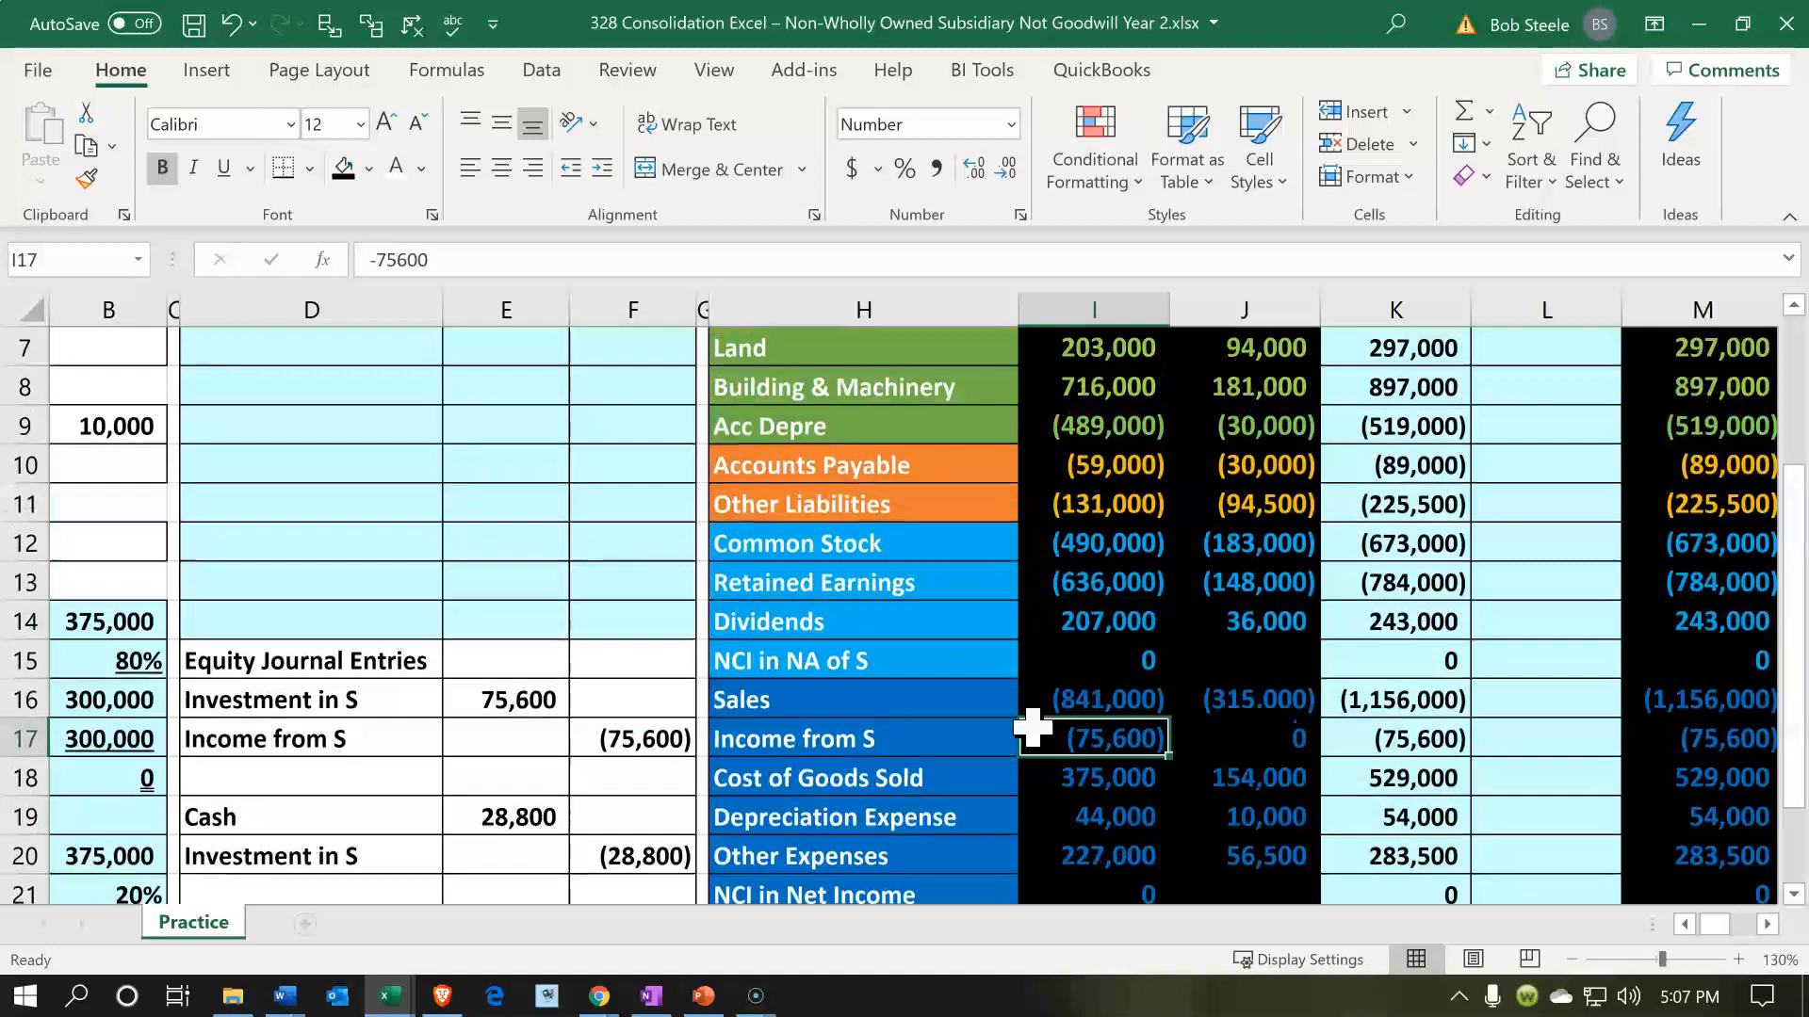
- Examine S's dividends, the Cash debit and Investment in S credit formulas in E19 and F20, and P's investment balance in I6
{"action": "left_click", "coordinate": [1232, 629]}
{"action": "scroll", "coordinate": [827, 694], "scroll_direction": "down", "scroll_amount": 1}
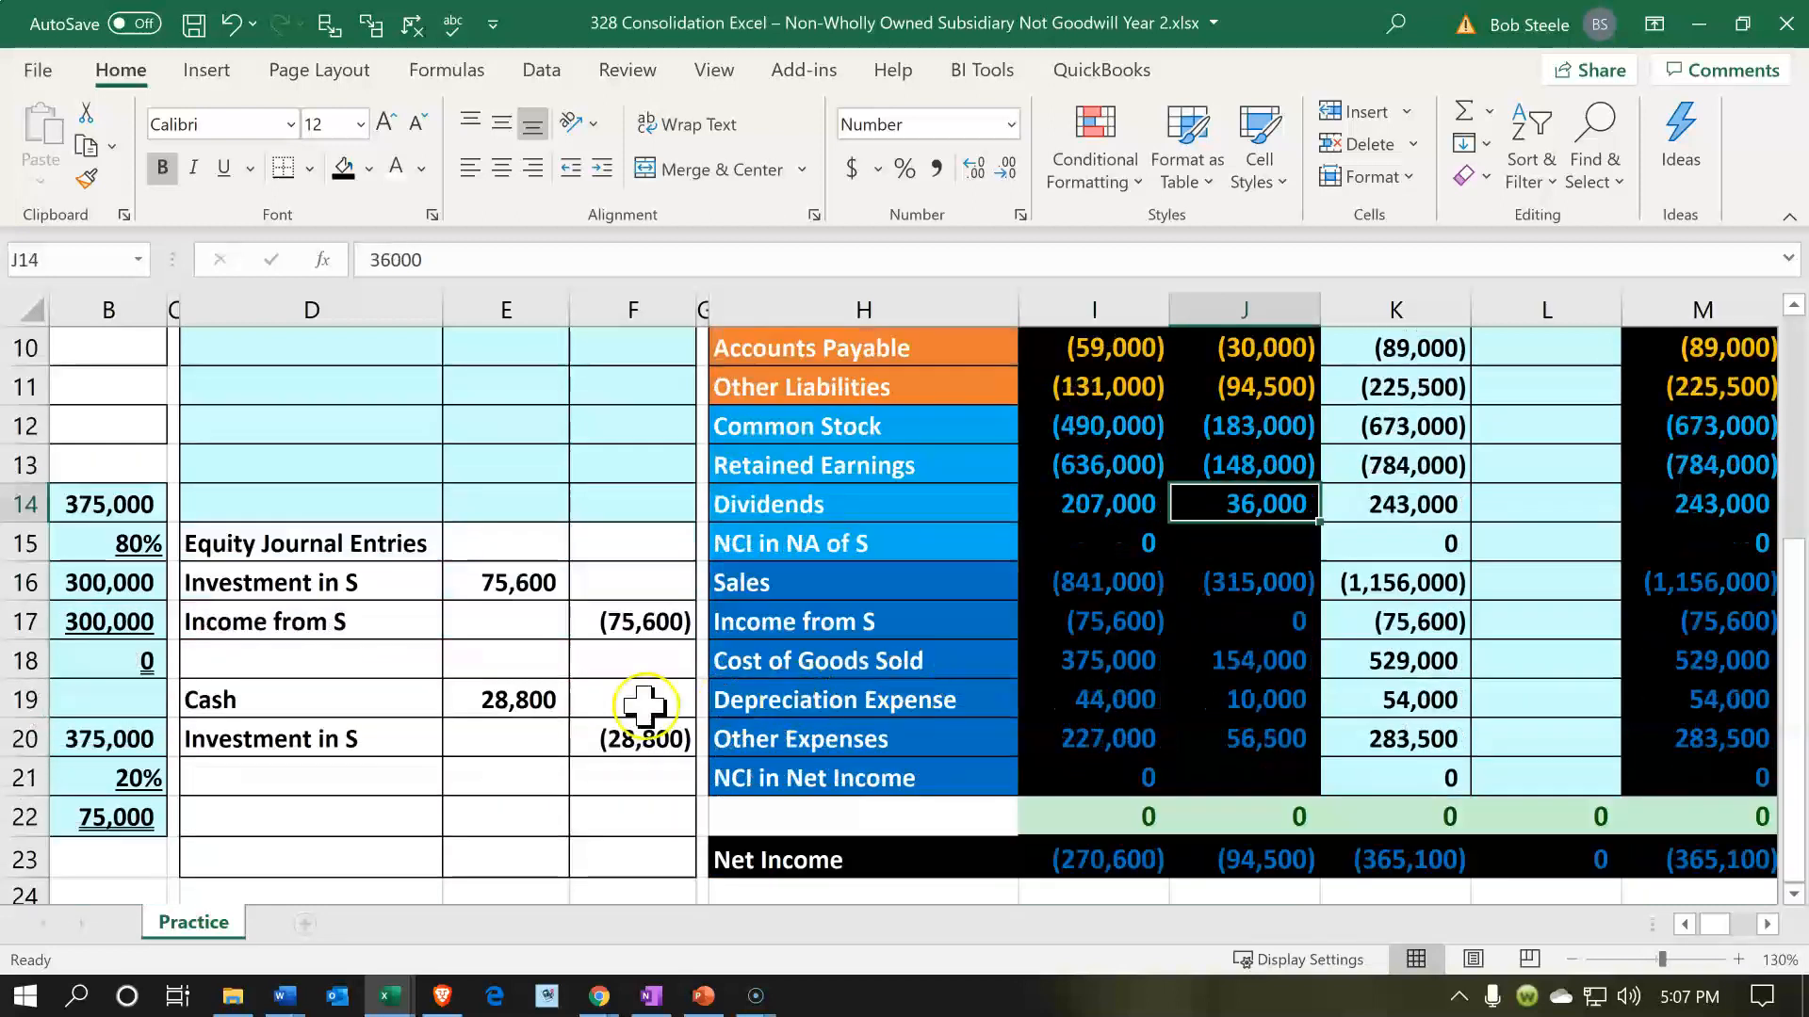
{"action": "double_click", "coordinate": [547, 708]}
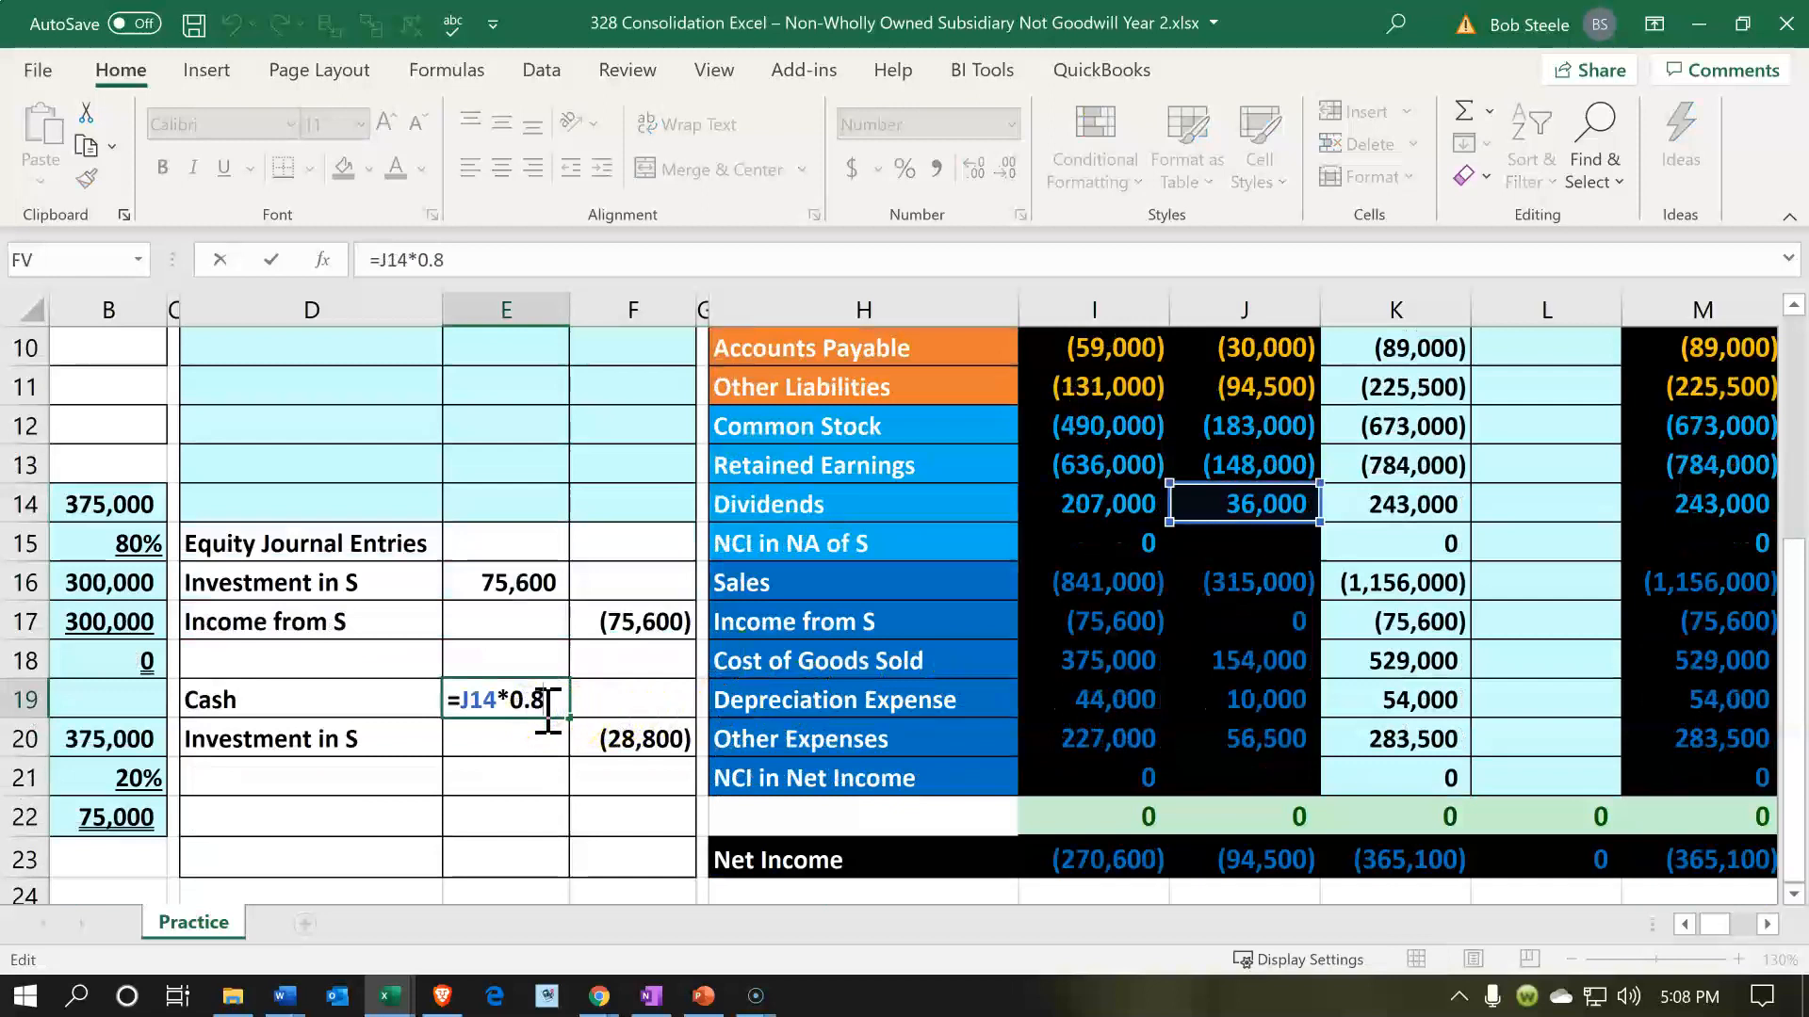
{"action": "key", "text": "Return"}
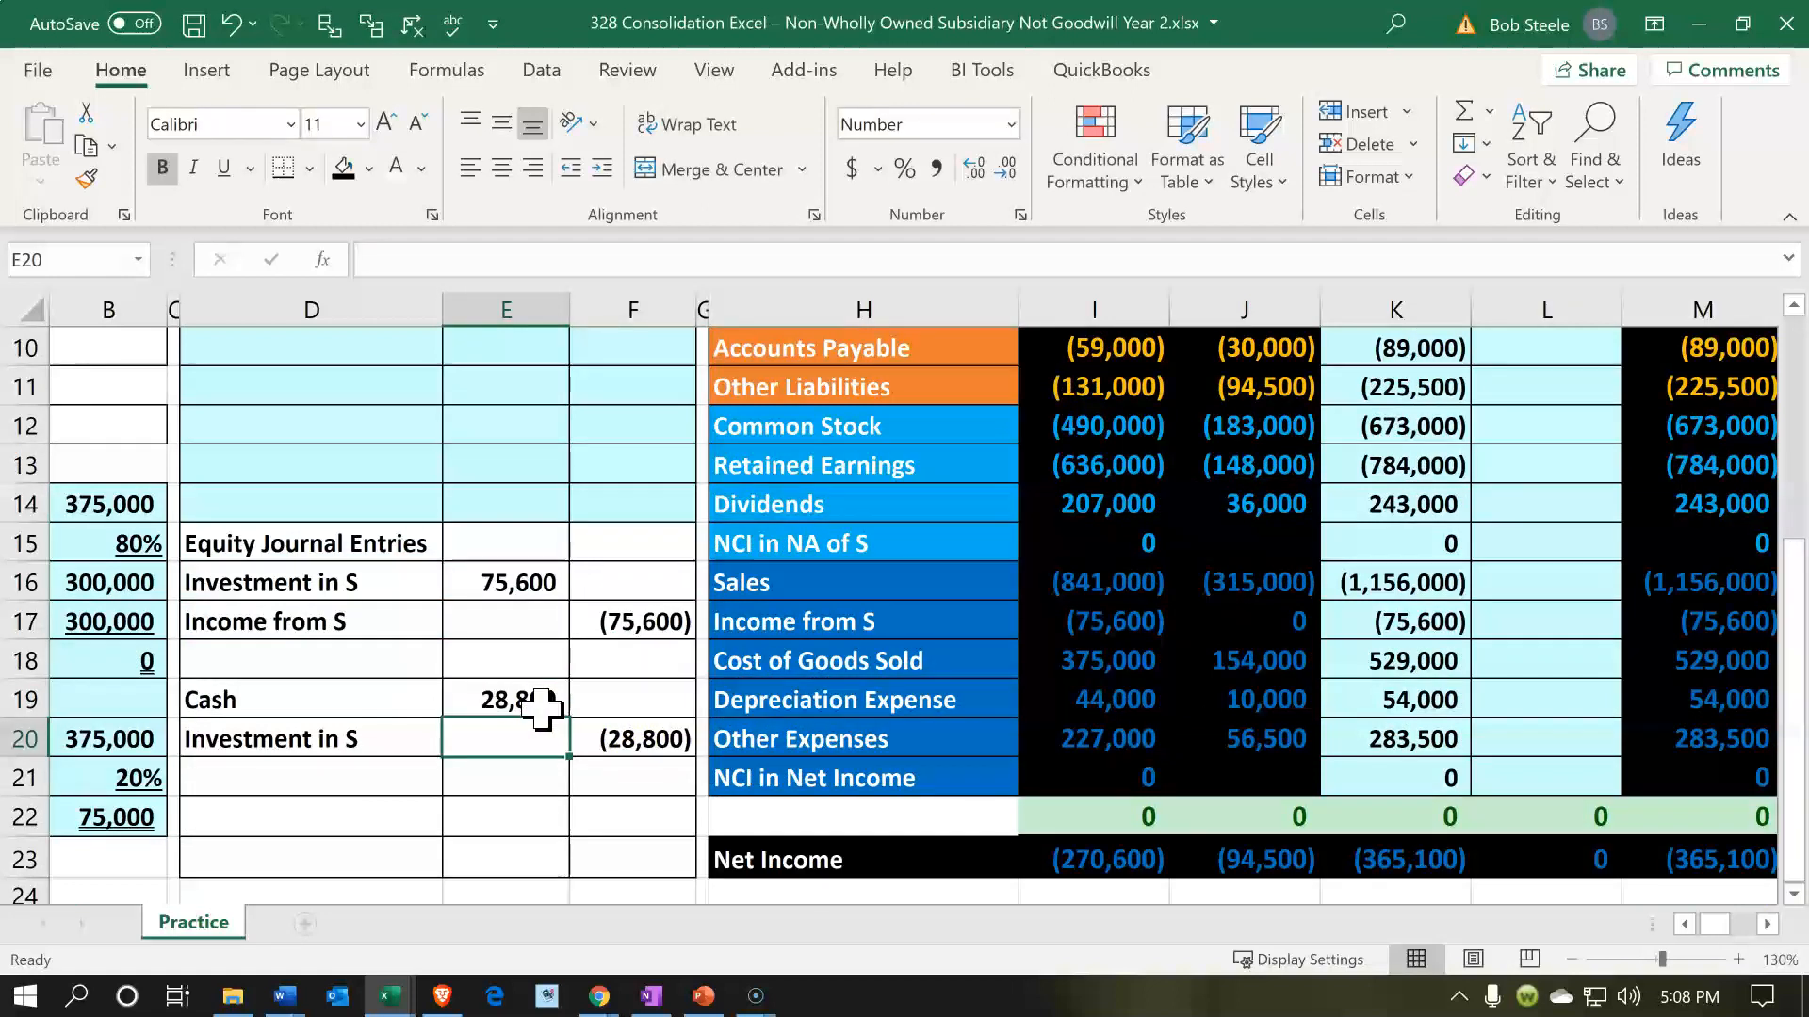
{"action": "left_click", "coordinate": [577, 730]}
{"action": "scroll", "coordinate": [576, 730], "scroll_direction": "up", "scroll_amount": 2}
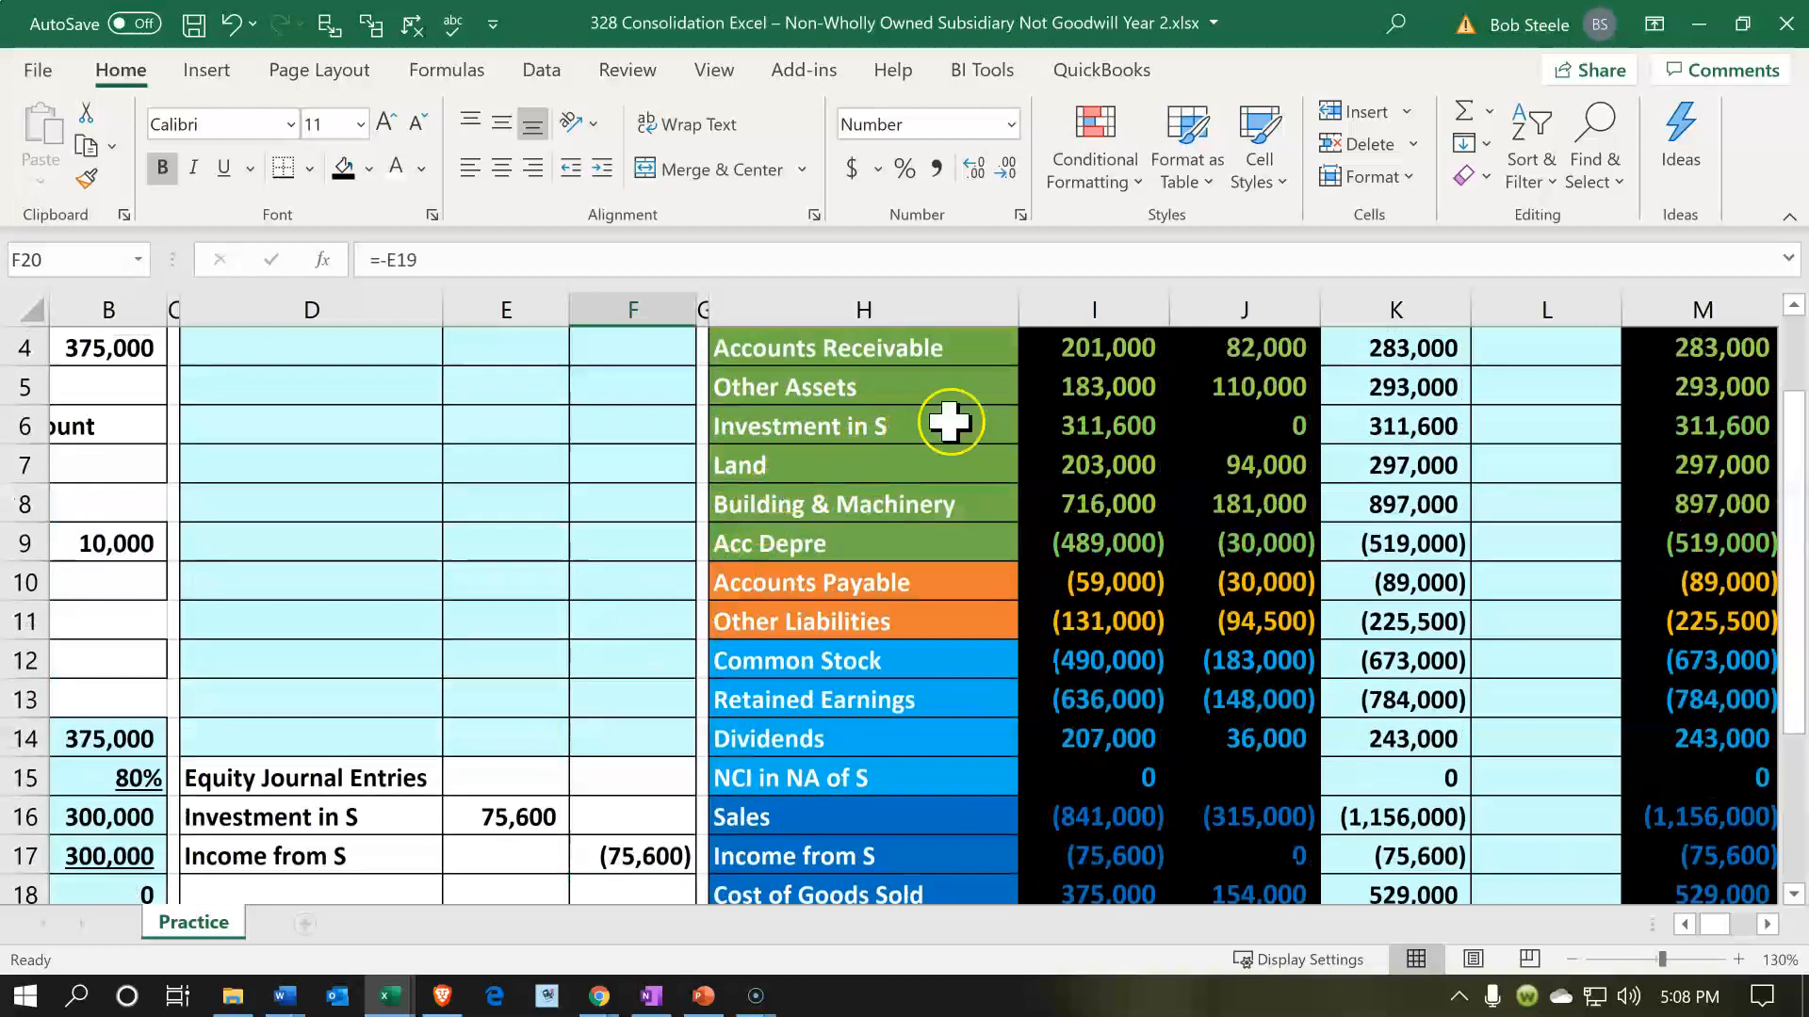
{"action": "left_click", "coordinate": [1070, 423]}
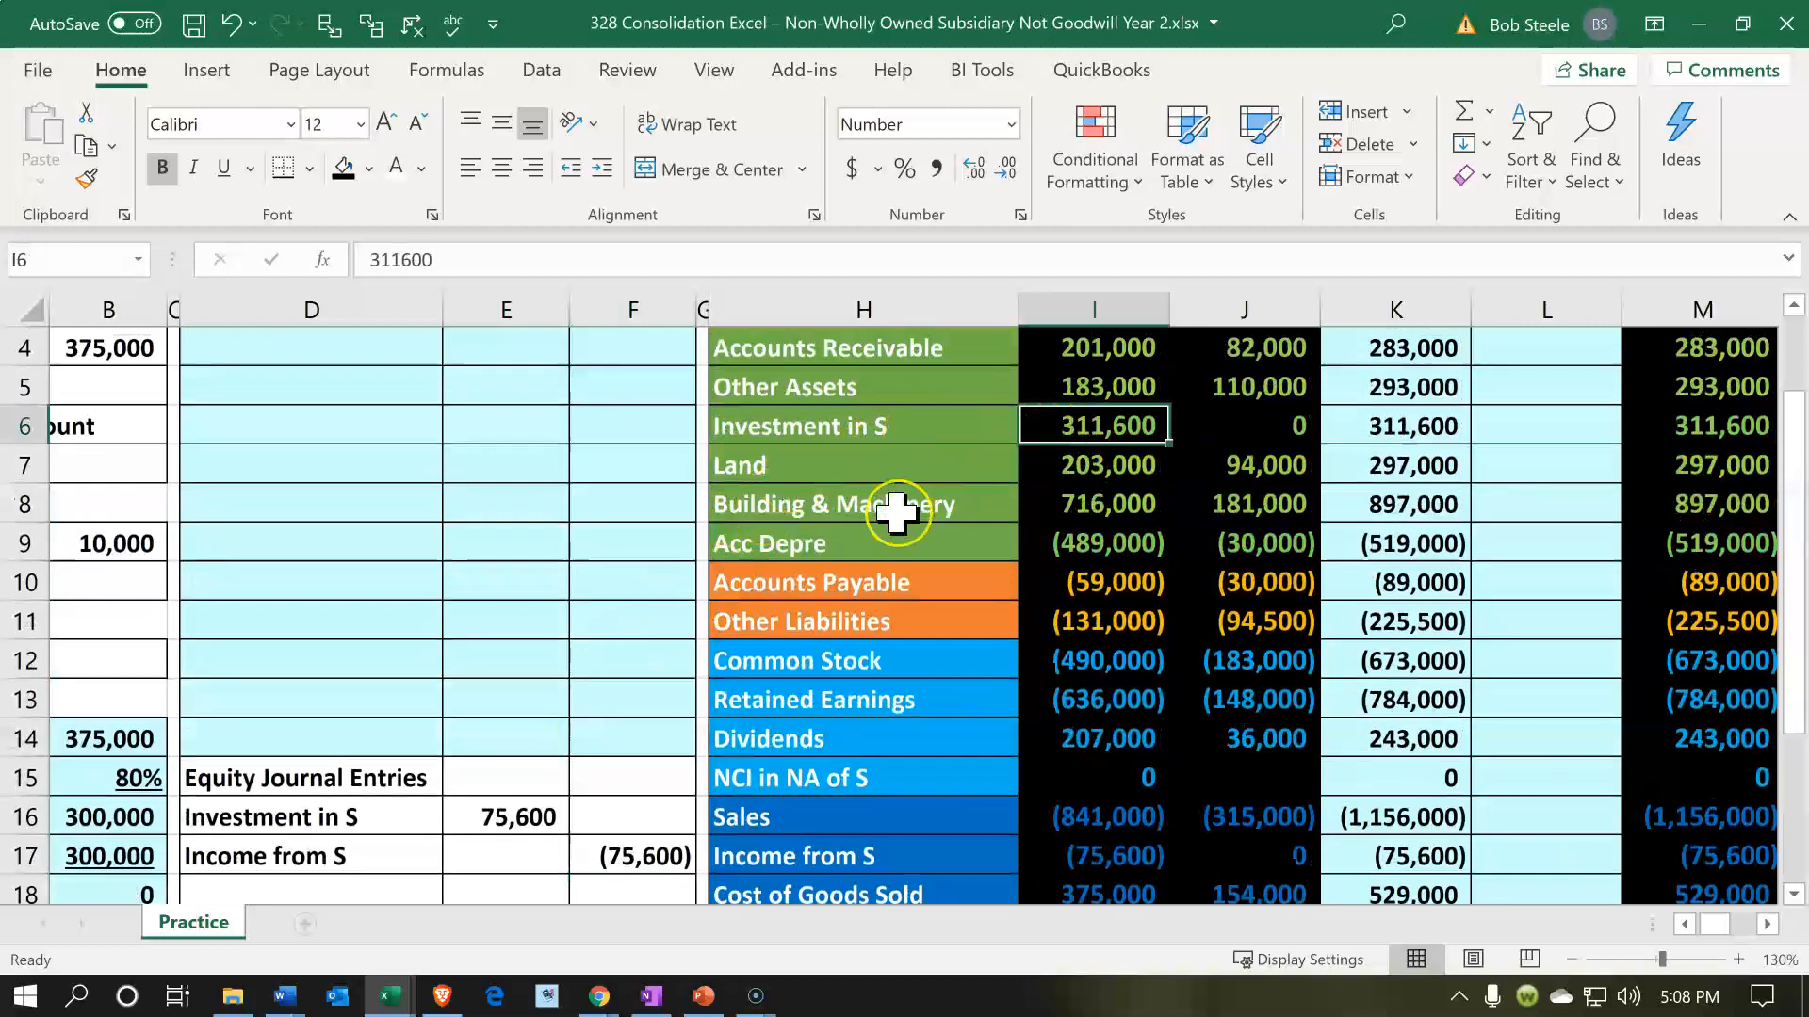
{"action": "scroll", "coordinate": [895, 512], "scroll_direction": "up", "scroll_amount": 1}
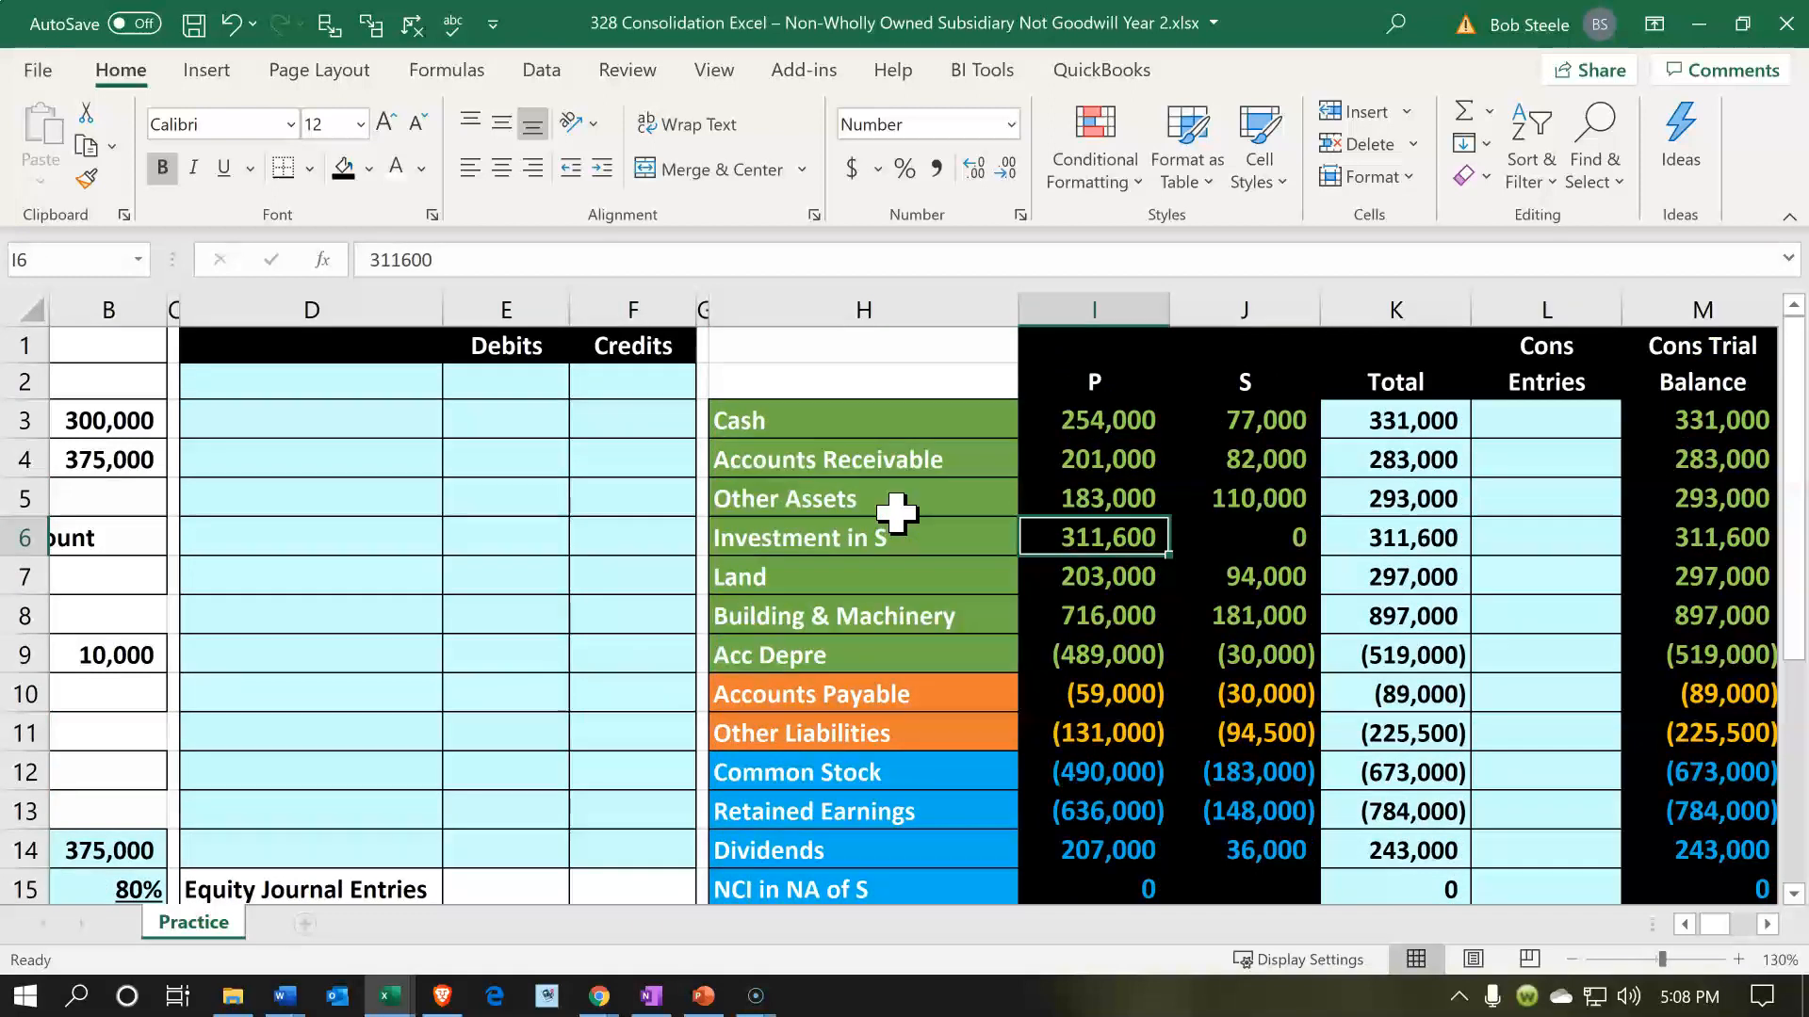
- Label the first consolidating entry line in D2 by referencing the Investment in S account name in H6
{"action": "left_click", "coordinate": [248, 387]}
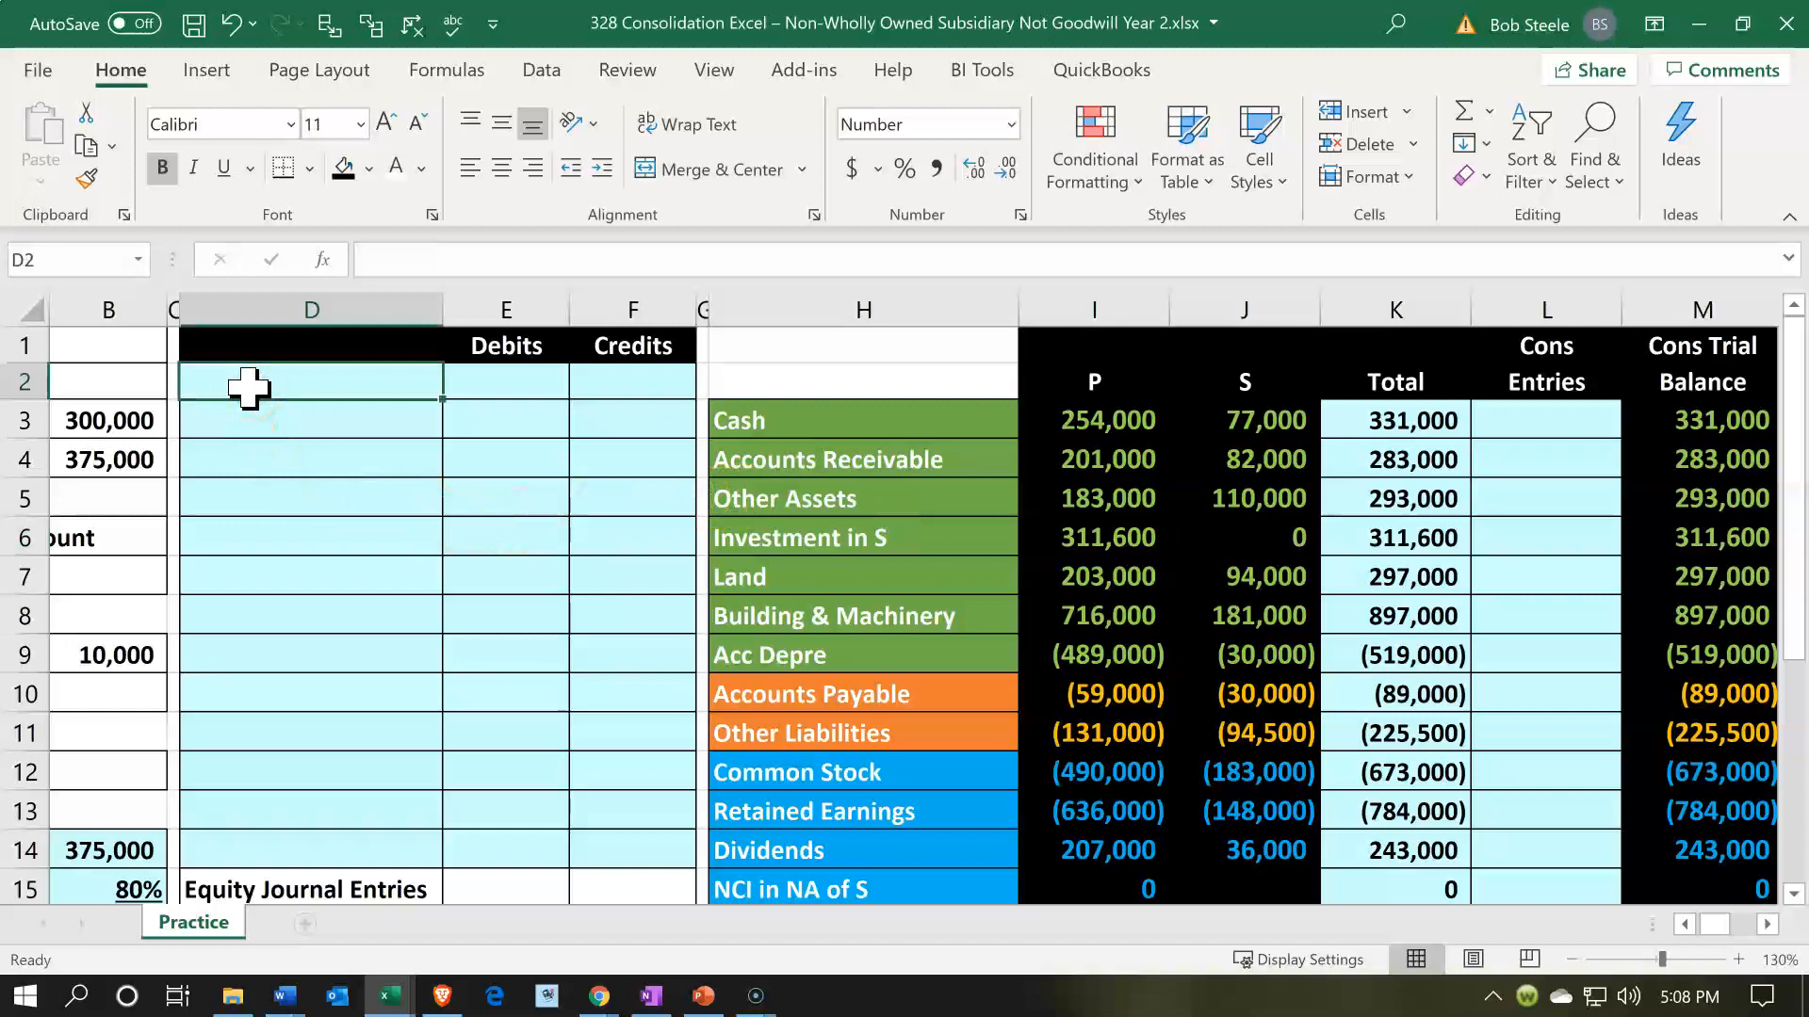
{"action": "type", "text": "="}
{"action": "key", "text": "Down"}
{"action": "key", "text": "Down"}
{"action": "key", "text": "Down"}
{"action": "key", "text": "Down"}
{"action": "key", "text": "Down"}
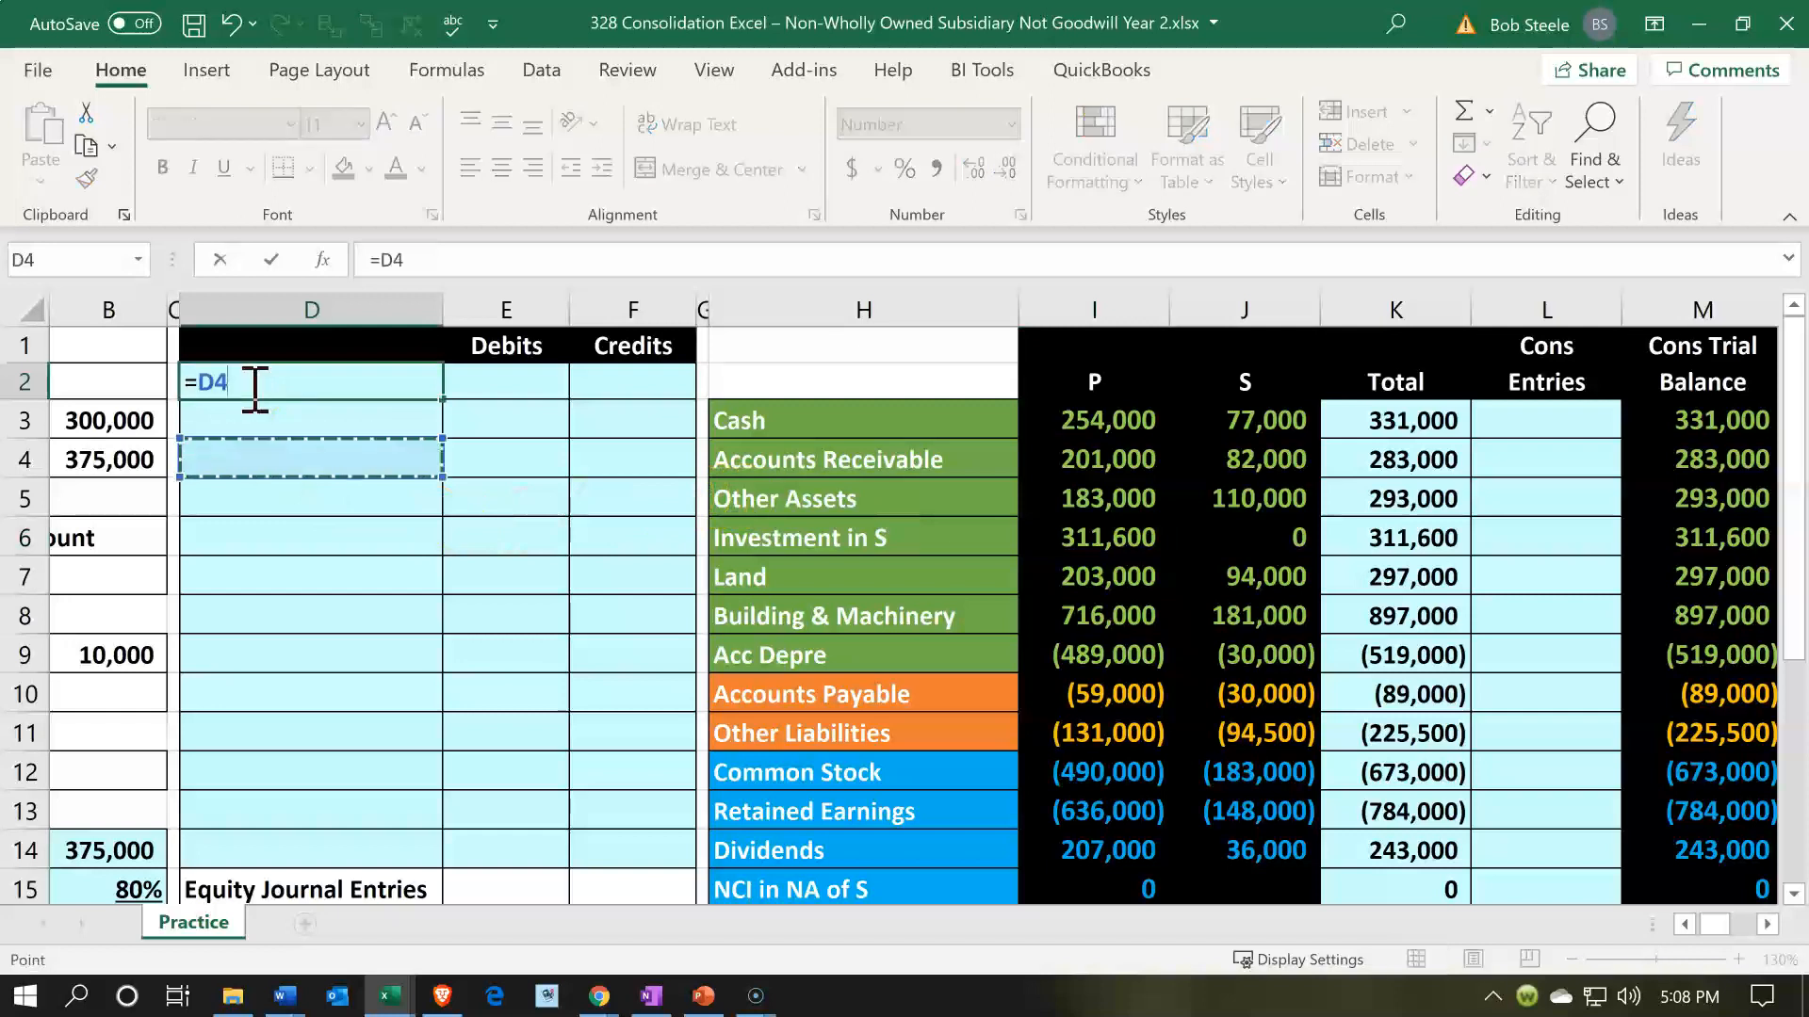
{"action": "key", "text": "Down"}
{"action": "key", "text": "Right"}
{"action": "key", "text": "Right"}
{"action": "key", "text": "Right"}
{"action": "key", "text": "Right"}
{"action": "key", "text": "Up"}
{"action": "key", "text": "Up"}
{"action": "key", "text": "Return"}
- Credit Investment in S in F2 with the negative of P's balance in I6
{"action": "key", "text": "Right"}
{"action": "key", "text": "Up"}
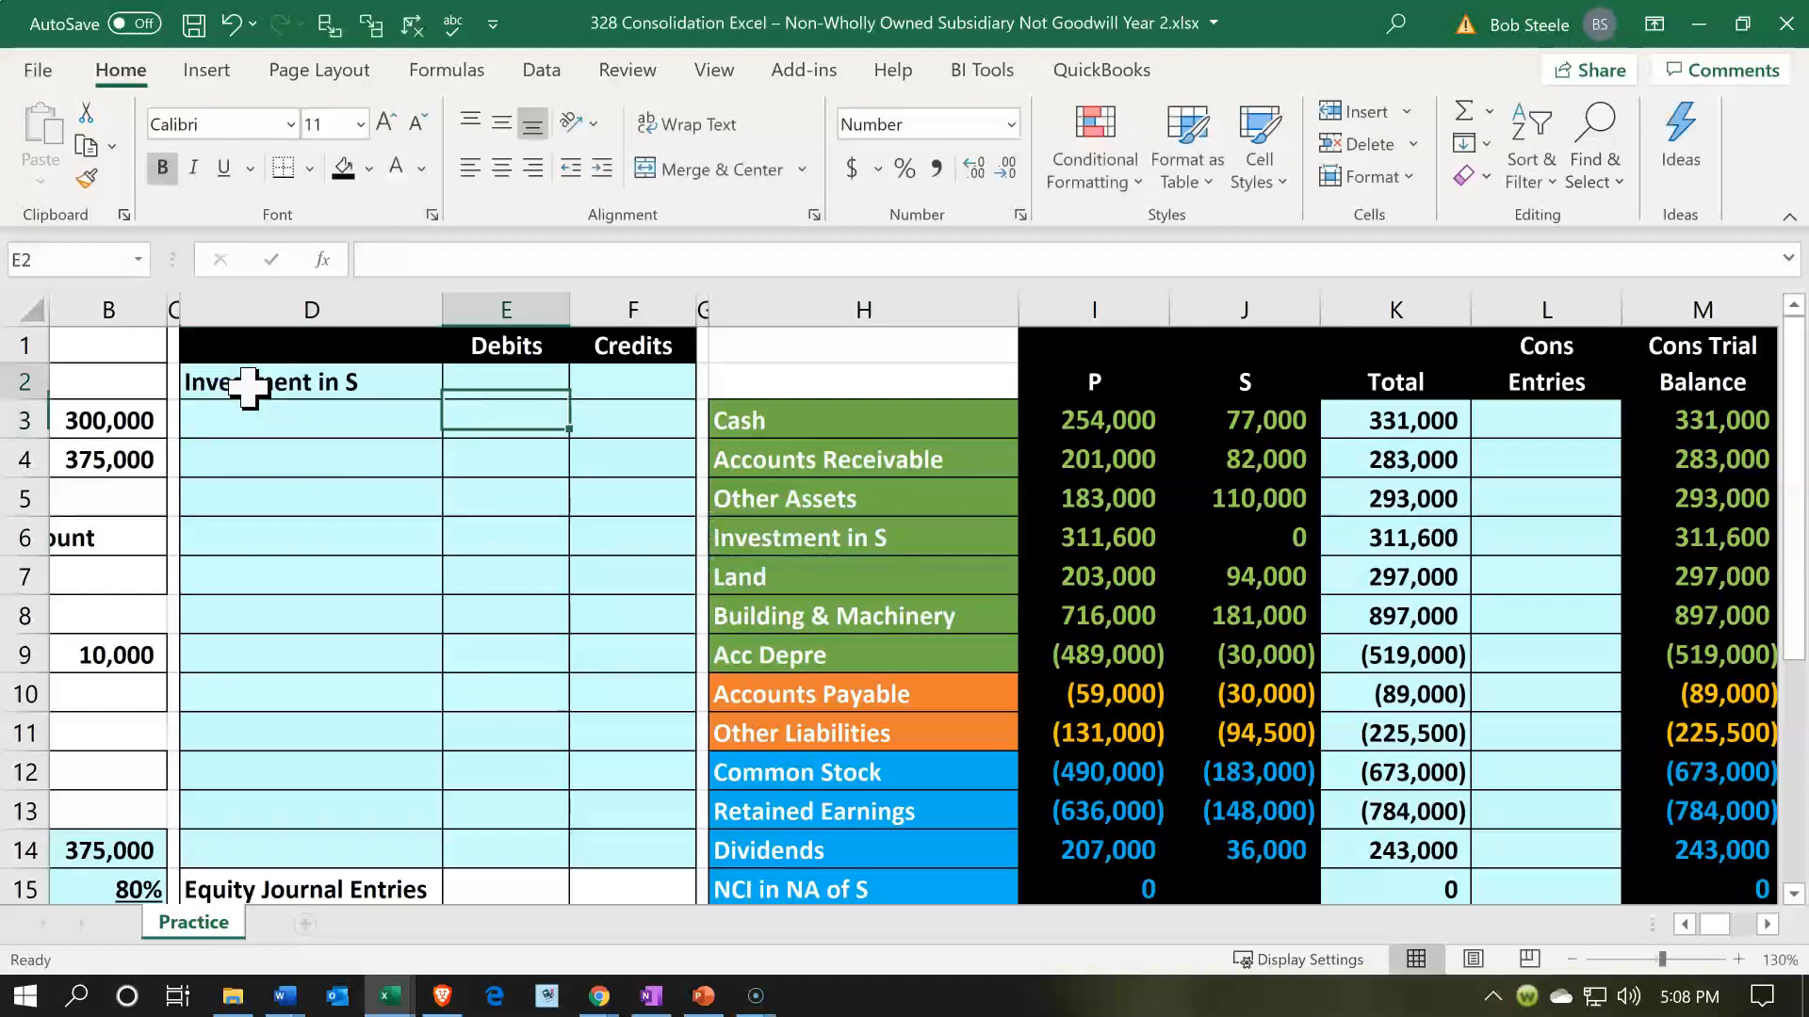
{"action": "key", "text": "Right"}
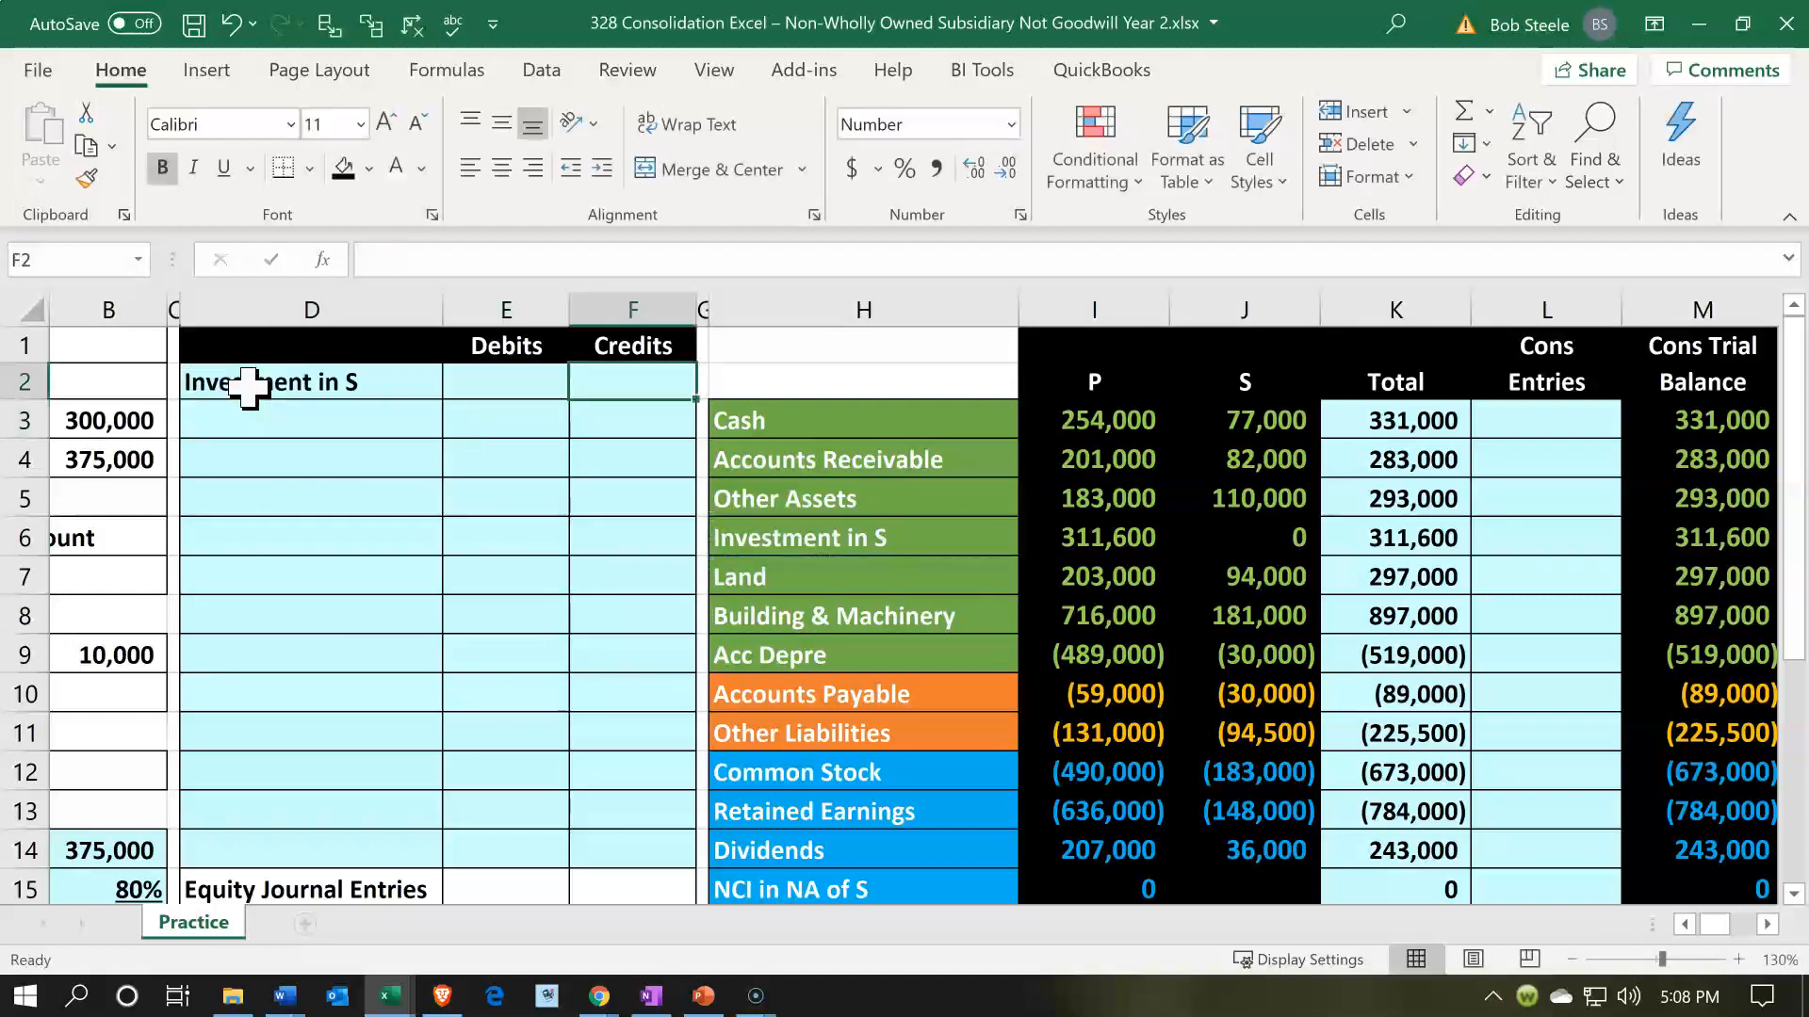
{"action": "type", "text": "-"}
{"action": "key", "text": "Down"}
{"action": "key", "text": "Down"}
{"action": "key", "text": "Down"}
{"action": "key", "text": "Down"}
{"action": "key", "text": "Down"}
{"action": "key", "text": "Right"}
{"action": "key", "text": "Right"}
{"action": "key", "text": "Right"}
{"action": "key", "text": "Right"}
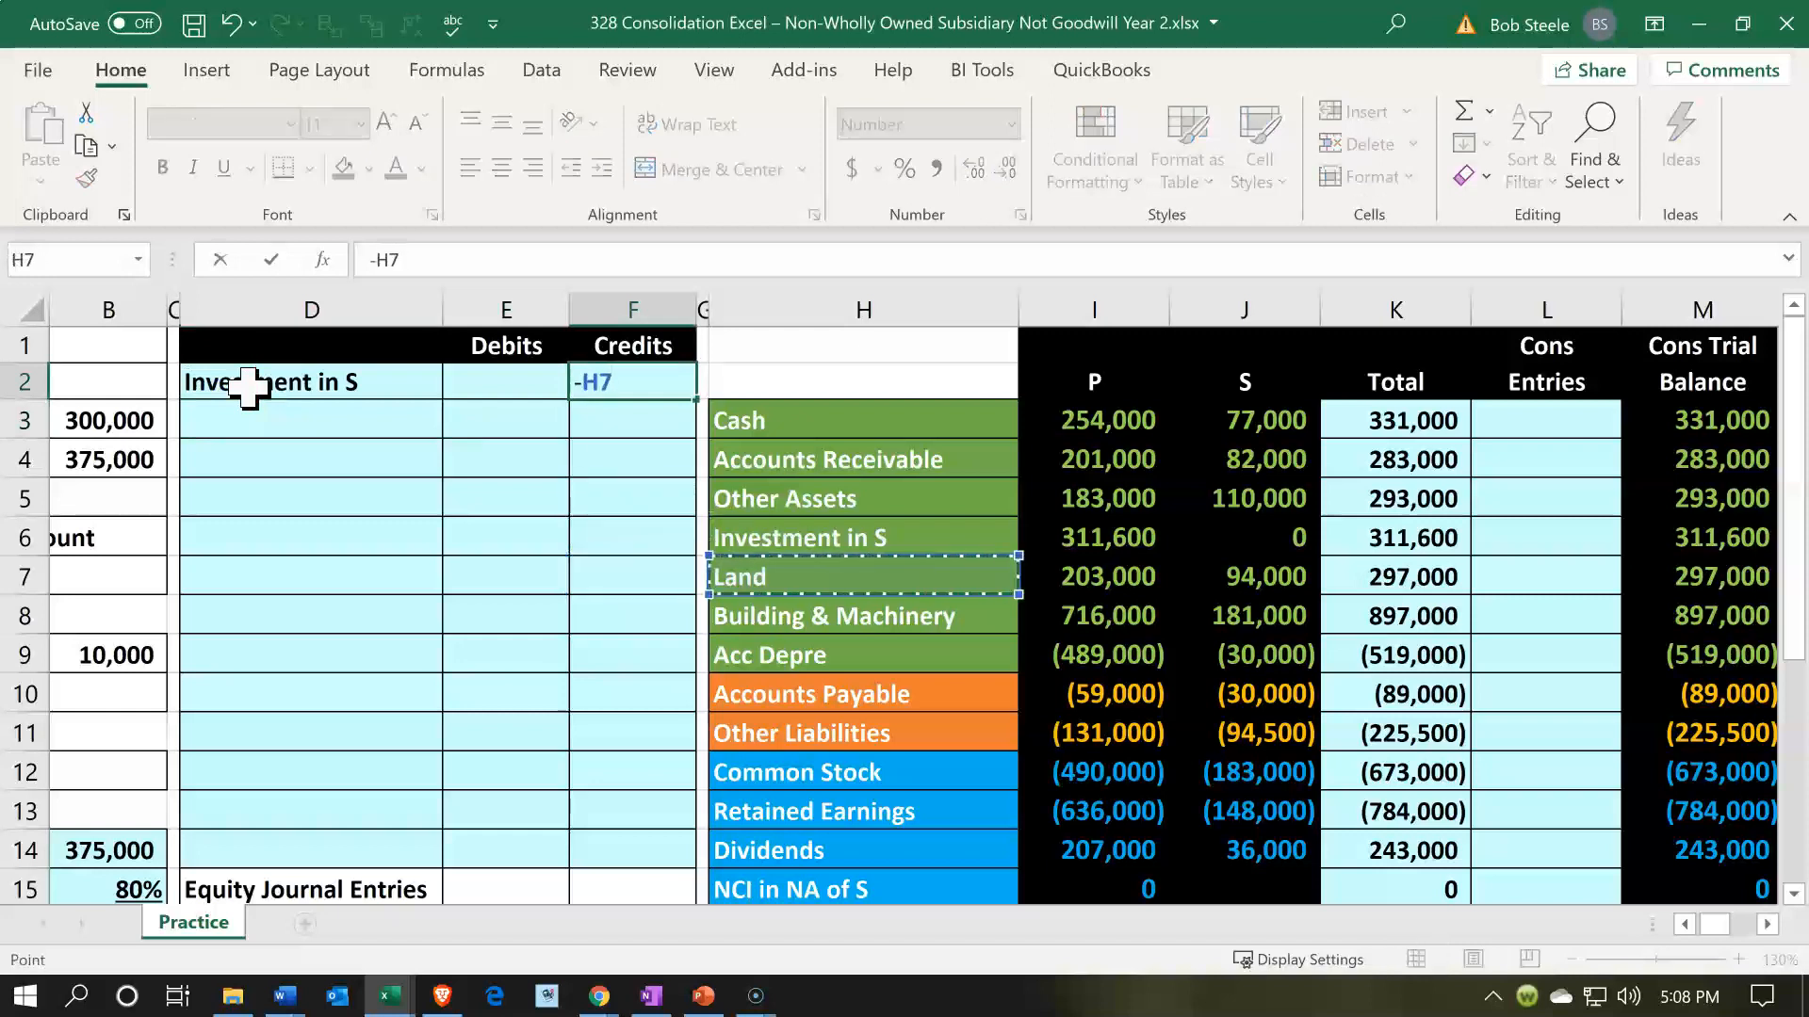
{"action": "key", "text": "Up"}
{"action": "key", "text": "Left"}
{"action": "key", "text": "Return"}
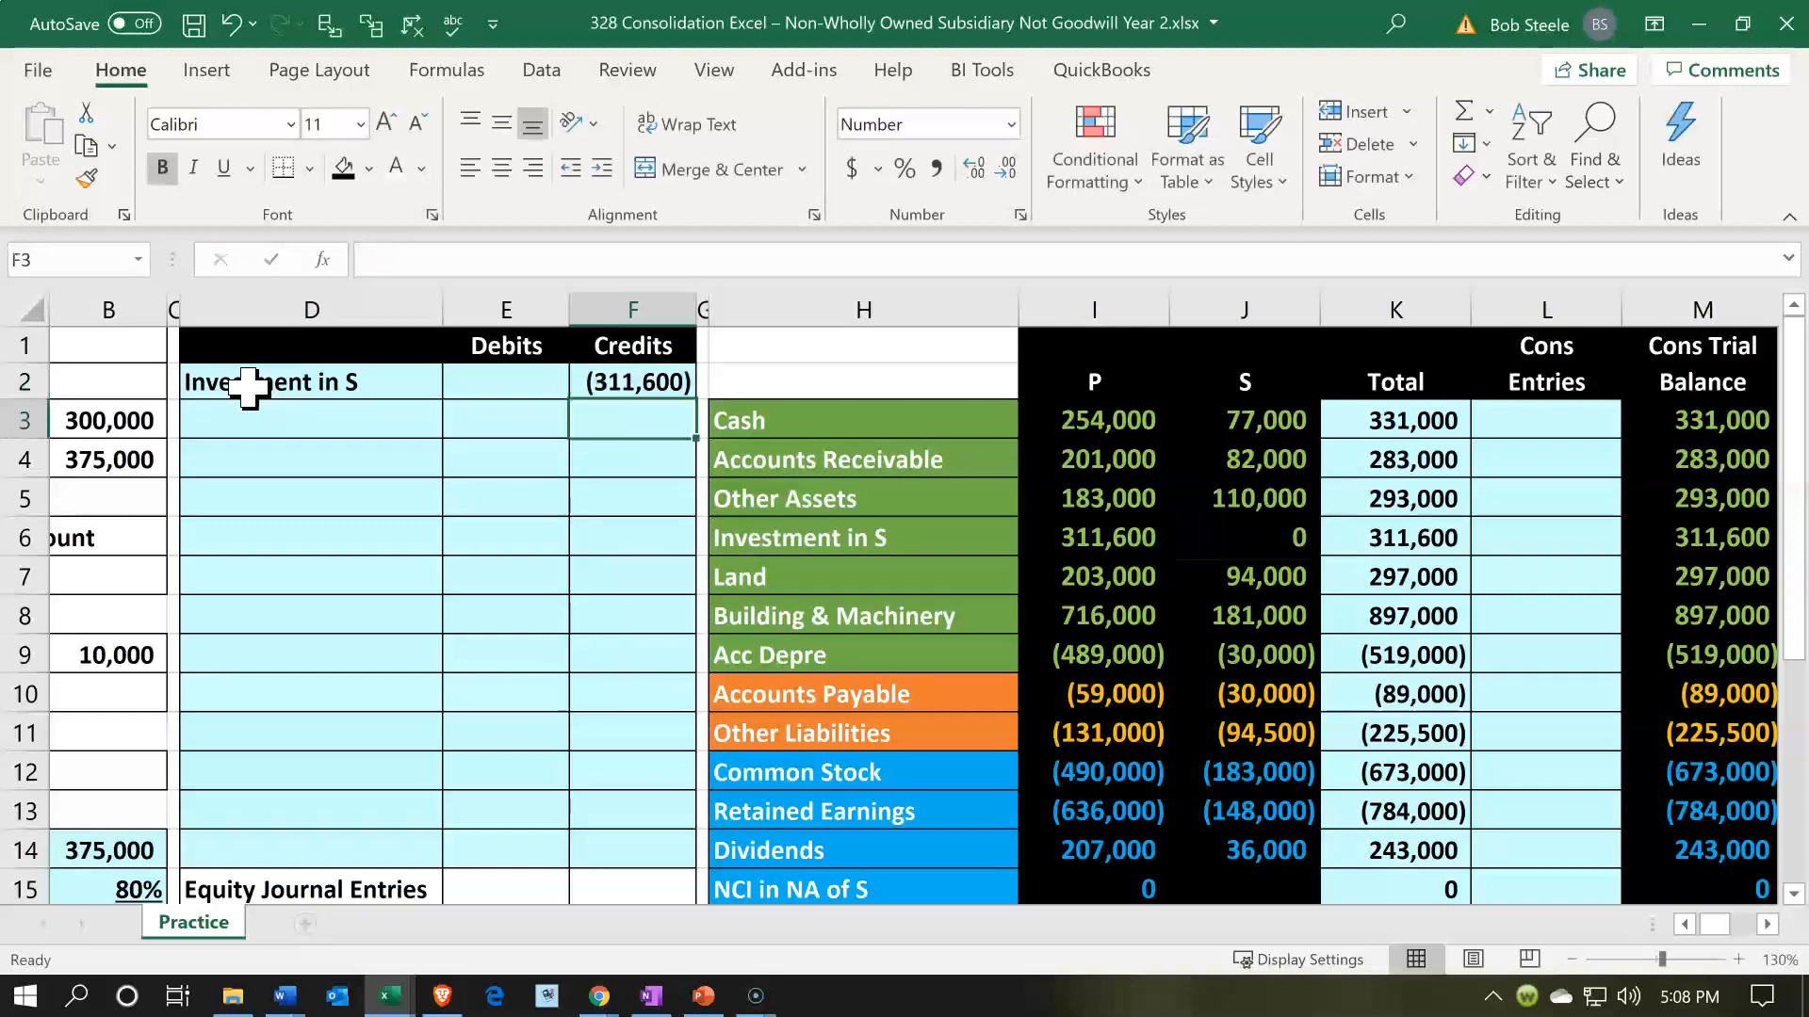
- Check S's Common Stock balance in J12 and label the entry line in D3 by referencing the account name in H12
{"action": "key", "text": "Left"}
{"action": "key", "text": "Left"}
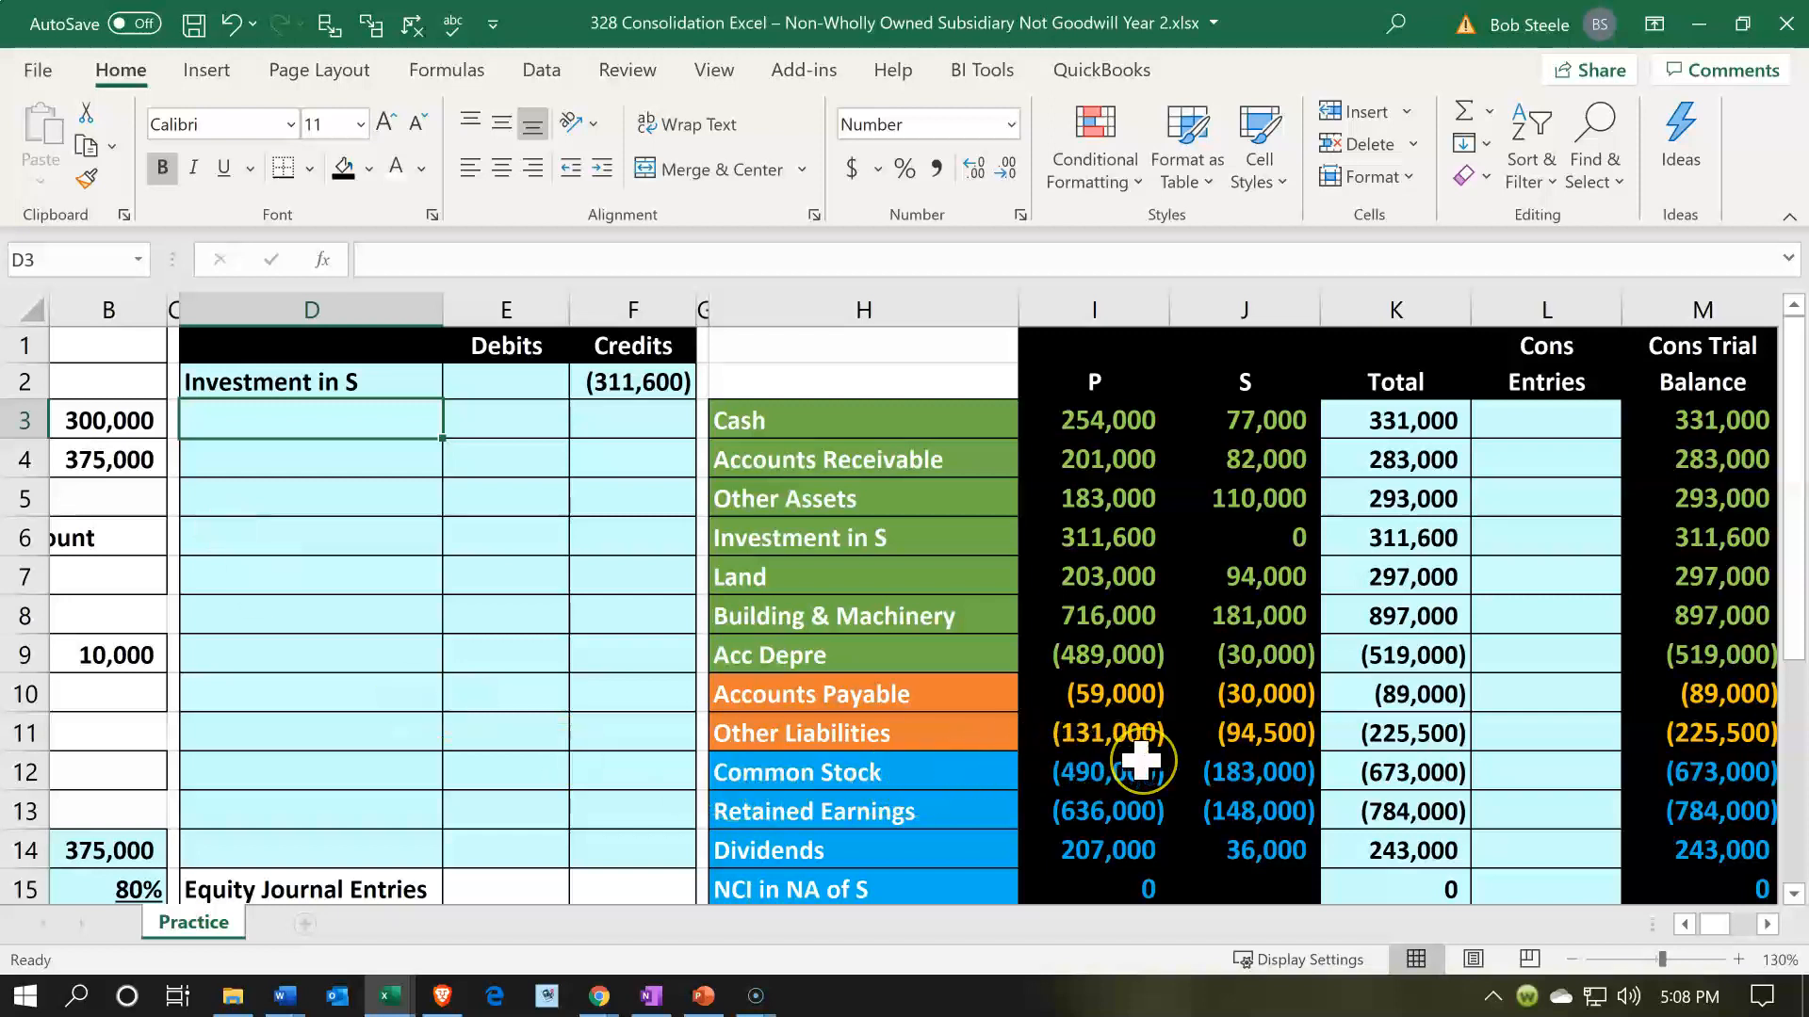
{"action": "left_click", "coordinate": [1220, 768]}
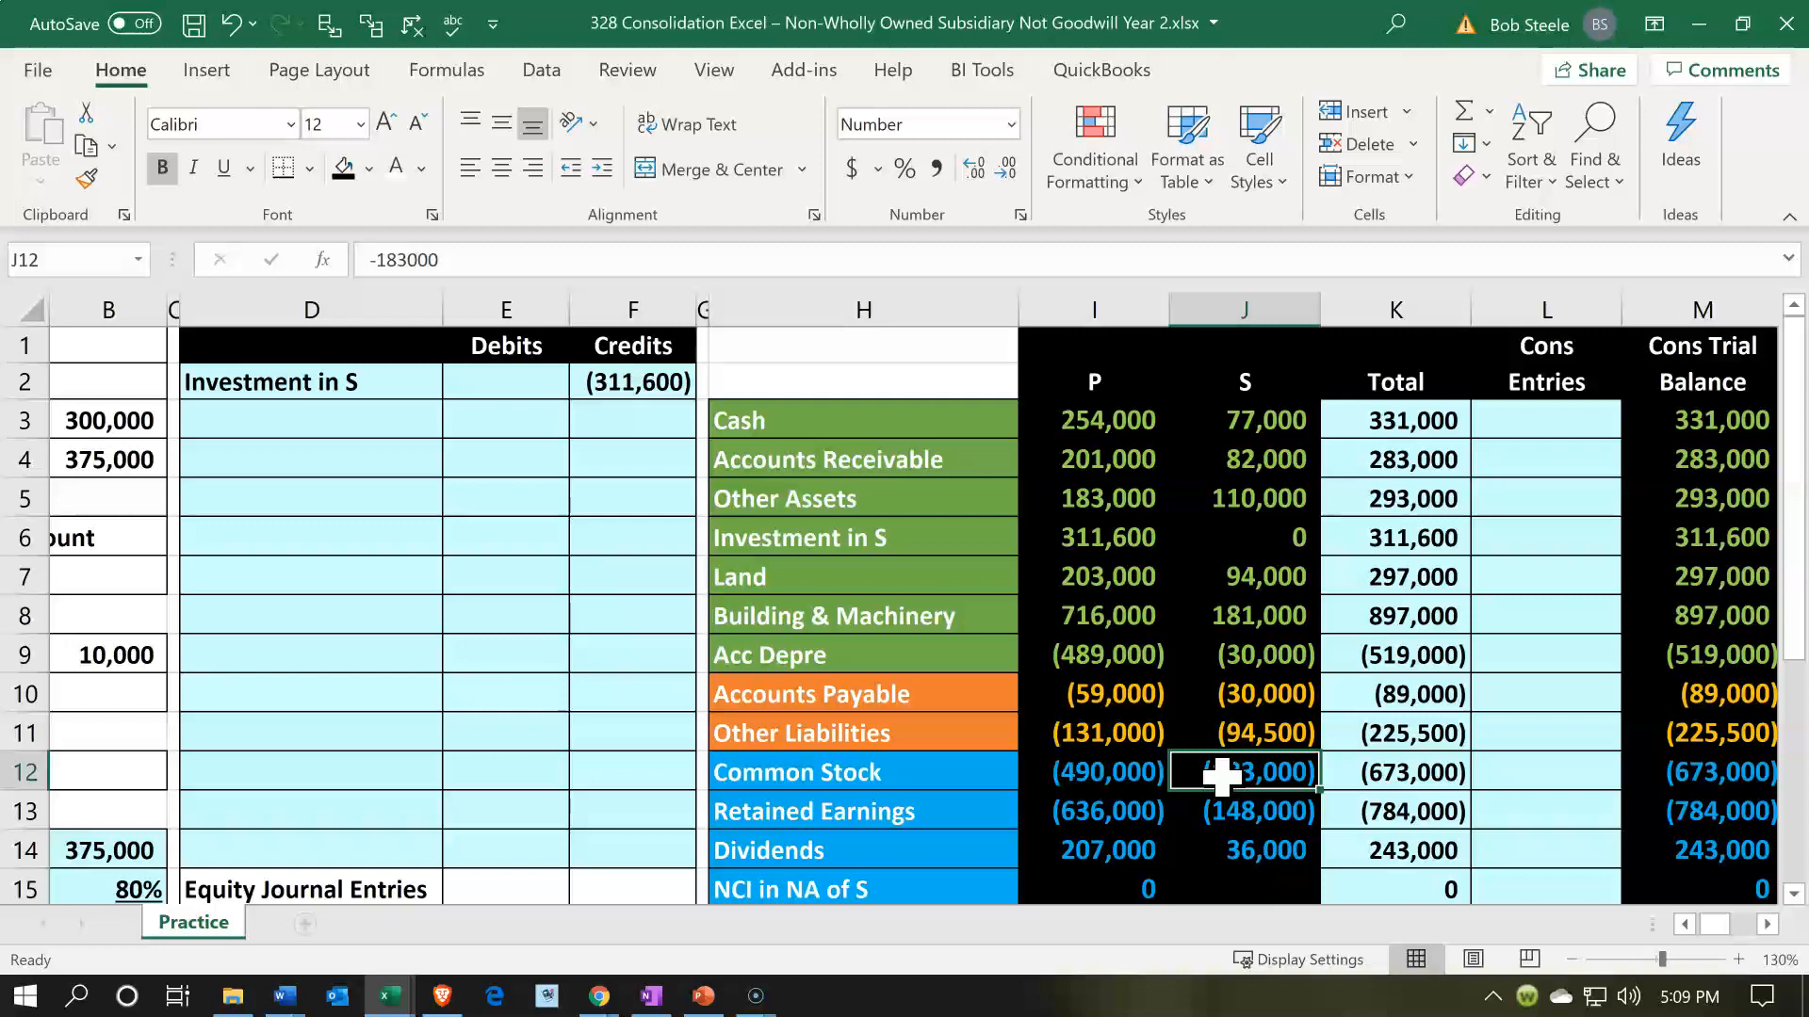
{"action": "left_click", "coordinate": [385, 428]}
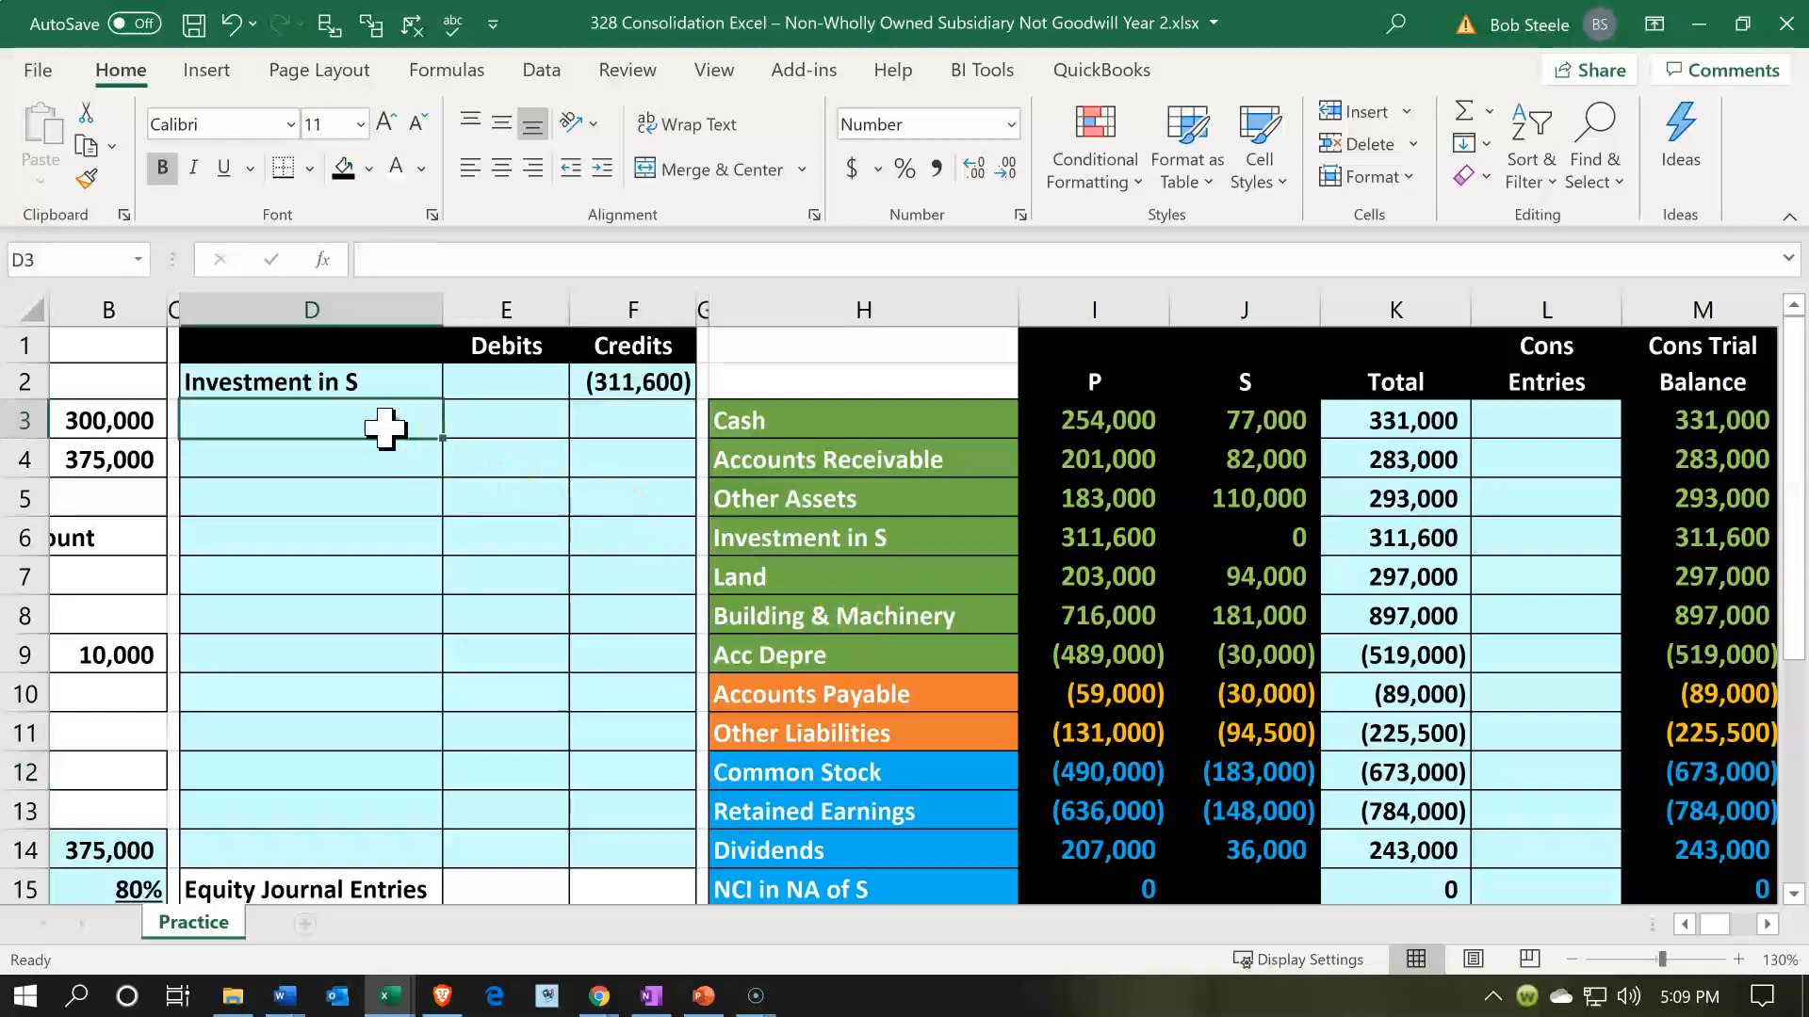
{"action": "type", "text": "="}
{"action": "key", "text": "Down"}
{"action": "key", "text": "Down"}
{"action": "key", "text": "Down"}
{"action": "key", "text": "Down"}
{"action": "key", "text": "Down"}
{"action": "key", "text": "Down"}
{"action": "key", "text": "Down"}
{"action": "key", "text": "Down"}
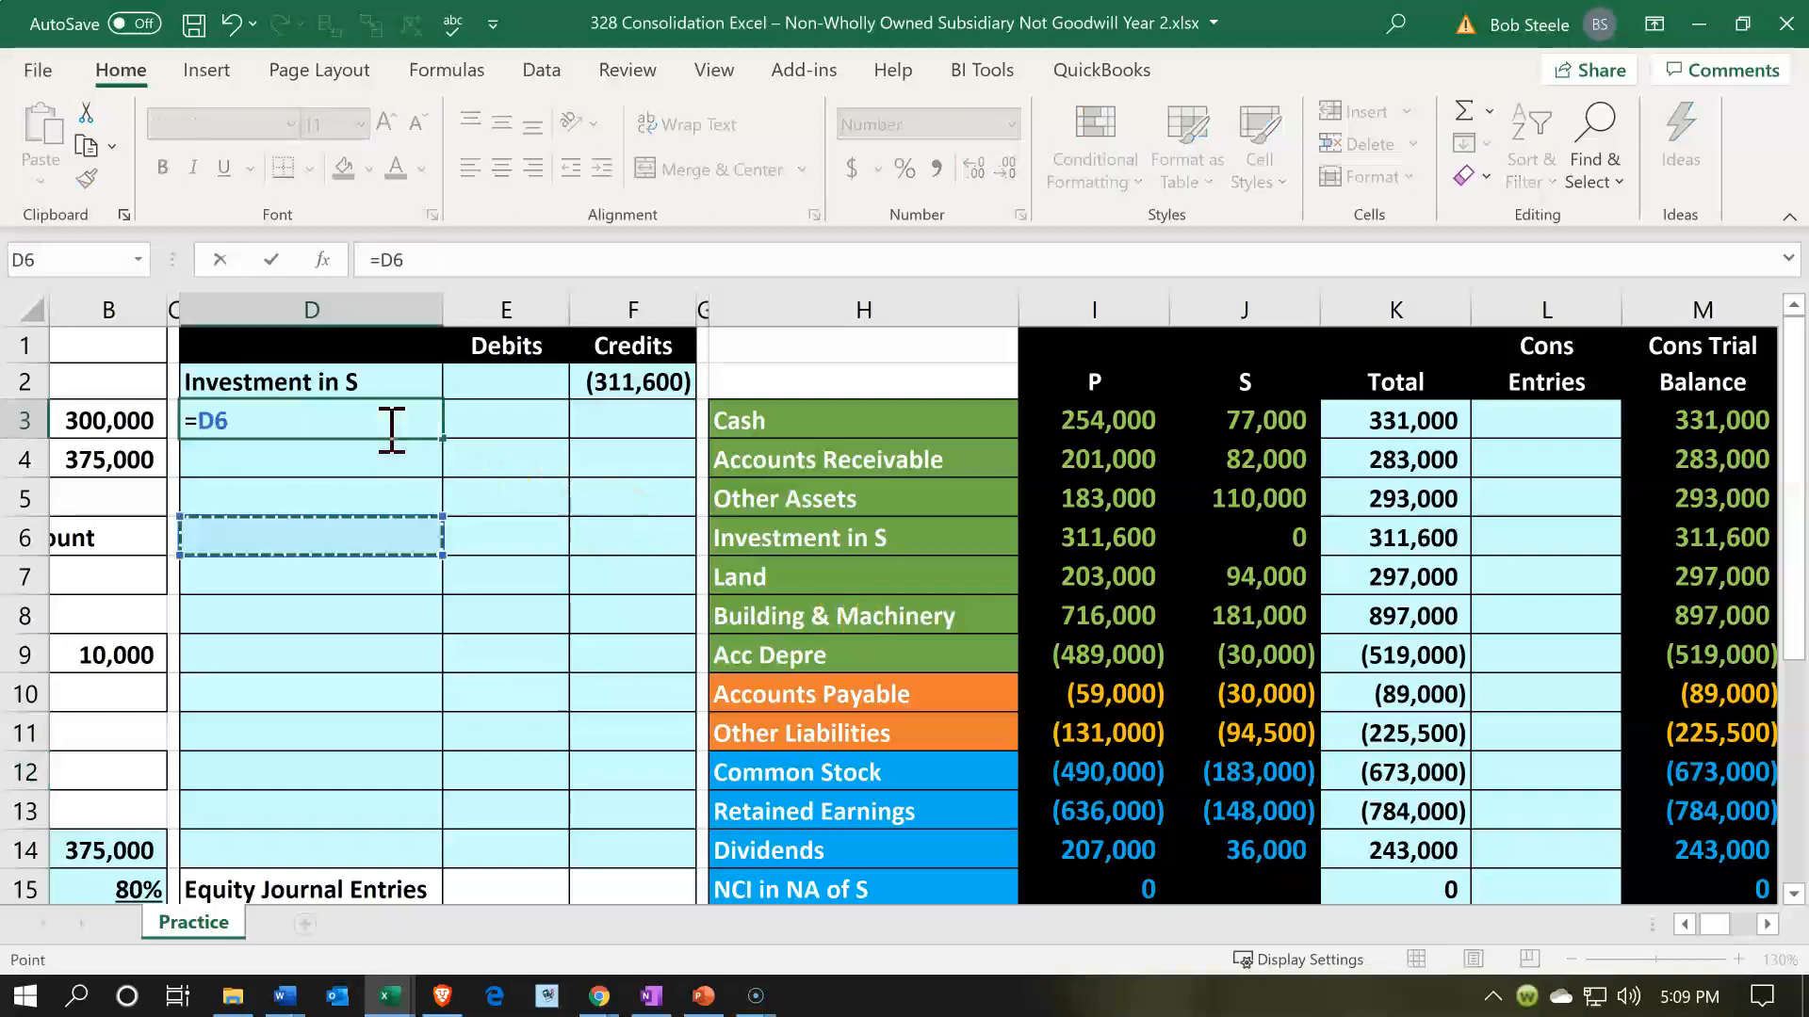
{"action": "key", "text": "Right"}
{"action": "key", "text": "Right"}
{"action": "key", "text": "Right"}
{"action": "key", "text": "Down"}
{"action": "key", "text": "Right"}
{"action": "key", "text": "Return"}
- Debit Common Stock in E3 with the negative of S's balance in J12
{"action": "key", "text": "Right"}
{"action": "key", "text": "Up"}
{"action": "type", "text": "-"}
{"action": "key", "text": "Down"}
{"action": "key", "text": "Down"}
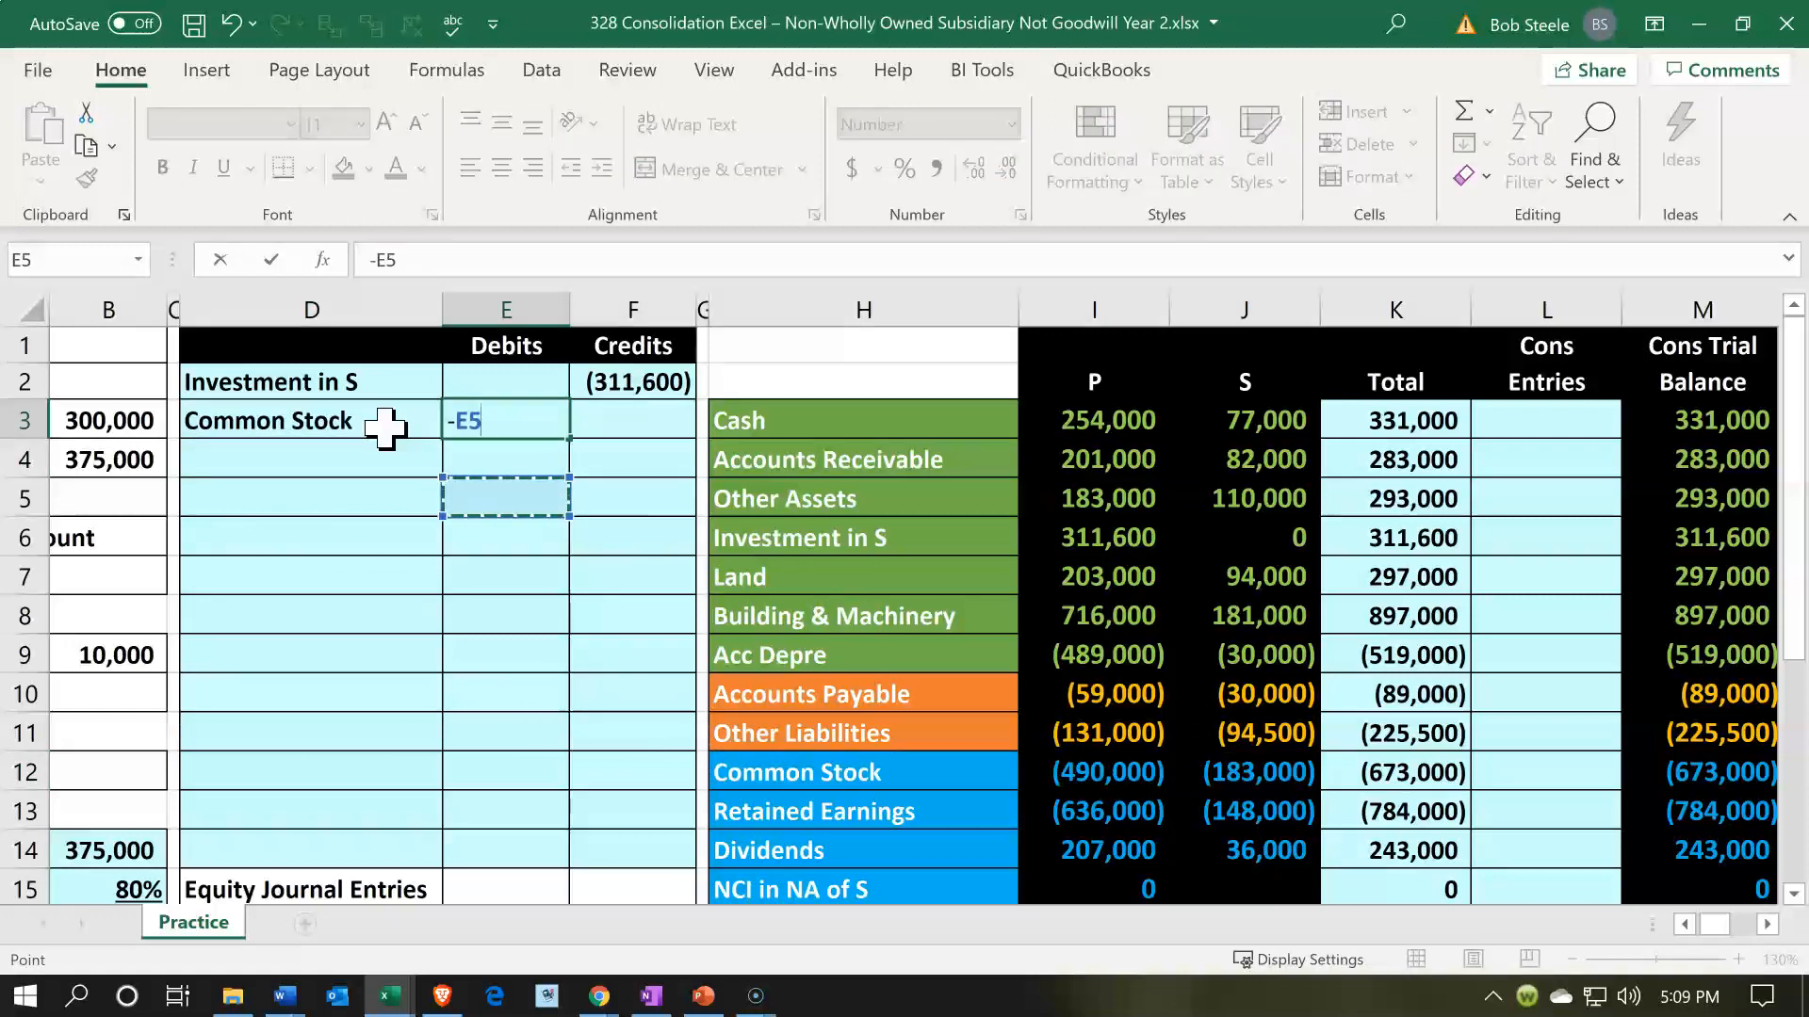
{"action": "key", "text": "Down"}
{"action": "key", "text": "Down"}
{"action": "key", "text": "Down"}
{"action": "key", "text": "Down"}
{"action": "key", "text": "Down"}
{"action": "key", "text": "Down"}
{"action": "key", "text": "Right"}
{"action": "key", "text": "Right"}
{"action": "key", "text": "Right"}
{"action": "key", "text": "Right"}
{"action": "key", "text": "Right"}
{"action": "key", "text": "Right"}
{"action": "key", "text": "Down"}
{"action": "key", "text": "Left"}
{"action": "key", "text": "Return"}
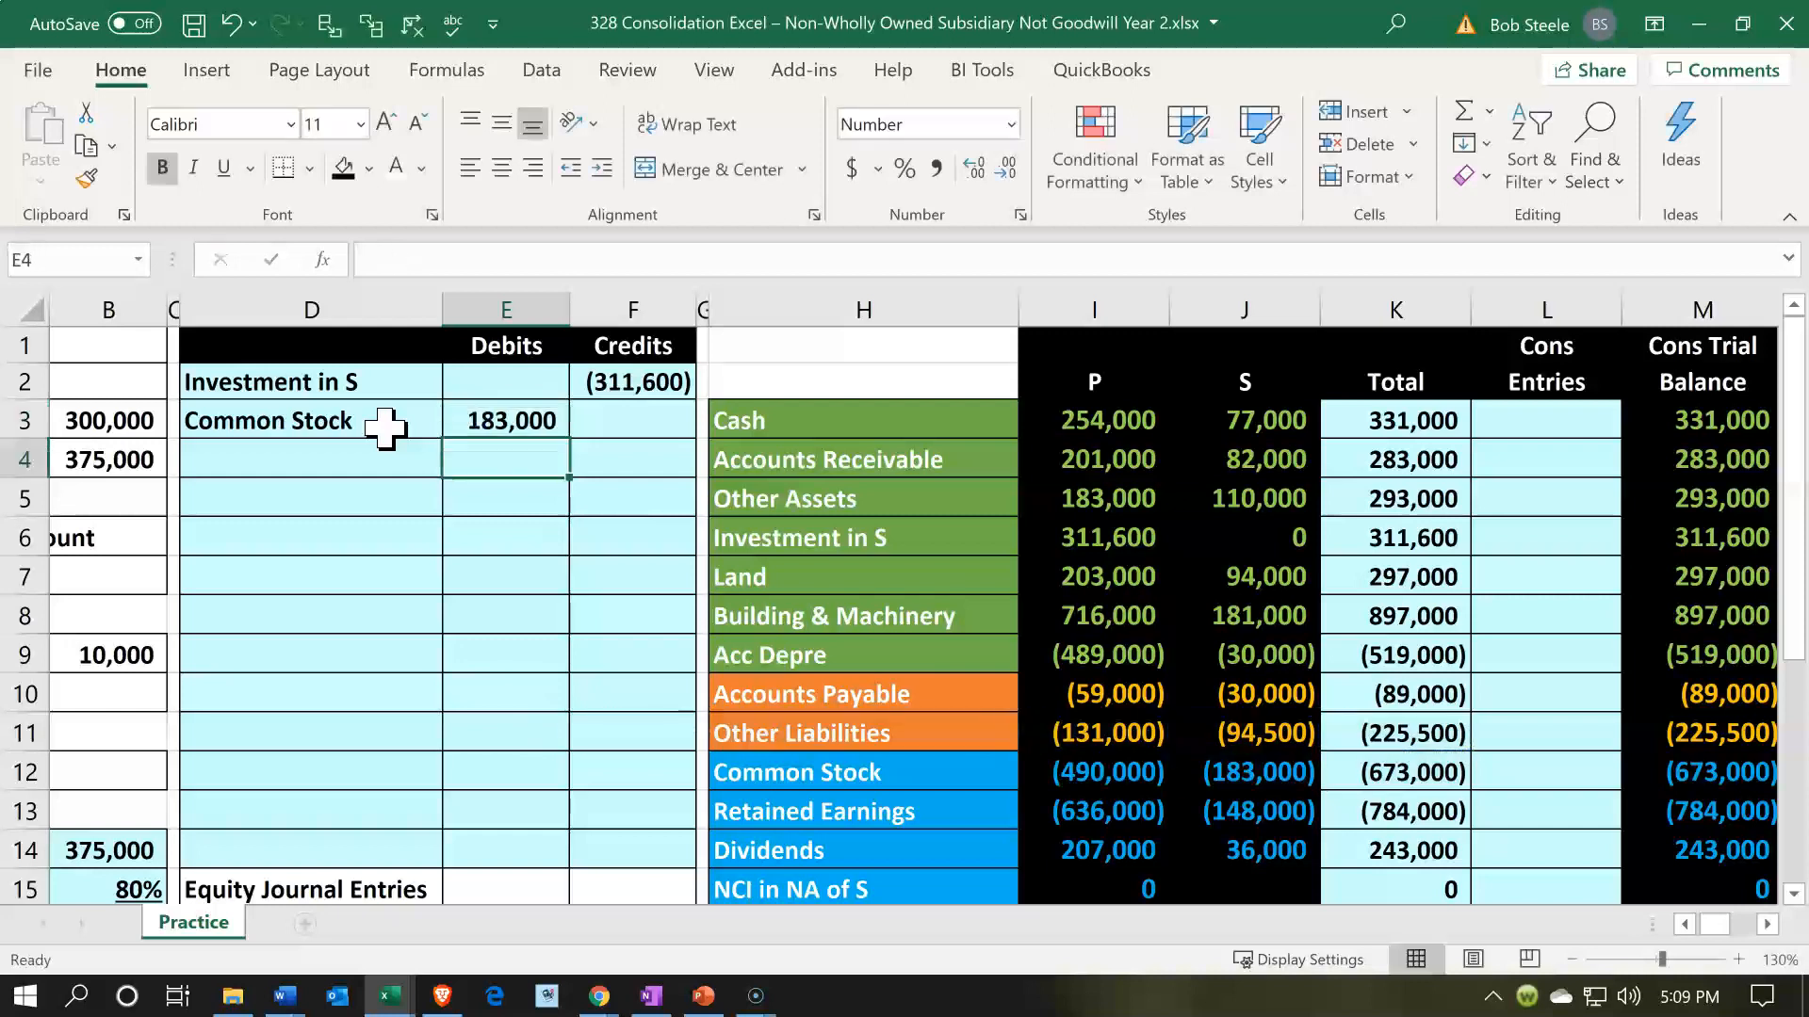
- Label the entry line in D4 by referencing the Retained Earnings account name in H13
{"action": "key", "text": "Left"}
{"action": "type", "text": "="}
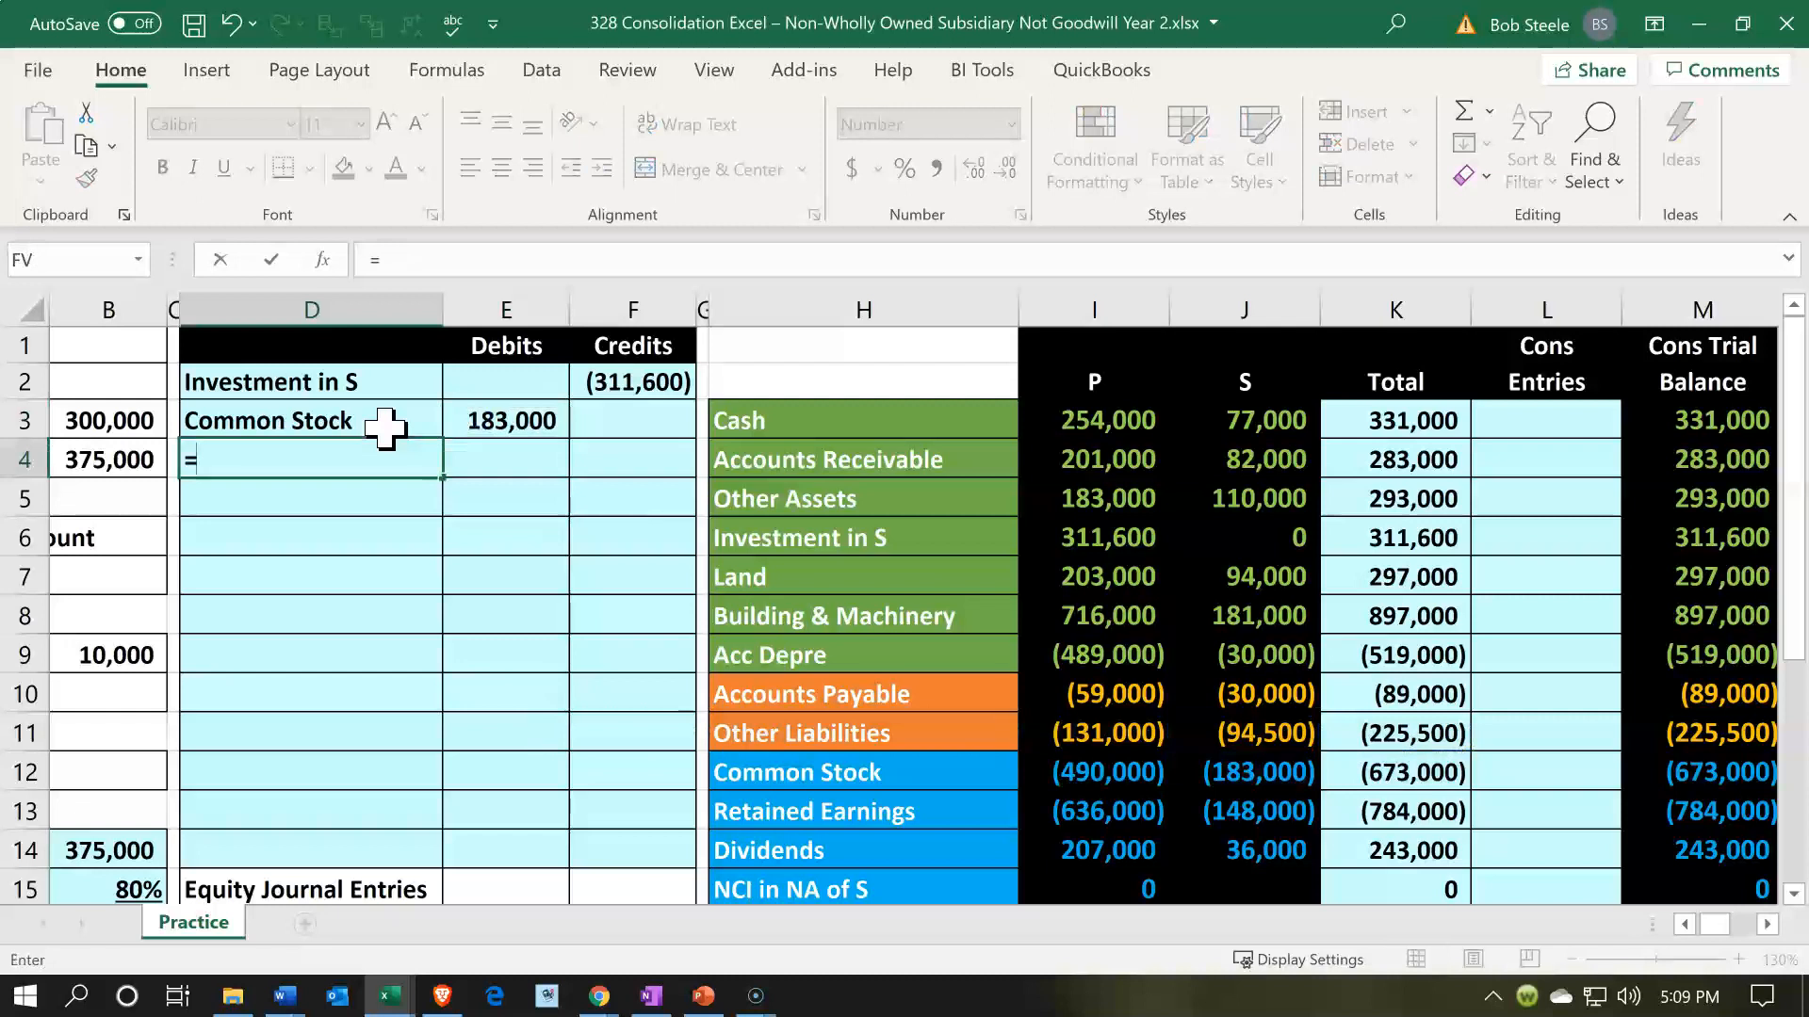
{"action": "key", "text": "Down"}
{"action": "key", "text": "Down"}
{"action": "key", "text": "Down"}
{"action": "key", "text": "Down"}
{"action": "key", "text": "Down"}
{"action": "key", "text": "Down"}
{"action": "key", "text": "Down"}
{"action": "key", "text": "Down"}
{"action": "key", "text": "Right"}
{"action": "key", "text": "Right"}
{"action": "key", "text": "Right"}
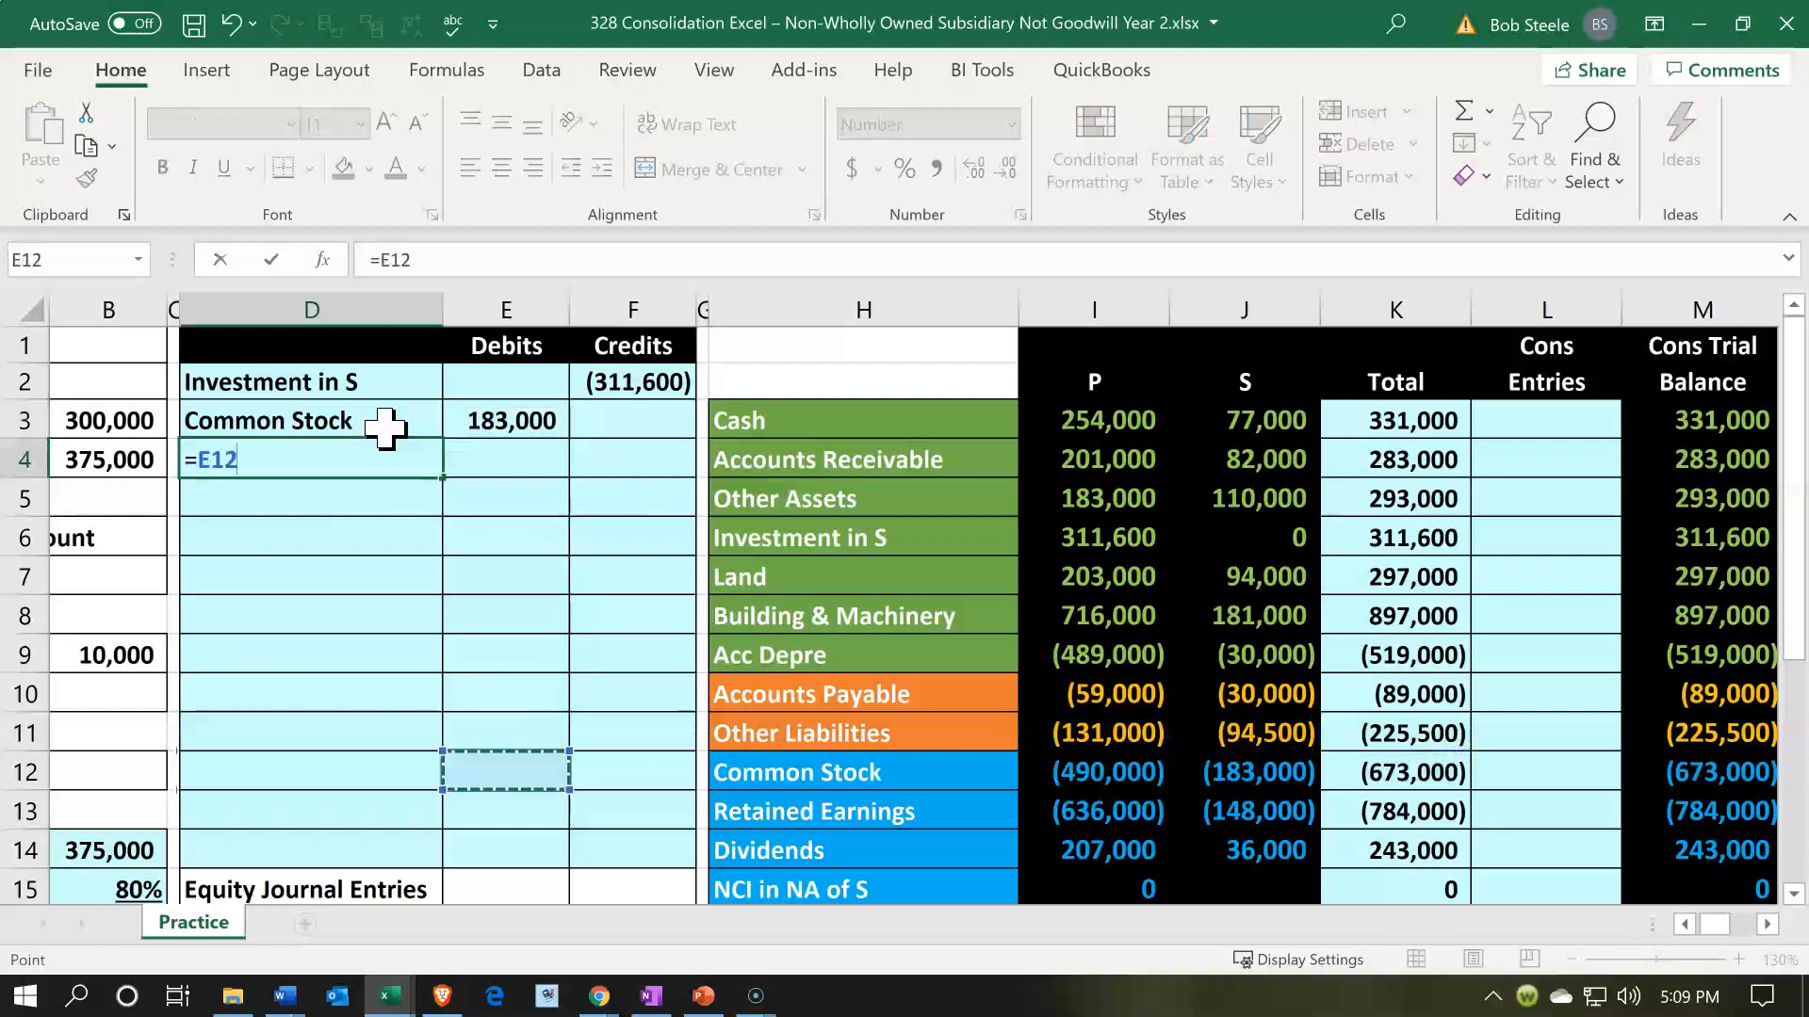
{"action": "key", "text": "Right"}
{"action": "key", "text": "Down"}
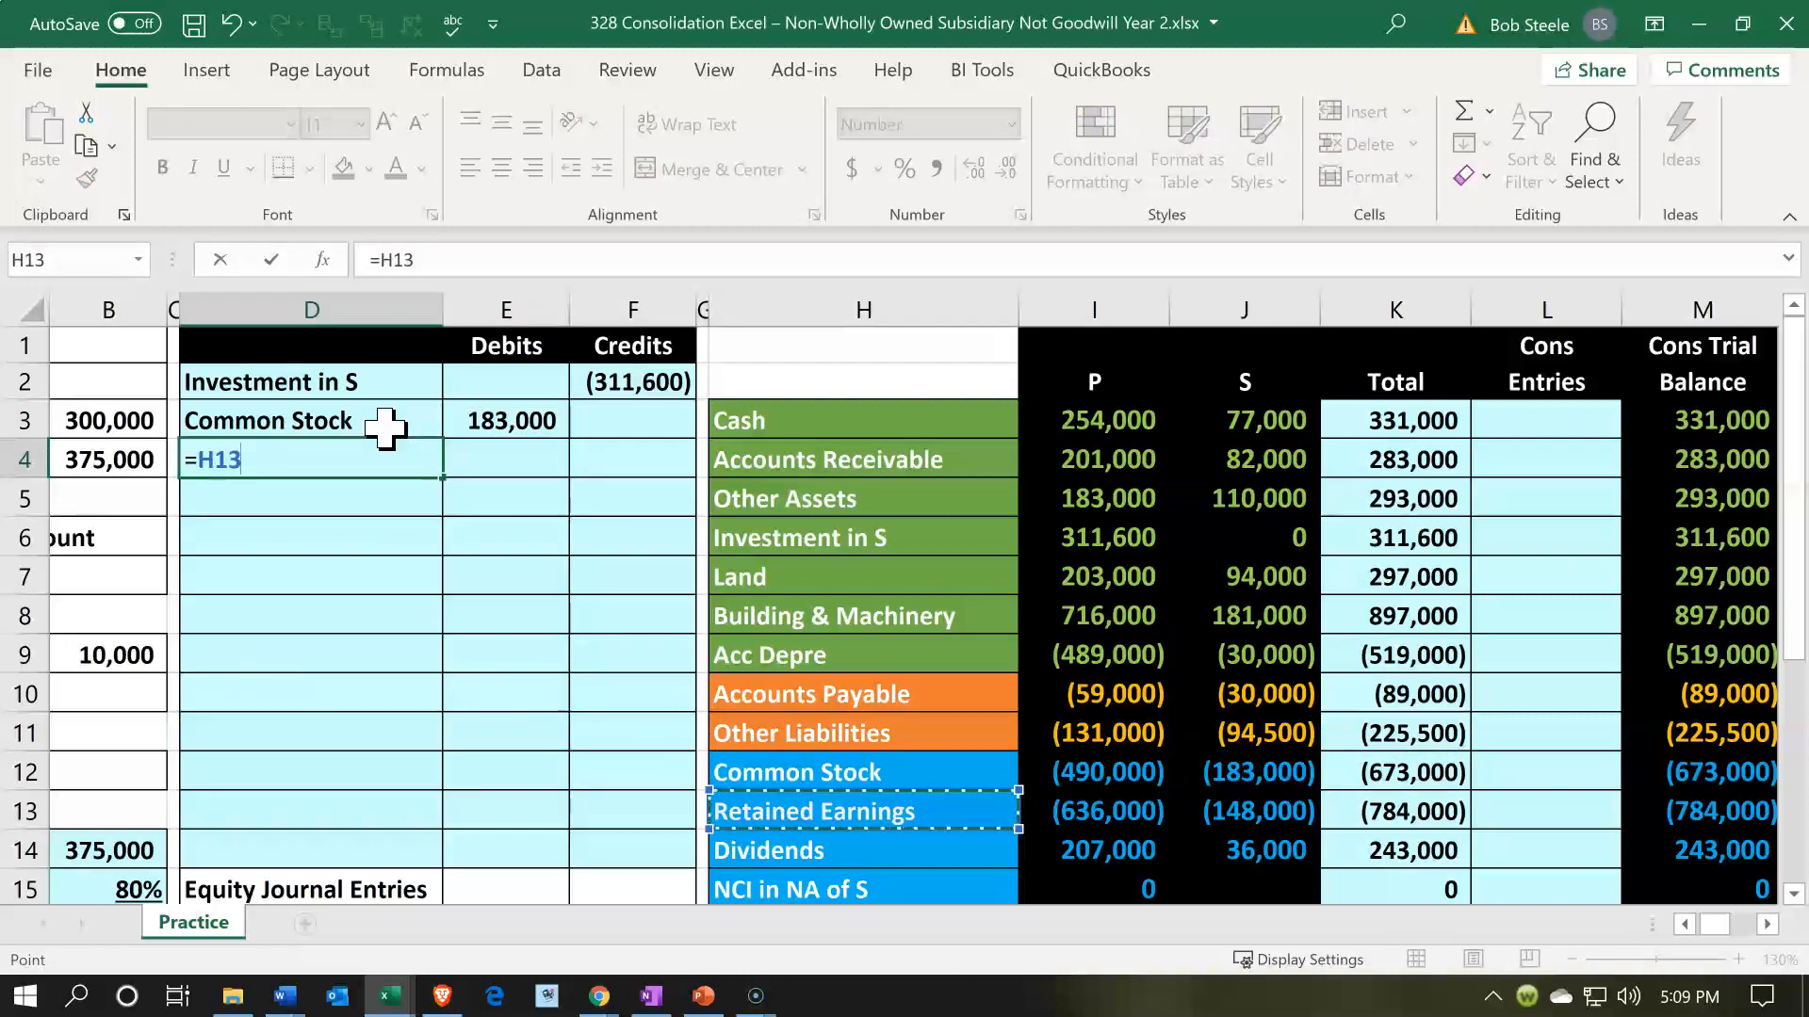
{"action": "key", "text": "Return"}
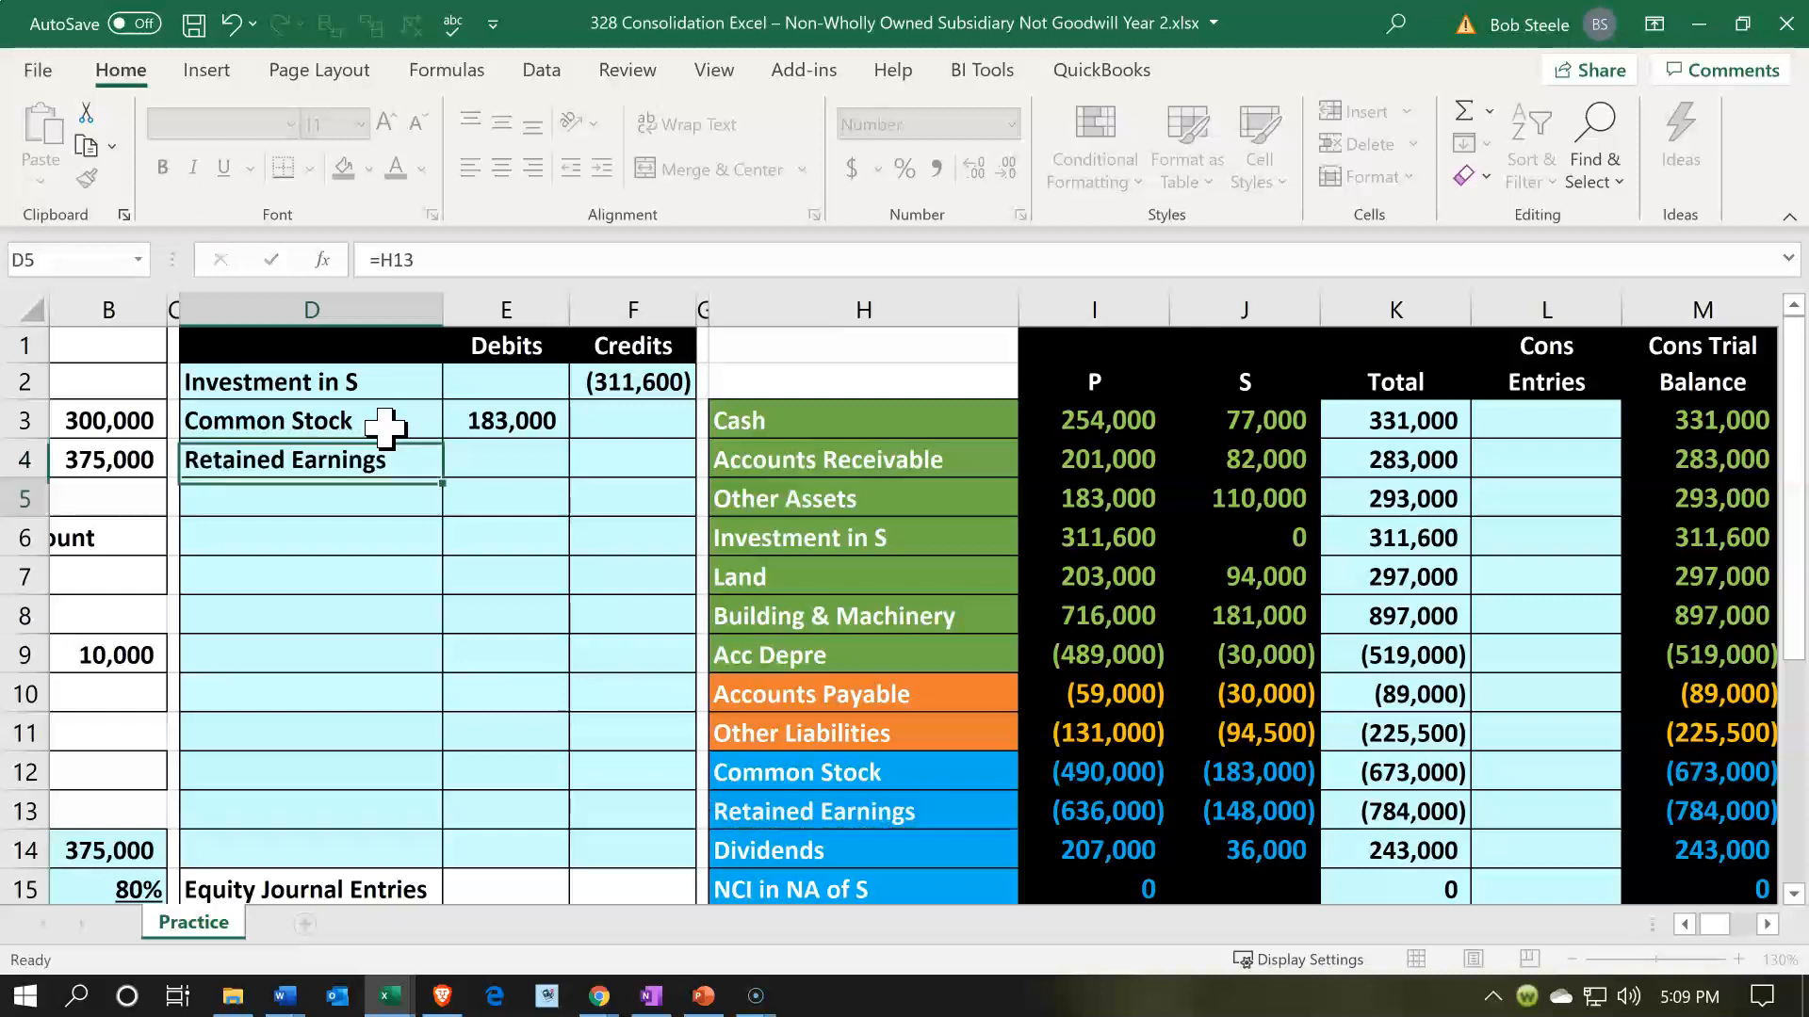
- Debit Retained Earnings in E4 with the negative of S's balance in J13
{"action": "key", "text": "Right"}
{"action": "key", "text": "Up"}
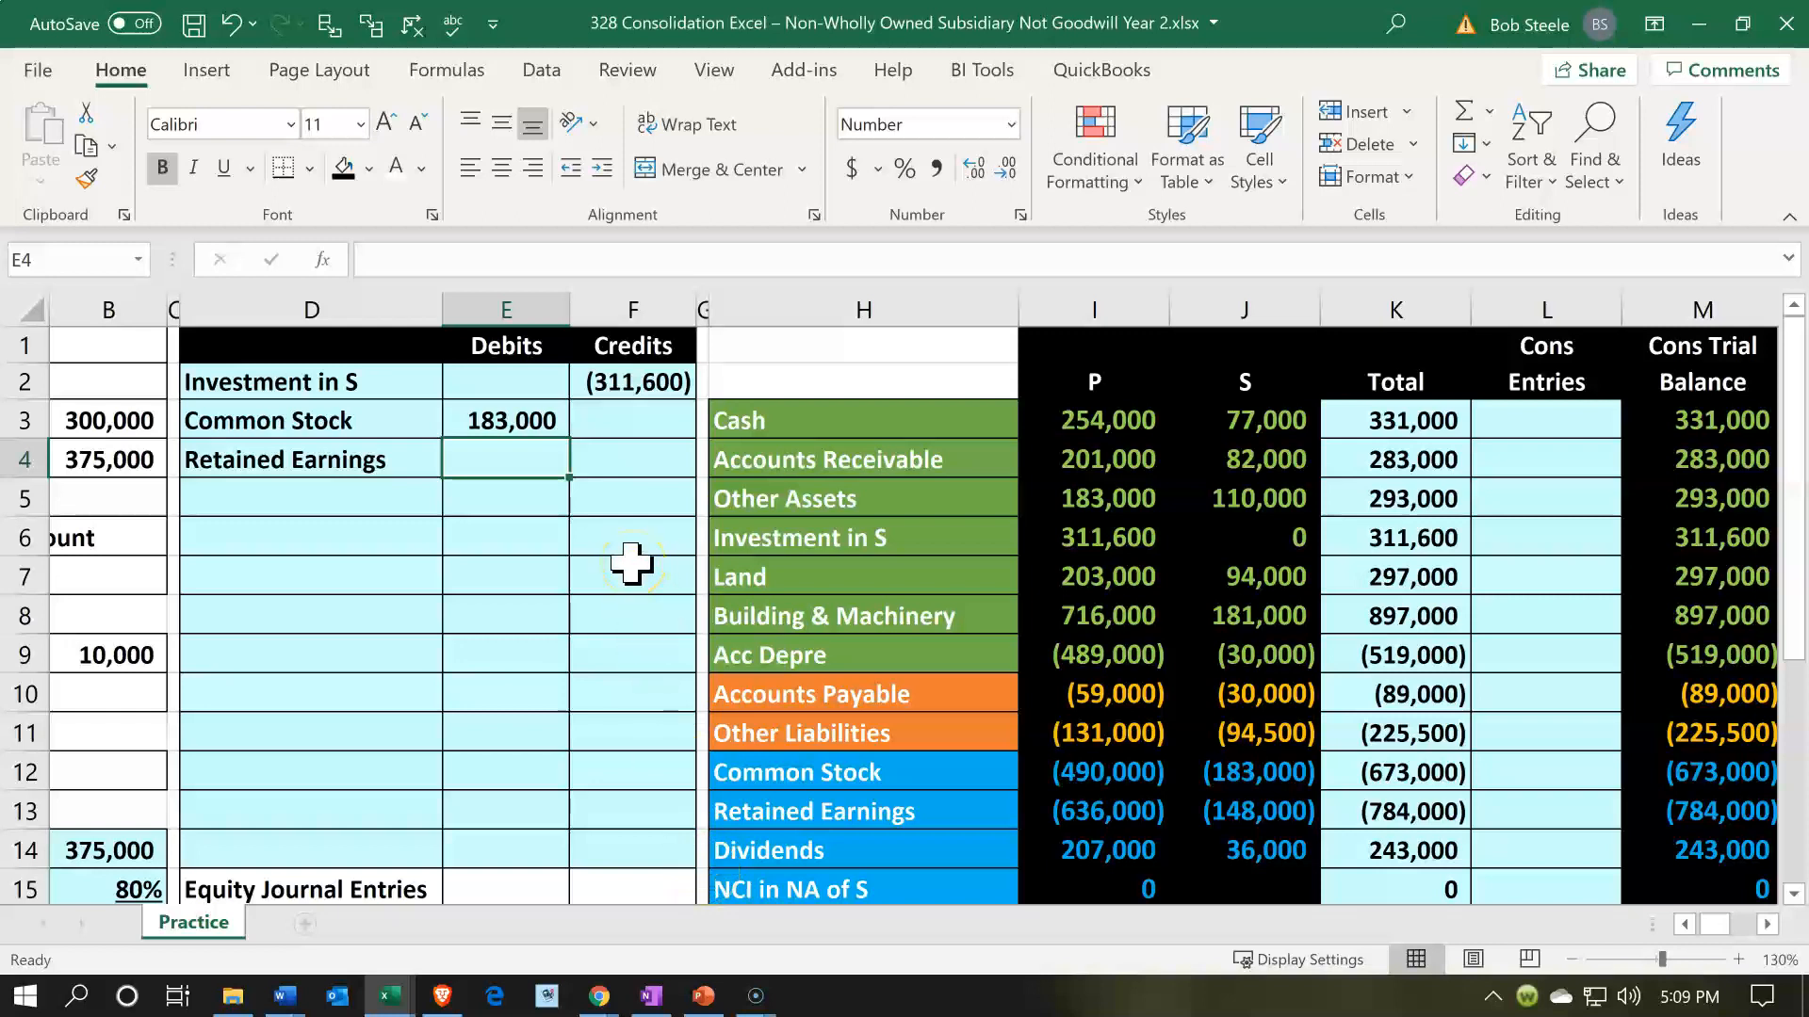
{"action": "type", "text": "-"}
{"action": "key", "text": "Down"}
{"action": "key", "text": "Down"}
{"action": "key", "text": "Down"}
{"action": "key", "text": "Down"}
{"action": "key", "text": "Down"}
{"action": "key", "text": "Down"}
{"action": "key", "text": "Down"}
{"action": "key", "text": "Down"}
{"action": "key", "text": "Down"}
{"action": "key", "text": "Right"}
{"action": "key", "text": "Right"}
{"action": "key", "text": "Right"}
{"action": "key", "text": "Right"}
{"action": "key", "text": "Right"}
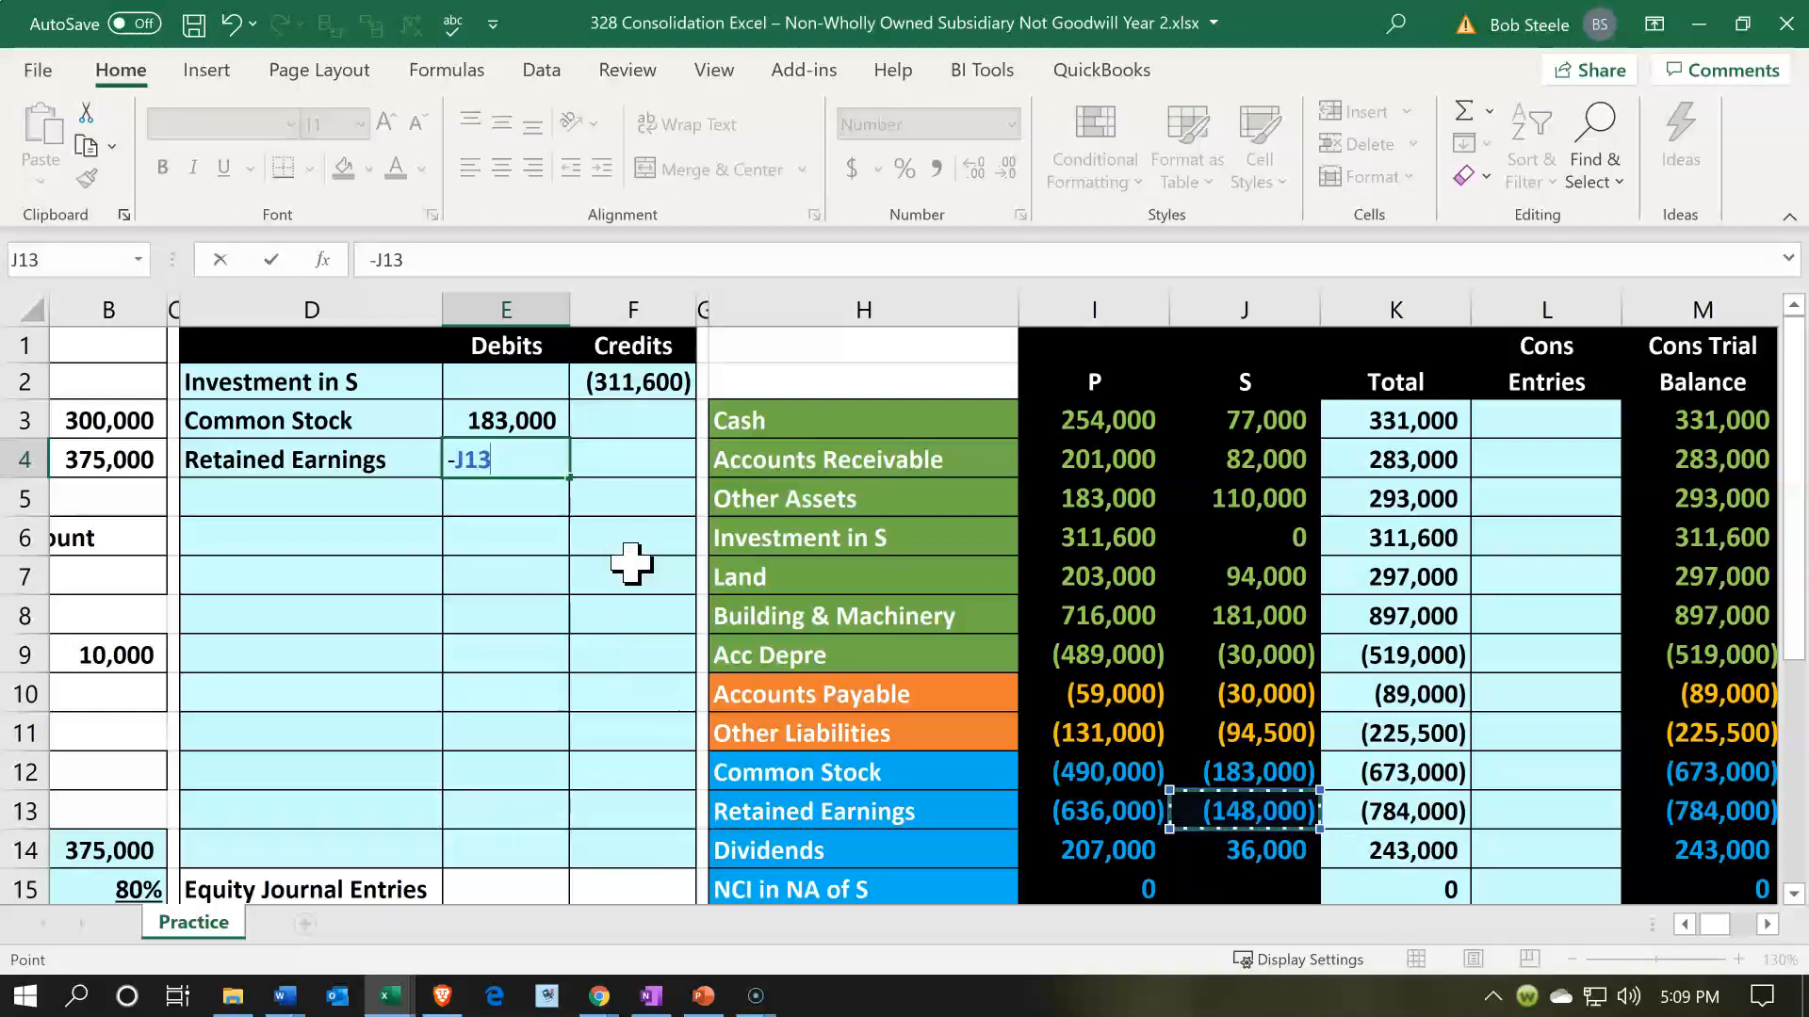
{"action": "key", "text": "Return"}
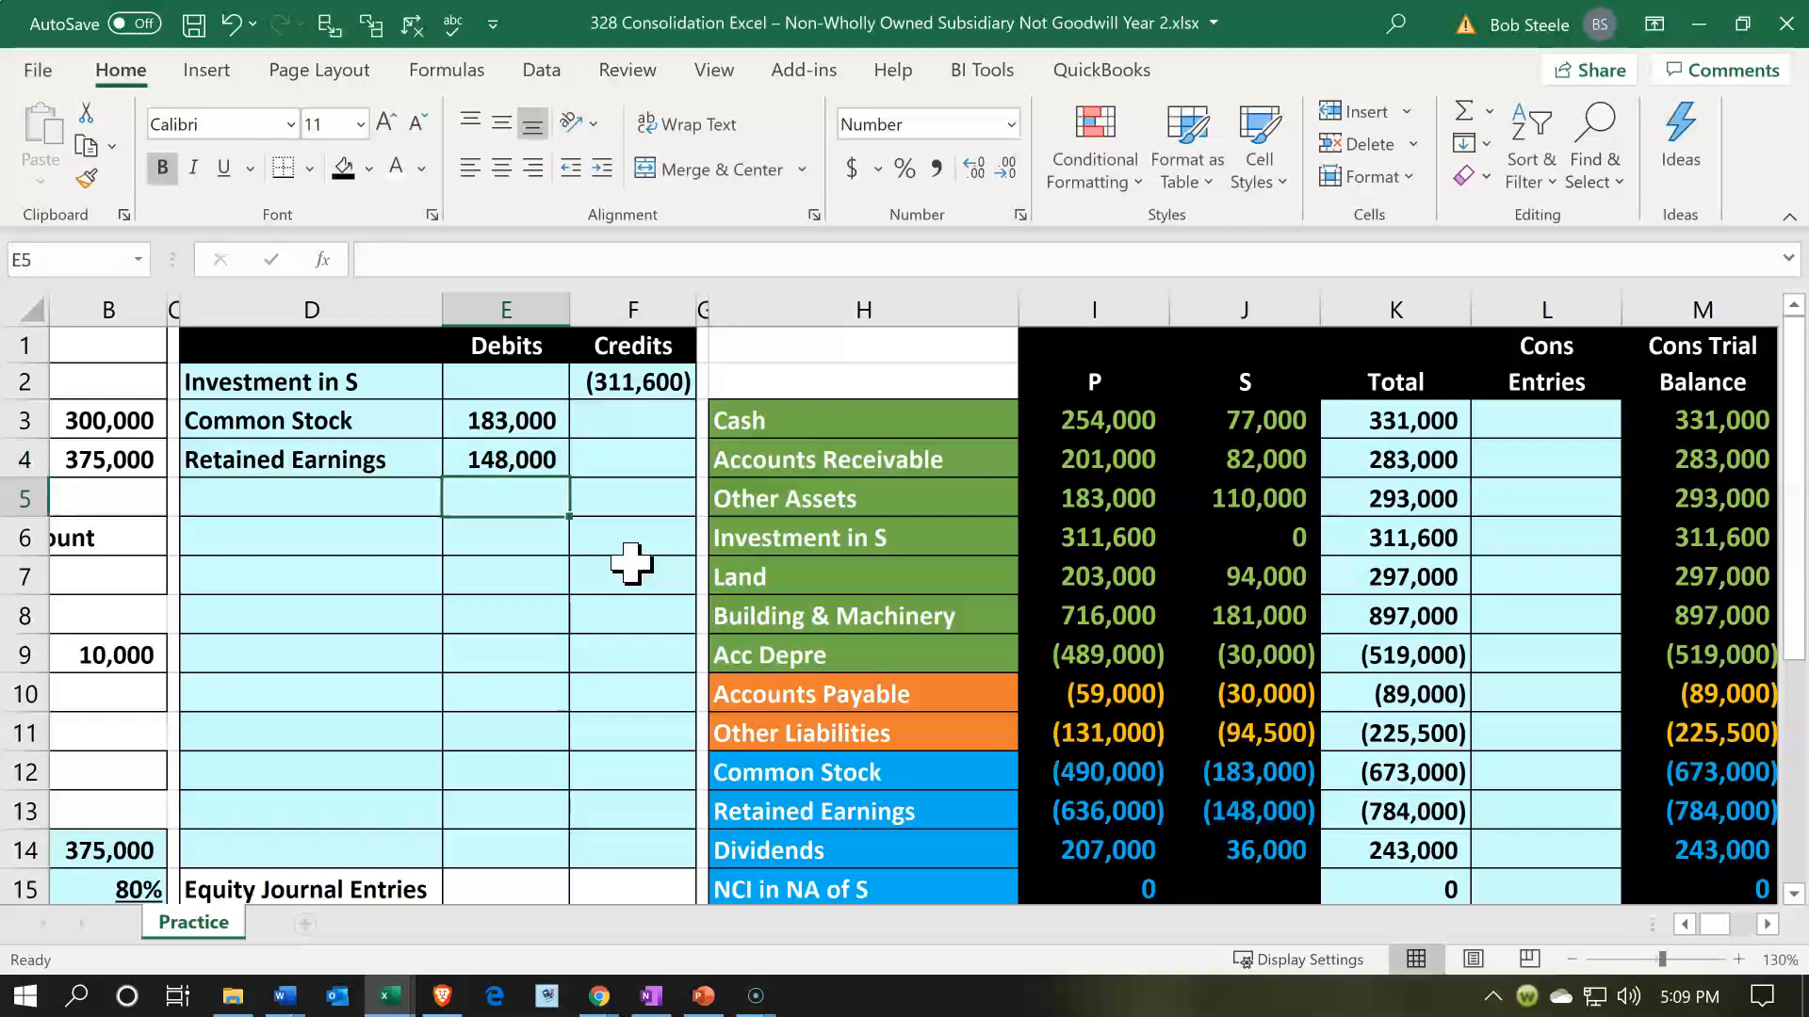
- Label the entry line in D5 by referencing the Dividends account name in H14
{"action": "key", "text": "Left"}
{"action": "type", "text": "="}
{"action": "key", "text": "Right"}
{"action": "key", "text": "Right"}
{"action": "key", "text": "Right"}
{"action": "key", "text": "Right"}
{"action": "key", "text": "Down"}
{"action": "key", "text": "Down"}
{"action": "key", "text": "Down"}
{"action": "key", "text": "Down"}
{"action": "key", "text": "Down"}
{"action": "key", "text": "Down"}
{"action": "key", "text": "Down"}
{"action": "key", "text": "Down"}
{"action": "key", "text": "Down"}
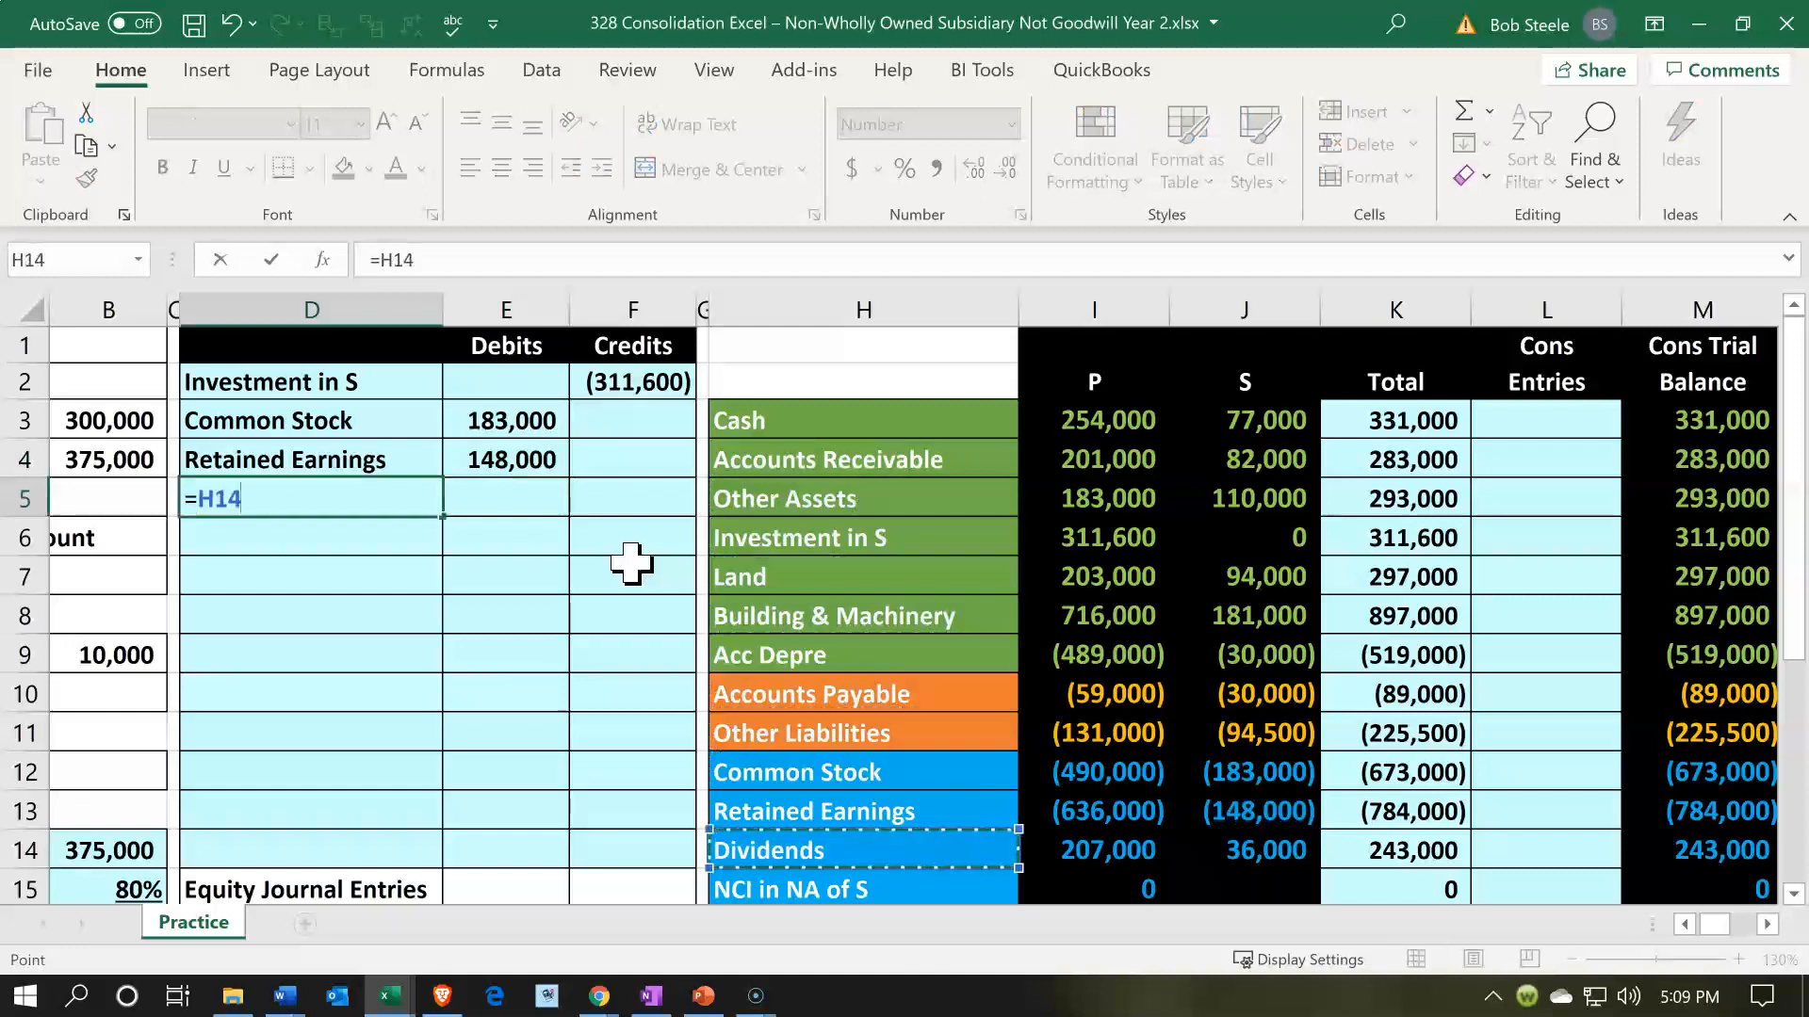
{"action": "key", "text": "Return"}
- Credit Dividends in F5 with the negative of S's balance in J14
{"action": "key", "text": "Right"}
{"action": "key", "text": "Up"}
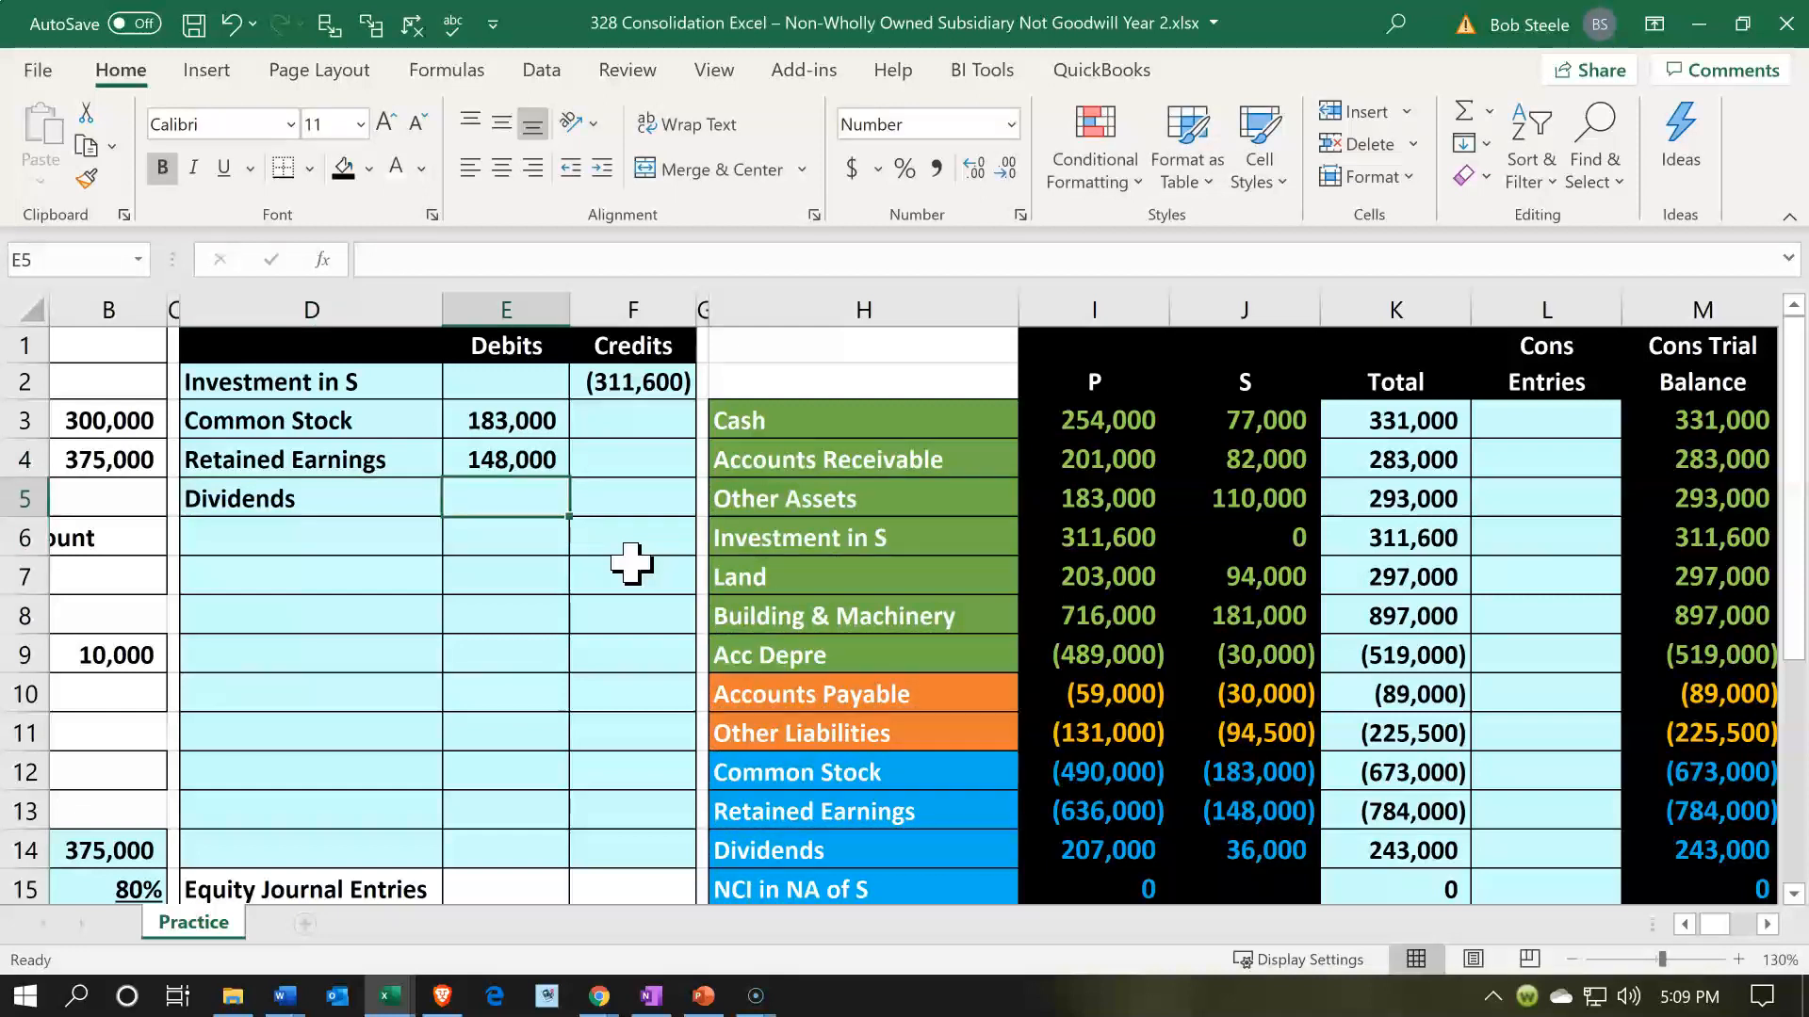
{"action": "key", "text": "Right"}
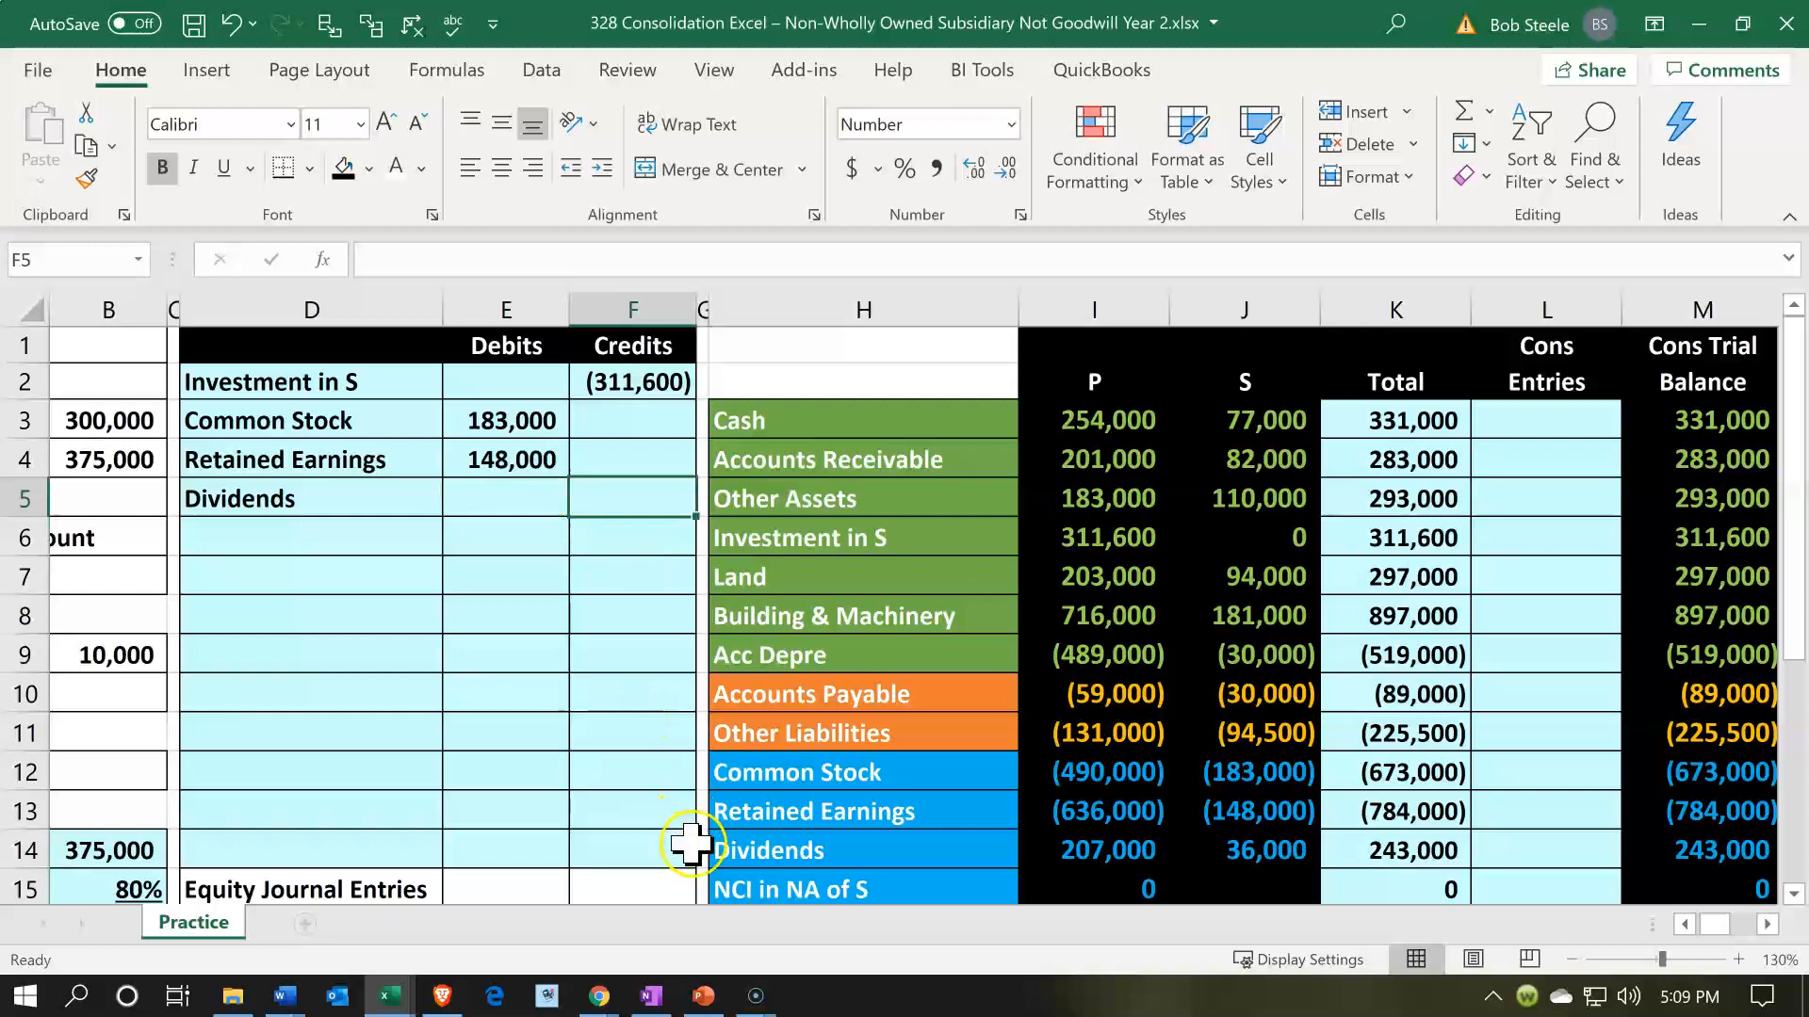
{"action": "type", "text": "-"}
{"action": "key", "text": "Down"}
{"action": "key", "text": "Down"}
{"action": "key", "text": "Down"}
{"action": "key", "text": "Down"}
{"action": "key", "text": "Down"}
{"action": "key", "text": "Down"}
{"action": "key", "text": "Down"}
{"action": "key", "text": "Down"}
{"action": "key", "text": "Right"}
{"action": "key", "text": "Right"}
{"action": "key", "text": "Right"}
{"action": "key", "text": "Right"}
{"action": "key", "text": "Down"}
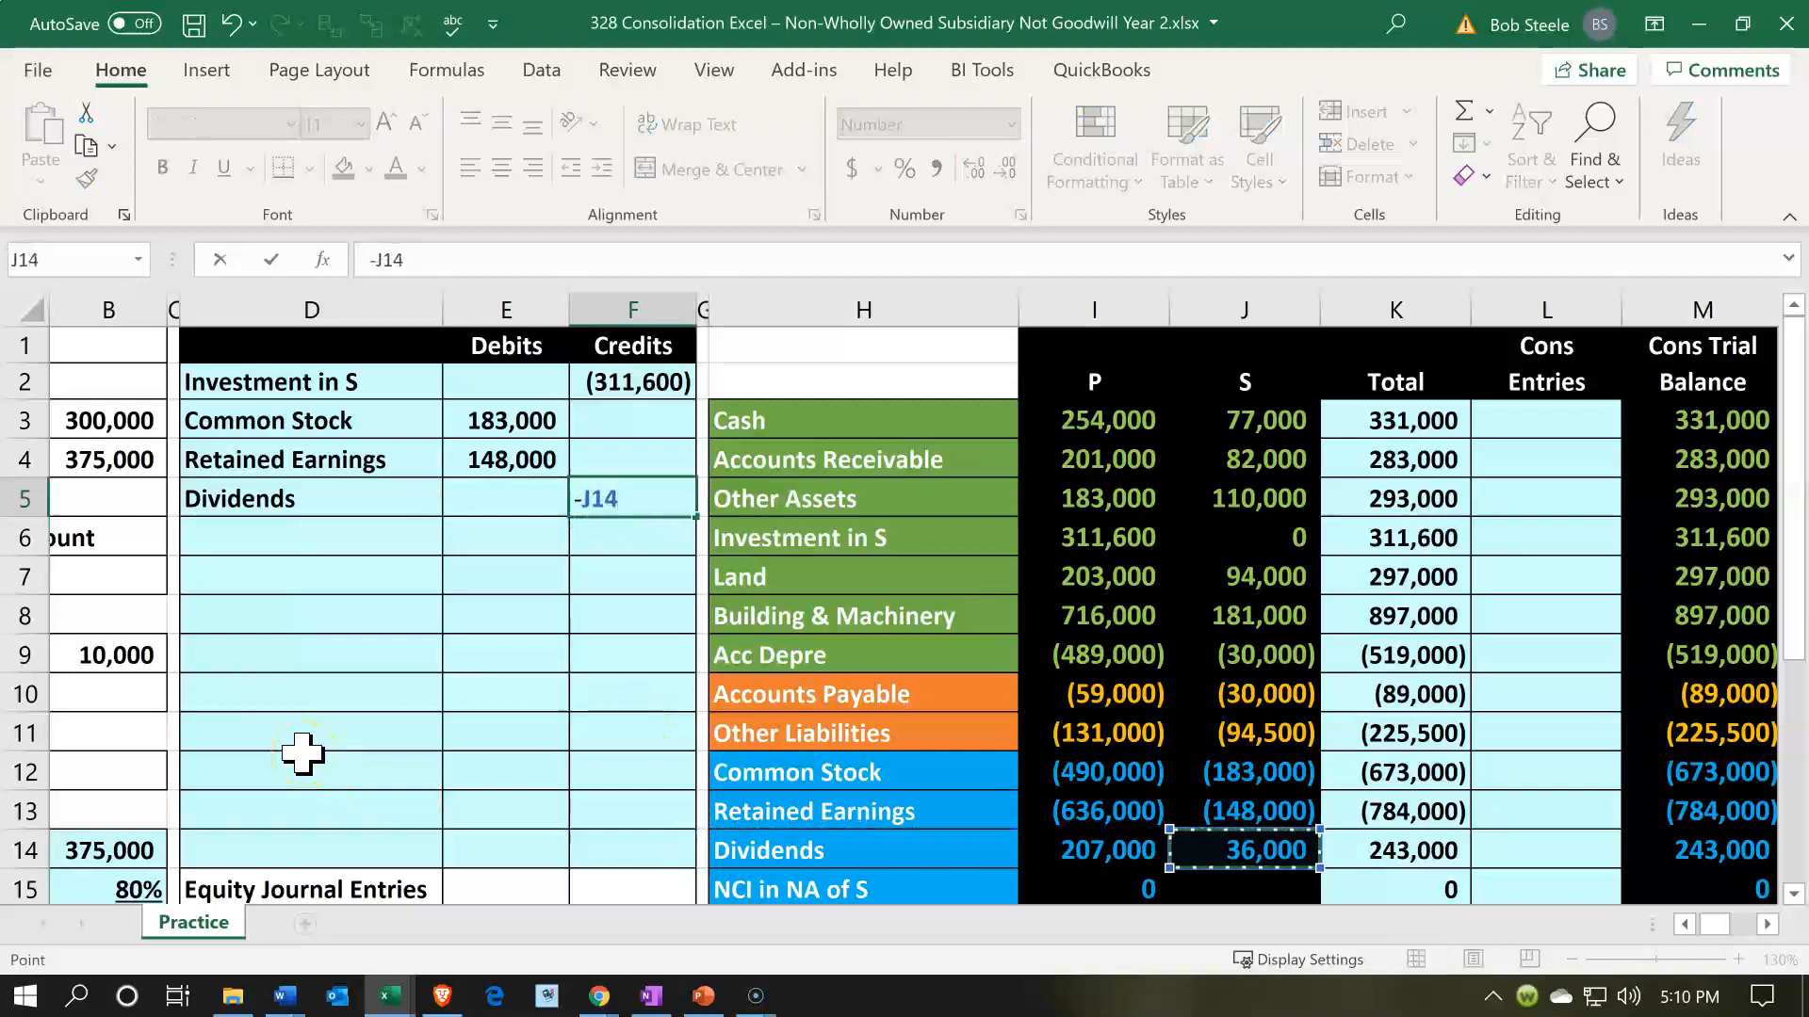
{"action": "key", "text": "Return"}
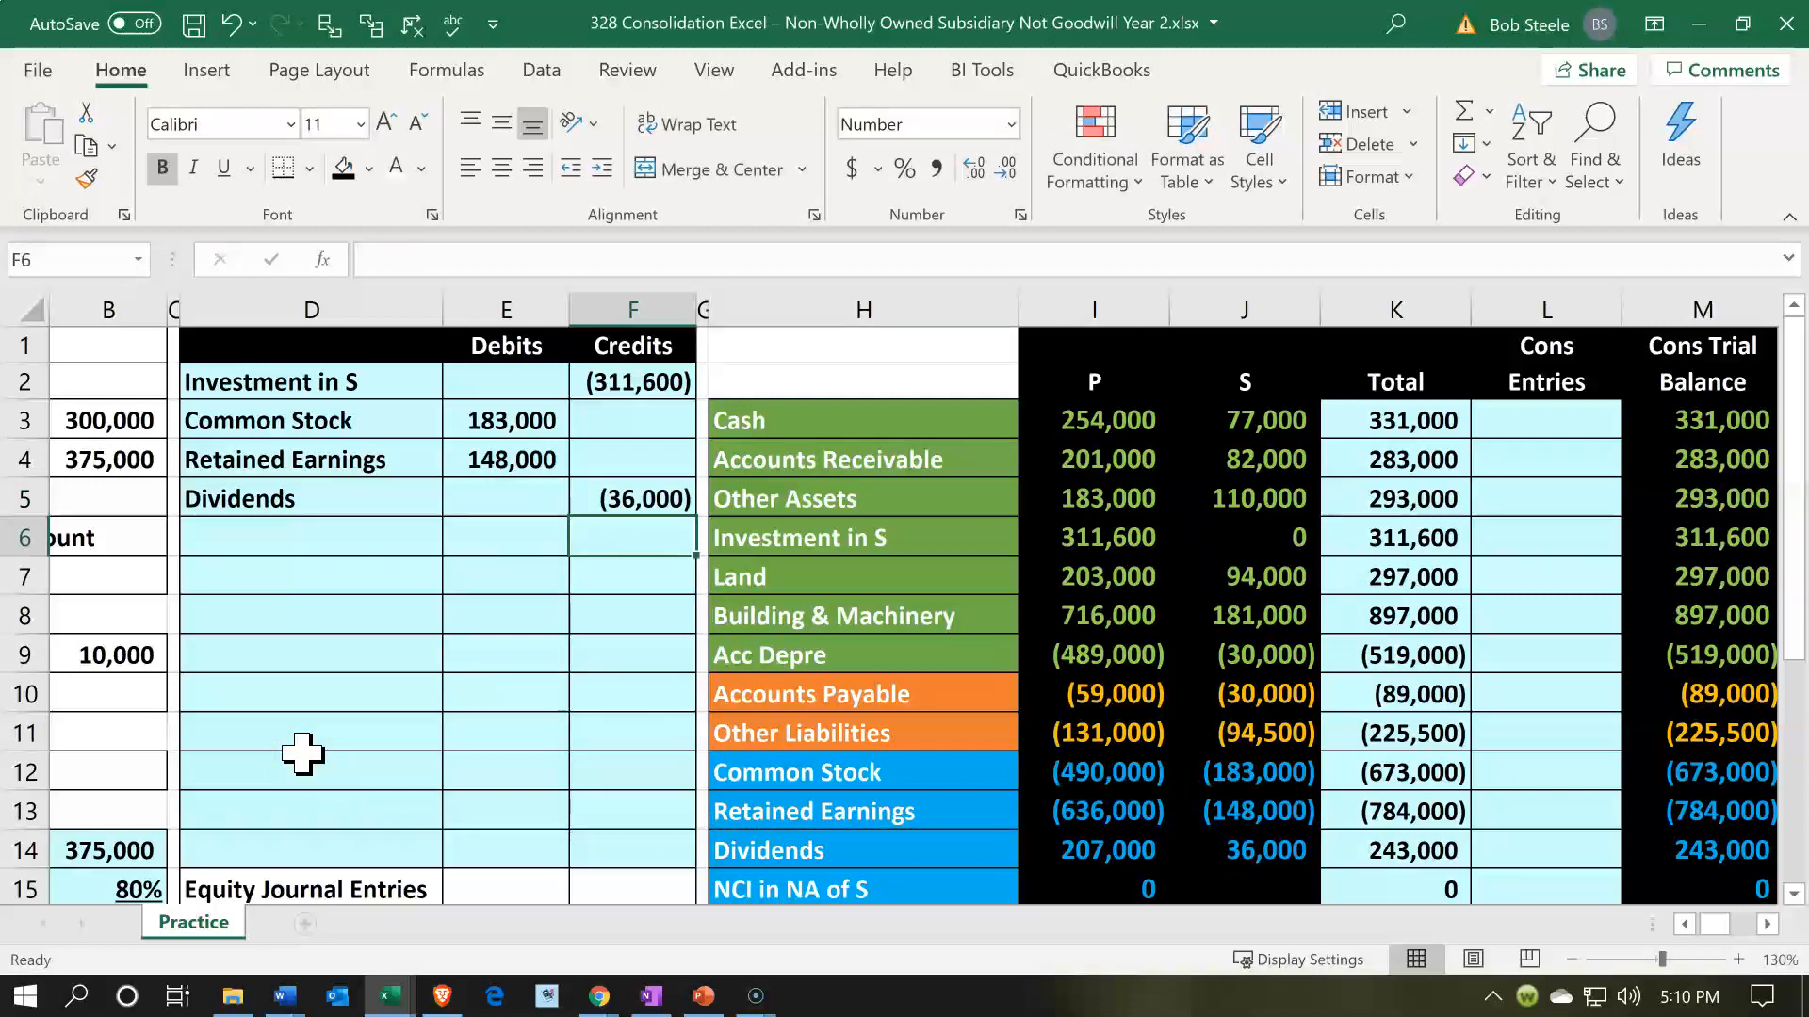
- Check P's Income from S balance in I17 and label the entry line in D6 by referencing the account name in H17
{"action": "scroll", "coordinate": [301, 753], "scroll_direction": "down", "scroll_amount": 4}
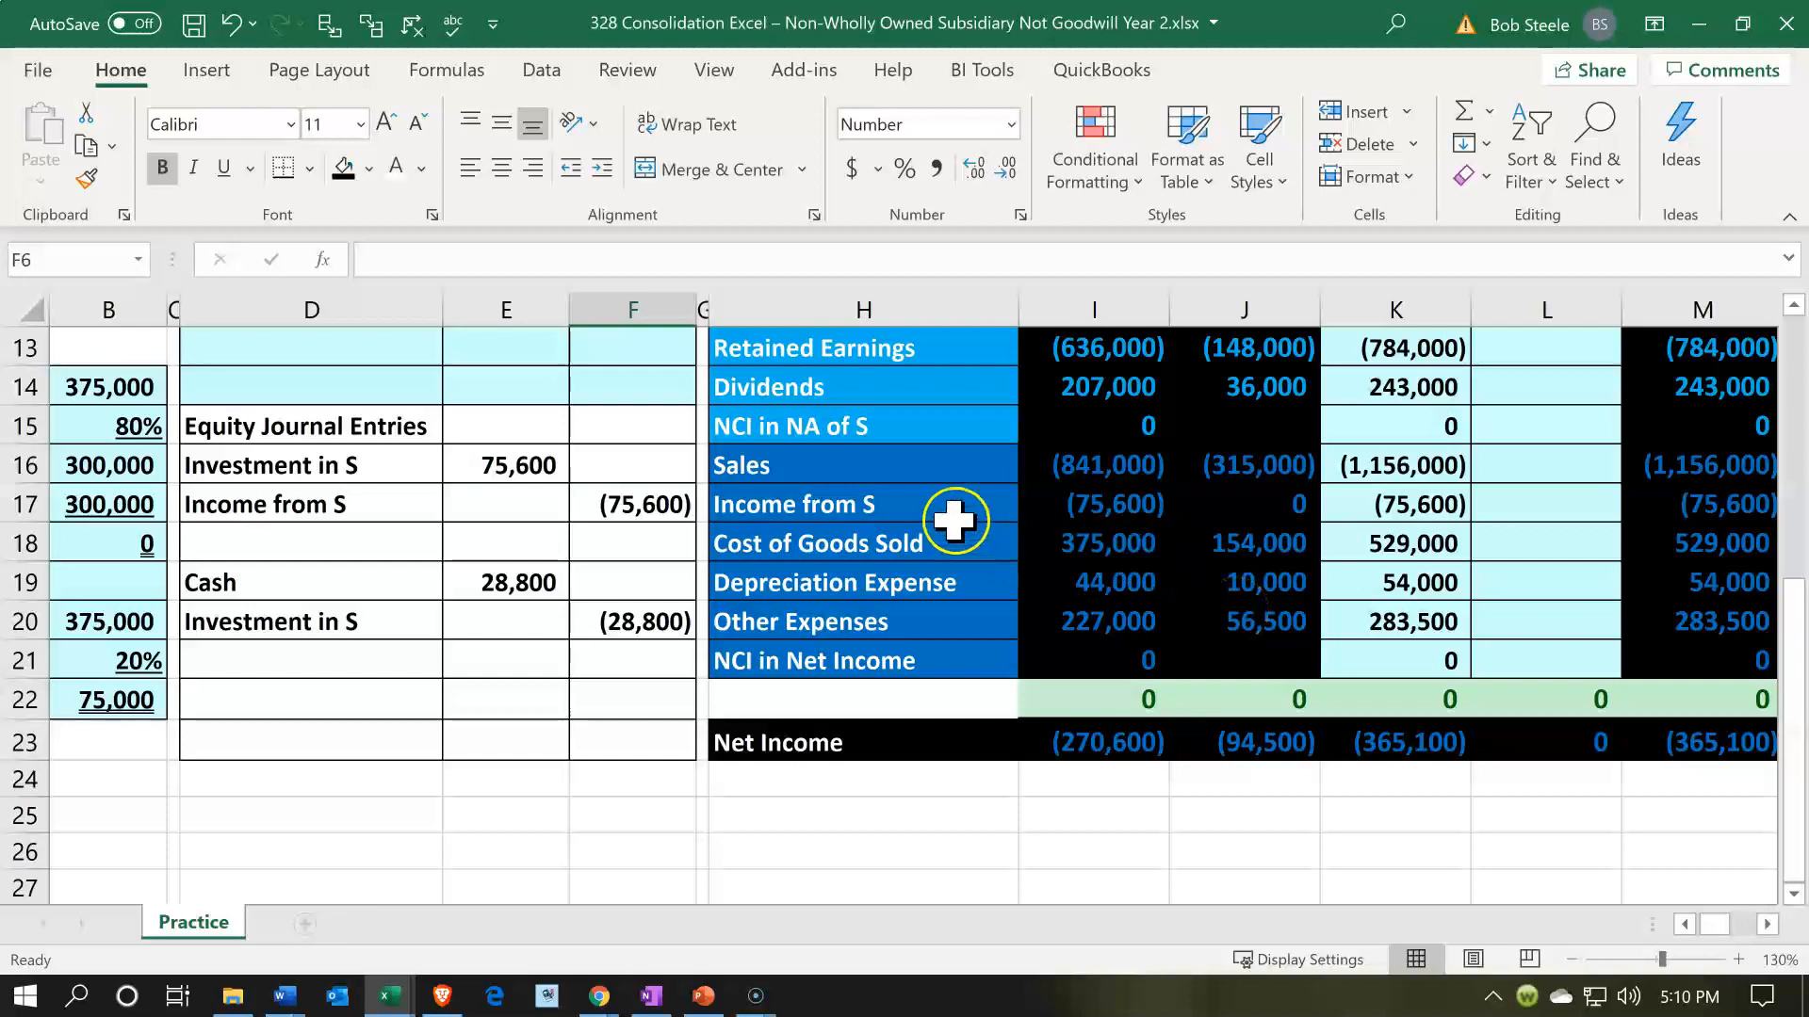
{"action": "left_click", "coordinate": [1027, 510]}
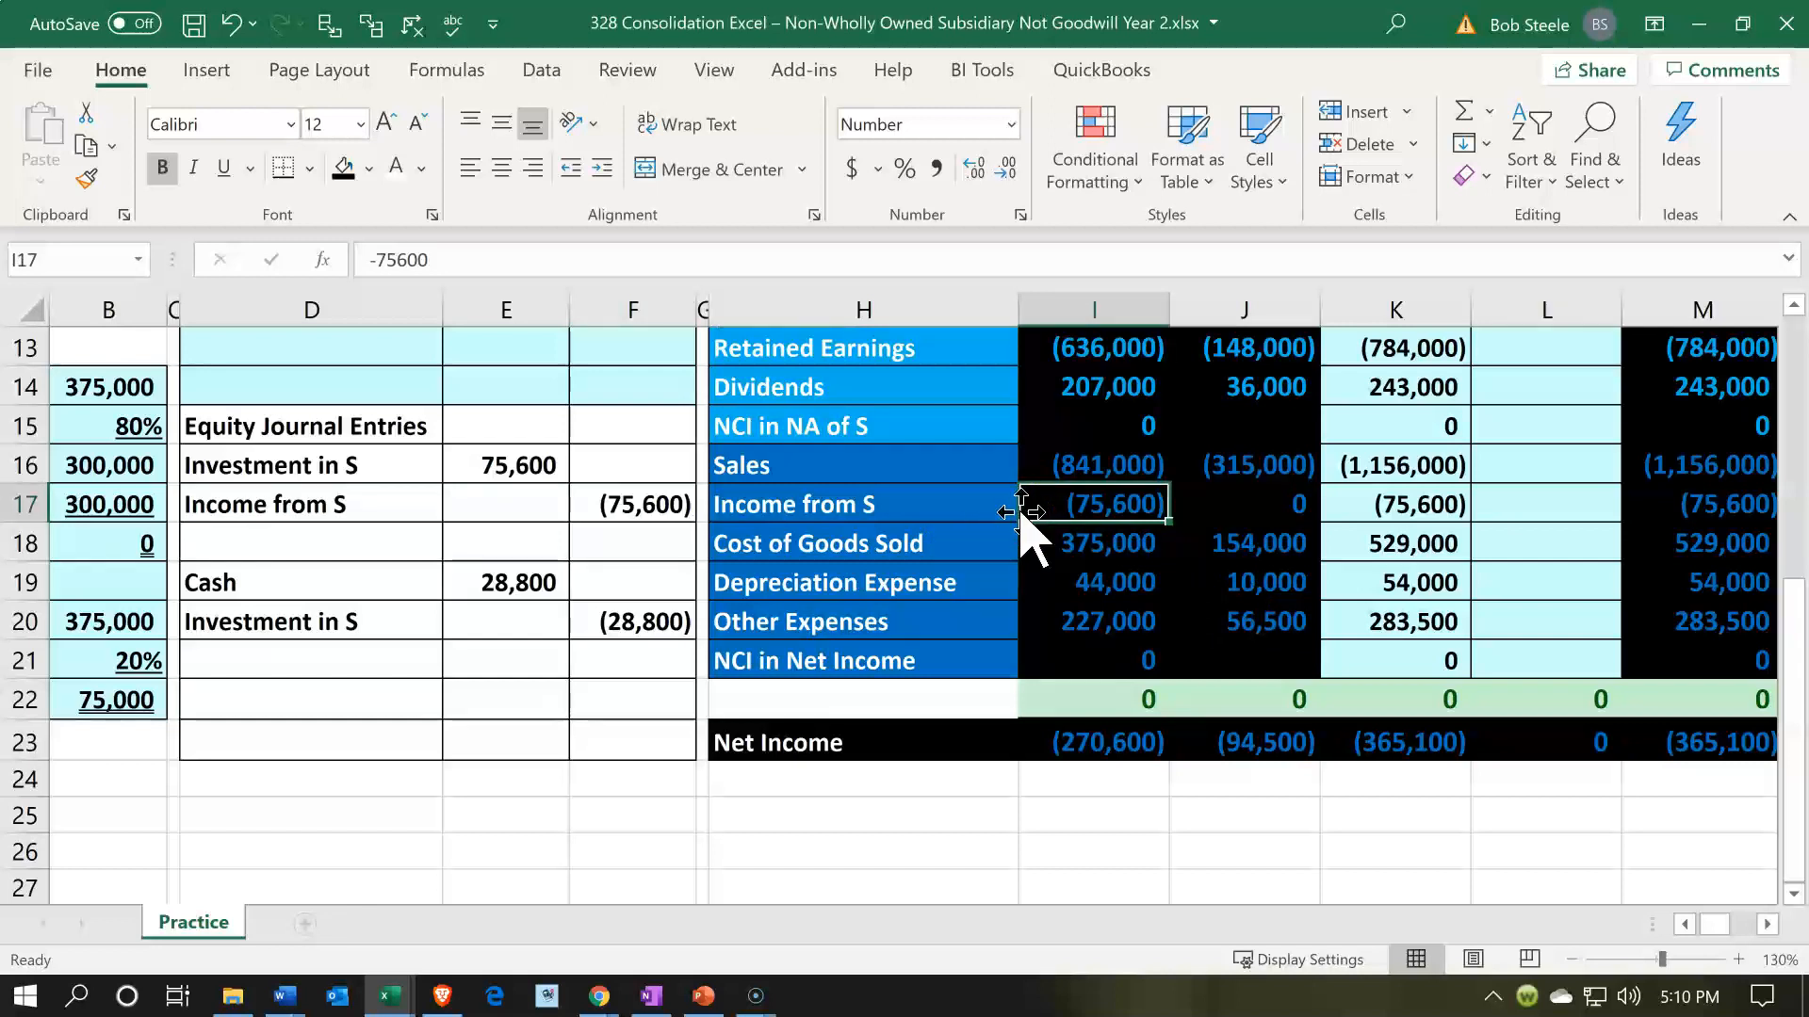
{"action": "scroll", "coordinate": [1027, 526], "scroll_direction": "up", "scroll_amount": 3}
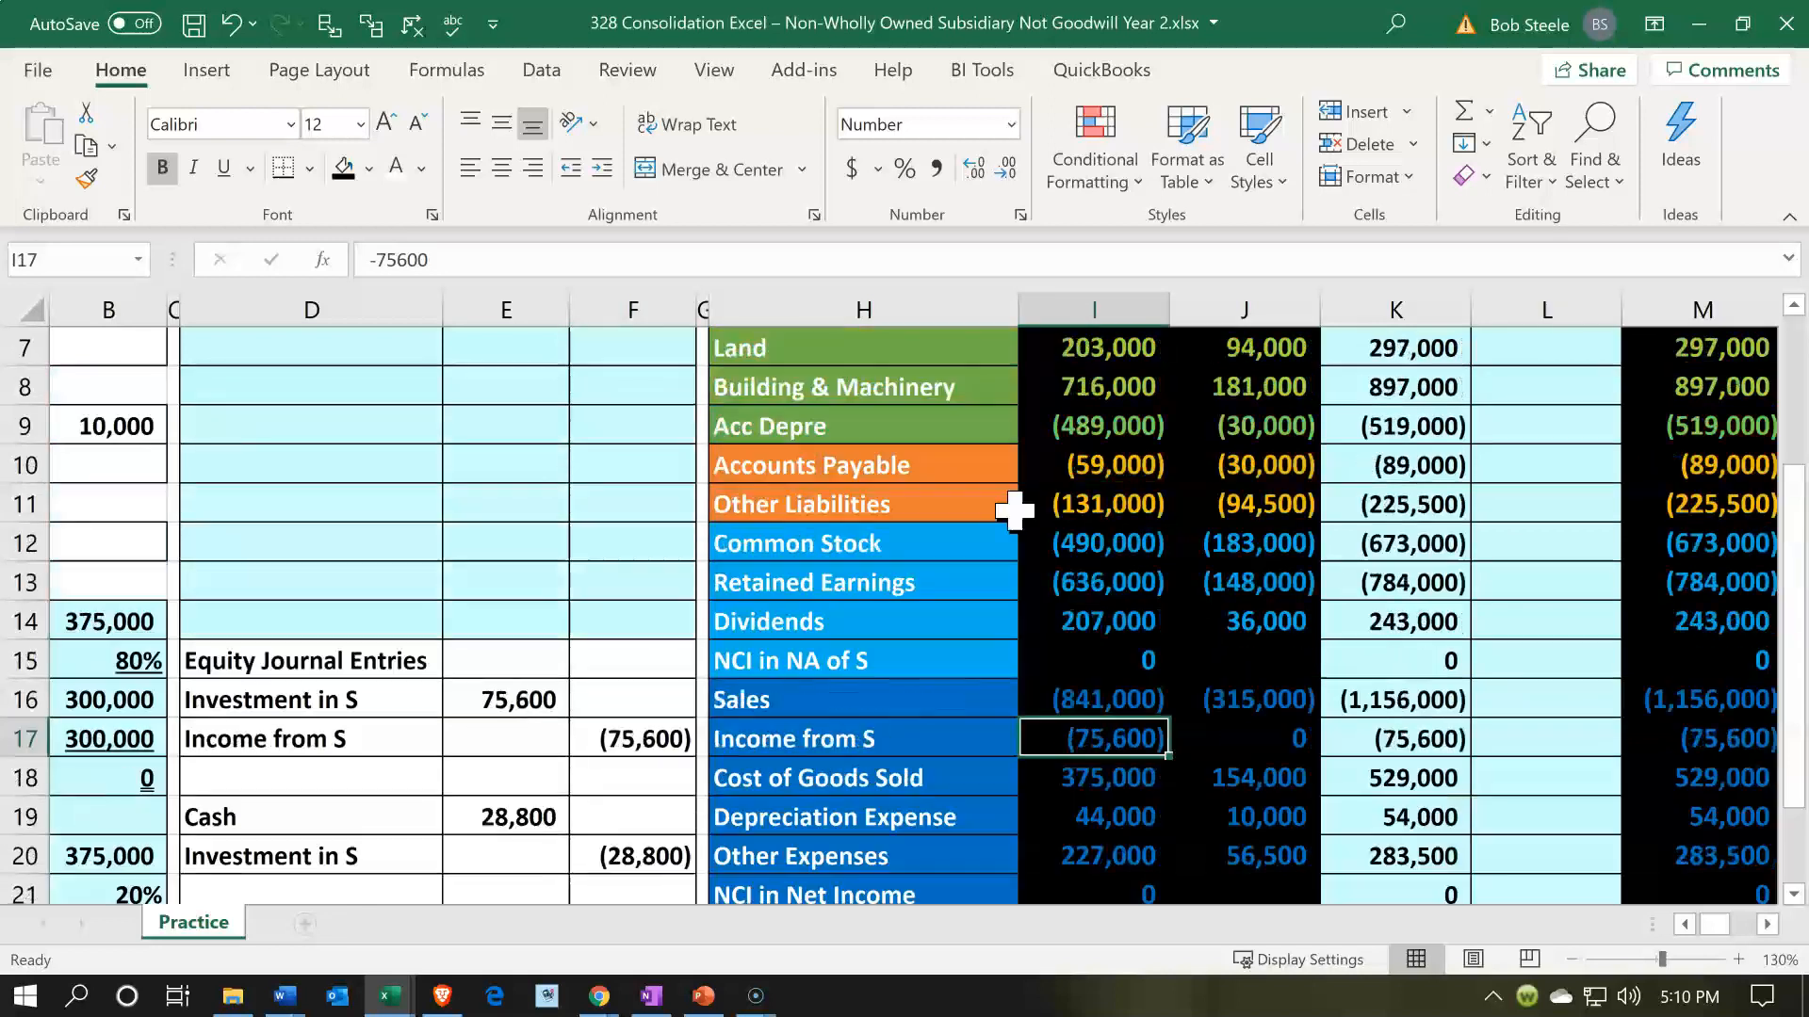
{"action": "left_click", "coordinate": [385, 412]}
{"action": "type", "text": "="}
{"action": "key", "text": "Down"}
{"action": "key", "text": "Down"}
{"action": "key", "text": "Down"}
{"action": "key", "text": "Down"}
{"action": "key", "text": "Down"}
{"action": "key", "text": "Down"}
{"action": "key", "text": "Down"}
{"action": "key", "text": "Down"}
{"action": "key", "text": "Down"}
{"action": "key", "text": "Down"}
{"action": "key", "text": "Right"}
{"action": "key", "text": "Right"}
{"action": "key", "text": "Right"}
{"action": "key", "text": "Down"}
{"action": "key", "text": "Right"}
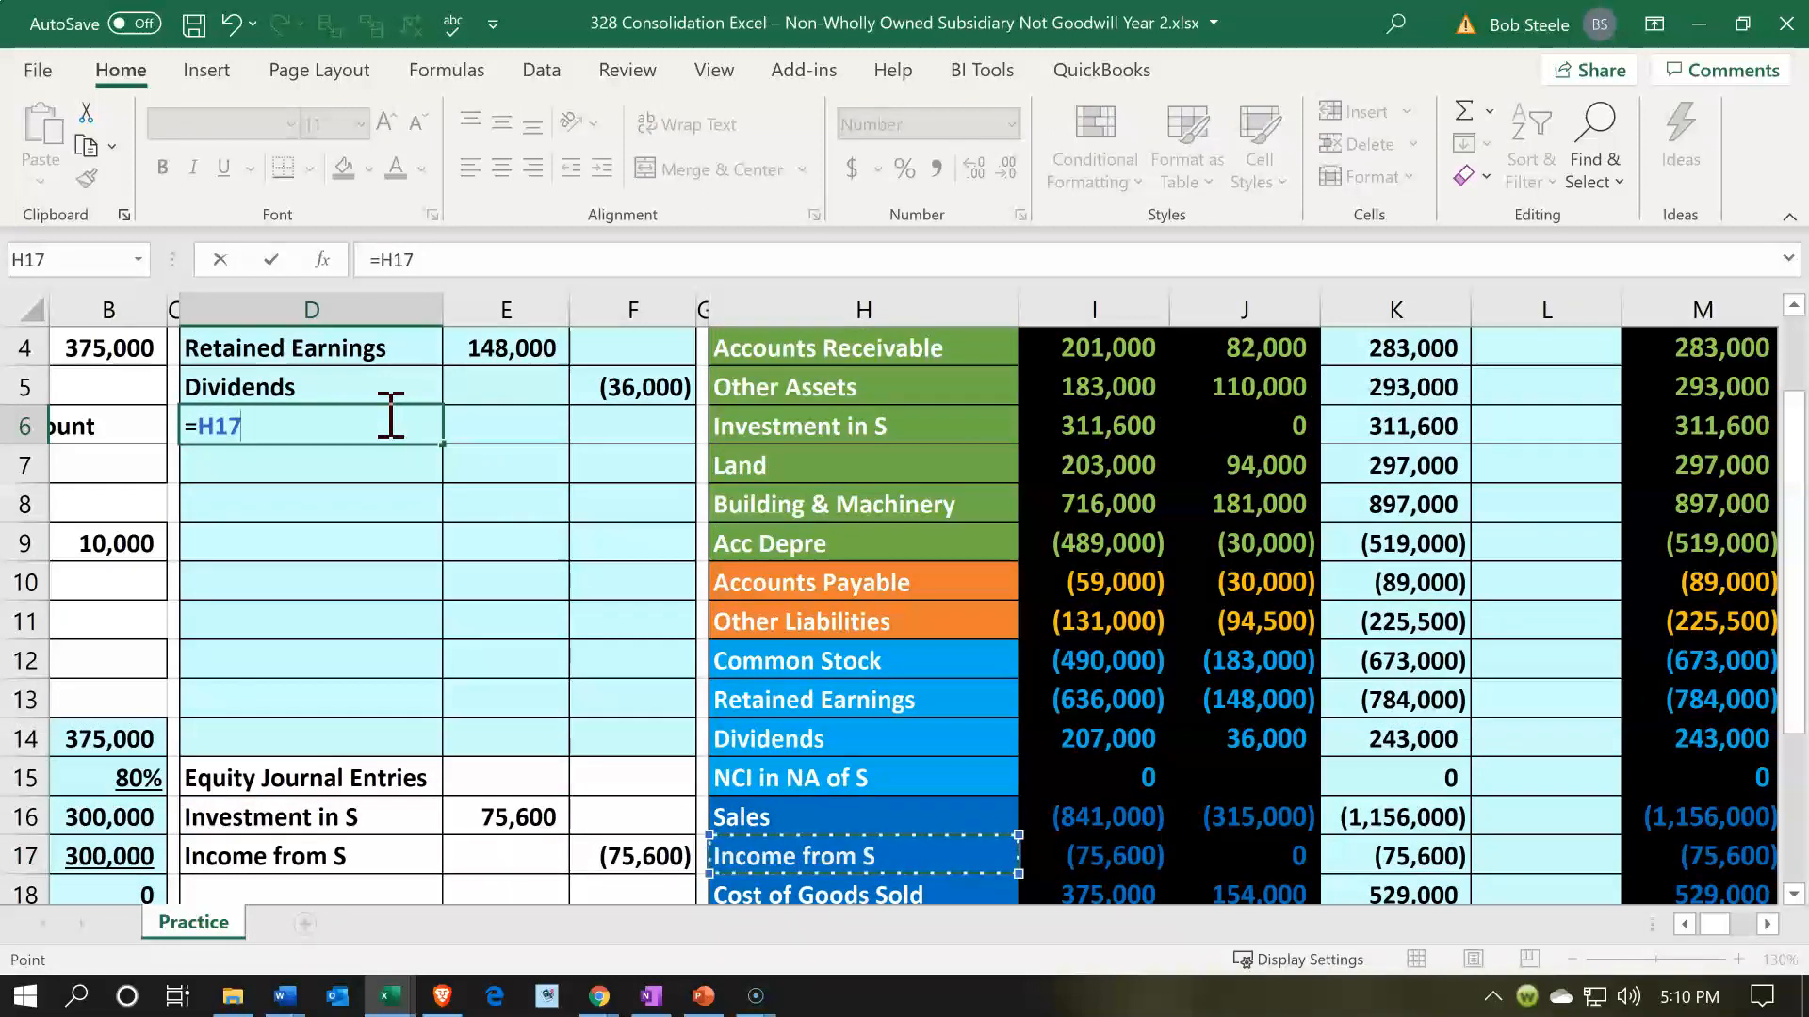
{"action": "key", "text": "Return"}
- Debit Income from S in E6 with the negative of P's balance in I17
{"action": "left_click", "coordinate": [385, 413]}
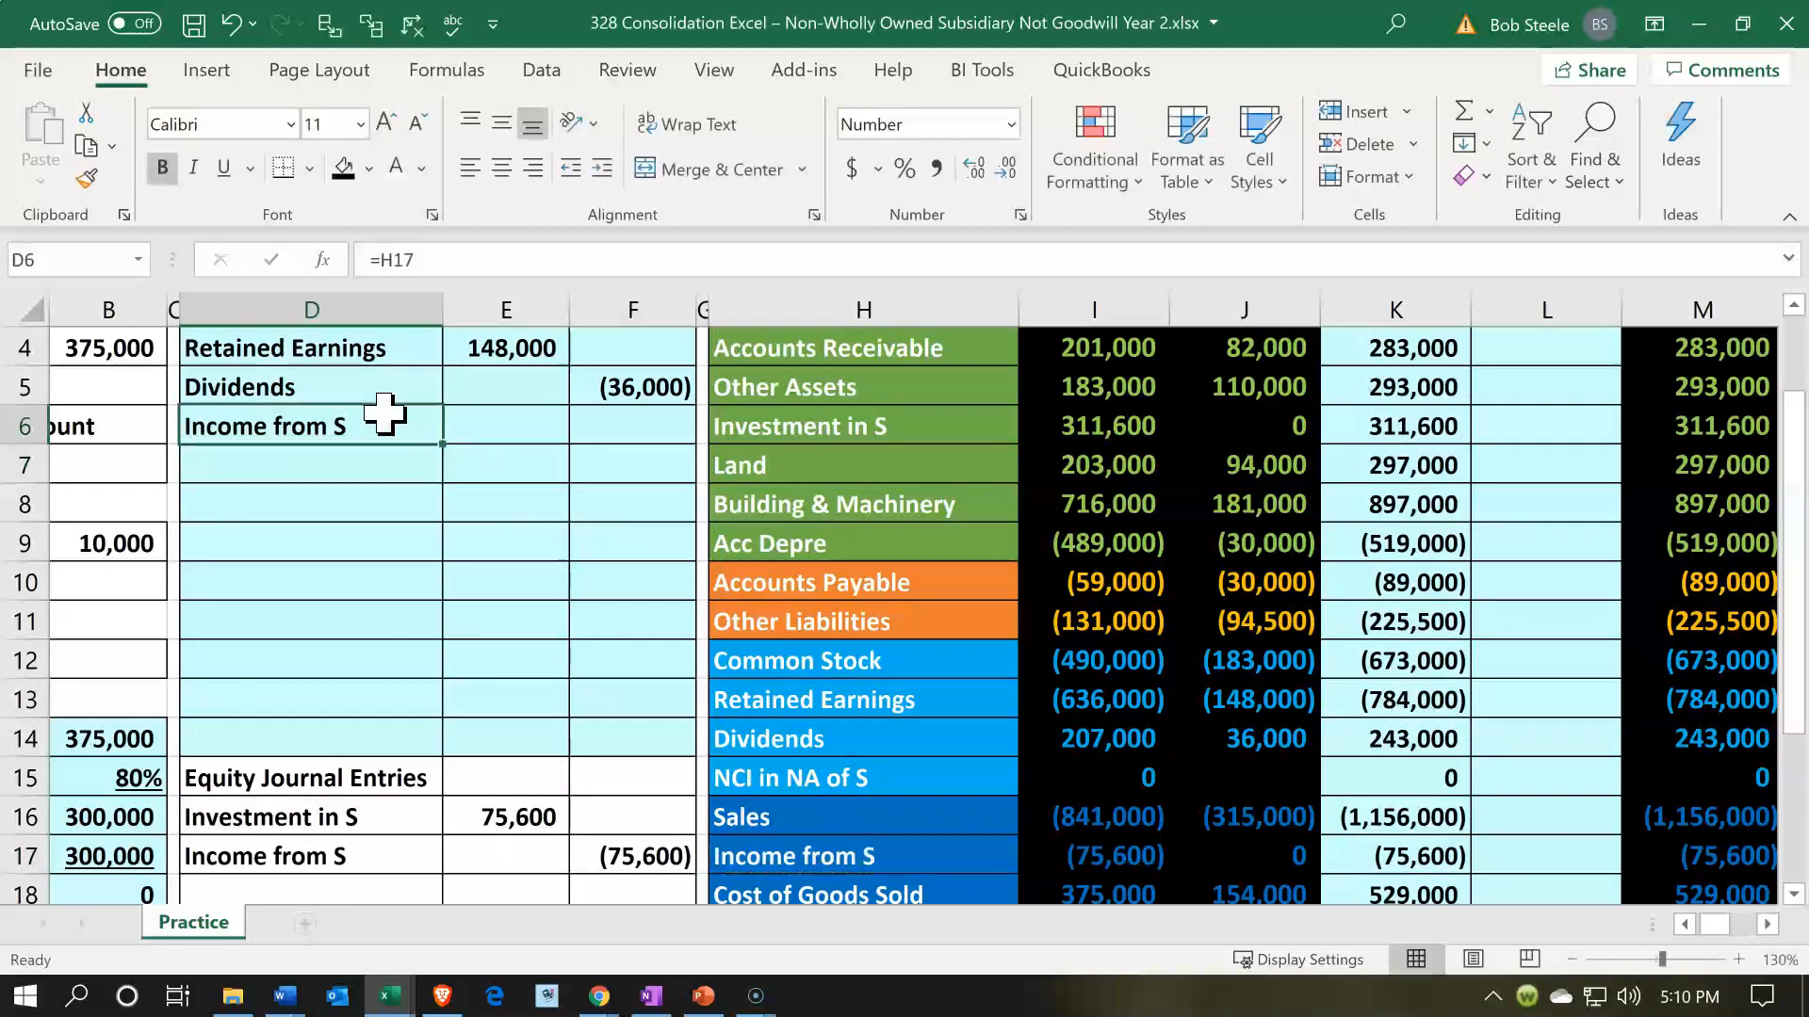
{"action": "key", "text": "Right"}
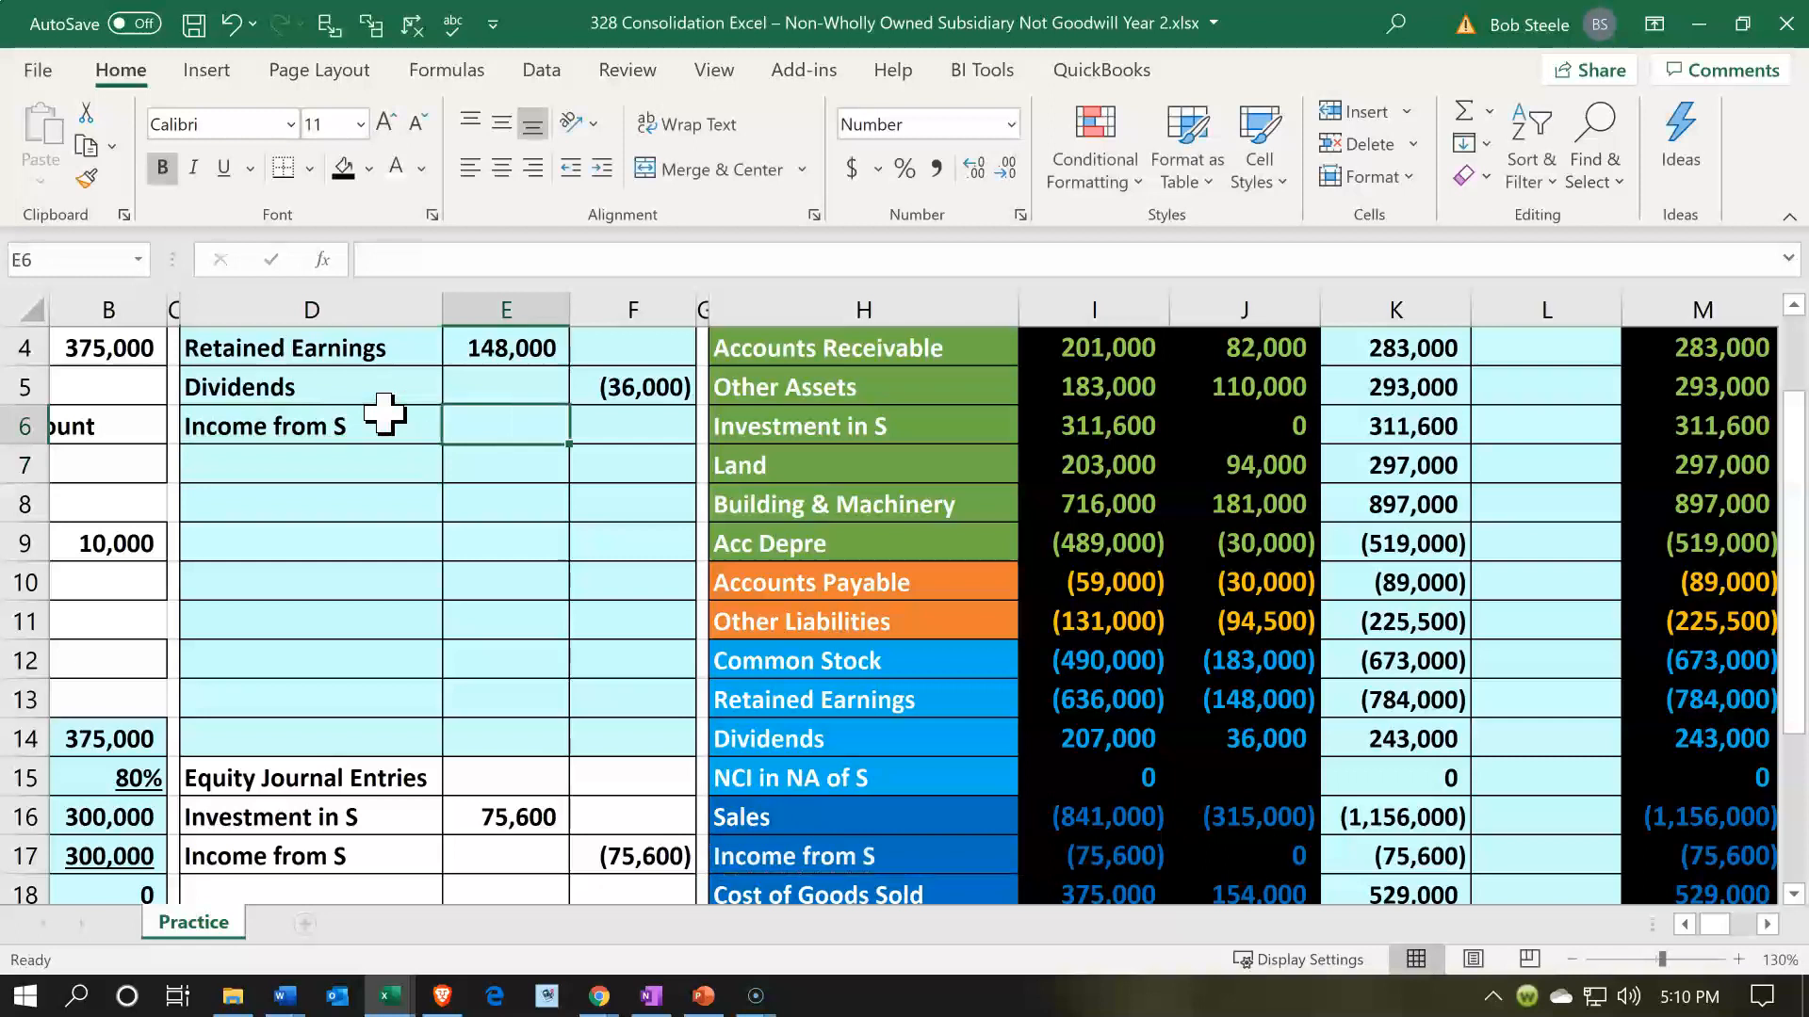
{"action": "type", "text": "-"}
{"action": "key", "text": "Down"}
{"action": "key", "text": "Down"}
{"action": "key", "text": "Down"}
{"action": "key", "text": "Down"}
{"action": "key", "text": "Down"}
{"action": "key", "text": "Down"}
{"action": "key", "text": "Down"}
{"action": "key", "text": "Down"}
{"action": "key", "text": "Down"}
{"action": "key", "text": "Right"}
{"action": "key", "text": "Right"}
{"action": "key", "text": "Right"}
{"action": "key", "text": "Right"}
{"action": "key", "text": "Right"}
{"action": "key", "text": "Down"}
{"action": "key", "text": "Left"}
{"action": "key", "text": "Down"}
{"action": "key", "text": "Return"}
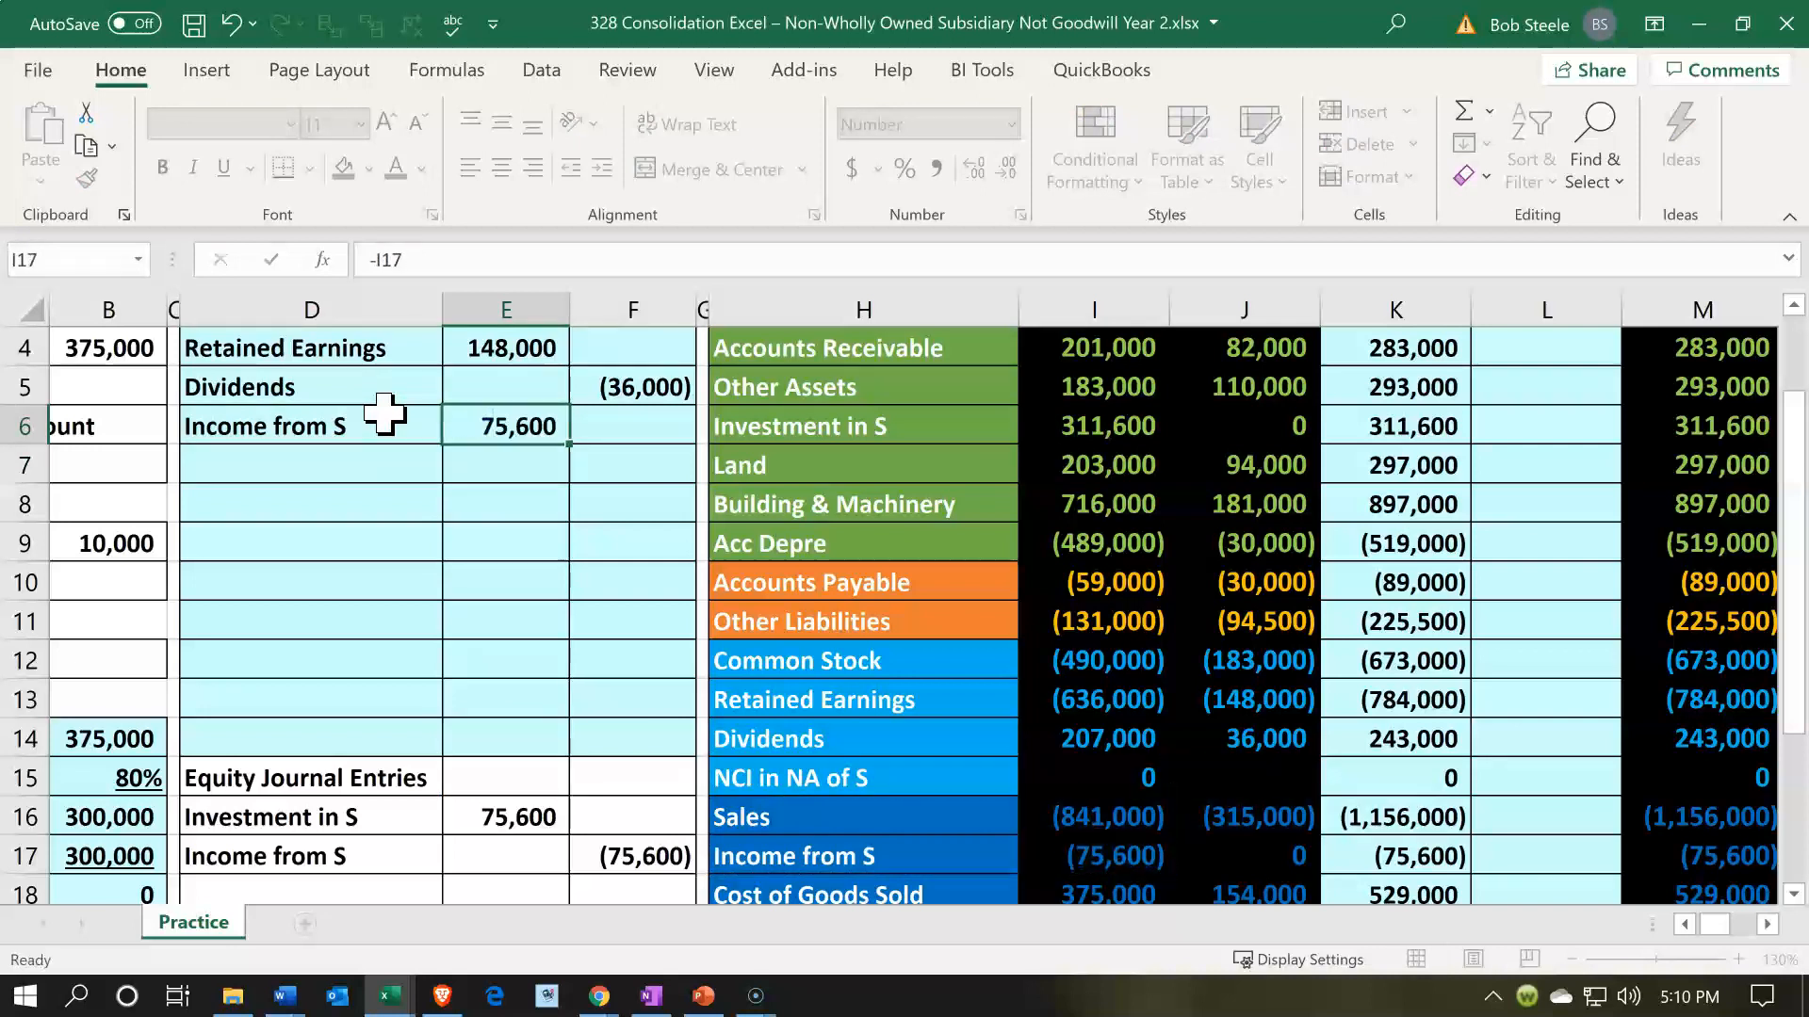
- Compare S's net income in J23 with P's Income from S in I17, and label D7 by referencing NCI in Net Income in H21
{"action": "scroll", "coordinate": [942, 716], "scroll_direction": "down", "scroll_amount": 1}
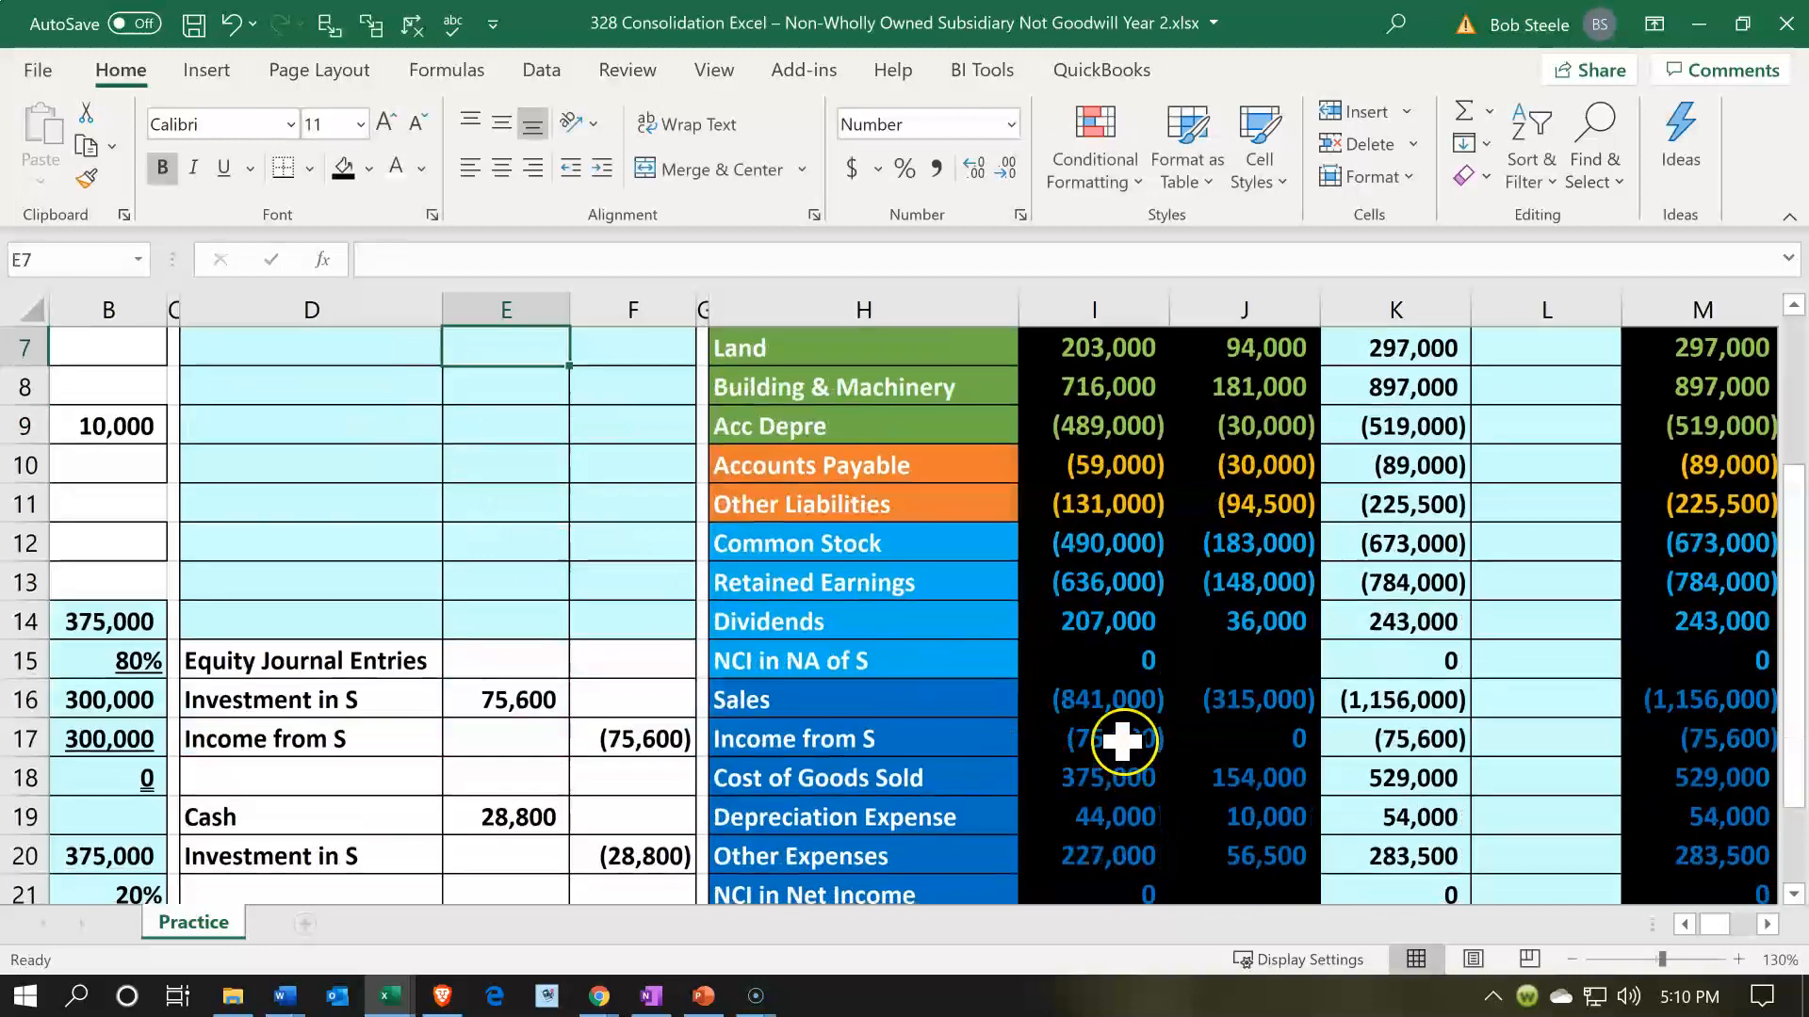
{"action": "scroll", "coordinate": [1122, 738], "scroll_direction": "down", "scroll_amount": 1}
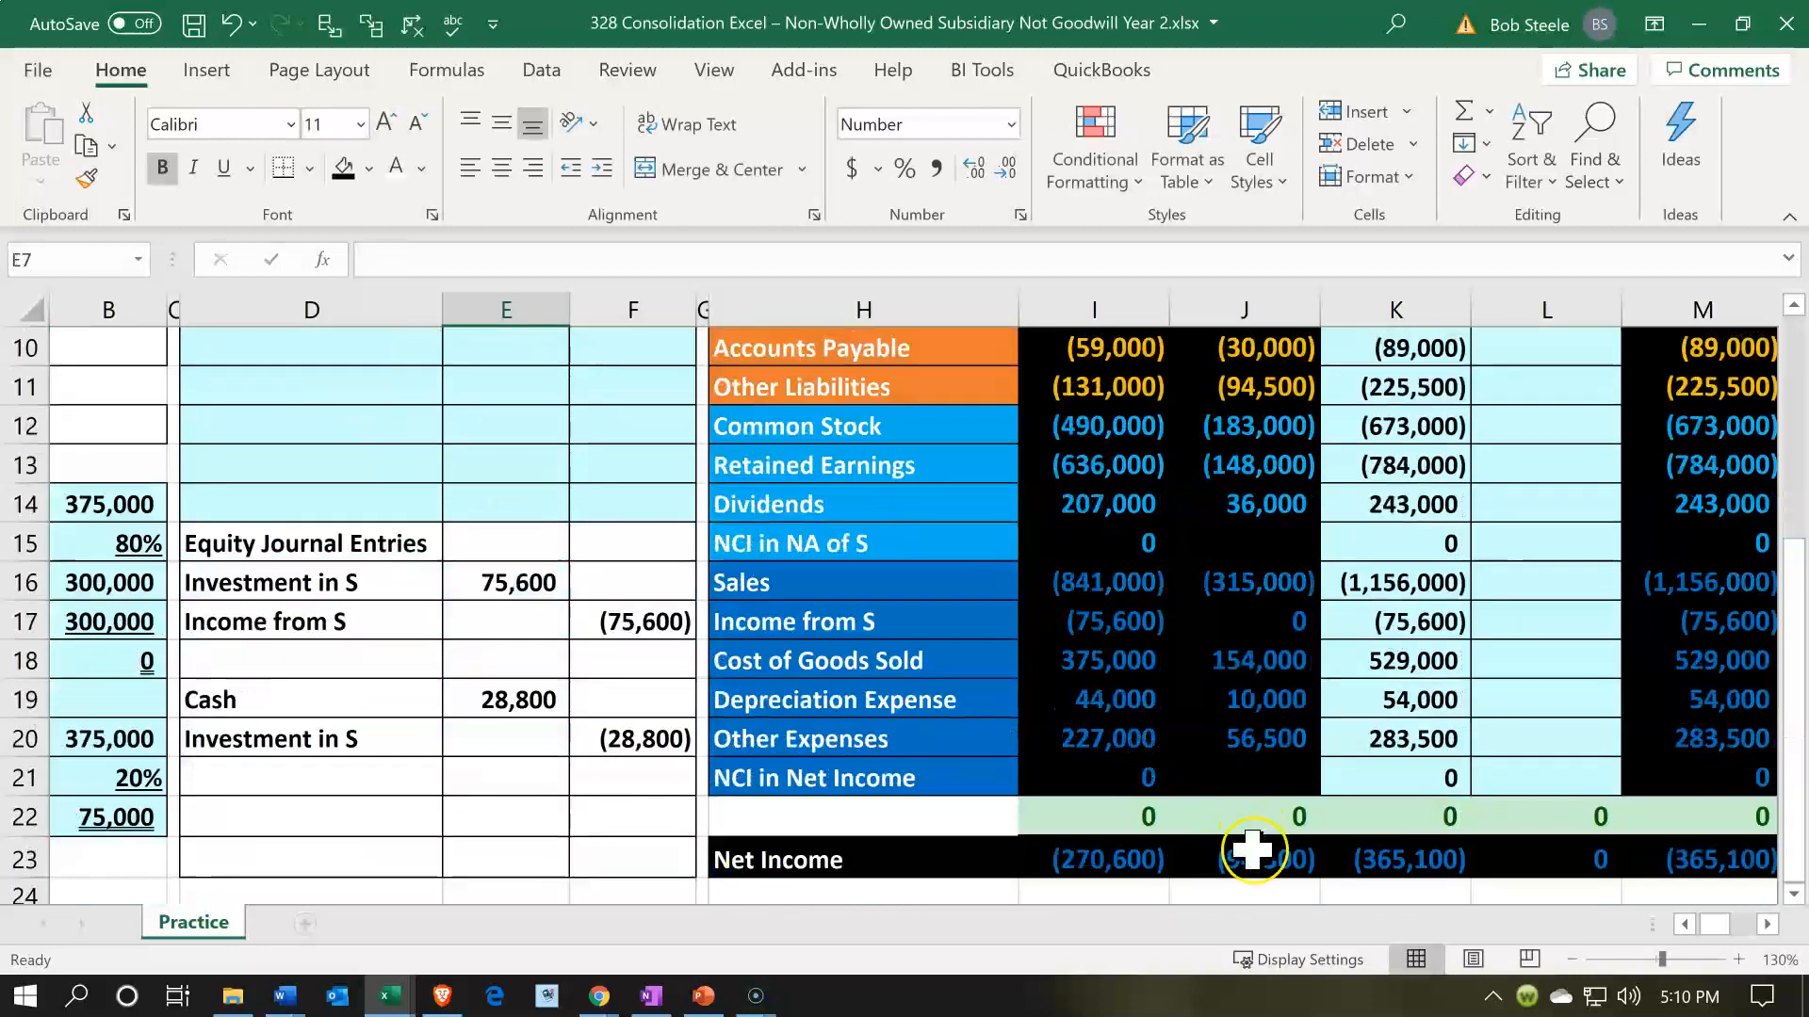
{"action": "left_click", "coordinate": [1253, 852]}
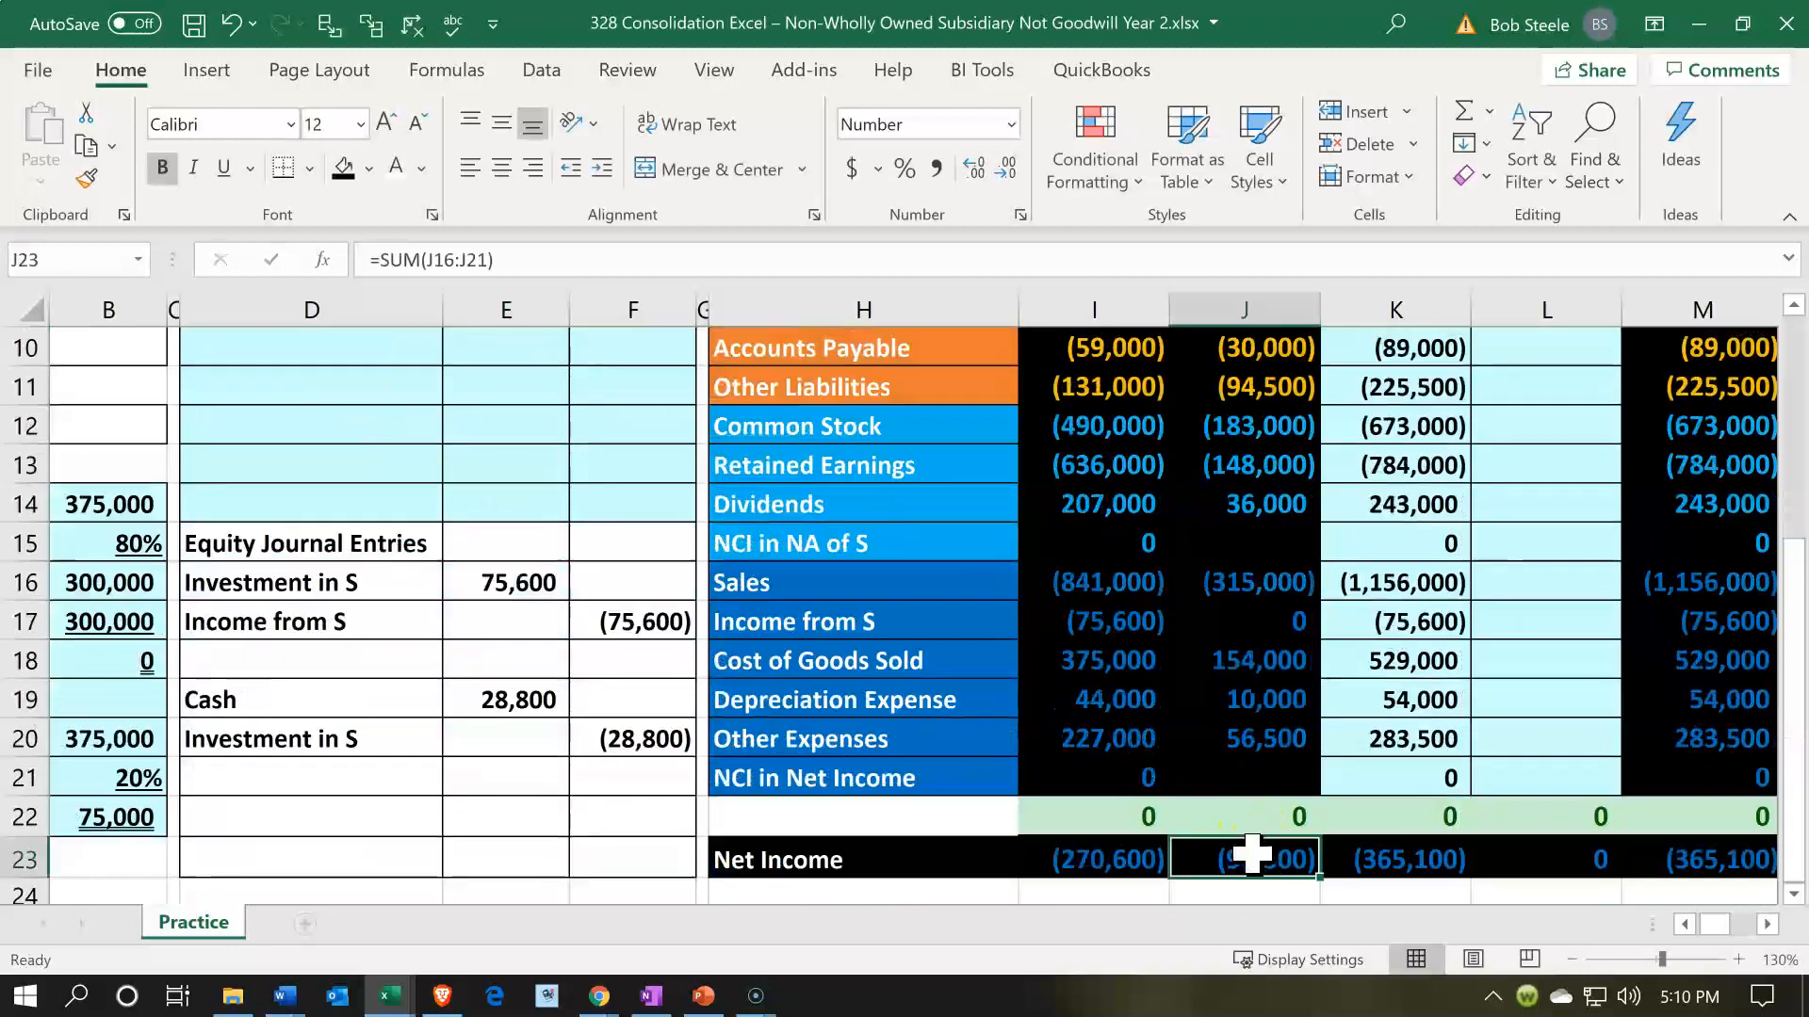
{"action": "left_click", "coordinate": [1112, 625]}
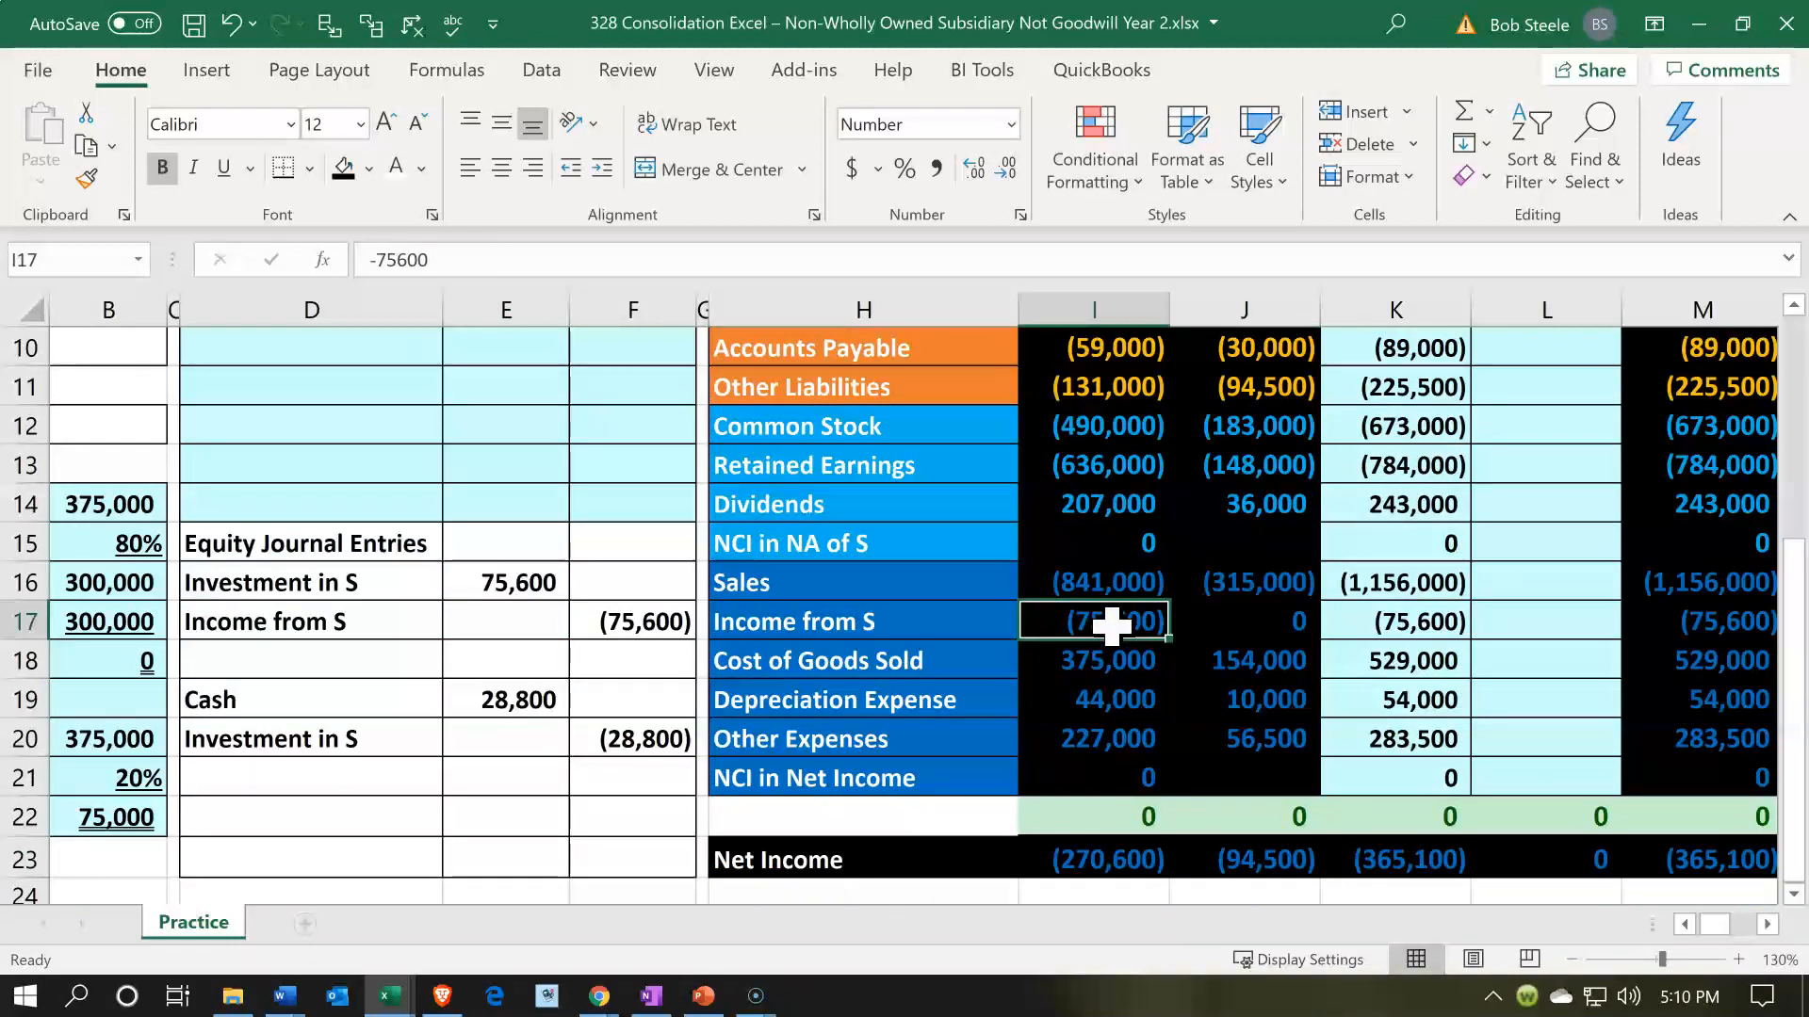
{"action": "left_click", "coordinate": [906, 777]}
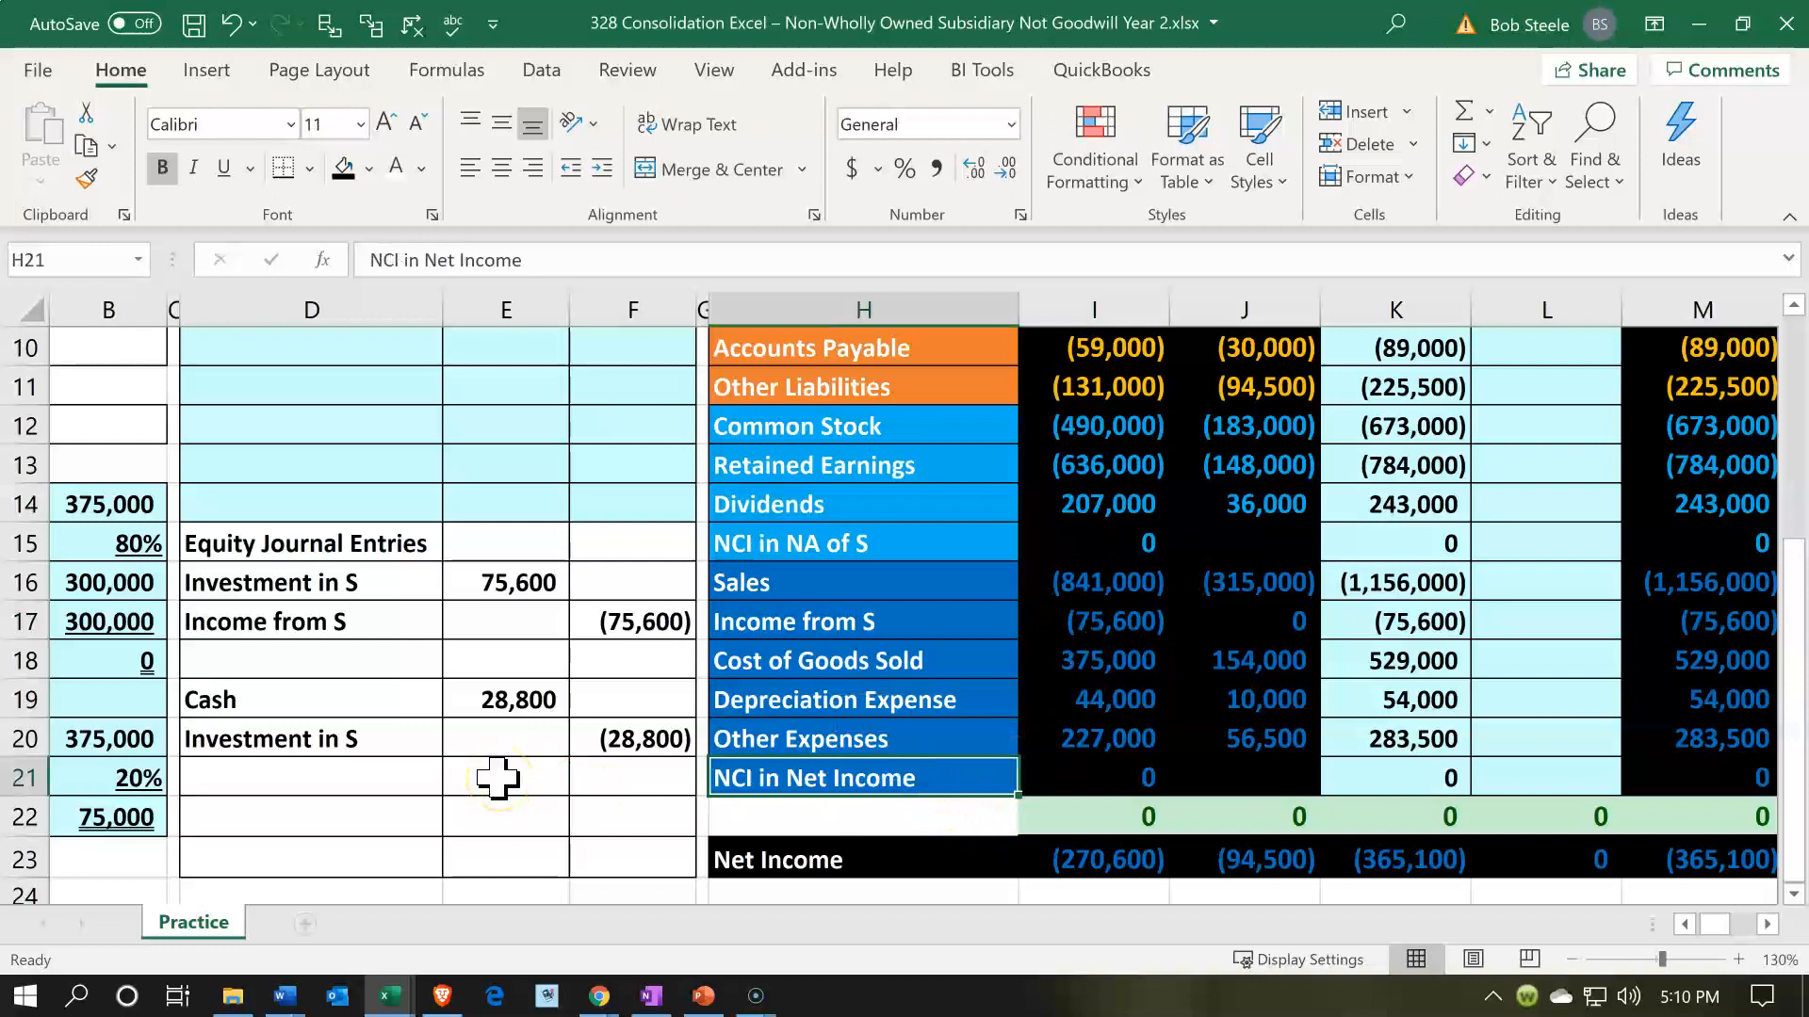
{"action": "scroll", "coordinate": [485, 735], "scroll_direction": "up", "scroll_amount": 3}
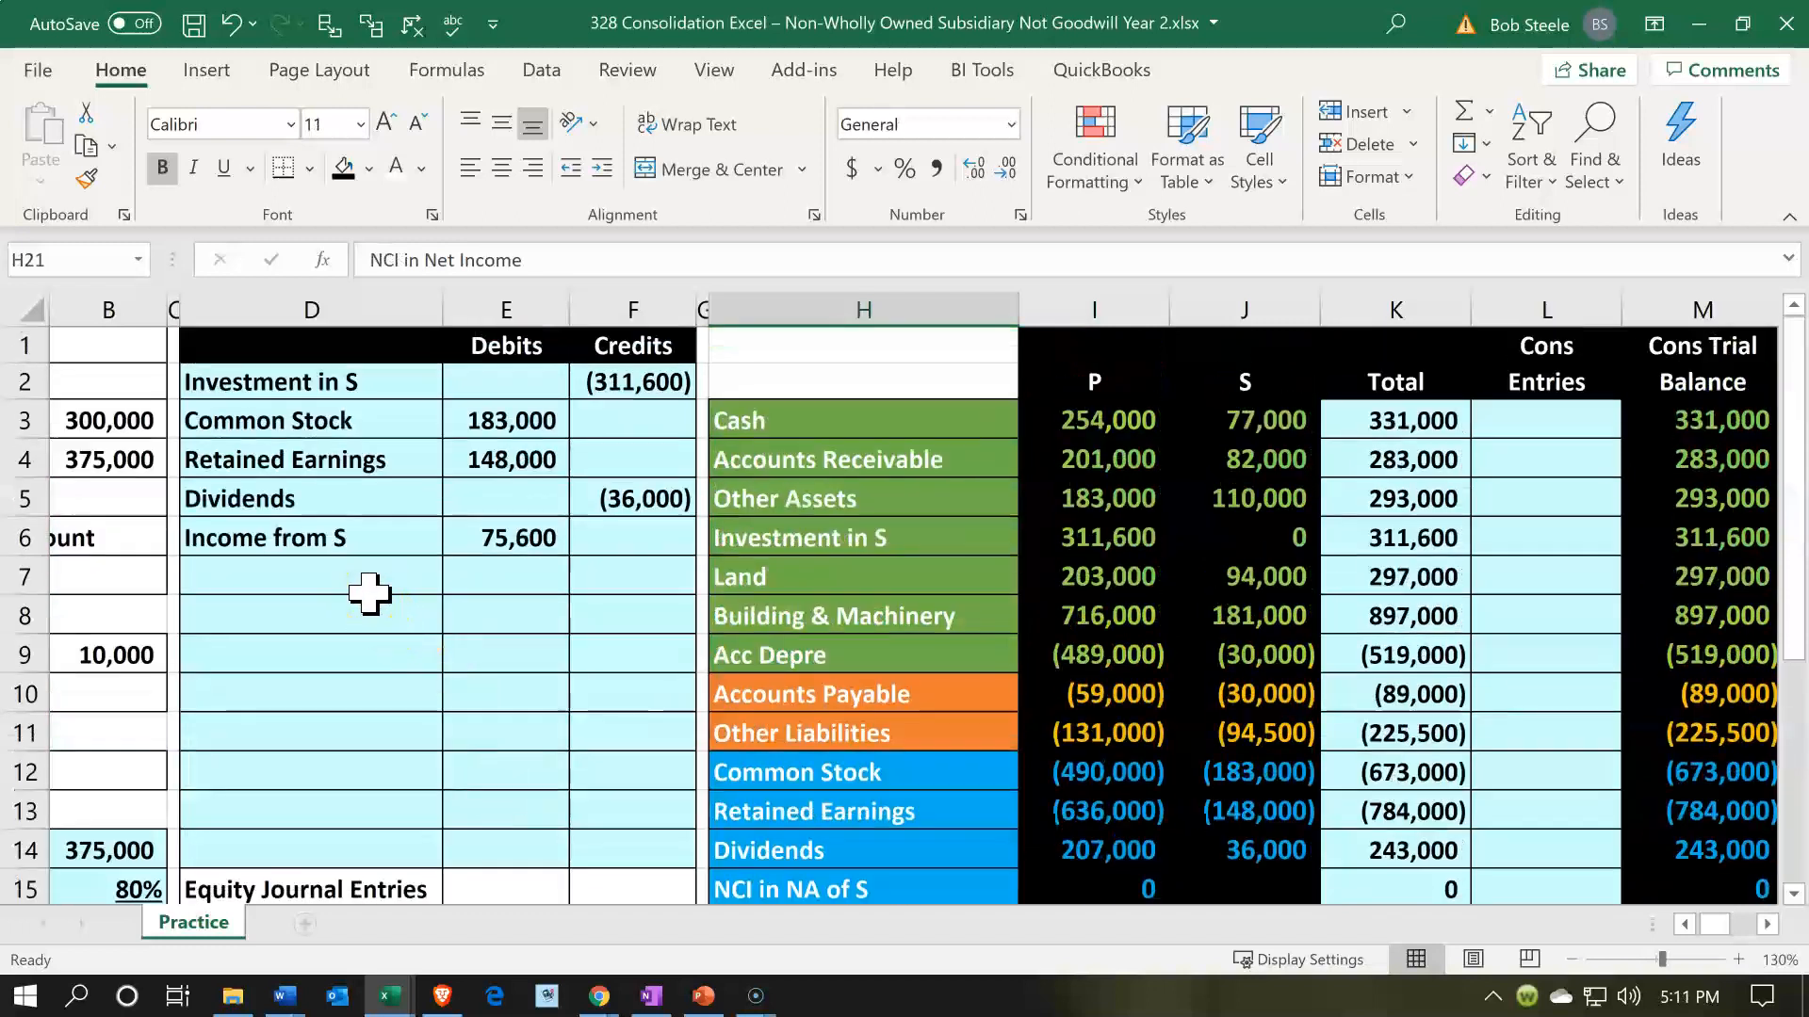
{"action": "left_click", "coordinate": [372, 592]}
{"action": "type", "text": "="}
{"action": "key", "text": "Down"}
{"action": "key", "text": "Down"}
{"action": "key", "text": "Down"}
{"action": "key", "text": "Down"}
{"action": "key", "text": "Down"}
{"action": "key", "text": "Down"}
{"action": "key", "text": "Down"}
{"action": "key", "text": "Down"}
{"action": "key", "text": "Down"}
{"action": "key", "text": "Down"}
{"action": "key", "text": "Down"}
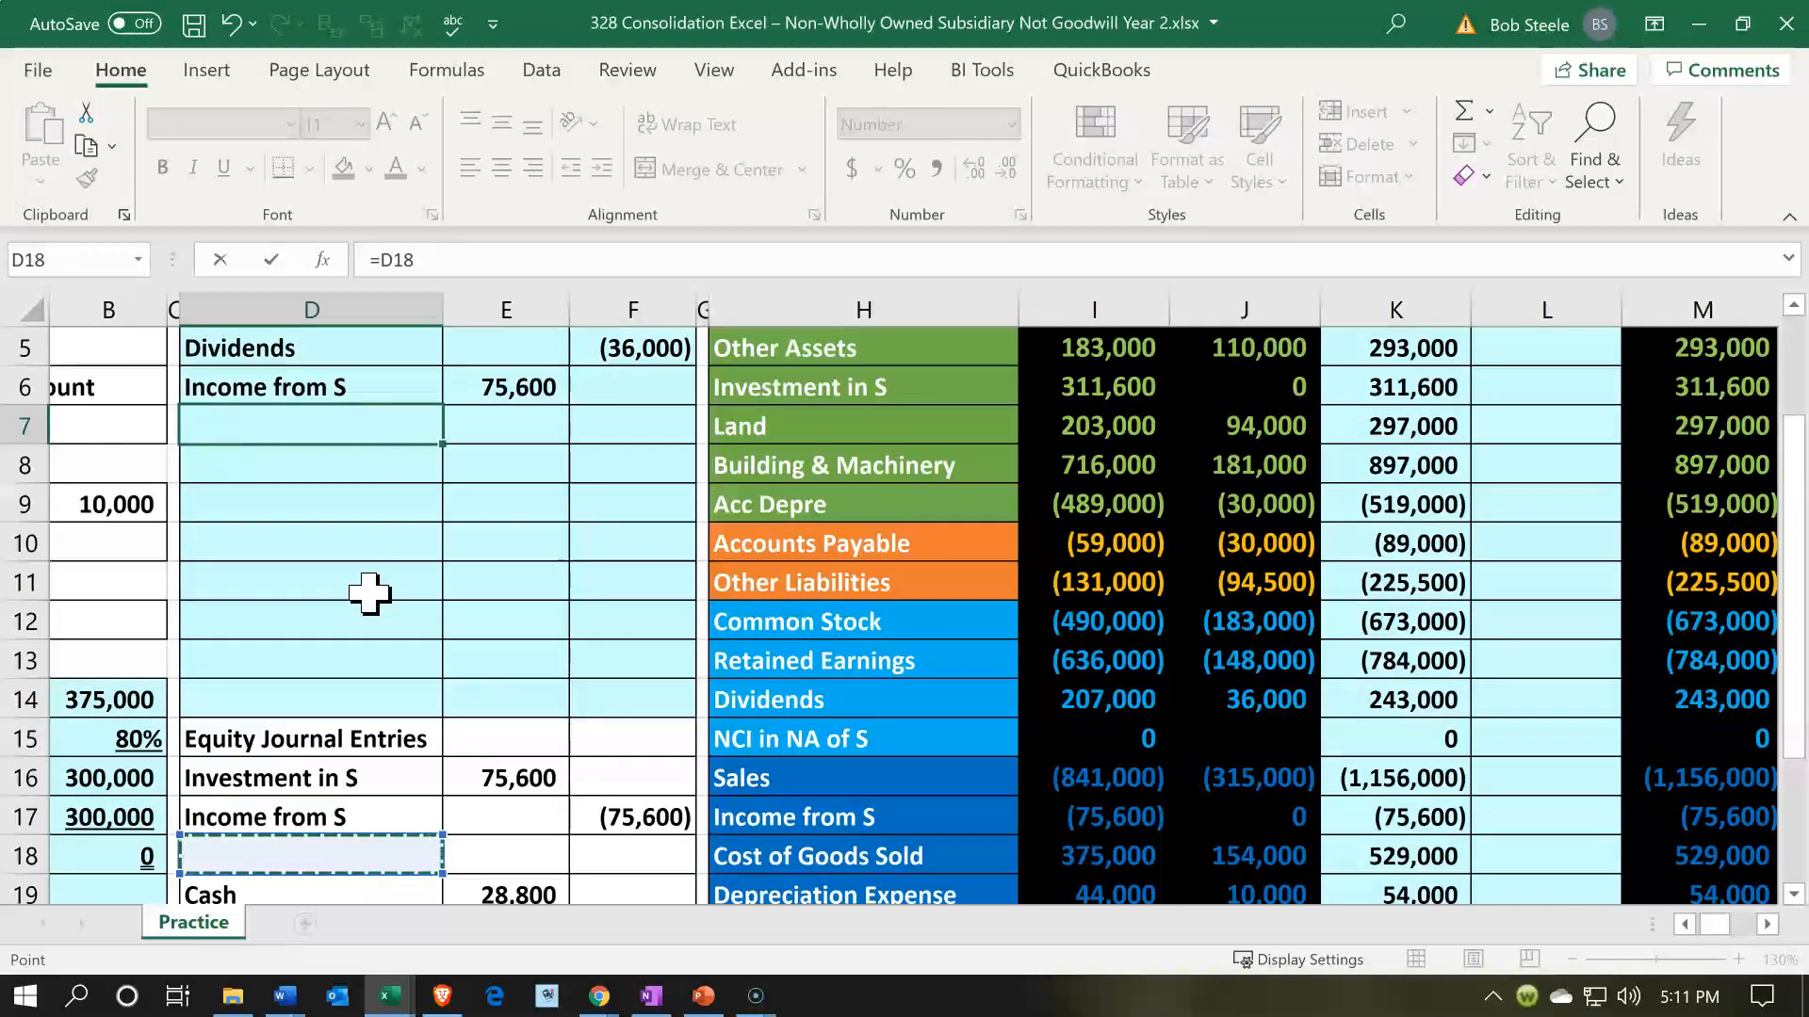
{"action": "key", "text": "Down"}
{"action": "key", "text": "Right"}
{"action": "key", "text": "Down"}
{"action": "key", "text": "Right"}
{"action": "key", "text": "Down"}
{"action": "key", "text": "Right"}
{"action": "key", "text": "Right"}
{"action": "key", "text": "Escape"}
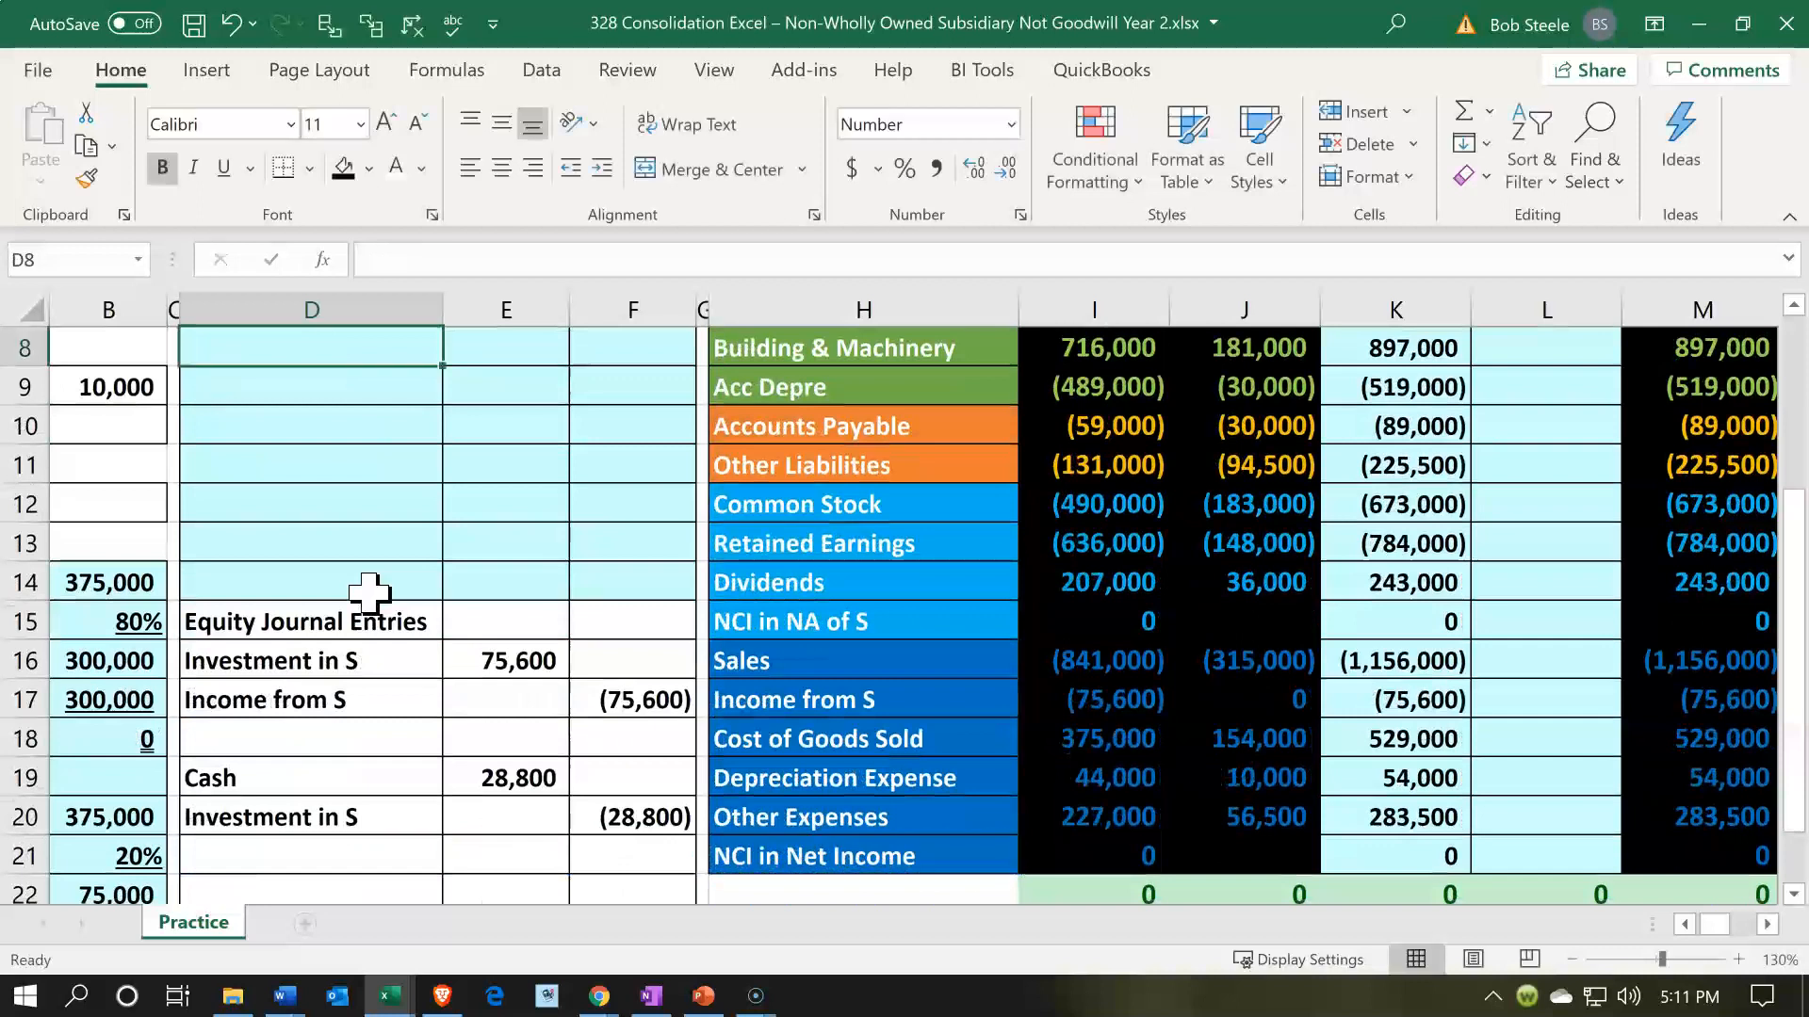
- Debit NCI in Net Income in E7 with the negative of S's net income in J23 multiplied by the ownership percentage, and check the entry
{"action": "key", "text": "Up"}
{"action": "key", "text": "Up"}
{"action": "key", "text": "Down"}
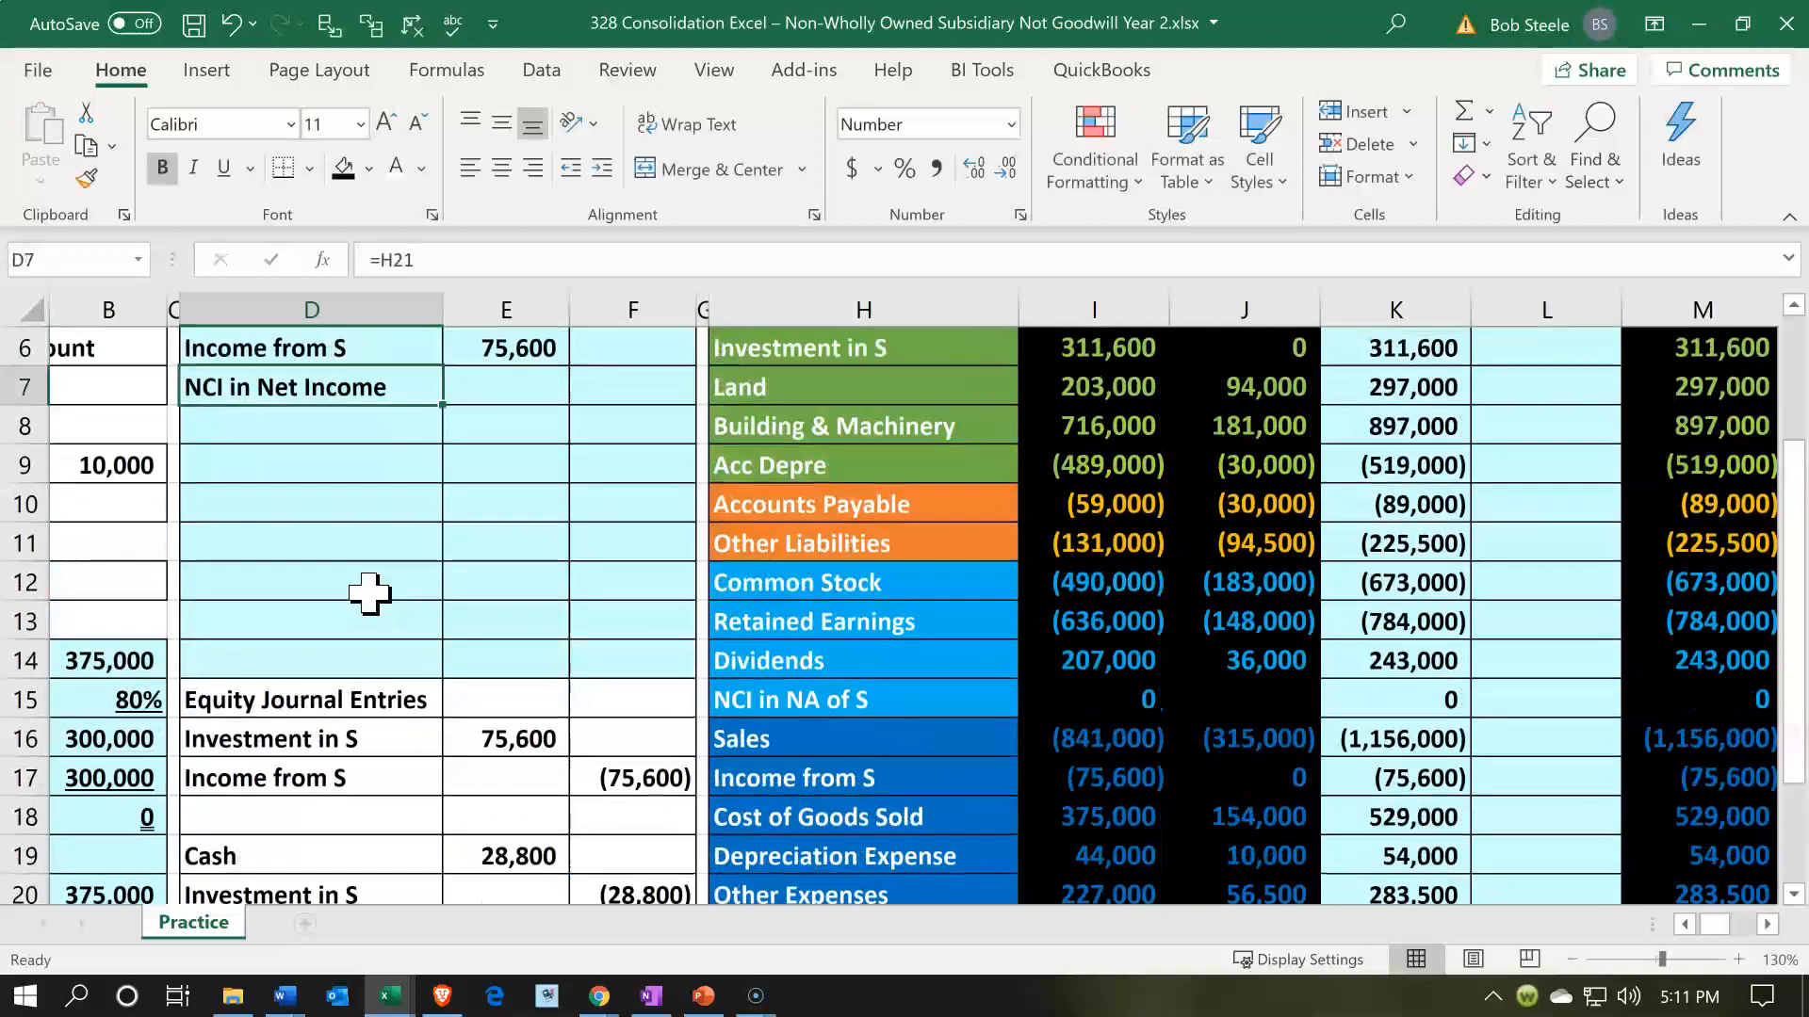
{"action": "key", "text": "Right"}
{"action": "type", "text": "-"}
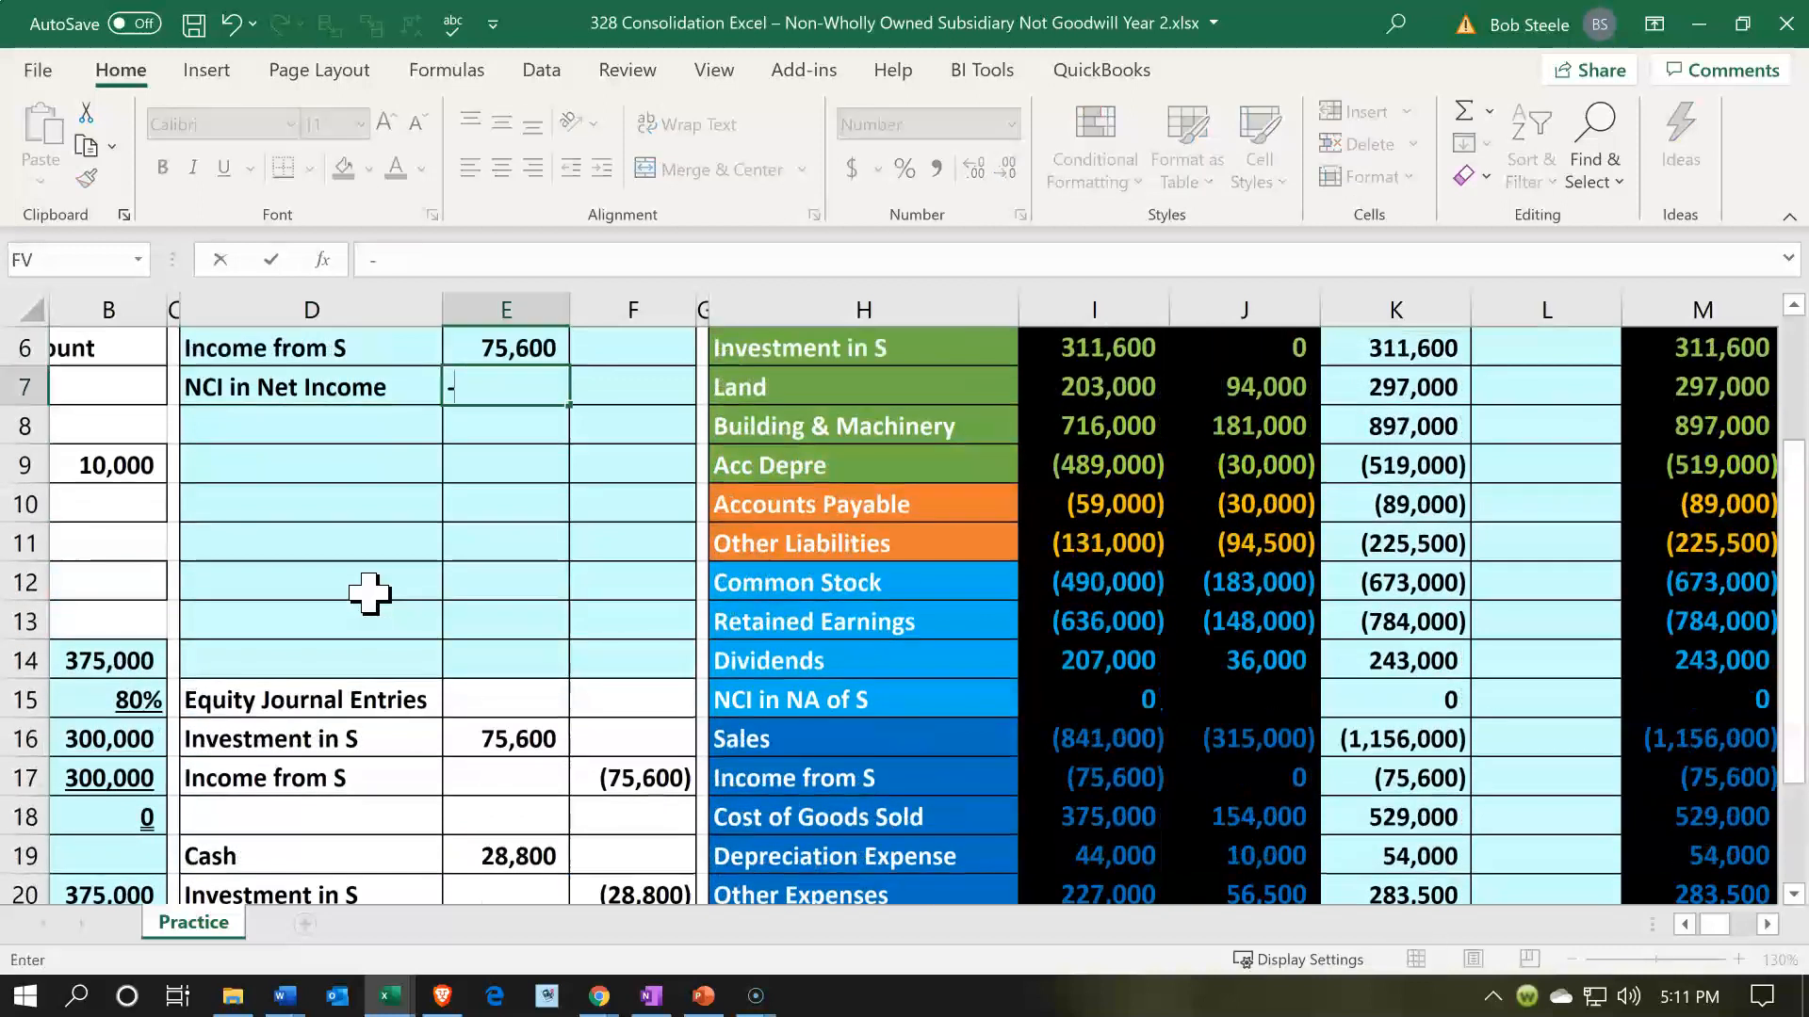
{"action": "key", "text": "Down"}
{"action": "key", "text": "Down"}
{"action": "key", "text": "Down"}
{"action": "key", "text": "Down"}
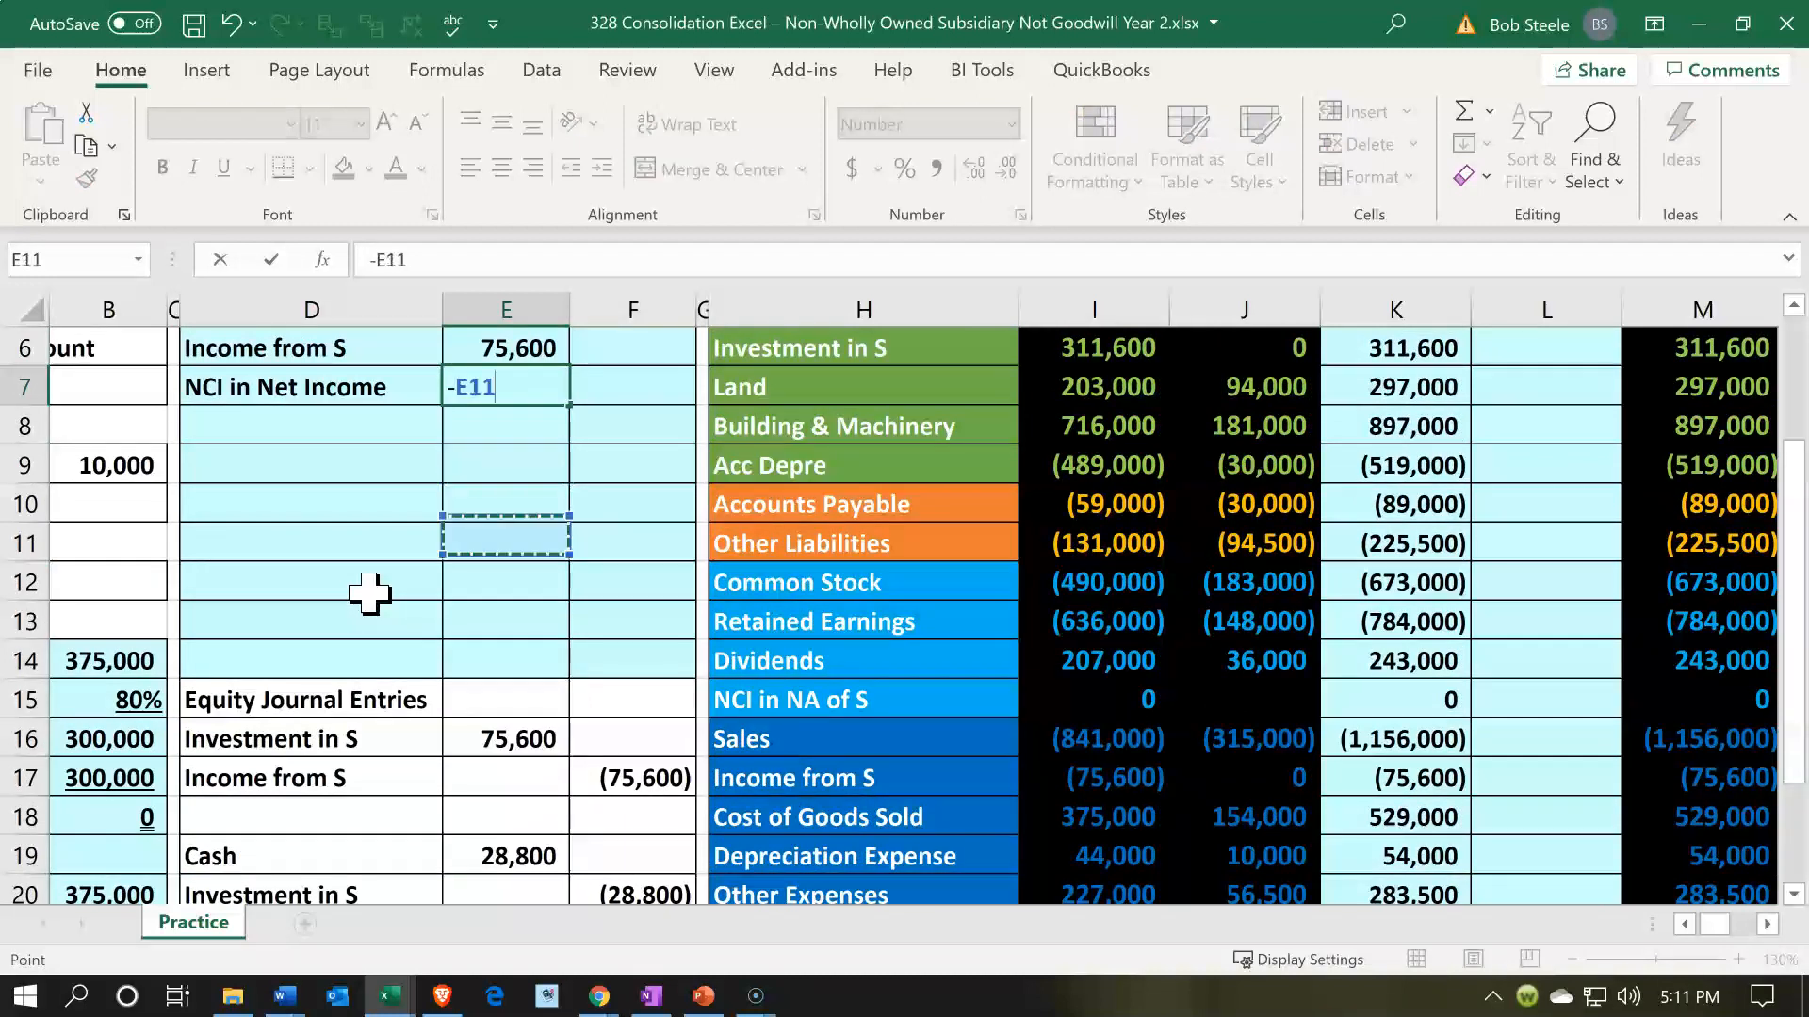
{"action": "key", "text": "Down"}
{"action": "key", "text": "Down"}
{"action": "key", "text": "Down"}
{"action": "key", "text": "Down"}
{"action": "key", "text": "Down"}
{"action": "key", "text": "Down"}
{"action": "key", "text": "Down"}
{"action": "key", "text": "Down"}
{"action": "key", "text": "Down"}
{"action": "key", "text": "Down"}
{"action": "key", "text": "Down"}
{"action": "key", "text": "Right"}
{"action": "key", "text": "Right"}
{"action": "key", "text": "Right"}
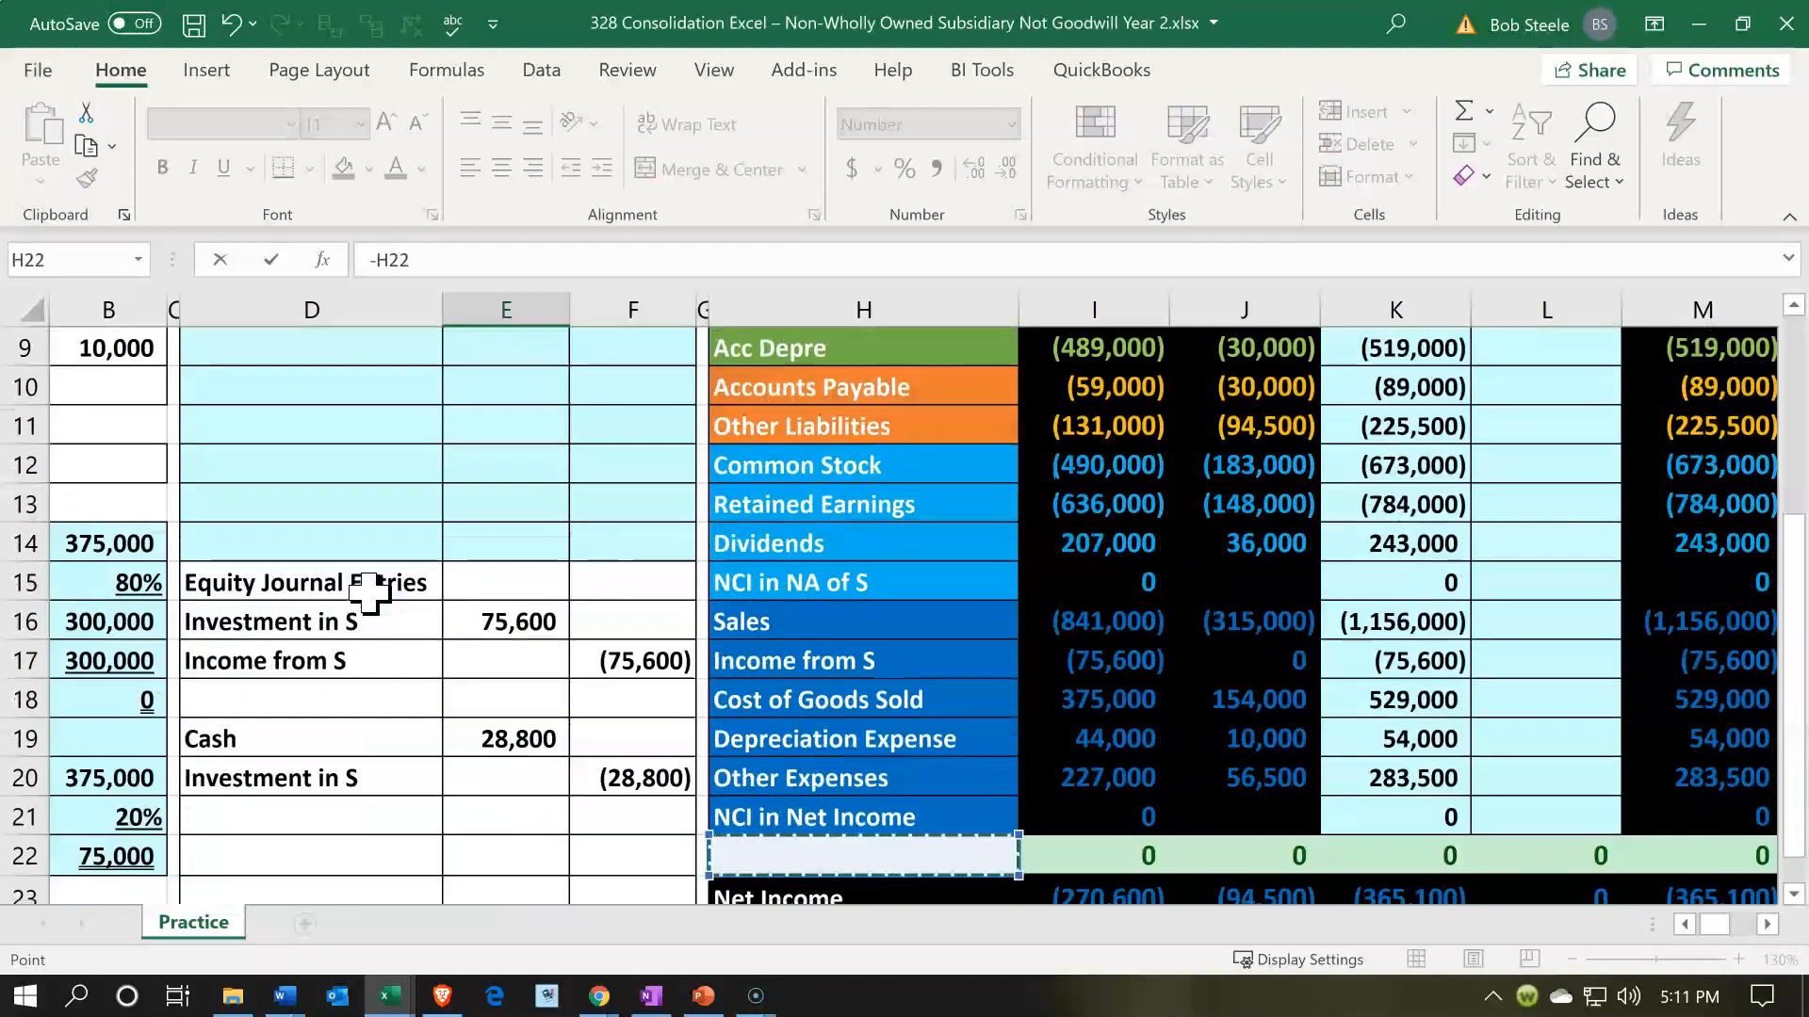
{"action": "key", "text": "Down"}
{"action": "key", "text": "Right"}
{"action": "key", "text": "Right"}
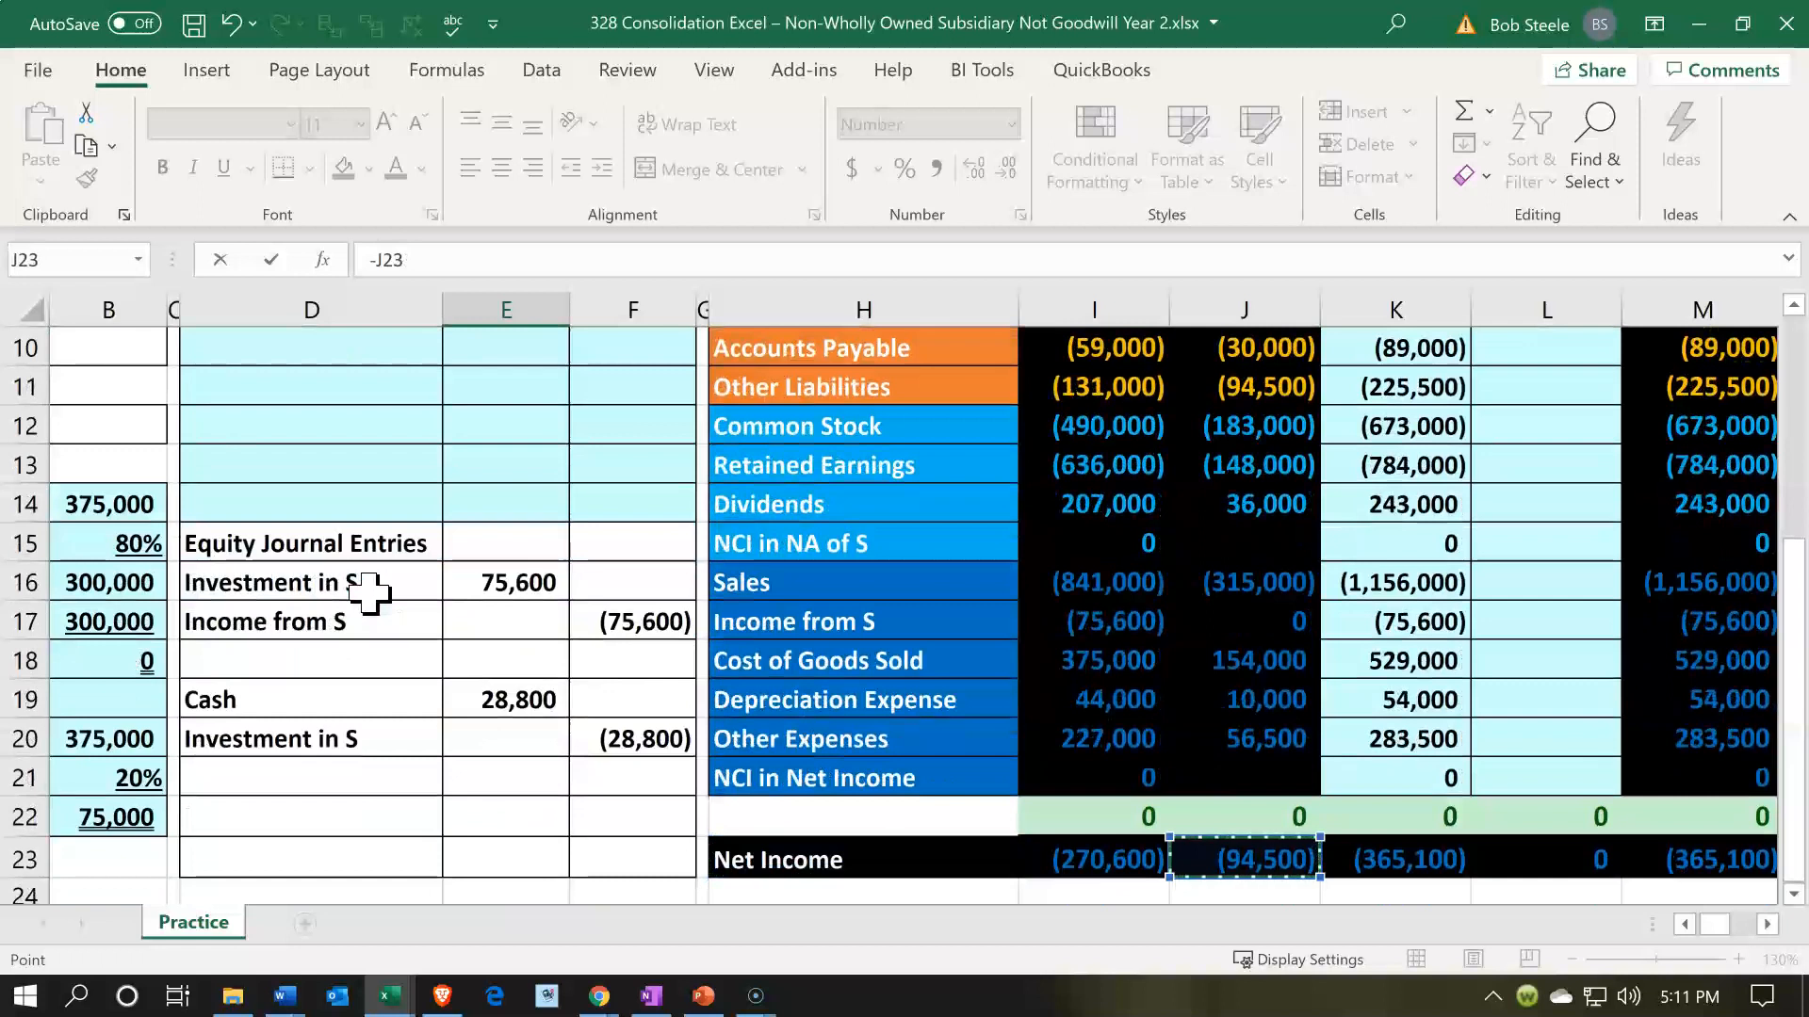
{"action": "type", "text": "*"}
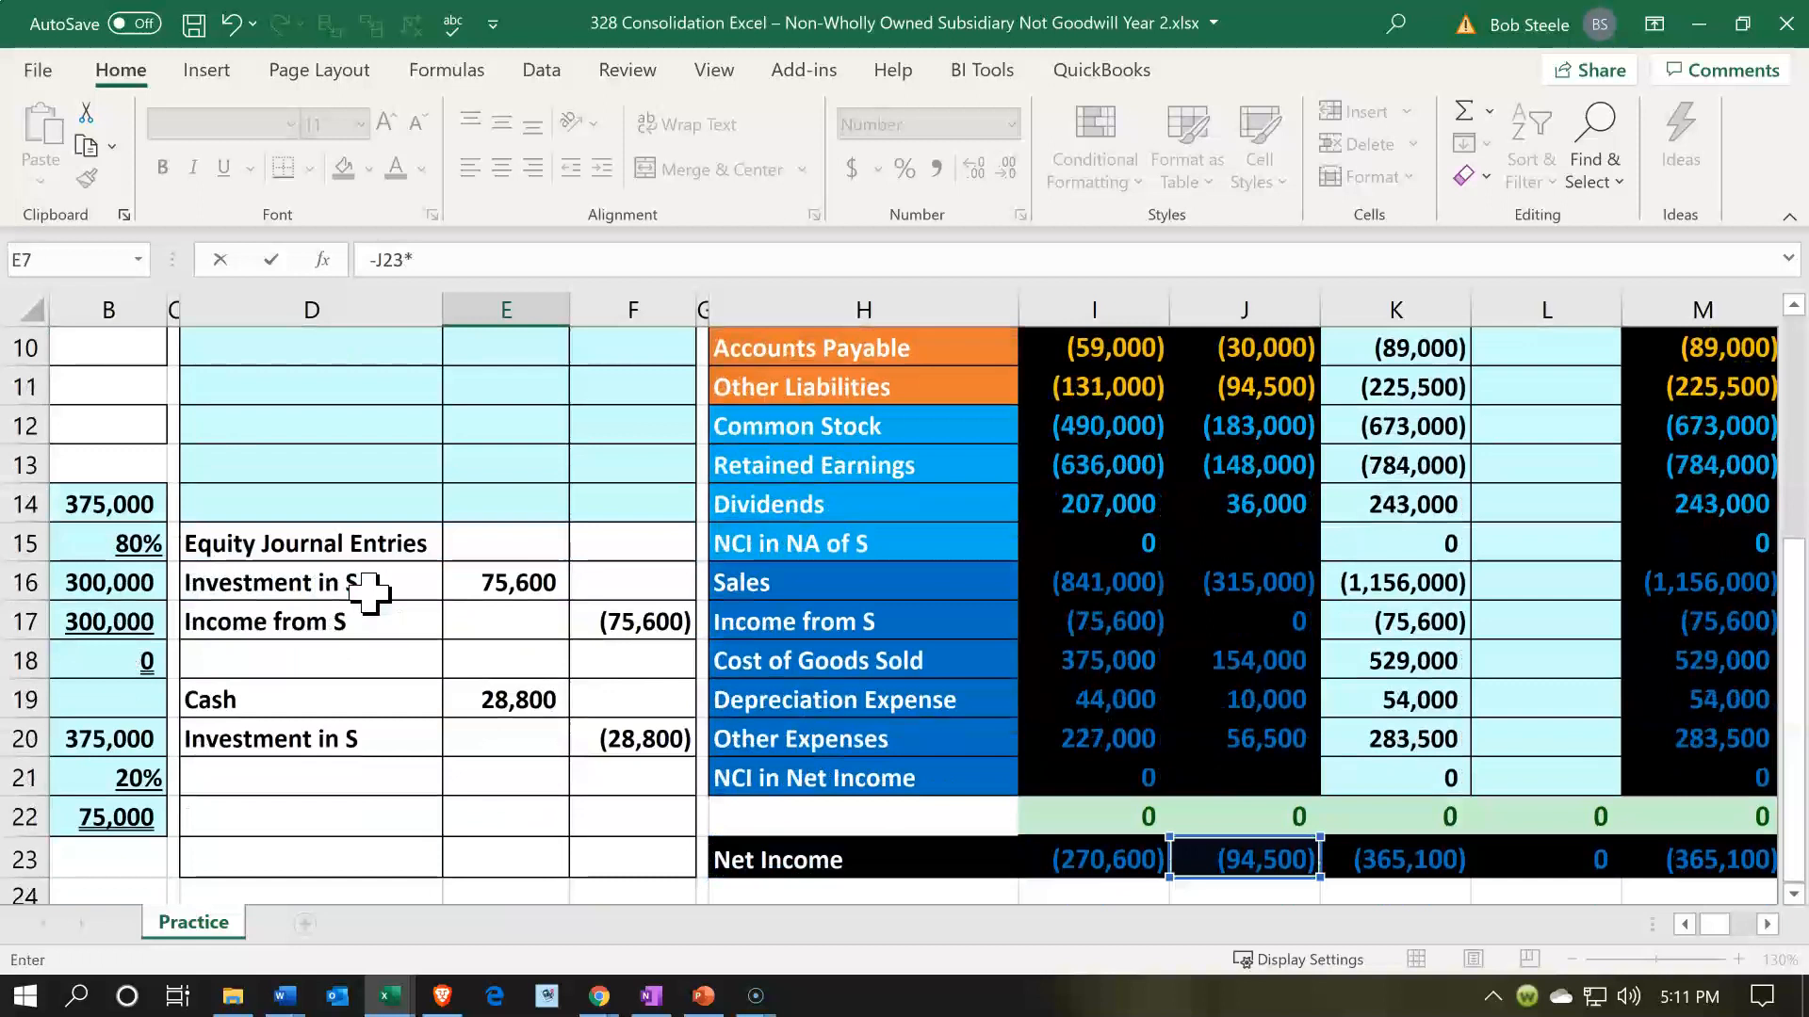
{"action": "key", "text": "Return"}
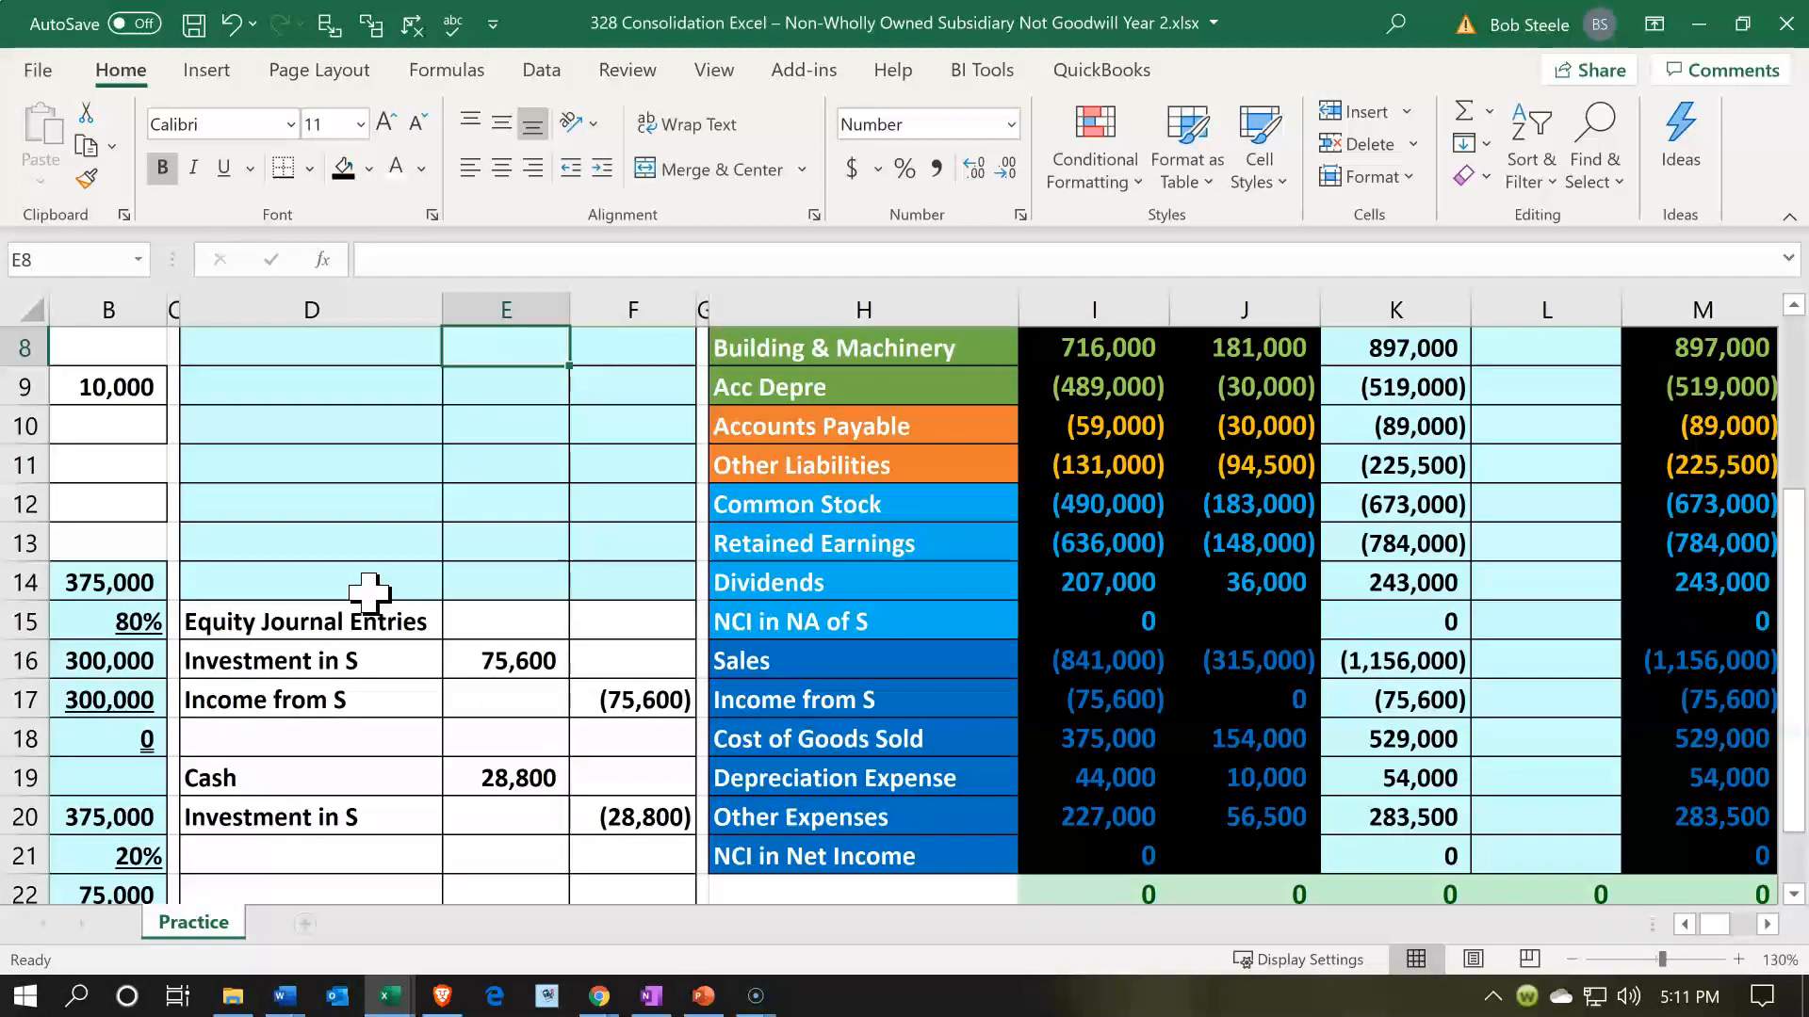
{"action": "scroll", "coordinate": [369, 593], "scroll_direction": "up", "scroll_amount": 2}
{"action": "left_click", "coordinate": [484, 539]}
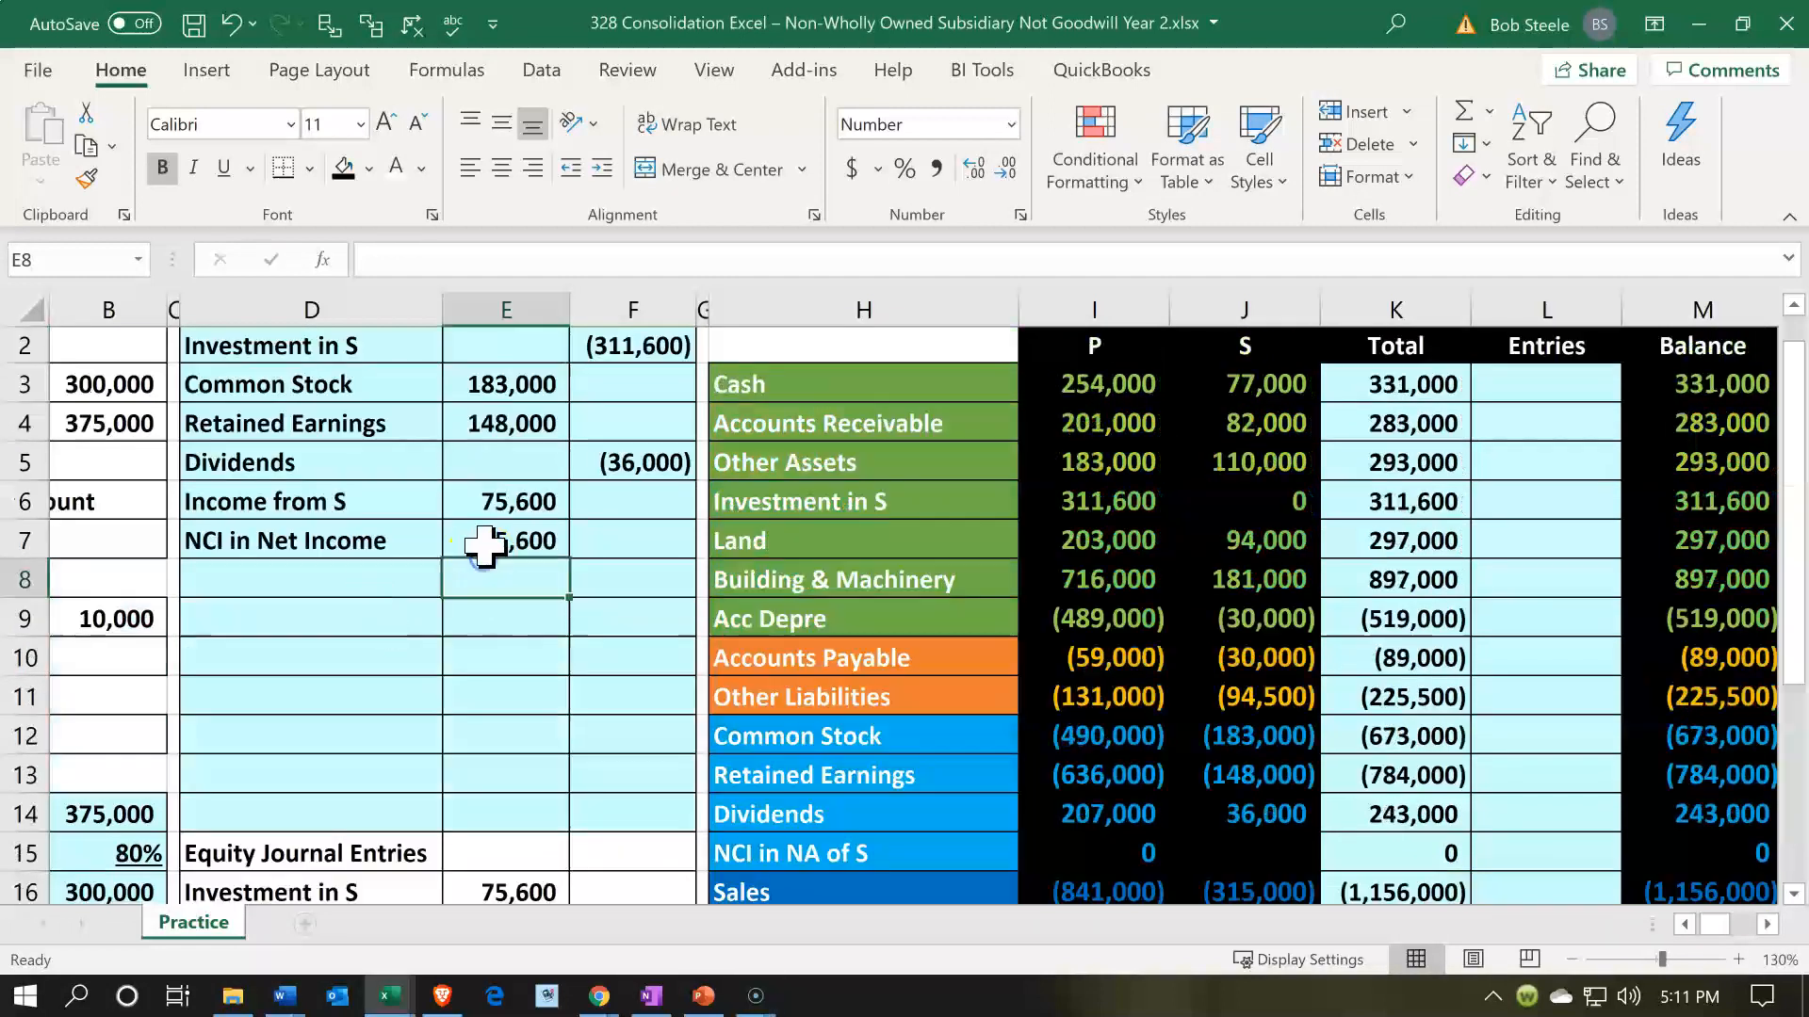
- Change the multiplier in the NCI in Net Income debit formula in E7 to 0.2
{"action": "double_click", "coordinate": [492, 541]}
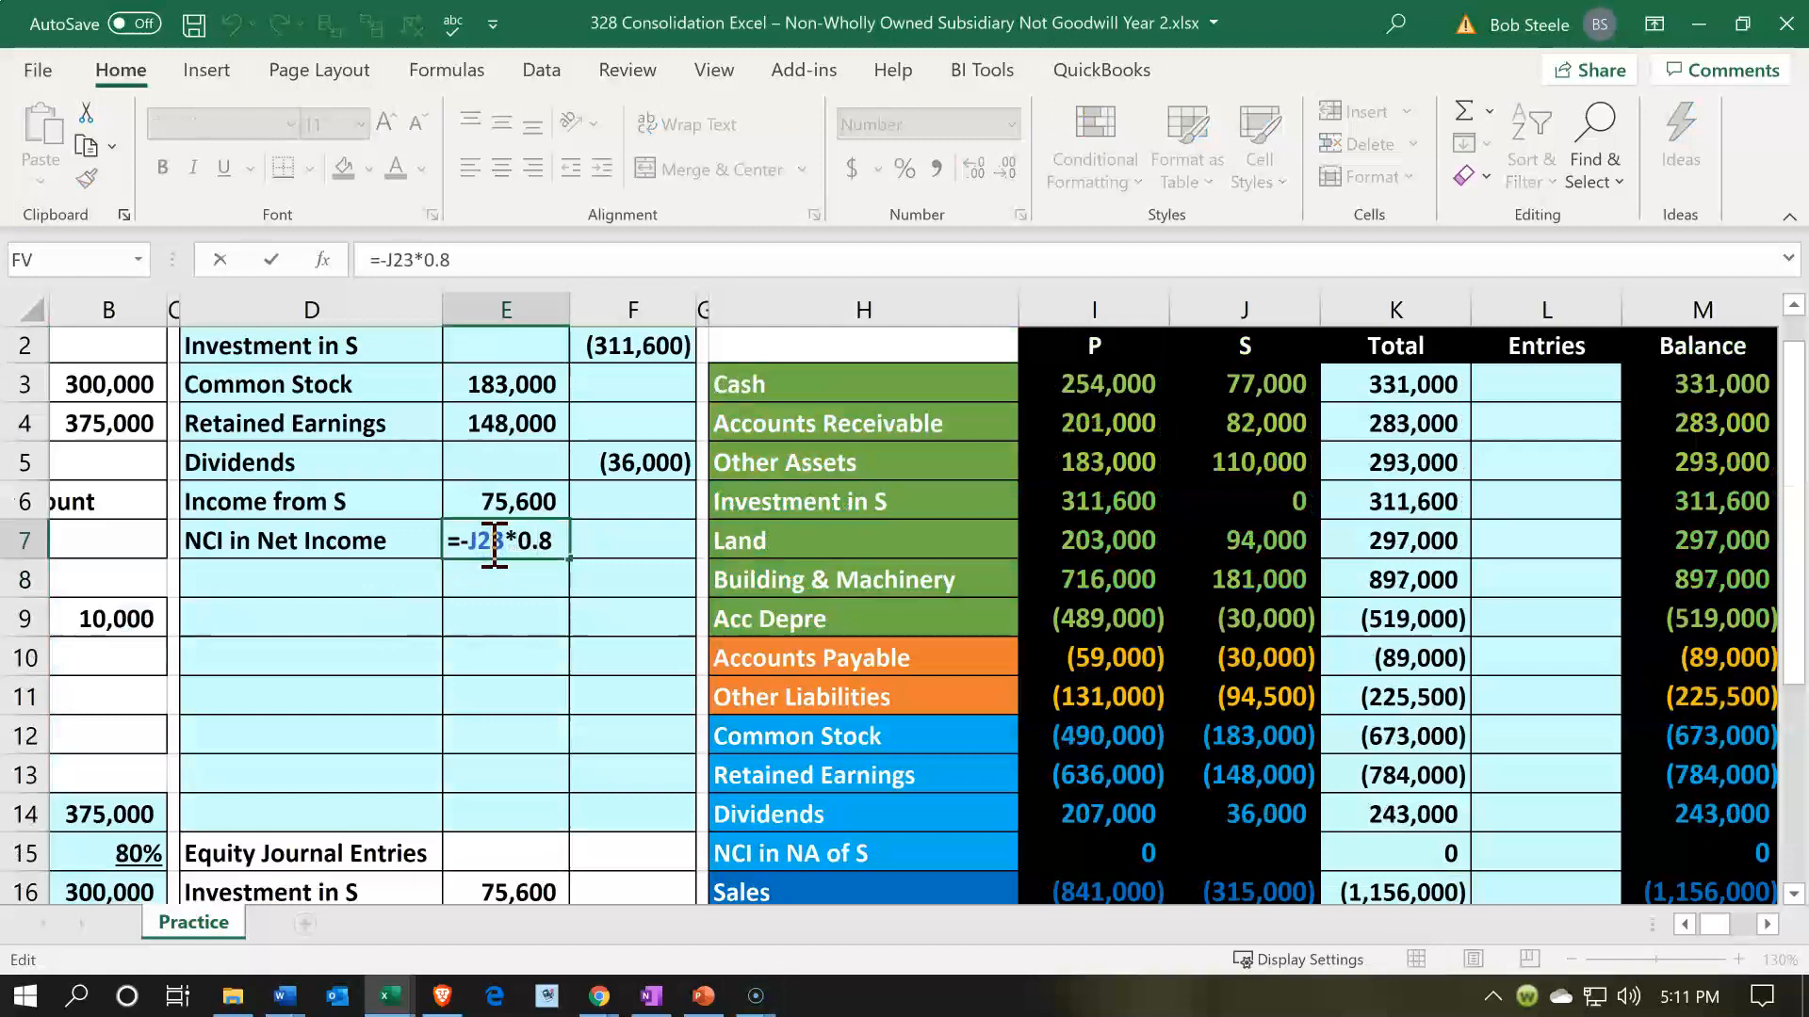
{"action": "key", "text": "BackSpace"}
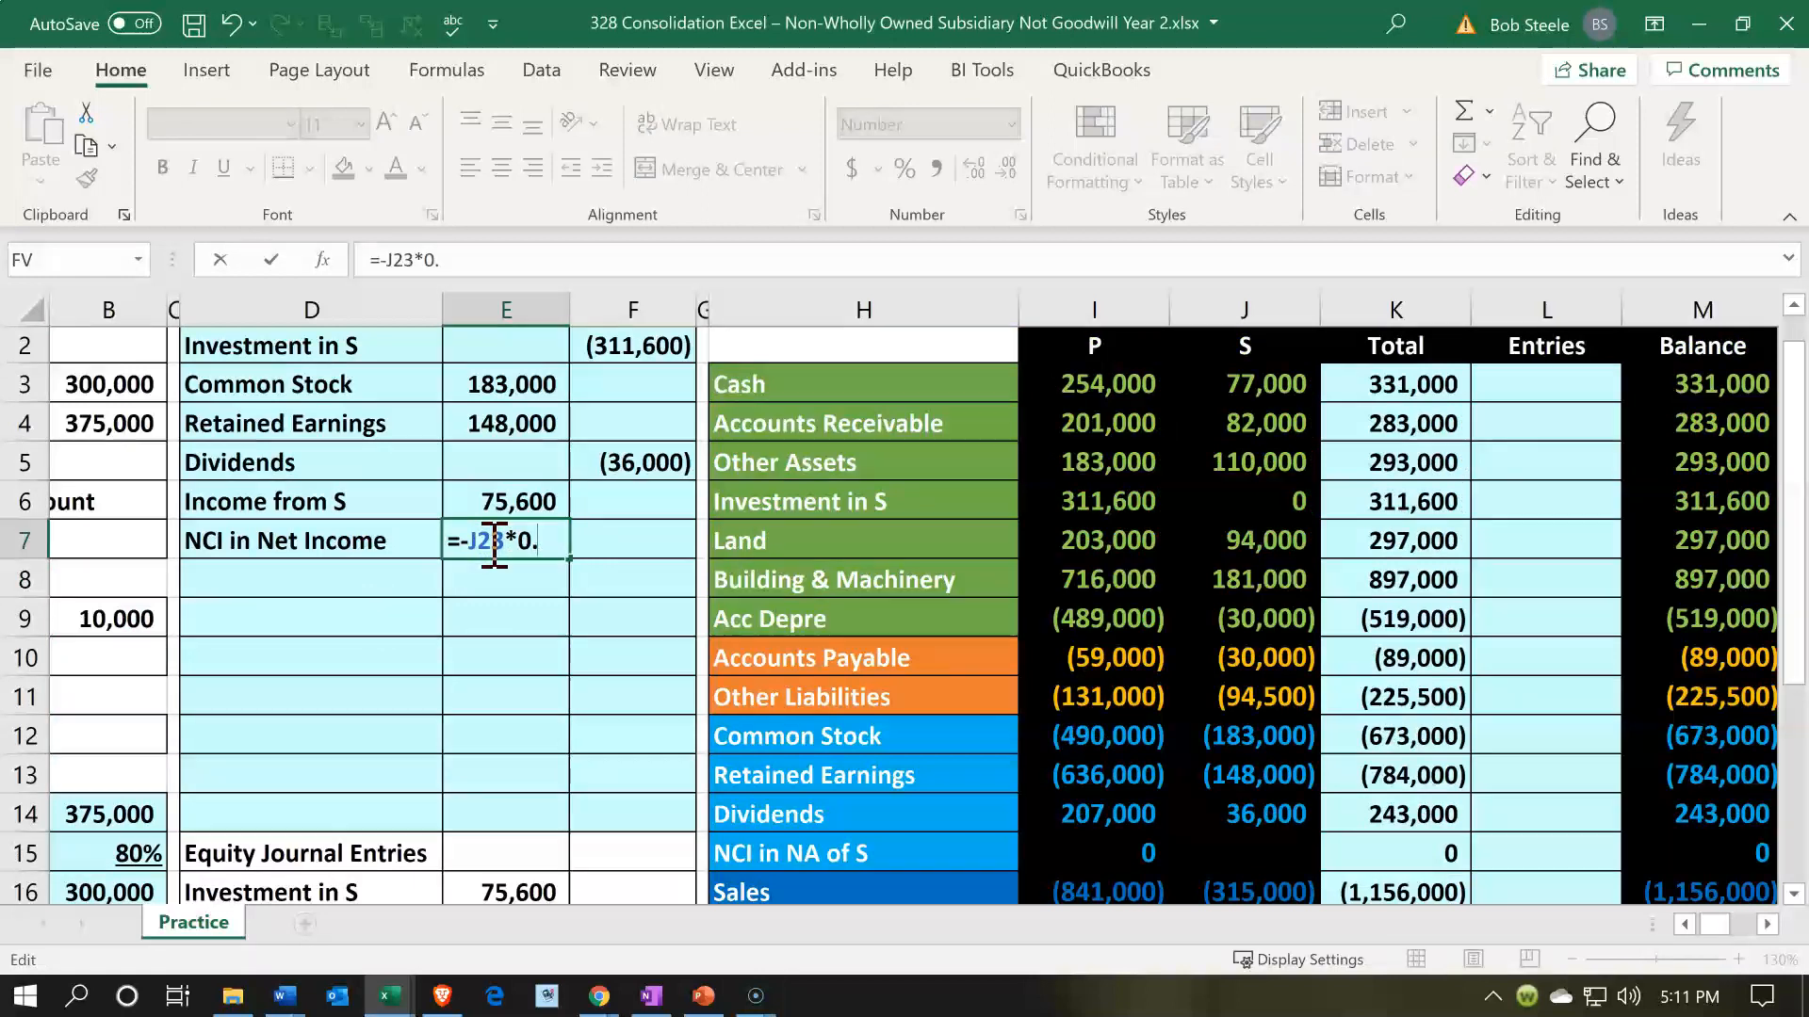
{"action": "type", "text": "2"}
{"action": "key", "text": "Return"}
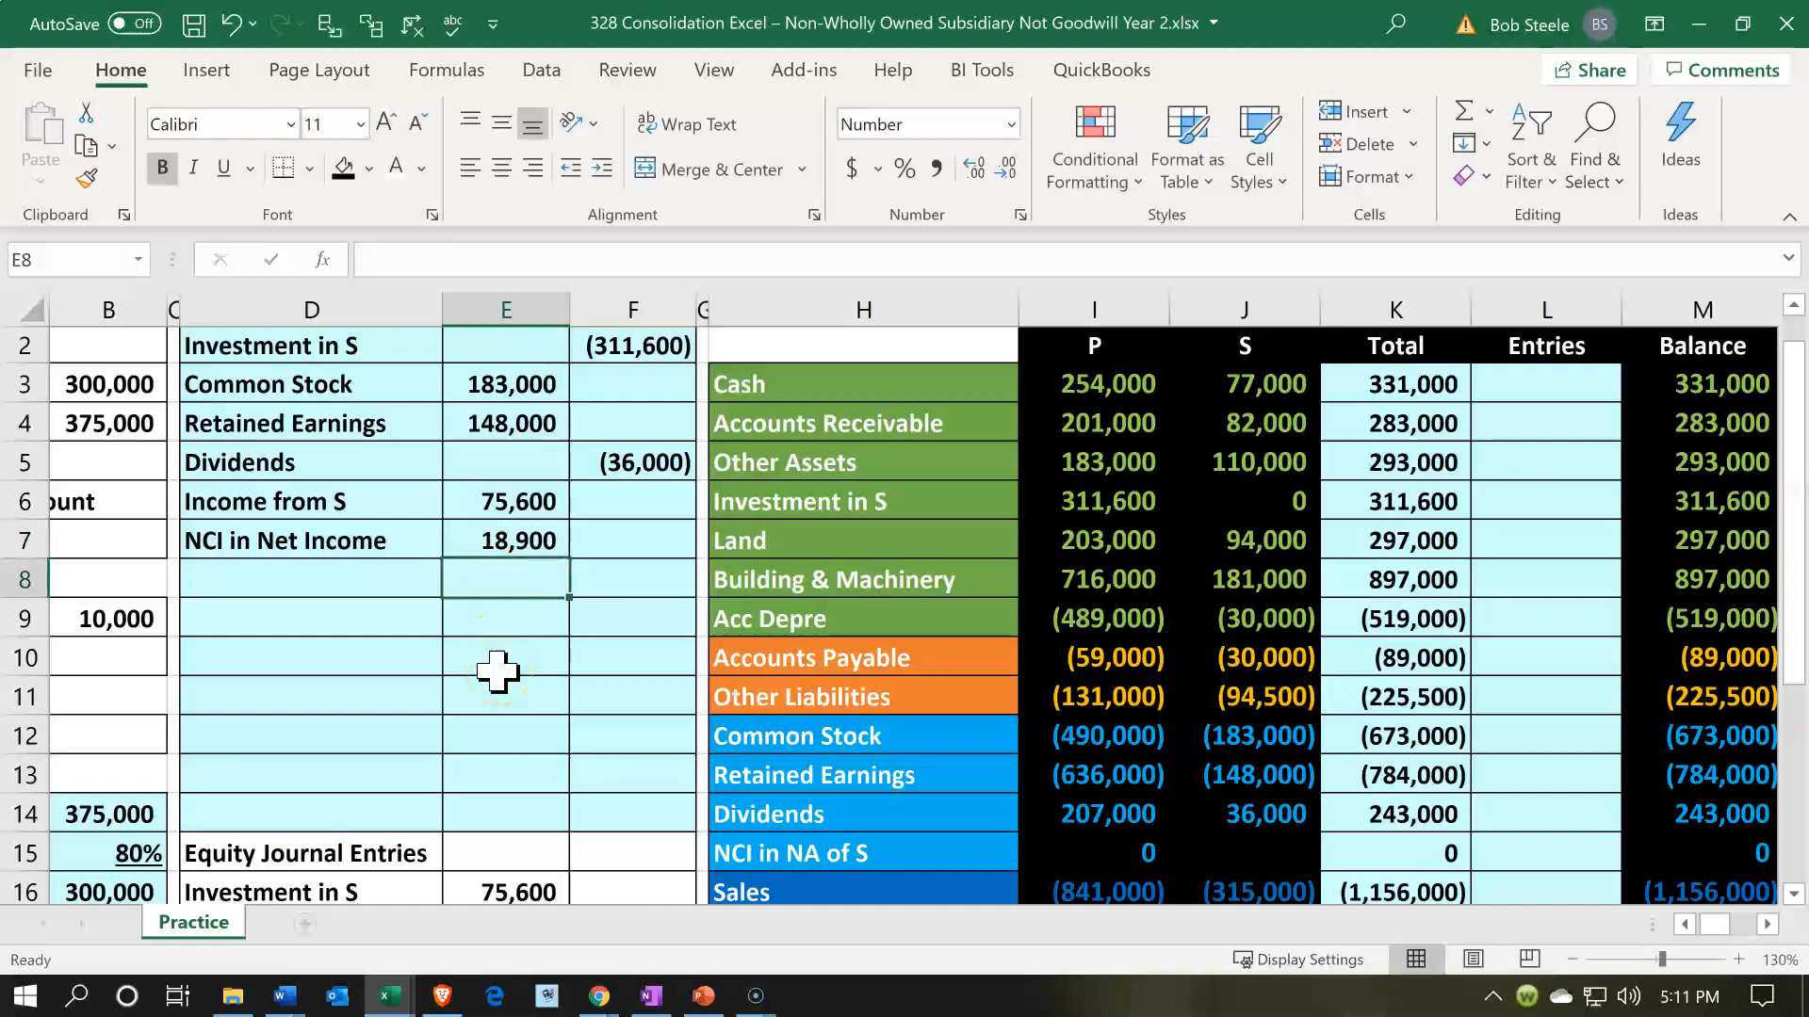
- Label the entry line in D8 by referencing the NCI in NA of S account name in H15
{"action": "scroll", "coordinate": [497, 671], "scroll_direction": "down", "scroll_amount": 1}
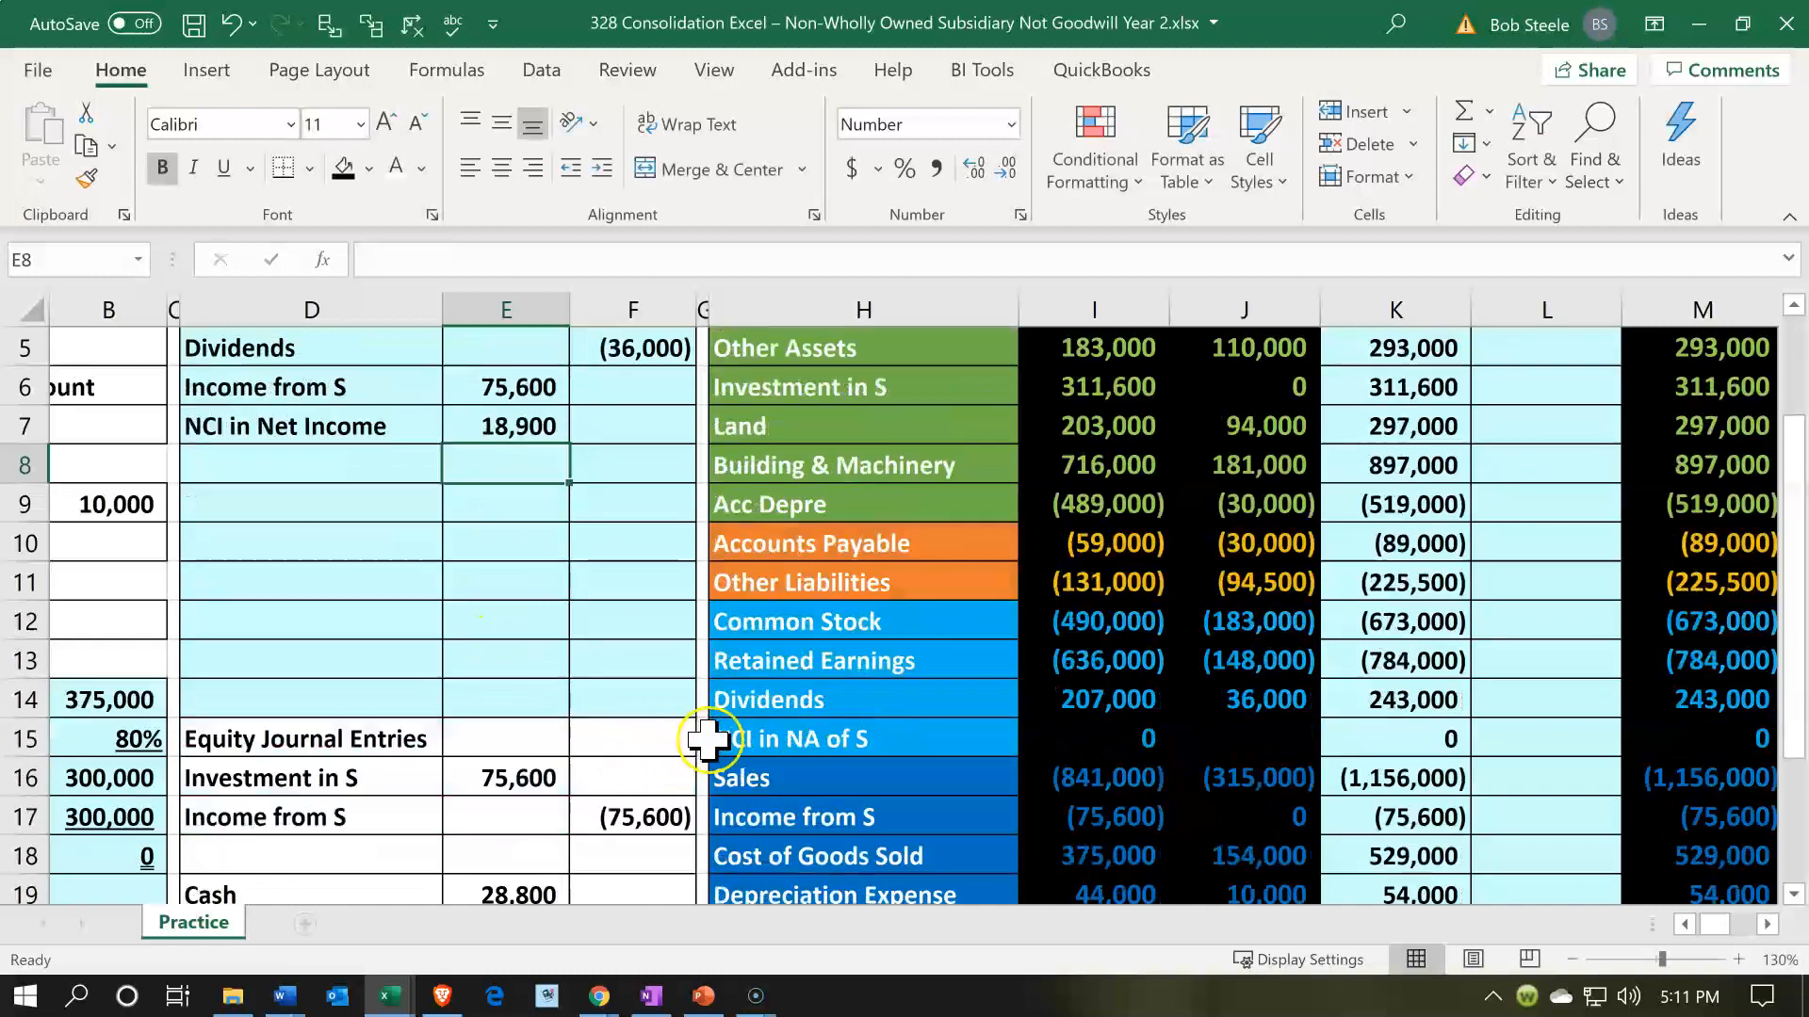
{"action": "left_click", "coordinate": [706, 738]}
{"action": "left_click", "coordinate": [811, 743]}
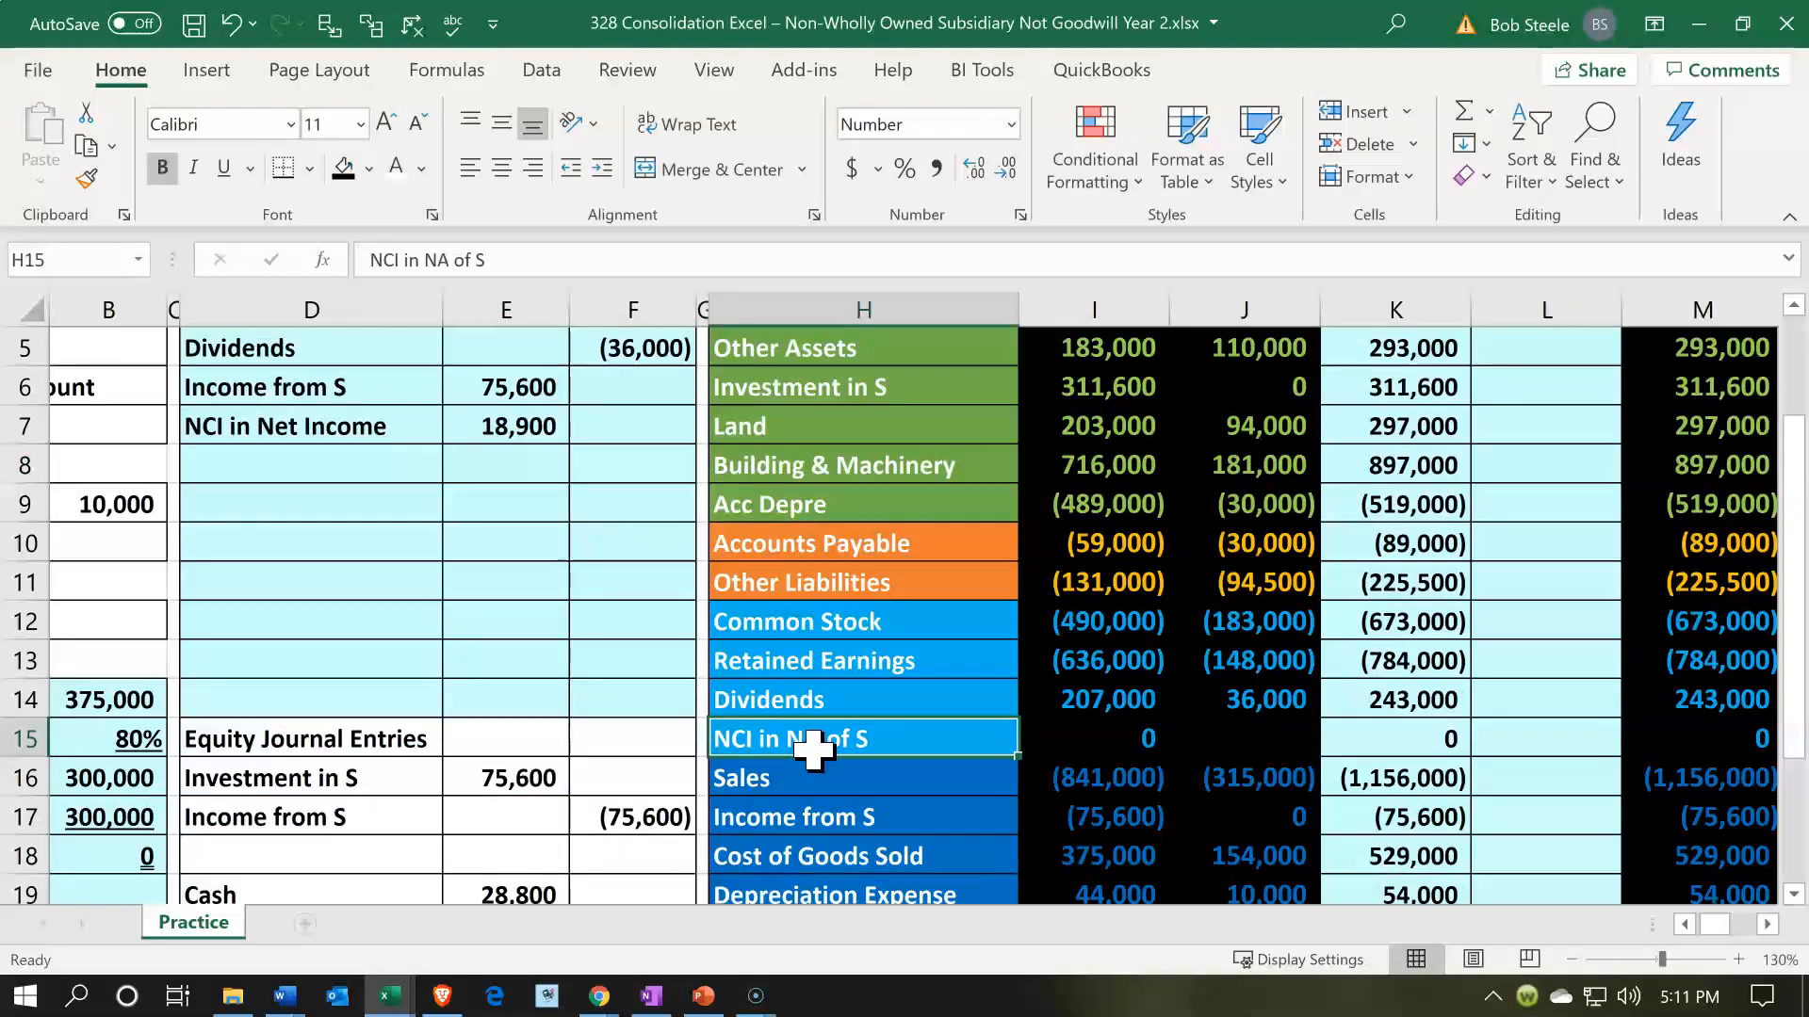
{"action": "left_click", "coordinate": [353, 464]}
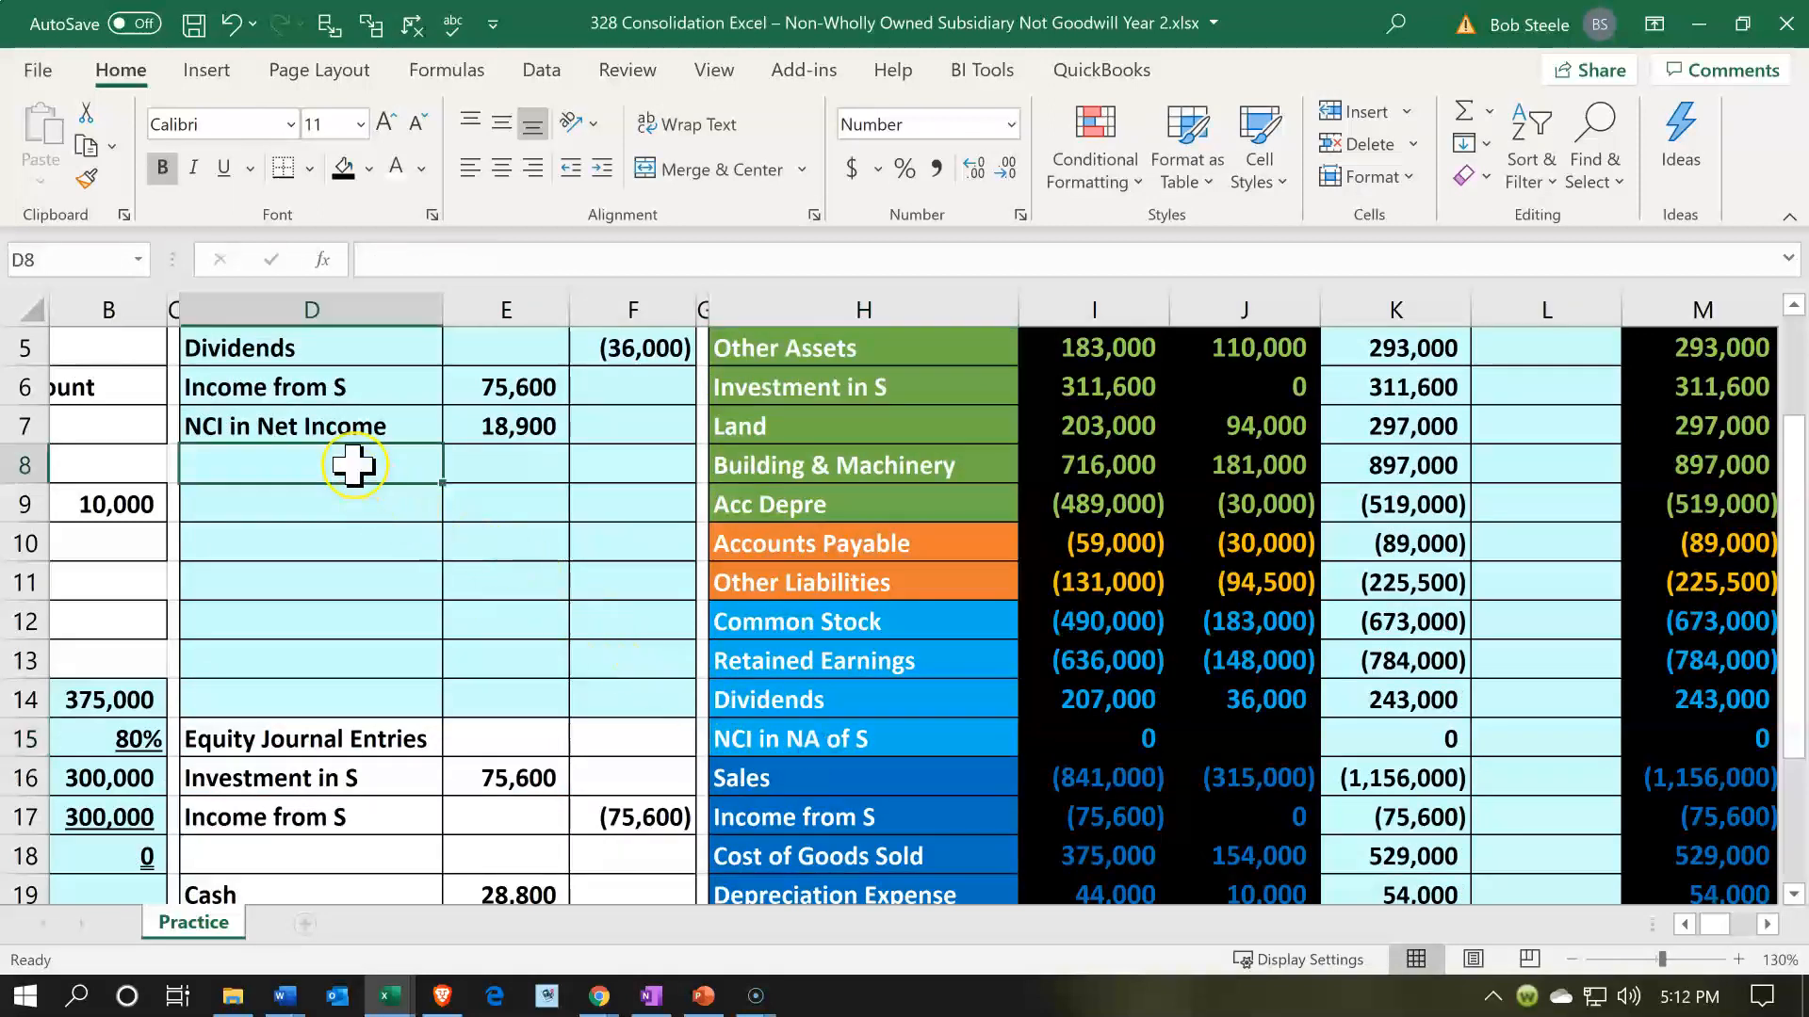
{"action": "type", "text": "="}
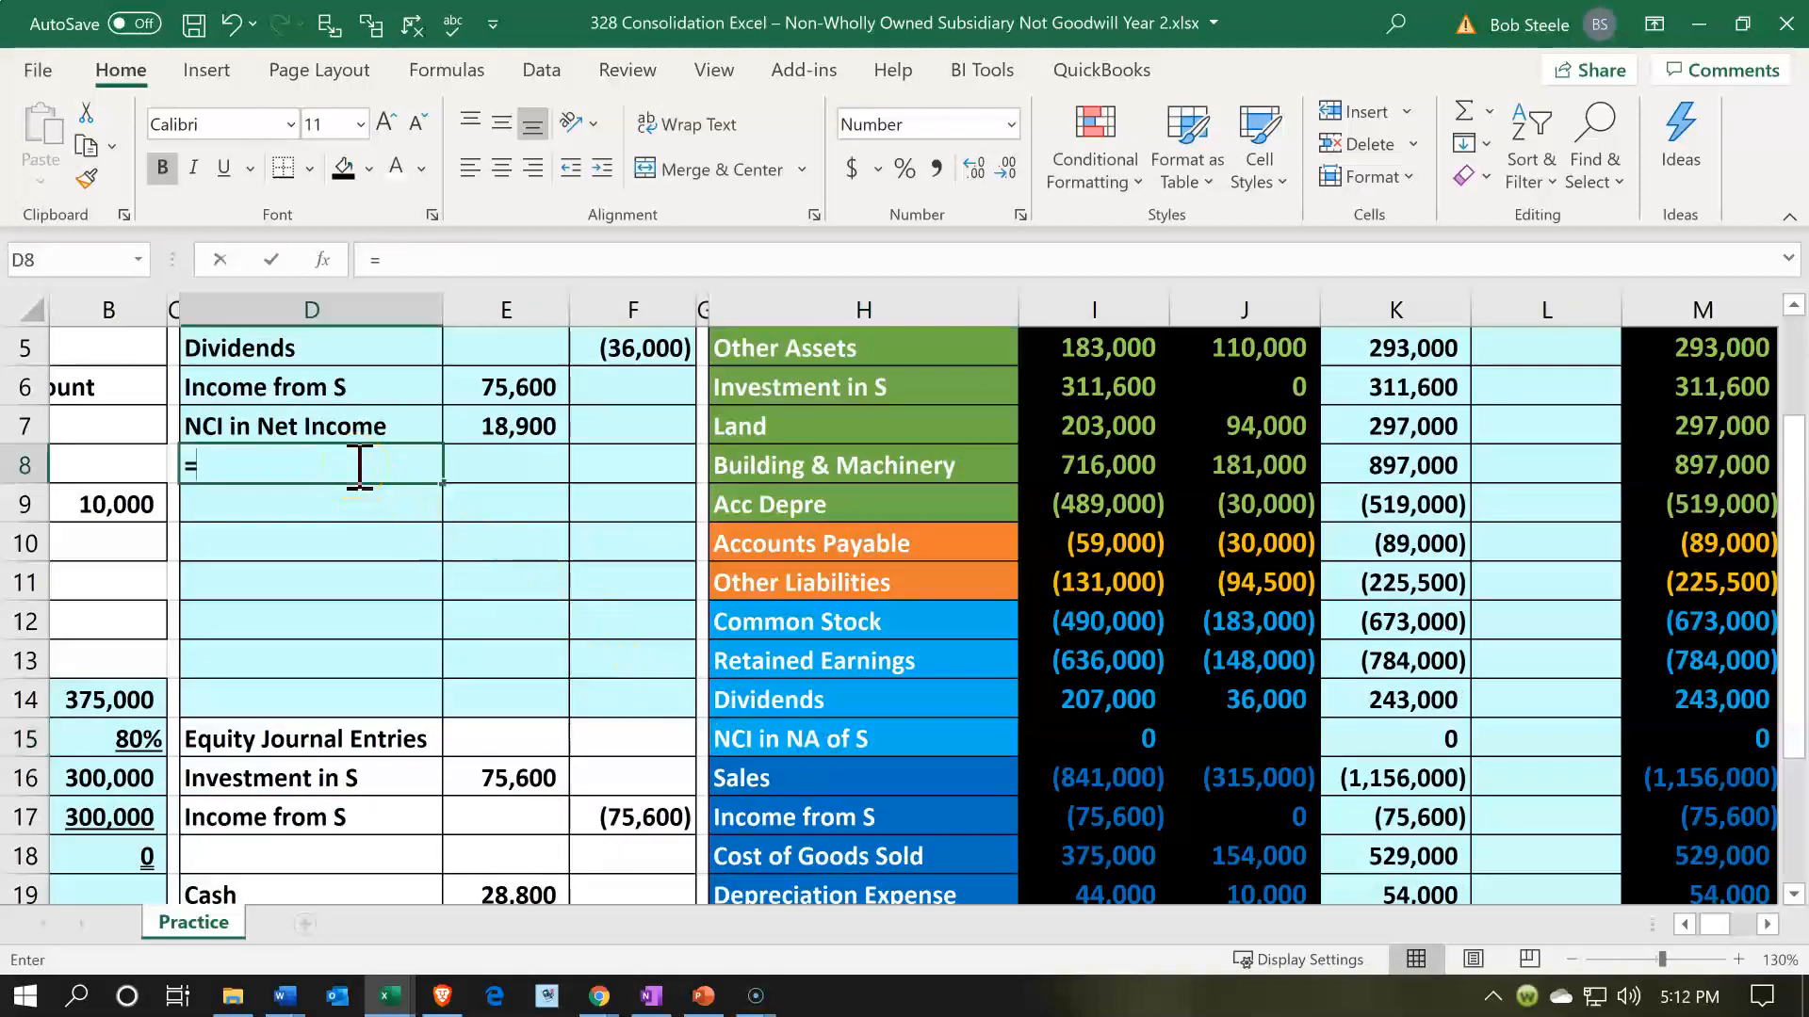
{"action": "key", "text": "Down"}
{"action": "key", "text": "Down"}
{"action": "key", "text": "Down"}
{"action": "key", "text": "Down"}
{"action": "key", "text": "Down"}
{"action": "key", "text": "Down"}
{"action": "key", "text": "Down"}
{"action": "key", "text": "Down"}
{"action": "key", "text": "Right"}
{"action": "key", "text": "Right"}
{"action": "key", "text": "Right"}
{"action": "key", "text": "Right"}
{"action": "key", "text": "Right"}
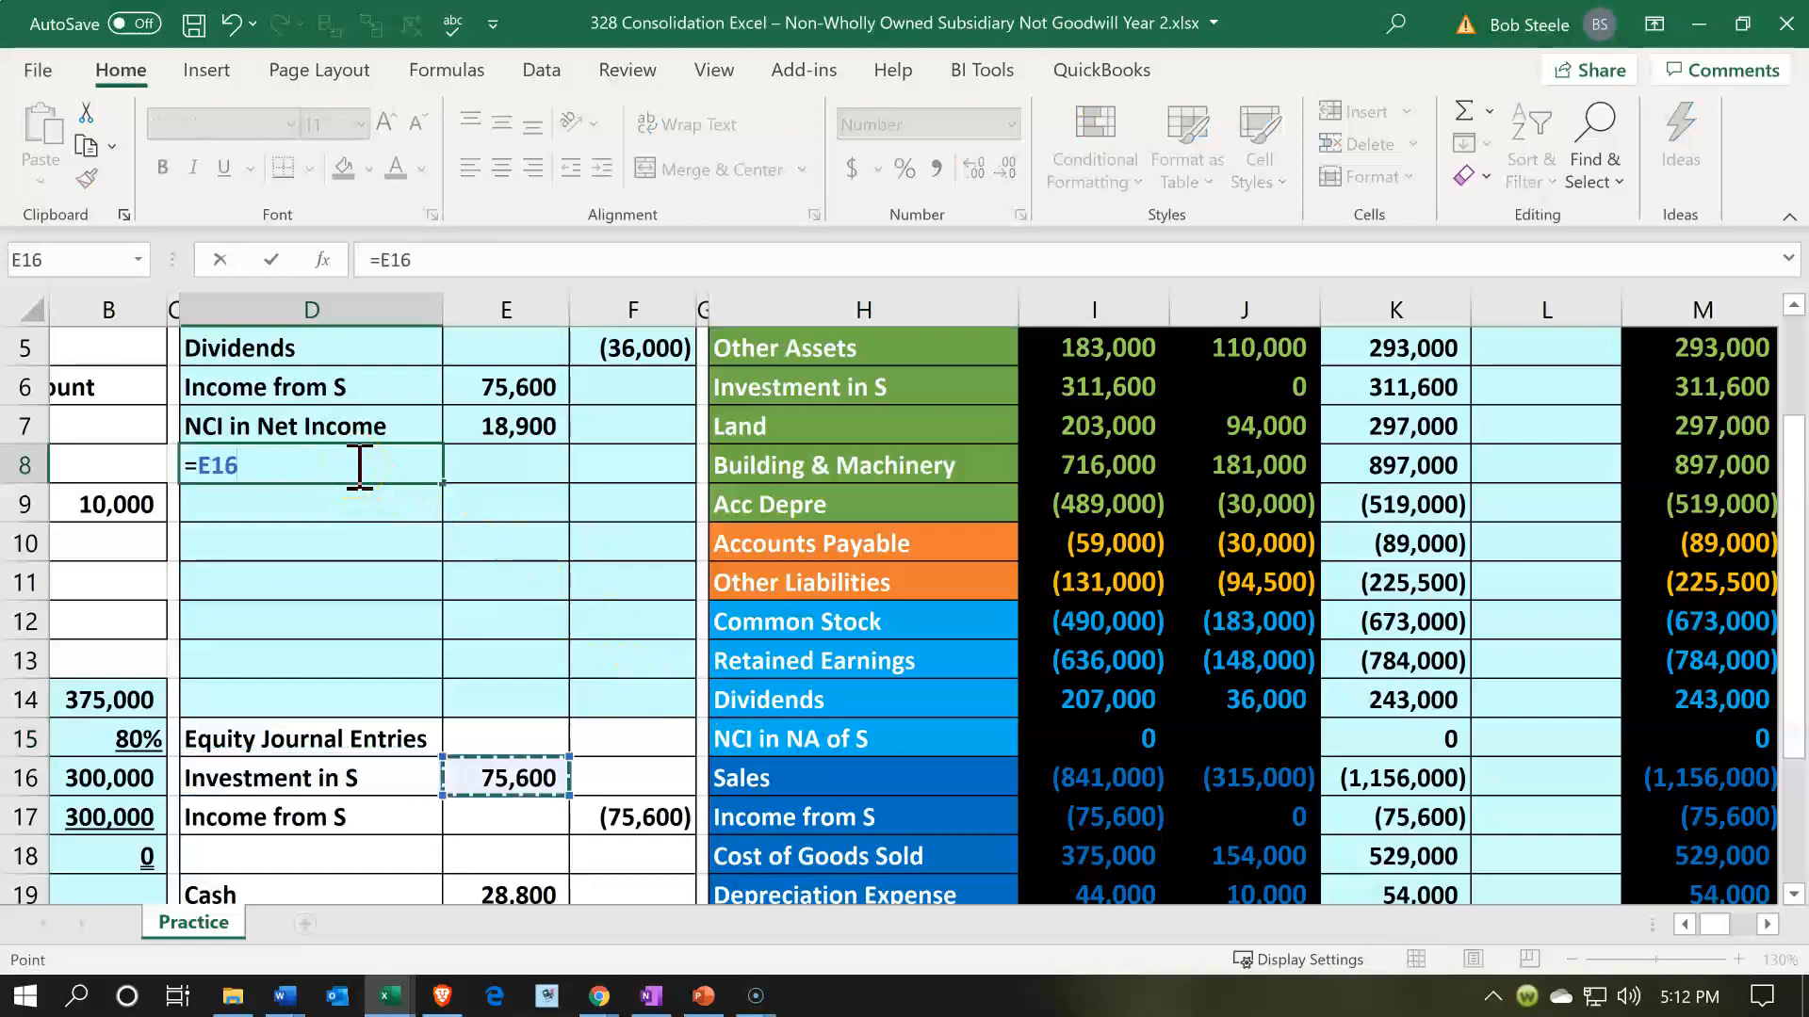
{"action": "key", "text": "Up"}
{"action": "key", "text": "Left"}
{"action": "key", "text": "Return"}
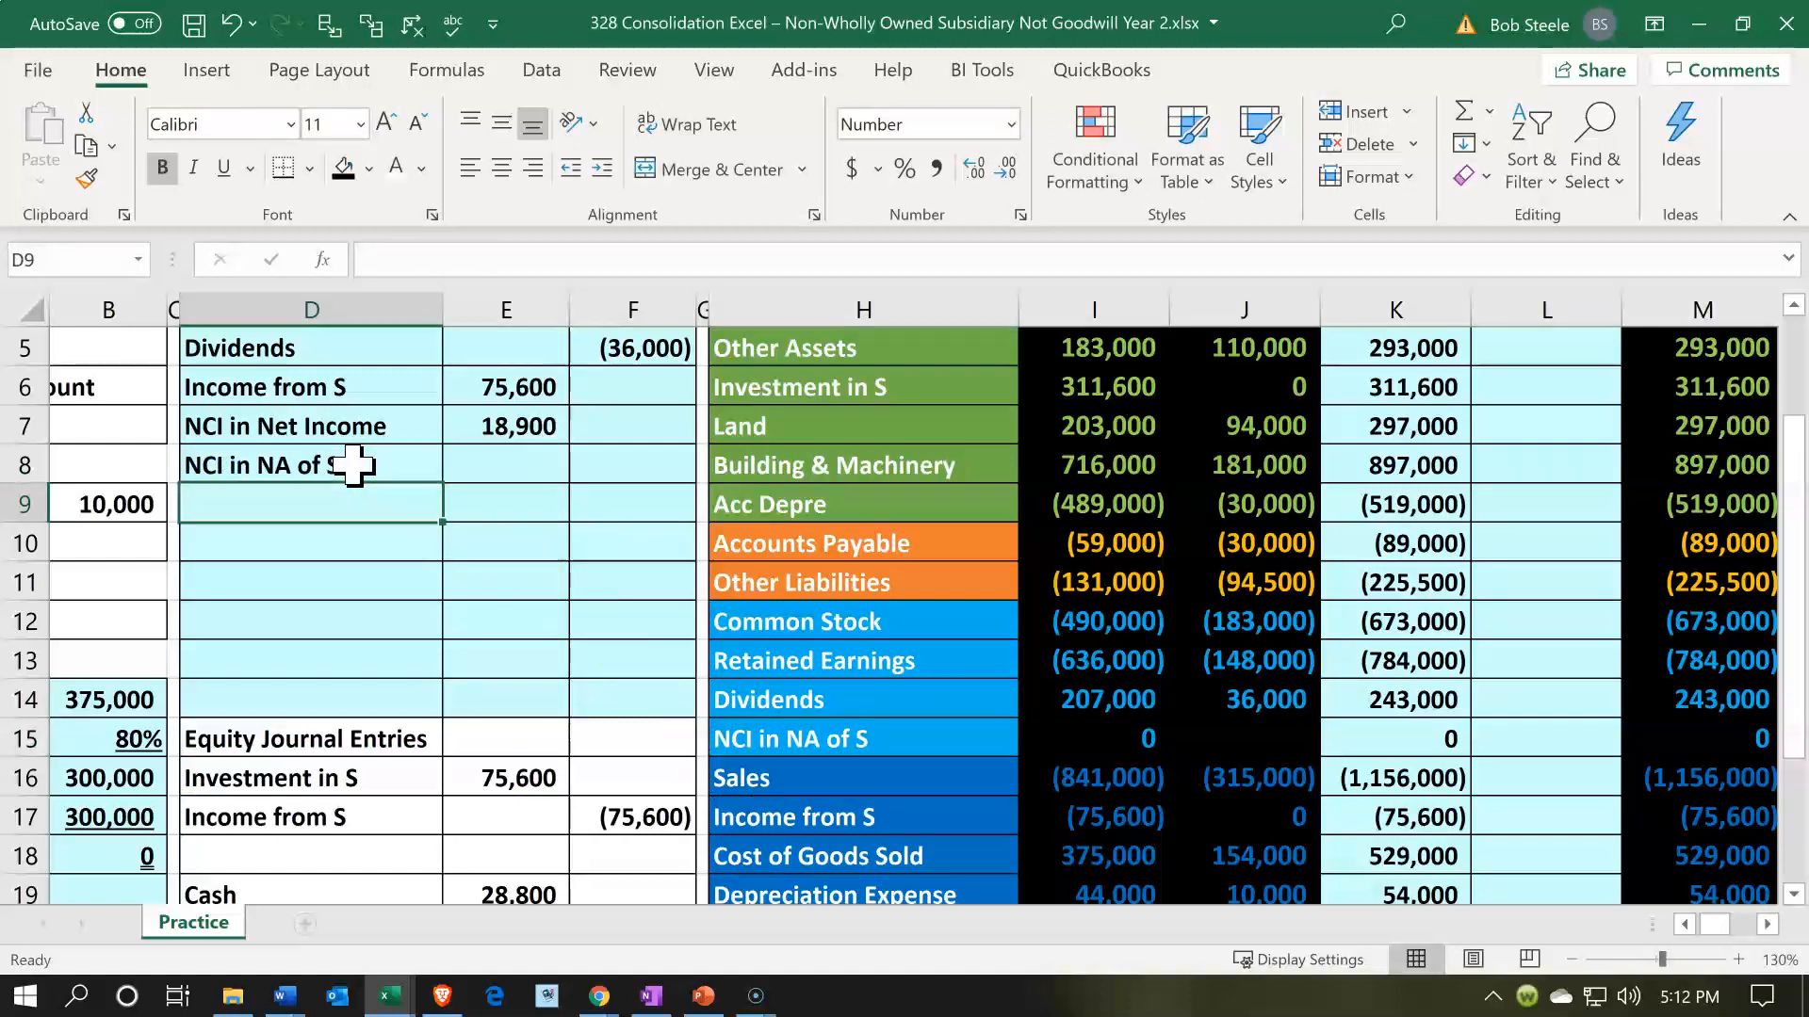
- Credit NCI in NA of S in F8 with the negative sum of the entry amounts in E2:F7
{"action": "key", "text": "Right"}
{"action": "key", "text": "Right"}
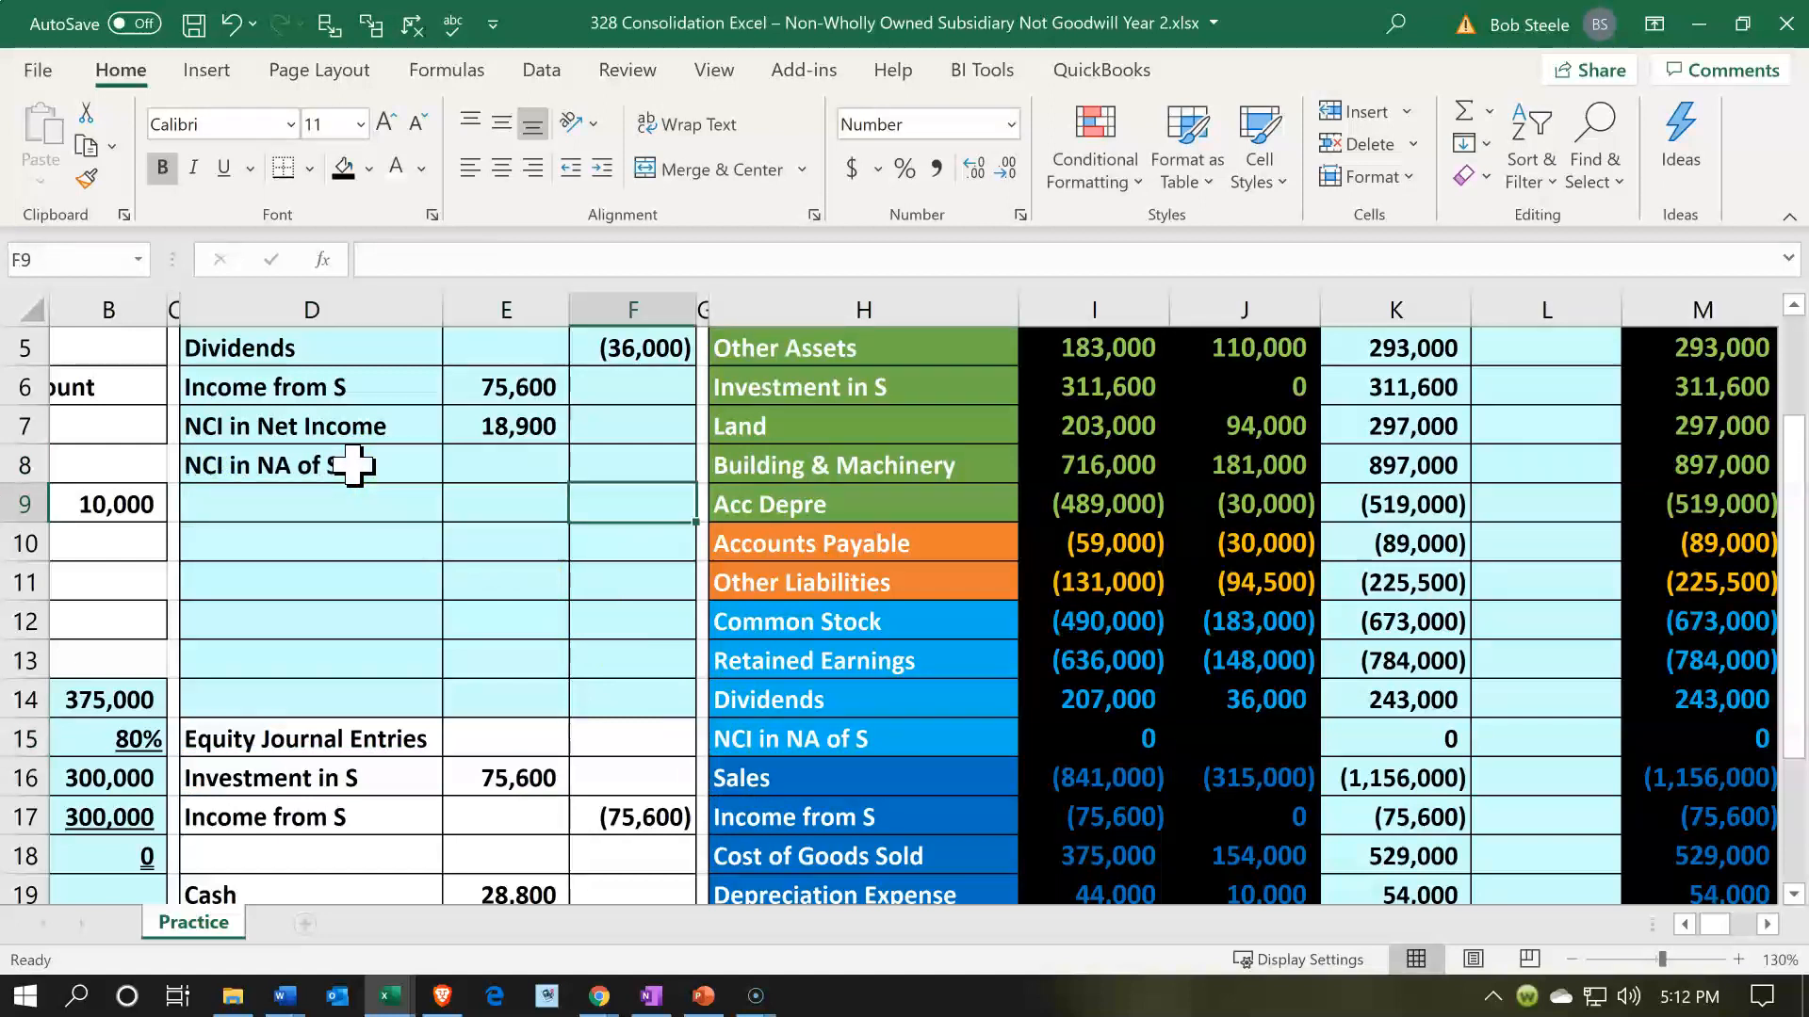
{"action": "key", "text": "Up"}
{"action": "scroll", "coordinate": [353, 465], "scroll_direction": "up", "scroll_amount": 2}
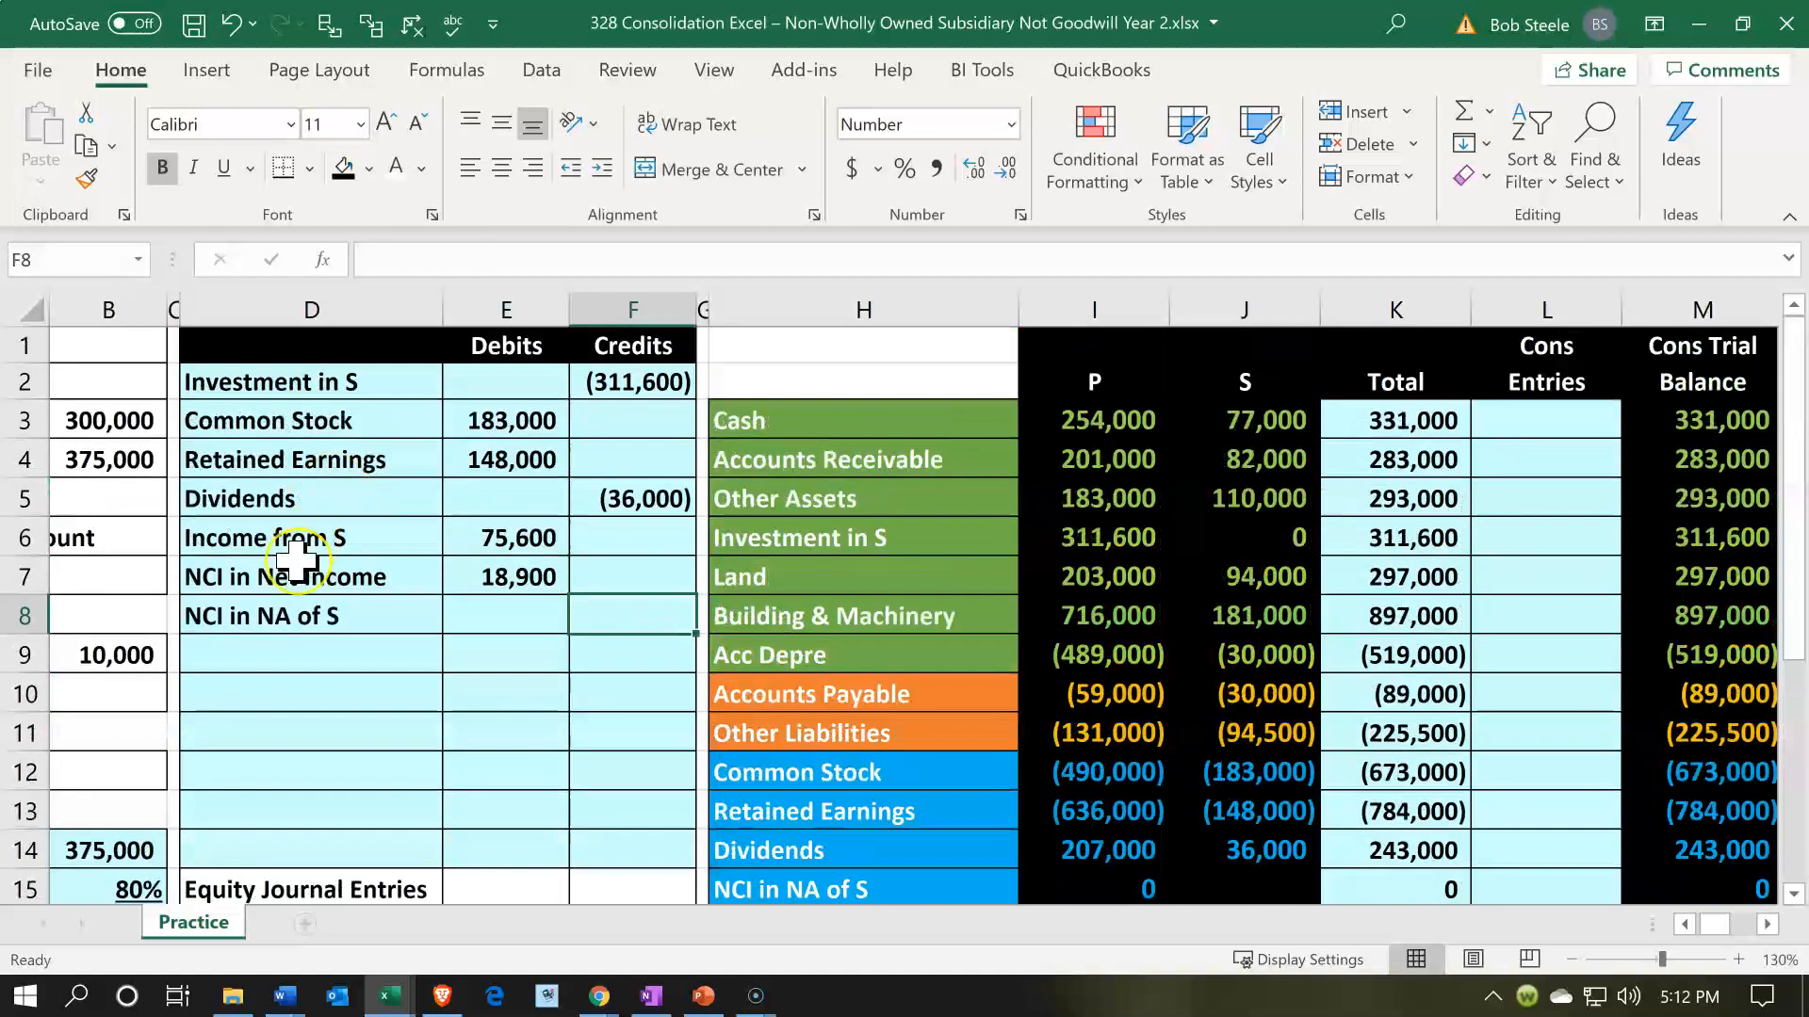
{"action": "type", "text": "-sum("}
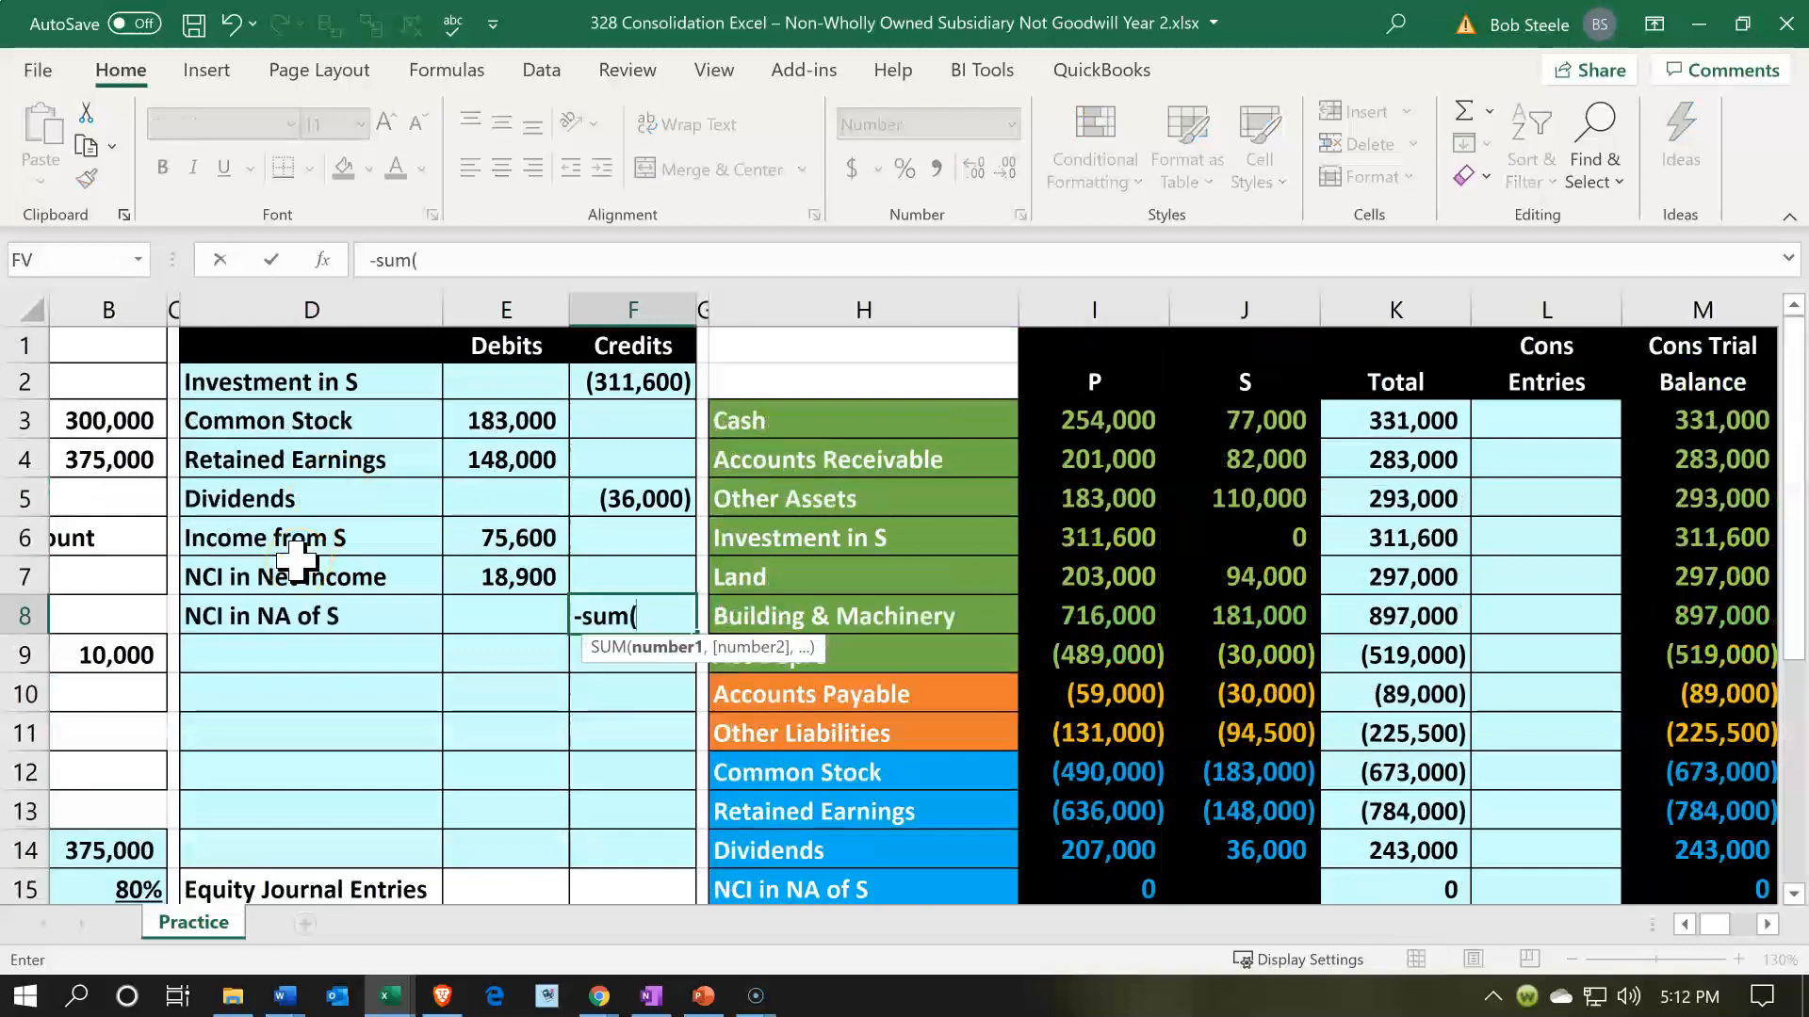
{"action": "key", "text": "Up"}
{"action": "key", "text": "shift+Left"}
{"action": "key", "text": "shift+Up"}
{"action": "key", "text": "shift+Up"}
{"action": "key", "text": "shift+Up"}
{"action": "key", "text": "shift+Up"}
{"action": "key", "text": "shift+Up"}
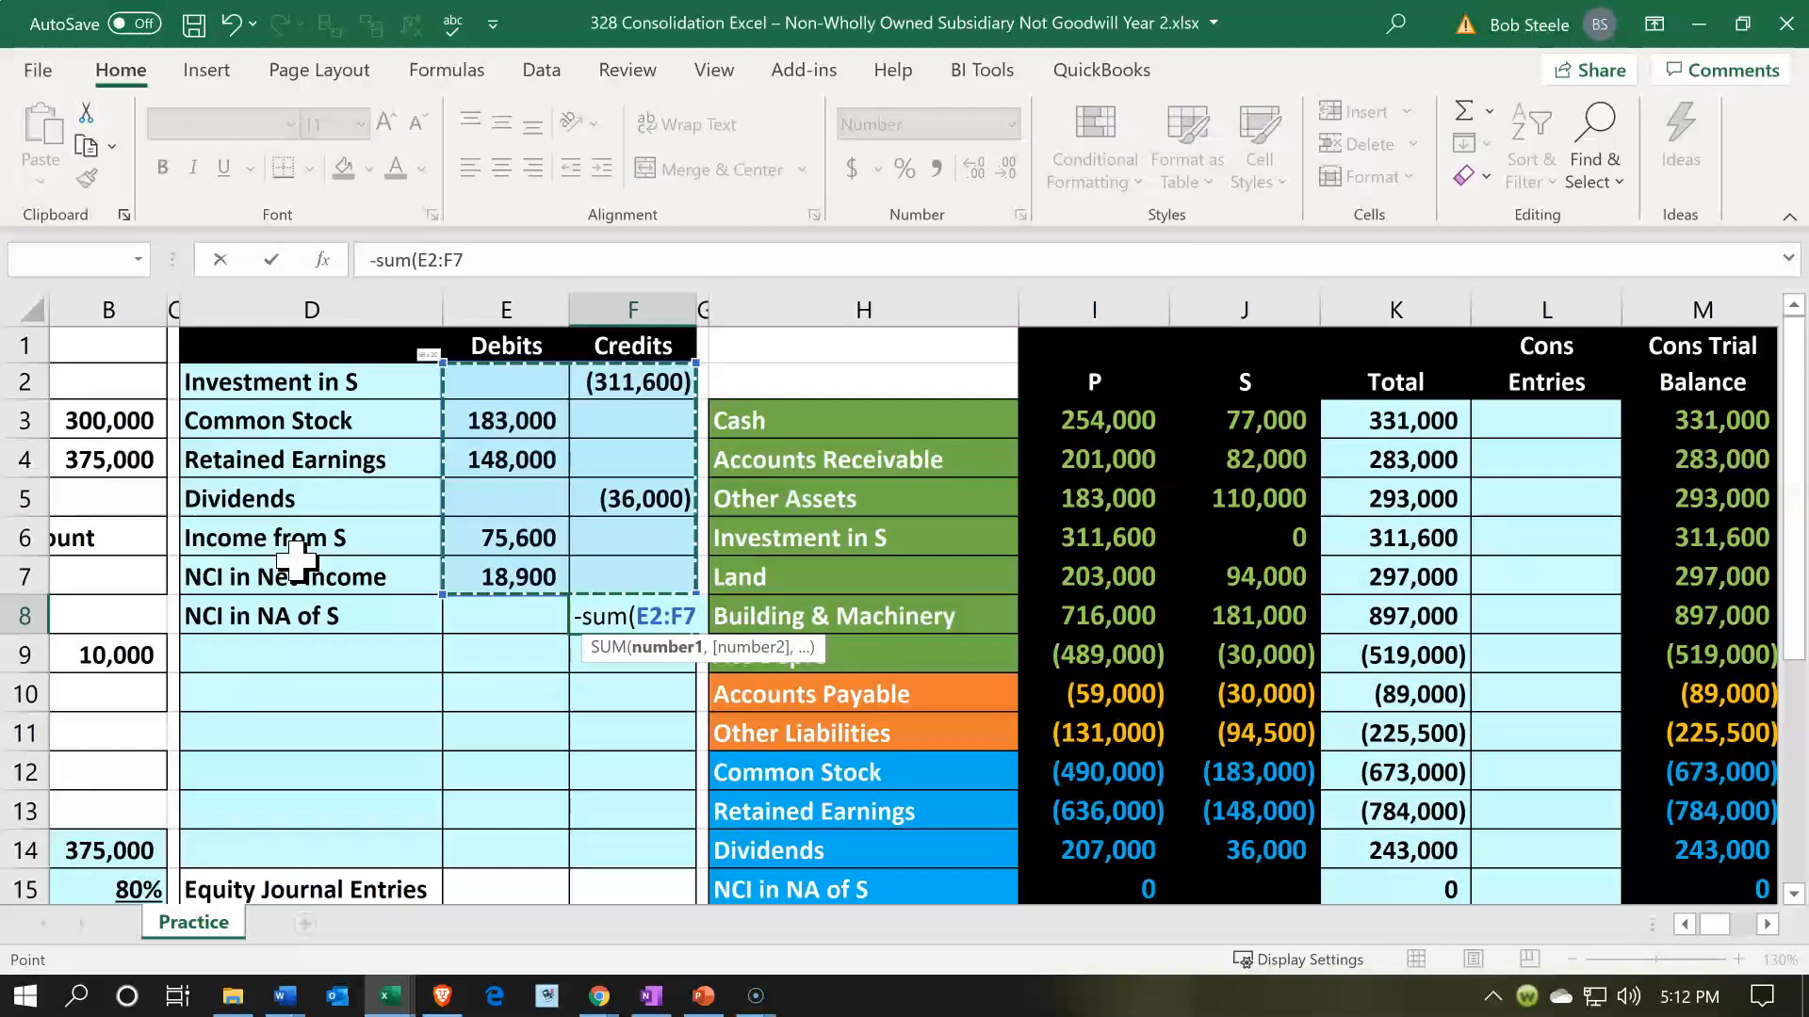
{"action": "key", "text": "Return"}
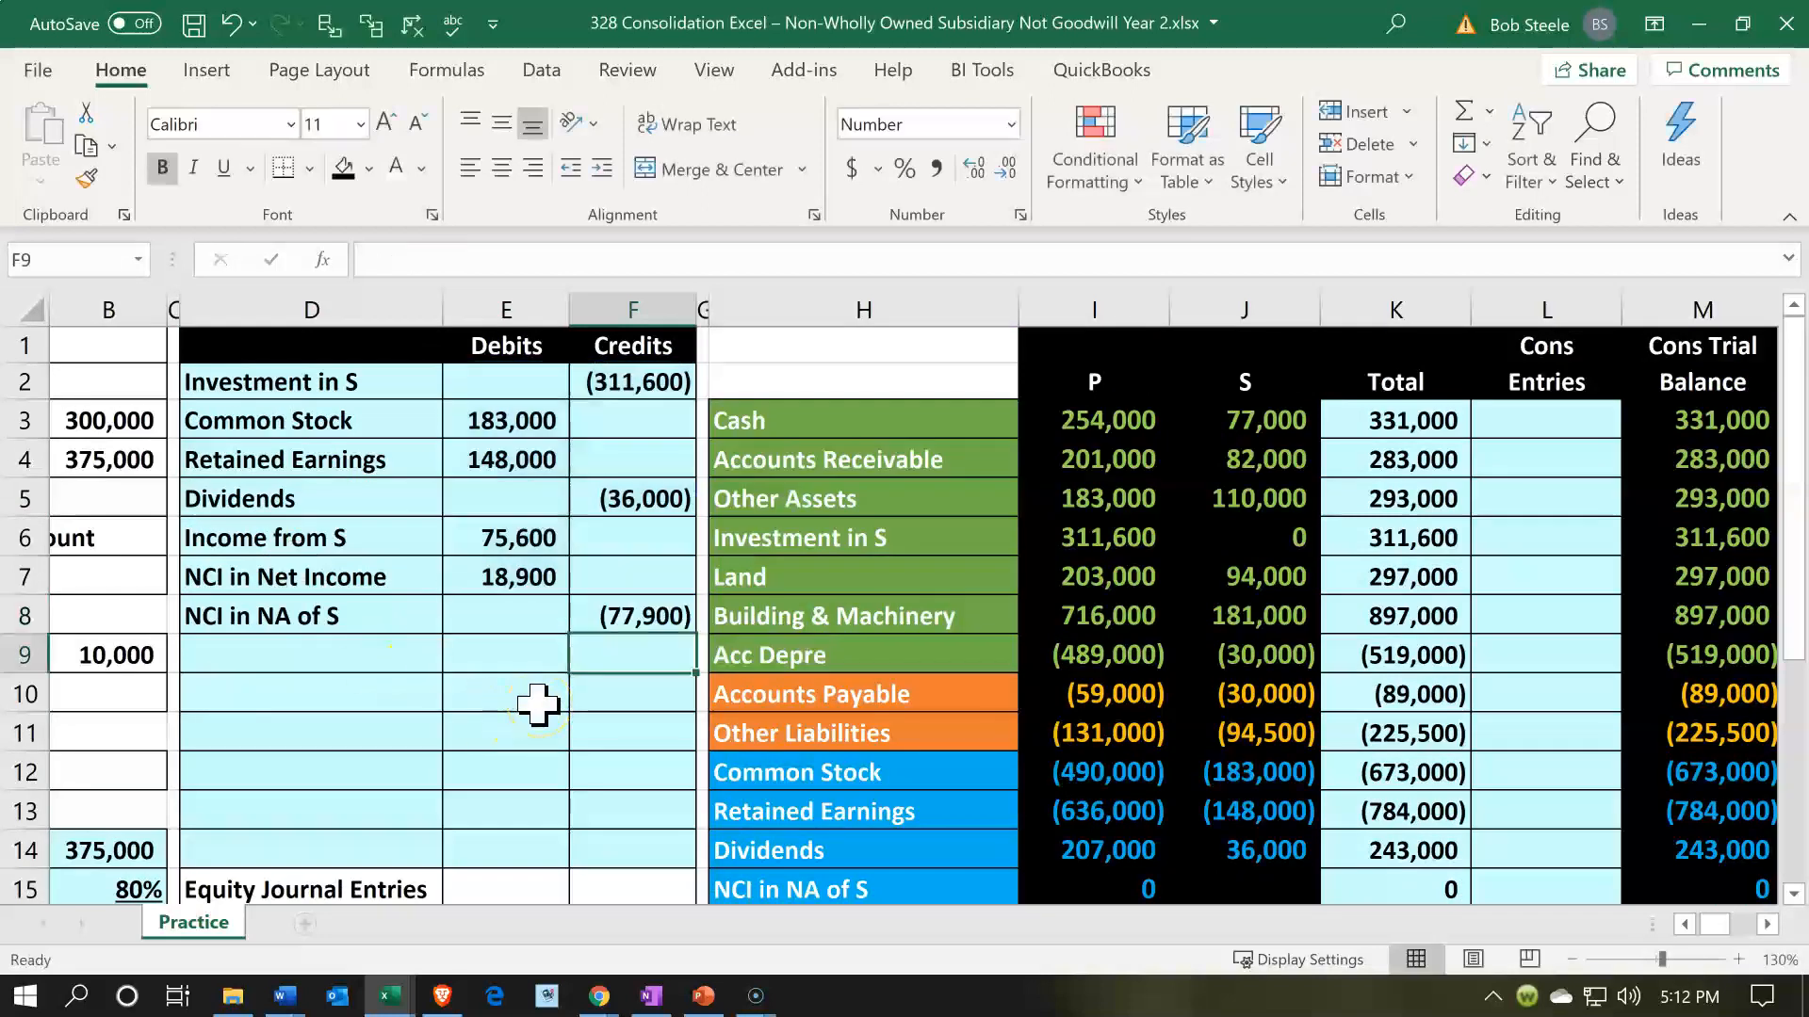
- Sum S's assets and liabilities in J3:J11, switch to a compact, always-visible Calculator, and multiply 389500 by 0.2 to check the NCI credit
{"action": "left_click_drag", "start_coordinate": [1251, 426], "coordinate": [1240, 731]}
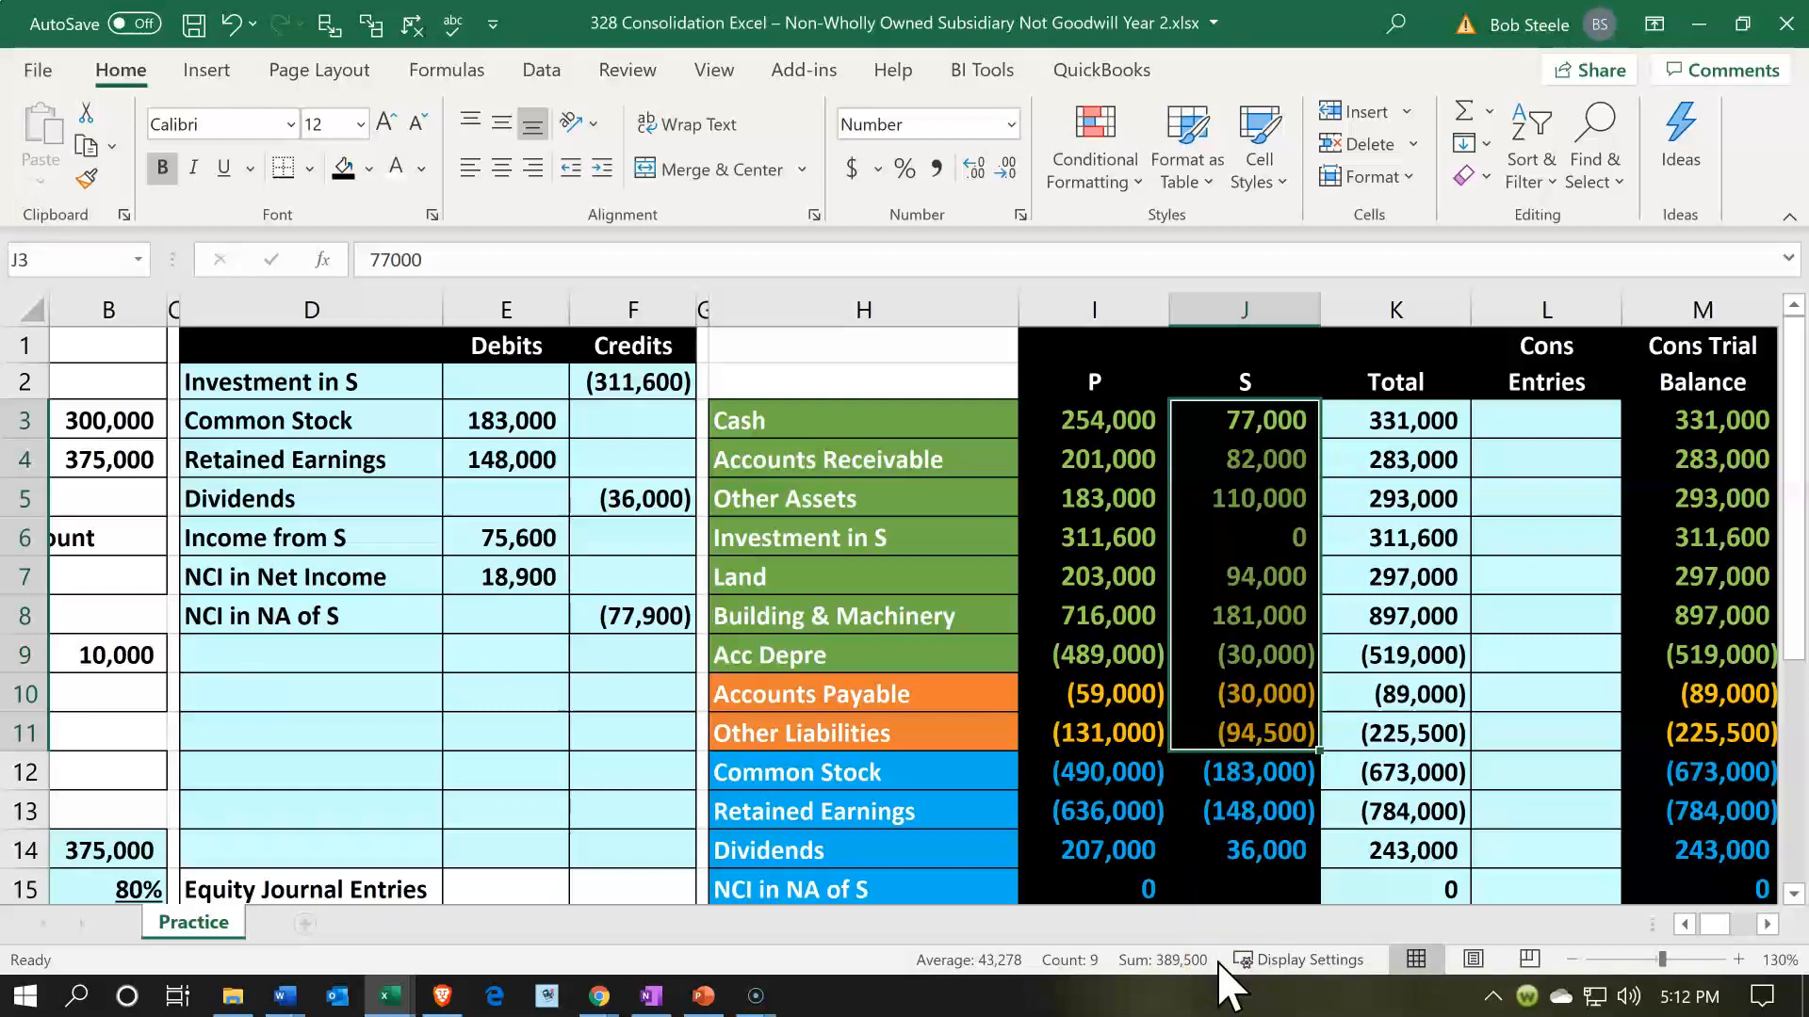
{"action": "key", "text": "XF86Calculator"}
{"action": "left_click", "coordinate": [603, 288]}
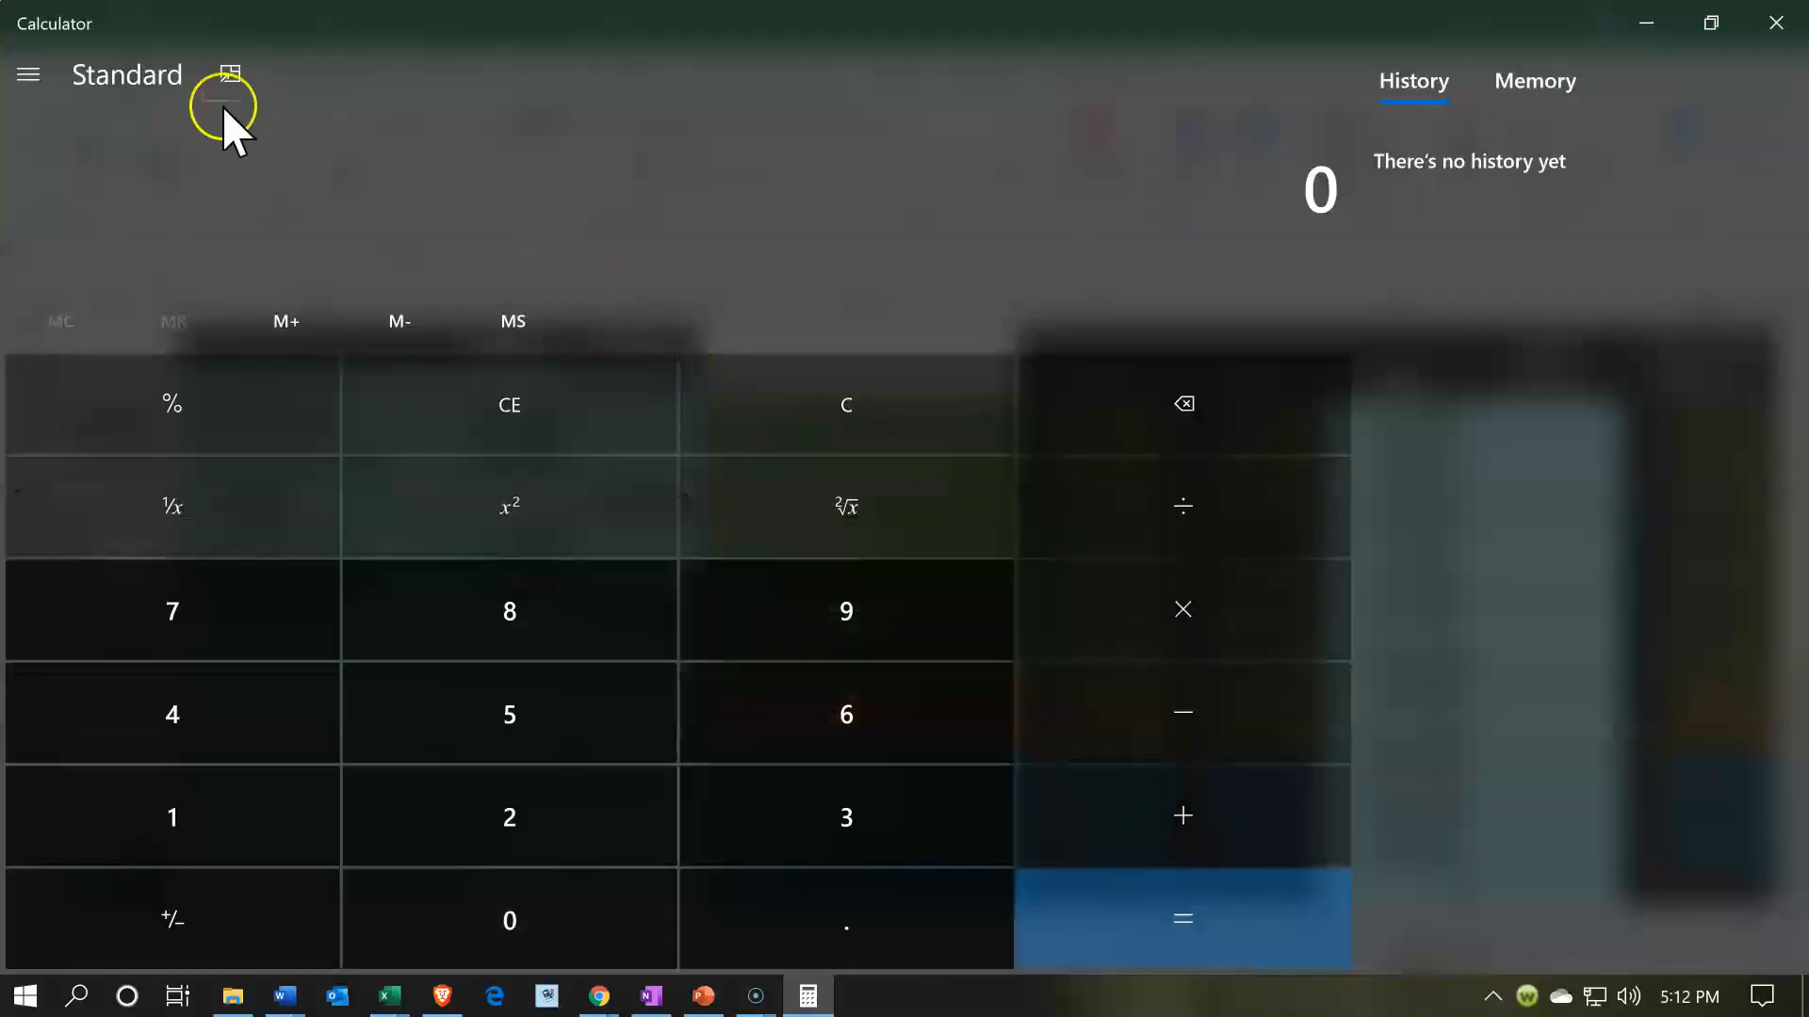
{"action": "left_click", "coordinate": [226, 75]}
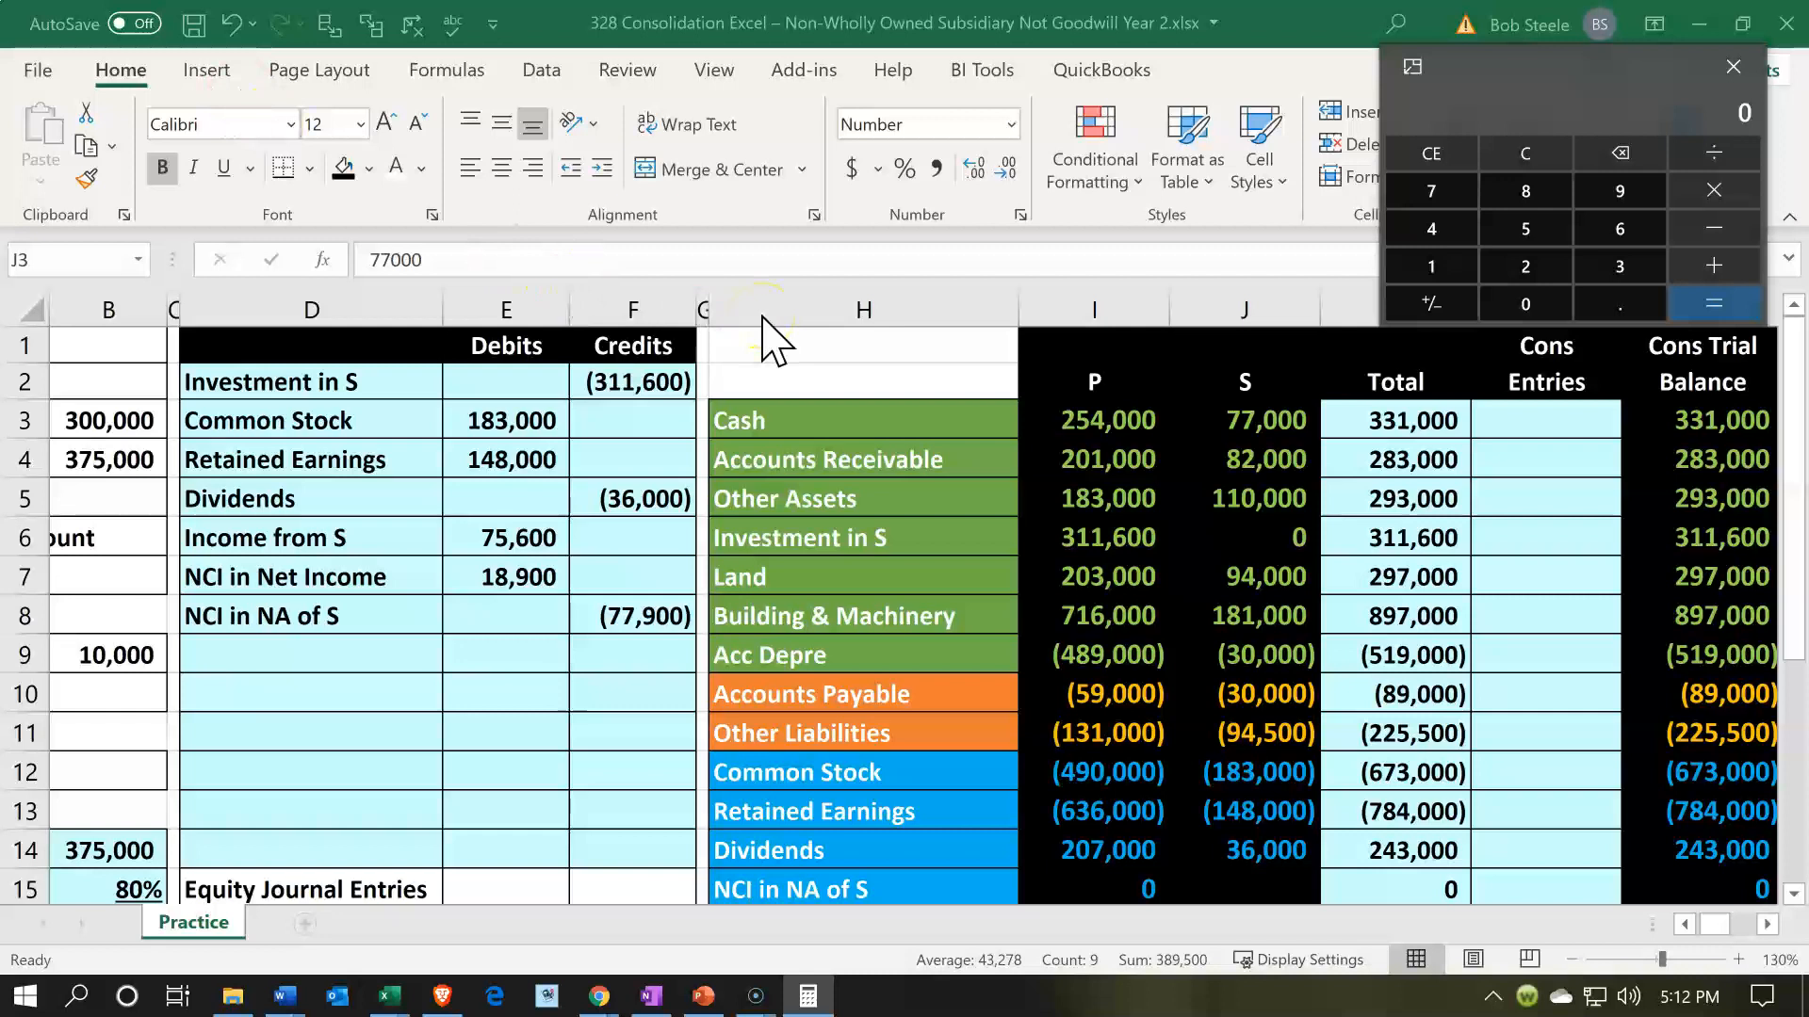
{"action": "type", "text": "389500*.2"}
{"action": "key", "text": "Return"}
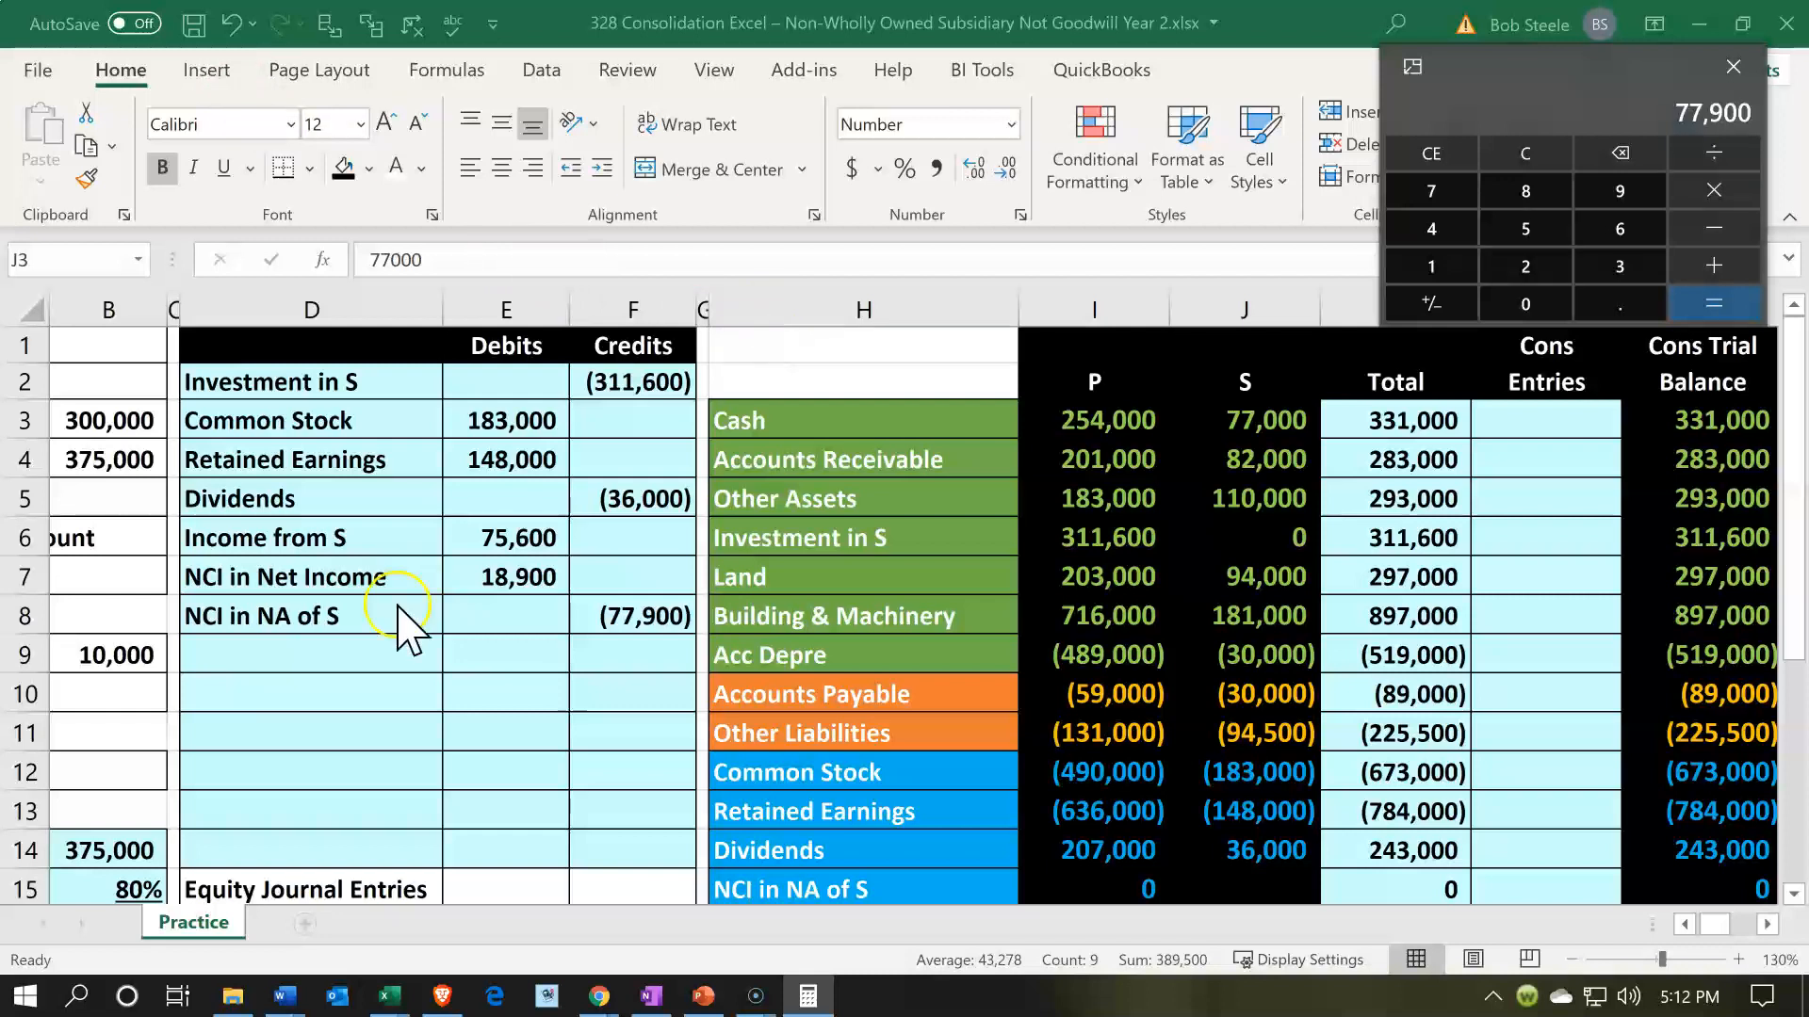
- Sum S's equity and income accounts in J12:J21, multiply 389500 by 0.2, compare with the credit in F8, and close Calculator
{"action": "left_click", "coordinate": [1100, 640]}
{"action": "scroll", "coordinate": [1100, 641], "scroll_direction": "down", "scroll_amount": 2}
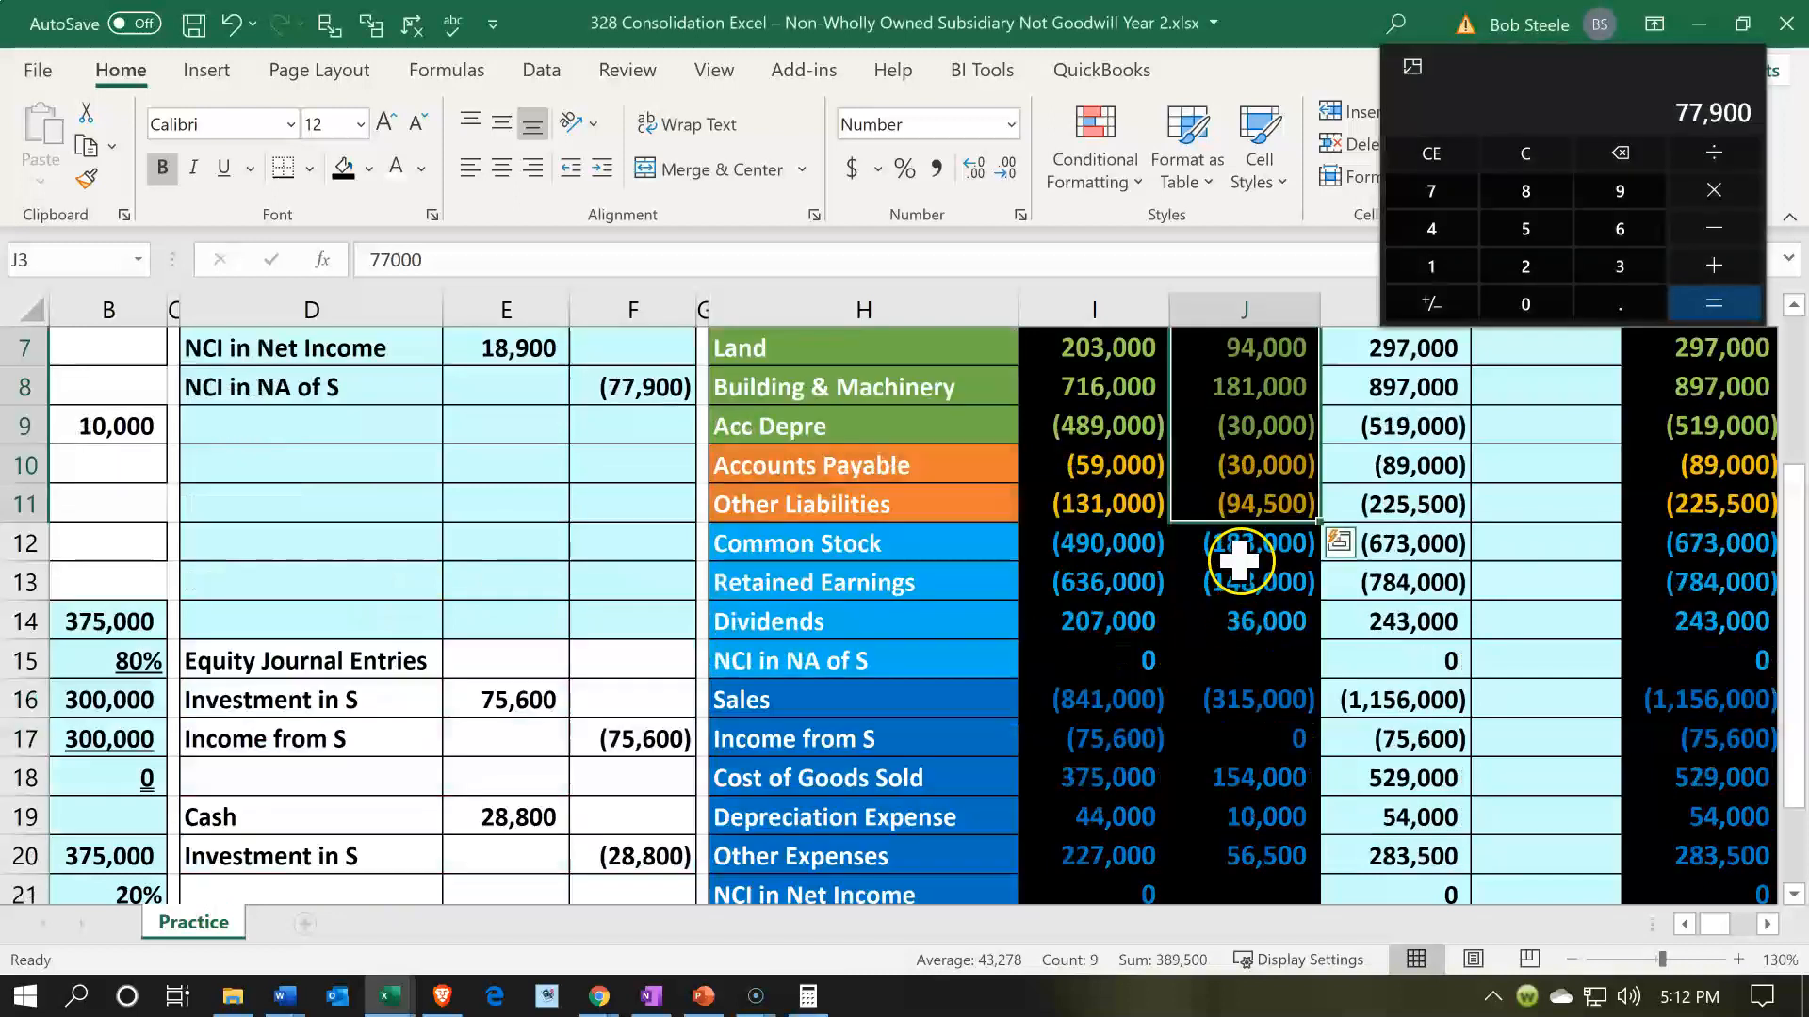
{"action": "left_click_drag", "start_coordinate": [1238, 543], "coordinate": [1256, 735]}
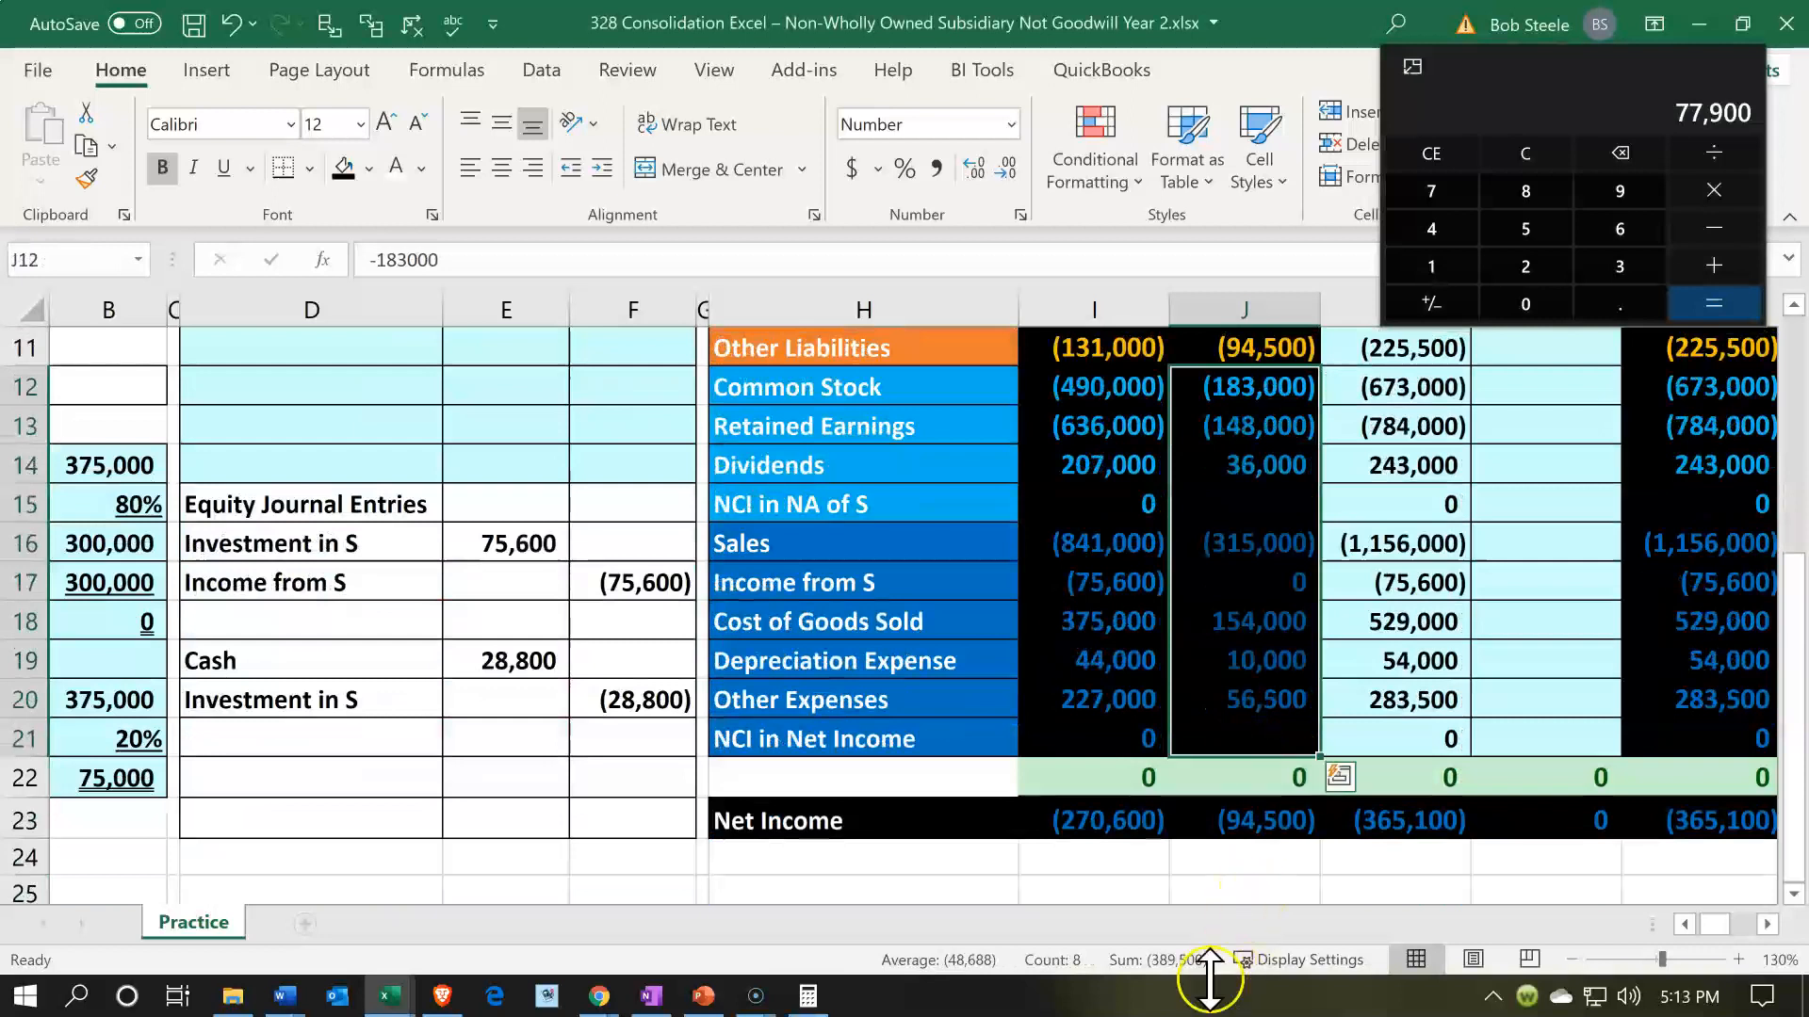
{"action": "left_click", "coordinate": [1519, 156]}
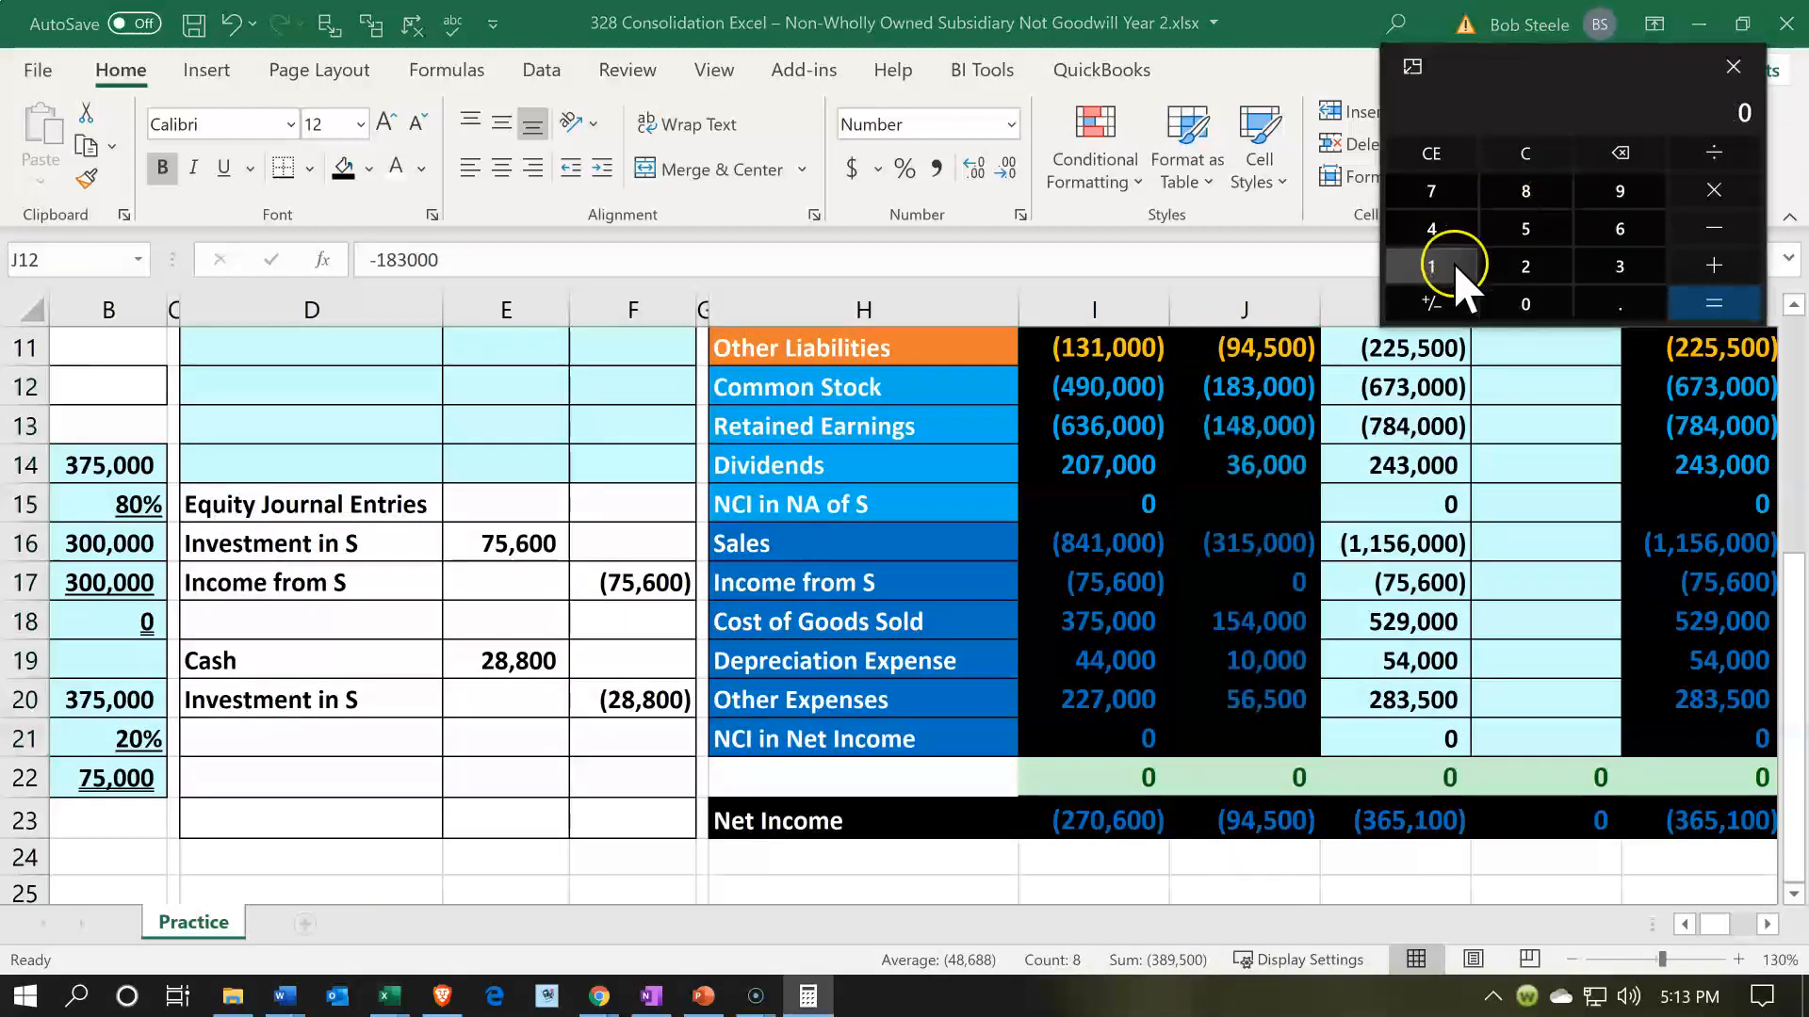
{"action": "type", "text": "389500*."}
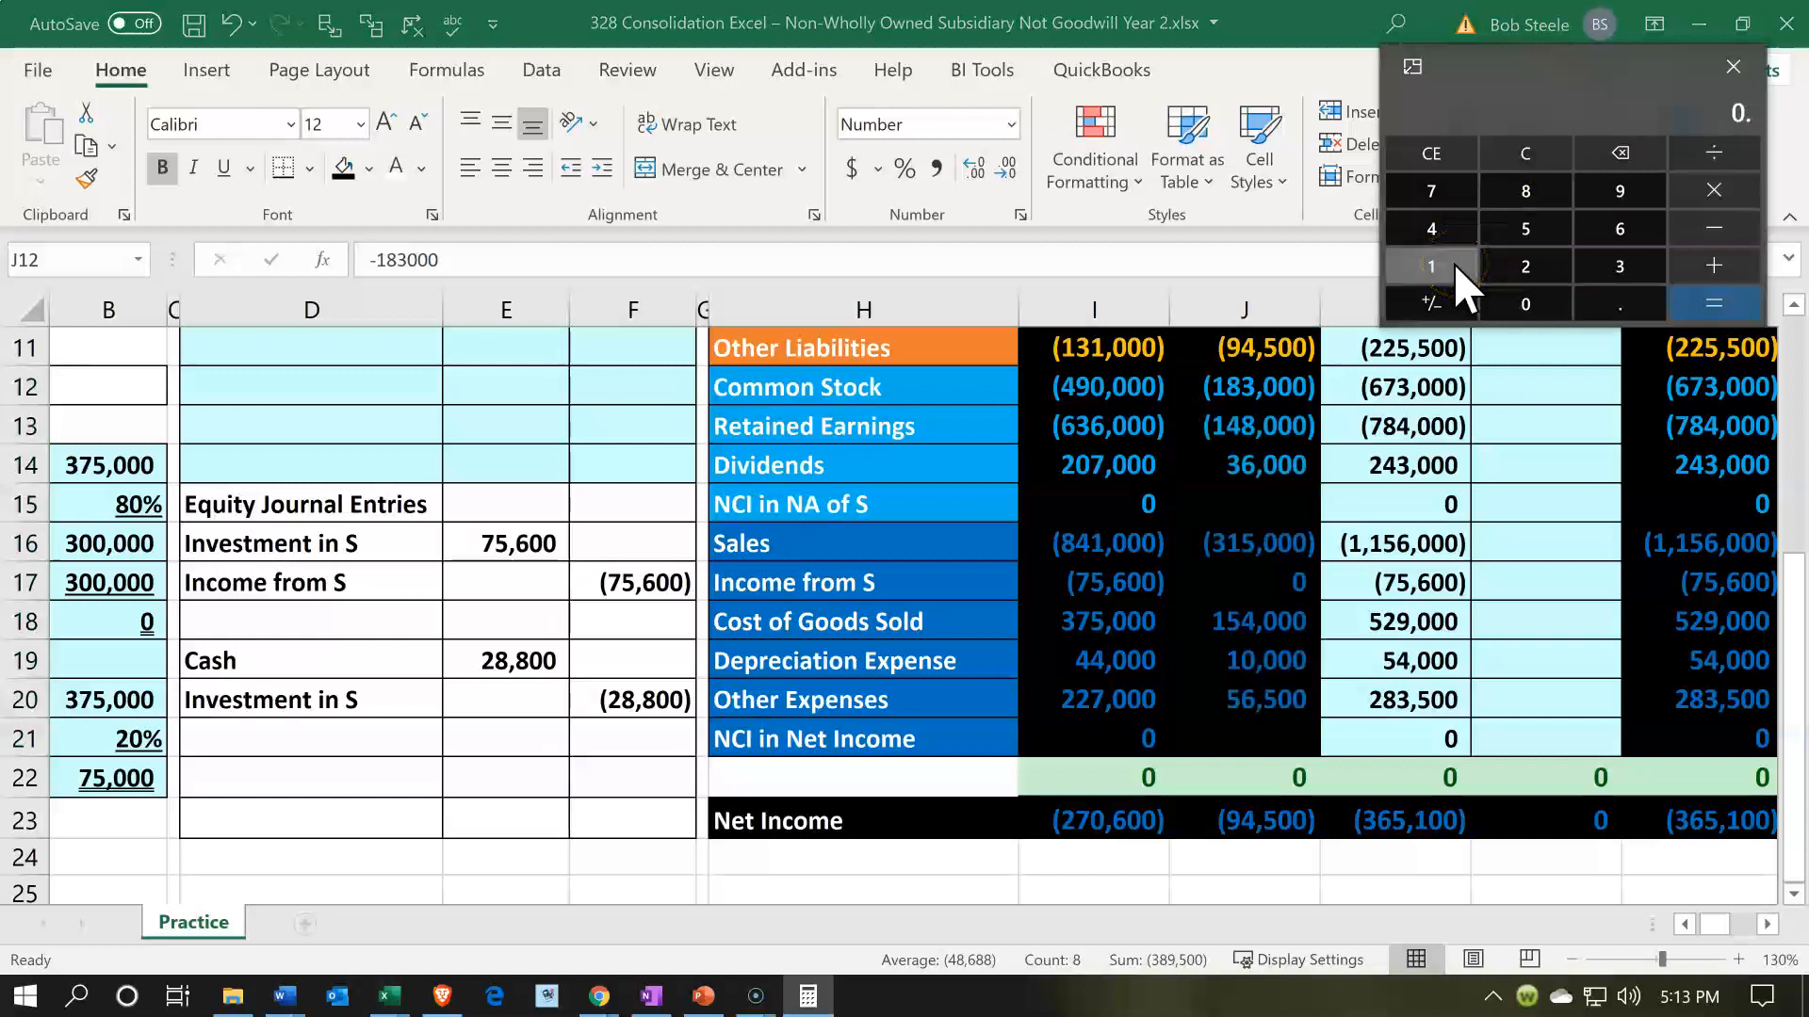
{"action": "type", "text": "2"}
{"action": "key", "text": "Return"}
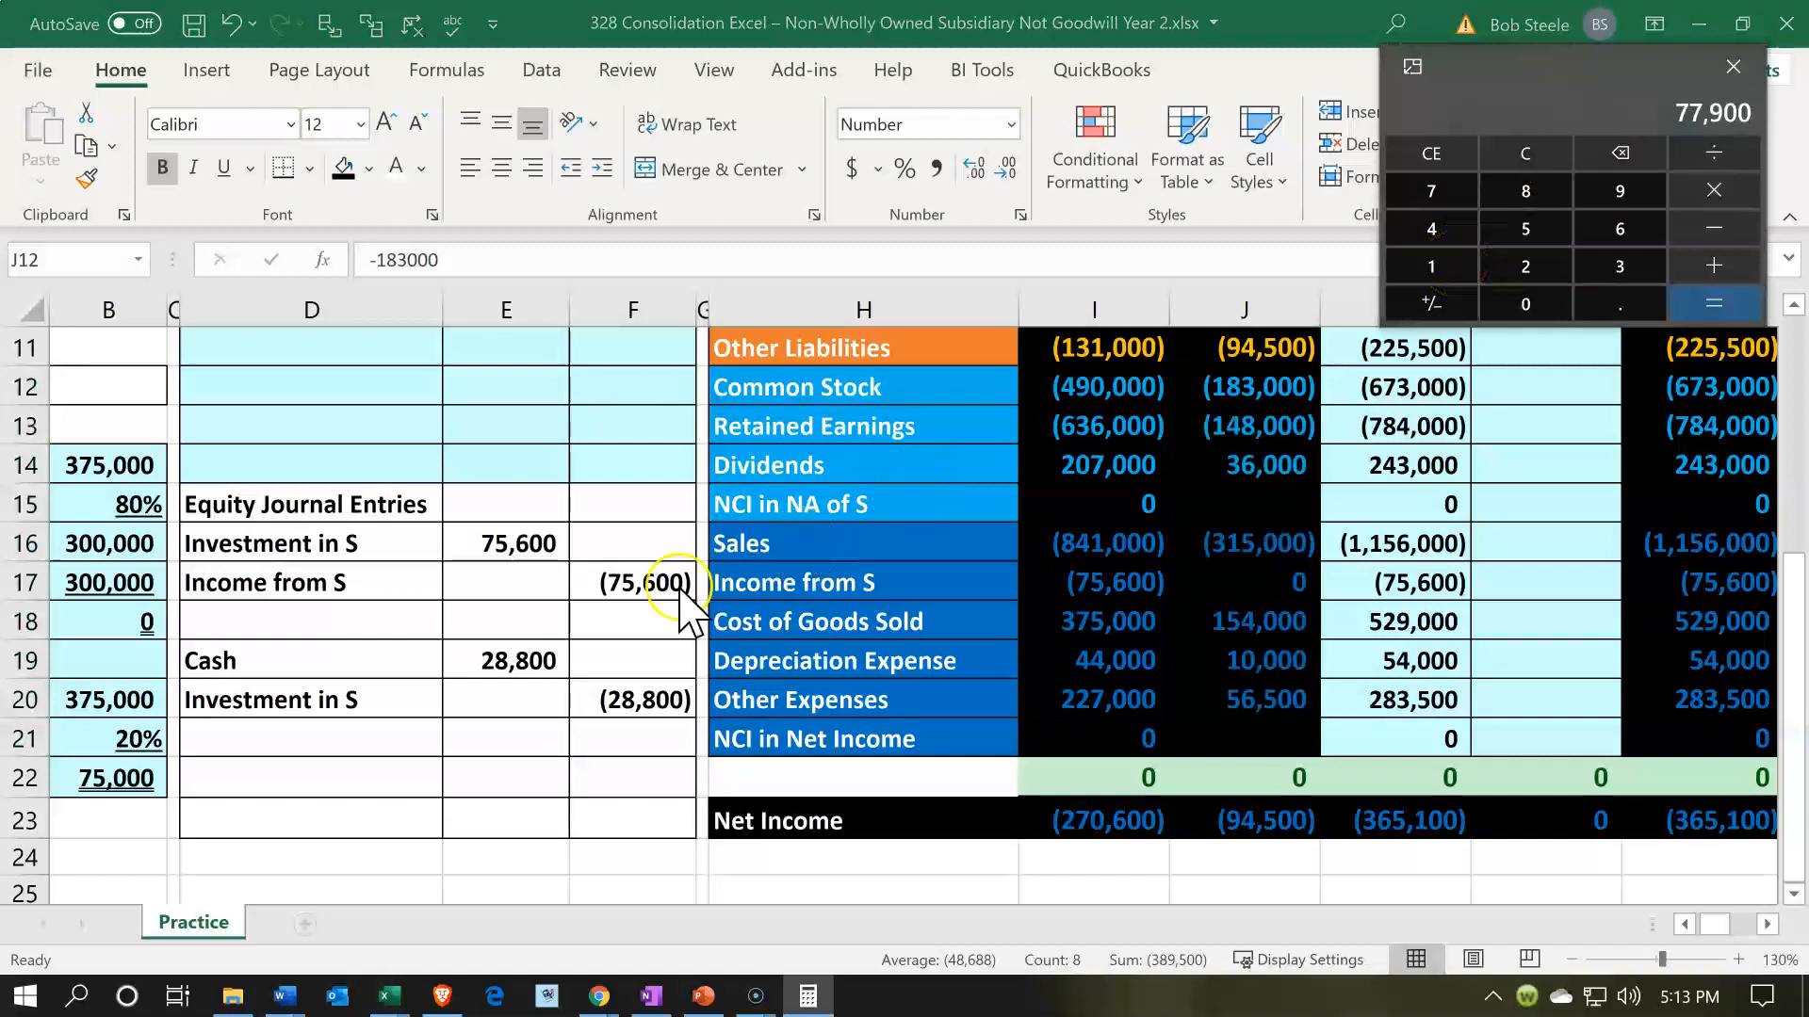
{"action": "scroll", "coordinate": [683, 594], "scroll_direction": "up", "scroll_amount": 4}
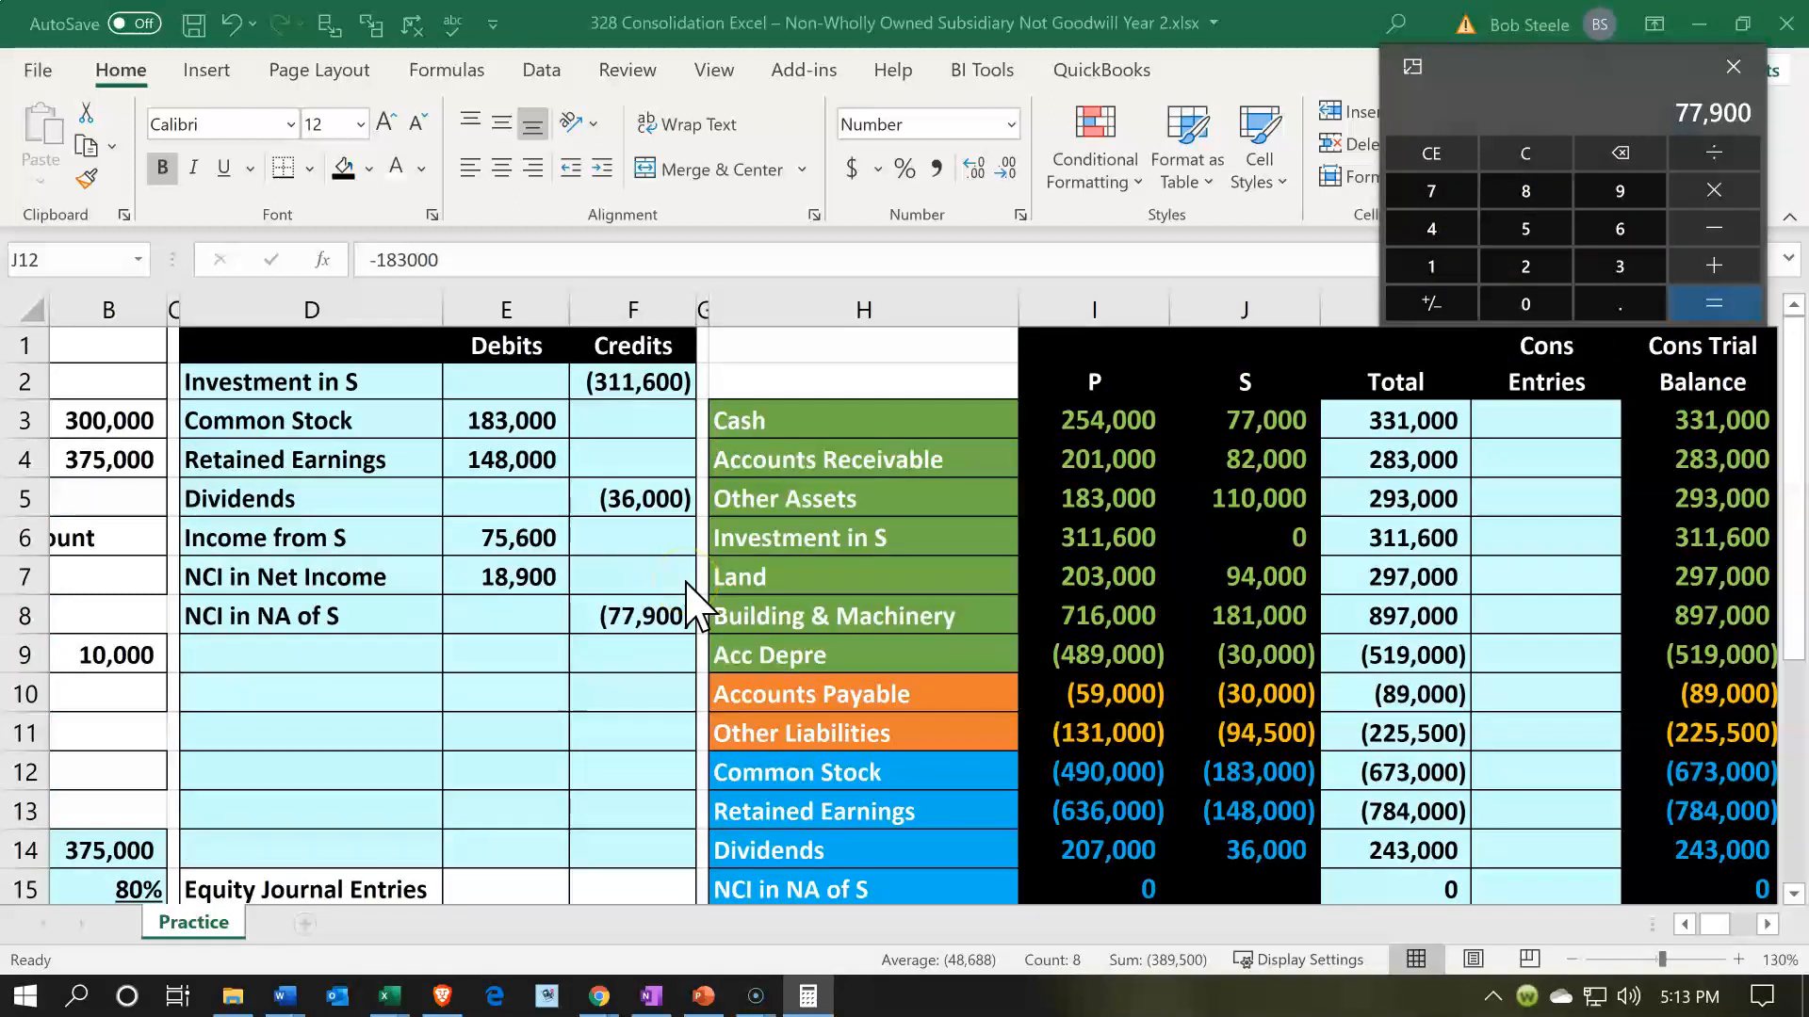
{"action": "left_click", "coordinate": [1733, 68]}
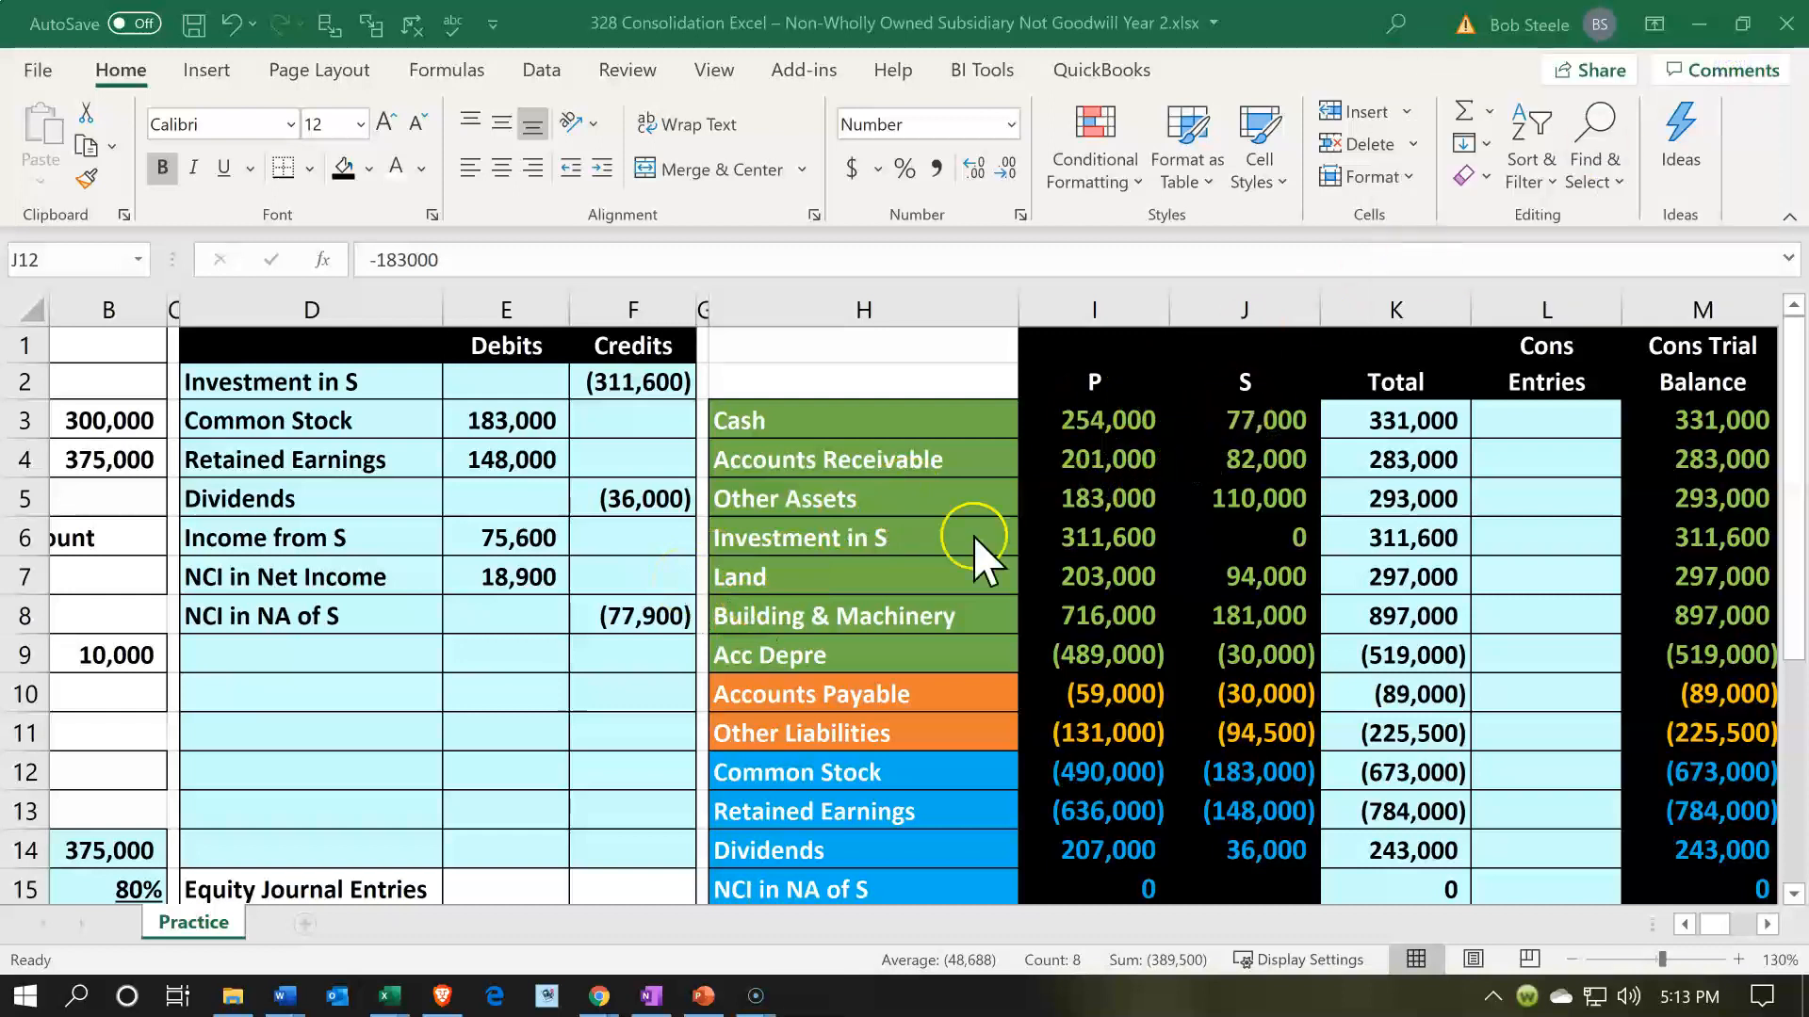
- Check S's accumulated depreciation at acquisition in B9, and label D10 by referencing the Acc Depre account name in H9
{"action": "left_click", "coordinate": [351, 699]}
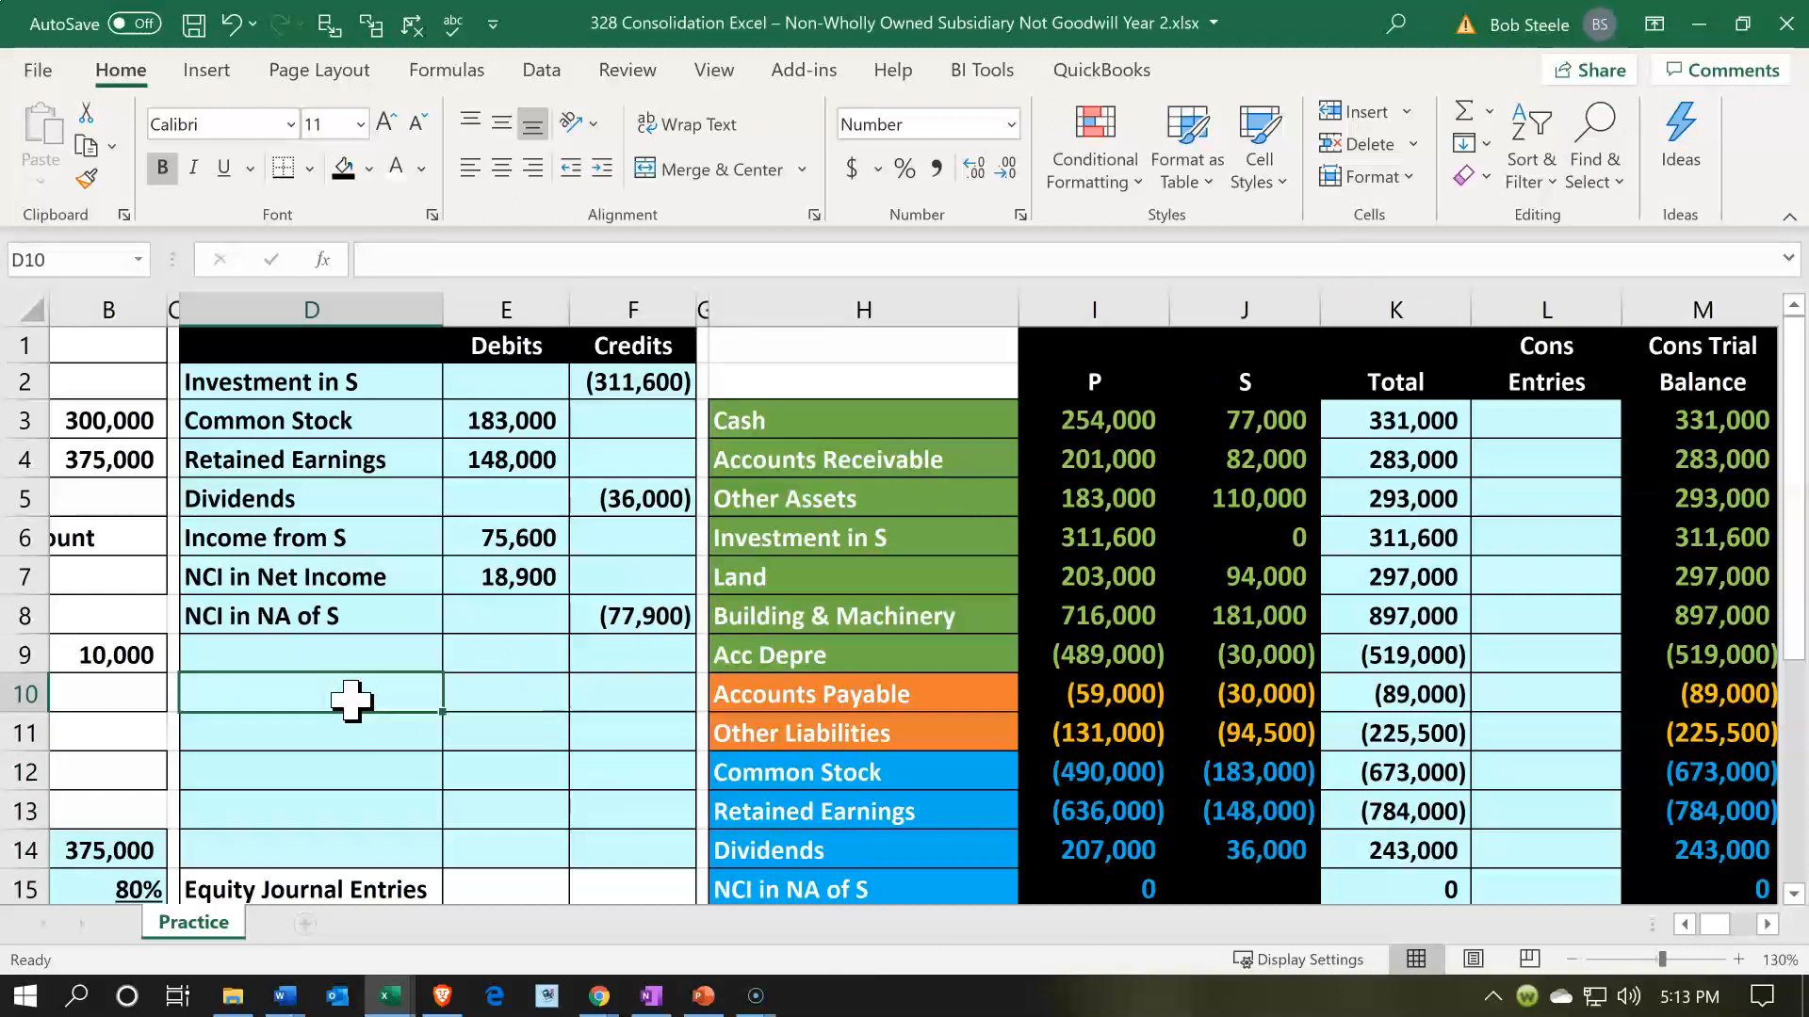
{"action": "key", "text": "Home"}
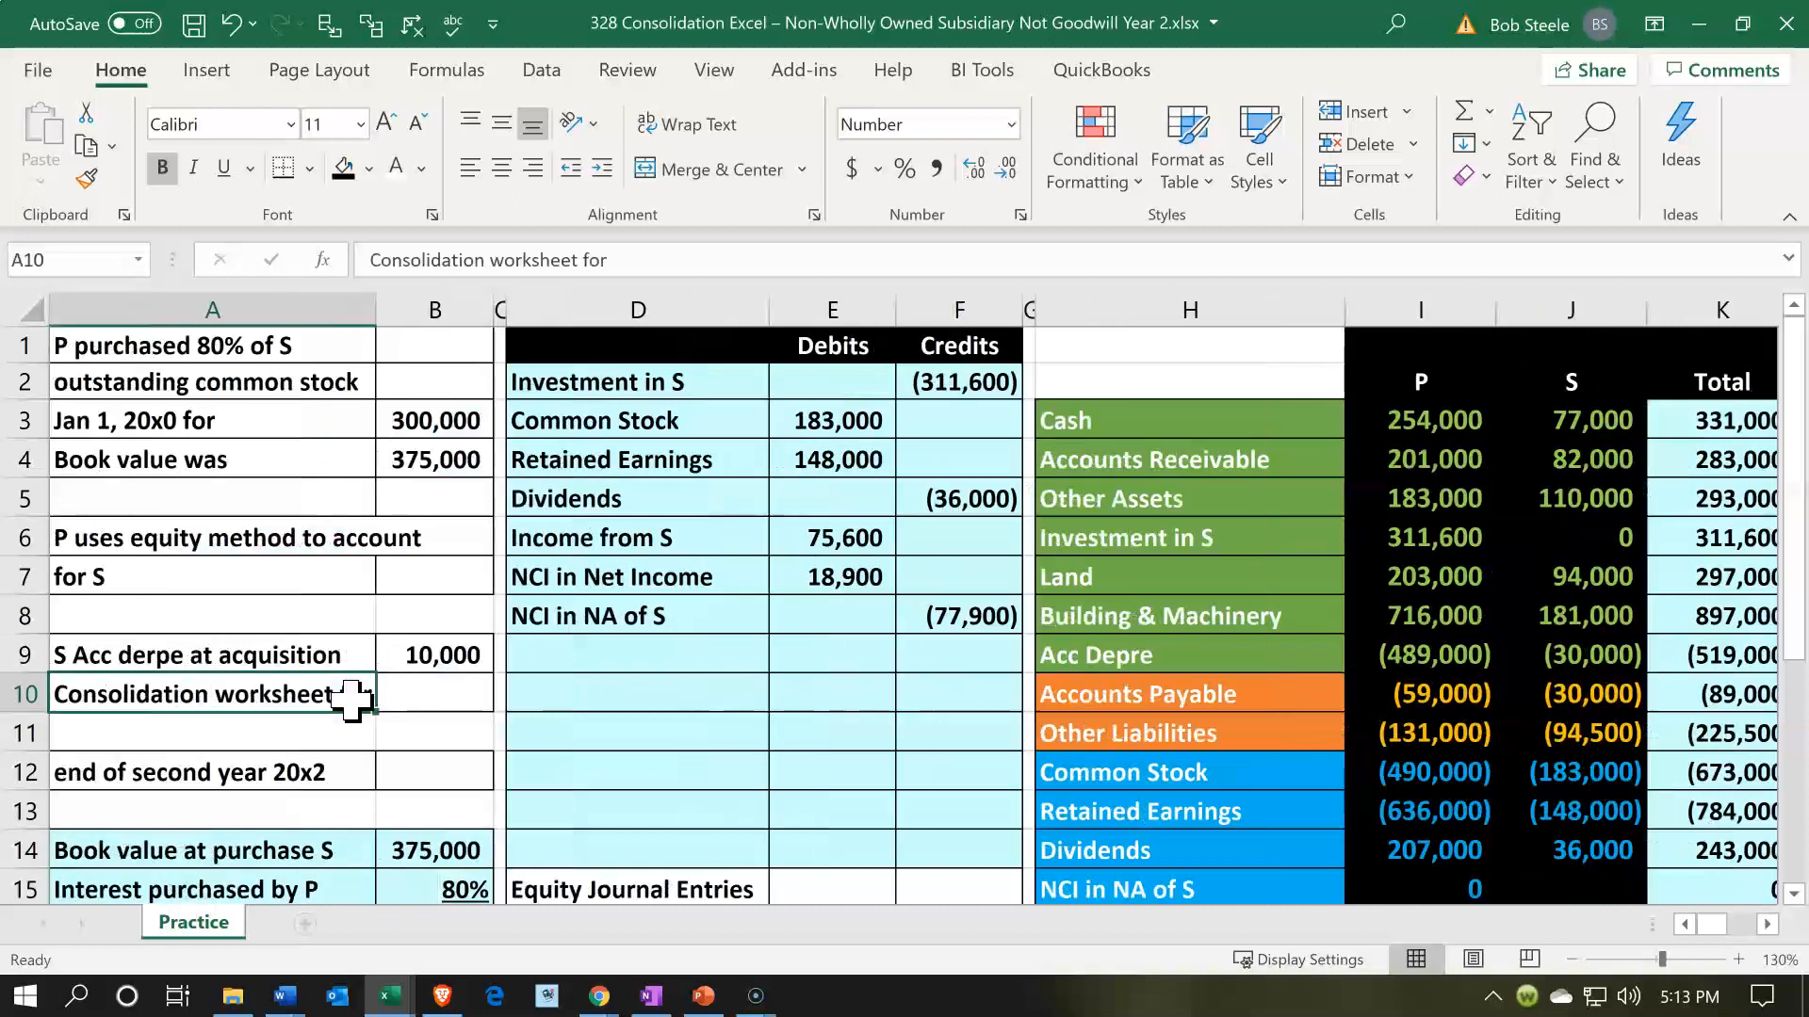
{"action": "key", "text": "Up"}
{"action": "key", "text": "Right"}
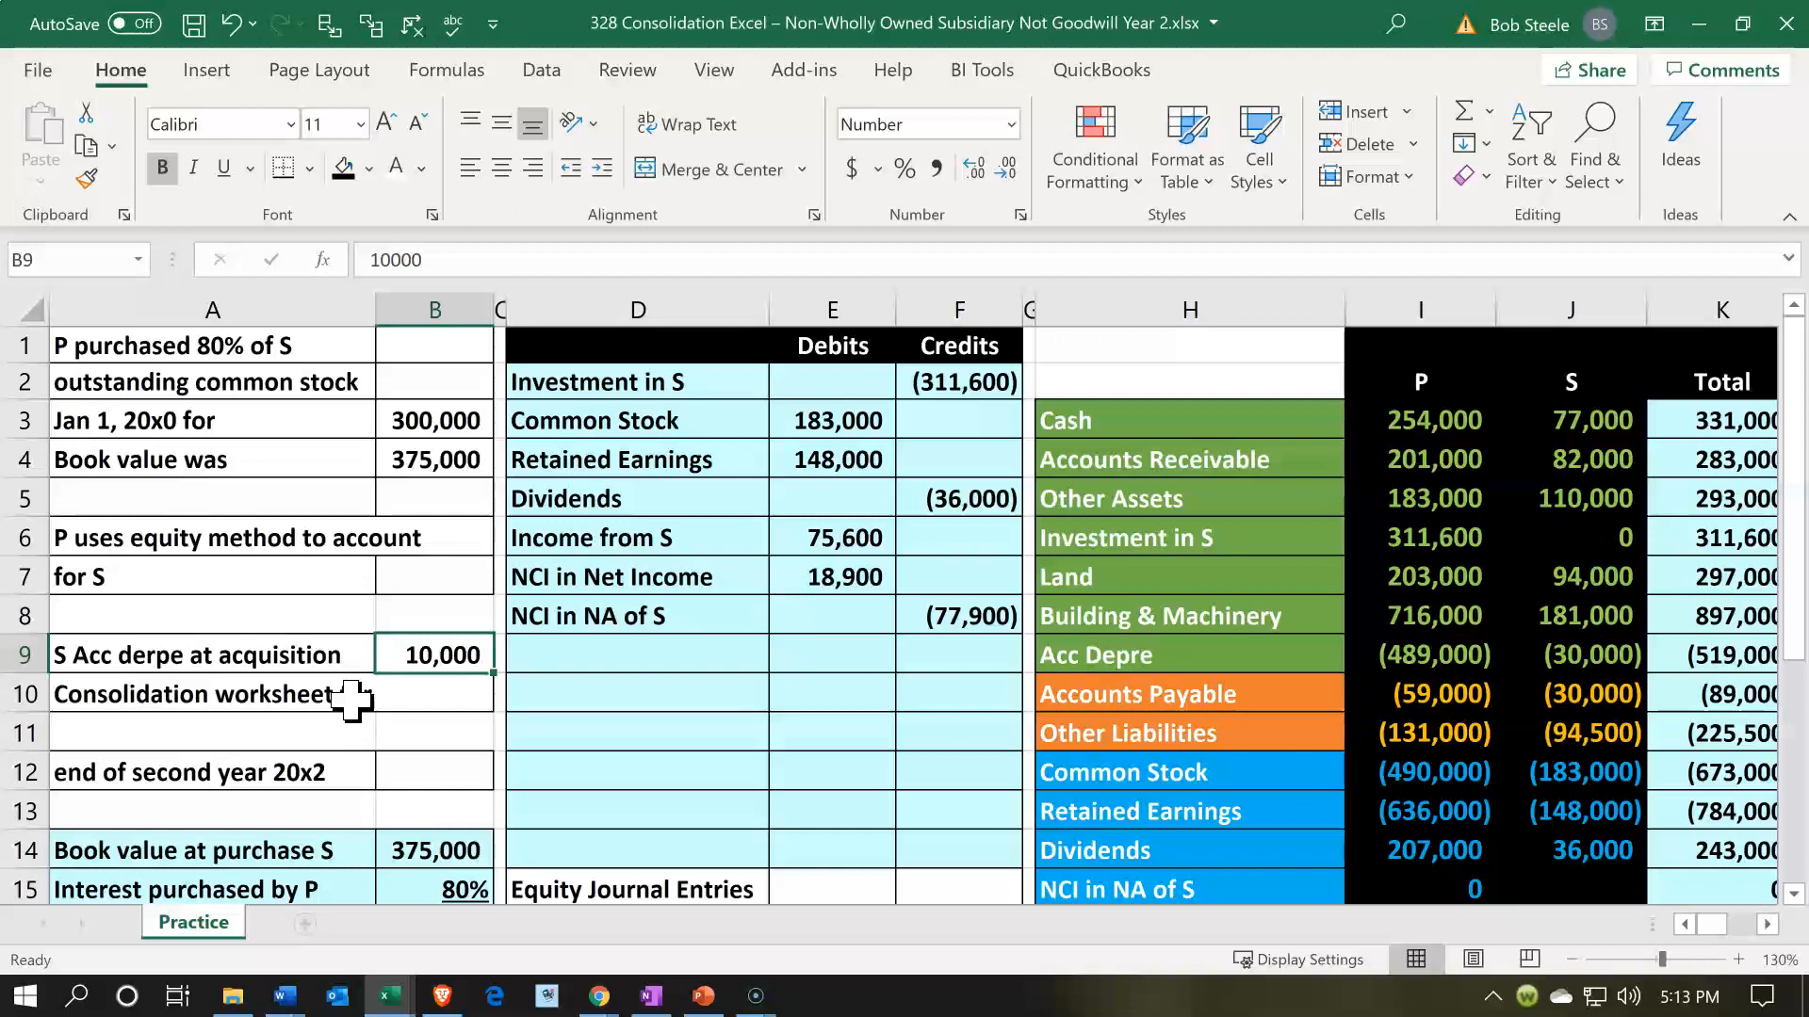
{"action": "key", "text": "Down"}
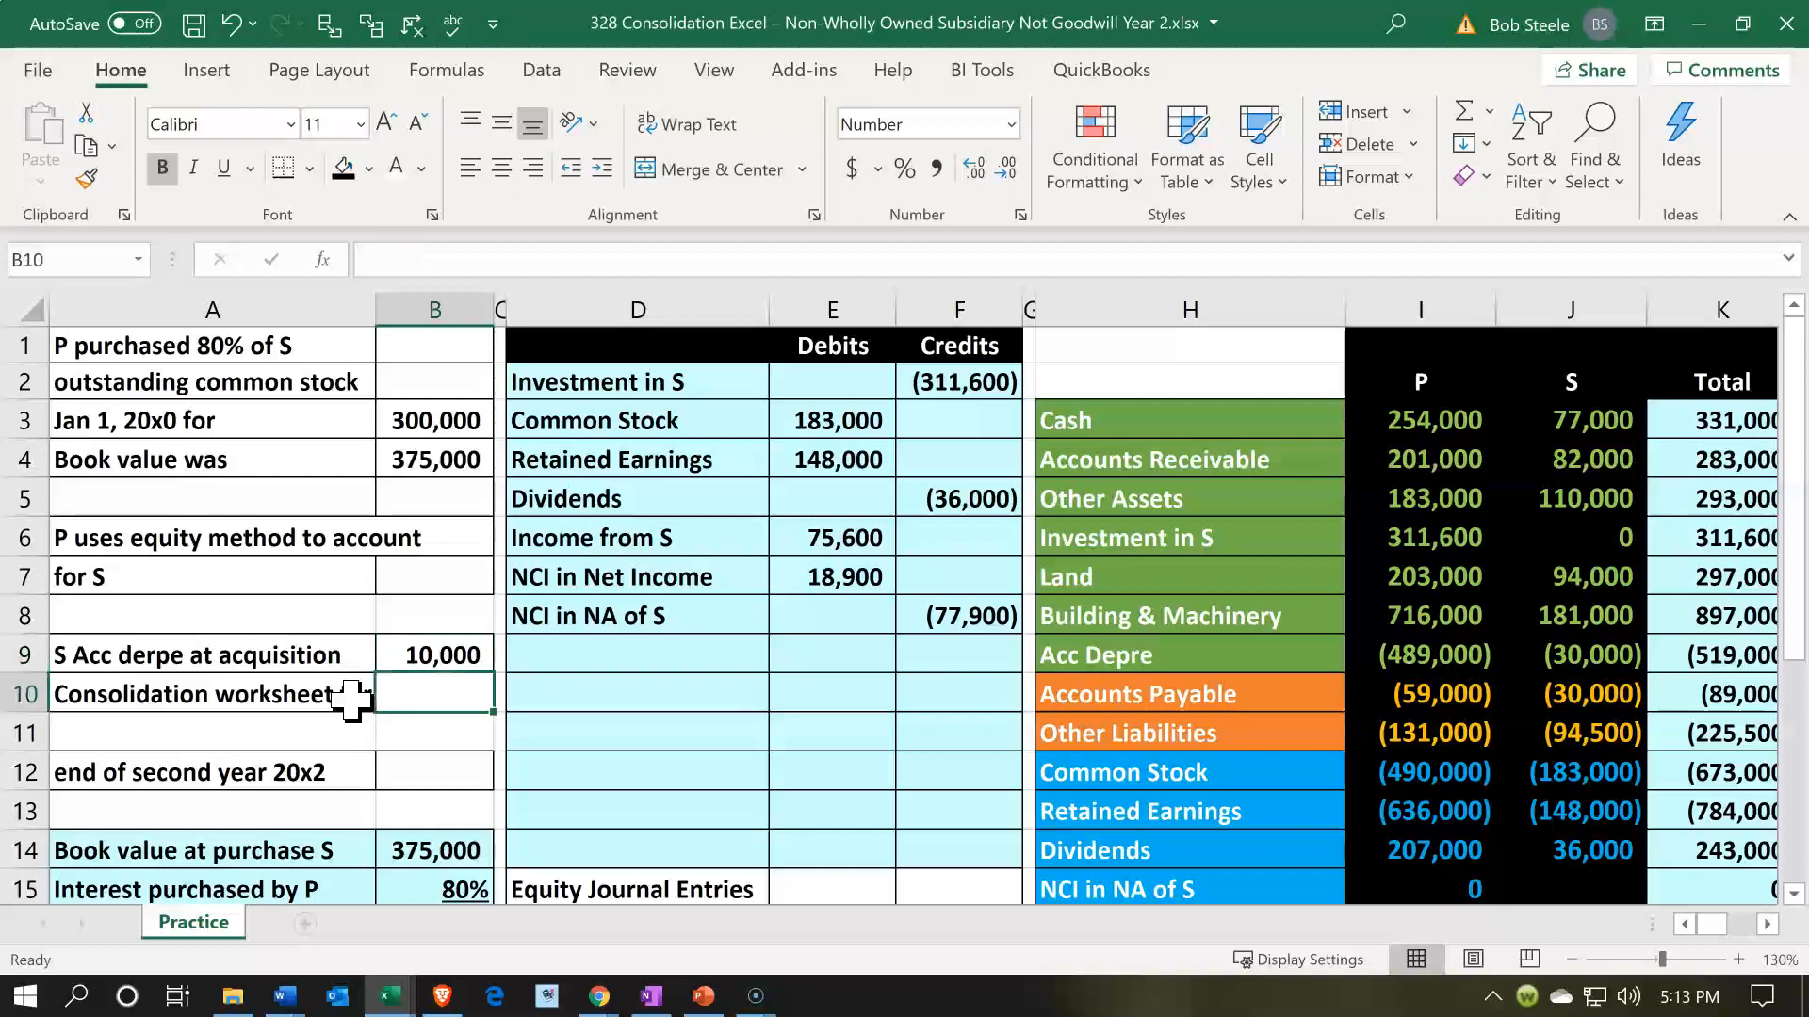
{"action": "key", "text": "Right"}
{"action": "key", "text": "Right"}
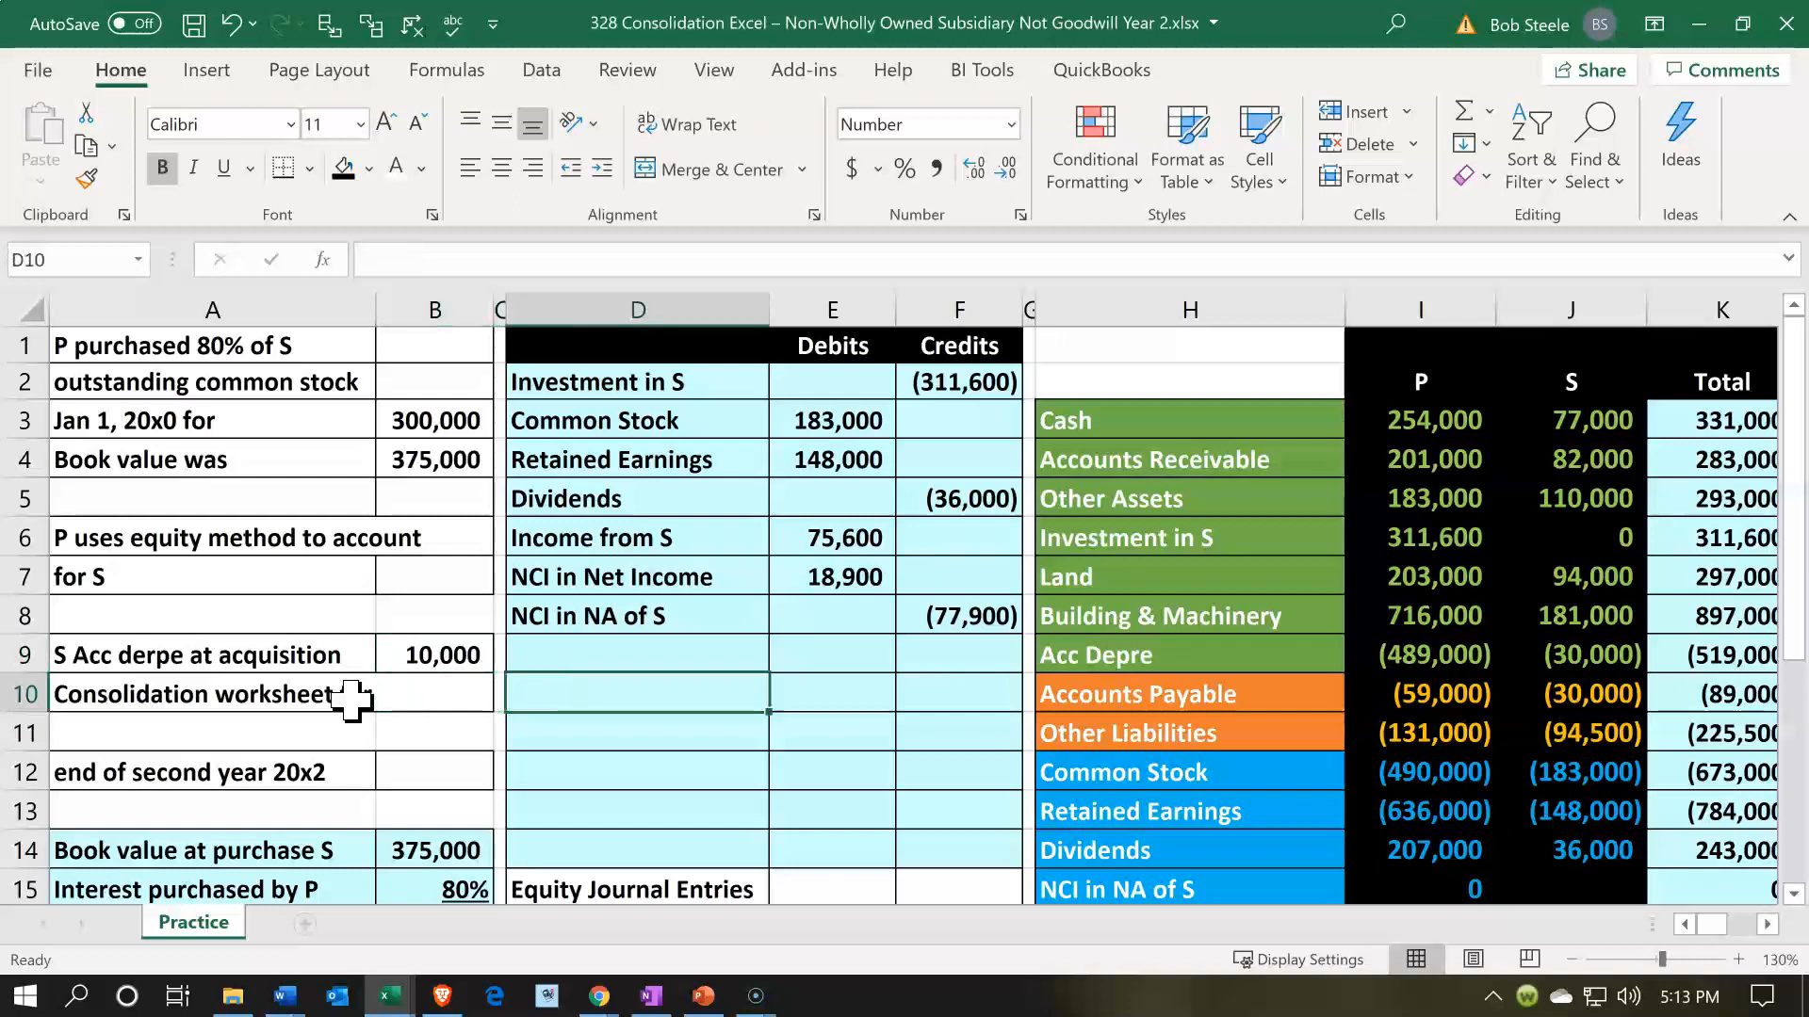
{"action": "type", "text": "="}
{"action": "key", "text": "Right"}
{"action": "key", "text": "Right"}
{"action": "key", "text": "Right"}
{"action": "key", "text": "Right"}
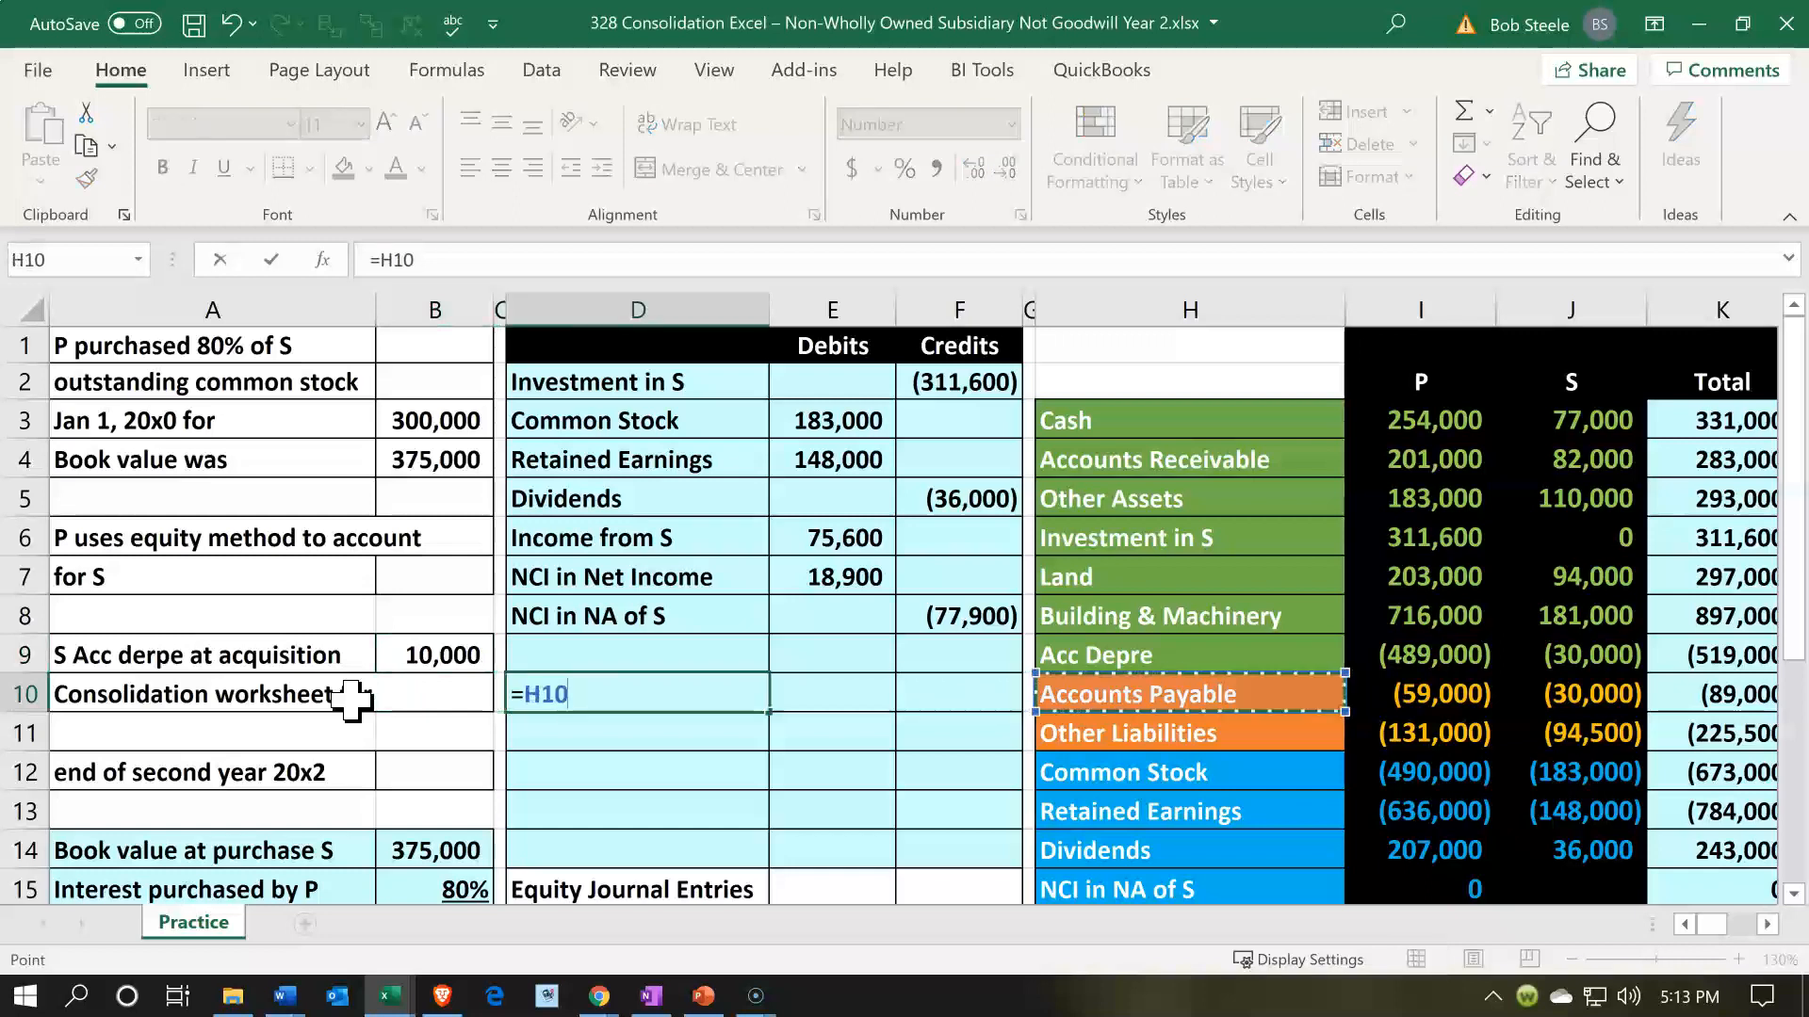
{"action": "key", "text": "Up"}
{"action": "key", "text": "Return"}
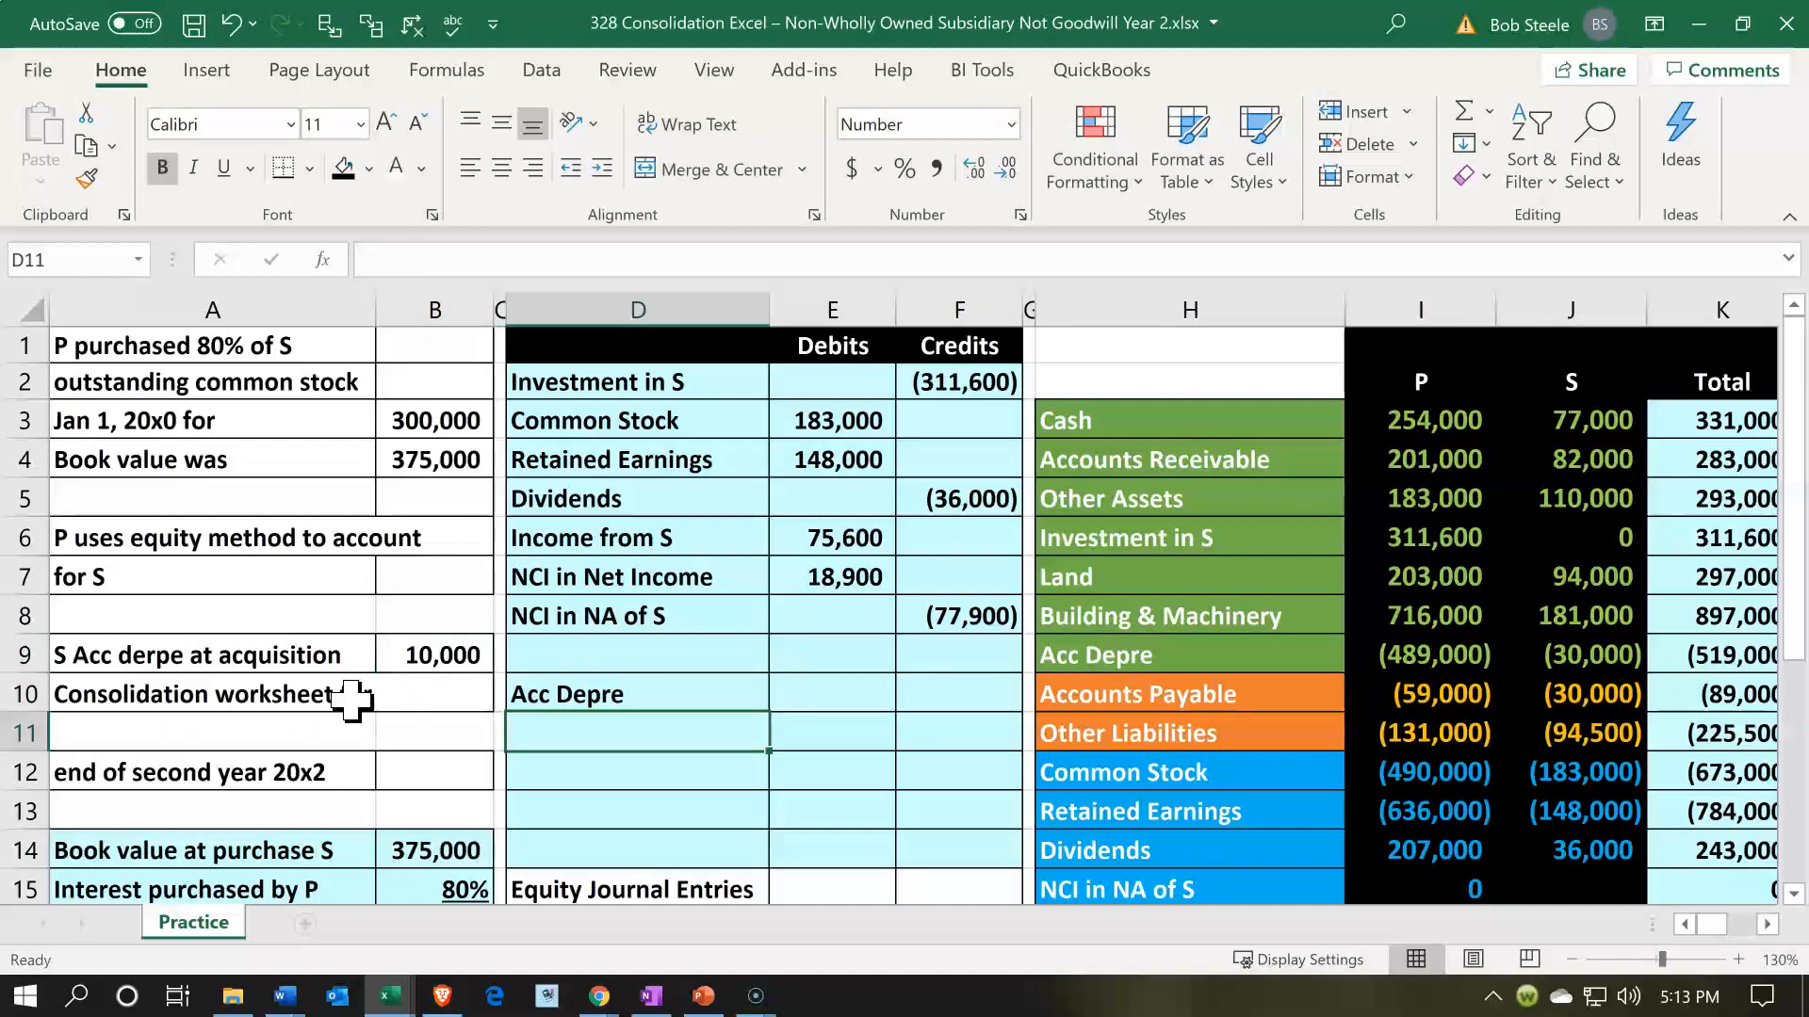
- Label the entry line in D11 by referencing the Building & Machinery account name in H8
{"action": "type", "text": "="}
{"action": "key", "text": "Right"}
{"action": "key", "text": "Right"}
{"action": "key", "text": "Right"}
{"action": "key", "text": "Right"}
{"action": "key", "text": "Up"}
{"action": "key", "text": "Up"}
{"action": "key", "text": "Up"}
{"action": "key", "text": "Up"}
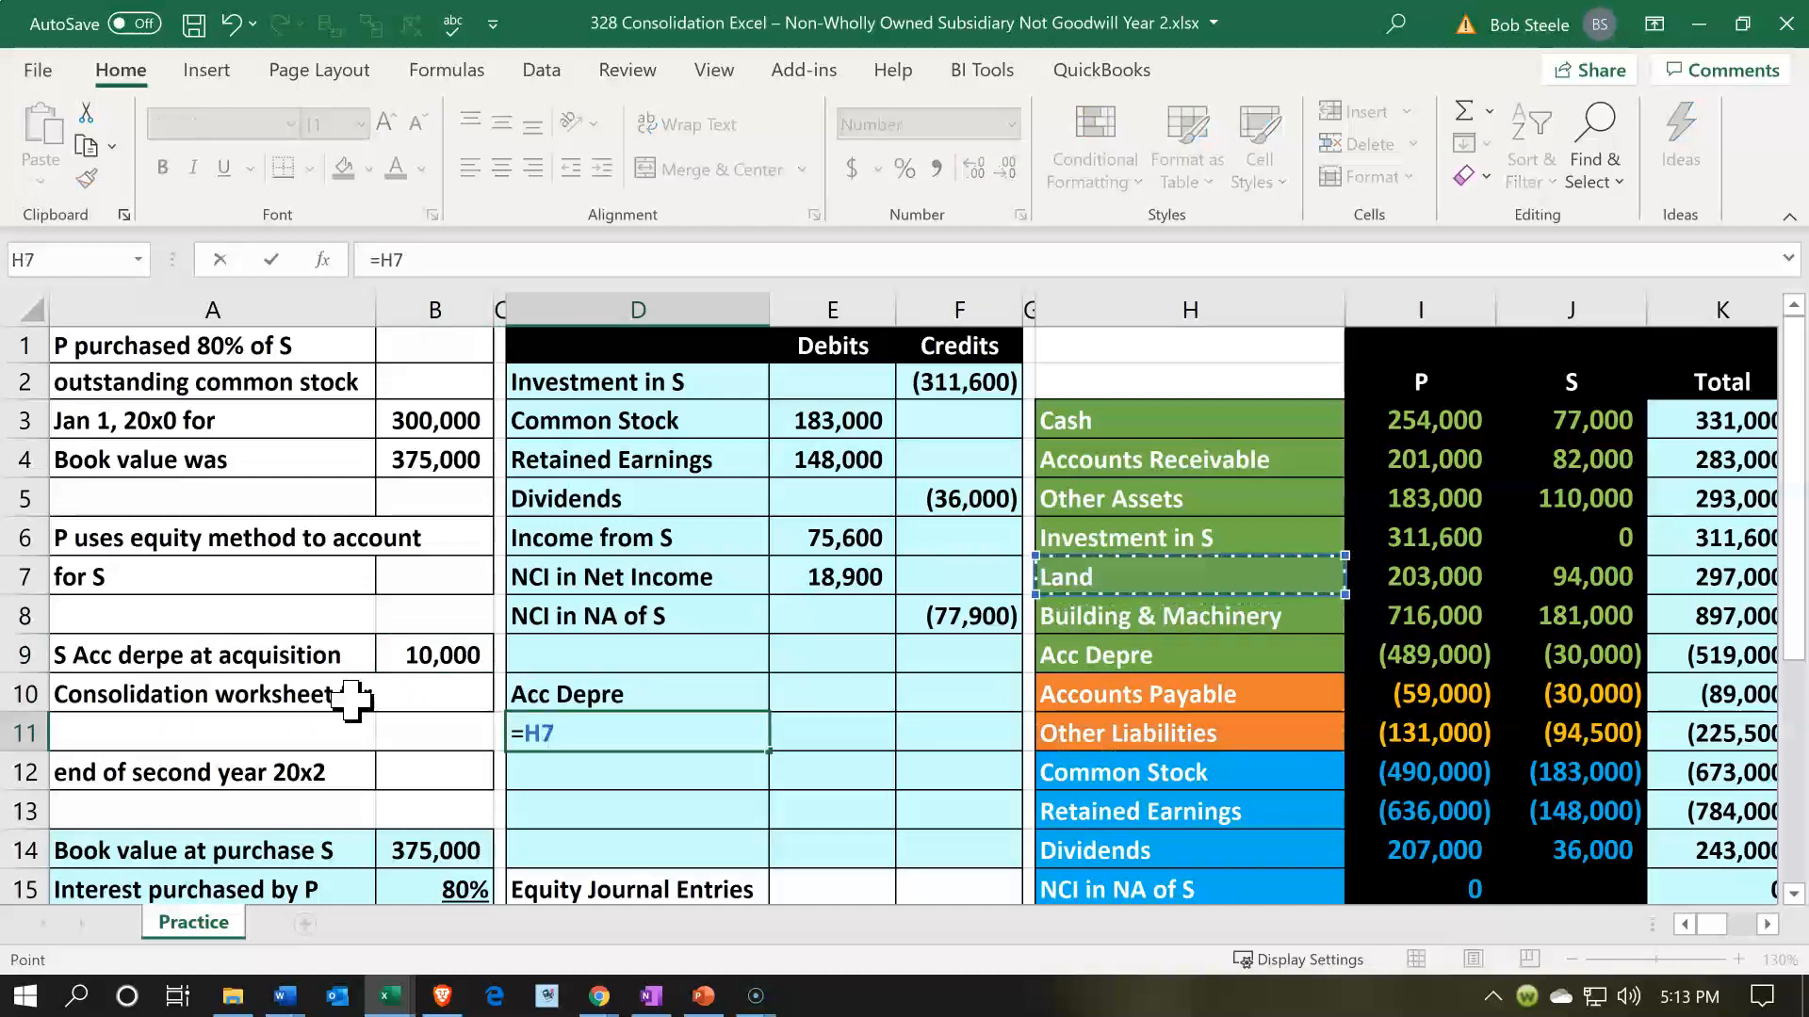
{"action": "key", "text": "Down"}
{"action": "key", "text": "Return"}
- Debit Acc Depre in E10 by referencing S's accumulated depreciation at acquisition in B9
{"action": "key", "text": "Right"}
{"action": "key", "text": "Up"}
{"action": "type", "text": "="}
{"action": "key", "text": "Left"}
{"action": "key", "text": "Left"}
{"action": "key", "text": "Left"}
{"action": "key", "text": "Up"}
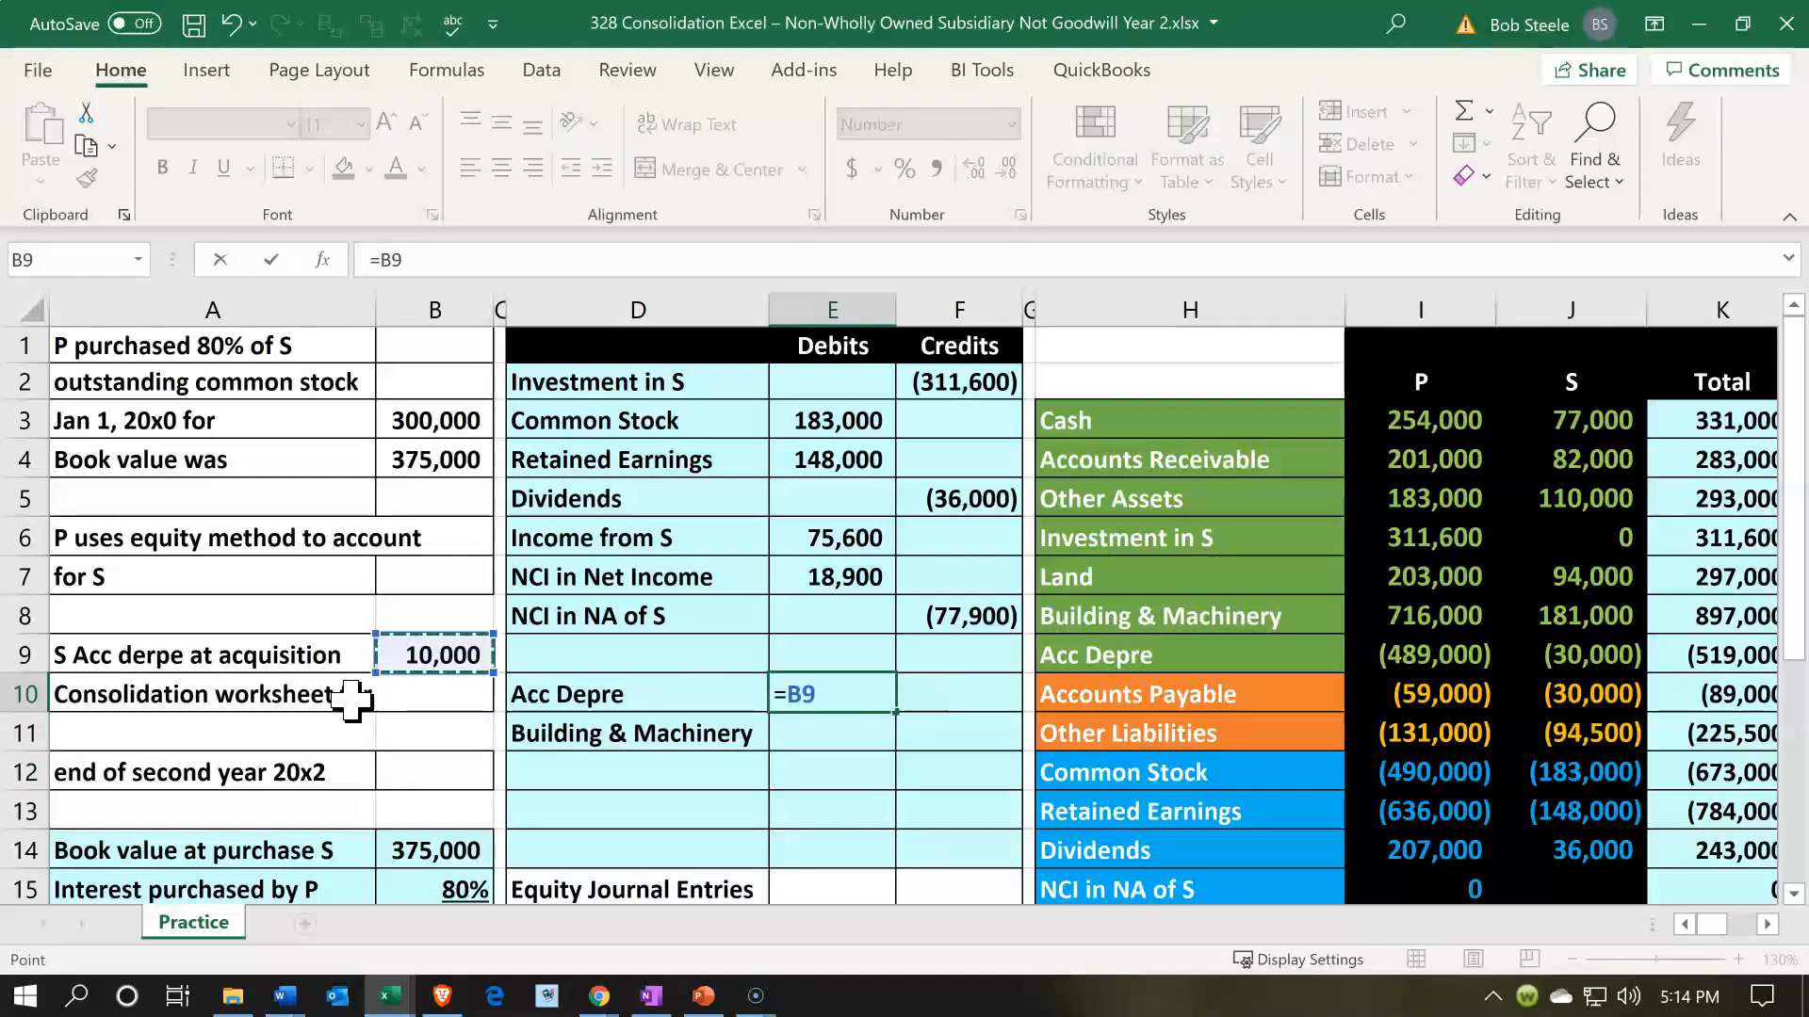
{"action": "key", "text": "Return"}
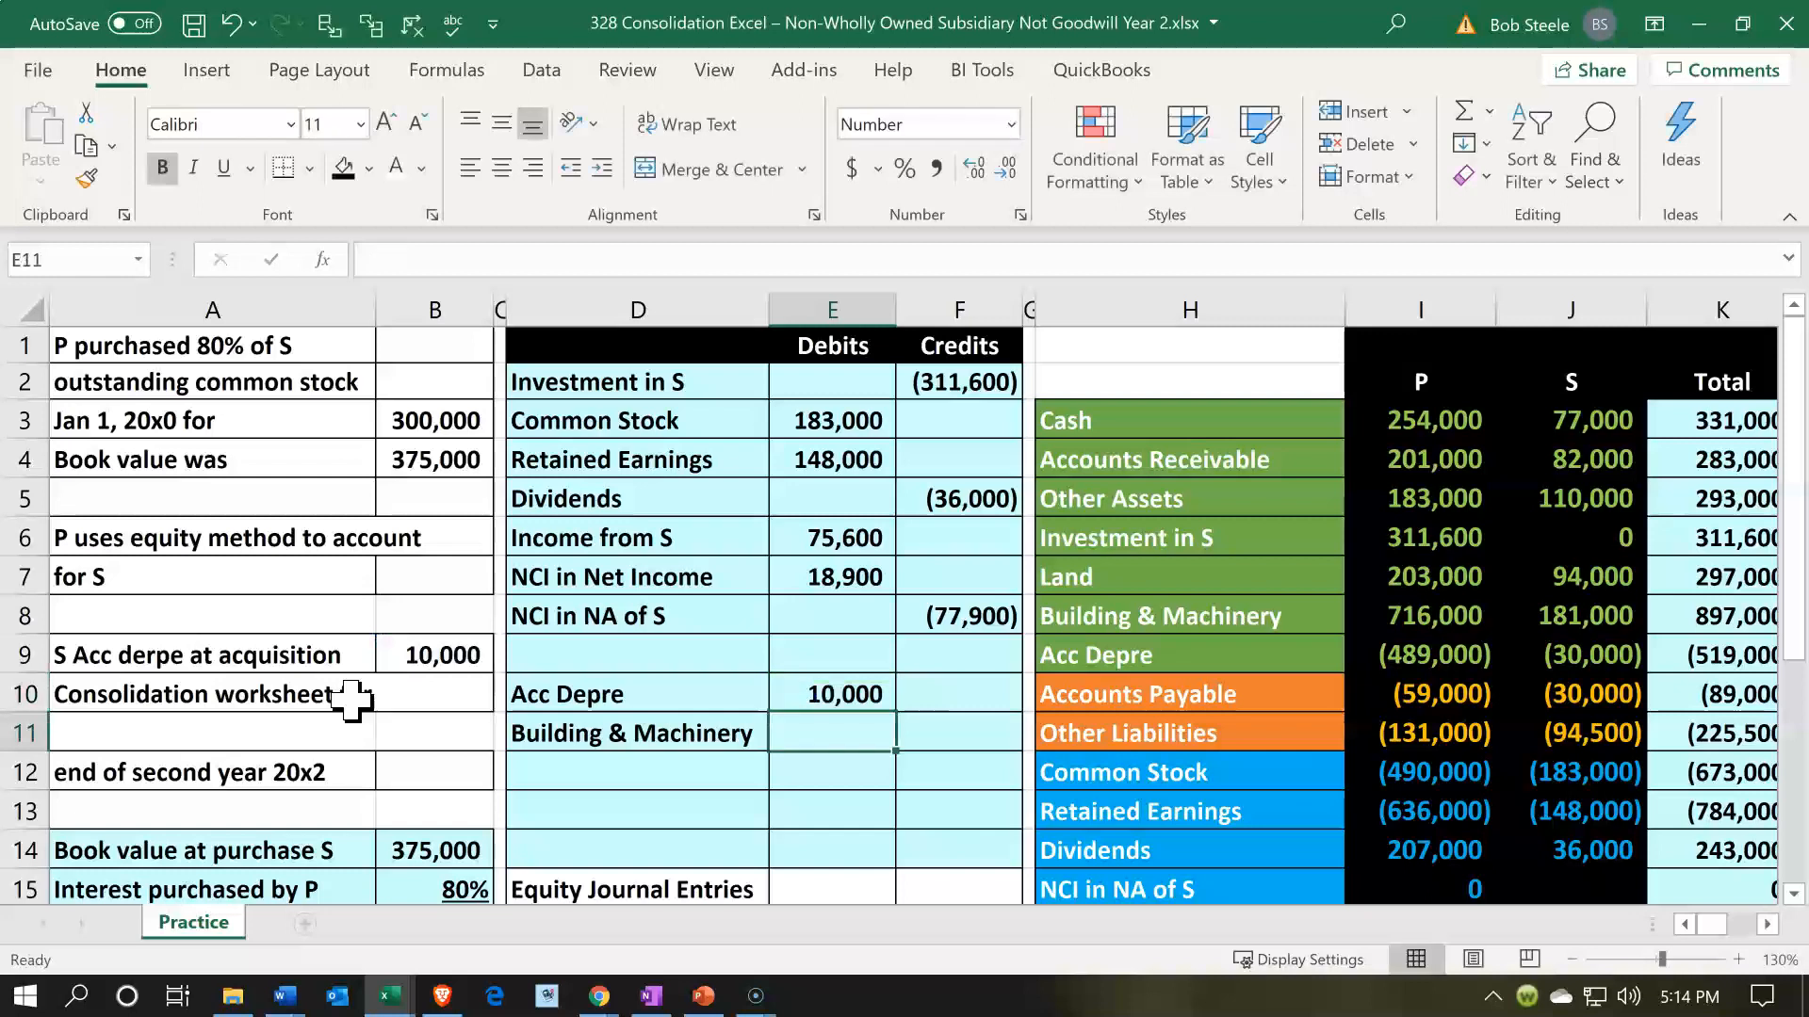
- Credit Building & Machinery in F11 by referencing the negative of the Acc Depre debit in E10
{"action": "key", "text": "Right"}
{"action": "type", "text": "-"}
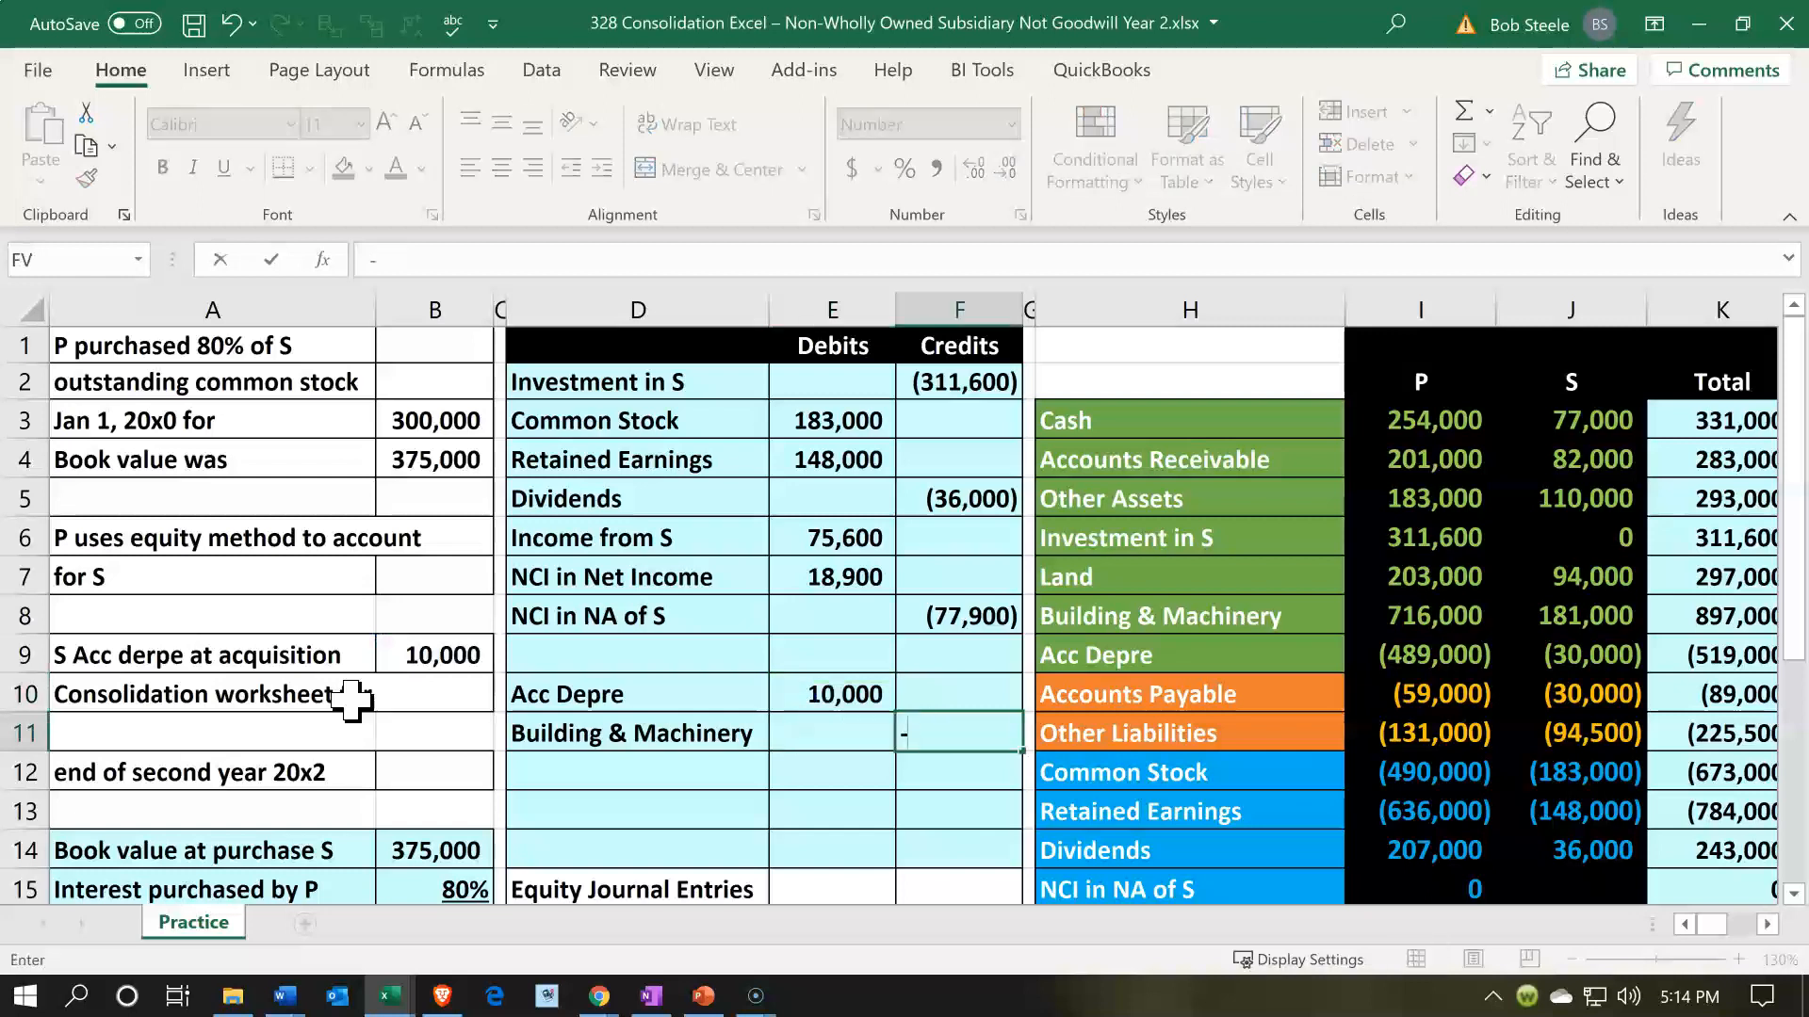
{"action": "key", "text": "Left"}
{"action": "key", "text": "Up"}
{"action": "key", "text": "Return"}
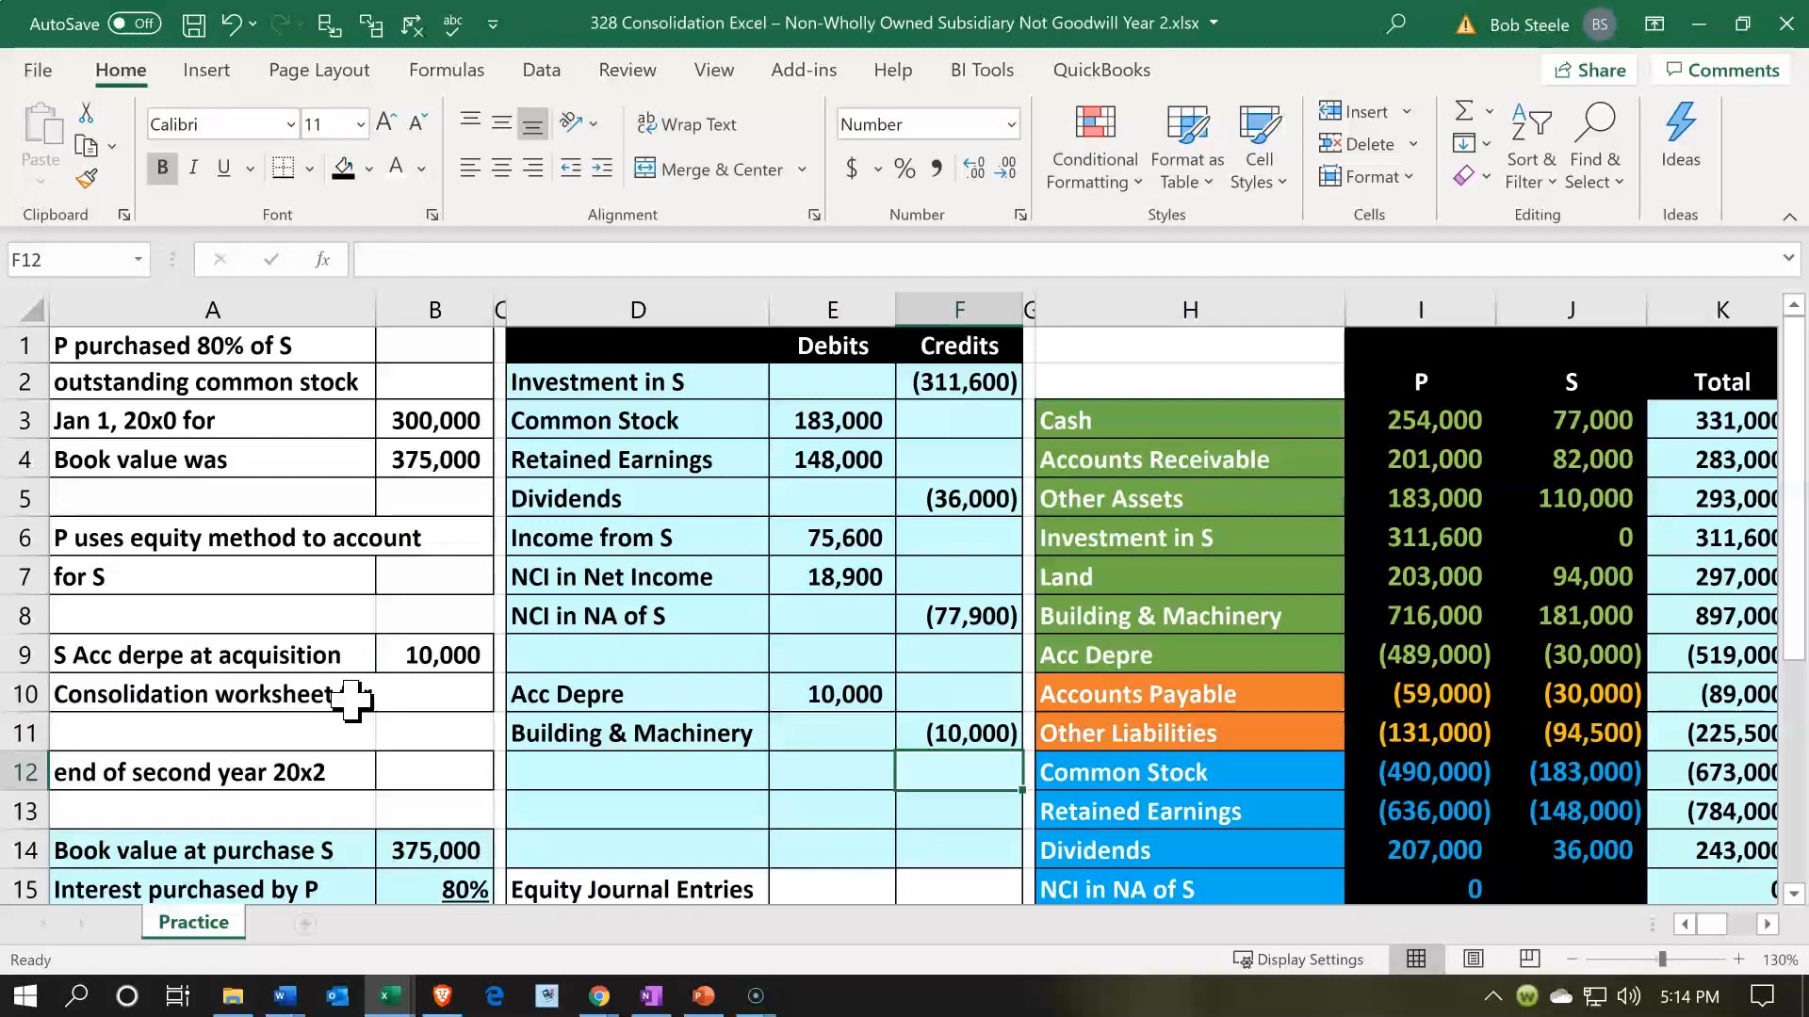
- Examine the Investment in S entry in row 2 and trace its account along row 6 to the consolidated trial balance
{"action": "key", "text": "Right"}
{"action": "key", "text": "Right"}
{"action": "key", "text": "Right"}
{"action": "key", "text": "Right"}
{"action": "key", "text": "Right"}
{"action": "key", "text": "Right"}
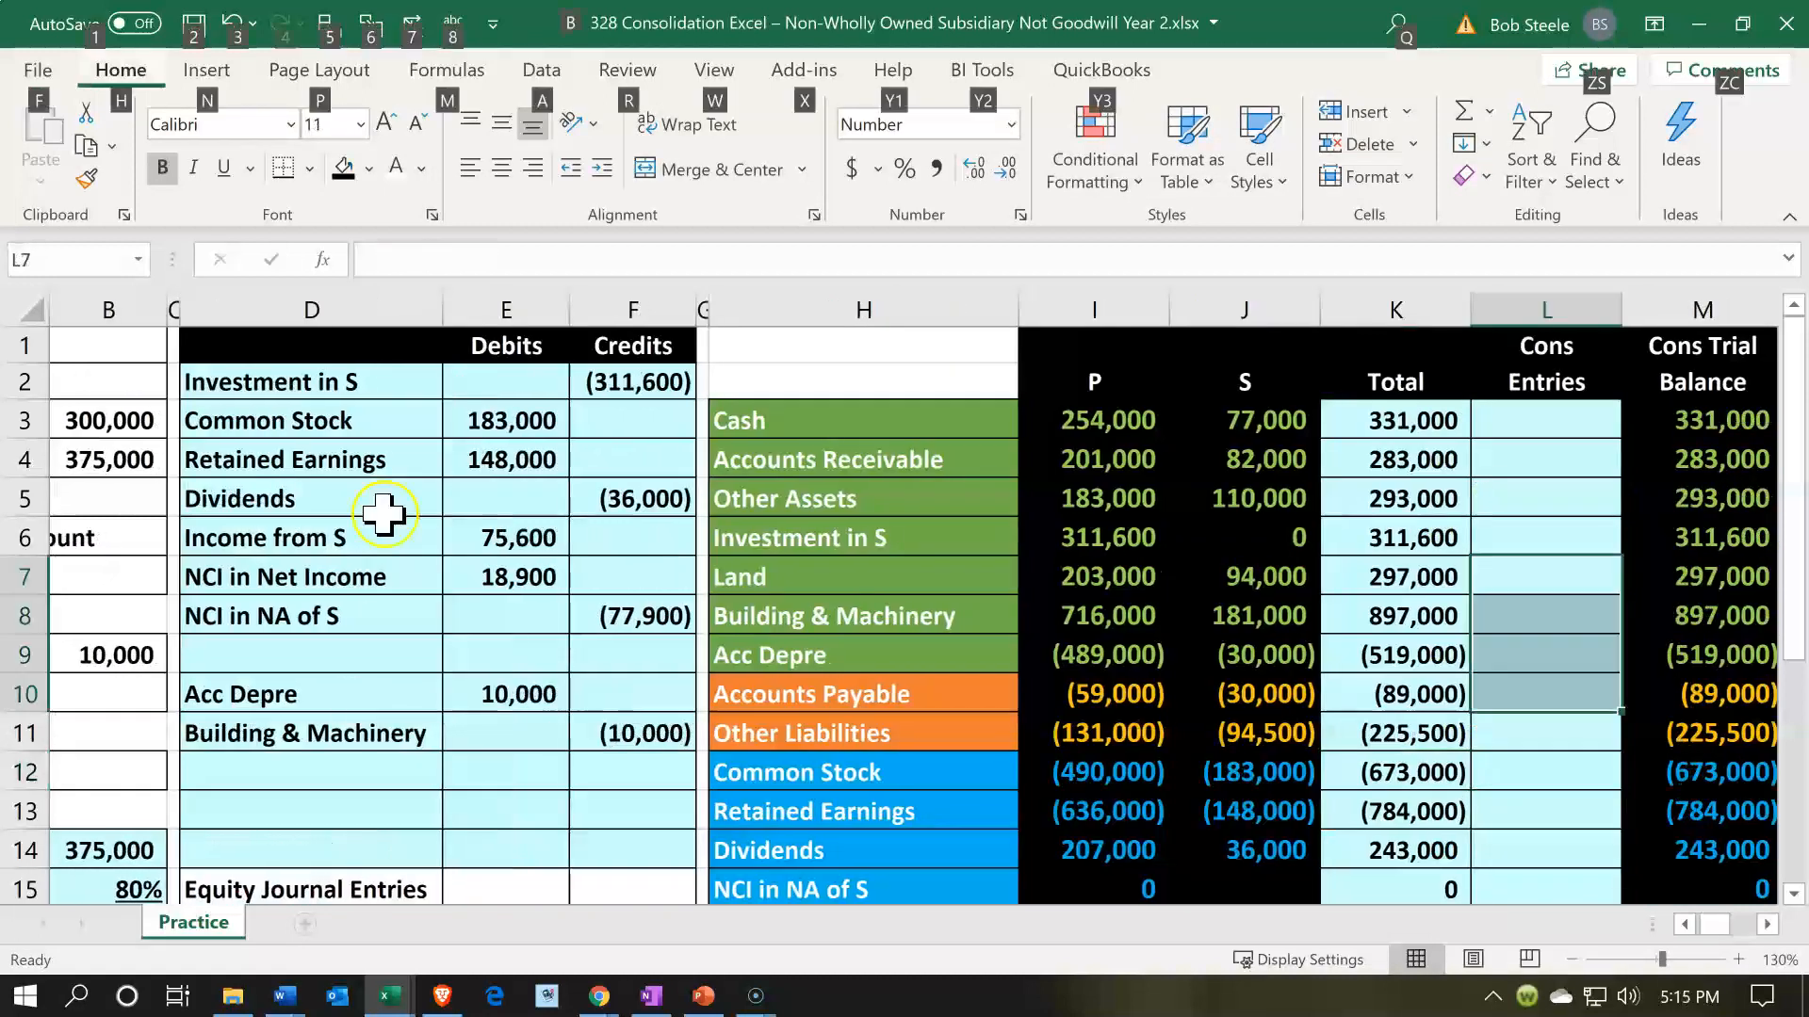
{"action": "left_click", "coordinate": [383, 513]}
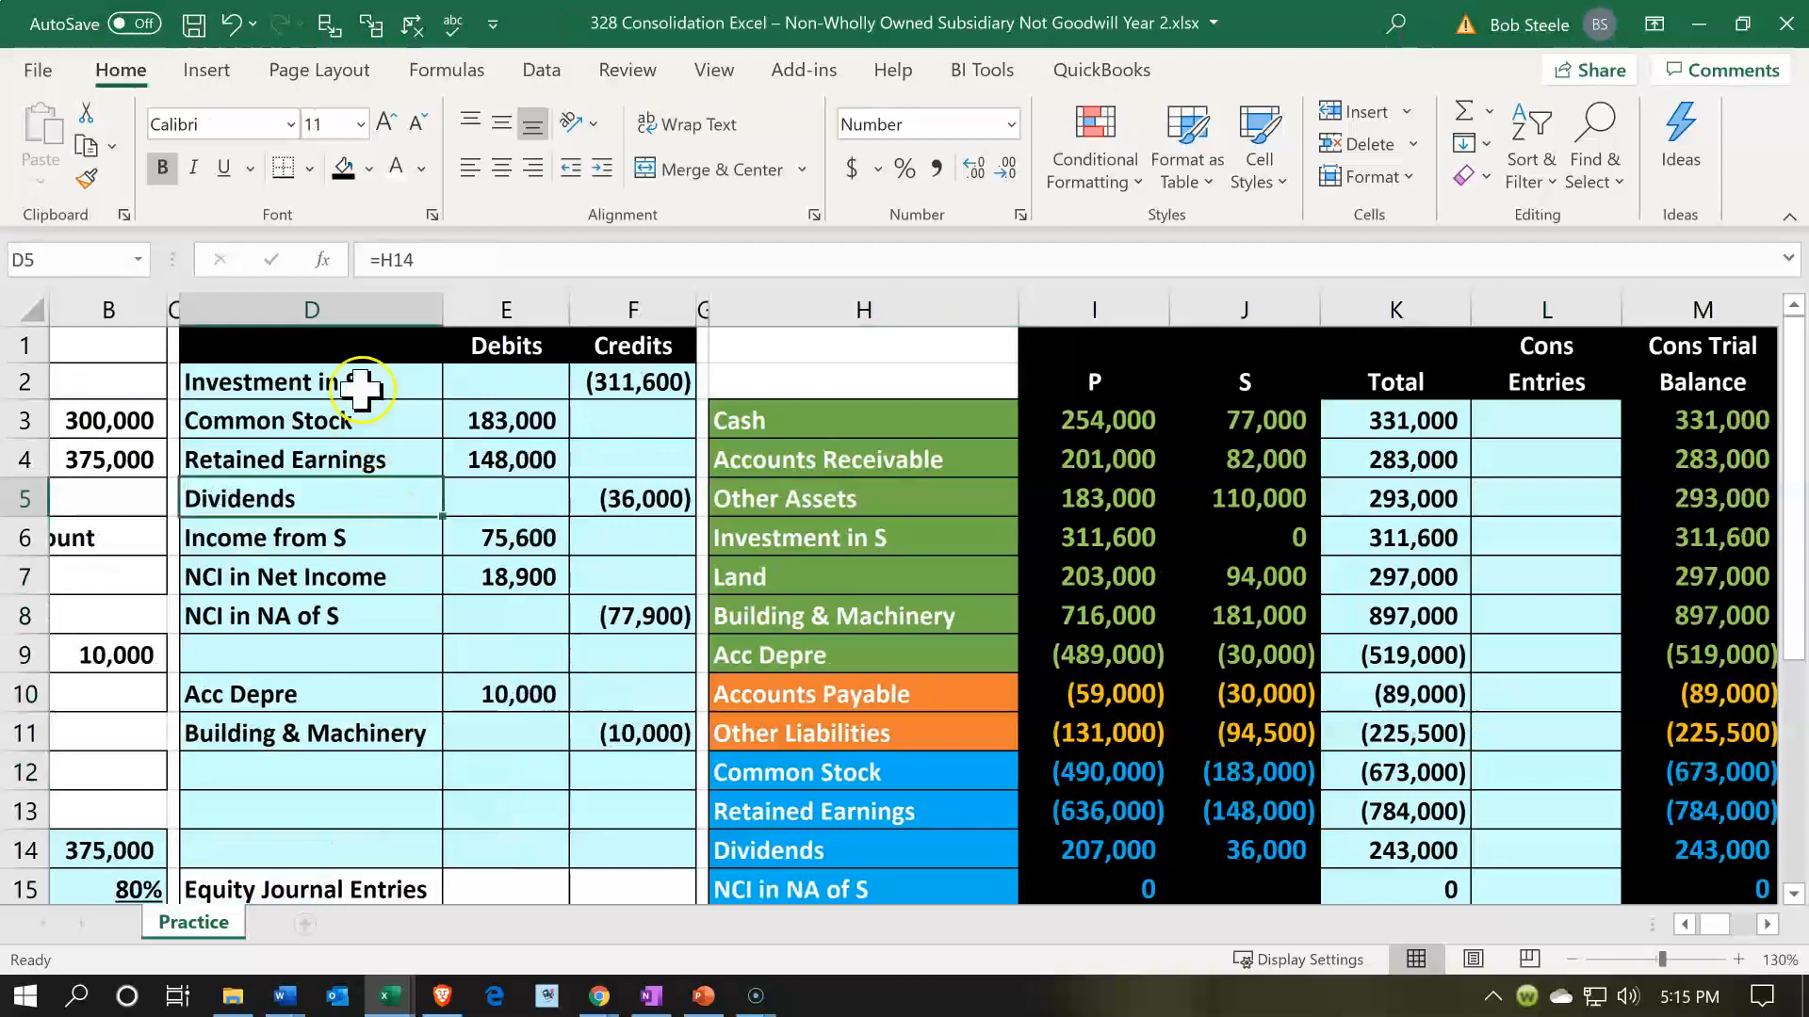
{"action": "left_click_drag", "start_coordinate": [371, 382], "coordinate": [565, 372]}
{"action": "left_click", "coordinate": [904, 537]}
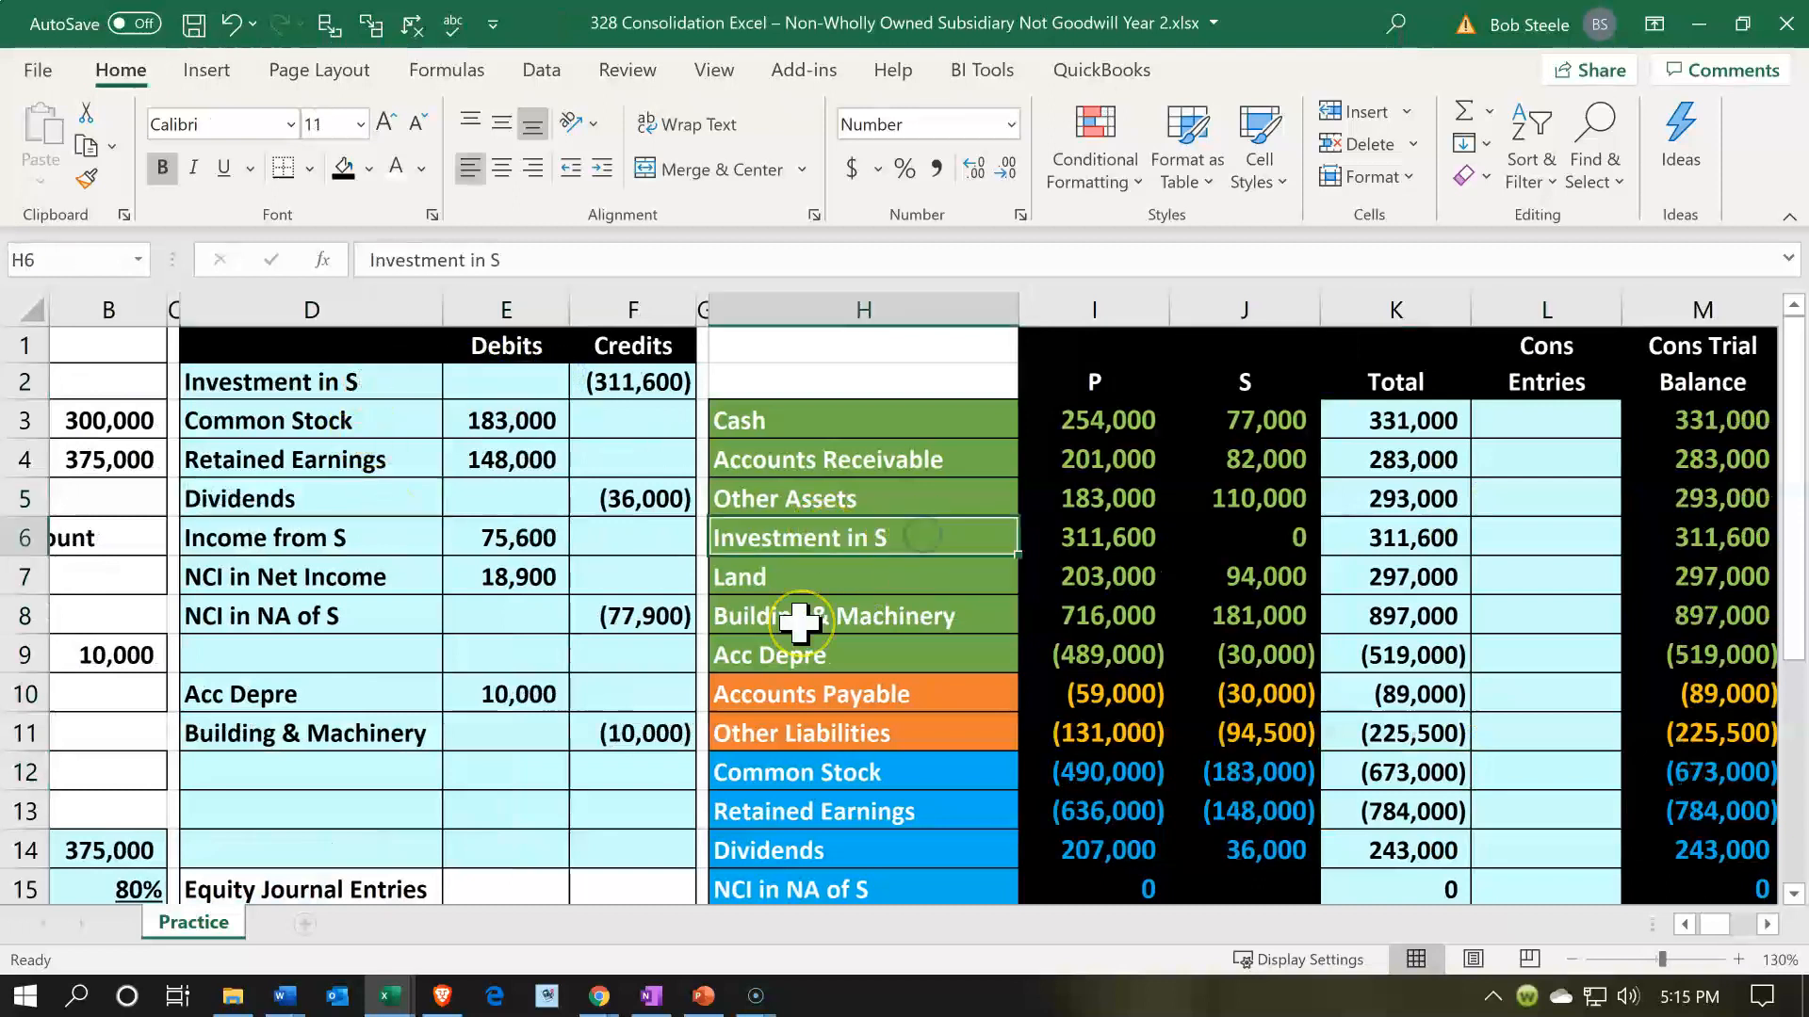
{"action": "key", "text": "Right"}
{"action": "key", "text": "Right"}
{"action": "key", "text": "Right"}
{"action": "key", "text": "Right"}
{"action": "key", "text": "Right"}
{"action": "key", "text": "Right"}
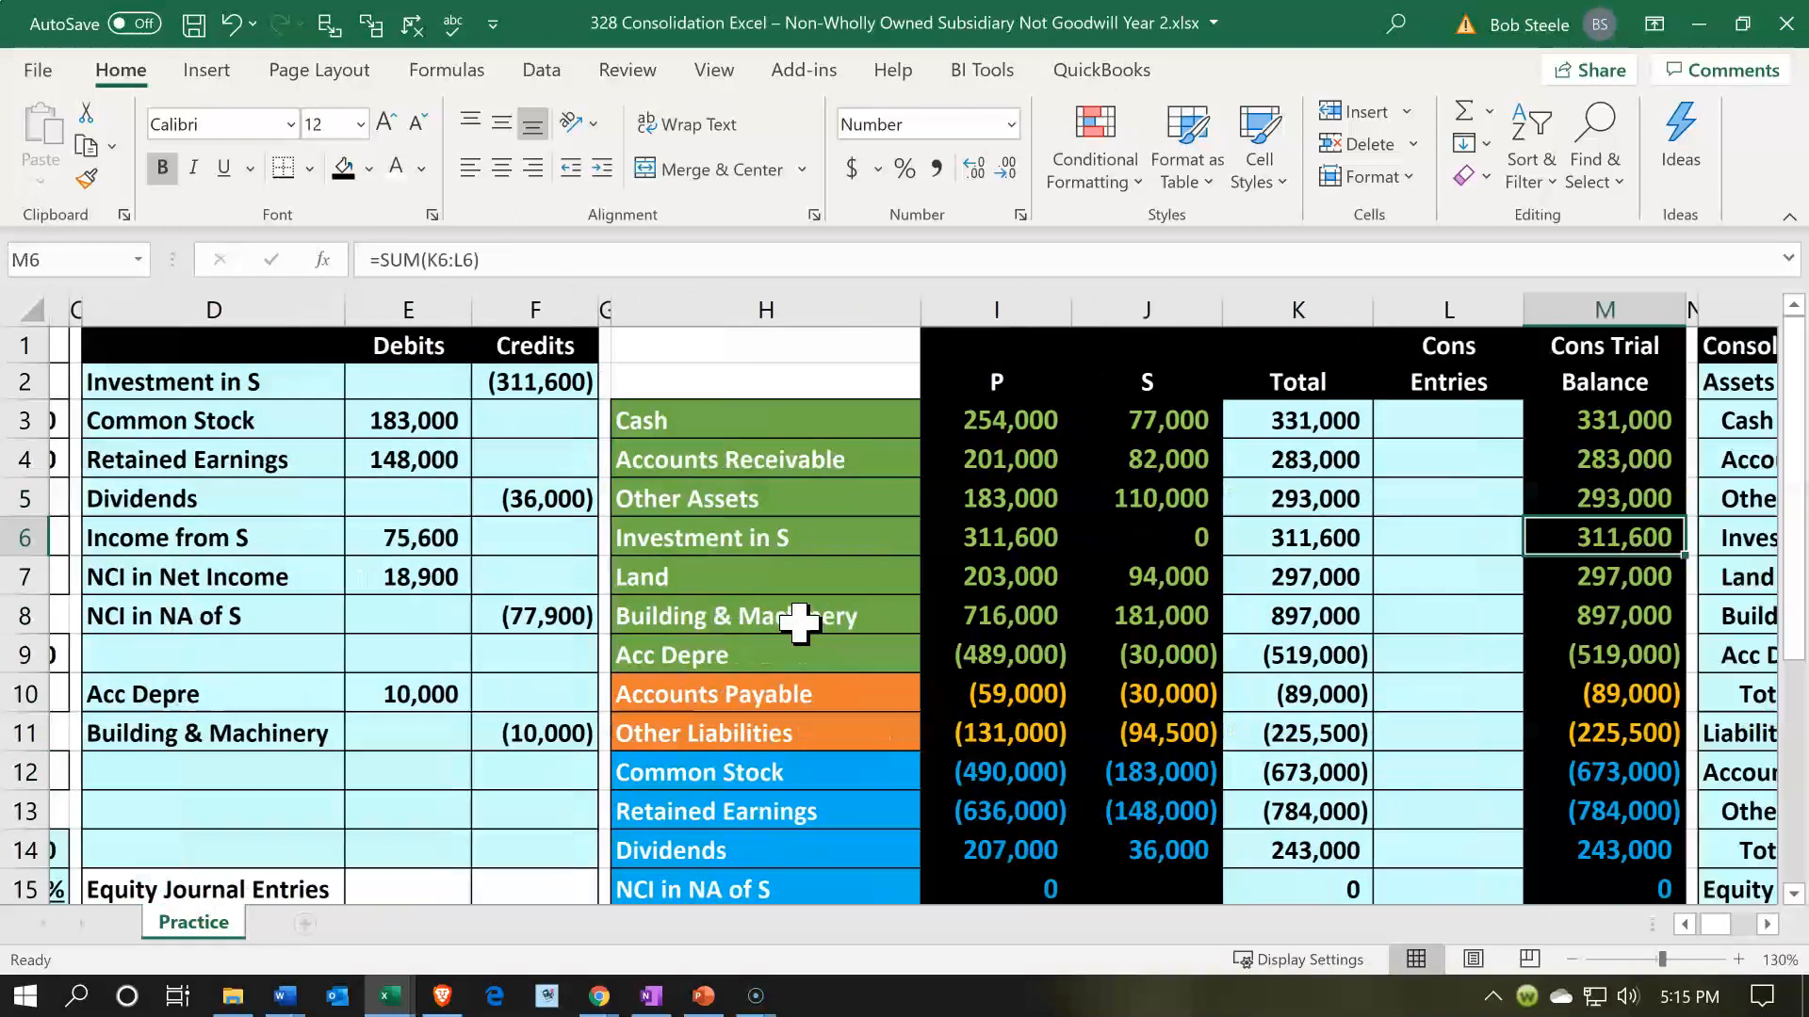
- Post the Investment in S credit by referencing F2 in consolidation entries cell L6, and check the consolidated balance in M6
{"action": "key", "text": "Left"}
{"action": "key", "text": "Left"}
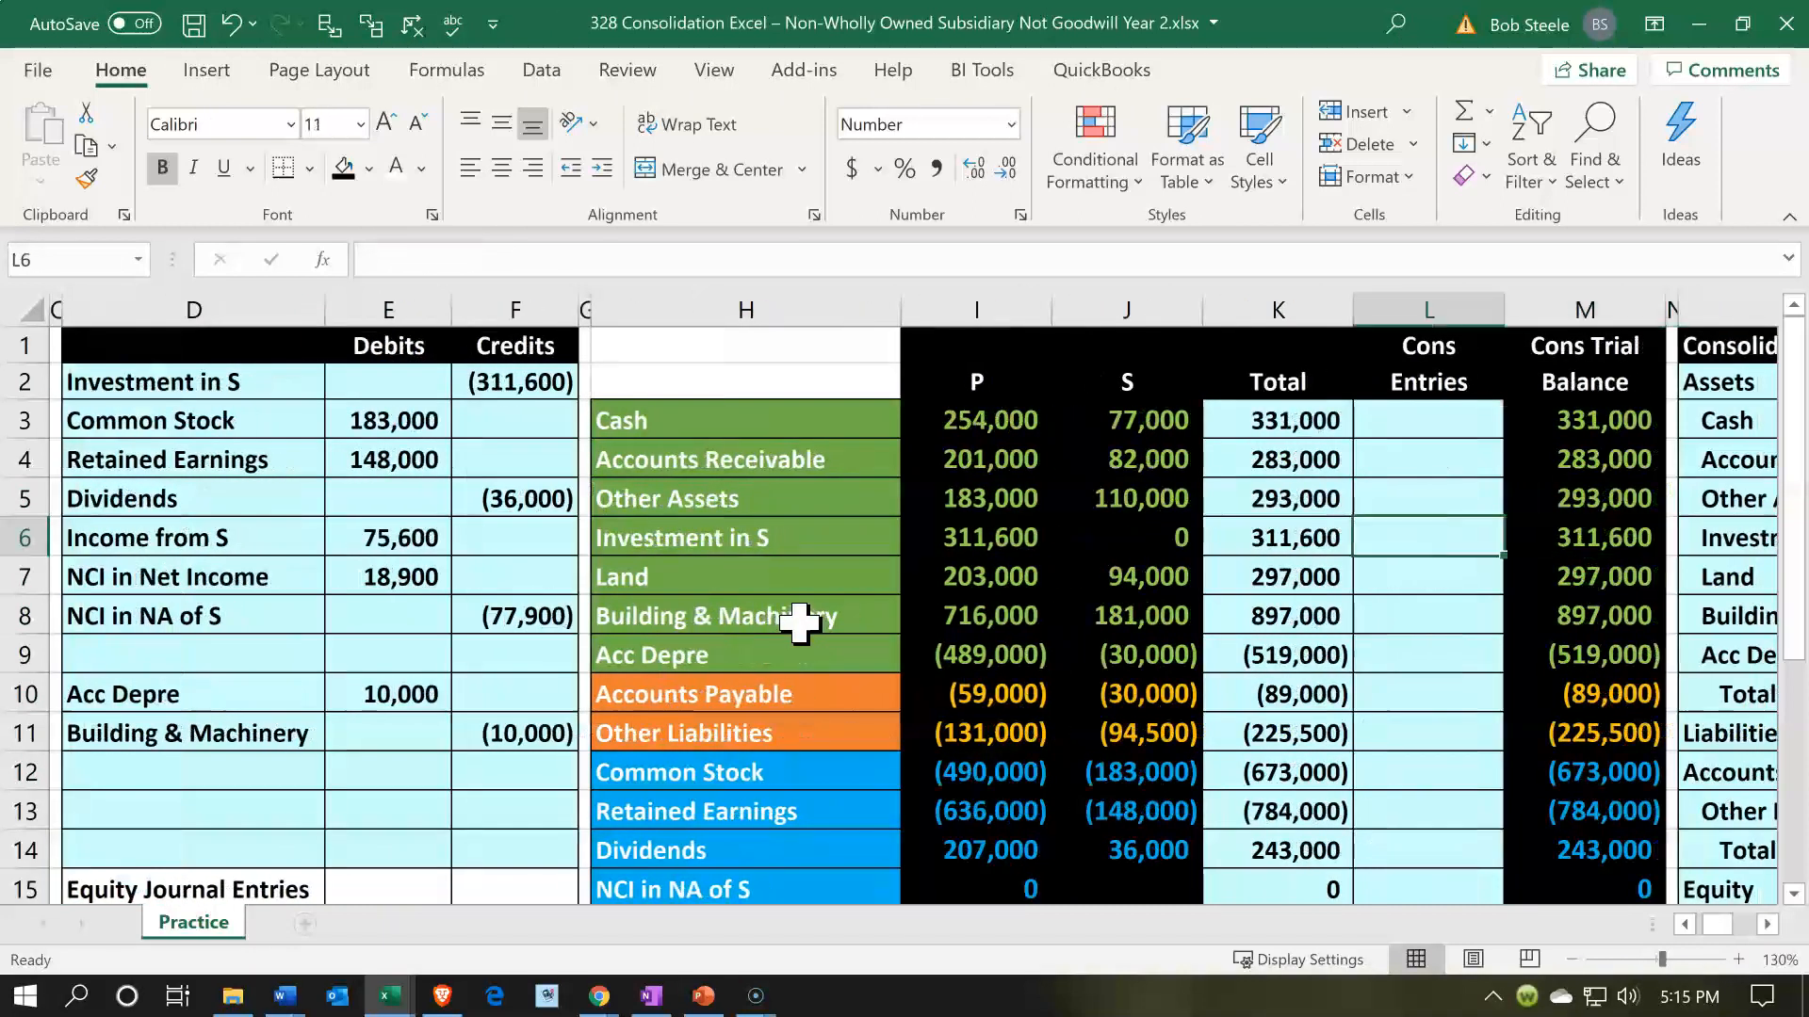
{"action": "type", "text": "="}
{"action": "key", "text": "Left"}
{"action": "key", "text": "Left"}
{"action": "key", "text": "Left"}
{"action": "key", "text": "Left"}
{"action": "key", "text": "Left"}
{"action": "key", "text": "Left"}
{"action": "key", "text": "Up"}
{"action": "key", "text": "Up"}
{"action": "key", "text": "Up"}
{"action": "key", "text": "Up"}
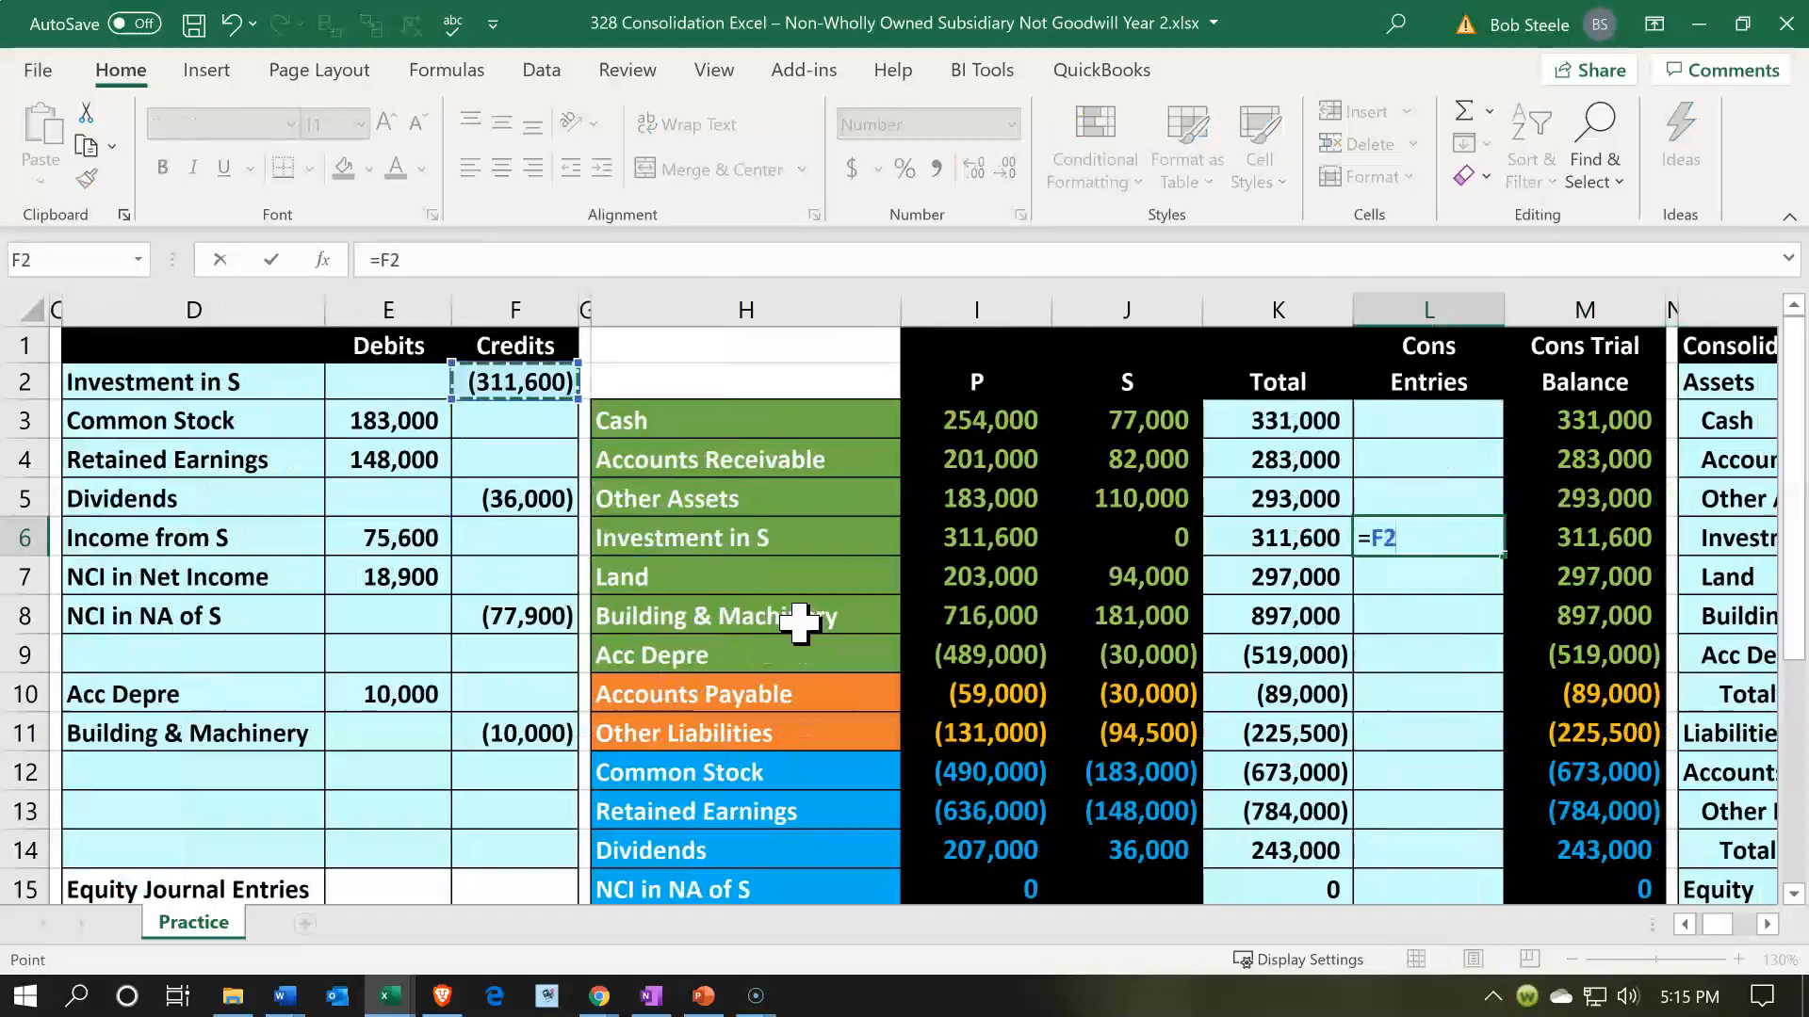
{"action": "key", "text": "Return"}
{"action": "key", "text": "Right"}
{"action": "key", "text": "Up"}
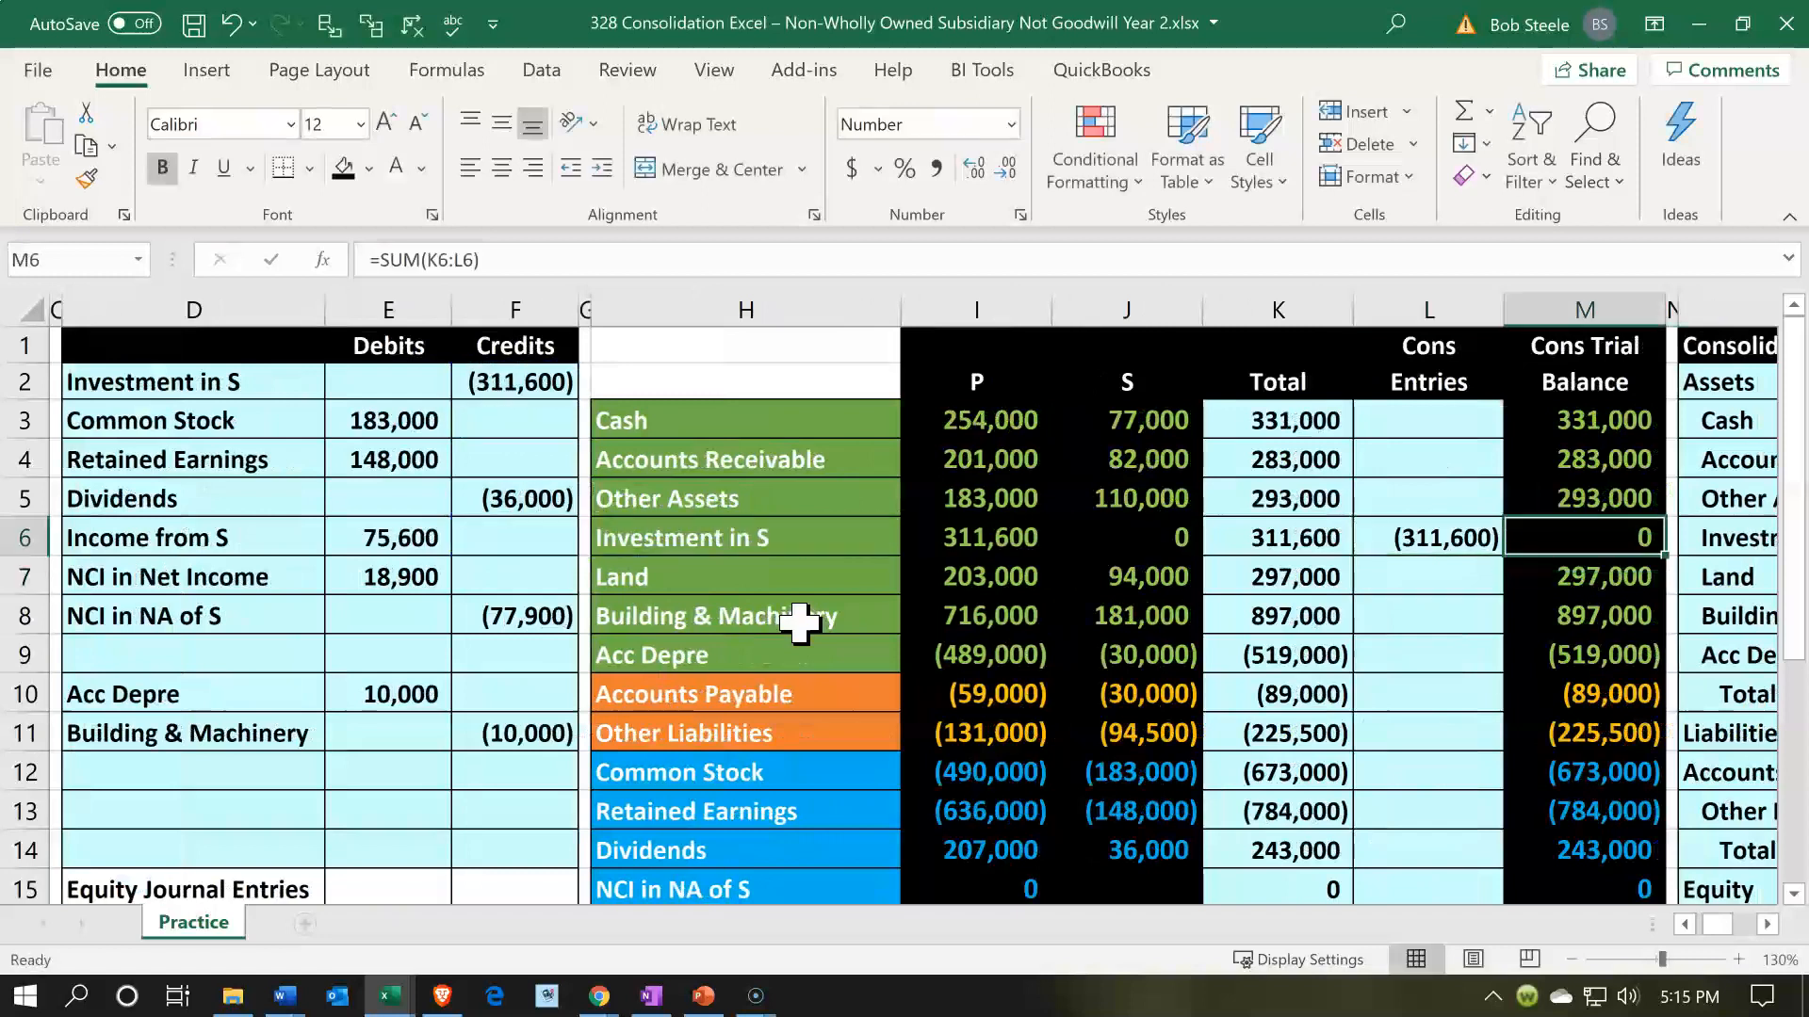
- Post the Common Stock debit by referencing E3 in consolidation entries cell L12, and check the row from P's balance to M12
{"action": "left_click_drag", "start_coordinate": [259, 384], "coordinate": [420, 421]}
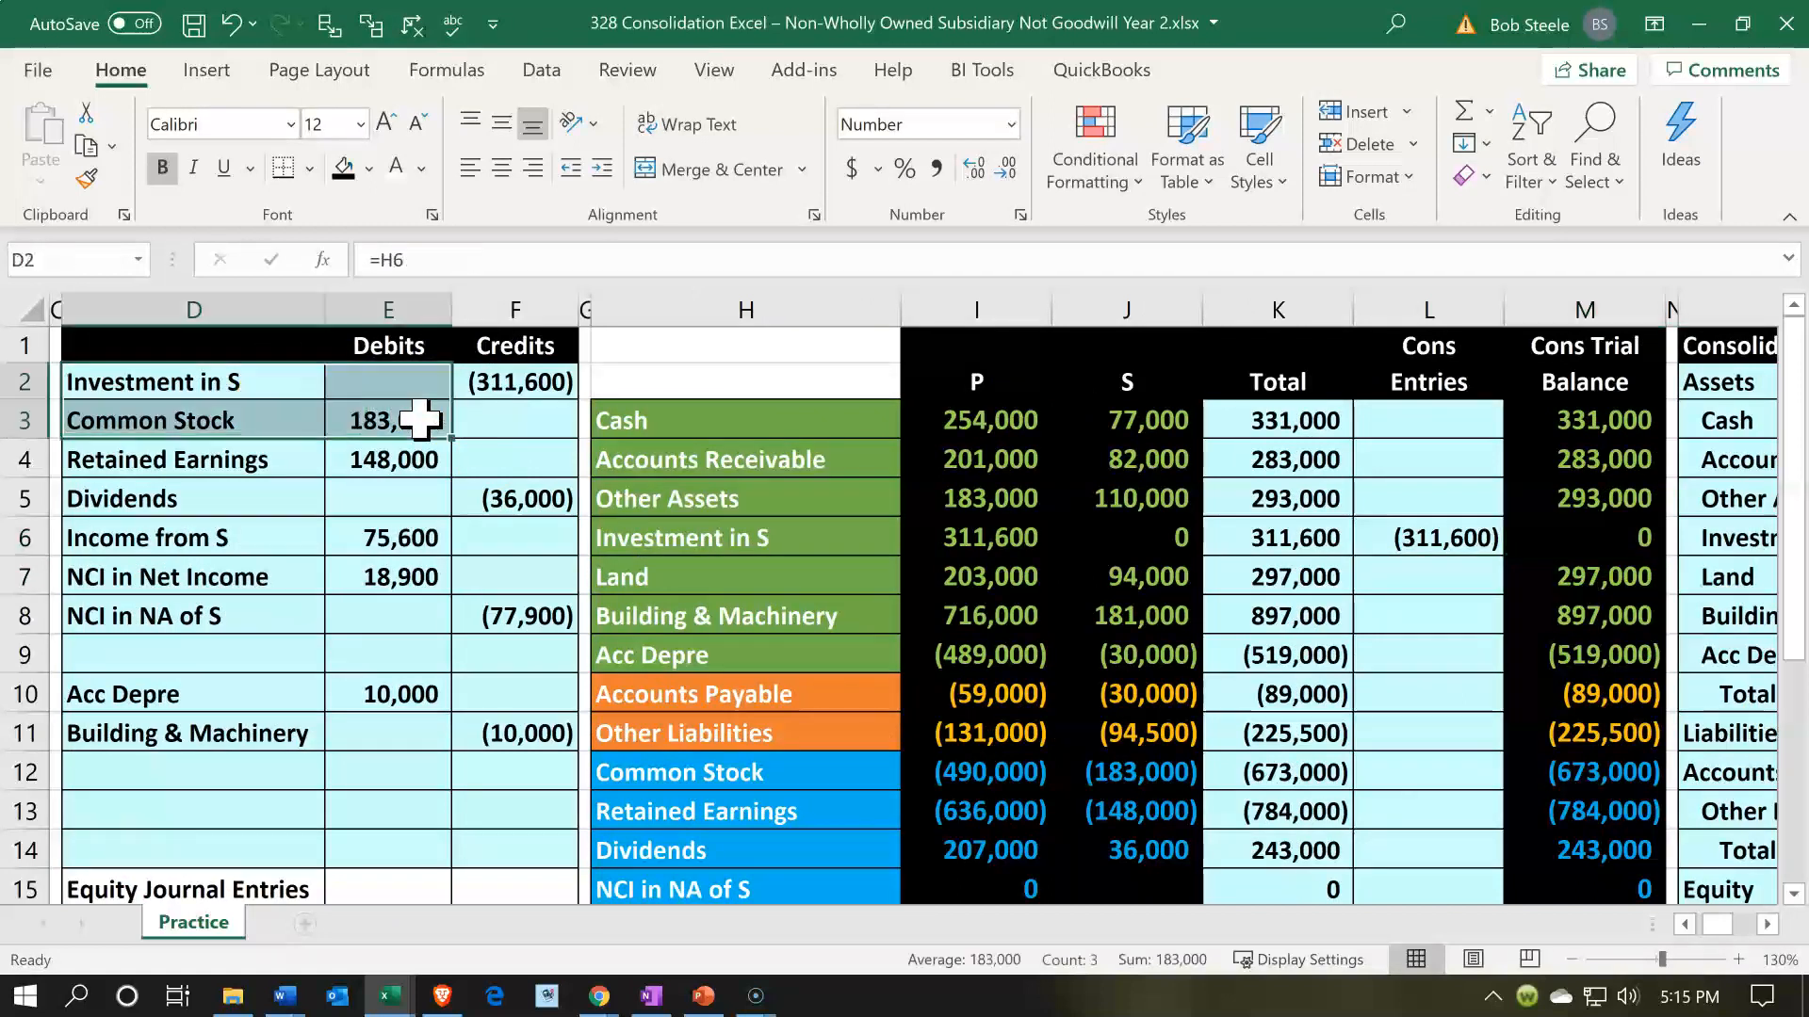
{"action": "left_click", "coordinate": [1382, 767]}
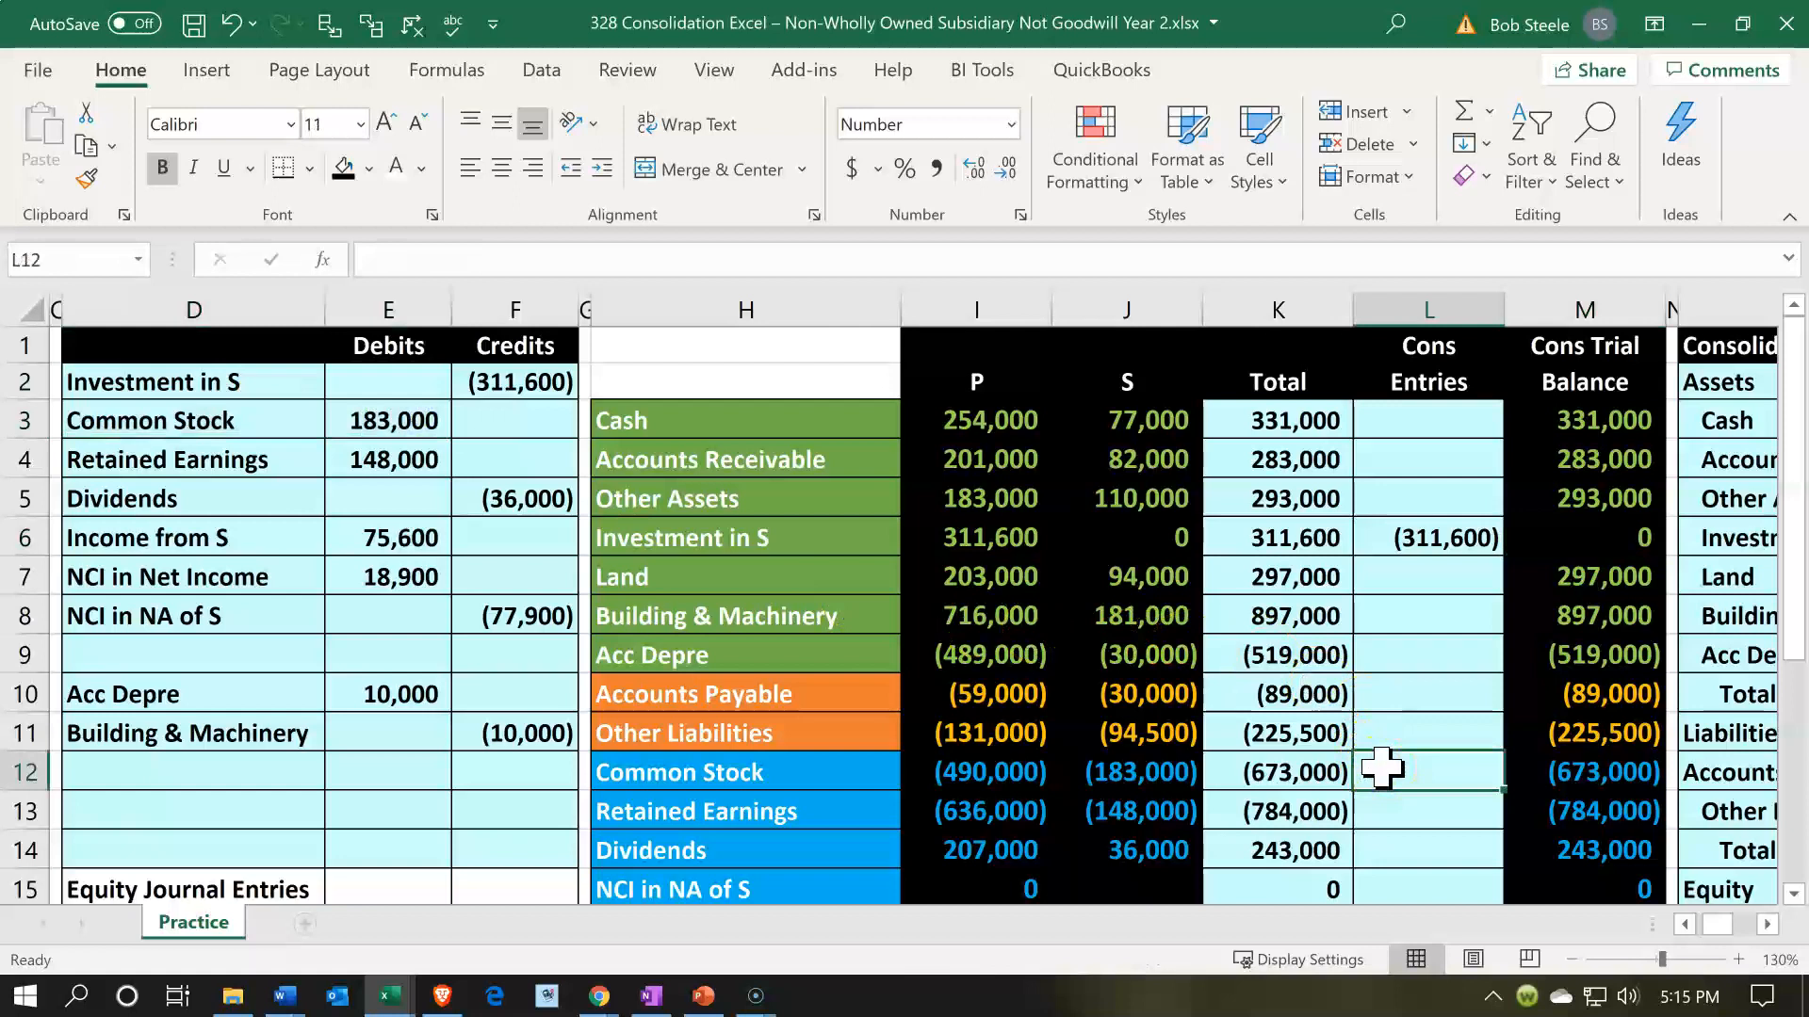
{"action": "type", "text": "="}
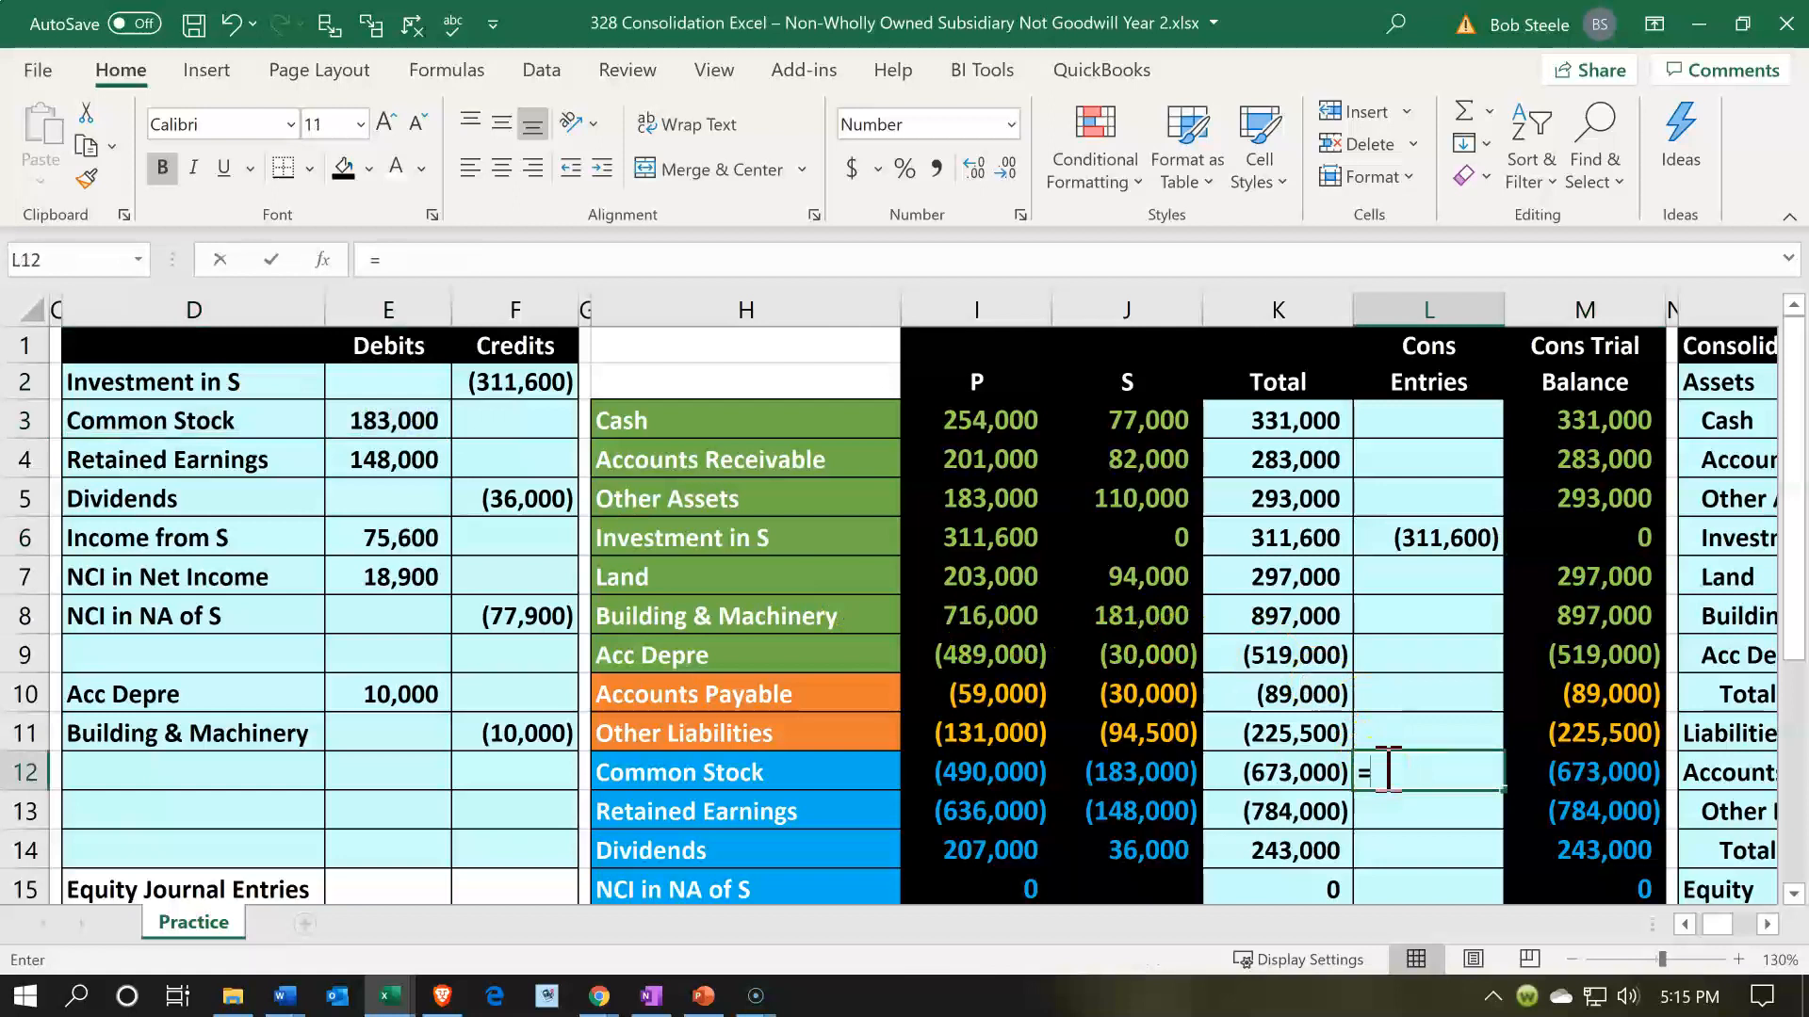
{"action": "key", "text": "Left"}
{"action": "key", "text": "Left"}
{"action": "key", "text": "Left"}
{"action": "key", "text": "Left"}
{"action": "key", "text": "Left"}
{"action": "key", "text": "Left"}
{"action": "key", "text": "Left"}
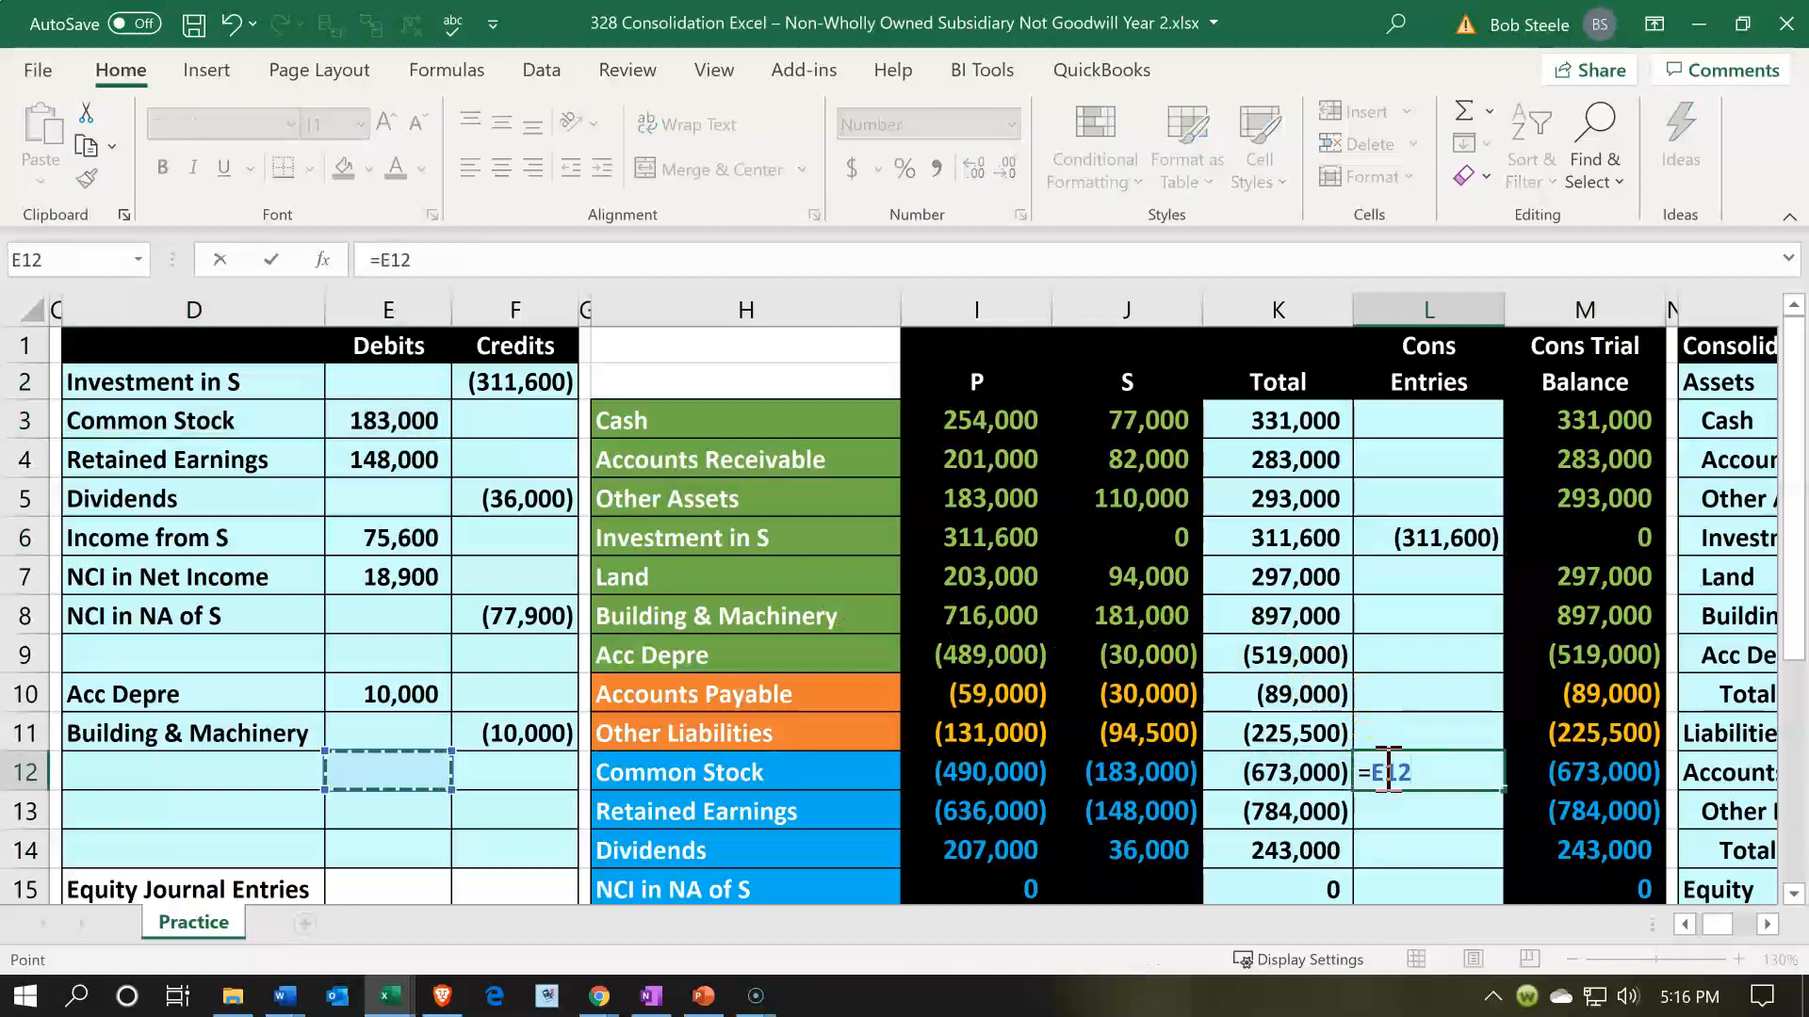
{"action": "key", "text": "Up"}
{"action": "key", "text": "Up"}
{"action": "key", "text": "Up"}
{"action": "key", "text": "Up"}
{"action": "key", "text": "Up"}
{"action": "key", "text": "Up"}
{"action": "key", "text": "Up"}
{"action": "key", "text": "Up"}
{"action": "key", "text": "Up"}
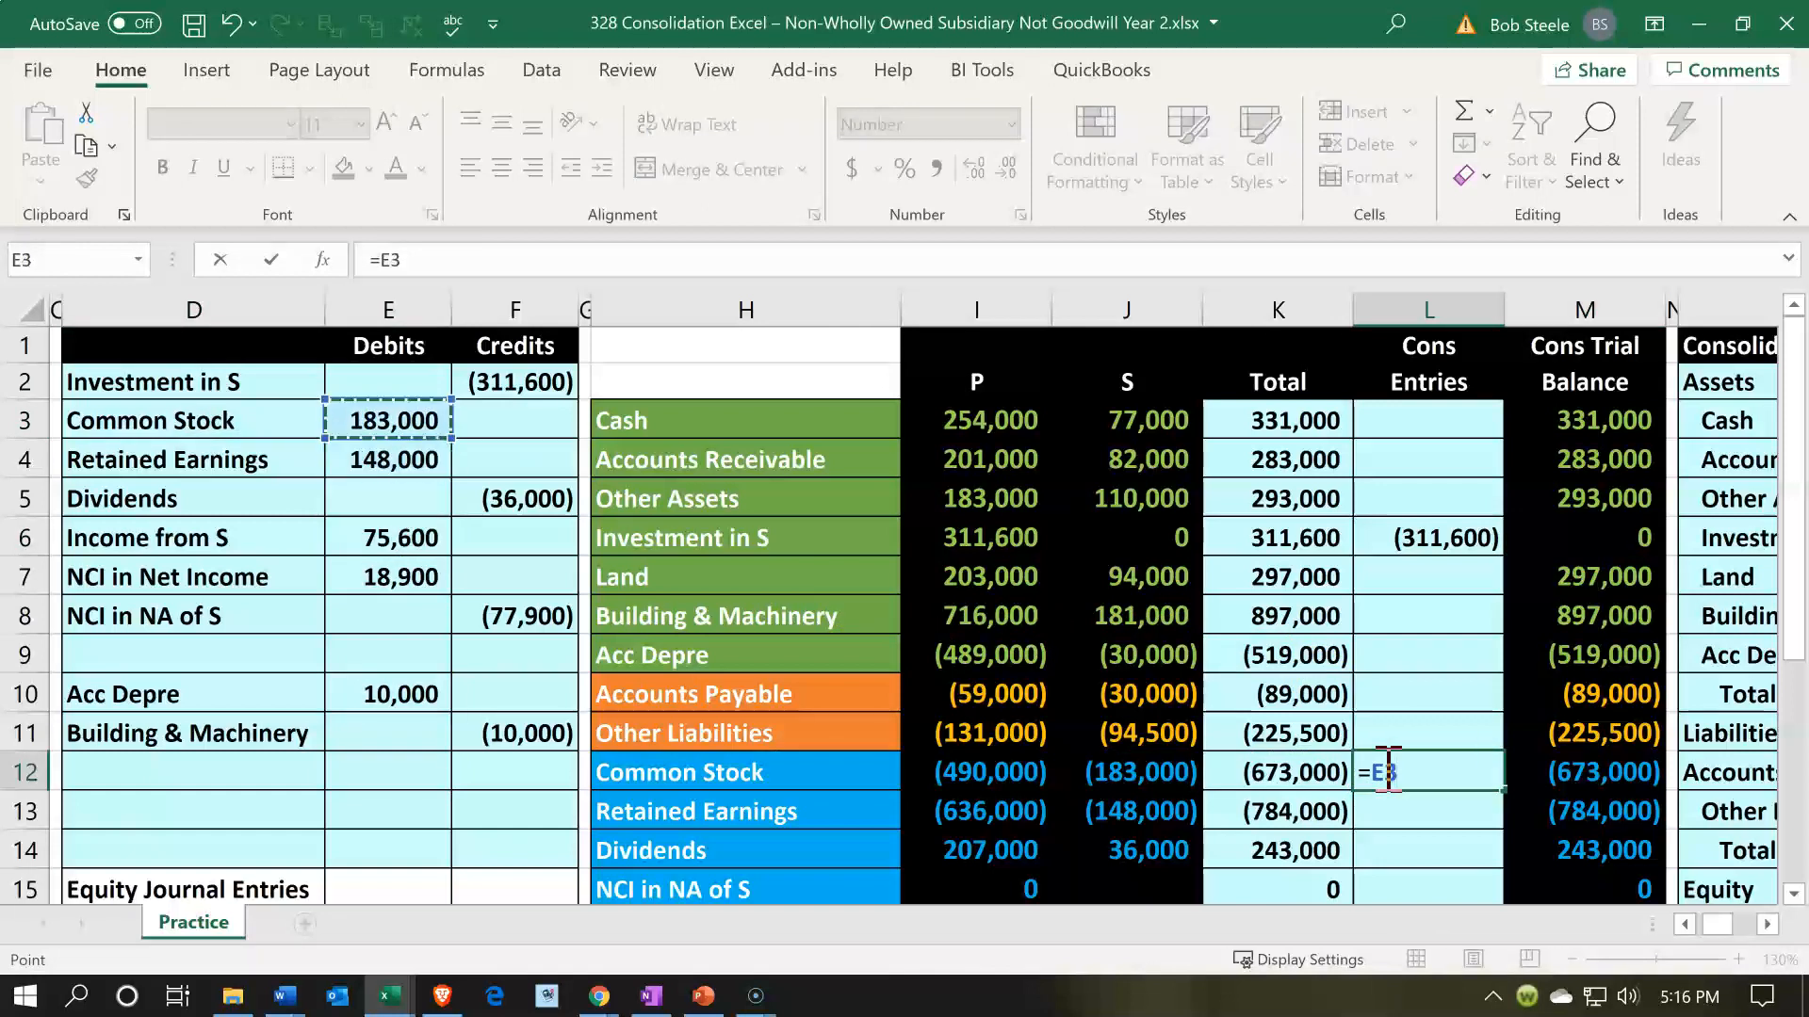
{"action": "key", "text": "Return"}
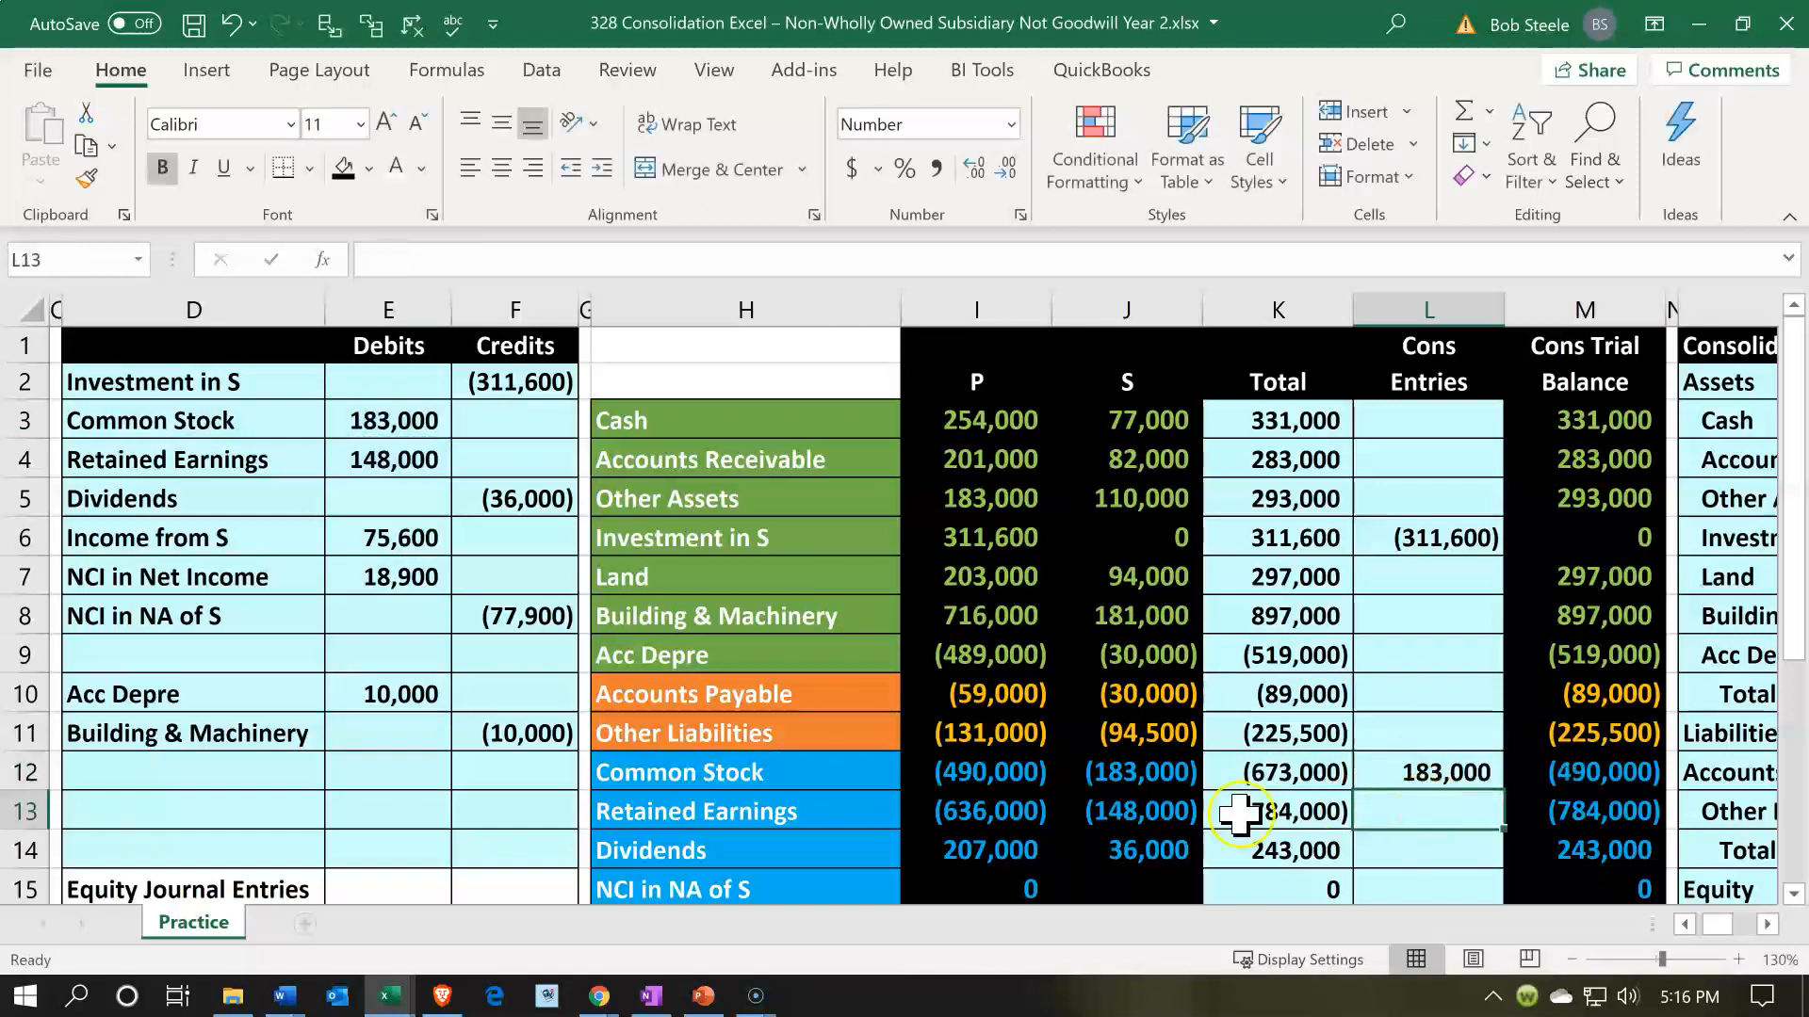
{"action": "left_click", "coordinate": [973, 784]}
{"action": "key", "text": "Right"}
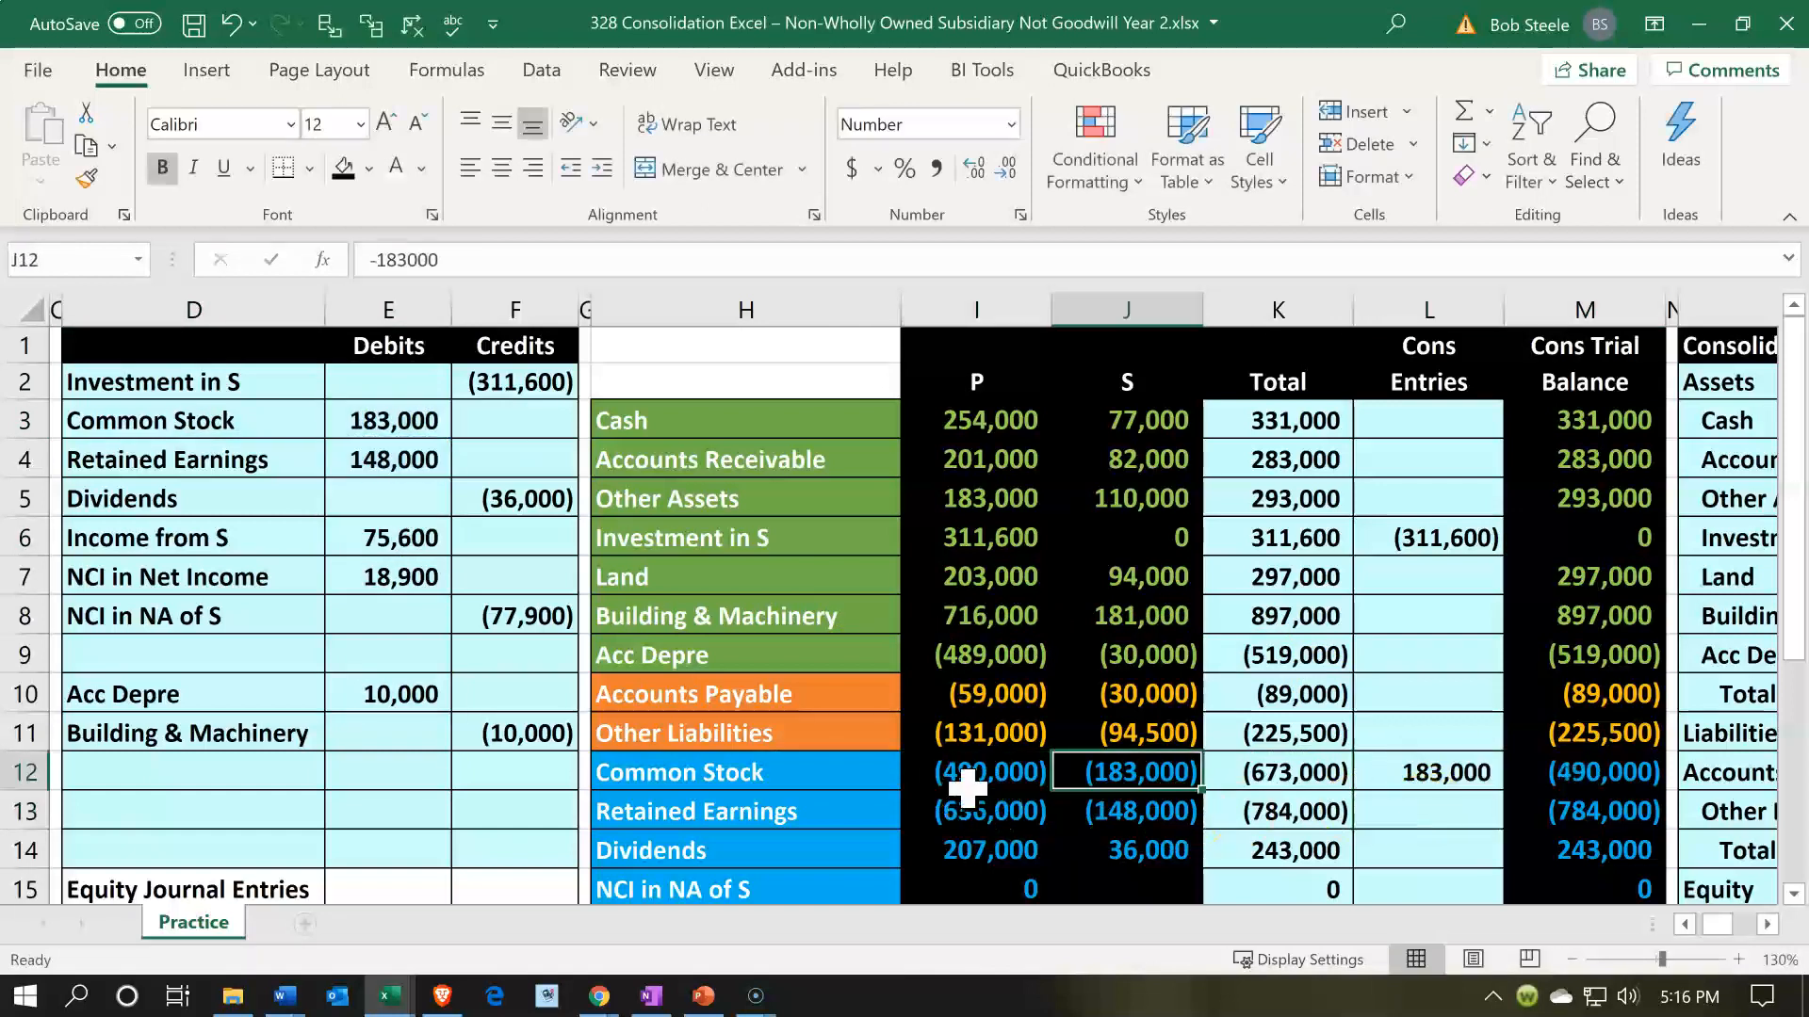
{"action": "key", "text": "Right"}
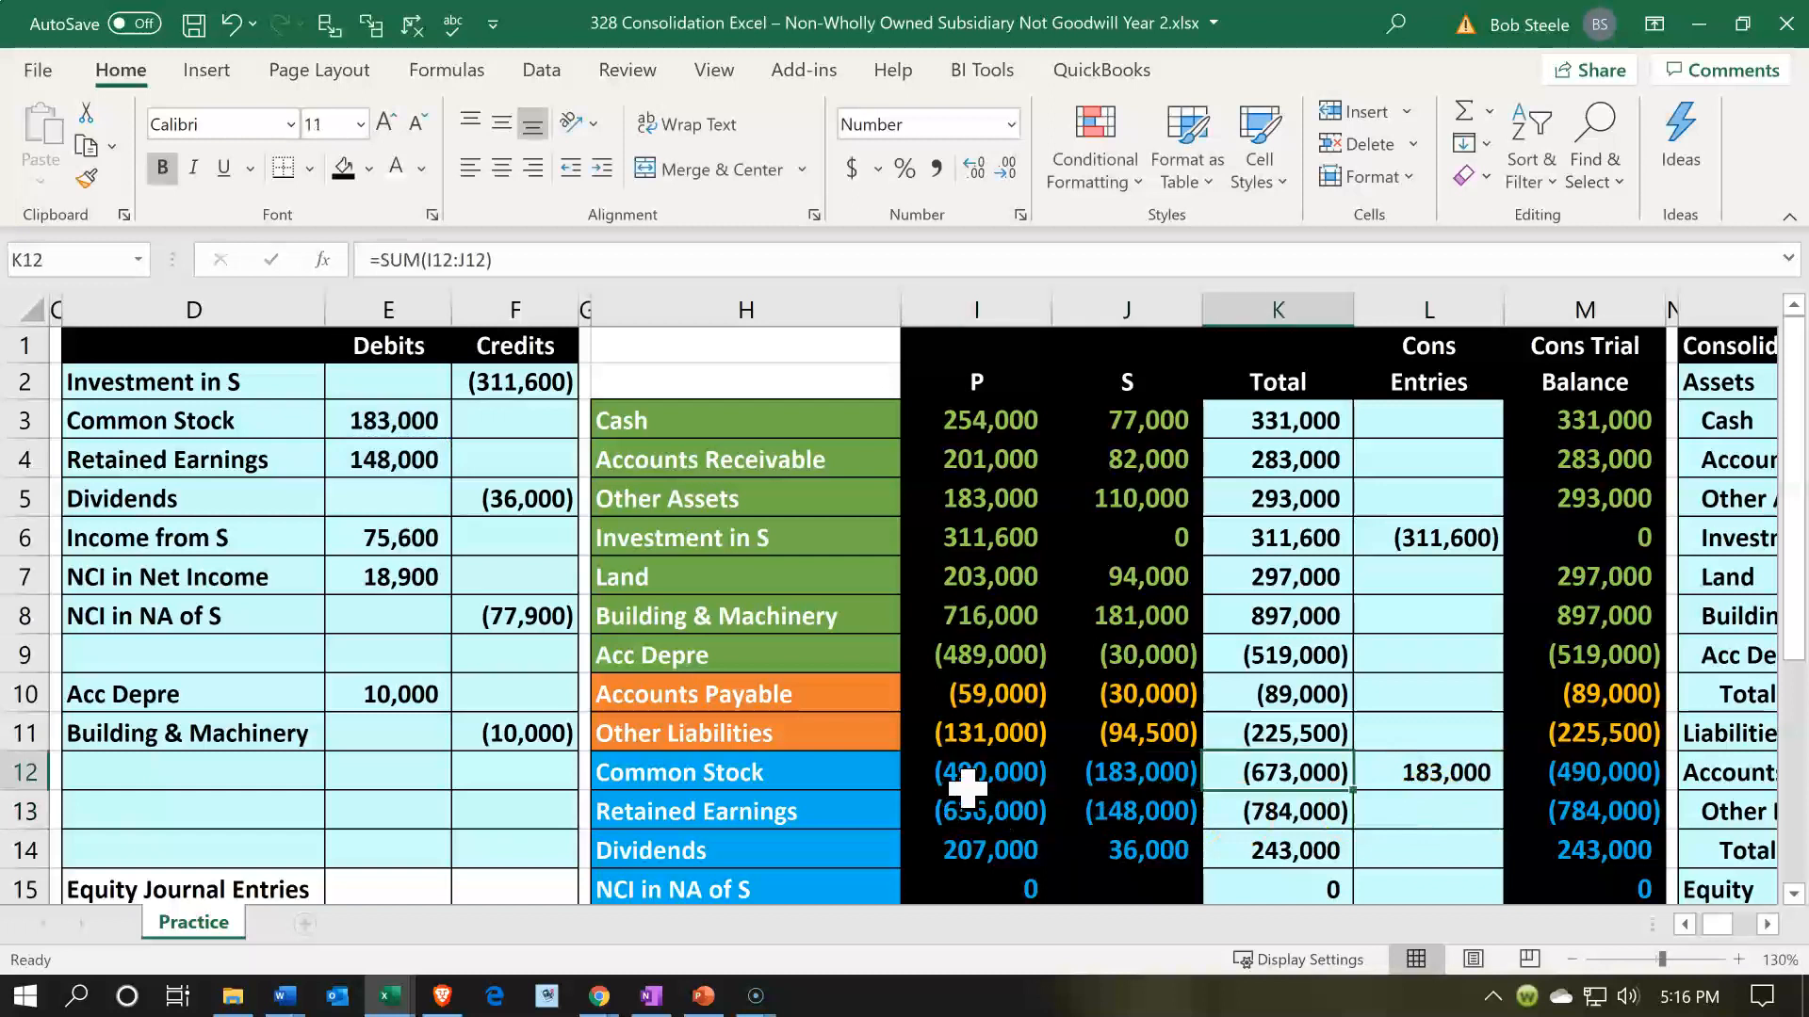
{"action": "key", "text": "Right"}
{"action": "key", "text": "Right"}
- Post the Retained Earnings debit by referencing E4 in consolidation entries cell L13
{"action": "key", "text": "Down"}
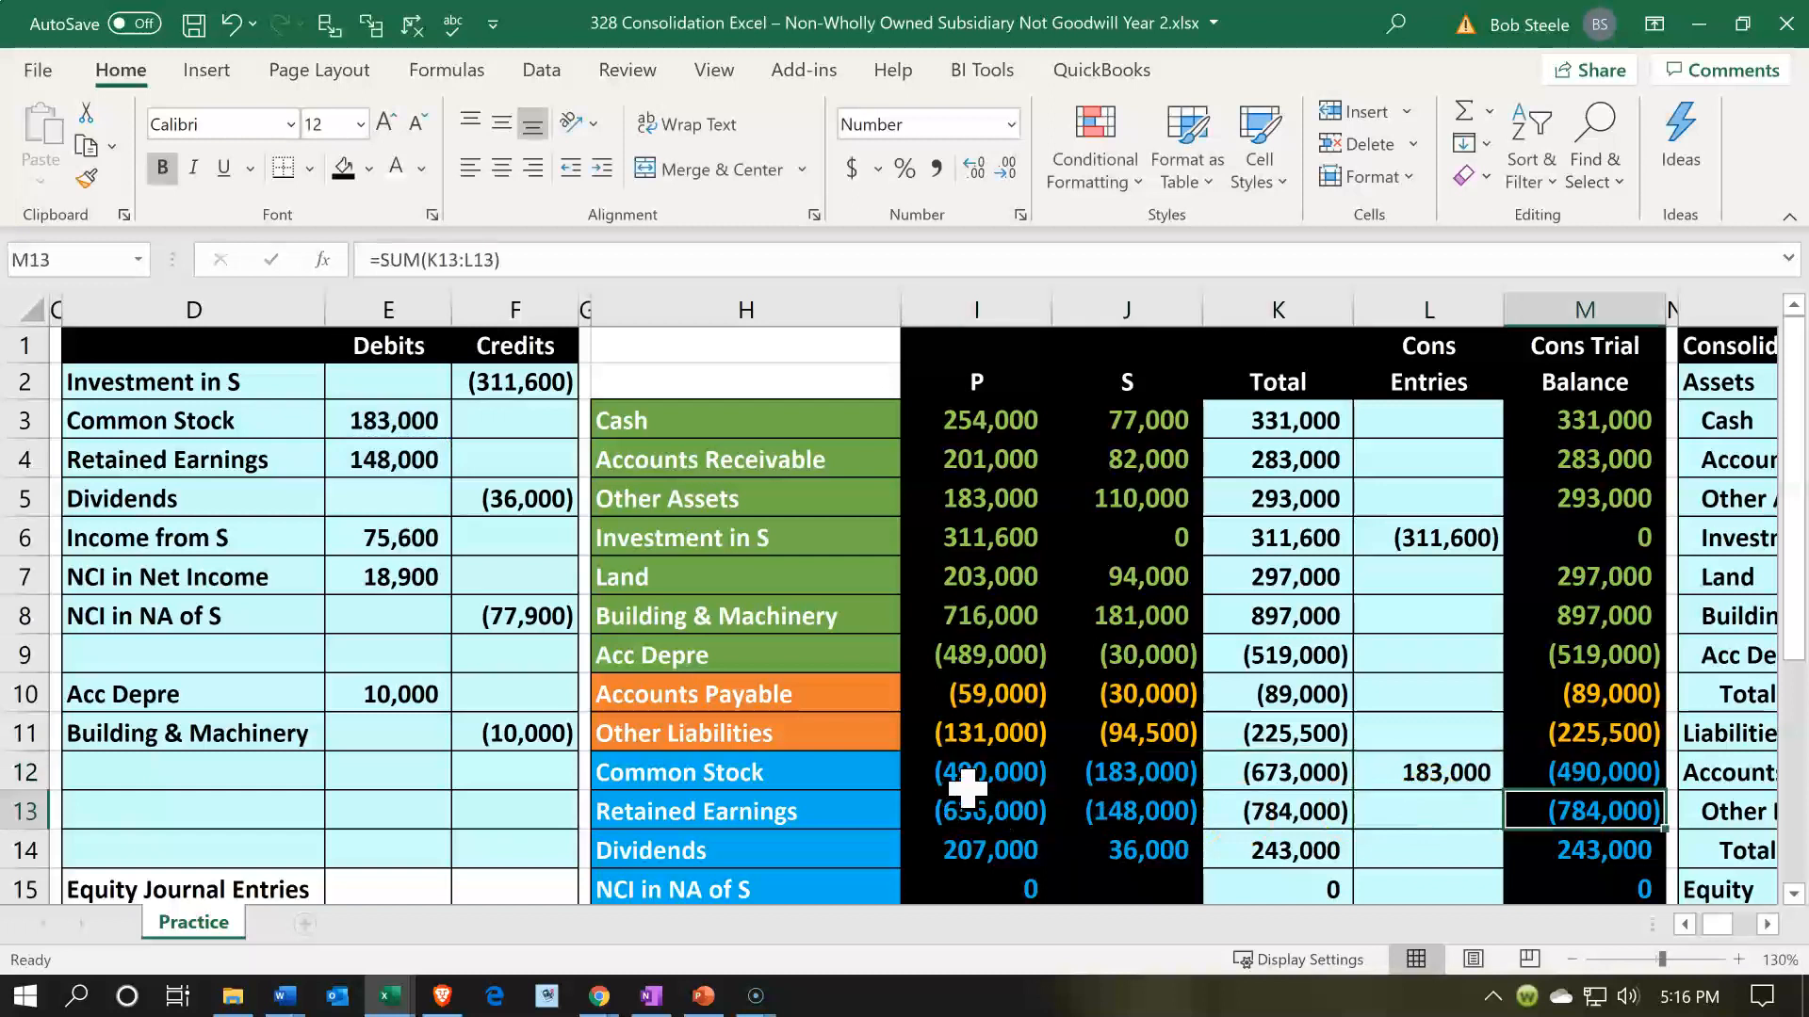
{"action": "key", "text": "Left"}
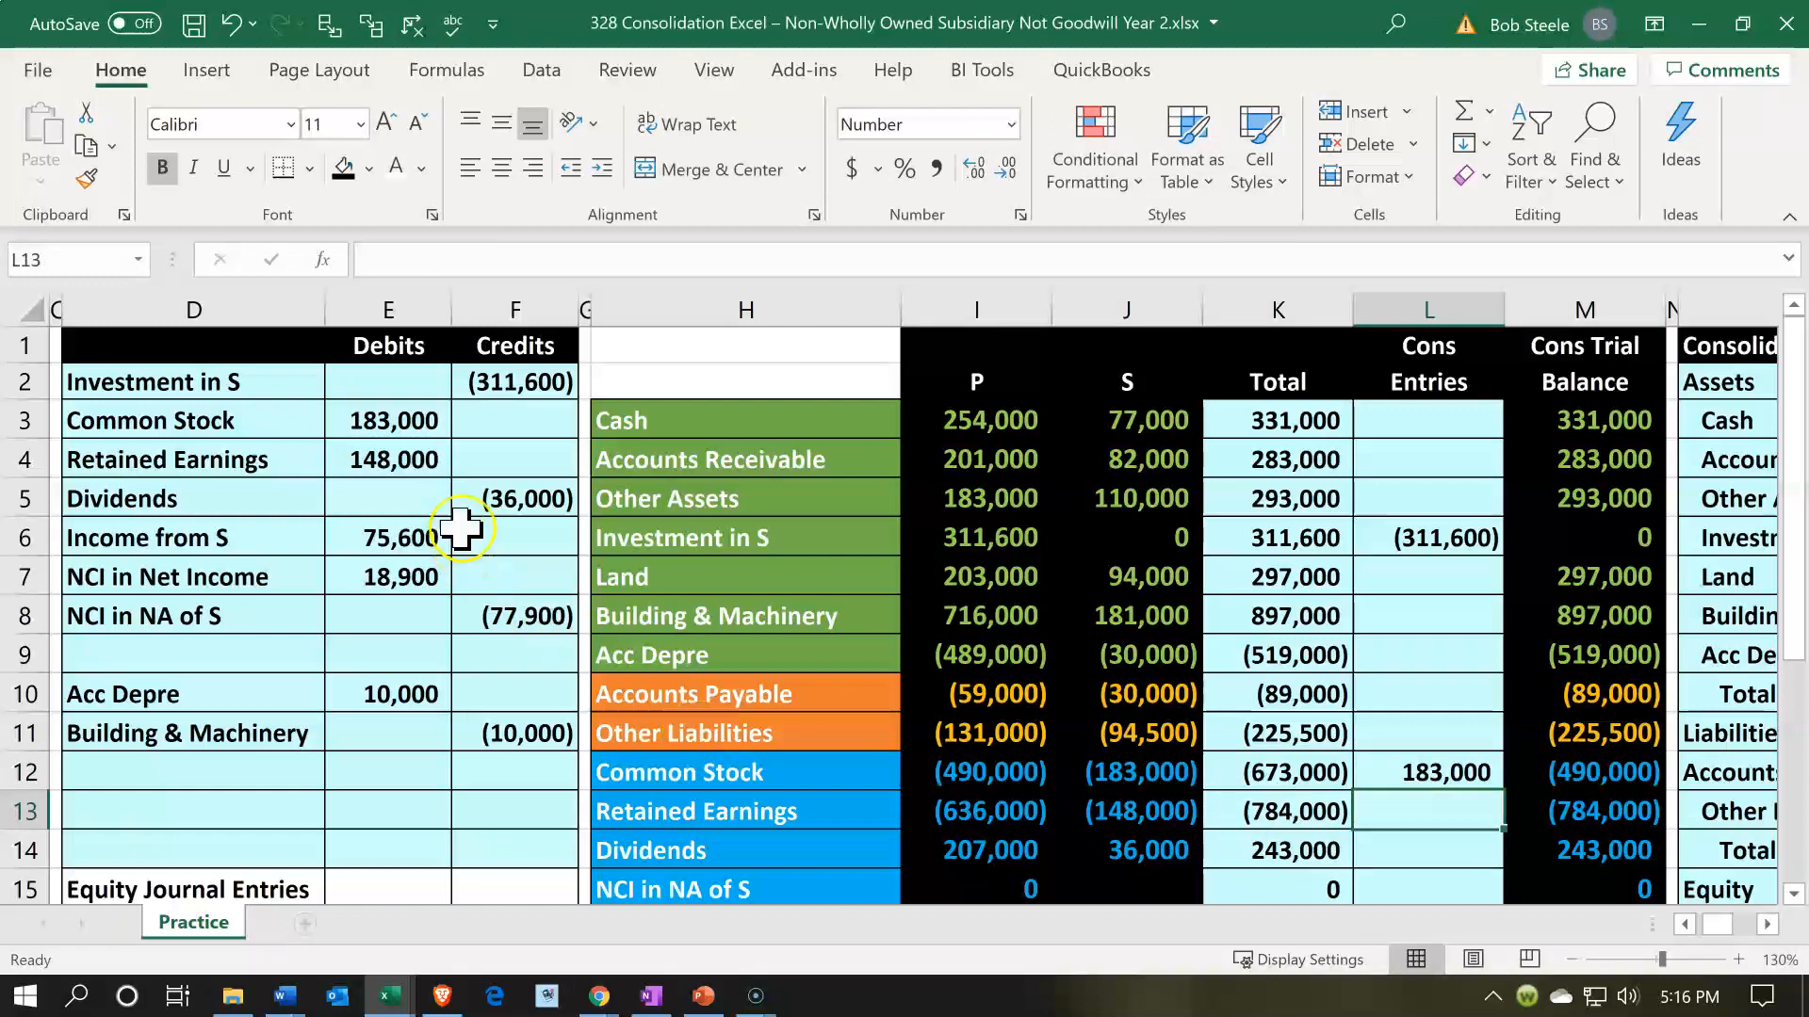
{"action": "left_click", "coordinate": [393, 459]}
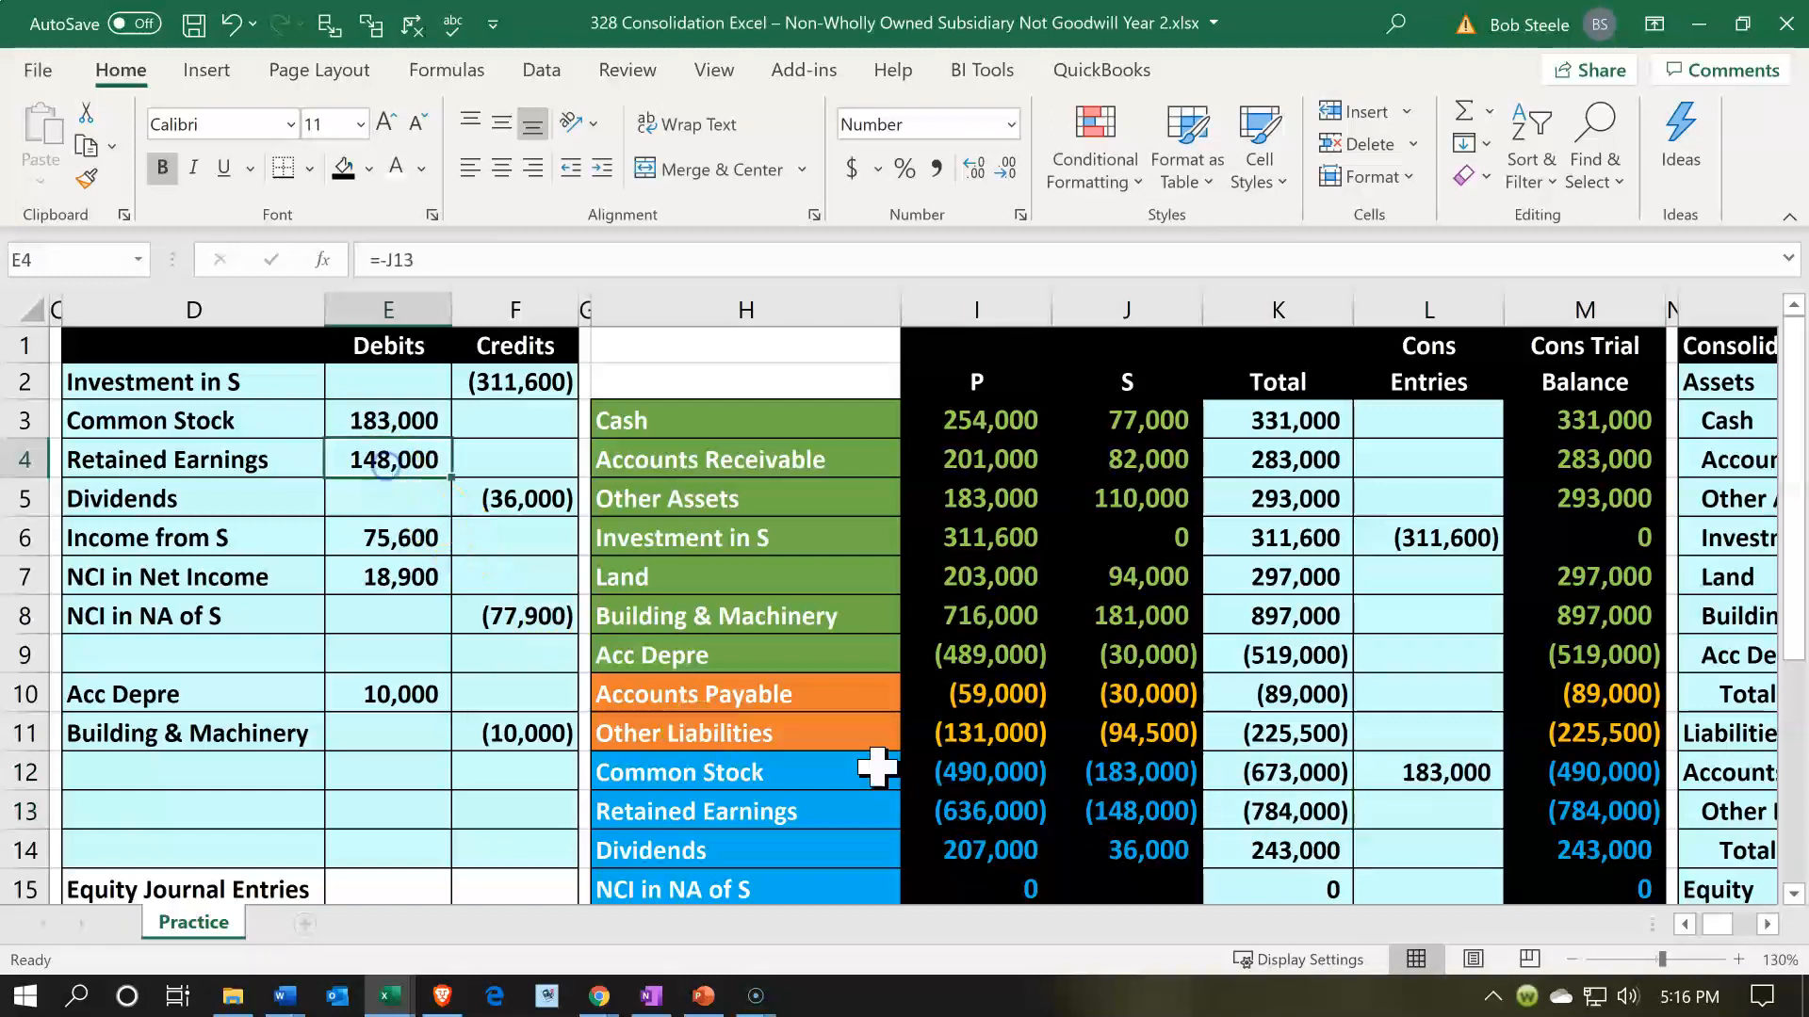
{"action": "left_click", "coordinate": [1473, 796]}
{"action": "type", "text": "="}
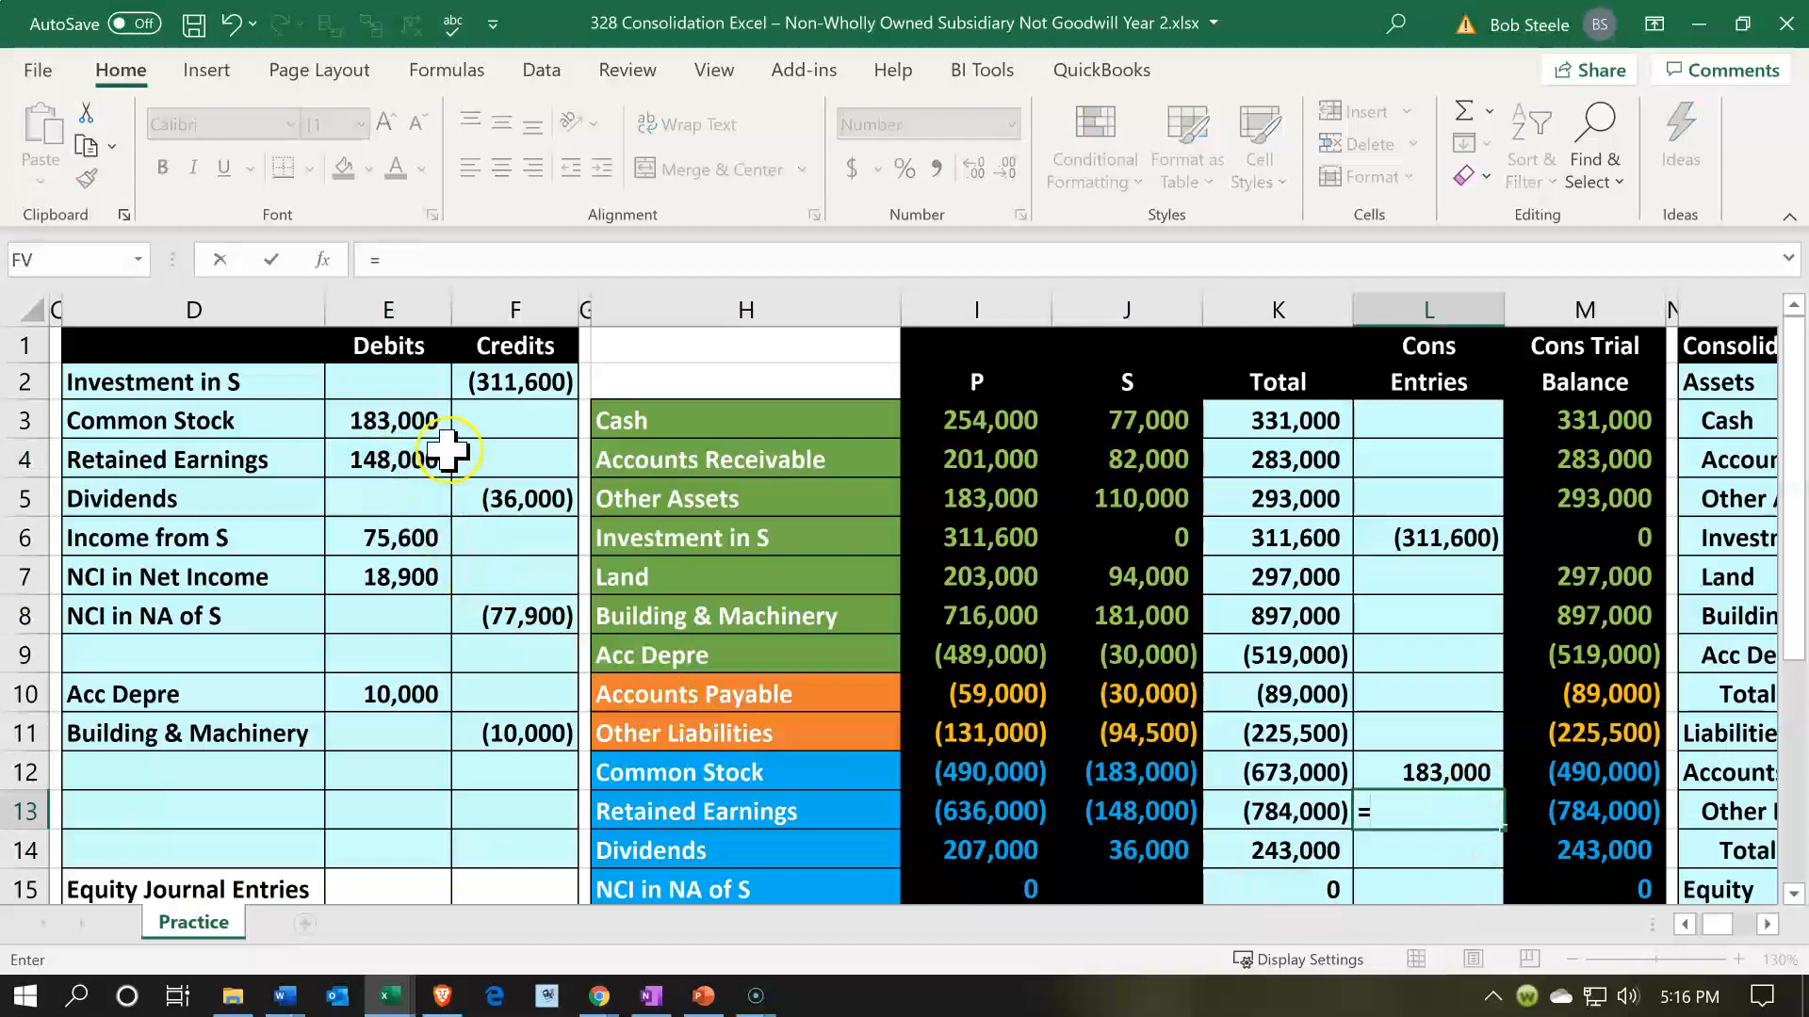
{"action": "left_click", "coordinate": [420, 456]}
{"action": "key", "text": "Return"}
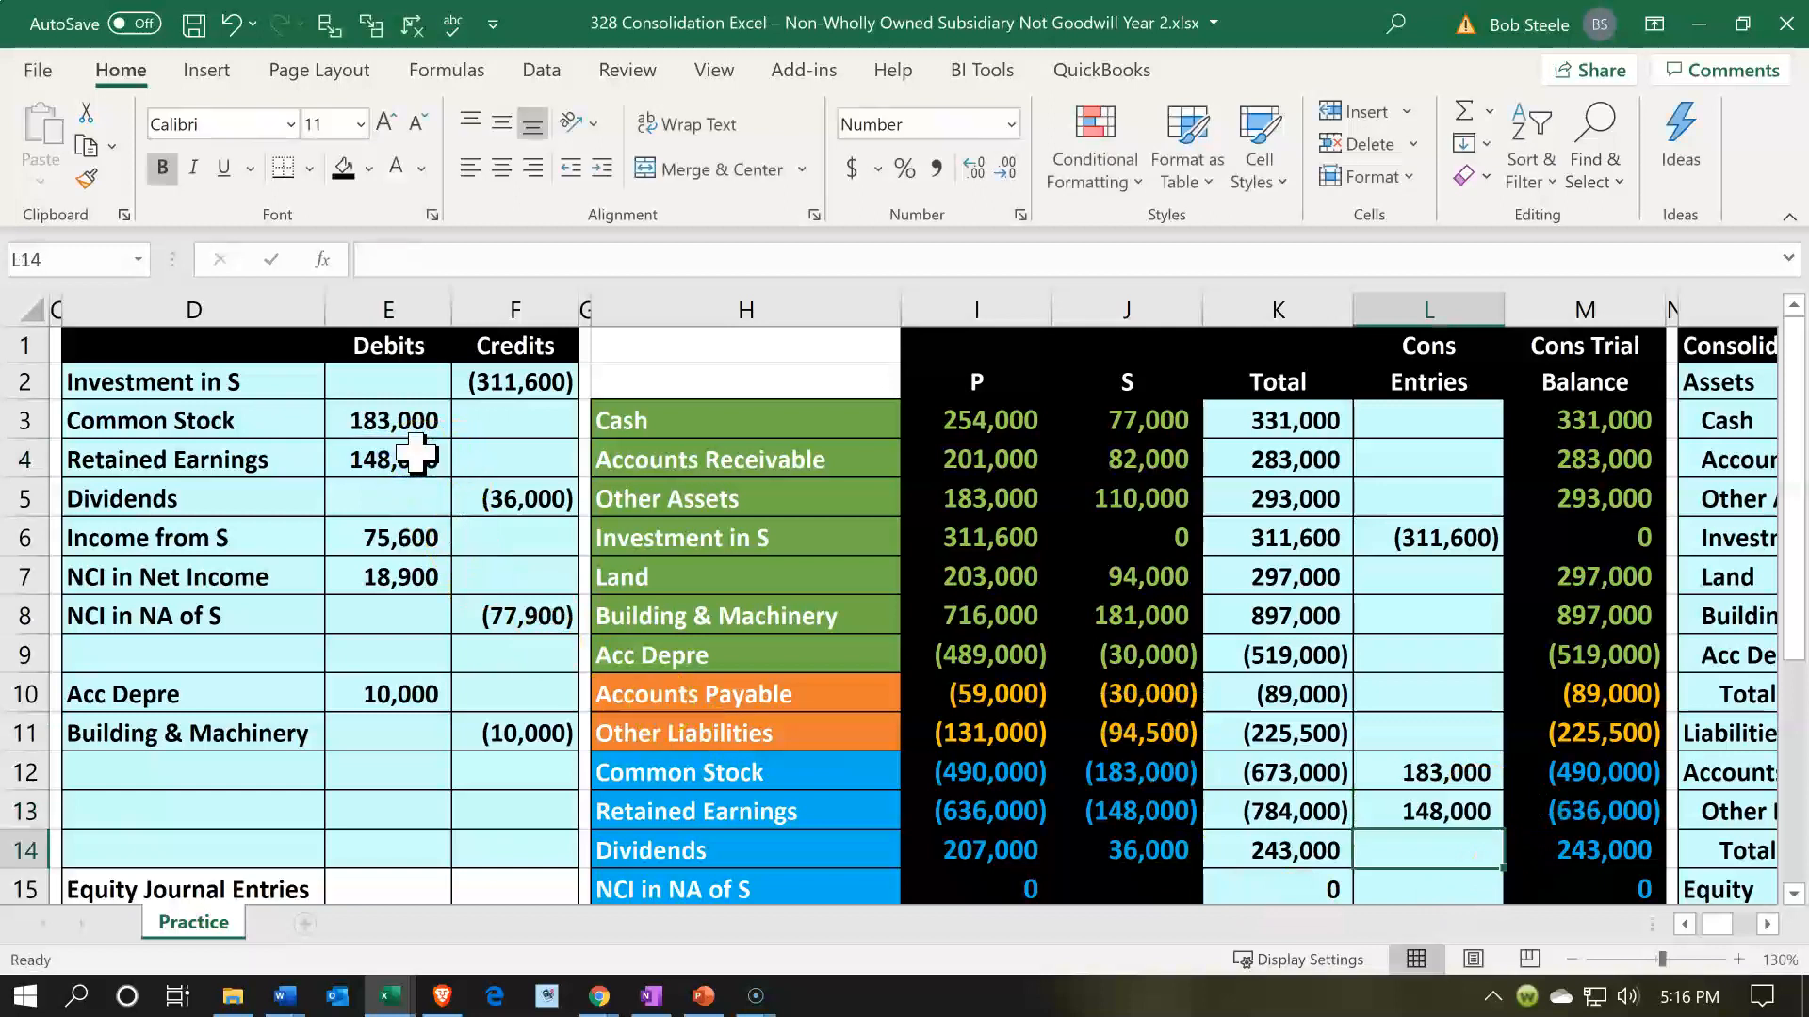
- Review the Retained Earnings row from the P and S balances through the consolidation entry to the consolidated trial balance in M13
{"action": "key", "text": "Up"}
{"action": "key", "text": "Left"}
{"action": "key", "text": "Left"}
{"action": "key", "text": "Left"}
{"action": "key", "text": "Right"}
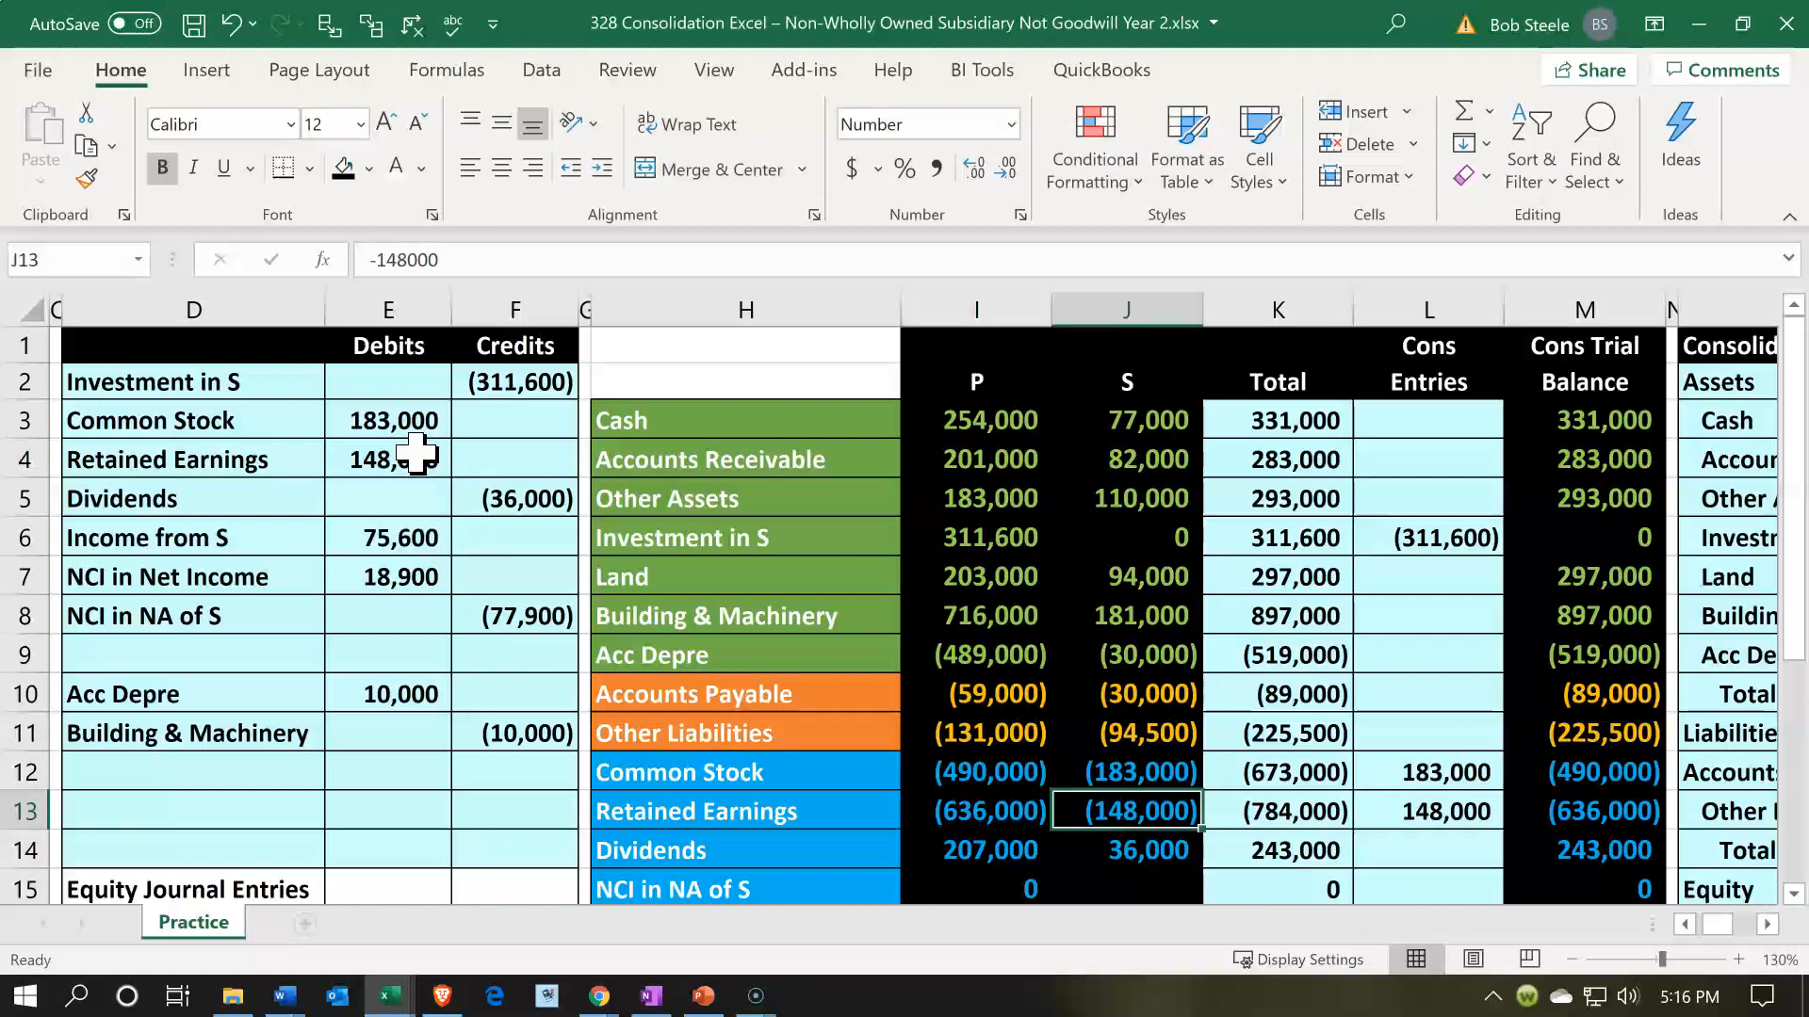
{"action": "key", "text": "Right"}
{"action": "key", "text": "Right"}
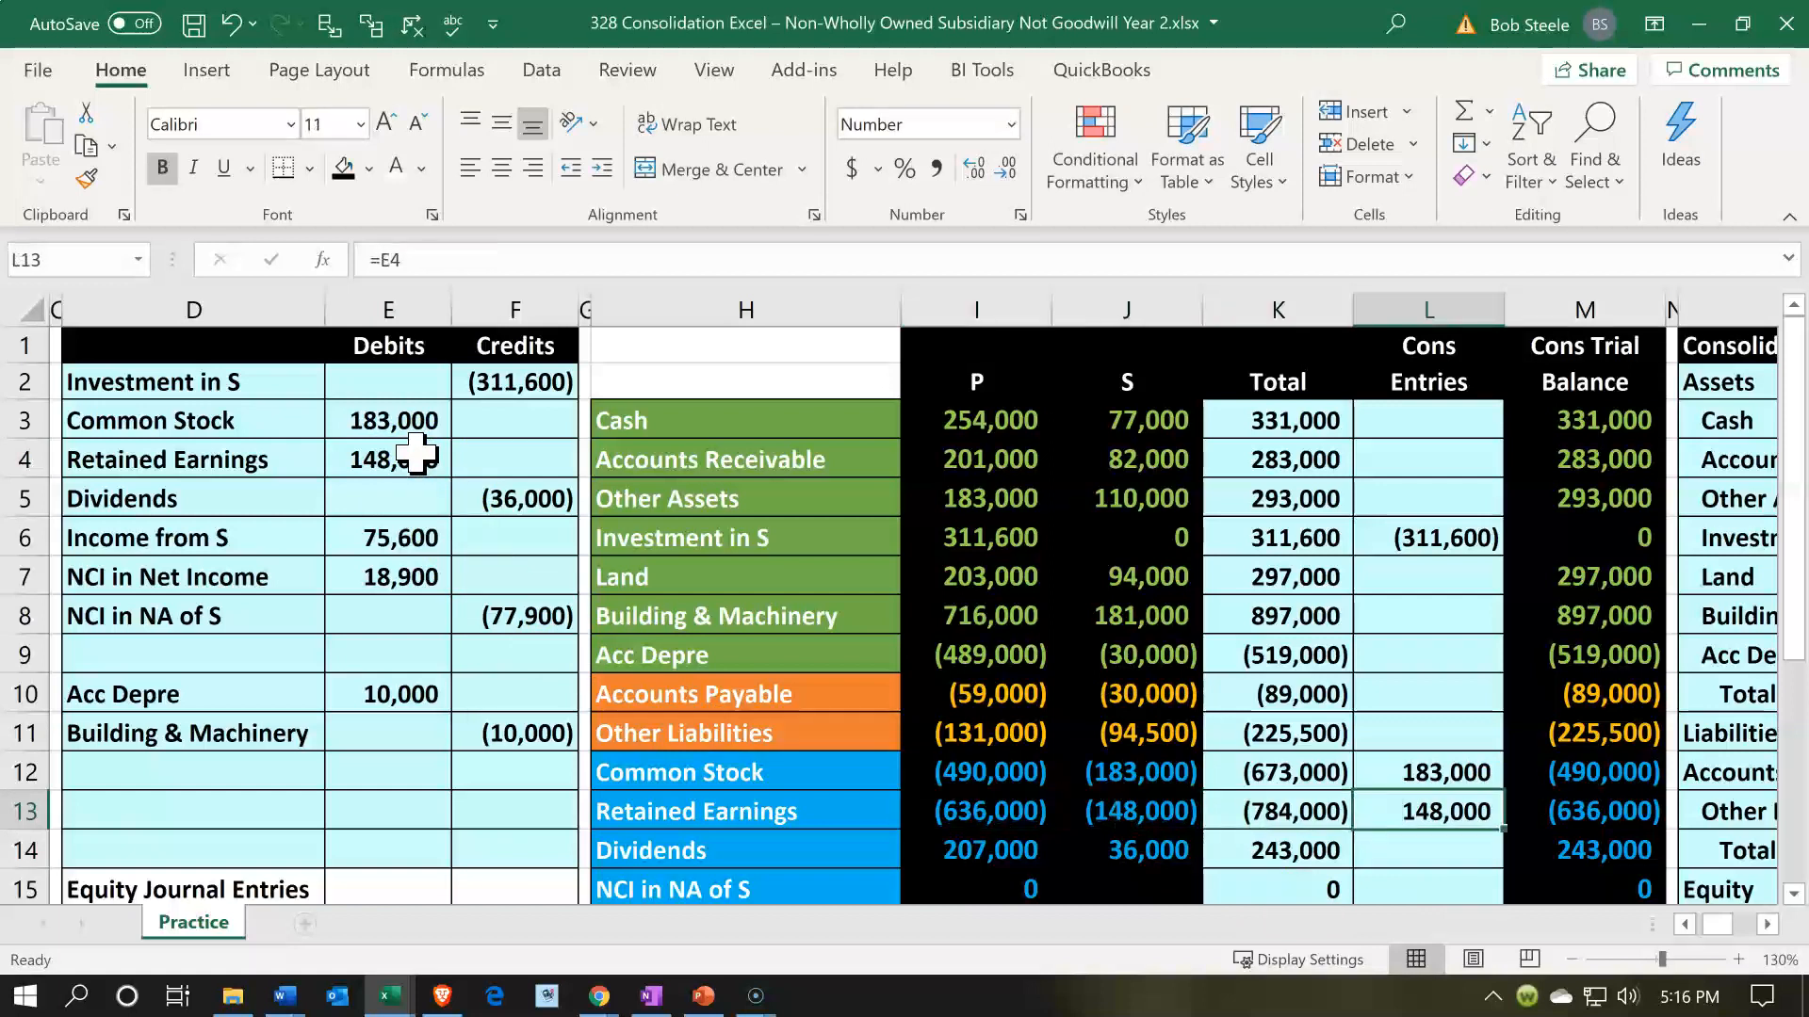
{"action": "key", "text": "Right"}
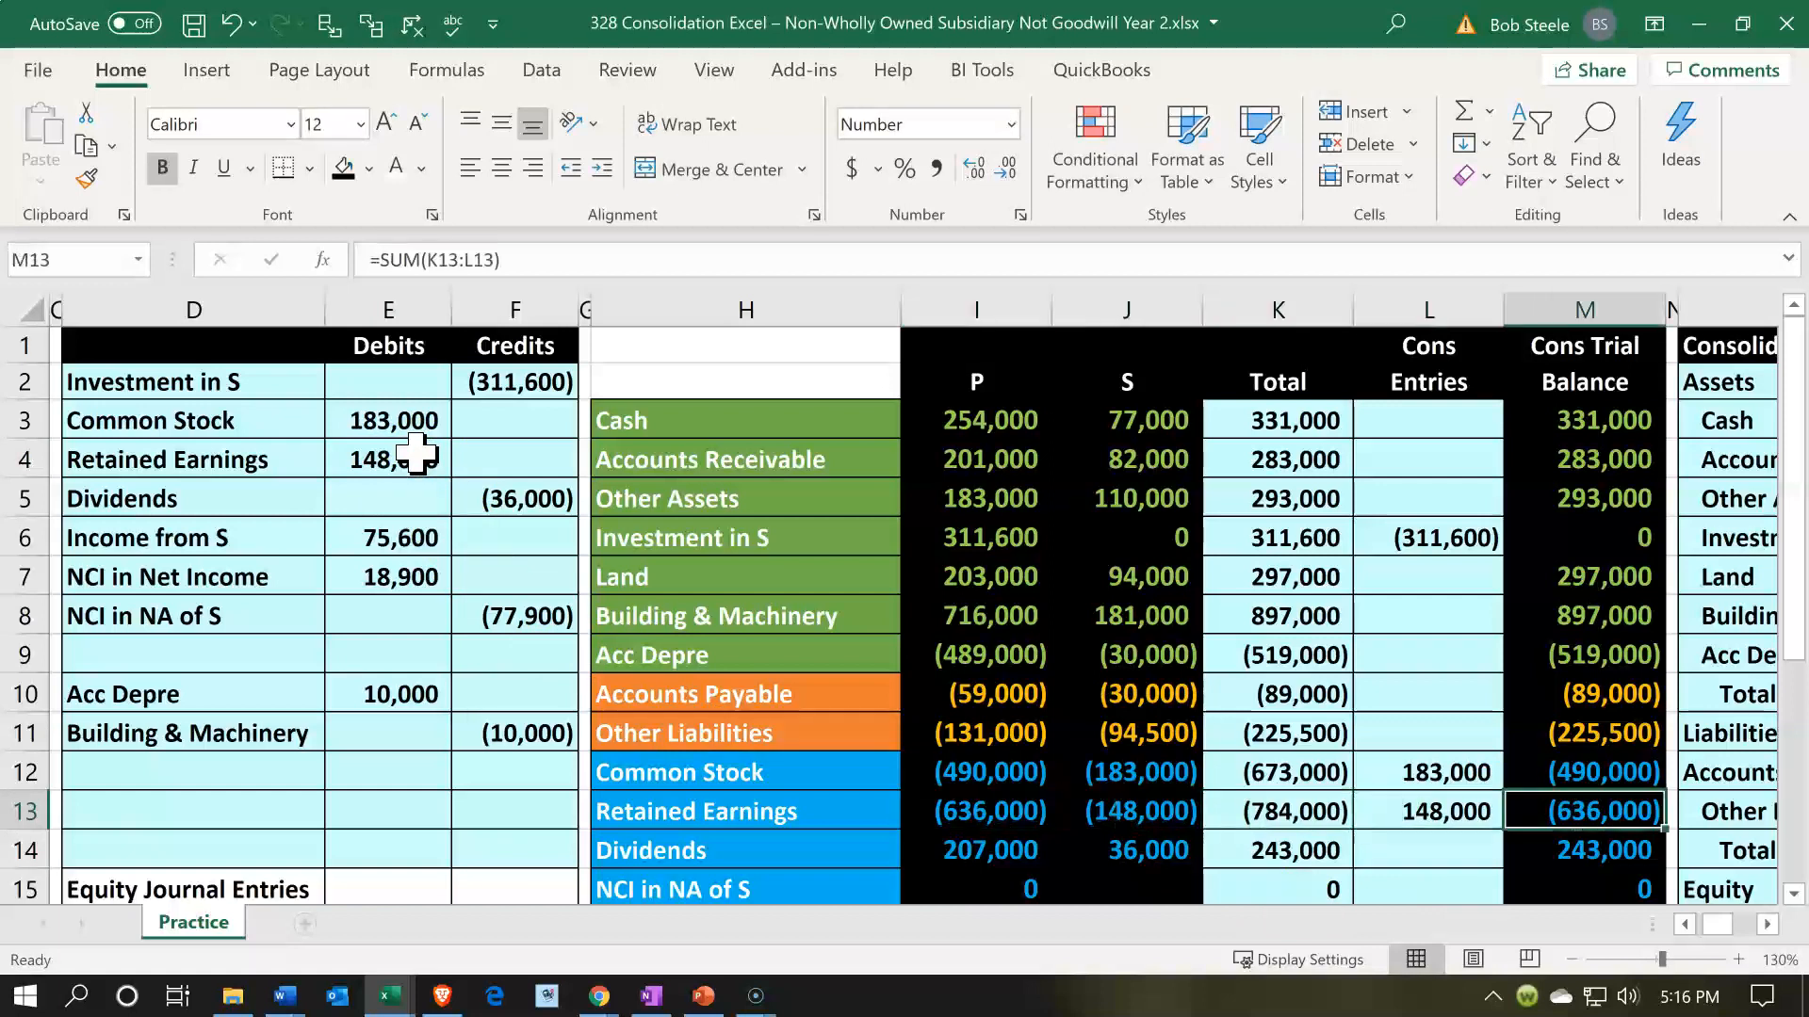
- Post the Dividends credit by referencing F5 in consolidation entries cell L14, and check the row from P's balance to M14
{"action": "key", "text": "Down"}
{"action": "key", "text": "Left"}
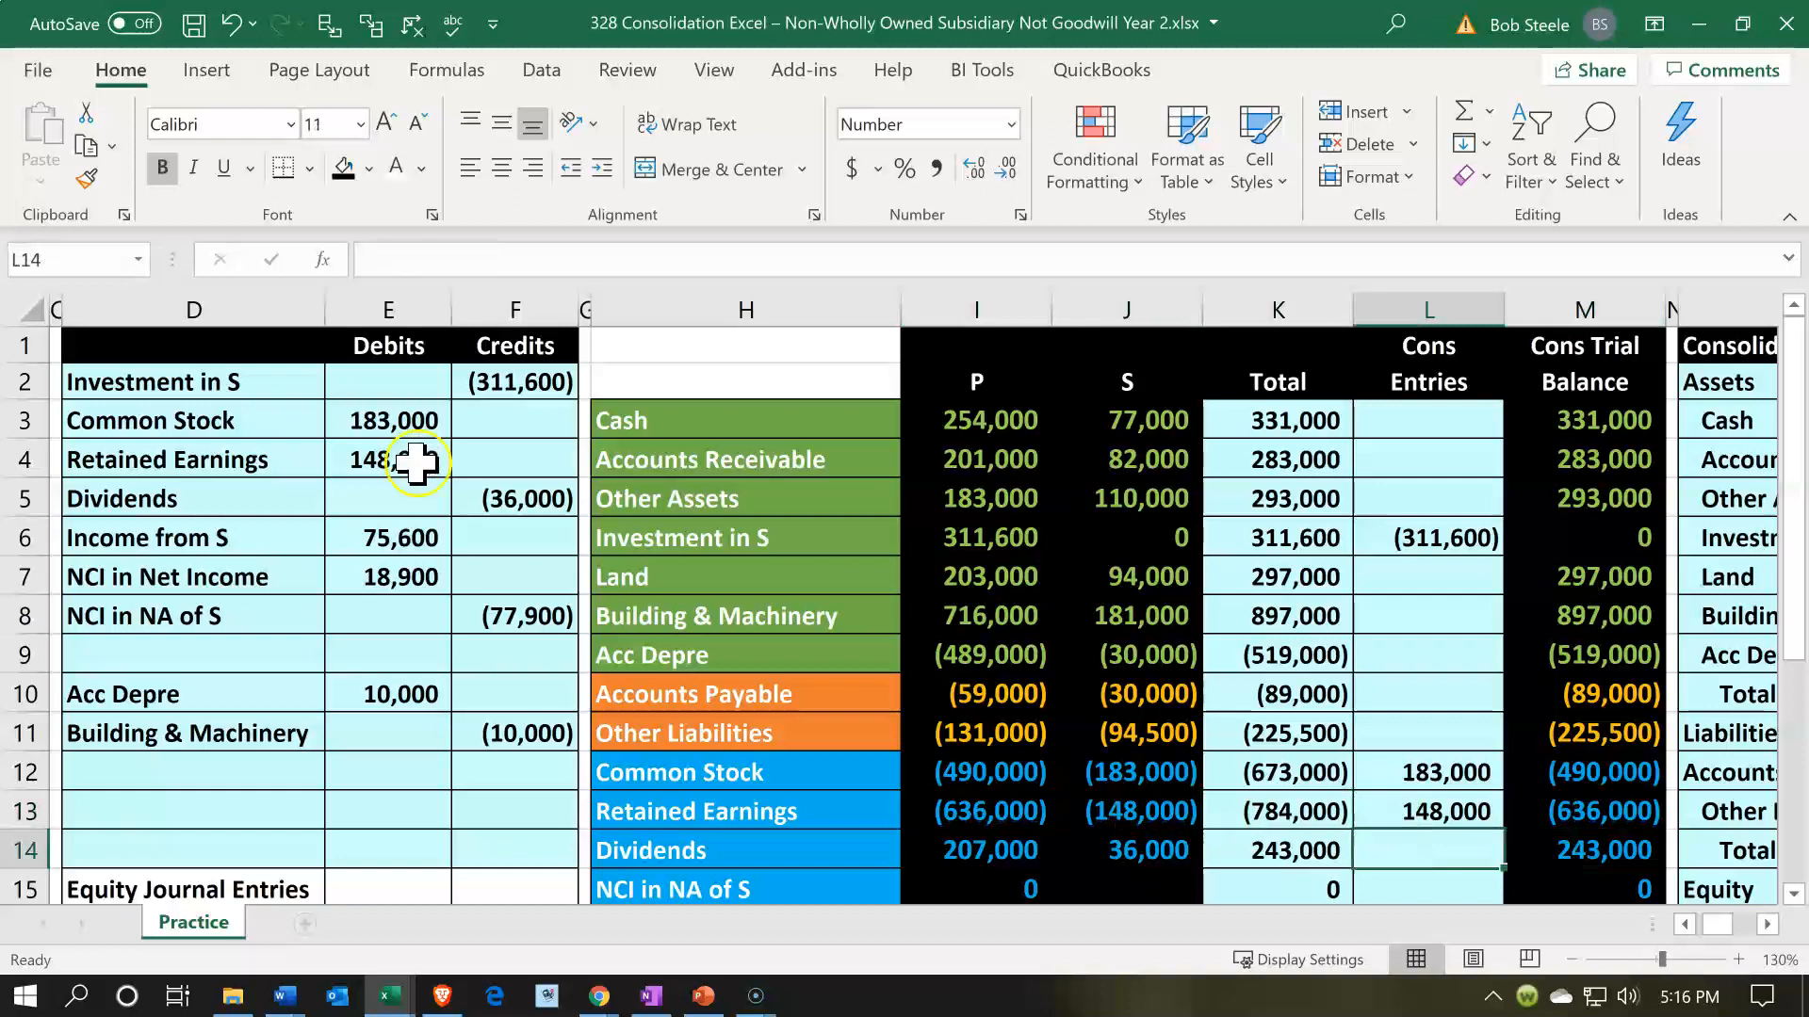
{"action": "left_click", "coordinate": [492, 500]}
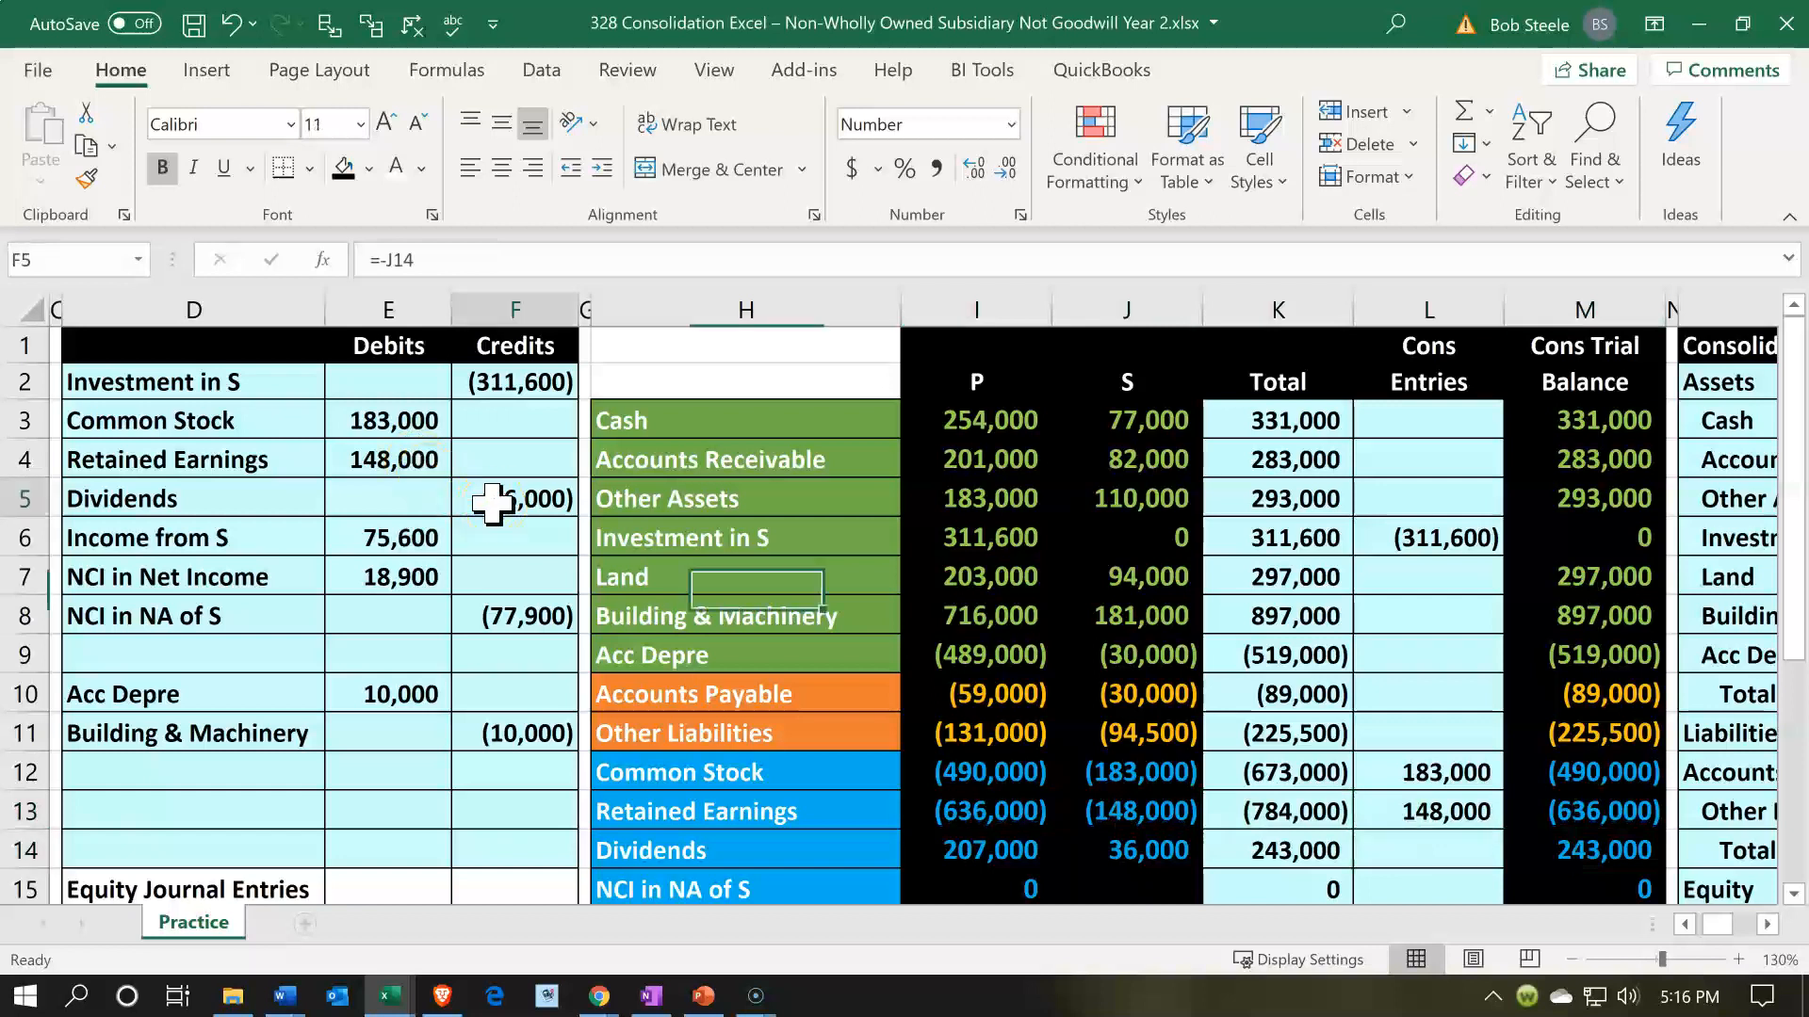
{"action": "left_click", "coordinate": [1406, 850]}
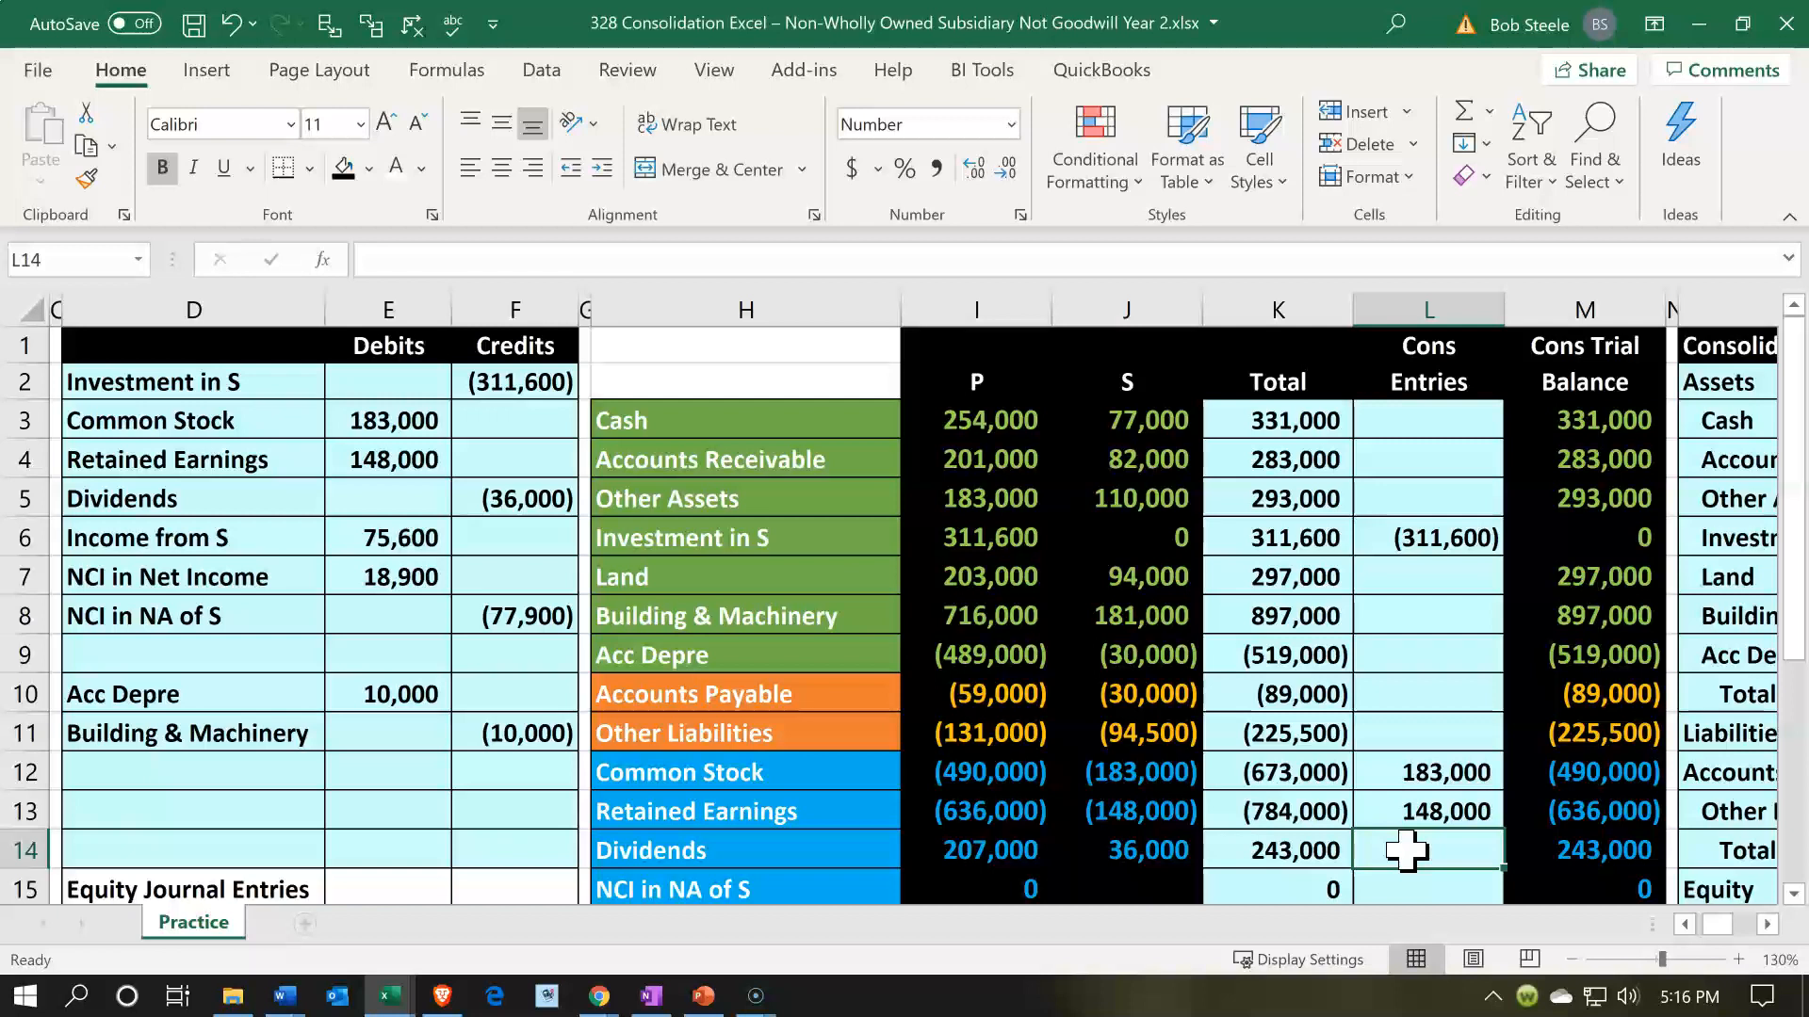
{"action": "type", "text": "="}
{"action": "left_click", "coordinate": [556, 505]}
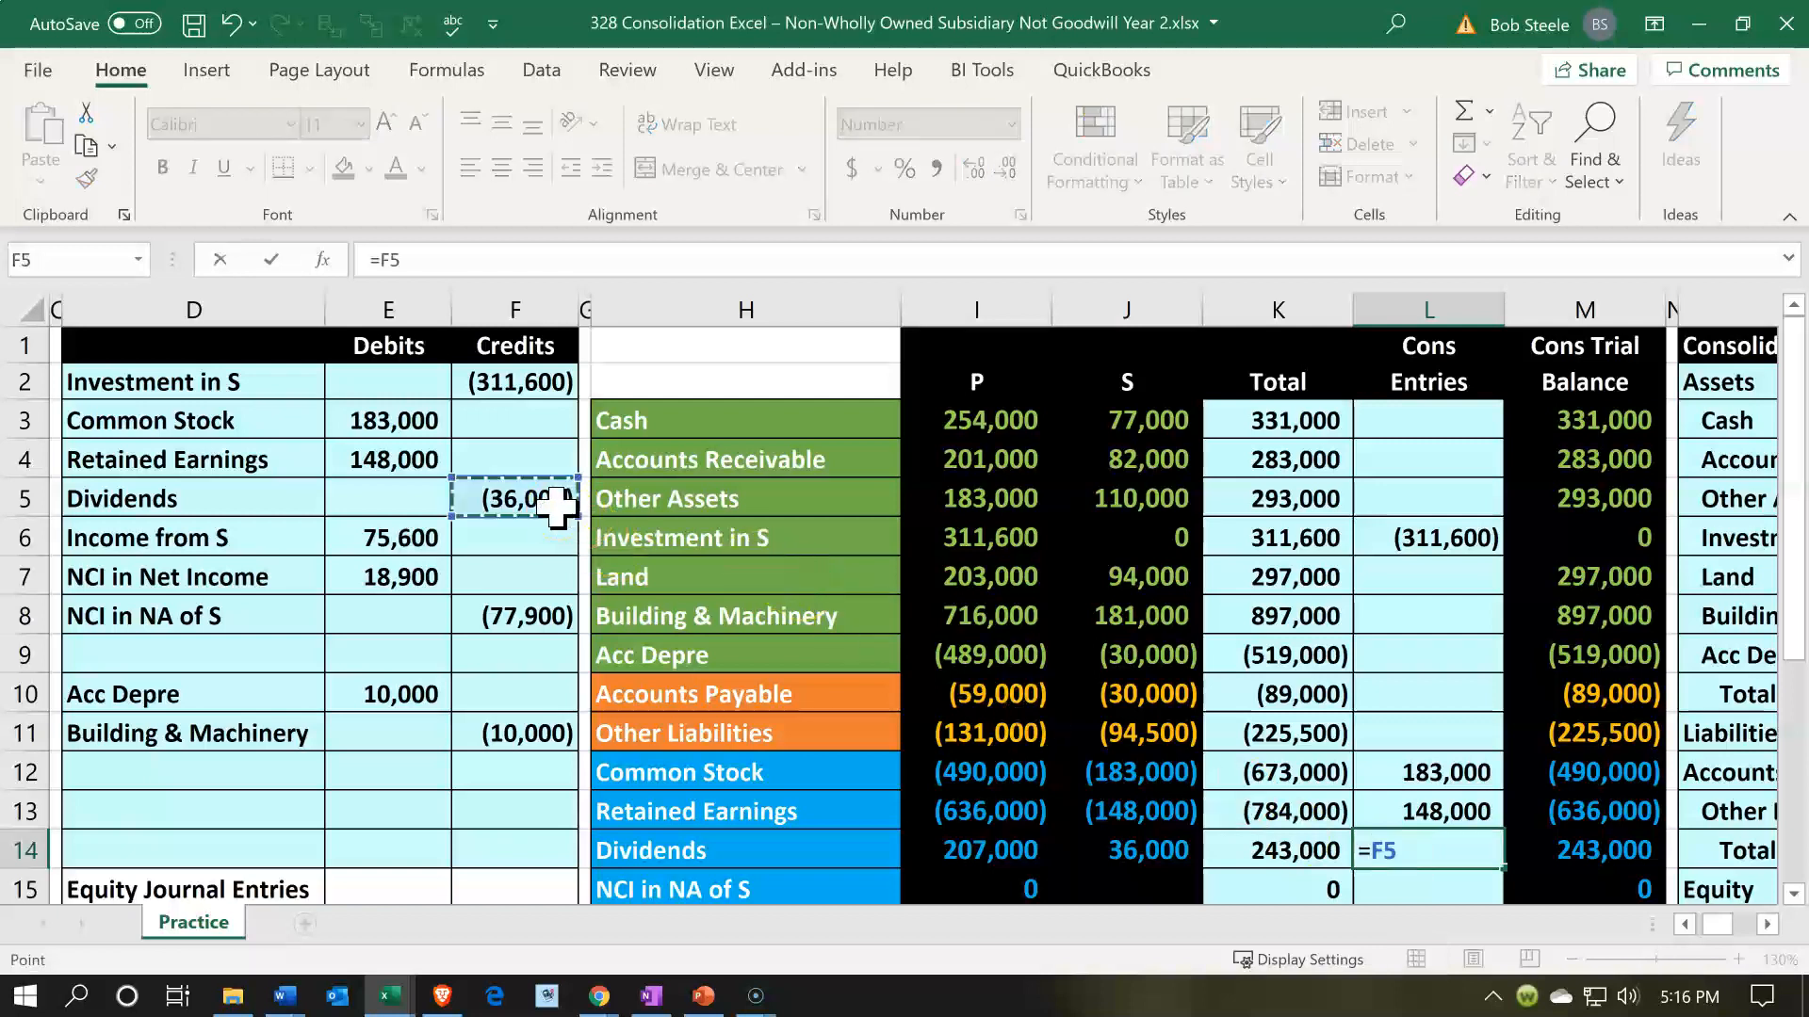
{"action": "key", "text": "Return"}
{"action": "left_click", "coordinate": [940, 822]}
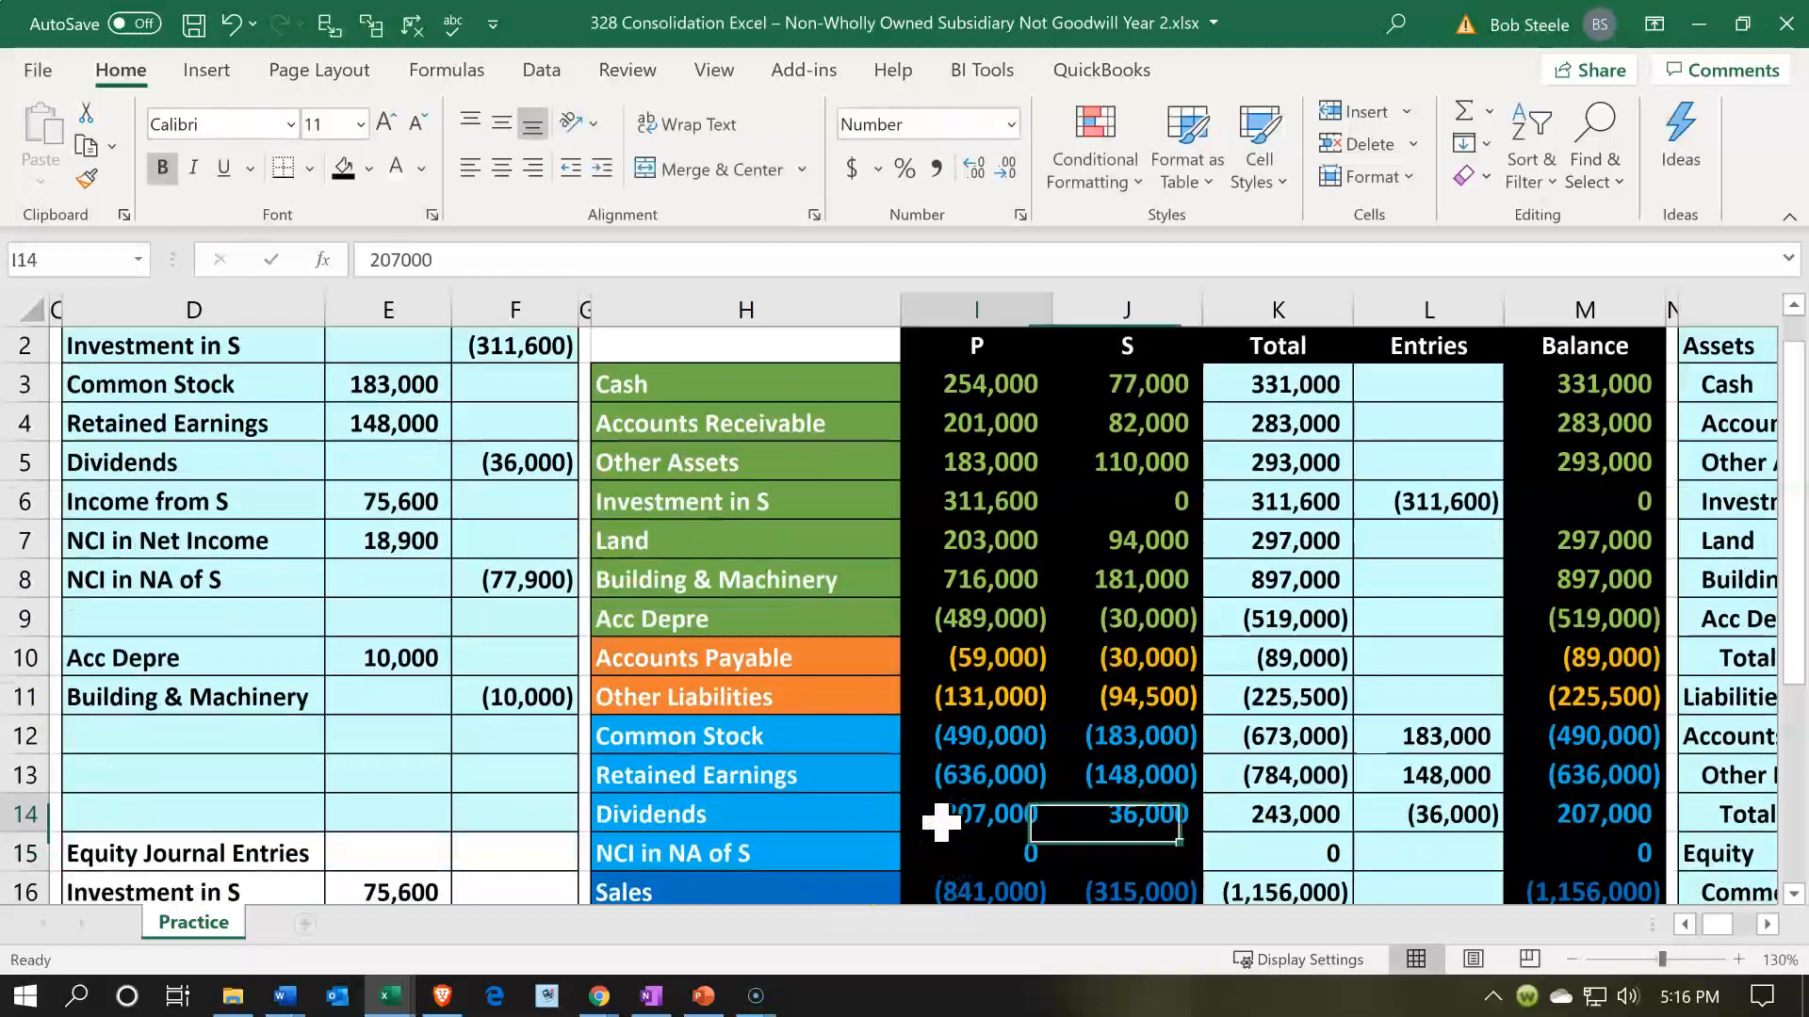
{"action": "key", "text": "Right"}
{"action": "key", "text": "Right"}
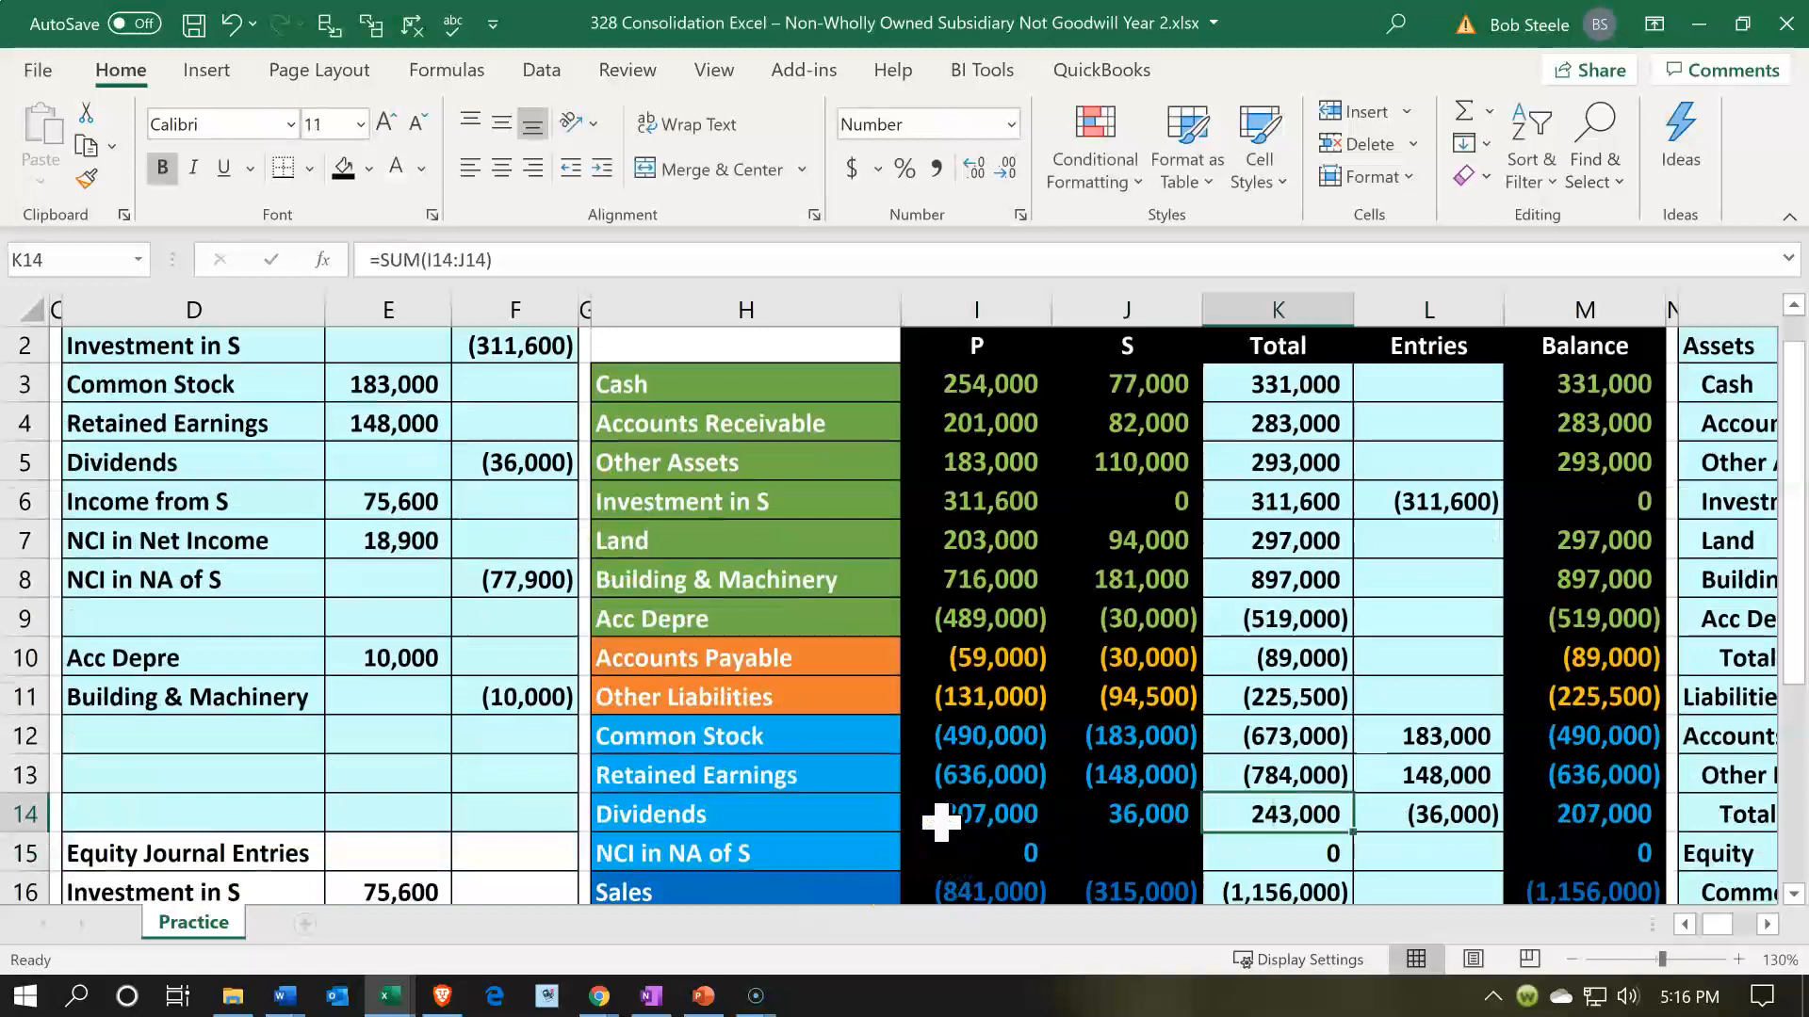
{"action": "key", "text": "Right"}
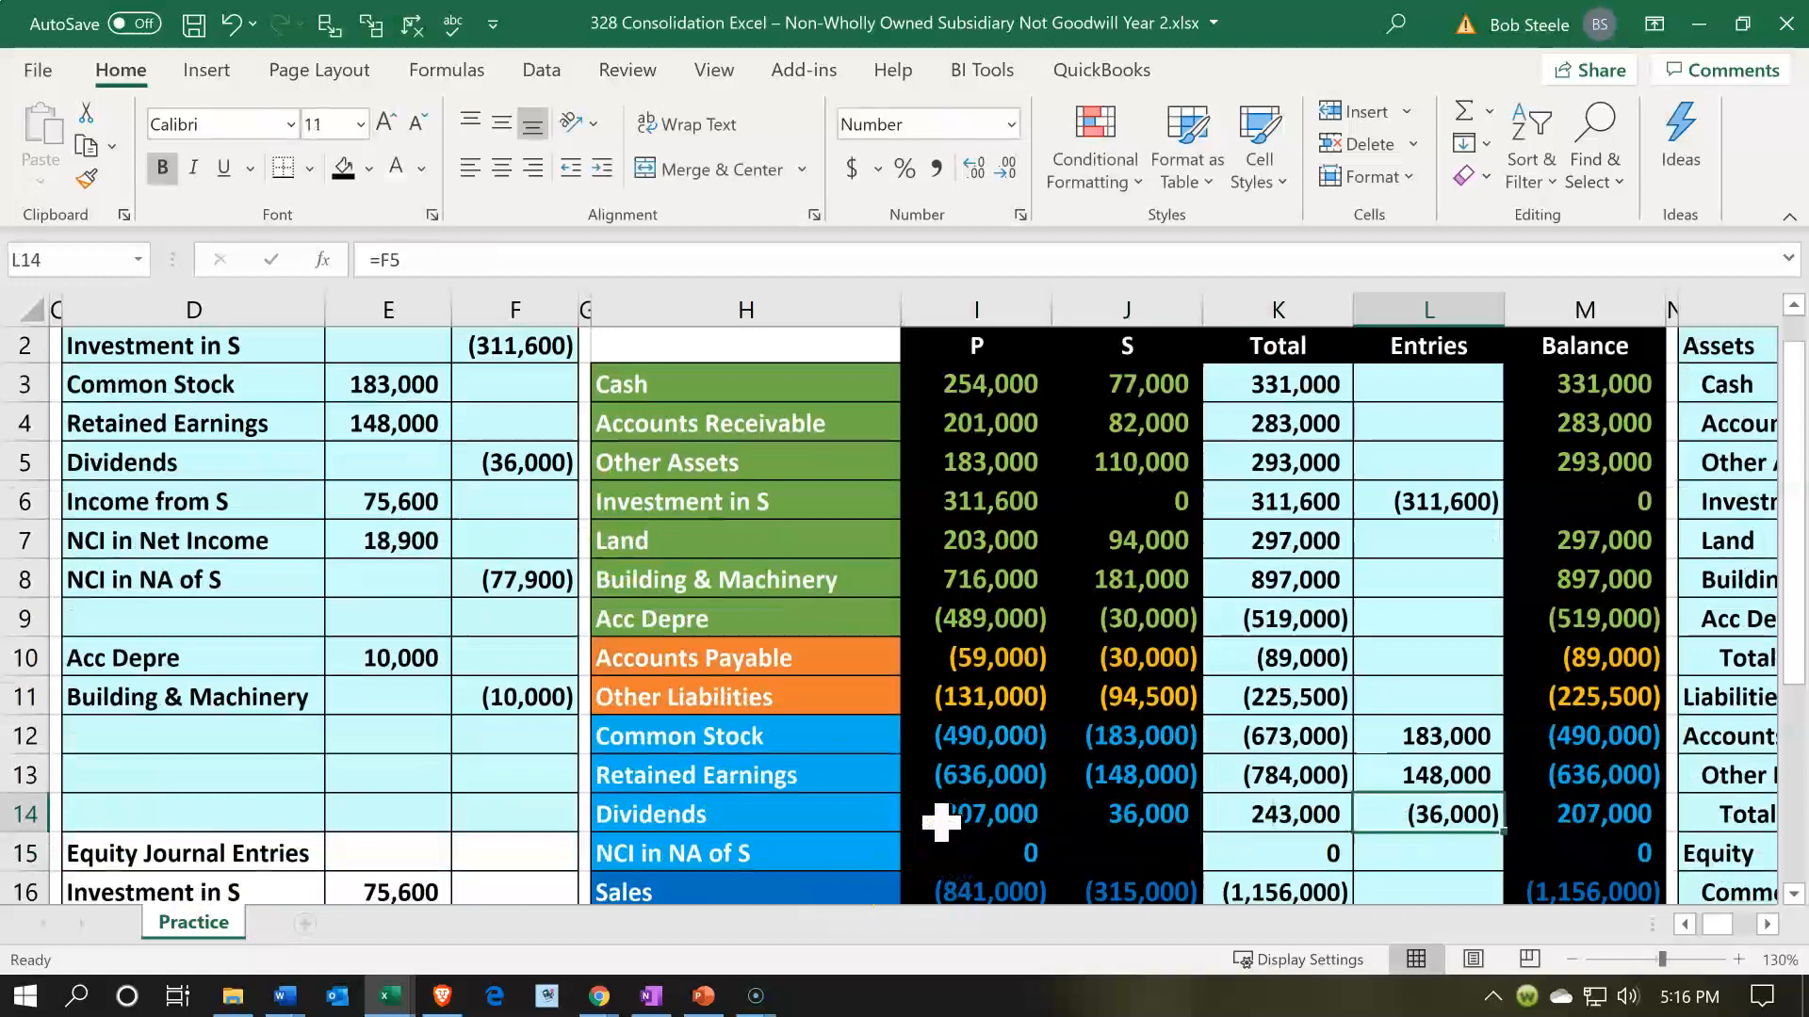
{"action": "key", "text": "Right"}
- Post the Income from S debit by referencing E6 in consolidation entries cell L17, and check the resulting balance in M17
{"action": "scroll", "coordinate": [860, 787], "scroll_direction": "down", "scroll_amount": 1}
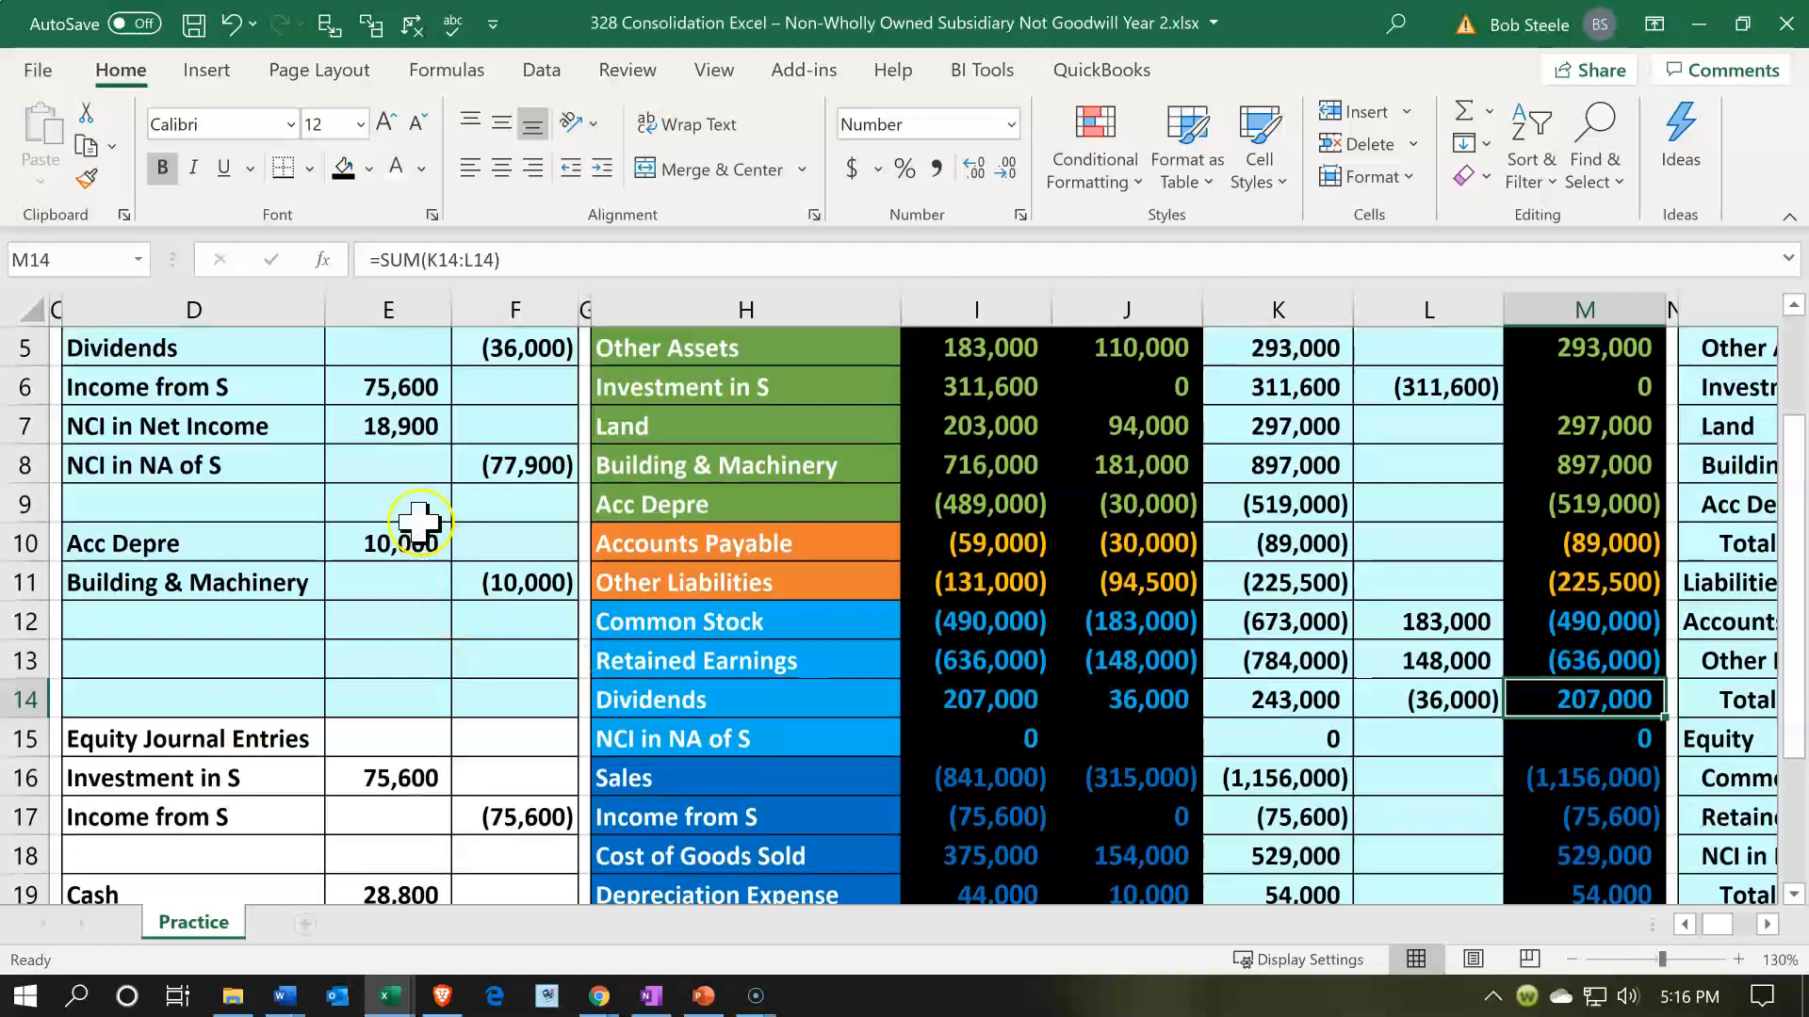
{"action": "left_click", "coordinate": [323, 394]}
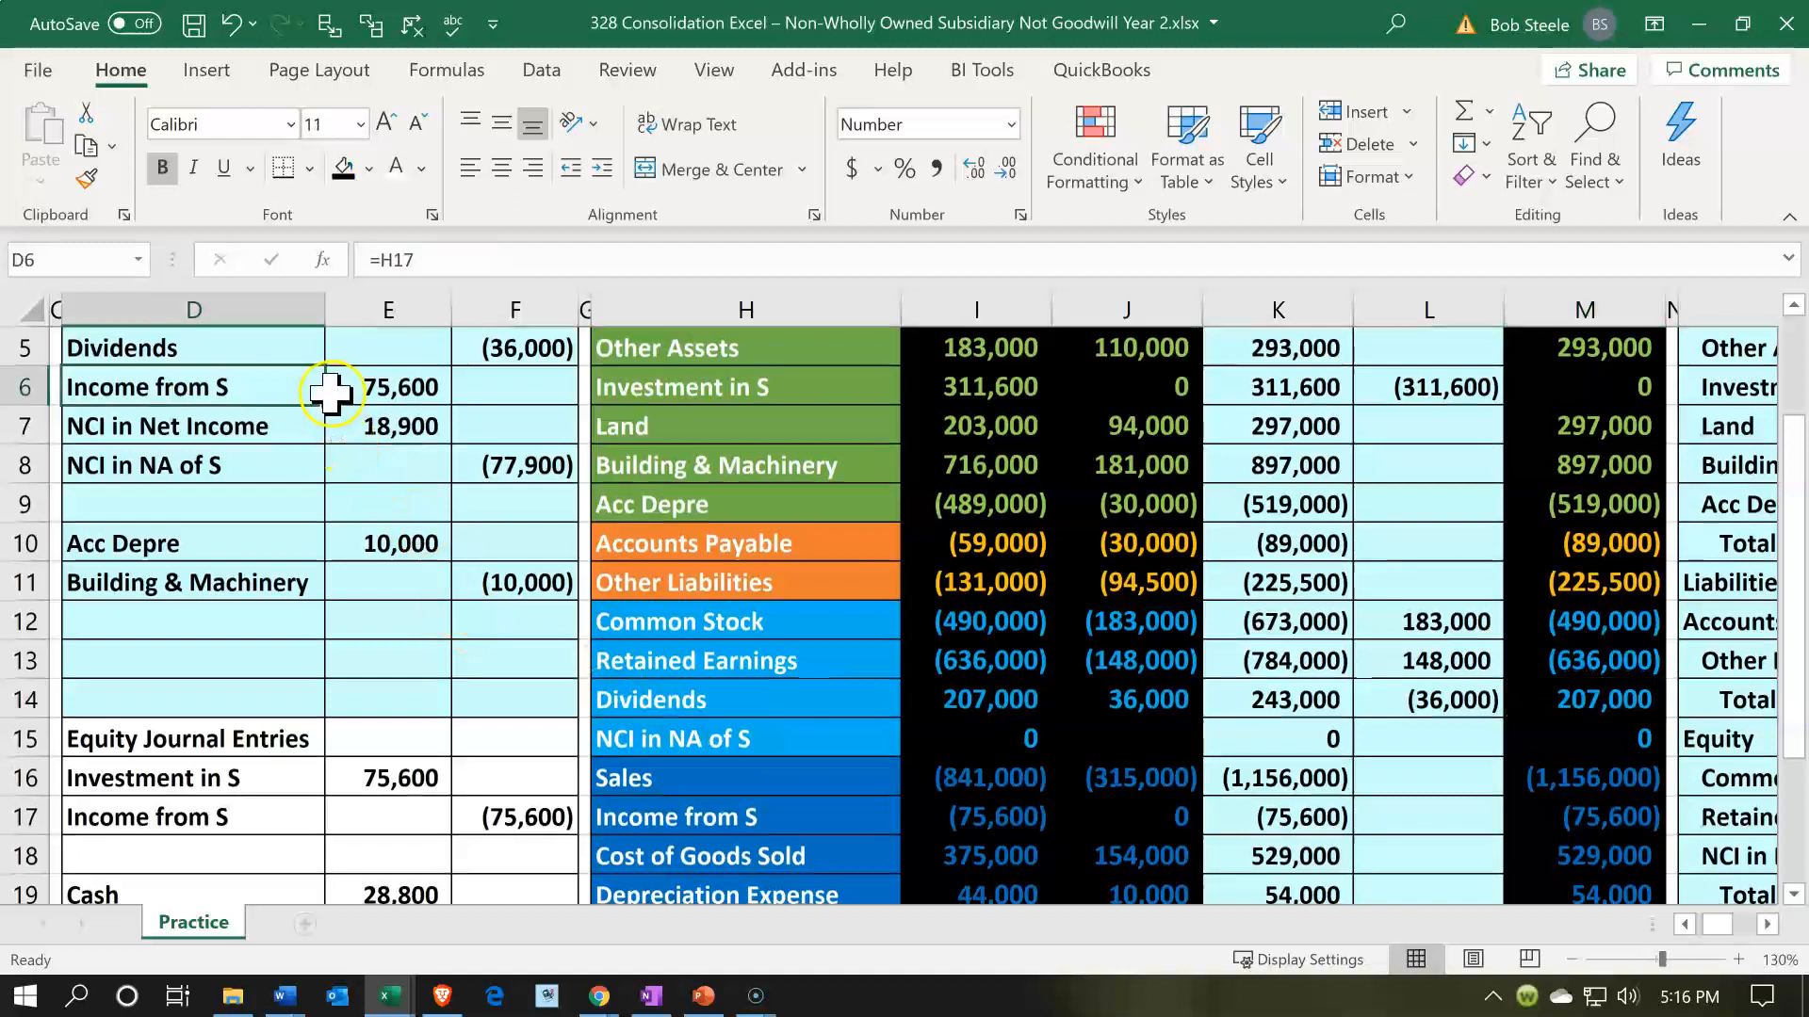
{"action": "left_click", "coordinate": [694, 806]}
{"action": "left_click", "coordinate": [1401, 819]}
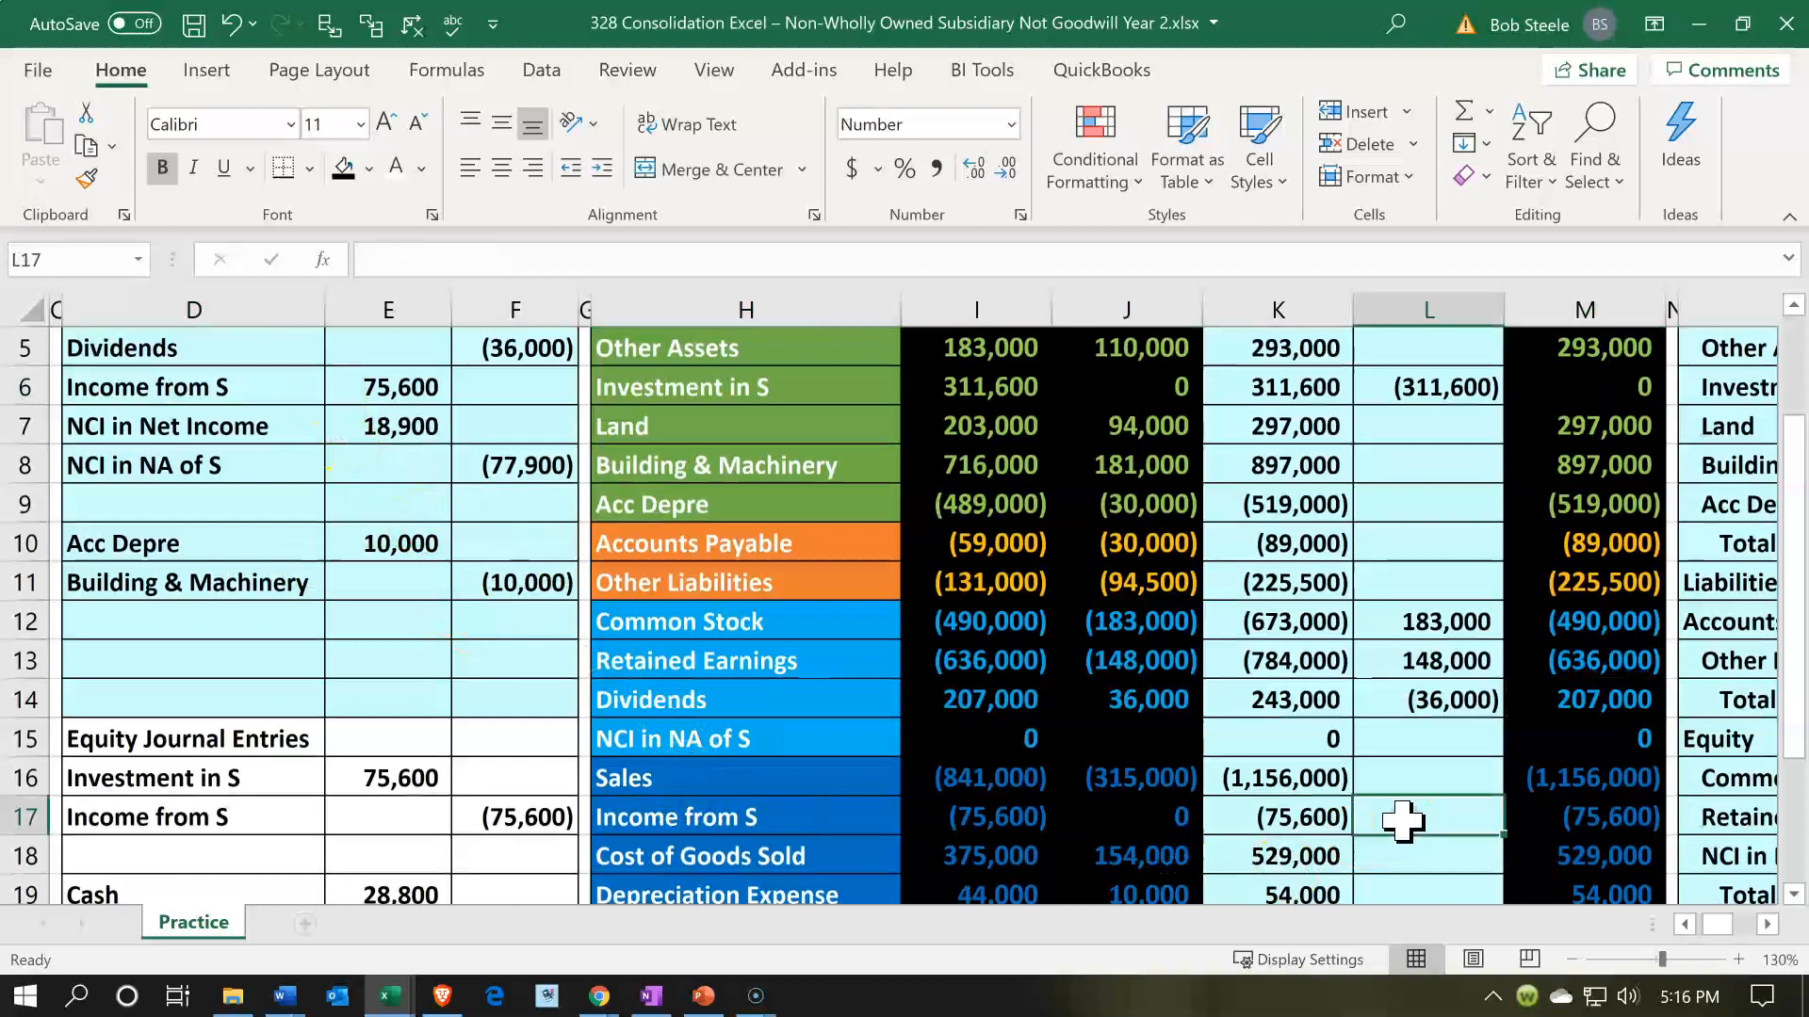
{"action": "type", "text": "="}
{"action": "key", "text": "Left"}
{"action": "key", "text": "Left"}
{"action": "key", "text": "Left"}
{"action": "key", "text": "Left"}
{"action": "key", "text": "Left"}
{"action": "key", "text": "Left"}
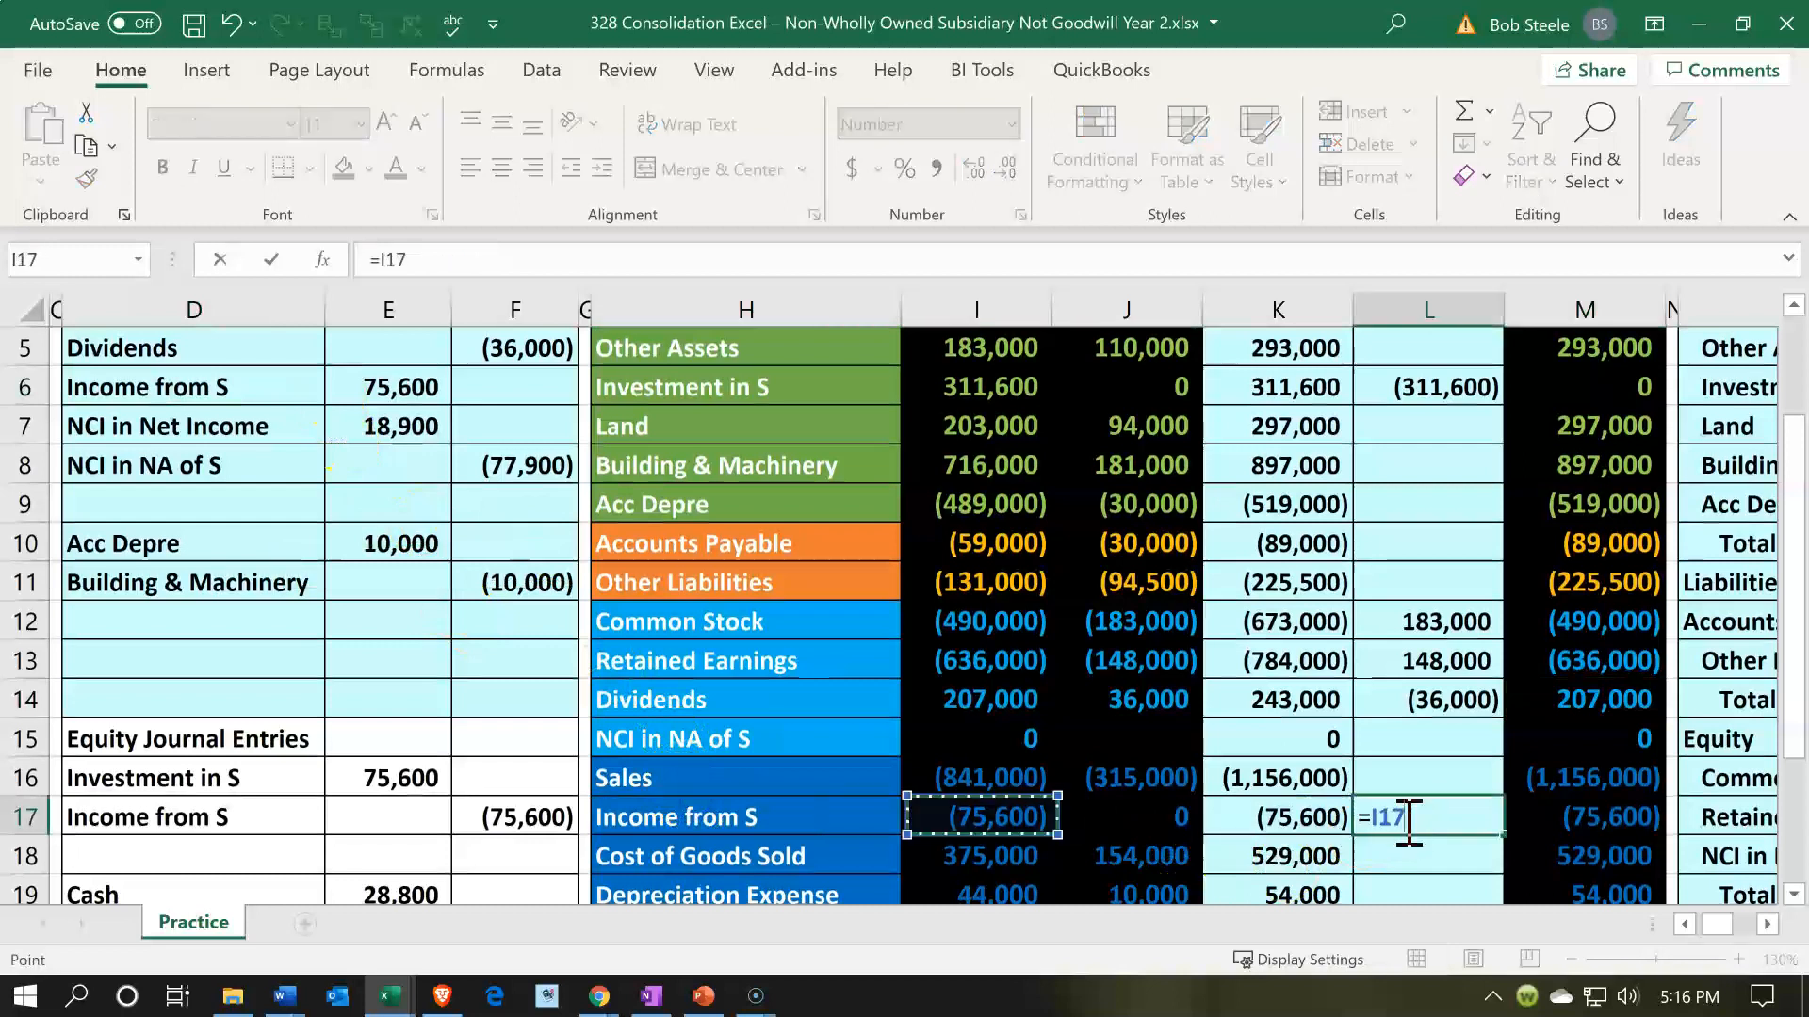
{"action": "key", "text": "Left"}
{"action": "key", "text": "Up"}
{"action": "key", "text": "Up"}
{"action": "key", "text": "Up"}
{"action": "key", "text": "Up"}
{"action": "key", "text": "Up"}
{"action": "key", "text": "Up"}
{"action": "key", "text": "Up"}
{"action": "key", "text": "Up"}
{"action": "key", "text": "Up"}
{"action": "key", "text": "Up"}
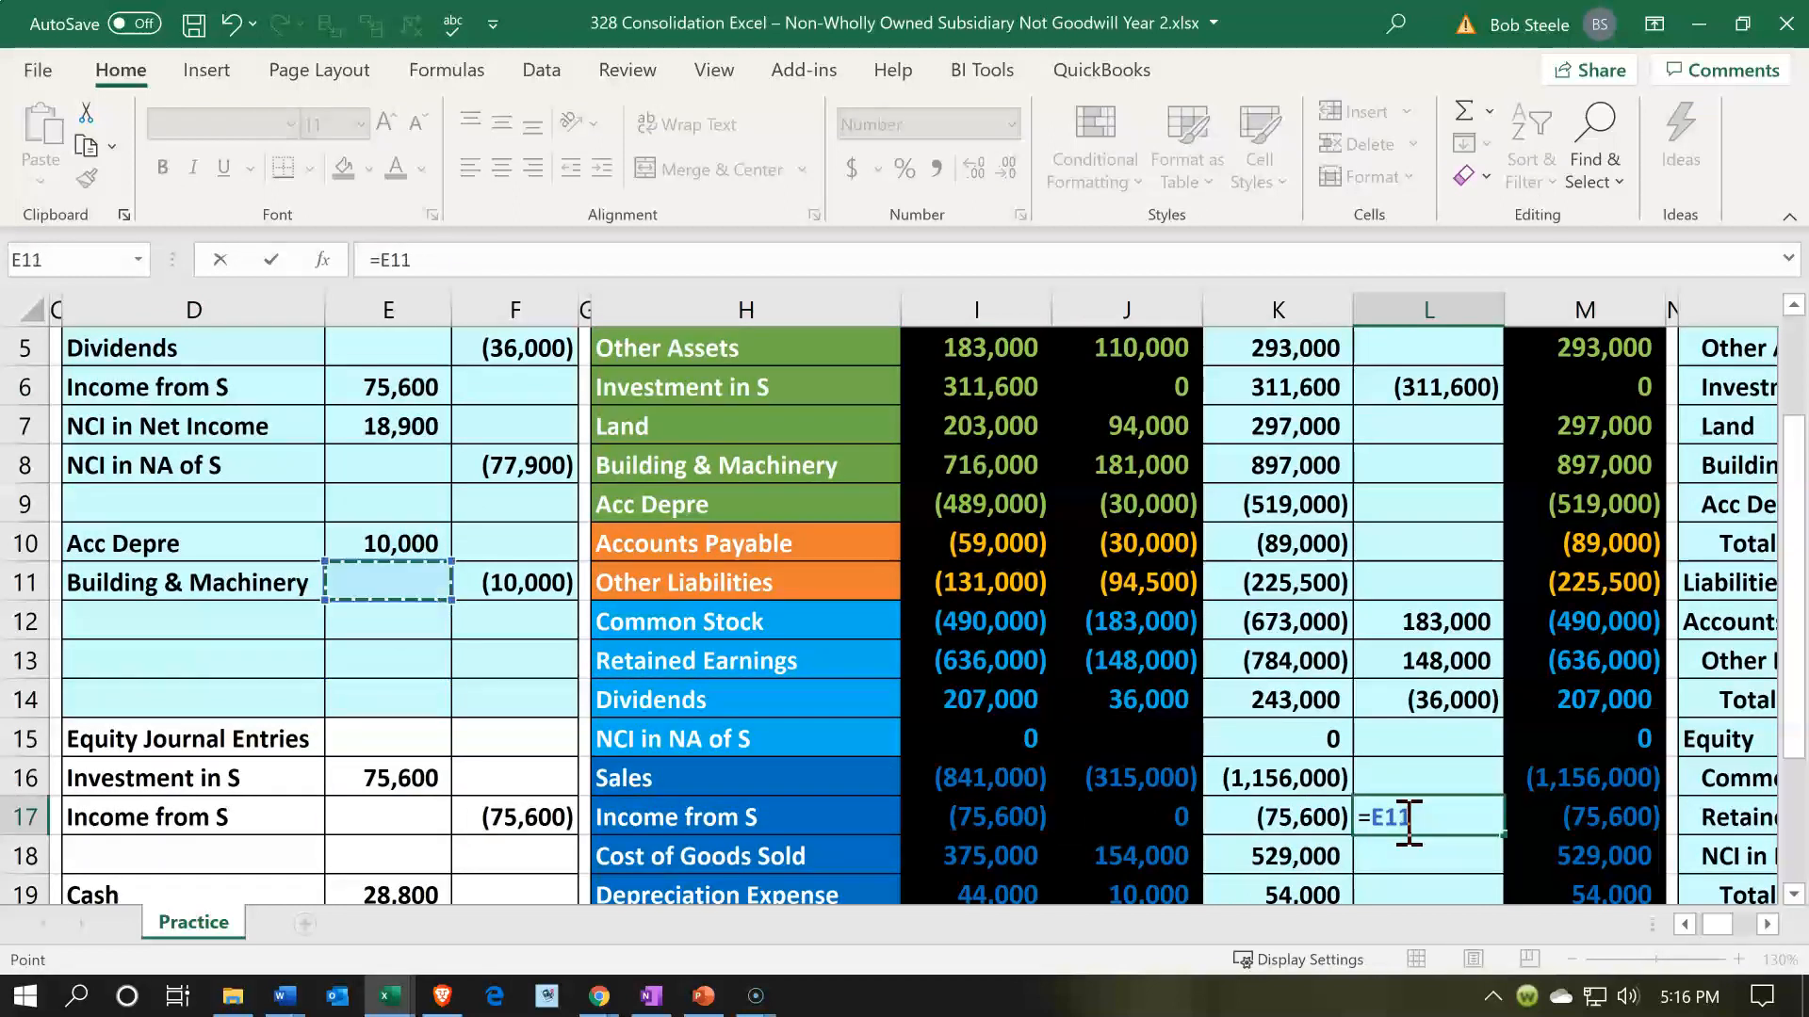
{"action": "key", "text": "Up"}
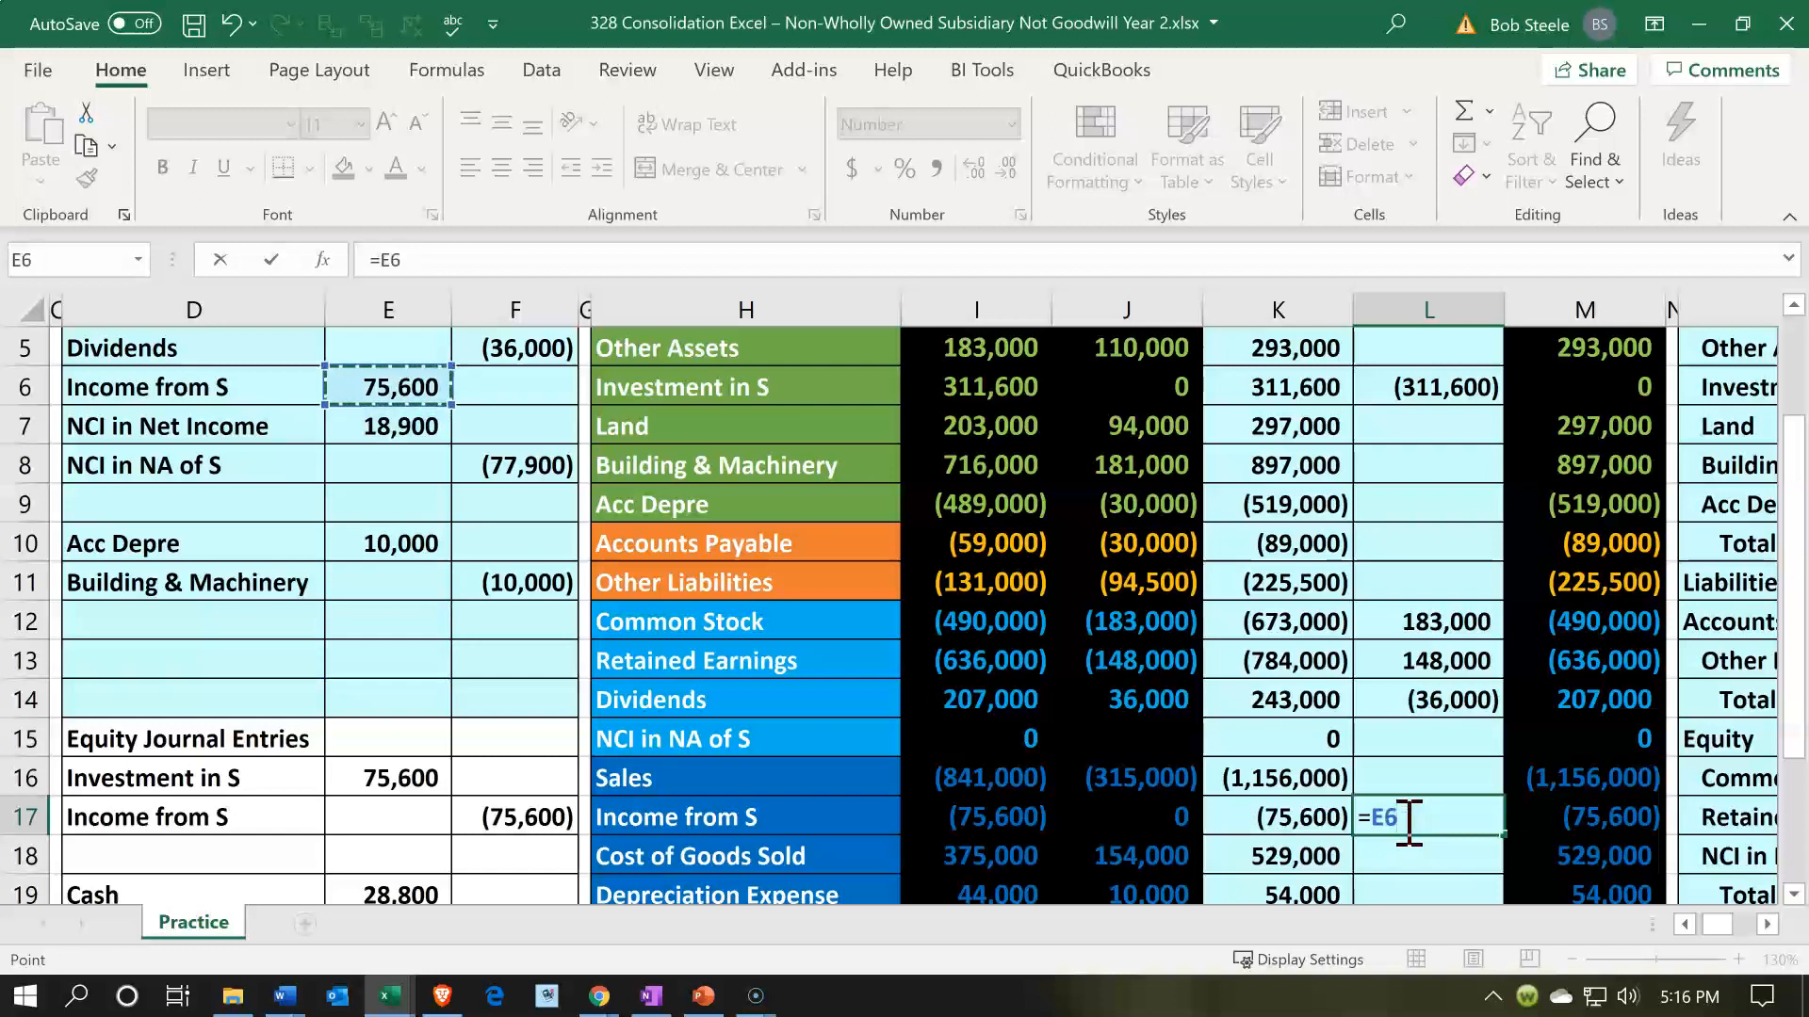
{"action": "key", "text": "Return"}
{"action": "left_click", "coordinate": [1579, 815]}
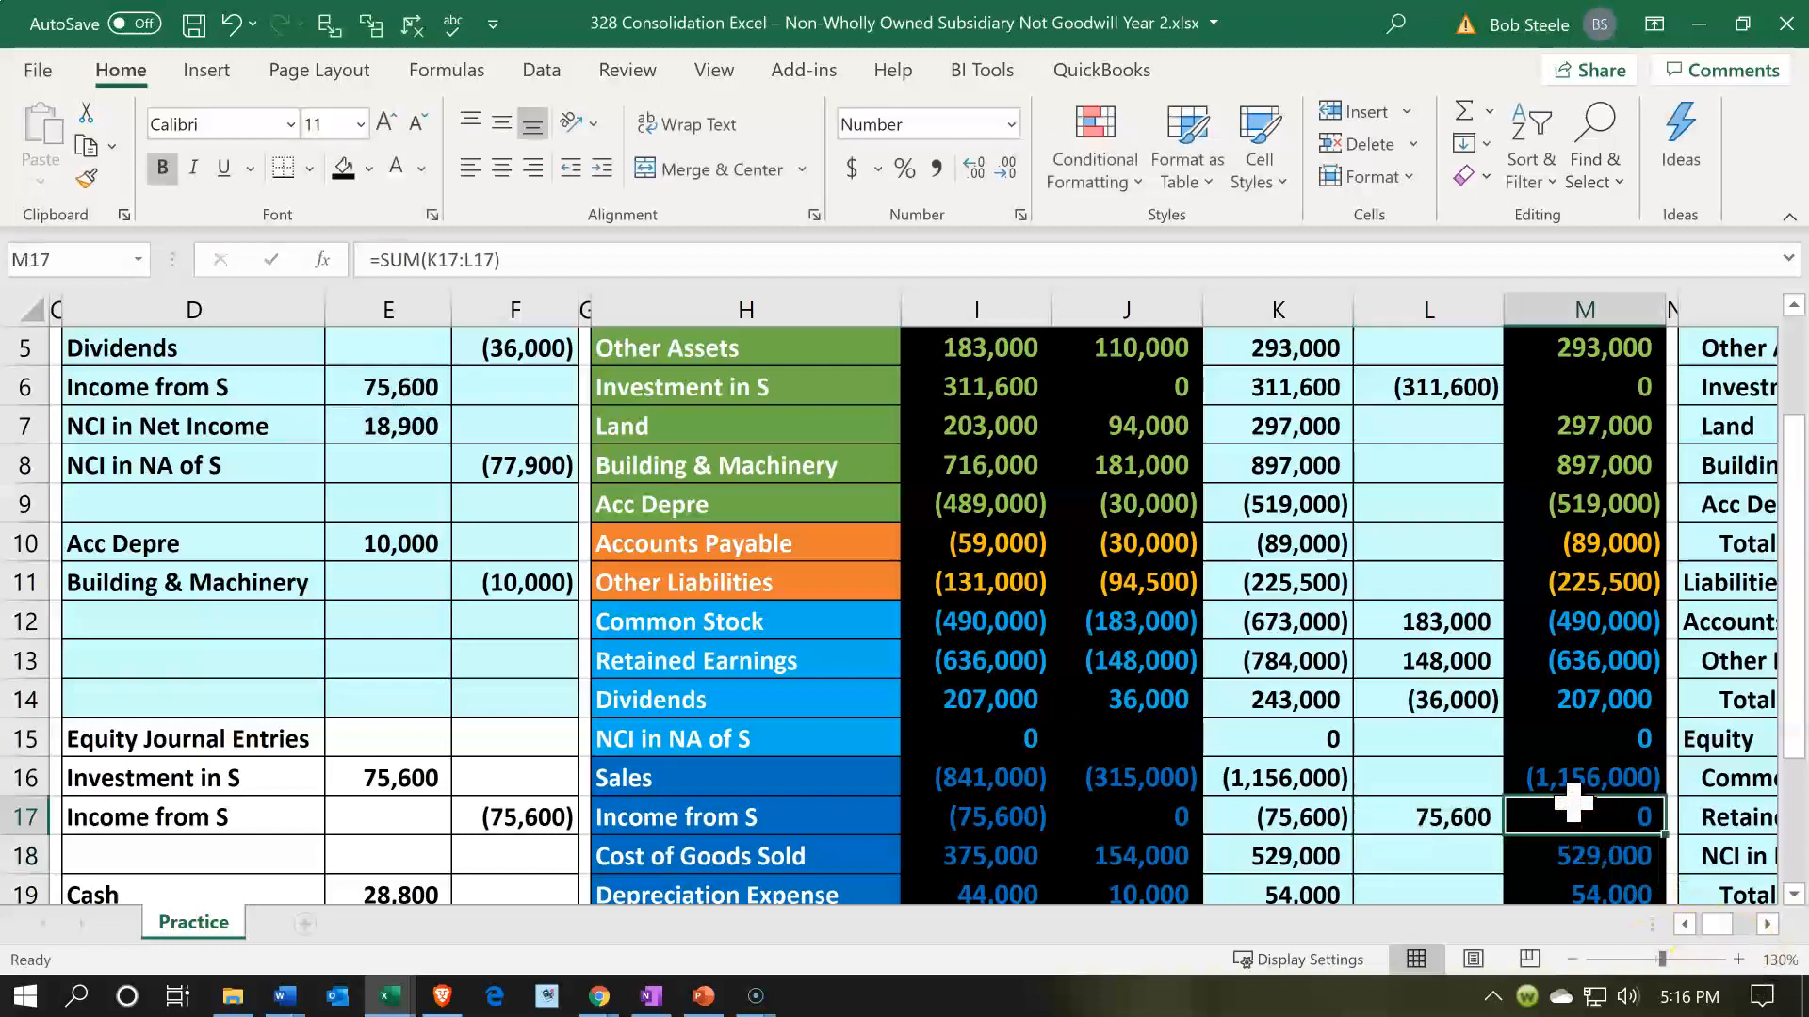
- Post the NCI in Net Income debit by referencing E7 in consolidation entries cell L21, and check the resulting balance in M21
{"action": "left_click", "coordinate": [350, 433]}
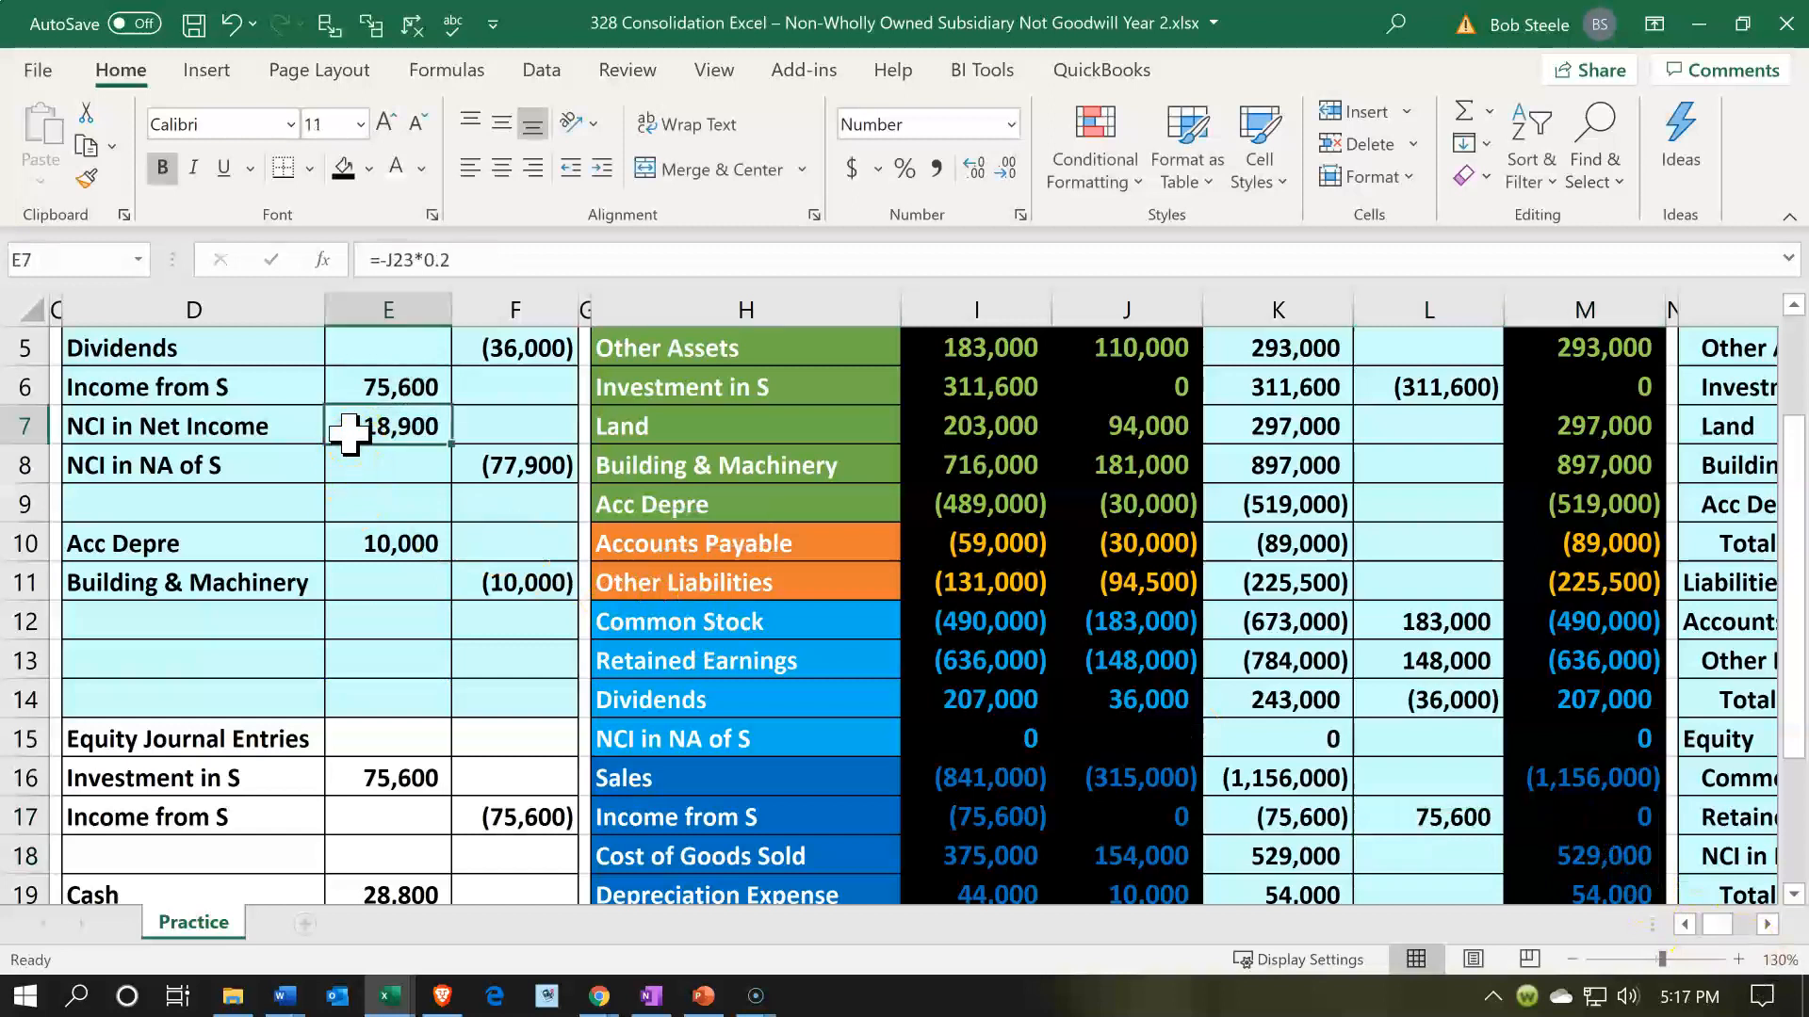
{"action": "scroll", "coordinate": [443, 527], "scroll_direction": "down", "scroll_amount": 1}
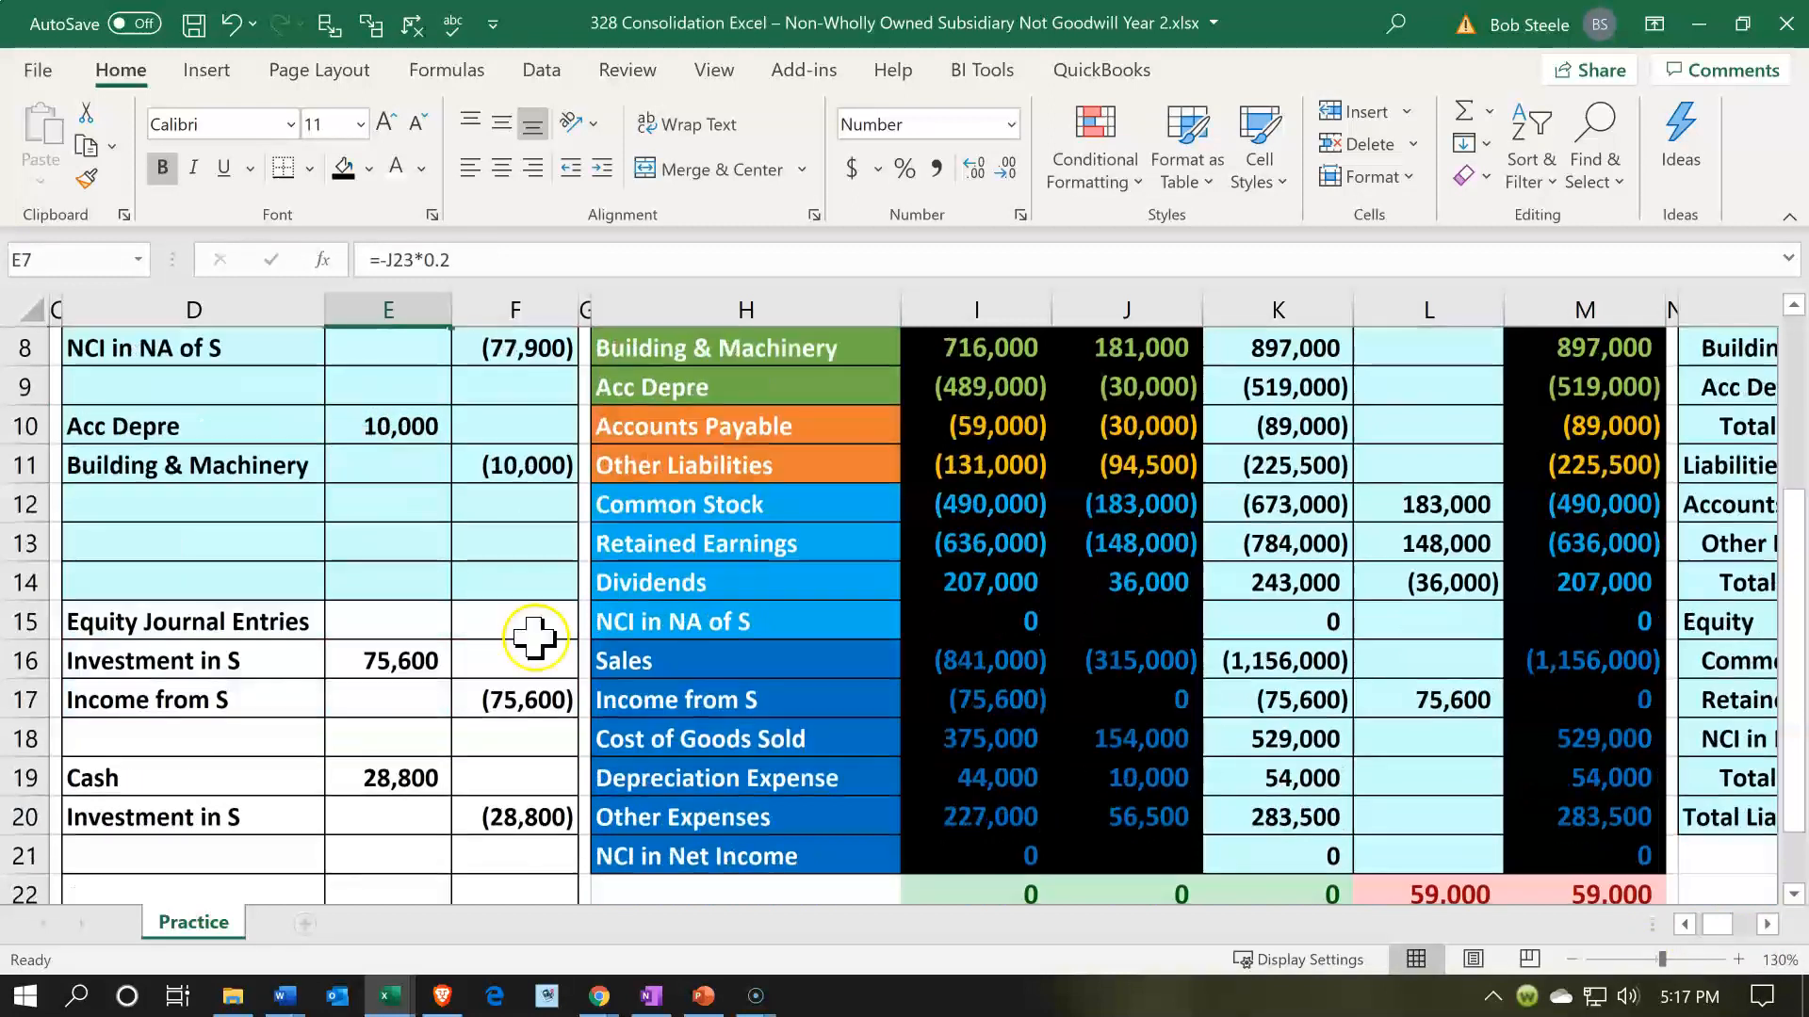
{"action": "left_click", "coordinate": [857, 827]}
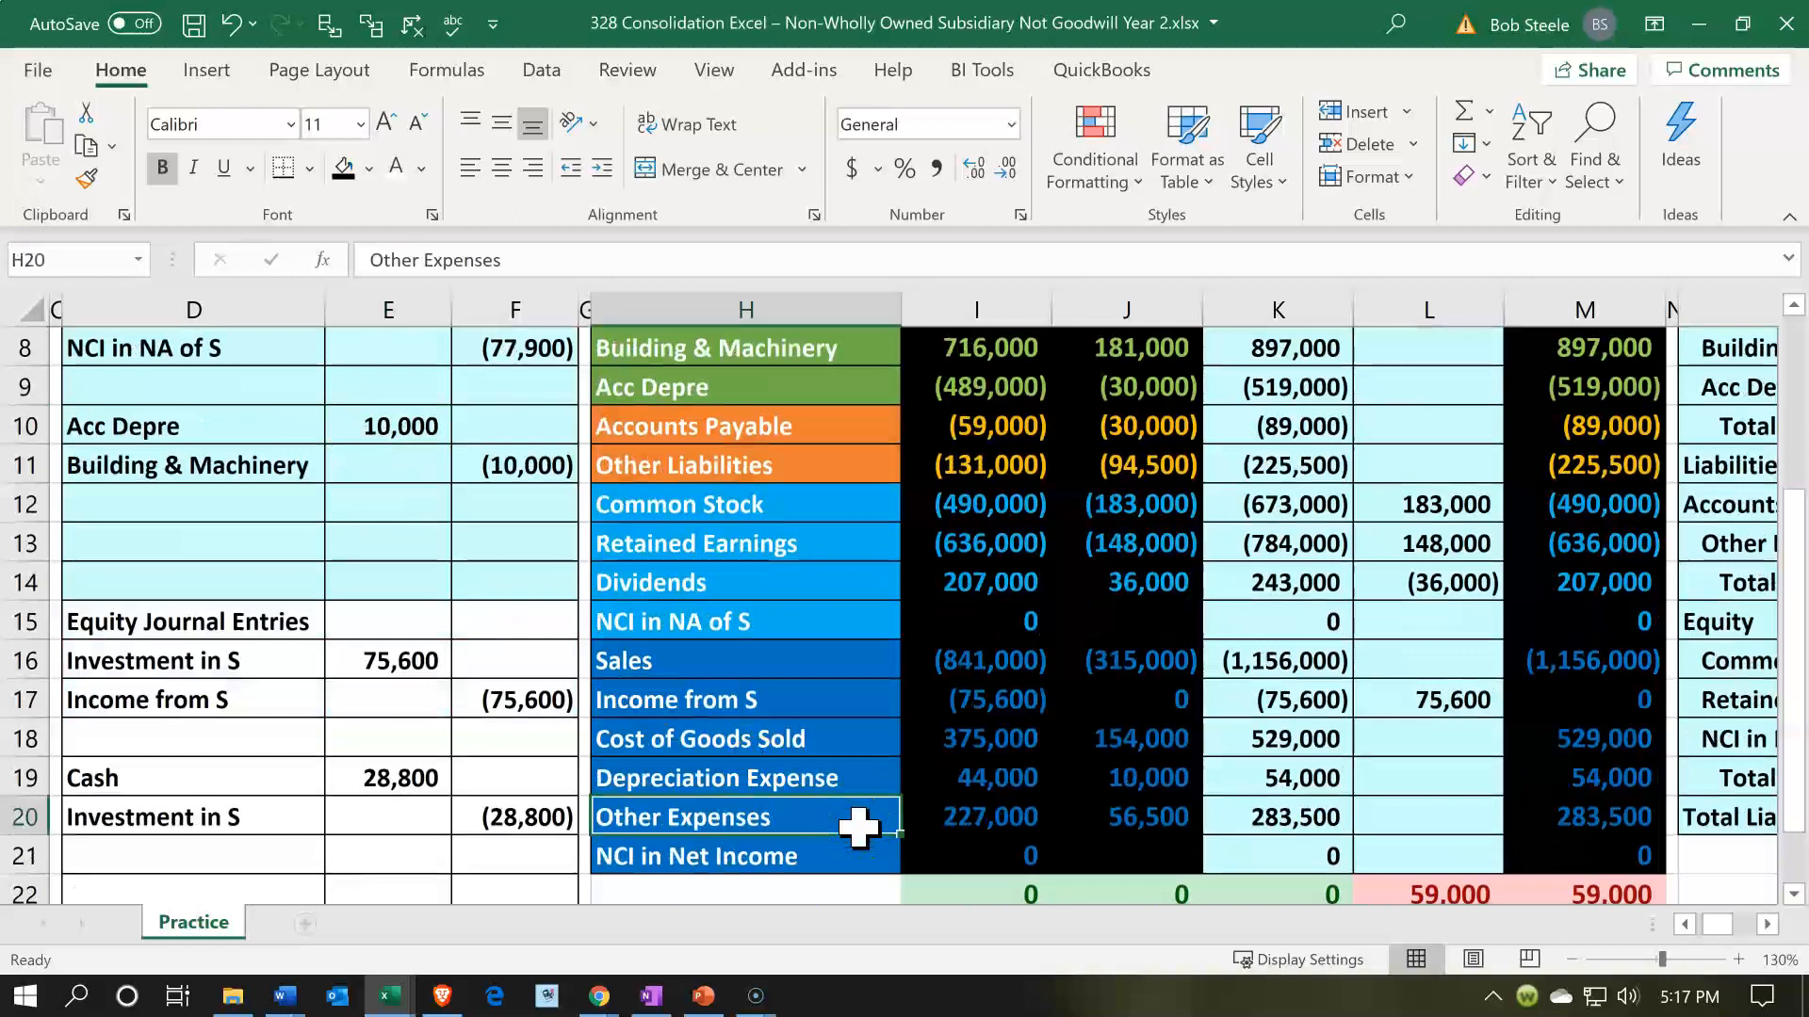
{"action": "key", "text": "Down"}
{"action": "key", "text": "Right"}
{"action": "key", "text": "Right"}
{"action": "key", "text": "Right"}
{"action": "key", "text": "Right"}
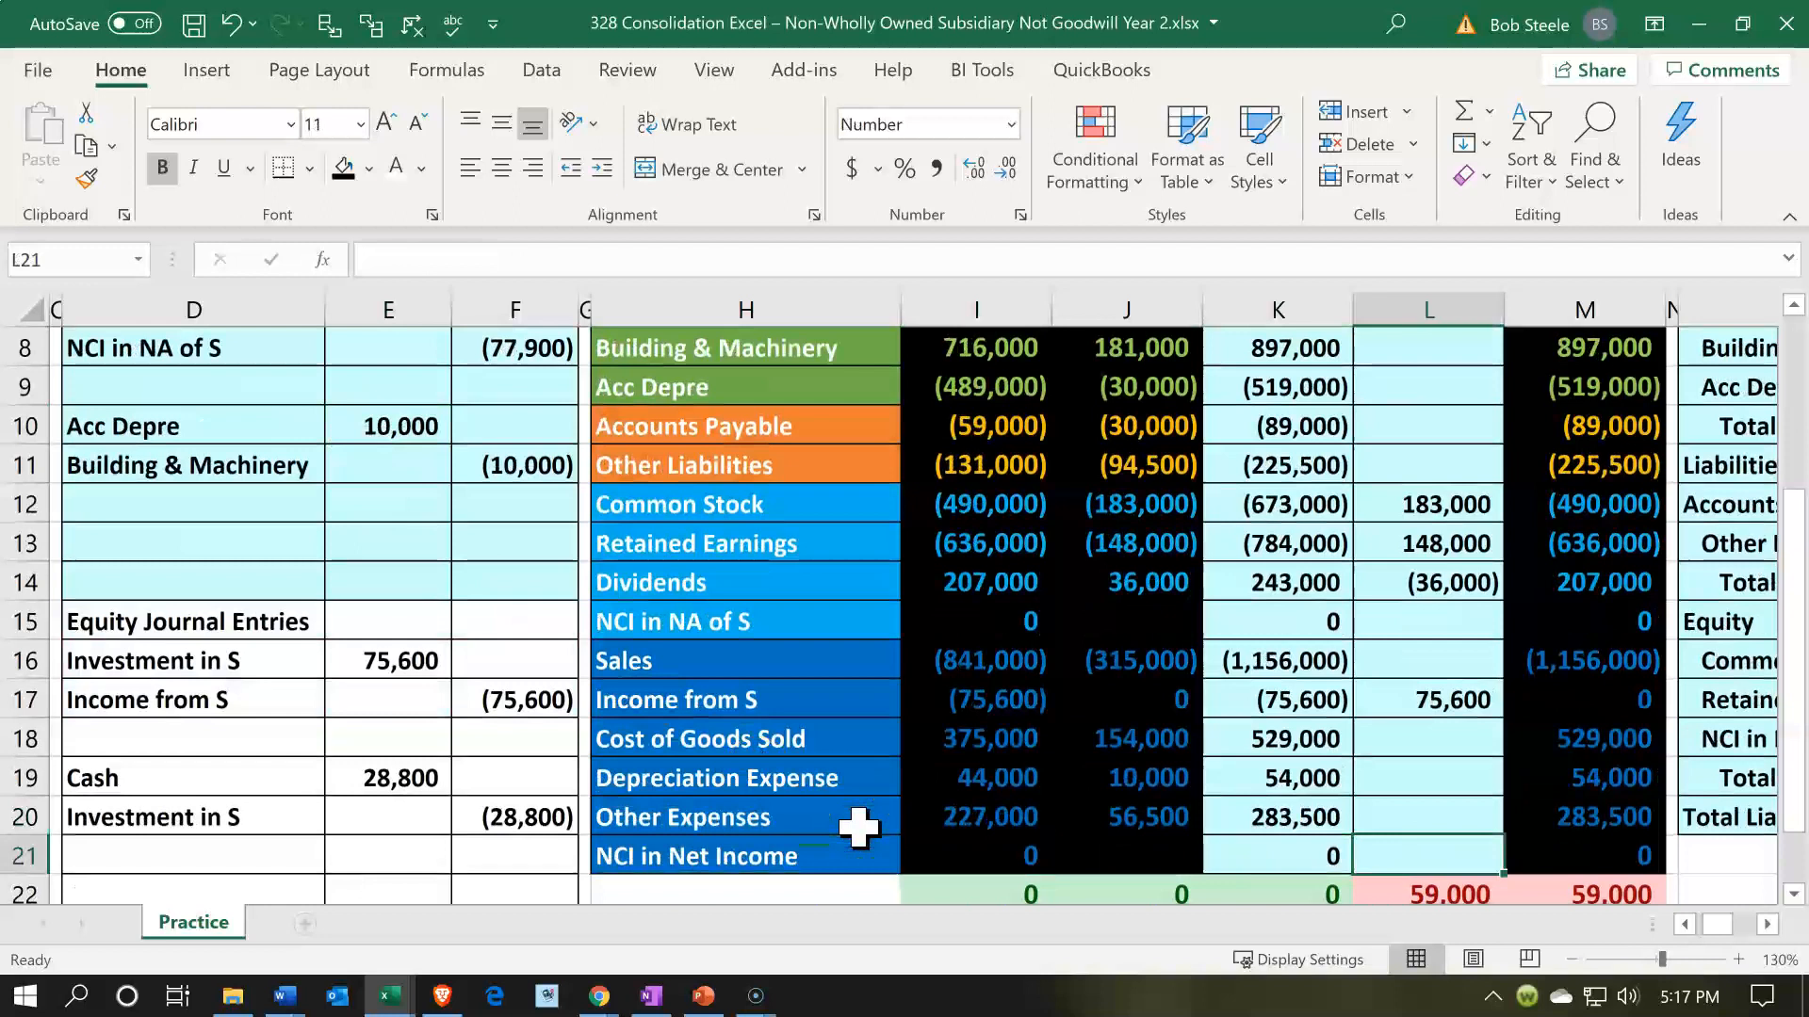
{"action": "type", "text": "="}
{"action": "key", "text": "Left"}
{"action": "key", "text": "Left"}
{"action": "key", "text": "Left"}
{"action": "key", "text": "Left"}
{"action": "key", "text": "Left"}
{"action": "key", "text": "Up"}
{"action": "key", "text": "Up"}
{"action": "key", "text": "Up"}
{"action": "key", "text": "Up"}
{"action": "key", "text": "Up"}
{"action": "key", "text": "Up"}
{"action": "key", "text": "Up"}
{"action": "key", "text": "Up"}
{"action": "key", "text": "Up"}
{"action": "key", "text": "Up"}
{"action": "key", "text": "Up"}
{"action": "key", "text": "Up"}
{"action": "key", "text": "Up"}
{"action": "key", "text": "Up"}
{"action": "key", "text": "Up"}
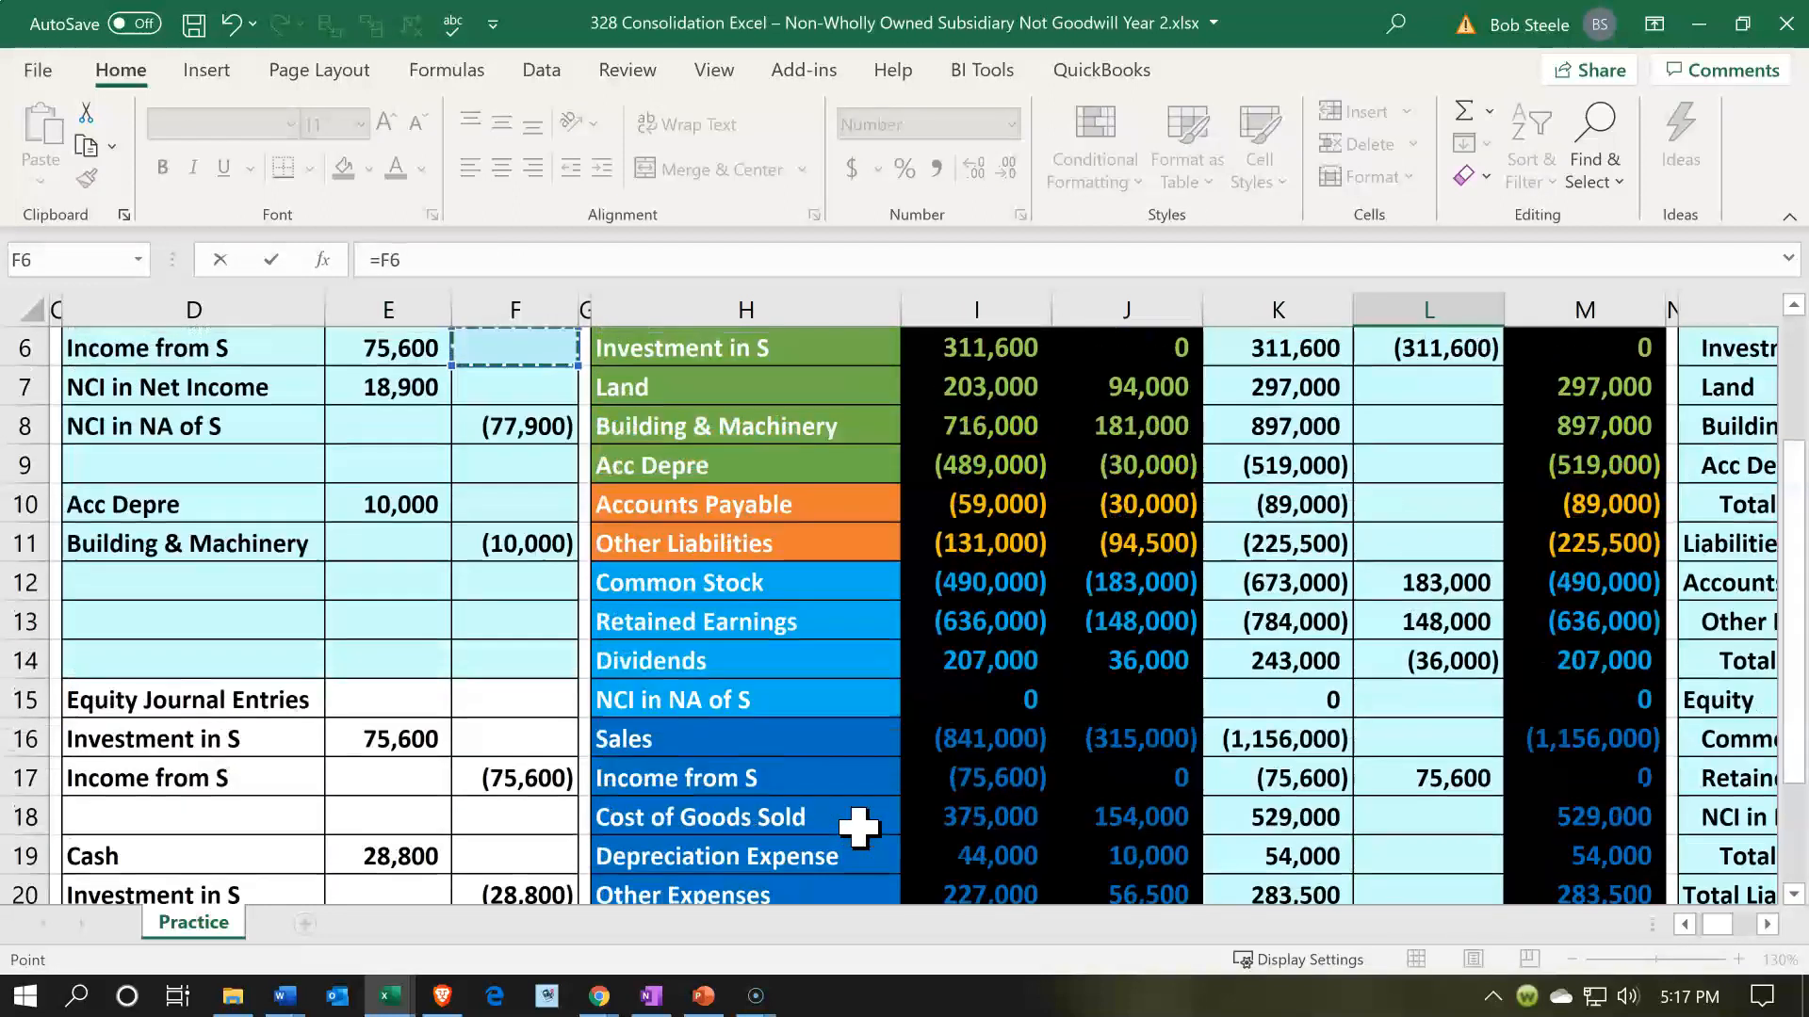
{"action": "key", "text": "Down"}
{"action": "key", "text": "Left"}
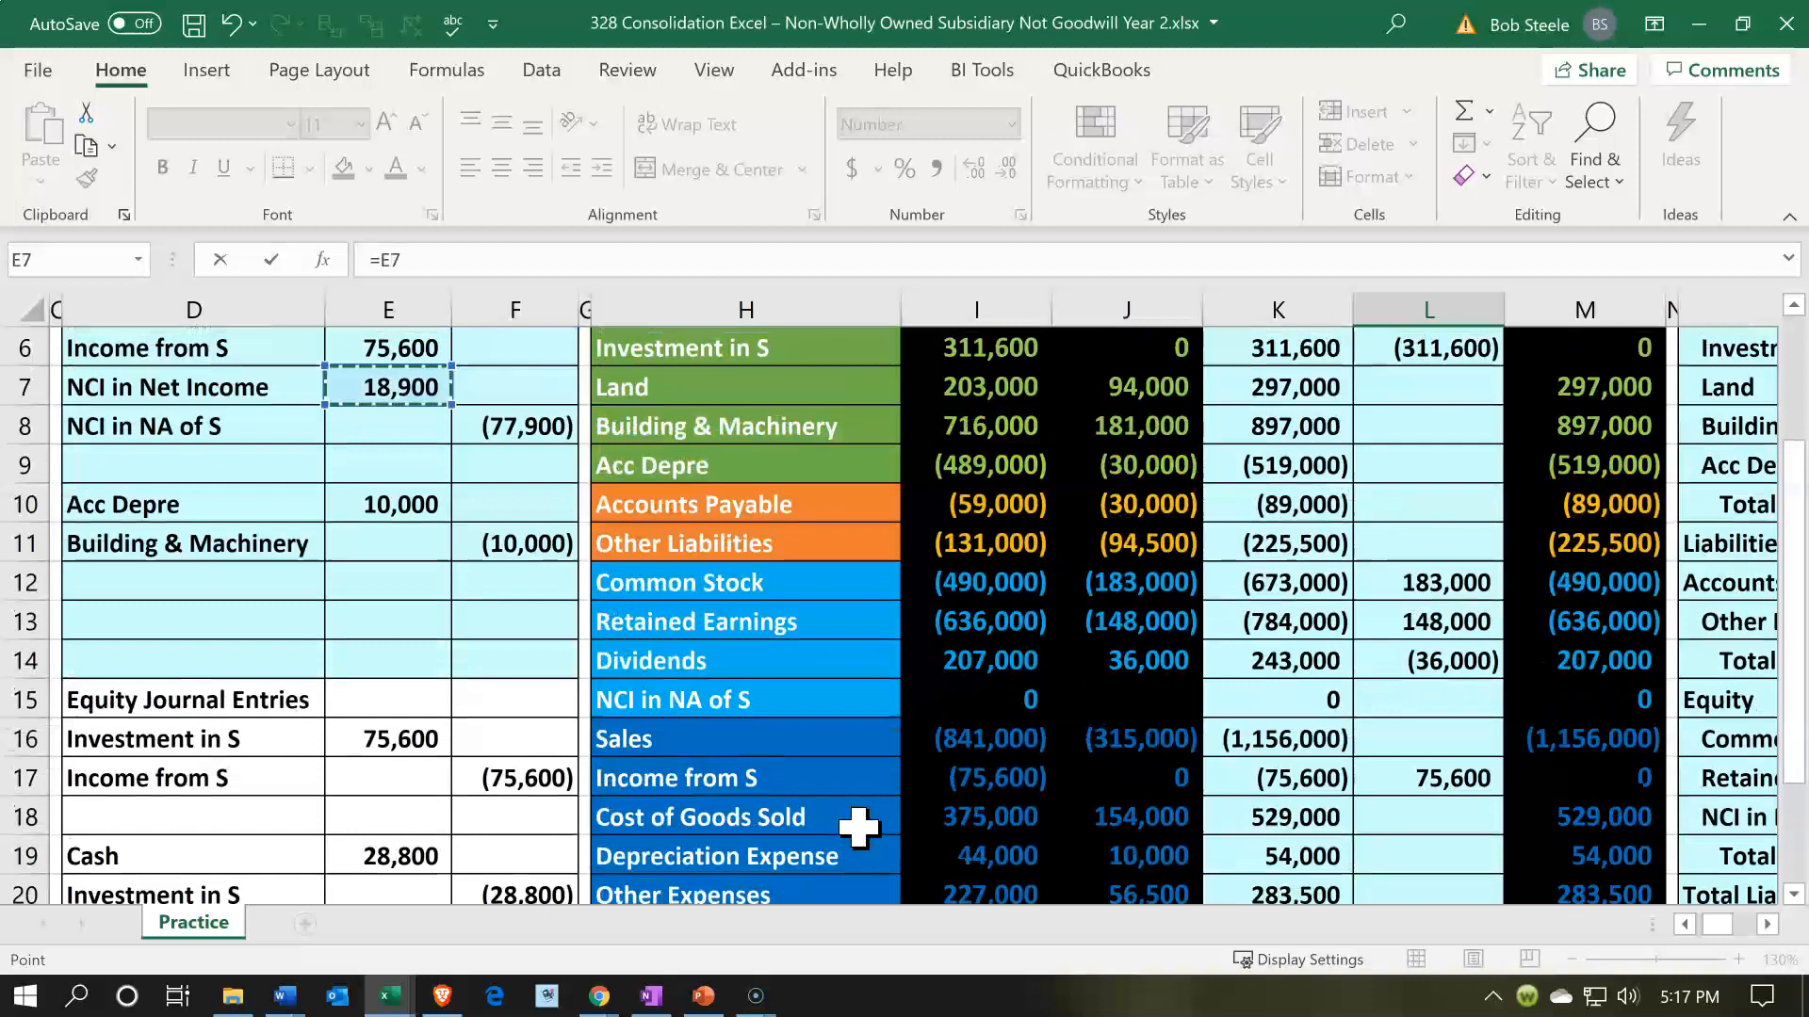
{"action": "key", "text": "ctrl+Return"}
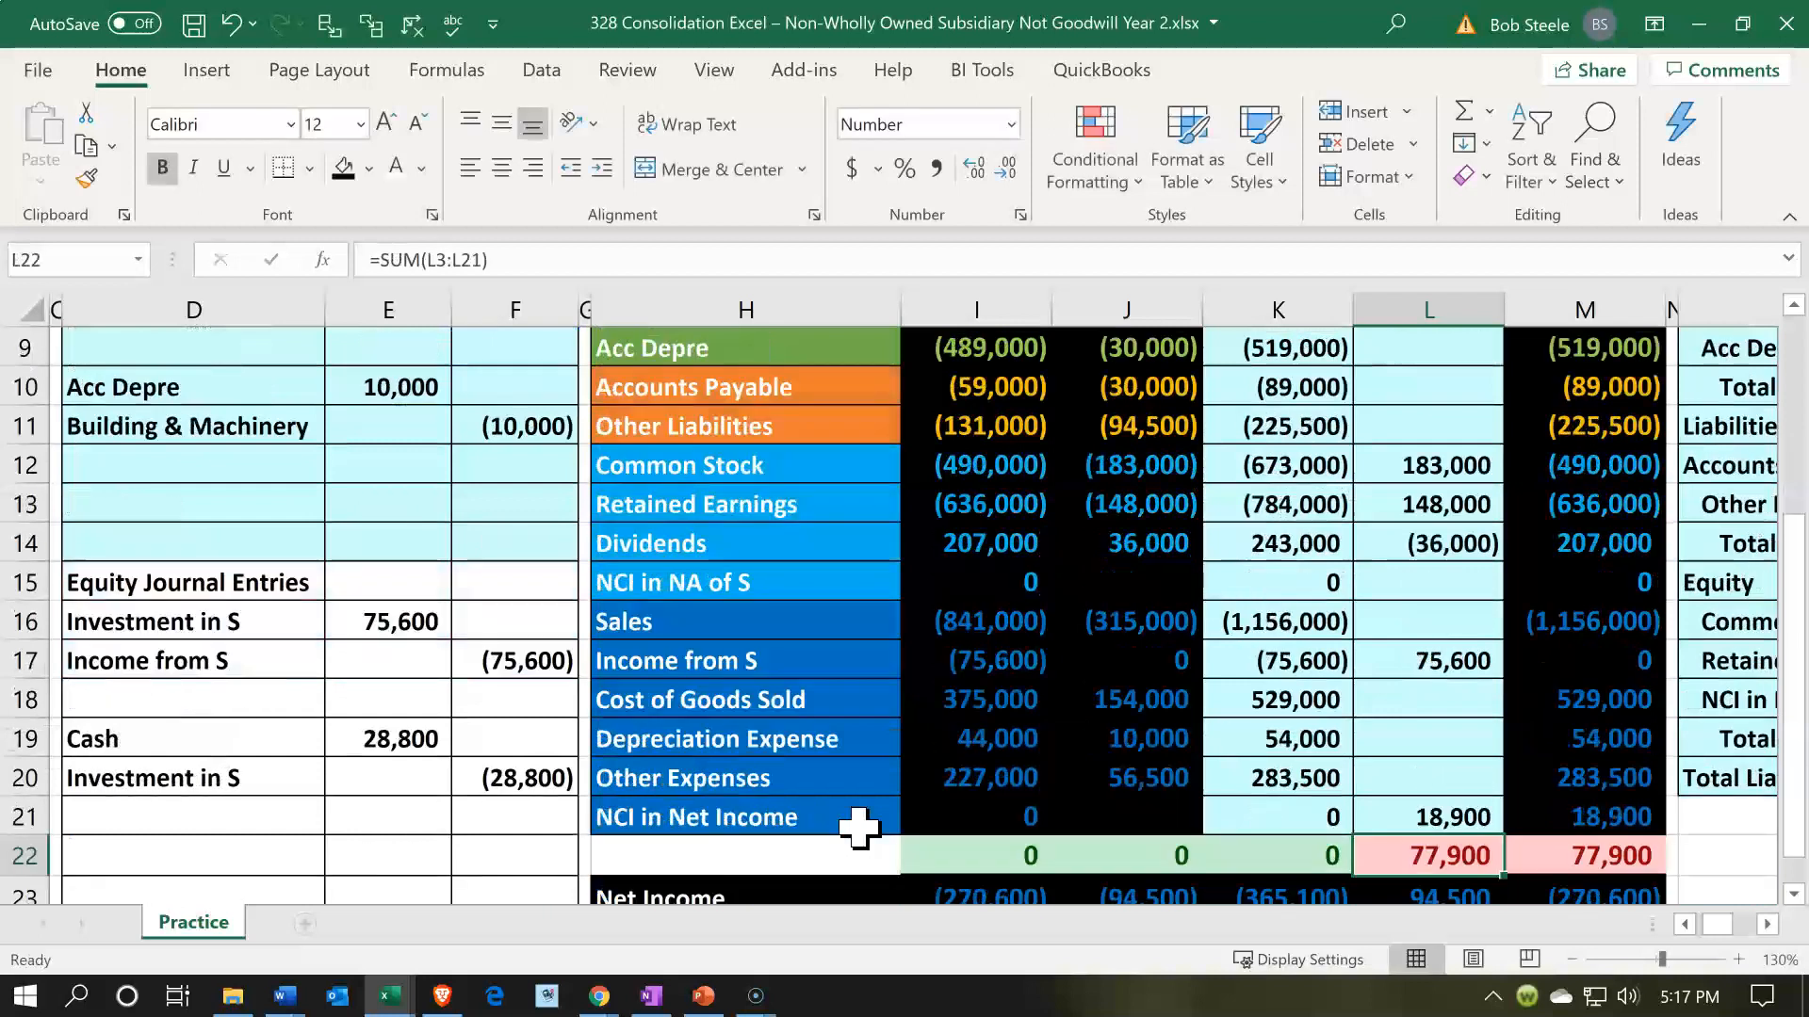
{"action": "key", "text": "Right"}
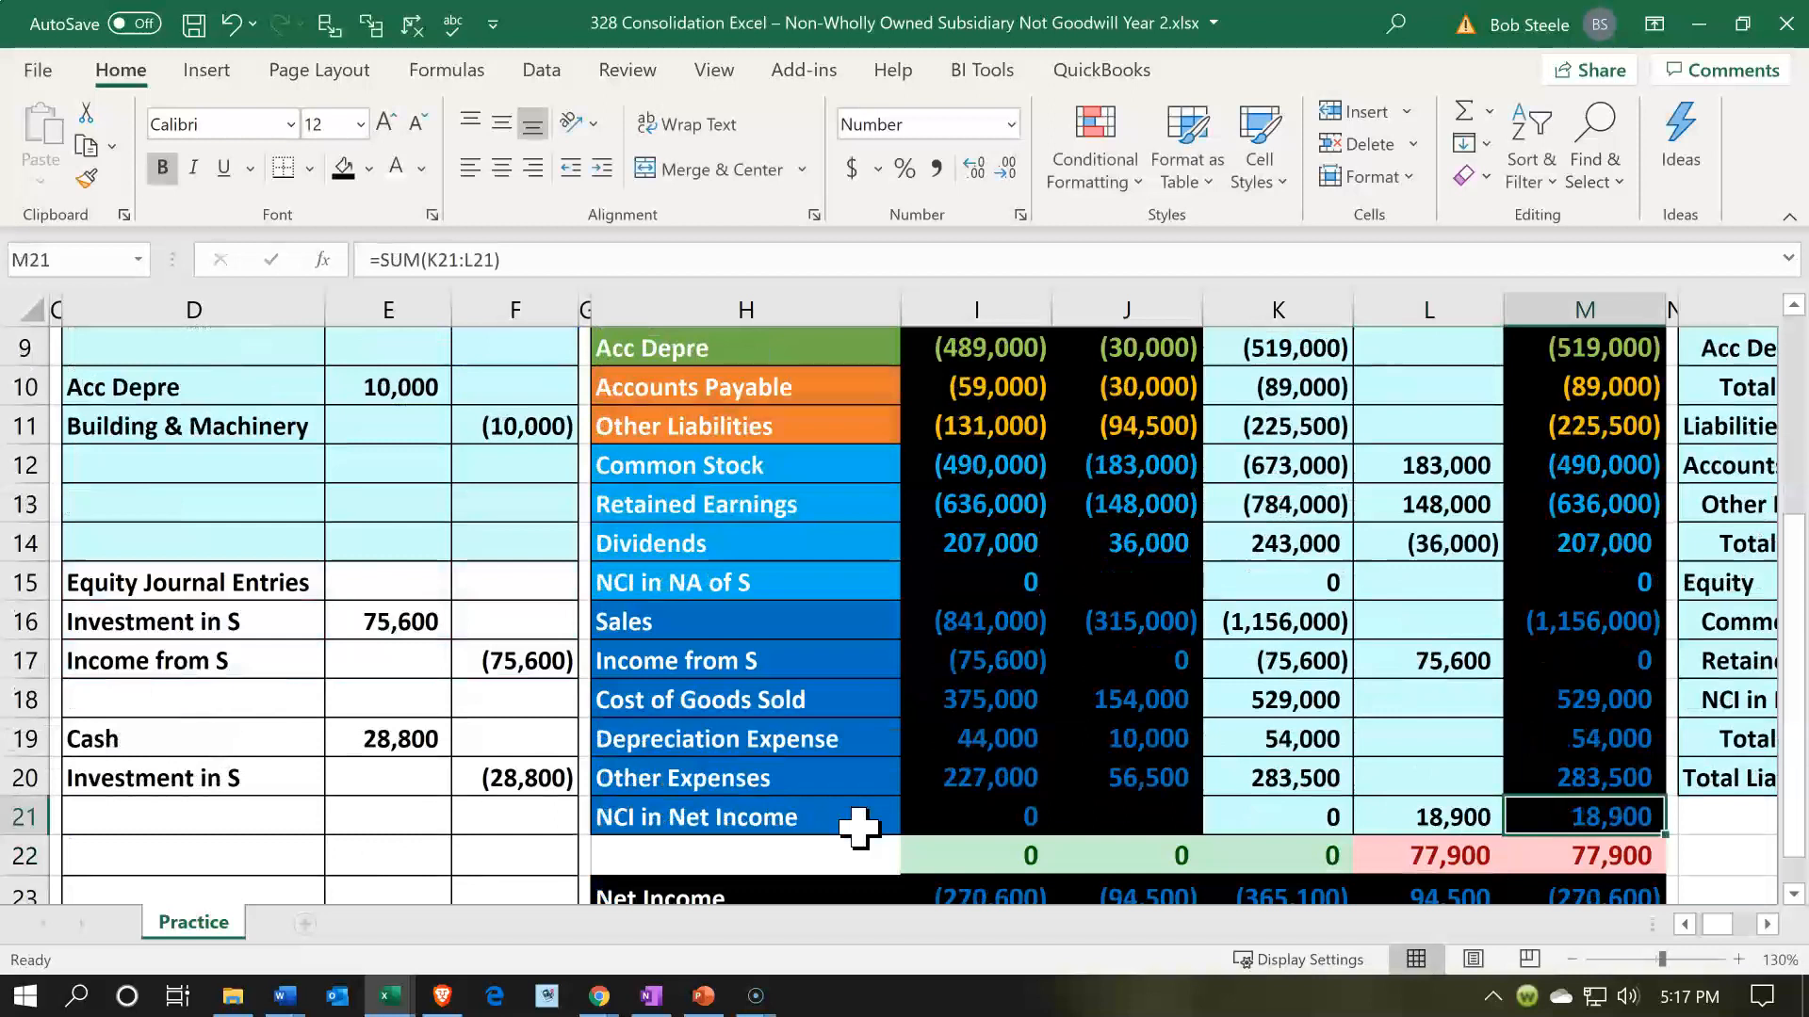
- Post the NCI in NA of S credit by referencing F8 in consolidation entries cell L15, and check M15 and the row 22 totals
{"action": "scroll", "coordinate": [858, 828], "scroll_direction": "up", "scroll_amount": 2}
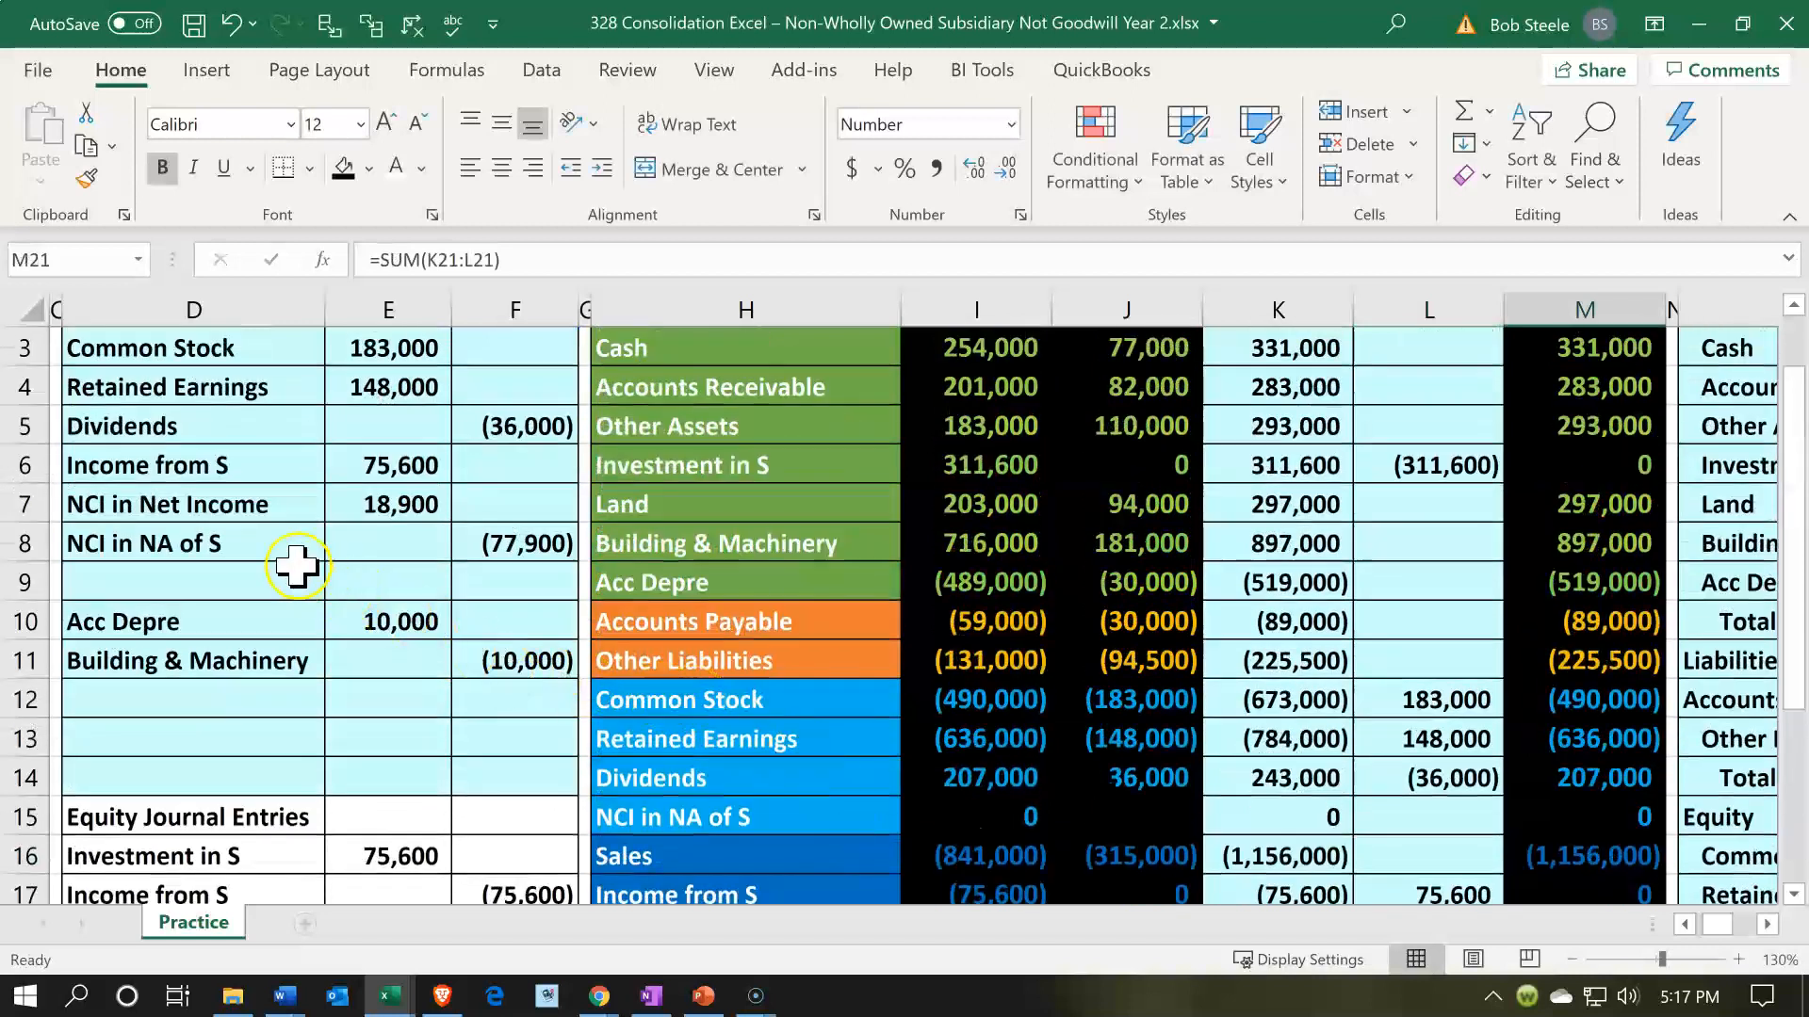
{"action": "left_click", "coordinate": [297, 556]}
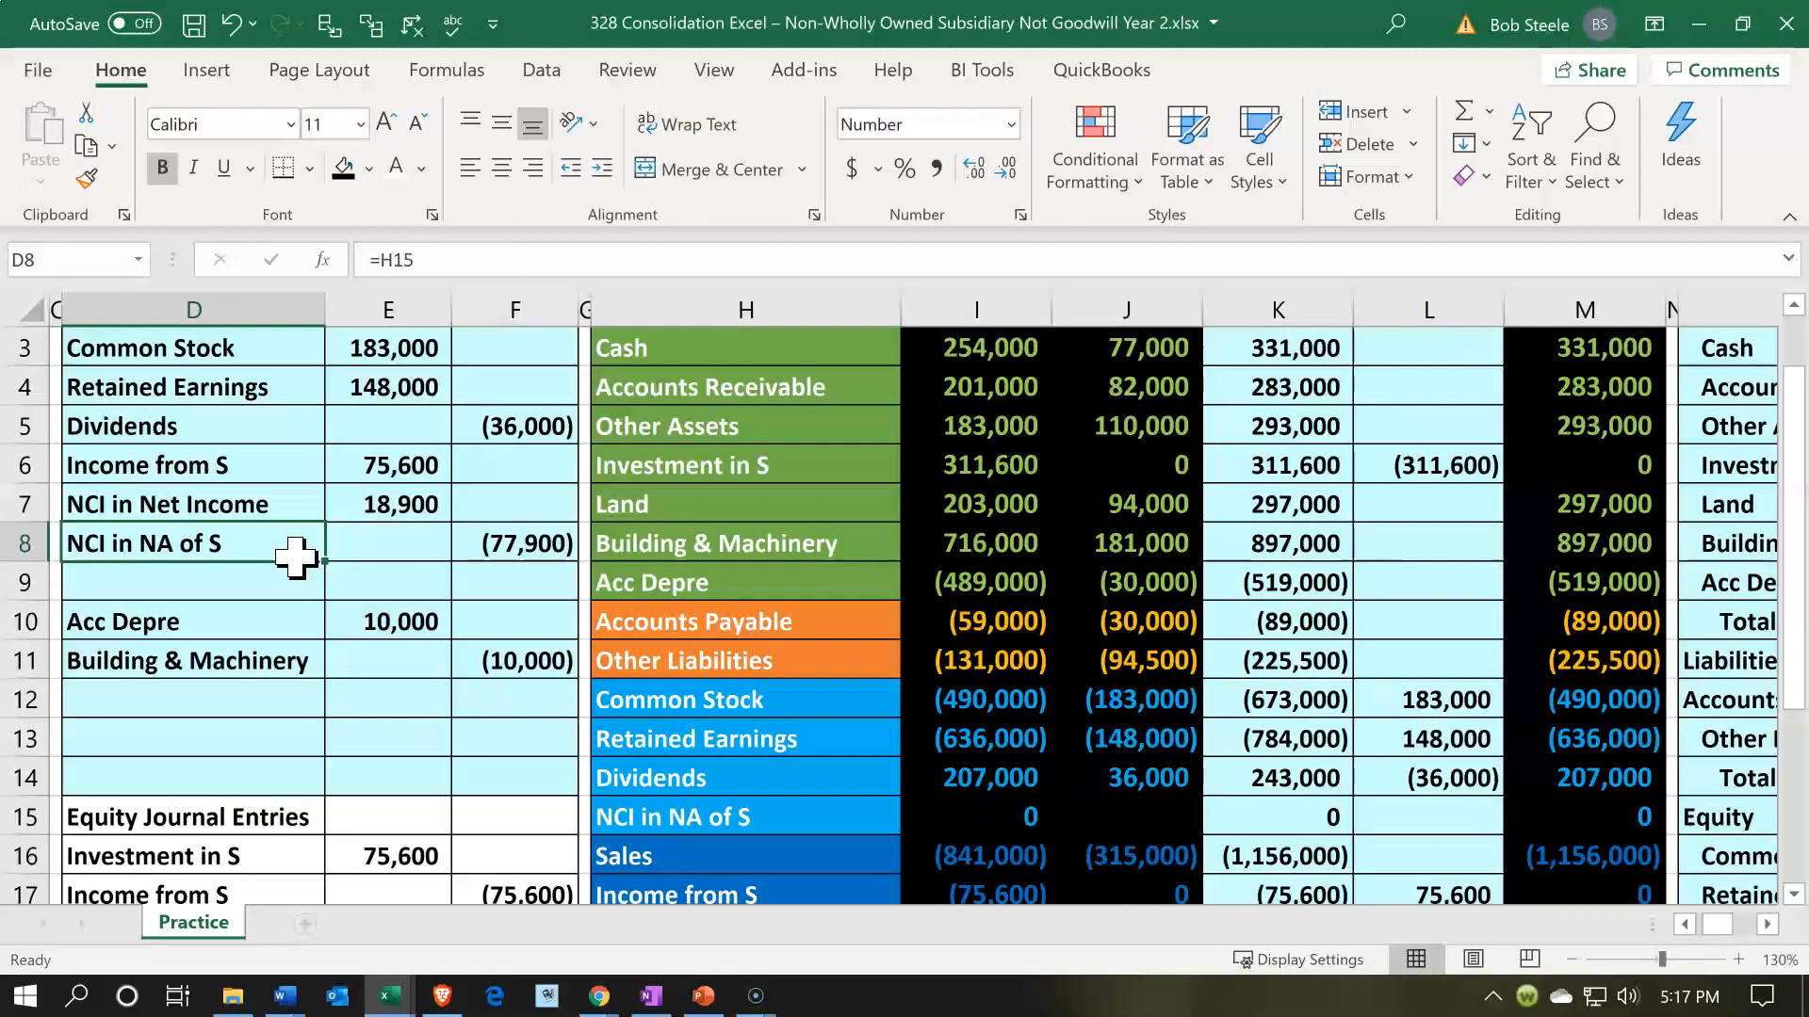
{"action": "key", "text": "Right"}
{"action": "key", "text": "Right"}
{"action": "key", "text": "Right"}
{"action": "key", "text": "Right"}
{"action": "key", "text": "Right"}
{"action": "key", "text": "Right"}
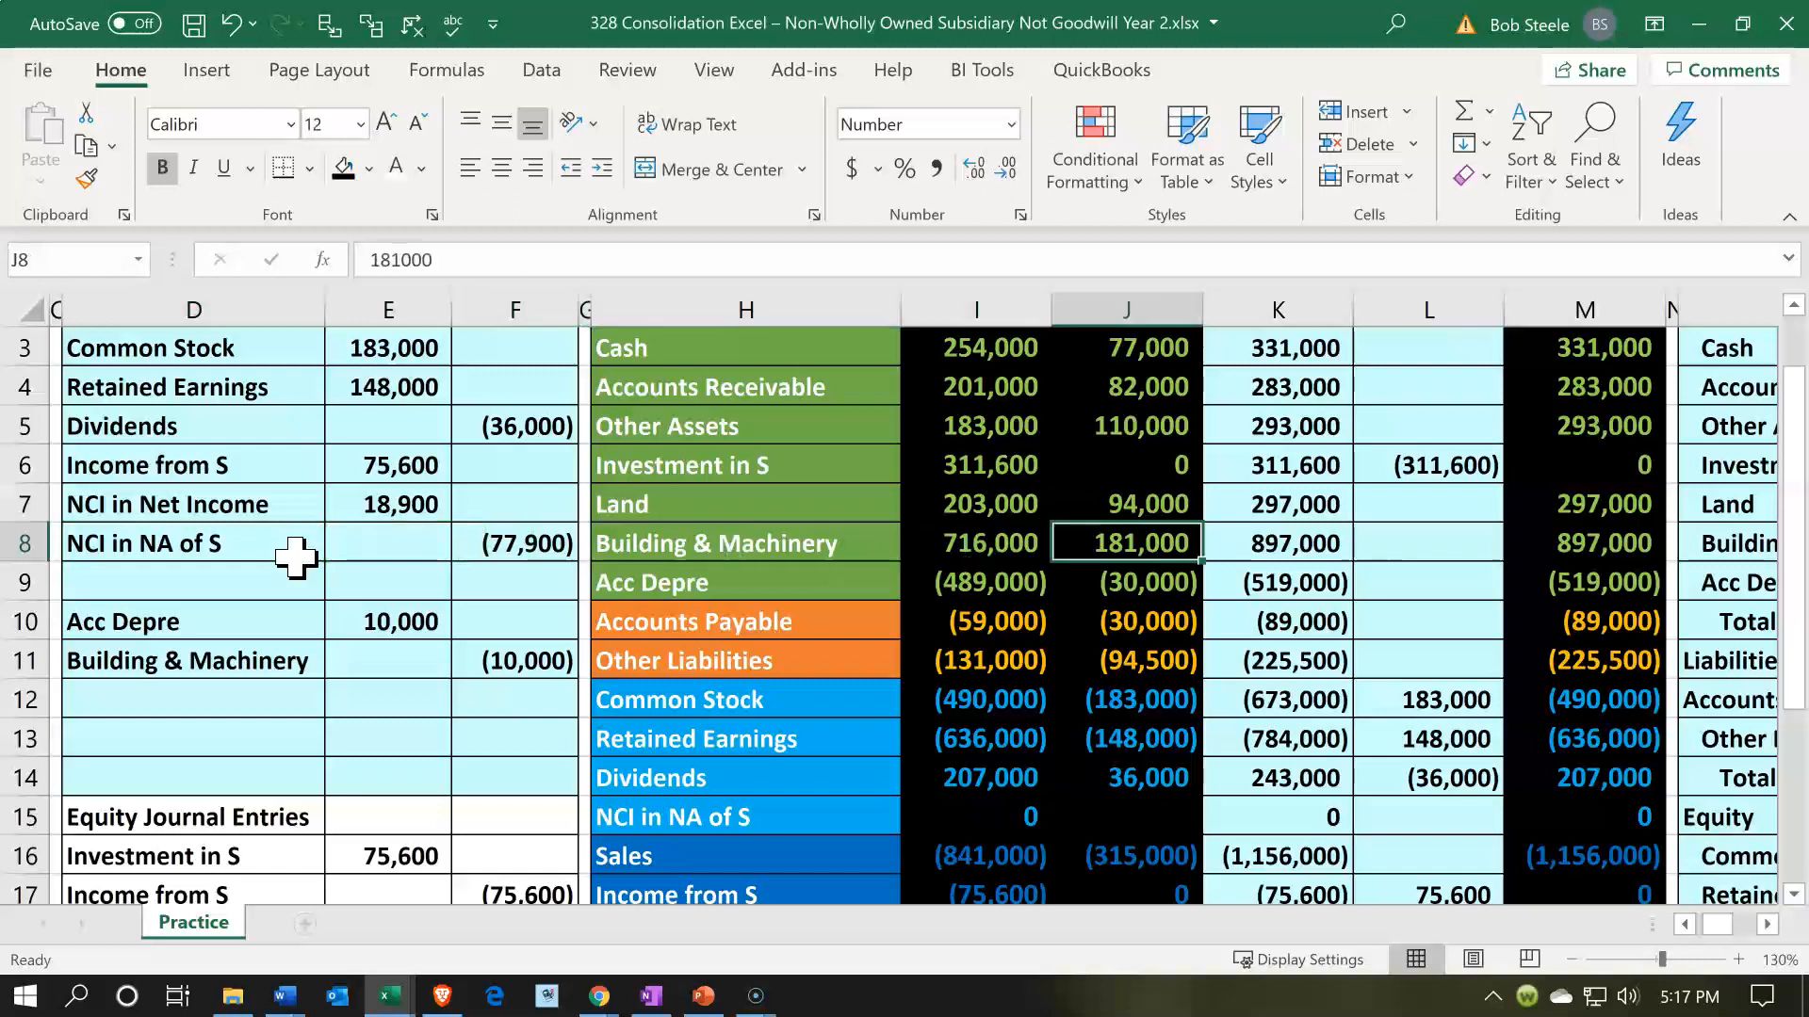
{"action": "key", "text": "Down"}
{"action": "key", "text": "Down"}
{"action": "key", "text": "Down"}
{"action": "key", "text": "Down"}
{"action": "key", "text": "Down"}
{"action": "key", "text": "Down"}
{"action": "key", "text": "Down"}
{"action": "key", "text": "Right"}
{"action": "key", "text": "Right"}
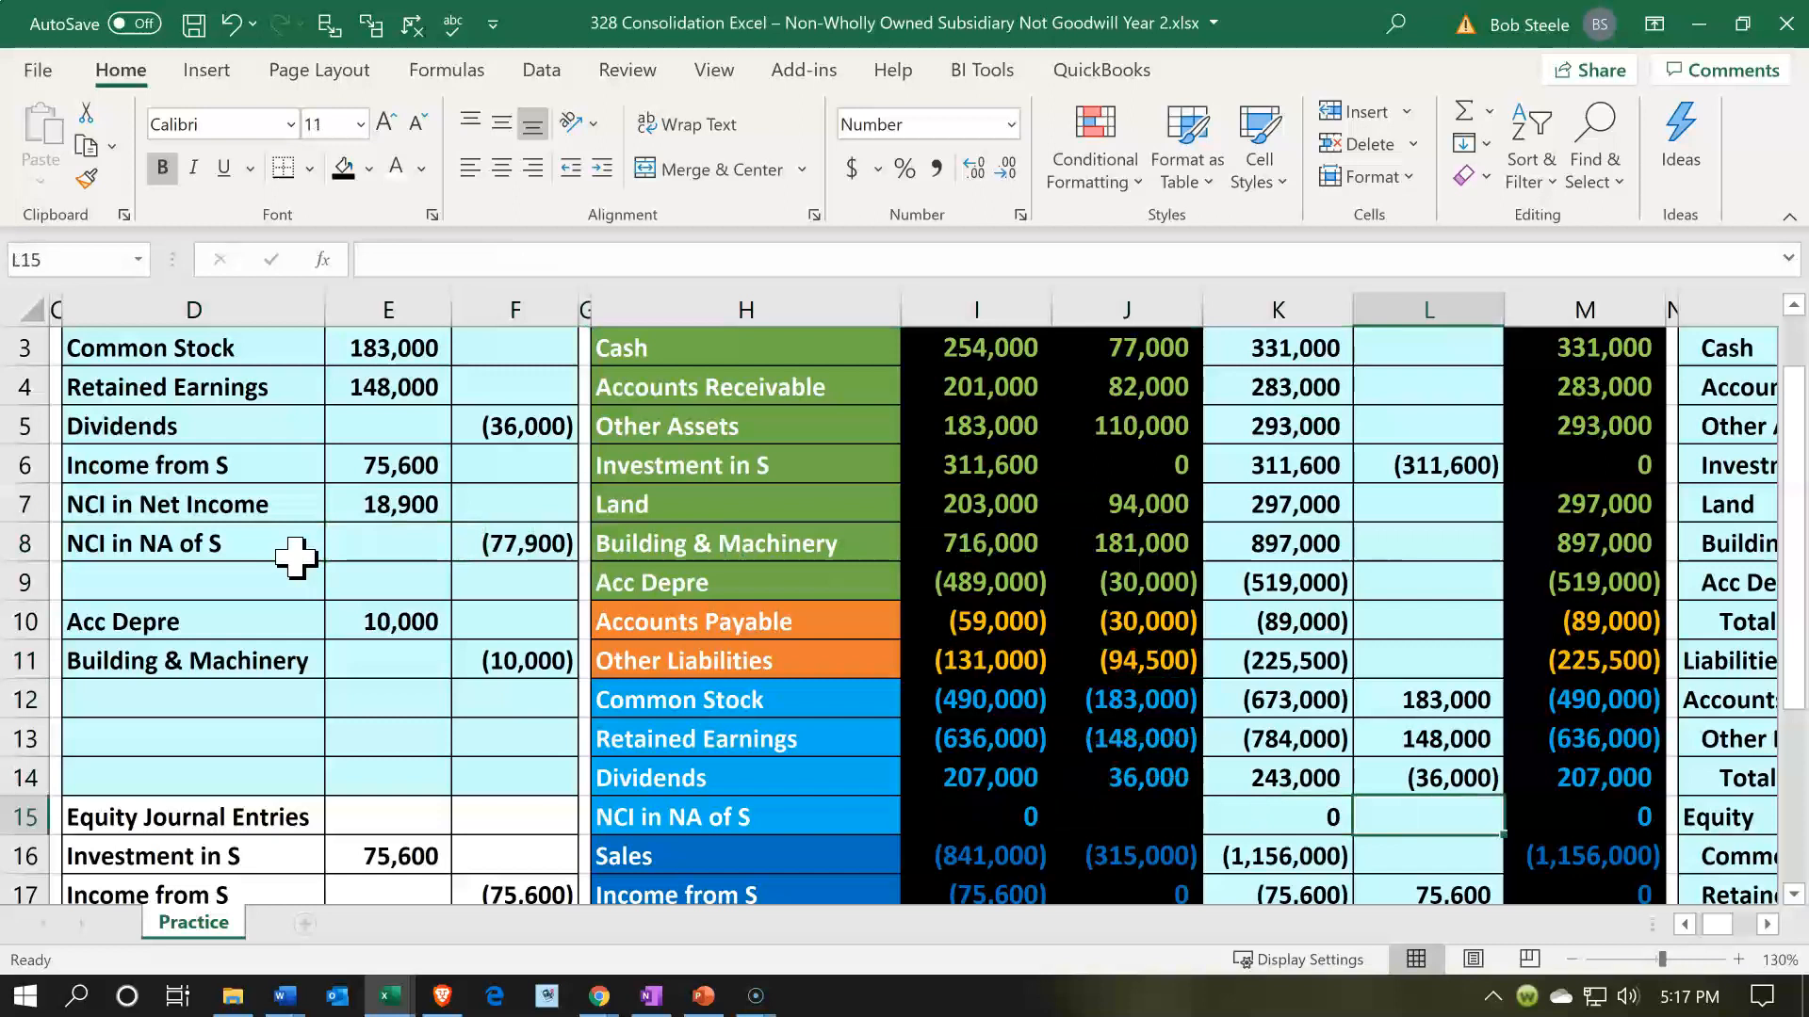
{"action": "type", "text": "="}
{"action": "key", "text": "Left"}
{"action": "key", "text": "Left"}
{"action": "key", "text": "Left"}
{"action": "key", "text": "Left"}
{"action": "key", "text": "Left"}
{"action": "key", "text": "Left"}
{"action": "key", "text": "Up"}
{"action": "key", "text": "Up"}
{"action": "key", "text": "Up"}
{"action": "key", "text": "Up"}
{"action": "key", "text": "Up"}
{"action": "key", "text": "Up"}
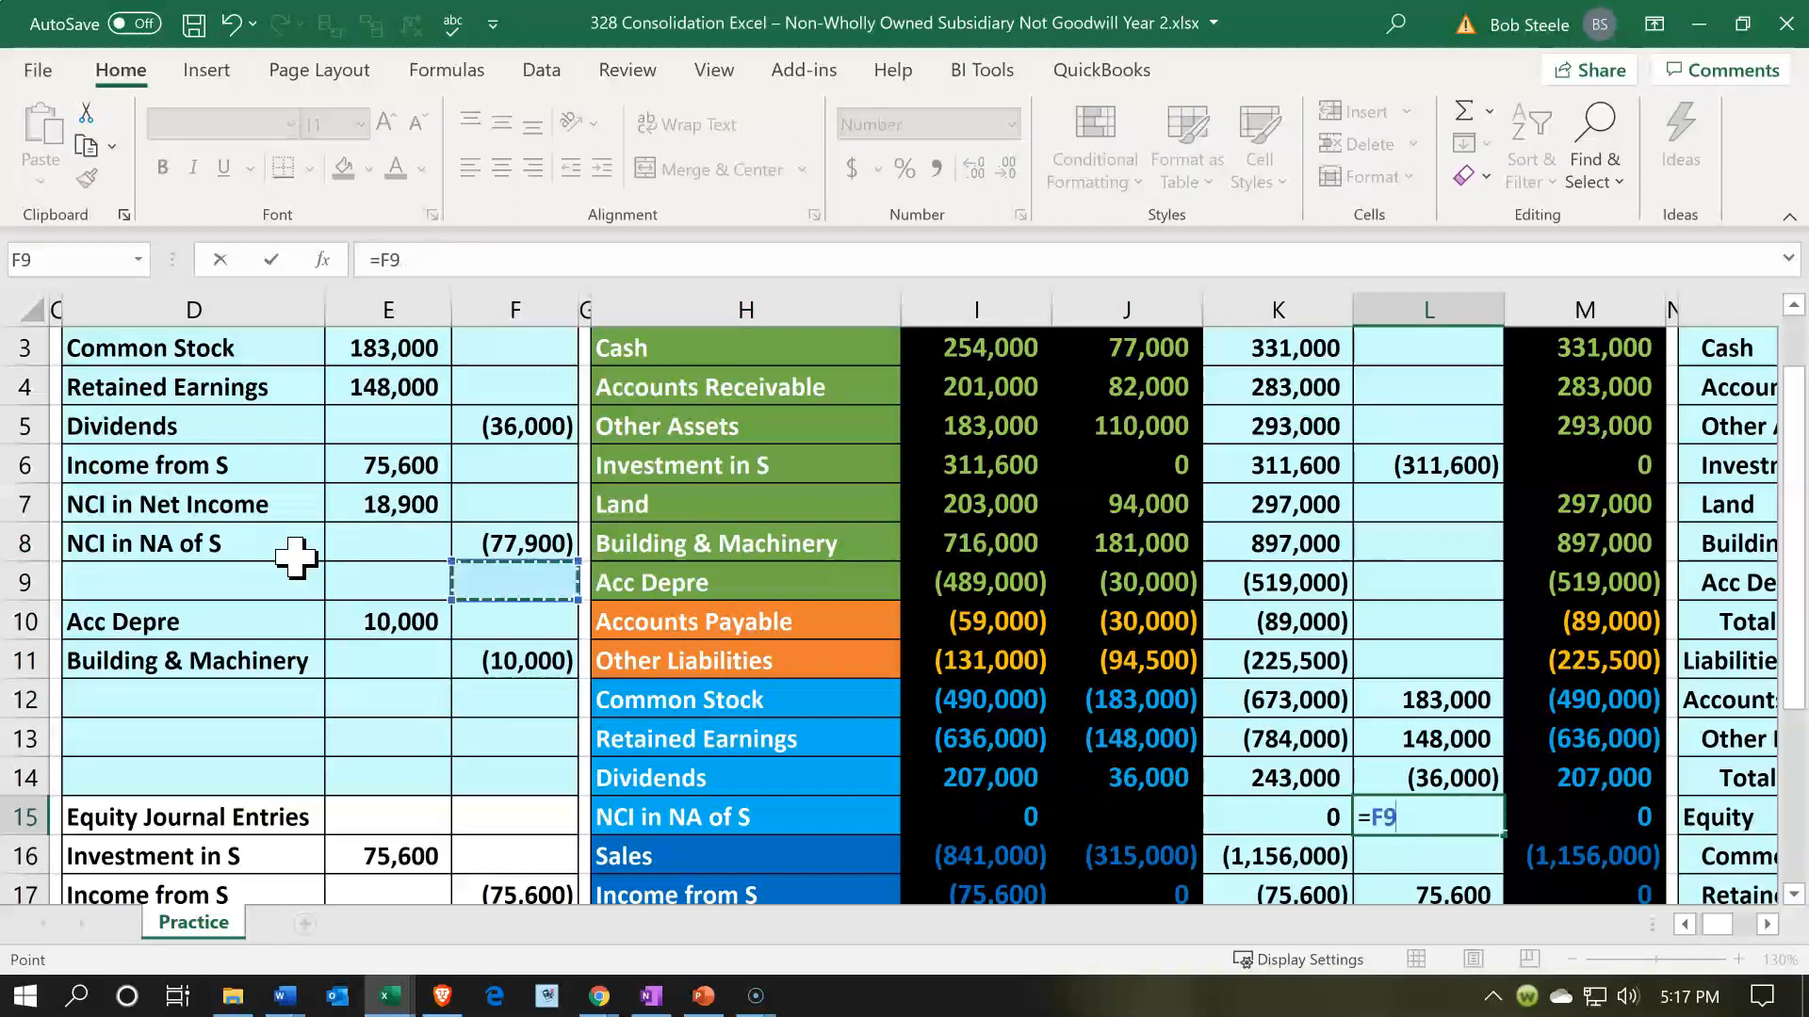
{"action": "key", "text": "Up"}
{"action": "key", "text": "Return"}
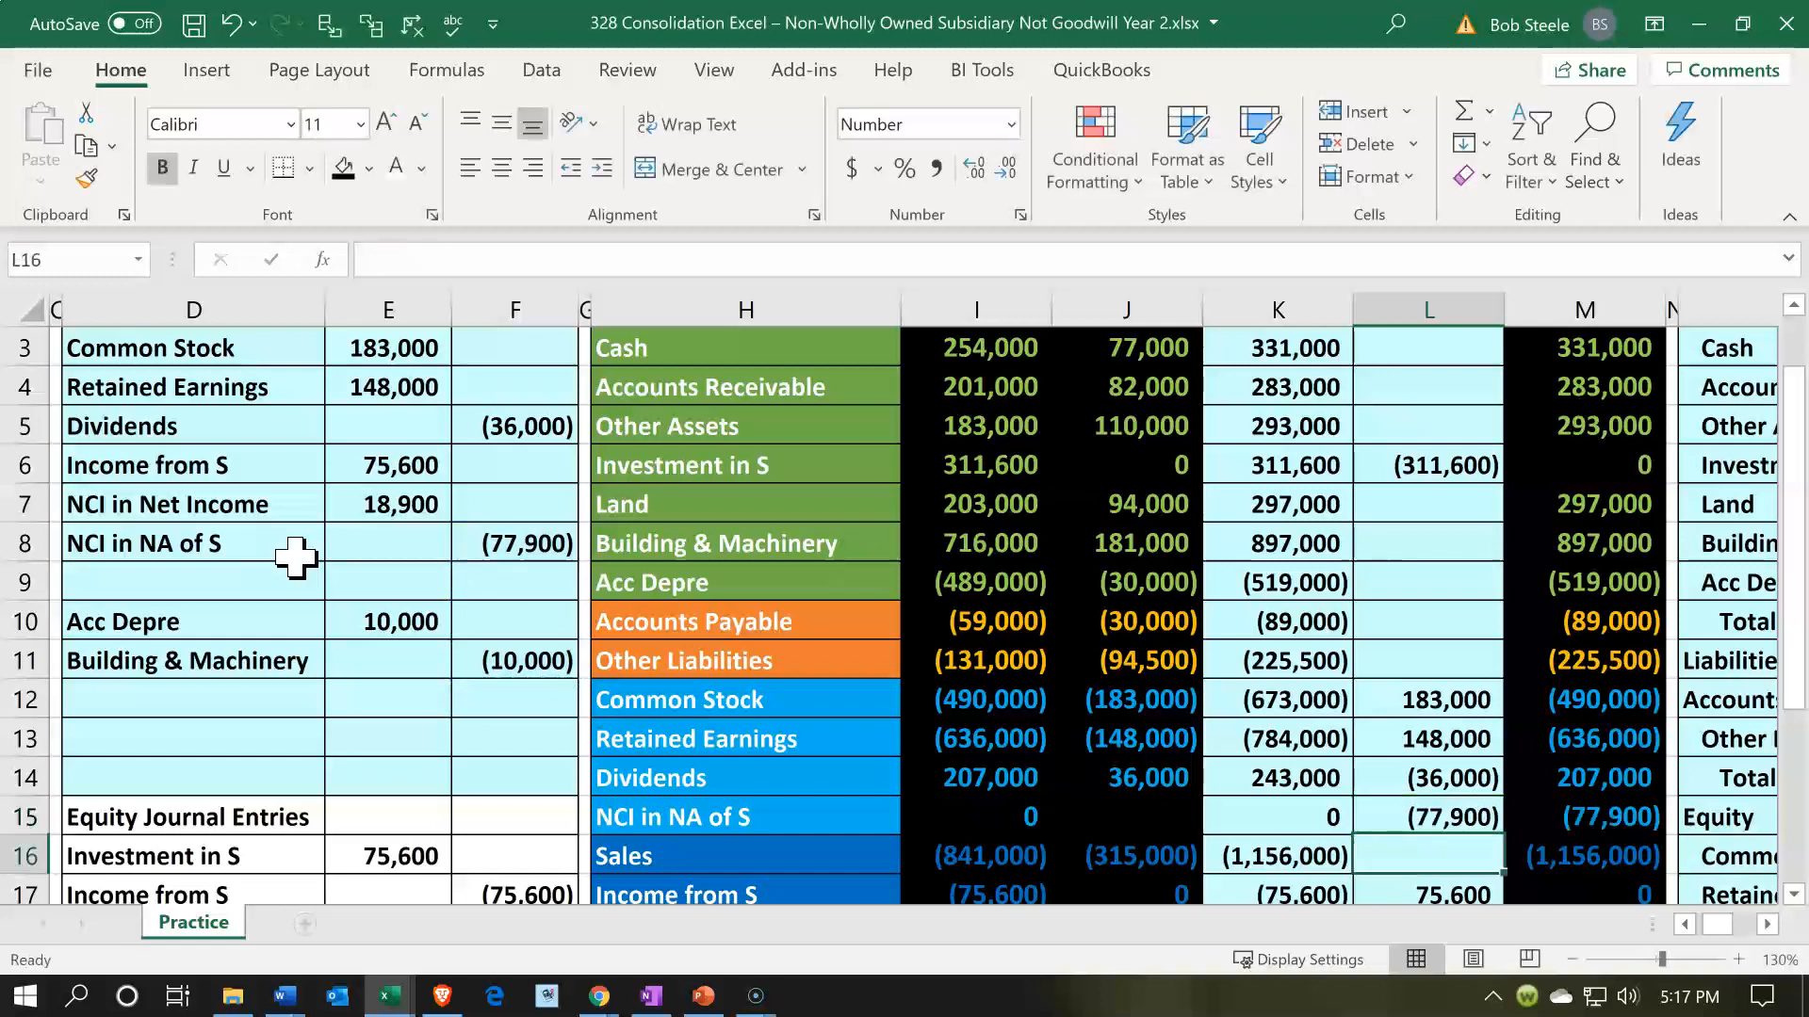
{"action": "key", "text": "Right"}
{"action": "key", "text": "Up"}
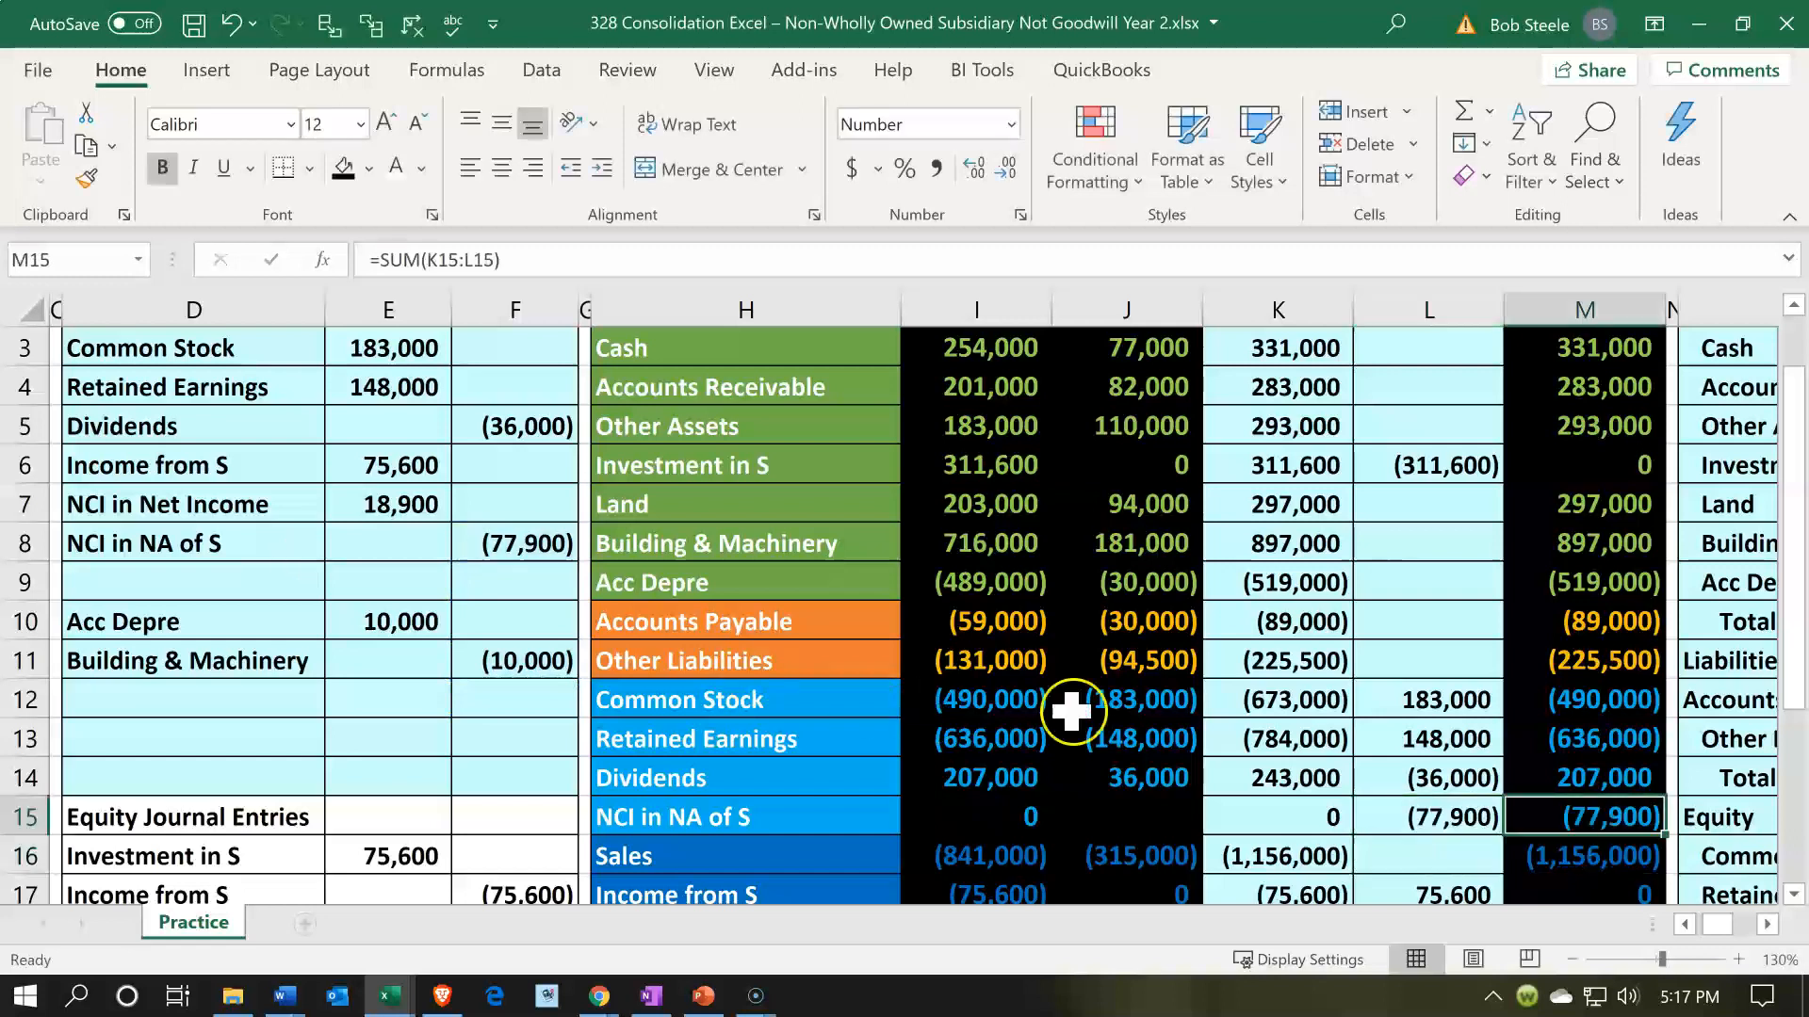
{"action": "scroll", "coordinate": [1498, 716], "scroll_direction": "down", "scroll_amount": 4}
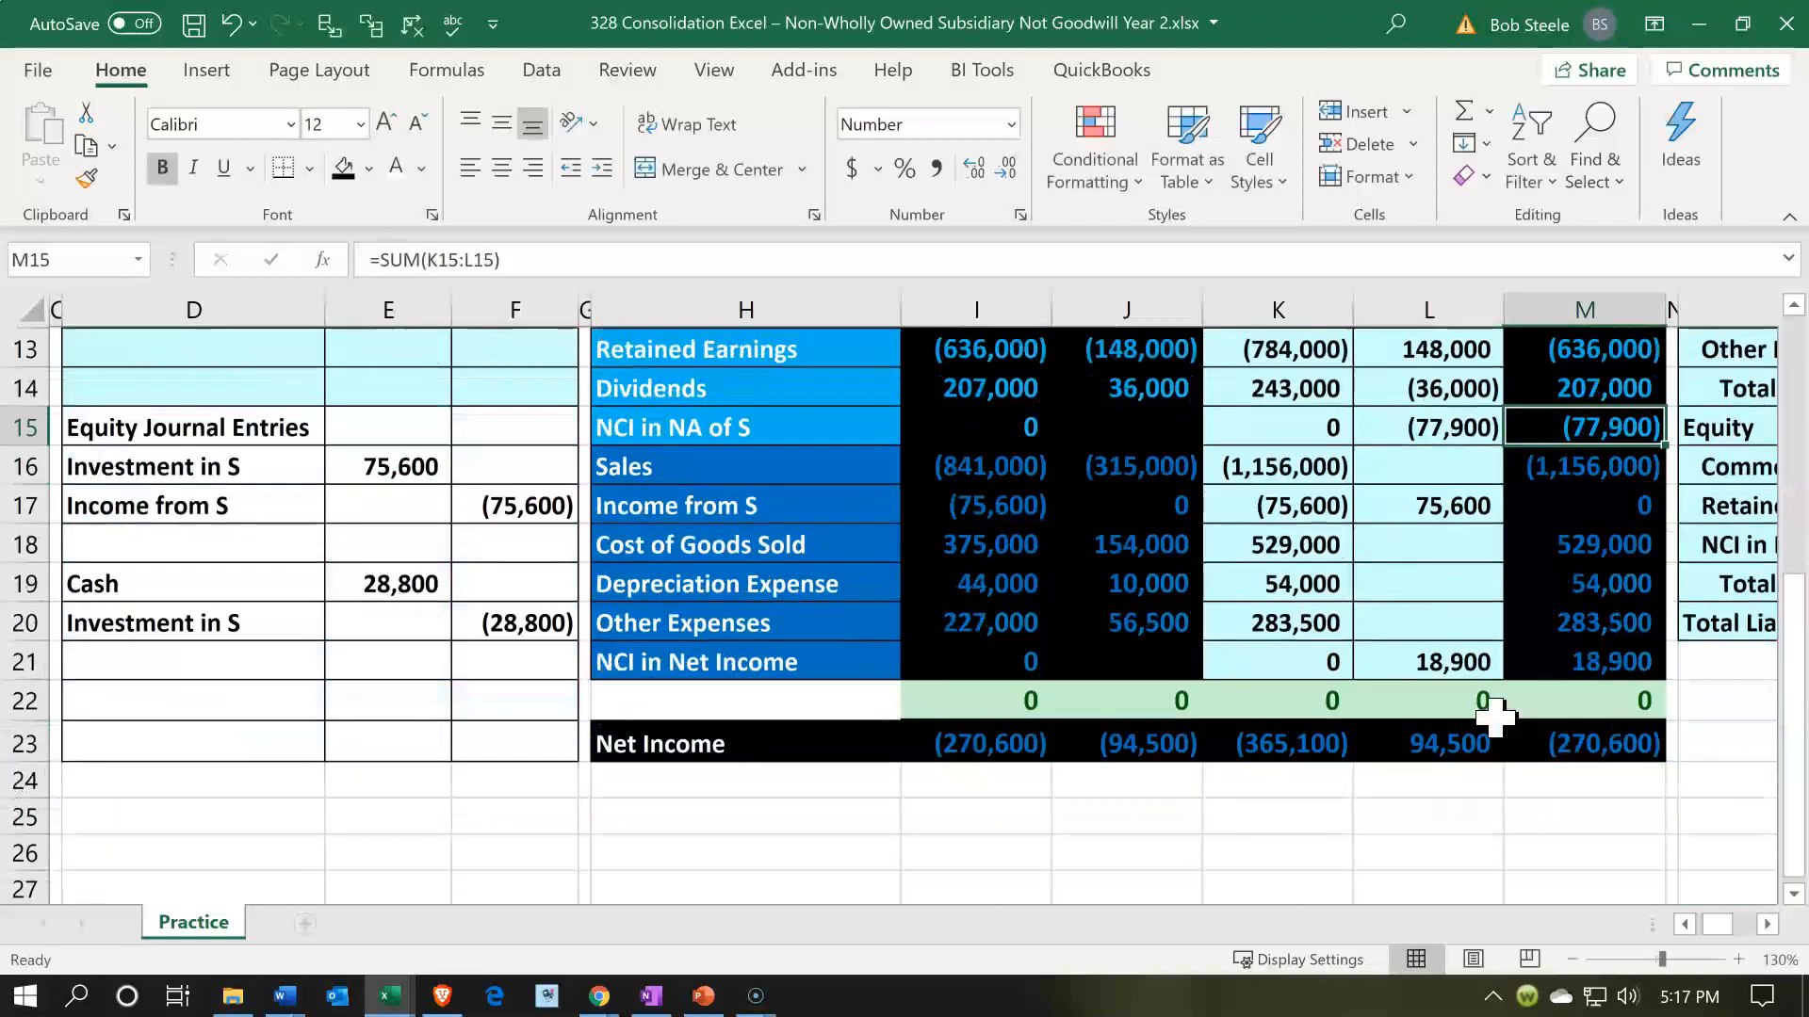
{"action": "scroll", "coordinate": [1495, 719], "scroll_direction": "up", "scroll_amount": 3}
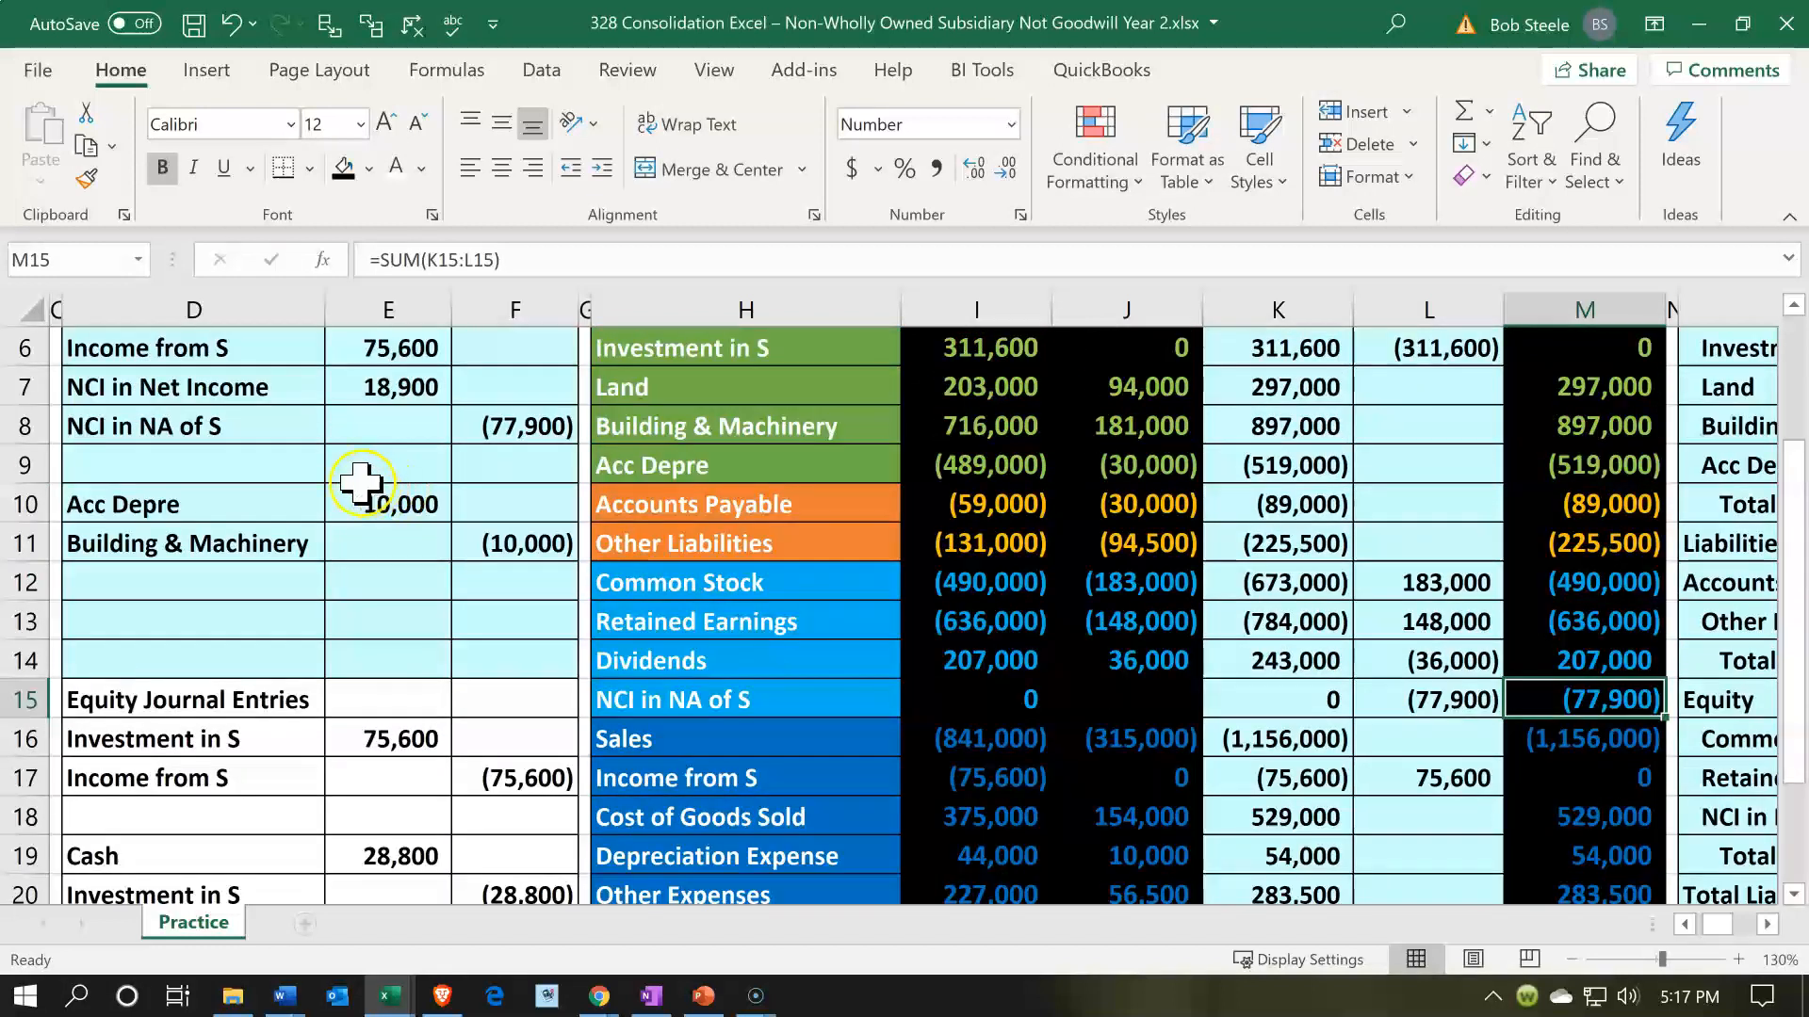
- Post the Acc Depre debit by referencing E10 in consolidation entries cell L9, and check the resulting balance in M9
{"action": "left_click", "coordinate": [306, 493]}
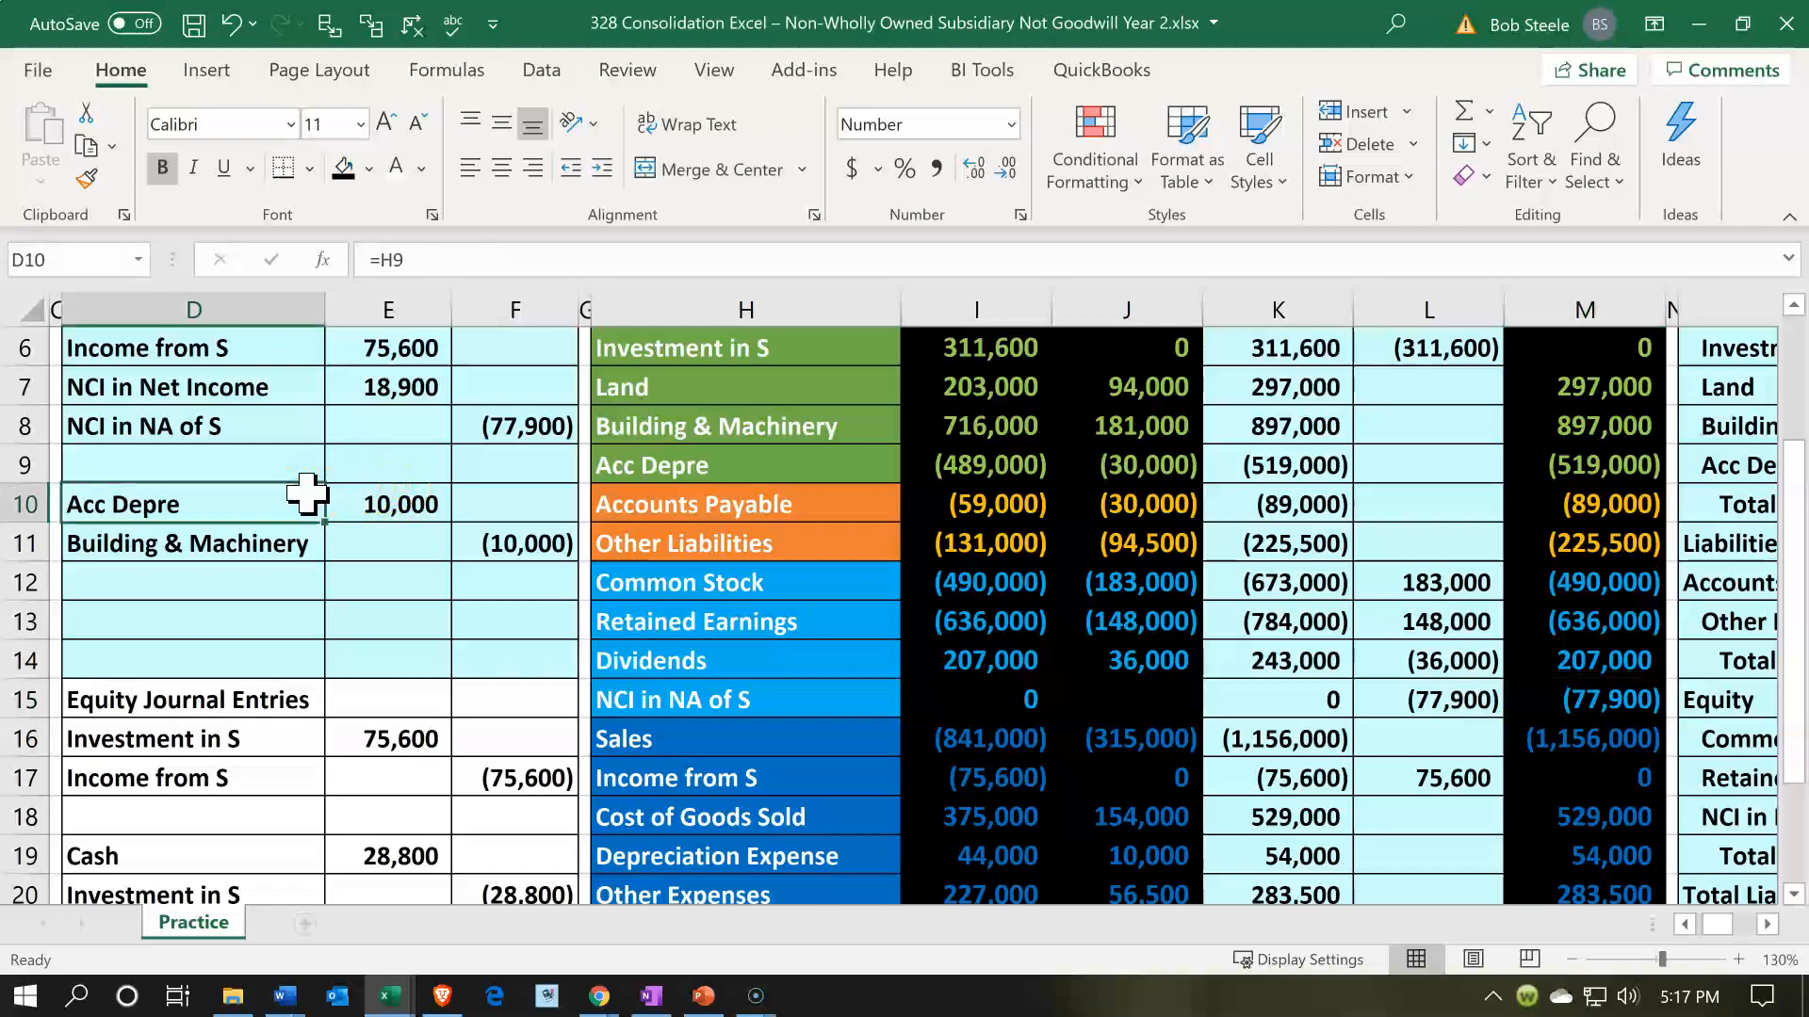
{"action": "key", "text": "Right"}
{"action": "key", "text": "Right"}
{"action": "key", "text": "Right"}
{"action": "key", "text": "Right"}
{"action": "key", "text": "Right"}
{"action": "key", "text": "Right"}
{"action": "key", "text": "Right"}
{"action": "key", "text": "Right"}
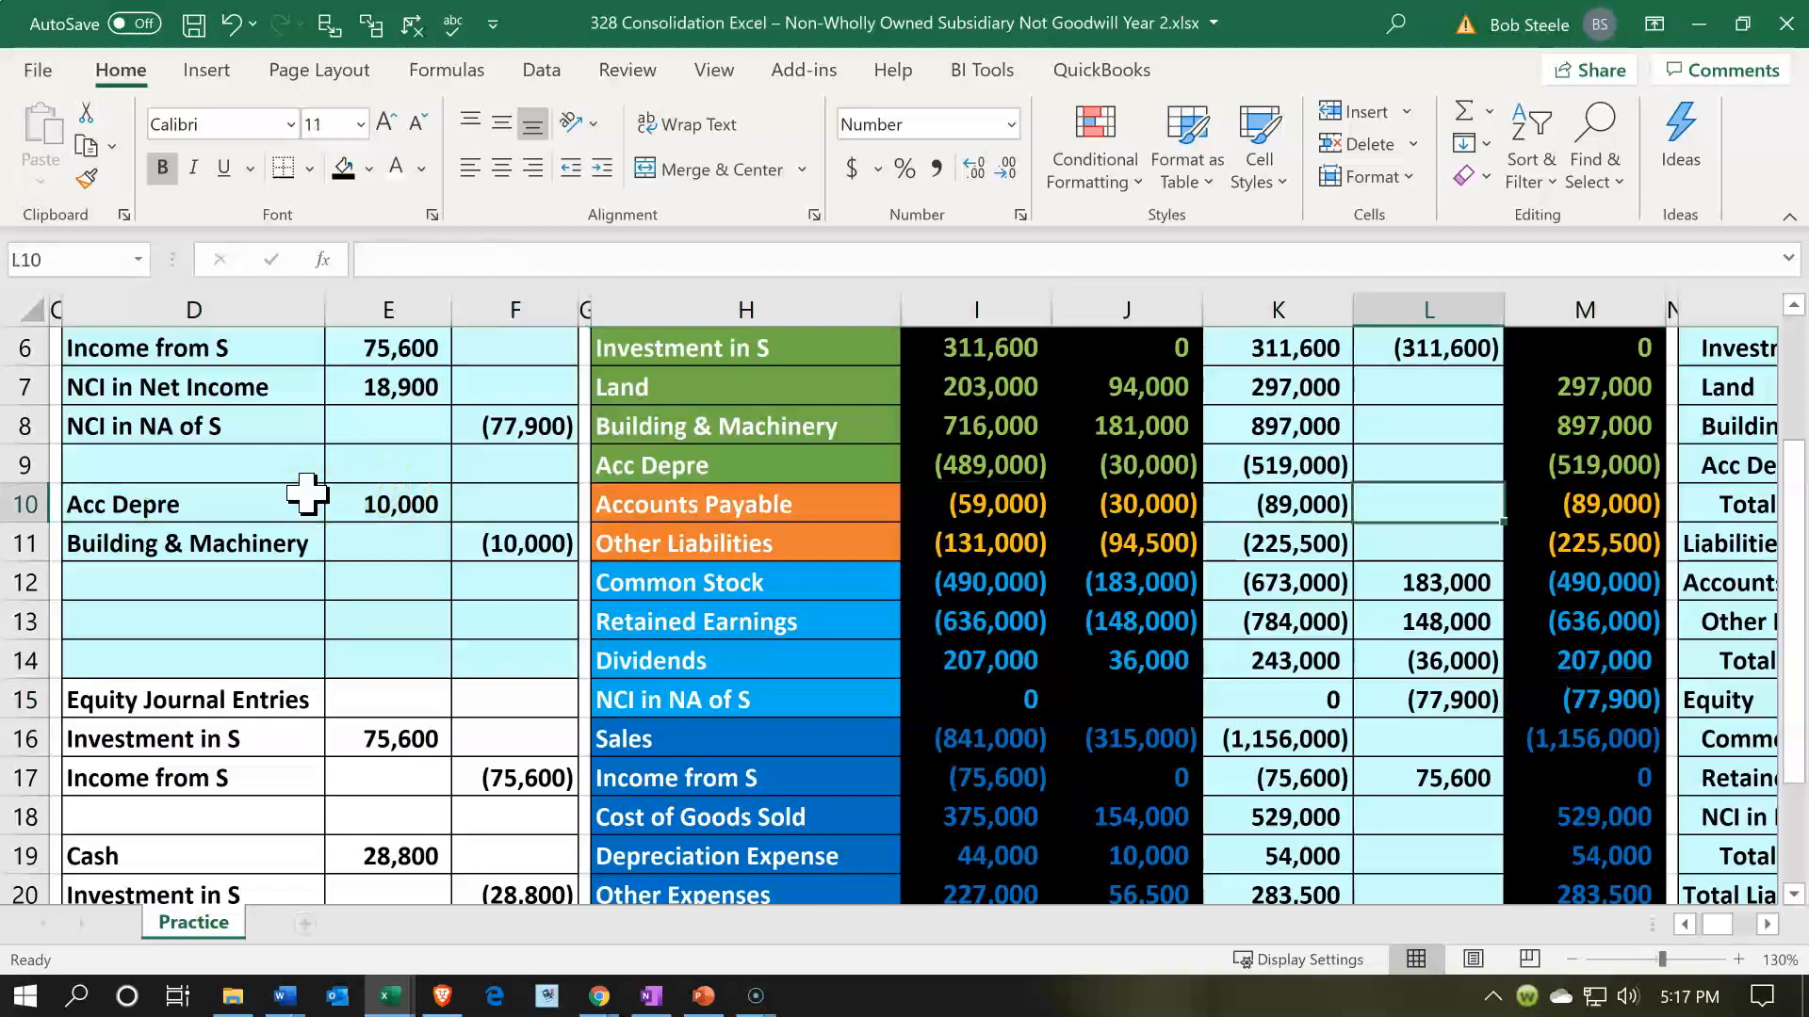
{"action": "key", "text": "Up"}
{"action": "type", "text": "="}
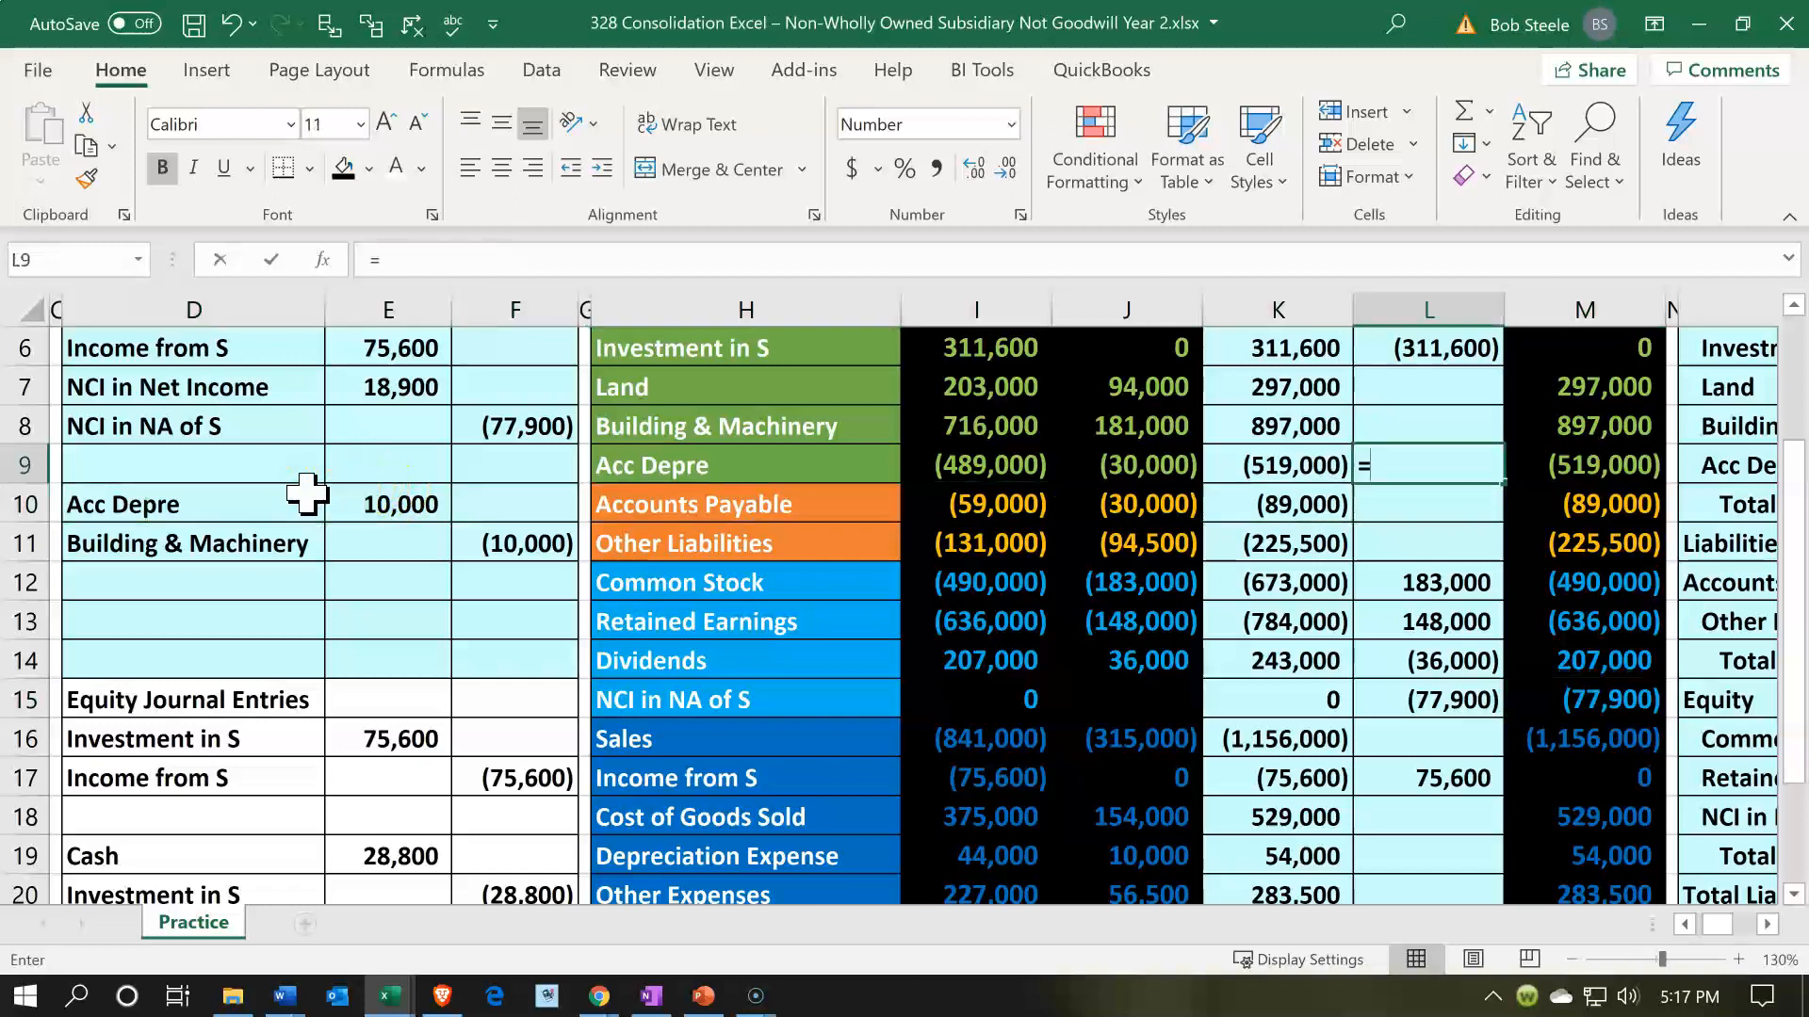
{"action": "key", "text": "Left"}
{"action": "key", "text": "Left"}
{"action": "key", "text": "Left"}
{"action": "key", "text": "Left"}
{"action": "key", "text": "Left"}
{"action": "key", "text": "Left"}
{"action": "key", "text": "Left"}
{"action": "key", "text": "Down"}
{"action": "key", "text": "Return"}
{"action": "key", "text": "Up"}
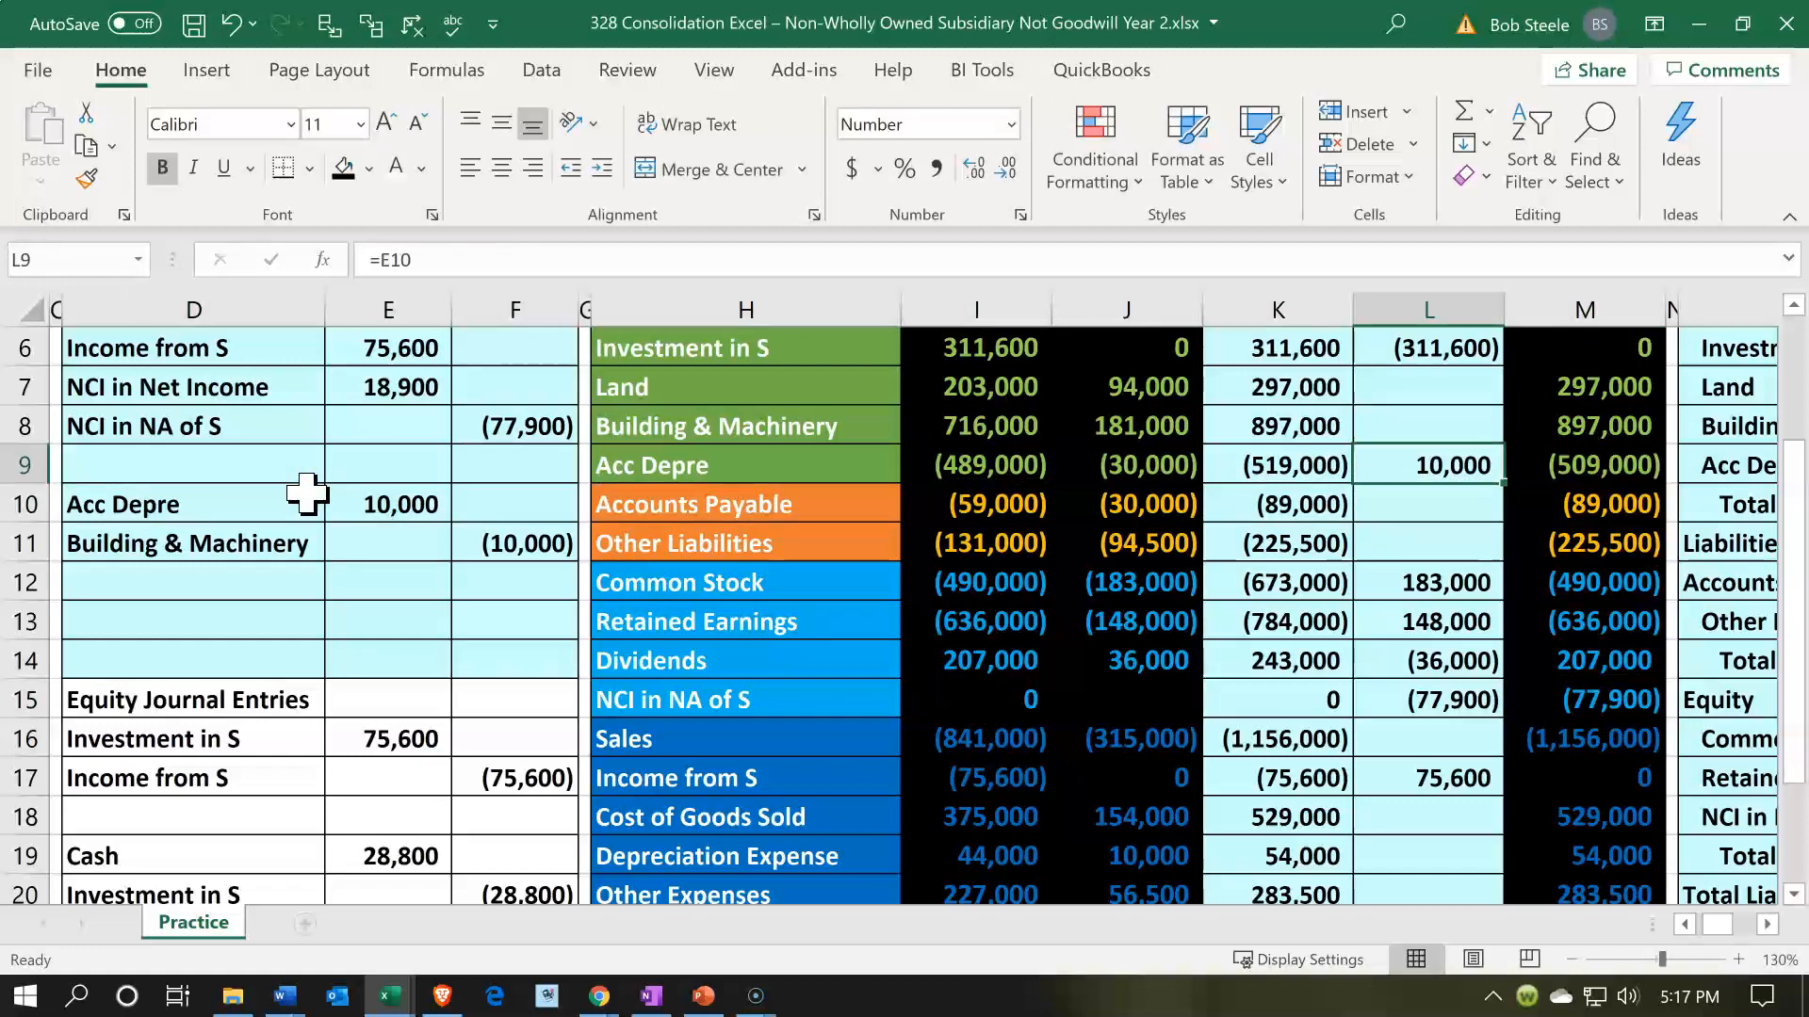
{"action": "key", "text": "Right"}
- Post the Building & Machinery credit by referencing F11 in consolidation entries cell L8
{"action": "key", "text": "Up"}
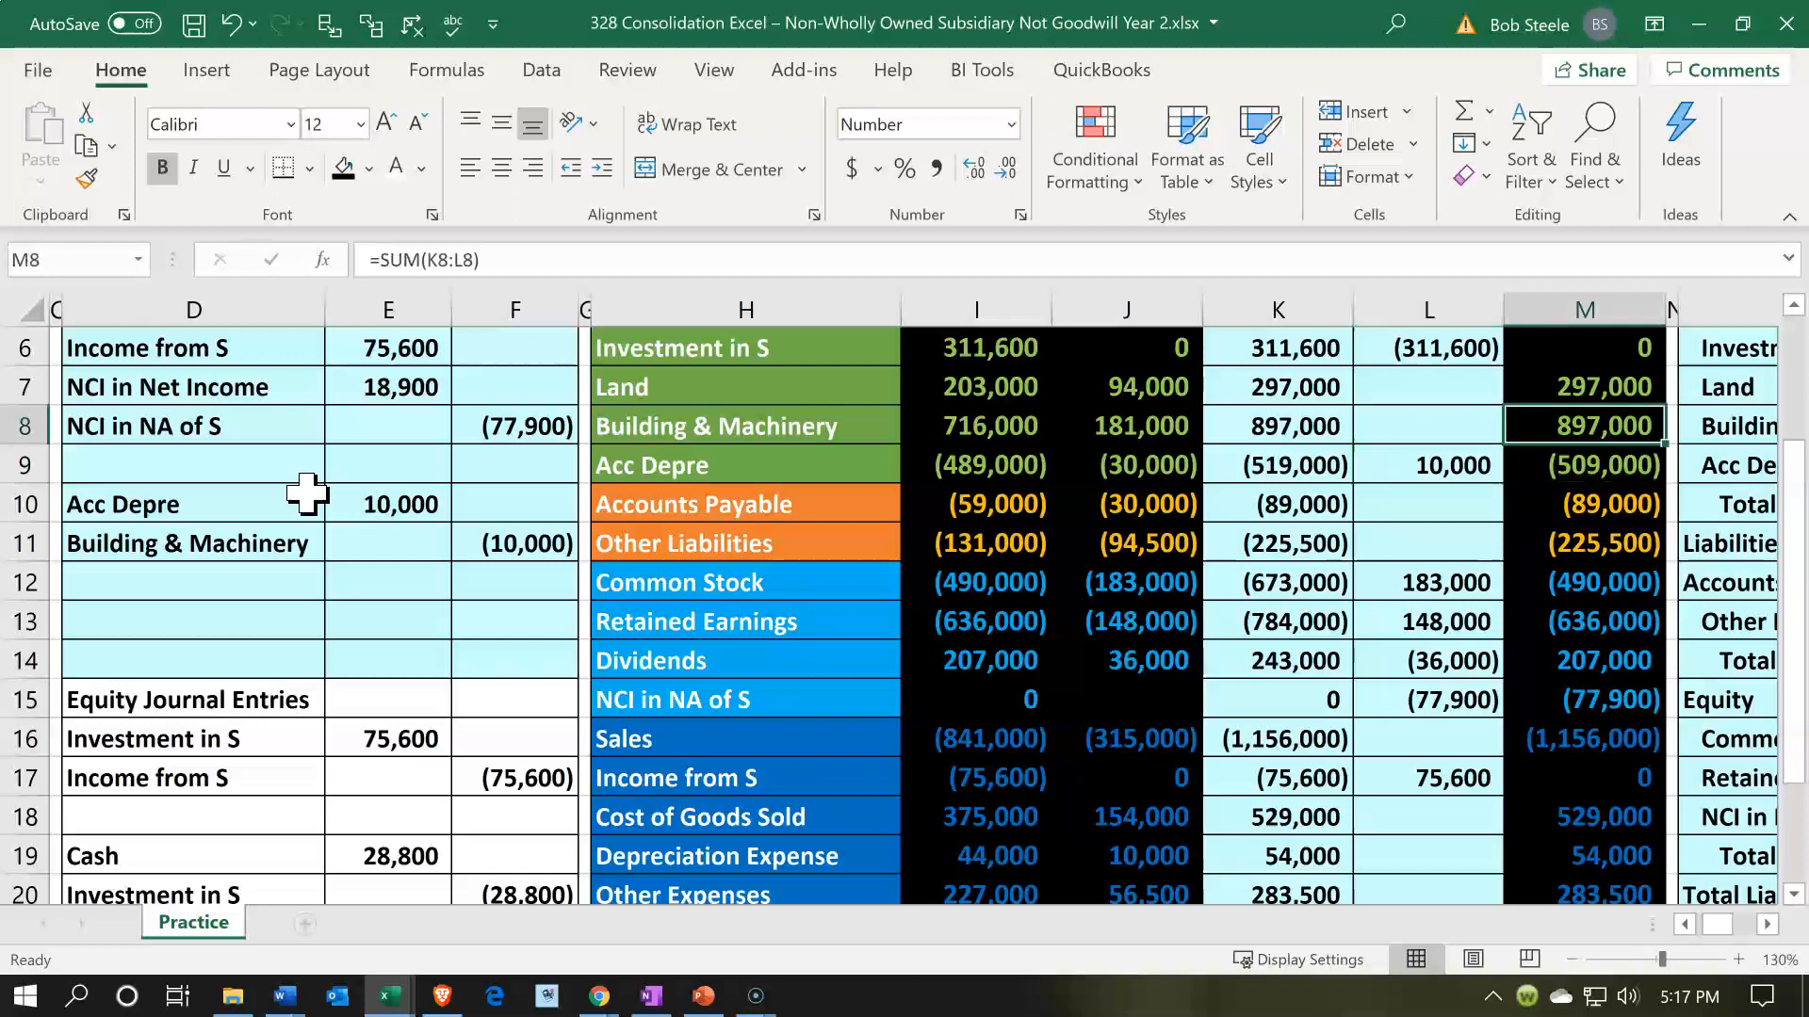
{"action": "key", "text": "Left"}
{"action": "type", "text": "="}
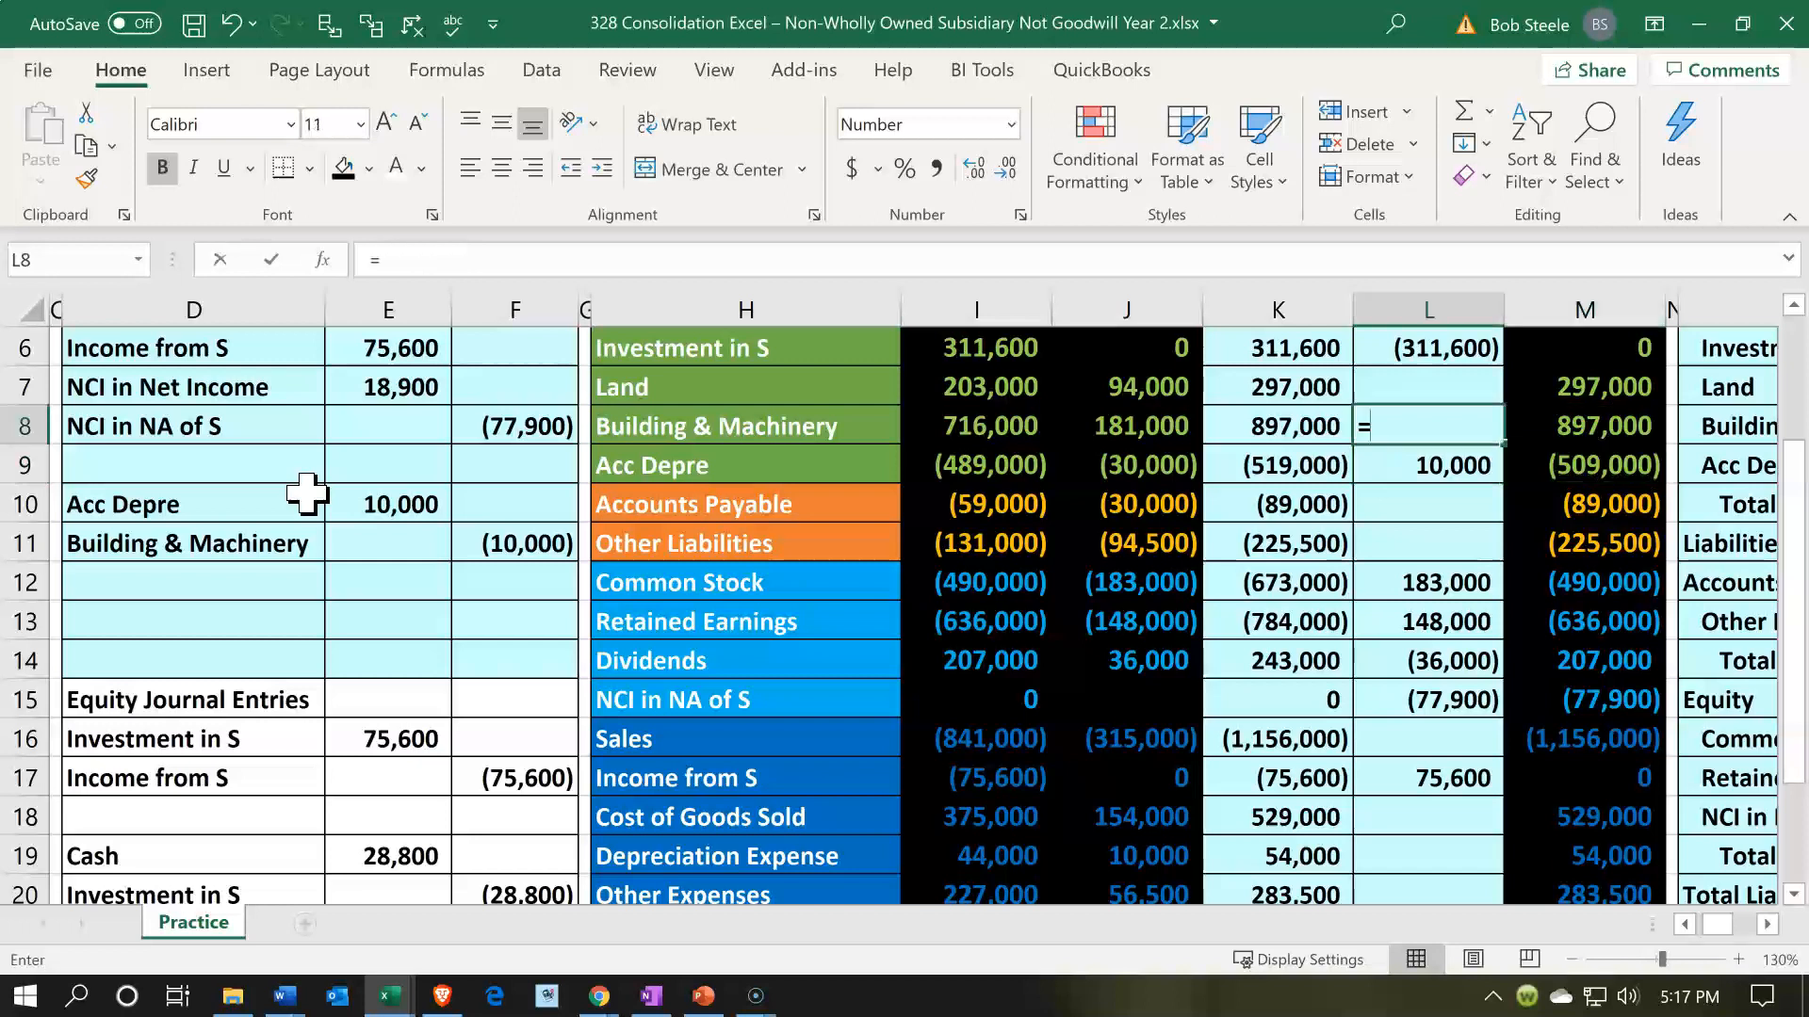
{"action": "key", "text": "Left"}
{"action": "key", "text": "Left"}
{"action": "key", "text": "Left"}
{"action": "key", "text": "Left"}
{"action": "key", "text": "Left"}
{"action": "key", "text": "Left"}
{"action": "key", "text": "Down"}
{"action": "key", "text": "Down"}
{"action": "key", "text": "Down"}
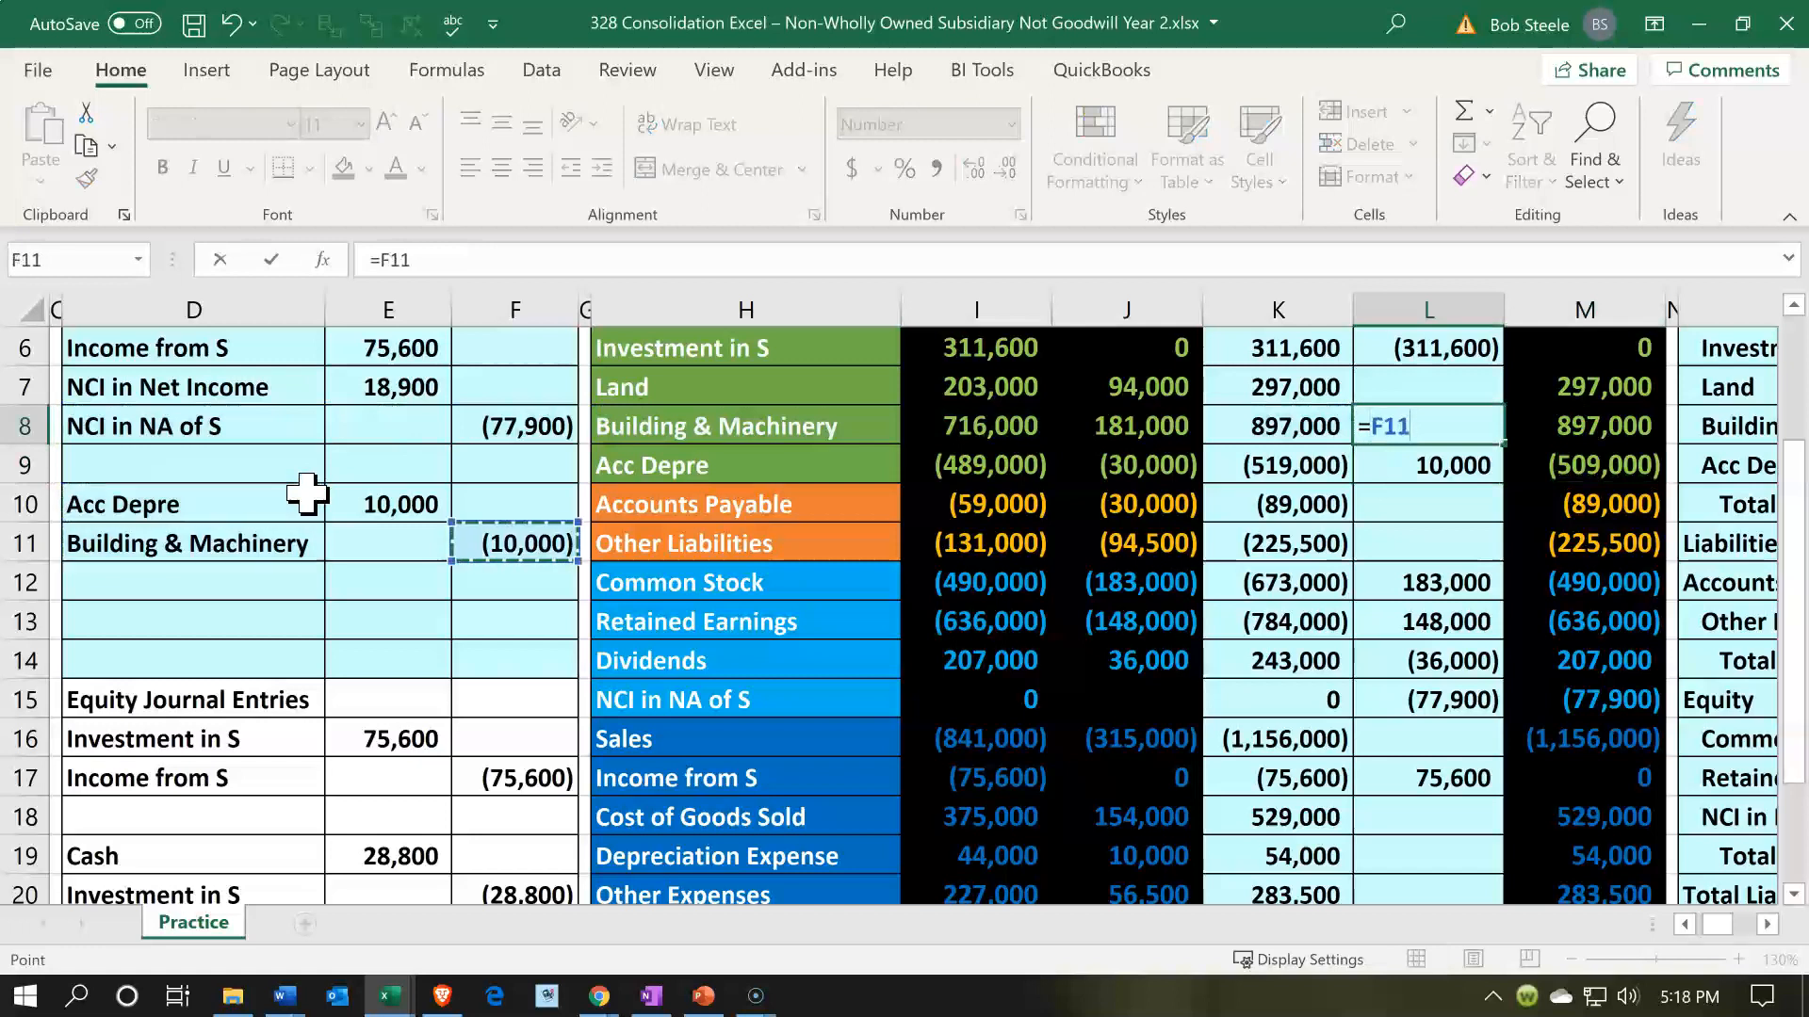
{"action": "key", "text": "Return"}
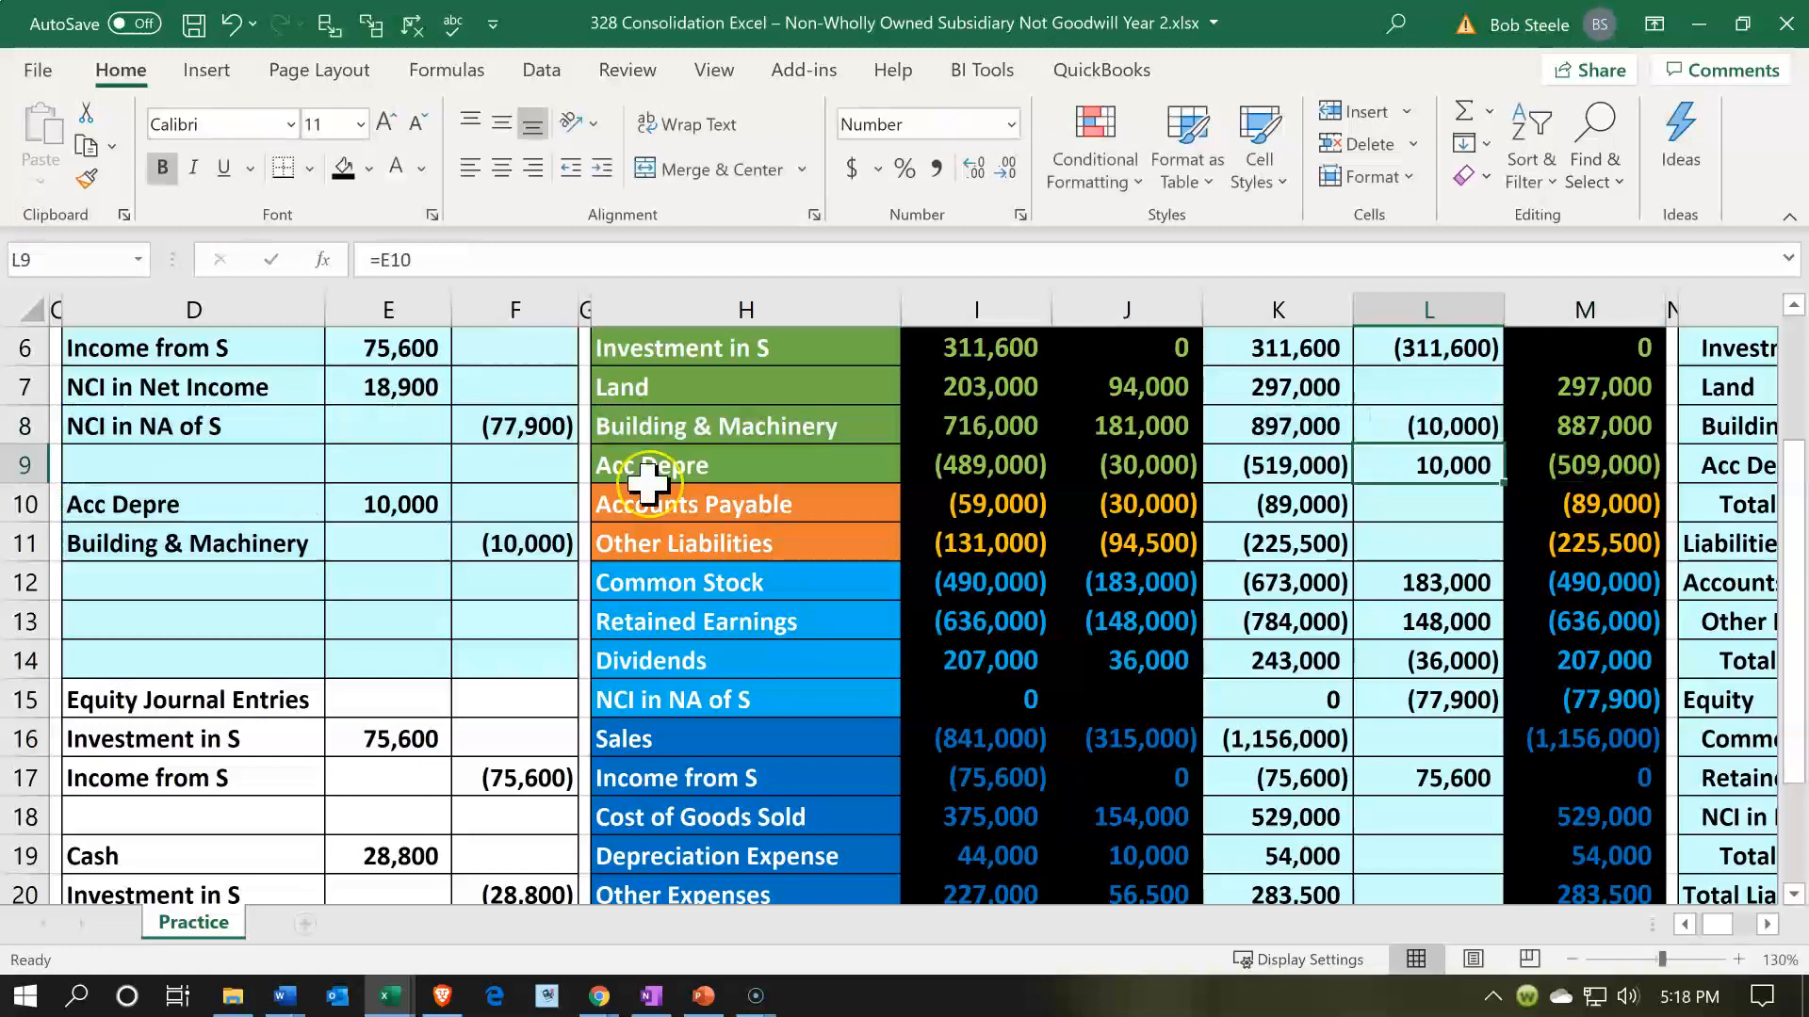
- Review the Building & Machinery entry in L8 against S's Building & Machinery and Acc Depre balances in J8:J9
{"action": "left_click", "coordinate": [1456, 426]}
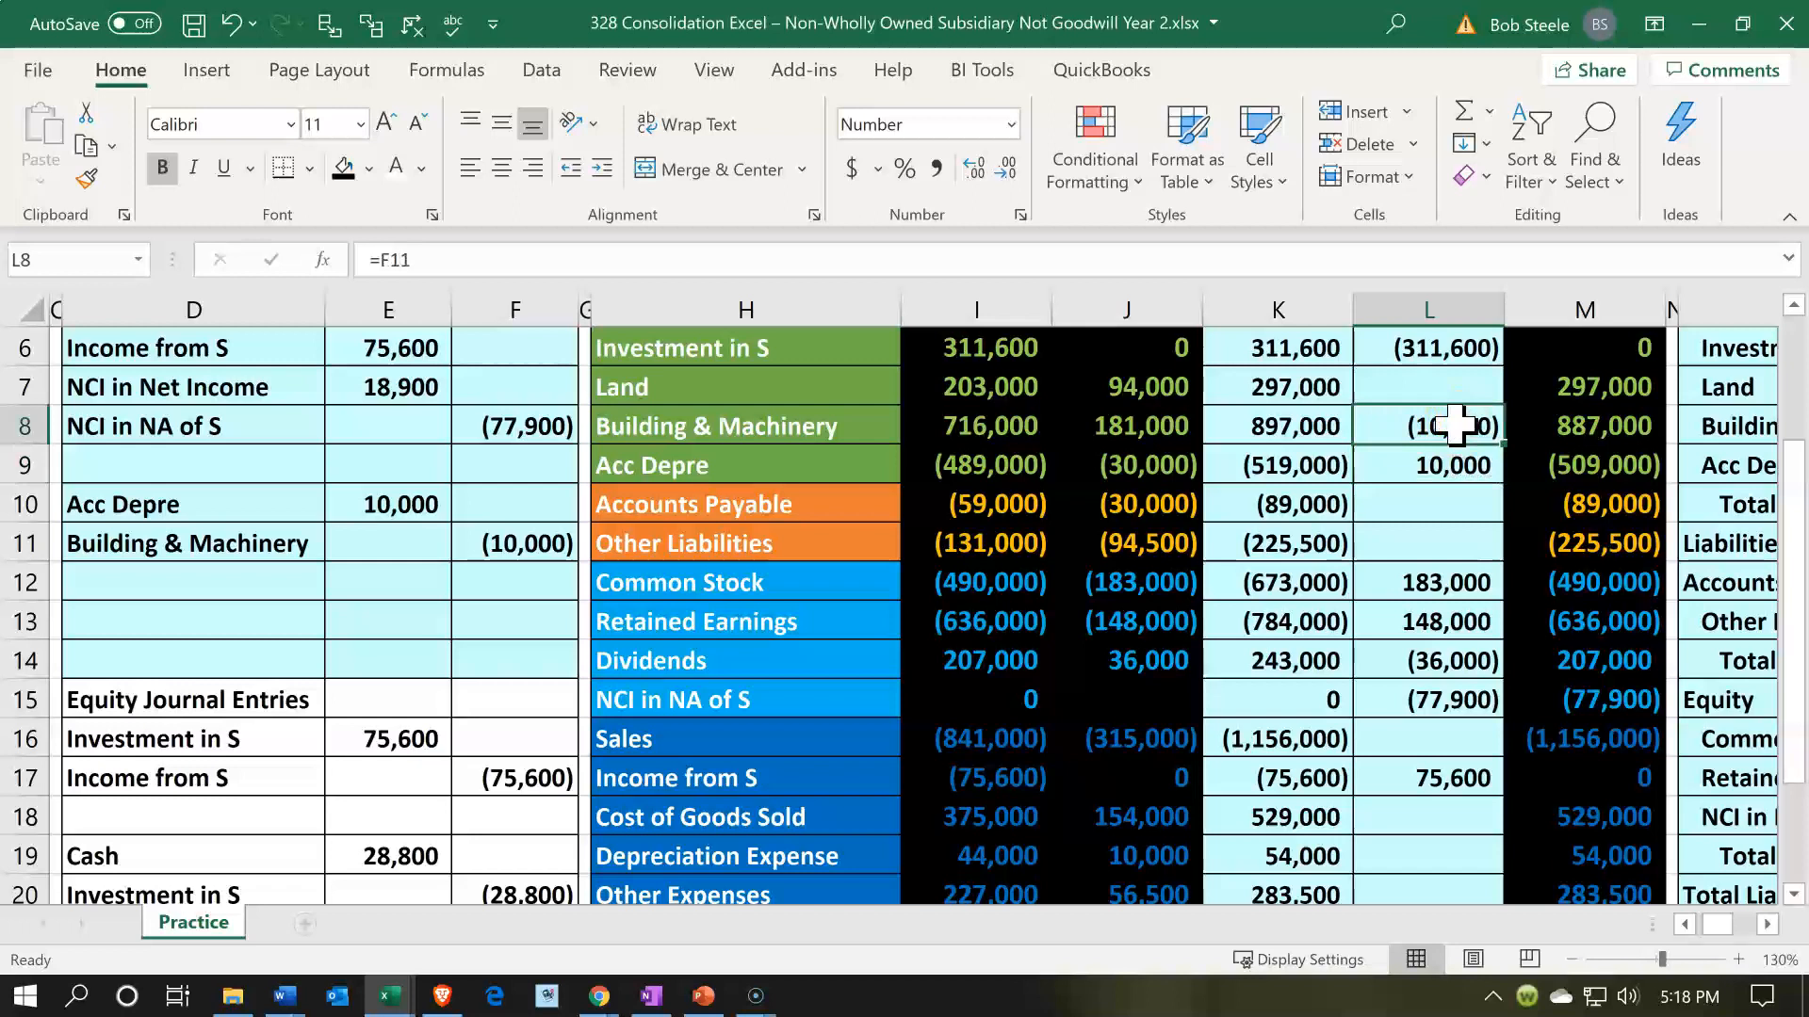
{"action": "left_click_drag", "start_coordinate": [1146, 429], "coordinate": [1147, 447]}
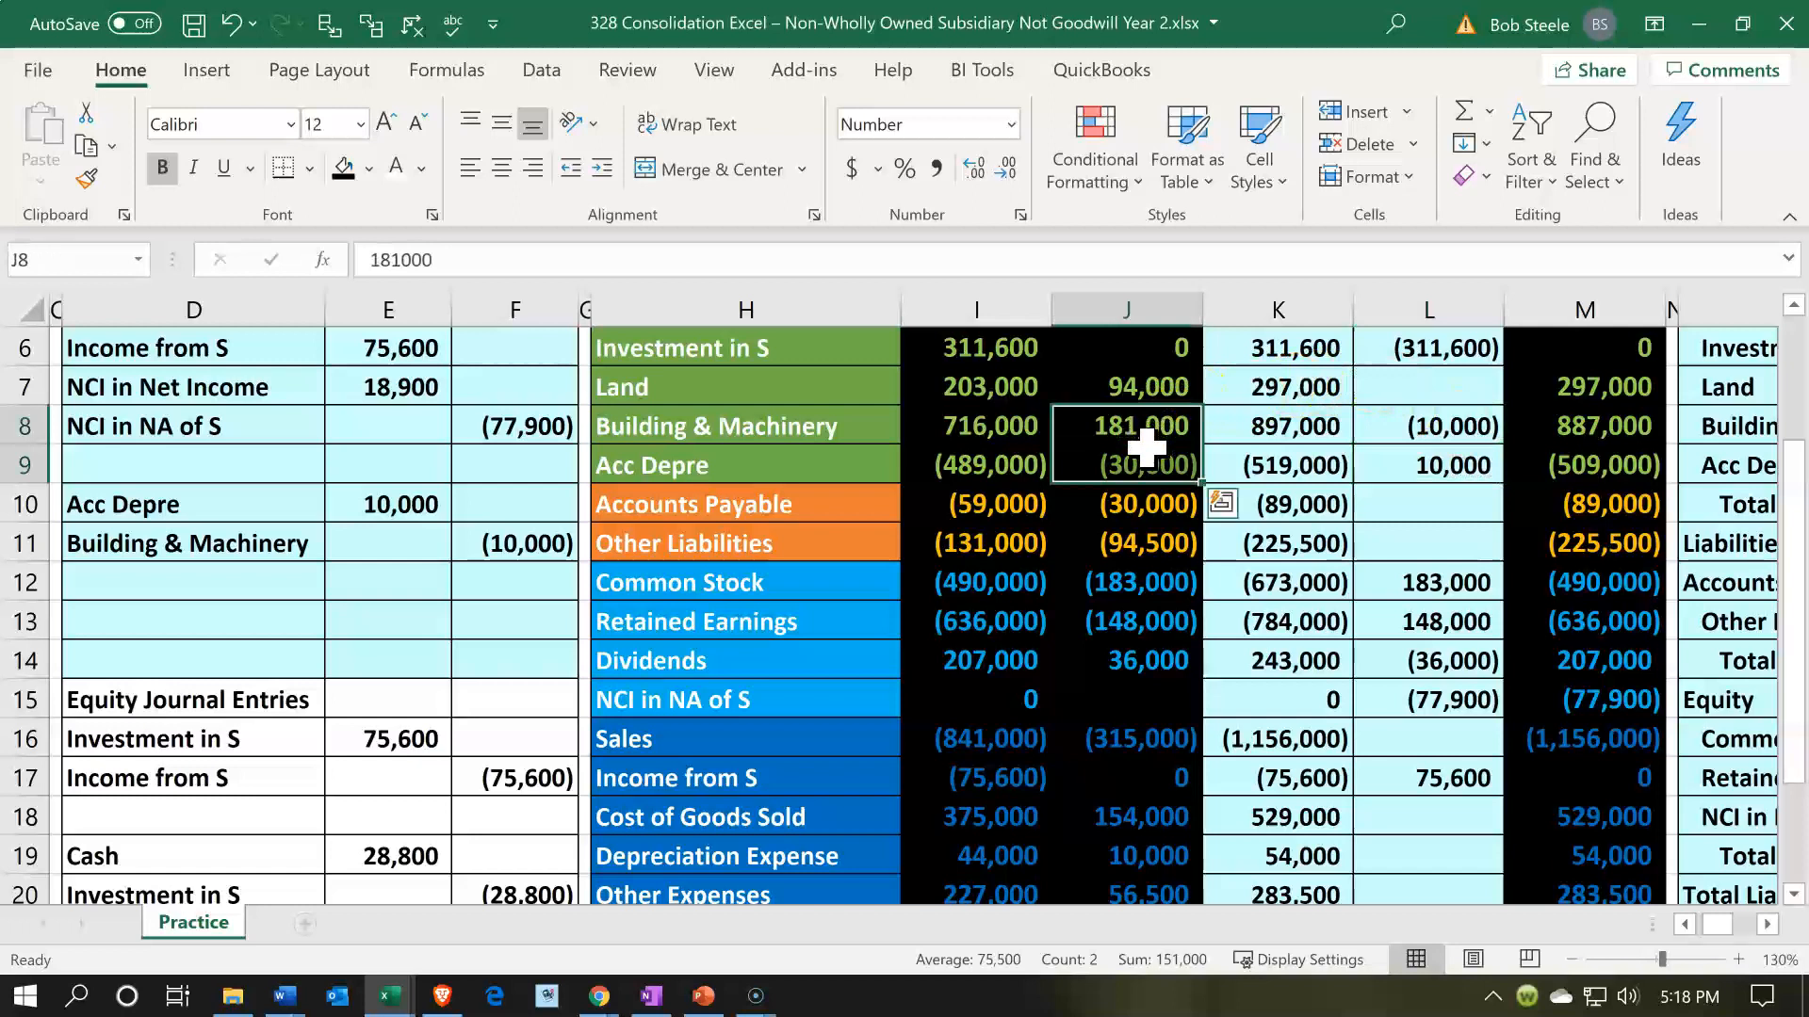
{"action": "left_click", "coordinate": [1154, 465]}
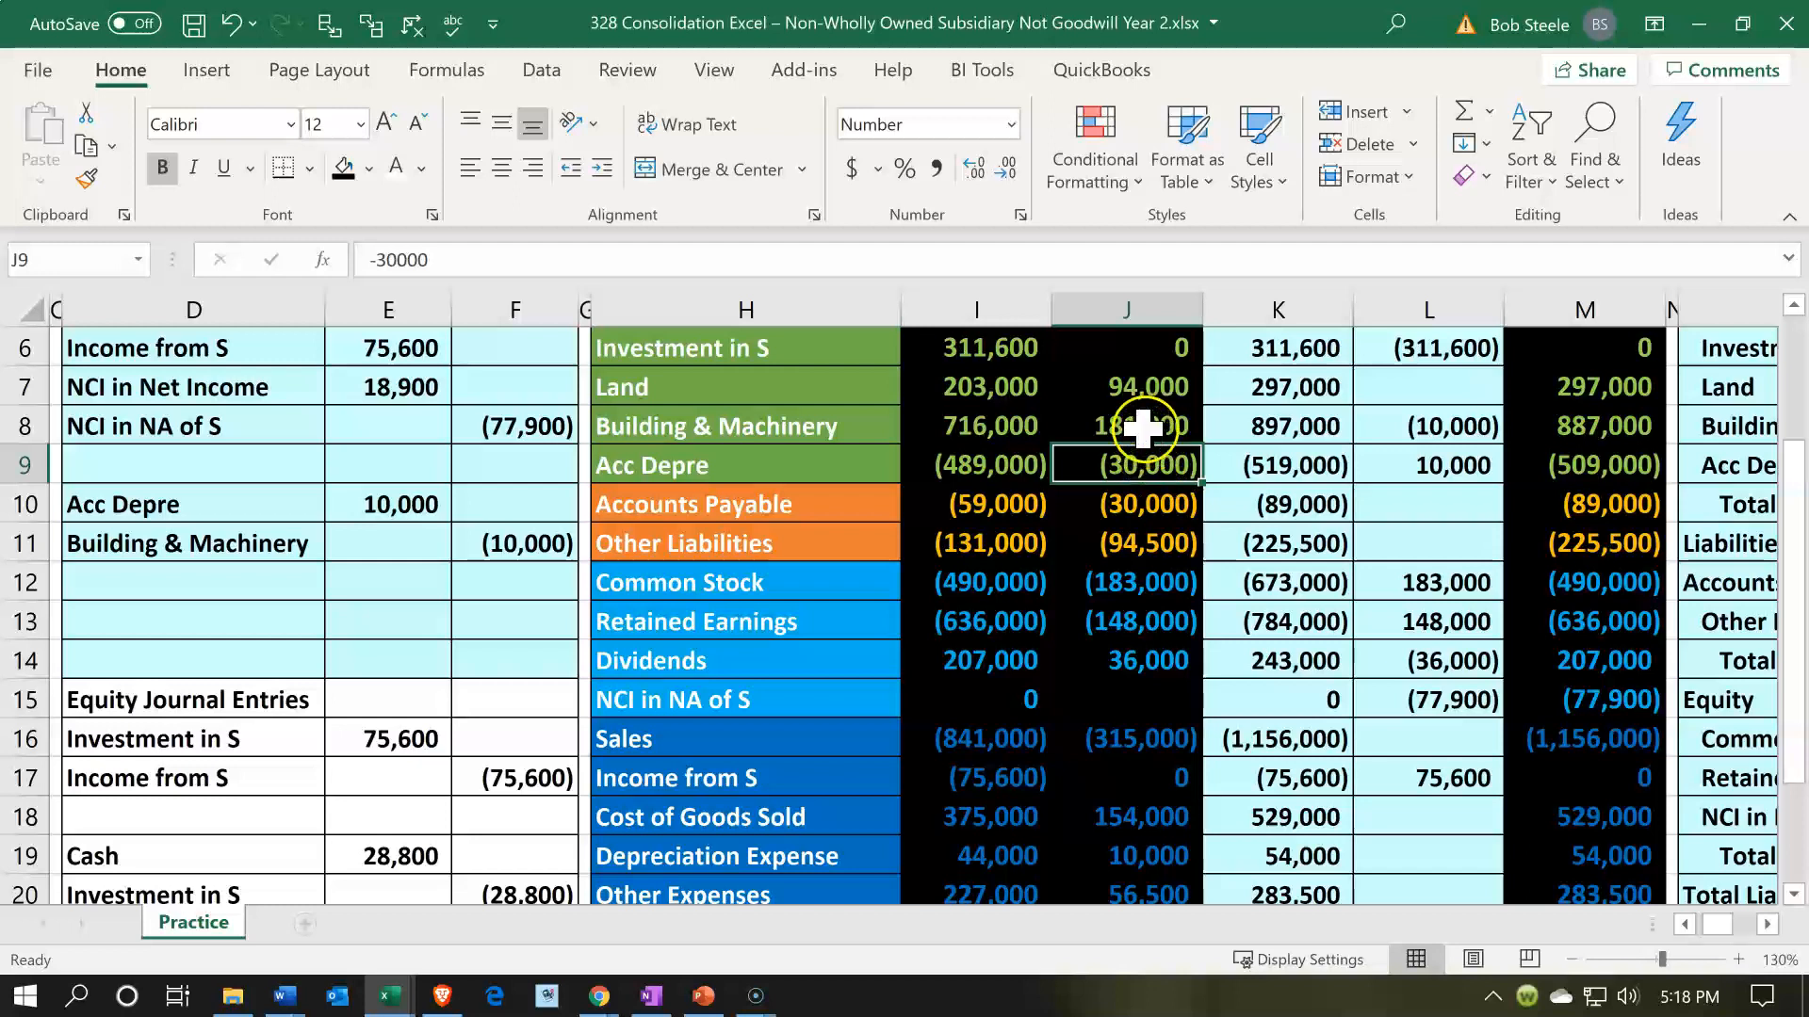
- Check S's Building & Machinery balance in J8 and the combined total formula in K8
{"action": "left_click", "coordinate": [1143, 428]}
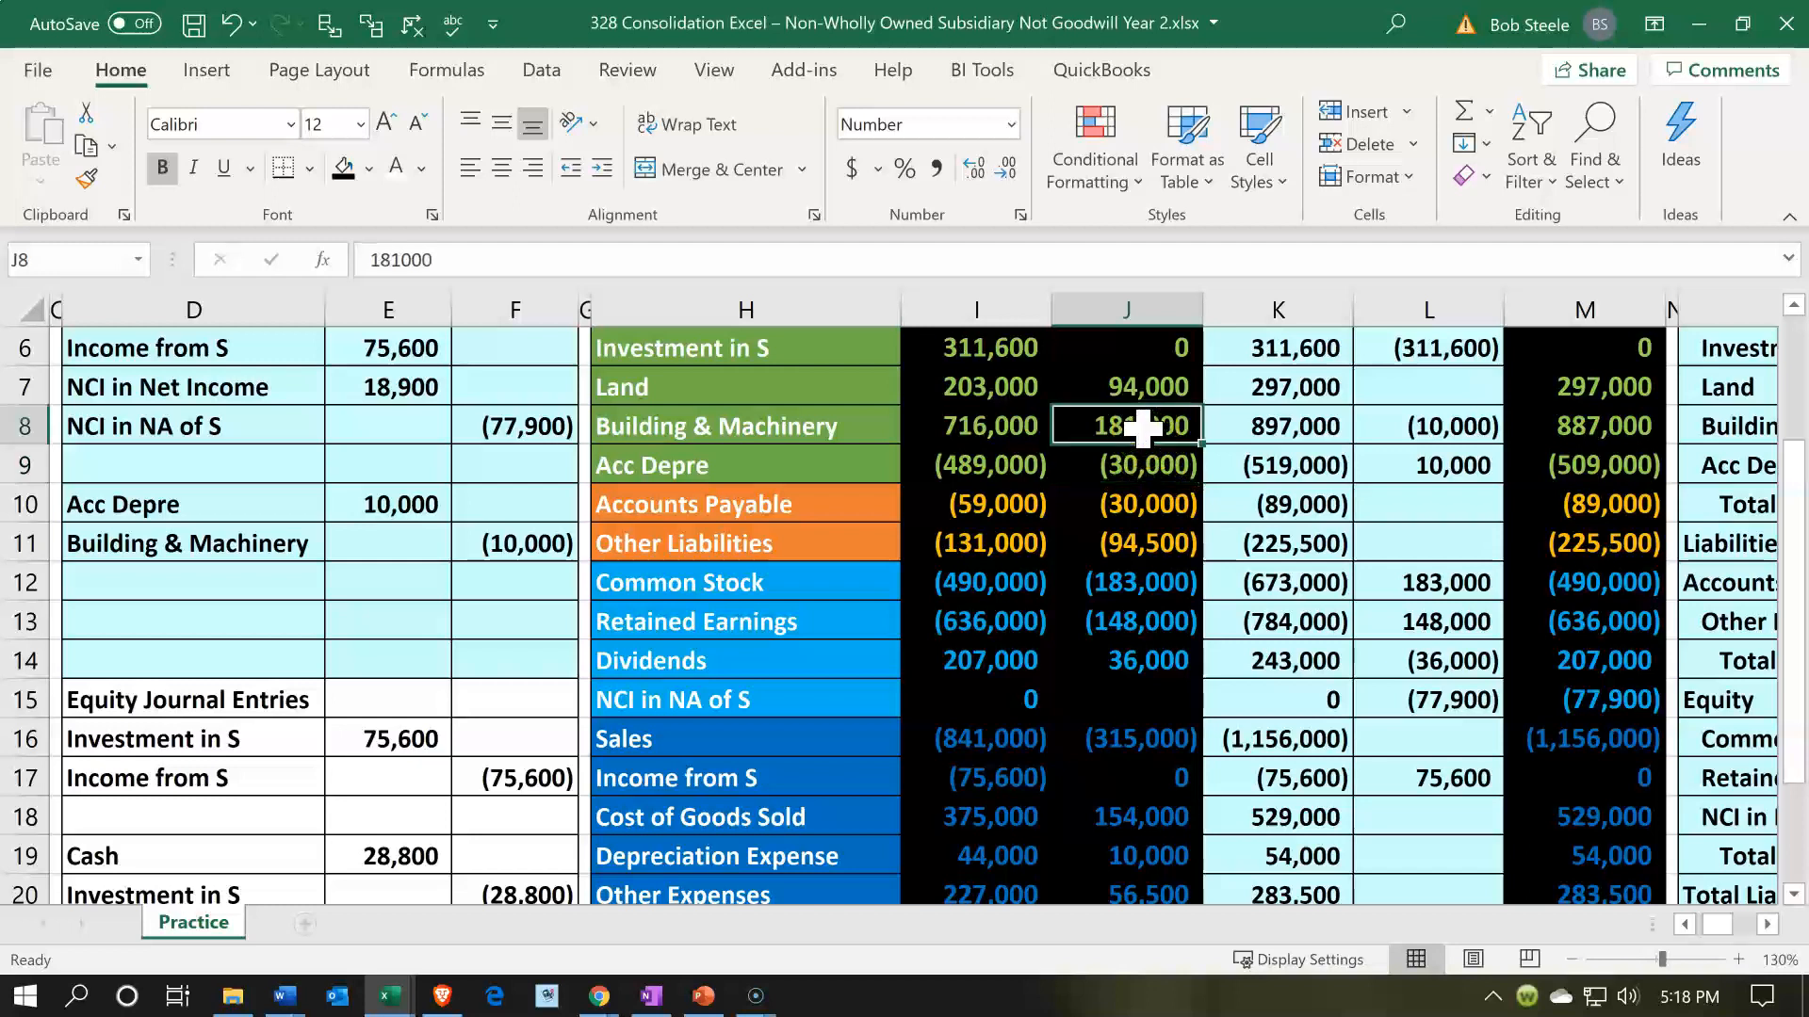
{"action": "left_click", "coordinate": [1283, 433]}
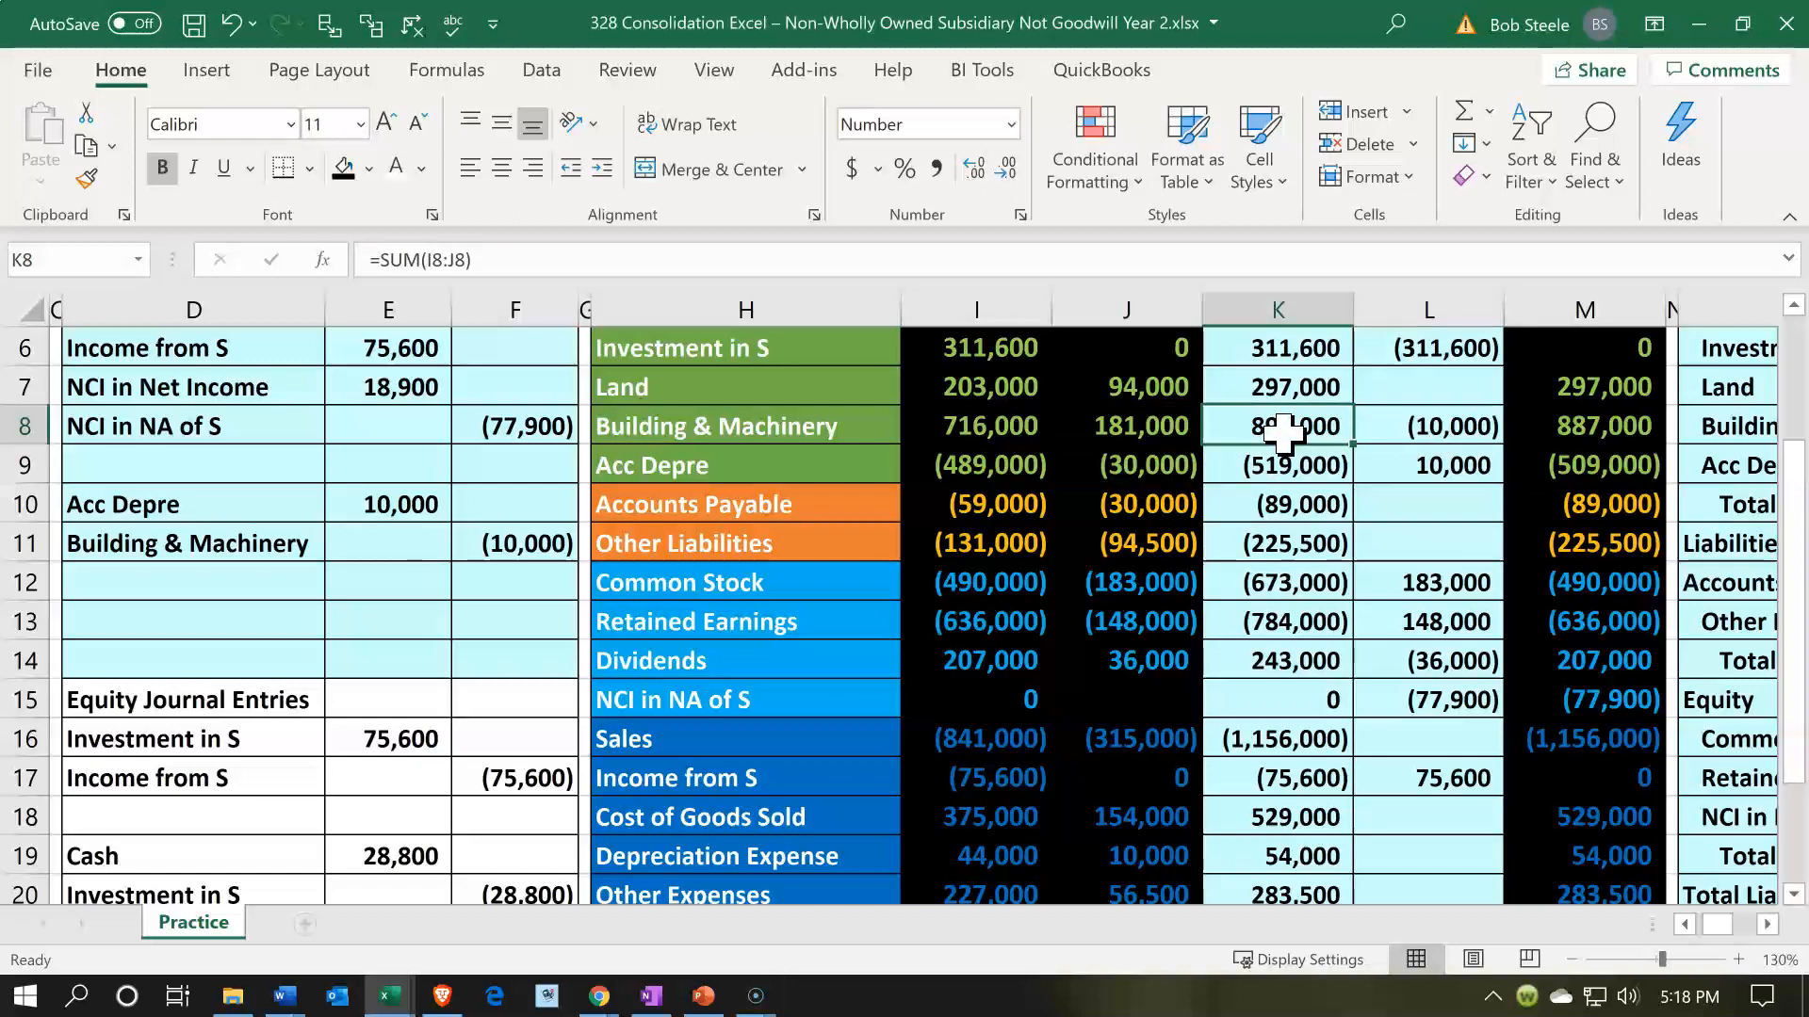
- Examine the Consolidated Balance Sheet section in columns O to Q alongside the consolidated trial balance, including NCI in NA of S in M15
{"action": "key", "text": "Right"}
{"action": "key", "text": "Right"}
{"action": "key", "text": "Right"}
{"action": "key", "text": "Right"}
{"action": "key", "text": "Right"}
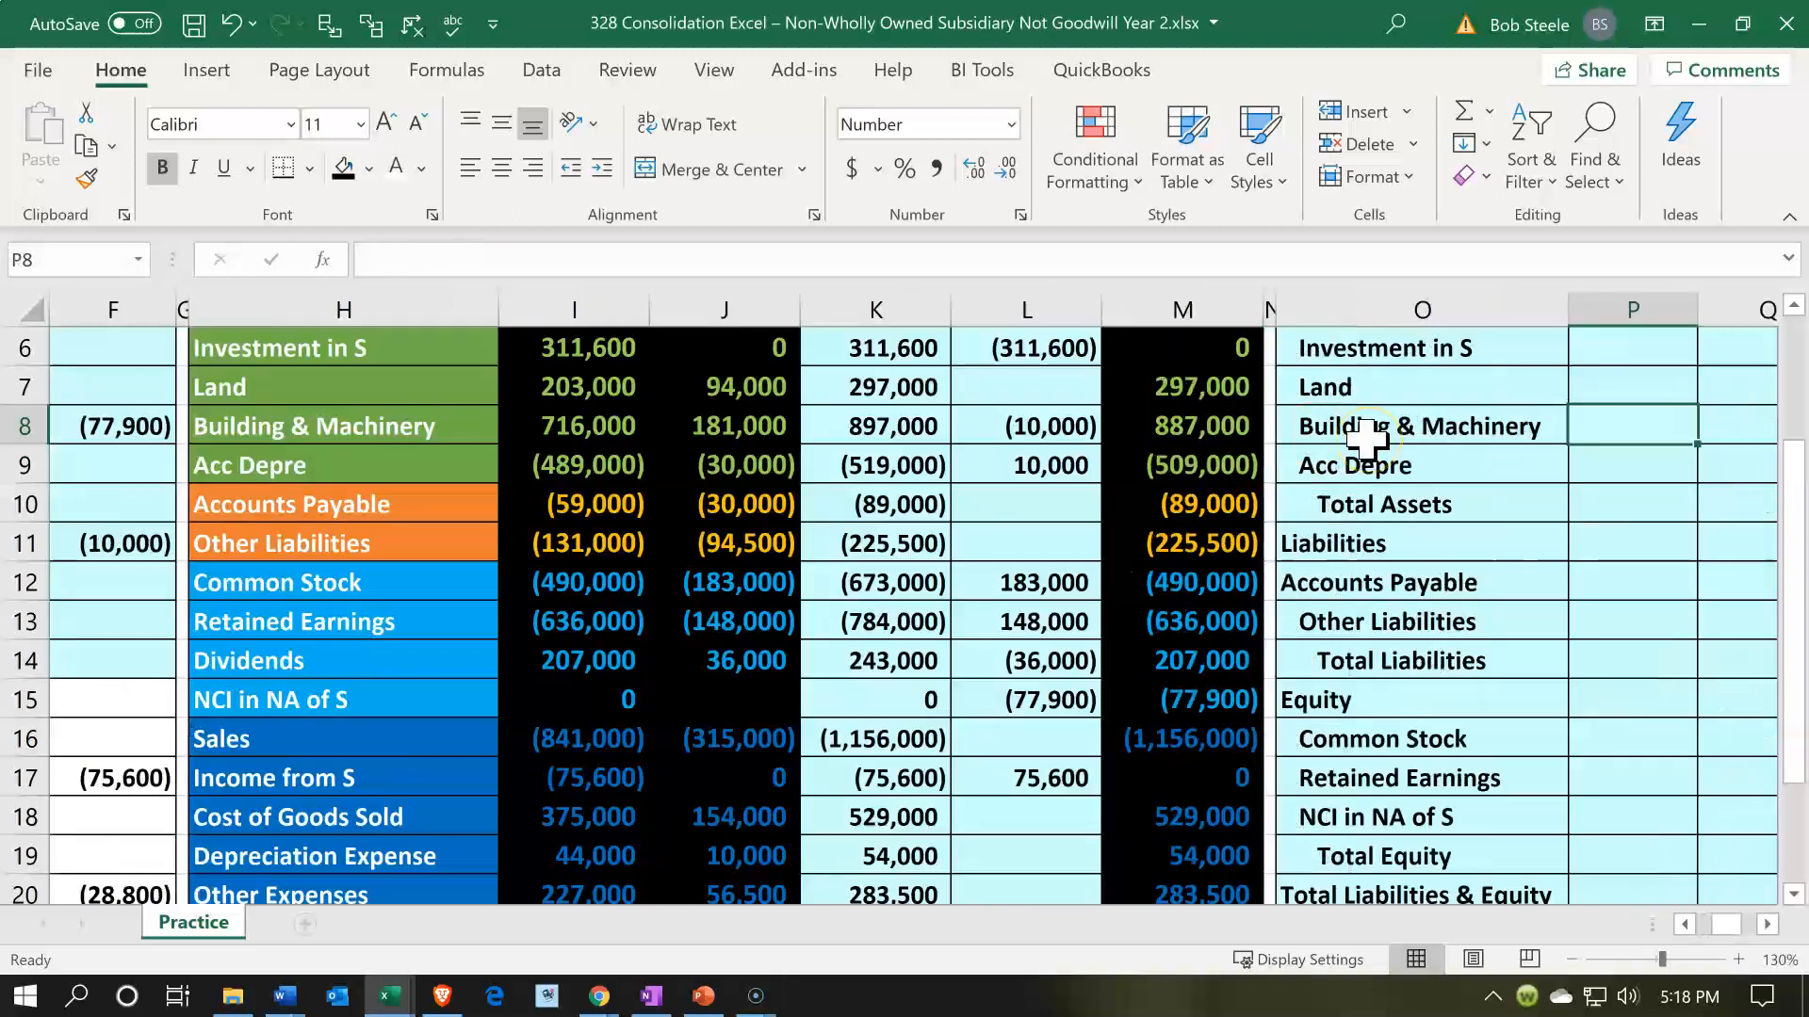
{"action": "key", "text": "Right"}
{"action": "key", "text": "Right"}
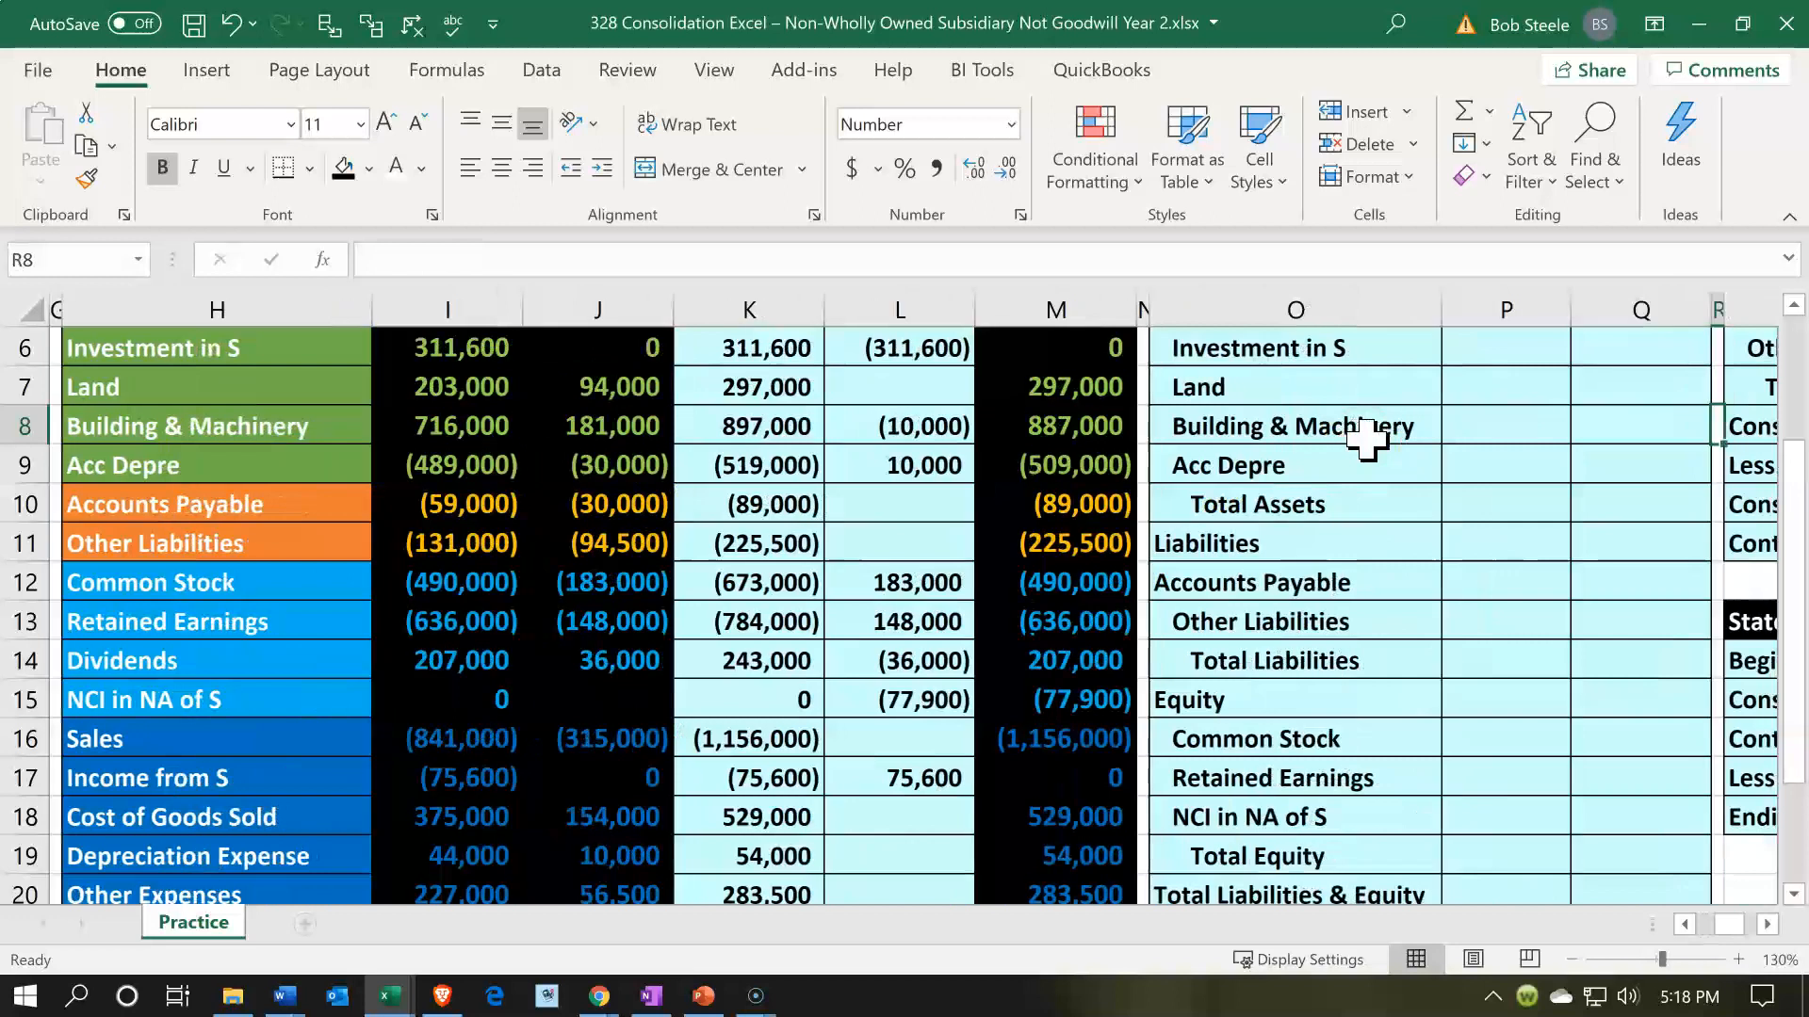
{"action": "scroll", "coordinate": [1366, 436], "scroll_direction": "up", "scroll_amount": 2}
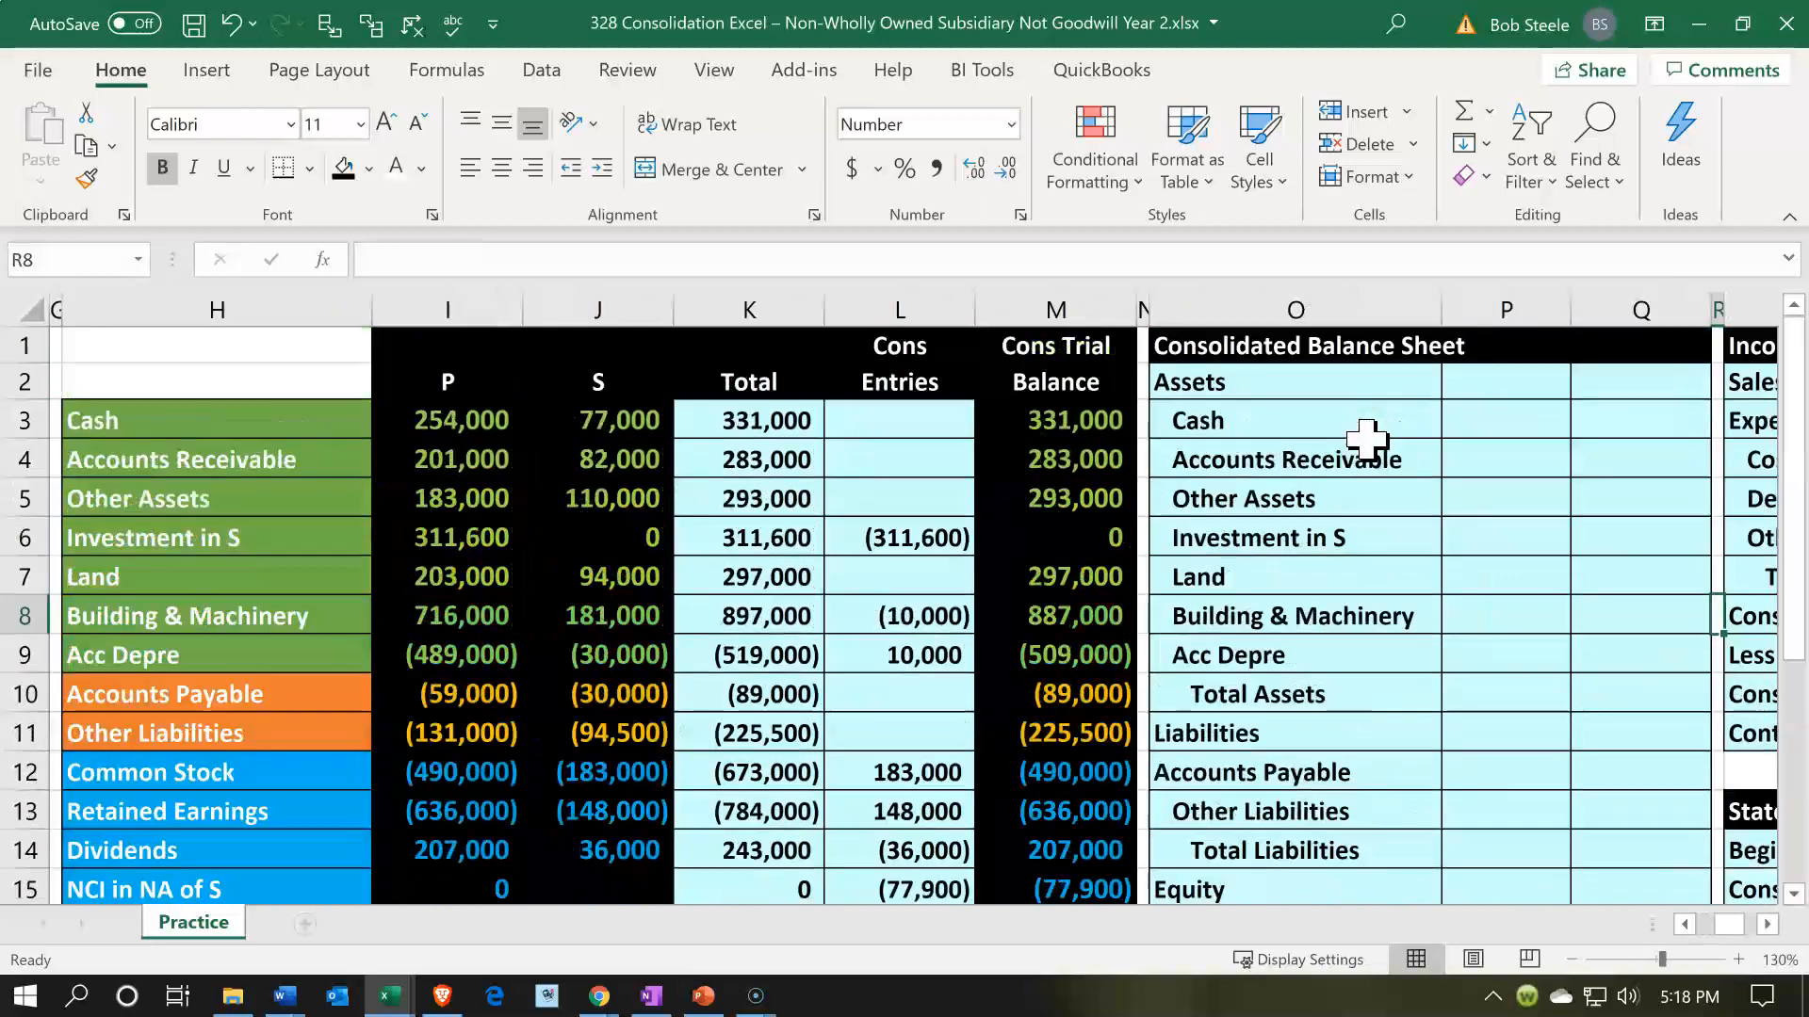
{"action": "scroll", "coordinate": [1282, 490], "scroll_direction": "down", "scroll_amount": 1}
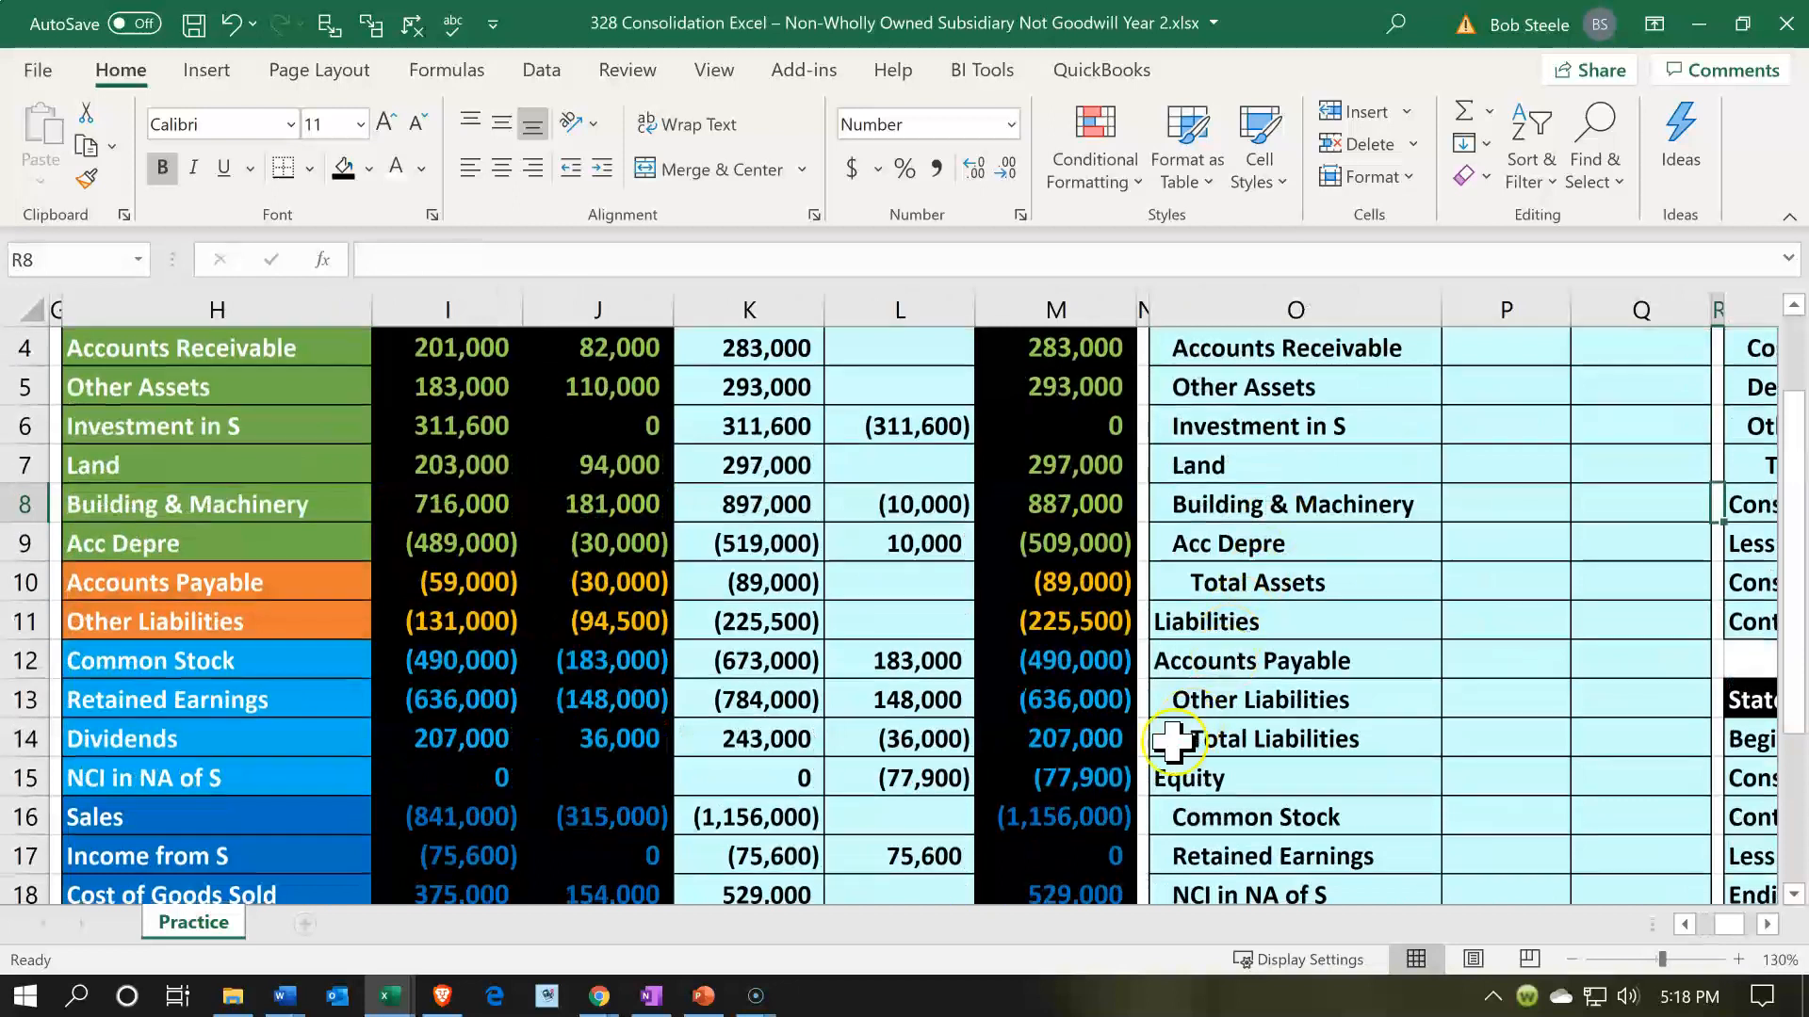
{"action": "left_click", "coordinate": [1119, 767]}
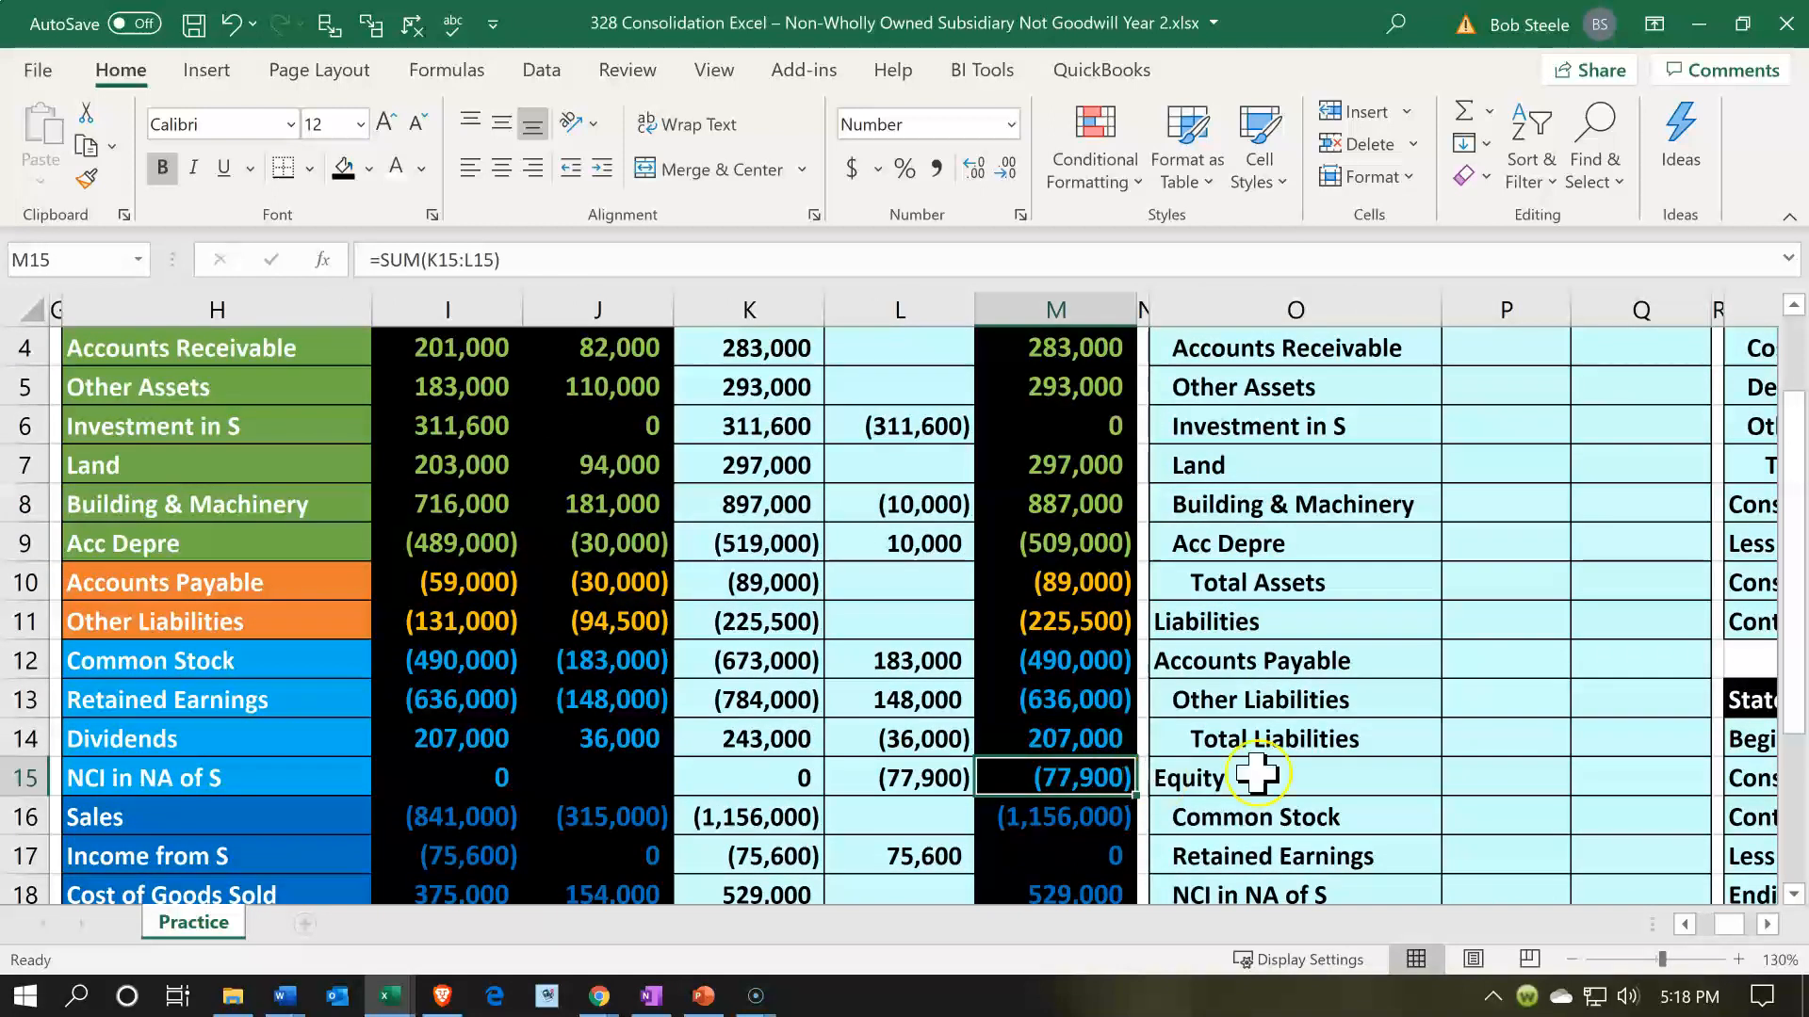
{"action": "scroll", "coordinate": [1260, 770], "scroll_direction": "up", "scroll_amount": 1}
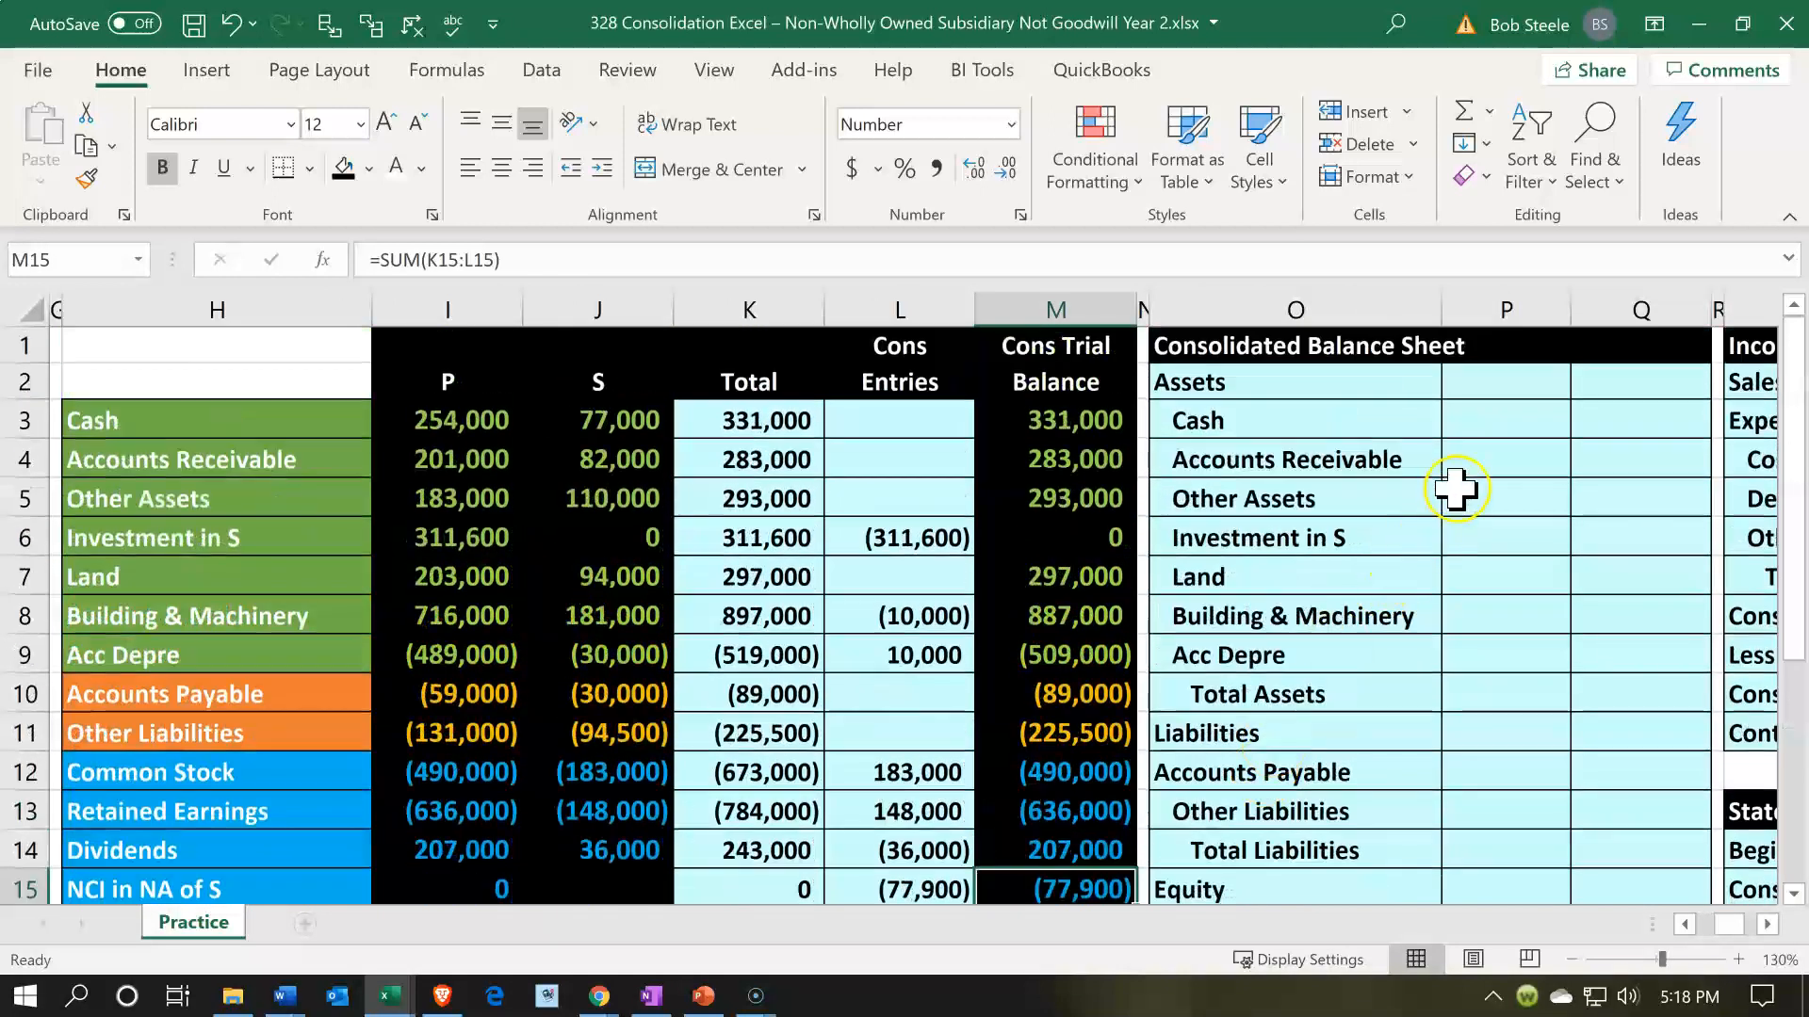
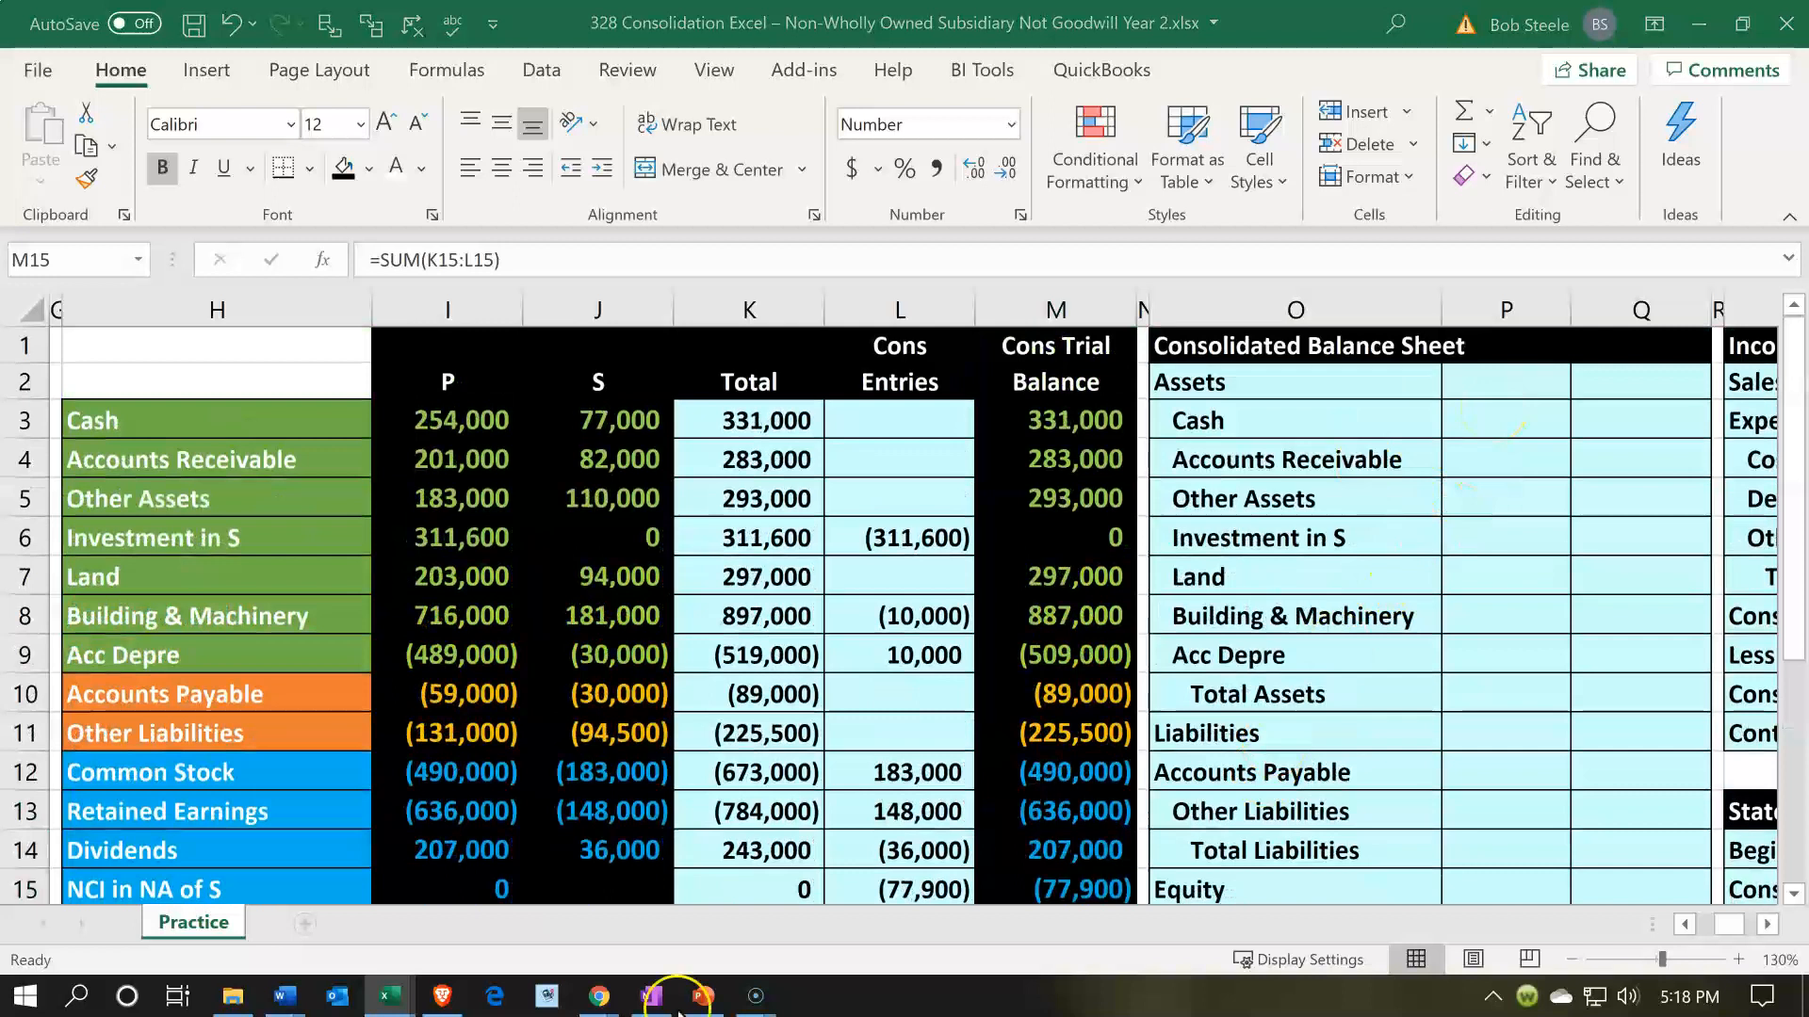
- Try to link the Cash amount in balance sheet cell P3 to the consolidated trial balance
{"action": "left_click", "coordinate": [1482, 462]}
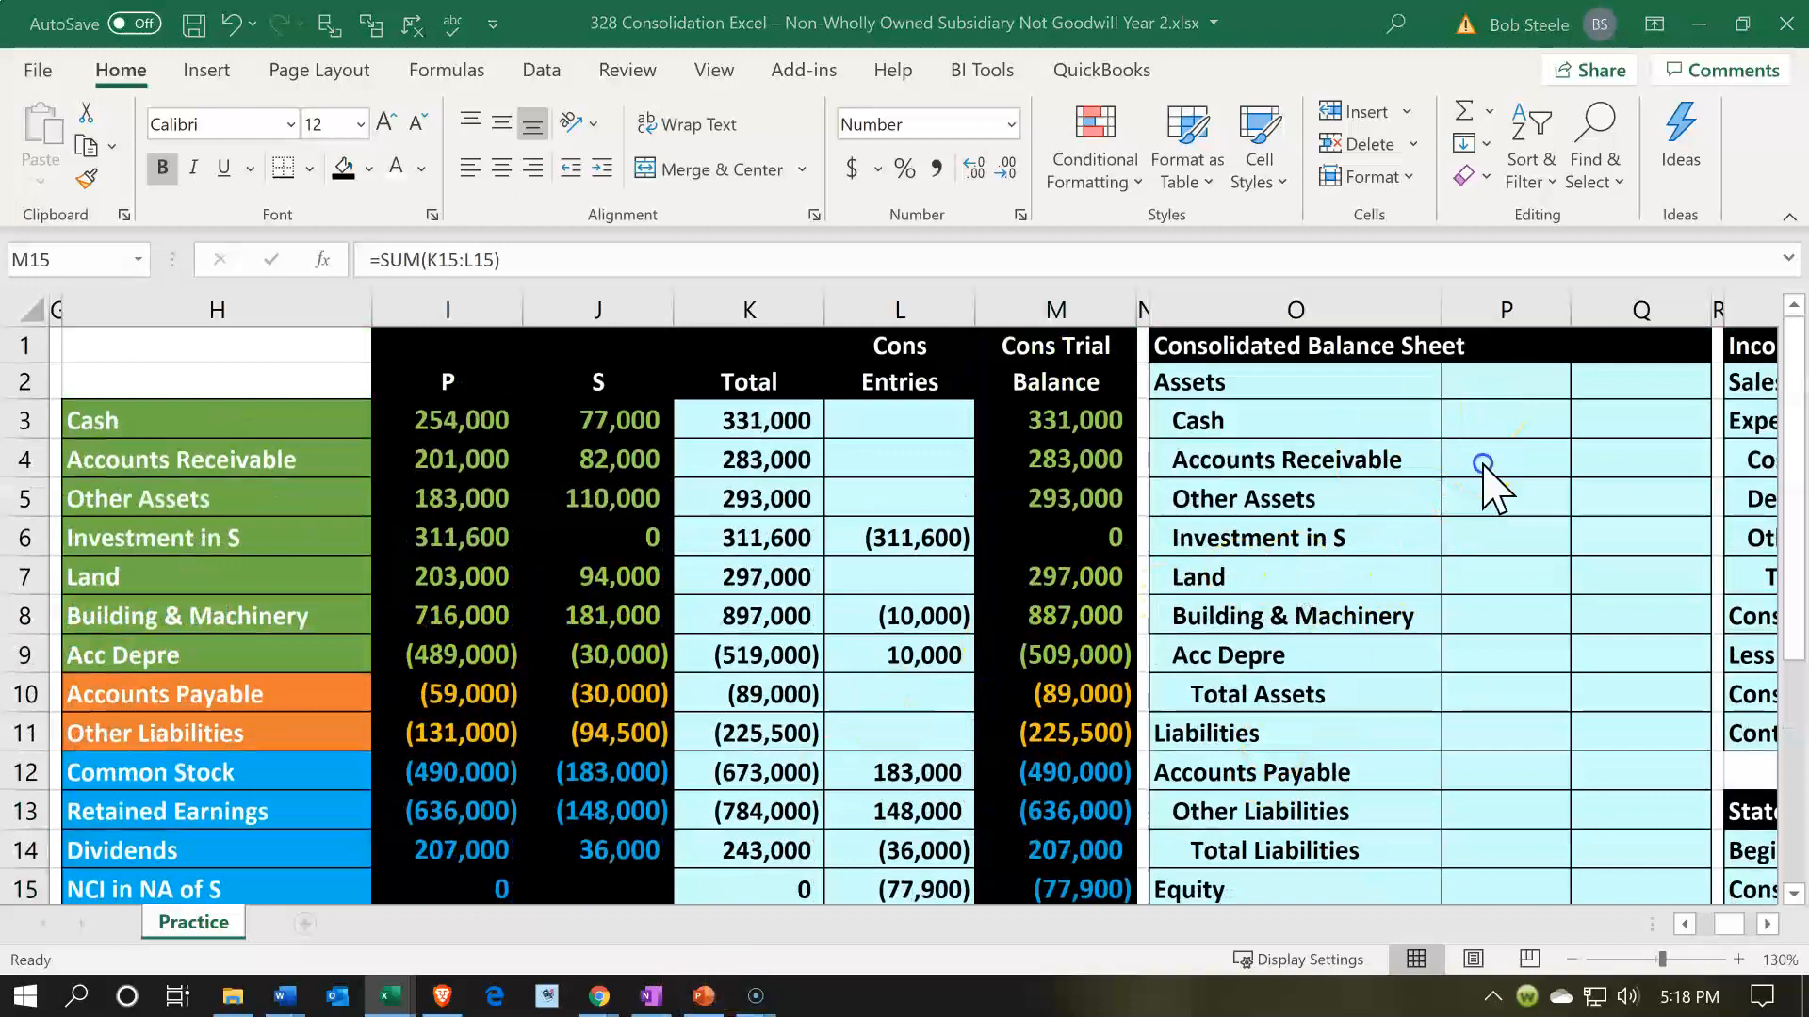
{"action": "left_click", "coordinate": [1535, 407]}
{"action": "type", "text": "="}
{"action": "key", "text": "Left"}
{"action": "key", "text": "Left"}
{"action": "key", "text": "Left"}
{"action": "key", "text": "Left"}
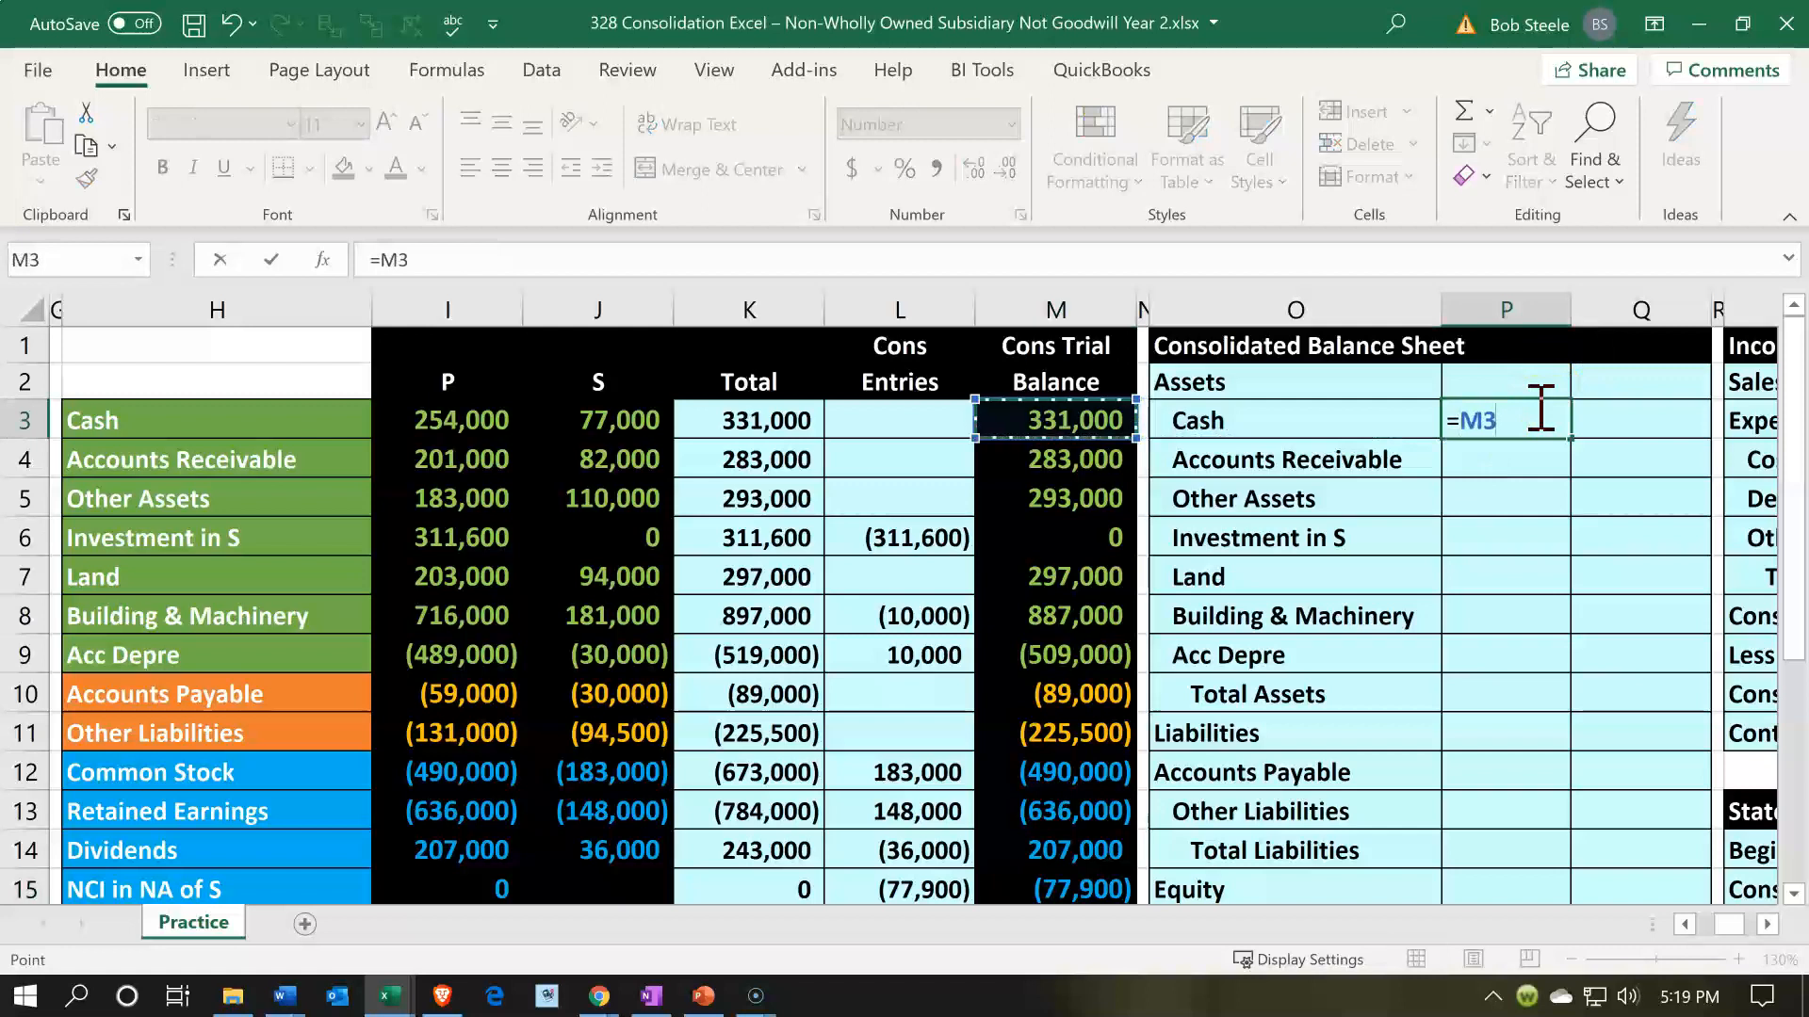
{"action": "key", "text": "Return"}
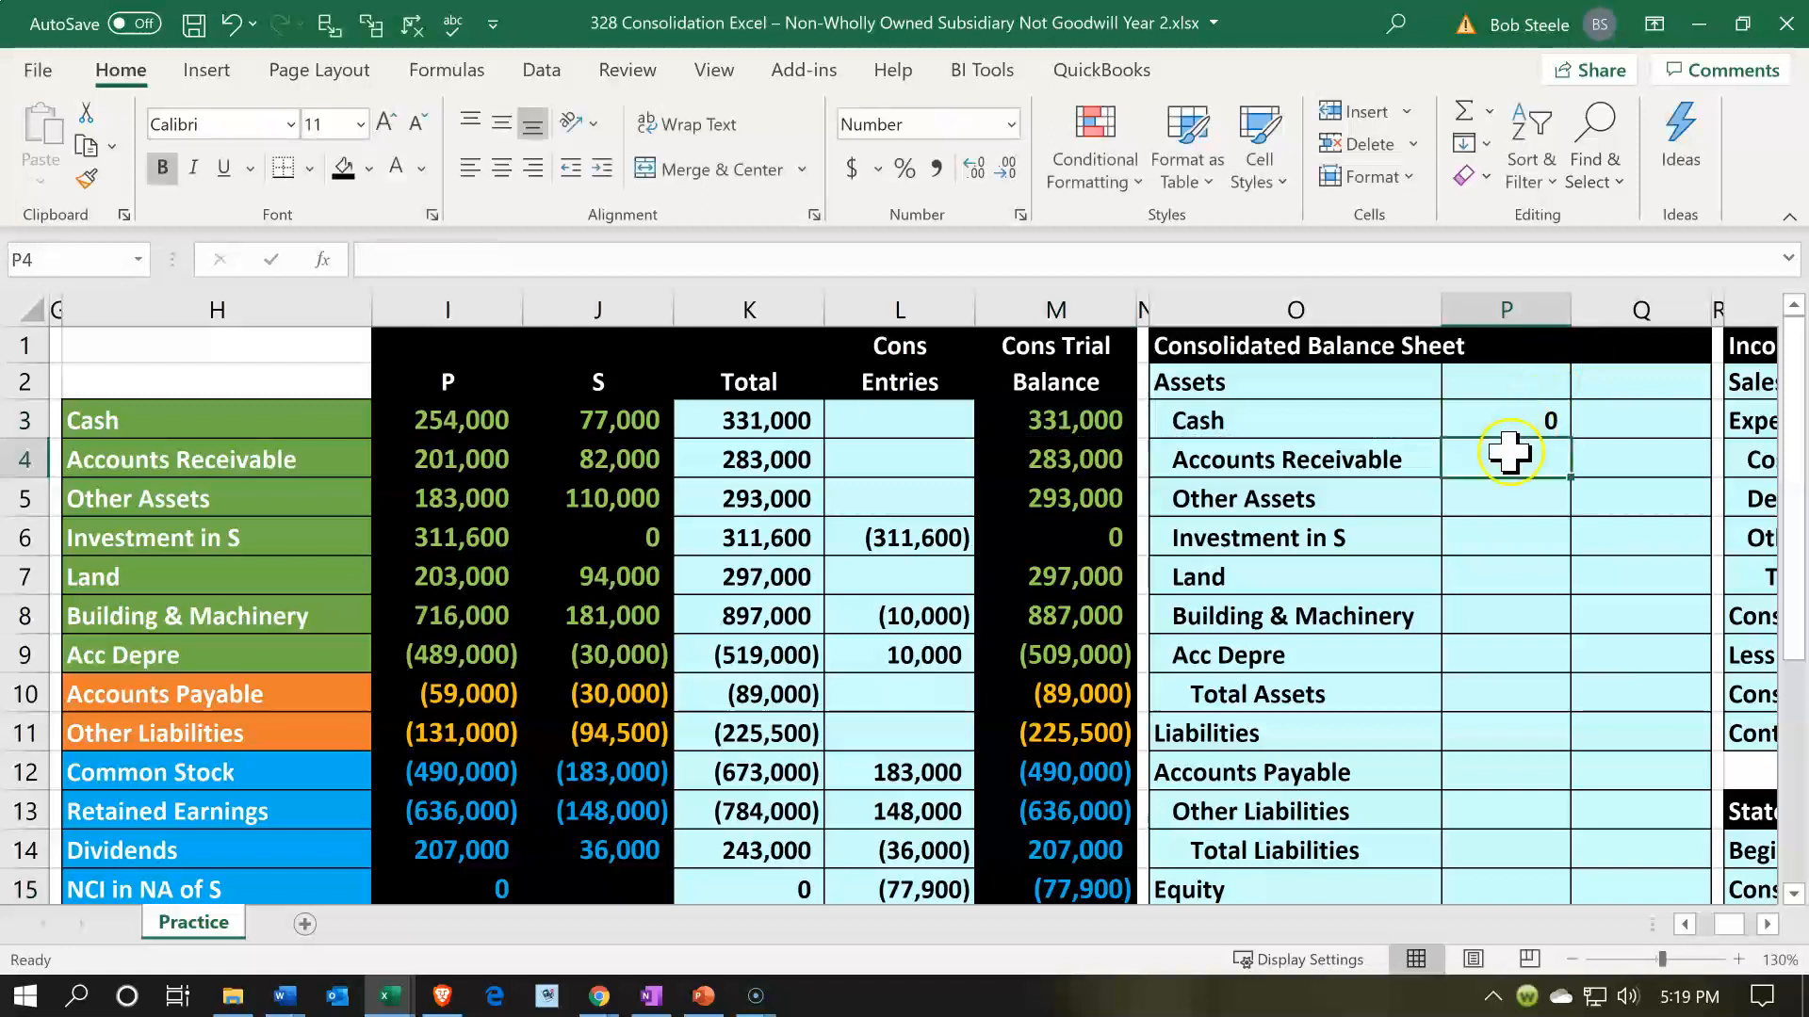
- Link the balance sheet's Cash amount in P3 to consolidated trial balance cell M3
{"action": "left_click", "coordinate": [1508, 416]}
{"action": "type", "text": "="}
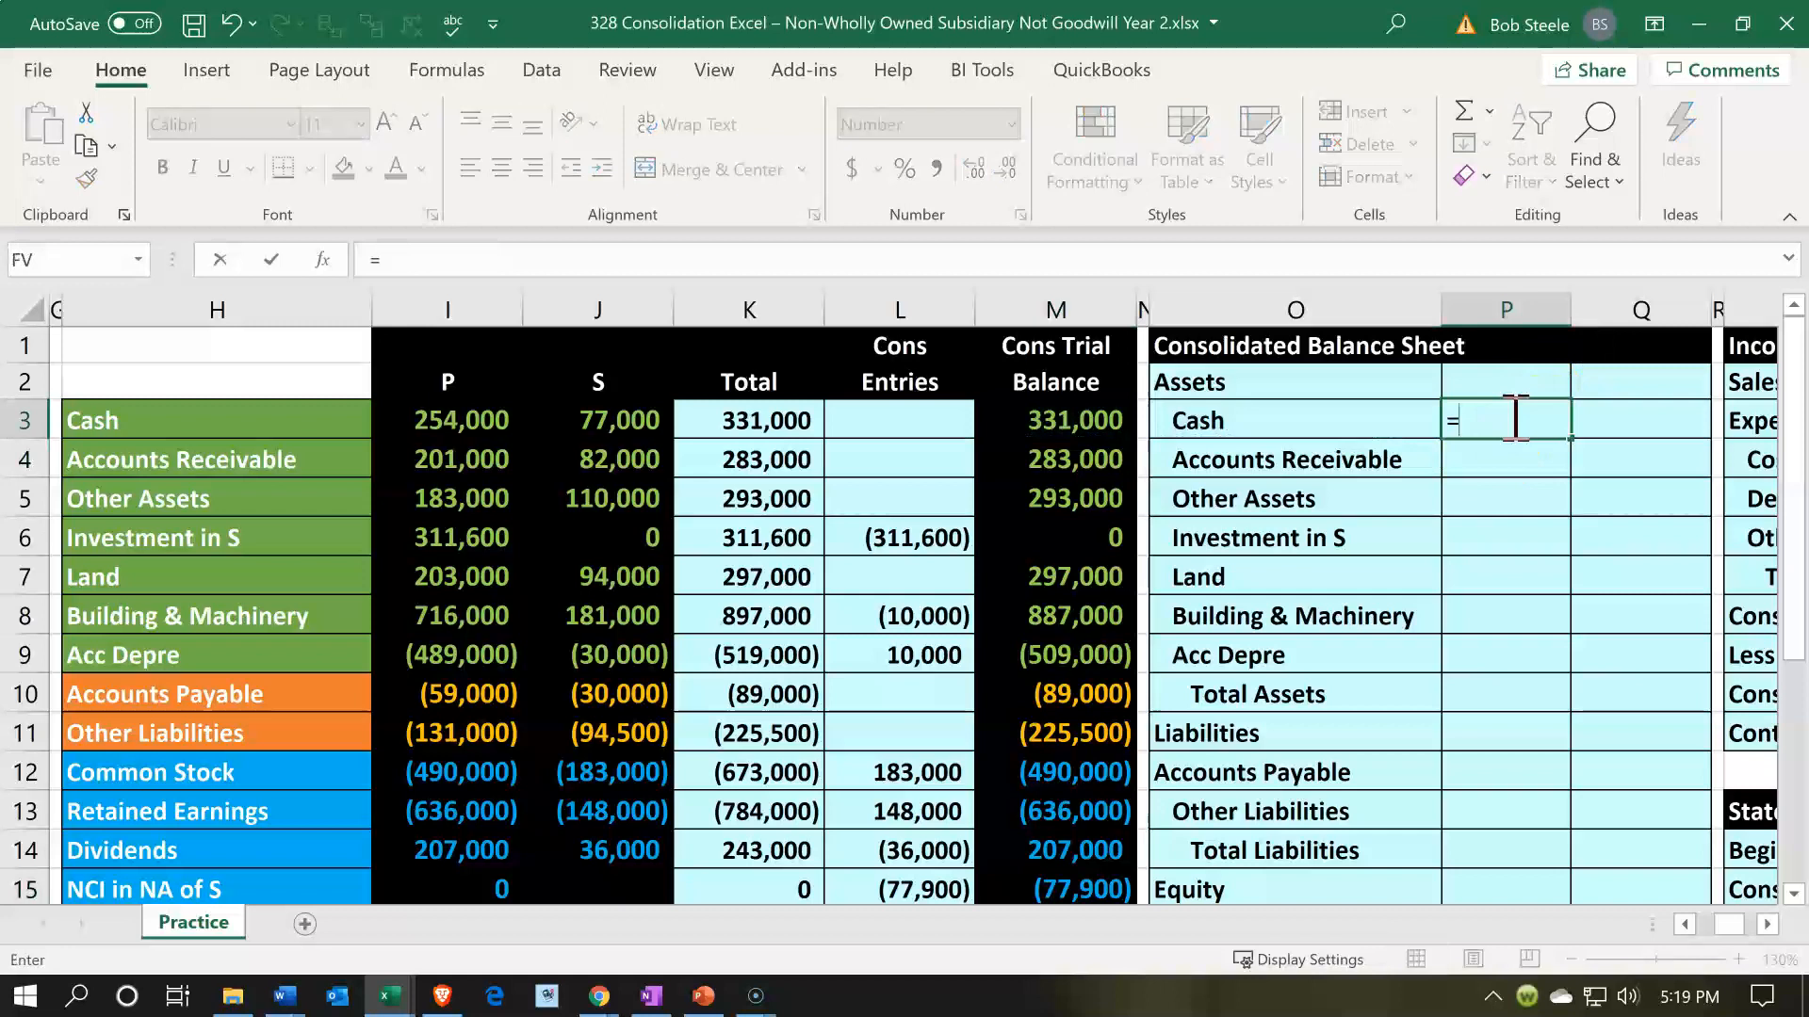
{"action": "key", "text": "Left"}
{"action": "key", "text": "Left"}
{"action": "key", "text": "Left"}
{"action": "key", "text": "Left"}
{"action": "key", "text": "Right"}
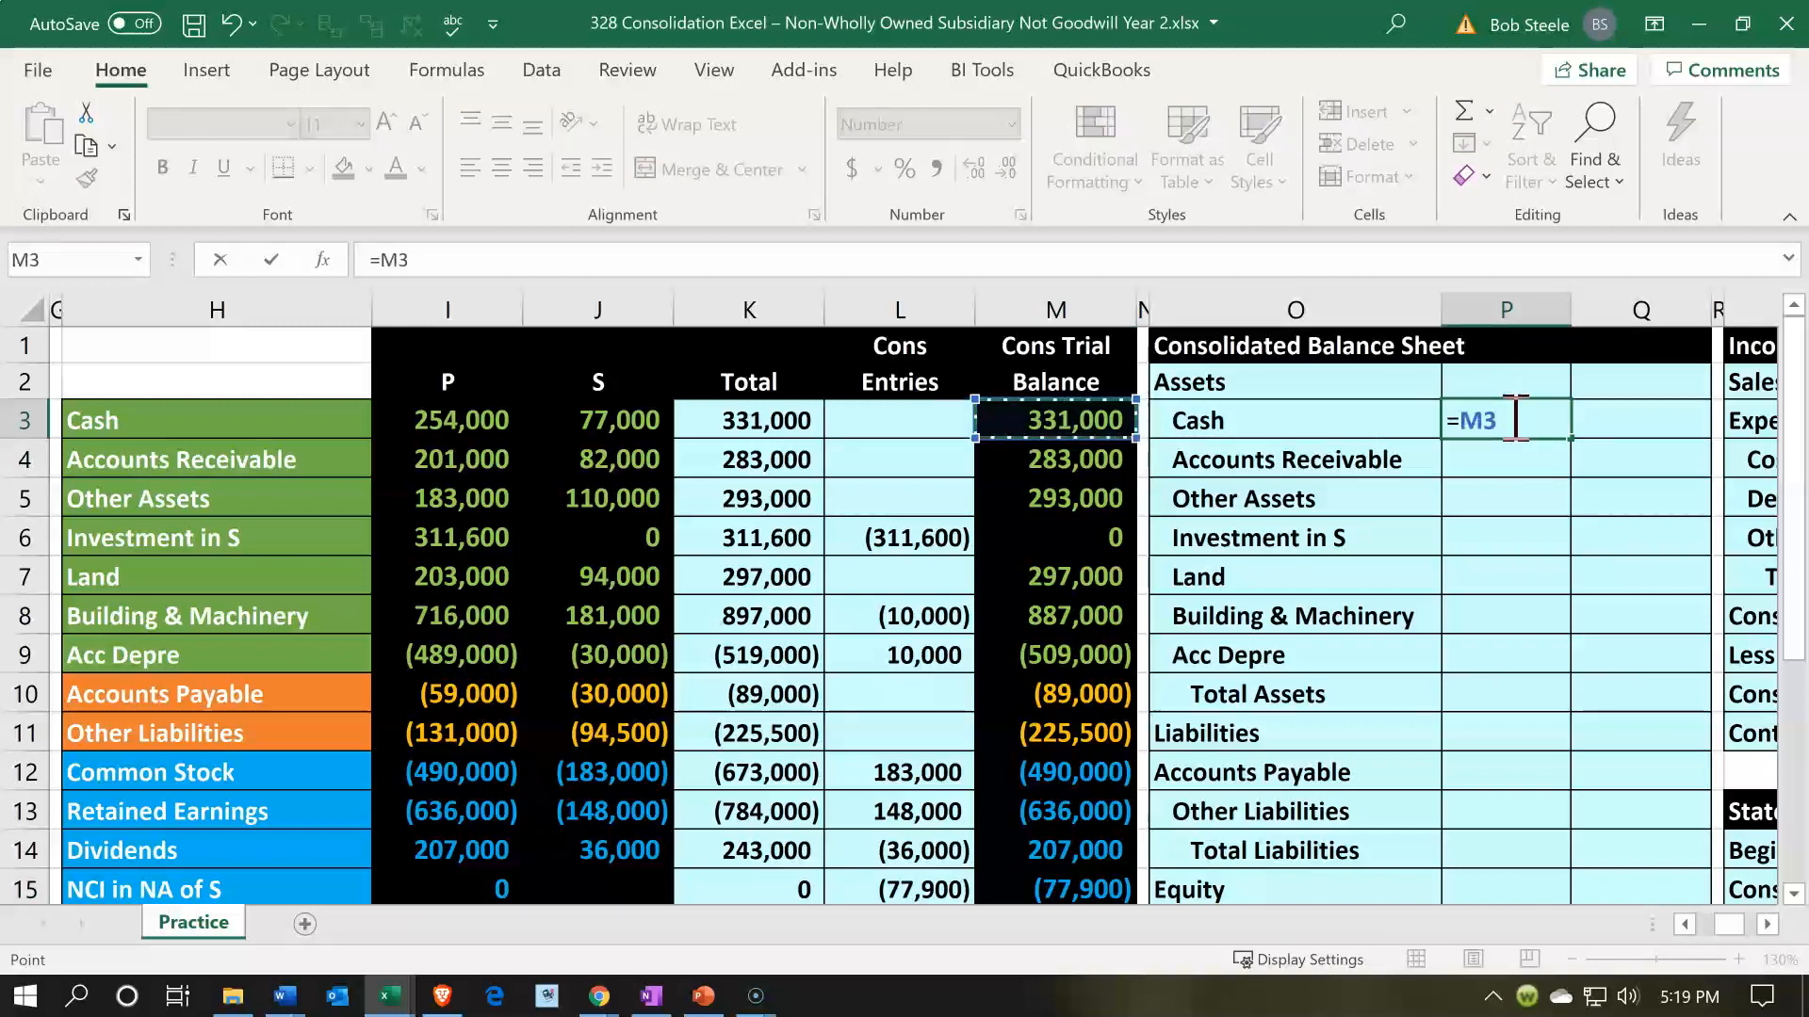
{"action": "key", "text": "Down"}
{"action": "key", "text": "Up"}
{"action": "key", "text": "Return"}
- Copy the Cash formula from P3 down to P4:P9 for the remaining asset lines through Acc Depre
{"action": "left_click", "coordinate": [1508, 415]}
{"action": "key", "text": "ctrl+c"}
{"action": "key", "text": "shift+Down"}
{"action": "key", "text": "shift+Down"}
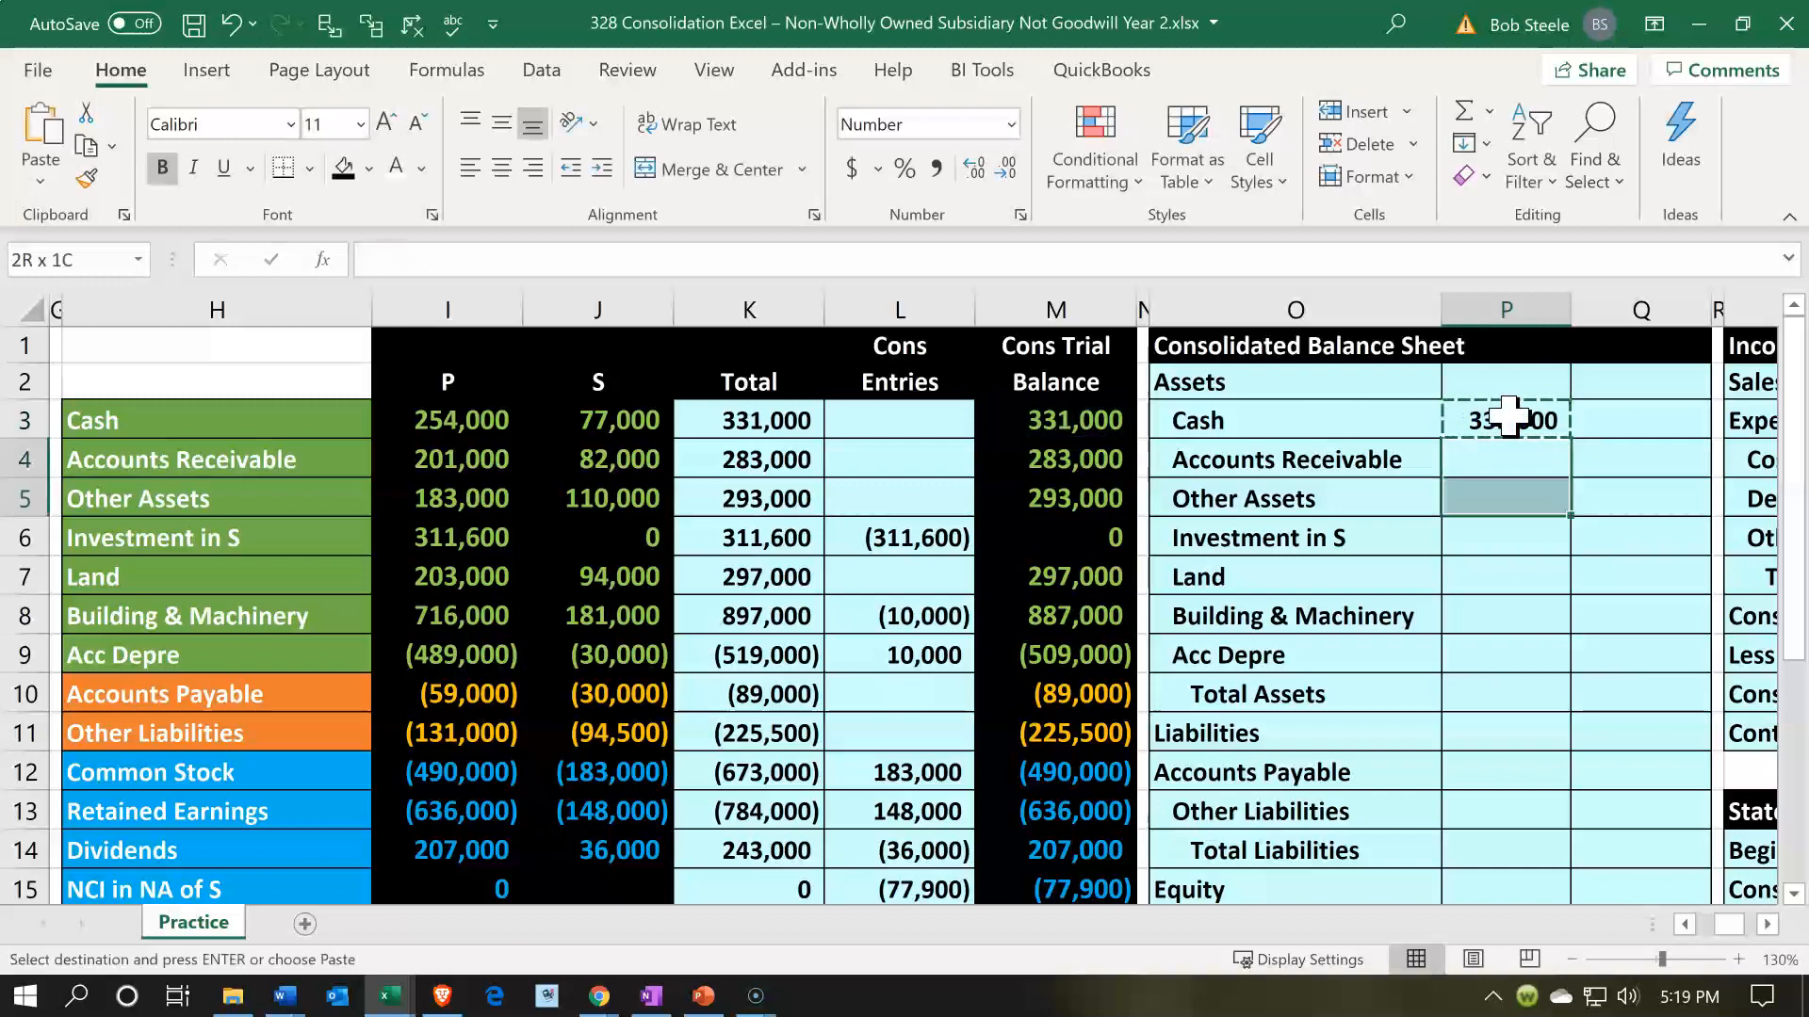
{"action": "key", "text": "shift+Down"}
{"action": "key", "text": "shift+Down"}
{"action": "key", "text": "shift+Down"}
{"action": "key", "text": "shift+Down"}
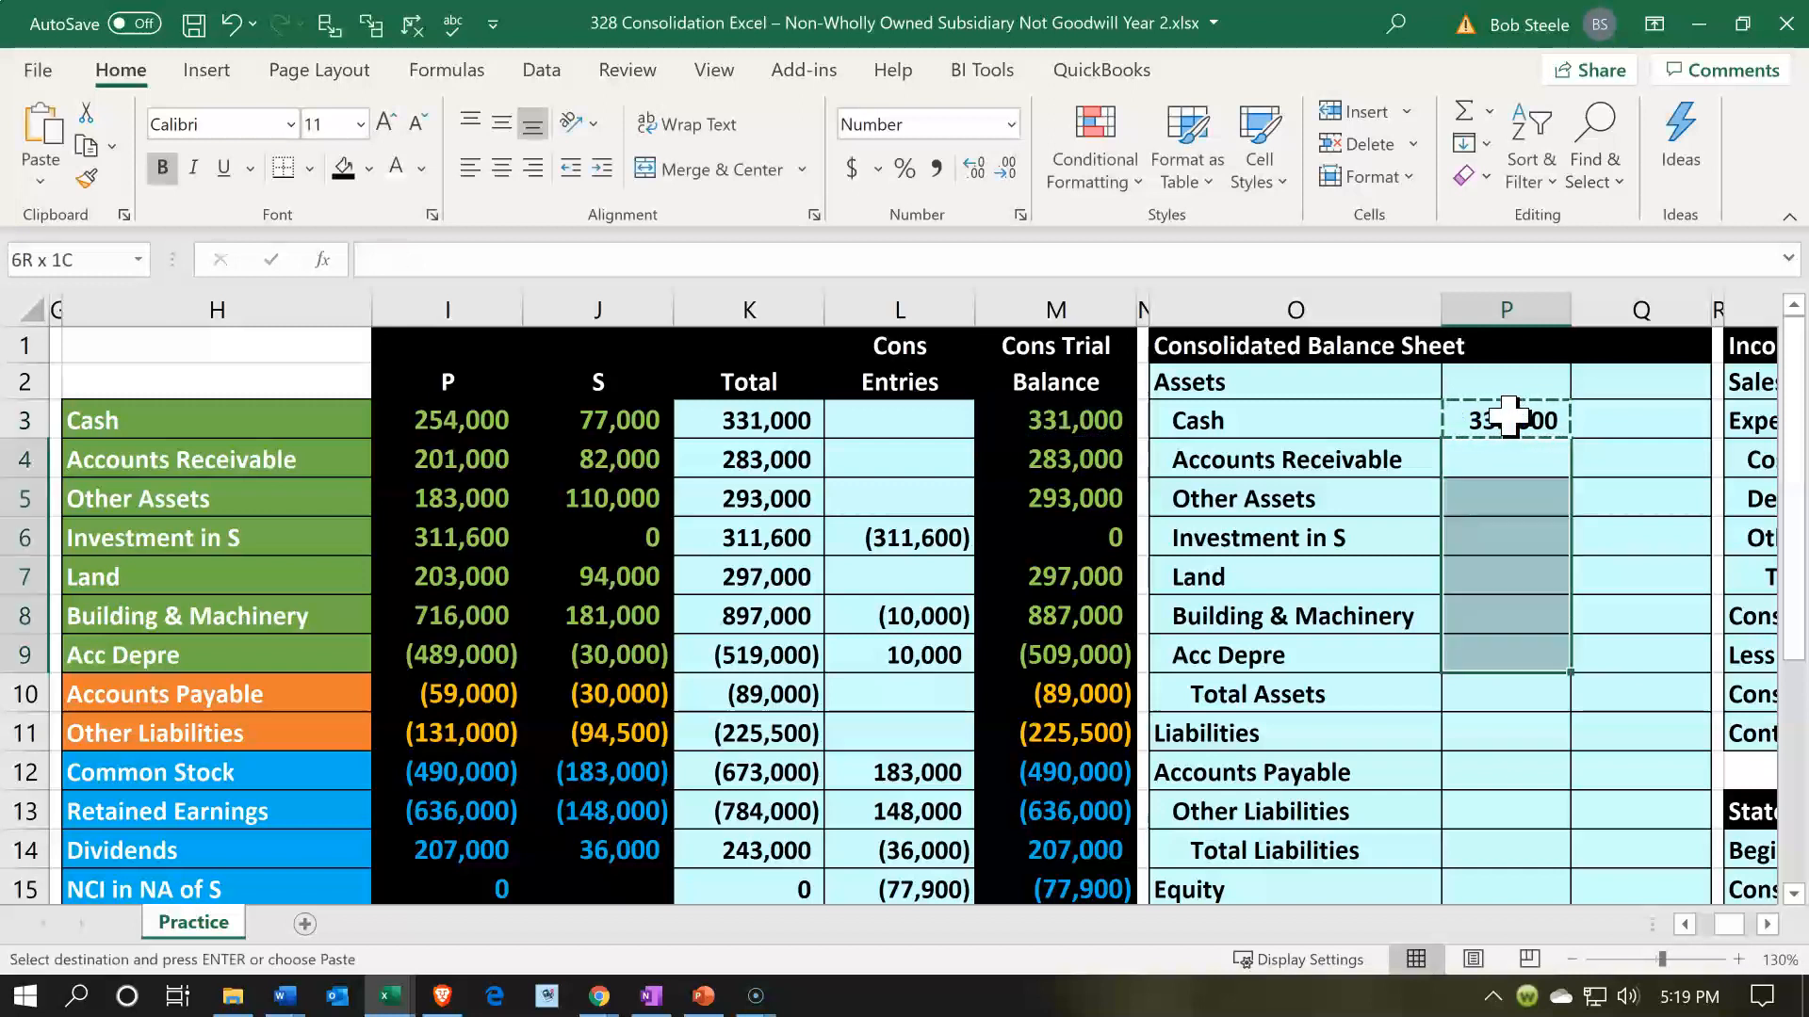
{"action": "key", "text": "ctrl+v"}
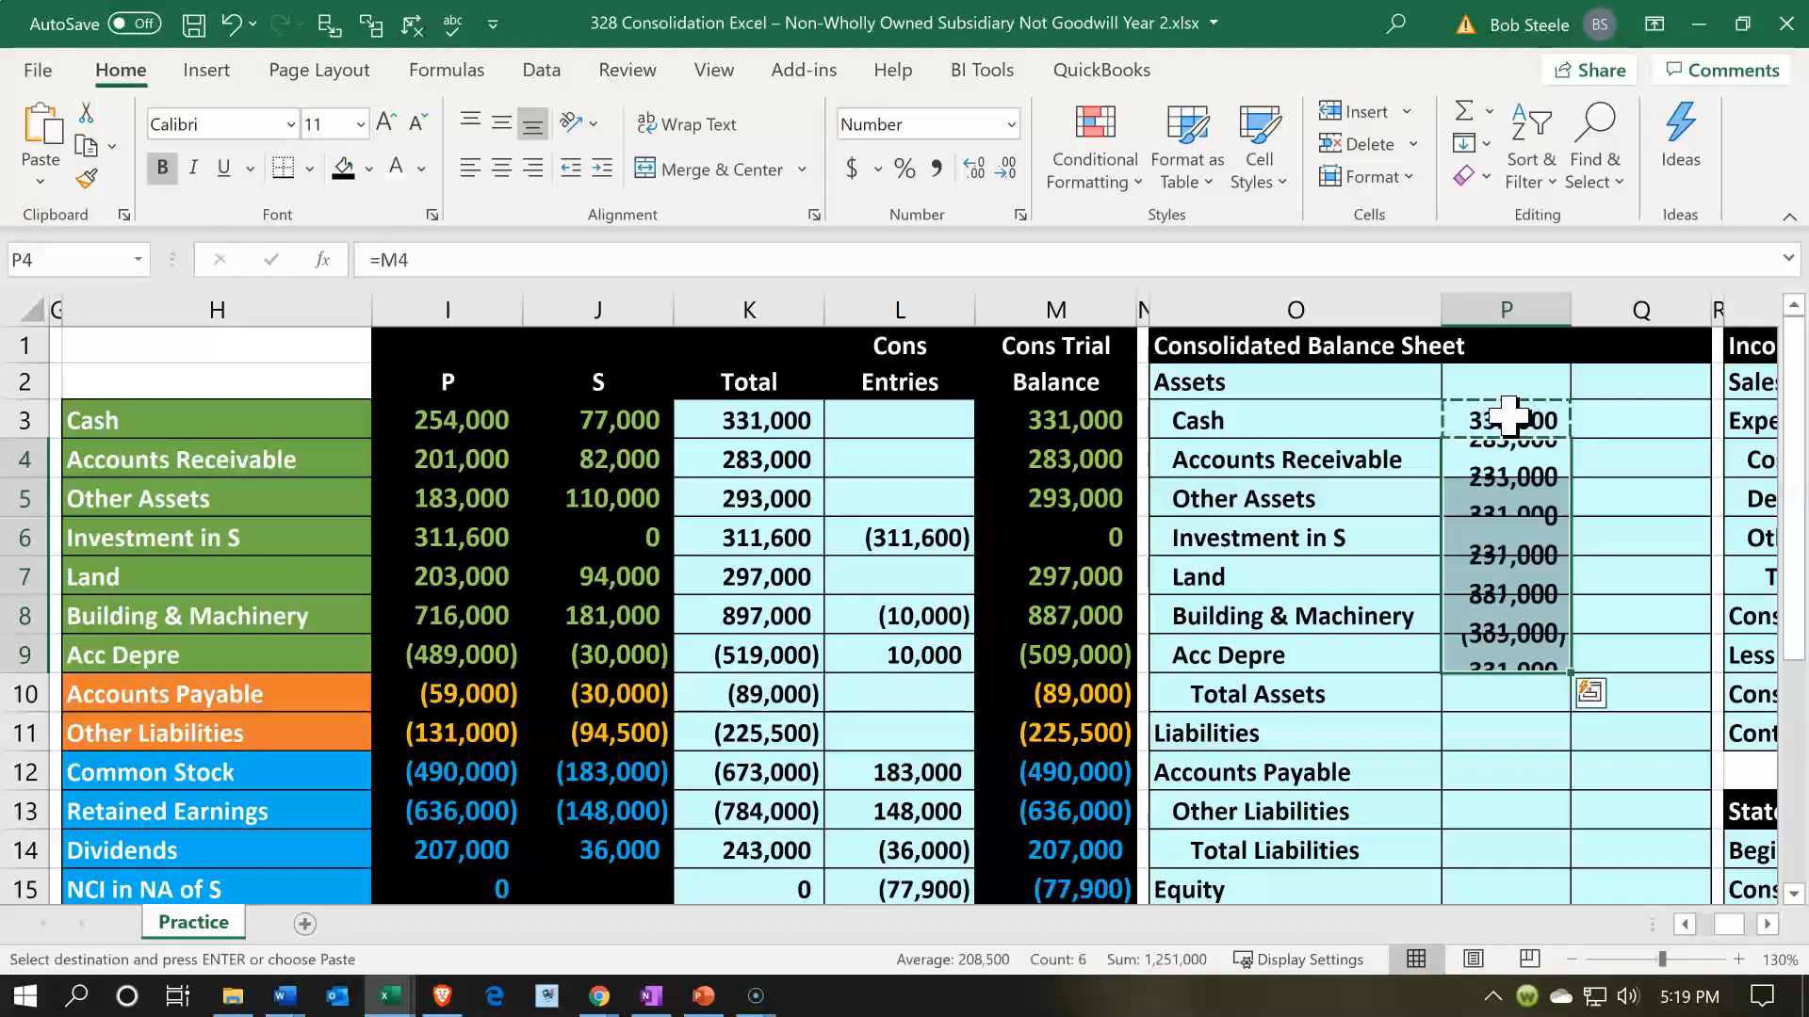
- Clear the Investment in S line from the balance sheet, removing both the amount in P6 and the label in O6
{"action": "left_click", "coordinate": [1508, 415]}
{"action": "key", "text": "Down"}
{"action": "key", "text": "Down"}
{"action": "key", "text": "Down"}
{"action": "key", "text": "Down"}
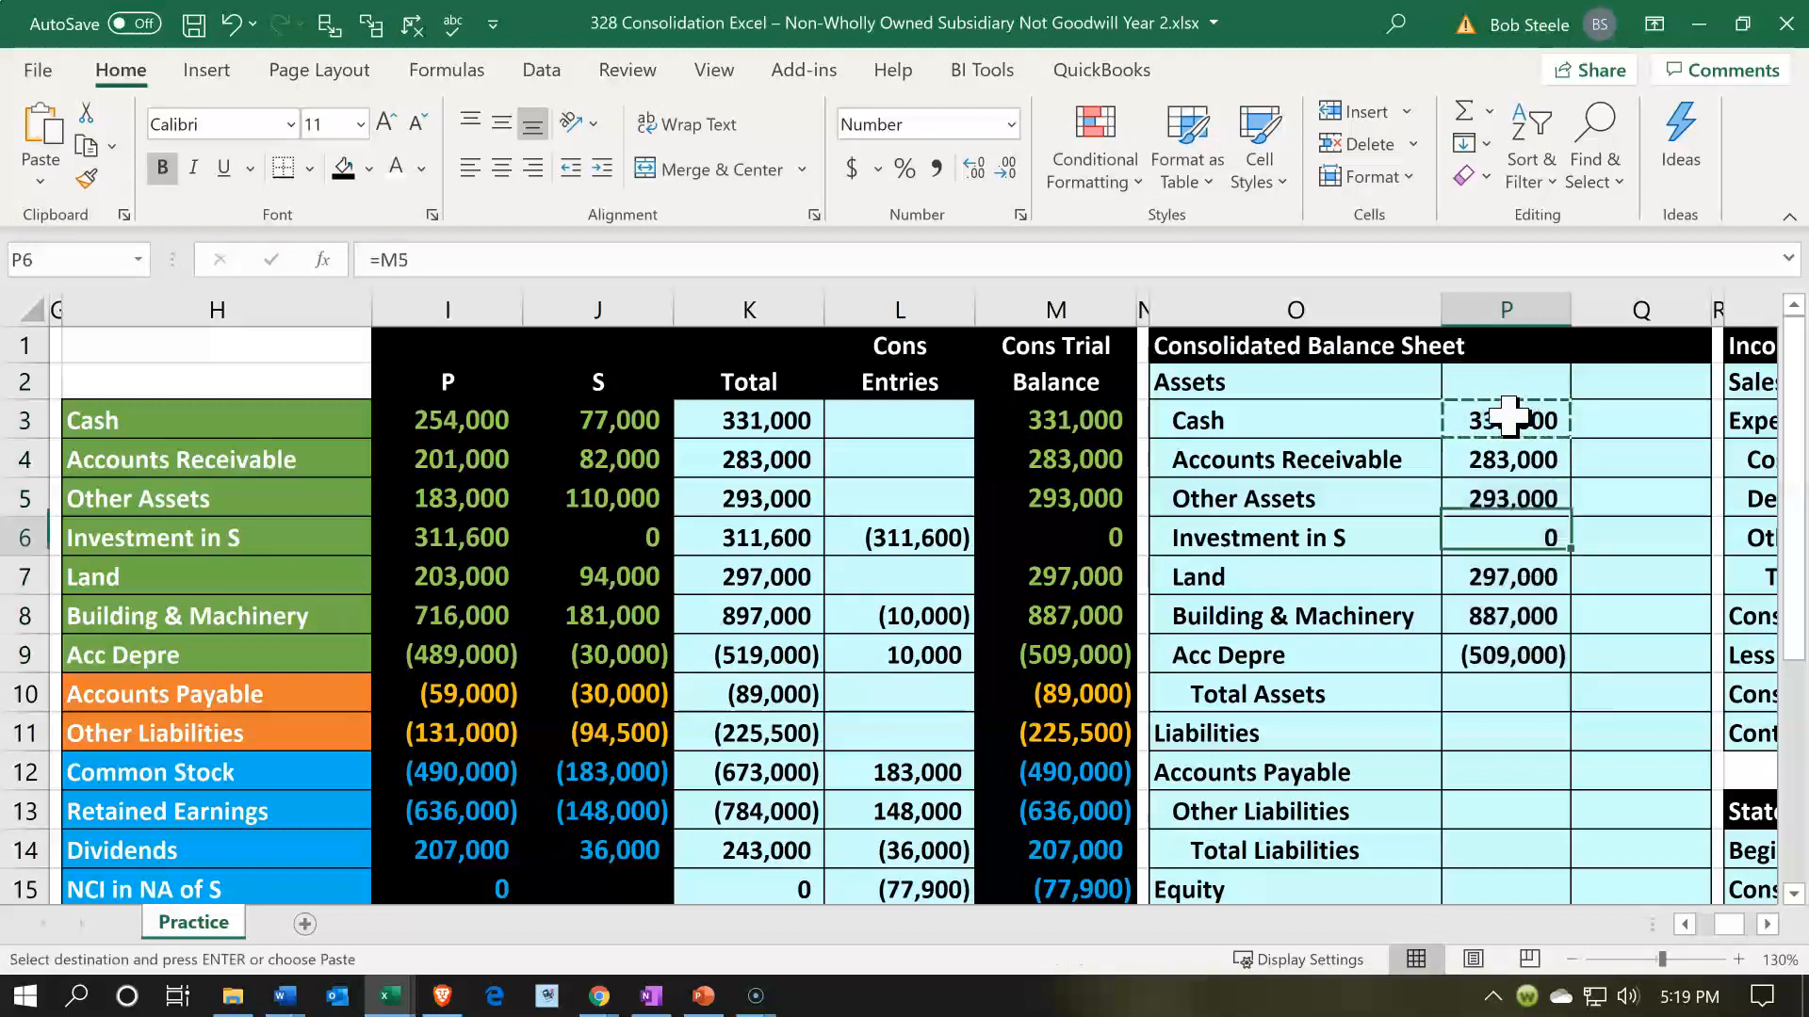
{"action": "key", "text": "Up"}
{"action": "key", "text": "Escape"}
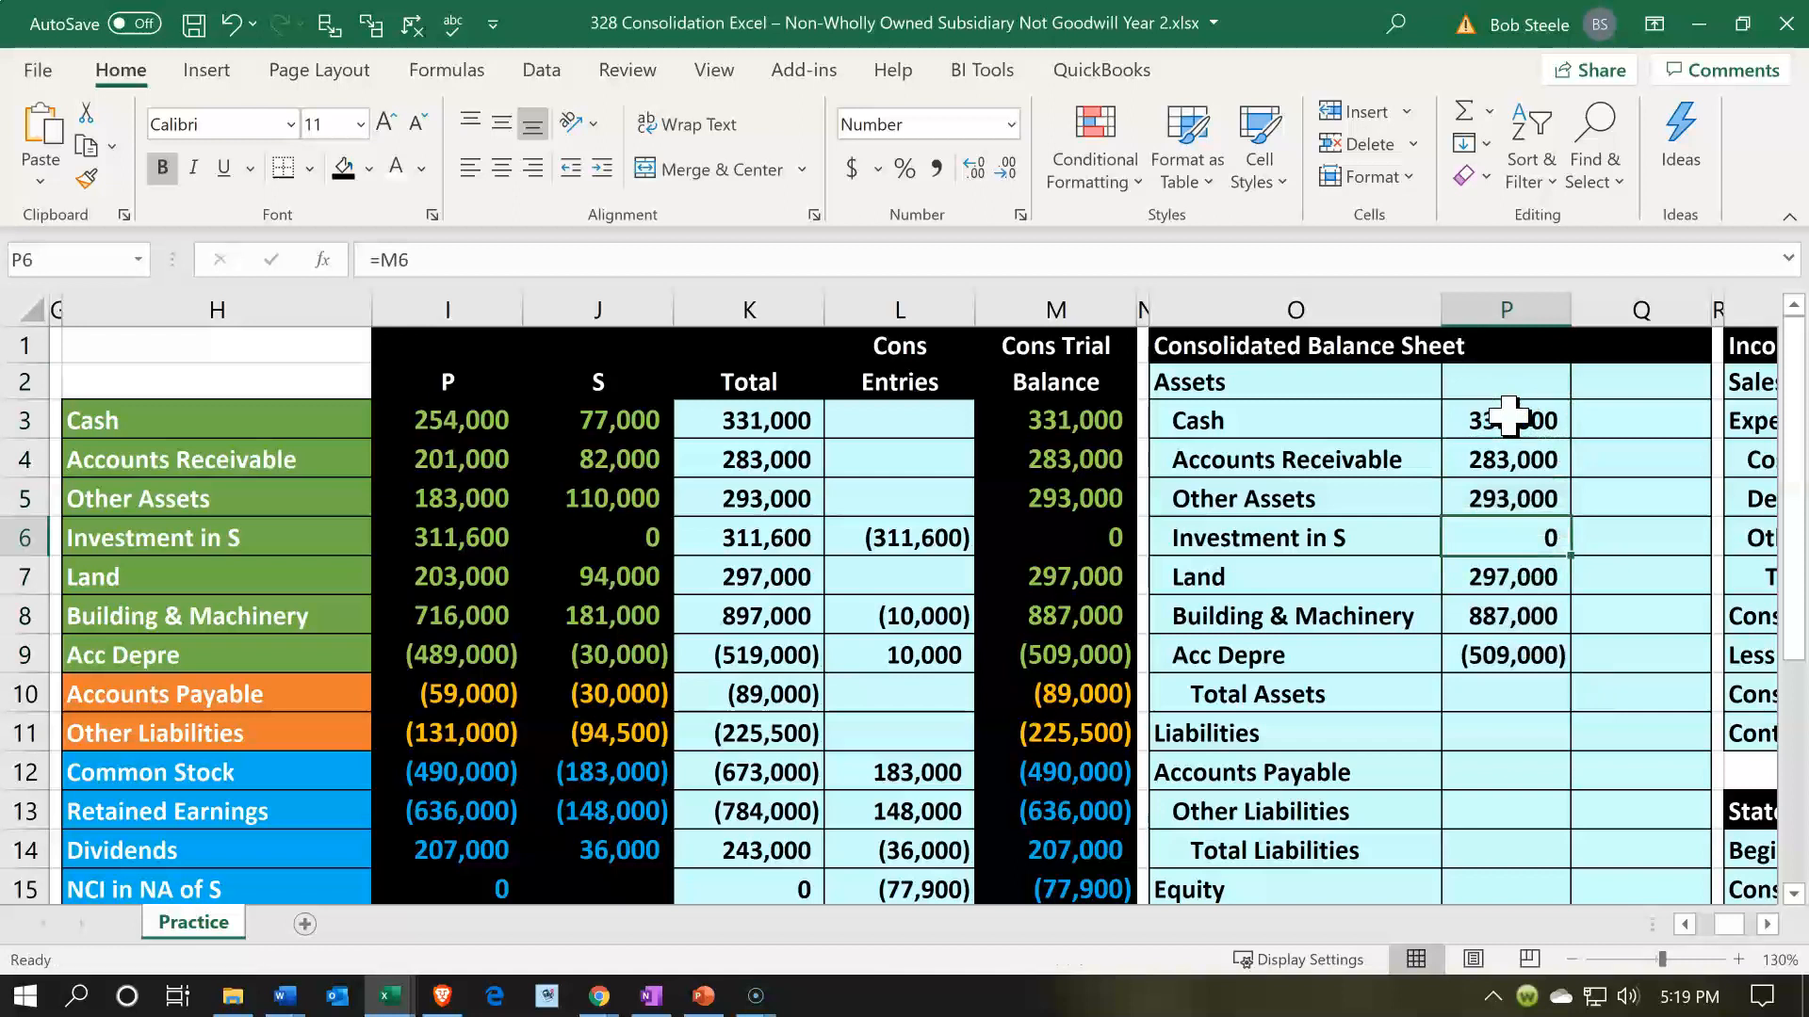
{"action": "key", "text": "Delete"}
{"action": "key", "text": "Left"}
{"action": "key", "text": "Delete"}
- Calculate Total Assets in Q10 as the sum of P3:P9
{"action": "key", "text": "Down"}
{"action": "key", "text": "Down"}
{"action": "key", "text": "Down"}
{"action": "key", "text": "Down"}
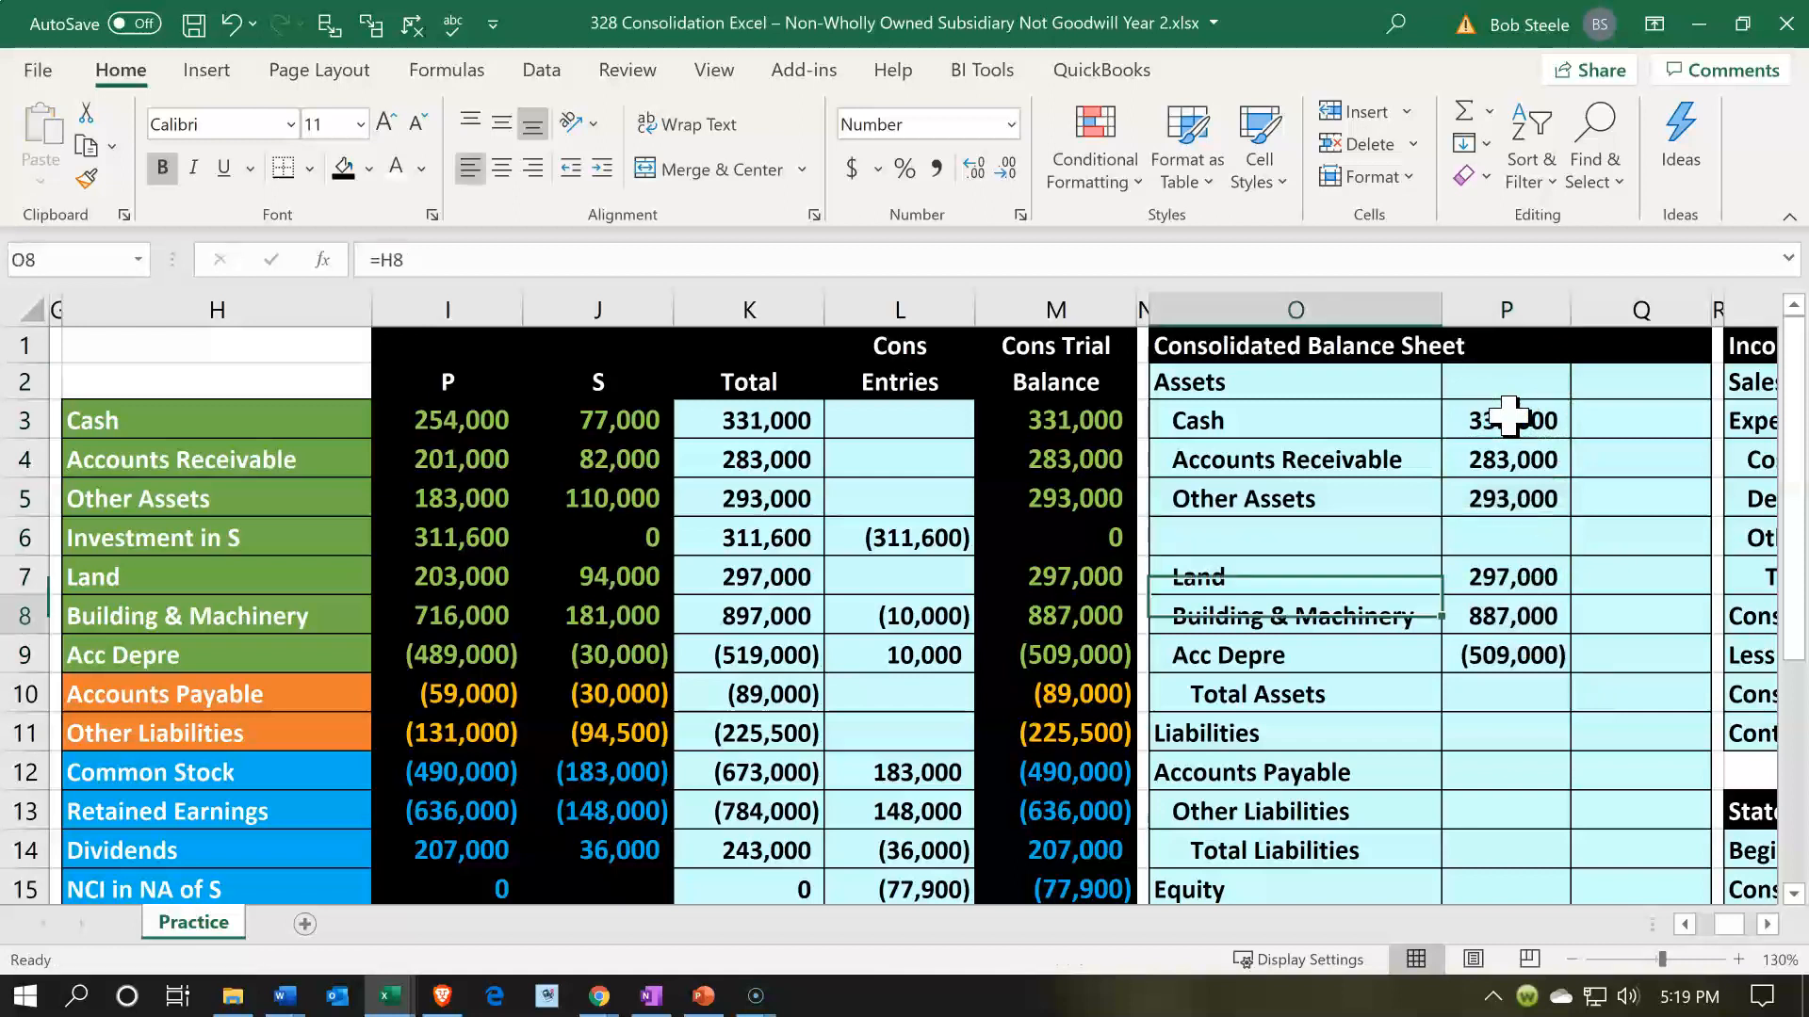
{"action": "key", "text": "Right"}
{"action": "key", "text": "Right"}
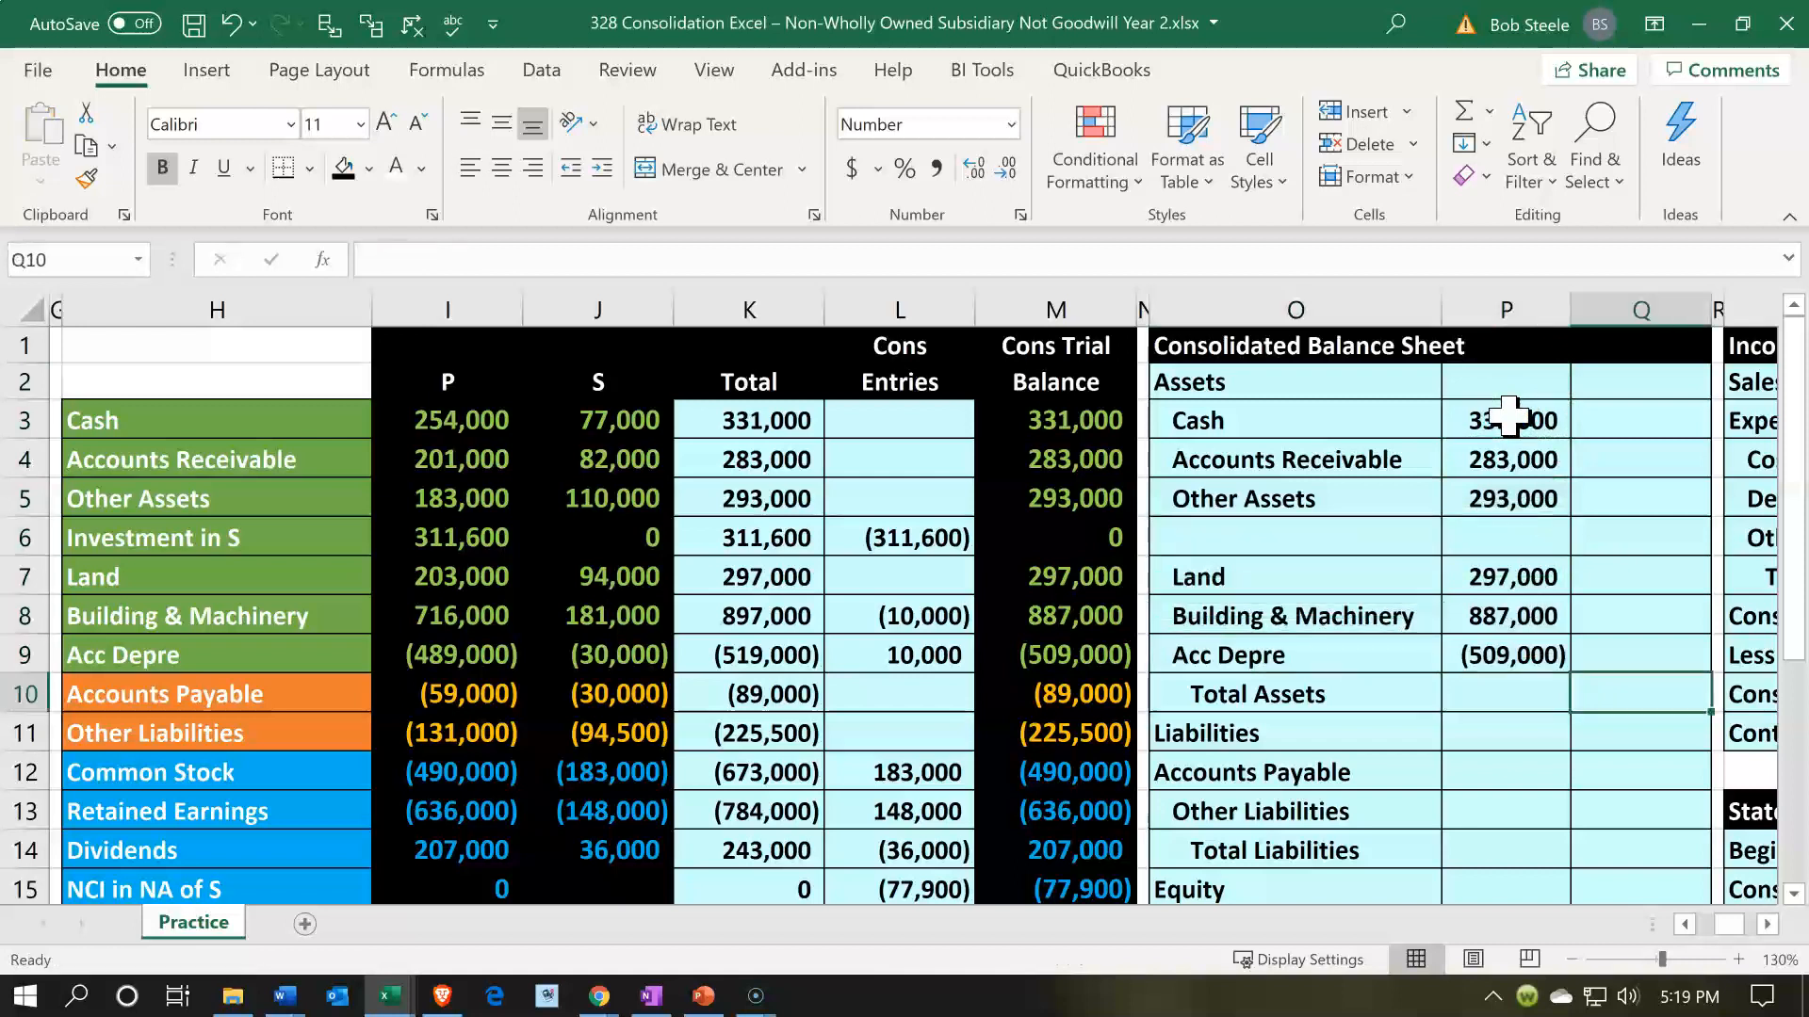
{"action": "type", "text": "="}
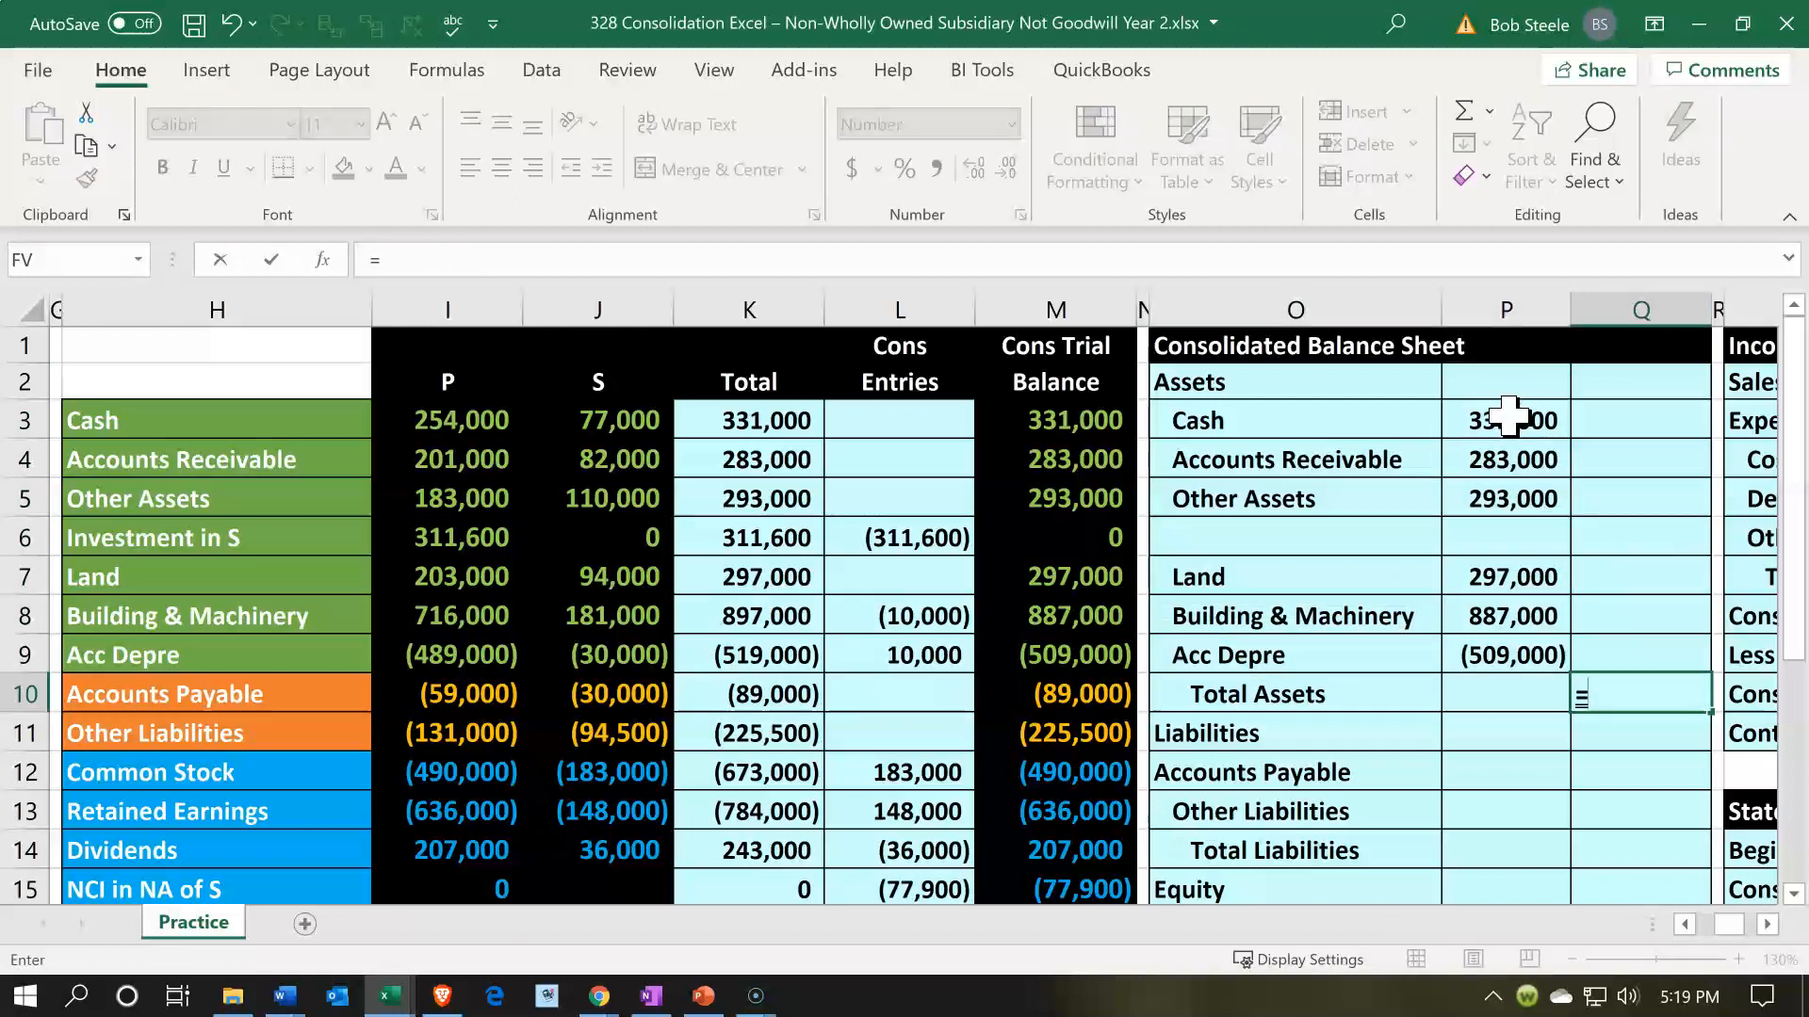
{"action": "type", "text": "sum("}
{"action": "key", "text": "Up"}
{"action": "key", "text": "Left"}
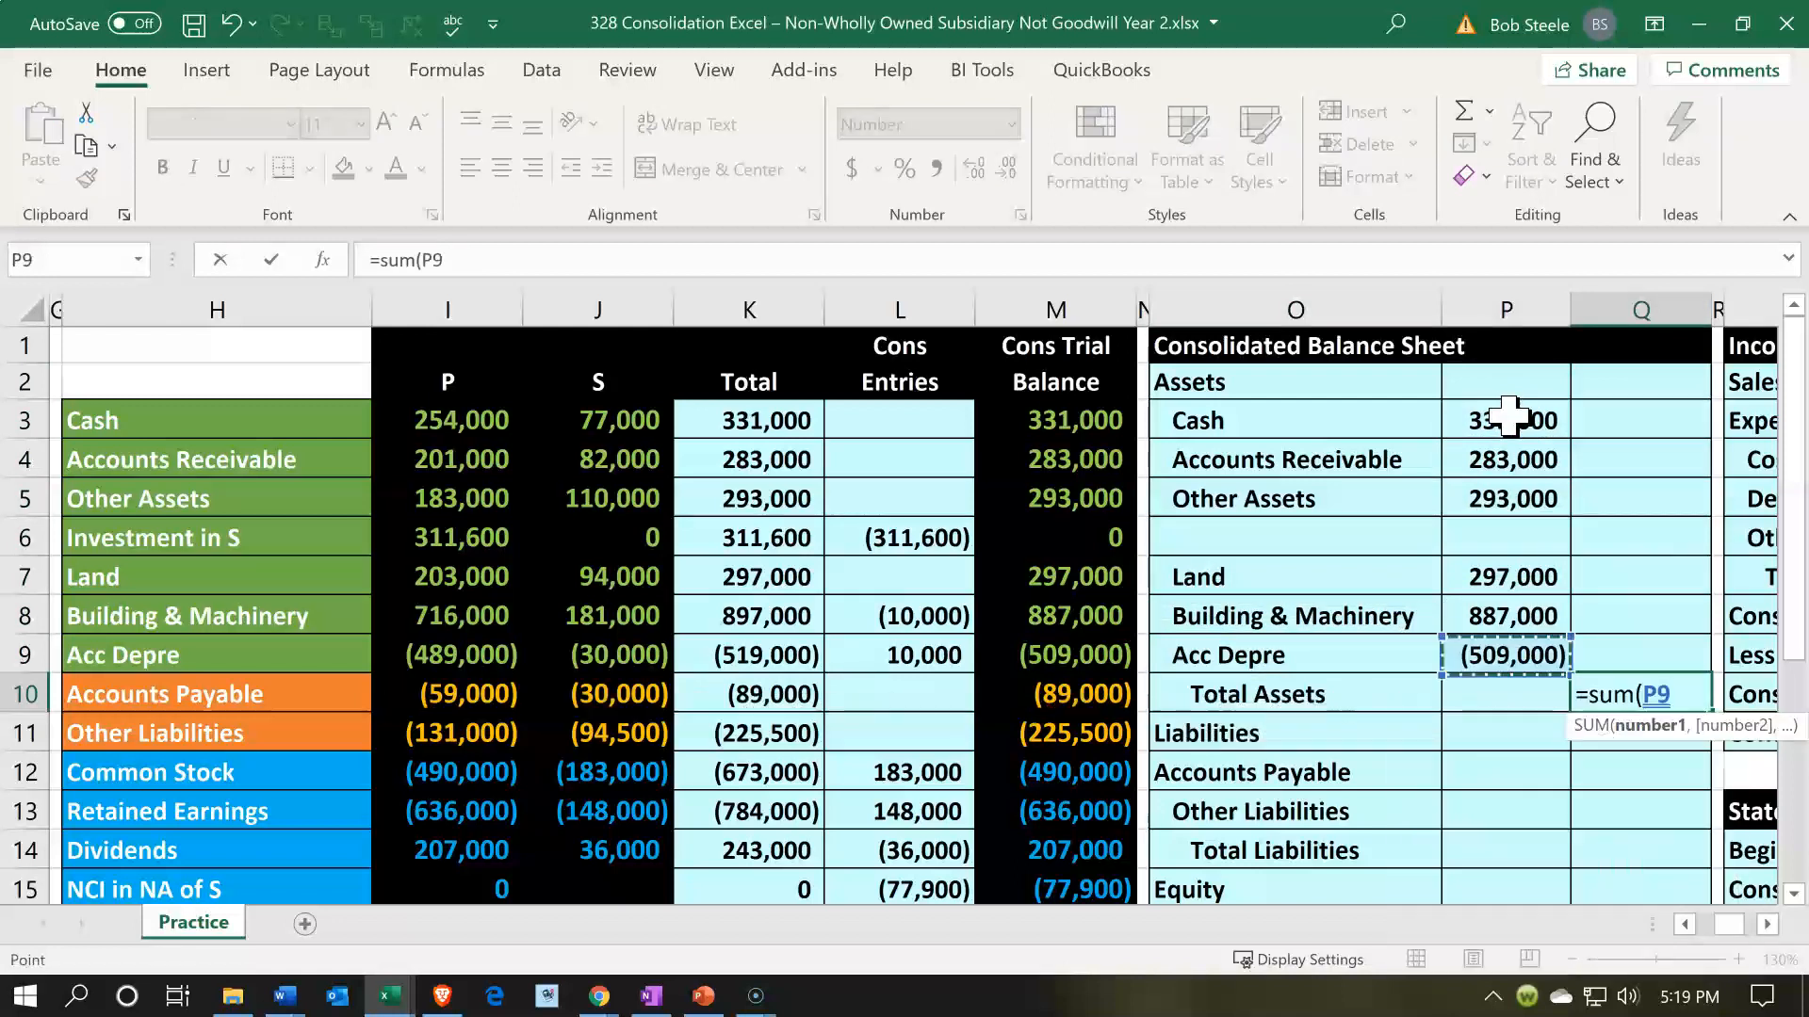
{"action": "key", "text": "shift+Up"}
{"action": "key", "text": "shift+Up"}
{"action": "key", "text": "shift+Up"}
{"action": "key", "text": "shift+Up"}
{"action": "key", "text": "shift+Up"}
{"action": "key", "text": "shift+Up"}
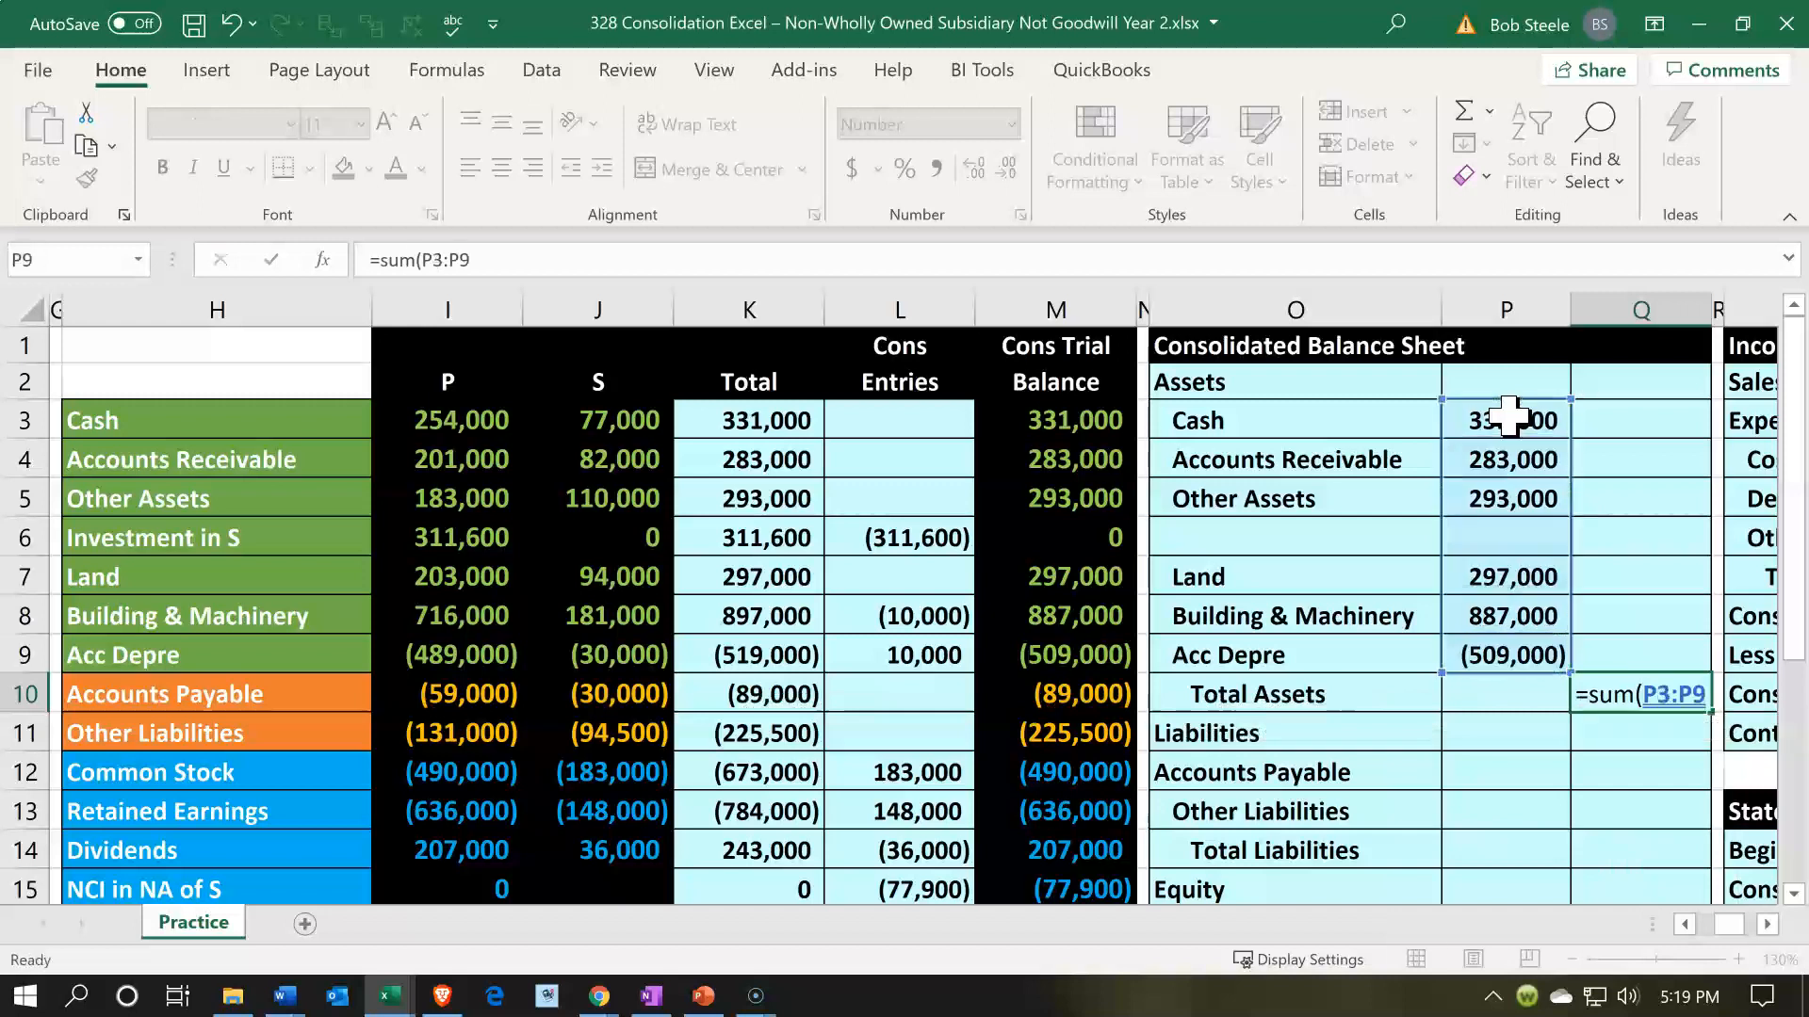
{"action": "key", "text": "Return"}
- Underline the Acc Depre amount in P9 and indent the Accounts Payable label in O12
{"action": "left_click", "coordinate": [1501, 656]}
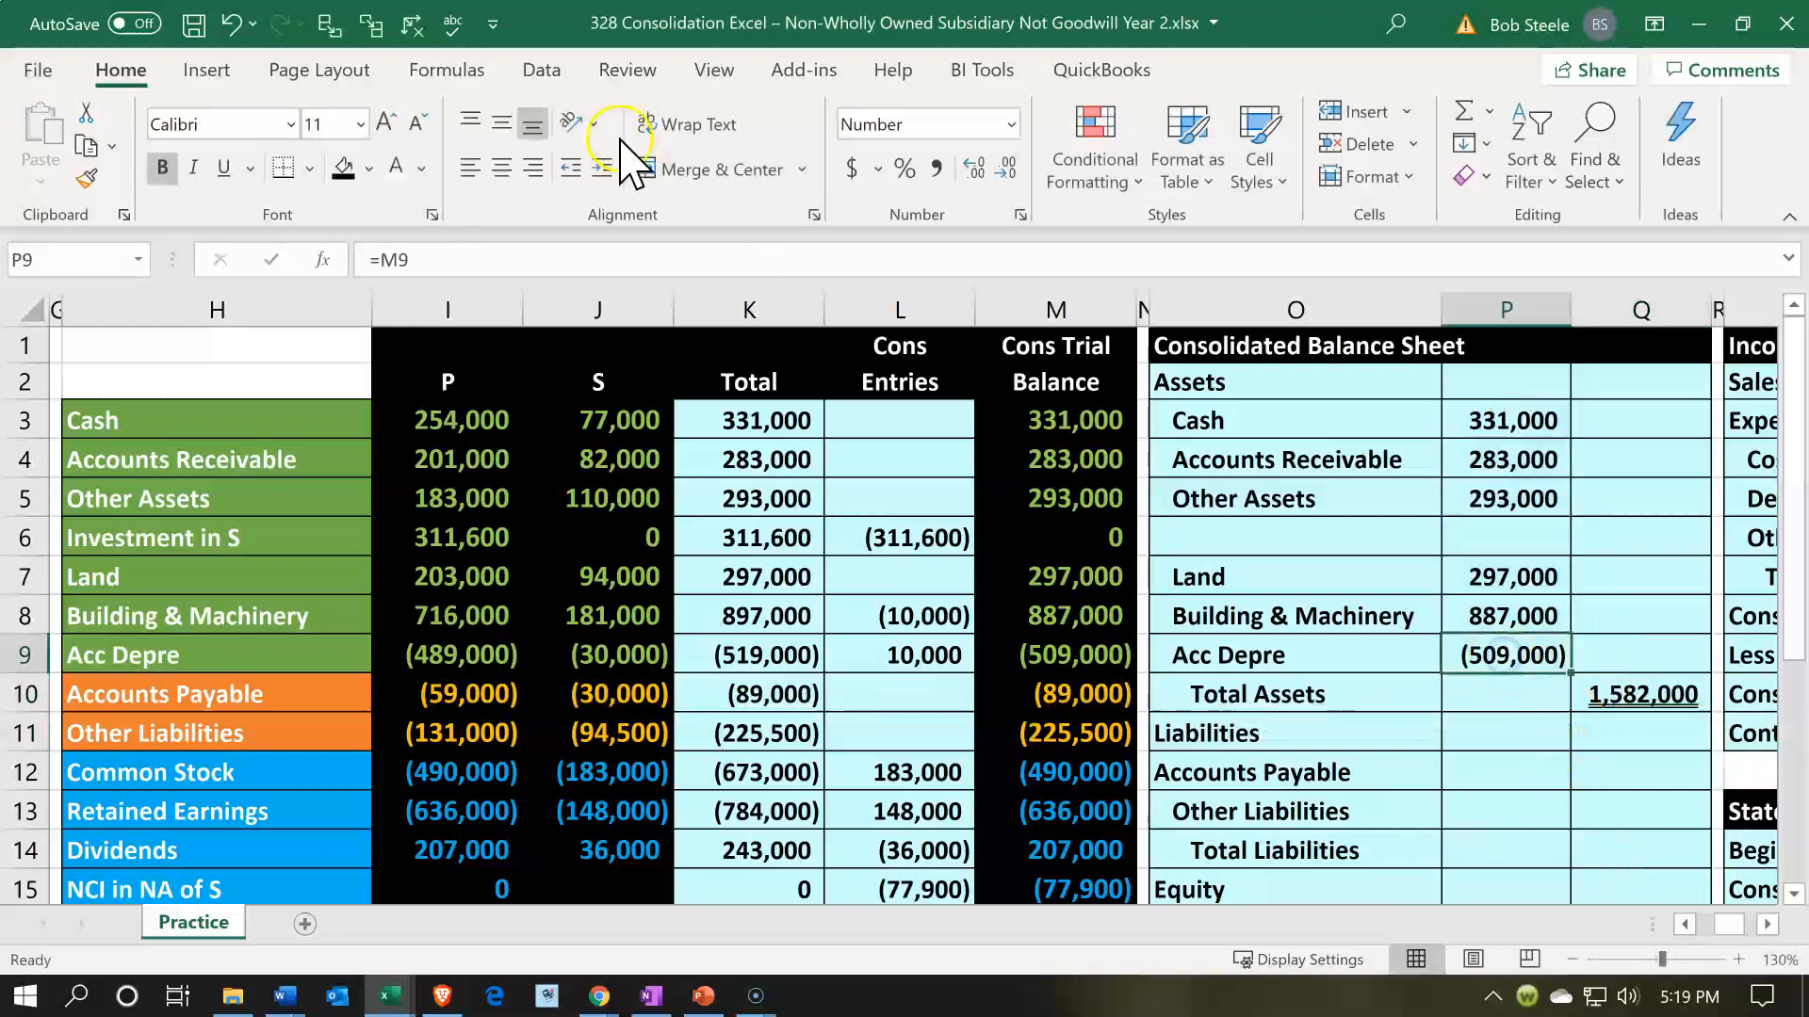
{"action": "left_click", "coordinate": [230, 175]}
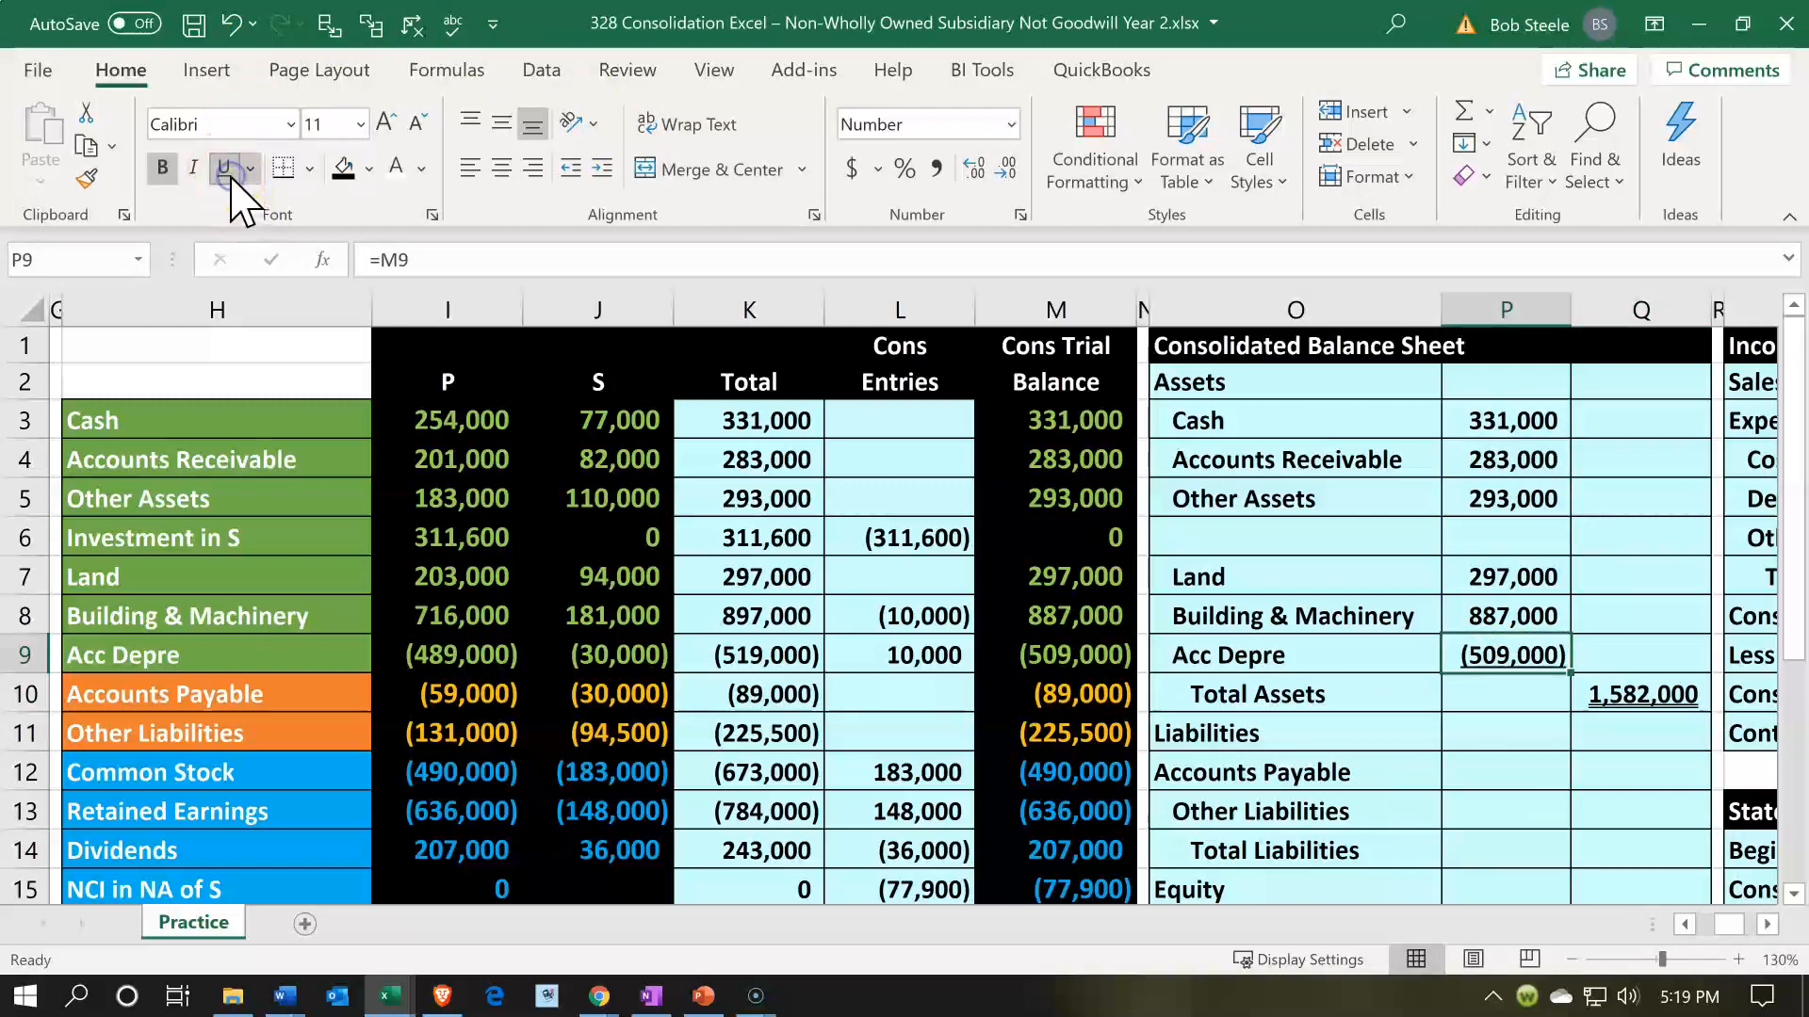
{"action": "left_click", "coordinate": [1353, 744]}
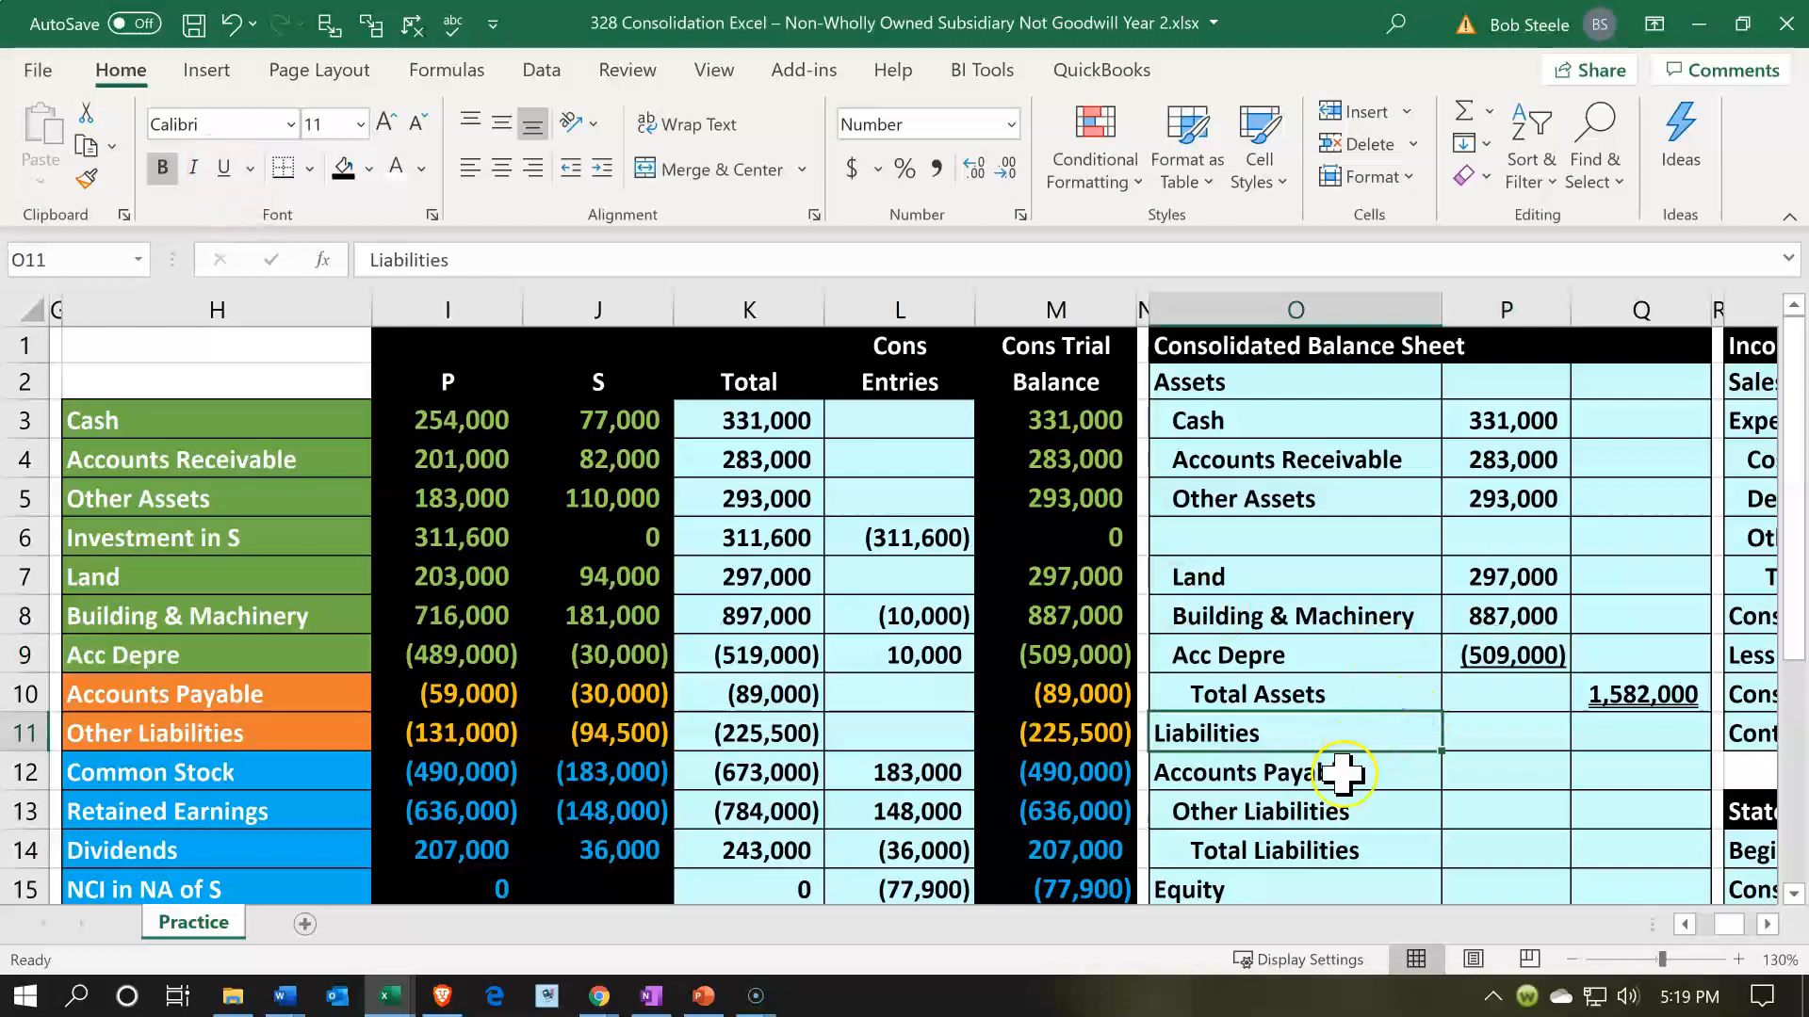
{"action": "left_click", "coordinate": [1345, 771]}
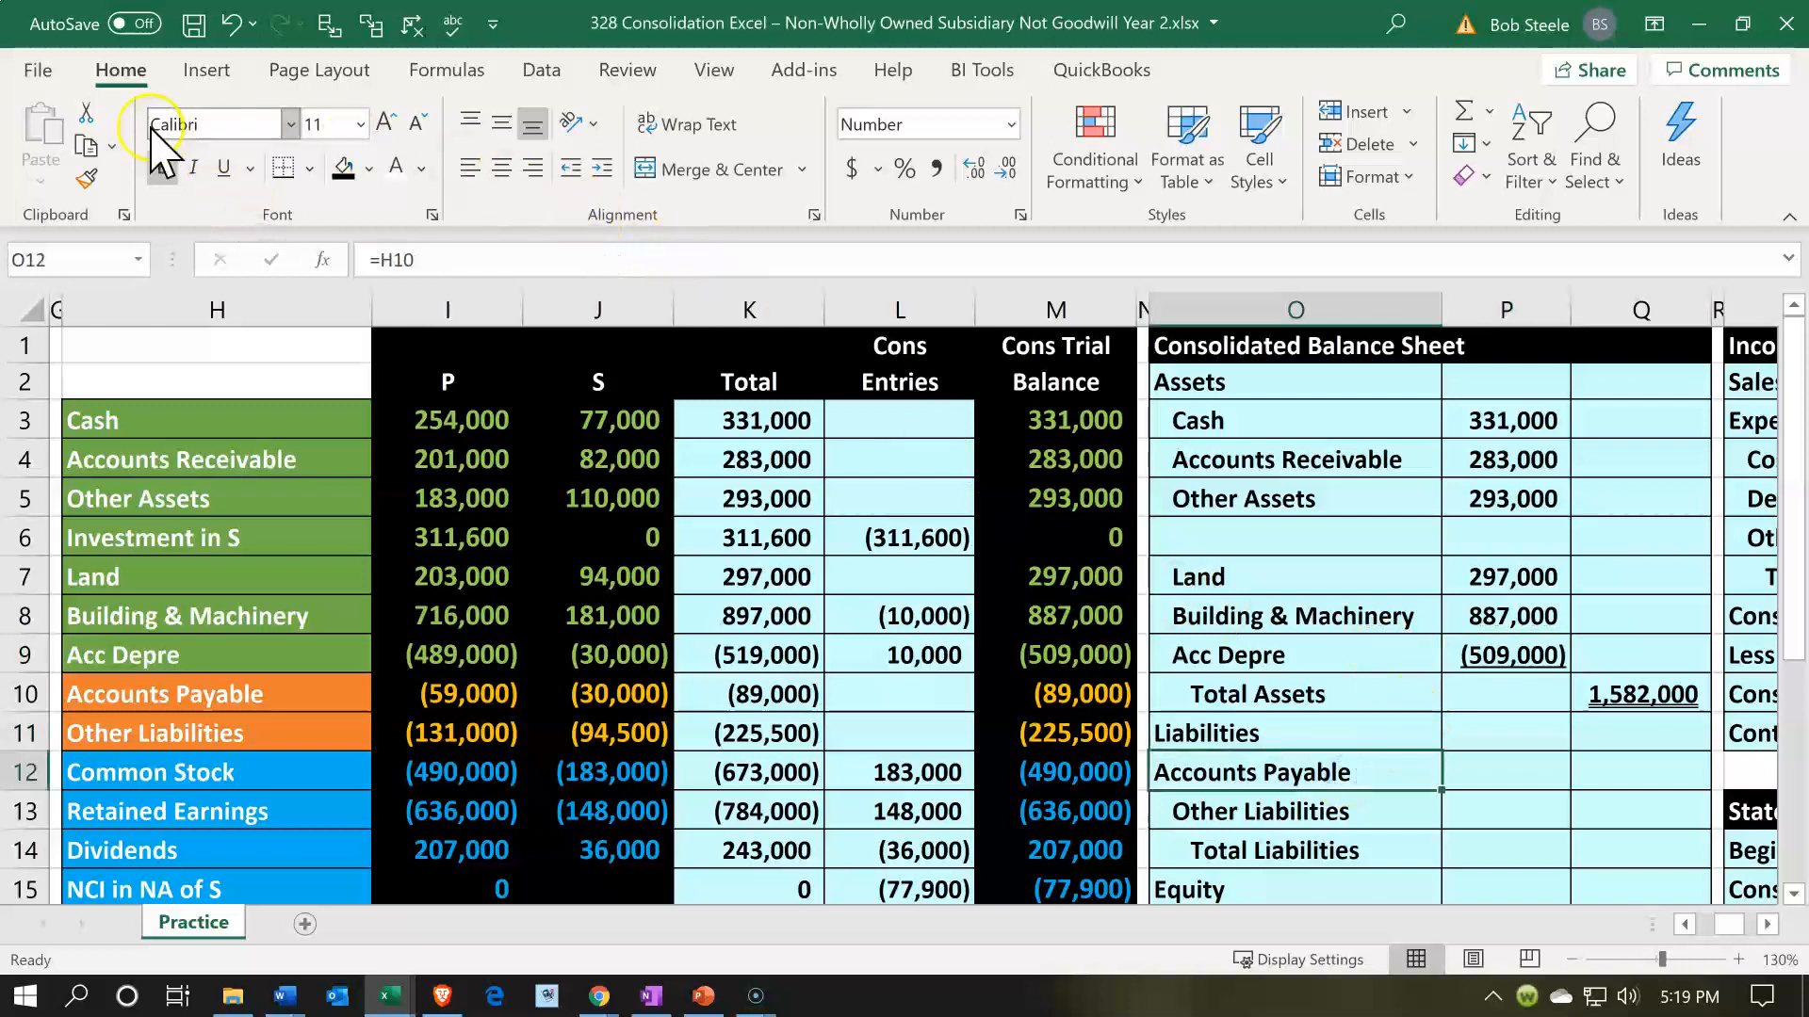
{"action": "left_click", "coordinate": [602, 169]}
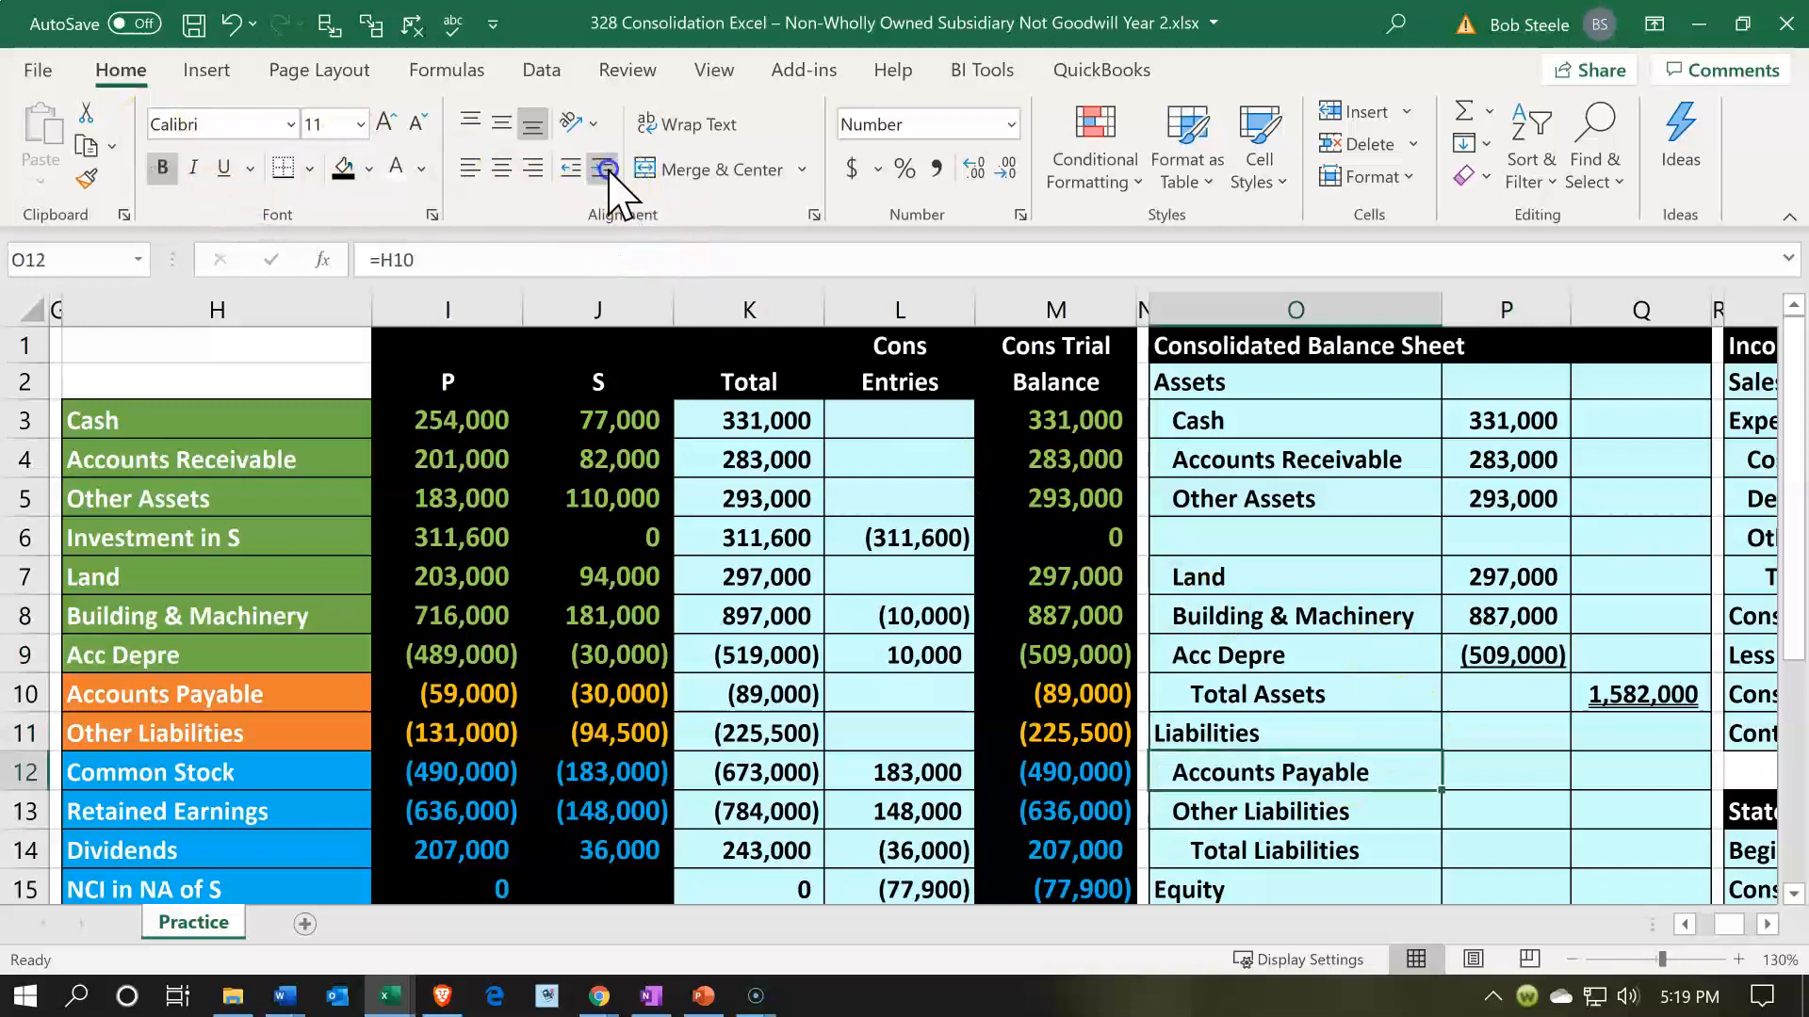
- Enter Accounts Payable in P12 as the sign-reversed trial balance amount, -M10
{"action": "left_click", "coordinate": [1507, 765]}
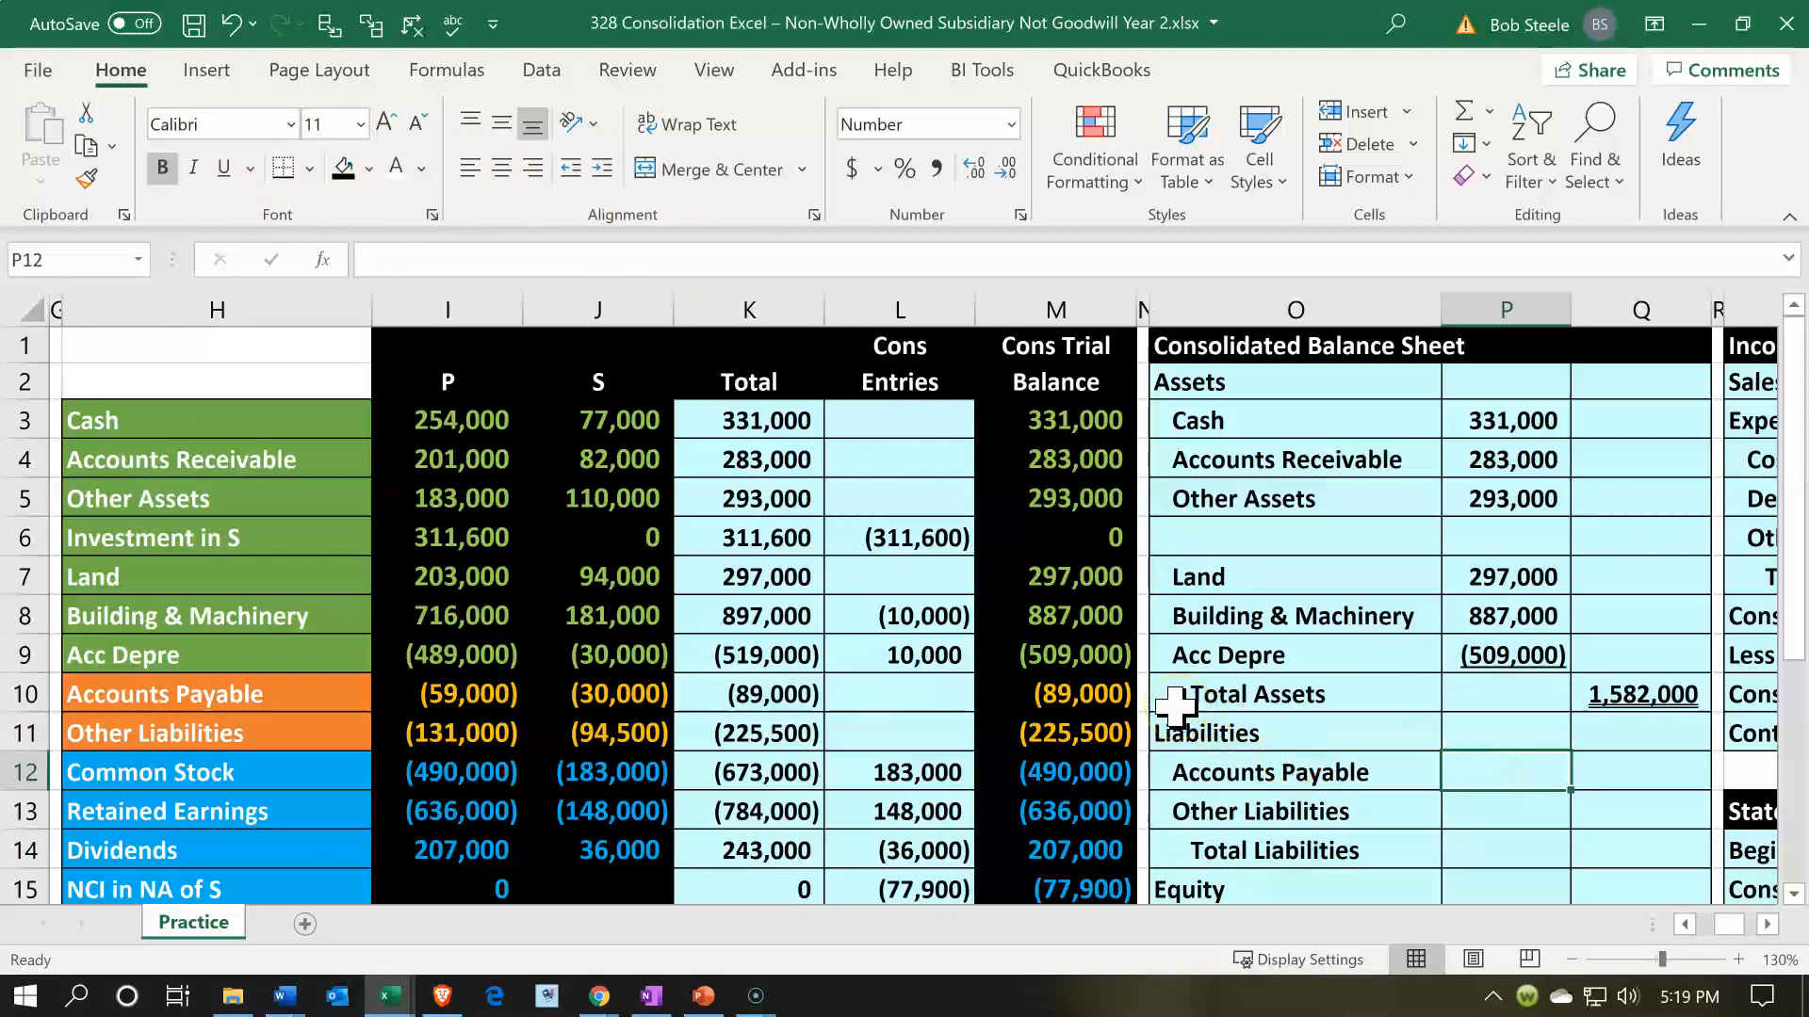
{"action": "type", "text": "-"}
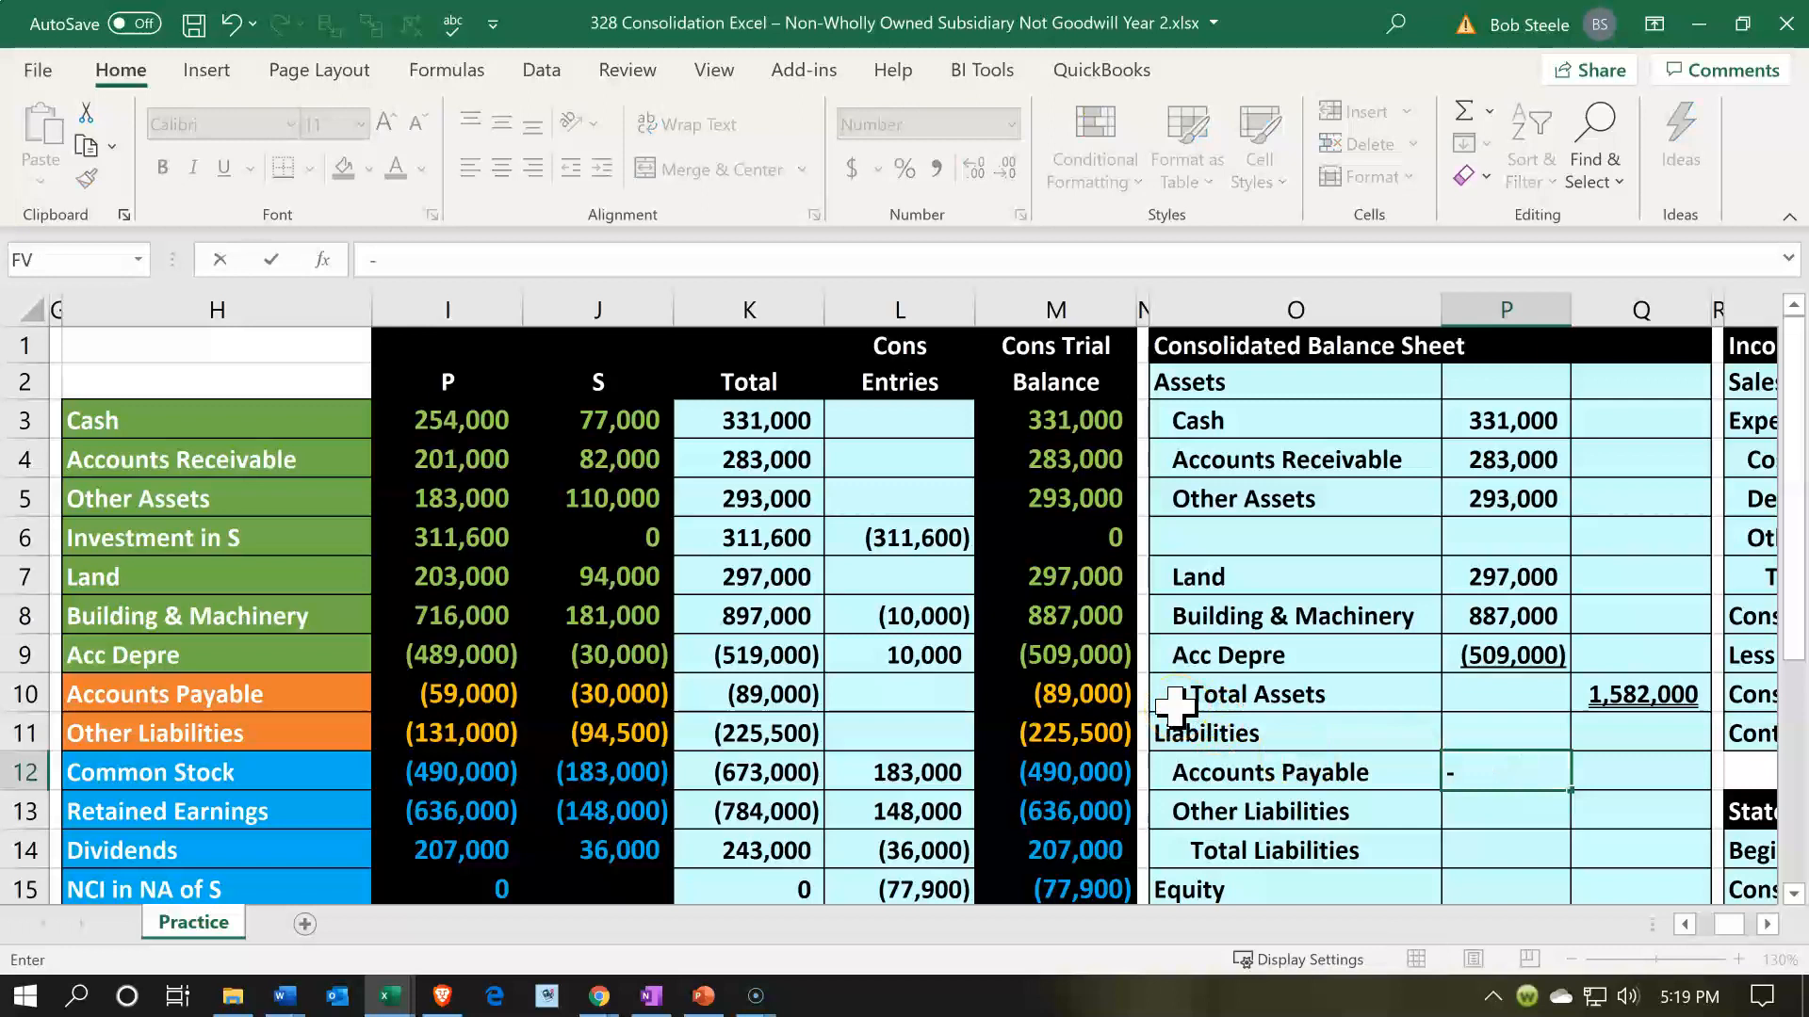
{"action": "key", "text": "Left"}
{"action": "key", "text": "Left"}
{"action": "key", "text": "Left"}
{"action": "key", "text": "Up"}
- Copy the Accounts Payable formula from P12 to Other Liabilities in P13
{"action": "key", "text": "Up"}
{"action": "key", "text": "Return"}
{"action": "key", "text": "Up"}
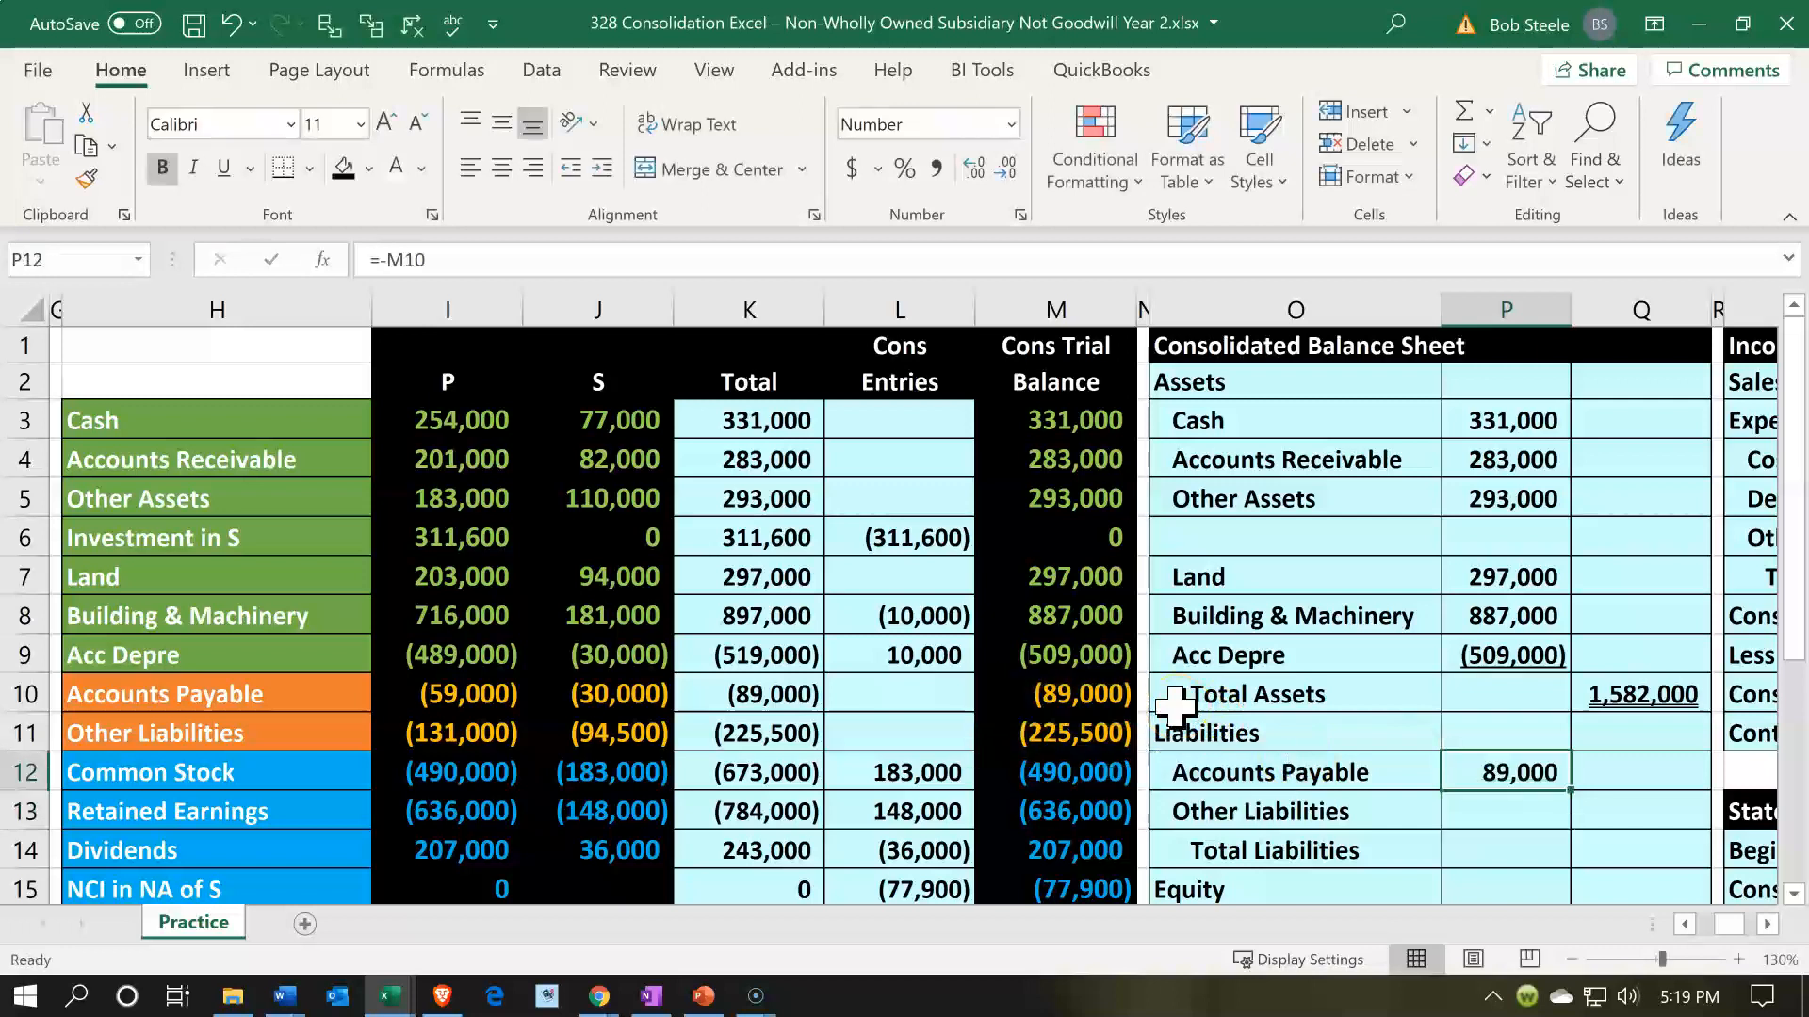
{"action": "key", "text": "ctrl+c"}
{"action": "key", "text": "Down"}
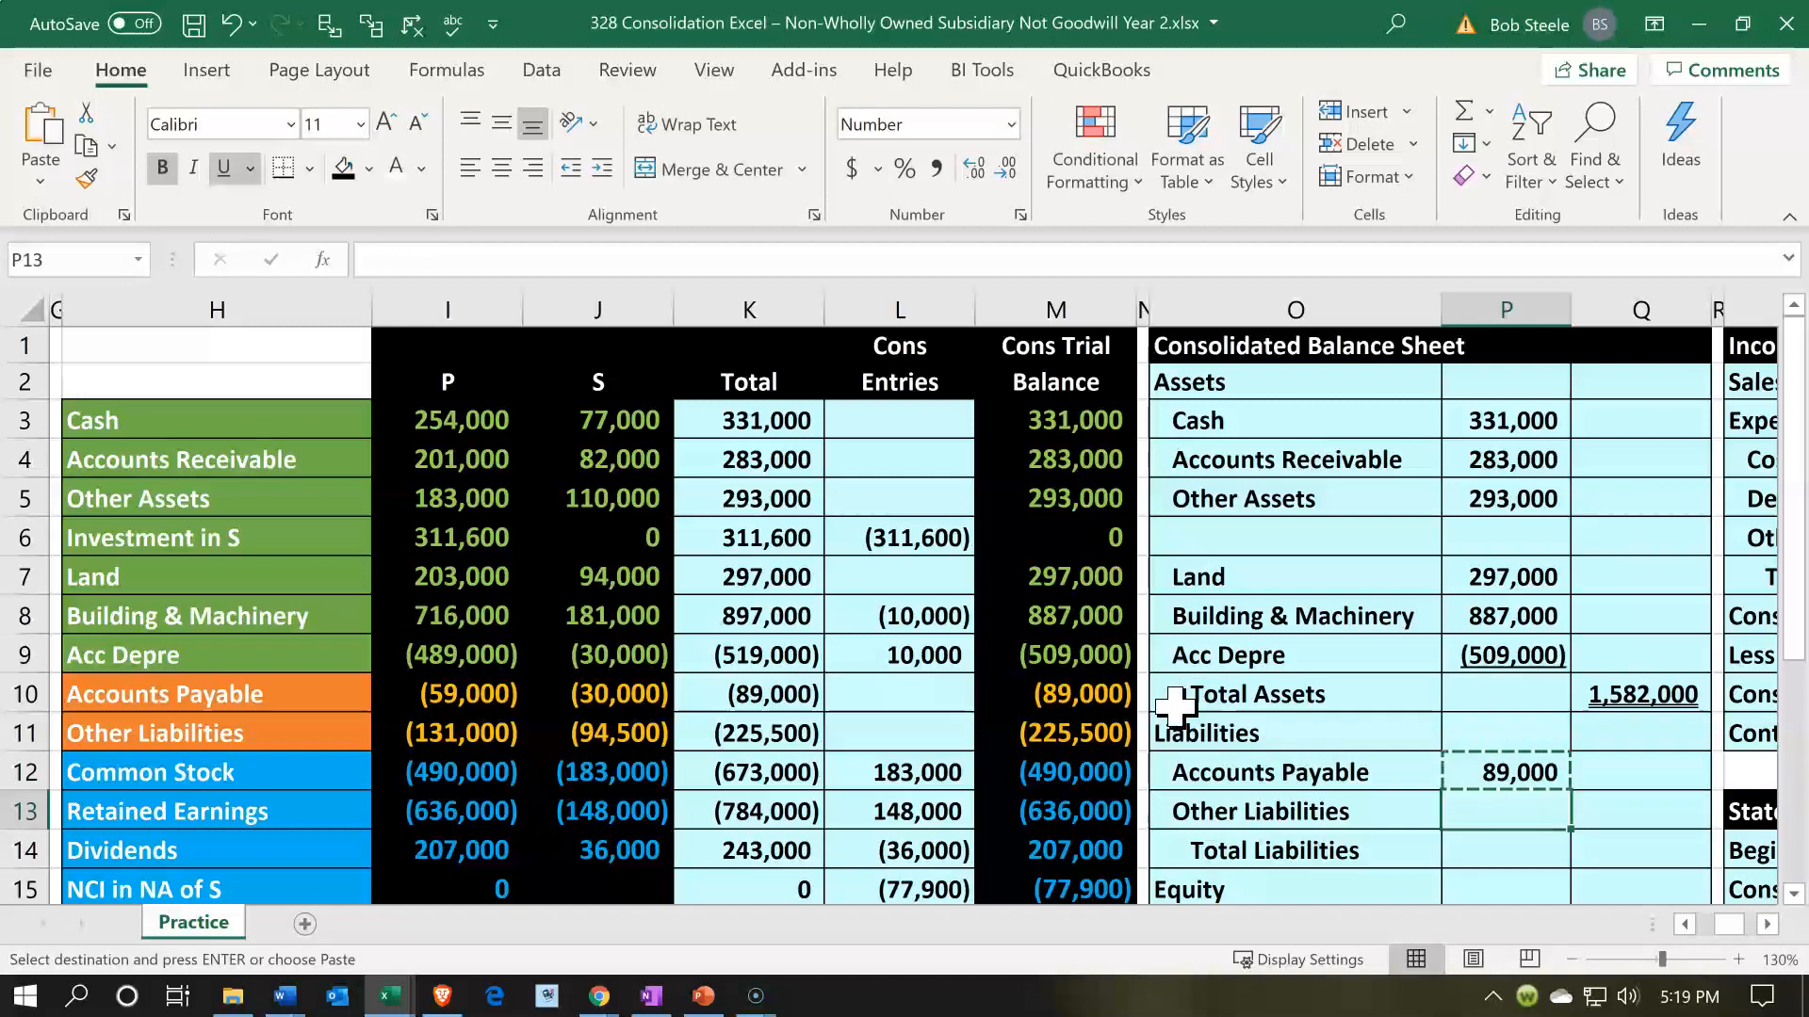
{"action": "key", "text": "ctrl+v"}
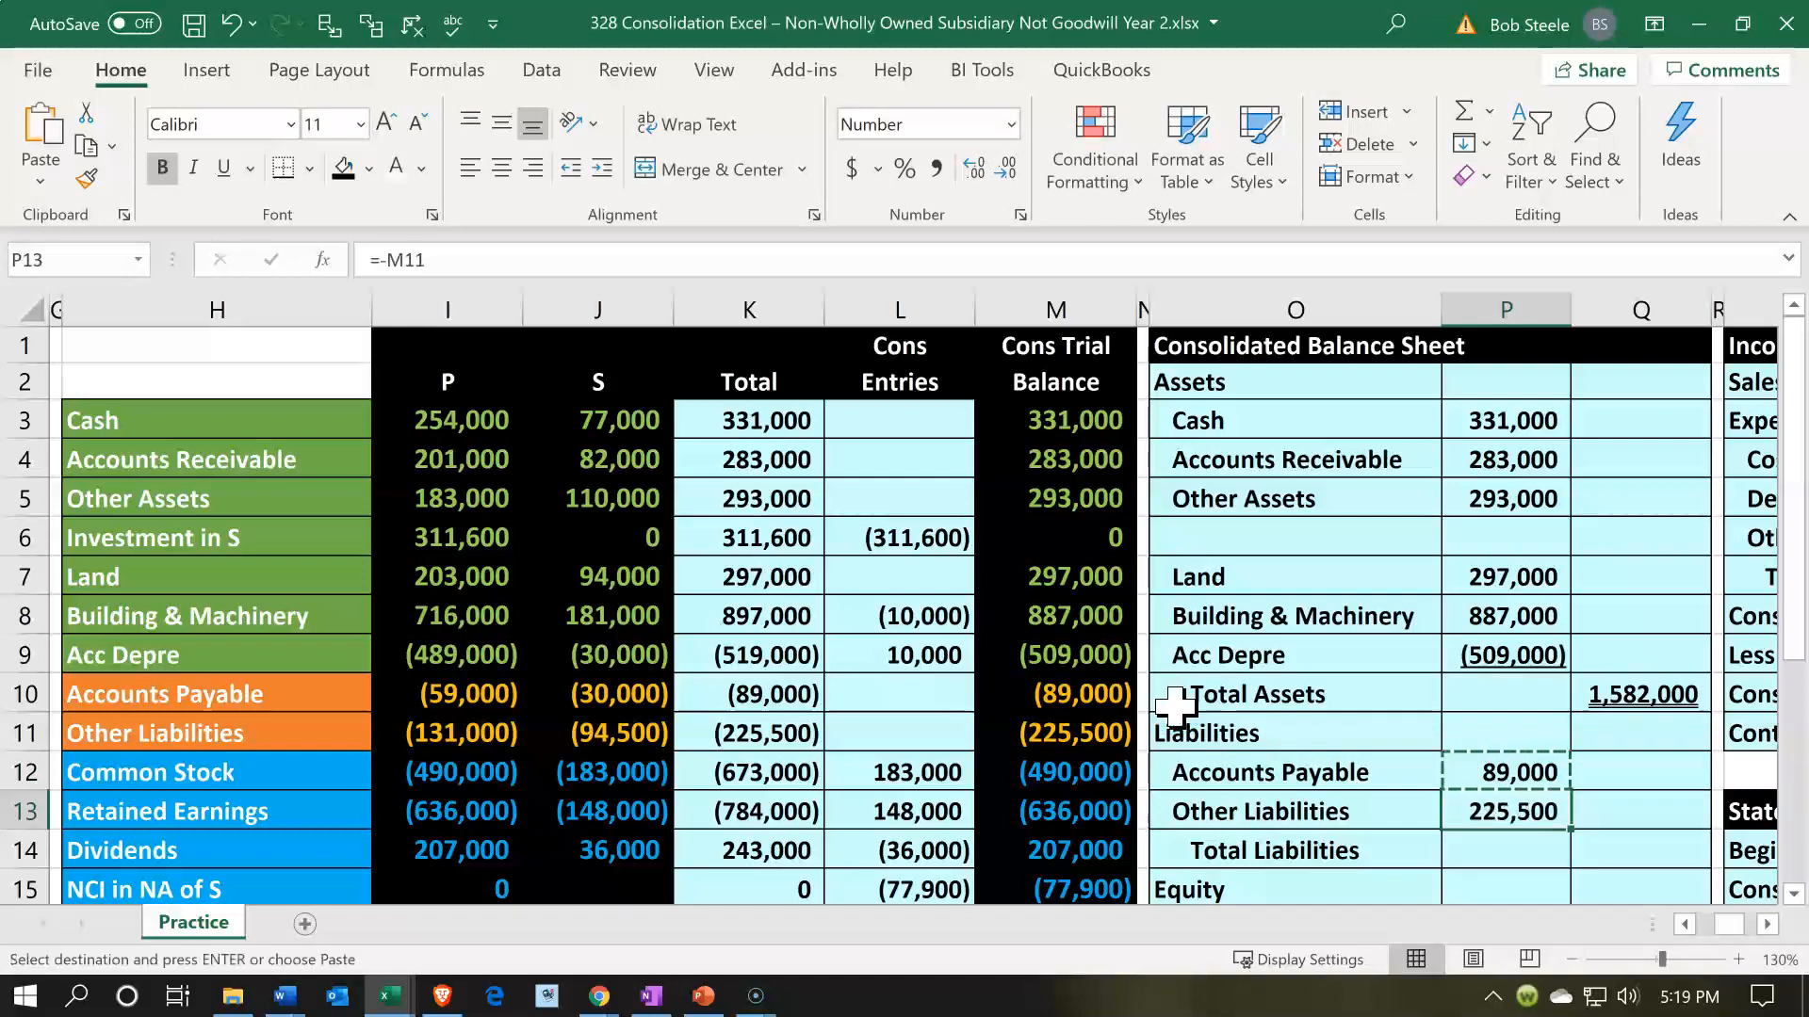
- Calculate Total Liabilities in Q14 as the sum of P12:P13
{"action": "key", "text": "Down"}
{"action": "key", "text": "Right"}
{"action": "type", "text": "=sum"}
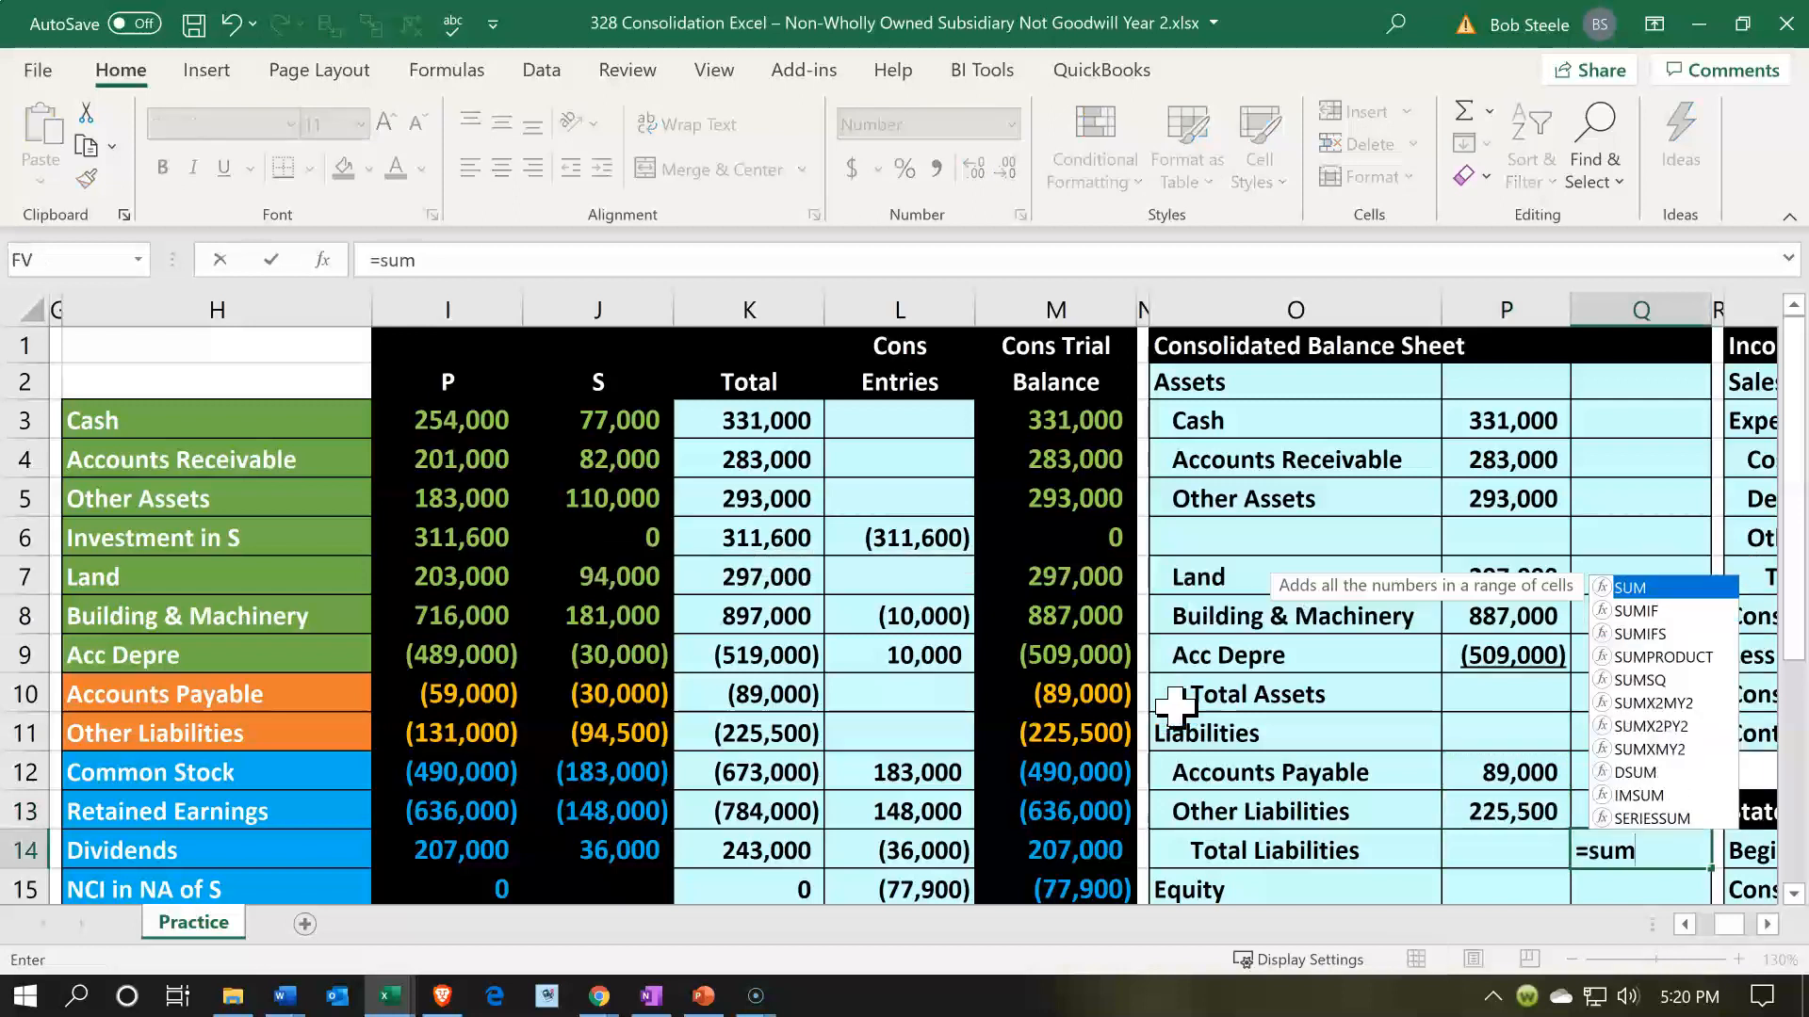
{"action": "type", "text": "("}
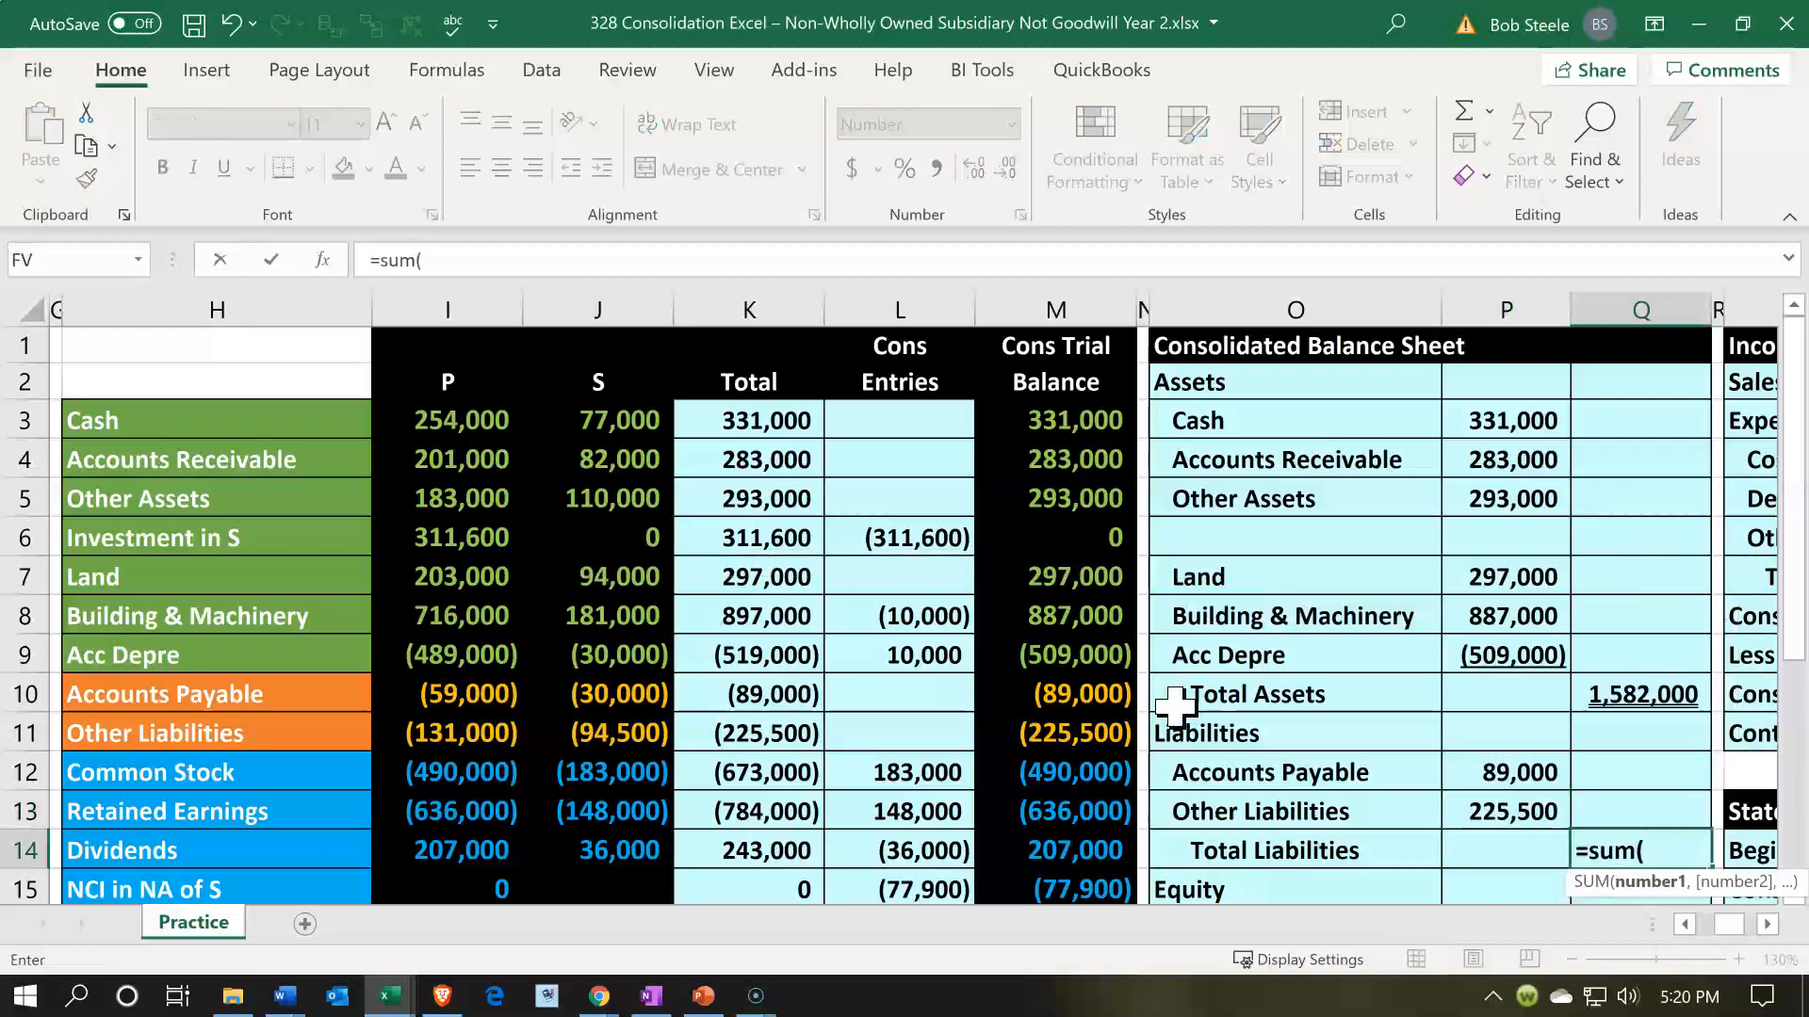
{"action": "key", "text": "Up"}
{"action": "key", "text": "Left"}
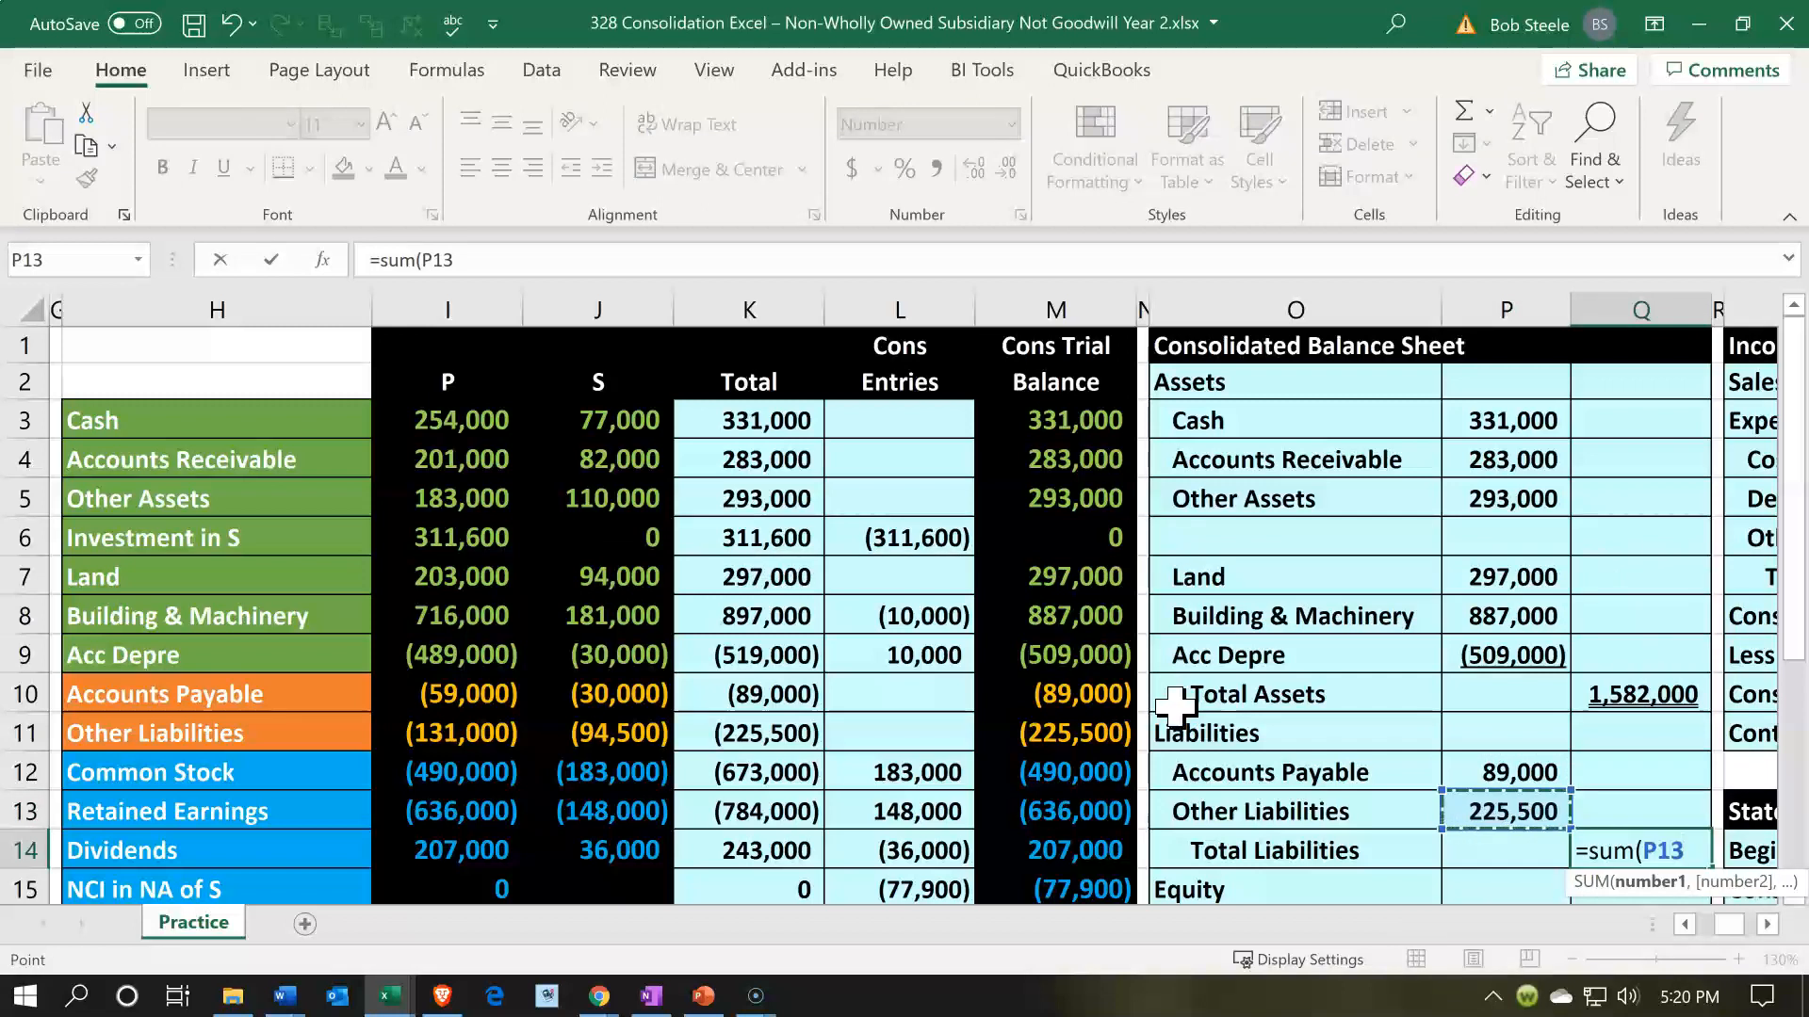
{"action": "key", "text": "shift+Up"}
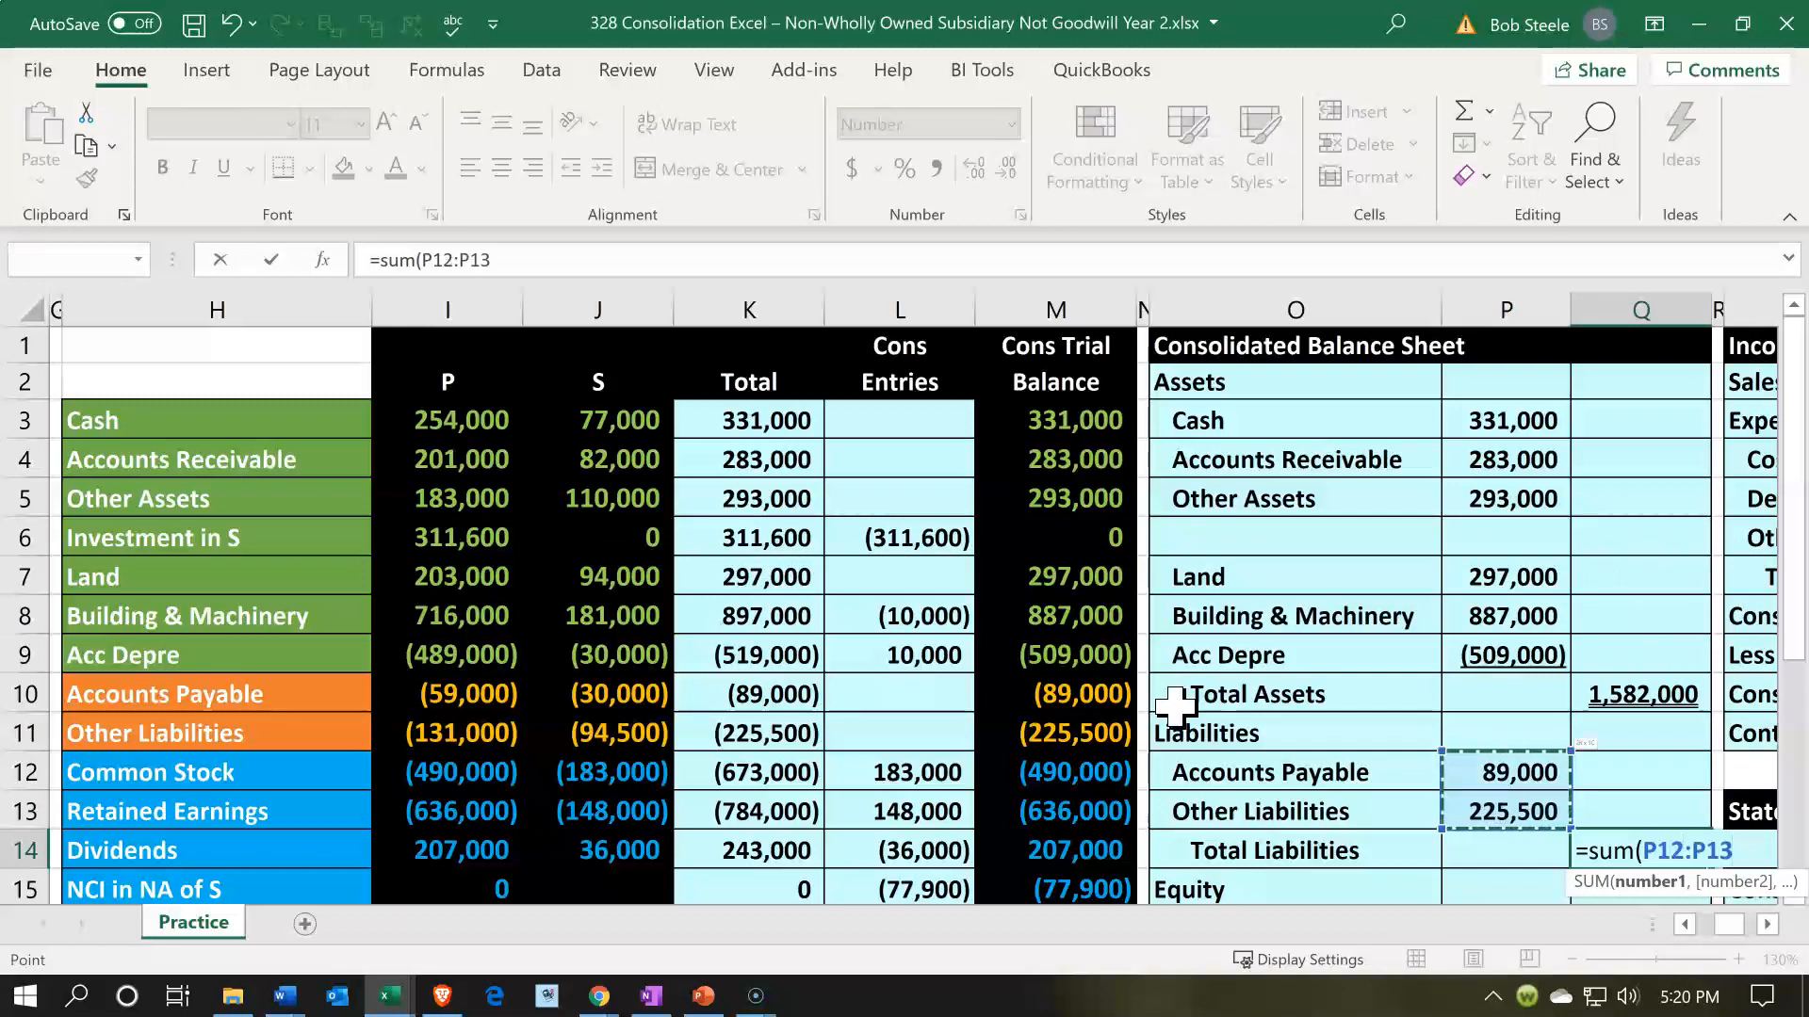
{"action": "type", "text": ")"}
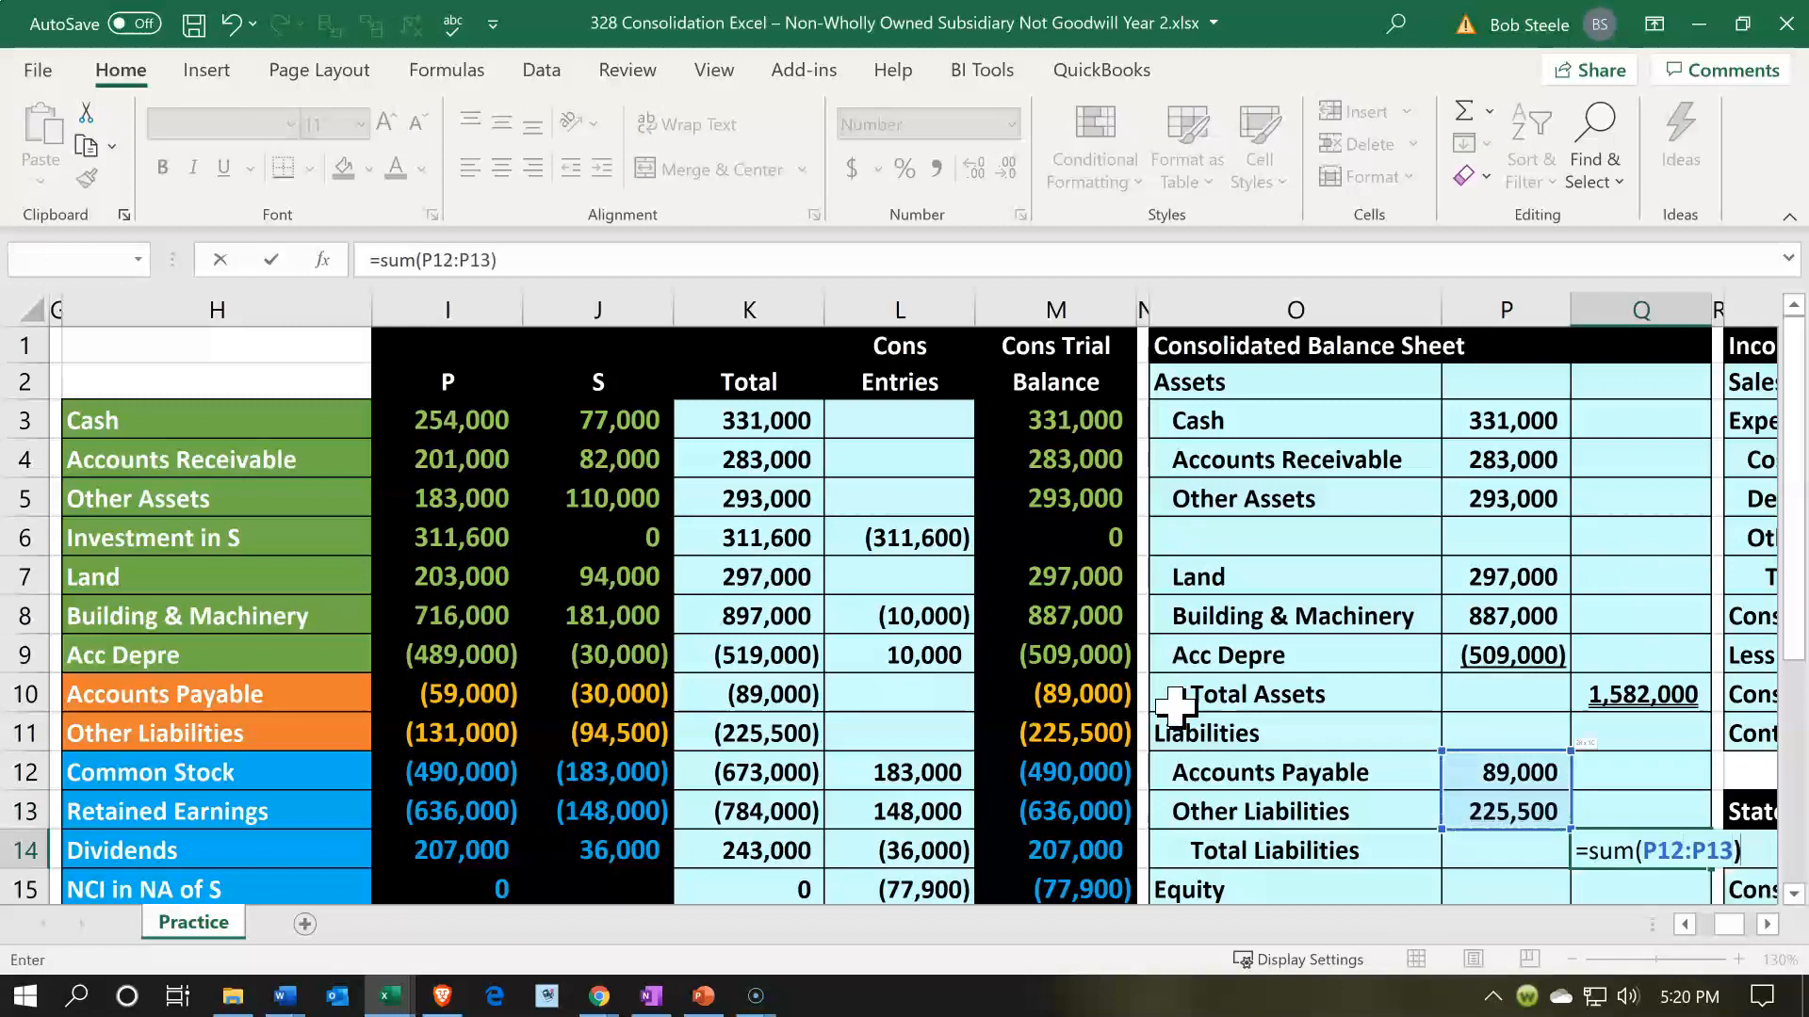
{"action": "key", "text": "Return"}
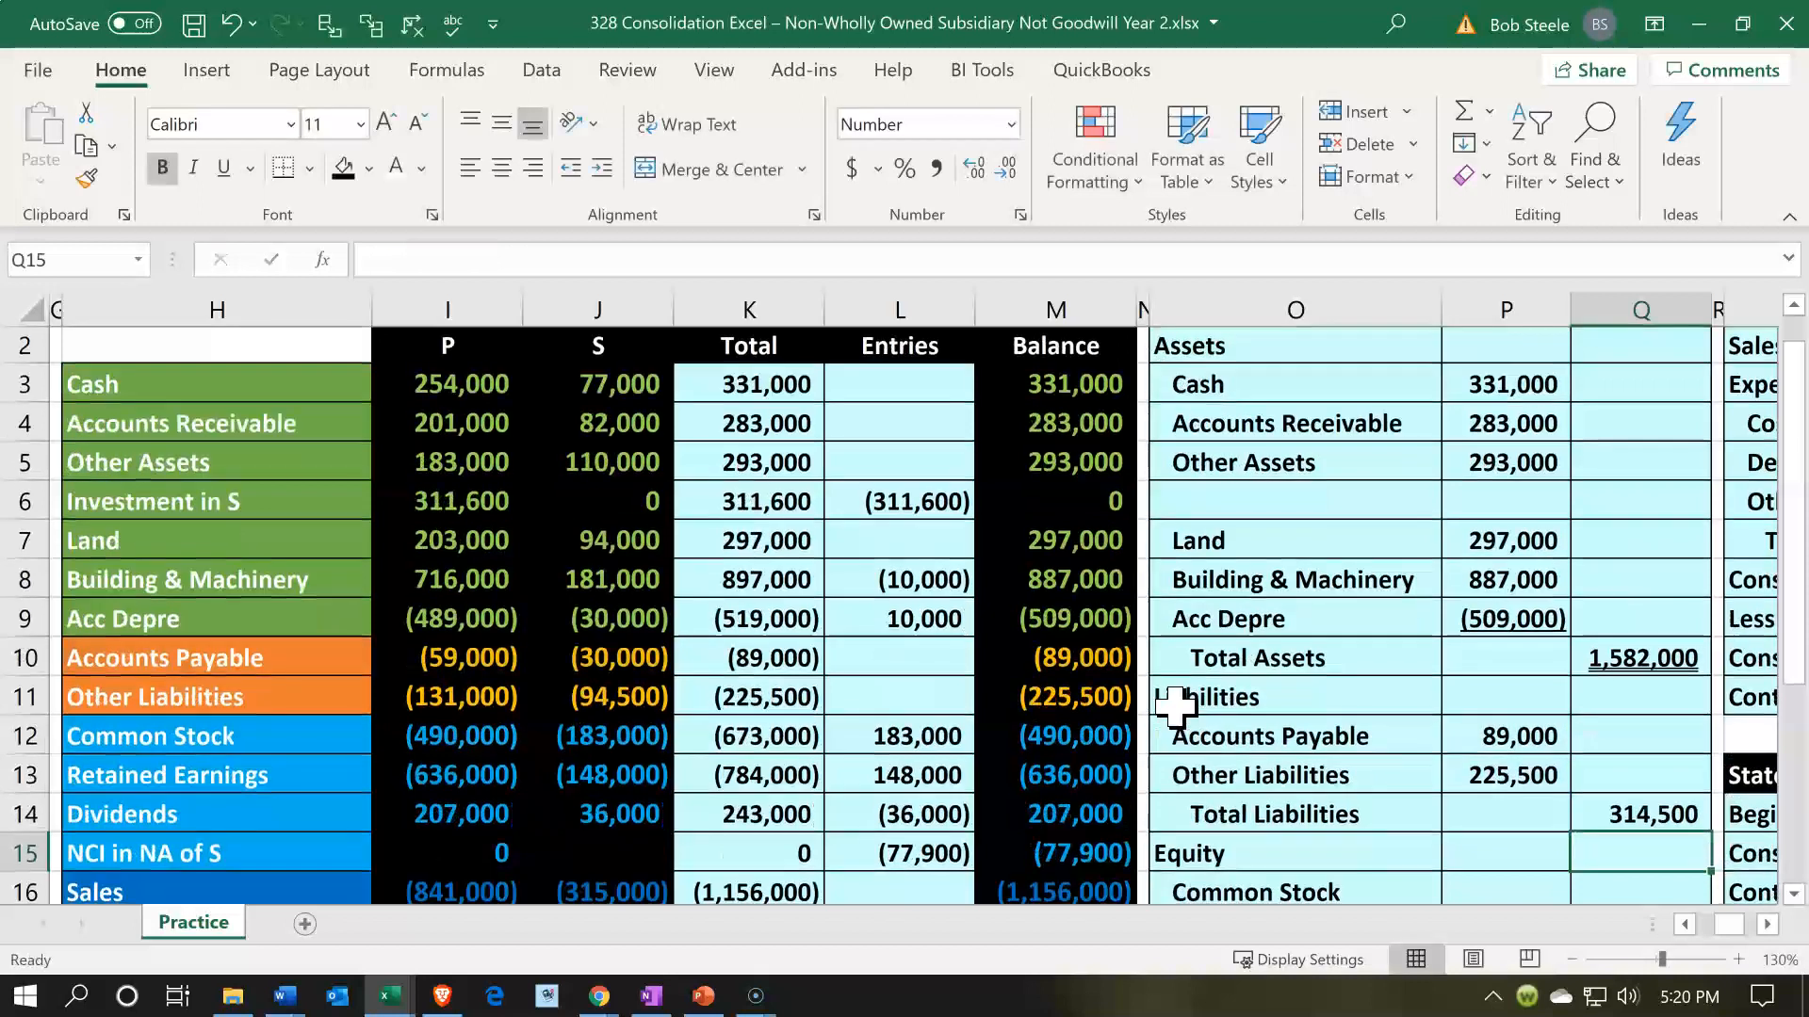
- Enter Common Stock in P16 as the sign-reversed trial balance amount, -M12
{"action": "key", "text": "Down"}
{"action": "key", "text": "Down"}
{"action": "key", "text": "Down"}
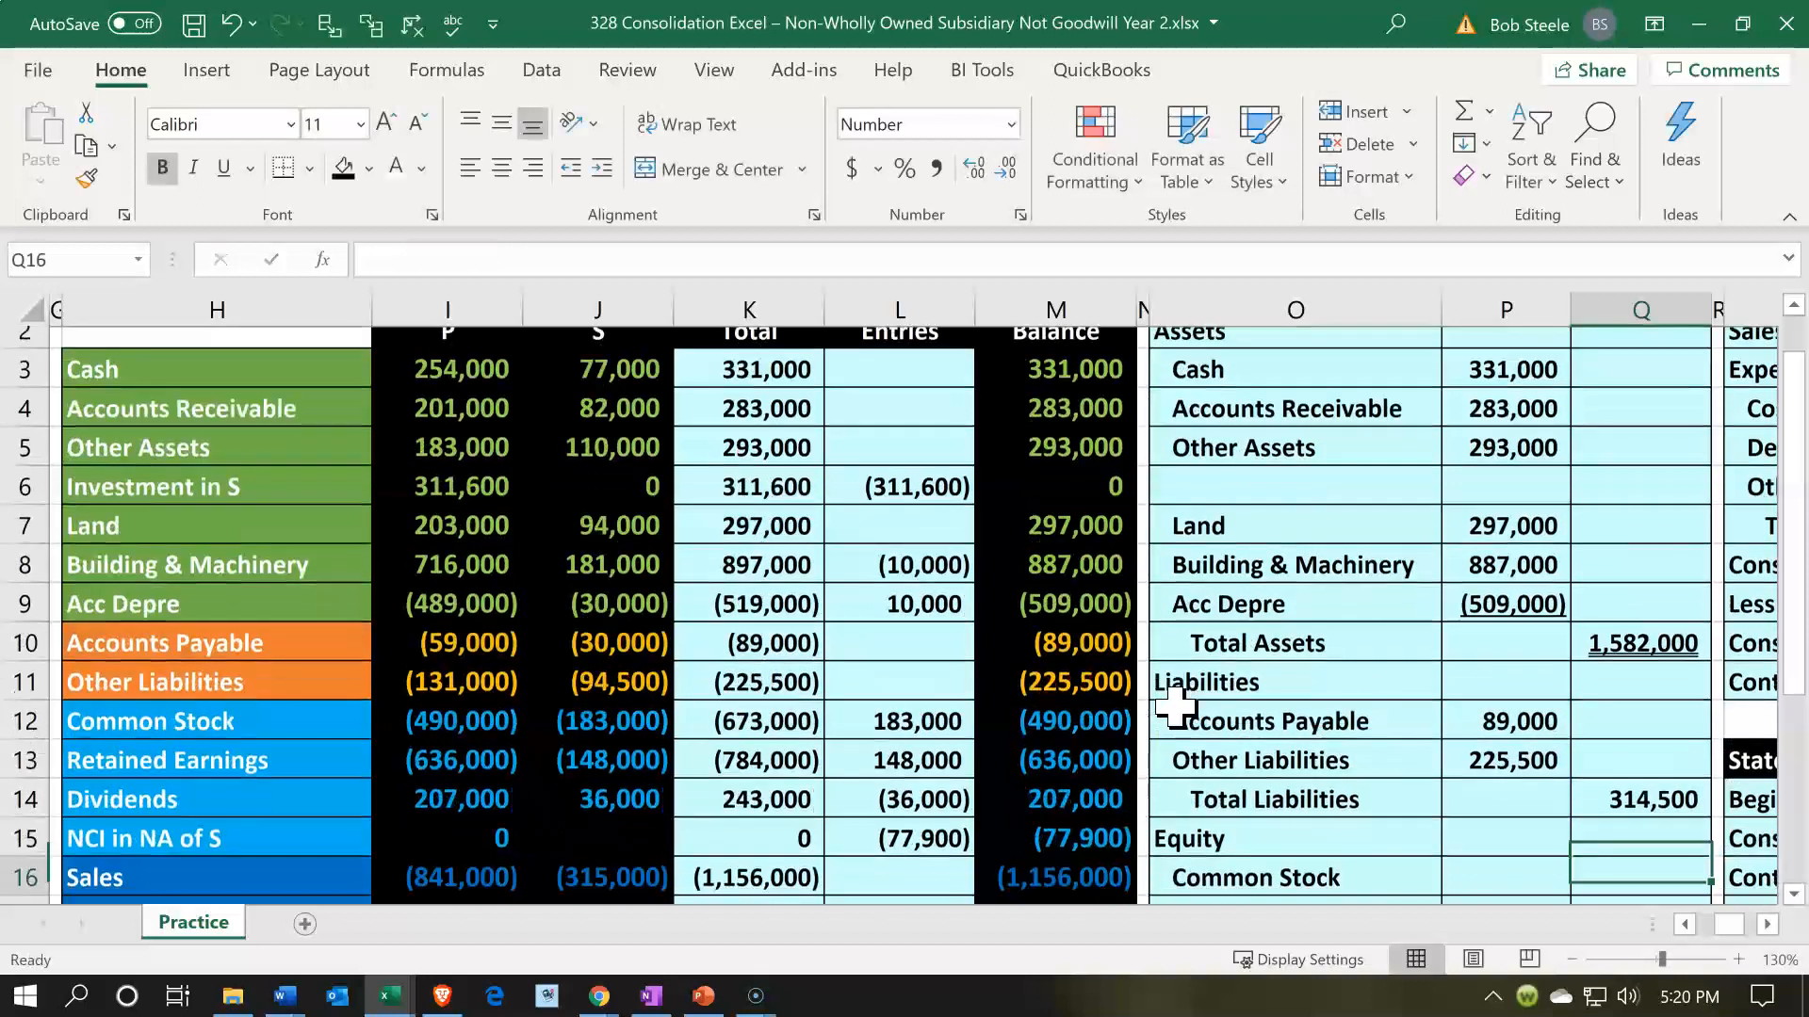
{"action": "key", "text": "Down"}
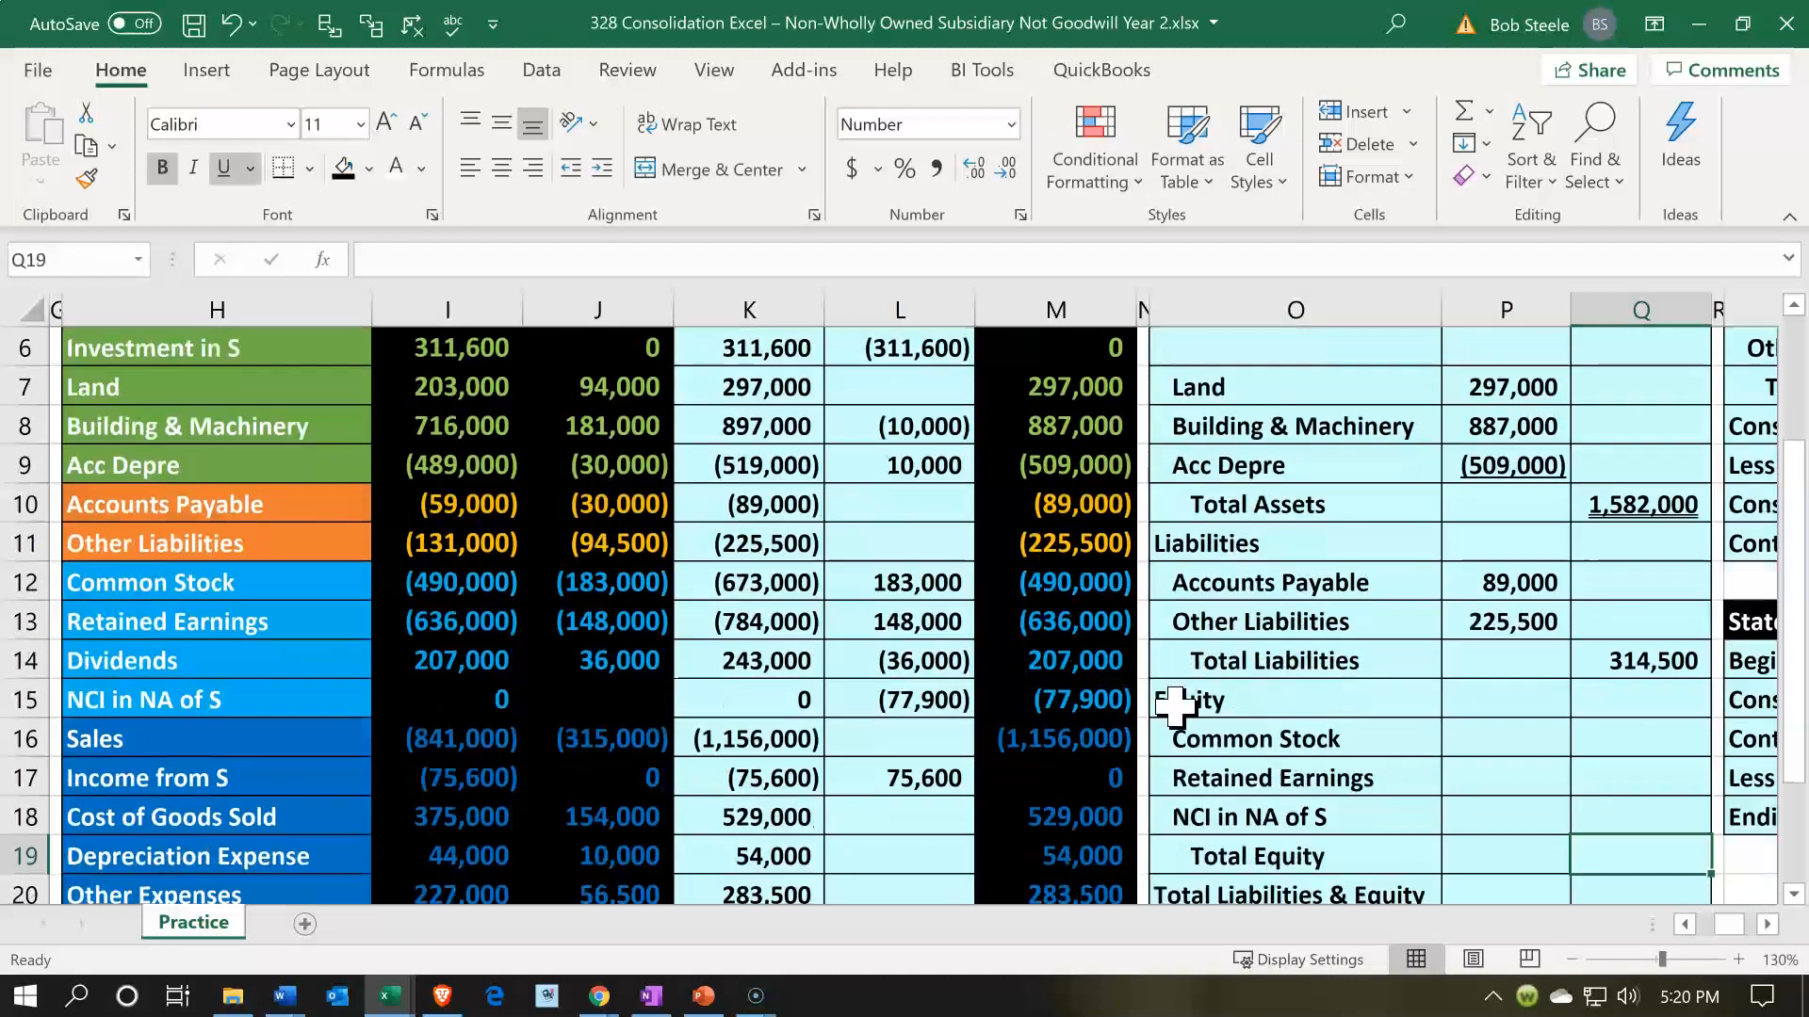
{"action": "key", "text": "Up"}
{"action": "key", "text": "Up"}
{"action": "key", "text": "Up"}
{"action": "key", "text": "Left"}
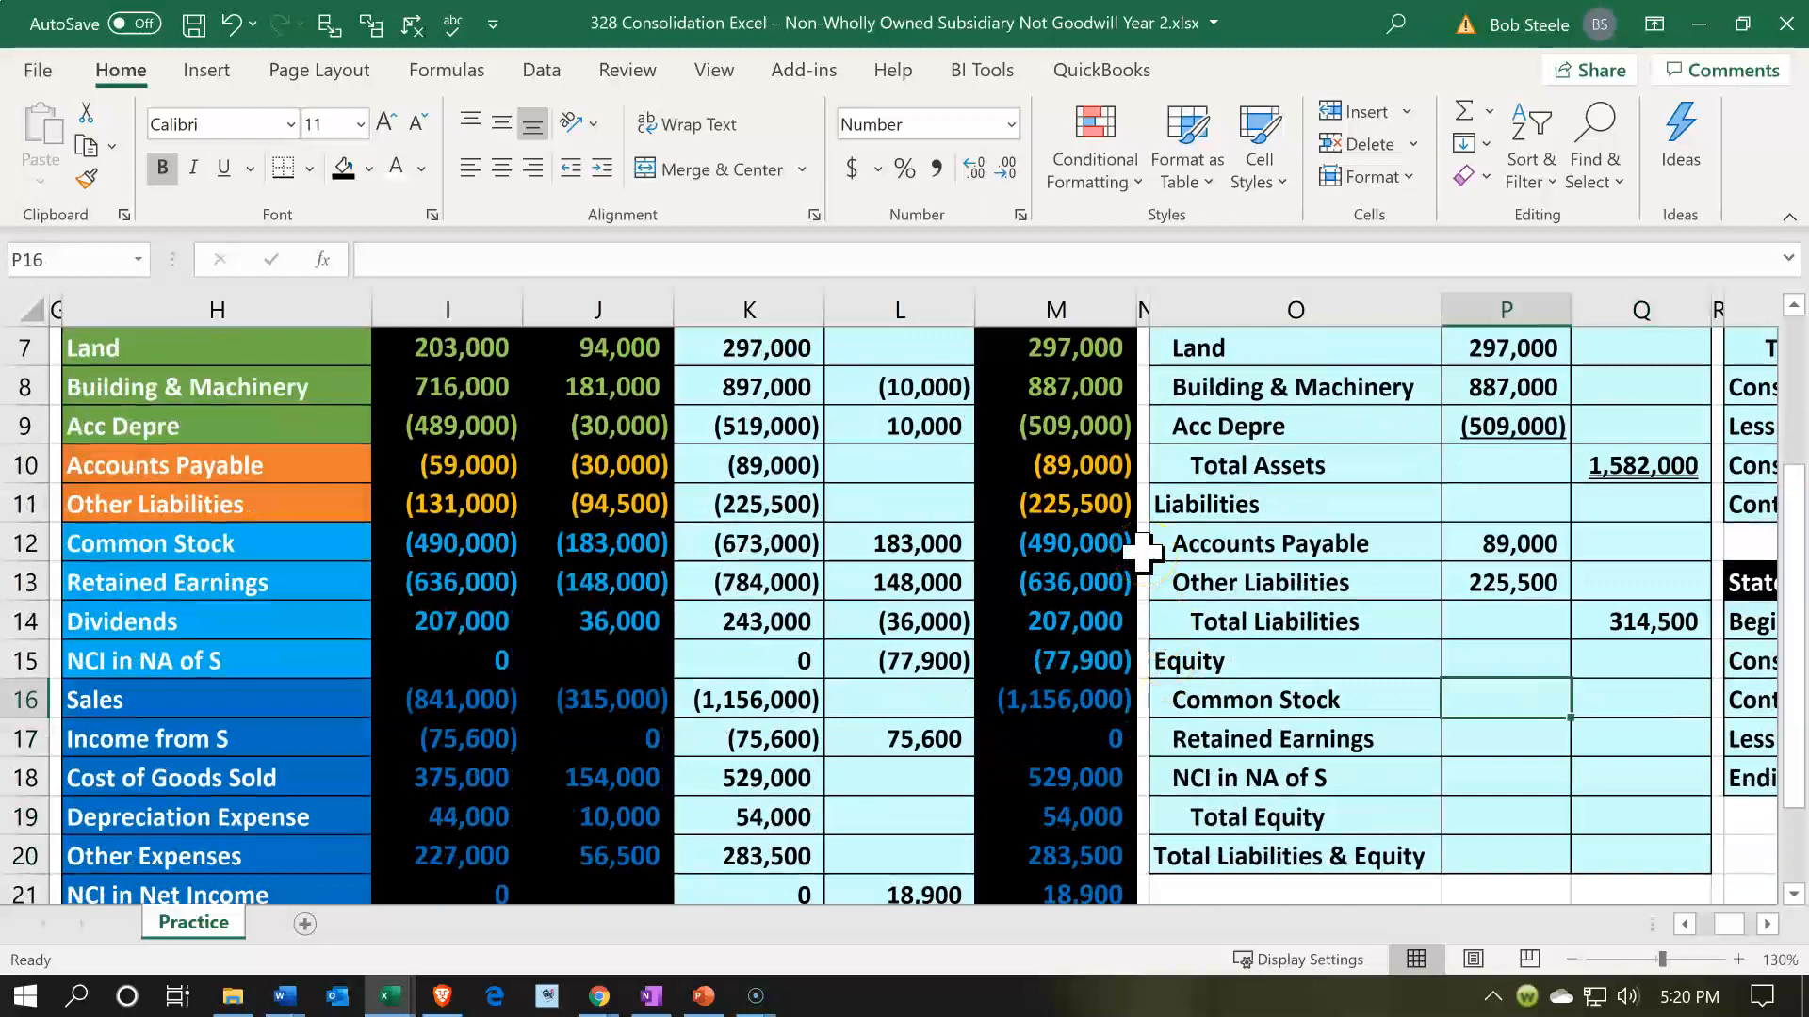
{"action": "type", "text": "-"}
{"action": "key", "text": "Left"}
{"action": "key", "text": "Left"}
{"action": "key", "text": "Left"}
{"action": "key", "text": "Left"}
{"action": "key", "text": "Up"}
{"action": "key", "text": "Up"}
{"action": "key", "text": "Up"}
{"action": "key", "text": "Up"}
{"action": "key", "text": "Right"}
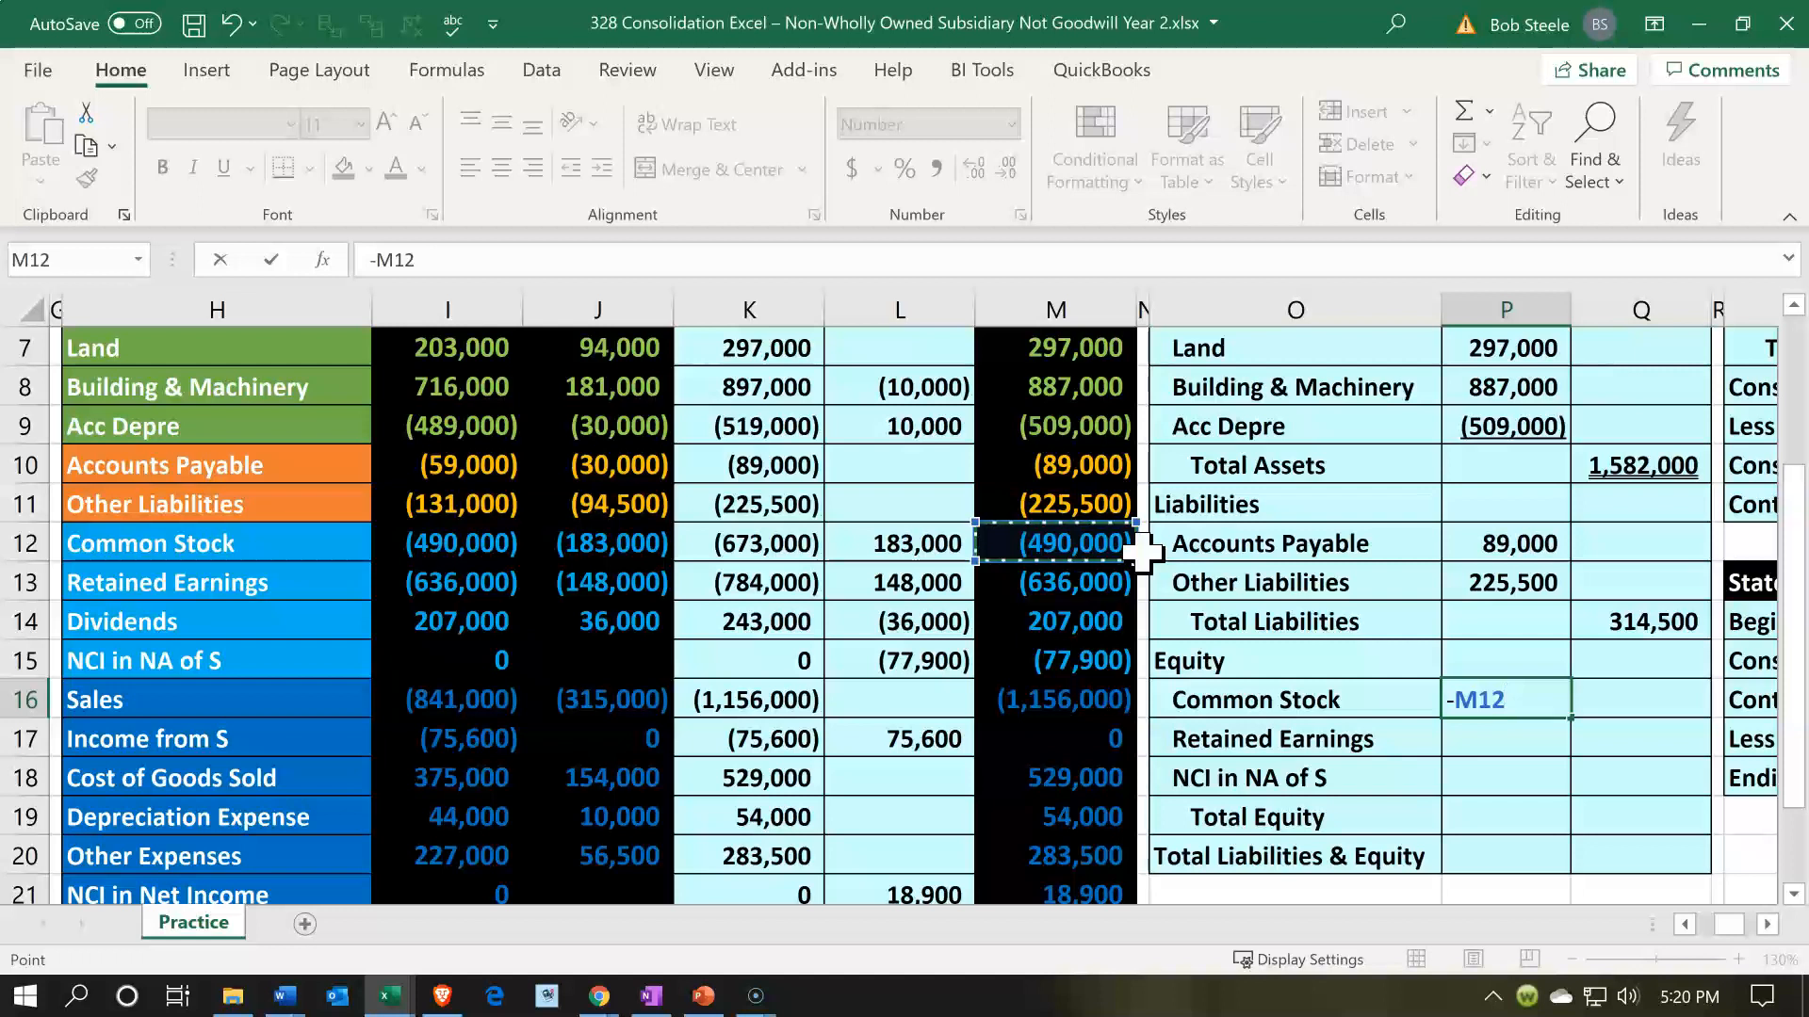
{"action": "key", "text": "Return"}
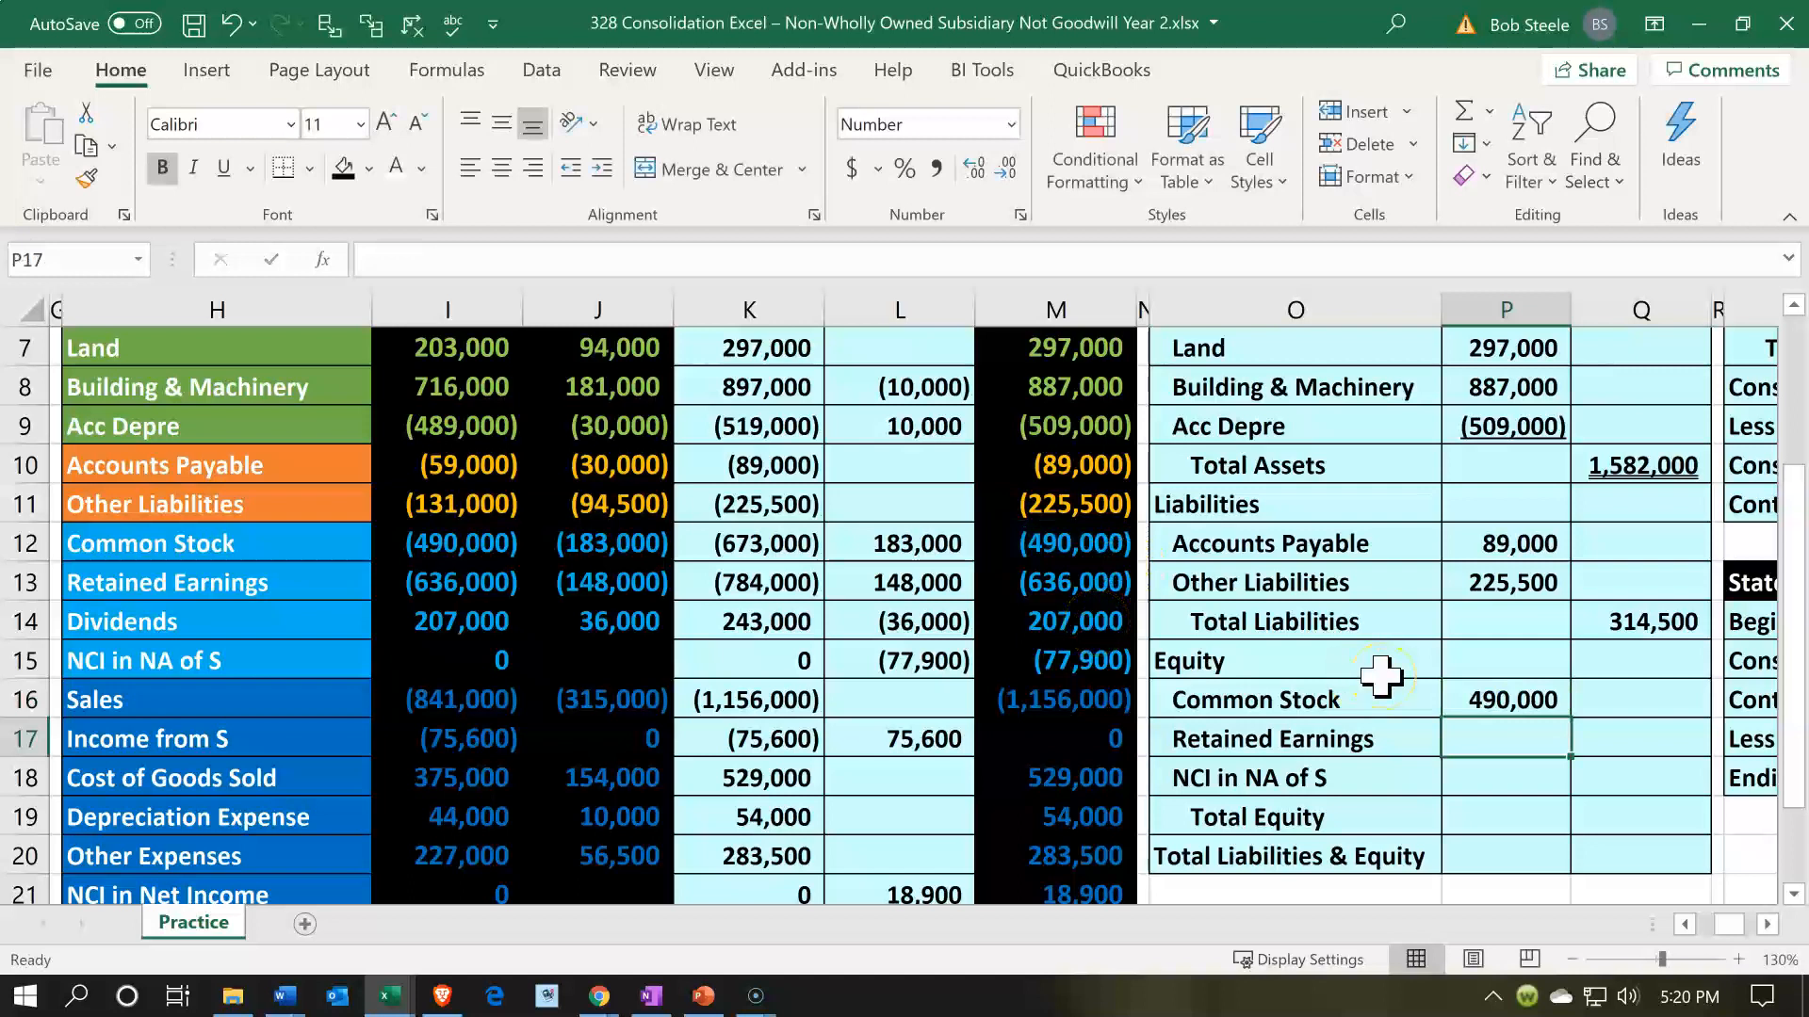
- Enter Retained Earnings in P17 as the sign-reversed sum of the trial balance range, -SUM(M13:M21)
{"action": "type", "text": "-"}
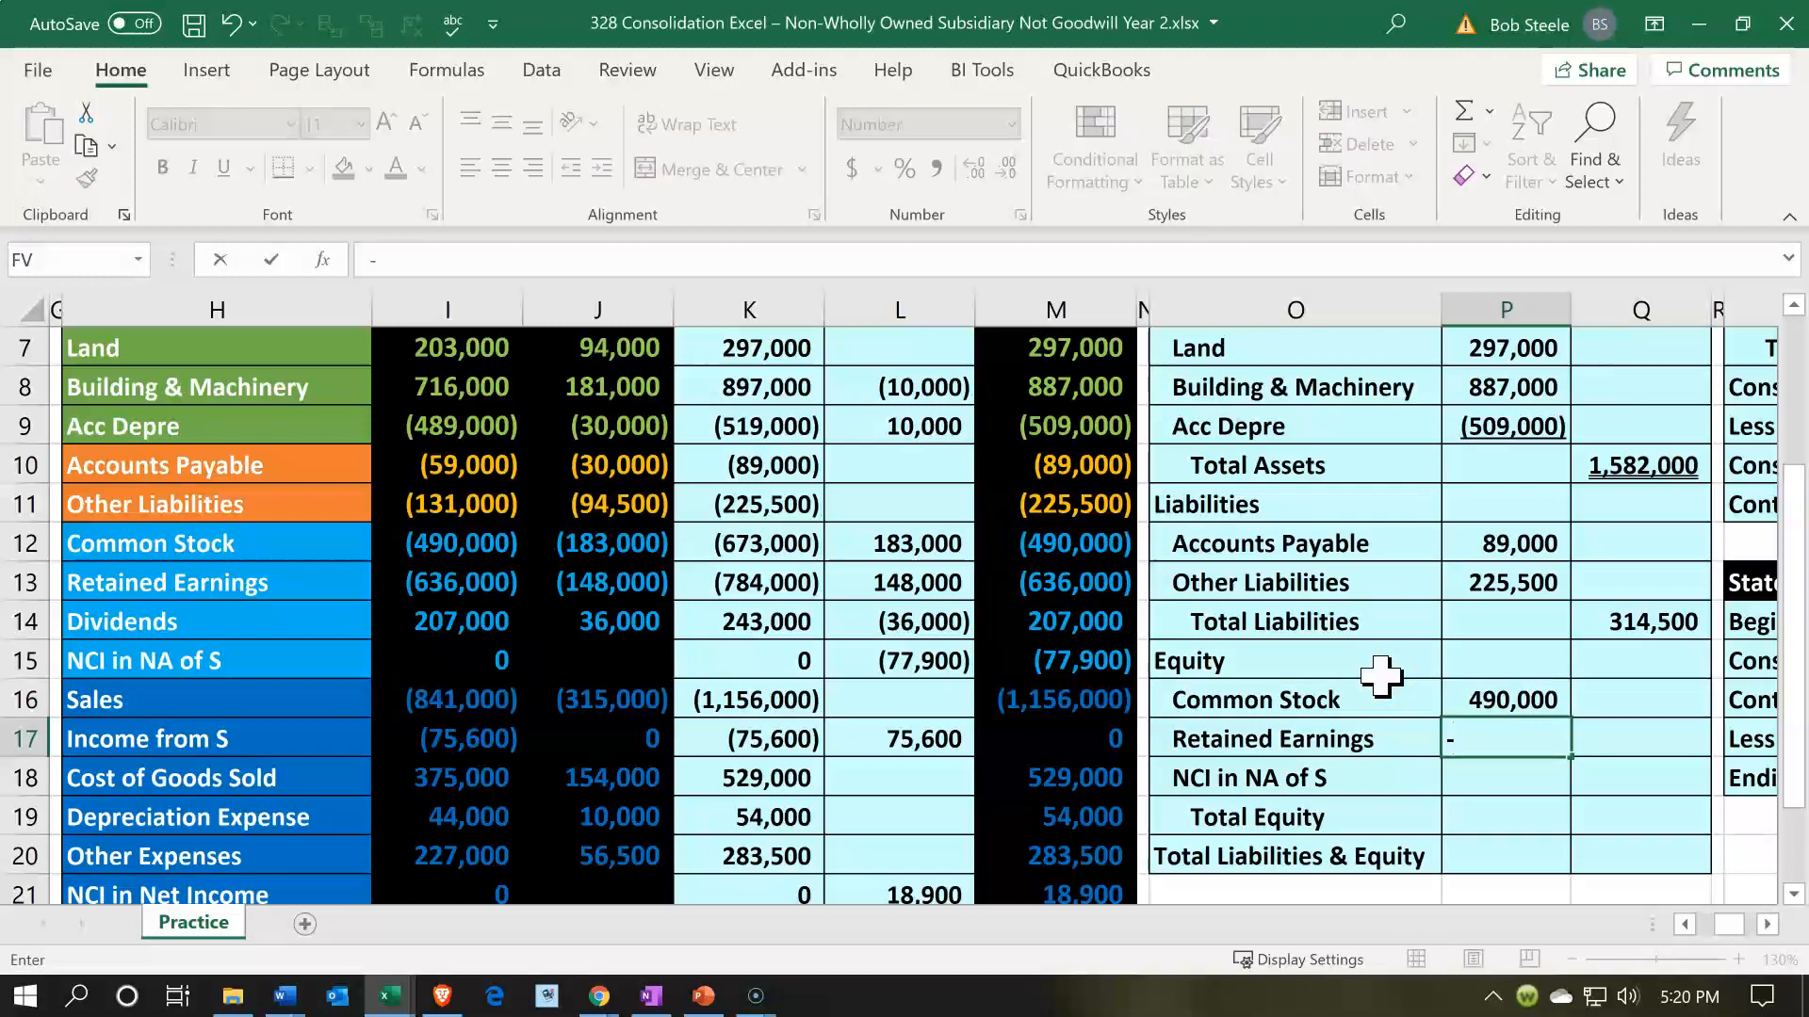
{"action": "type", "text": "sum("}
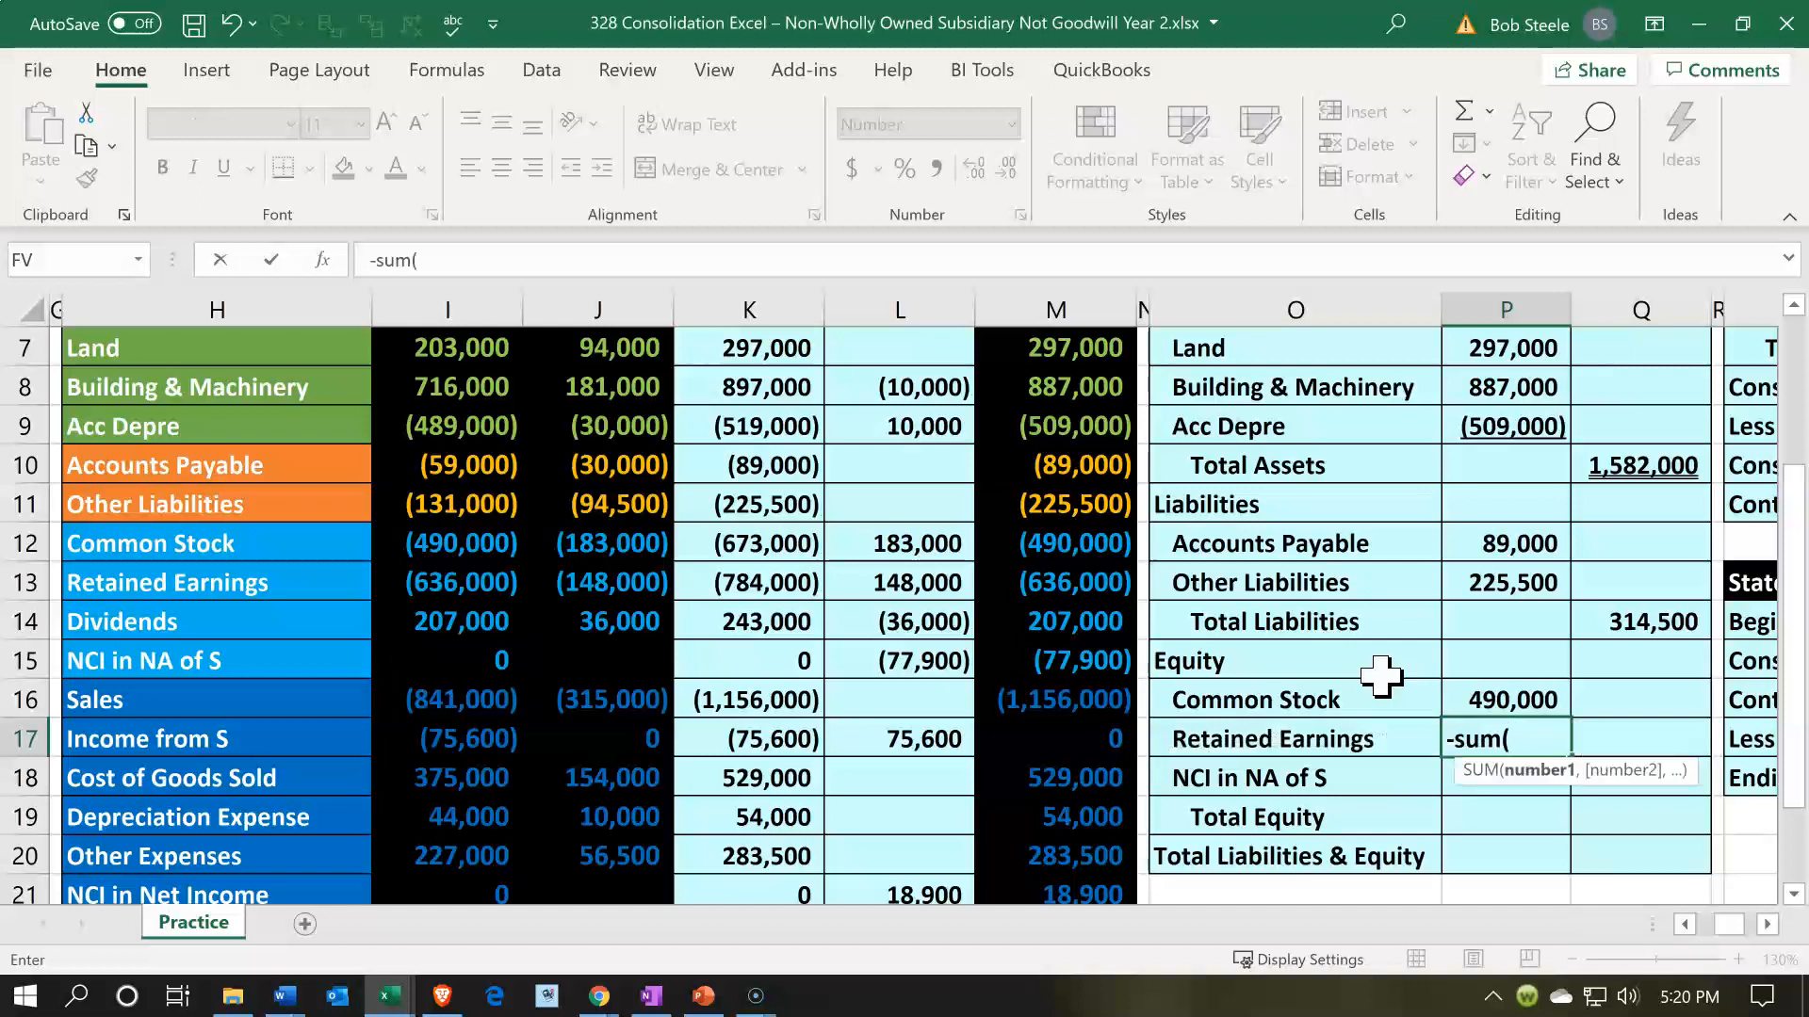
{"action": "key", "text": "Left"}
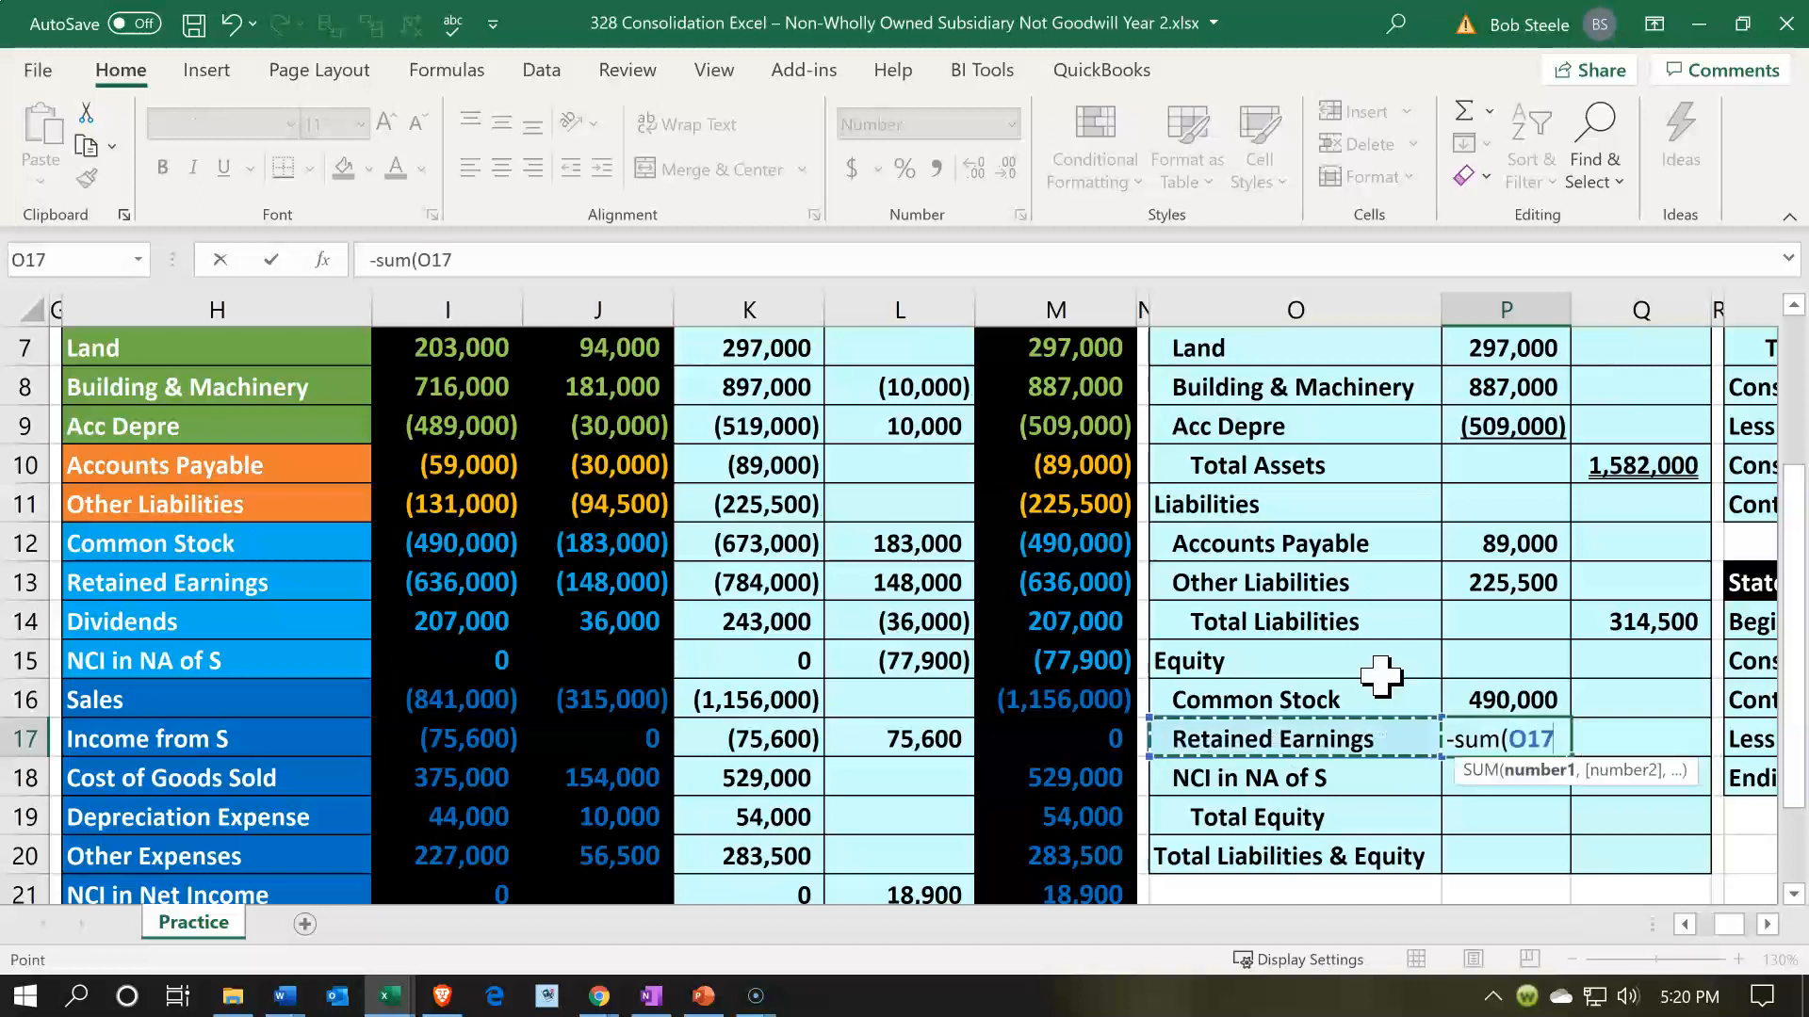
{"action": "key", "text": "Left"}
{"action": "key", "text": "Left"}
{"action": "key", "text": "Left"}
{"action": "key", "text": "Left"}
{"action": "key", "text": "Up"}
{"action": "key", "text": "Up"}
{"action": "key", "text": "Up"}
{"action": "key", "text": "Up"}
{"action": "key", "text": "Right"}
{"action": "key", "text": "Right"}
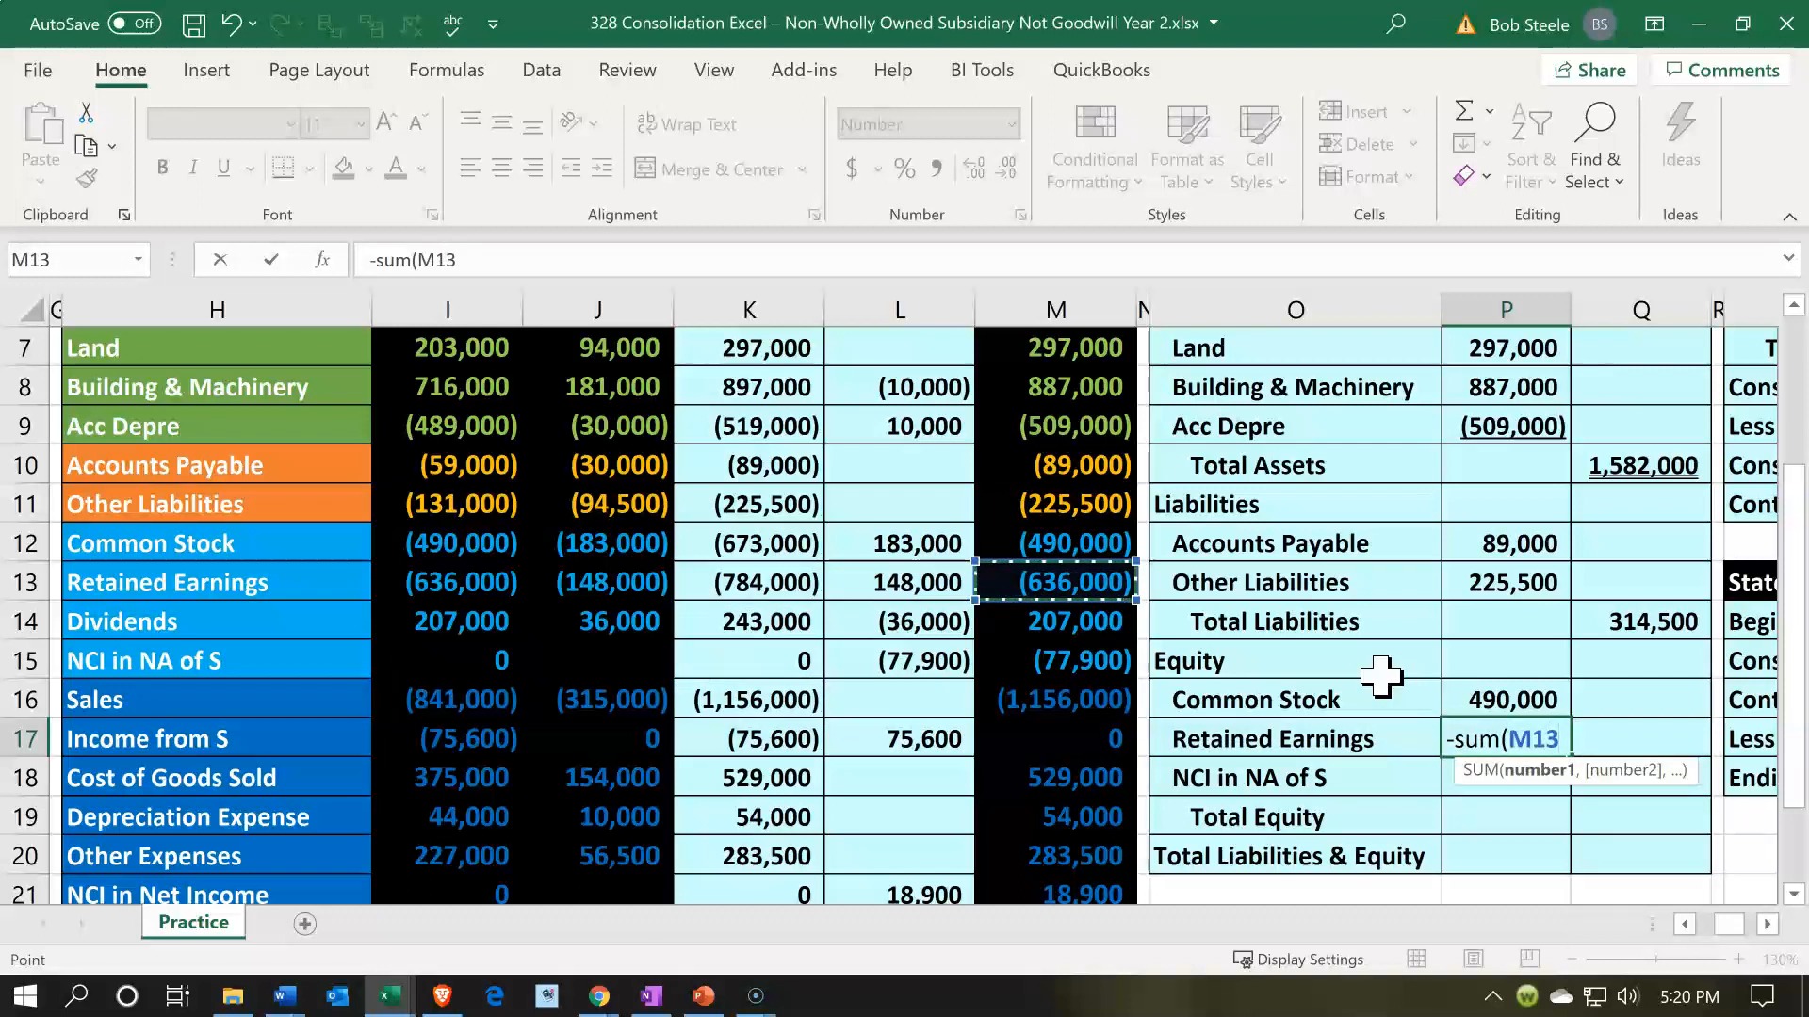
{"action": "key", "text": "shift+Down"}
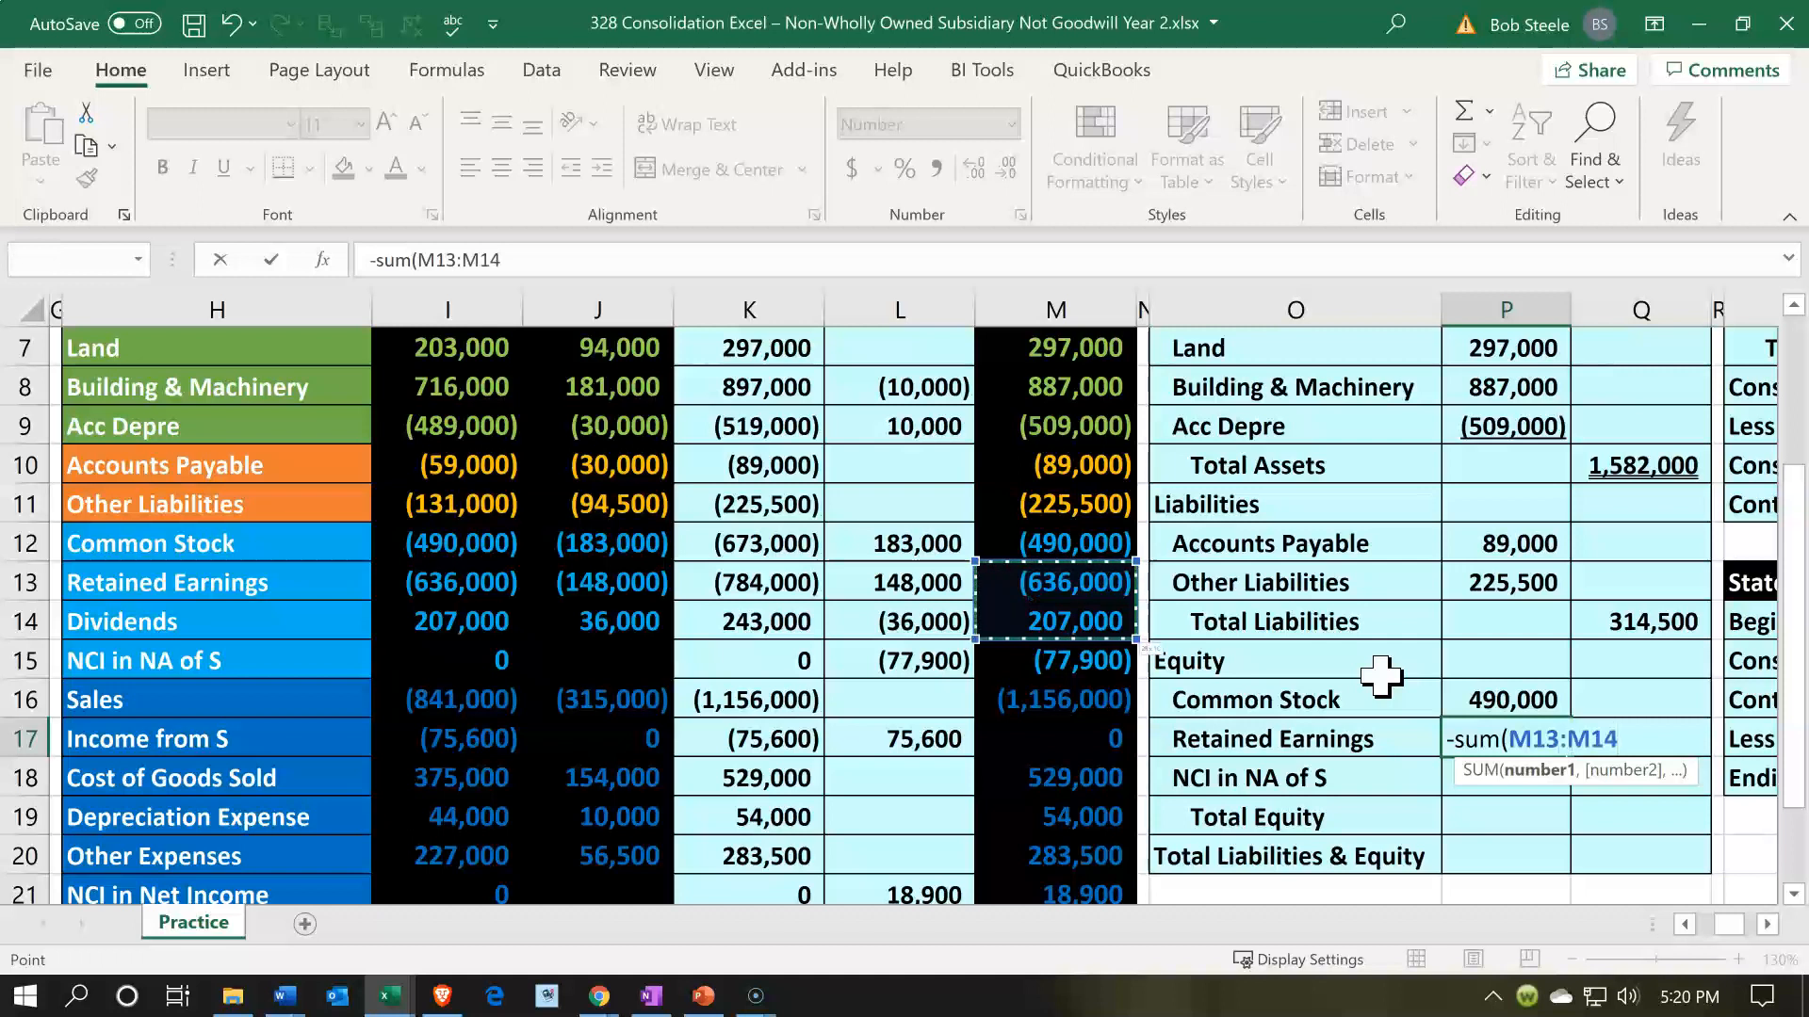
{"action": "key", "text": "shift+Down"}
{"action": "key", "text": "shift+Down"}
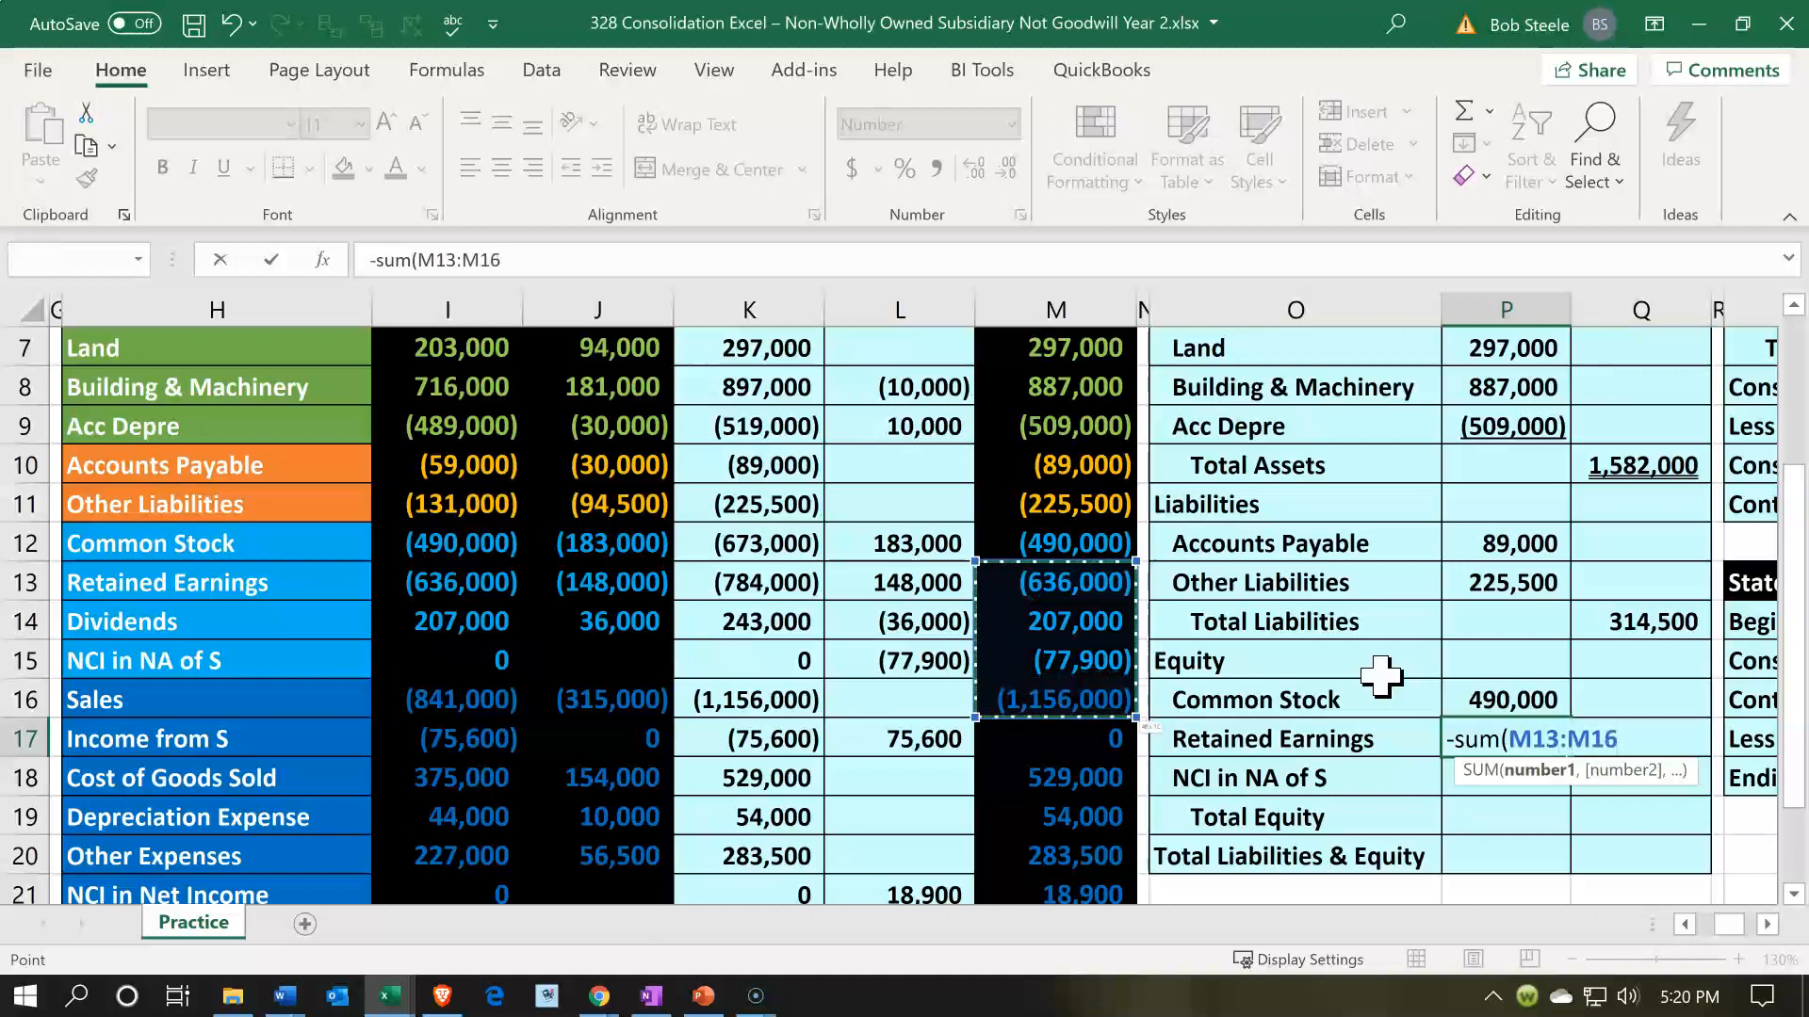
{"action": "key", "text": "shift+Down"}
{"action": "key", "text": "shift+Down"}
{"action": "key", "text": "shift+Down"}
{"action": "key", "text": "shift+Down"}
{"action": "key", "text": "shift+Down"}
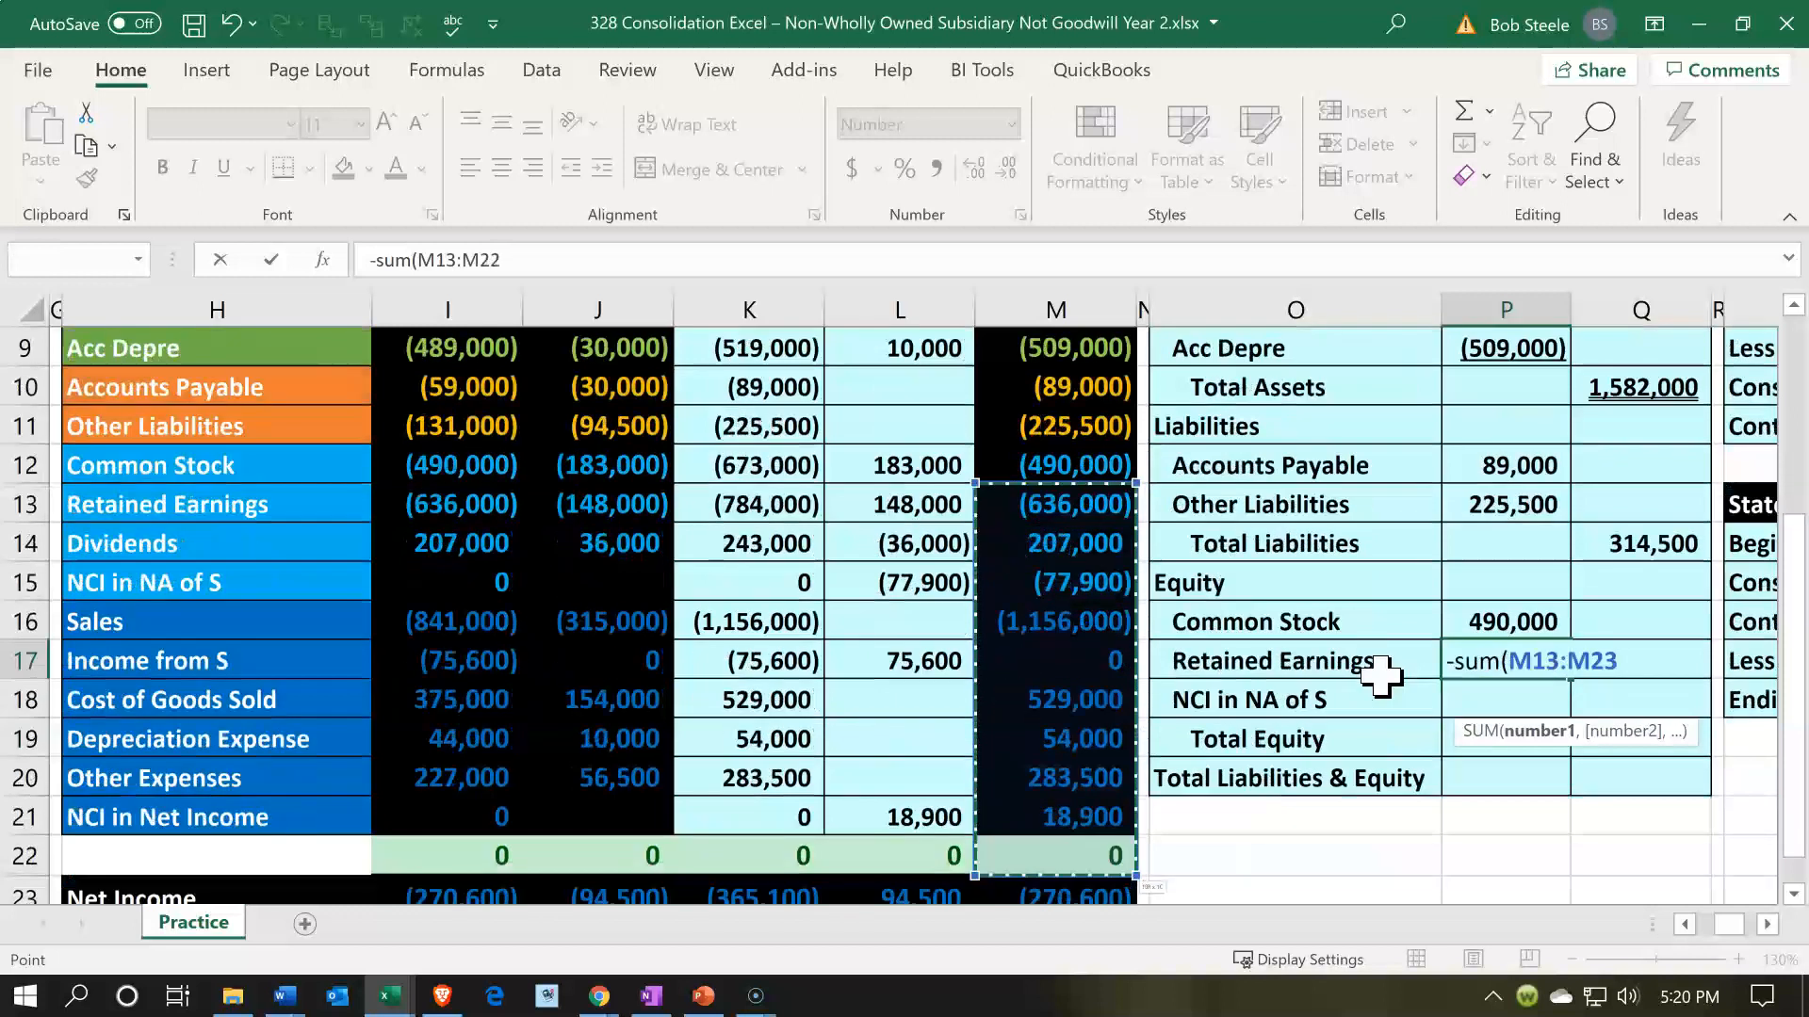
{"action": "key", "text": "shift+Down"}
{"action": "key", "text": "shift+Up"}
{"action": "key", "text": "shift+Up"}
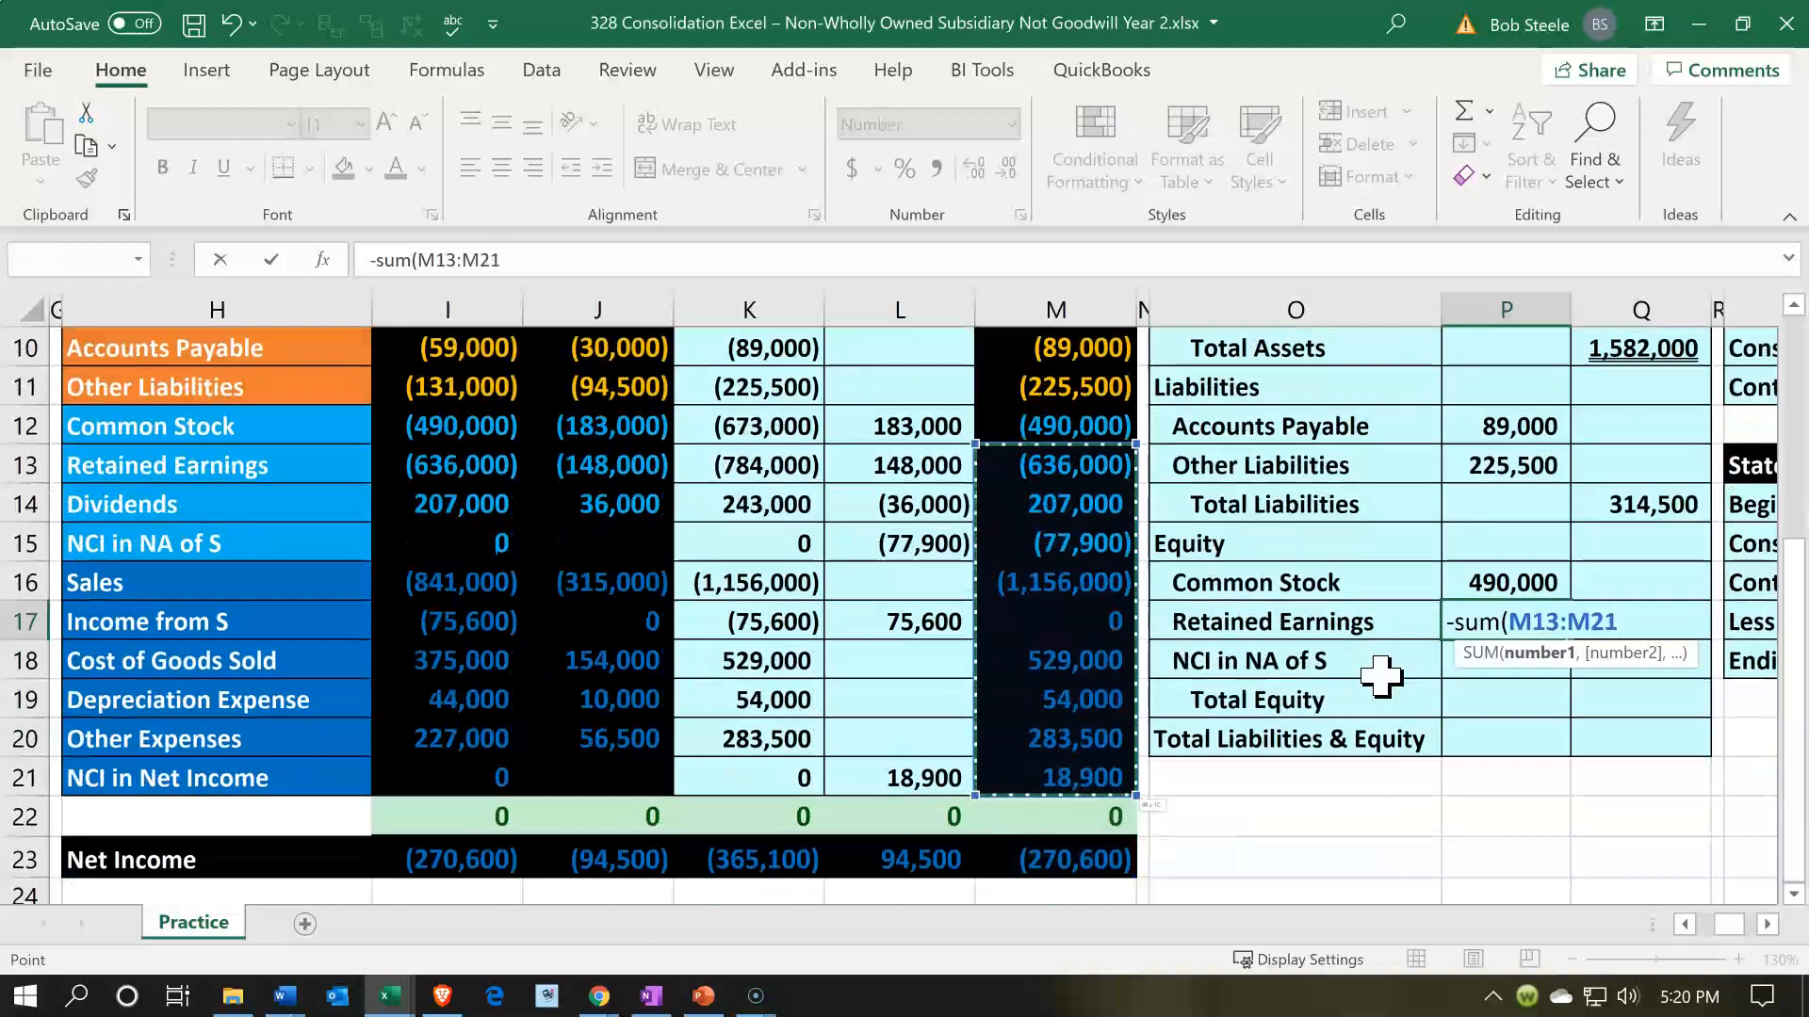
{"action": "type", "text": ")"}
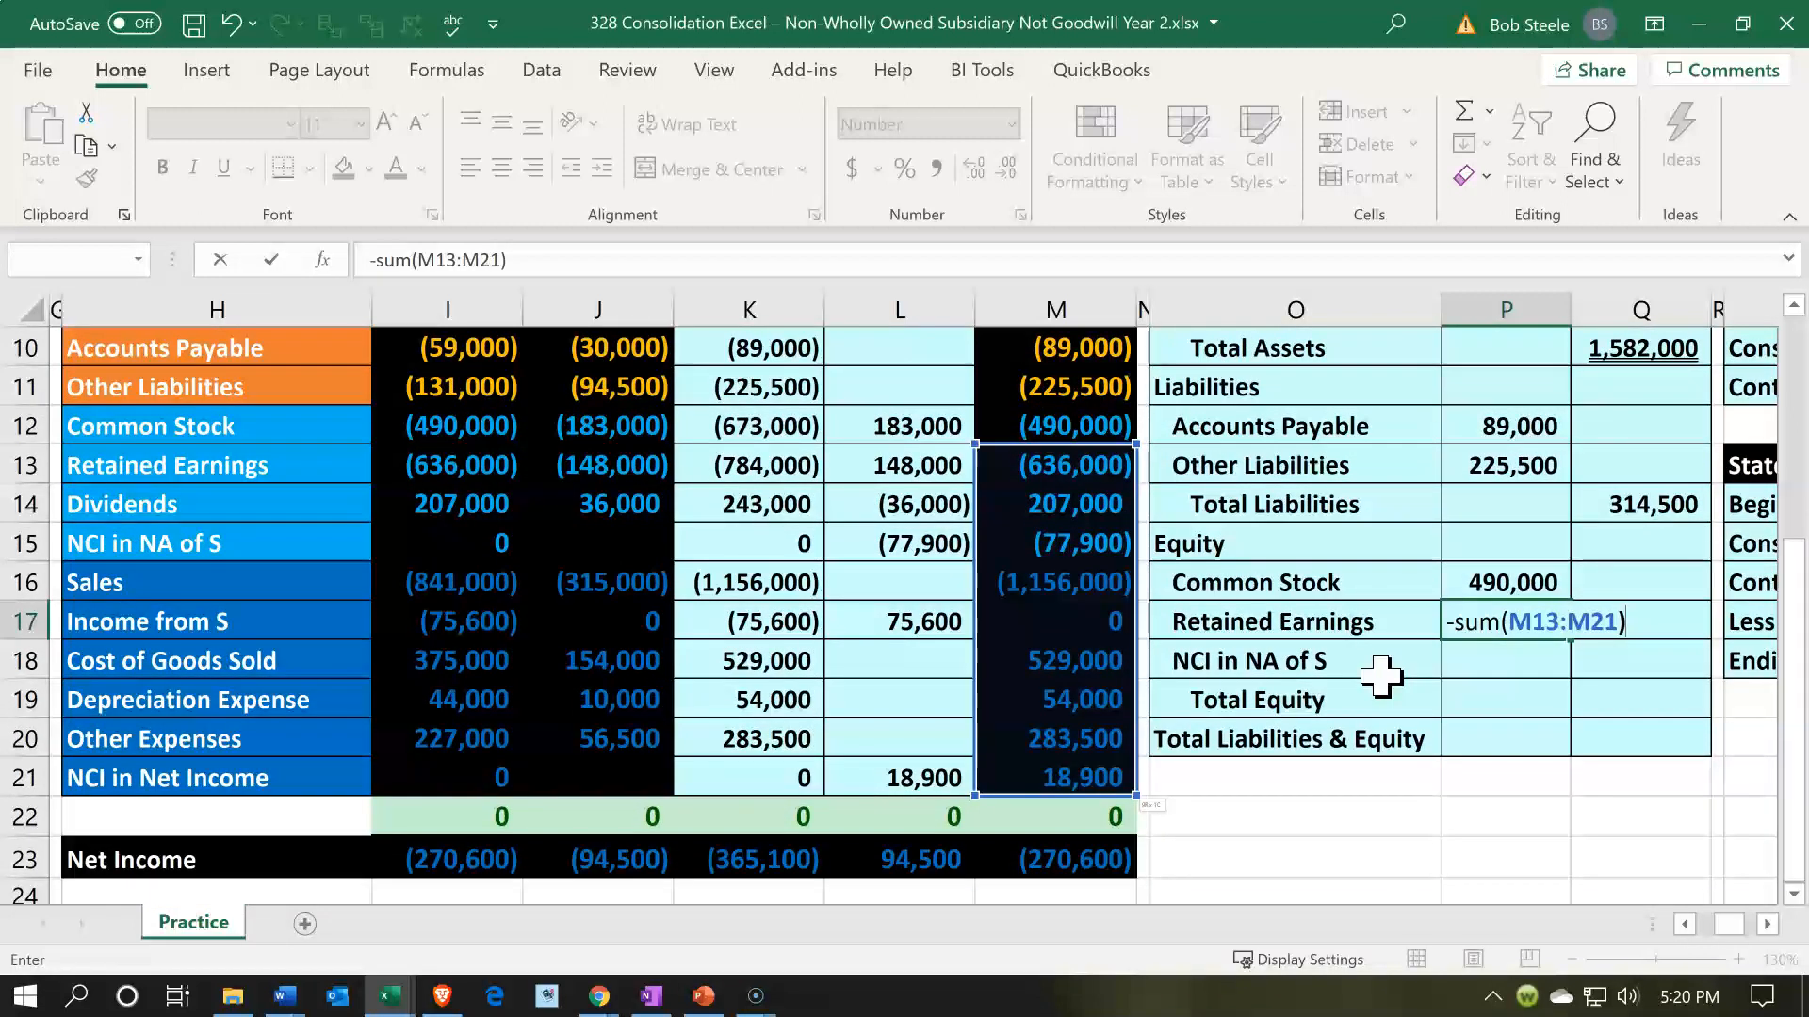
{"action": "key", "text": "Return"}
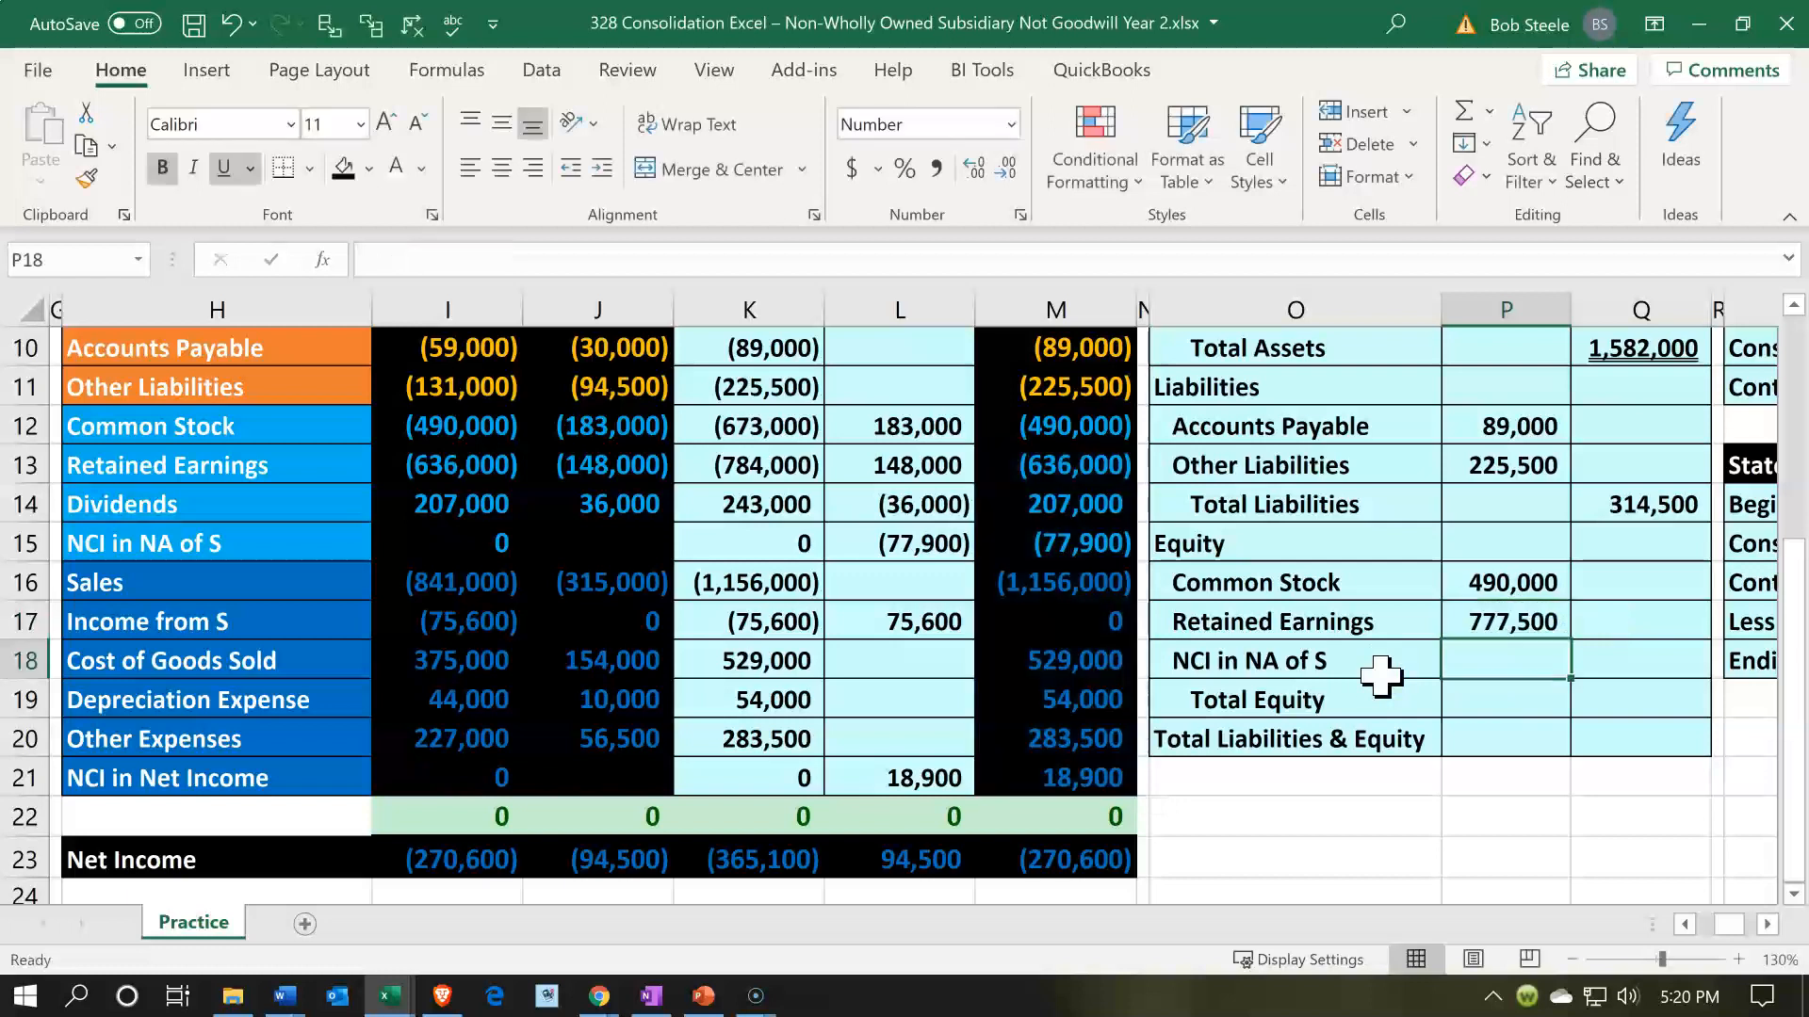
- Set NCI in NA of S in P18 to the trial balance amount in M14
{"action": "left_click", "coordinate": [1381, 675]}
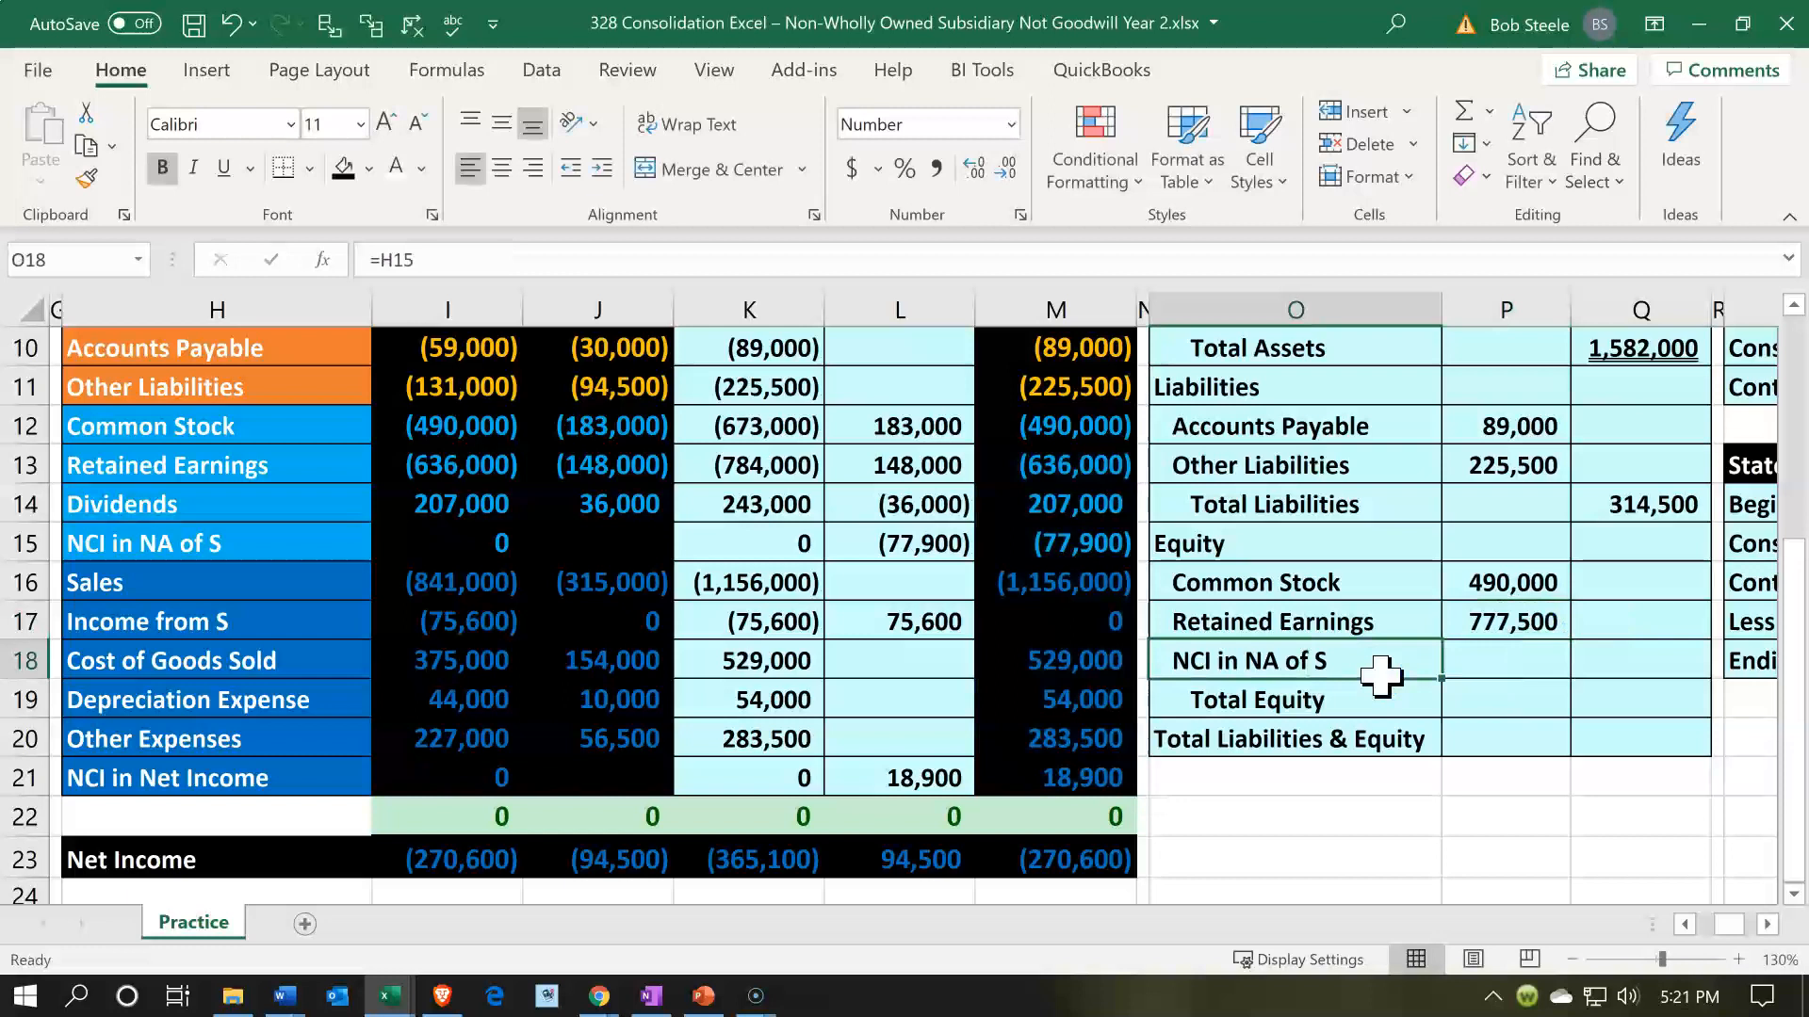
{"action": "key", "text": "Right"}
{"action": "type", "text": "="}
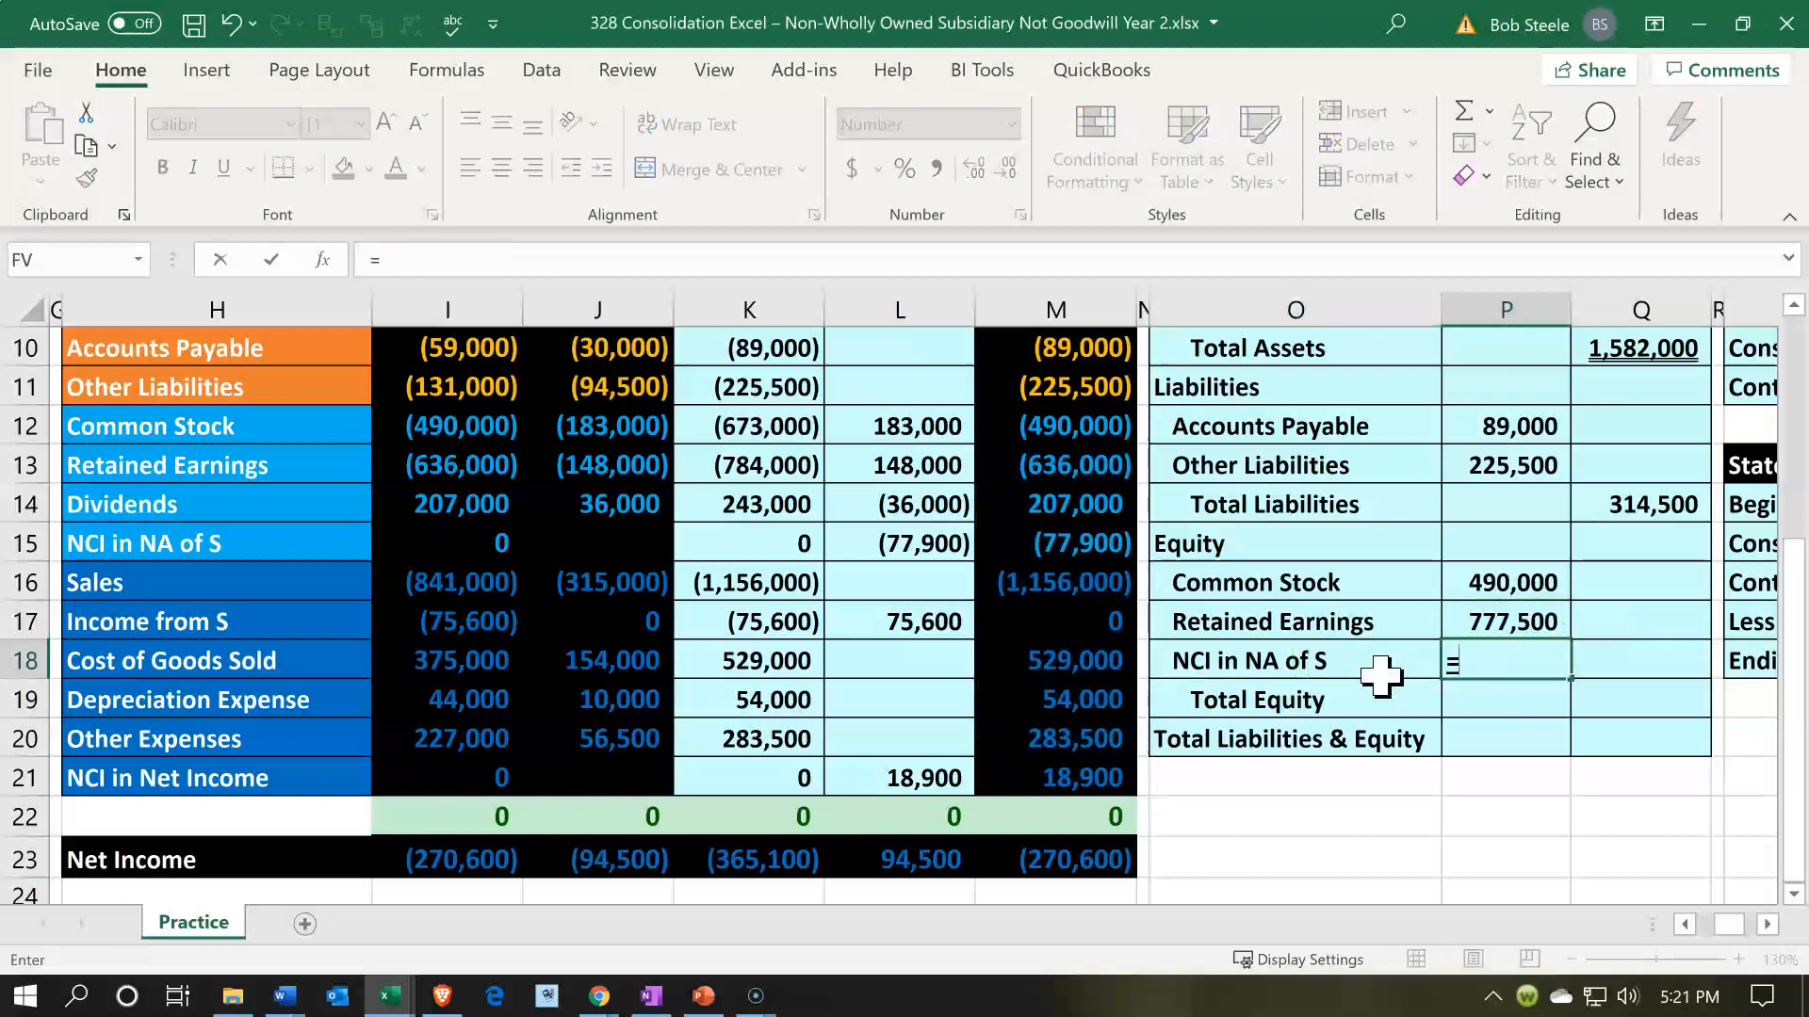
{"action": "key", "text": "Left"}
{"action": "key", "text": "Left"}
{"action": "key", "text": "Left"}
{"action": "key", "text": "Up"}
{"action": "key", "text": "Up"}
{"action": "key", "text": "Up"}
{"action": "key", "text": "Up"}
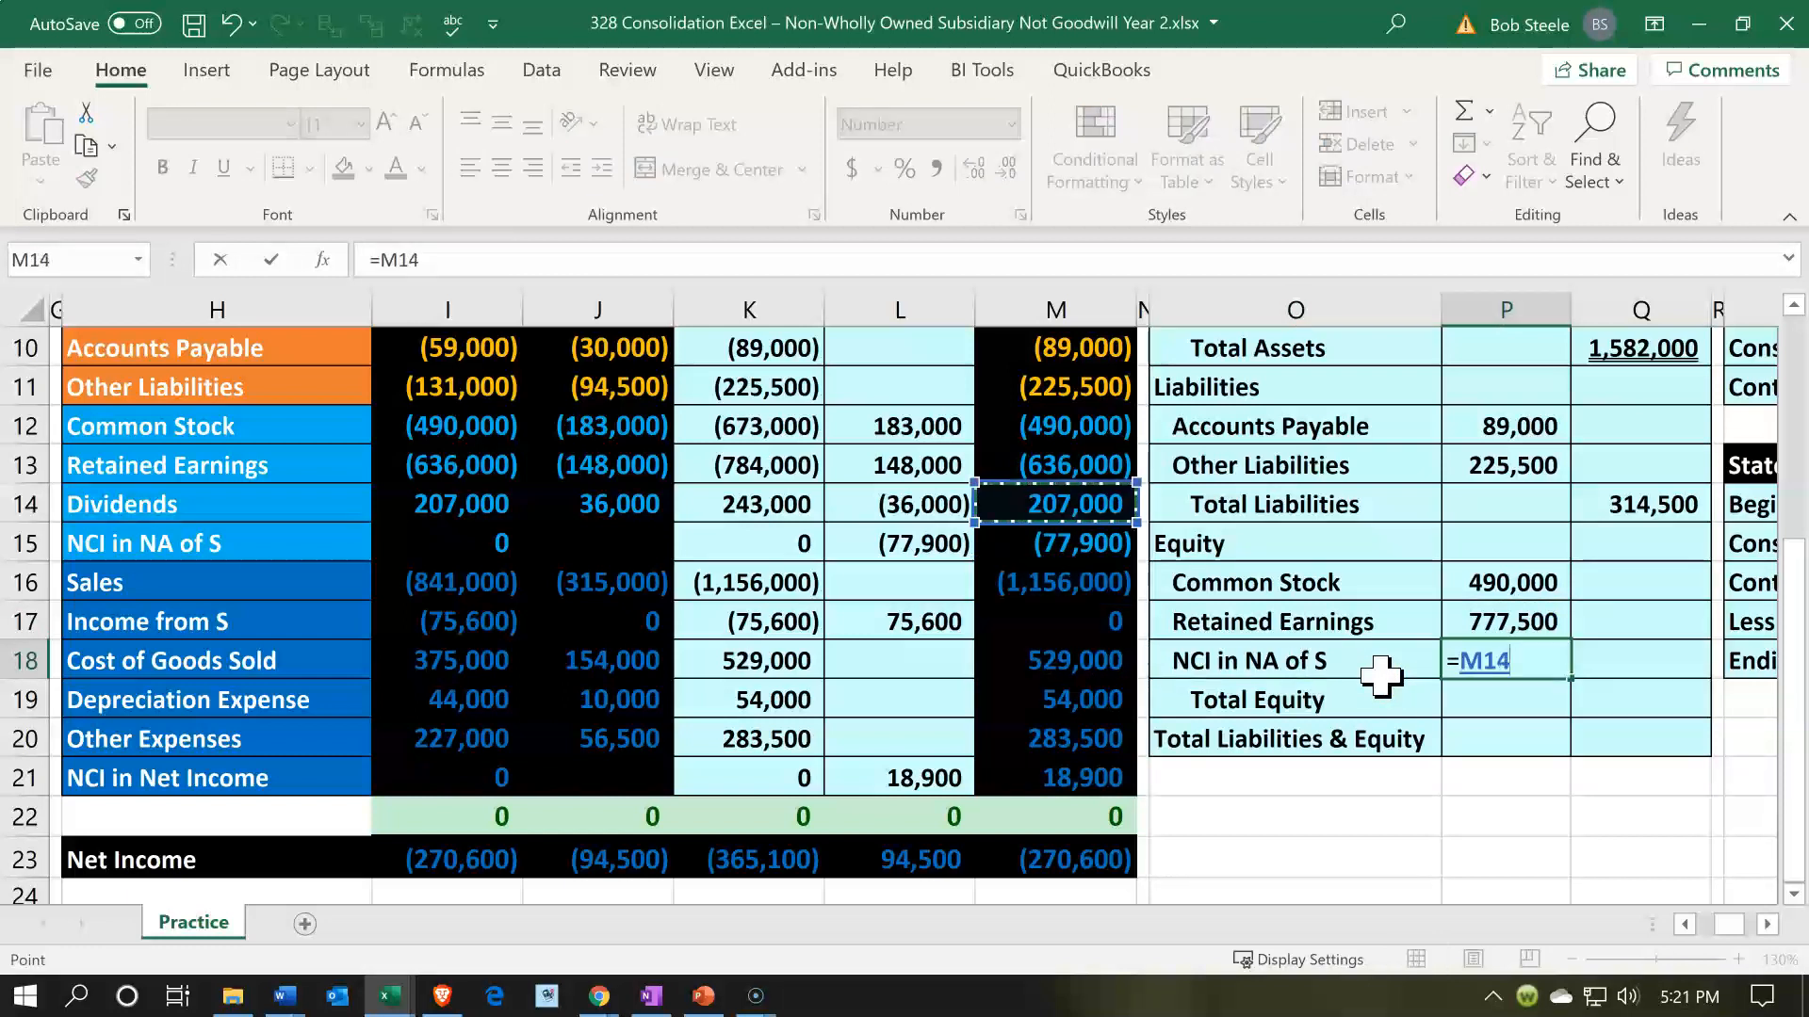
{"action": "key", "text": "Return"}
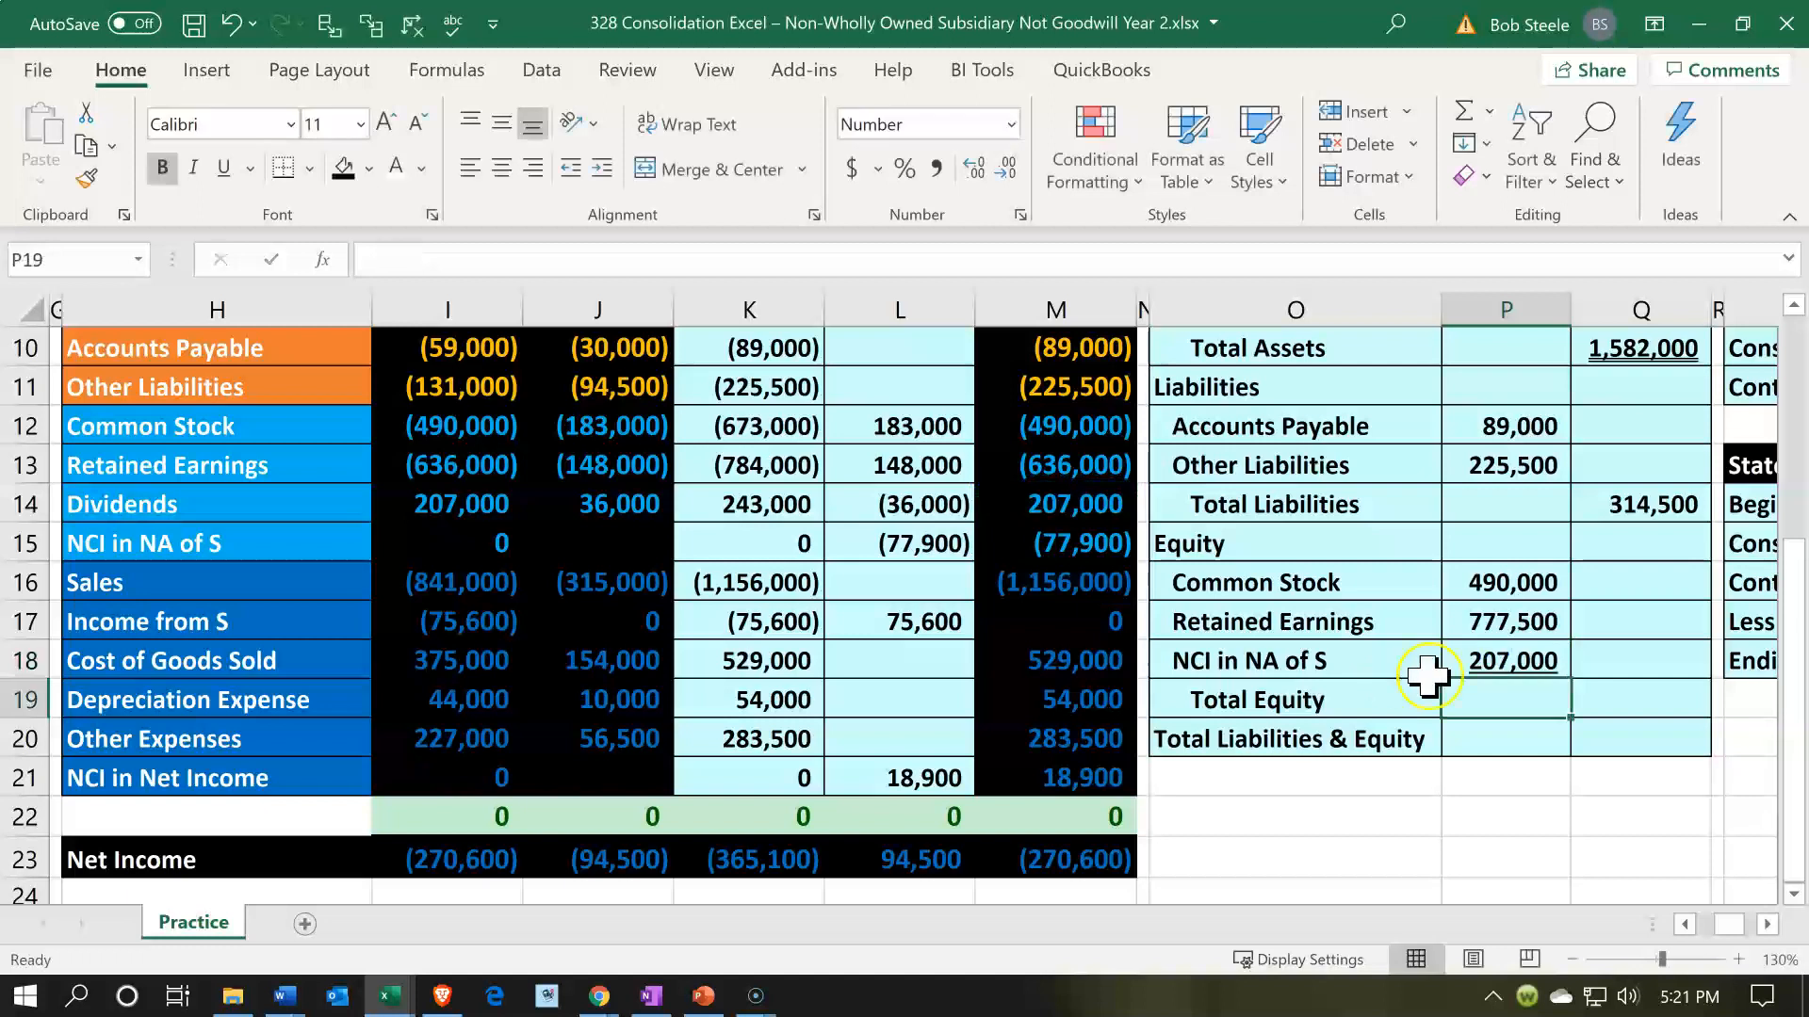
- Extend the Retained Earnings formula in P17 to subtract the NCI in NA of S amount in P18
{"action": "double_click", "coordinate": [1498, 627]}
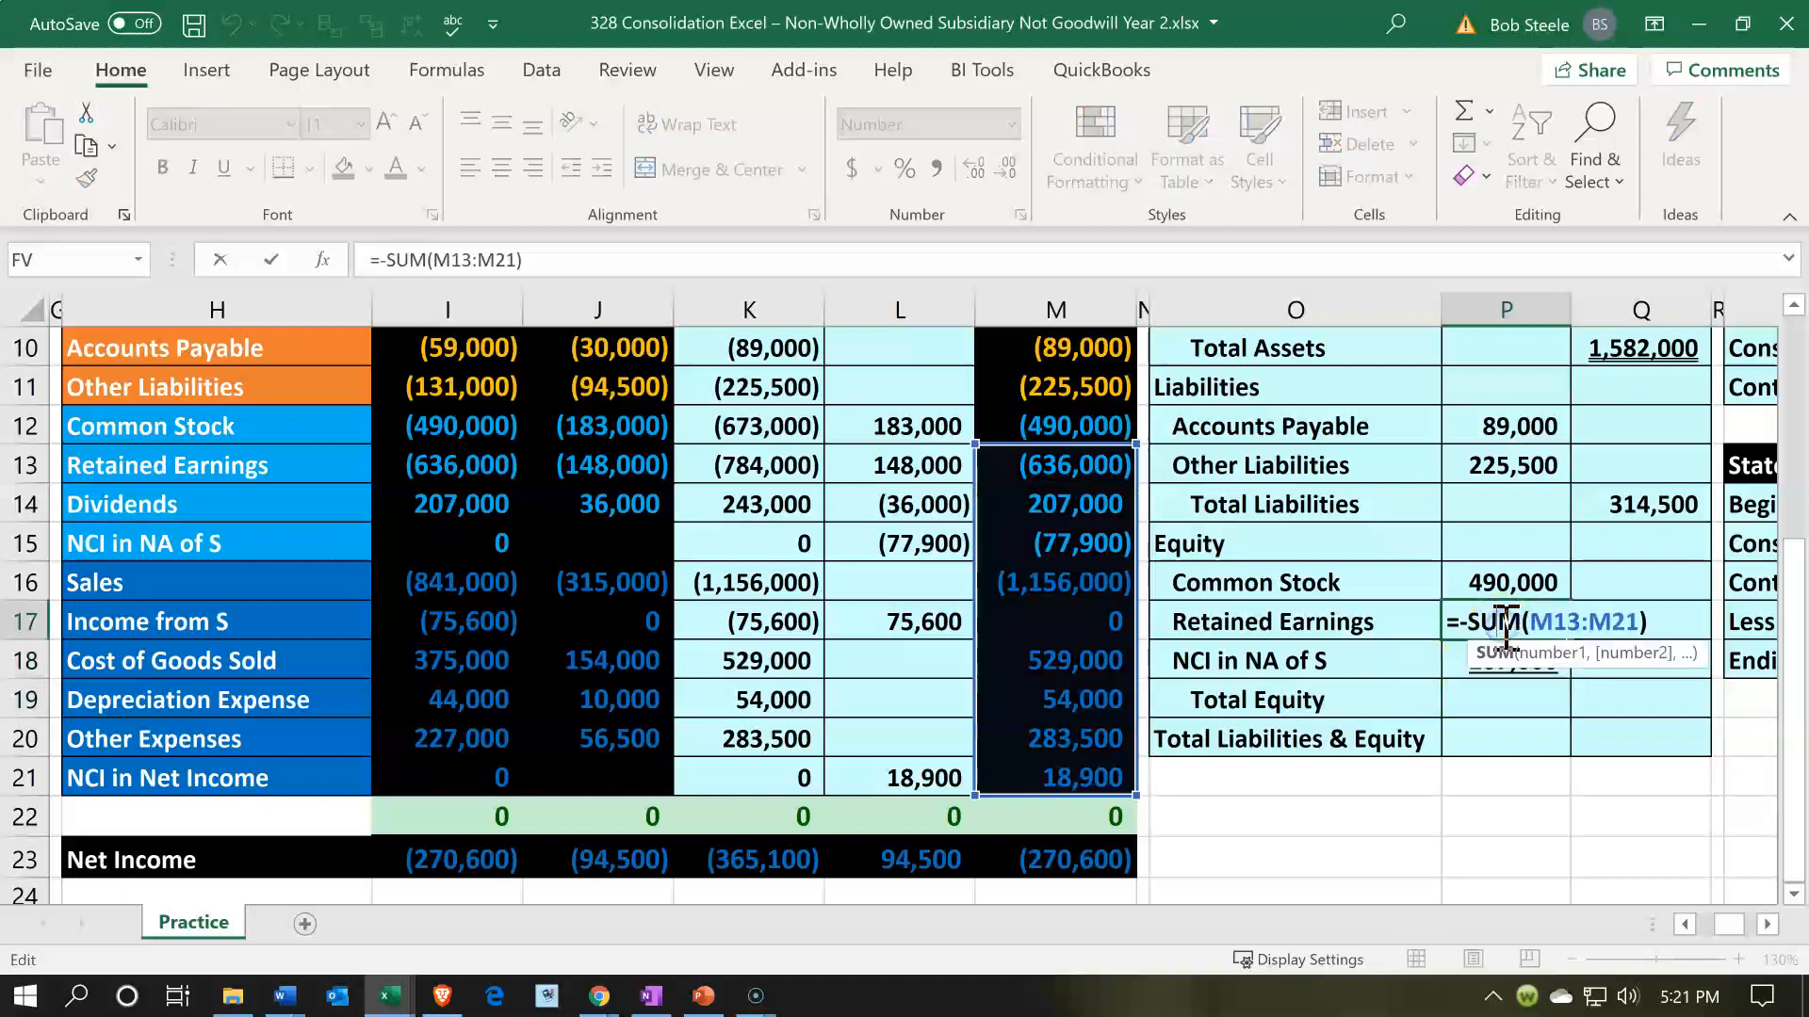
{"action": "left_click", "coordinate": [1660, 622]}
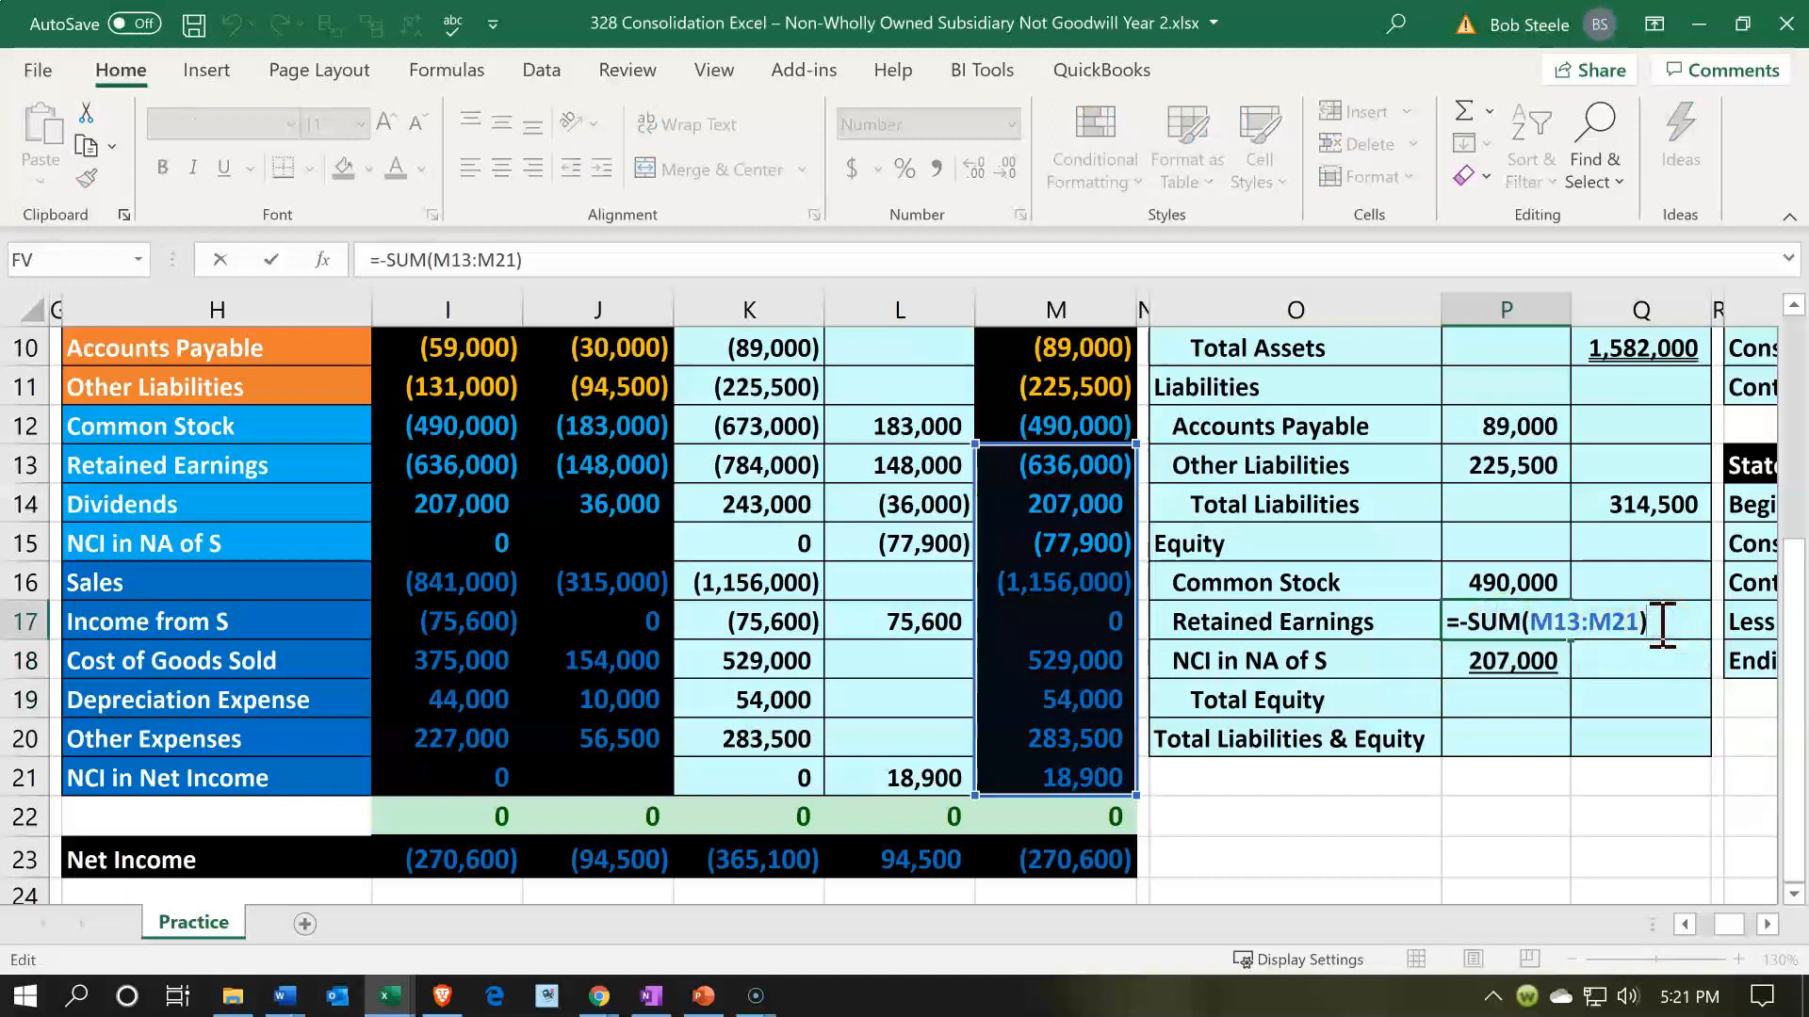
{"action": "type", "text": "-"}
{"action": "left_click", "coordinate": [1505, 655]}
{"action": "key", "text": "Return"}
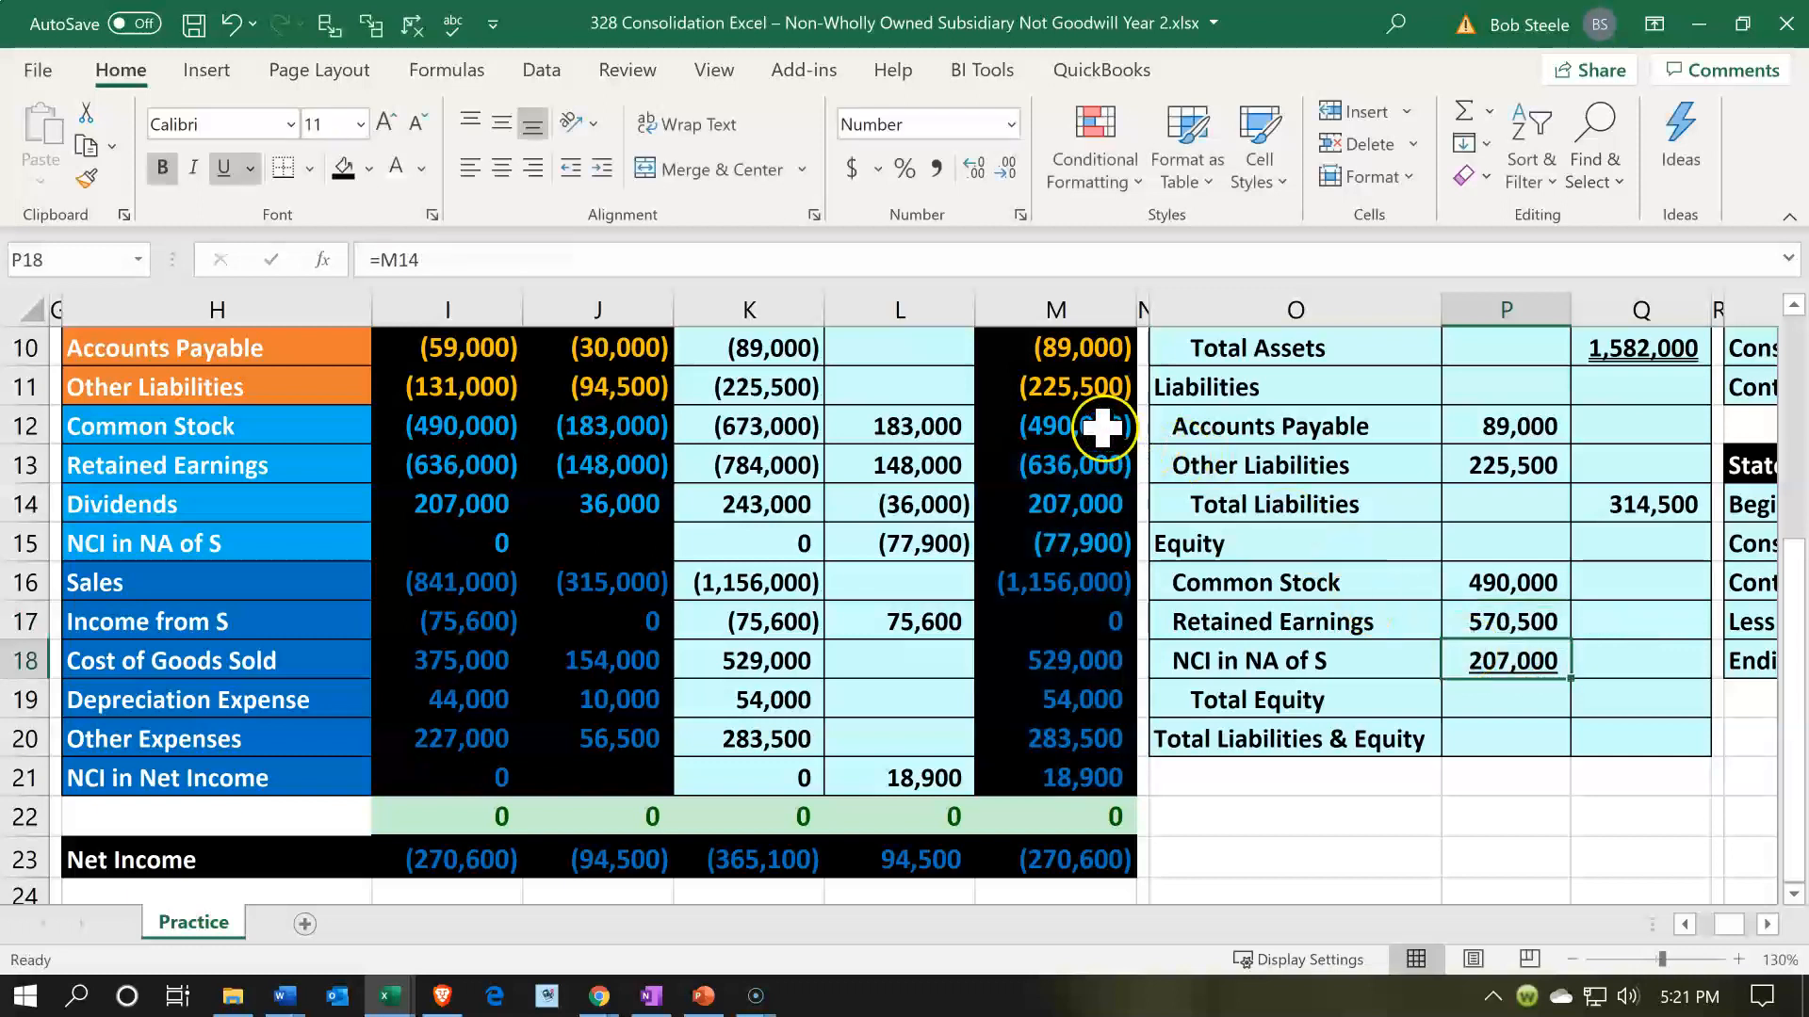
- Check the combined sum of trial balance cells M13:M14 and M16:M21 against the Retained Earnings amount
{"action": "left_click", "coordinate": [1062, 473]}
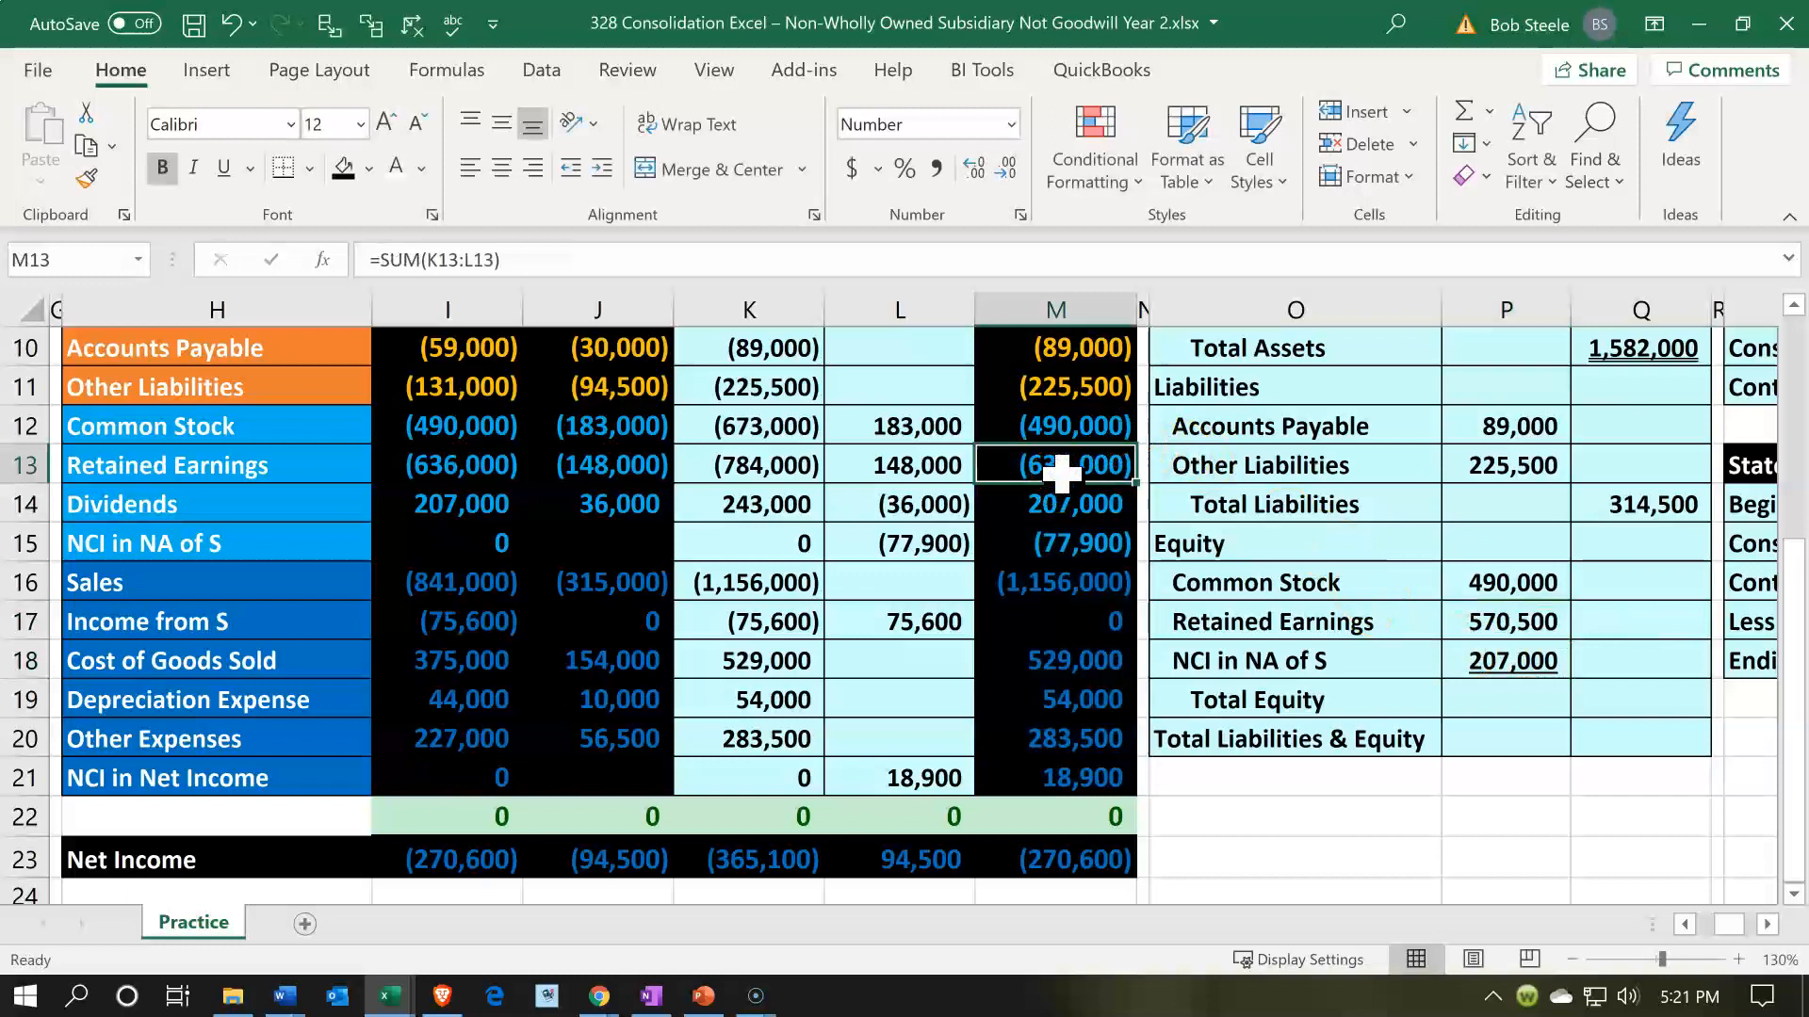
{"action": "left_click_drag", "start_coordinate": [1068, 484], "coordinate": [1075, 503]}
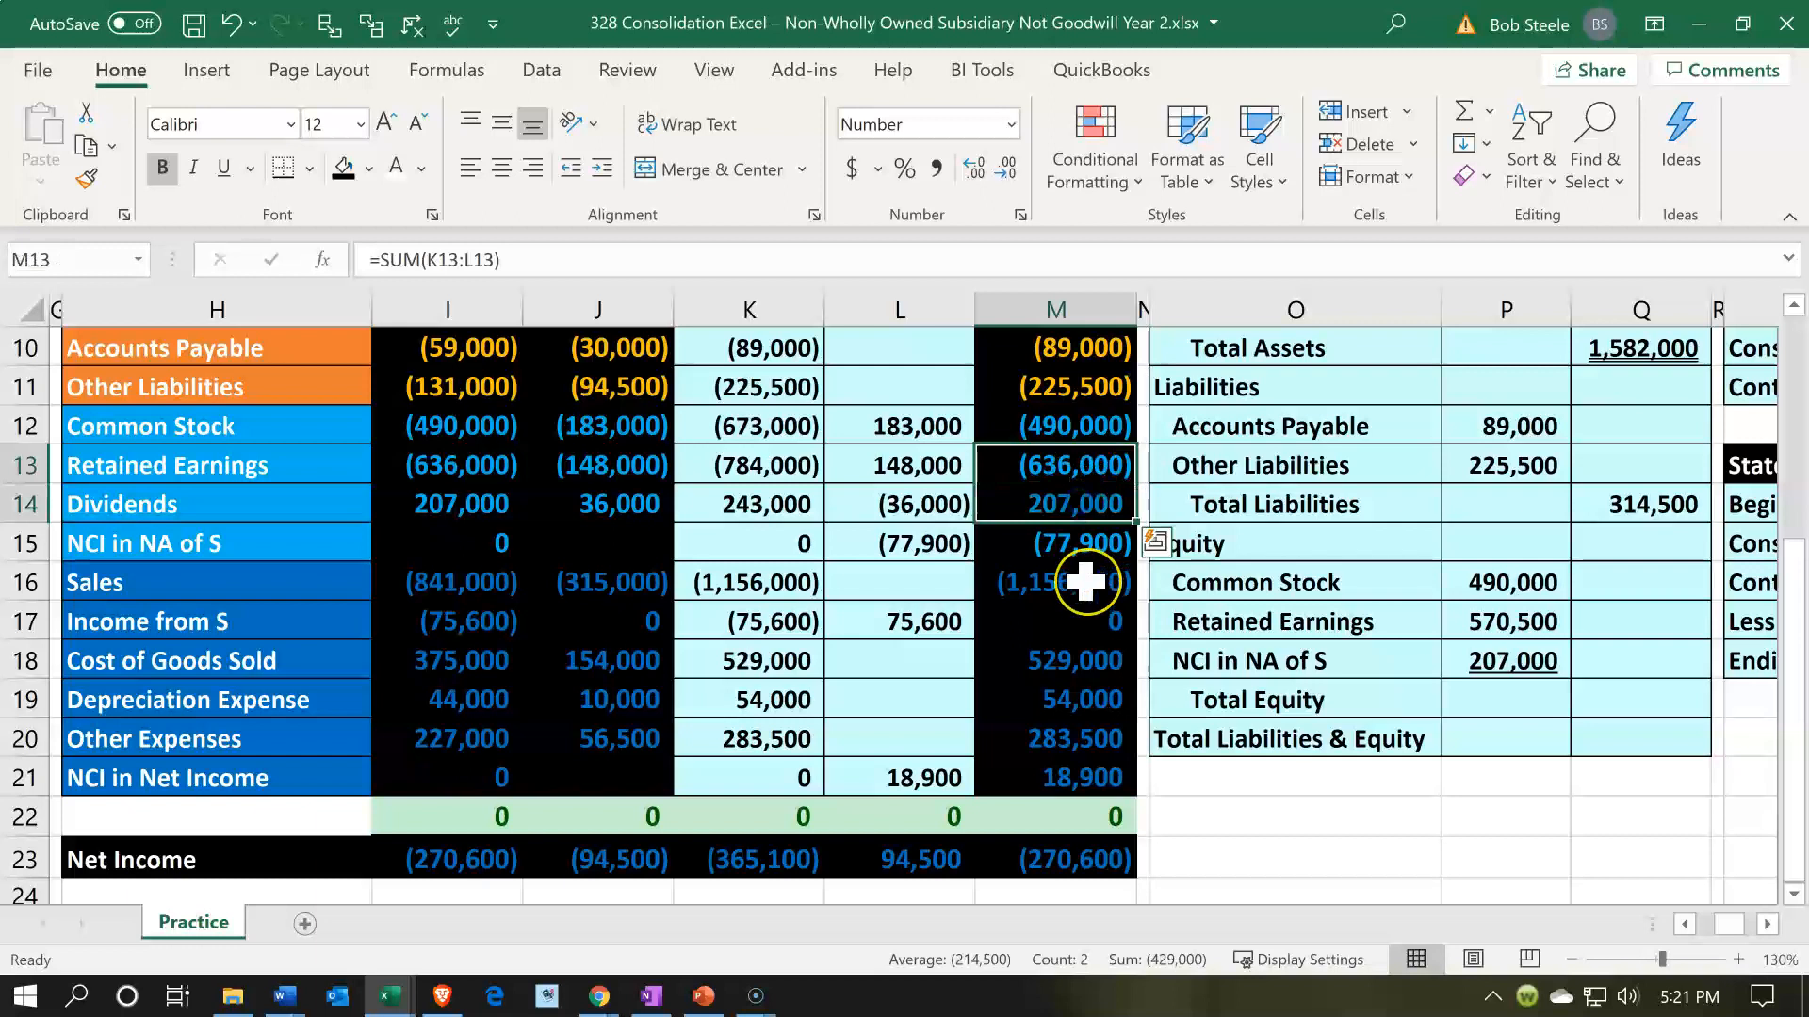
{"action": "left_click", "coordinate": [1085, 582], "text": "ctrl"}
{"action": "left_click_drag", "start_coordinate": [1085, 582], "coordinate": [1084, 766]}
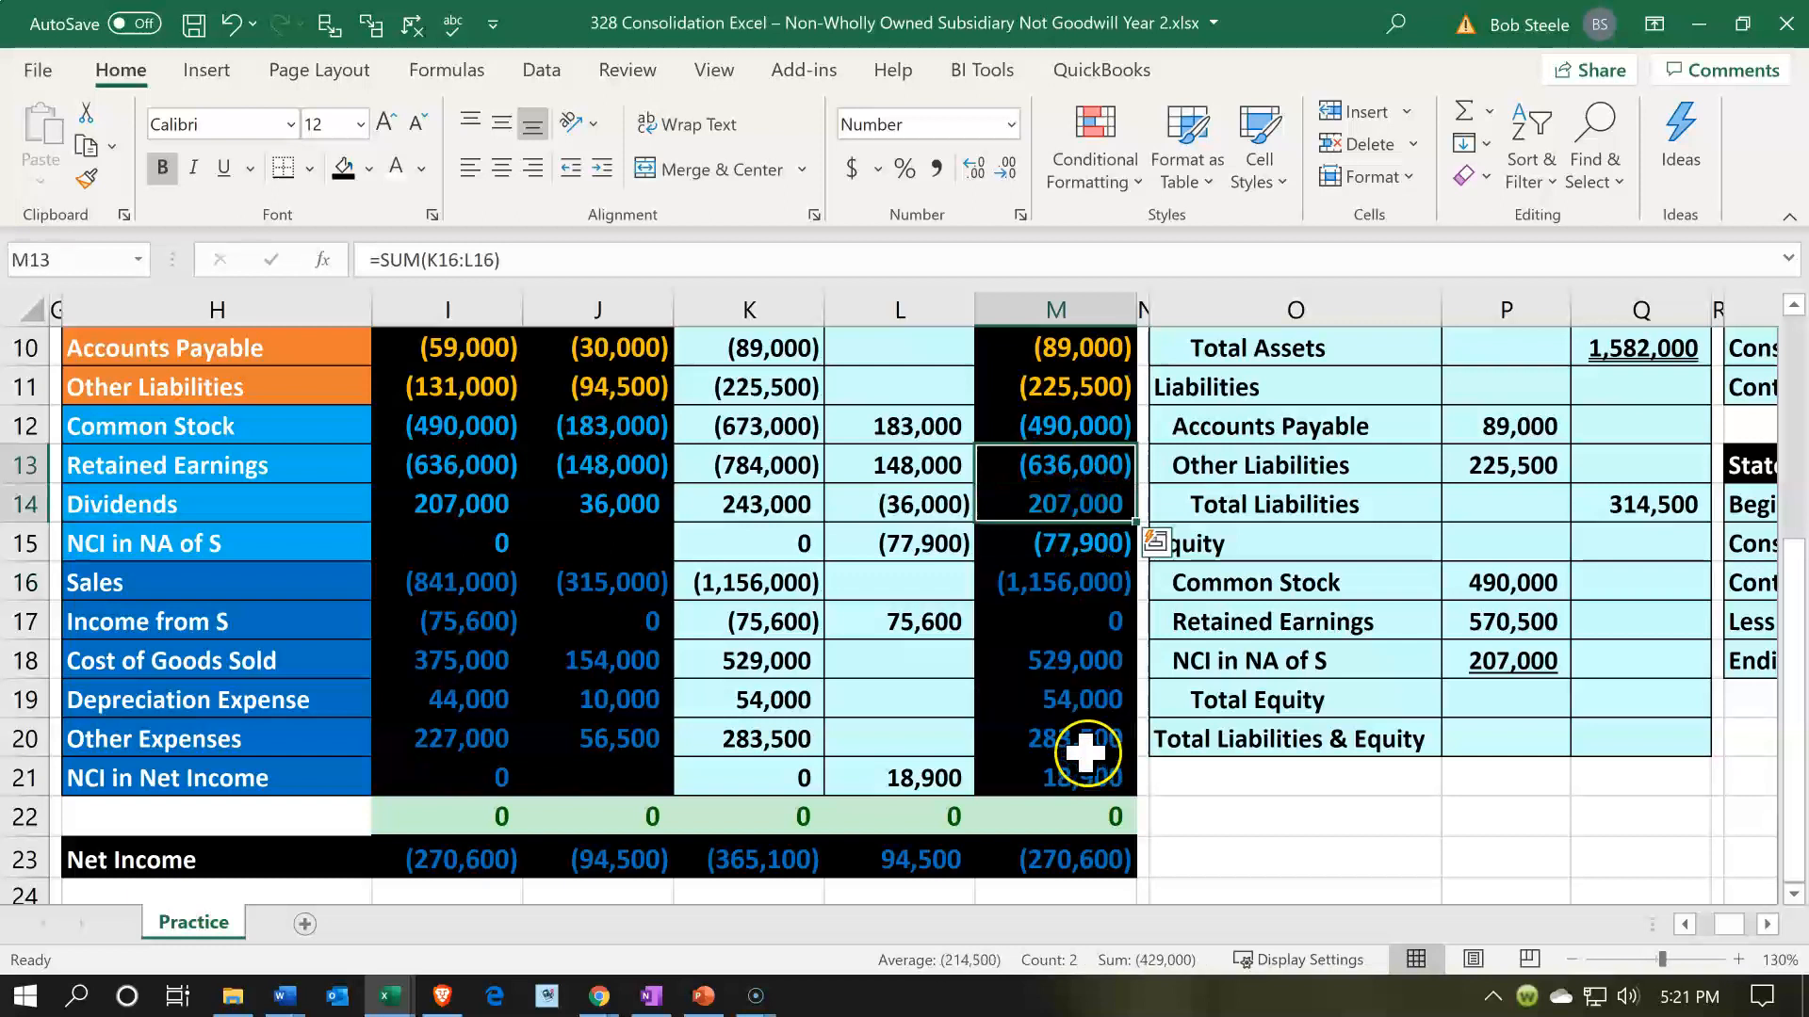
{"action": "left_click_drag", "start_coordinate": [1075, 476], "coordinate": [1070, 506]}
{"action": "left_click_drag", "start_coordinate": [1073, 581], "coordinate": [1083, 774]}
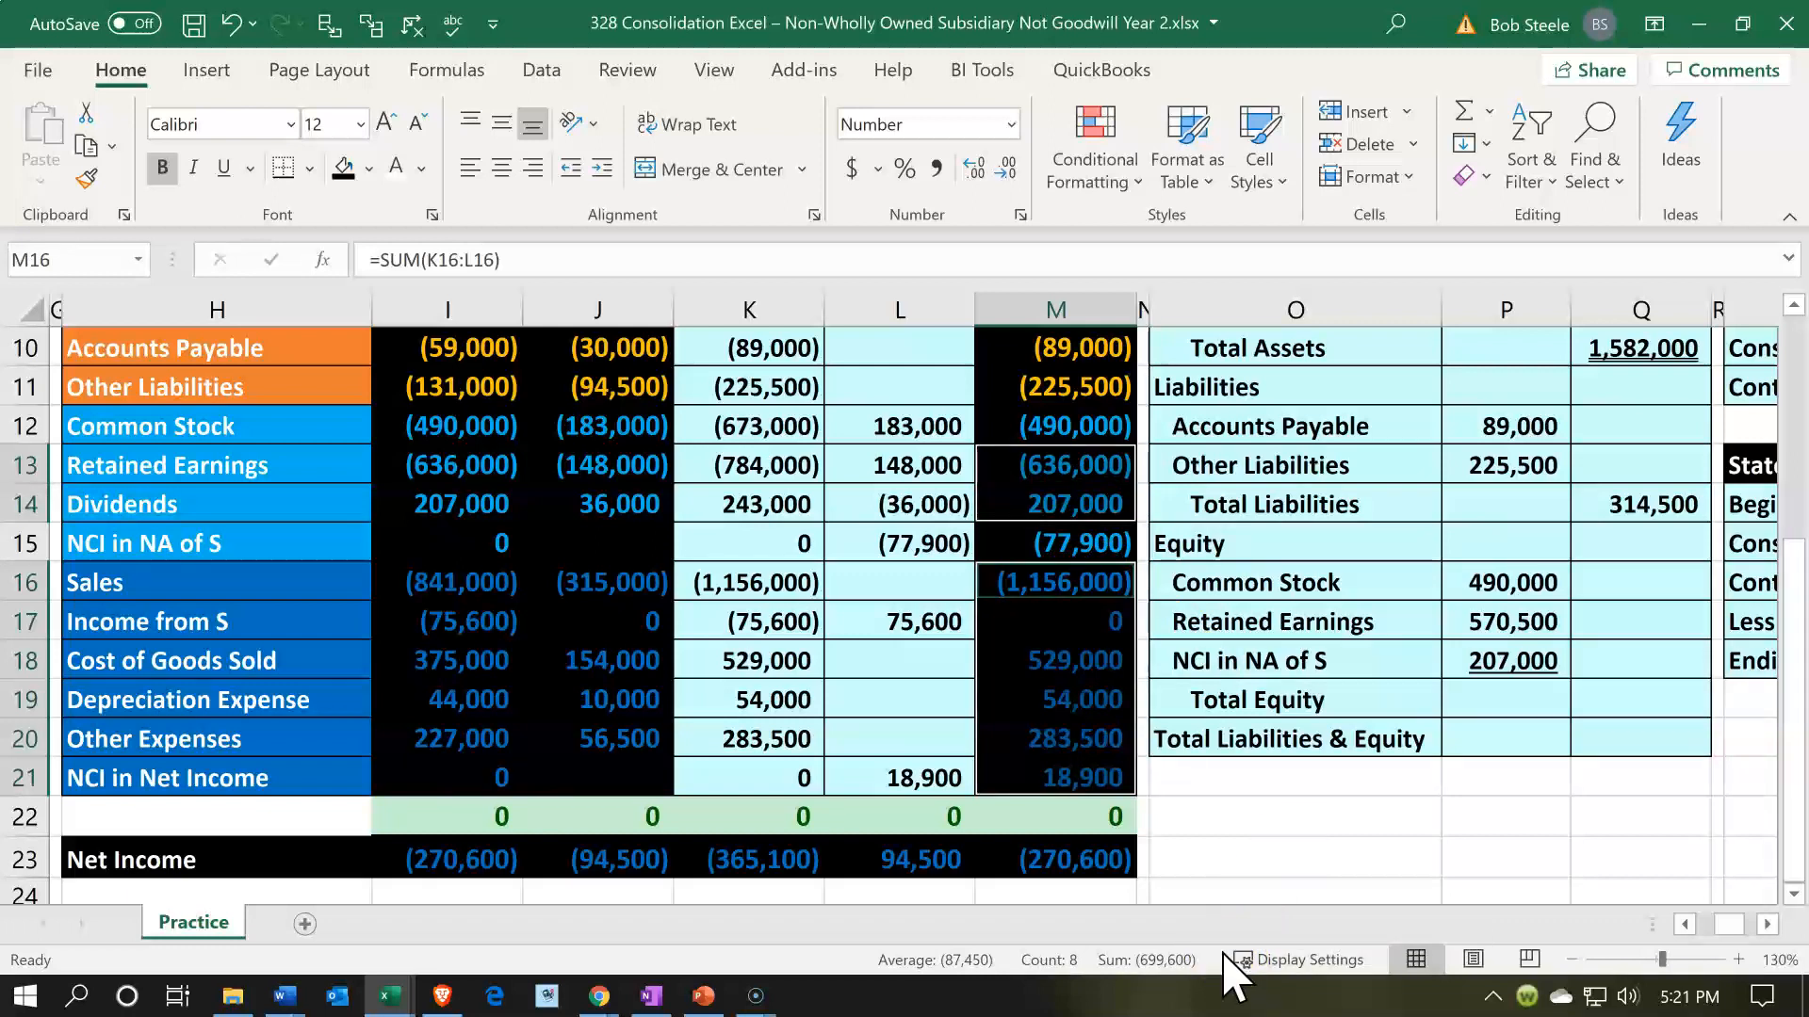
- Replace the NCI in NA of S formula in P18 with the sign-reversed trial balance amount, -M15
{"action": "left_click", "coordinate": [1455, 660]}
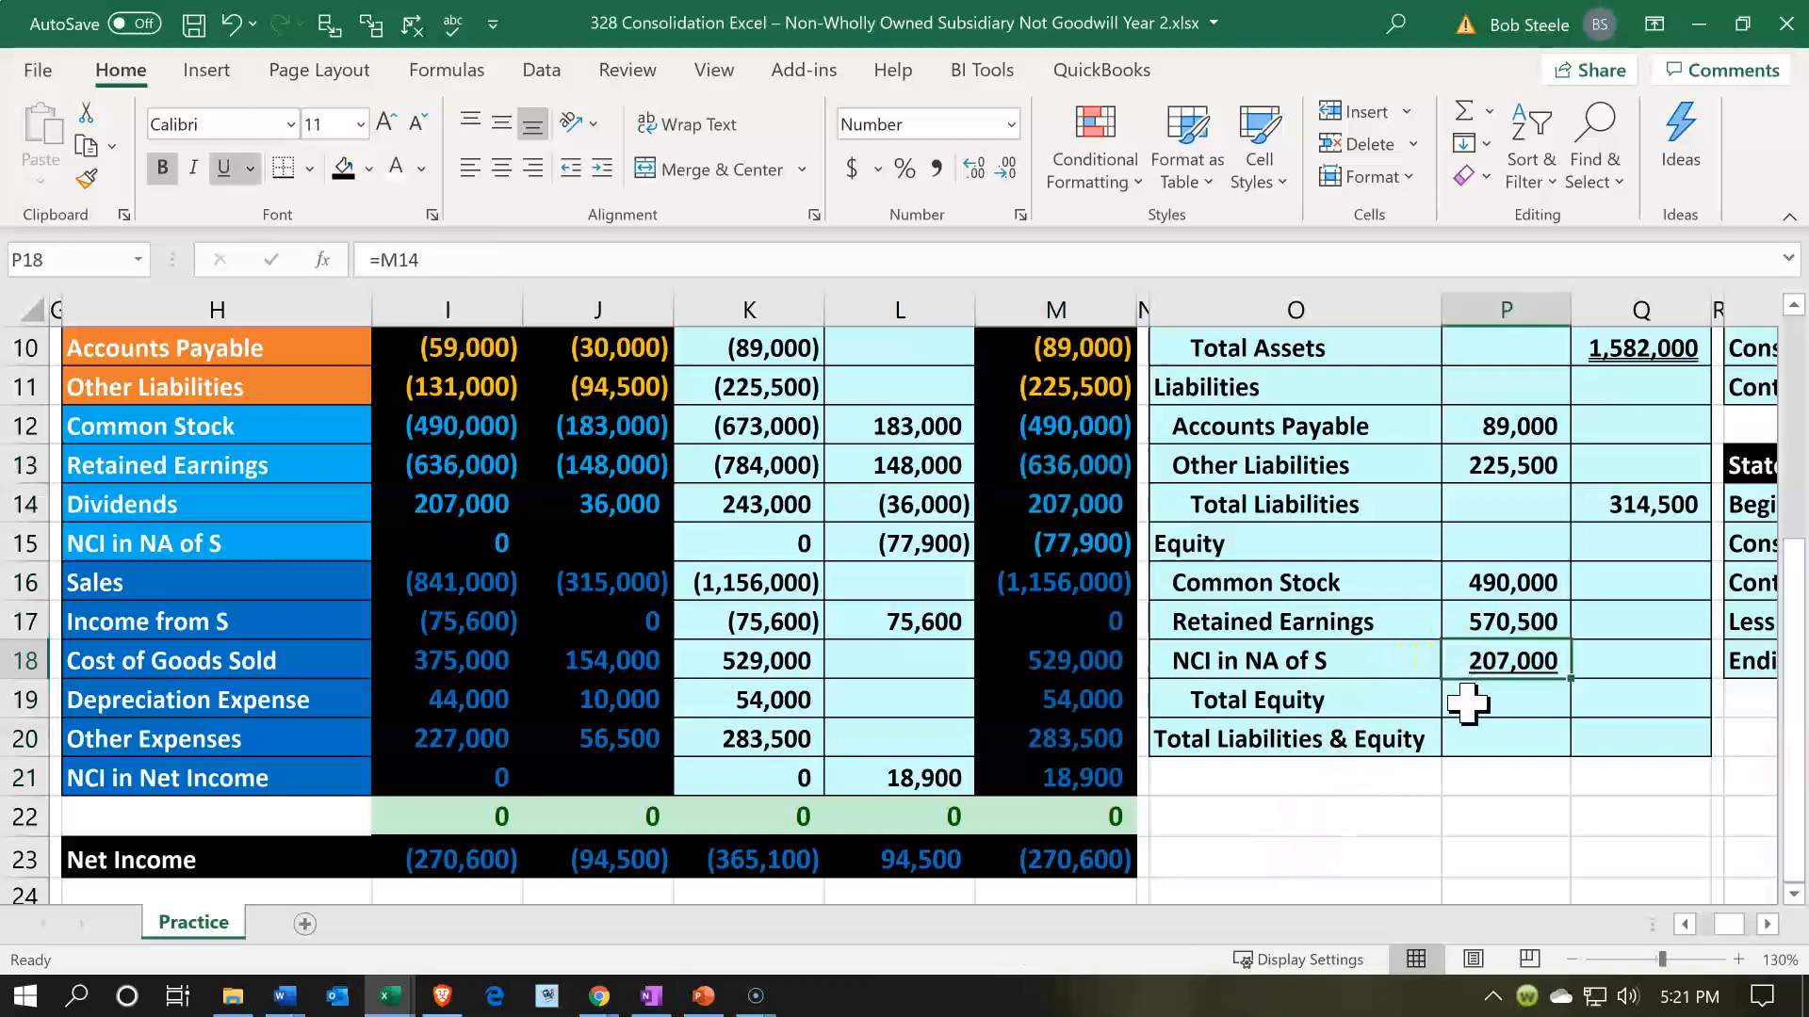
{"action": "key", "text": "F2"}
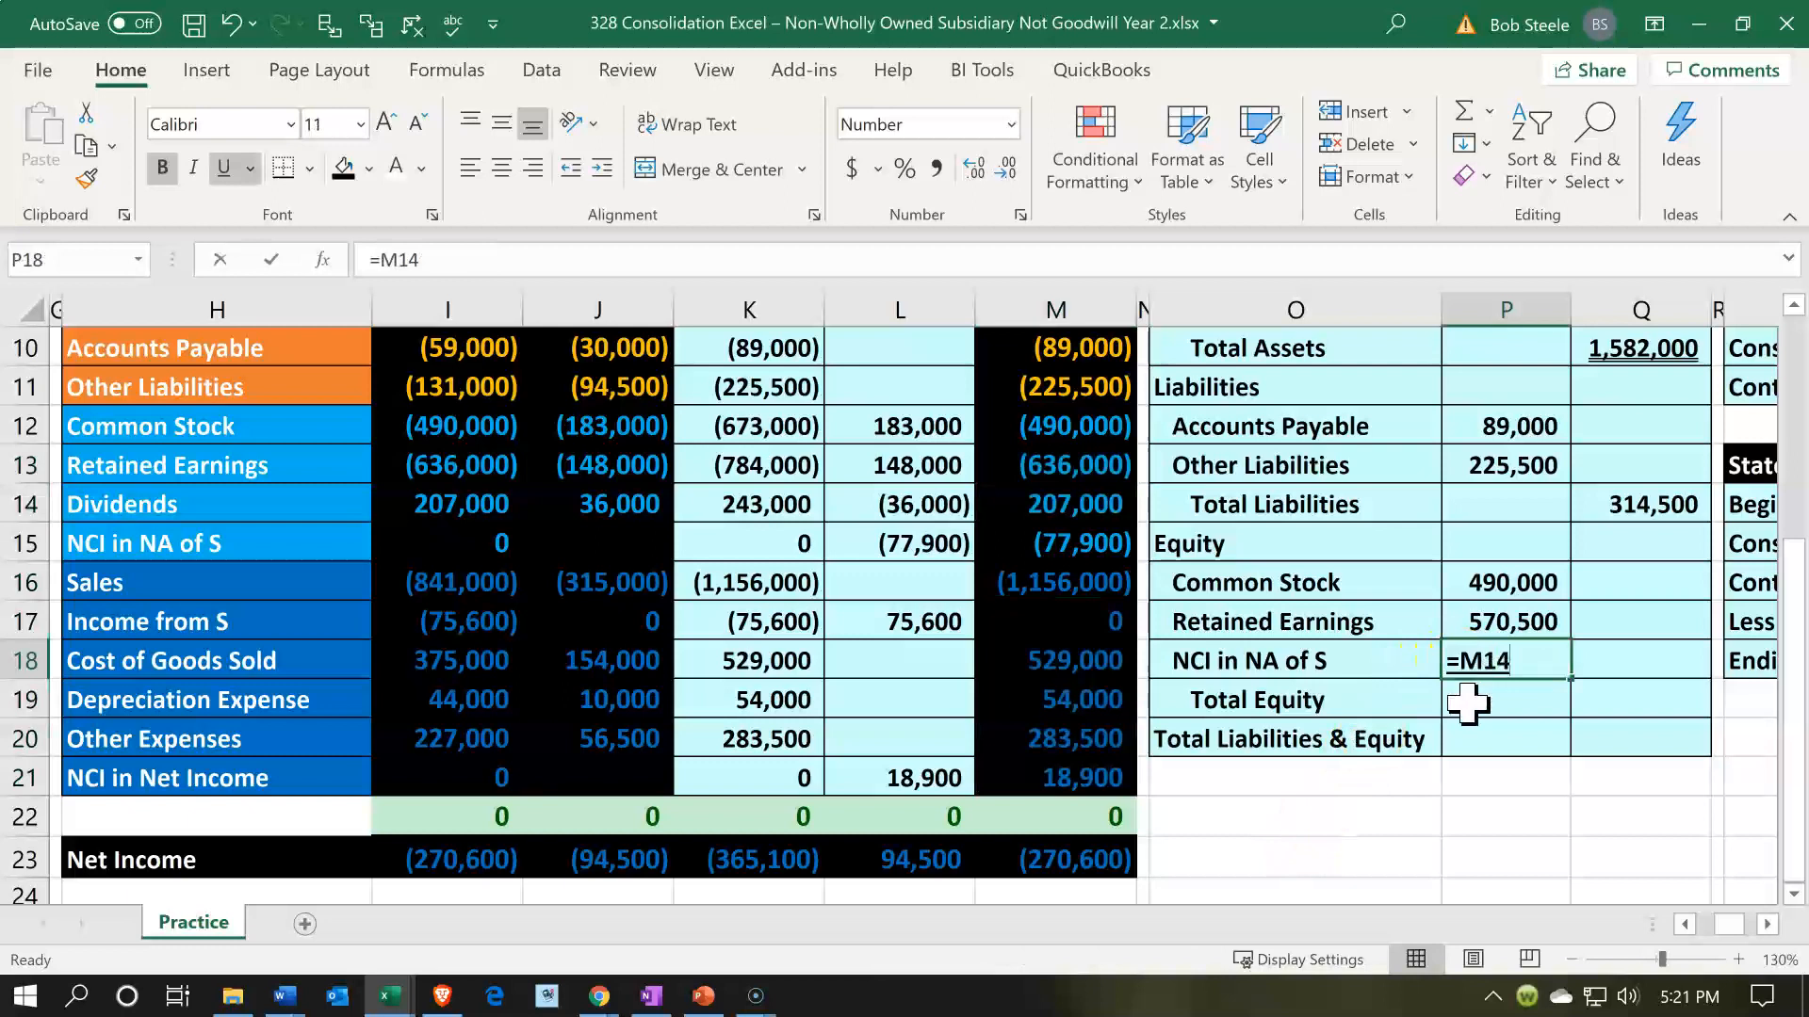
{"action": "key", "text": "BackSpace"}
{"action": "key", "text": "BackSpace"}
{"action": "key", "text": "BackSpace"}
{"action": "key", "text": "BackSpace"}
{"action": "type", "text": "-"}
{"action": "key", "text": "Left"}
{"action": "key", "text": "Left"}
{"action": "key", "text": "Left"}
{"action": "key", "text": "Left"}
{"action": "key", "text": "Up"}
{"action": "key", "text": "Up"}
{"action": "key", "text": "Up"}
{"action": "key", "text": "Up"}
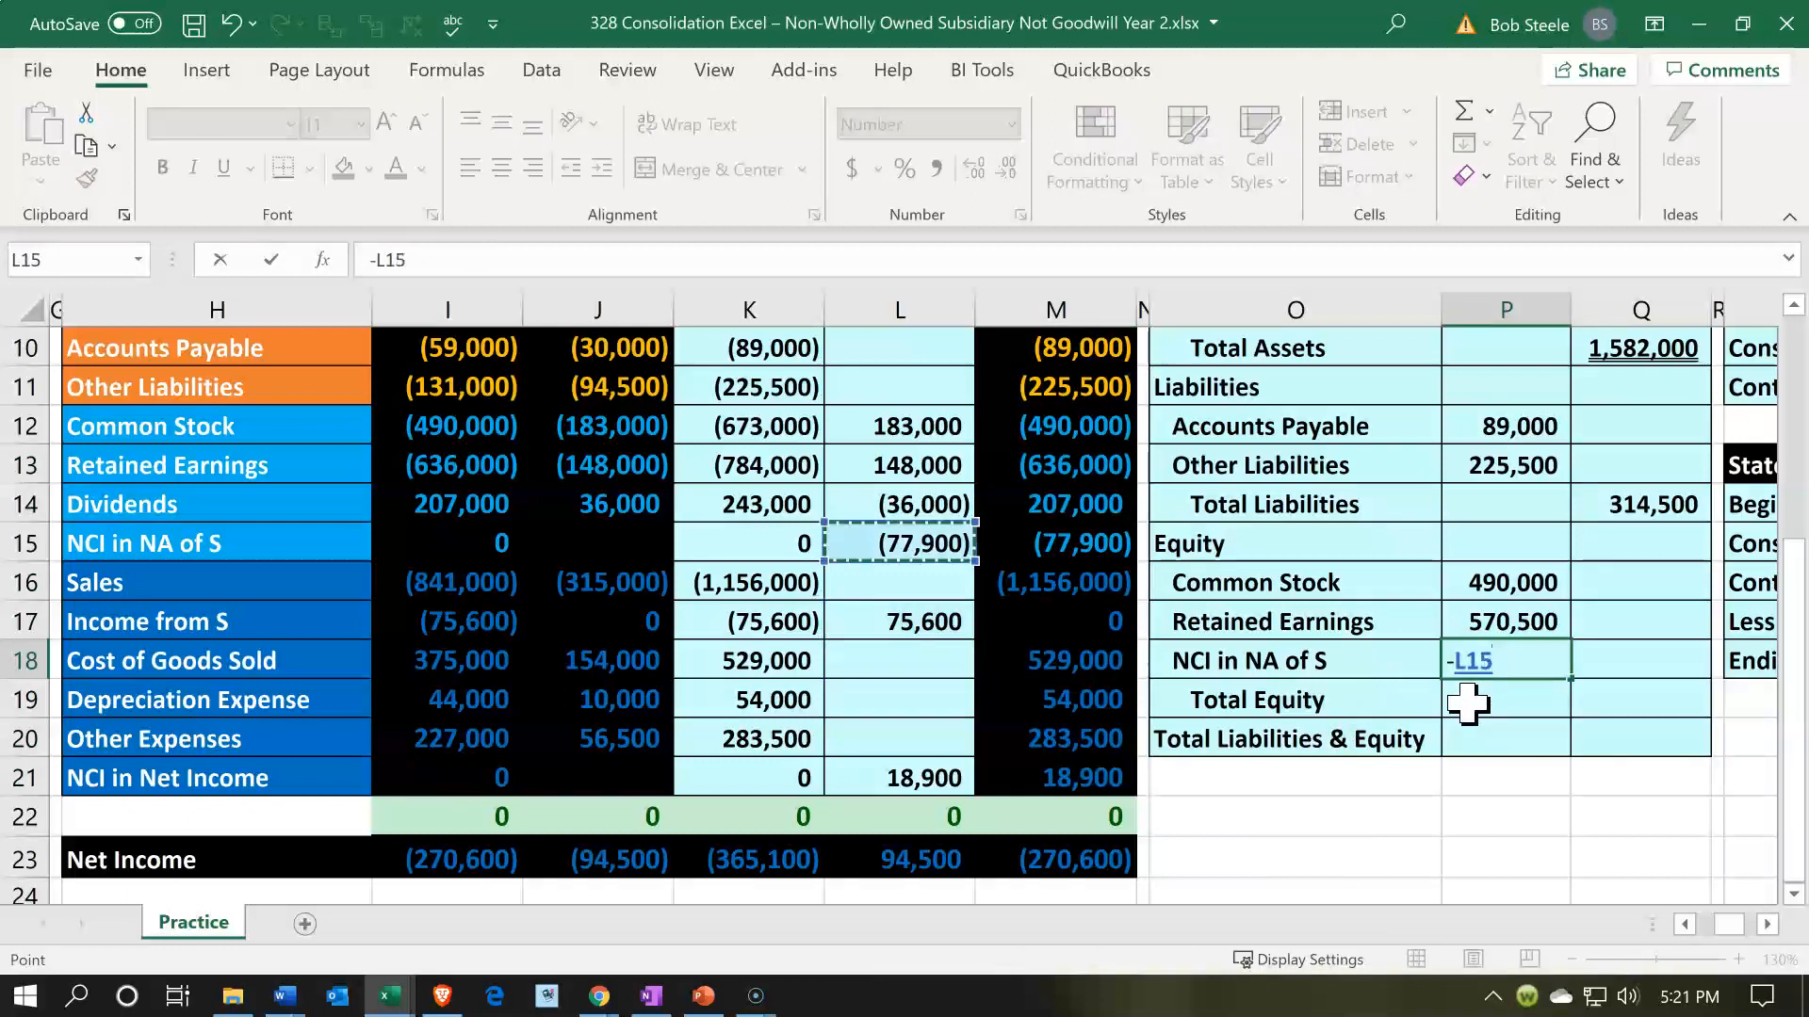
{"action": "key", "text": "Right"}
{"action": "key", "text": "Down"}
{"action": "key", "text": "Return"}
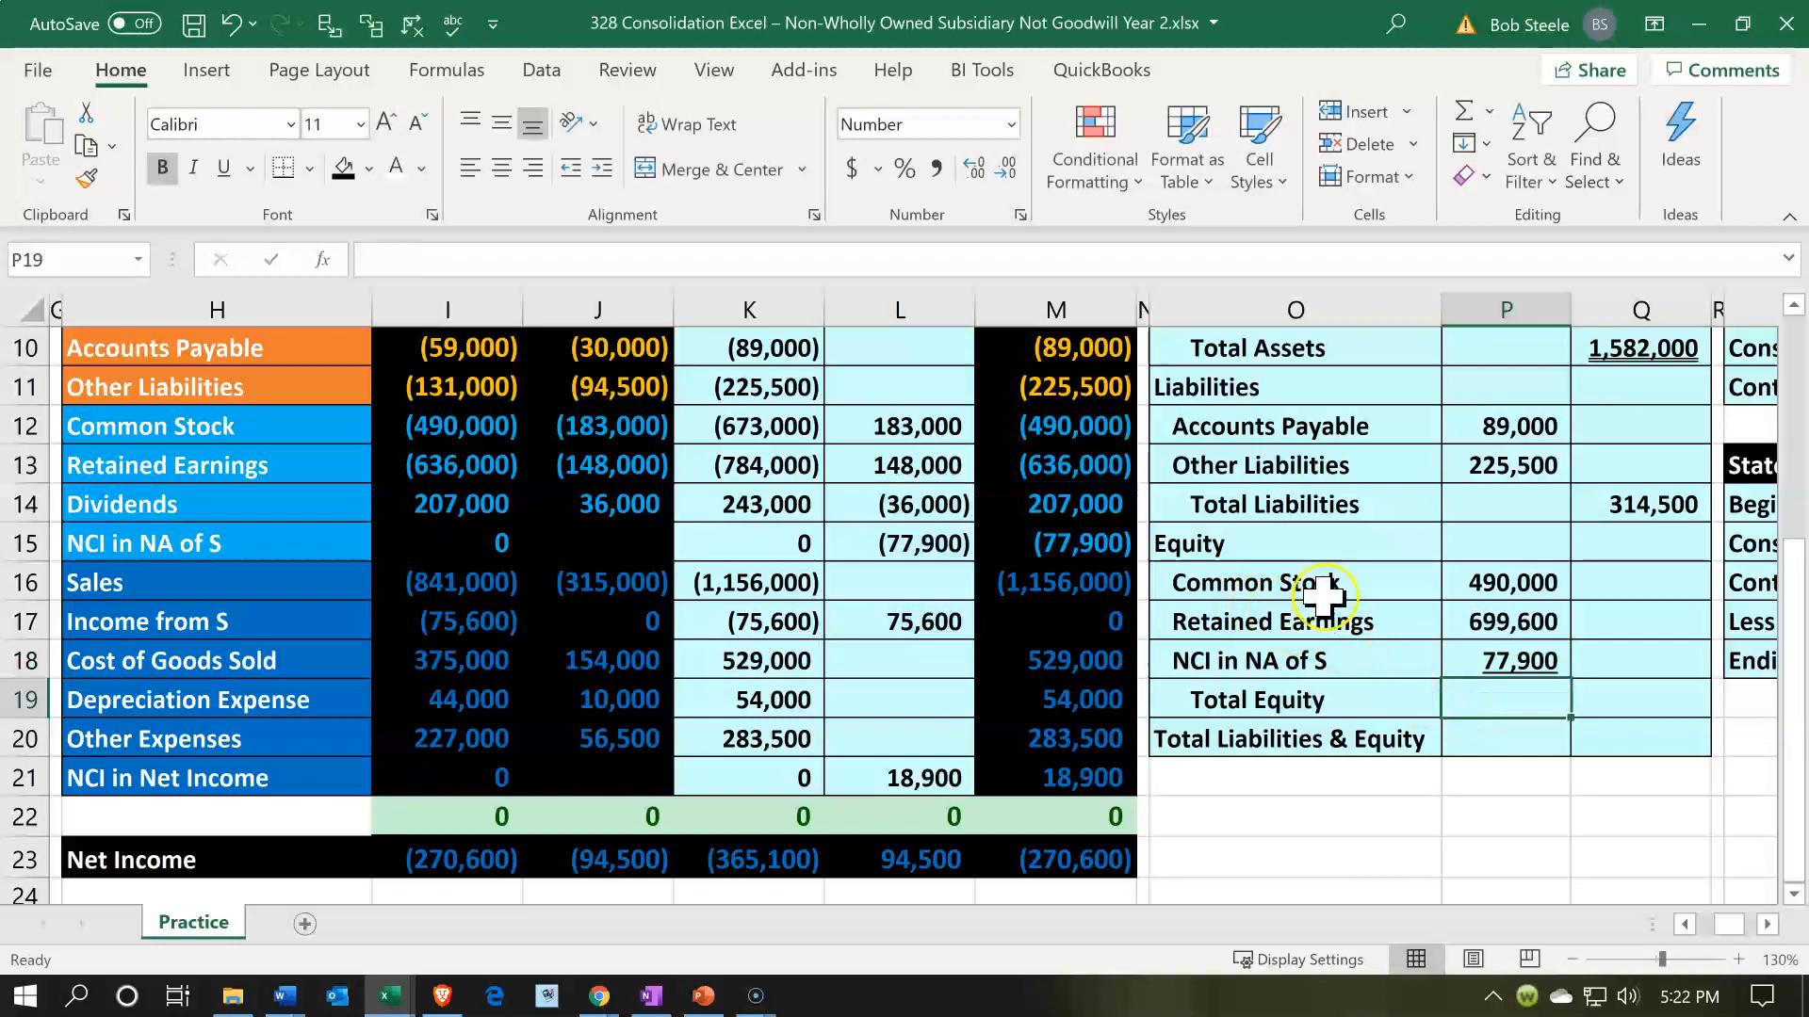
- Recheck the combined sum of M13:M14 and M16:M21 against Retained Earnings and review the formula in P17
{"action": "left_click_drag", "start_coordinate": [1091, 513], "coordinate": [1085, 539]}
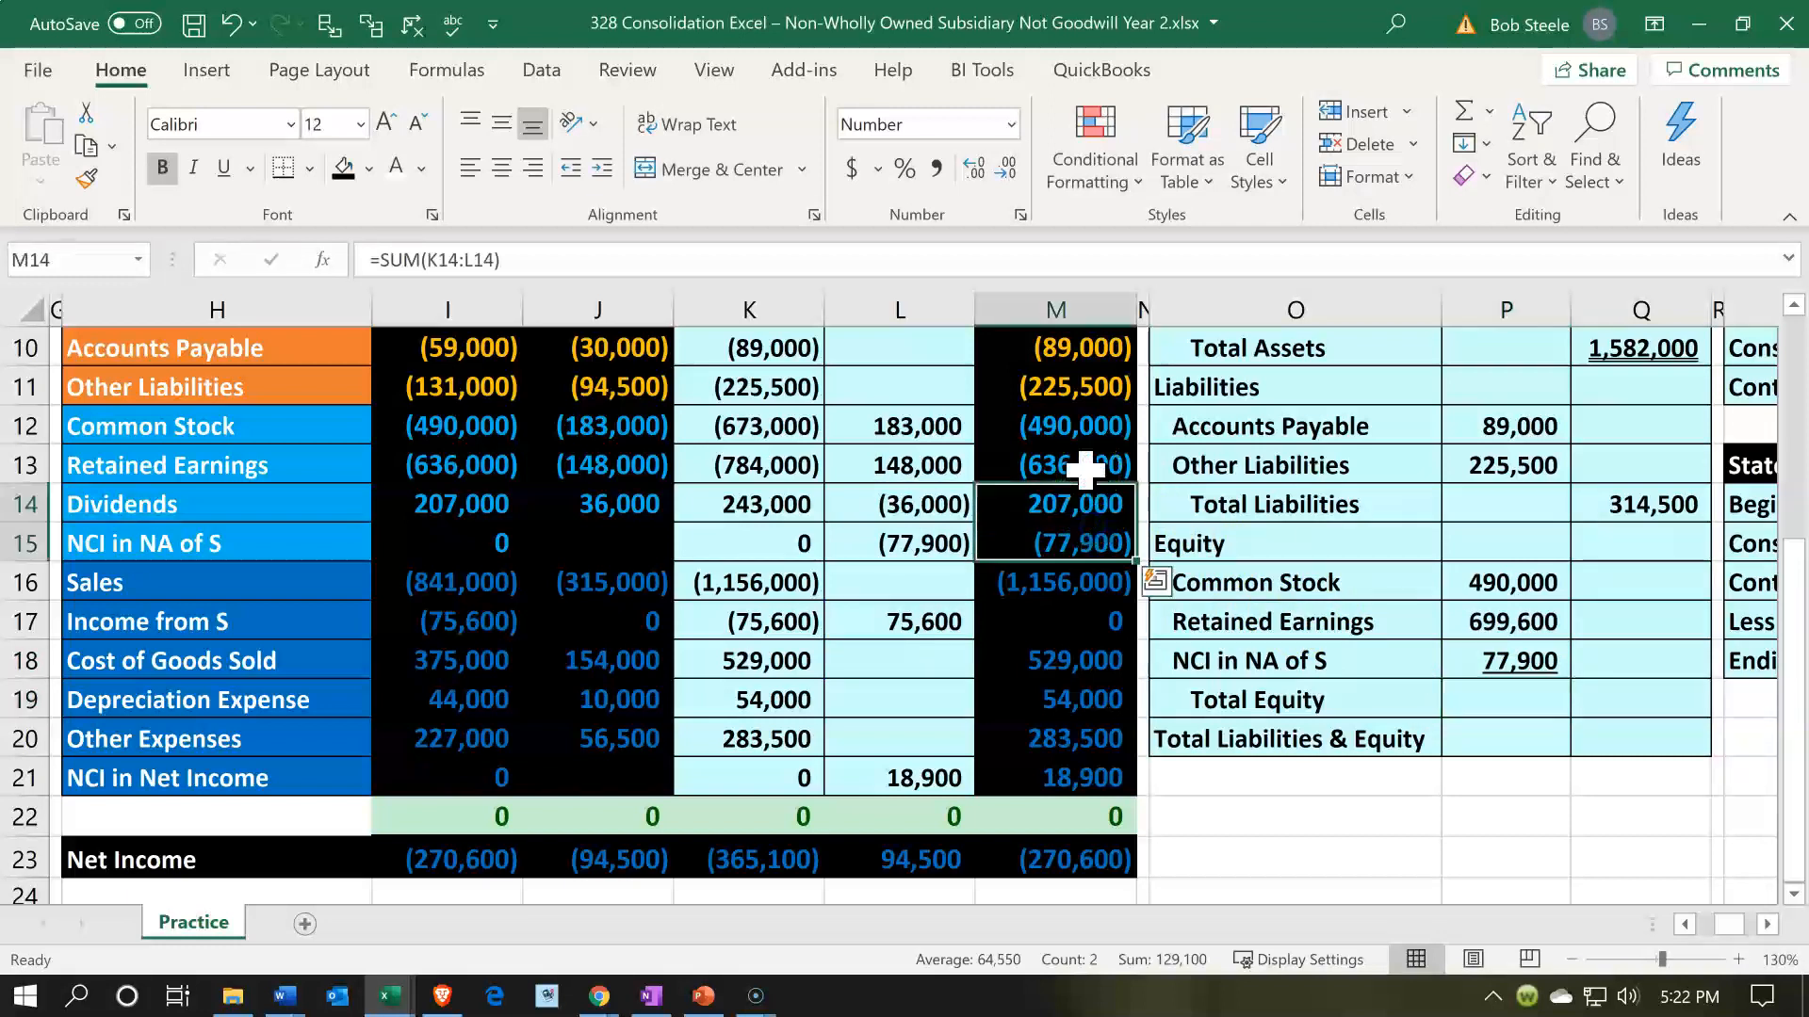
{"action": "left_click_drag", "start_coordinate": [1085, 469], "coordinate": [1083, 509]}
{"action": "left_click_drag", "start_coordinate": [1083, 575], "coordinate": [1076, 771]}
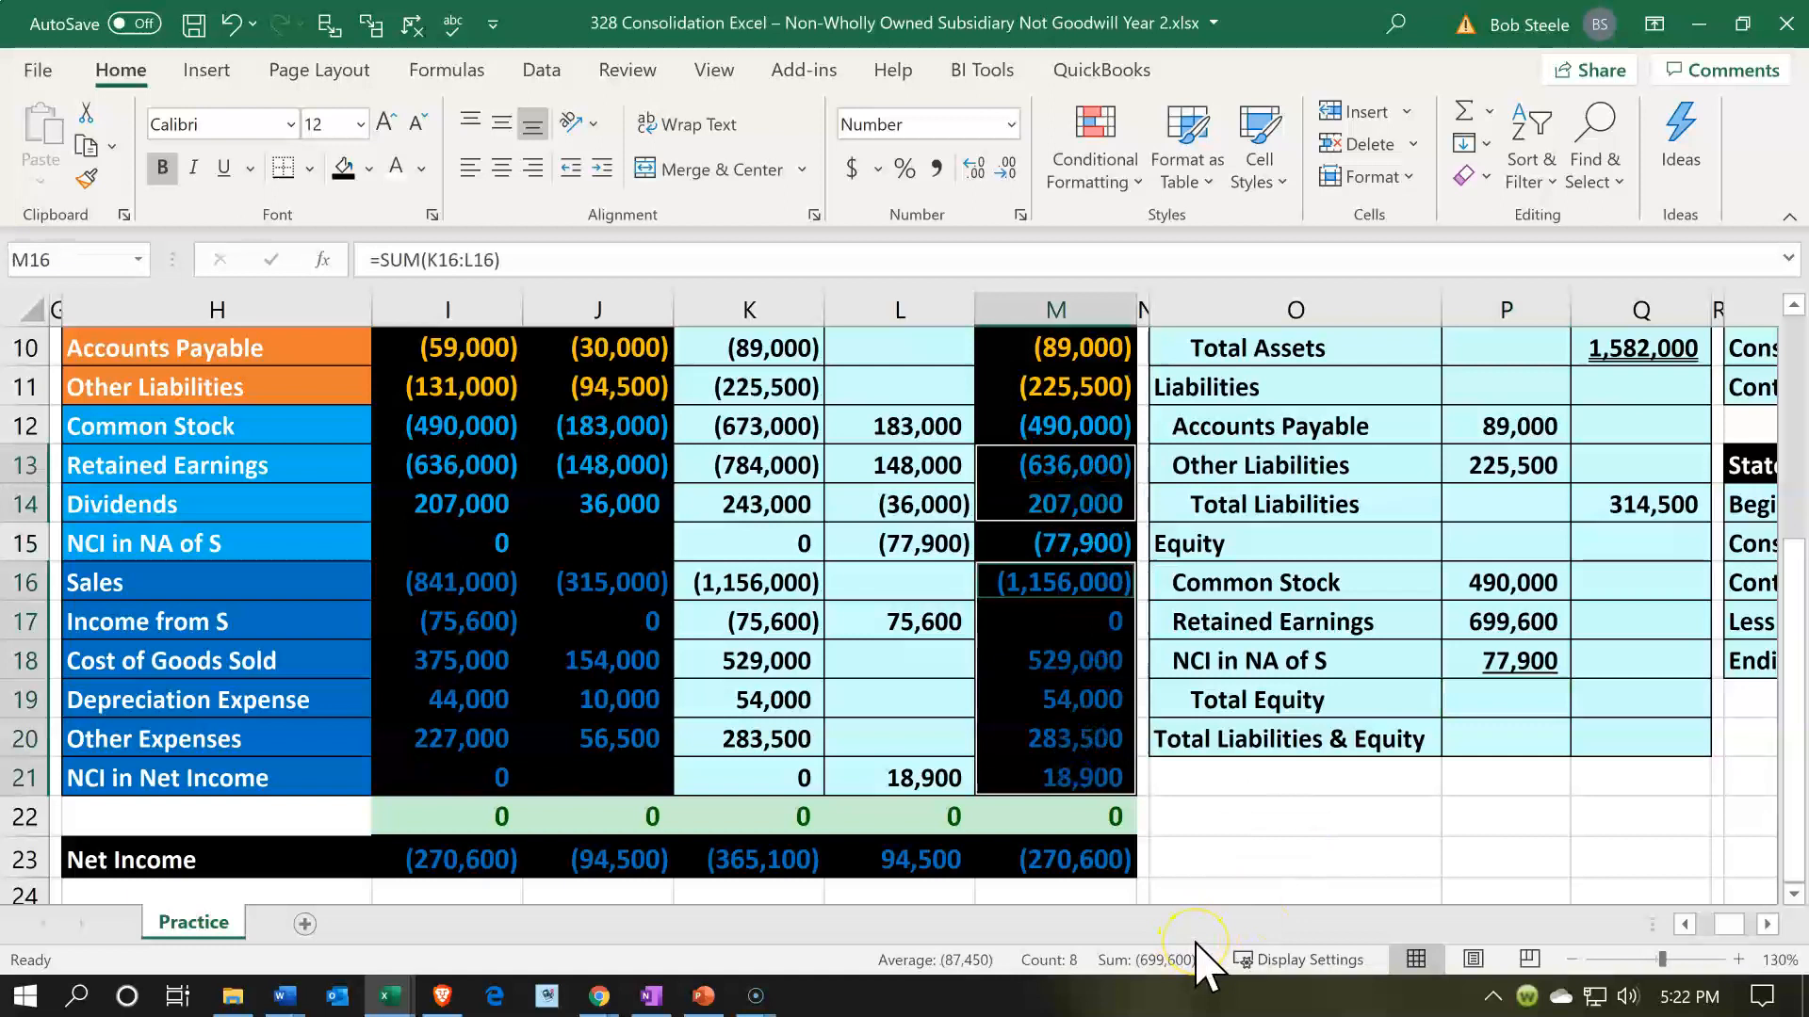
{"action": "double_click", "coordinate": [1491, 620]}
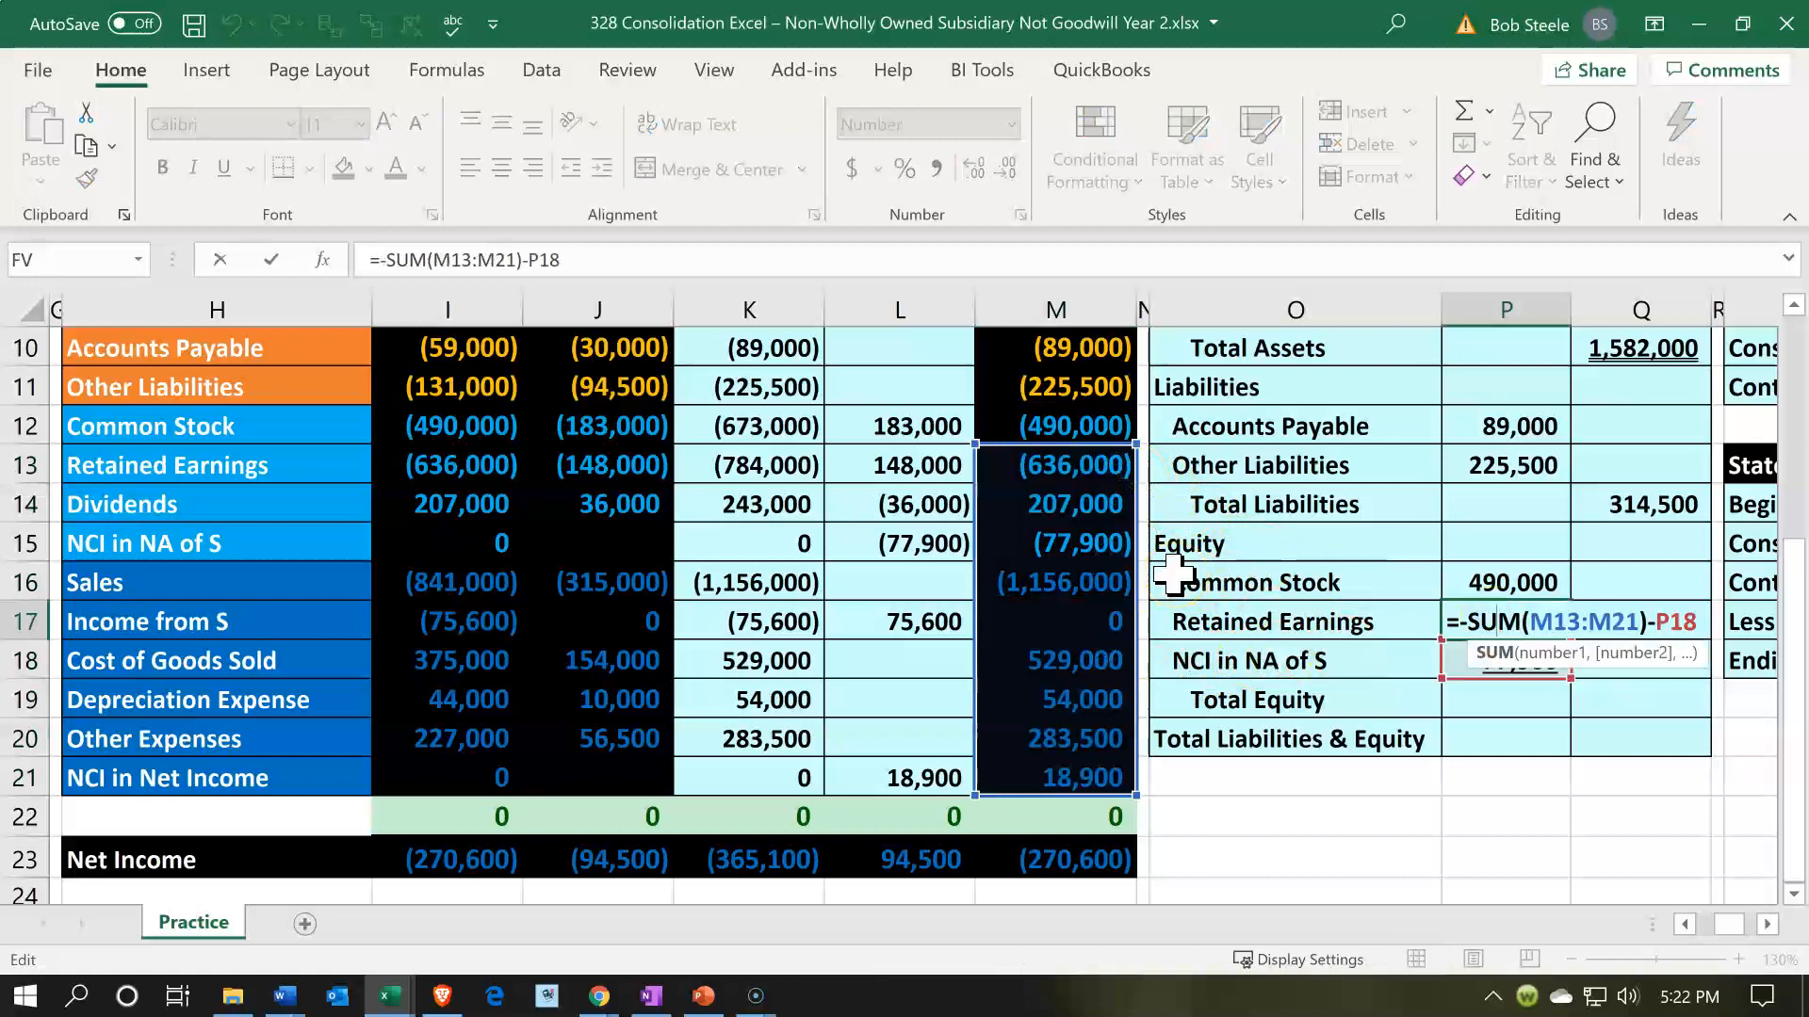
{"action": "key", "text": "Return"}
- Calculate Total Equity in Q19 as the sum of the equity amounts in P16:P18
{"action": "key", "text": "Down"}
{"action": "key", "text": "Right"}
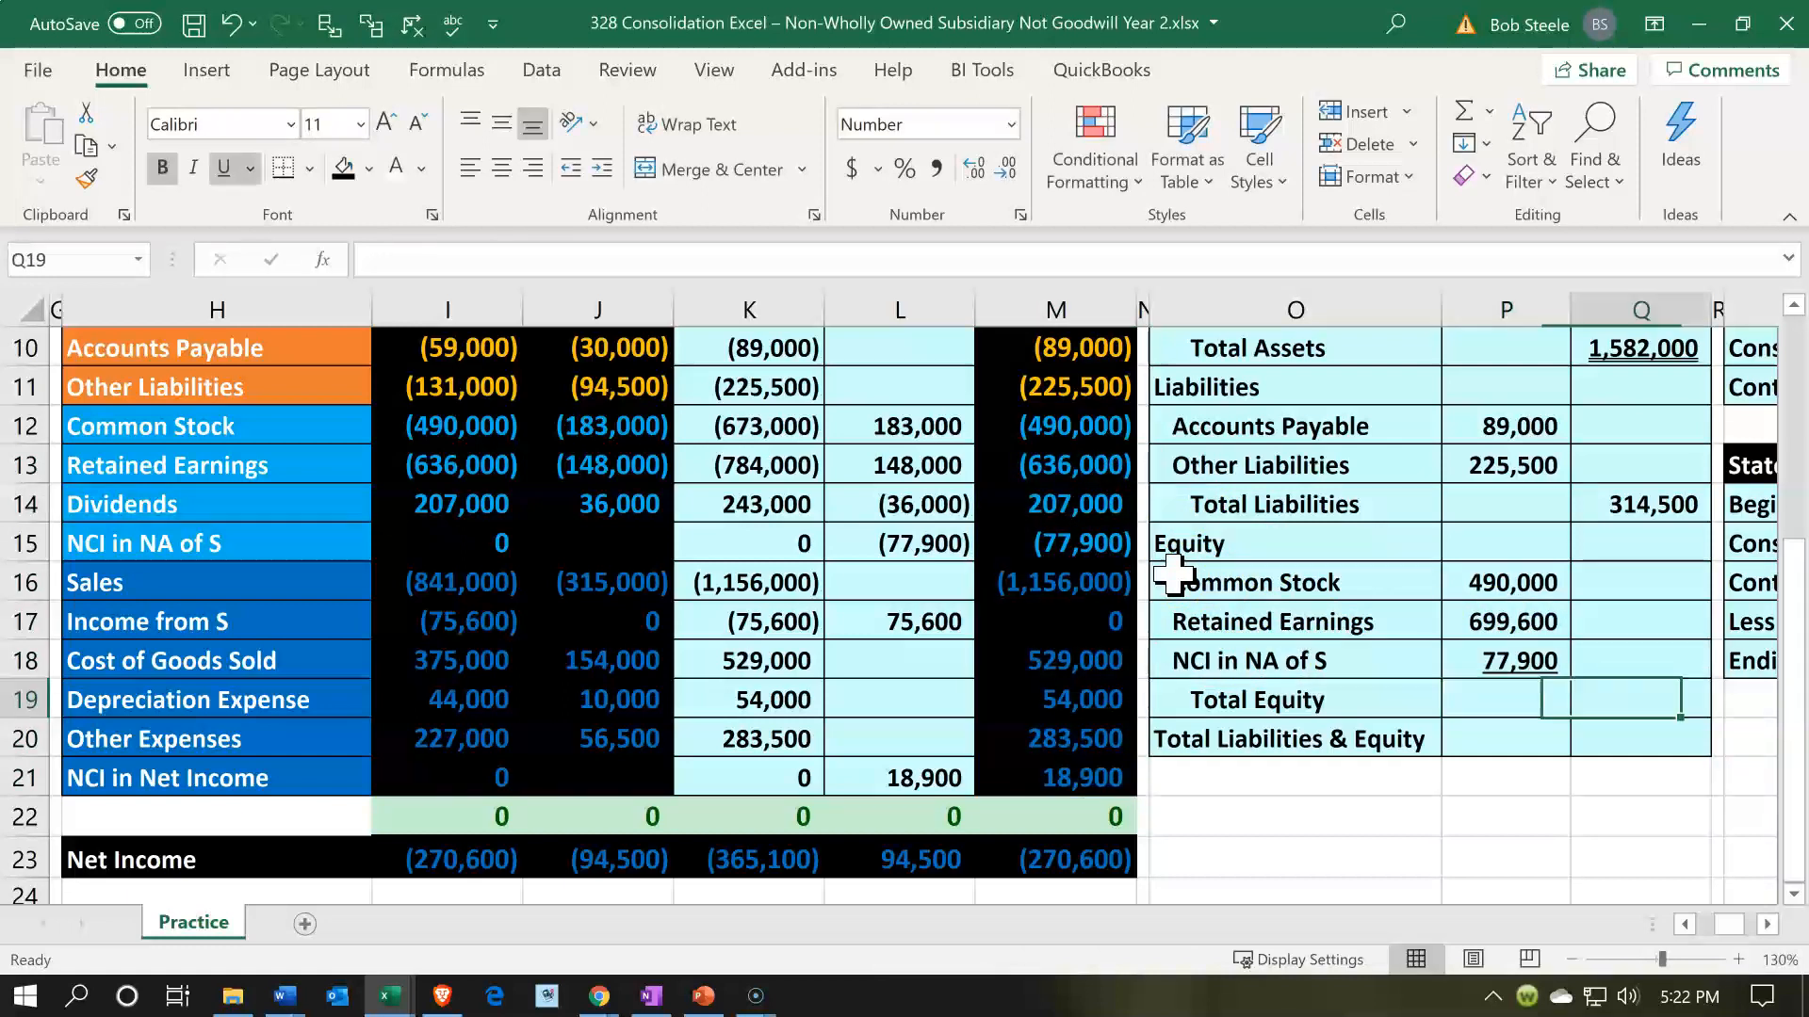
{"action": "type", "text": "=sum("}
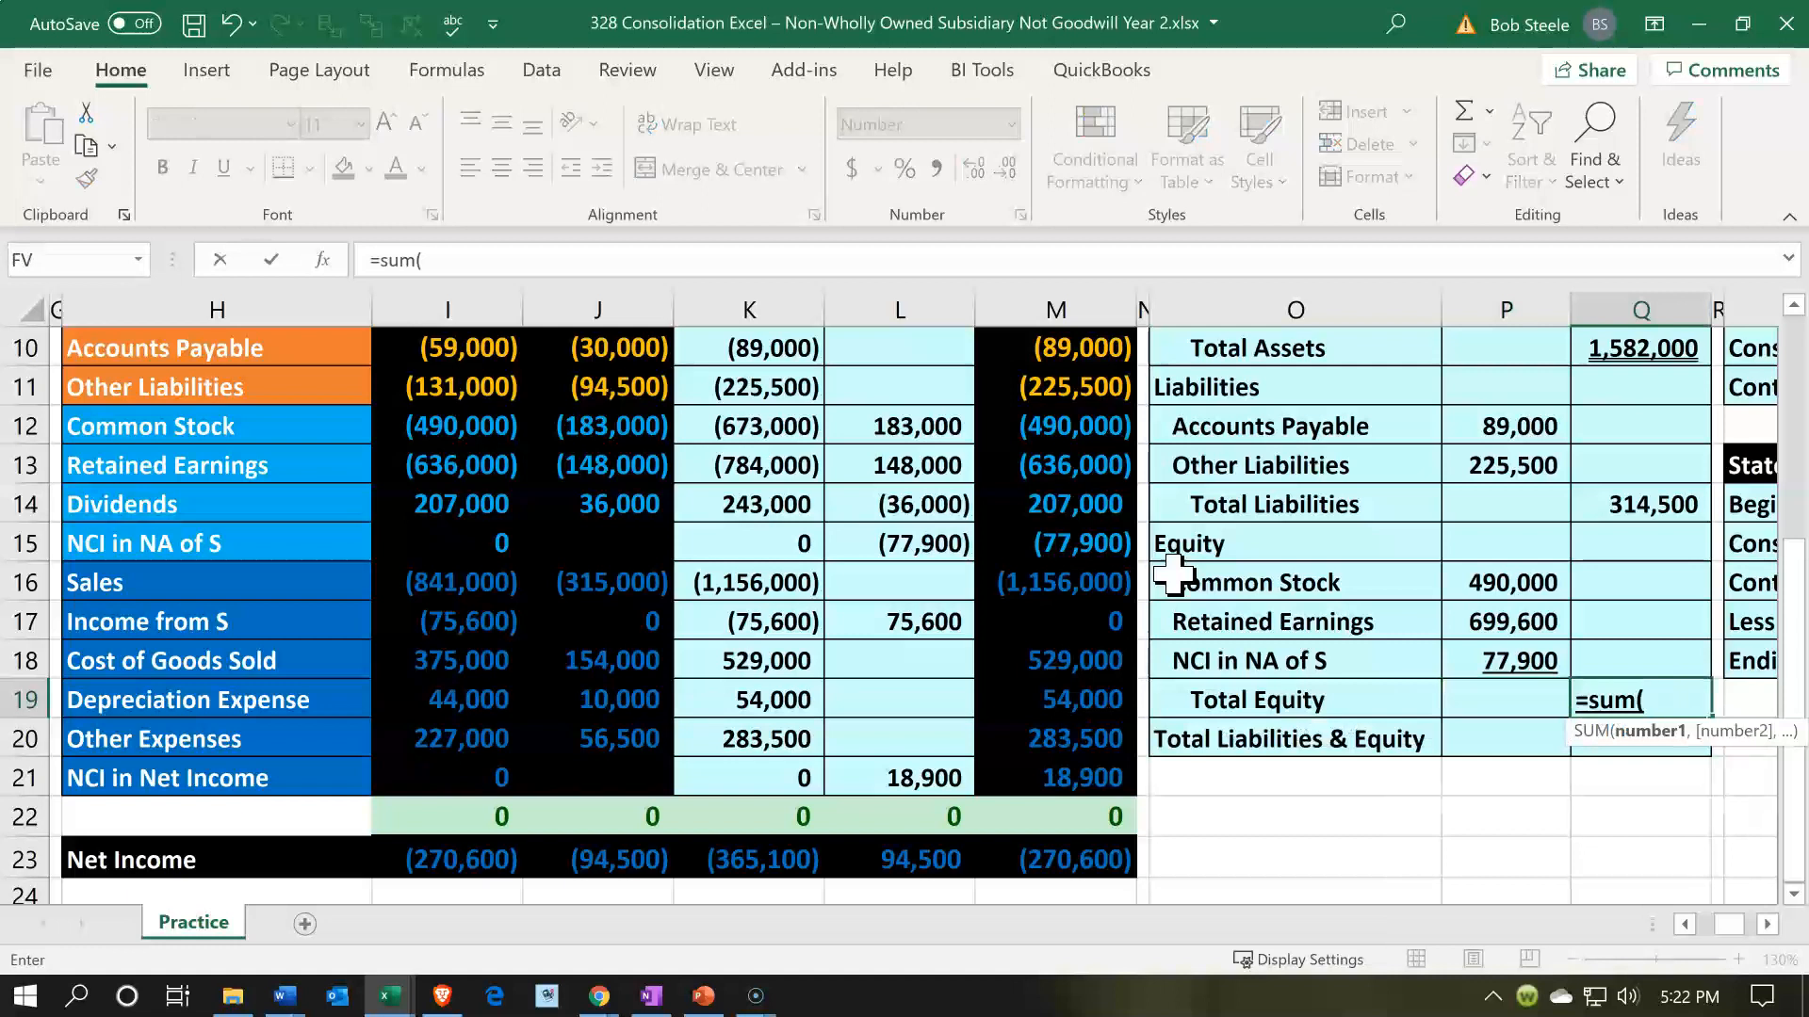
{"action": "key", "text": "Left"}
{"action": "key", "text": "Up"}
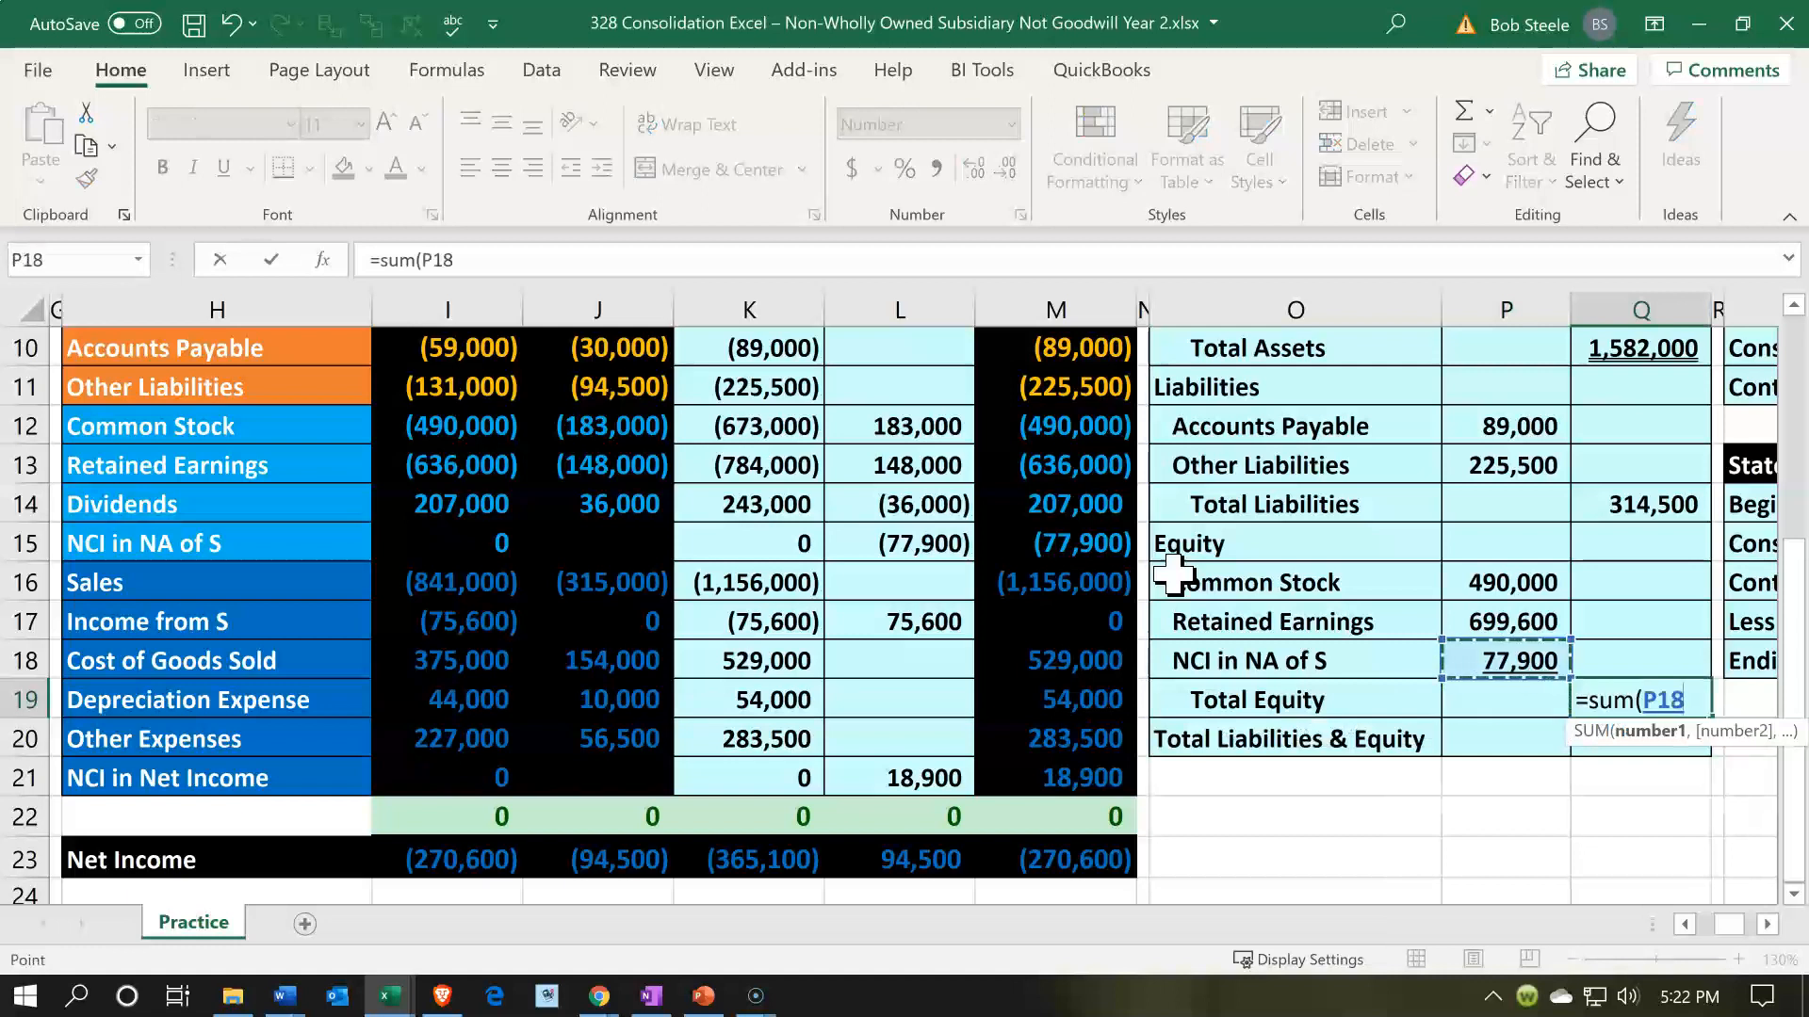
{"action": "key", "text": "shift+Up"}
{"action": "key", "text": "shift+Up"}
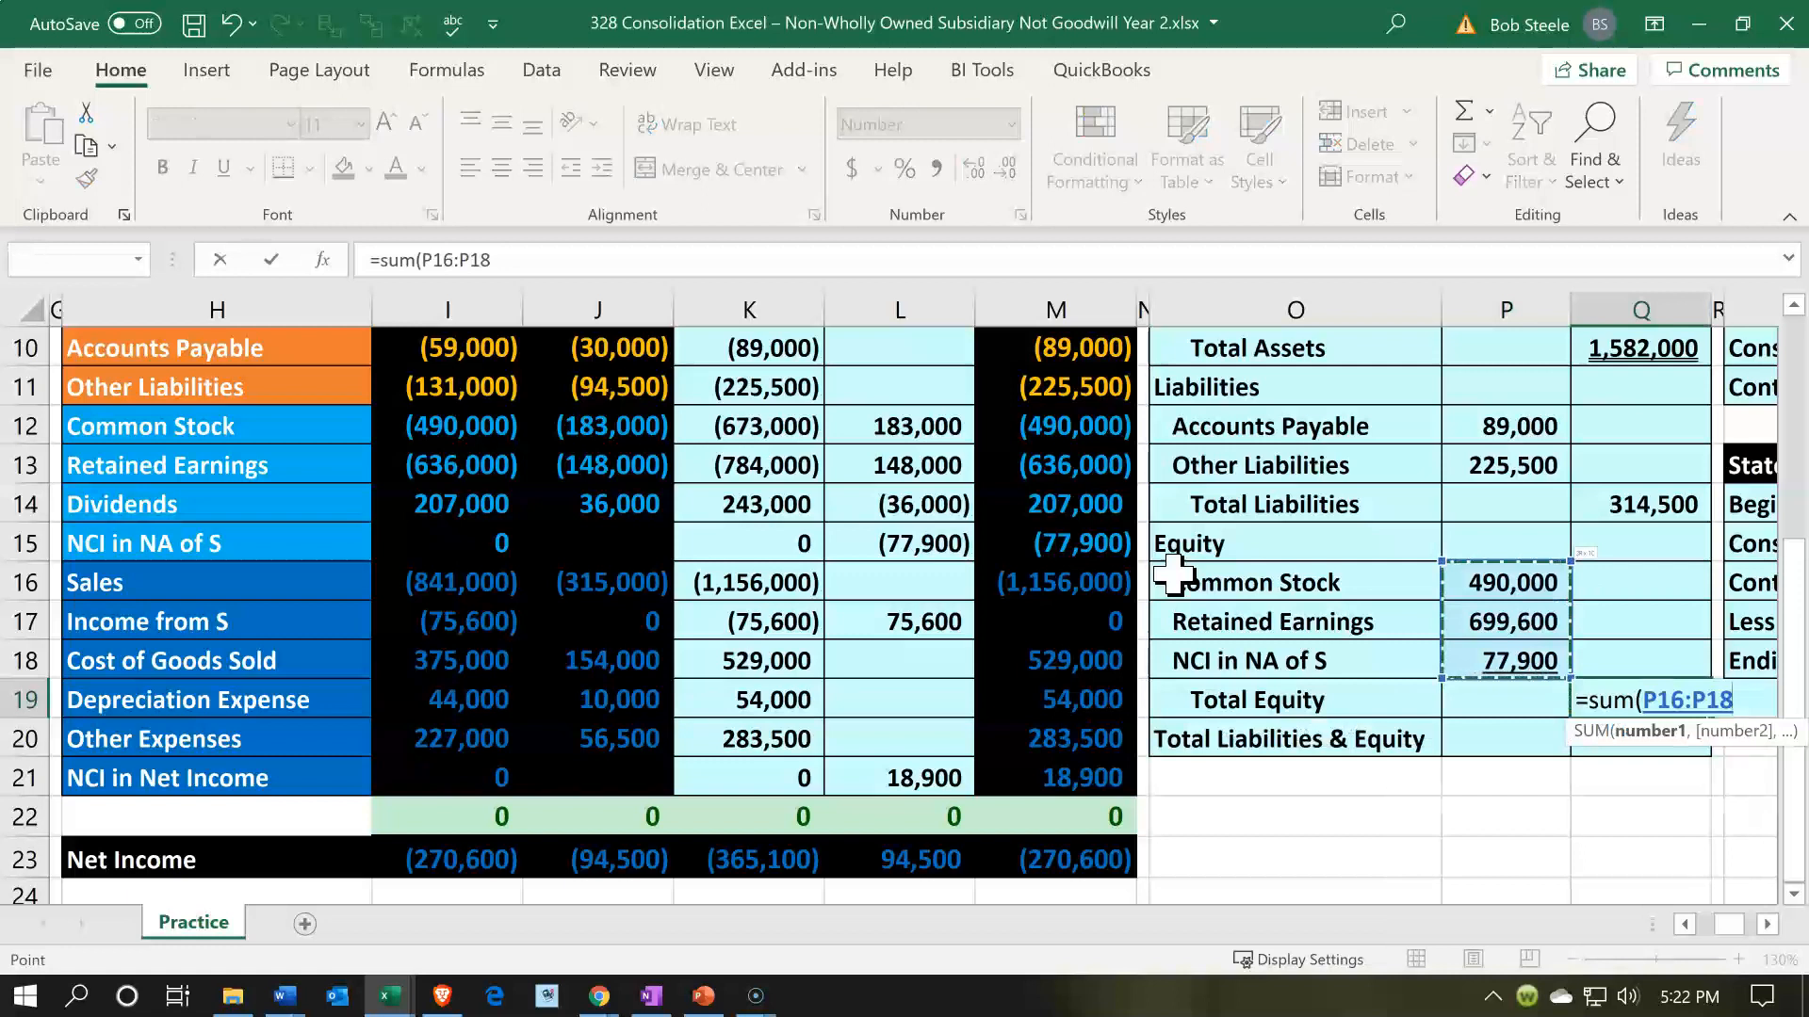
{"action": "key", "text": "Return"}
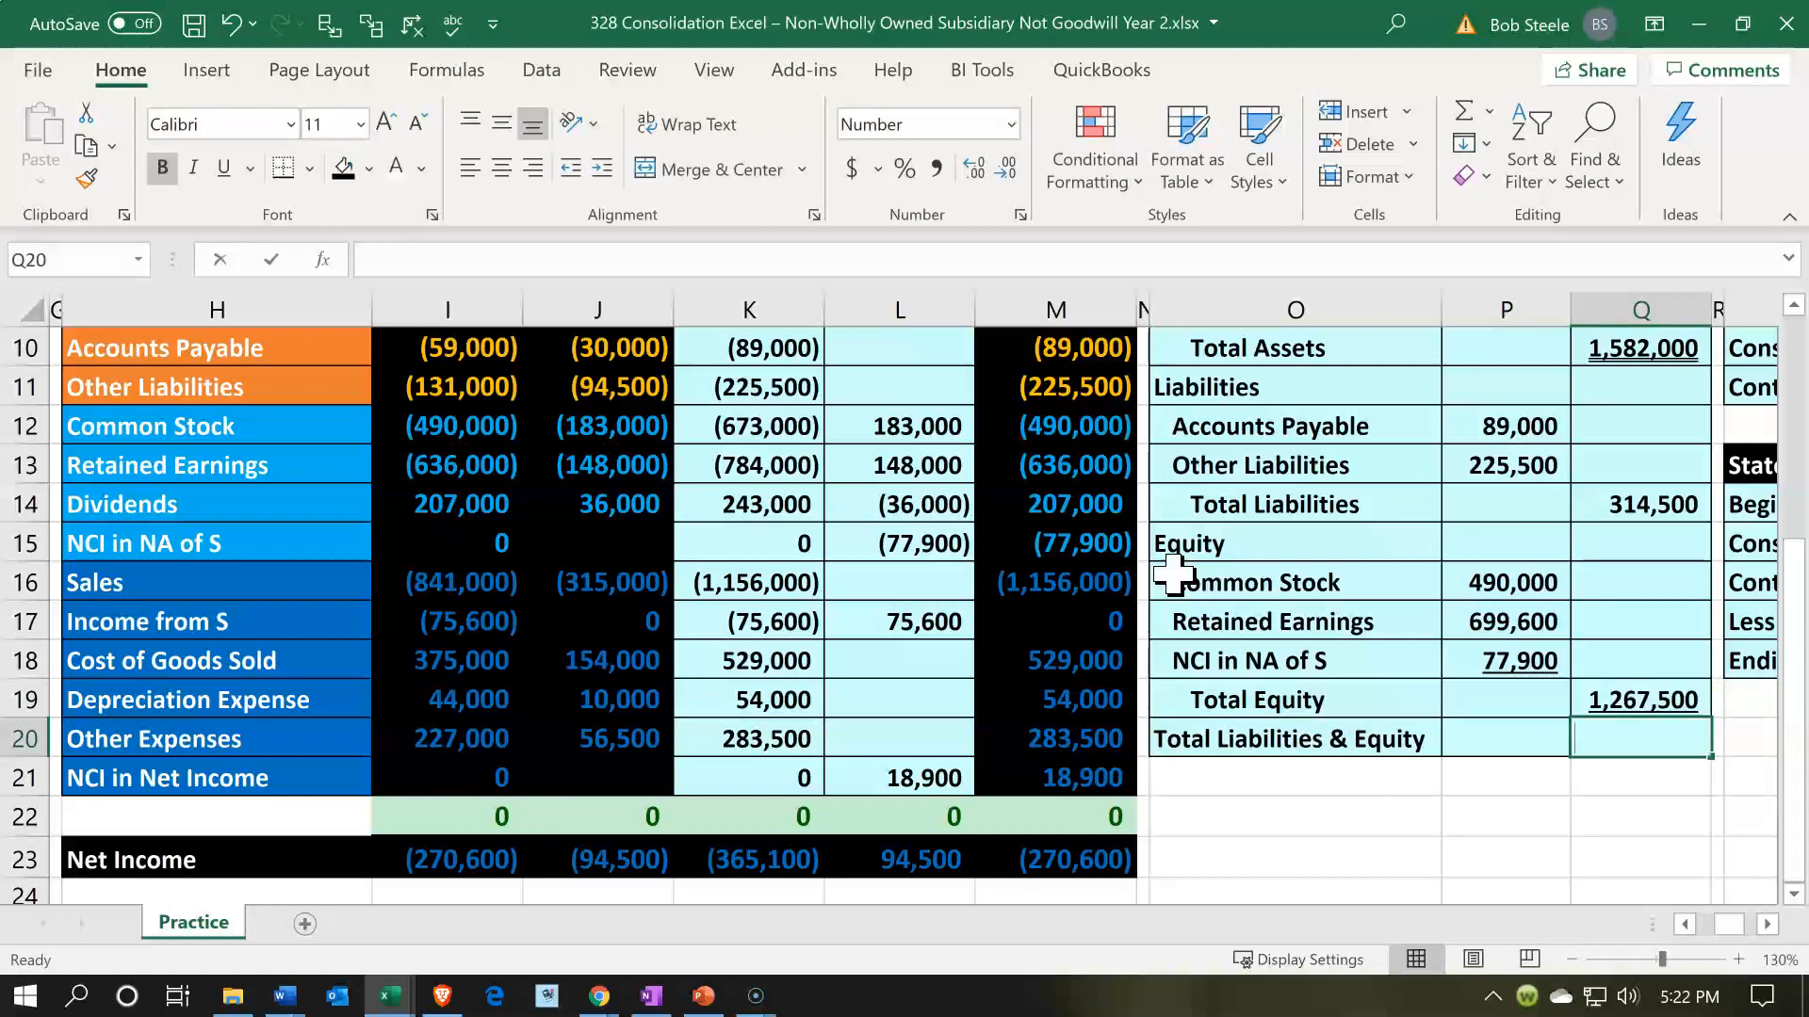
- Calculate Total Liabilities & Equity in Q20 as the sum of Q14:Q19 and compare it with Total Assets in Q10
{"action": "type", "text": "=ssum("}
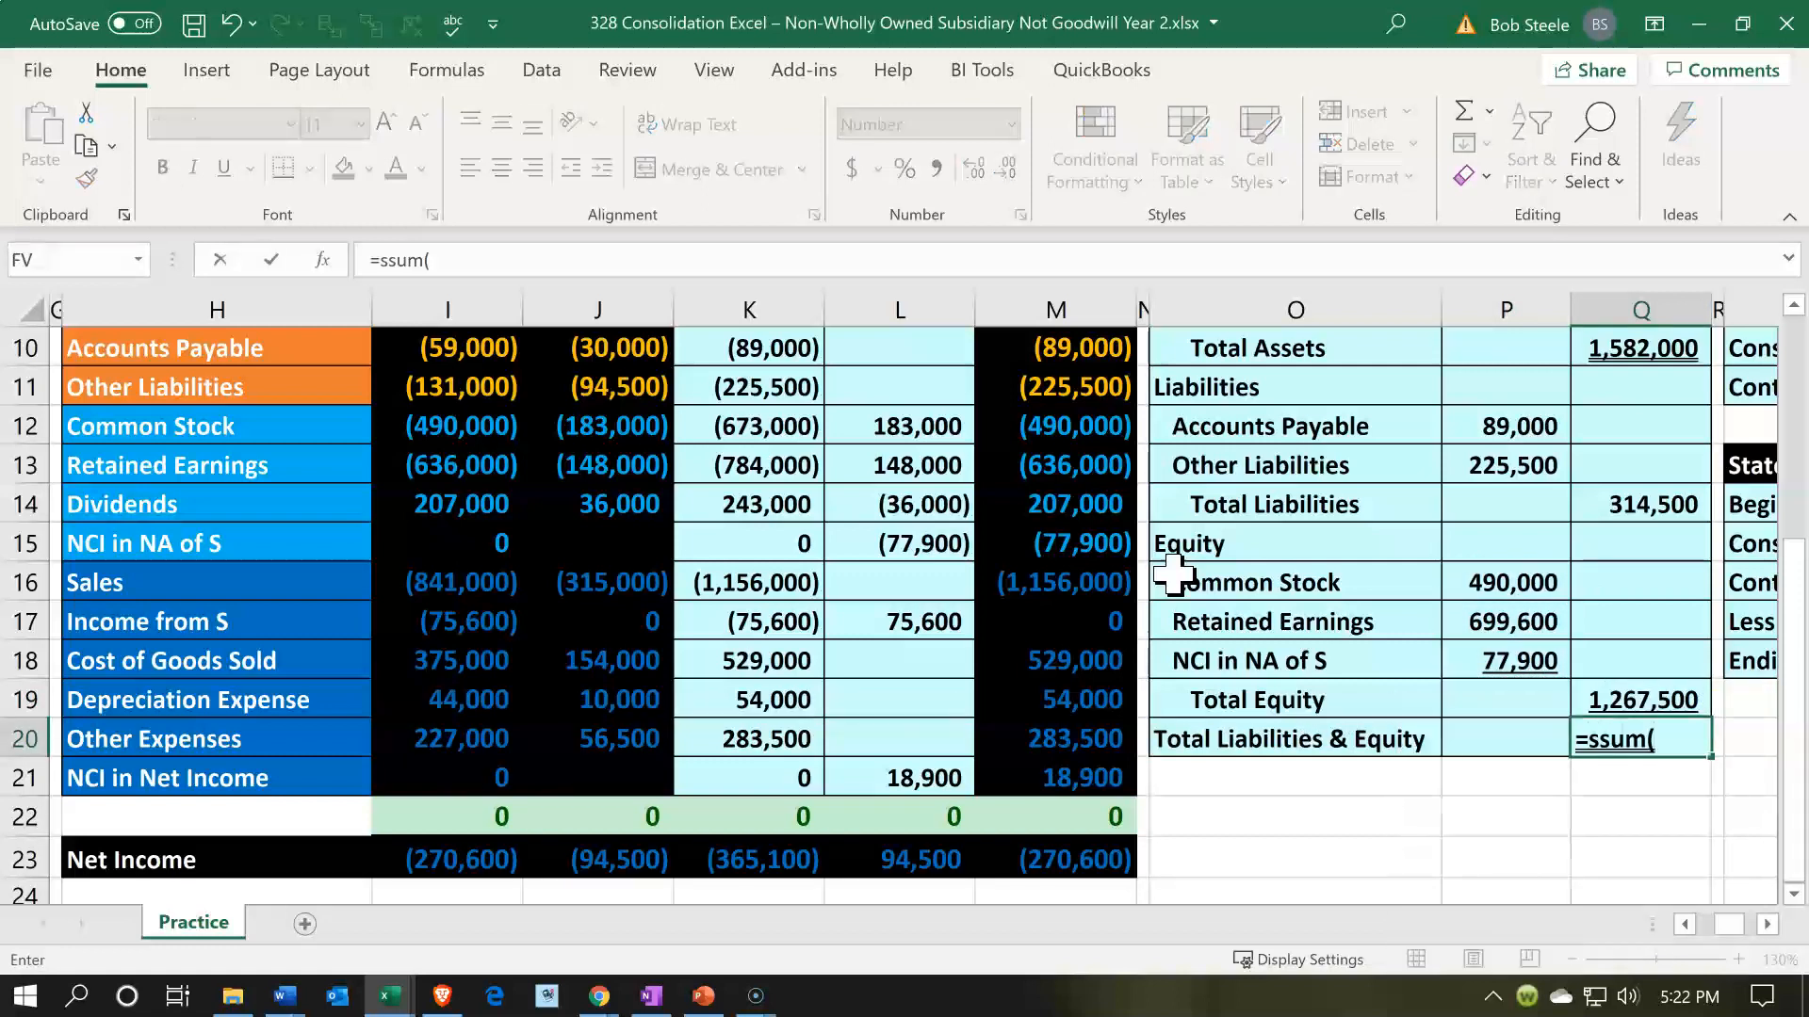
{"action": "key", "text": "BackSpace"}
{"action": "key", "text": "BackSpace"}
{"action": "key", "text": "BackSpace"}
{"action": "key", "text": "BackSpace"}
{"action": "key", "text": "BackSpace"}
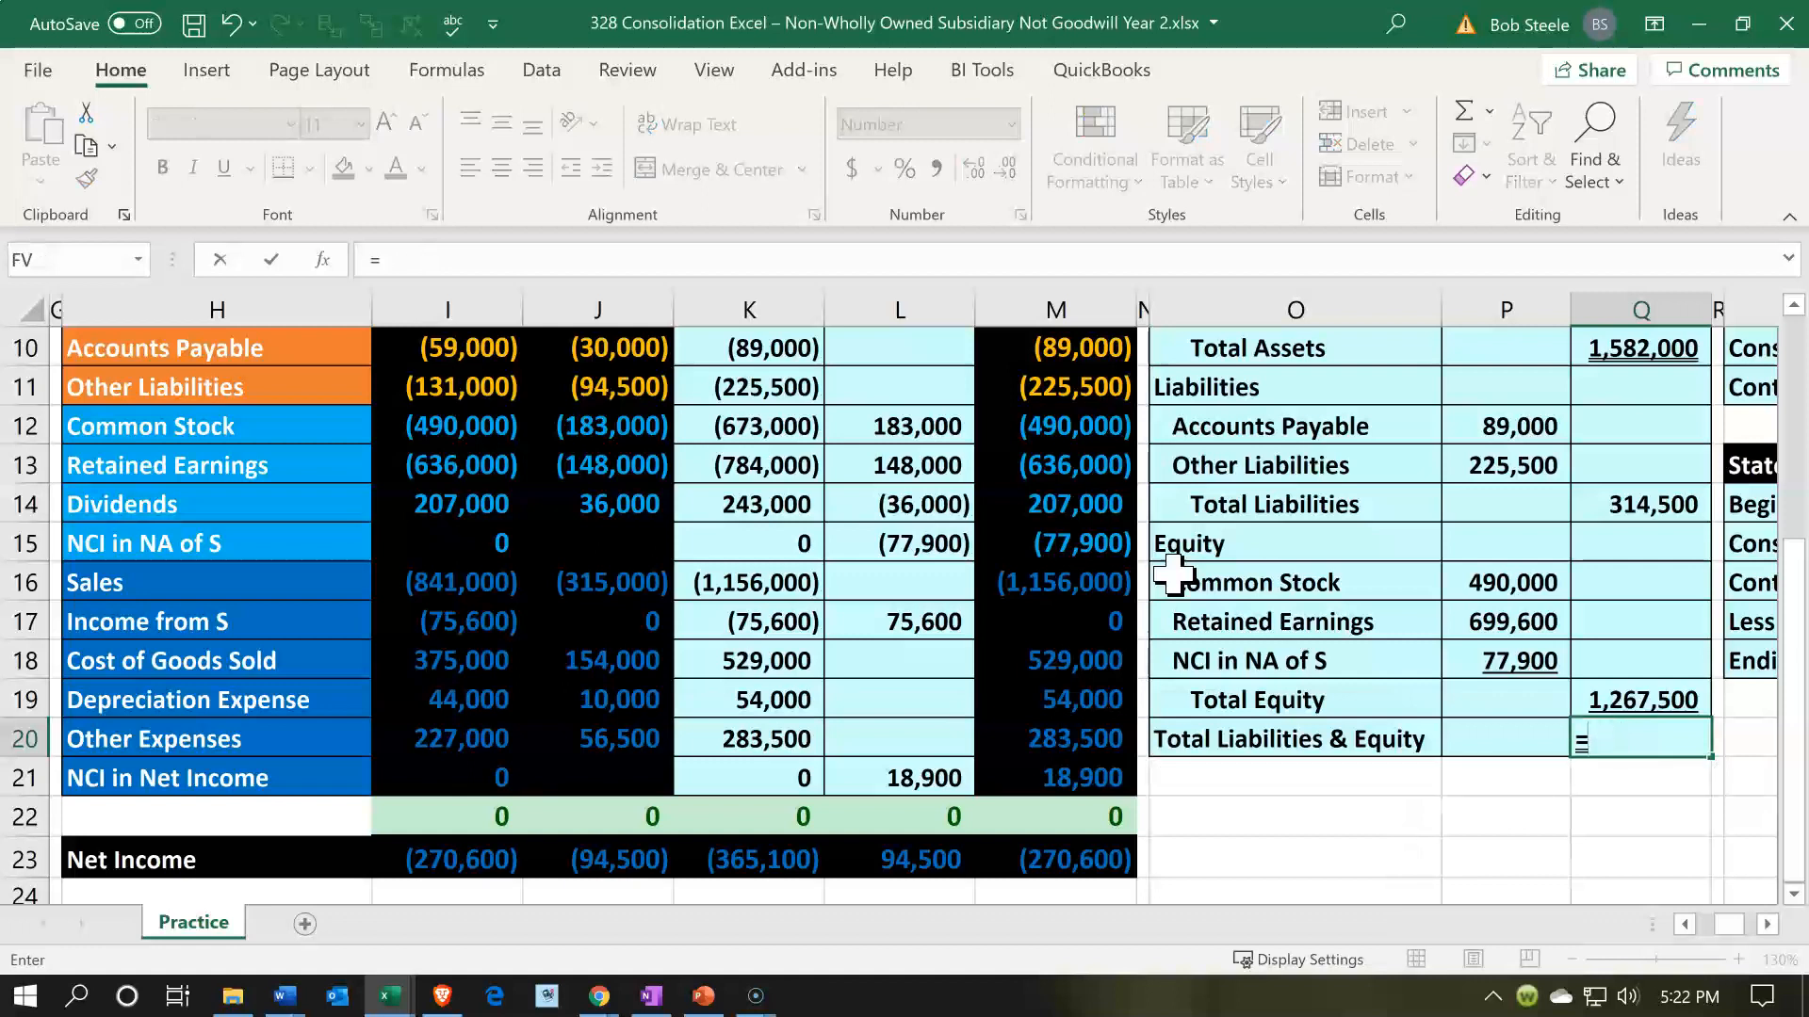
{"action": "type", "text": "sum("}
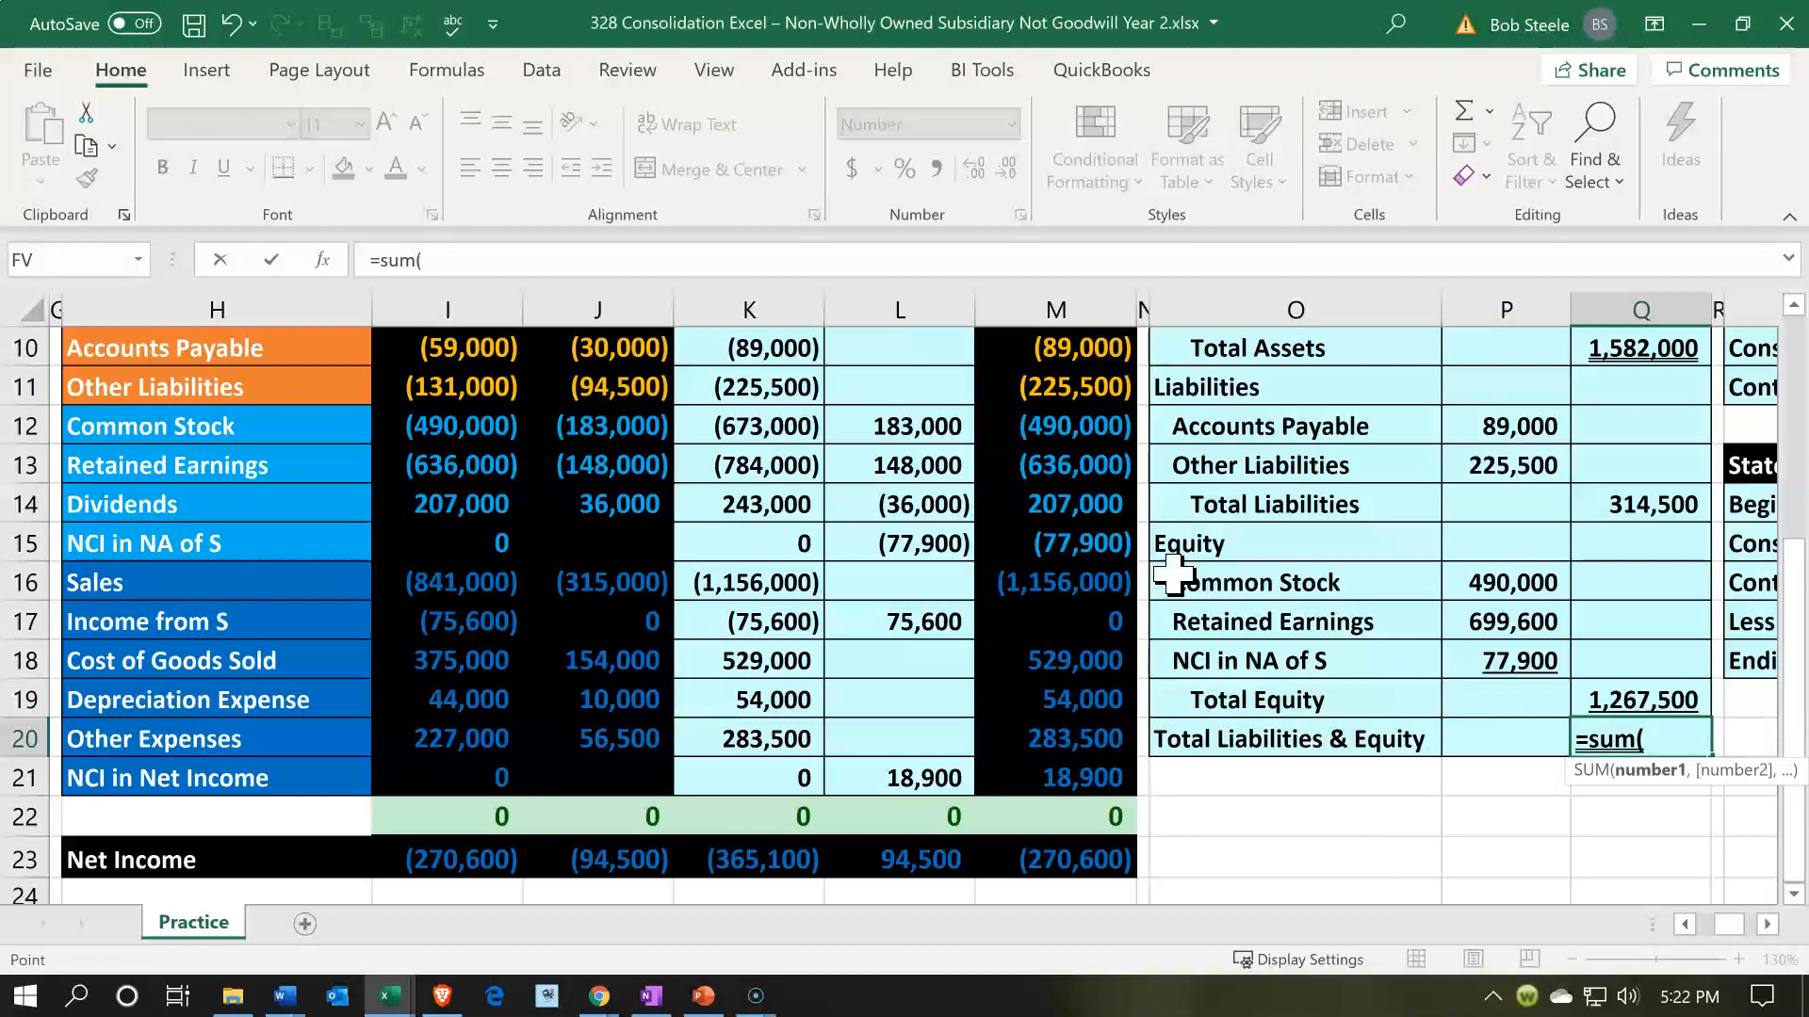
{"action": "key", "text": "Up"}
{"action": "key", "text": "shift+Up"}
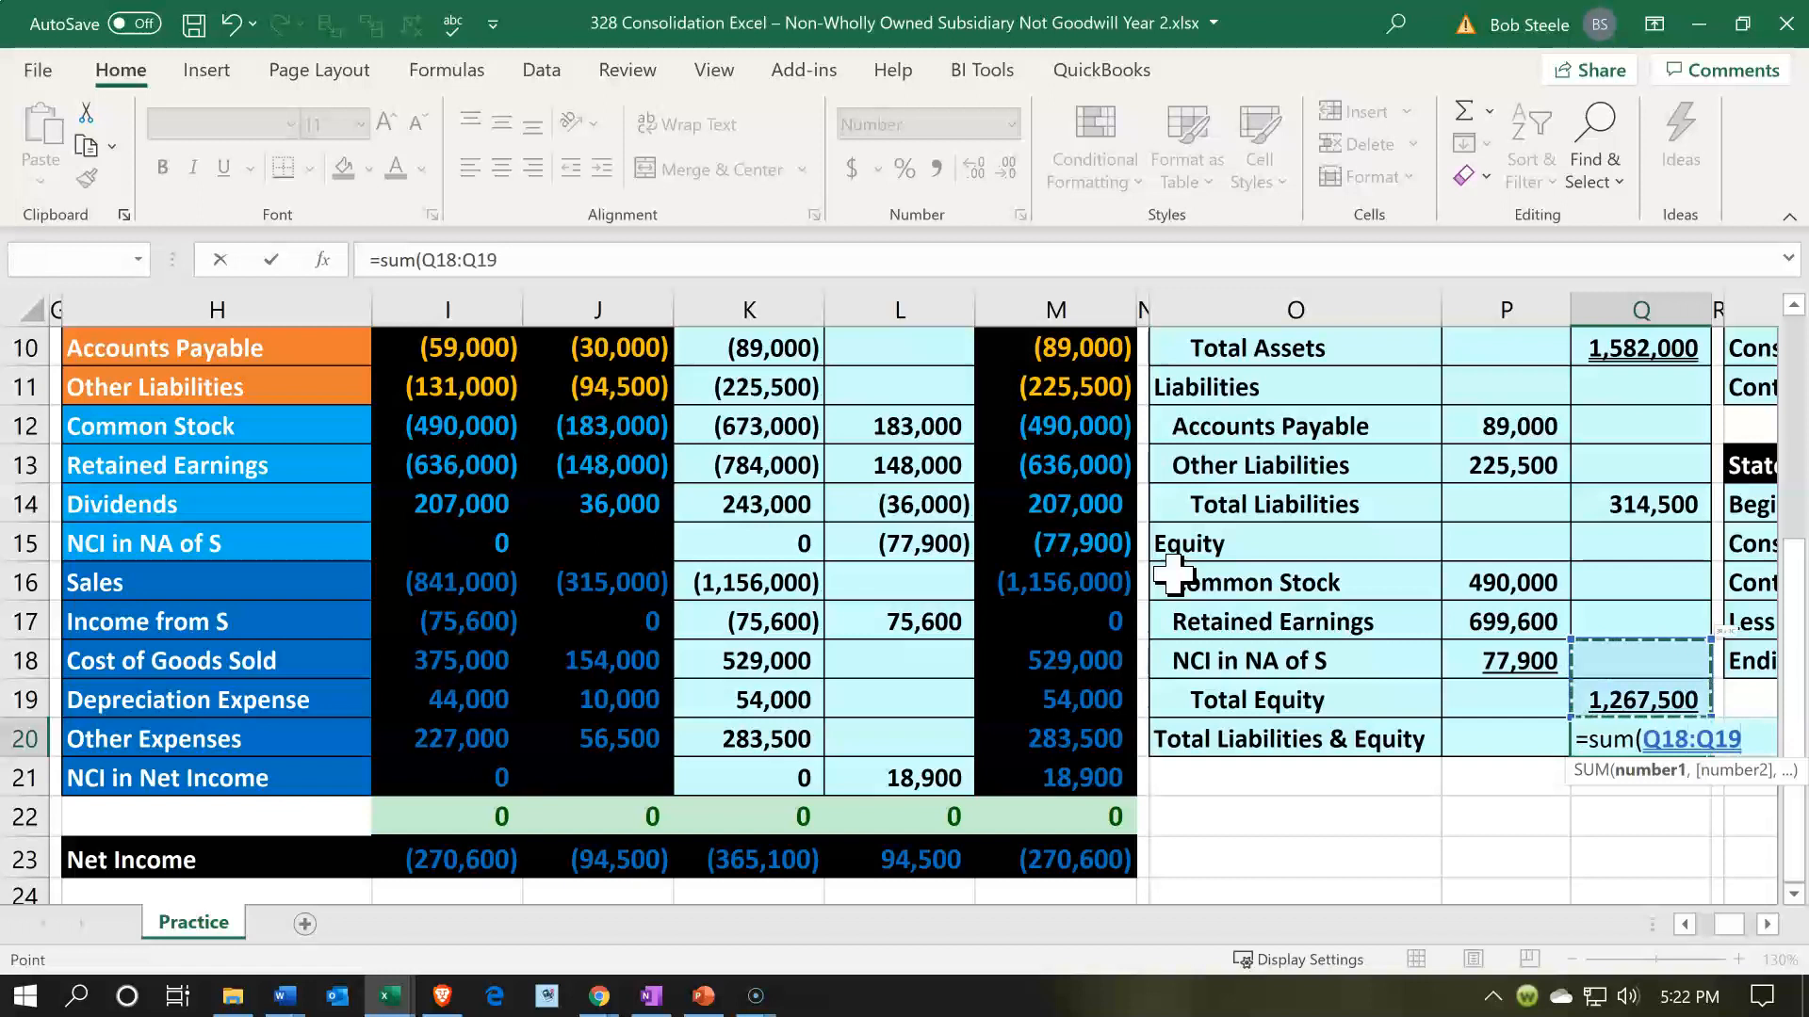
{"action": "key", "text": "shift+Up"}
{"action": "key", "text": "shift+Up"}
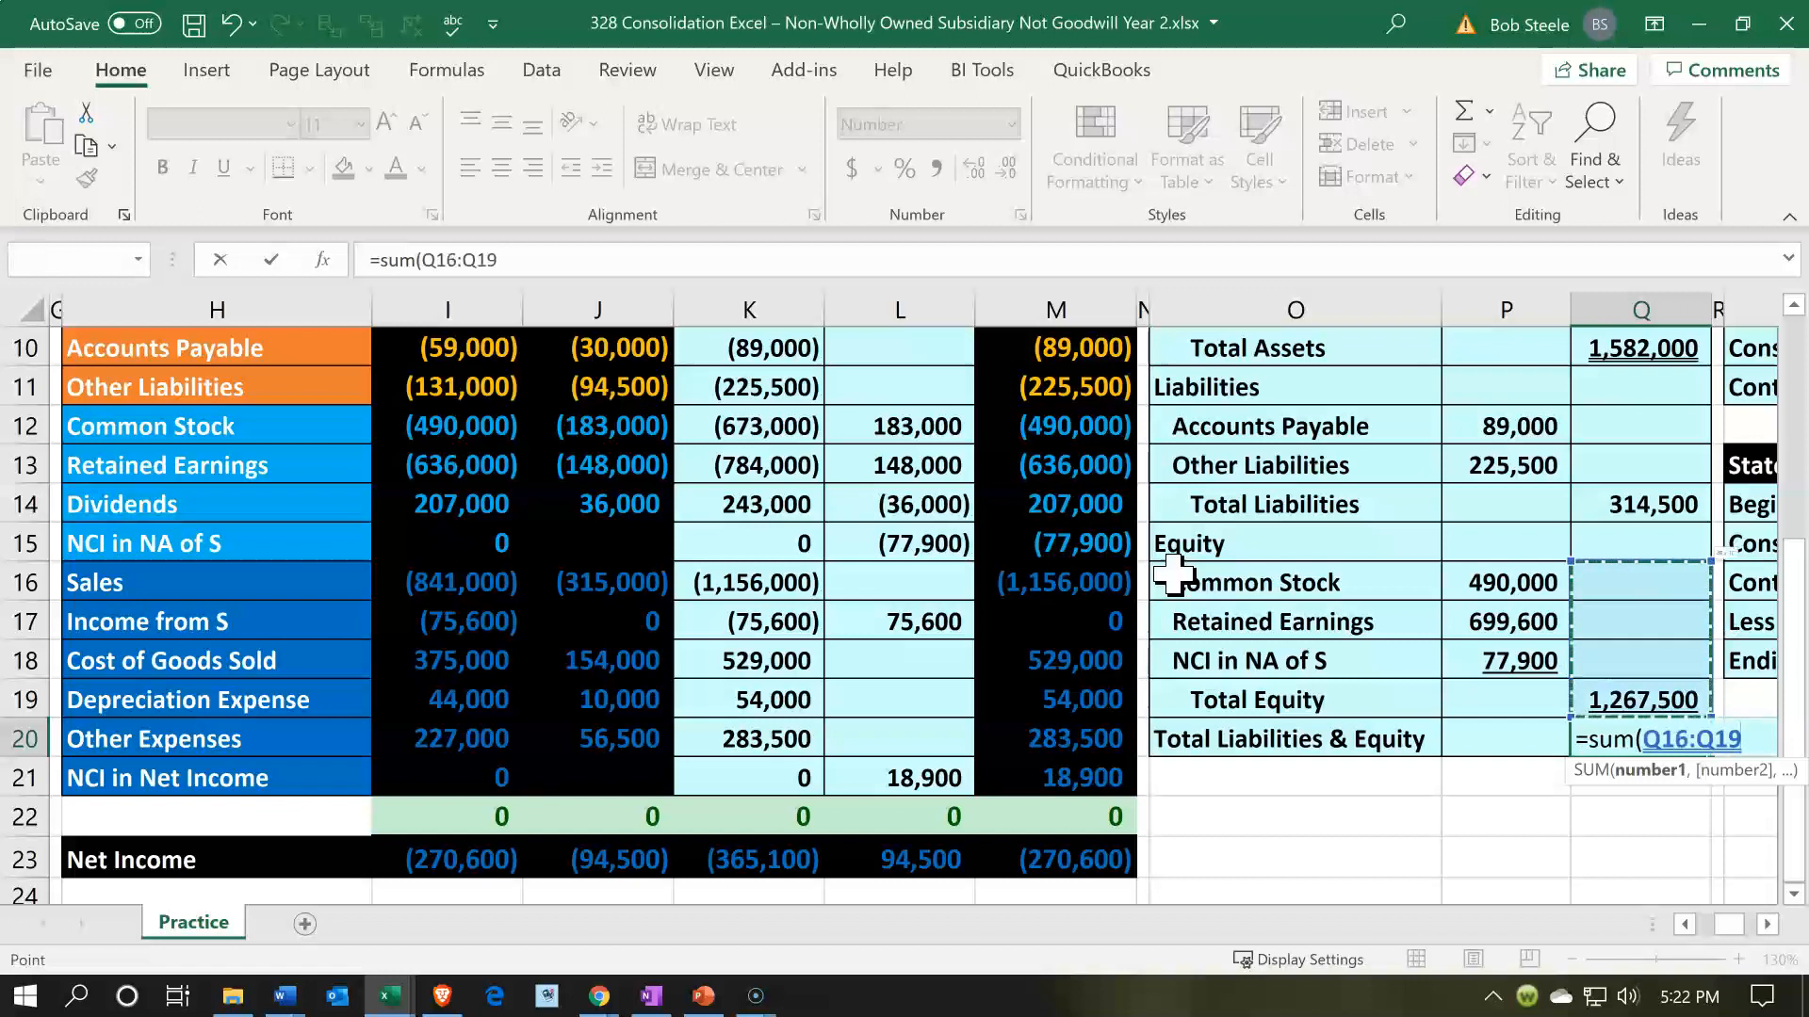
{"action": "key", "text": "shift+Up"}
{"action": "key", "text": "shift+Up"}
{"action": "key", "text": "Return"}
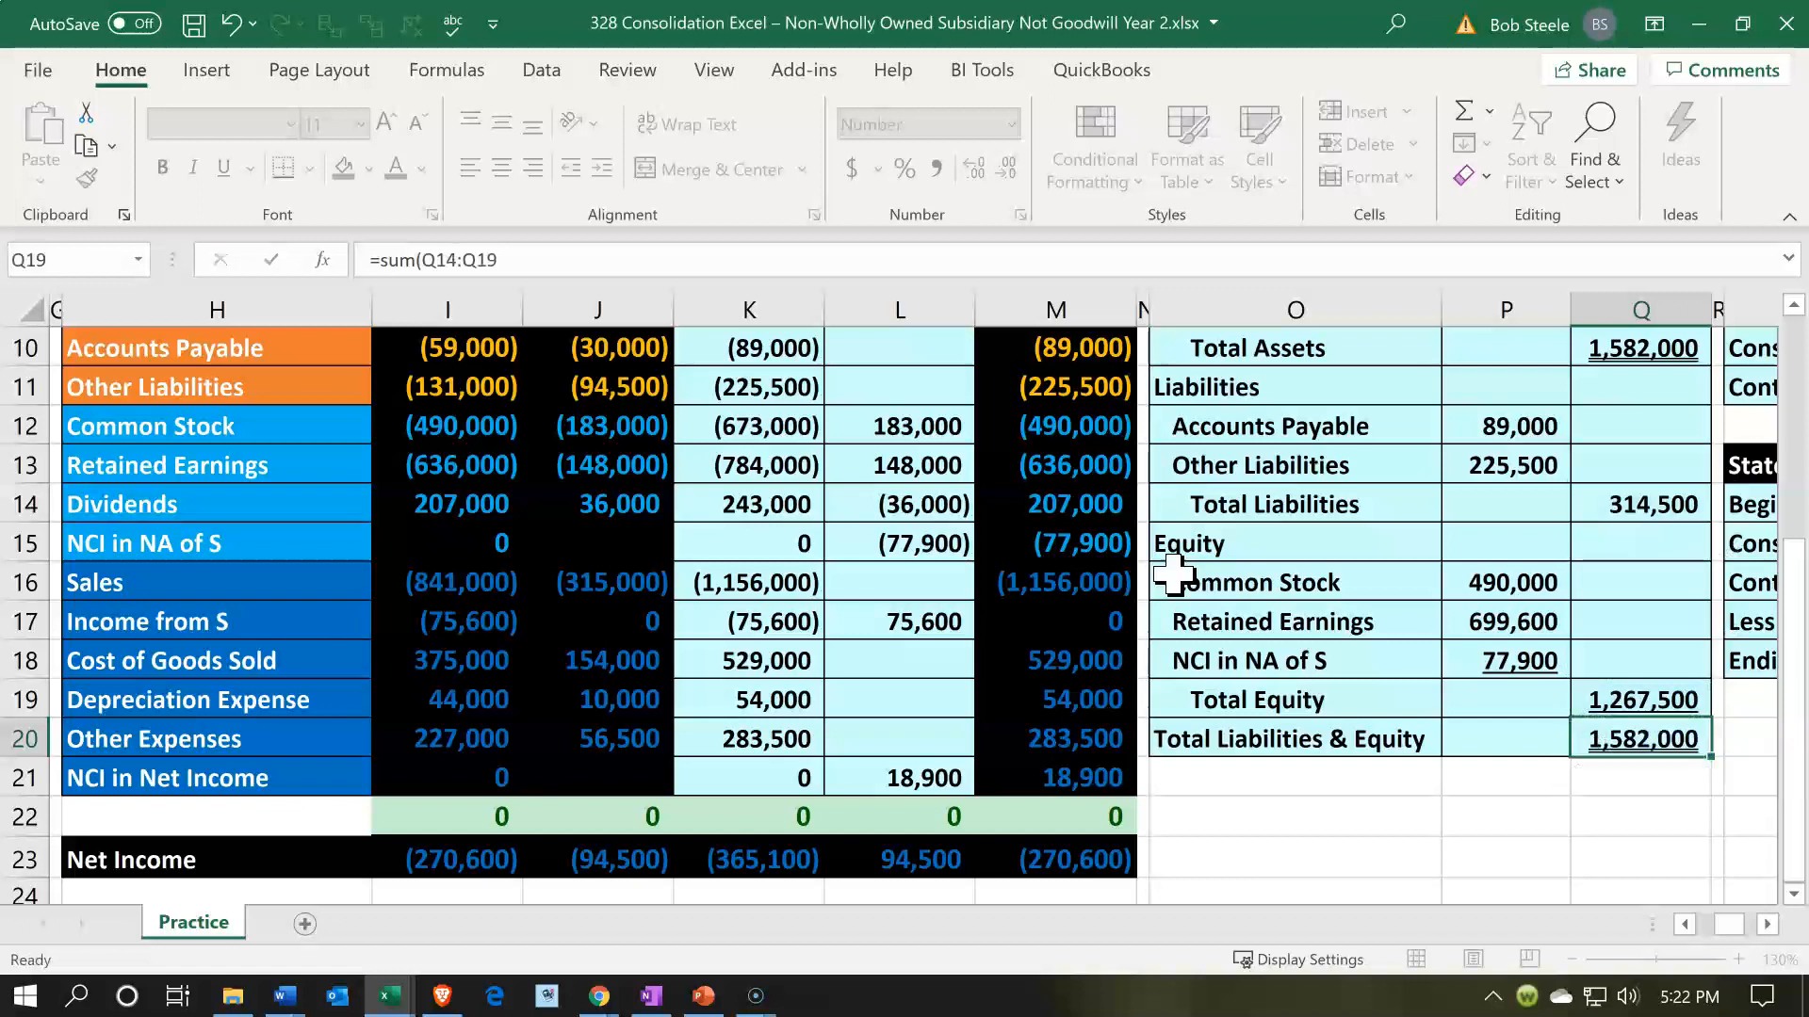
{"action": "left_click", "coordinate": [1637, 346]}
{"action": "left_click", "coordinate": [1629, 747]}
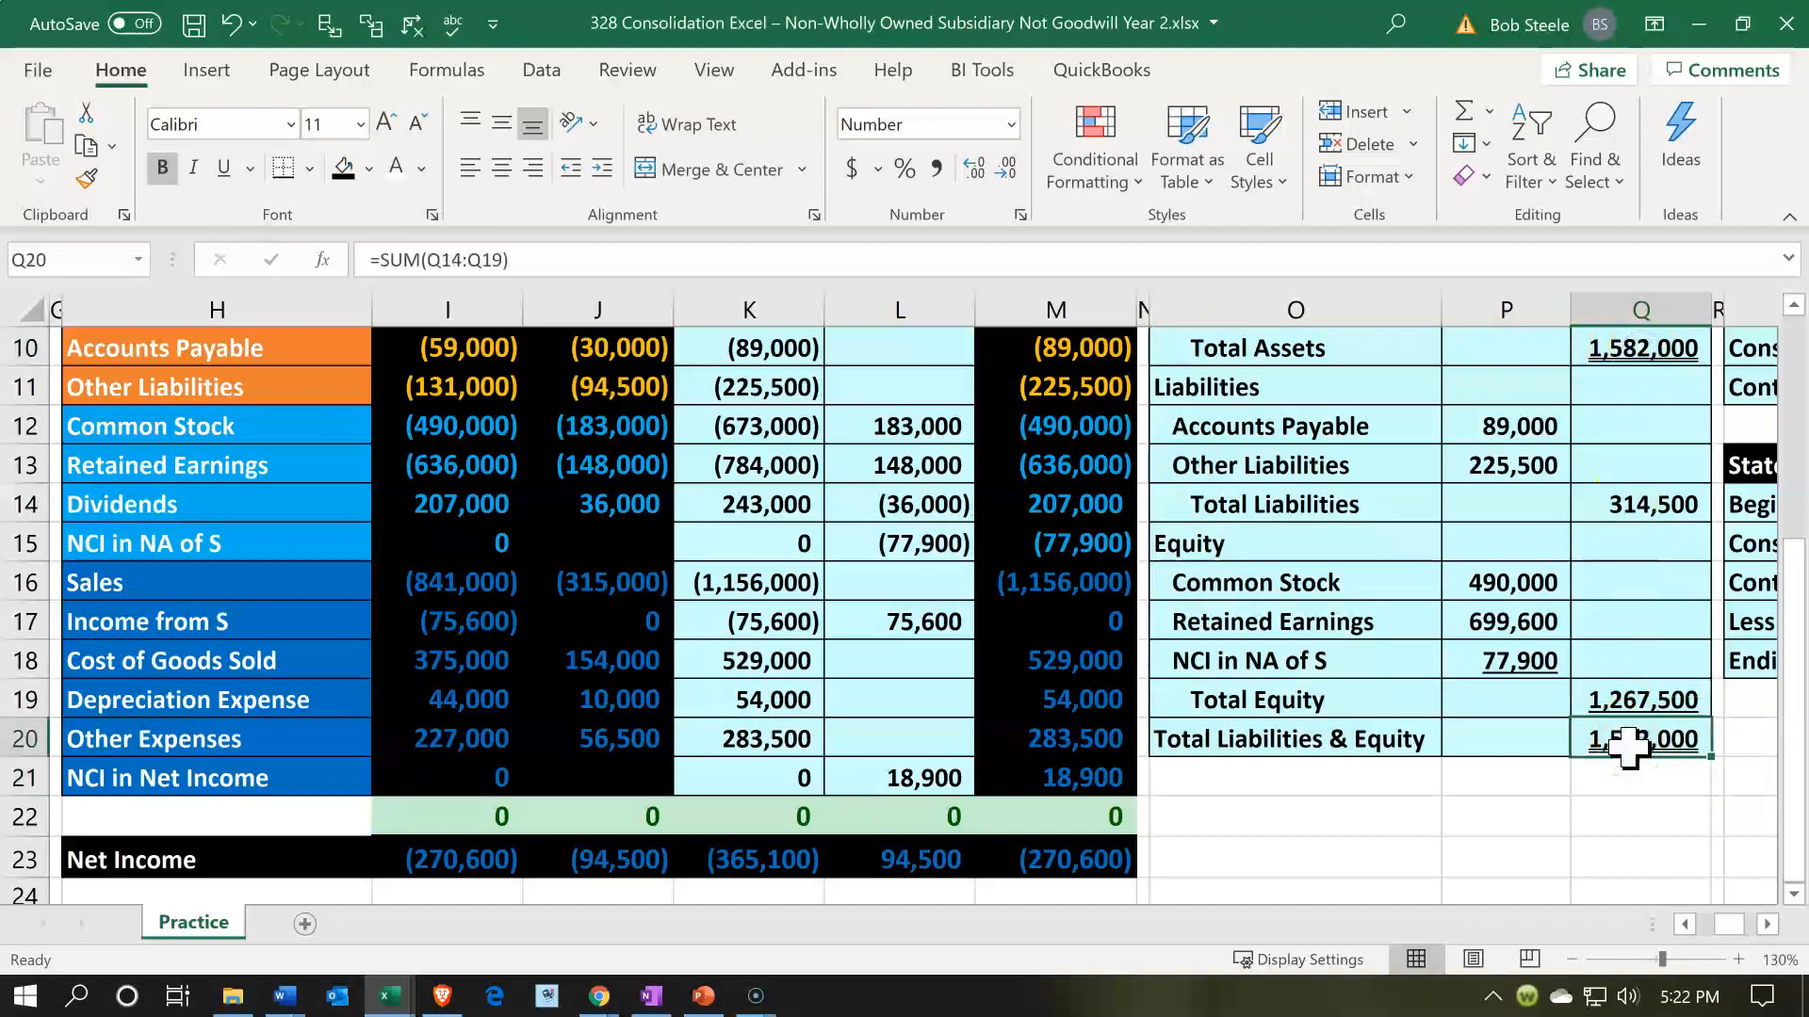
- Hide columns O through R containing the consolidated balance sheet
{"action": "scroll", "coordinate": [1629, 747], "scroll_direction": "up", "scroll_amount": 3}
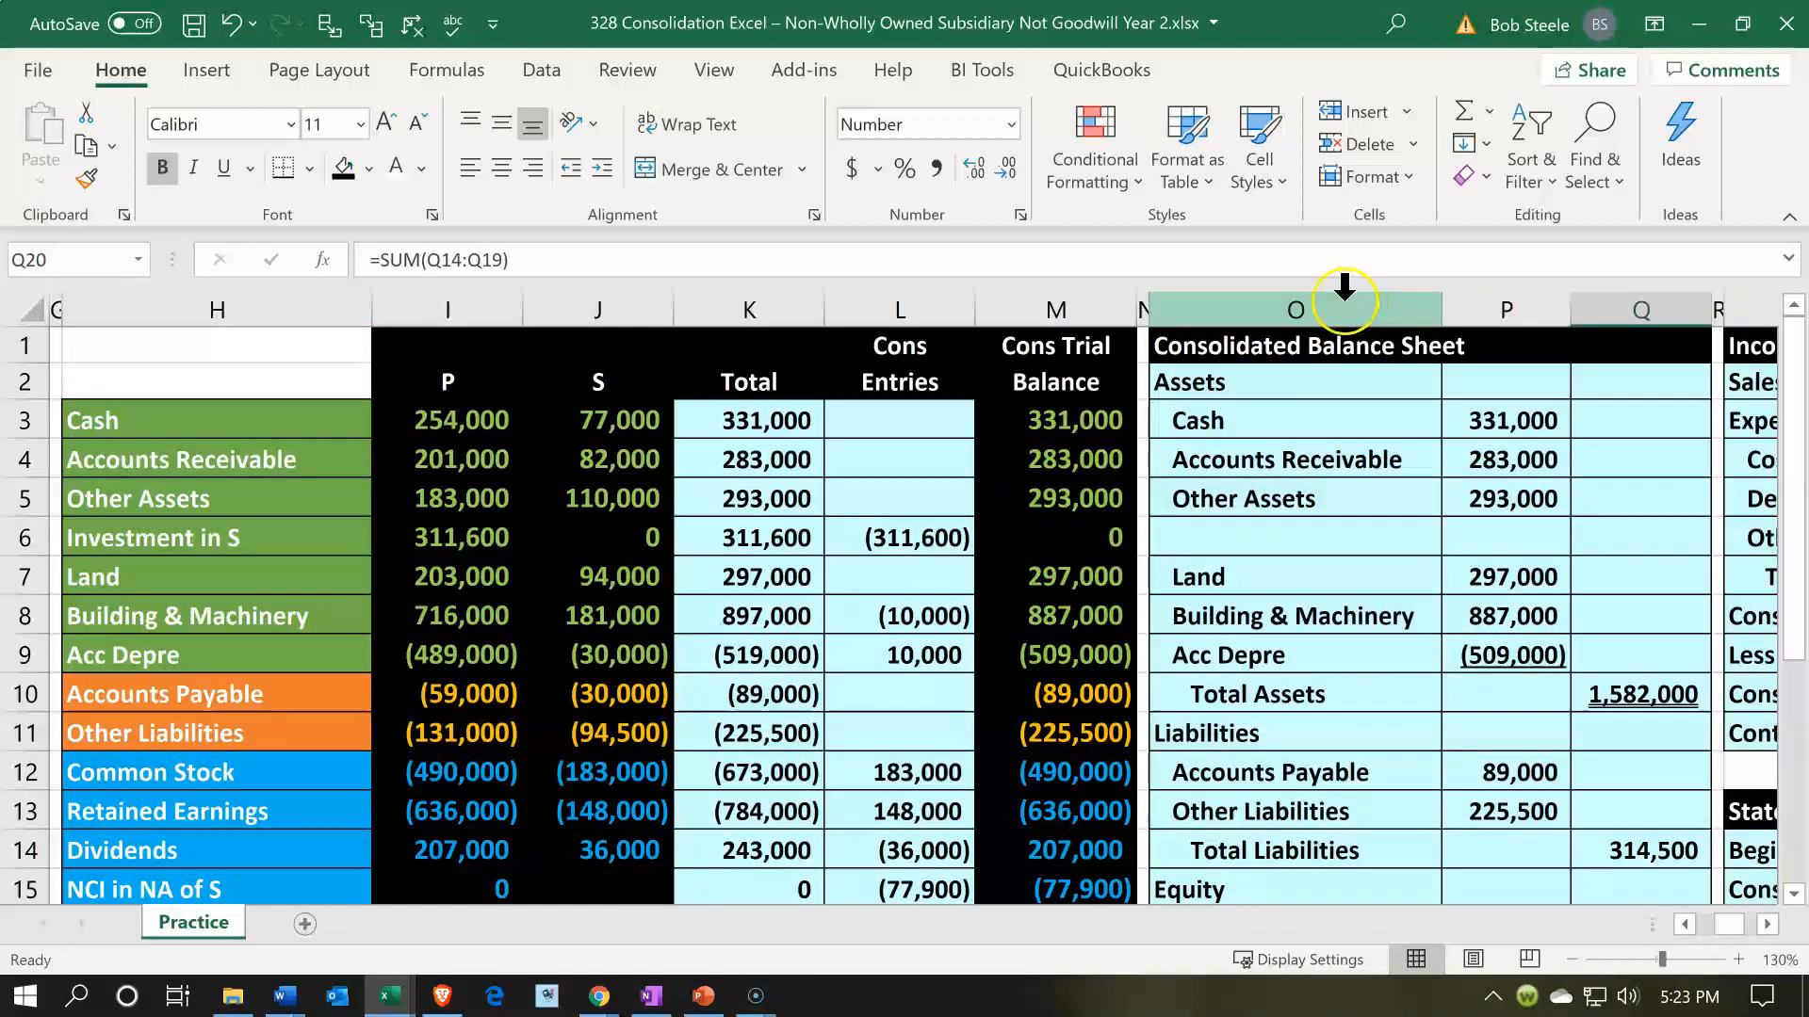
{"action": "left_click_drag", "start_coordinate": [1316, 301], "coordinate": [1711, 304]}
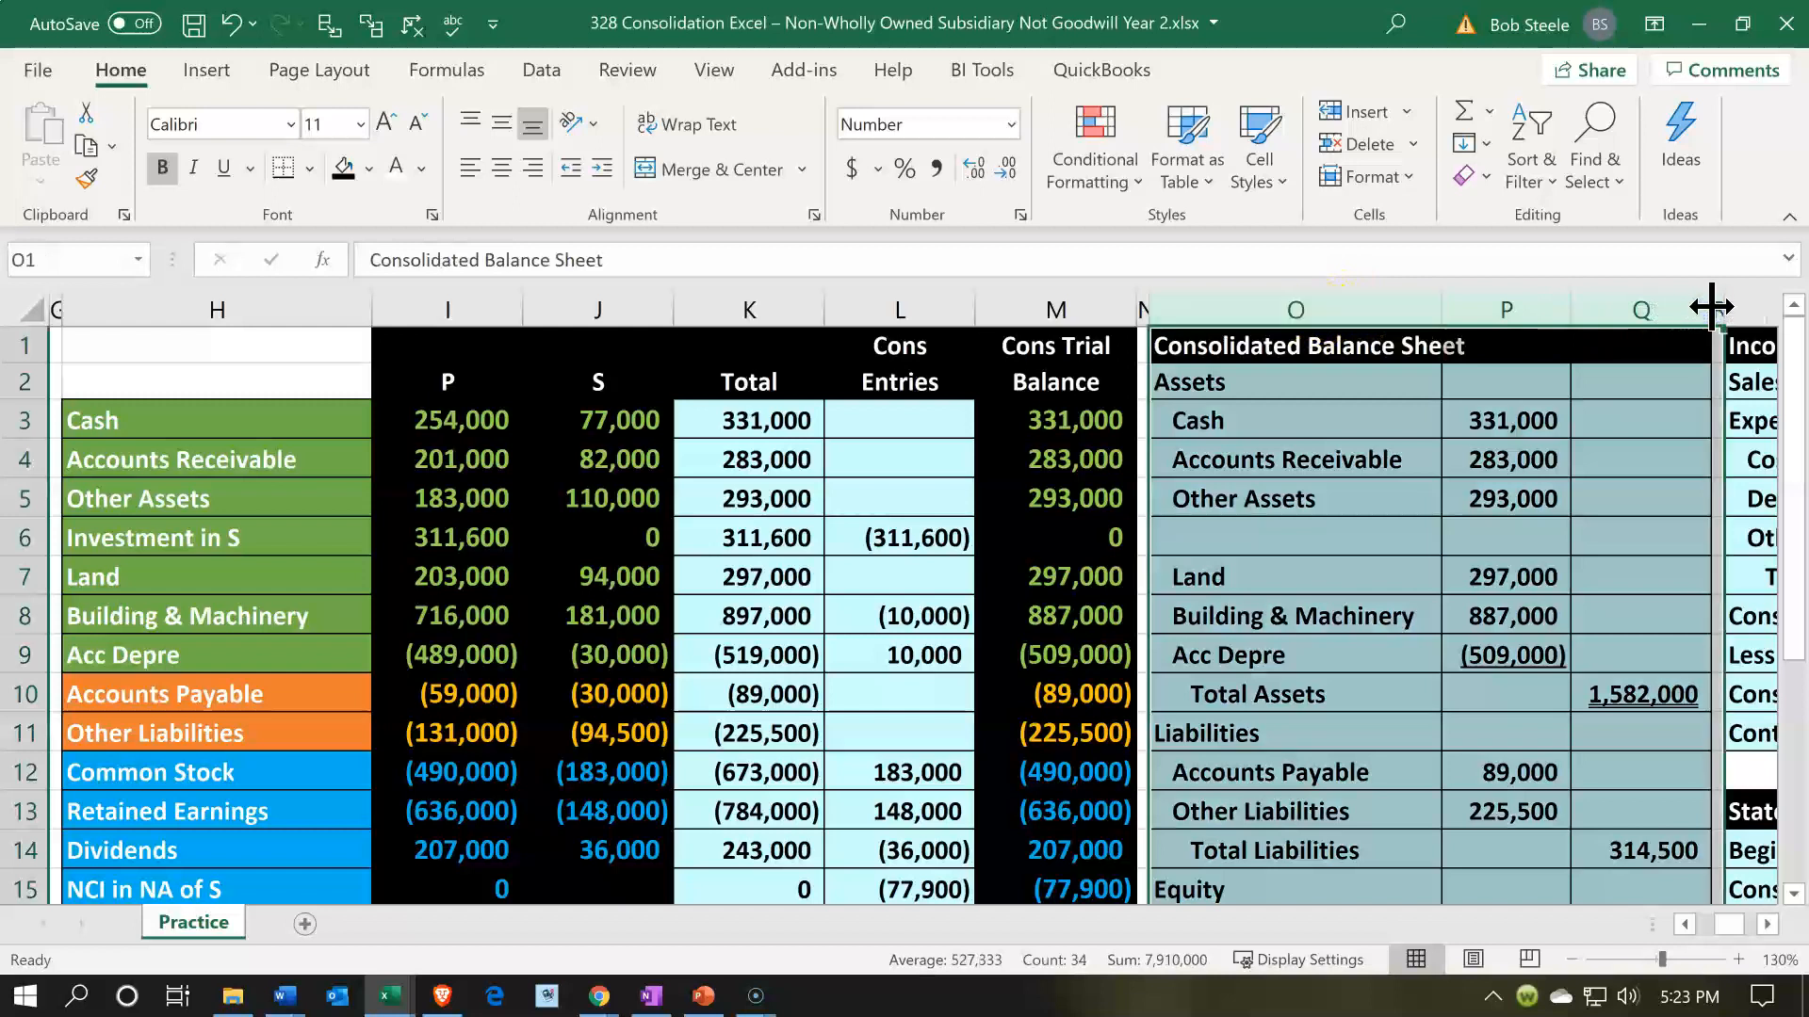
{"action": "right_click", "coordinate": [1401, 476]}
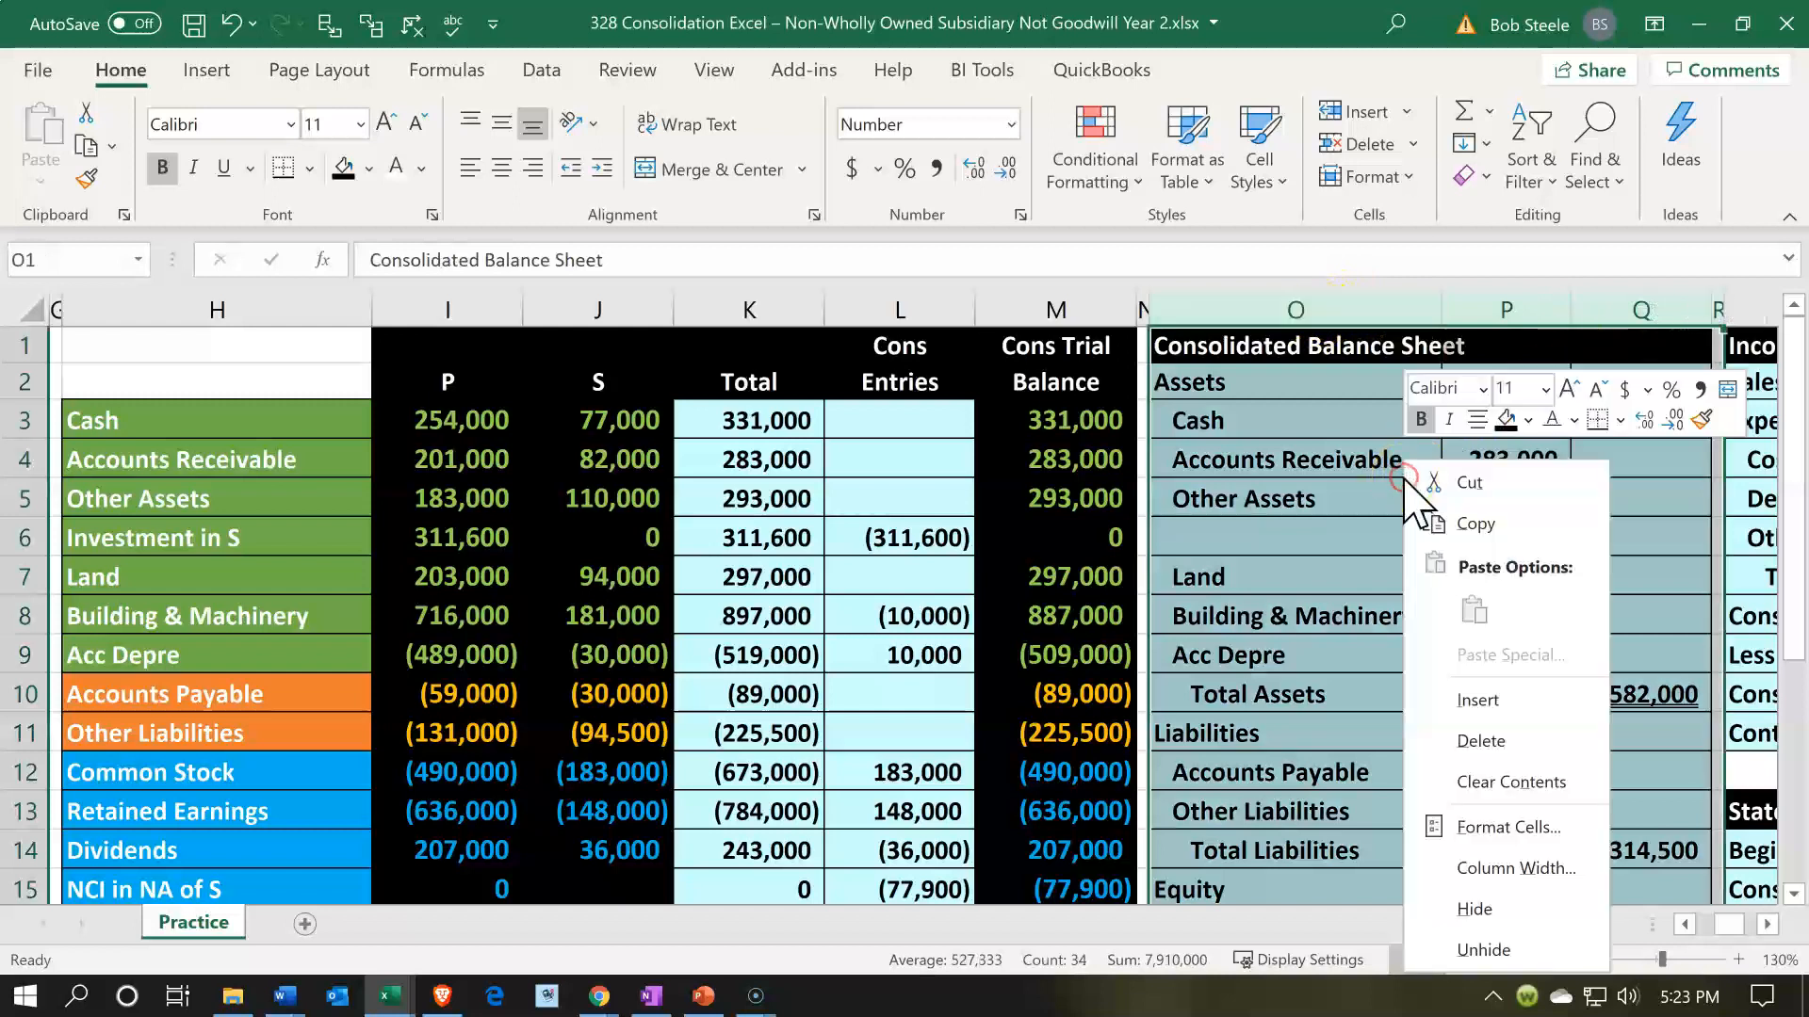
{"action": "left_click", "coordinate": [1494, 904]}
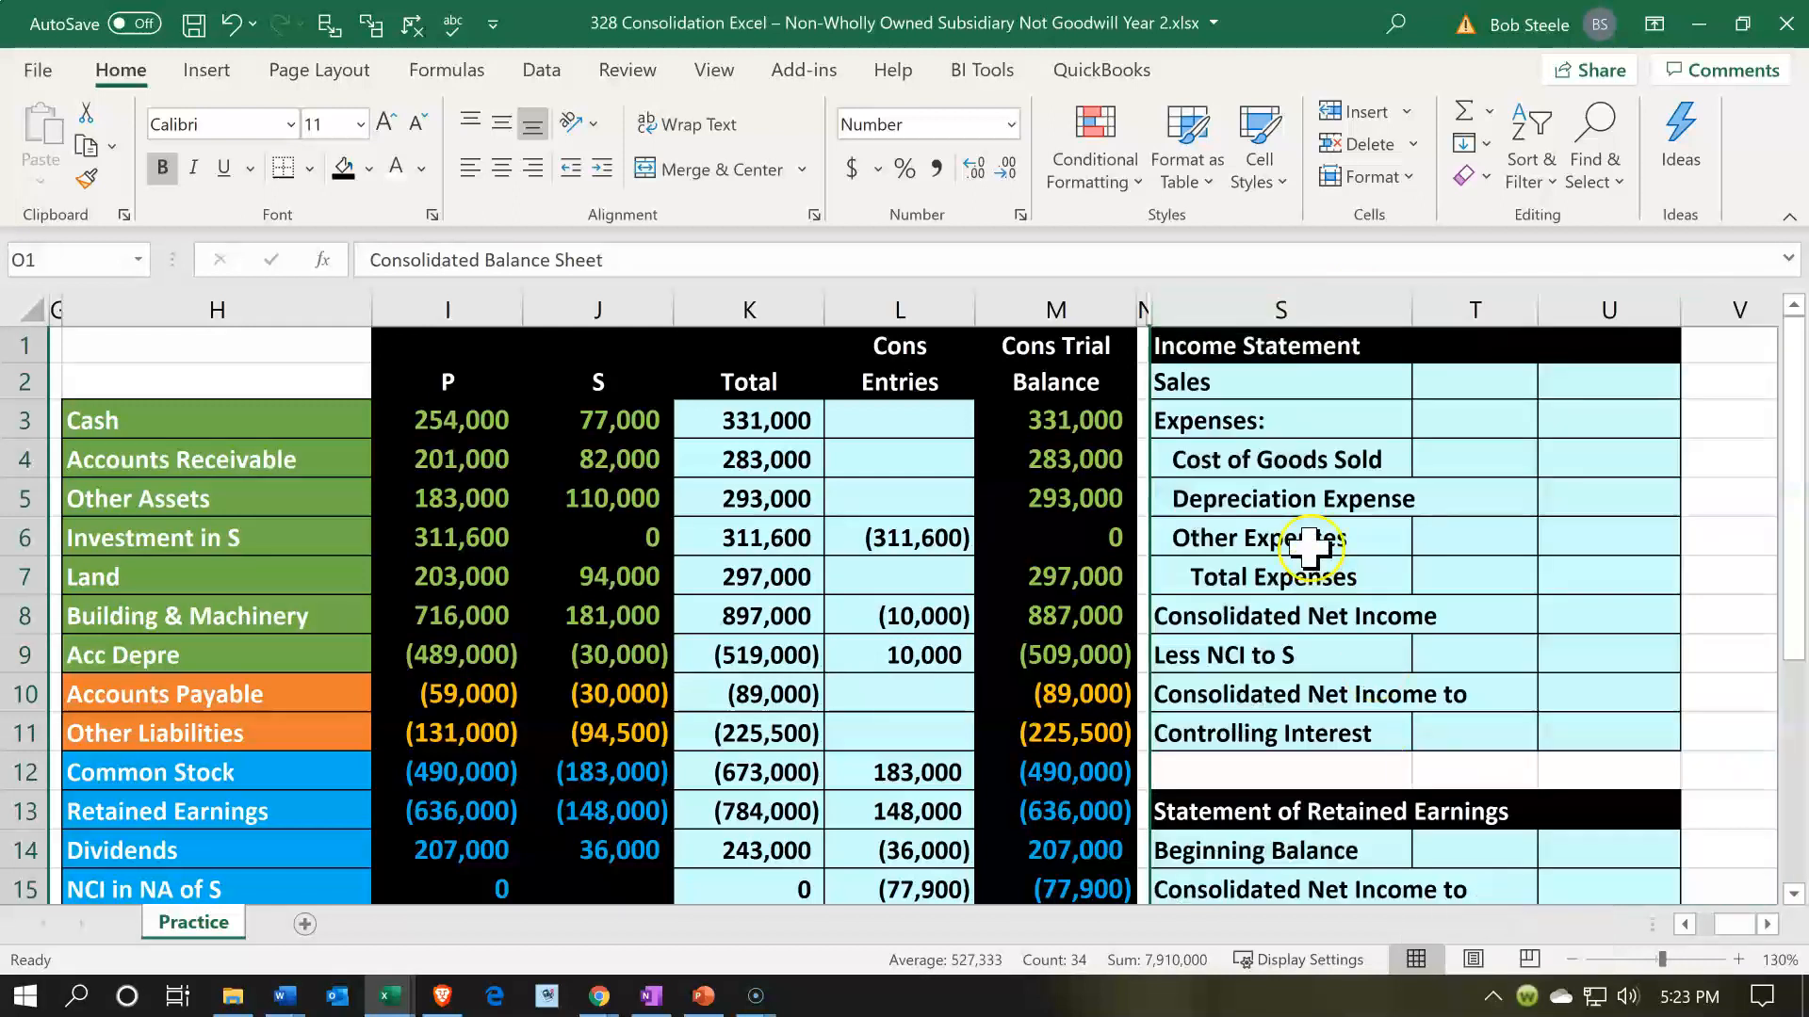
- Fill in Sales on the income statement in U2 with the sign-reversed consolidated trial balance amount, -M16
{"action": "left_click", "coordinate": [1310, 546]}
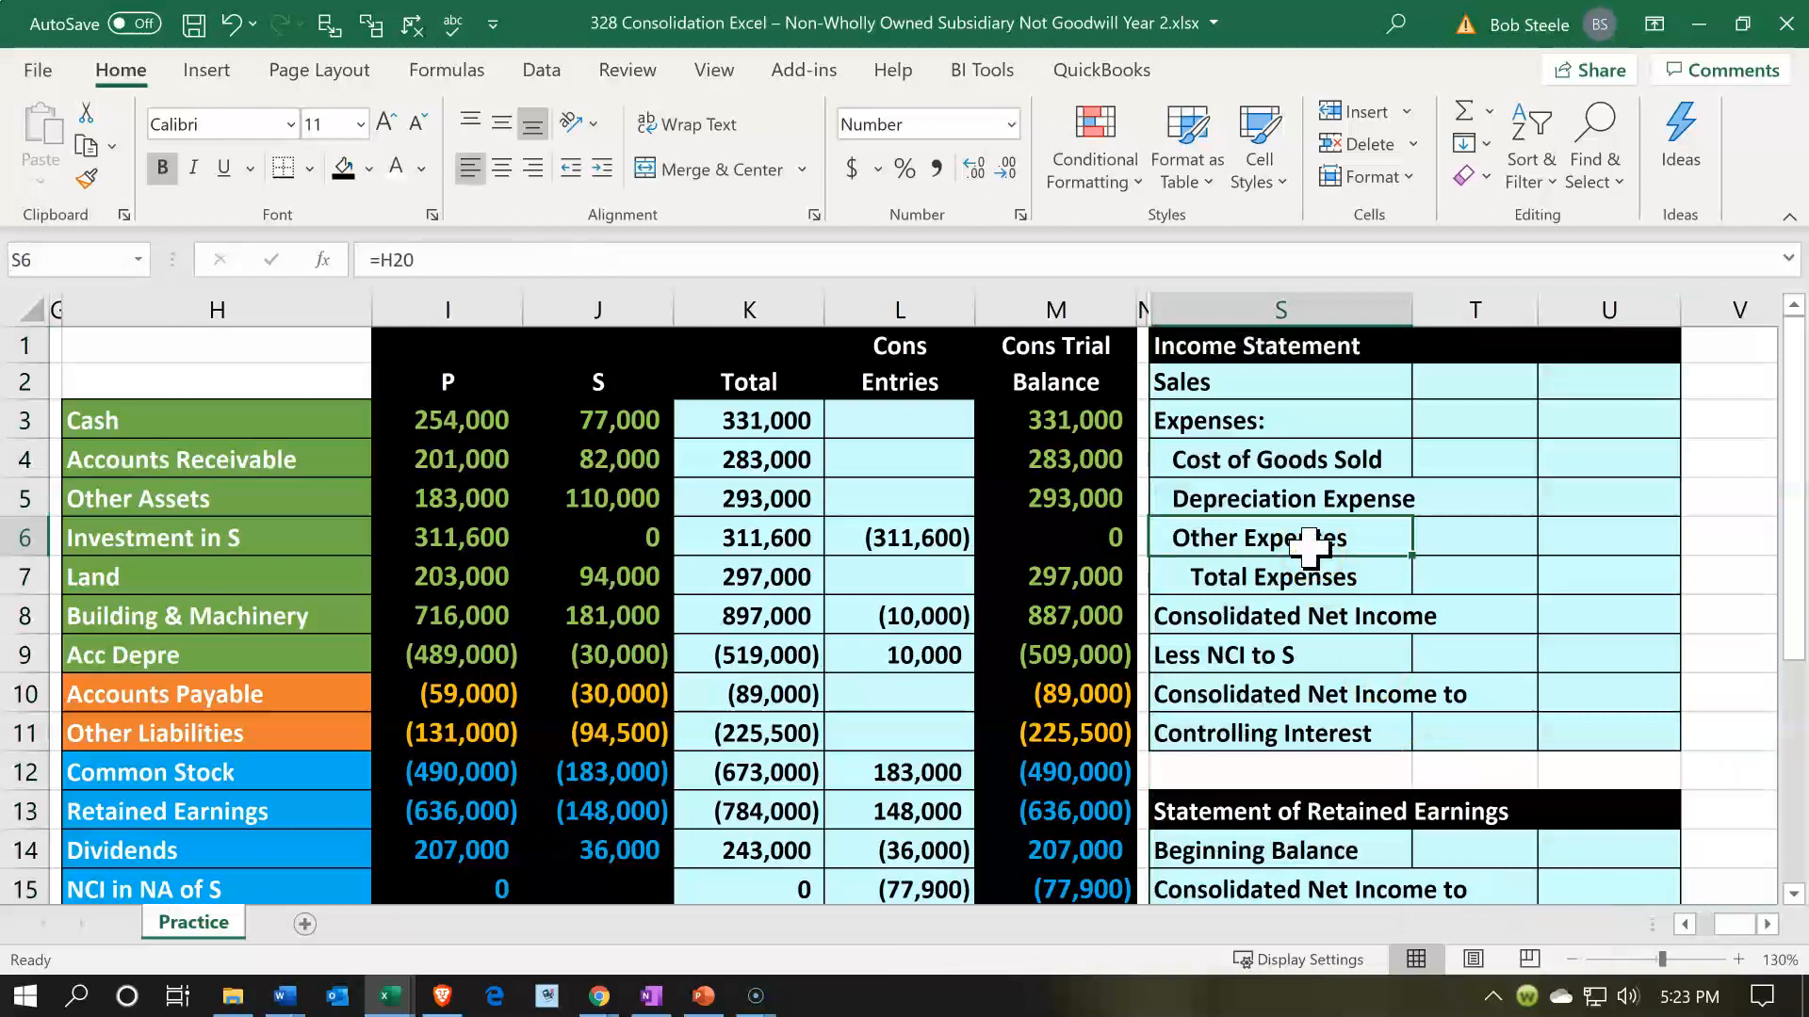
{"action": "key", "text": "Right"}
{"action": "key", "text": "Right"}
{"action": "key", "text": "Up"}
{"action": "key", "text": "Up"}
{"action": "key", "text": "Up"}
{"action": "key", "text": "Up"}
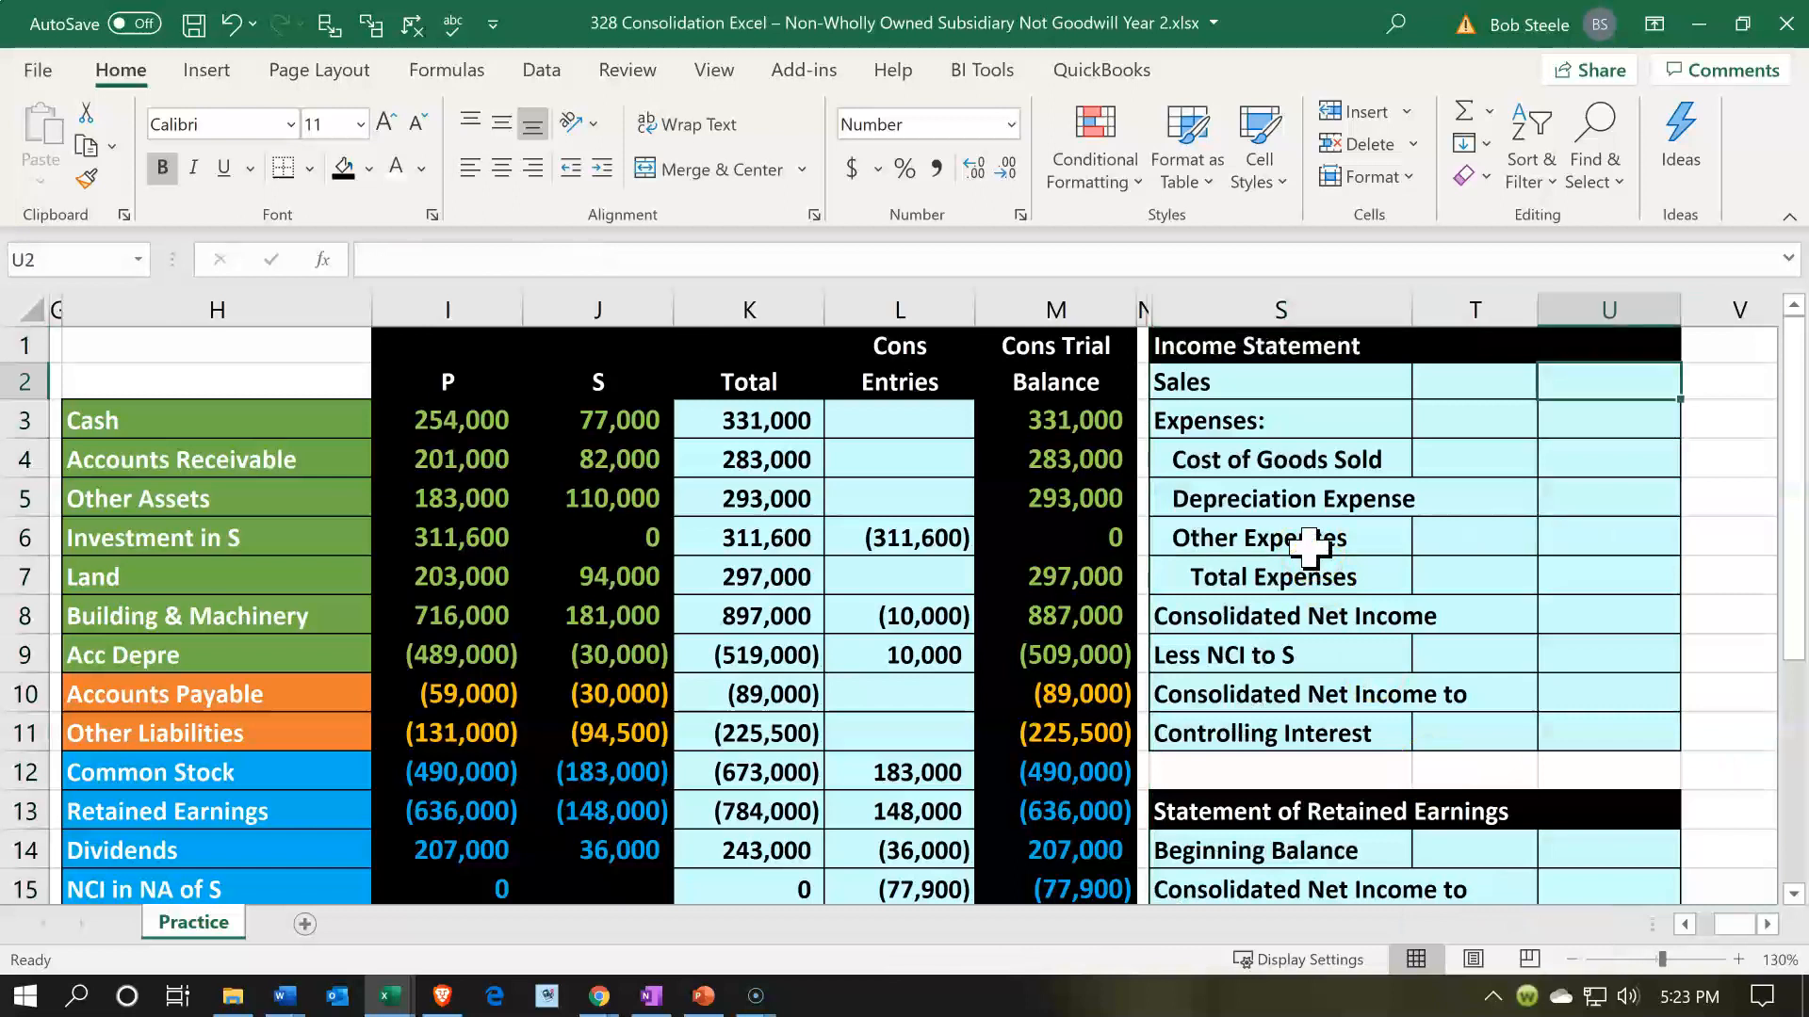
{"action": "type", "text": "-"}
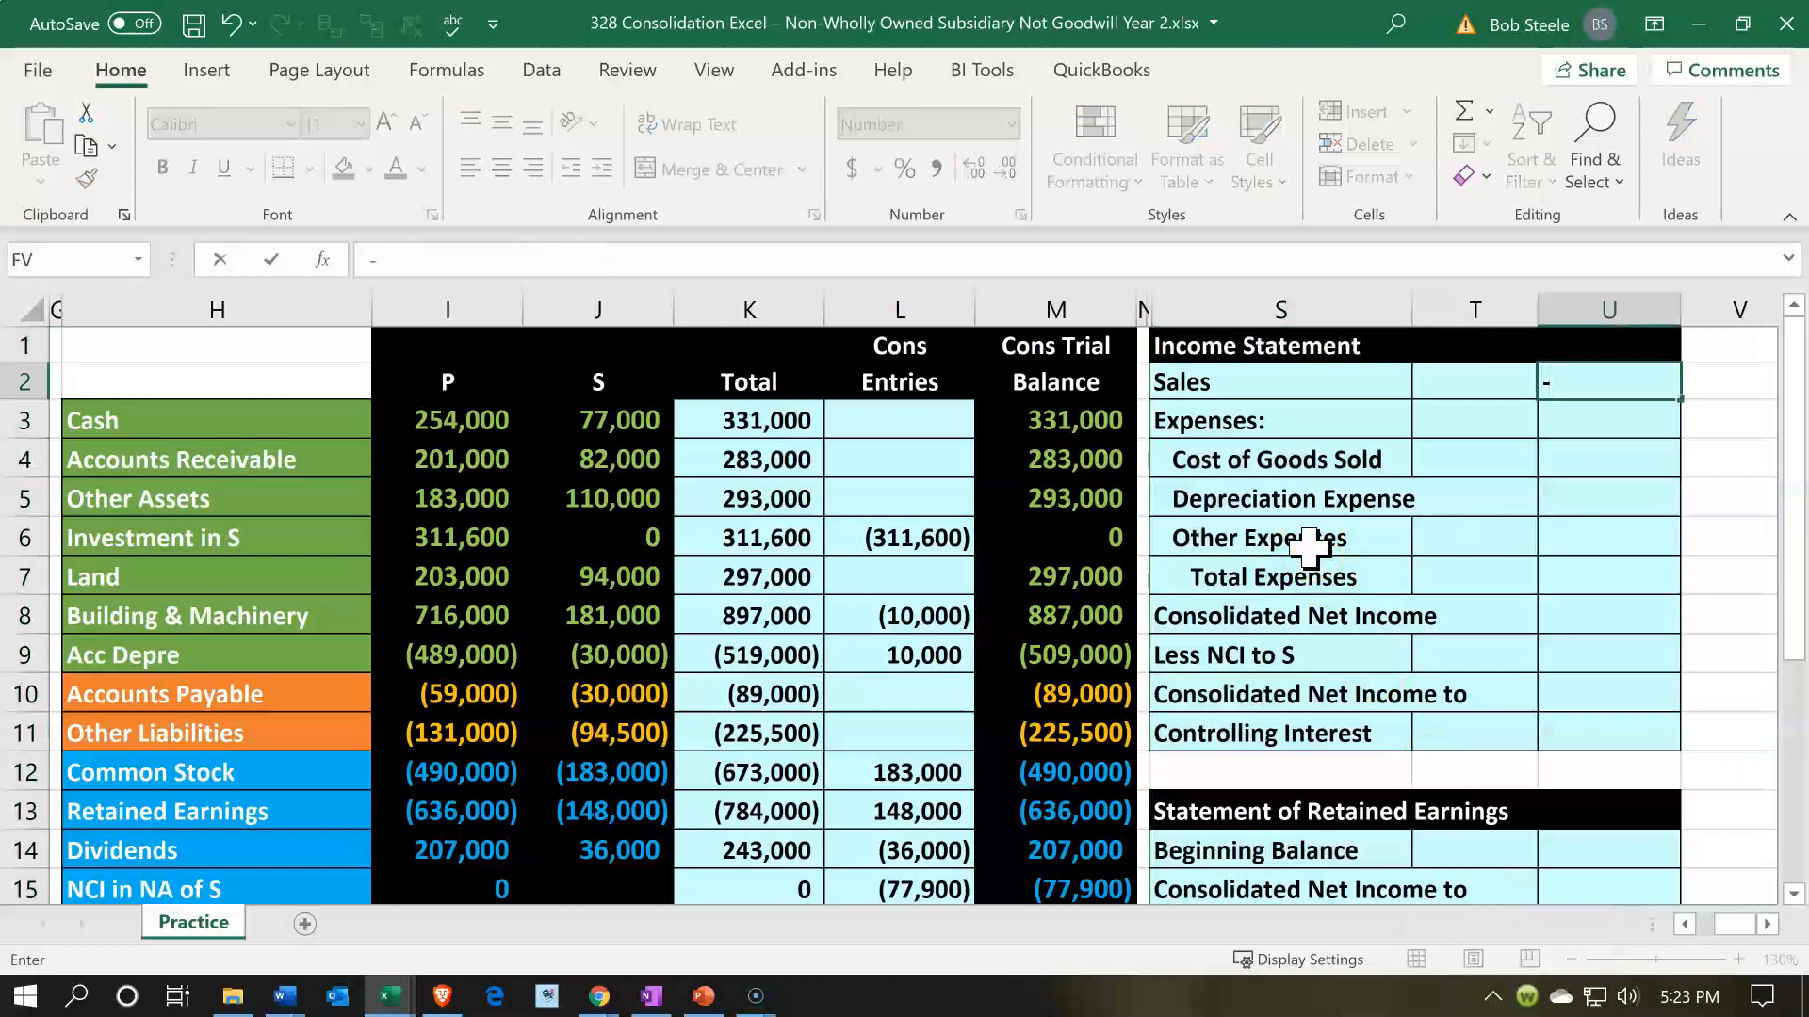
{"action": "scroll", "coordinate": [1256, 574], "scroll_direction": "down", "scroll_amount": 2}
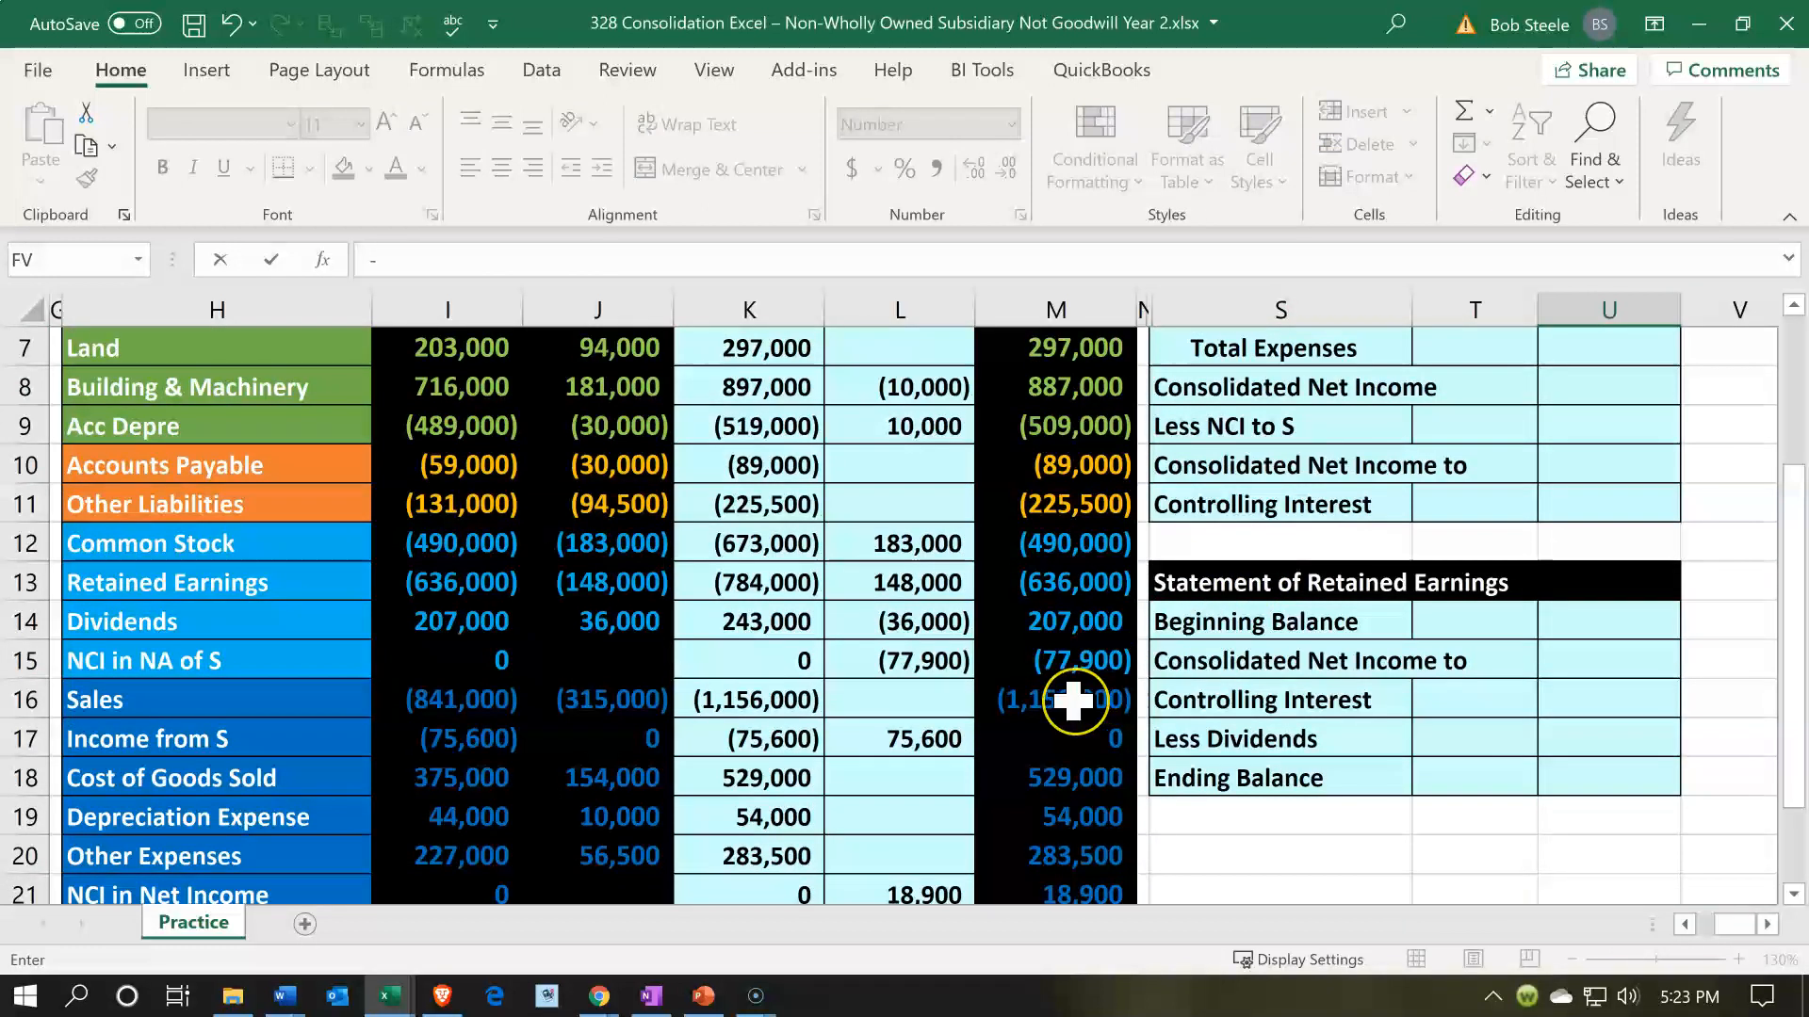
{"action": "left_click", "coordinate": [1072, 700]}
{"action": "key", "text": "ctrl+Return"}
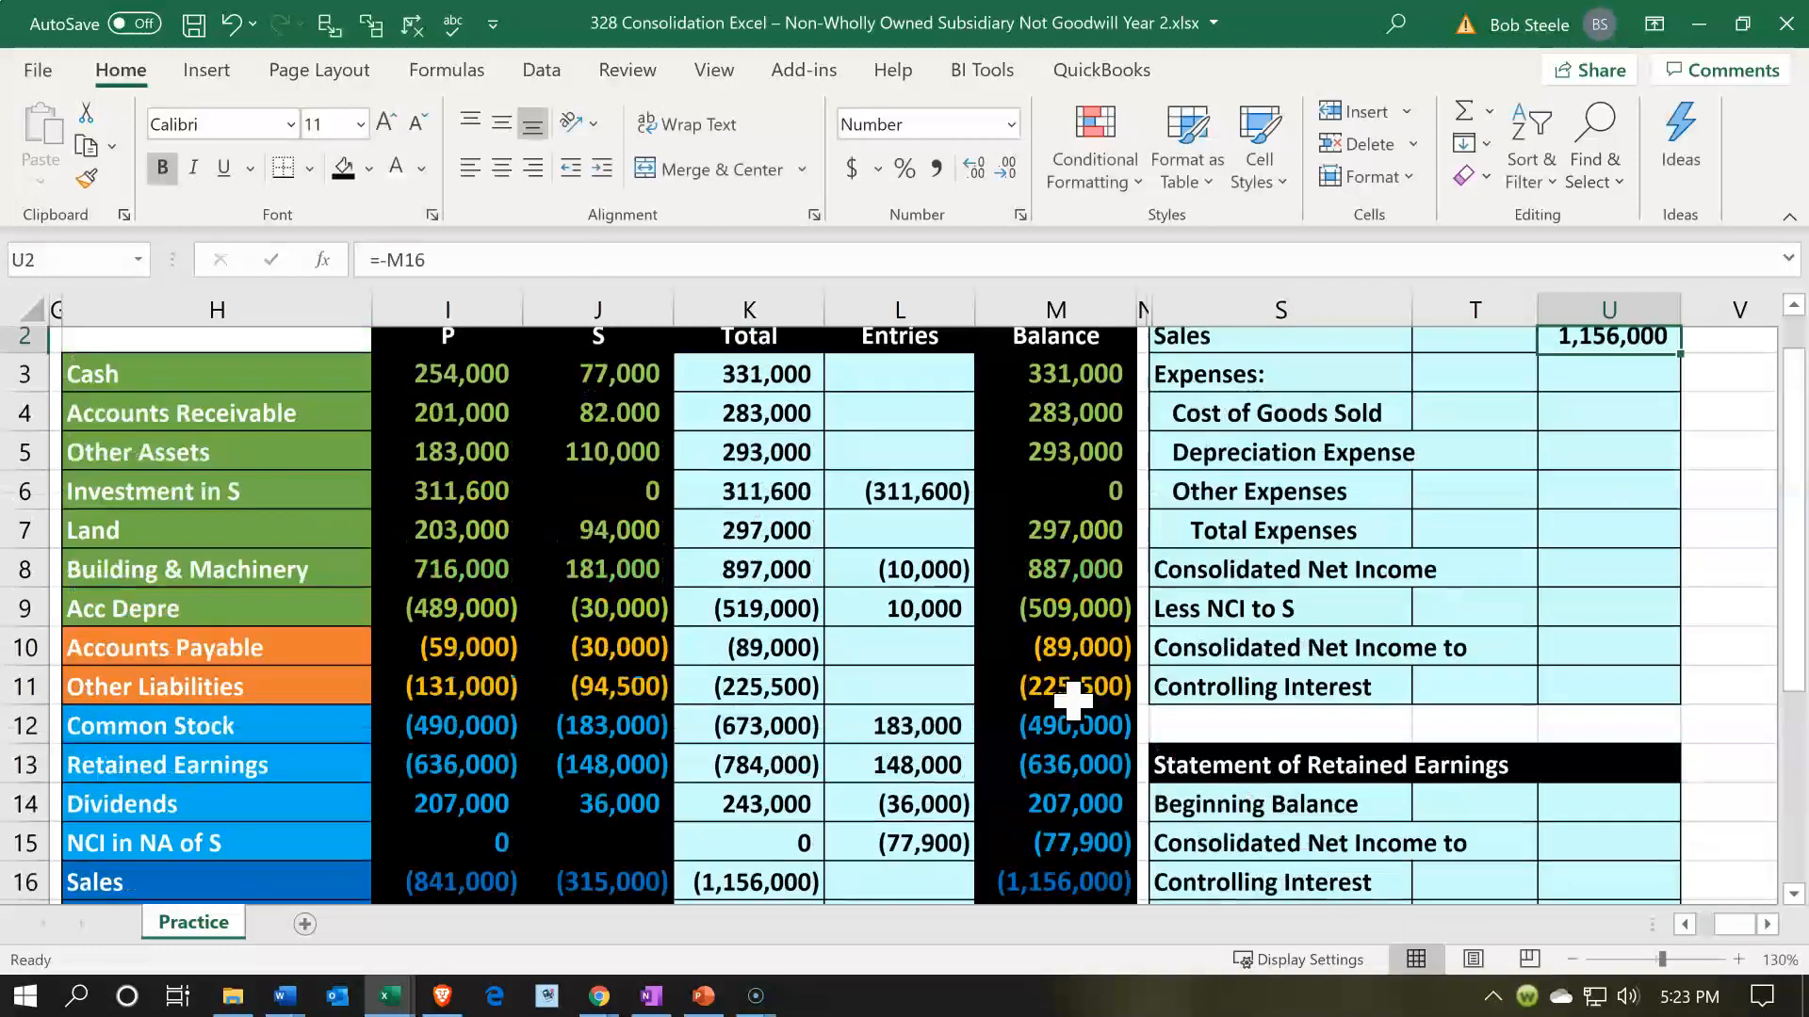
- Link Cost of Goods Sold in T4 of the income statement to the consolidated trial balance amount in M18
{"action": "key", "text": "Down"}
{"action": "key", "text": "Right"}
{"action": "key", "text": "Left"}
{"action": "key", "text": "Left"}
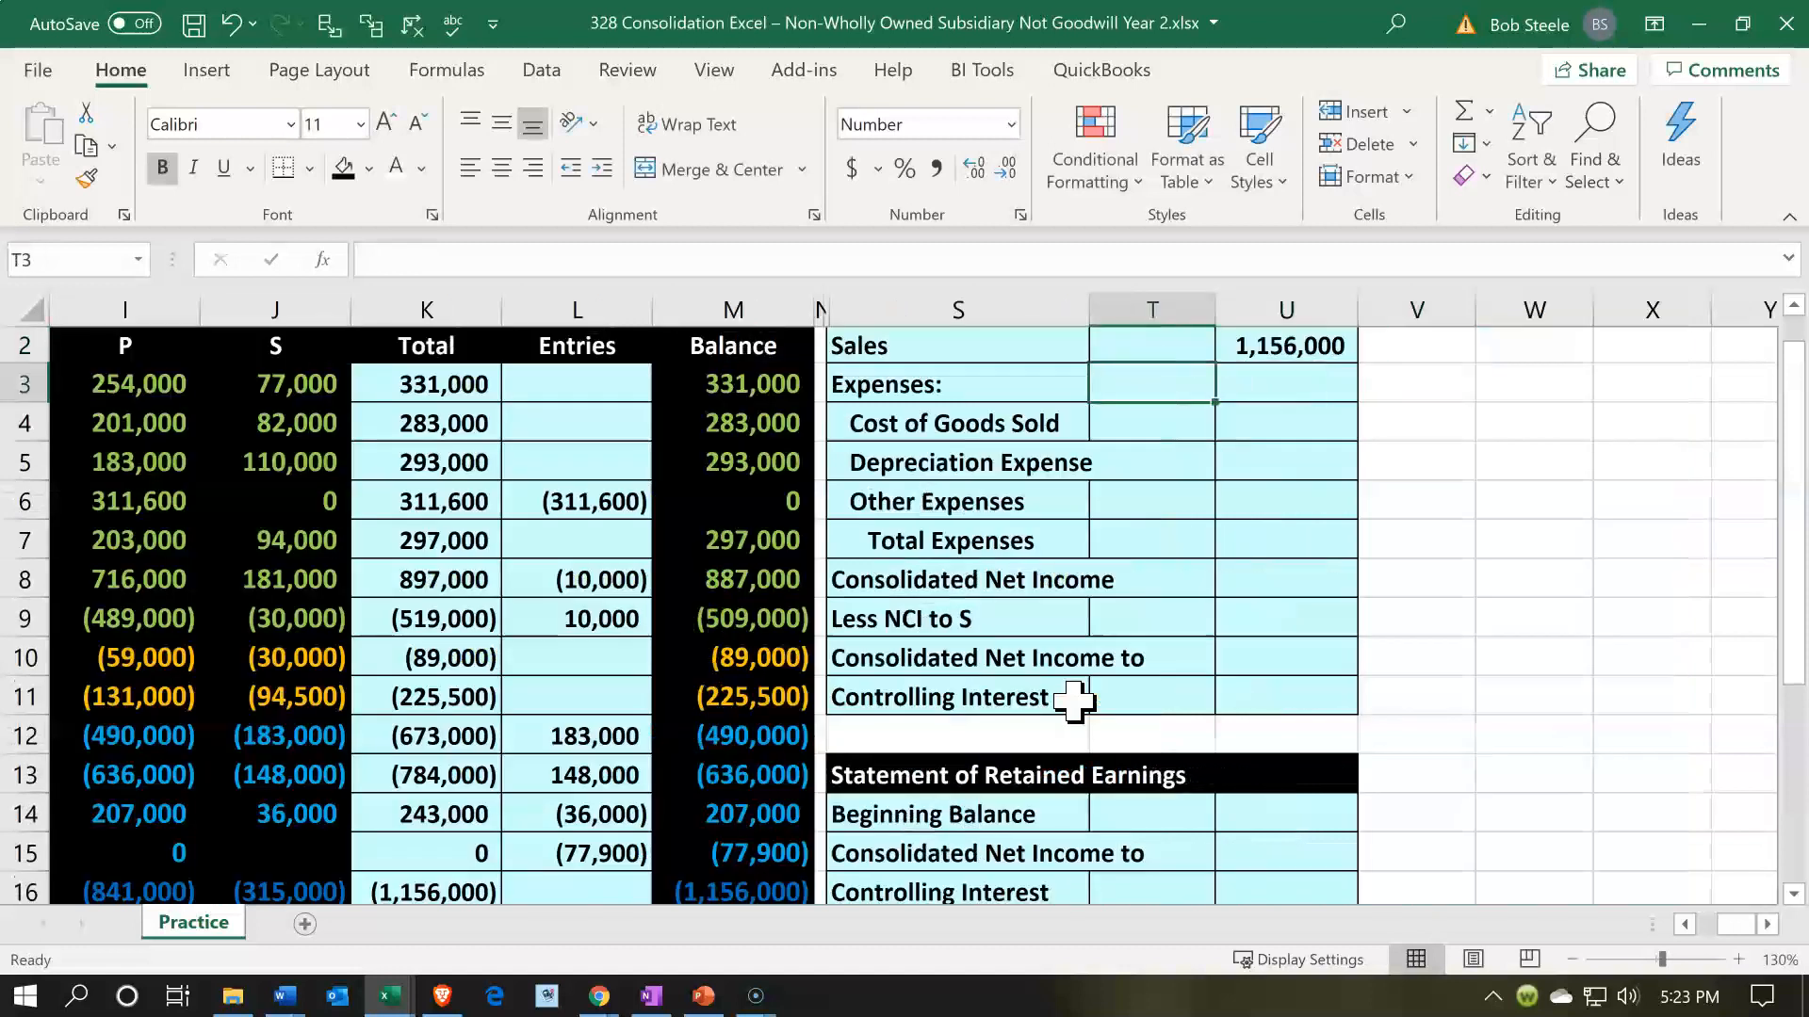
{"action": "key", "text": "Down"}
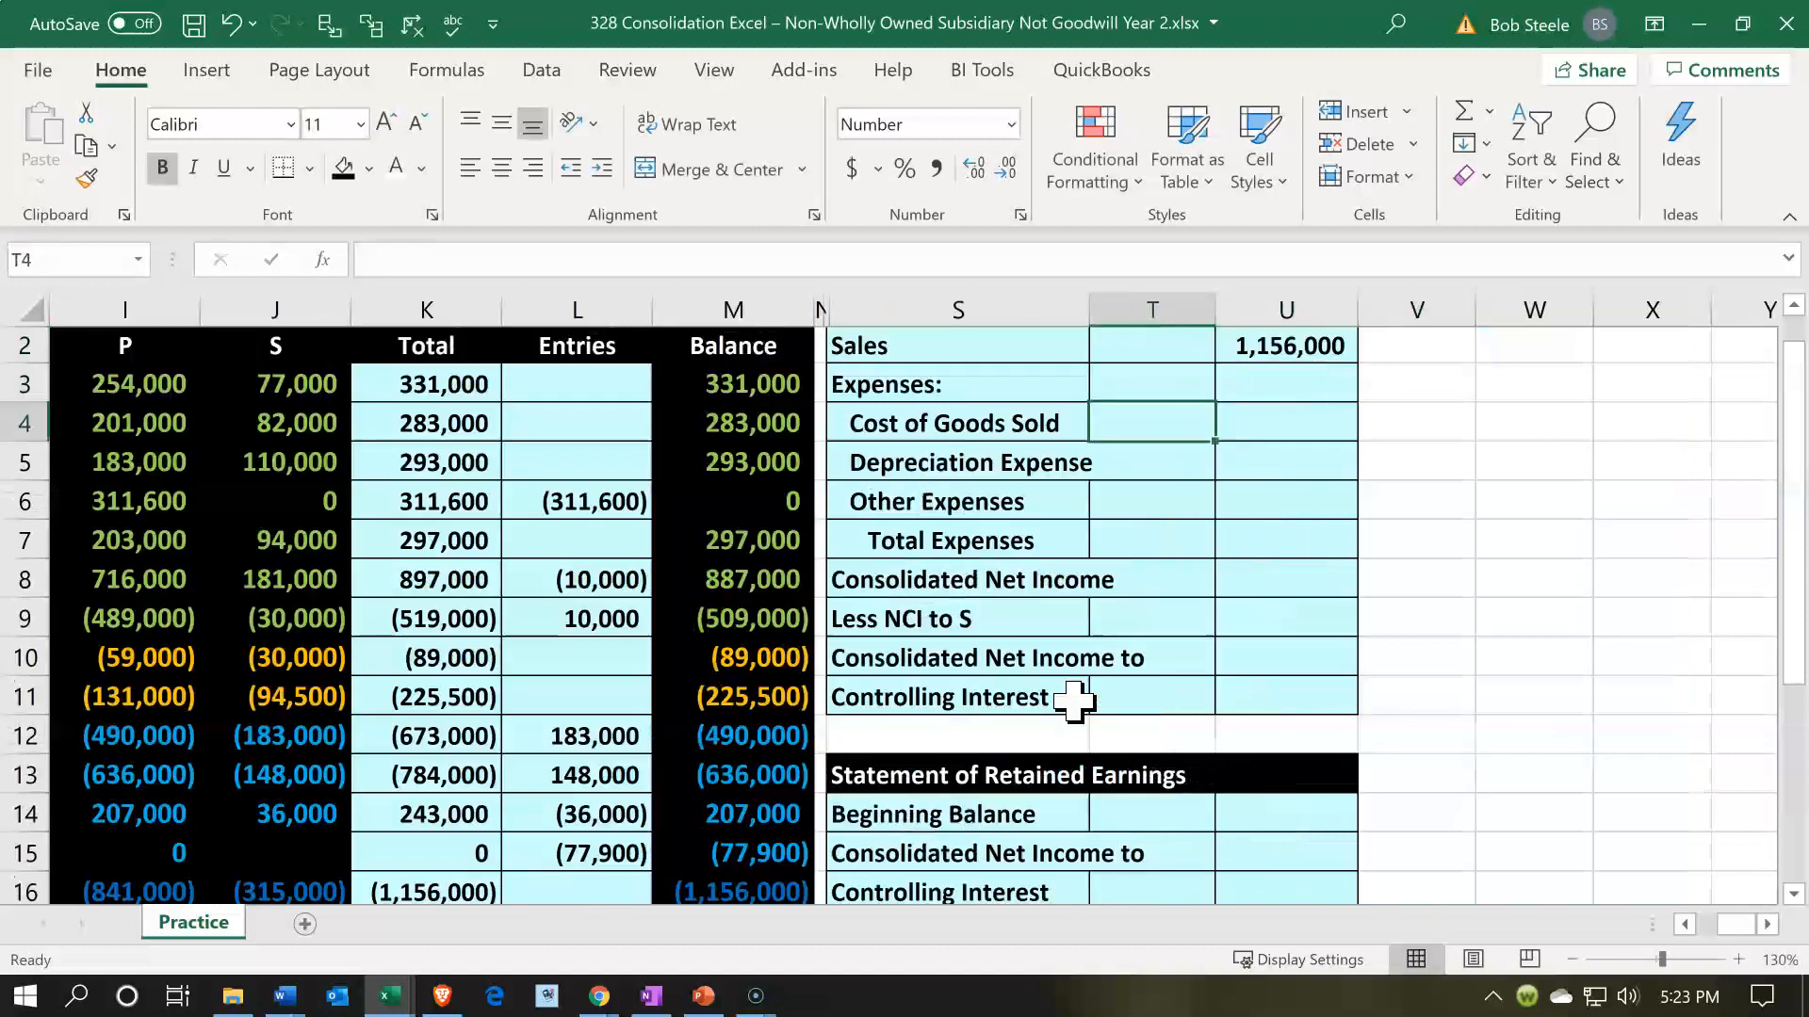
{"action": "type", "text": "="}
{"action": "key", "text": "Down"}
{"action": "key", "text": "Down"}
{"action": "key", "text": "Down"}
{"action": "key", "text": "Down"}
{"action": "key", "text": "Down"}
{"action": "key", "text": "Left"}
{"action": "key", "text": "Left"}
{"action": "key", "text": "Left"}
{"action": "key", "text": "Left"}
{"action": "key", "text": "Left"}
{"action": "key", "text": "Left"}
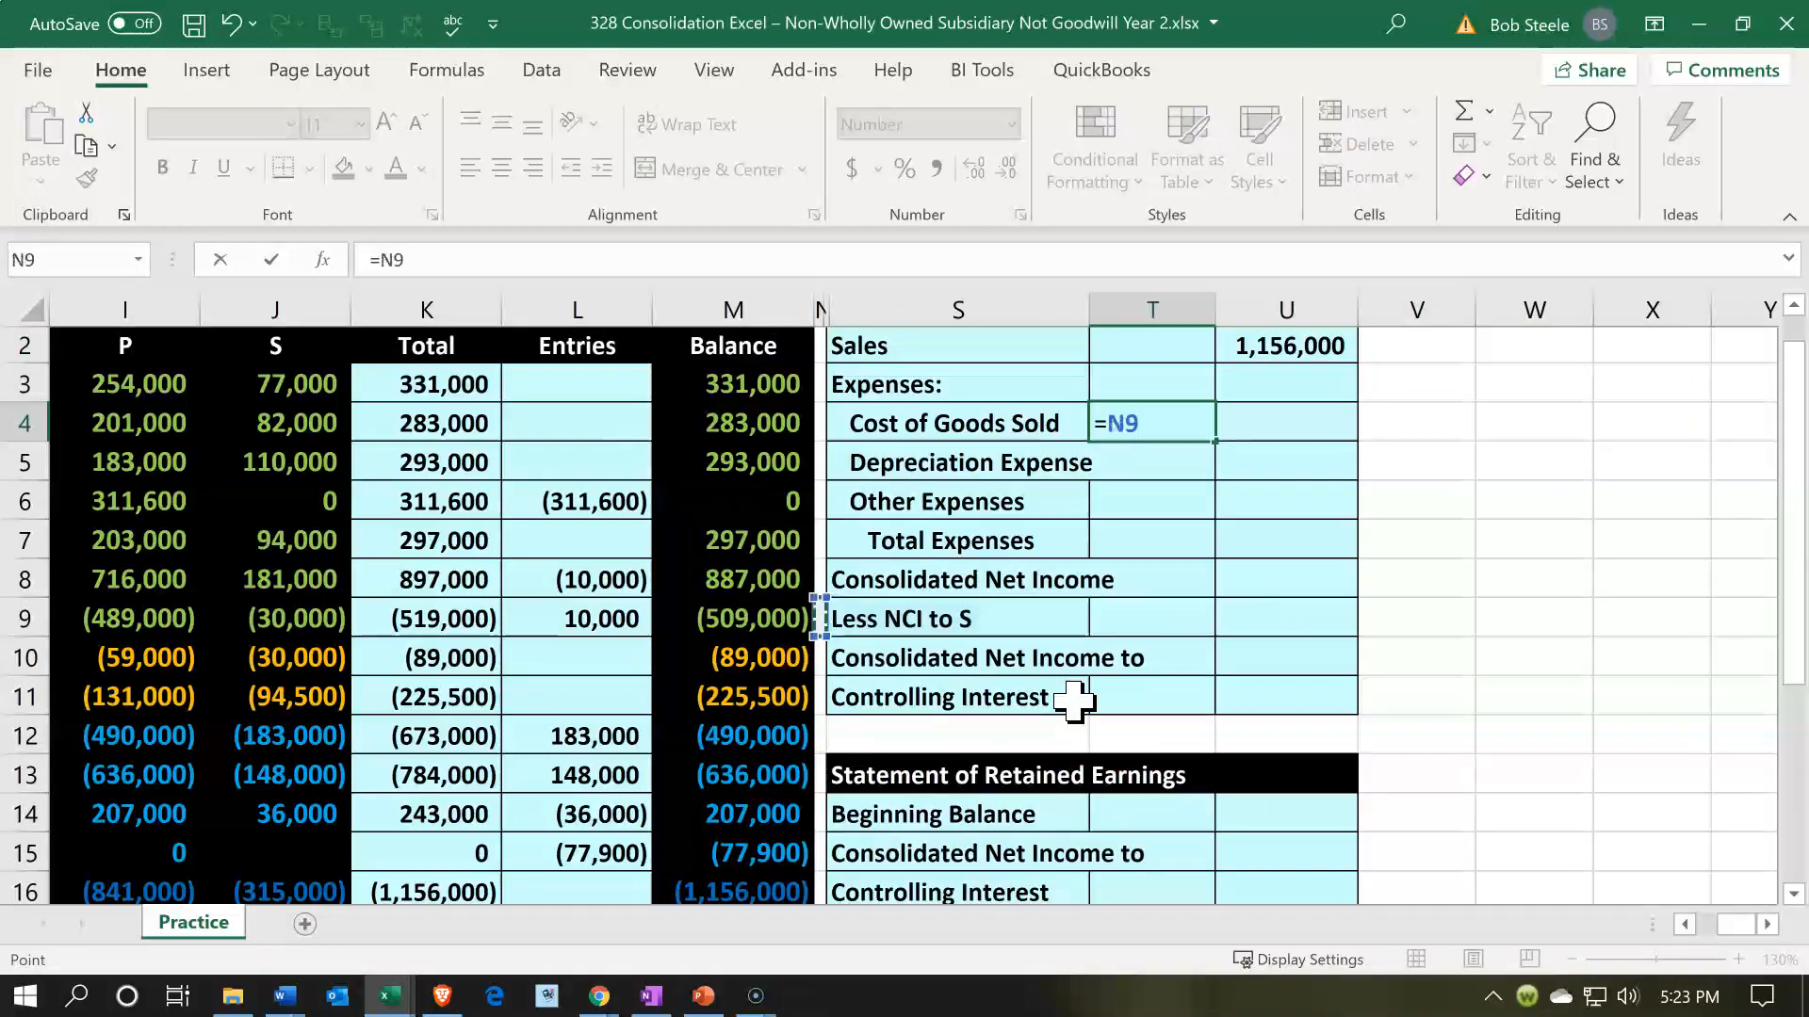
{"action": "key", "text": "Left"}
{"action": "key", "text": "Left"}
{"action": "key", "text": "Left"}
{"action": "key", "text": "Down"}
{"action": "key", "text": "Down"}
{"action": "key", "text": "Down"}
{"action": "key", "text": "Down"}
{"action": "key", "text": "Down"}
{"action": "key", "text": "Down"}
{"action": "key", "text": "Down"}
{"action": "key", "text": "Down"}
{"action": "key", "text": "Down"}
{"action": "key", "text": "Down"}
{"action": "key", "text": "Down"}
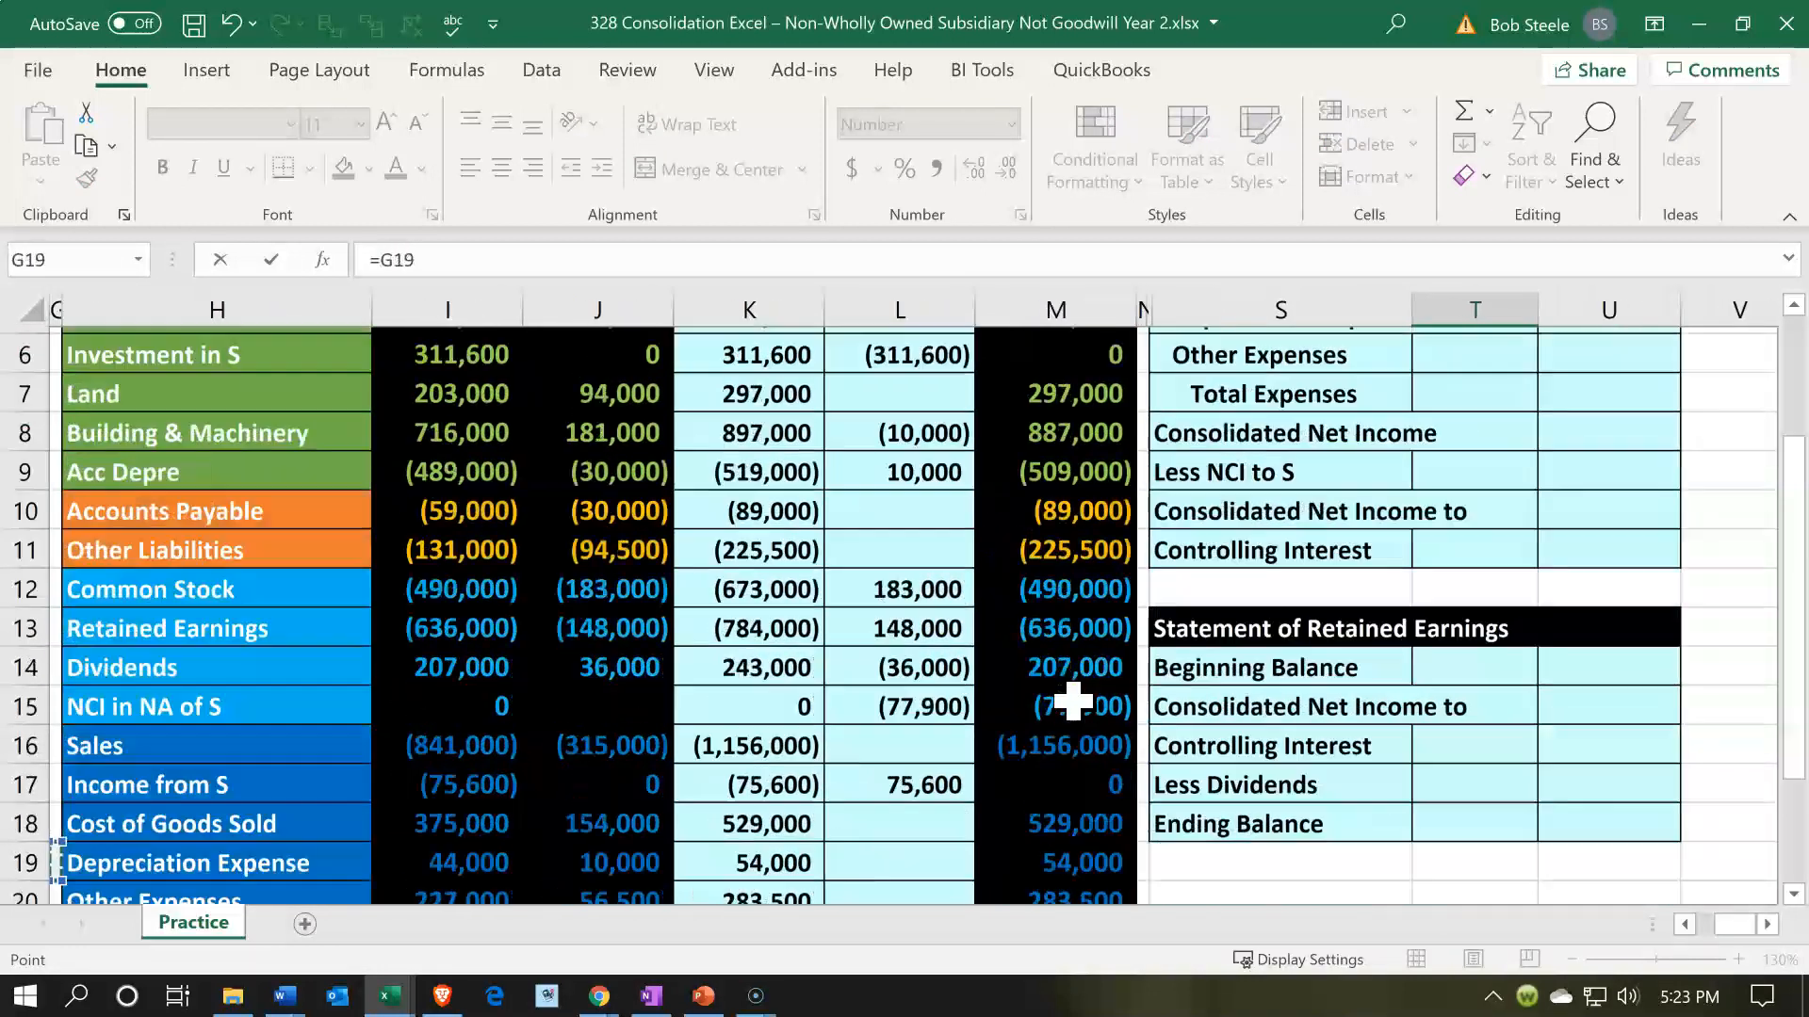
{"action": "key", "text": "Right"}
{"action": "key", "text": "Right"}
{"action": "key", "text": "Right"}
{"action": "key", "text": "Right"}
{"action": "key", "text": "Right"}
{"action": "key", "text": "Right"}
{"action": "key", "text": "Right"}
{"action": "key", "text": "Up"}
{"action": "key", "text": "Up"}
{"action": "key", "text": "Return"}
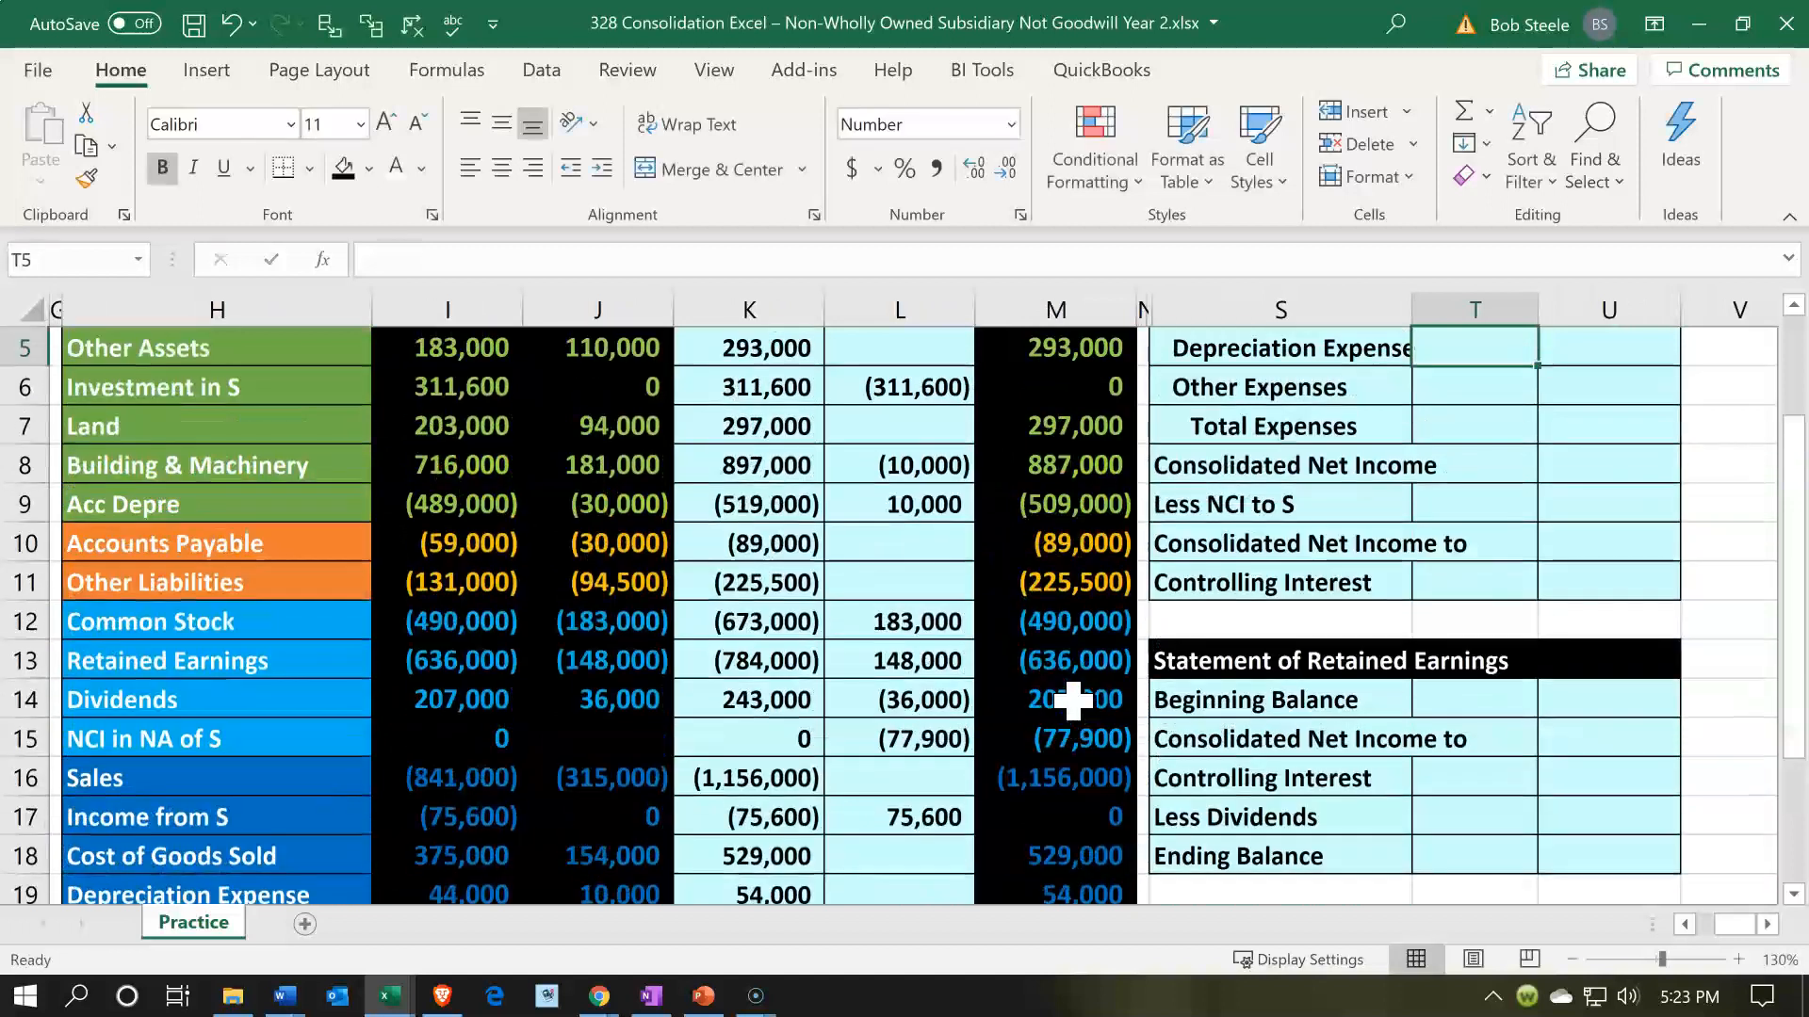
- Link Depreciation Expense in T5 of the income statement to the consolidated trial balance amount in M19
{"action": "type", "text": "="}
{"action": "key", "text": "Down"}
{"action": "key", "text": "Down"}
{"action": "key", "text": "Down"}
{"action": "key", "text": "Down"}
{"action": "key", "text": "Down"}
{"action": "key", "text": "Down"}
{"action": "key", "text": "Down"}
{"action": "key", "text": "Down"}
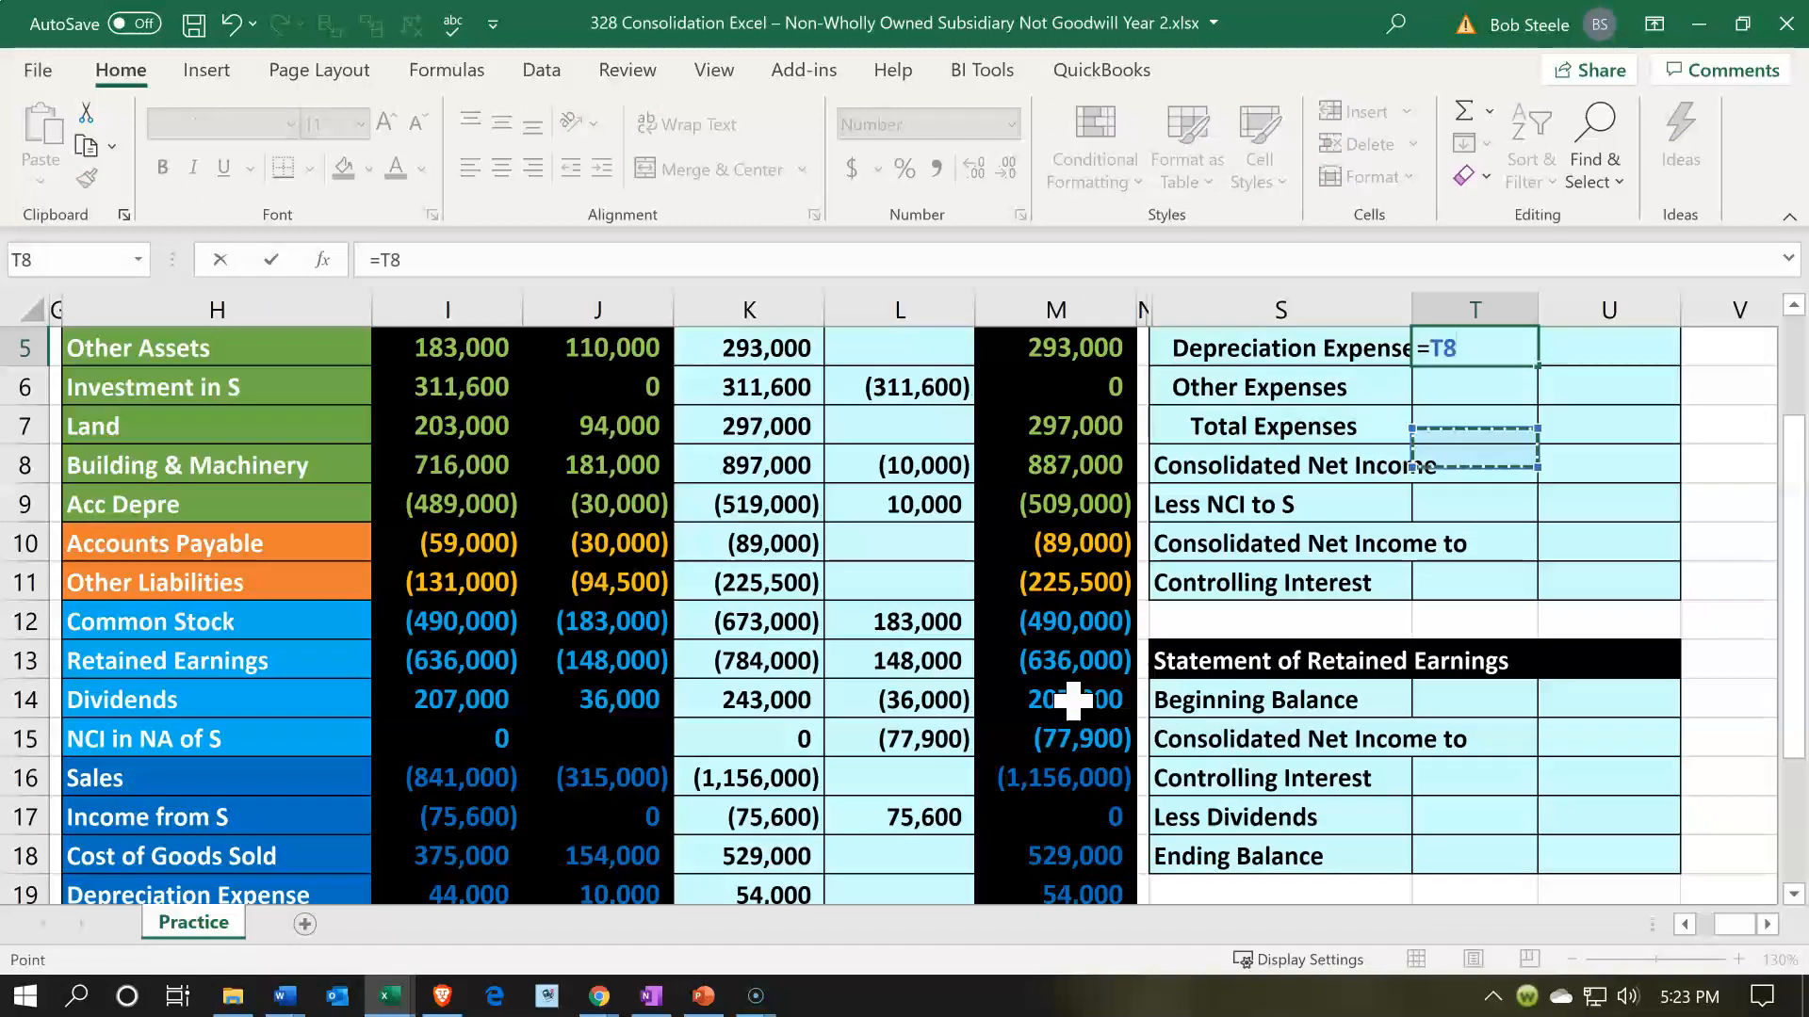
{"action": "key", "text": "Down"}
{"action": "key", "text": "Down"}
{"action": "key", "text": "Down"}
{"action": "key", "text": "Down"}
{"action": "key", "text": "Down"}
{"action": "key", "text": "Down"}
{"action": "key", "text": "Down"}
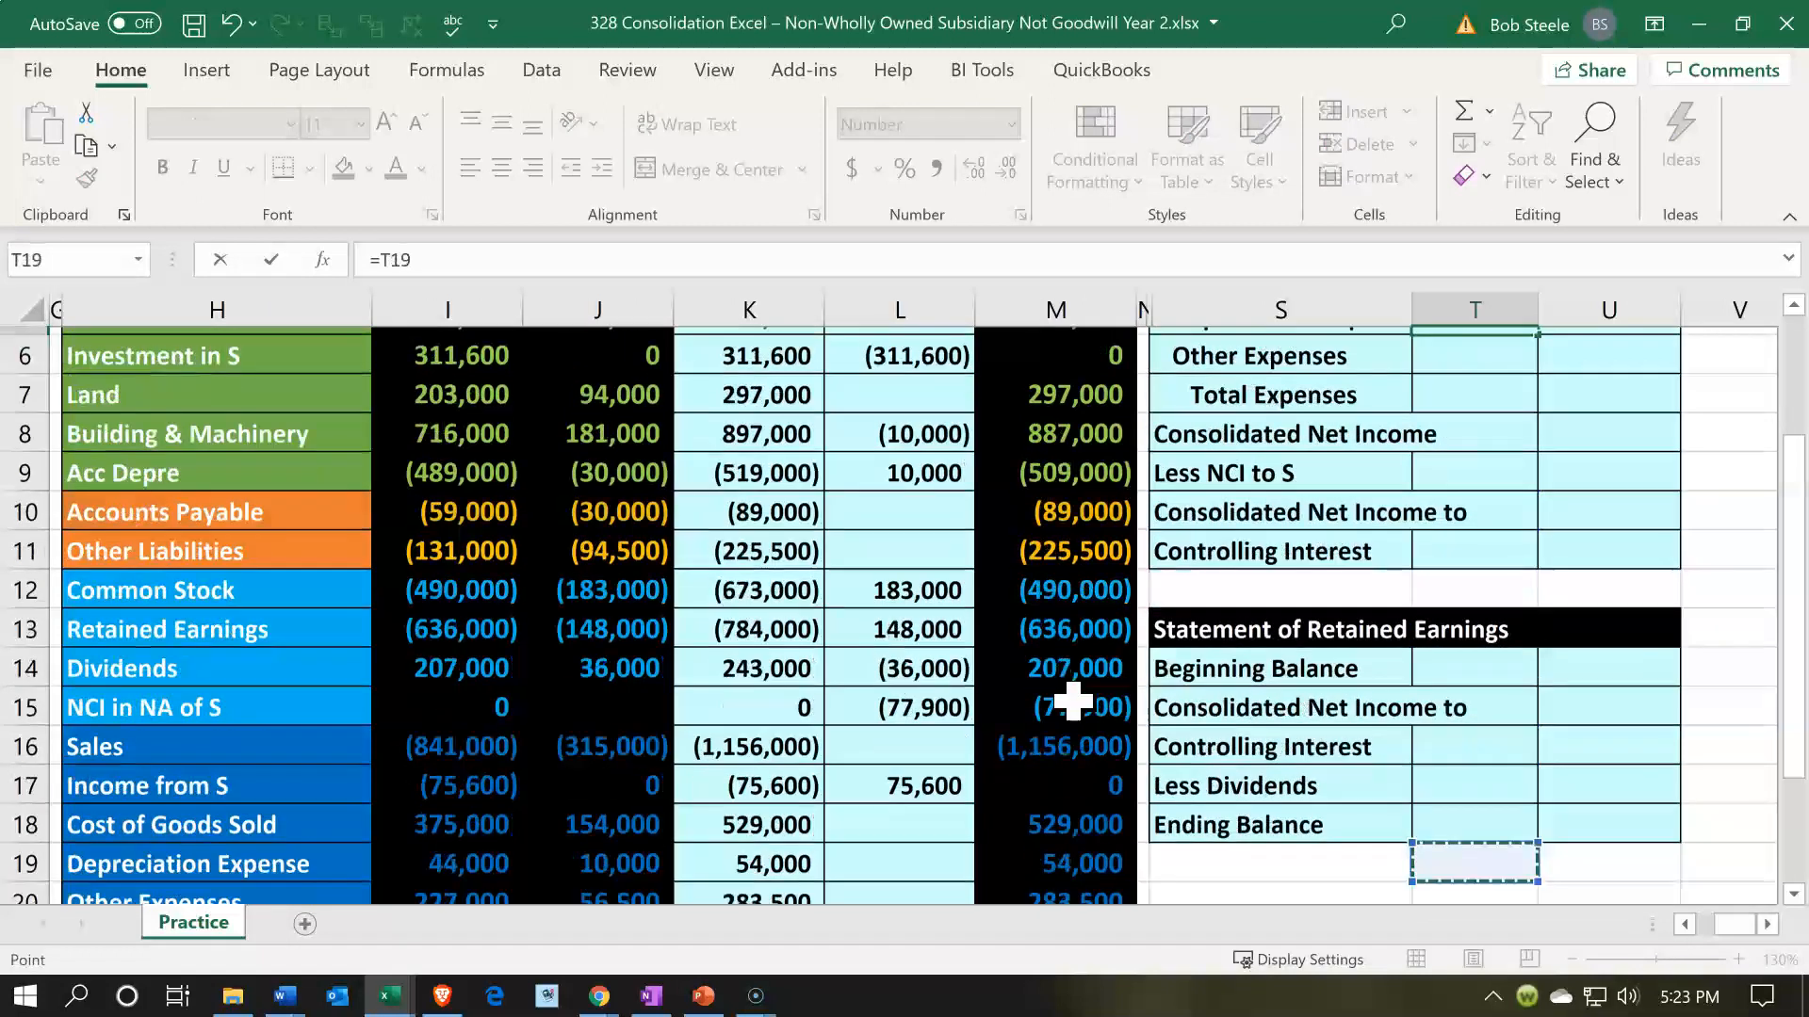
{"action": "key", "text": "Left"}
{"action": "key", "text": "Left"}
{"action": "key", "text": "Left"}
{"action": "key", "text": "Left"}
{"action": "key", "text": "Up"}
{"action": "key", "text": "Right"}
{"action": "key", "text": "Return"}
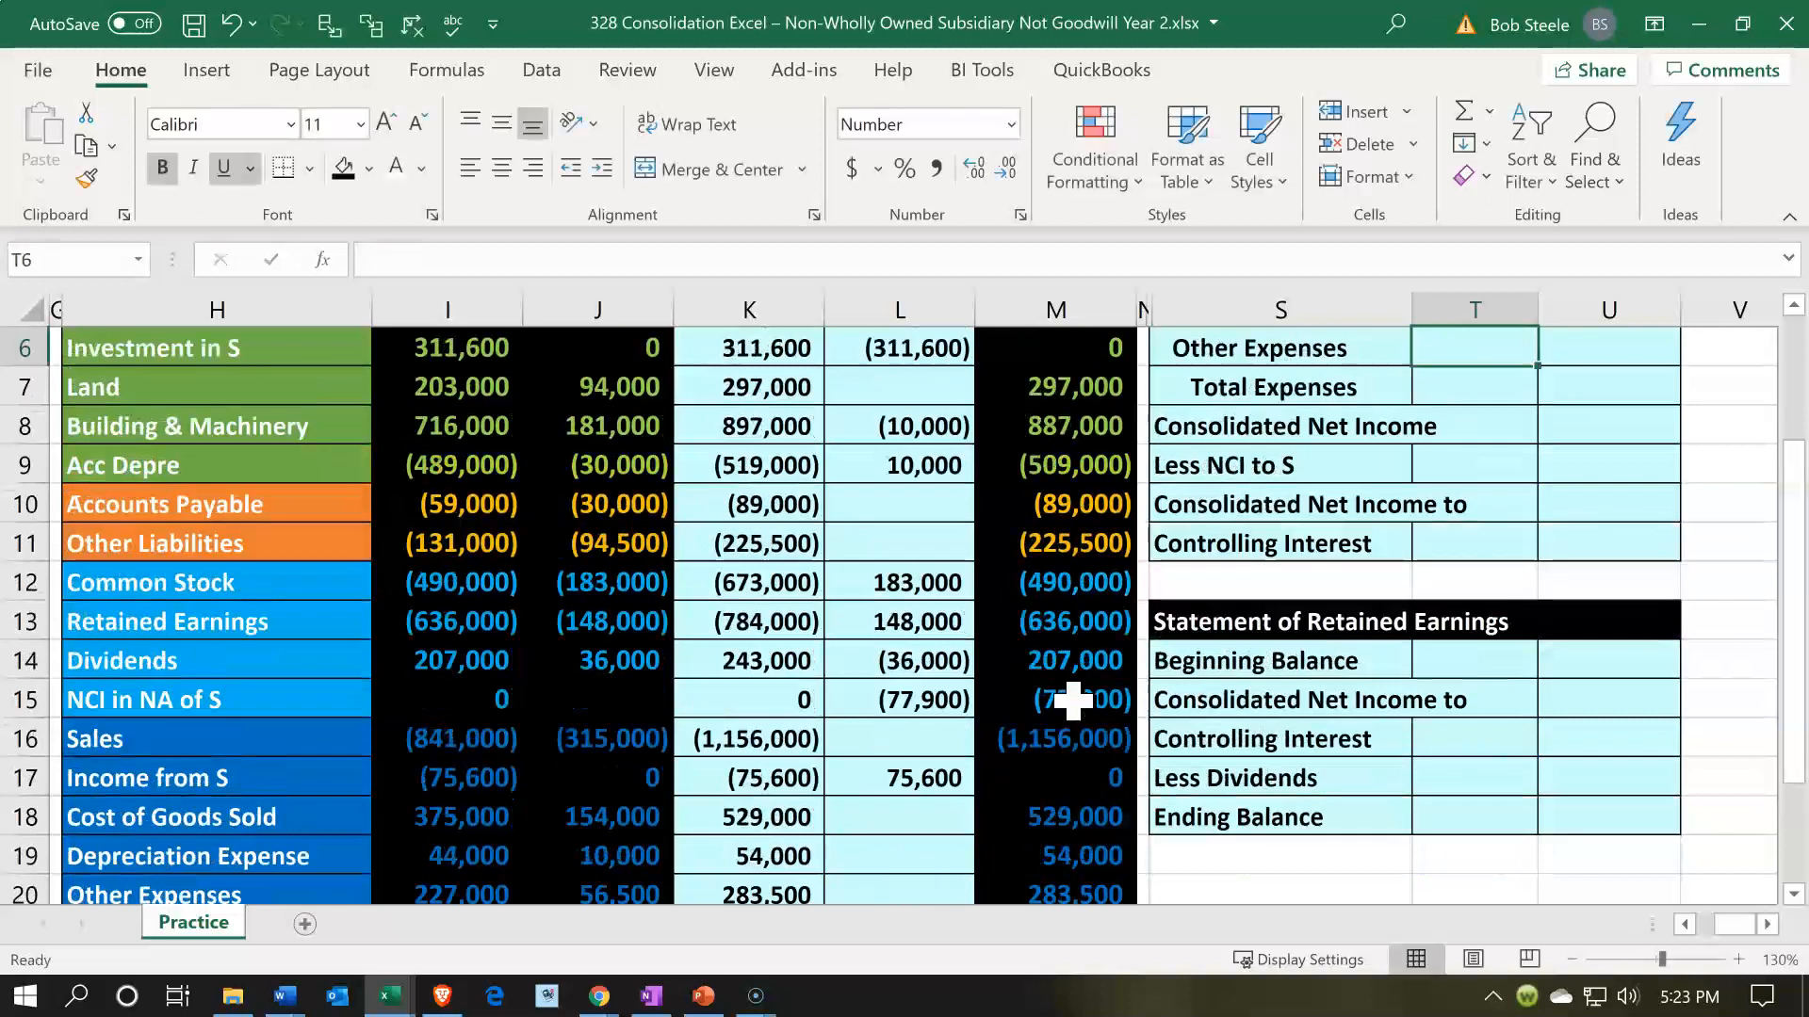
- Link Other Expenses in T6 of the income statement to the consolidated trial balance amount in M20
{"action": "type", "text": "="}
{"action": "key", "text": "Down"}
{"action": "key", "text": "Down"}
{"action": "key", "text": "Down"}
{"action": "key", "text": "Down"}
{"action": "key", "text": "Down"}
{"action": "key", "text": "Down"}
{"action": "key", "text": "Down"}
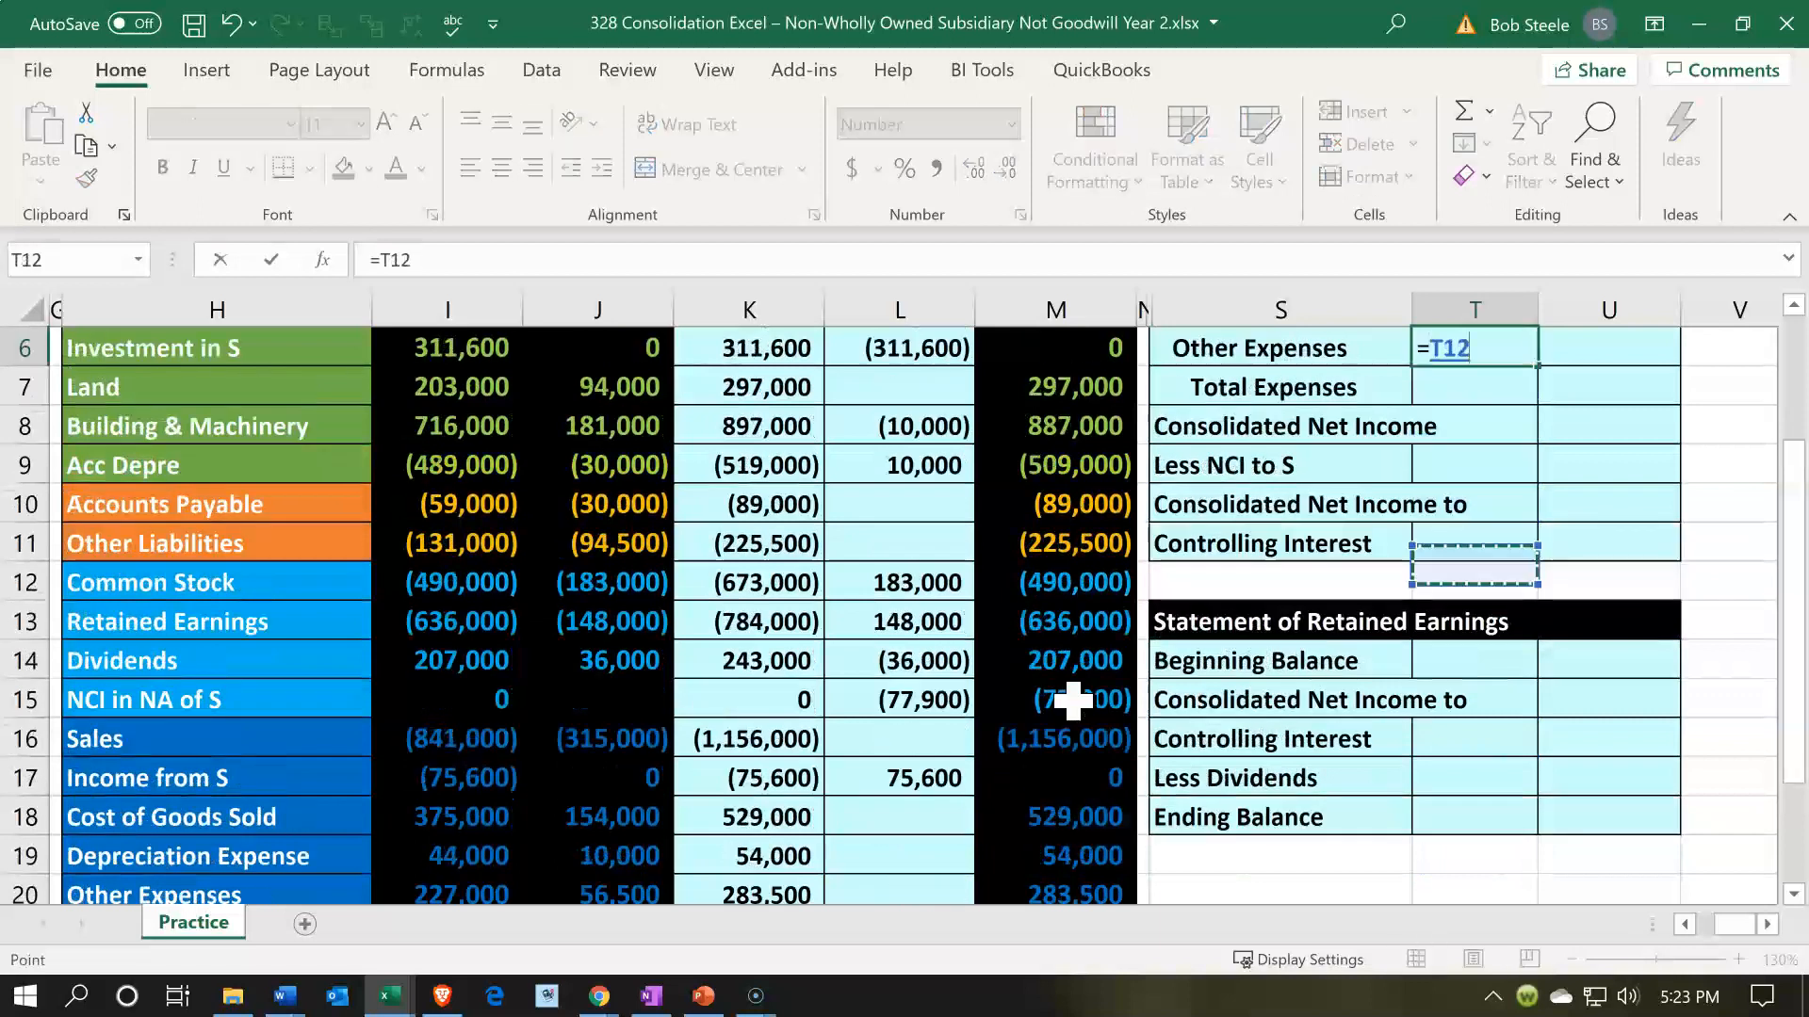
{"action": "key", "text": "Down"}
{"action": "key", "text": "Down"}
{"action": "key", "text": "Down"}
{"action": "key", "text": "Down"}
{"action": "key", "text": "Down"}
{"action": "key", "text": "Down"}
{"action": "key", "text": "Down"}
{"action": "key", "text": "Down"}
{"action": "key", "text": "Down"}
{"action": "key", "text": "Down"}
{"action": "key", "text": "Down"}
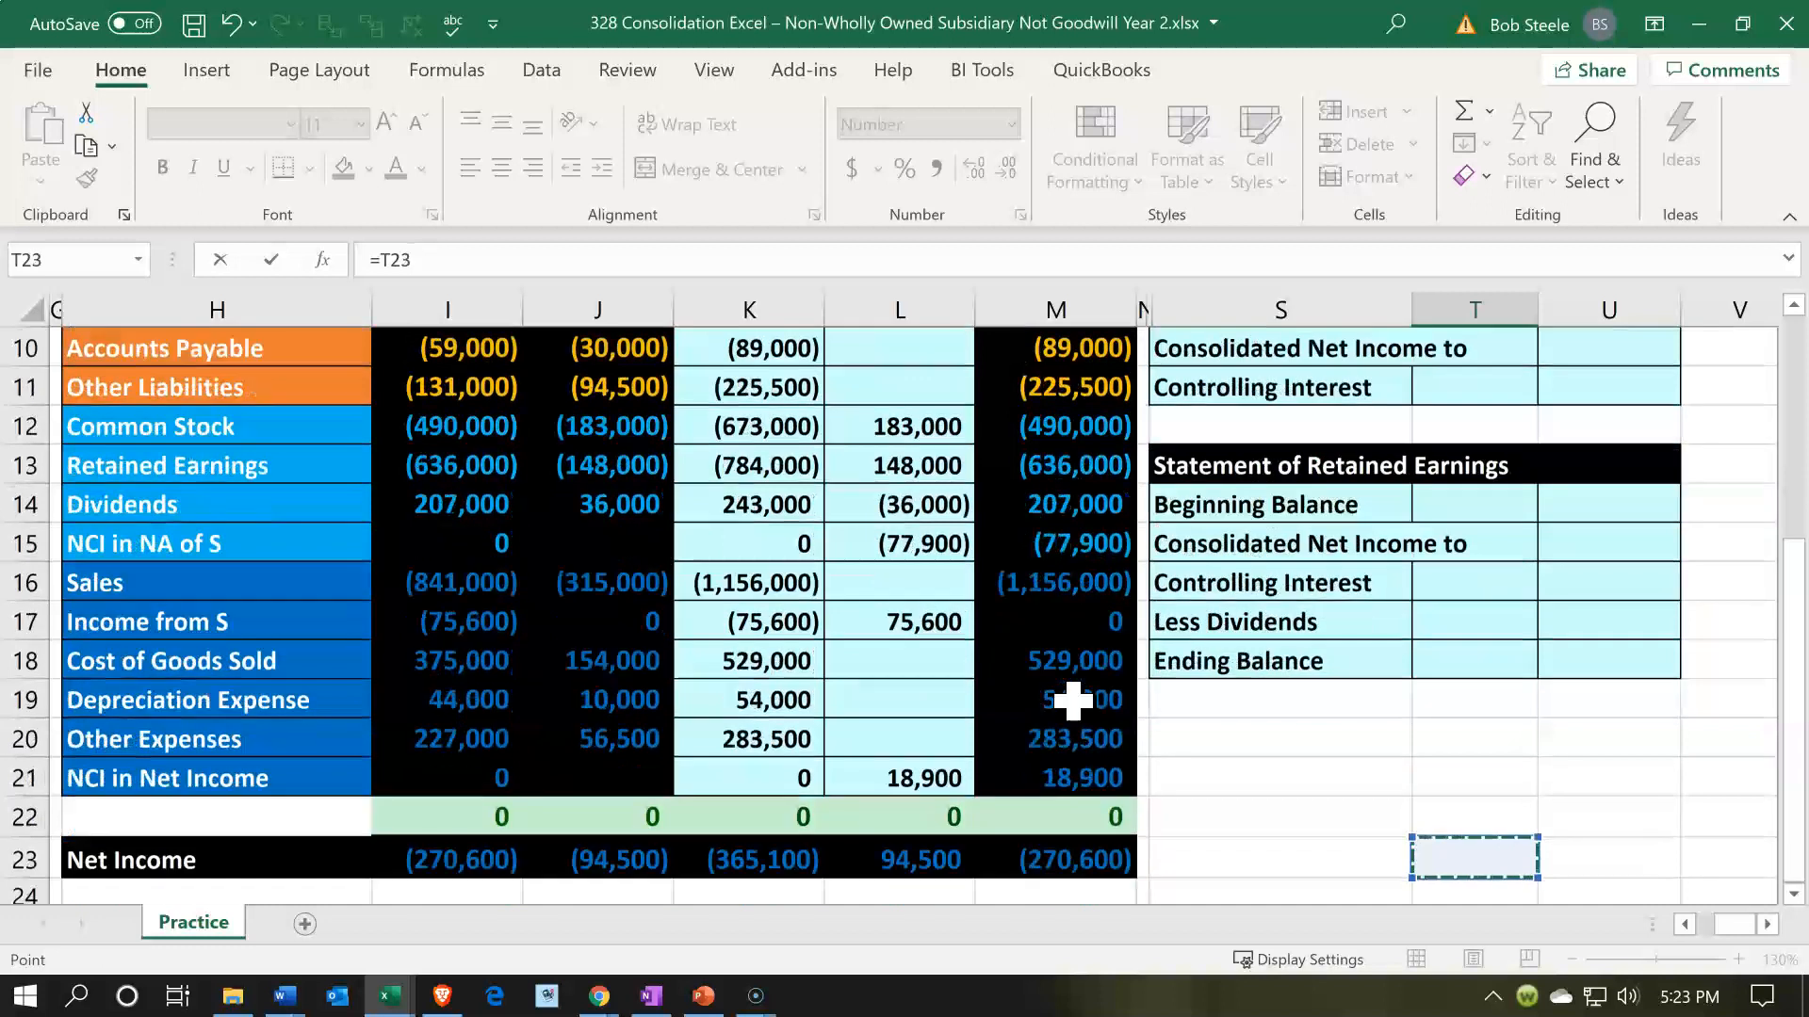
{"action": "key", "text": "Up"}
{"action": "key", "text": "Left"}
{"action": "key", "text": "Left"}
{"action": "key", "text": "Left"}
{"action": "key", "text": "Up"}
{"action": "key", "text": "Up"}
{"action": "key", "text": "Up"}
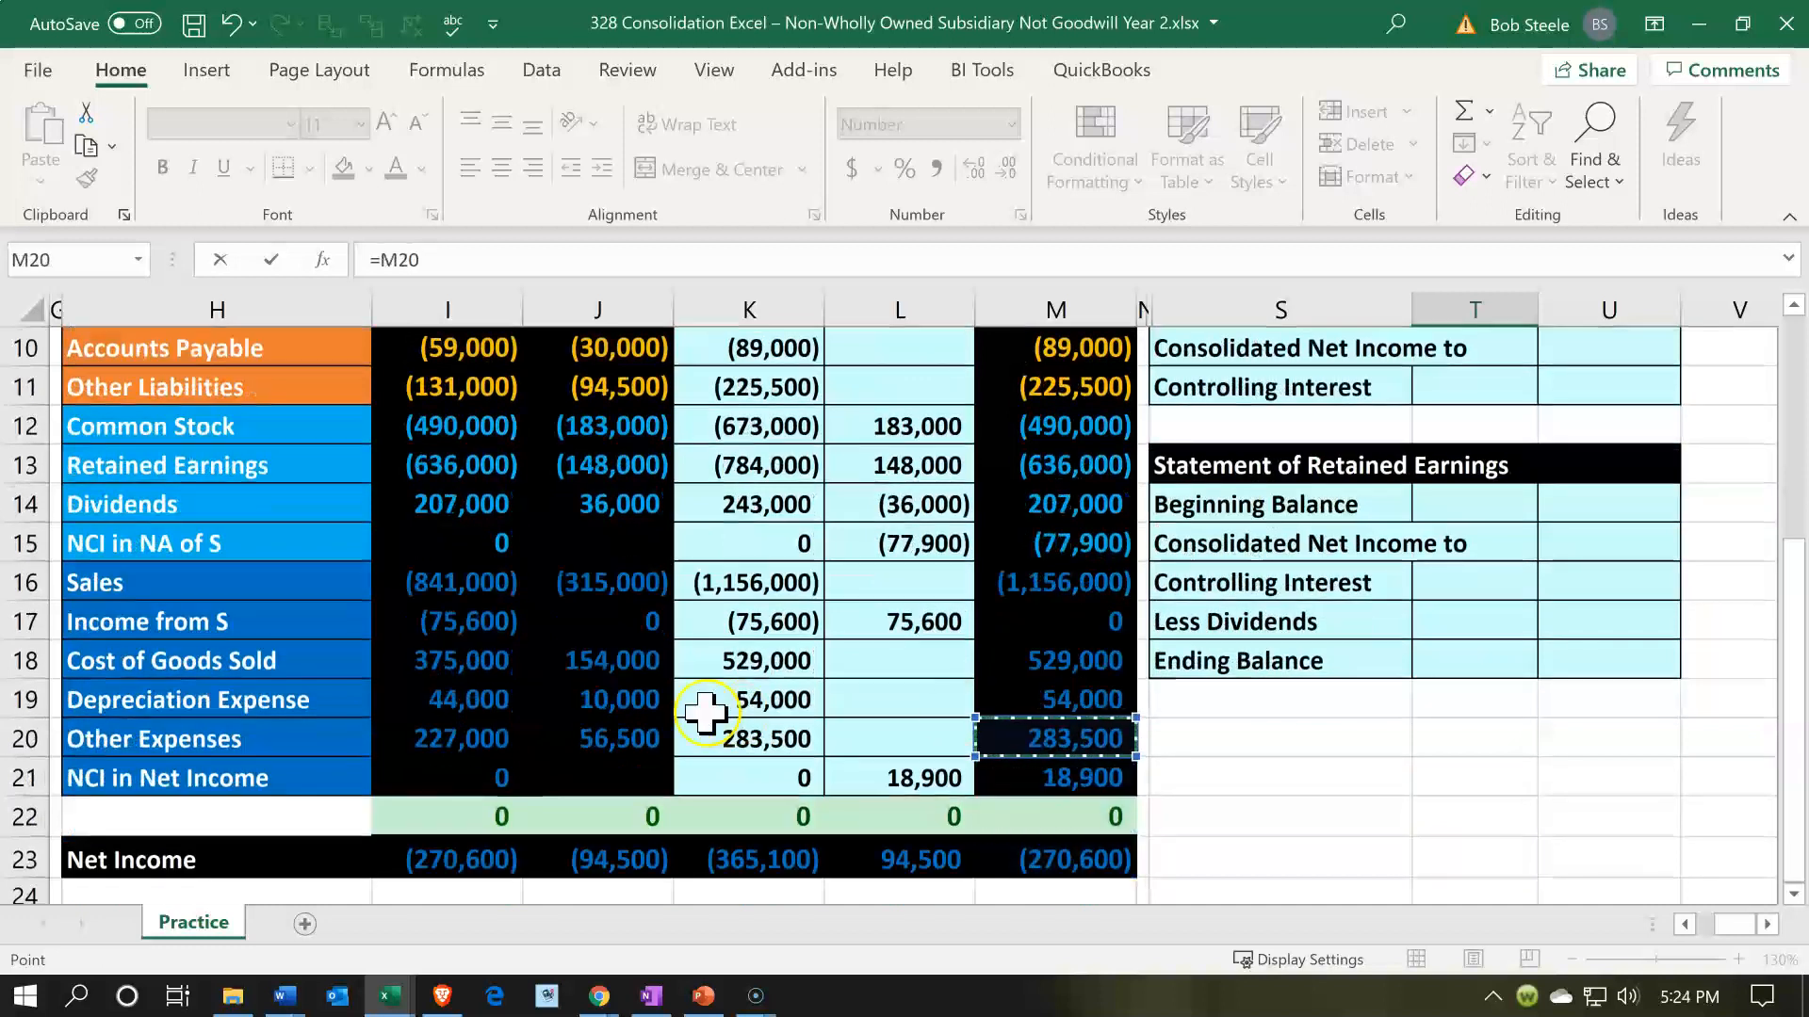
{"action": "key", "text": "Return"}
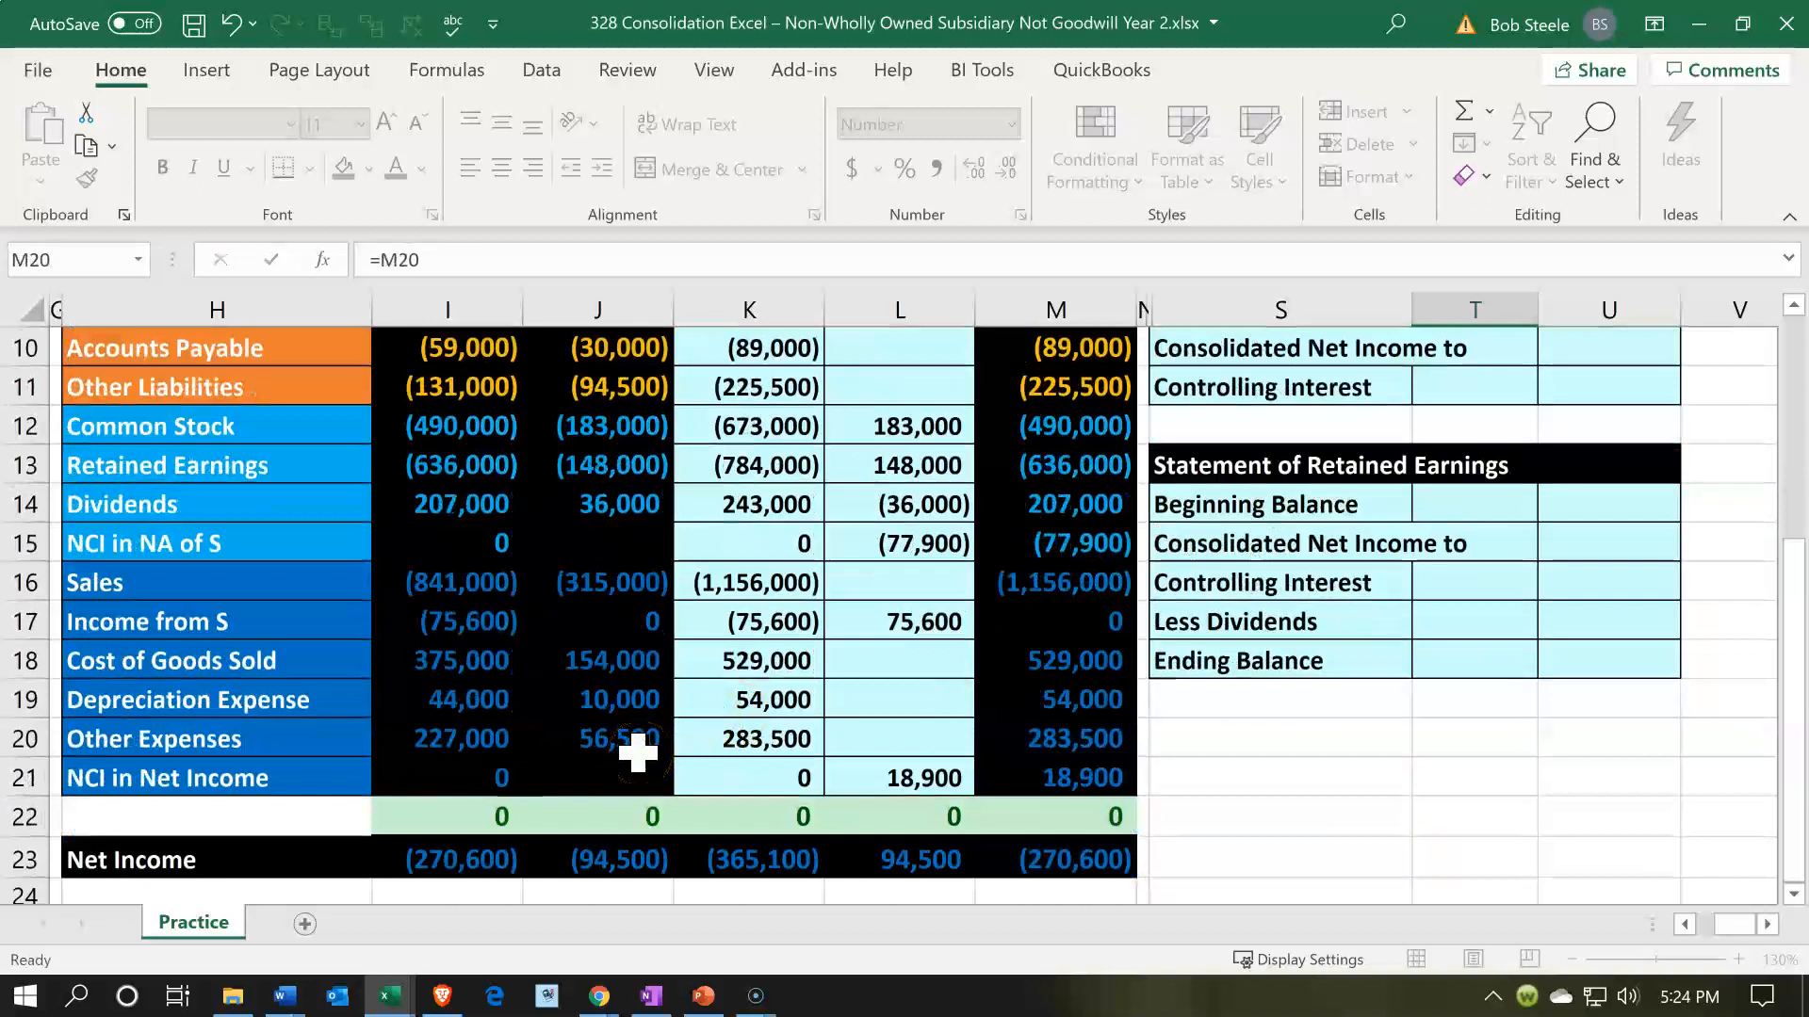
- Review the Sales and expense entries at the top of the income statement
{"action": "key", "text": "Up"}
{"action": "key", "text": "Up"}
{"action": "key", "text": "Up"}
{"action": "key", "text": "Up"}
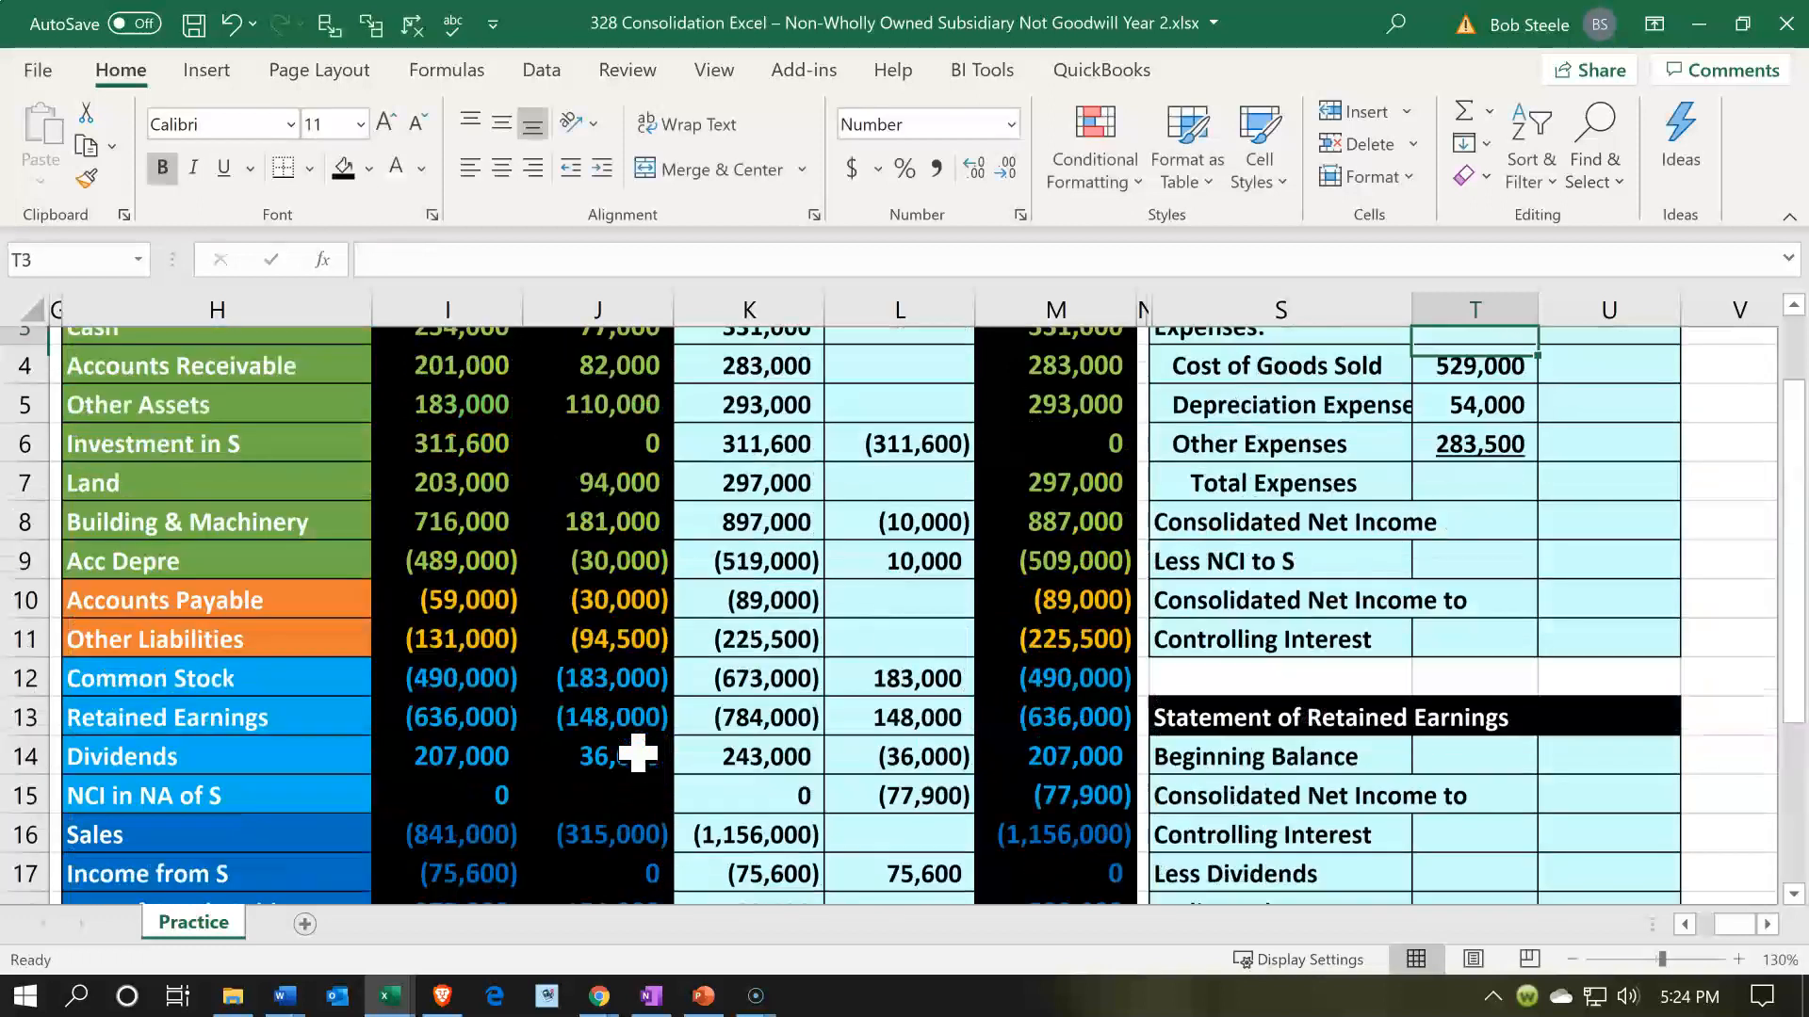
{"action": "key", "text": "Down"}
{"action": "key", "text": "Down"}
{"action": "key", "text": "Up"}
{"action": "key", "text": "Up"}
{"action": "key", "text": "Up"}
{"action": "key", "text": "Down"}
{"action": "key", "text": "Down"}
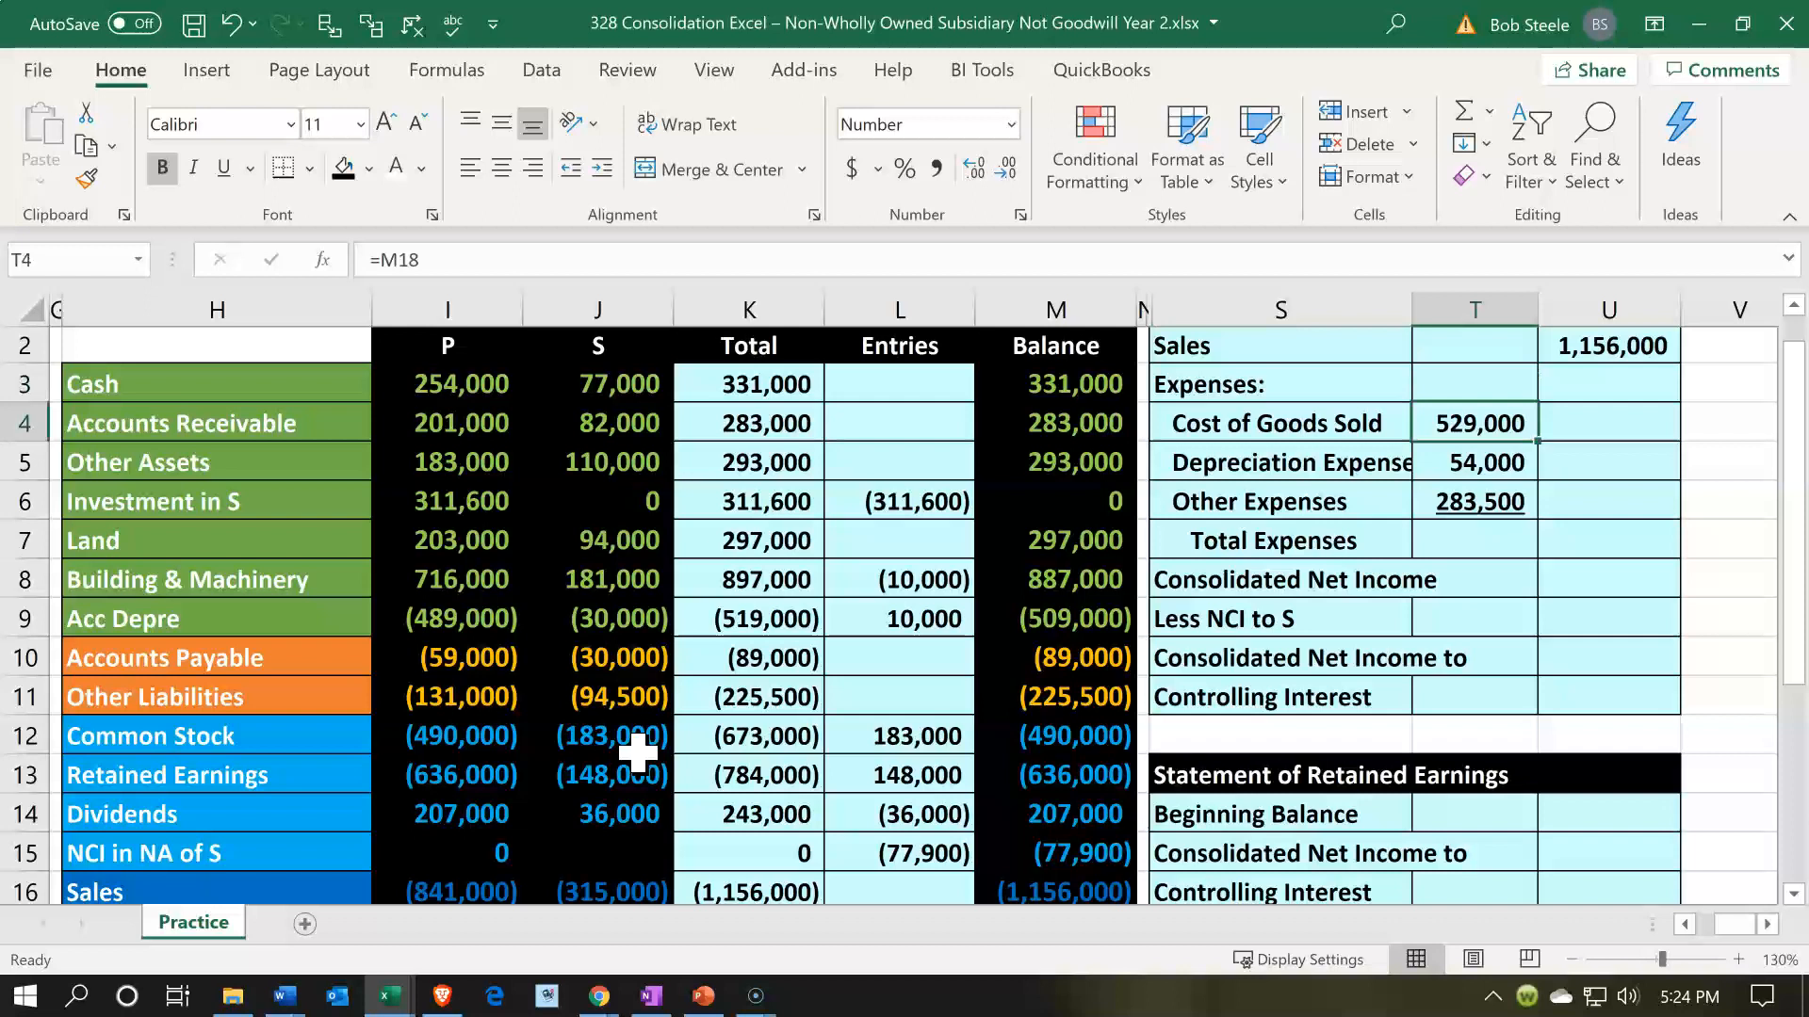
- Calculate Total Expenses in U7 of the income statement as the sum of T4:T6
{"action": "key", "text": "Down"}
{"action": "key", "text": "Down"}
{"action": "key", "text": "Down"}
{"action": "key", "text": "Right"}
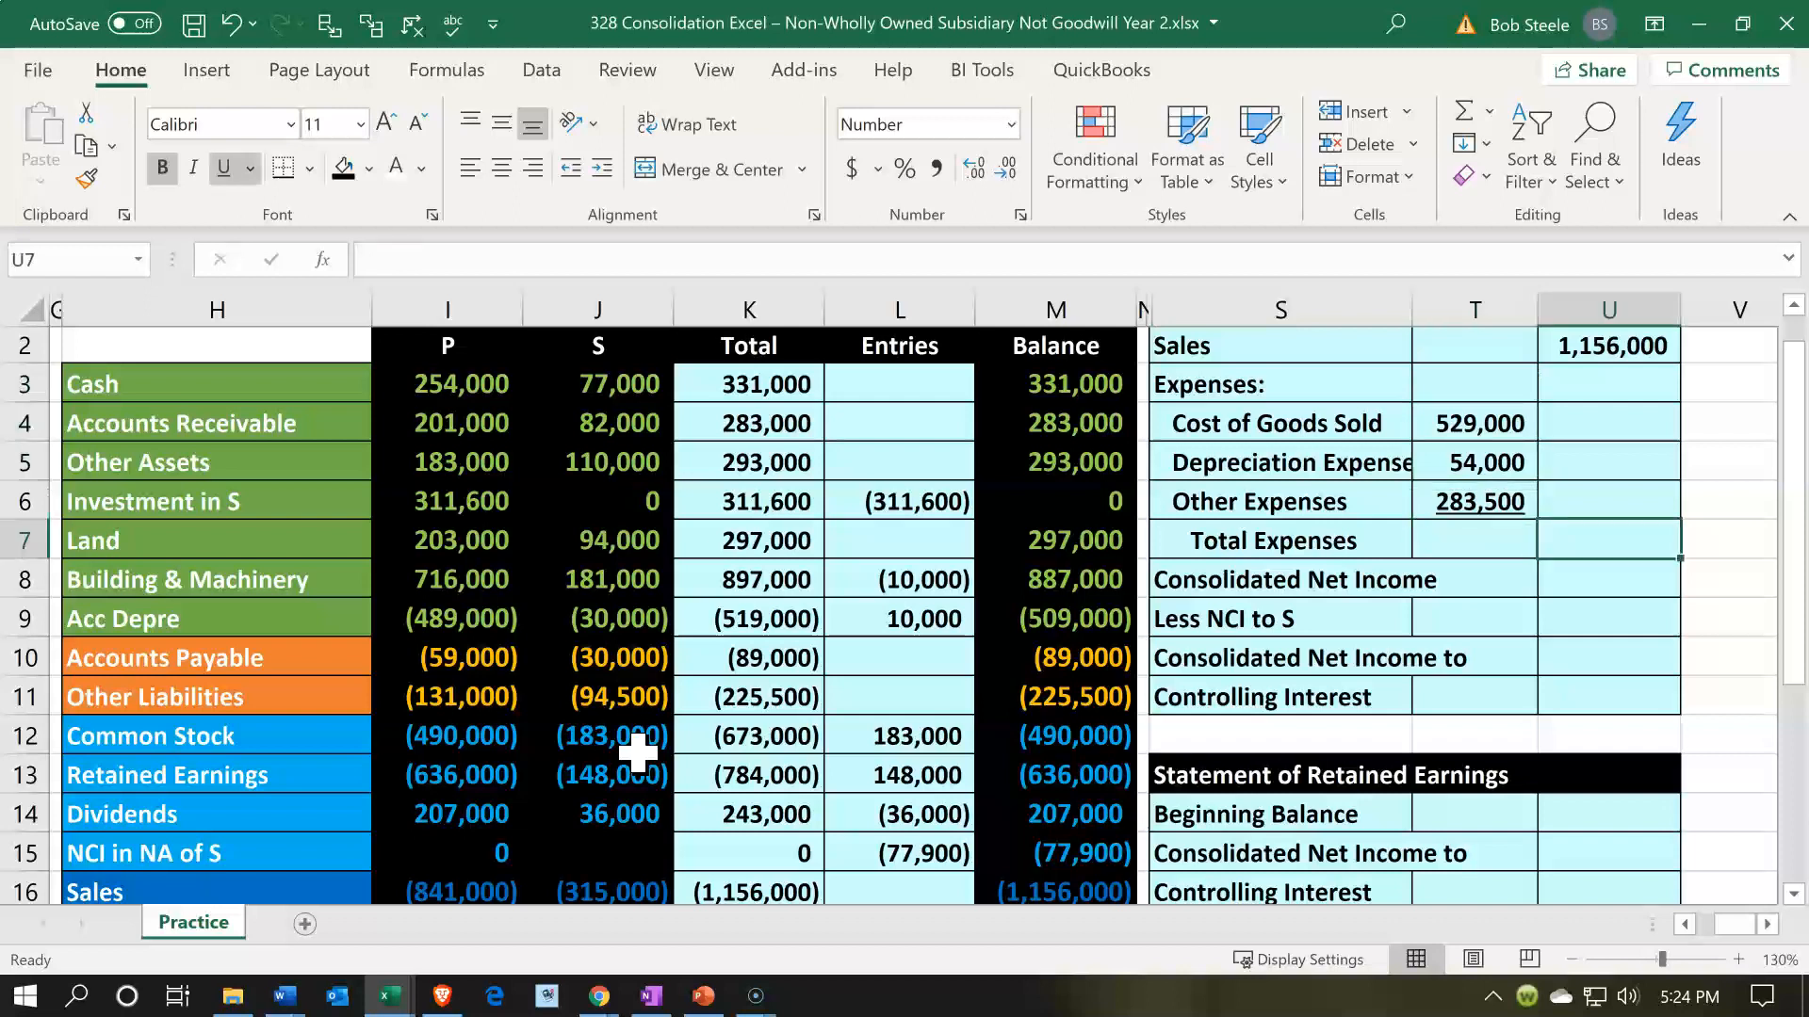
{"action": "type", "text": "=sum("}
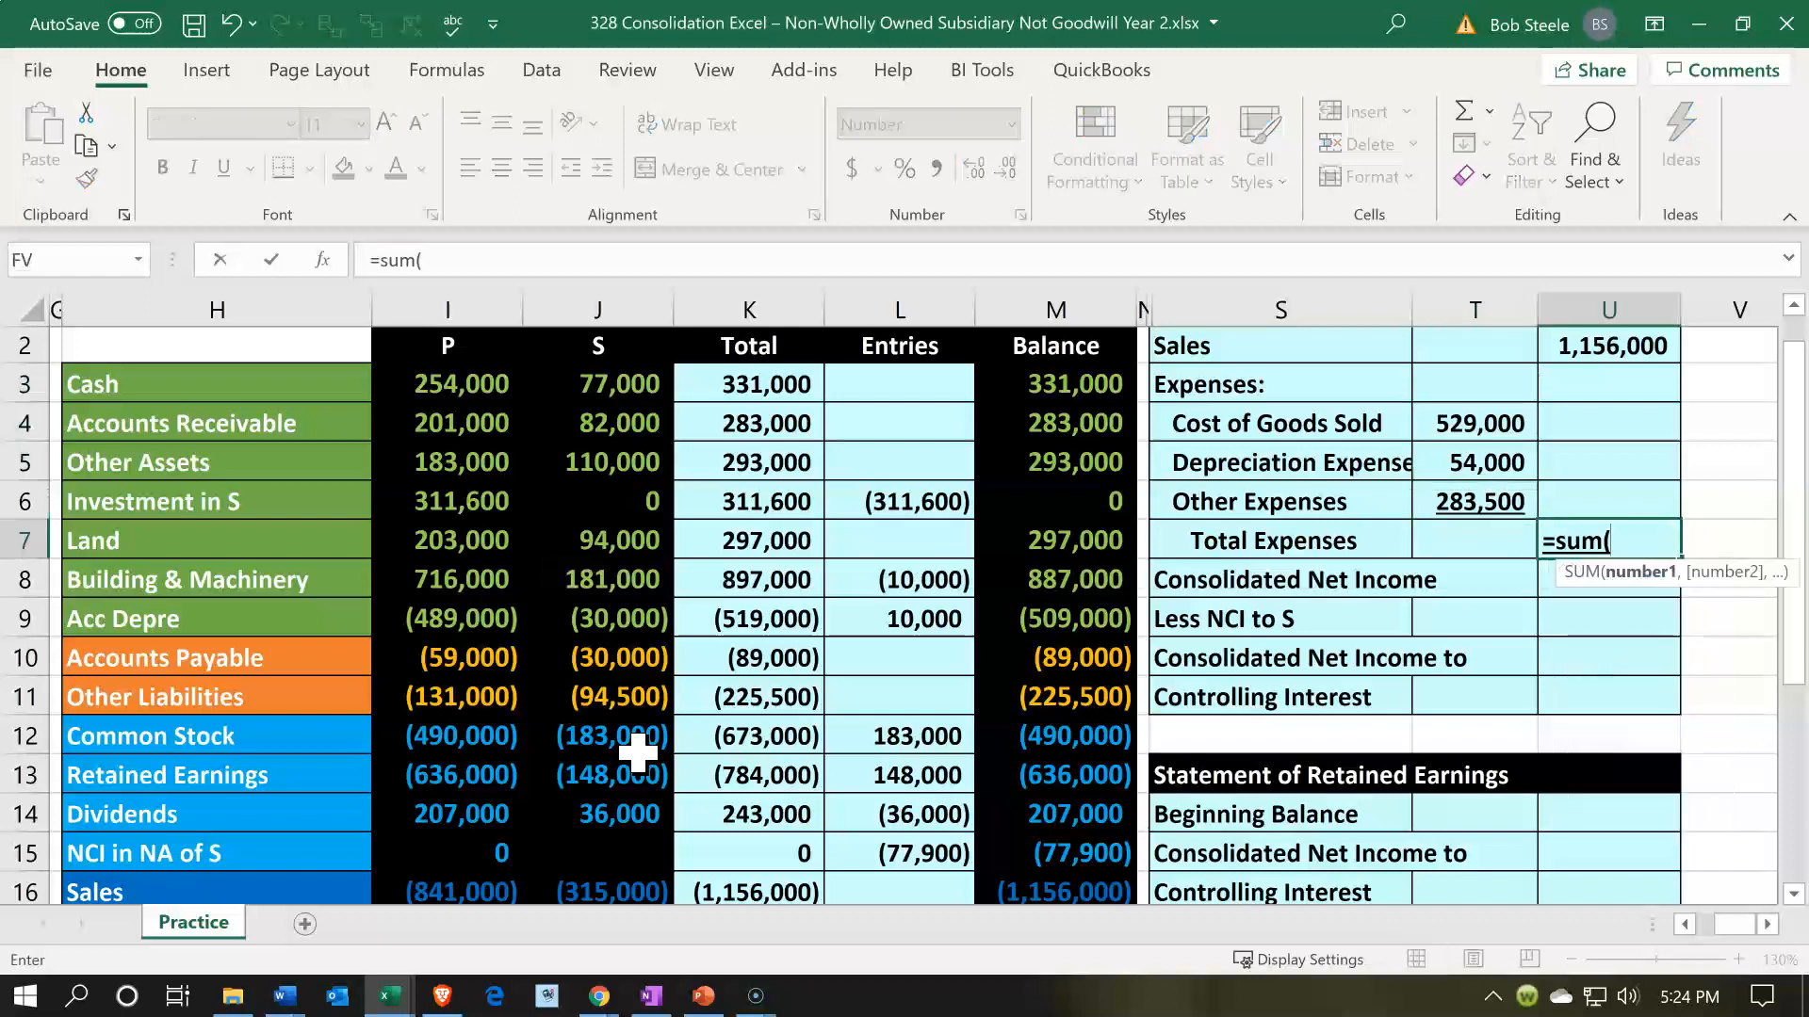
{"action": "key", "text": "Left"}
{"action": "key", "text": "Up"}
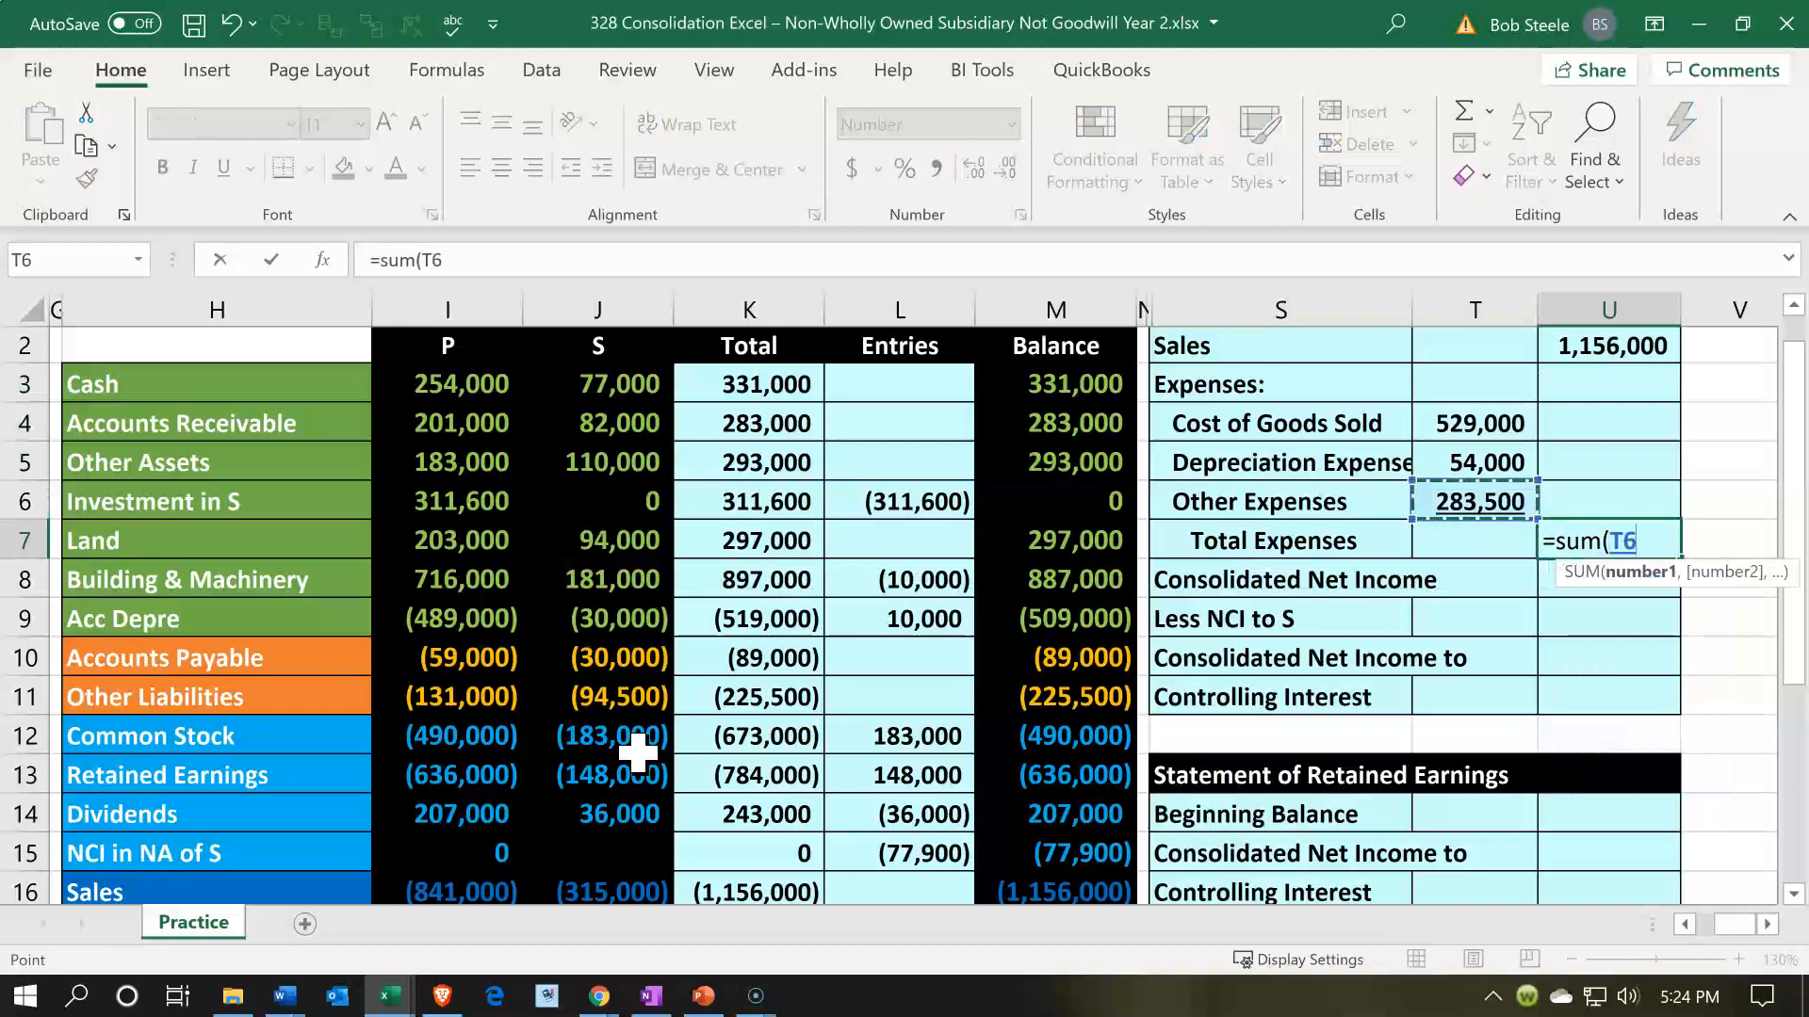
{"action": "key", "text": "shift+Up"}
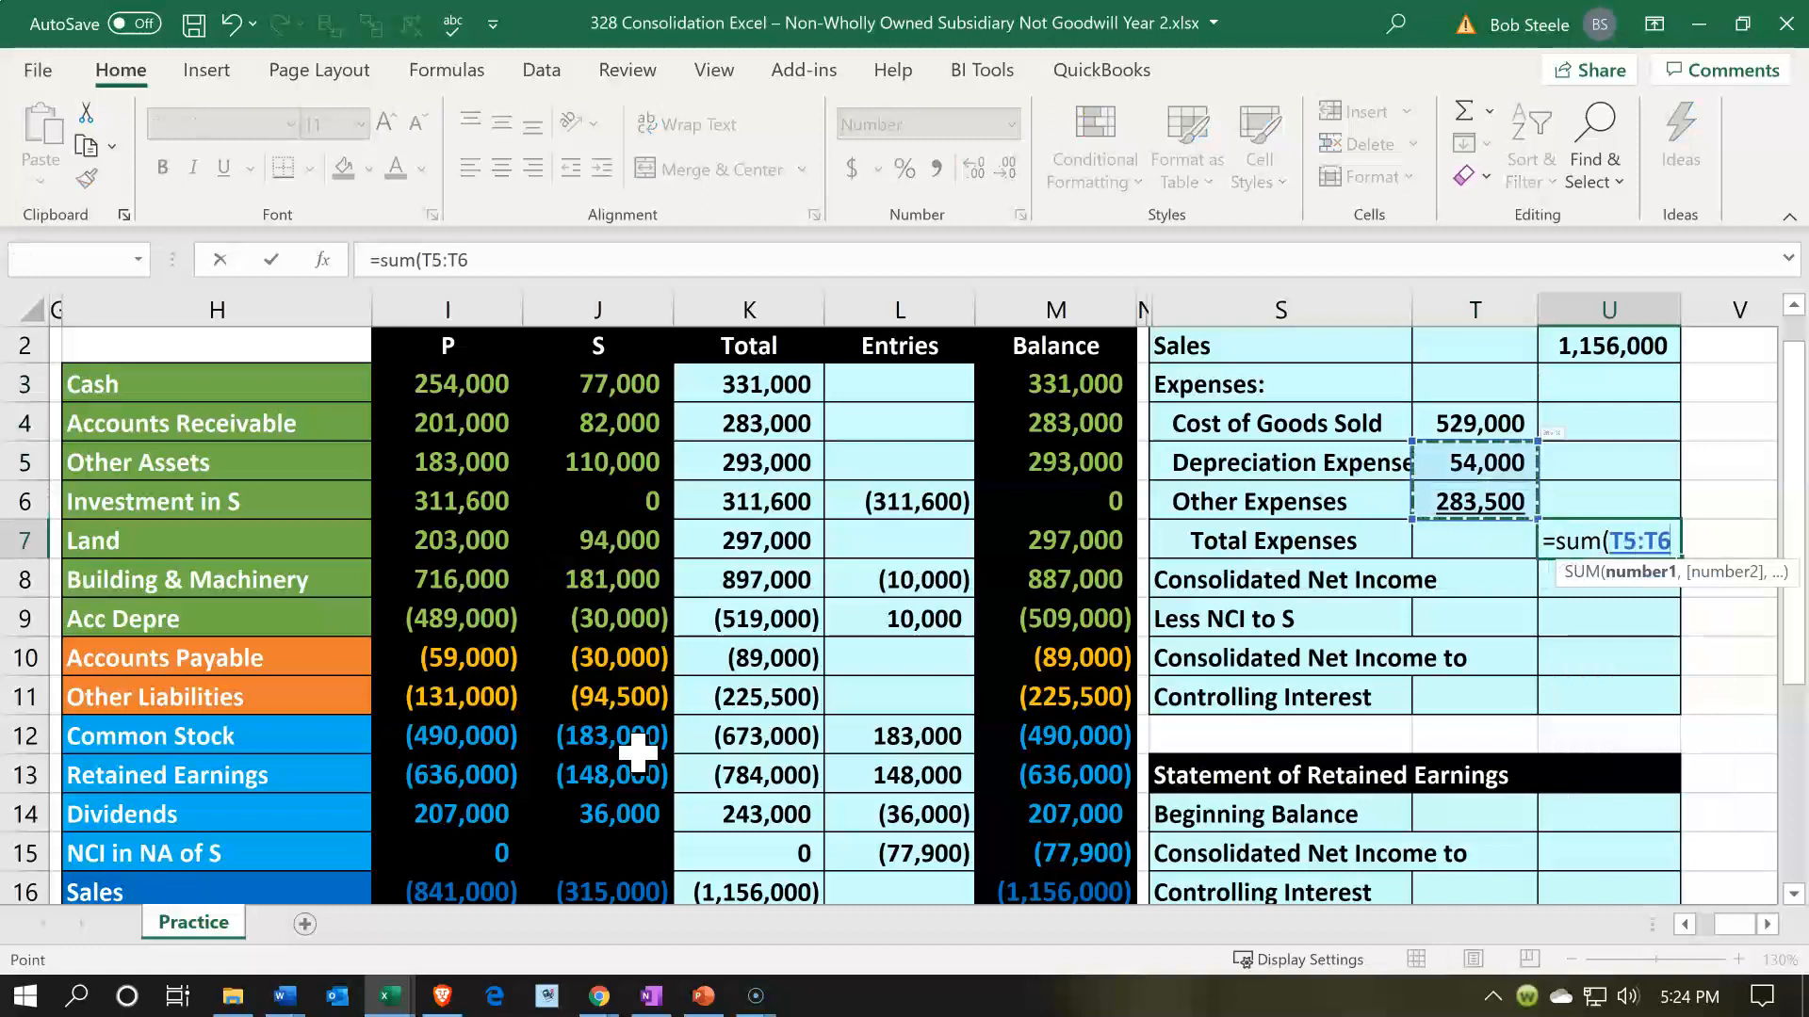
{"action": "key", "text": "shift+Up"}
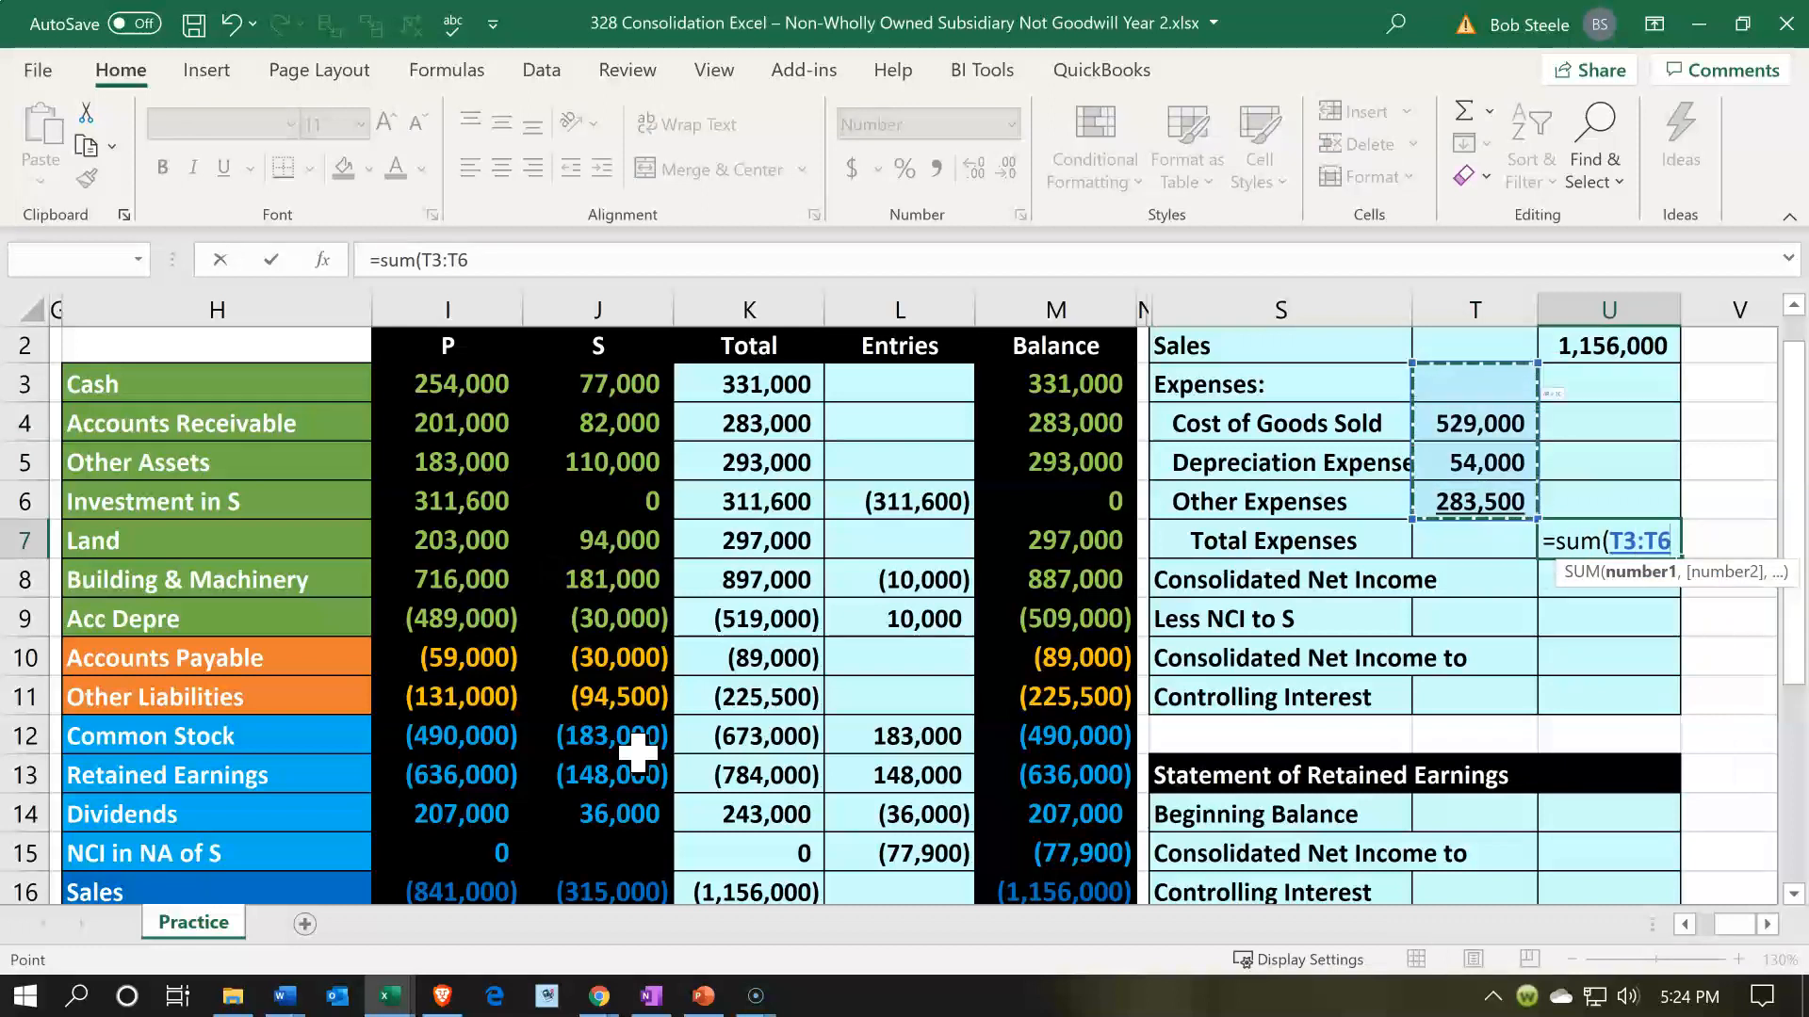
{"action": "key", "text": "shift+Down"}
{"action": "key", "text": "Return"}
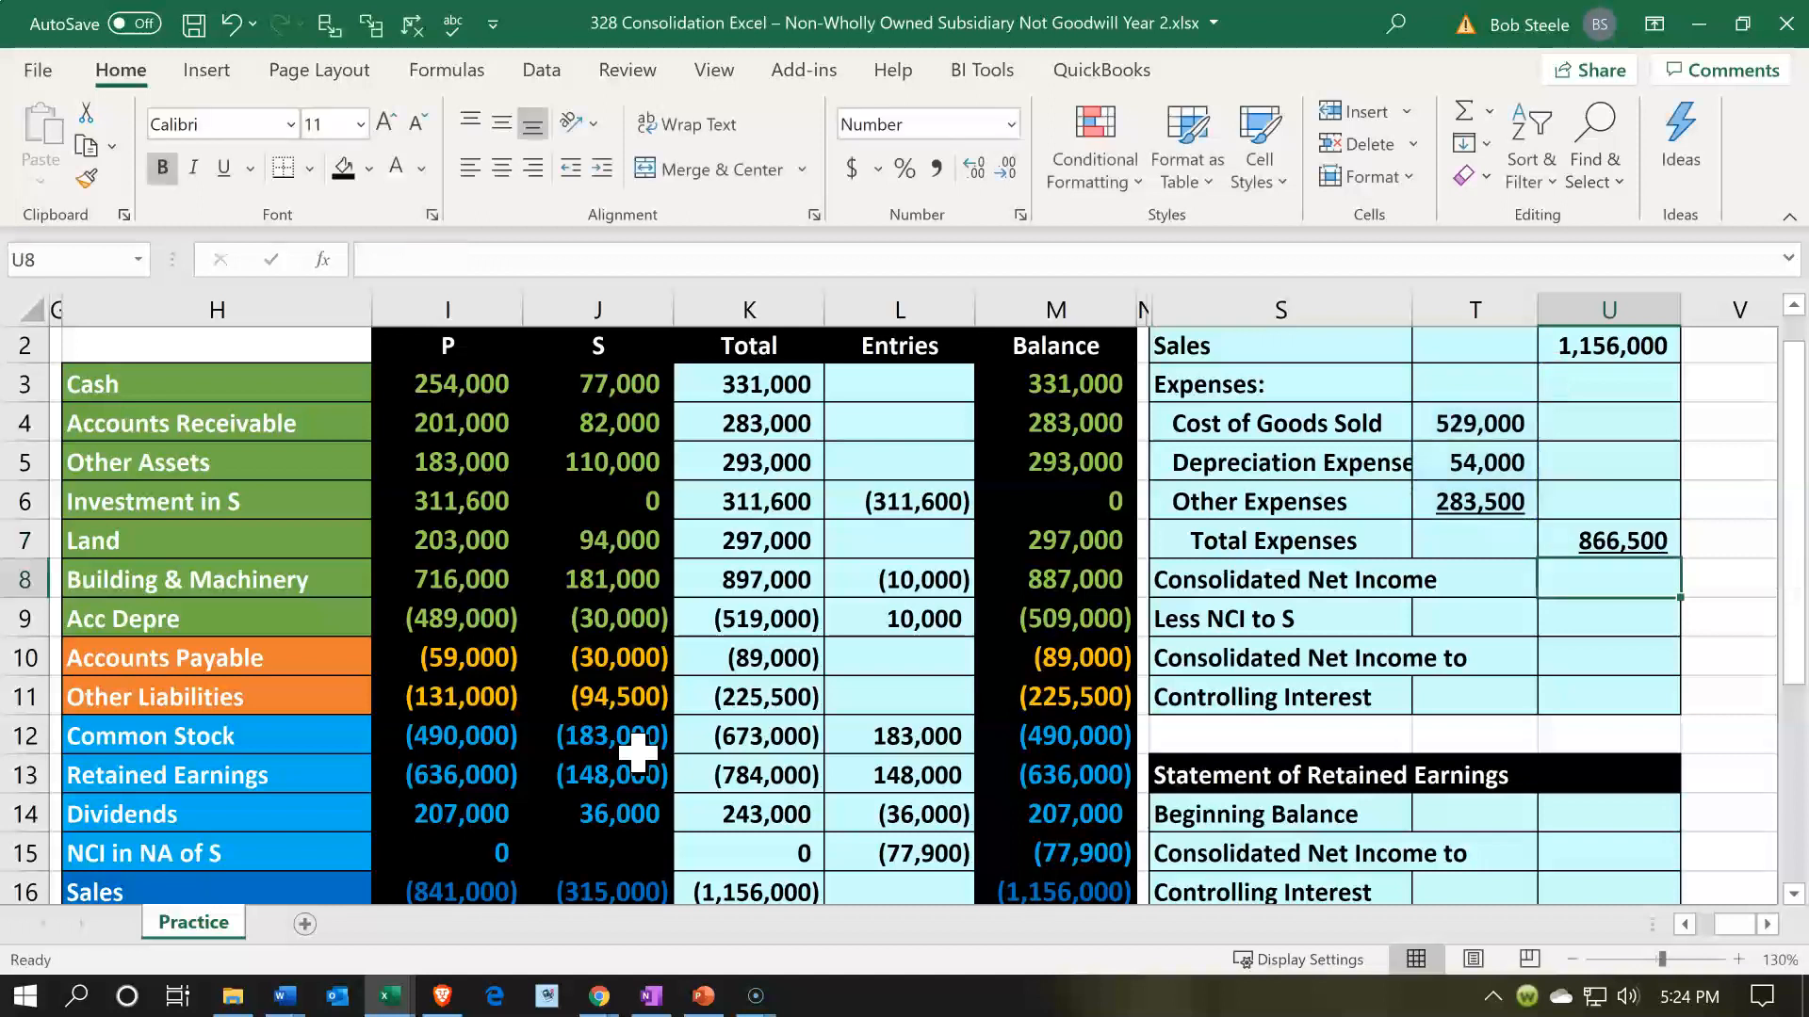
- Calculate Consolidated Net Income in U8 as Sales in U2 minus Total Expenses in U7
{"action": "type", "text": "="}
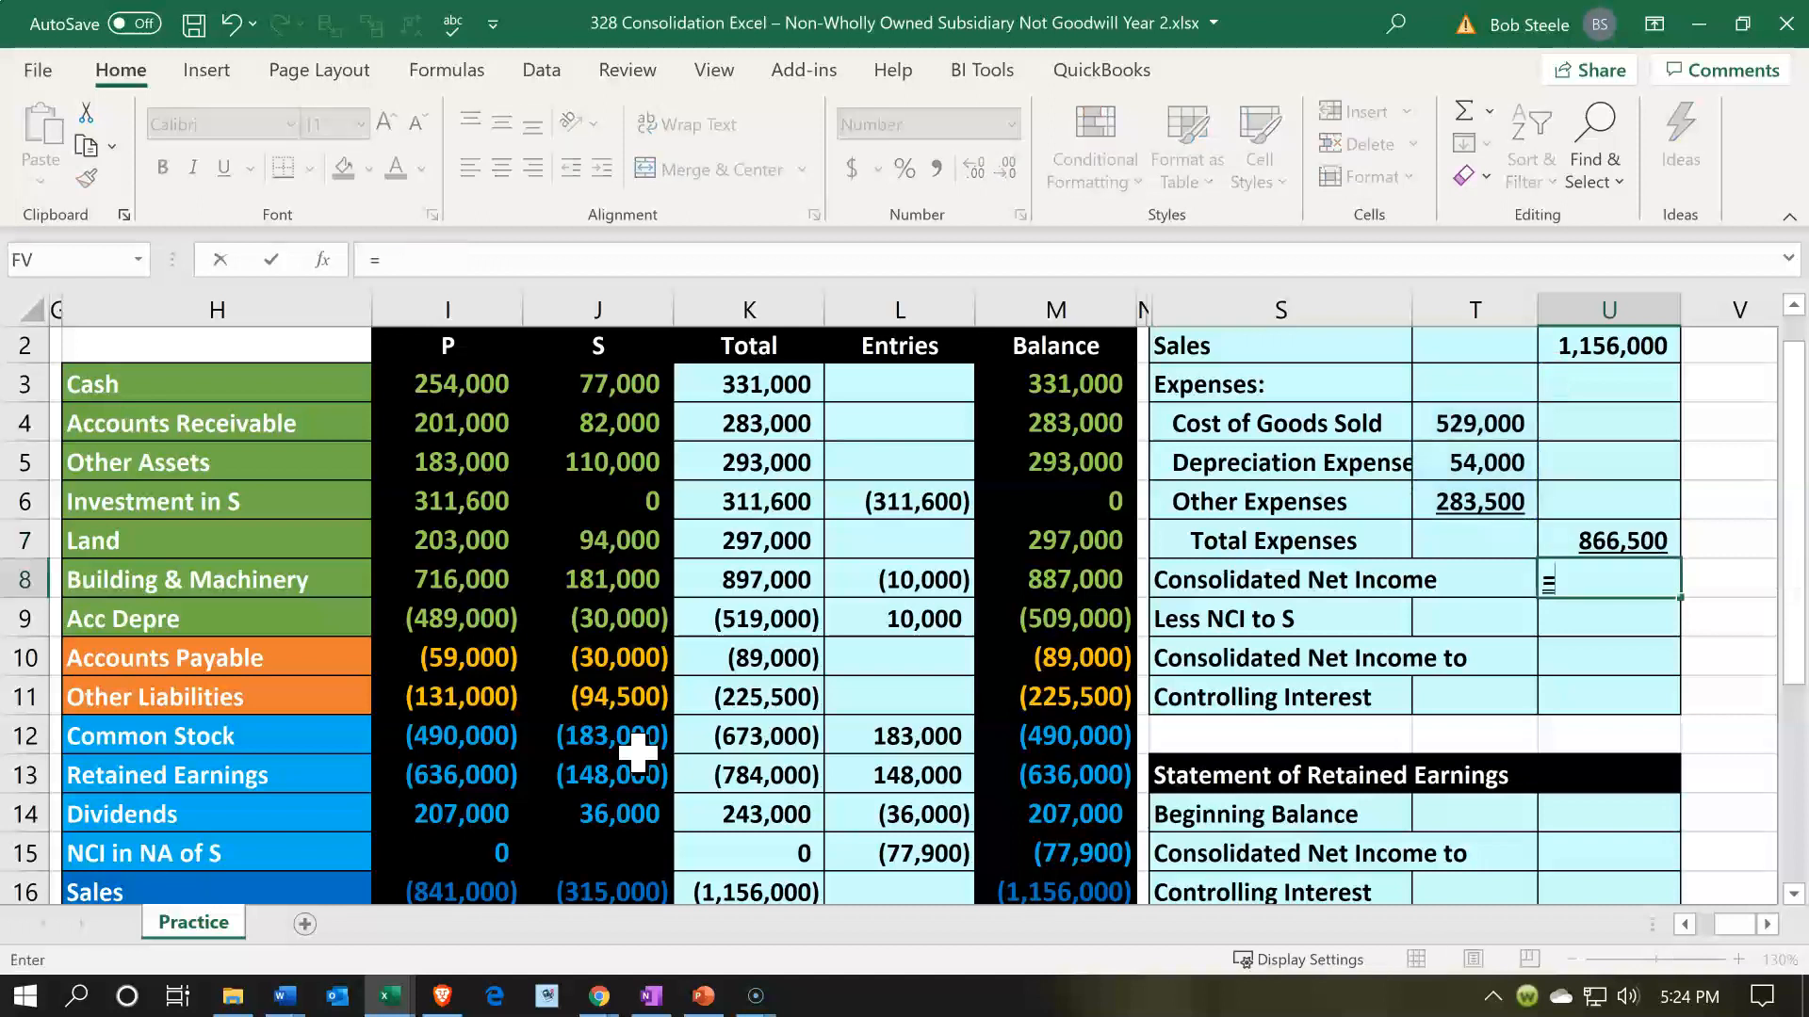
{"action": "key", "text": "Up"}
{"action": "key", "text": "Up"}
{"action": "key", "text": "Up"}
{"action": "key", "text": "Up"}
{"action": "key", "text": "Up"}
{"action": "key", "text": "Up"}
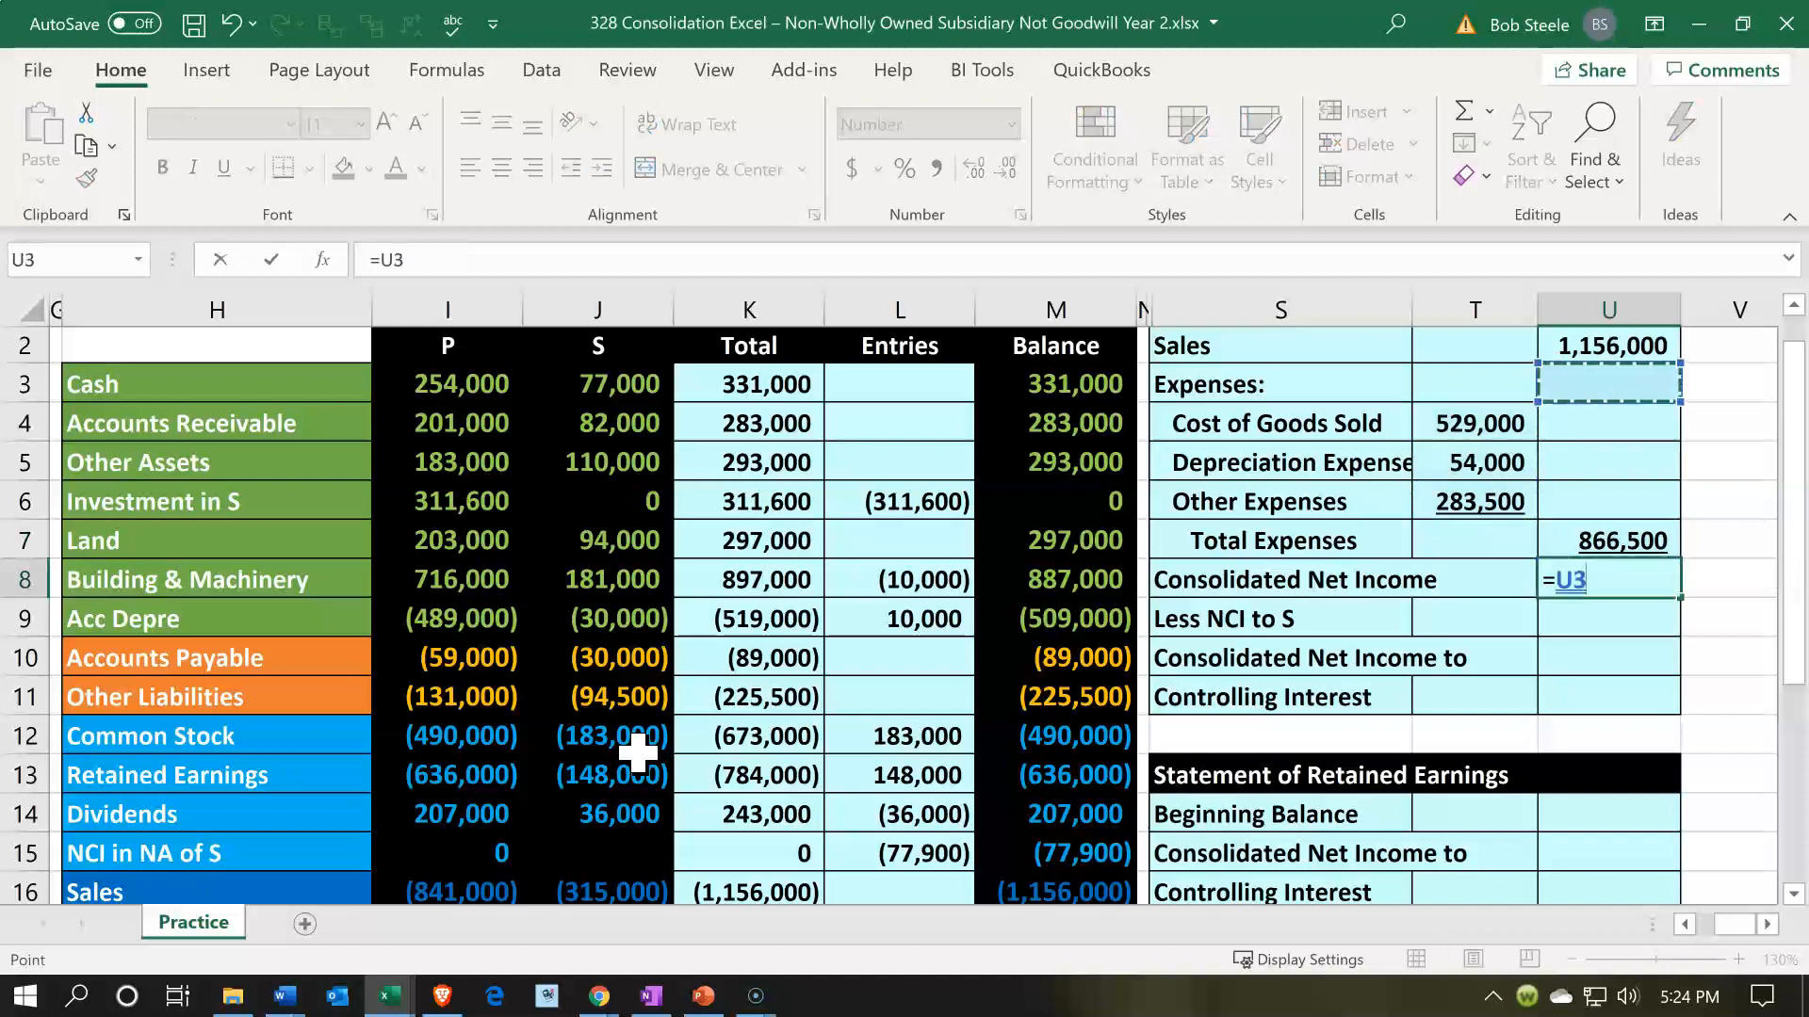
{"action": "type", "text": "-"}
{"action": "key", "text": "Up"}
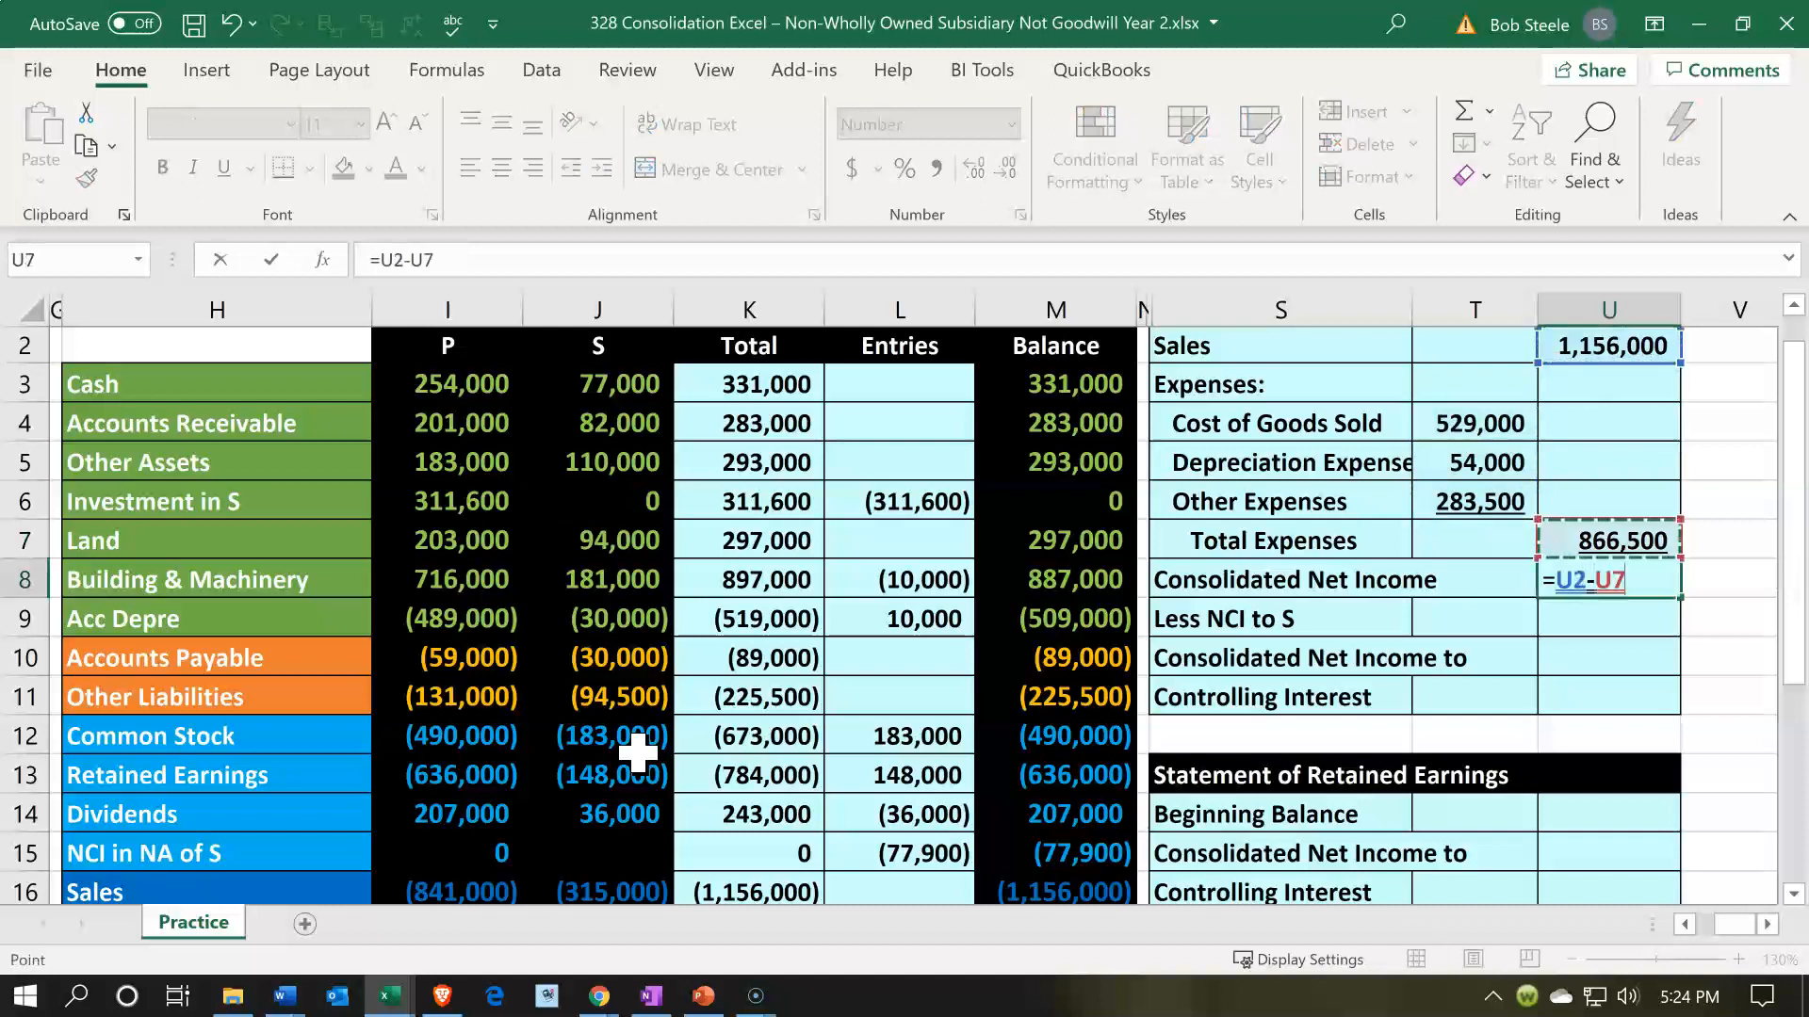
{"action": "key", "text": "Return"}
{"action": "key", "text": "Up"}
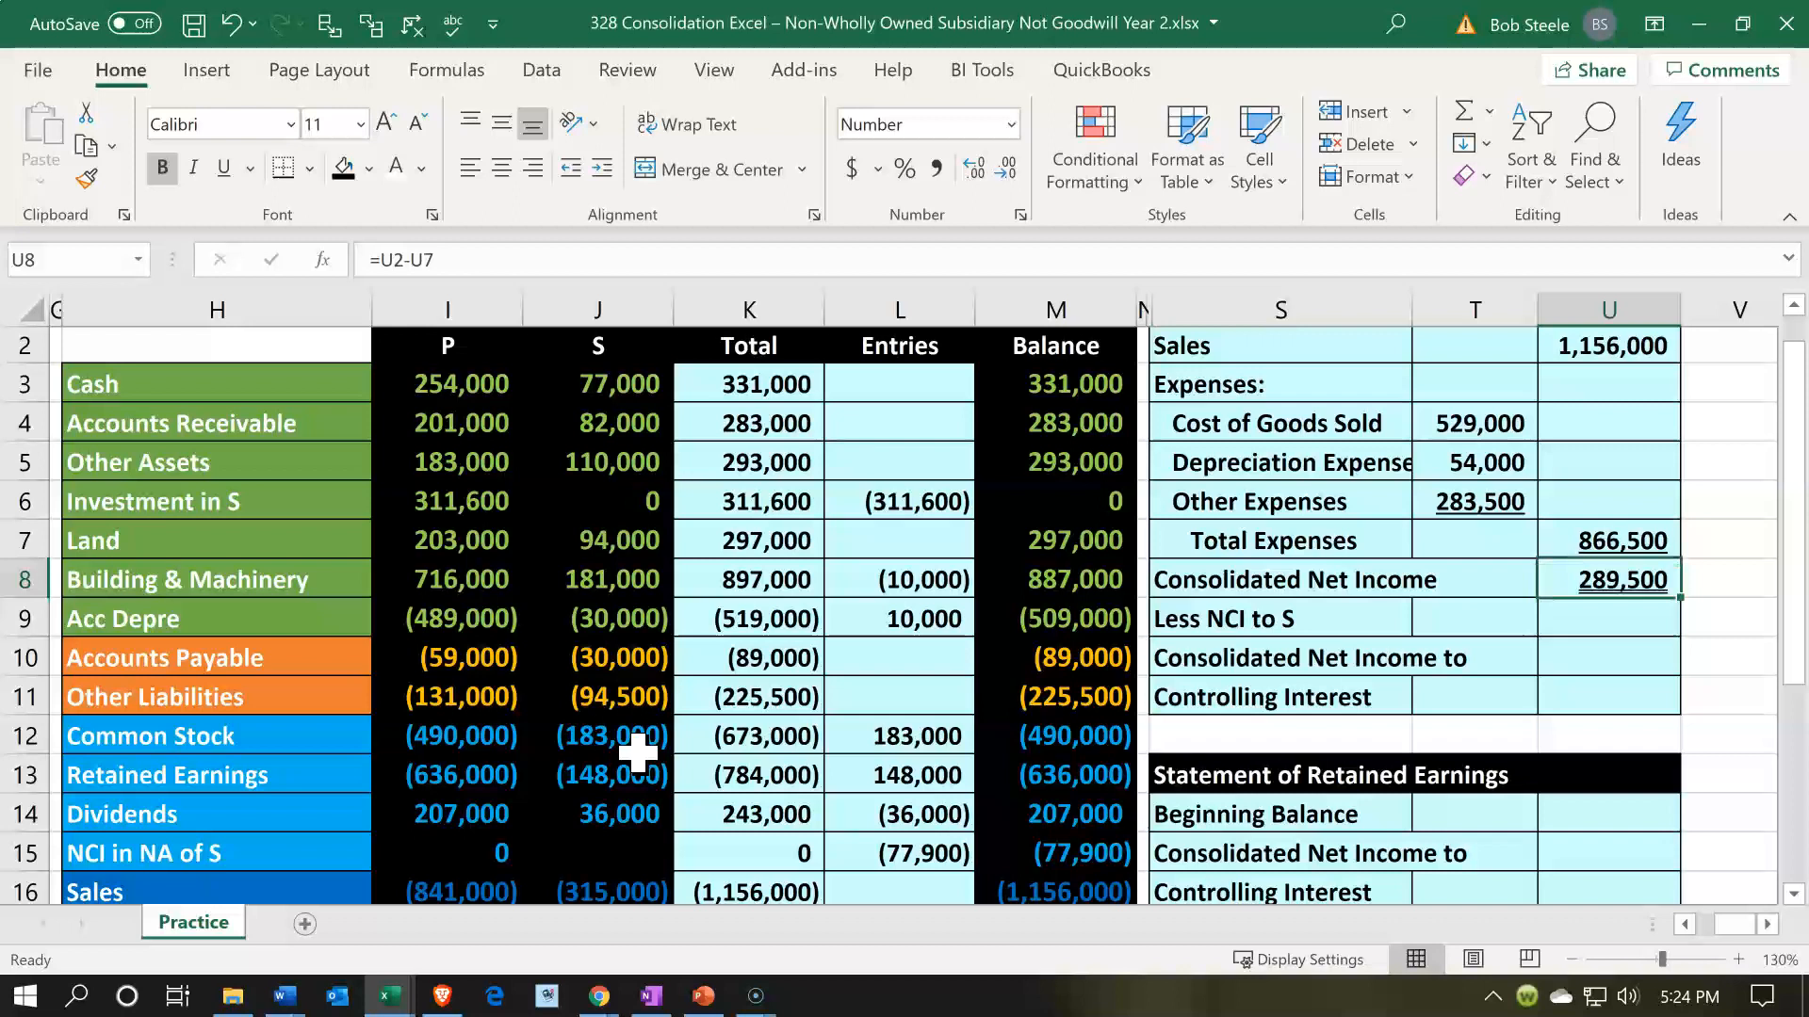
- Link Less NCI to S in U9 to the NCI in Net Income amount in M21 of the consolidated trial balance
{"action": "key", "text": "Down"}
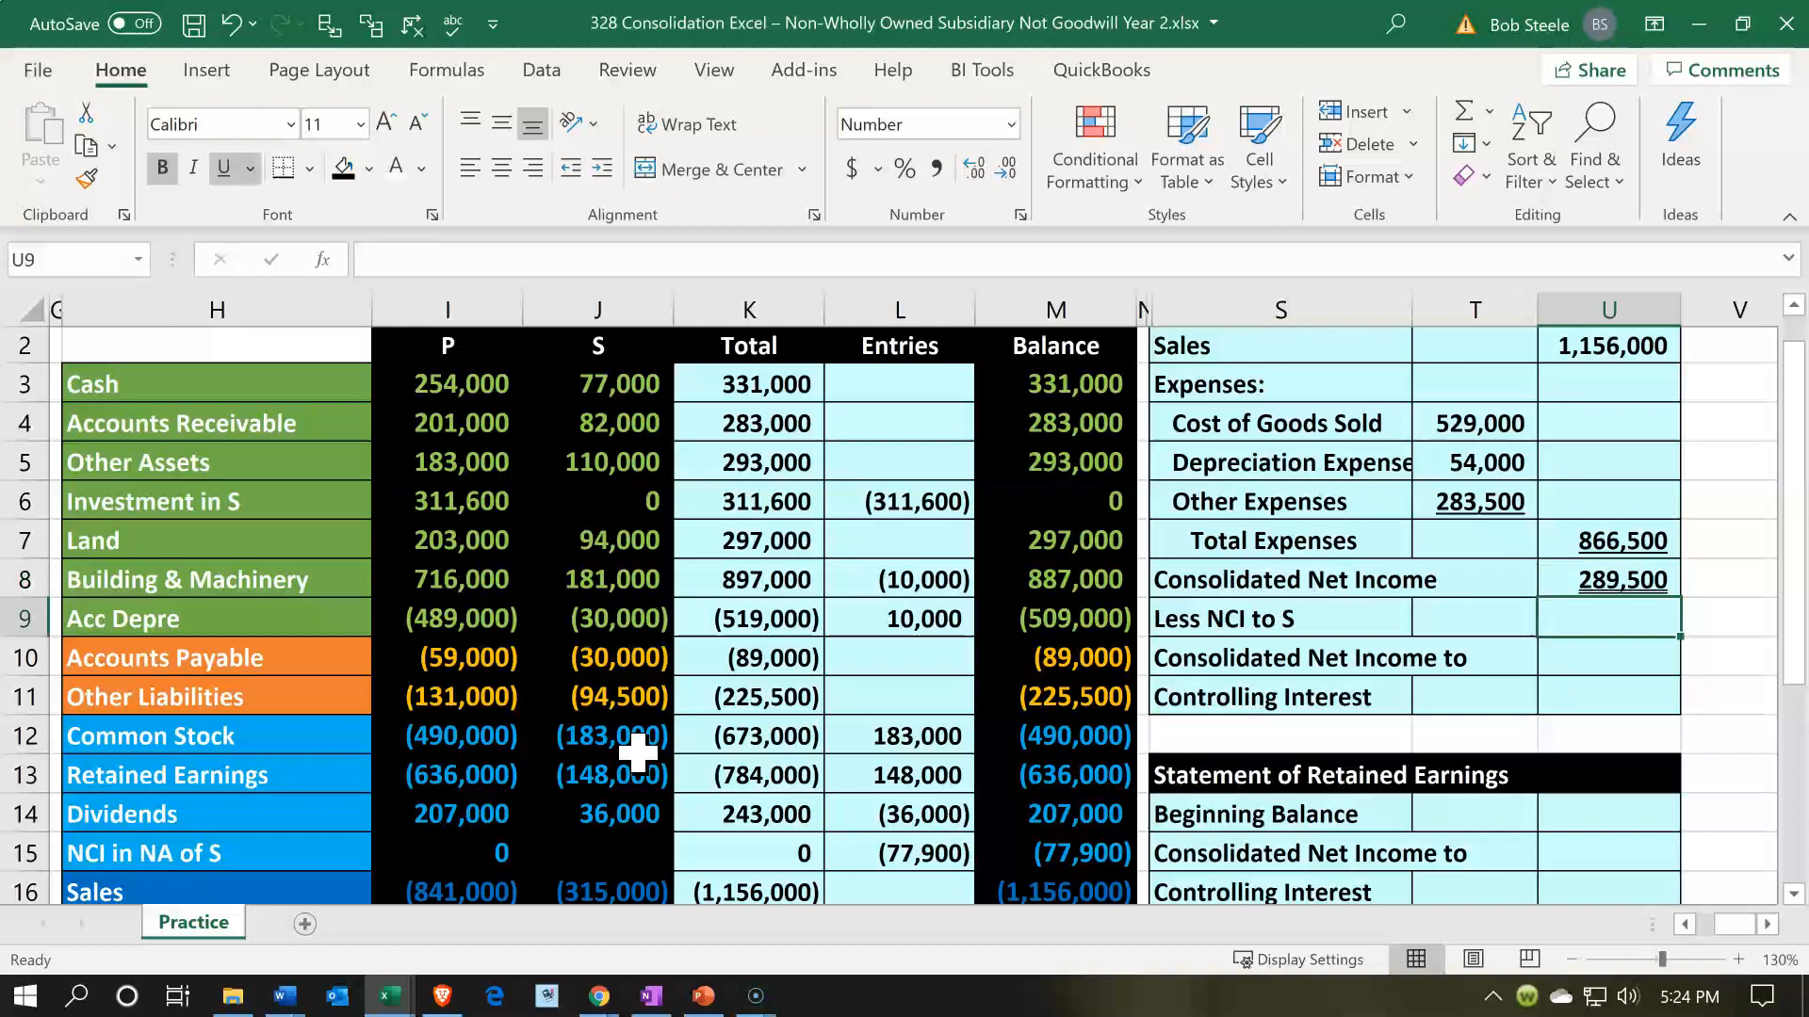
{"action": "type", "text": "="}
{"action": "key", "text": "Down"}
{"action": "key", "text": "Down"}
{"action": "key", "text": "Down"}
{"action": "key", "text": "Down"}
{"action": "key", "text": "Down"}
{"action": "key", "text": "Down"}
{"action": "key", "text": "Down"}
{"action": "key", "text": "Down"}
{"action": "key", "text": "Down"}
{"action": "key", "text": "Down"}
{"action": "key", "text": "Down"}
{"action": "key", "text": "Down"}
{"action": "key", "text": "Down"}
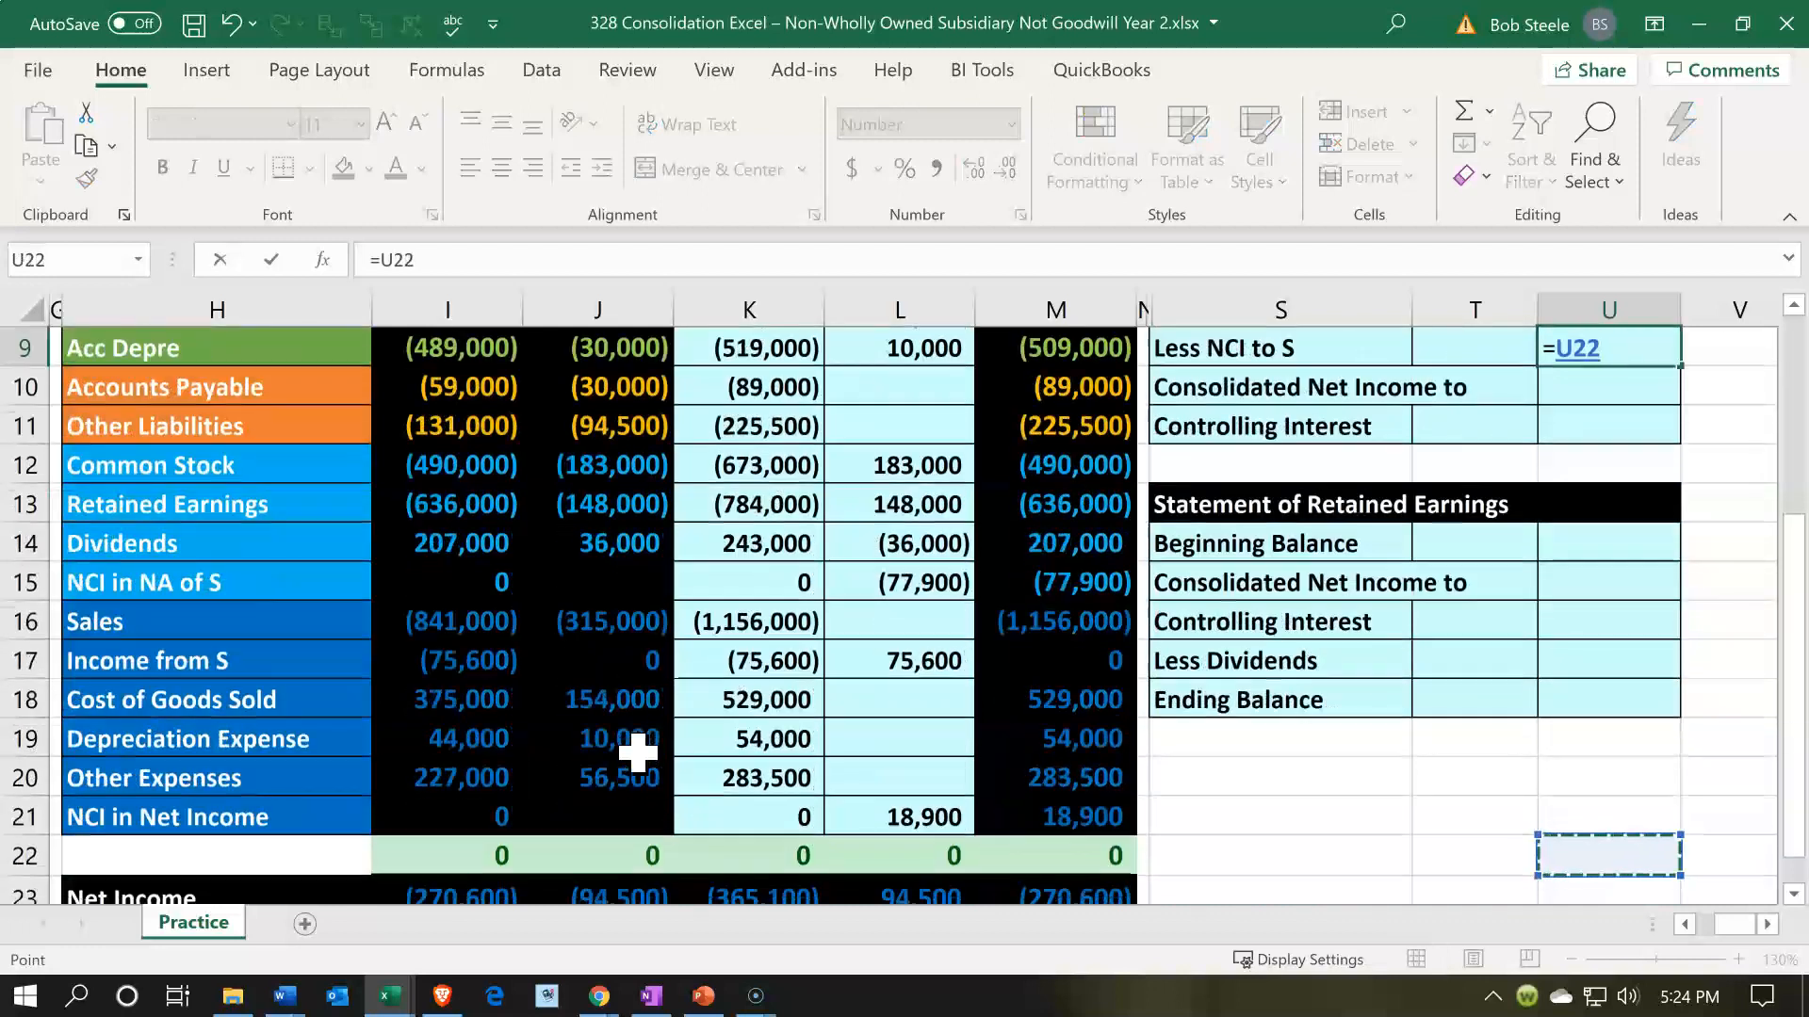
{"action": "key", "text": "Up"}
{"action": "key", "text": "Left"}
{"action": "key", "text": "Left"}
{"action": "key", "text": "Left"}
{"action": "key", "text": "Left"}
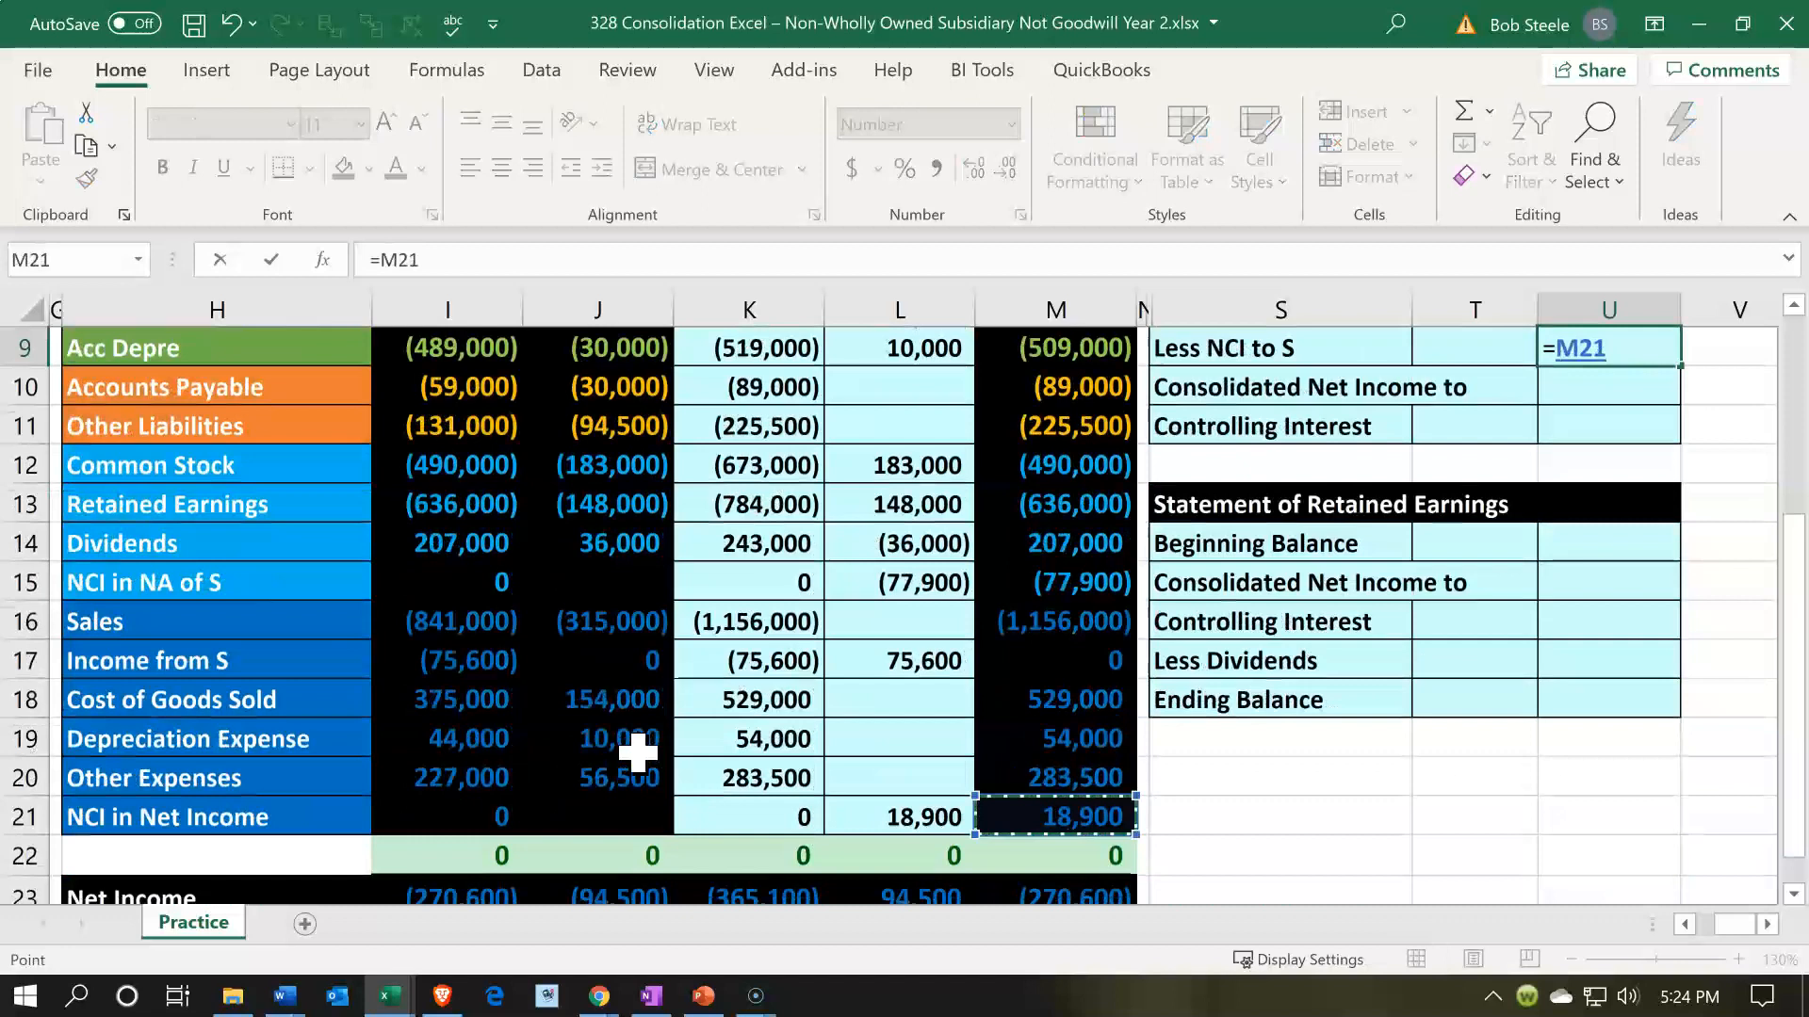
{"action": "key", "text": "Return"}
{"action": "key", "text": "Up"}
{"action": "key", "text": "Up"}
{"action": "key", "text": "Up"}
{"action": "key", "text": "Up"}
{"action": "key", "text": "Up"}
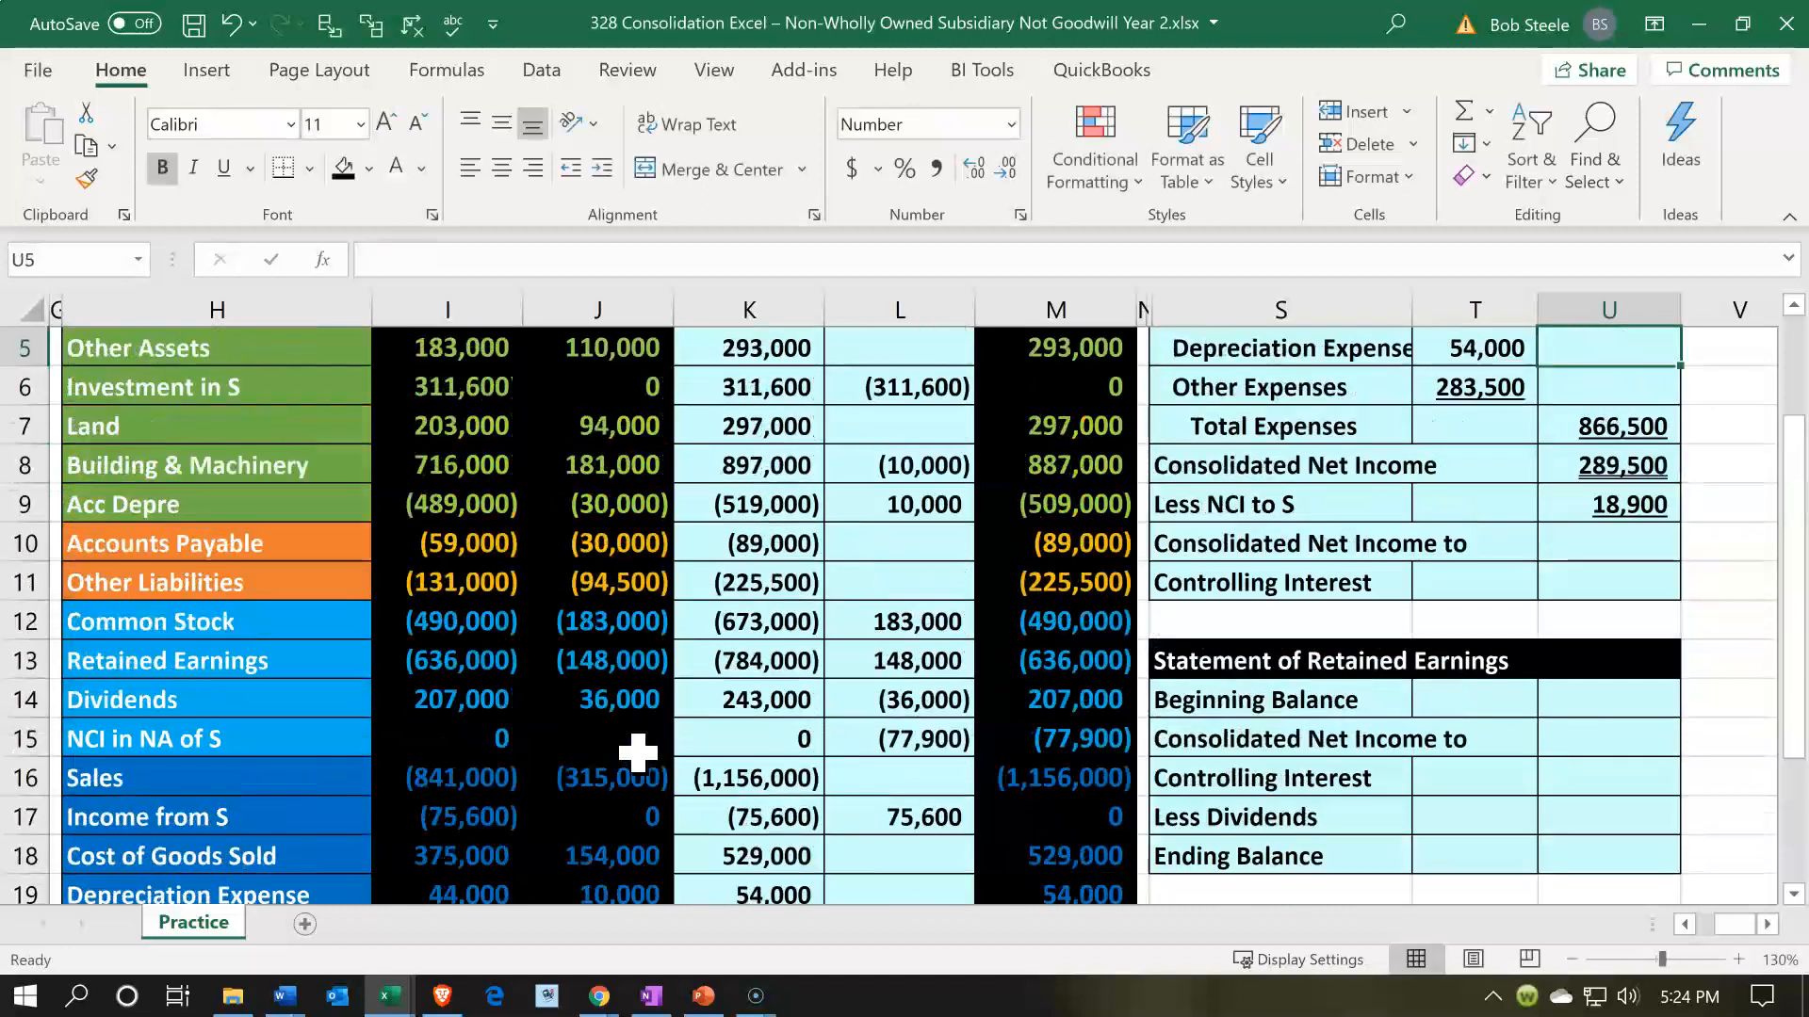
{"action": "key", "text": "Up"}
{"action": "key", "text": "Up"}
{"action": "key", "text": "Up"}
{"action": "key", "text": "Up"}
{"action": "key", "text": "Down"}
{"action": "key", "text": "Down"}
{"action": "key", "text": "Down"}
{"action": "key", "text": "Down"}
{"action": "key", "text": "Down"}
{"action": "key", "text": "Down"}
{"action": "key", "text": "Down"}
{"action": "key", "text": "Down"}
{"action": "key", "text": "Down"}
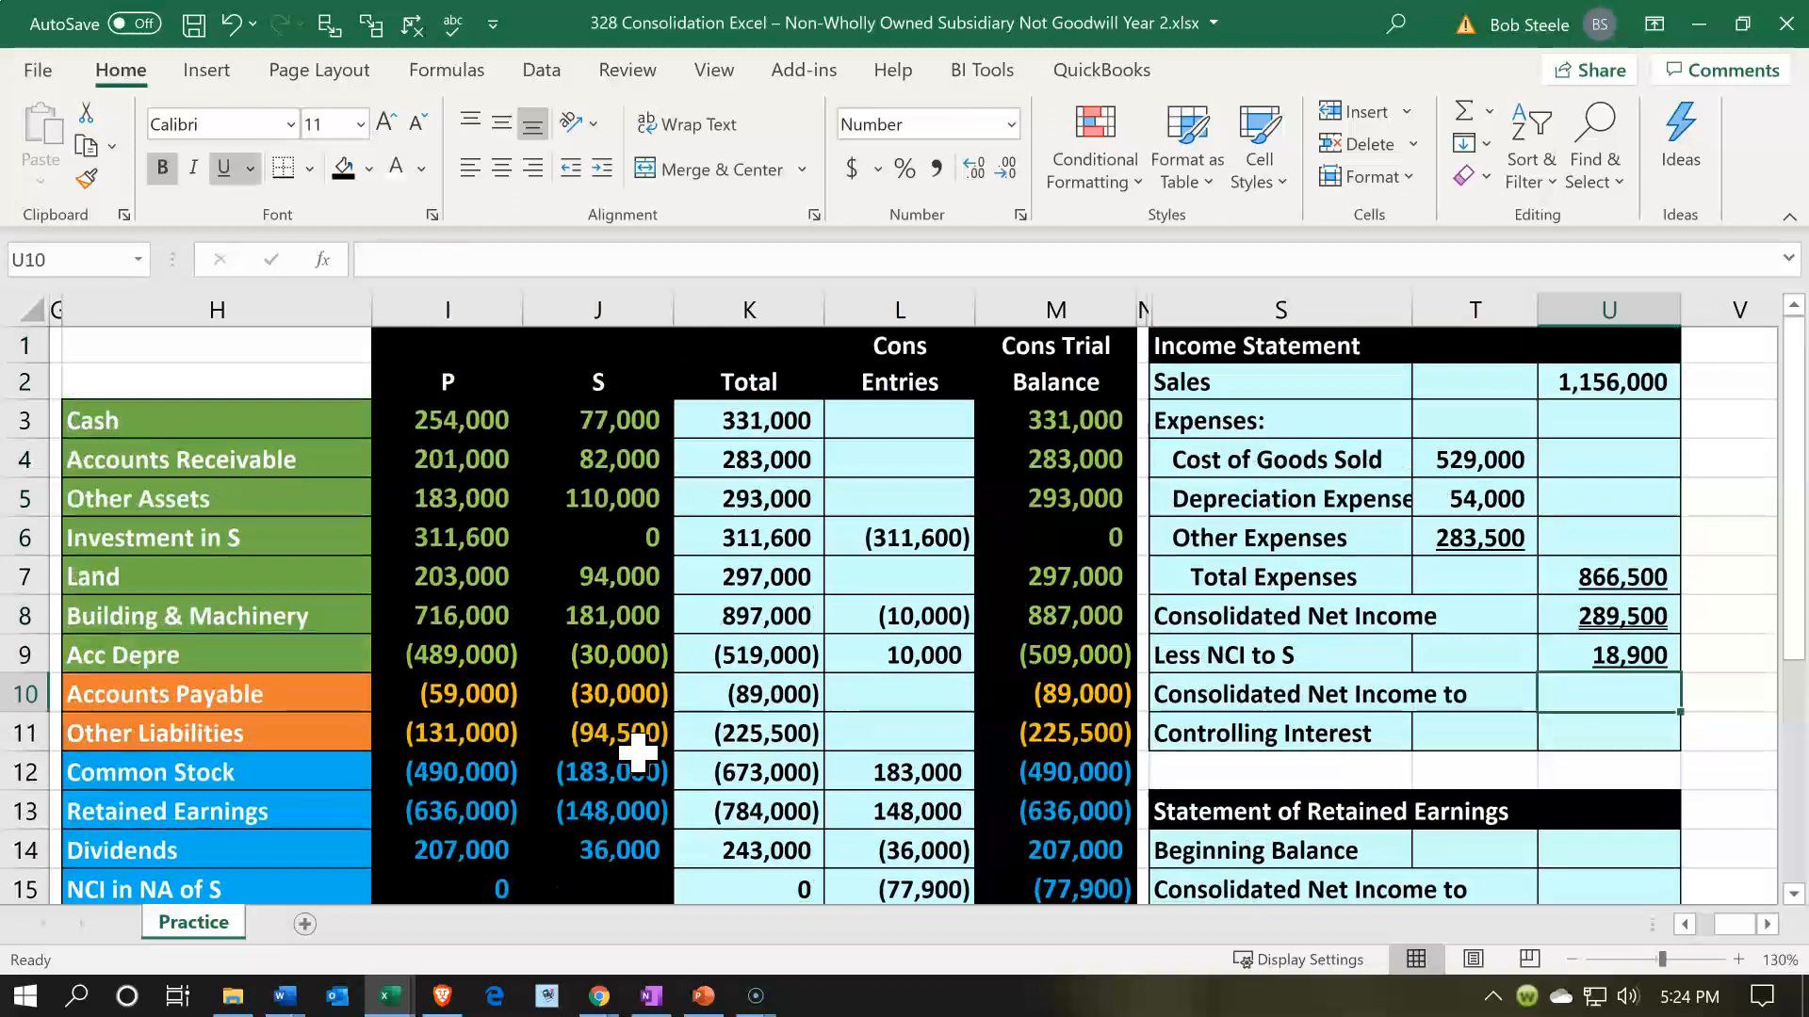
{"action": "type", "text": "="}
{"action": "key", "text": "Up"}
{"action": "key", "text": "Up"}
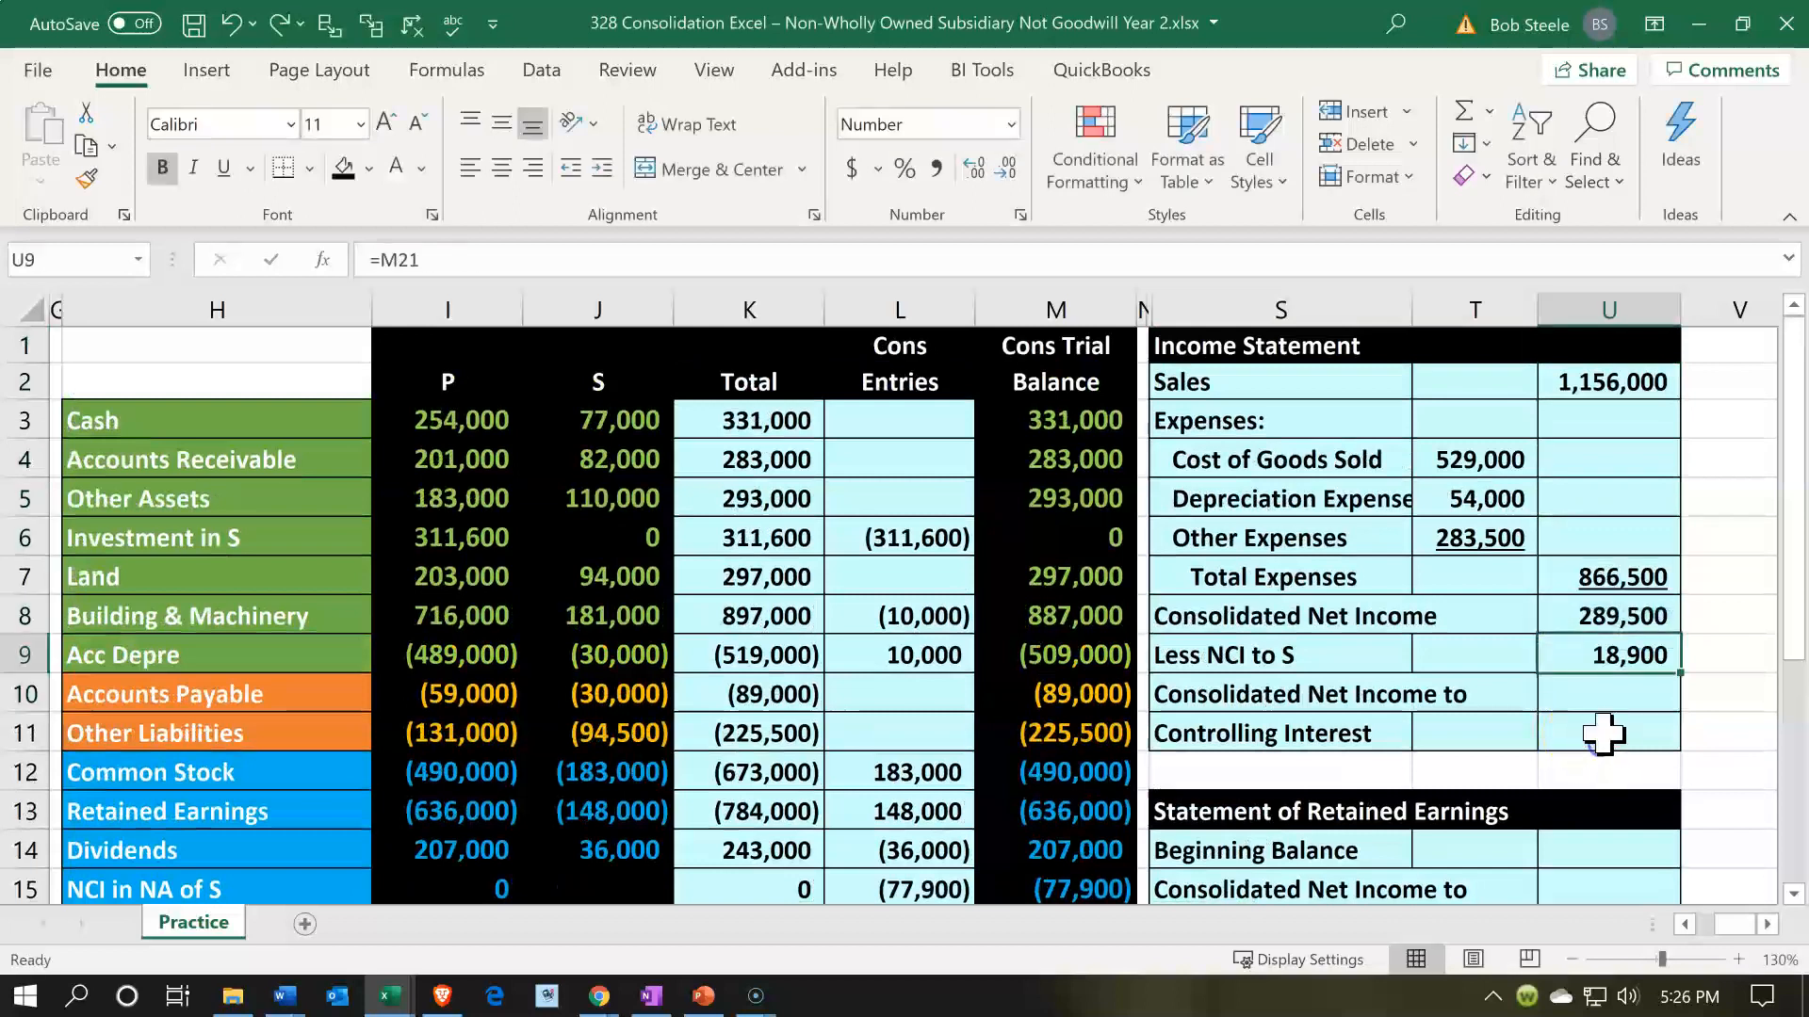
- Calculate Consolidated Net Income to Controlling Interest in U11 as U8 minus U9, and underline the Less NCI to S amount in U9
{"action": "left_click", "coordinate": [1603, 734]}
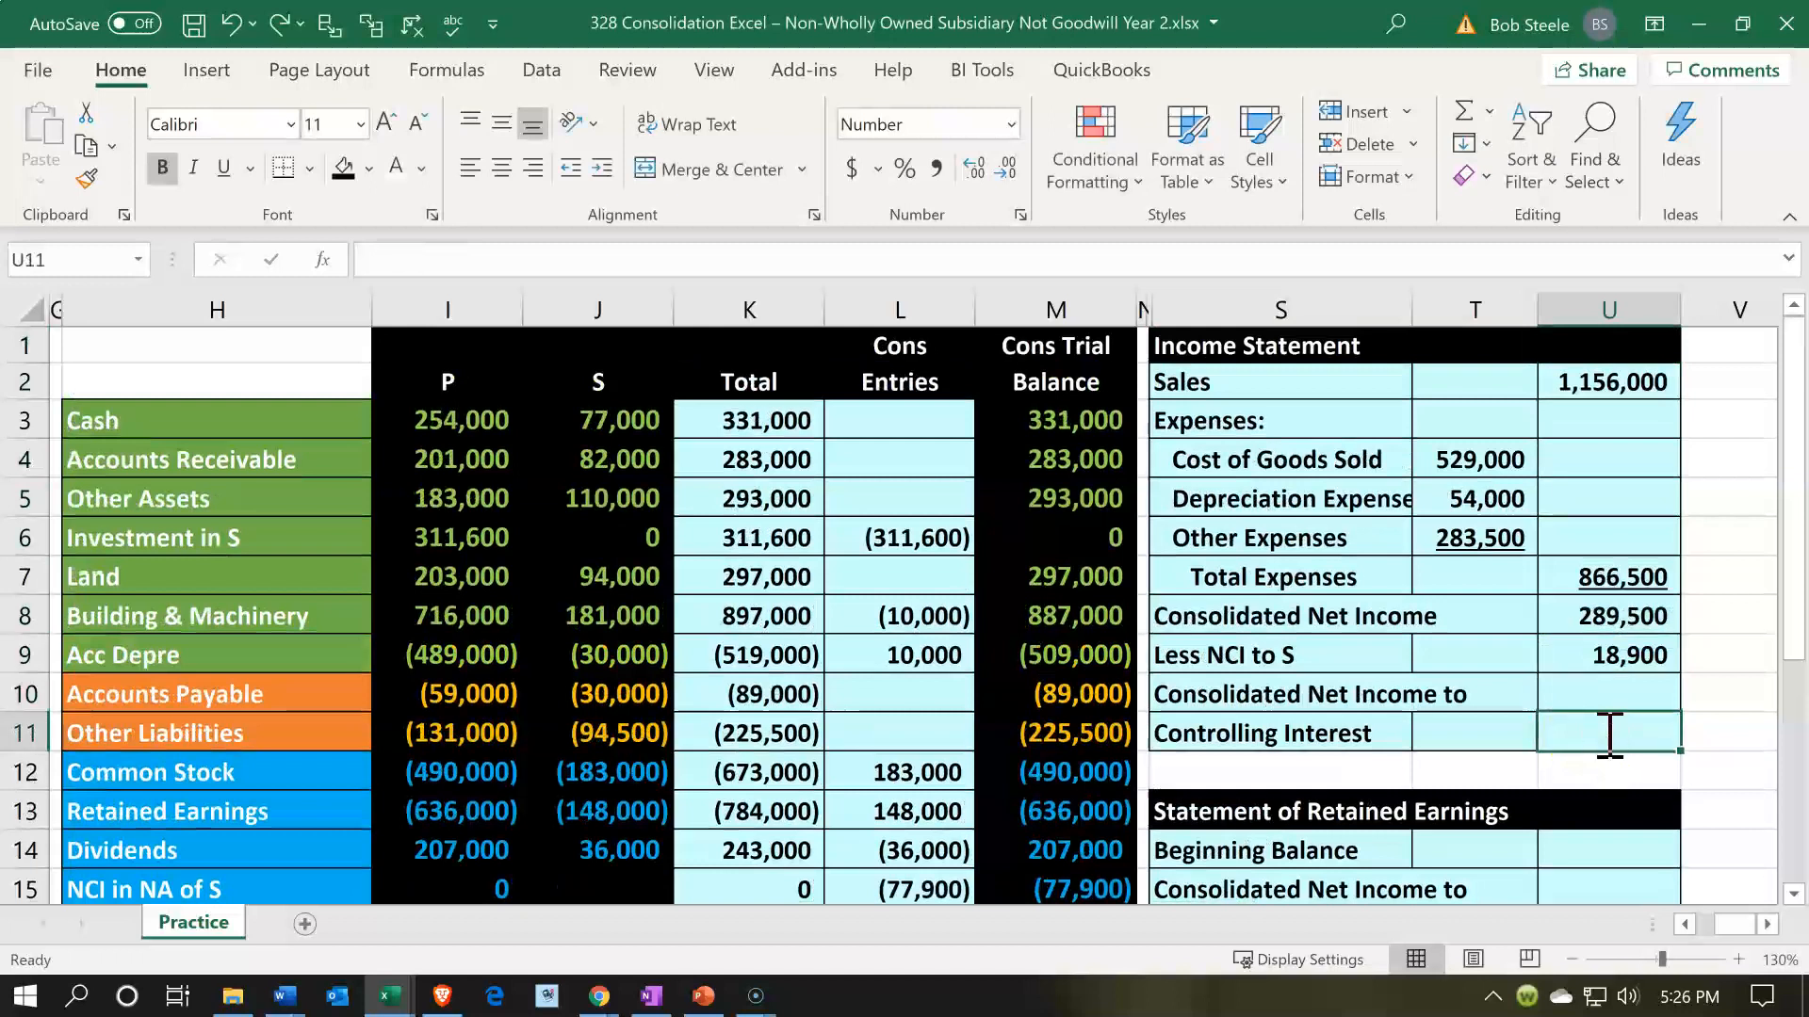
{"action": "type", "text": "="}
{"action": "key", "text": "Up"}
{"action": "key", "text": "Up"}
{"action": "key", "text": "Up"}
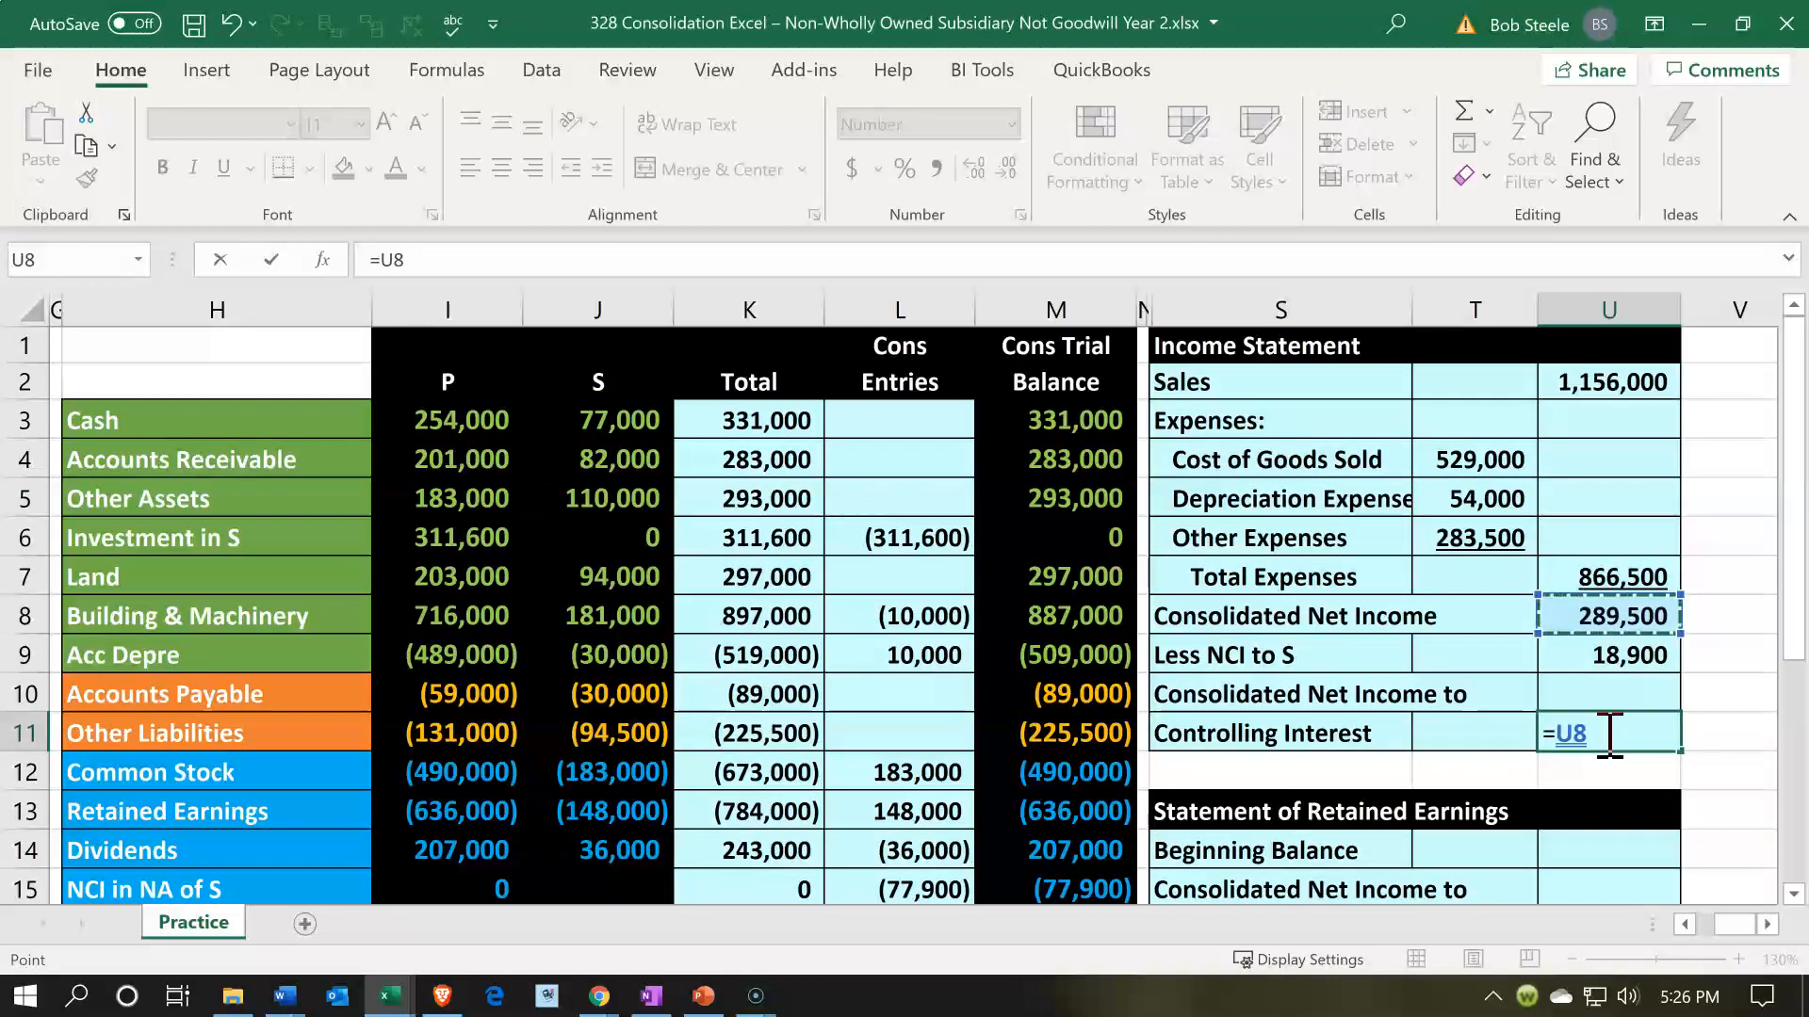
{"action": "type", "text": "-"}
{"action": "key", "text": "Up"}
{"action": "key", "text": "Up"}
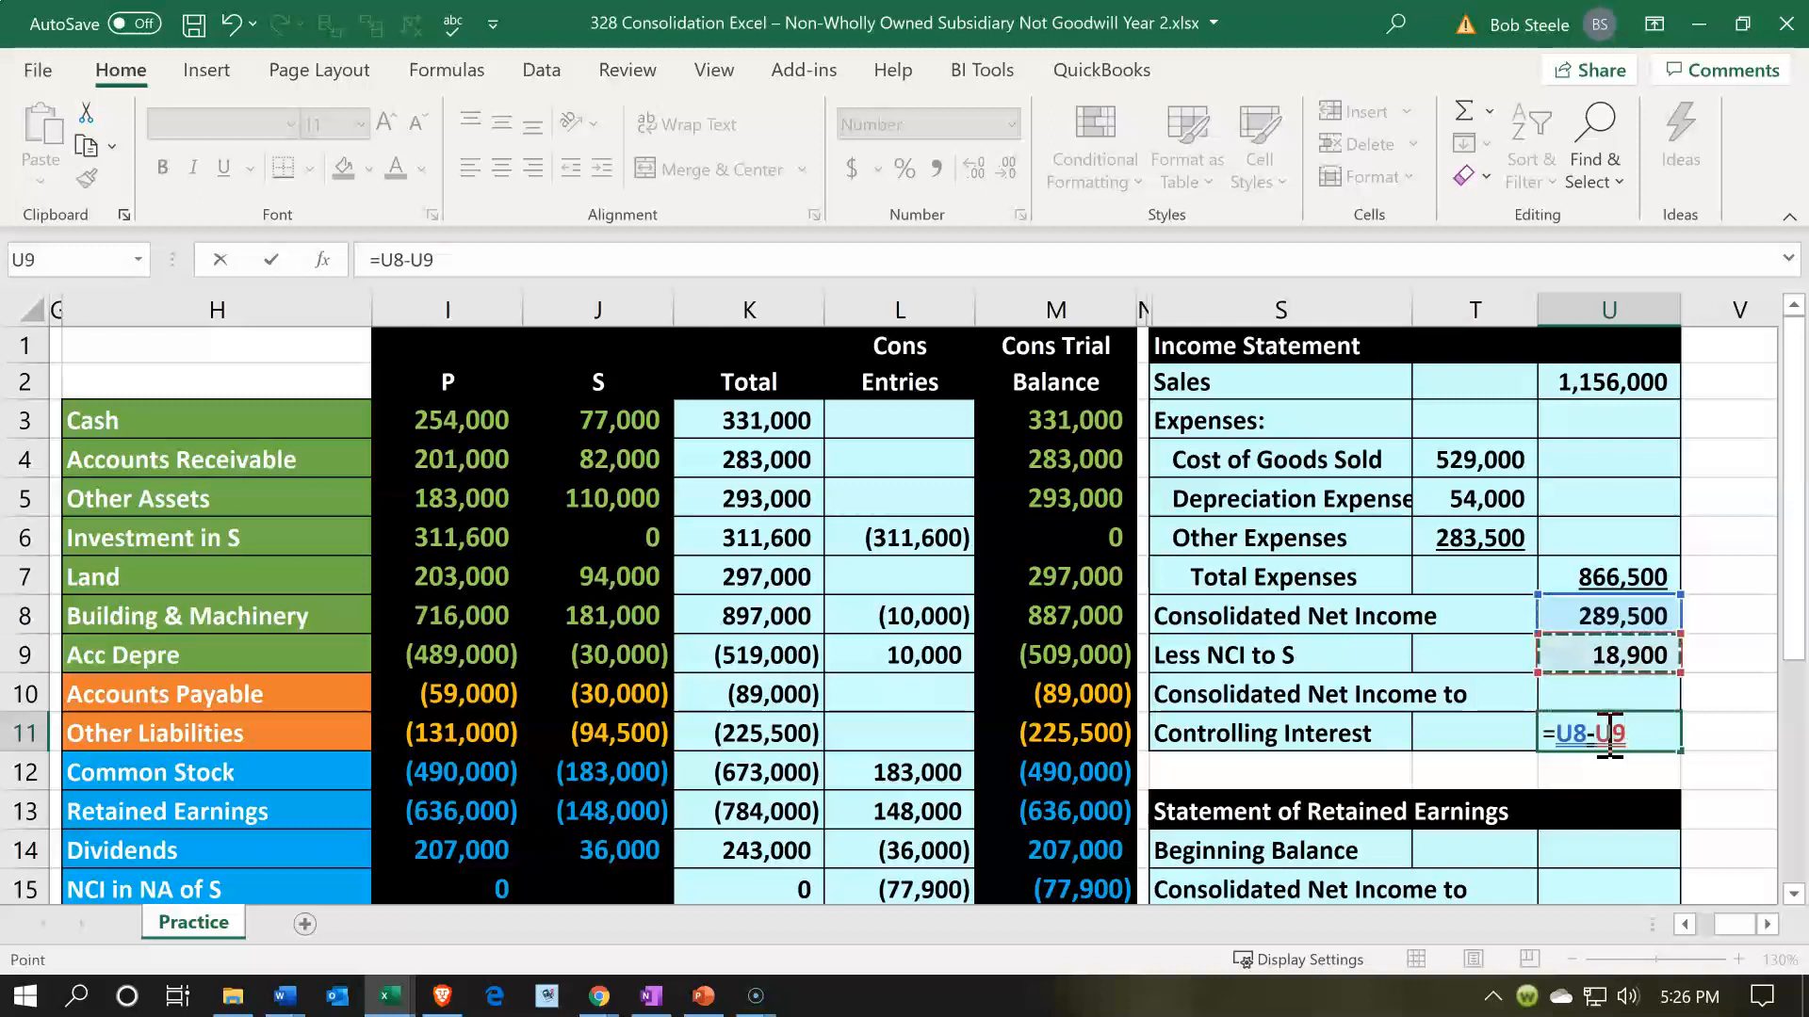
{"action": "key", "text": "ctrl+Return"}
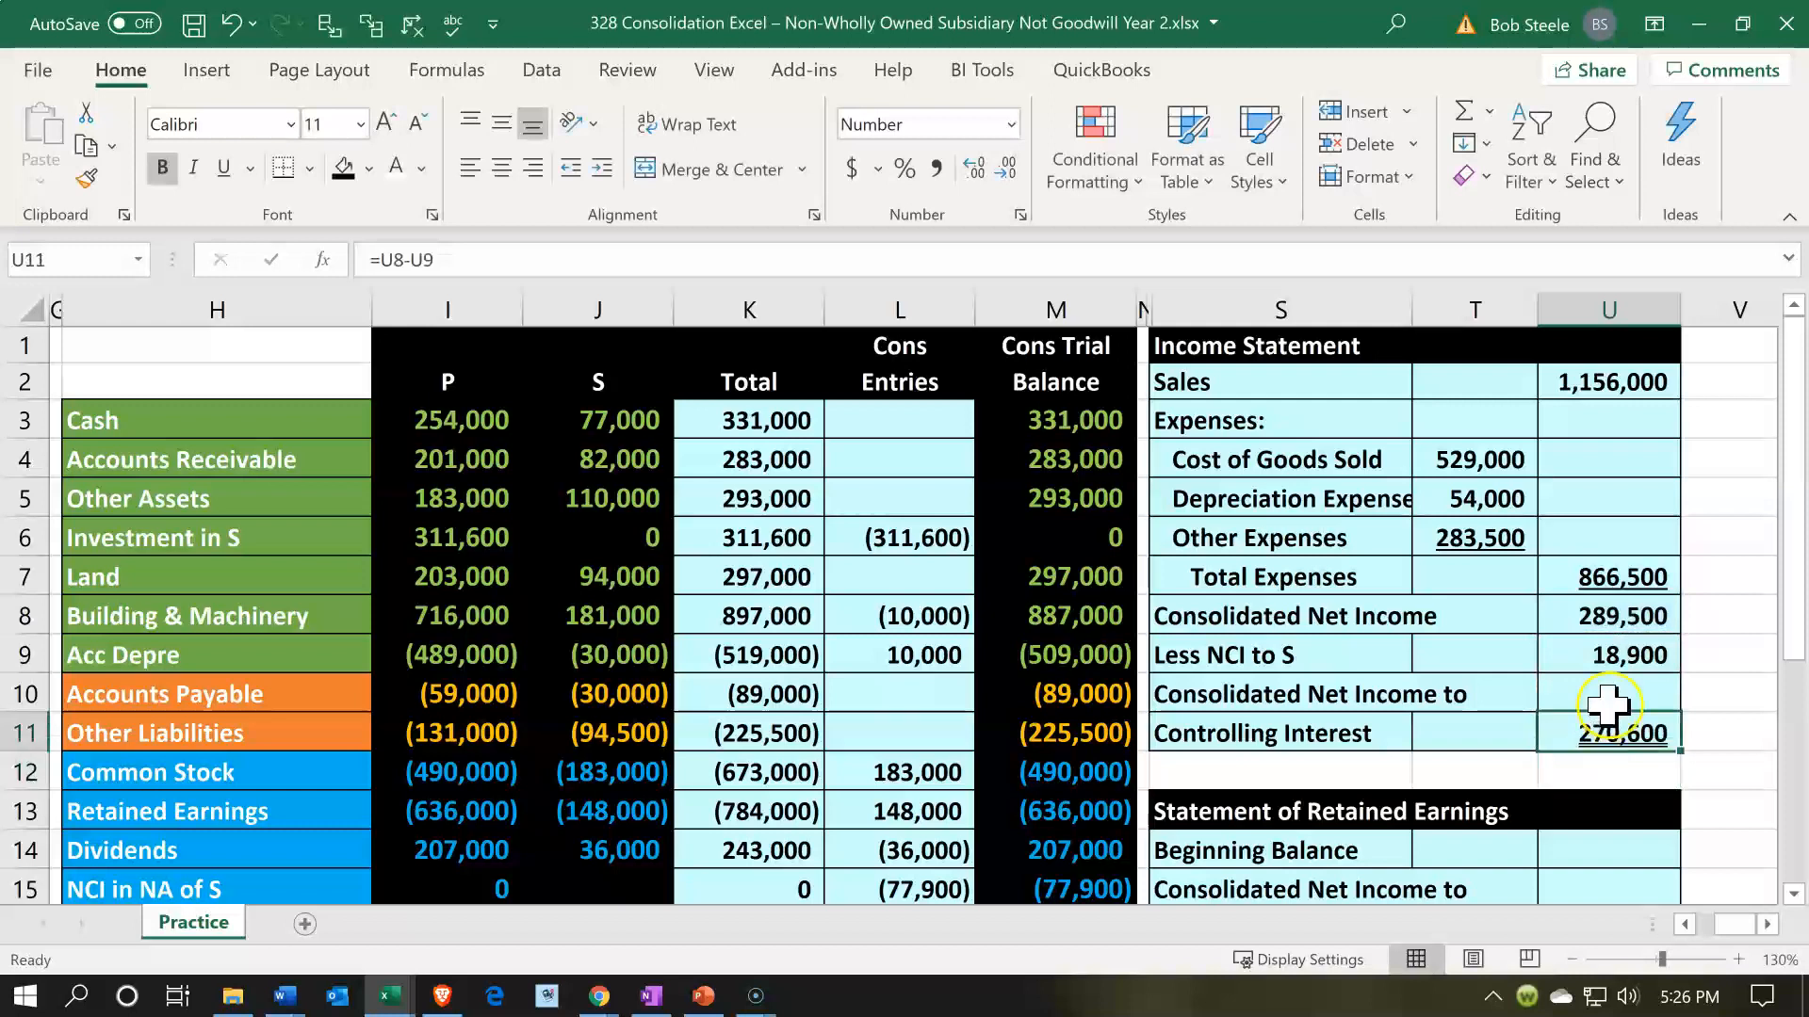
{"action": "left_click", "coordinate": [1615, 655]}
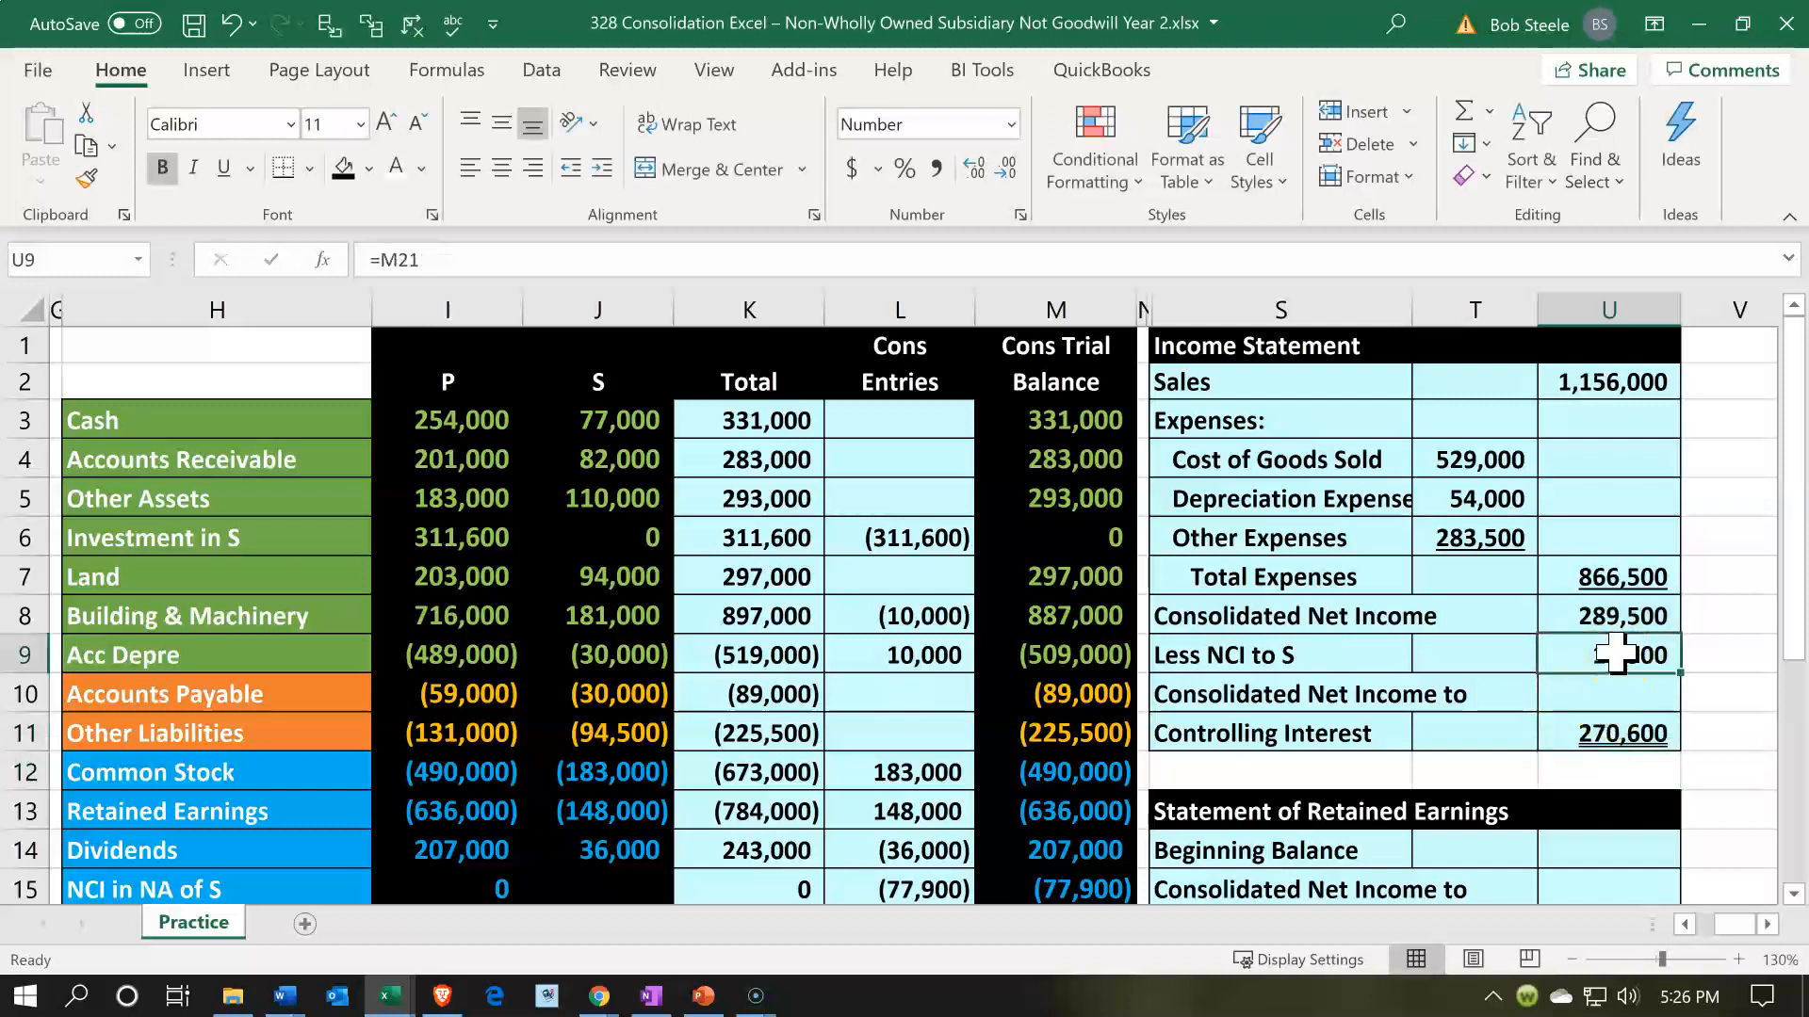
{"action": "left_click", "coordinate": [223, 168]}
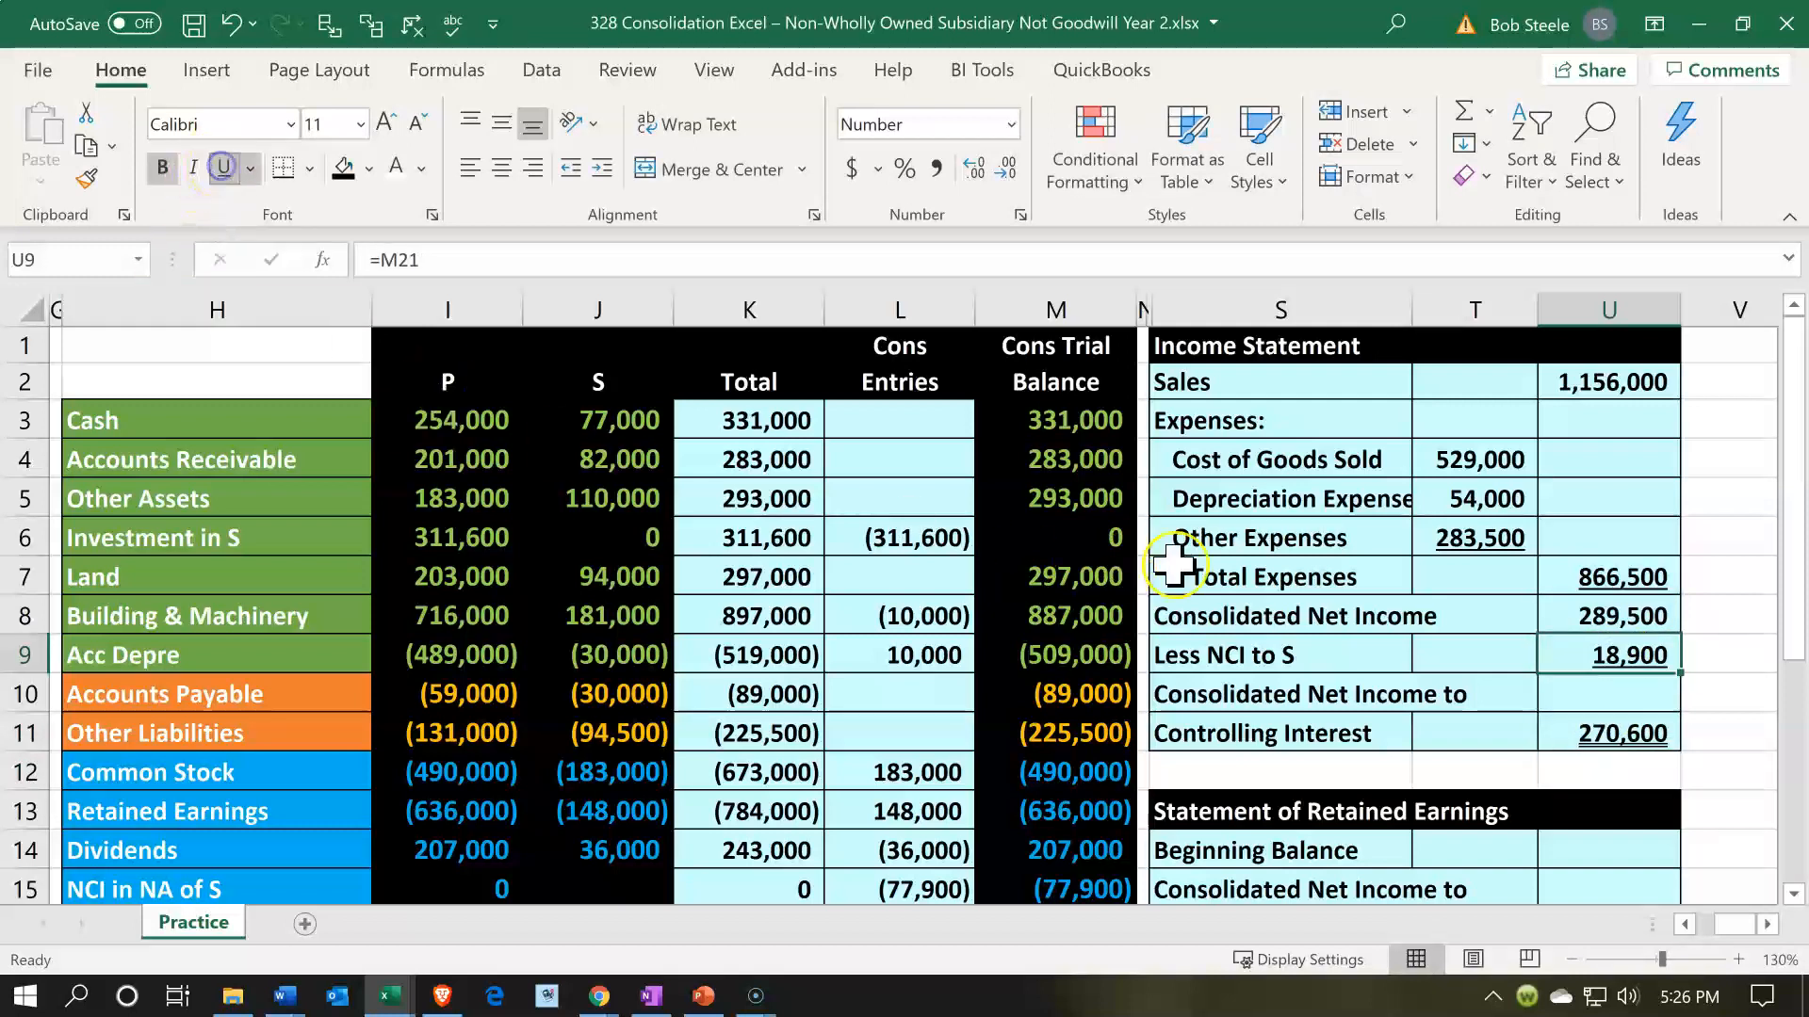
- Compare the controlling interest net income in U11 with the consolidated trial balance net income formula in M23
{"action": "left_click", "coordinate": [1567, 730]}
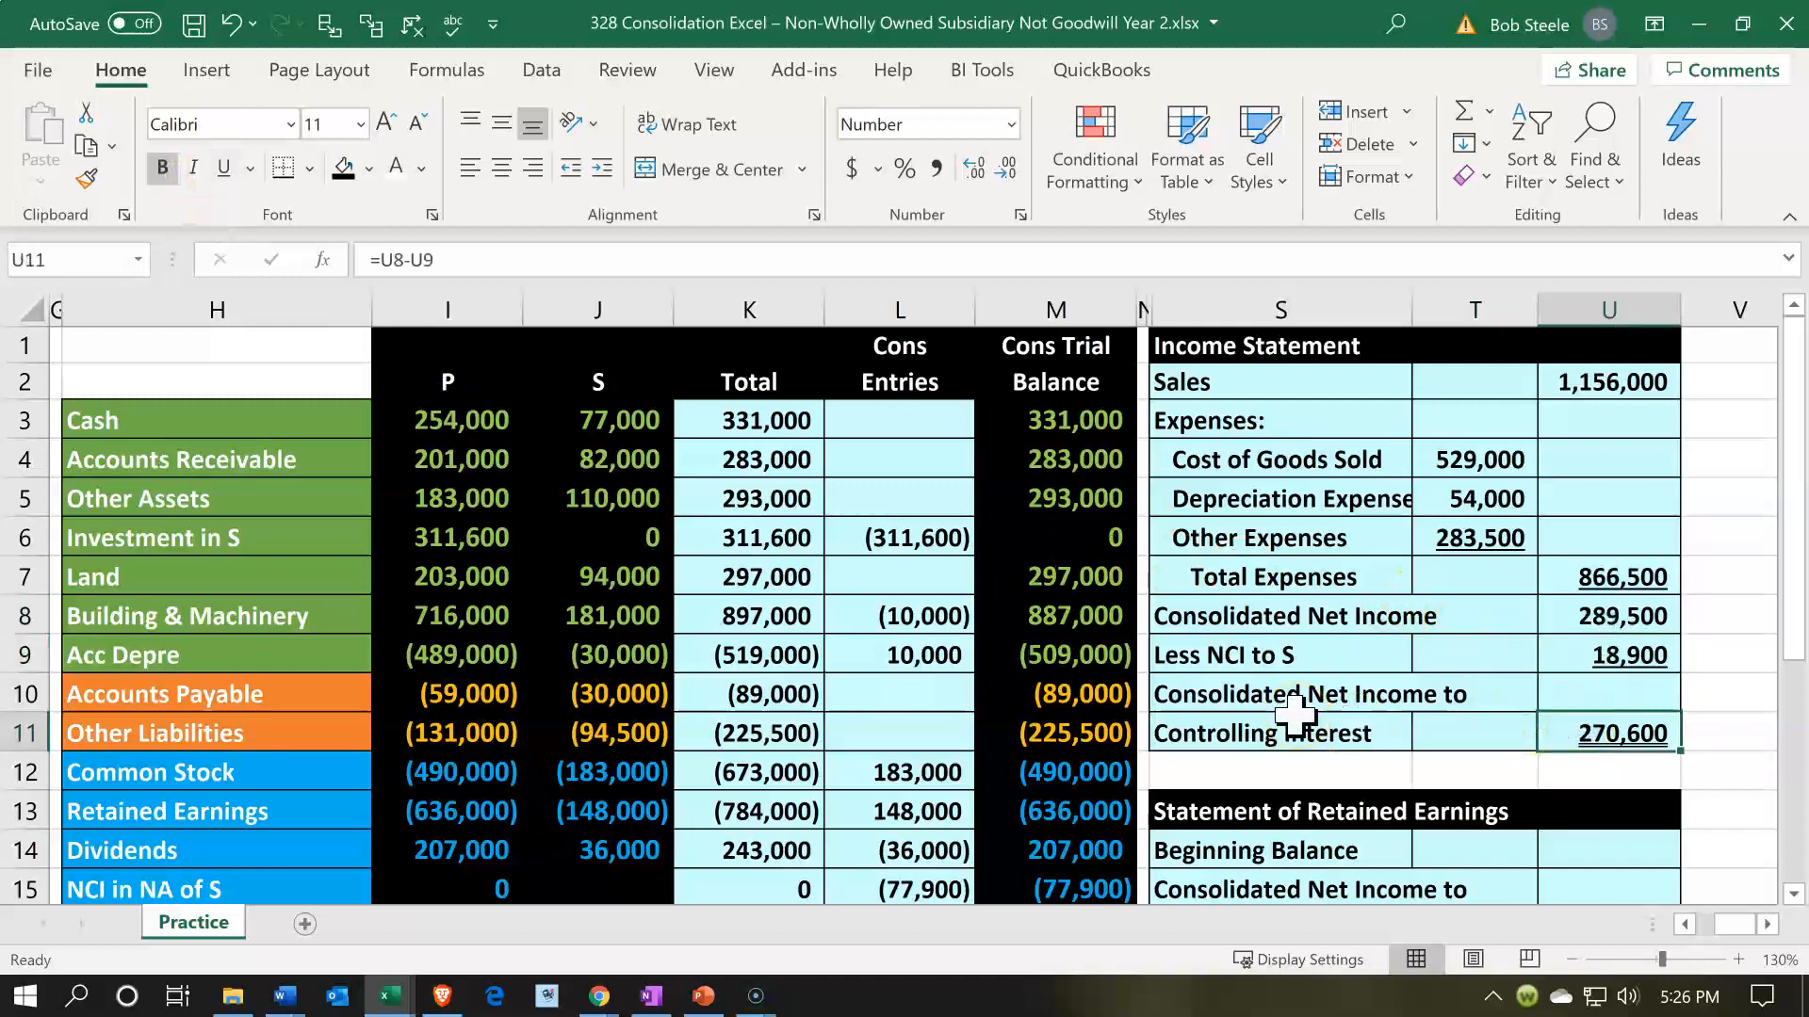
{"action": "scroll", "coordinate": [1293, 716], "scroll_direction": "down", "scroll_amount": 4}
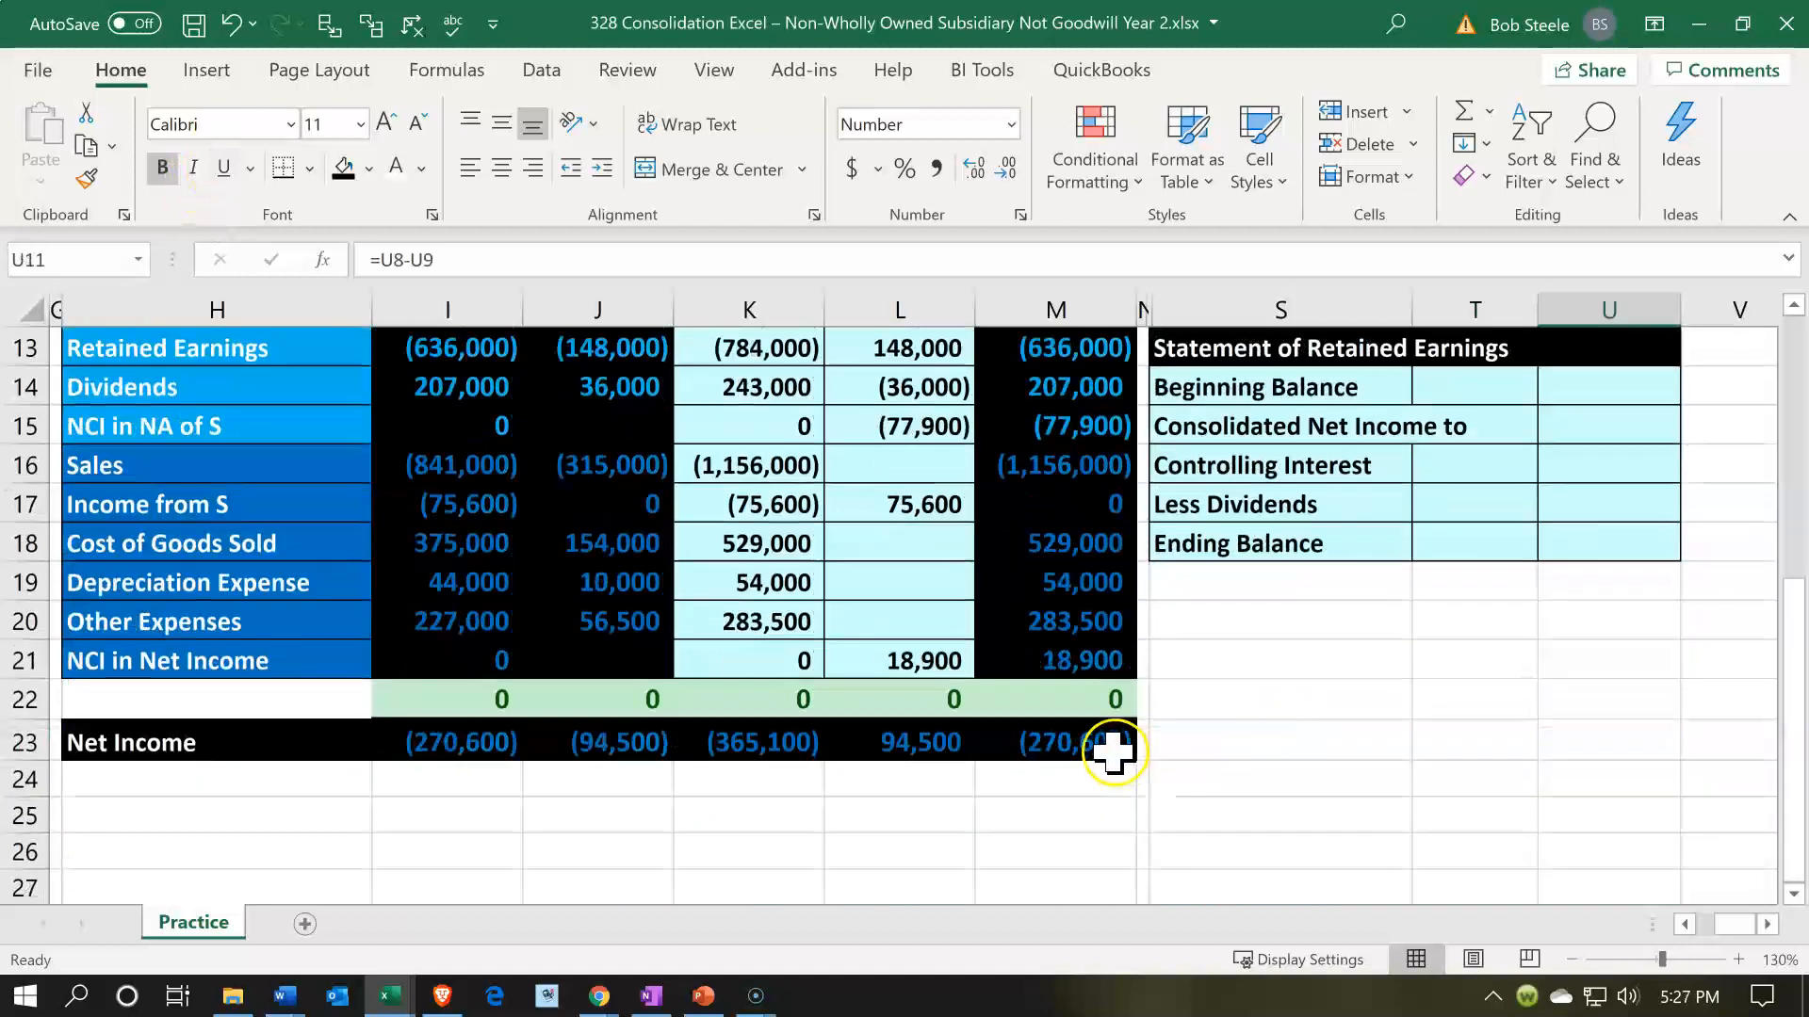
{"action": "double_click", "coordinate": [1113, 751]}
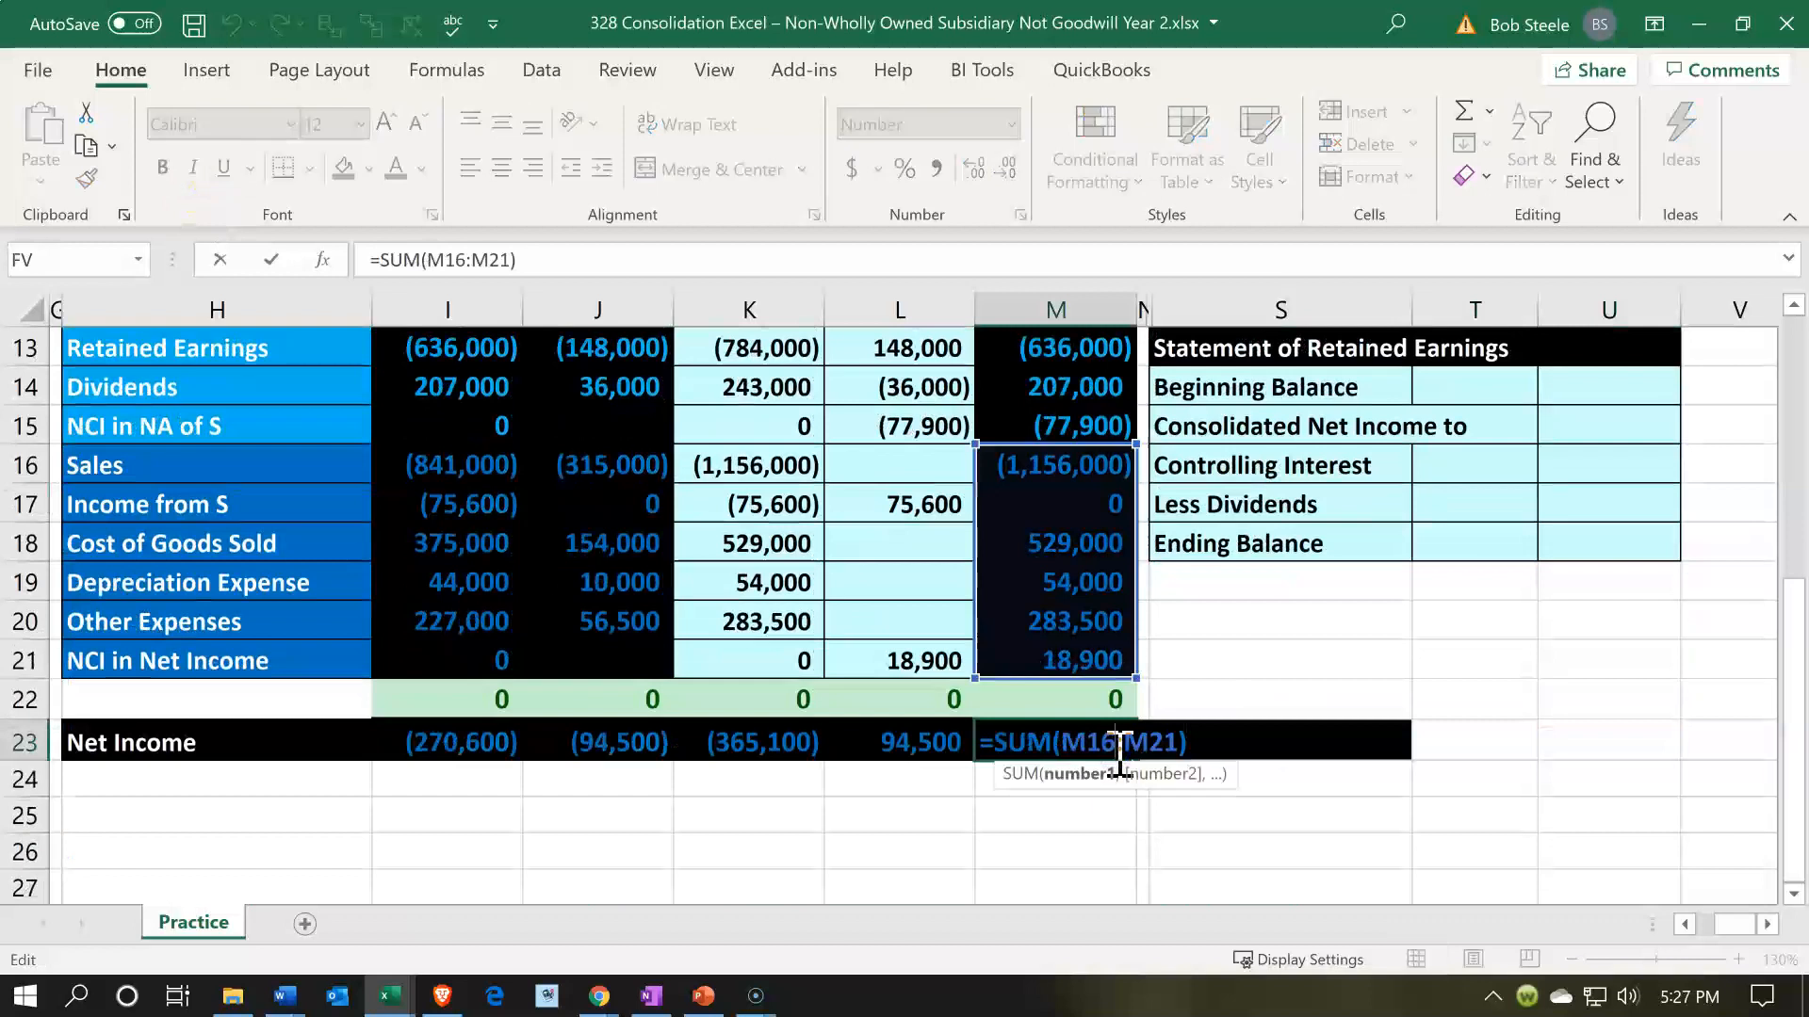
{"action": "key", "text": "Return"}
{"action": "key", "text": "Return"}
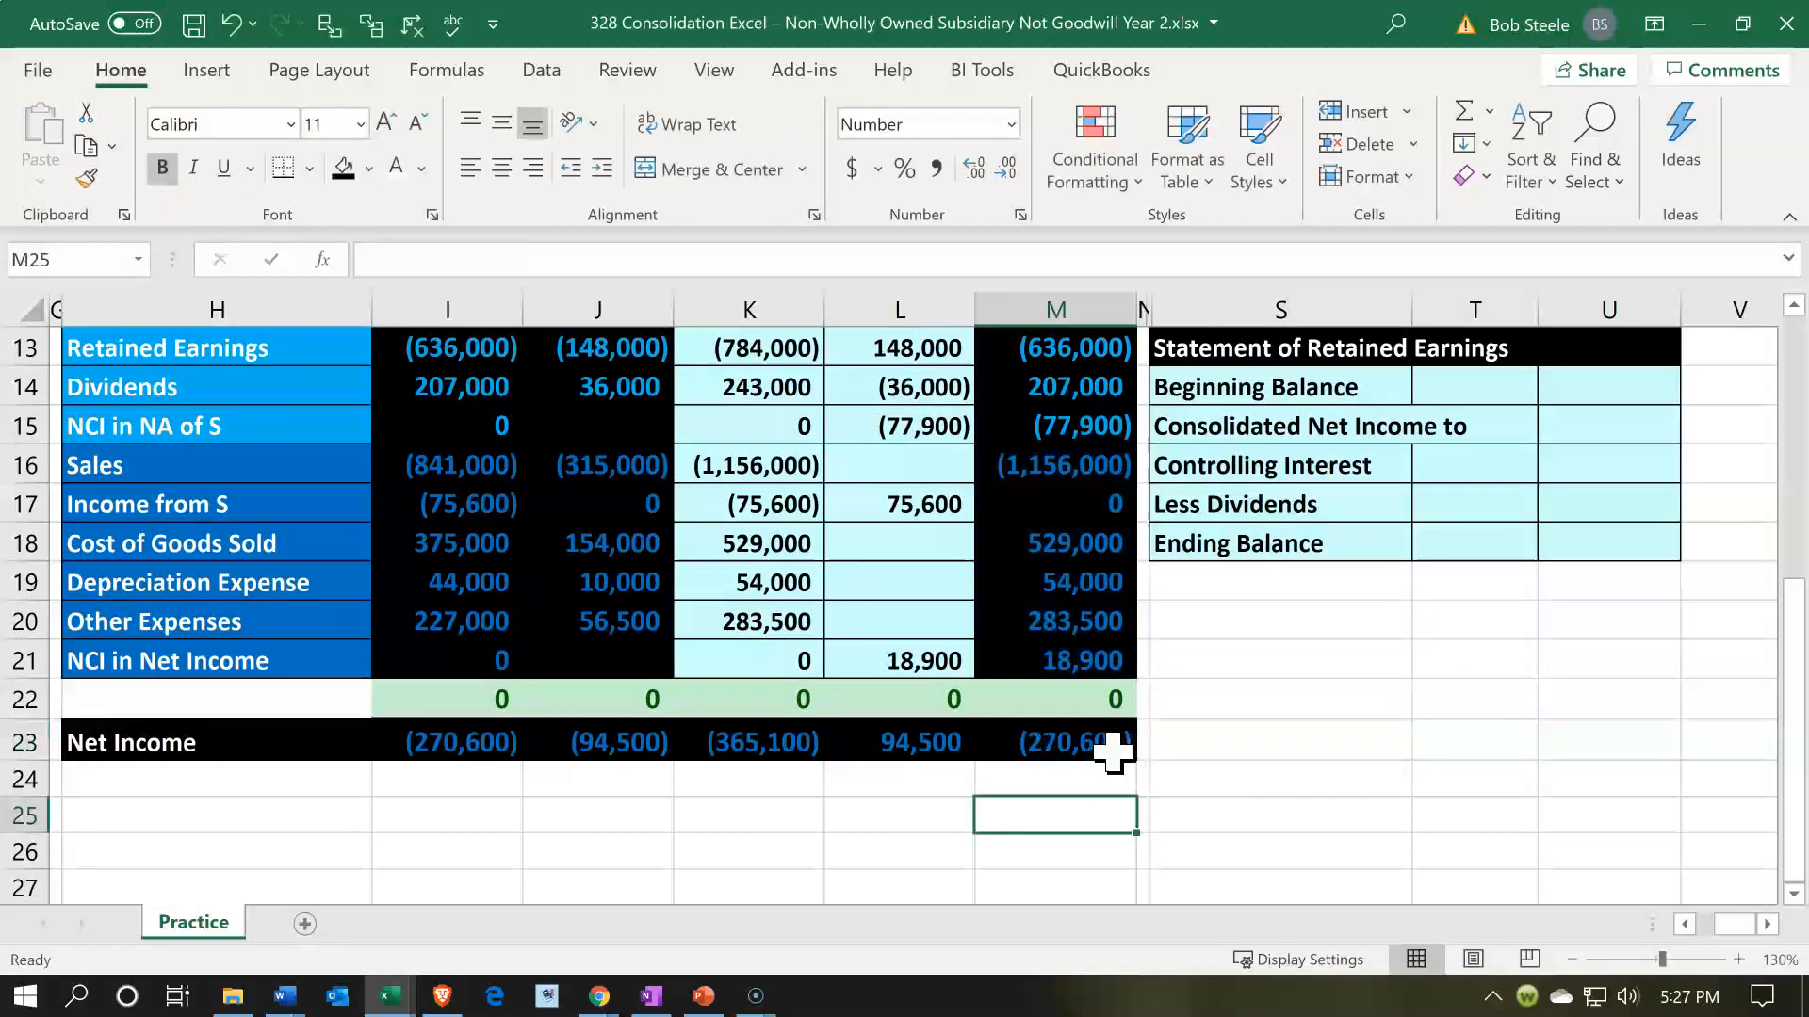
{"action": "scroll", "coordinate": [1331, 742], "scroll_direction": "up", "scroll_amount": 4}
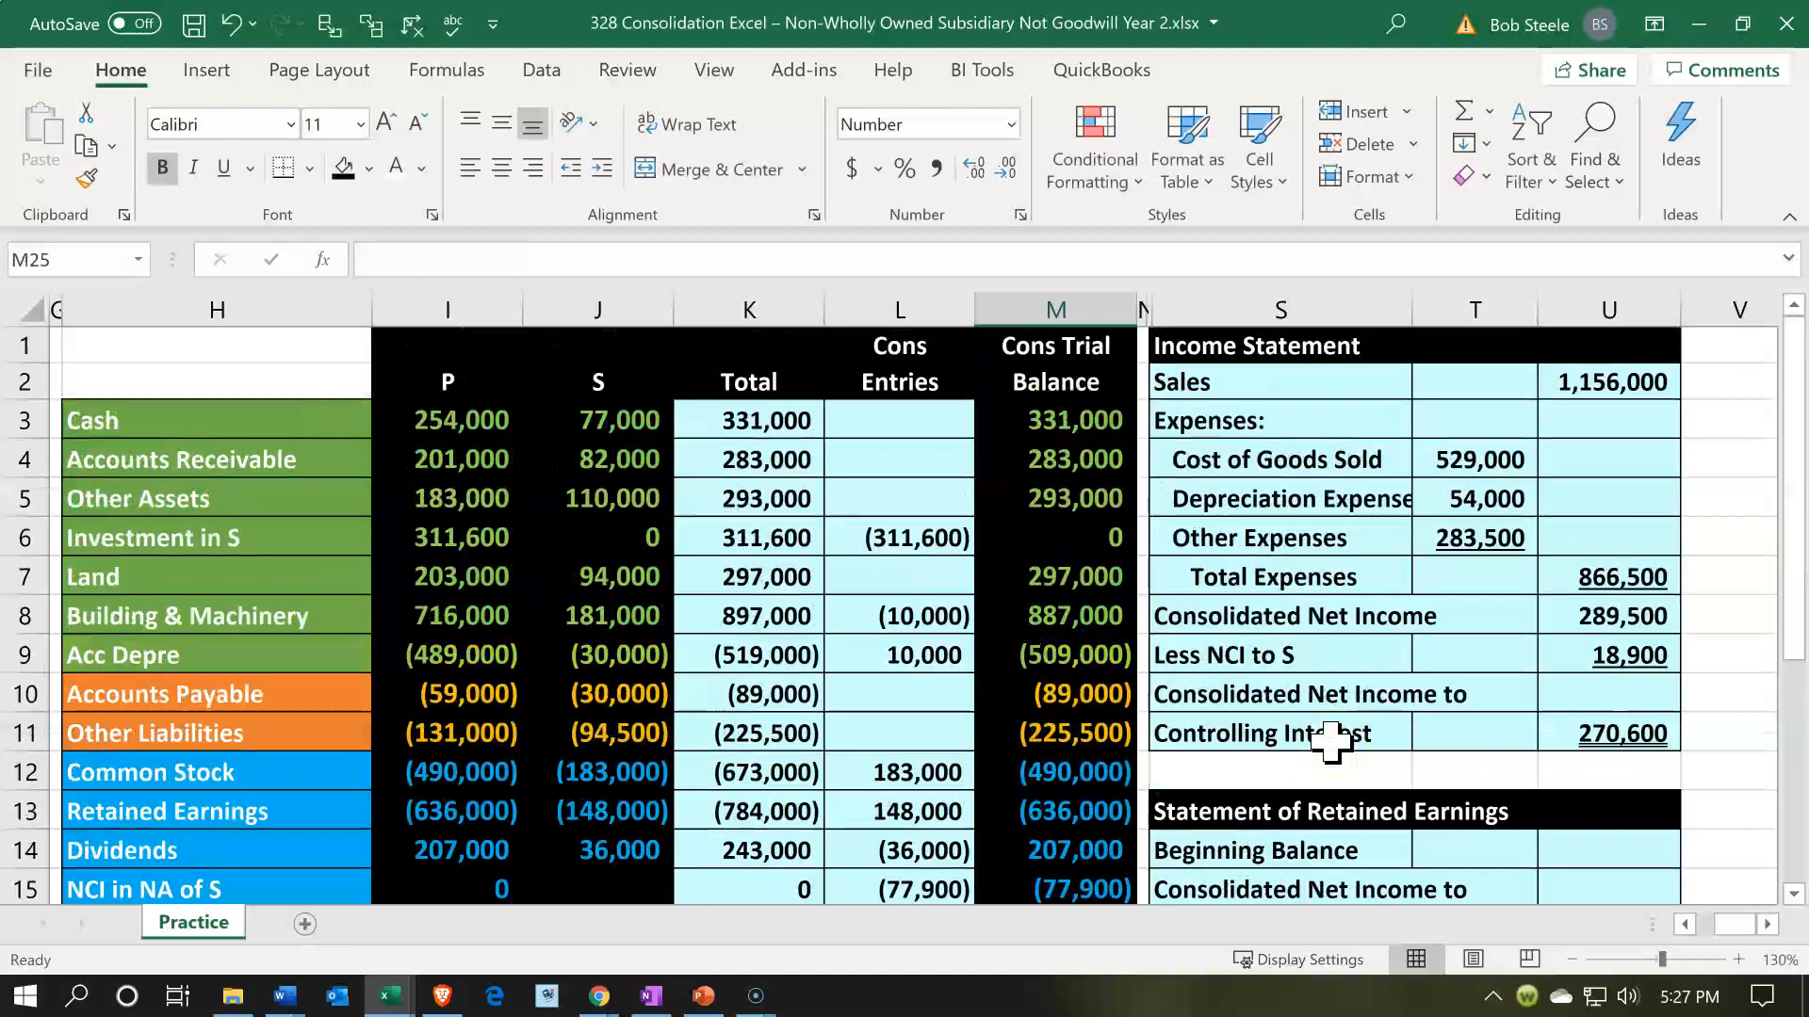
- Link Beginning Balance in U14 of the Statement of Retained Earnings to the consolidated Retained Earnings in M13 with its sign reversed
{"action": "scroll", "coordinate": [1331, 741], "scroll_direction": "down", "scroll_amount": 2}
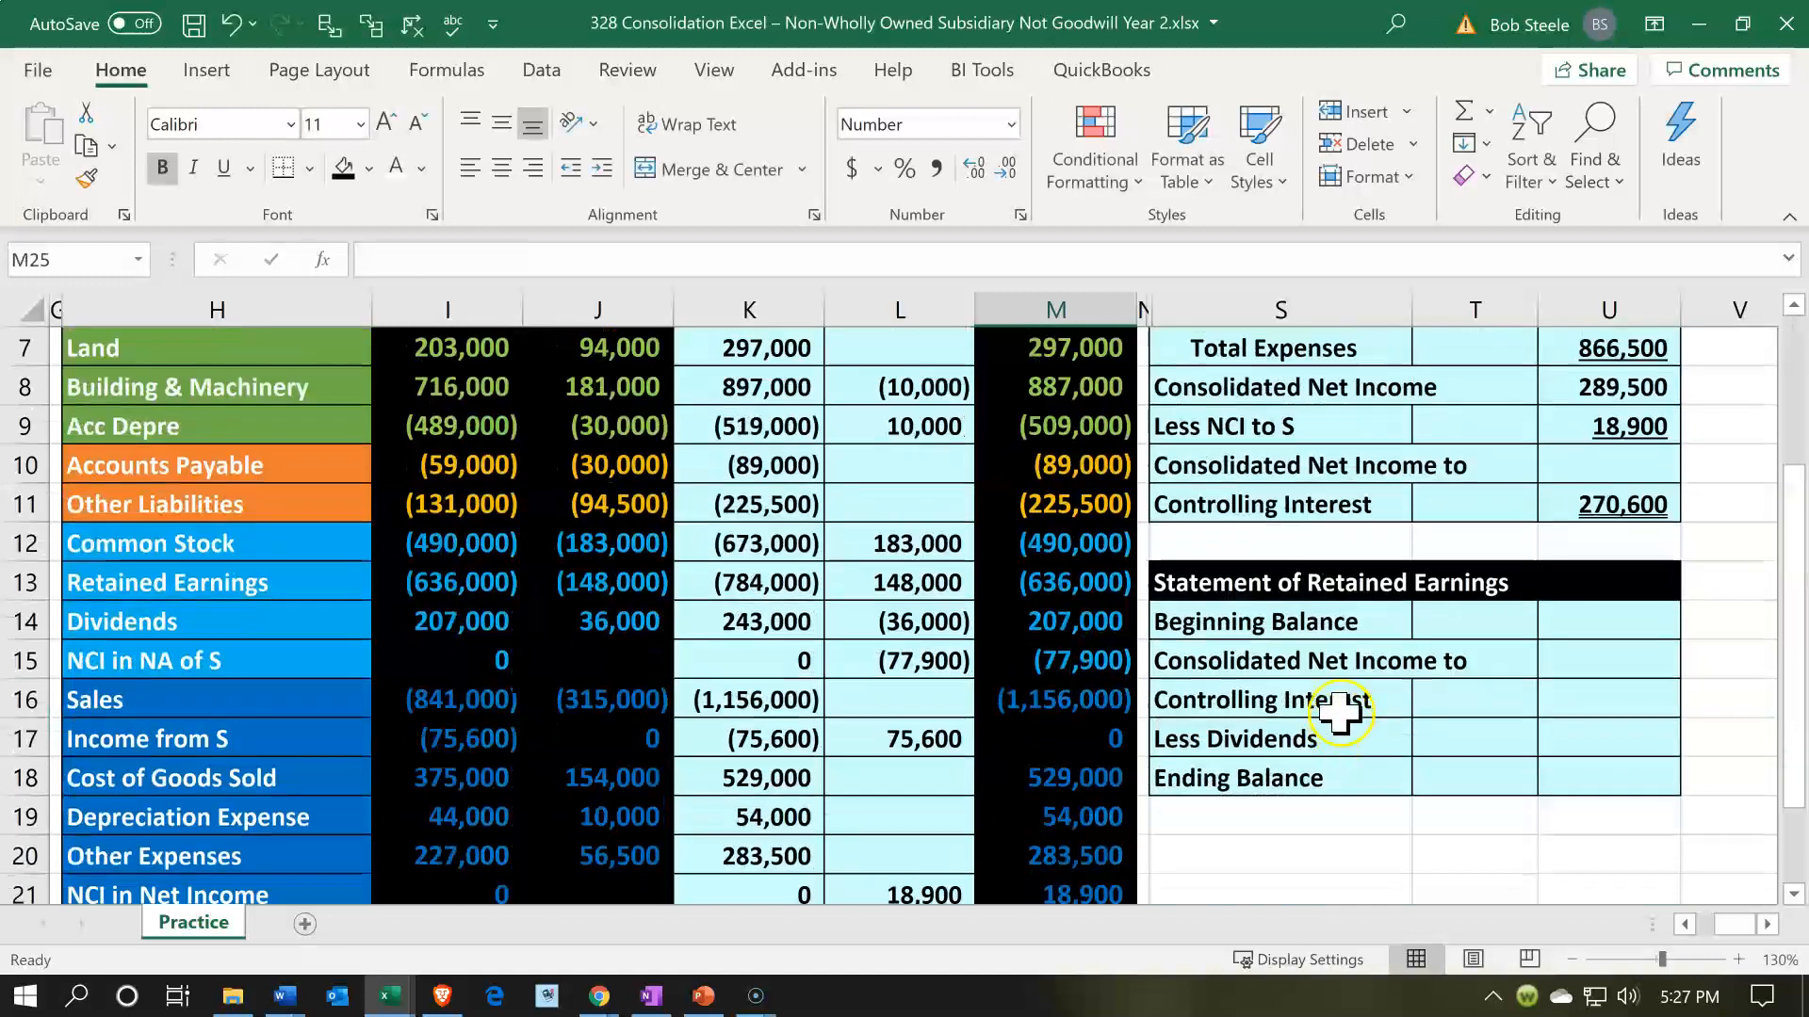
{"action": "left_click", "coordinate": [1345, 620]}
{"action": "key", "text": "Right"}
{"action": "key", "text": "Right"}
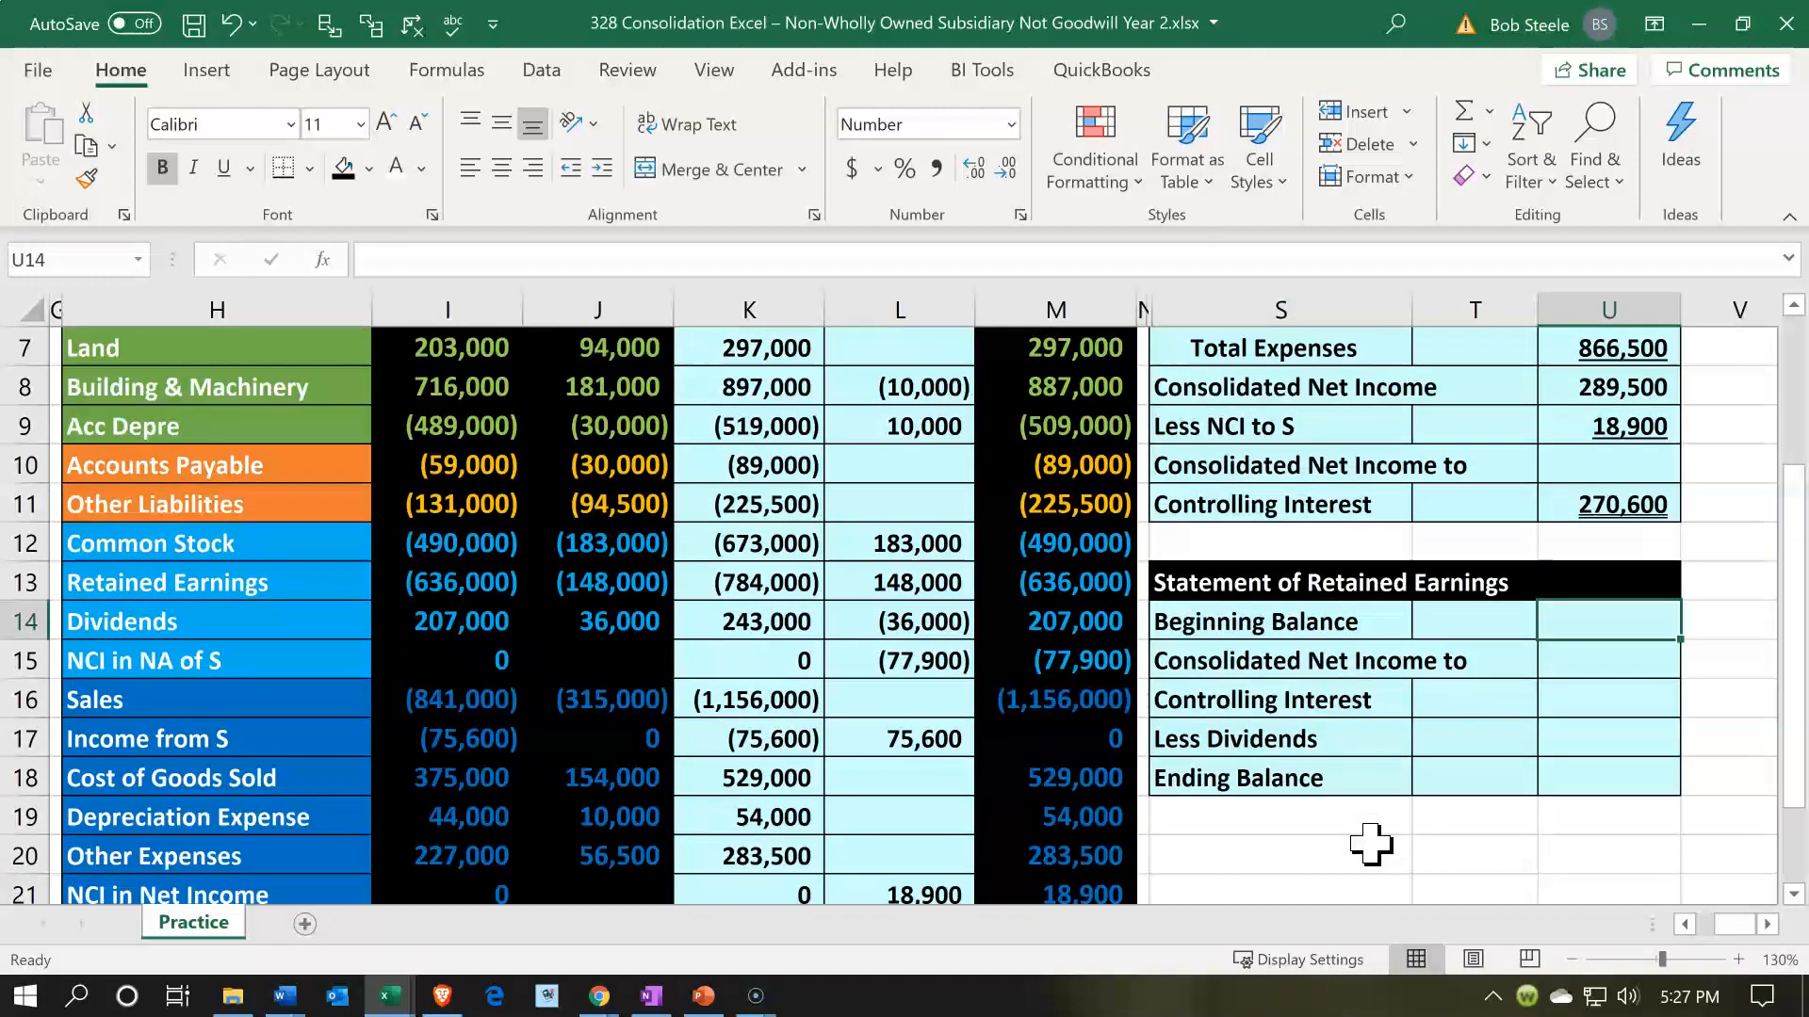
{"action": "type", "text": "-"}
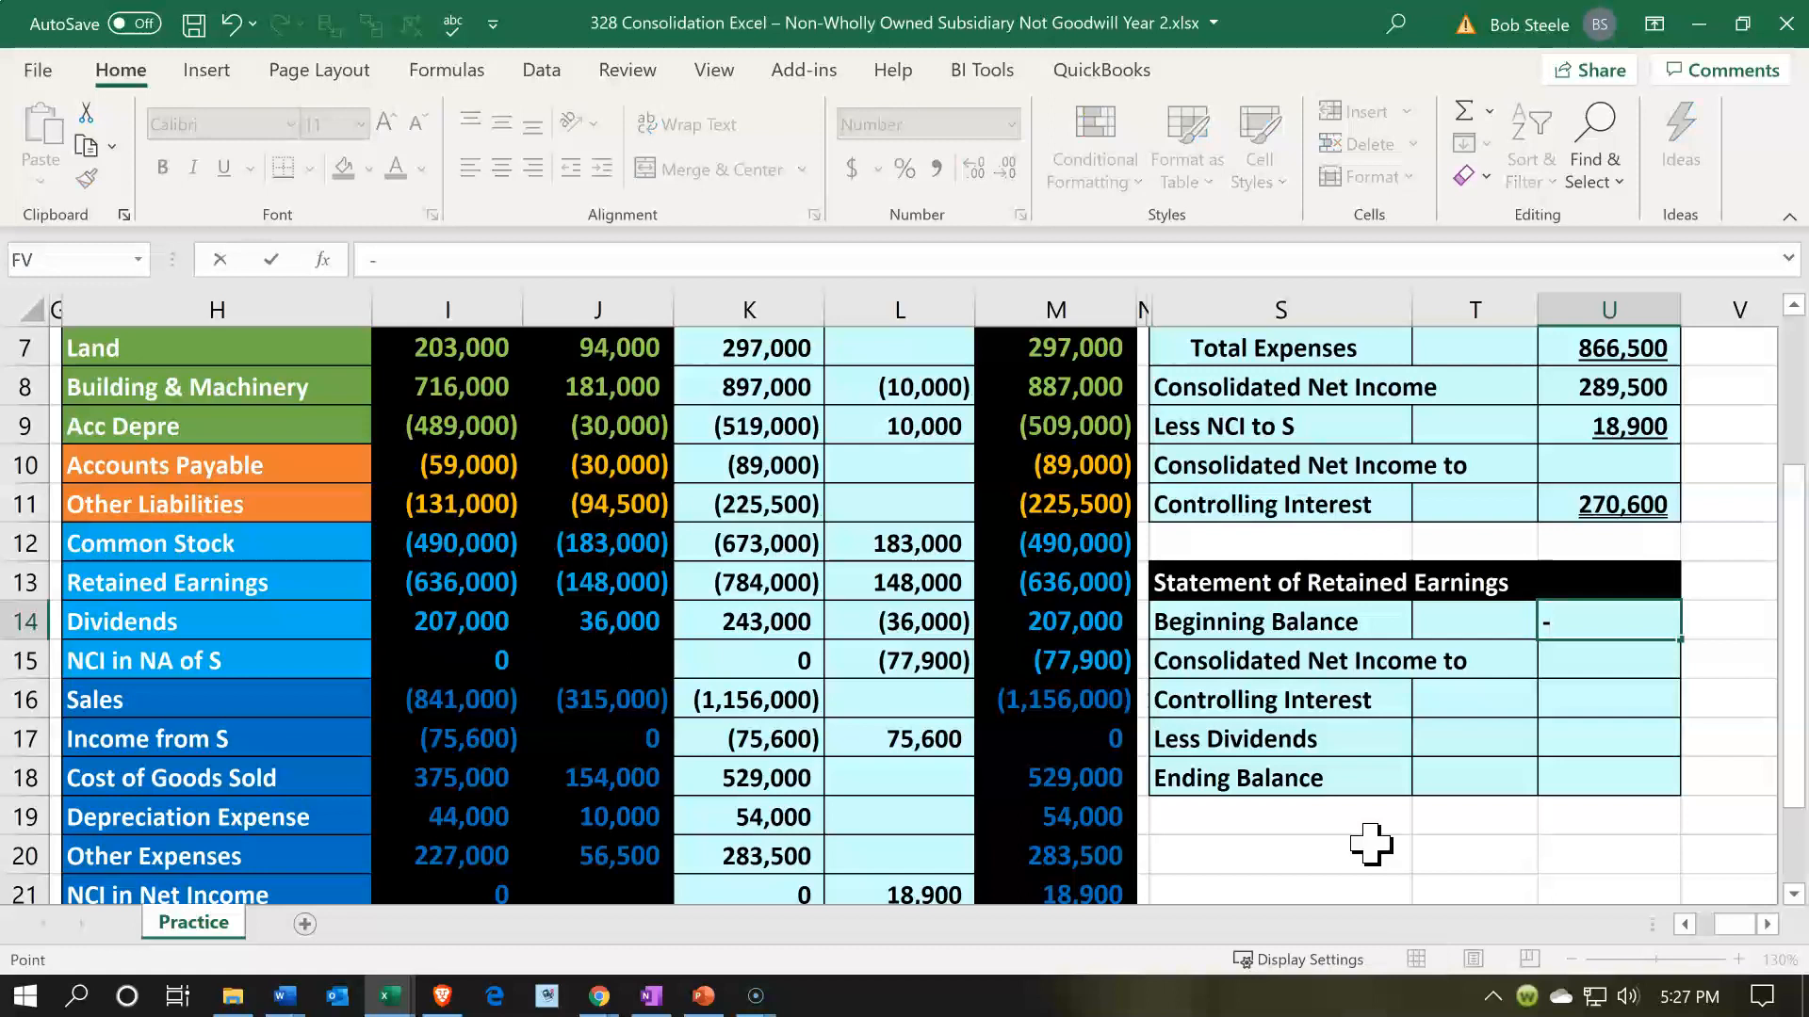
{"action": "key", "text": "Left"}
{"action": "key", "text": "Left"}
{"action": "key", "text": "Left"}
{"action": "key", "text": "Up"}
{"action": "key", "text": "Left"}
{"action": "key", "text": "Return"}
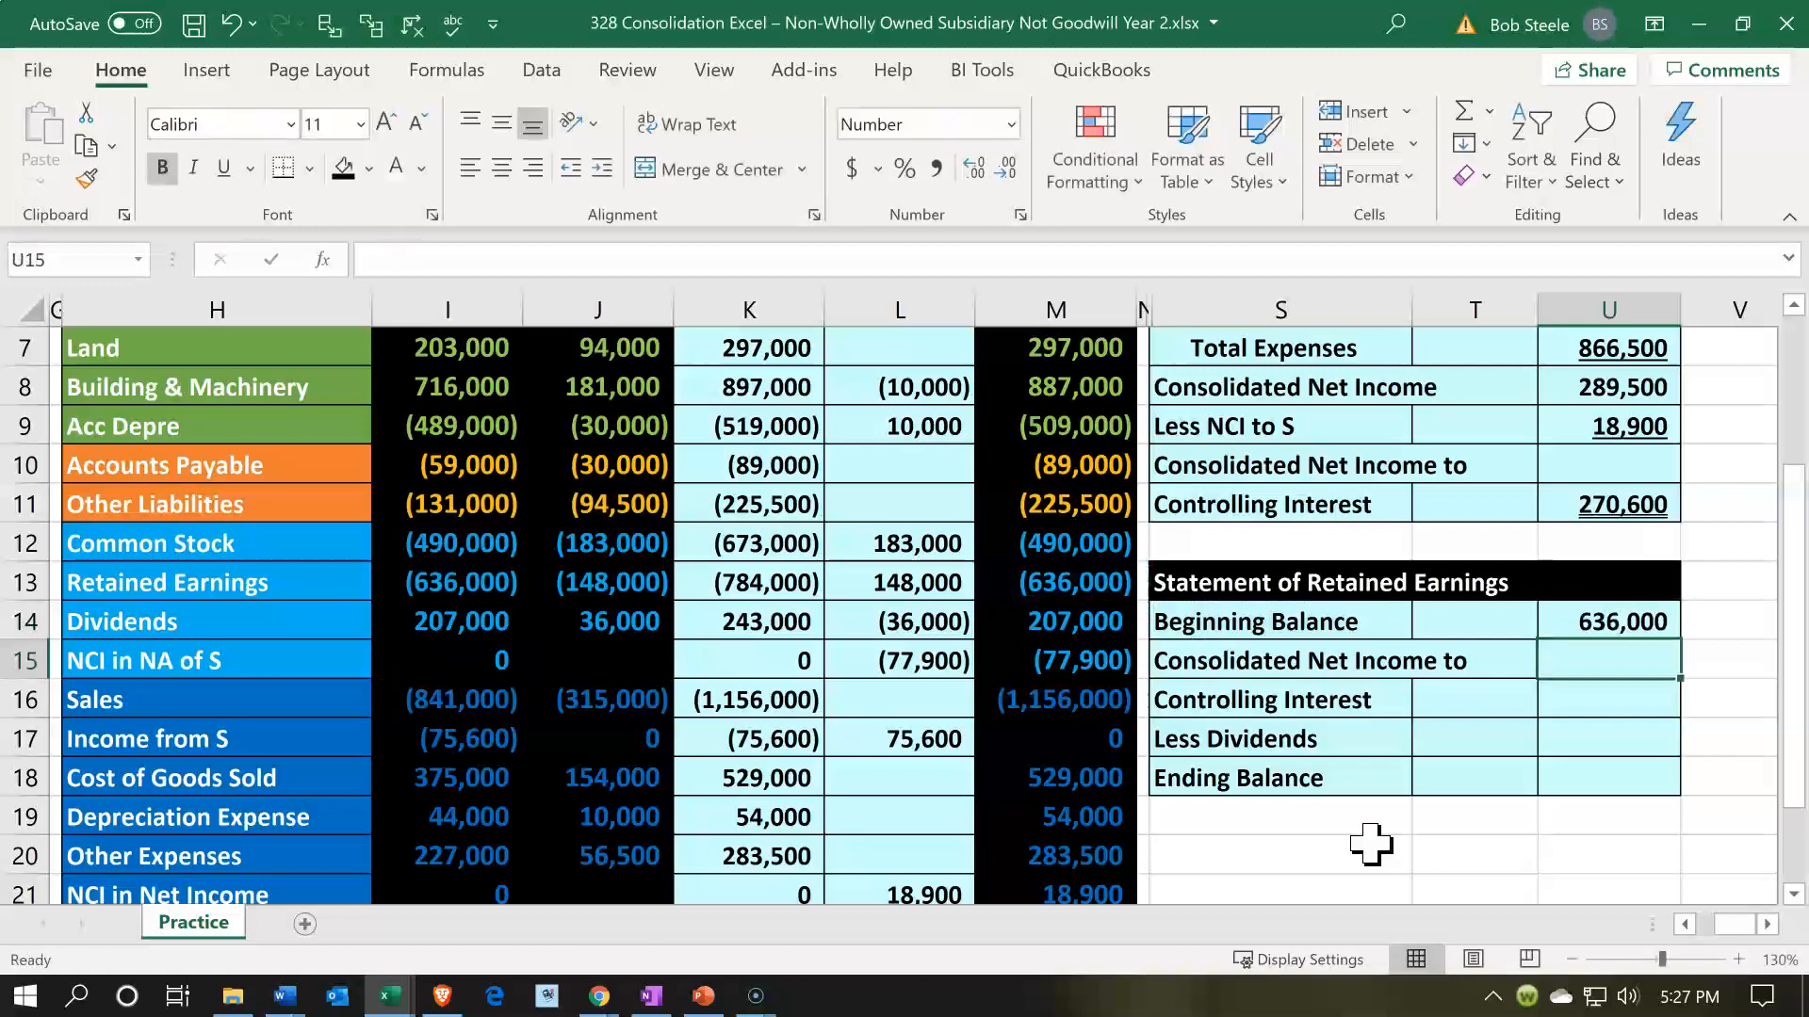
- Link Consolidated Net Income to Controlling Interest in U16 of the Statement of Retained Earnings to the income statement amount in U11
{"action": "key", "text": "Down"}
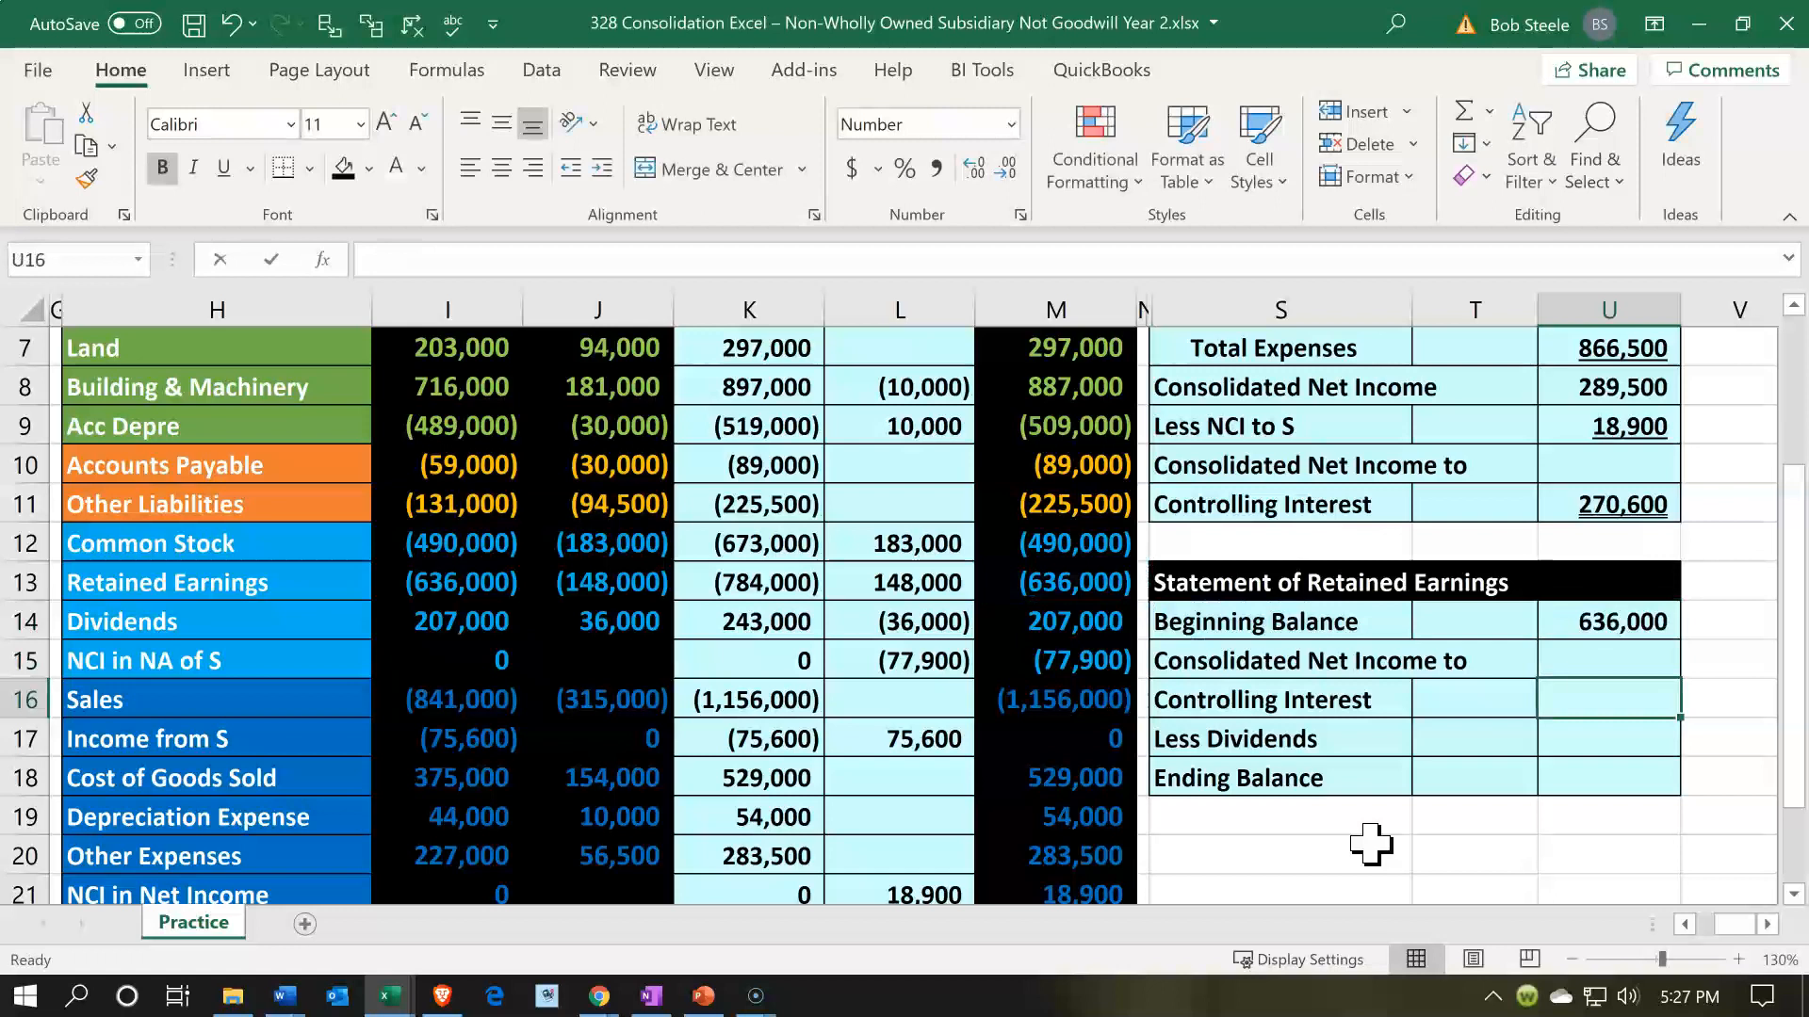
{"action": "type", "text": "="}
{"action": "key", "text": "Up"}
{"action": "key", "text": "Up"}
{"action": "key", "text": "Up"}
{"action": "key", "text": "Up"}
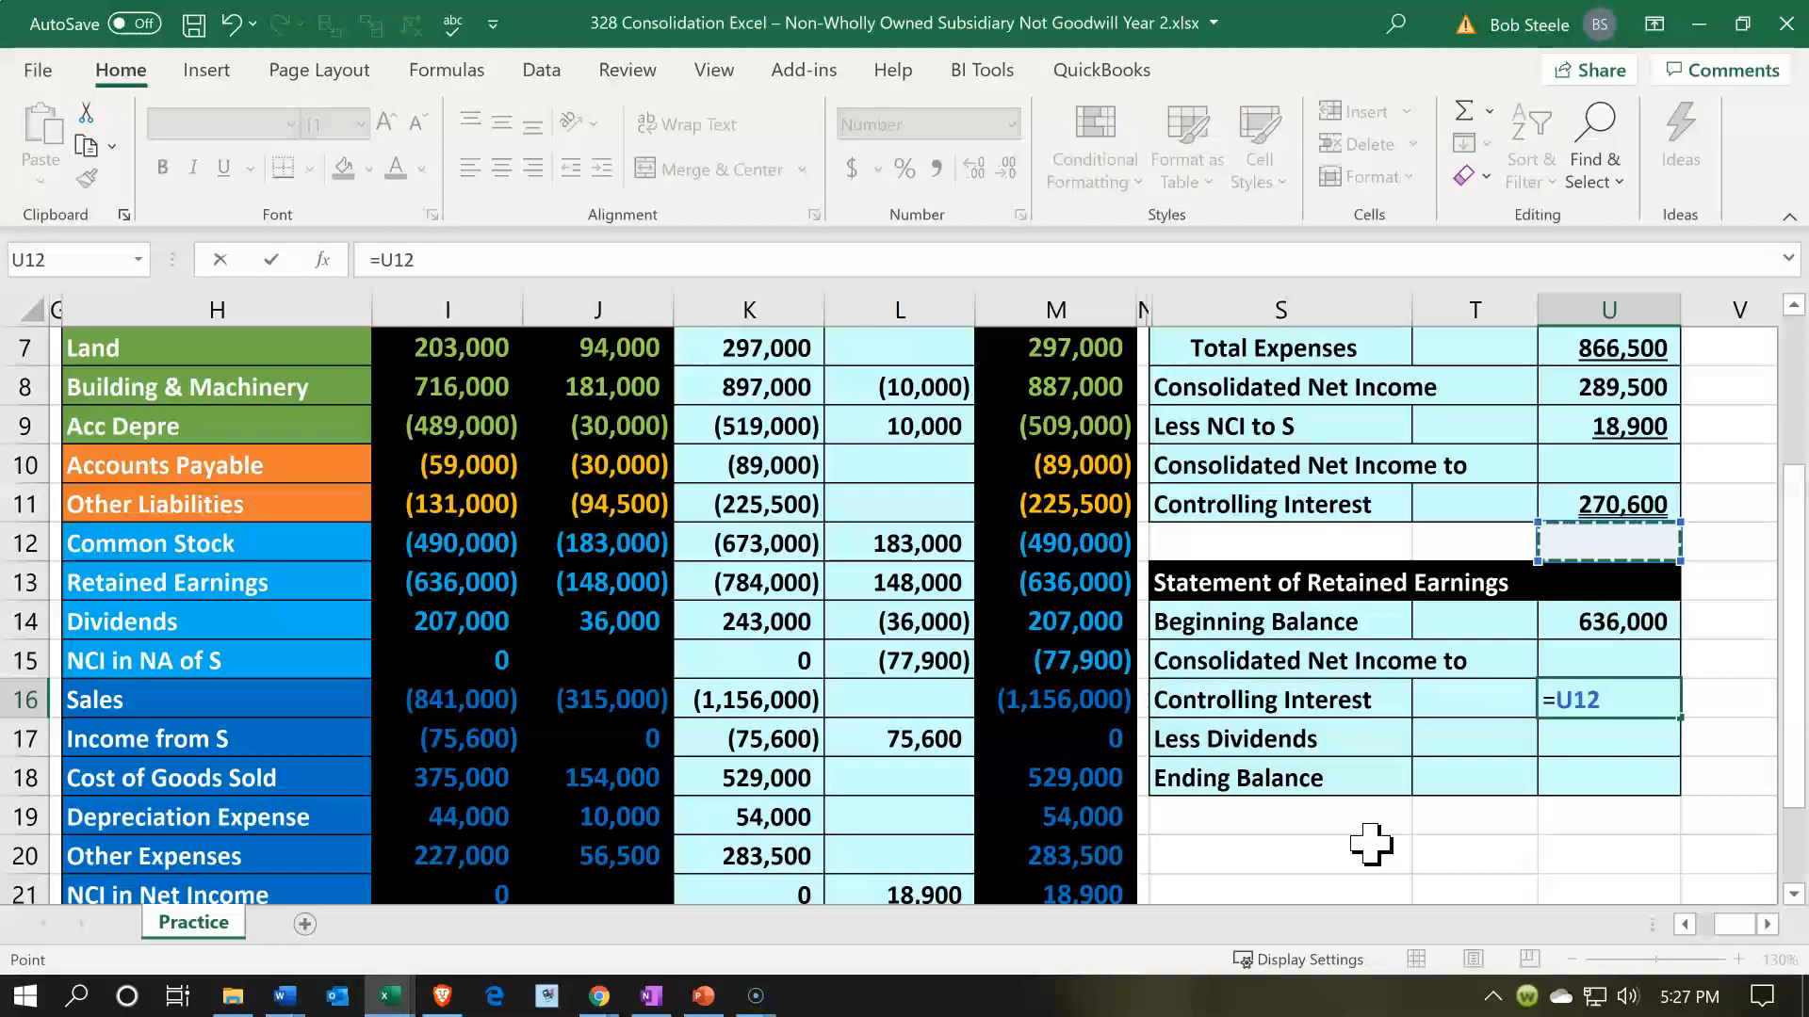
{"action": "key", "text": "Up"}
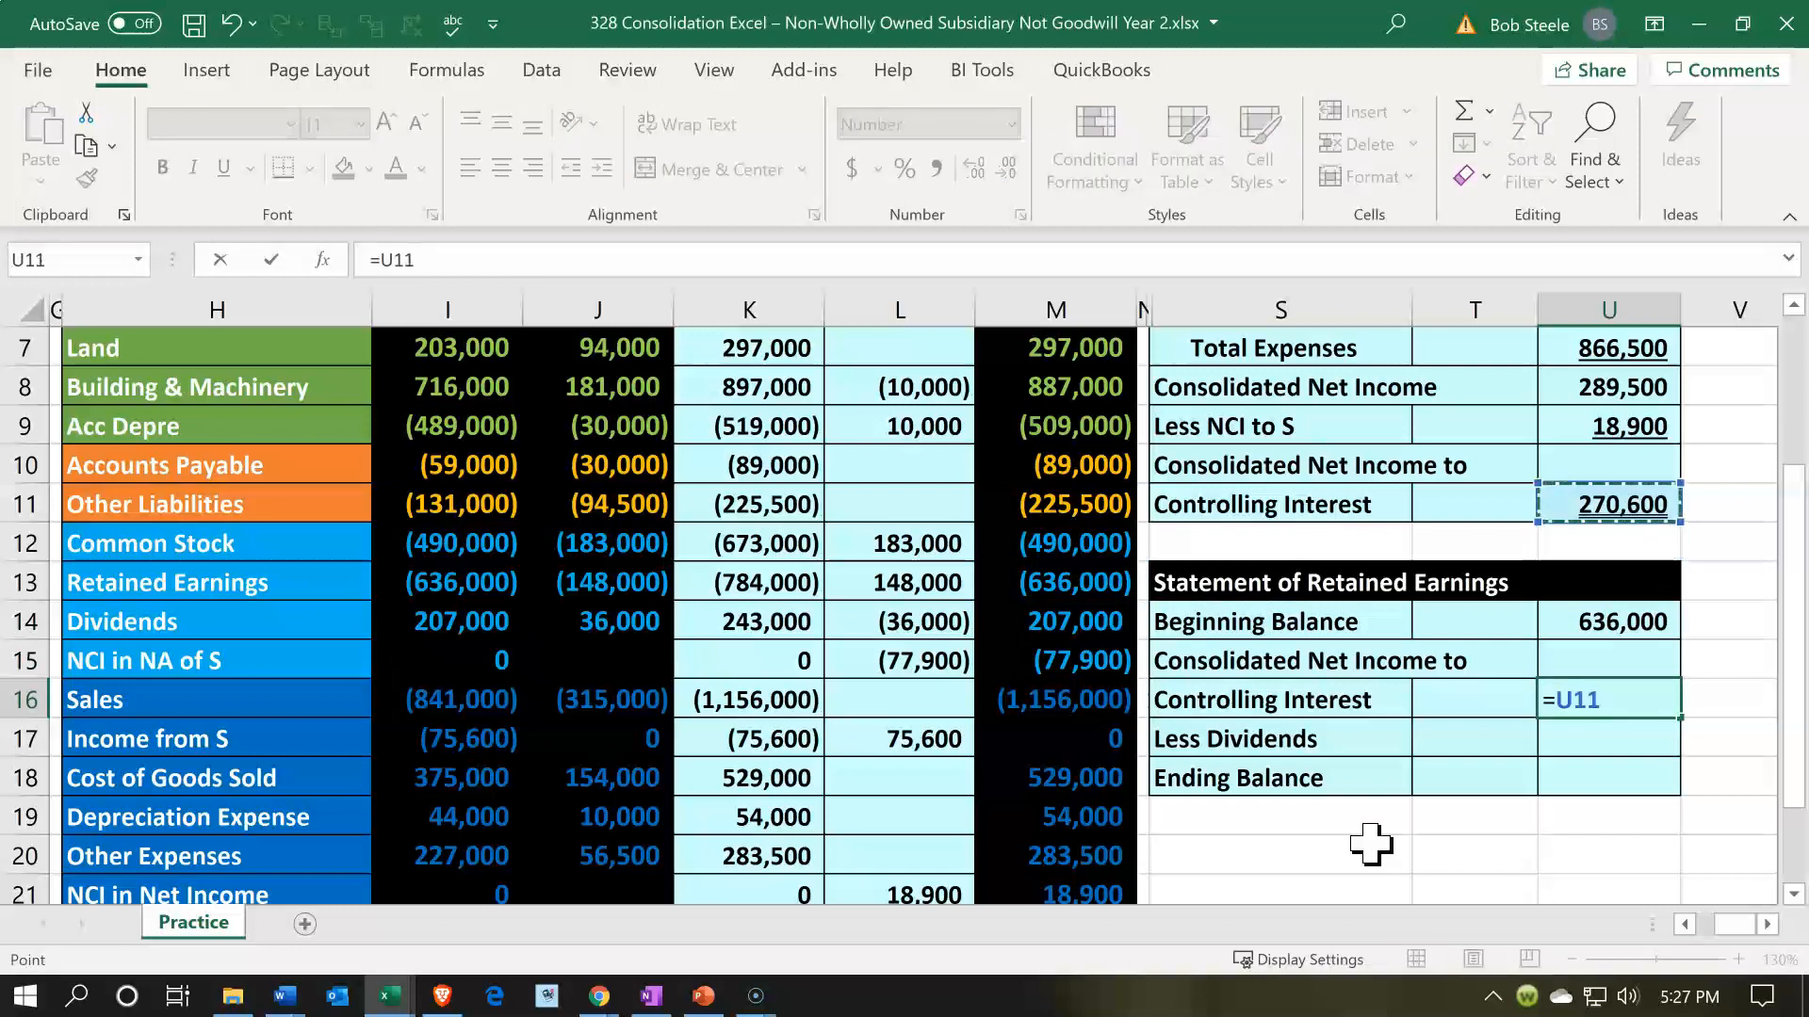
{"action": "key", "text": "Return"}
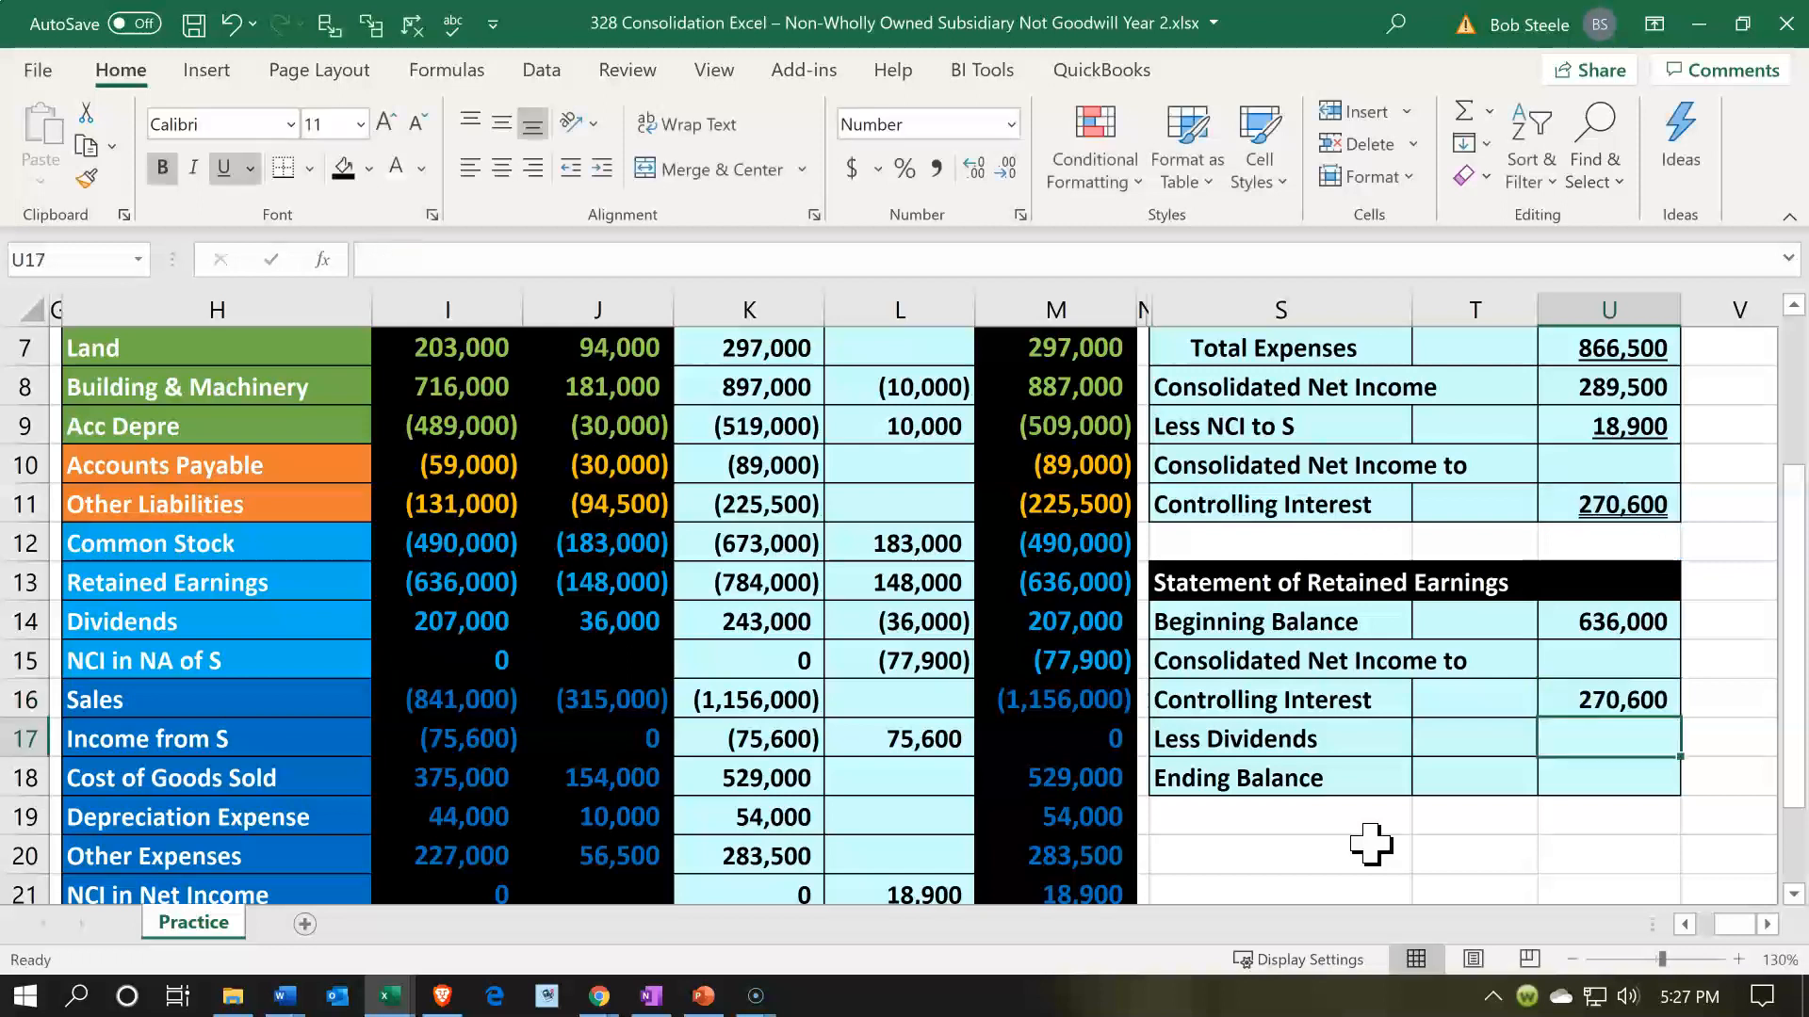
- Link Less Dividends in U17 of the Statement of Retained Earnings to the consolidated Dividends in M14 with its sign reversed
{"action": "left_click", "coordinate": [1594, 734]}
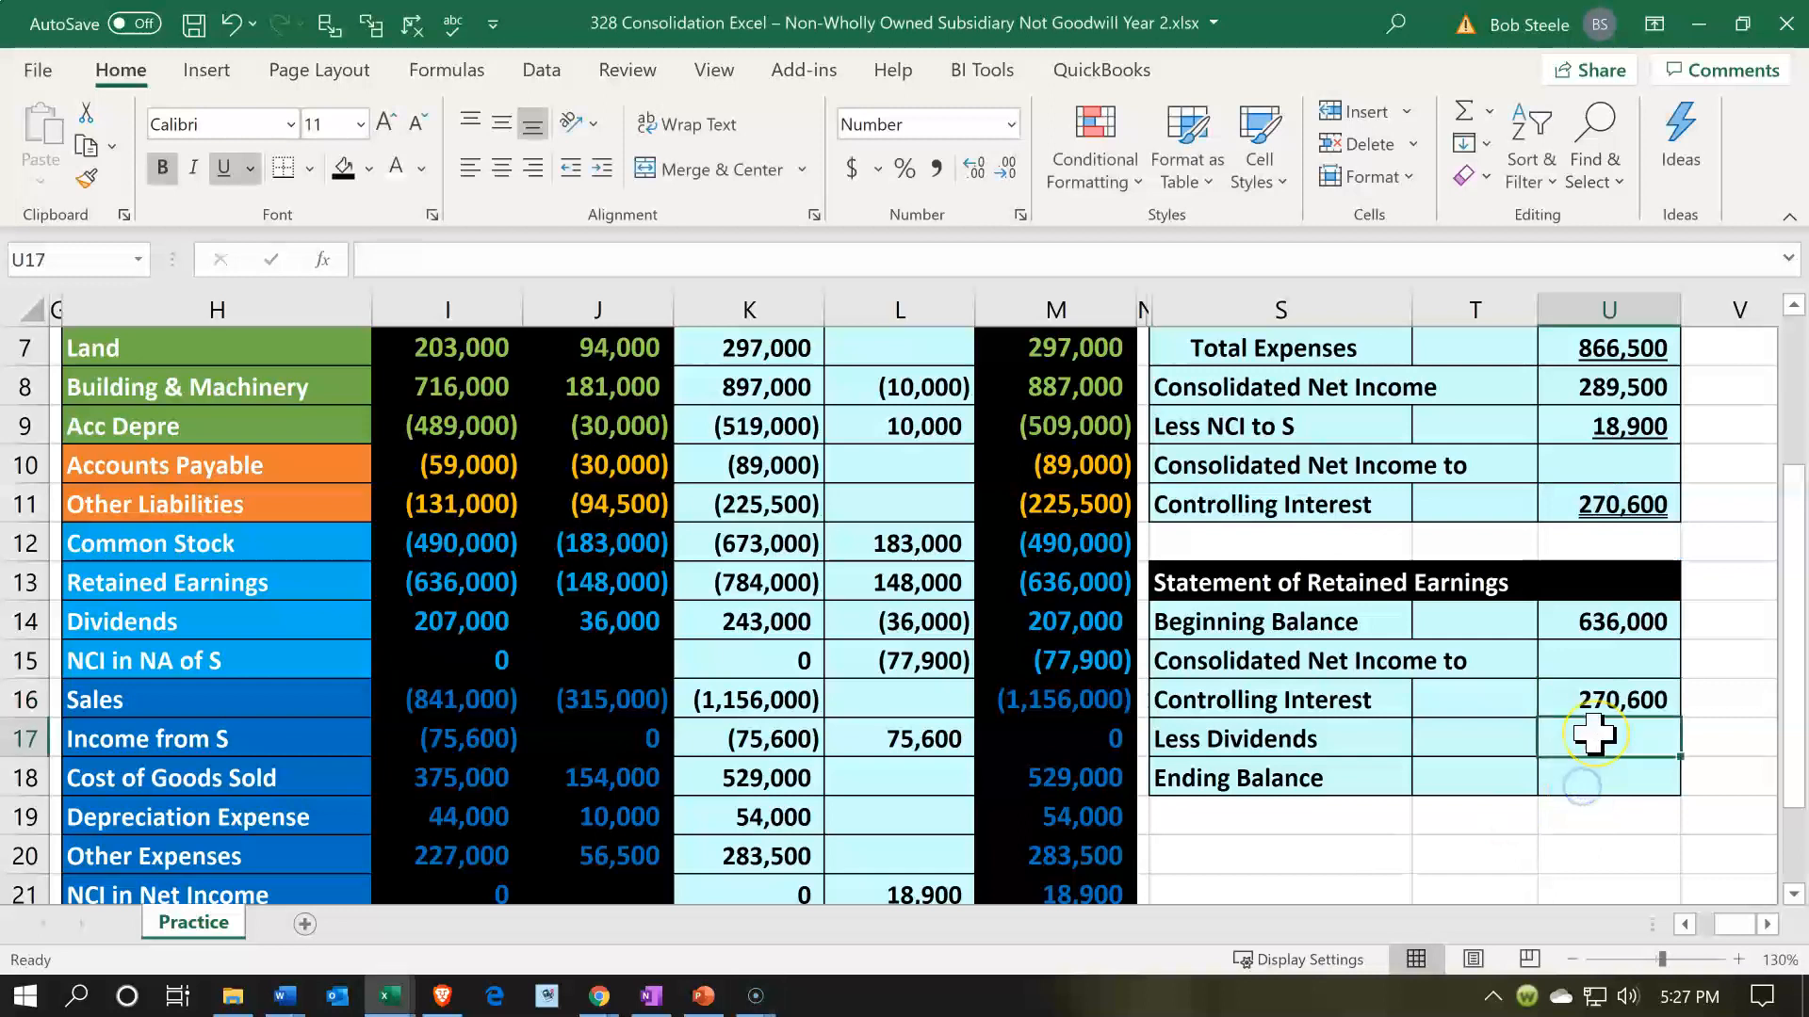
{"action": "type", "text": "-"}
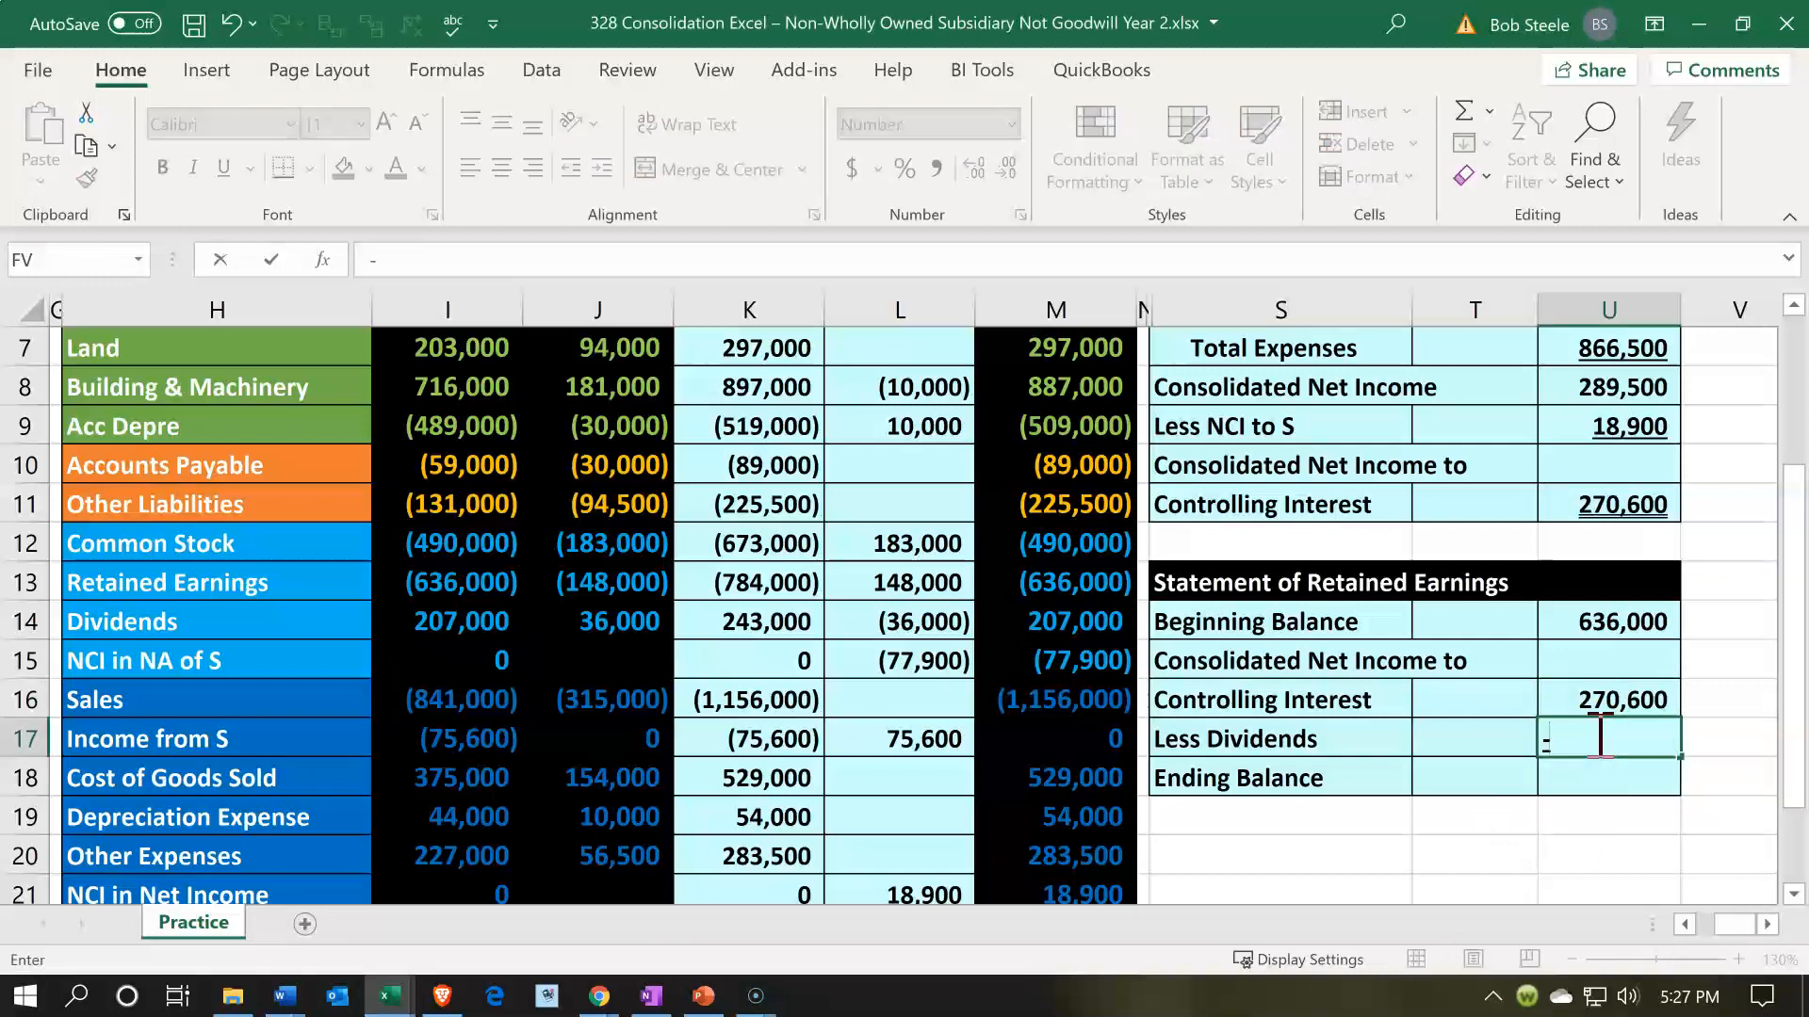
{"action": "key", "text": "Left"}
{"action": "key", "text": "Left"}
{"action": "key", "text": "Left"}
{"action": "key", "text": "Up"}
{"action": "key", "text": "Up"}
{"action": "key", "text": "Up"}
{"action": "key", "text": "Left"}
{"action": "key", "text": "Return"}
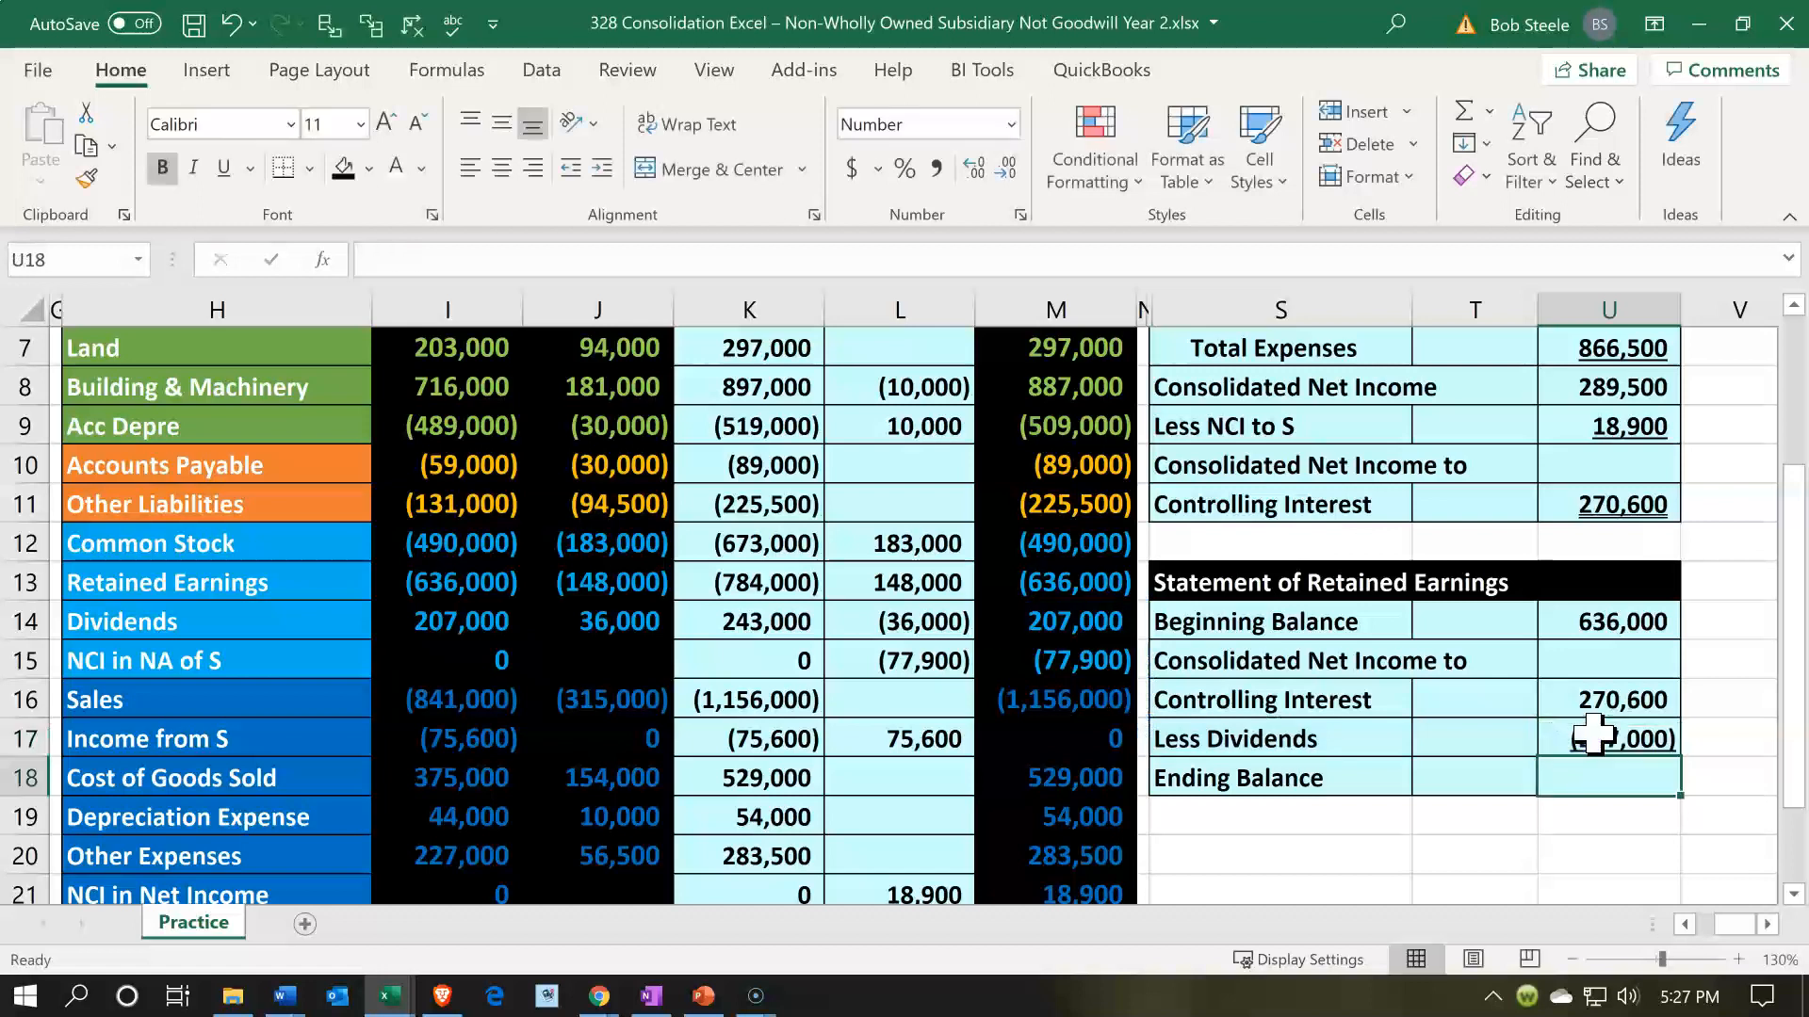
- Calculate the retained earnings Ending Balance in U18 as the sum of U14:U17
{"action": "type", "text": "=sum("}
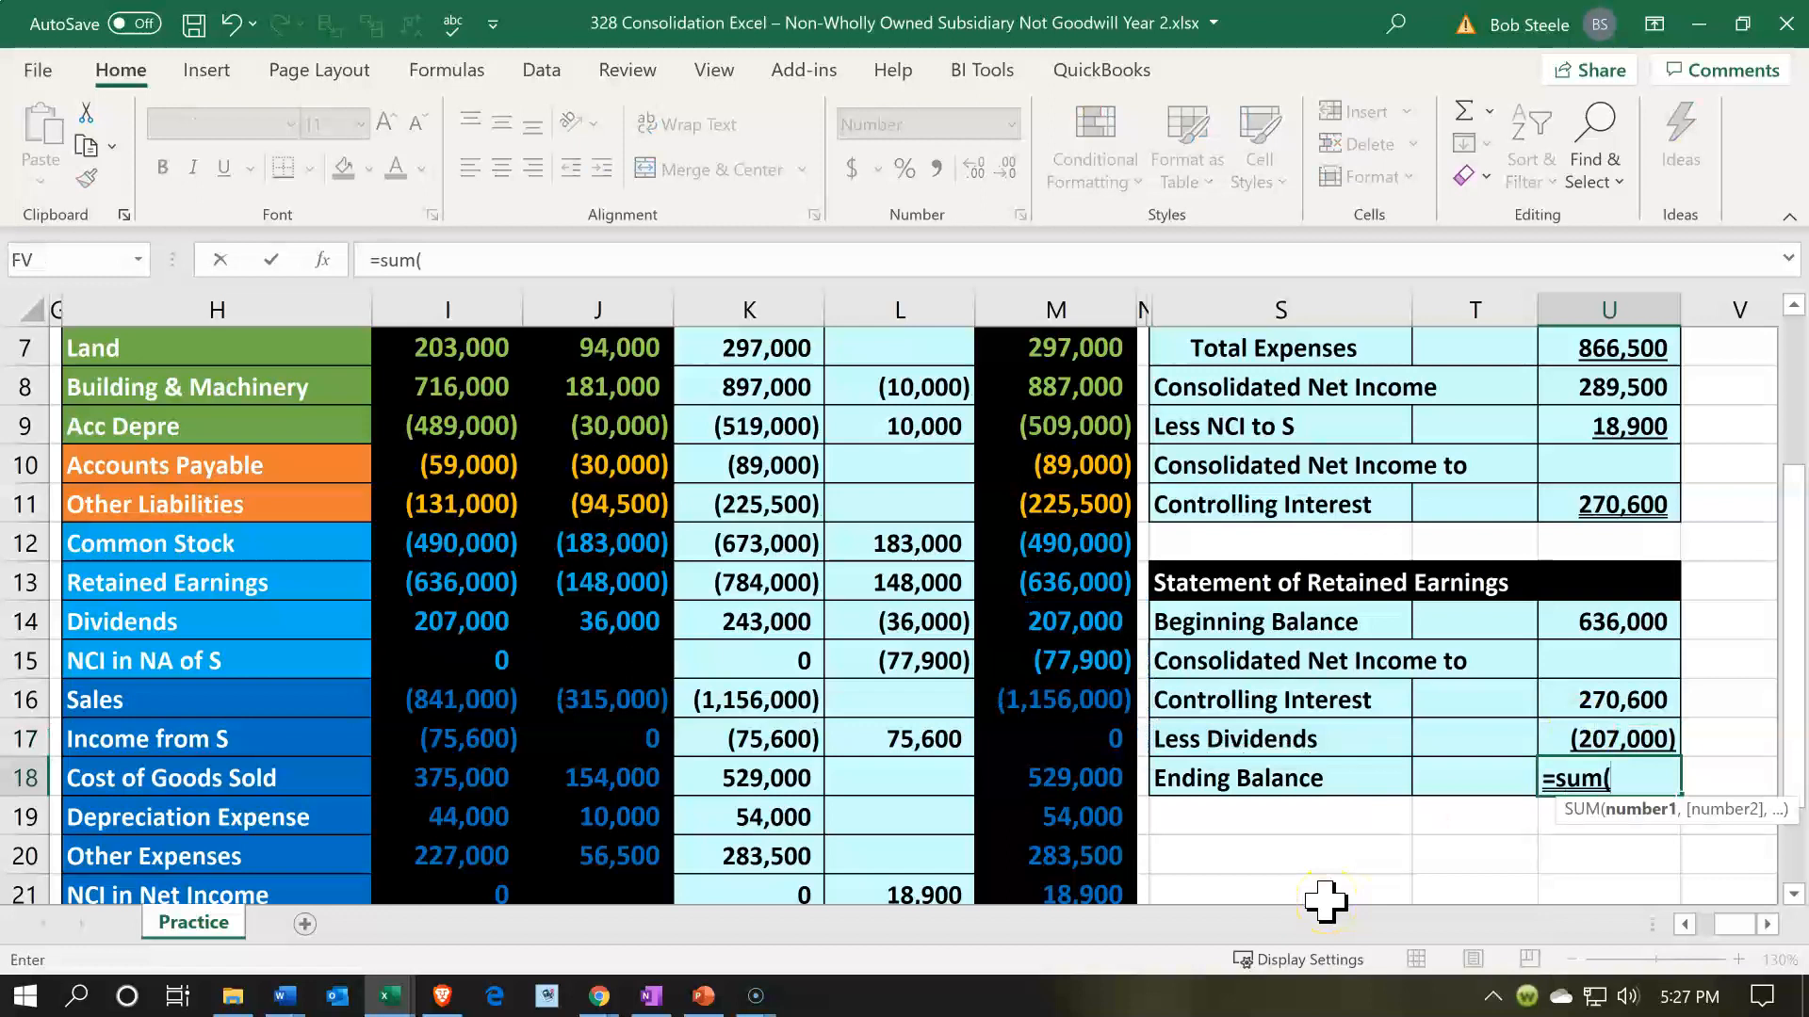
{"action": "key", "text": "Up"}
{"action": "key", "text": "shift+Up"}
{"action": "key", "text": "shift+Up"}
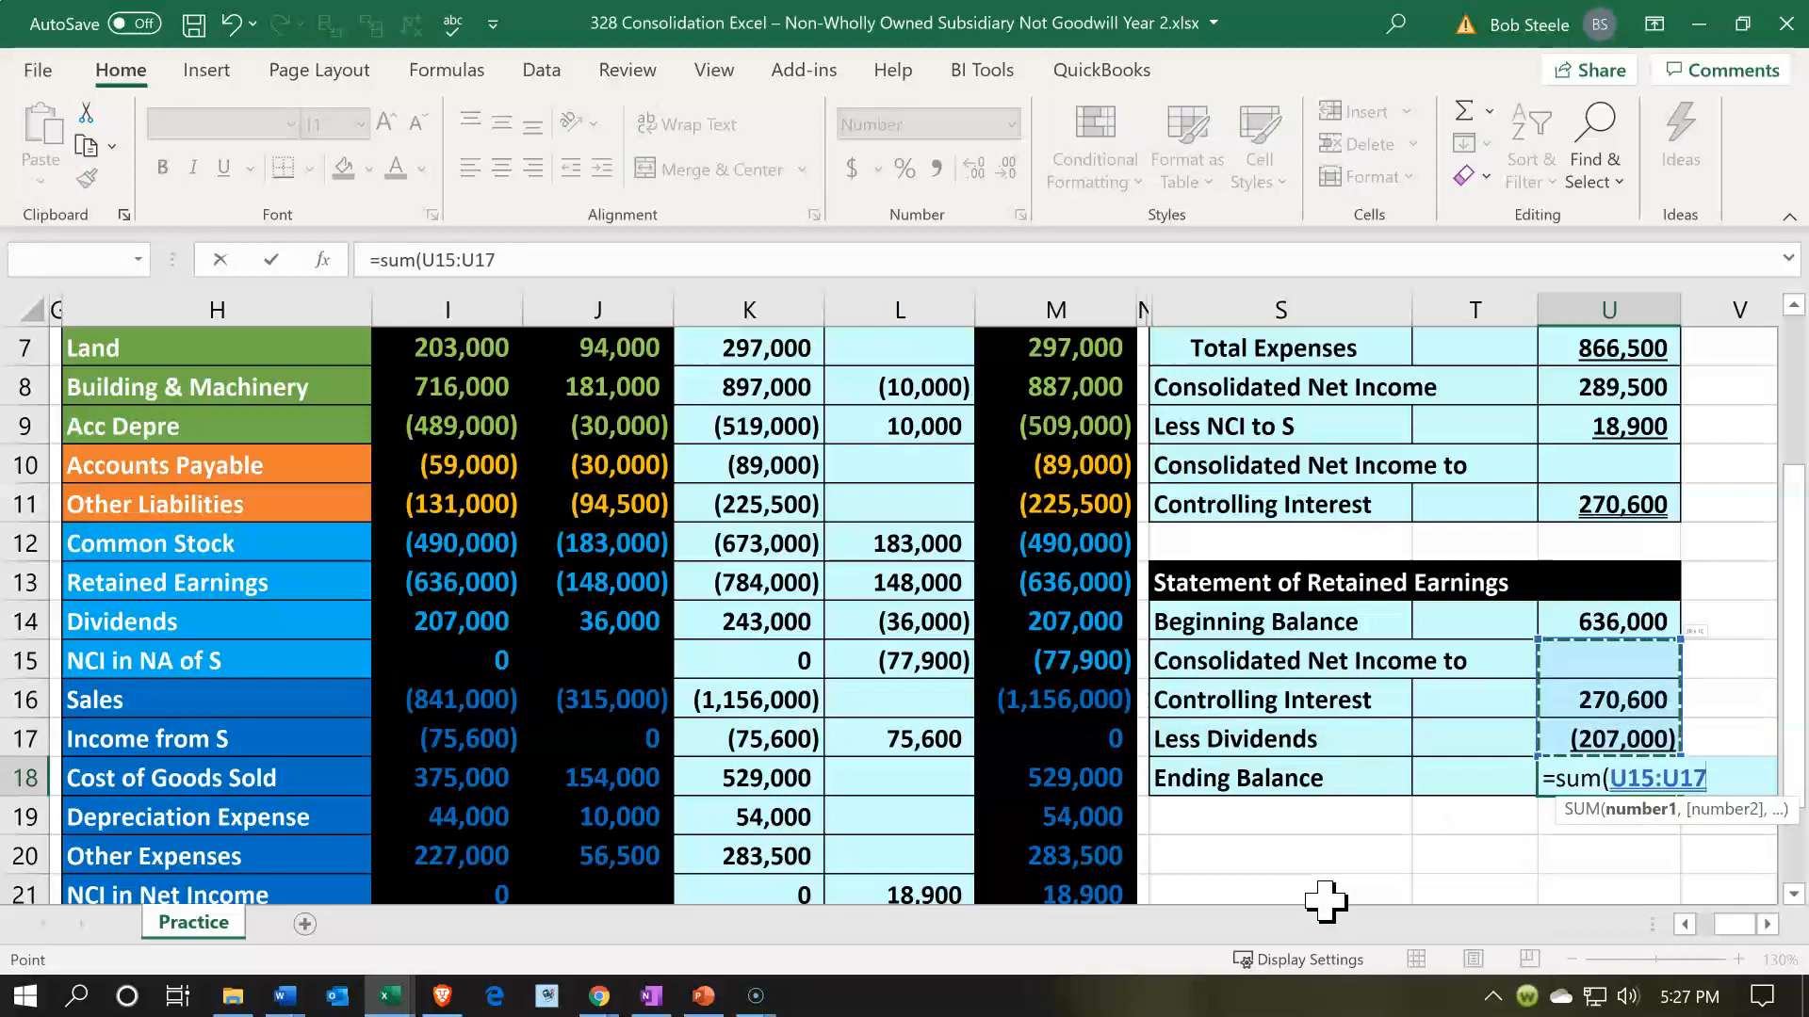
{"action": "key", "text": "Return"}
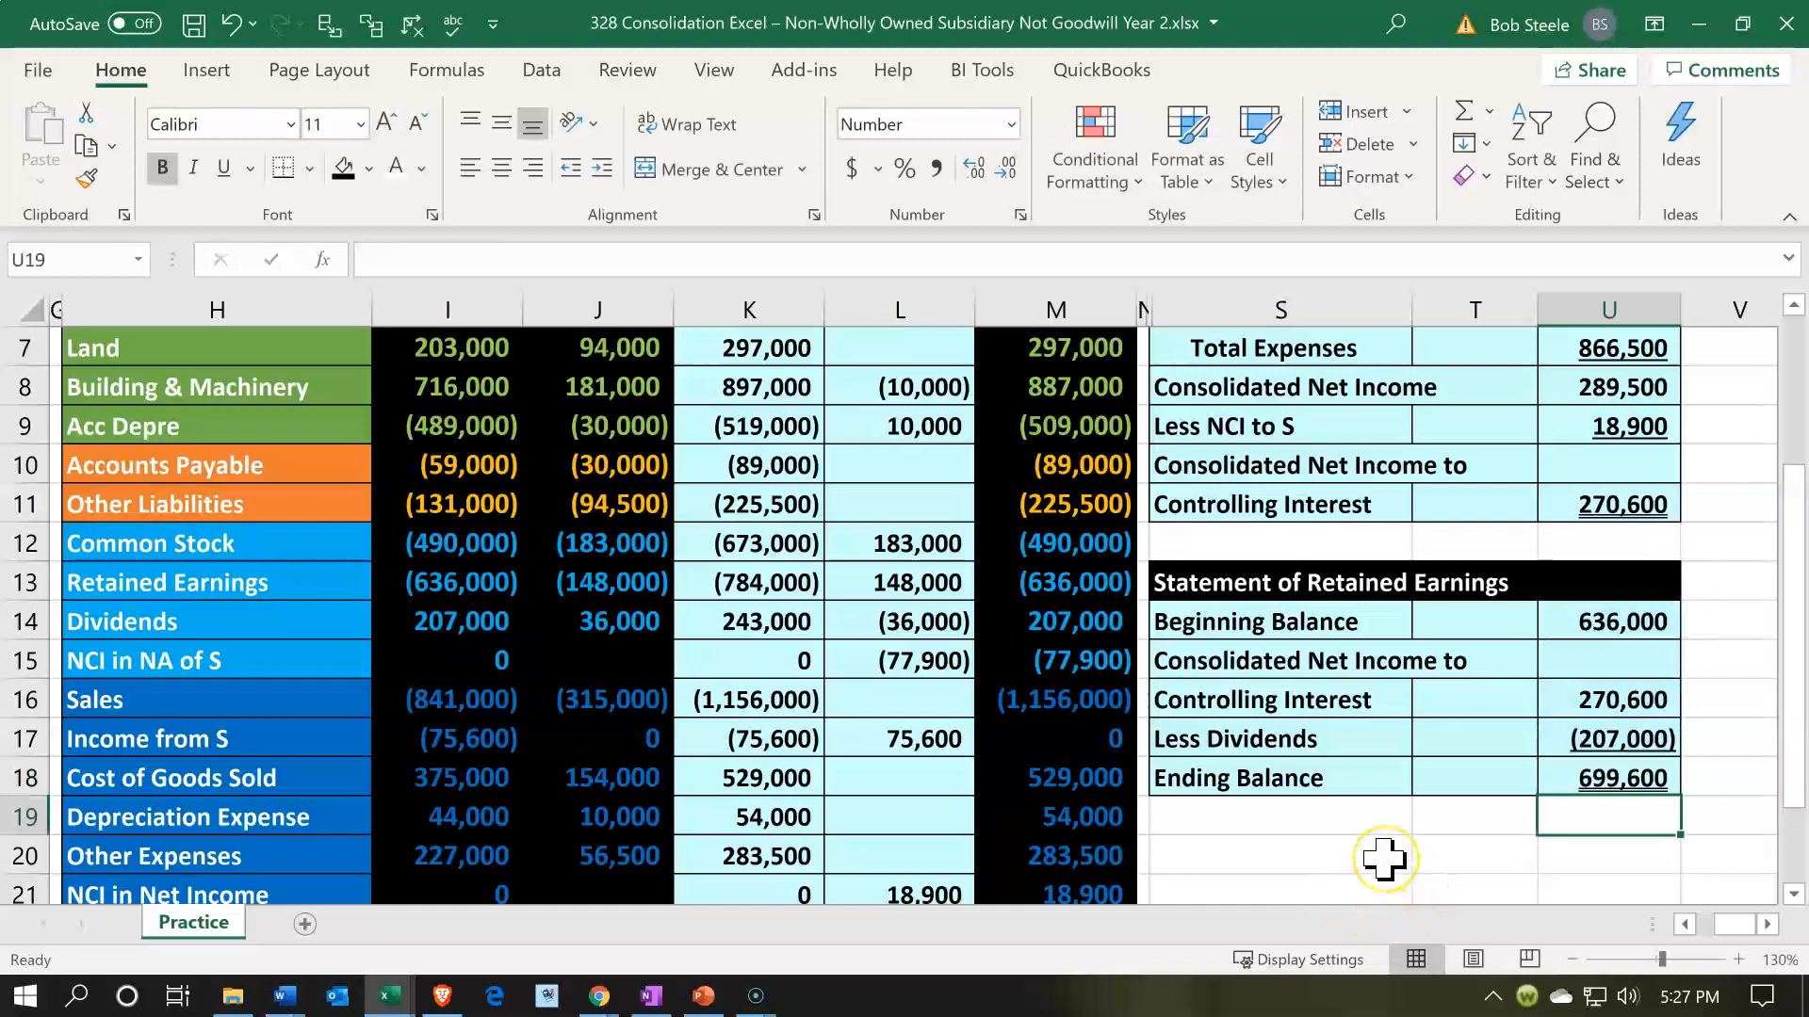
- Check the ending retained earnings against the combined consolidated trial balance amounts in M13:M14 and M16:M21
{"action": "scroll", "coordinate": [1357, 810], "scroll_direction": "down", "scroll_amount": 1}
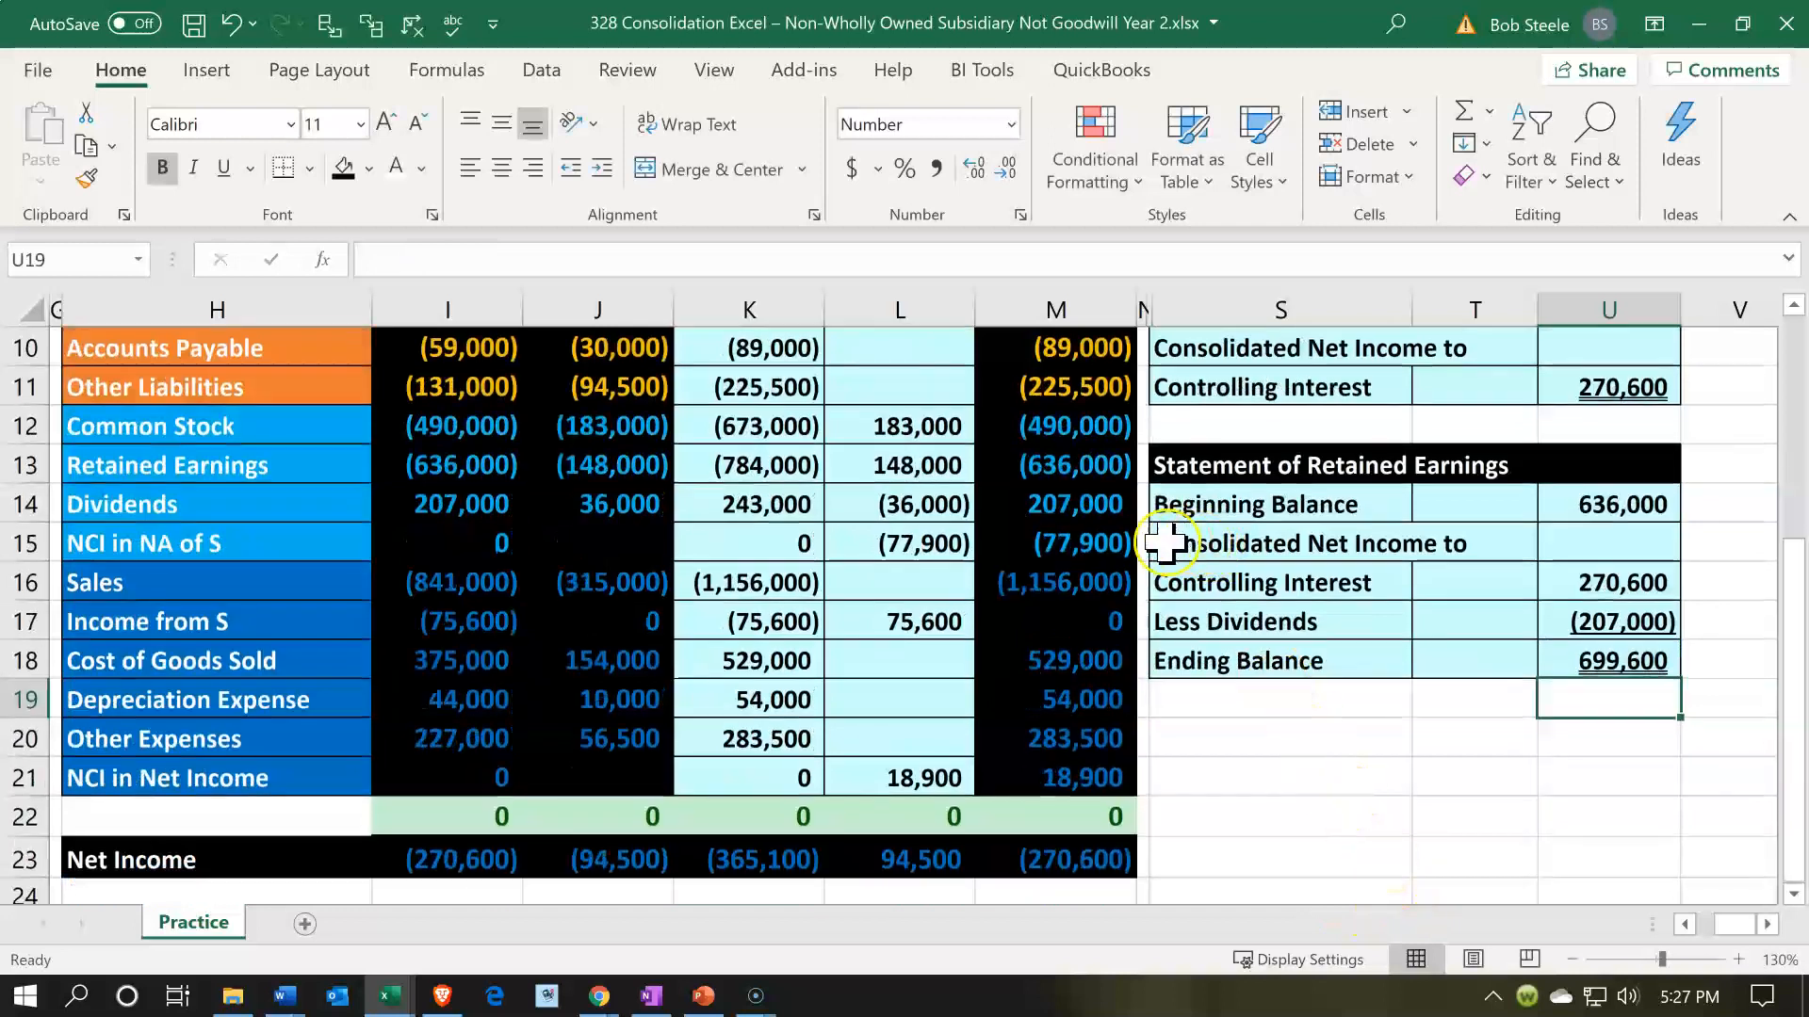
{"action": "left_click", "coordinate": [1088, 475]}
{"action": "left_click_drag", "start_coordinate": [1090, 501], "coordinate": [1090, 506]}
{"action": "left_click_drag", "start_coordinate": [1093, 580], "coordinate": [1093, 791]}
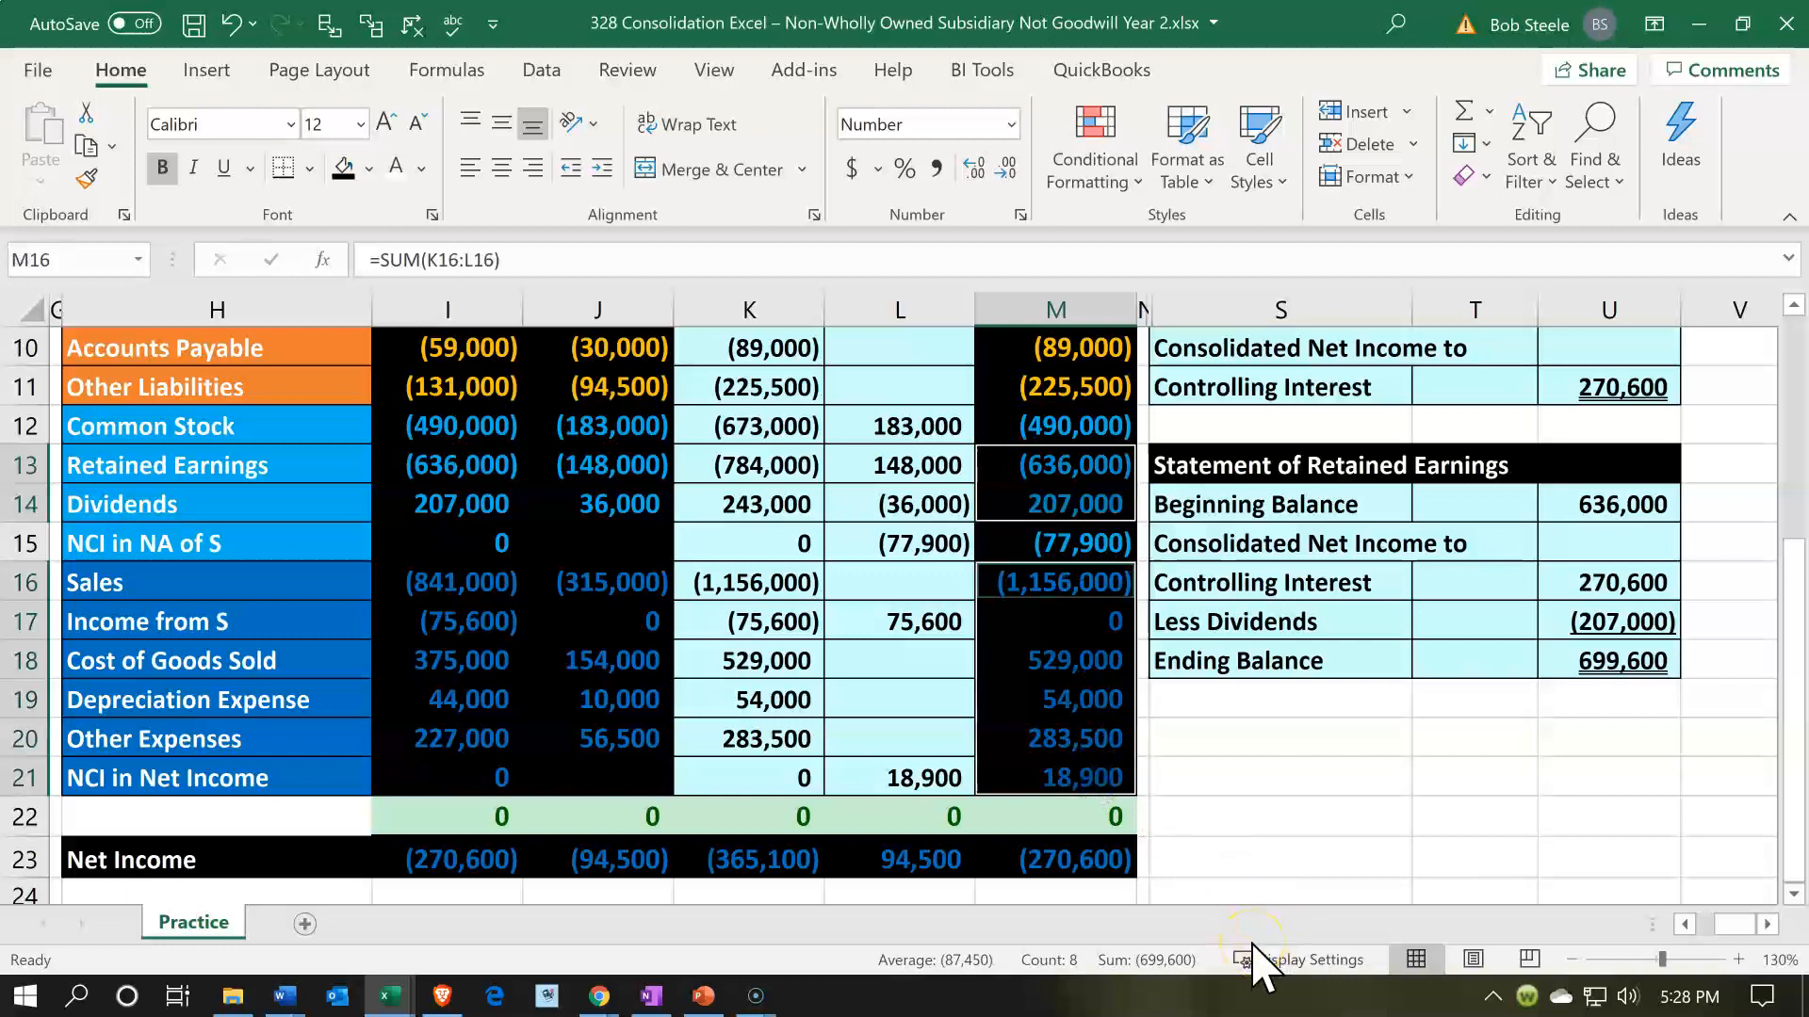
{"action": "key", "text": "alt+Tab"}
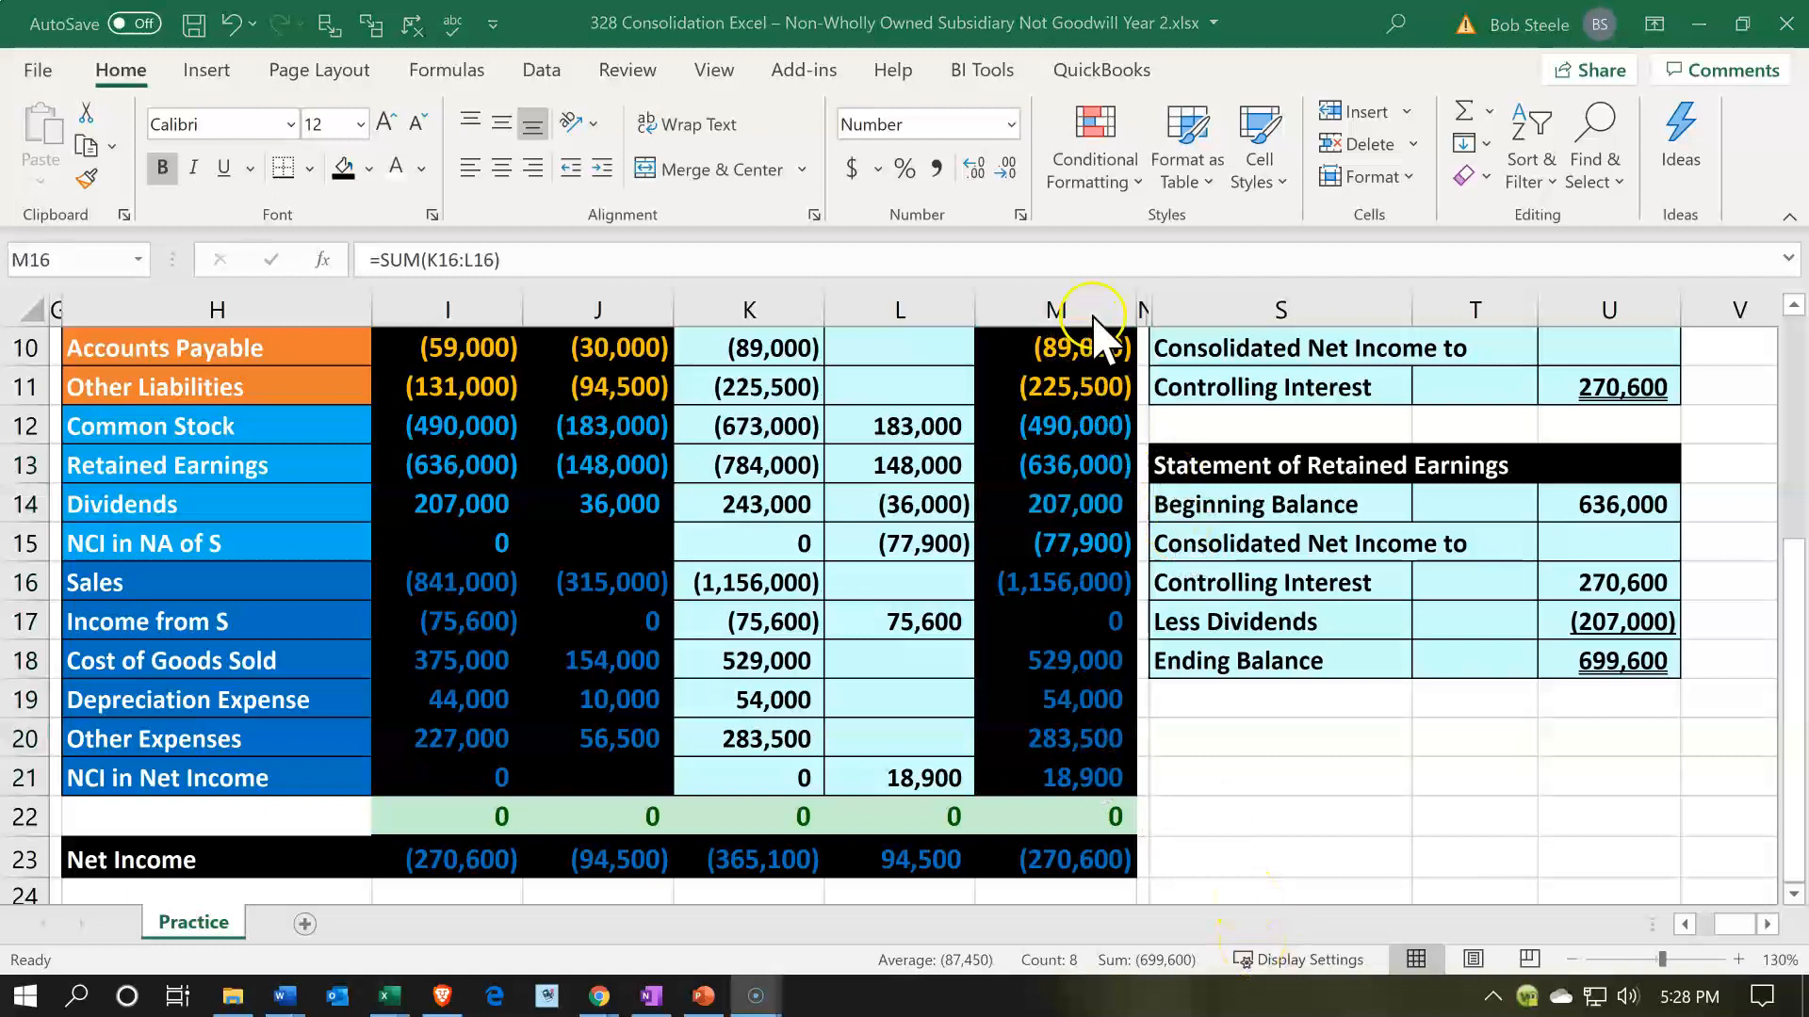
{"action": "key", "text": "alt+Tab"}
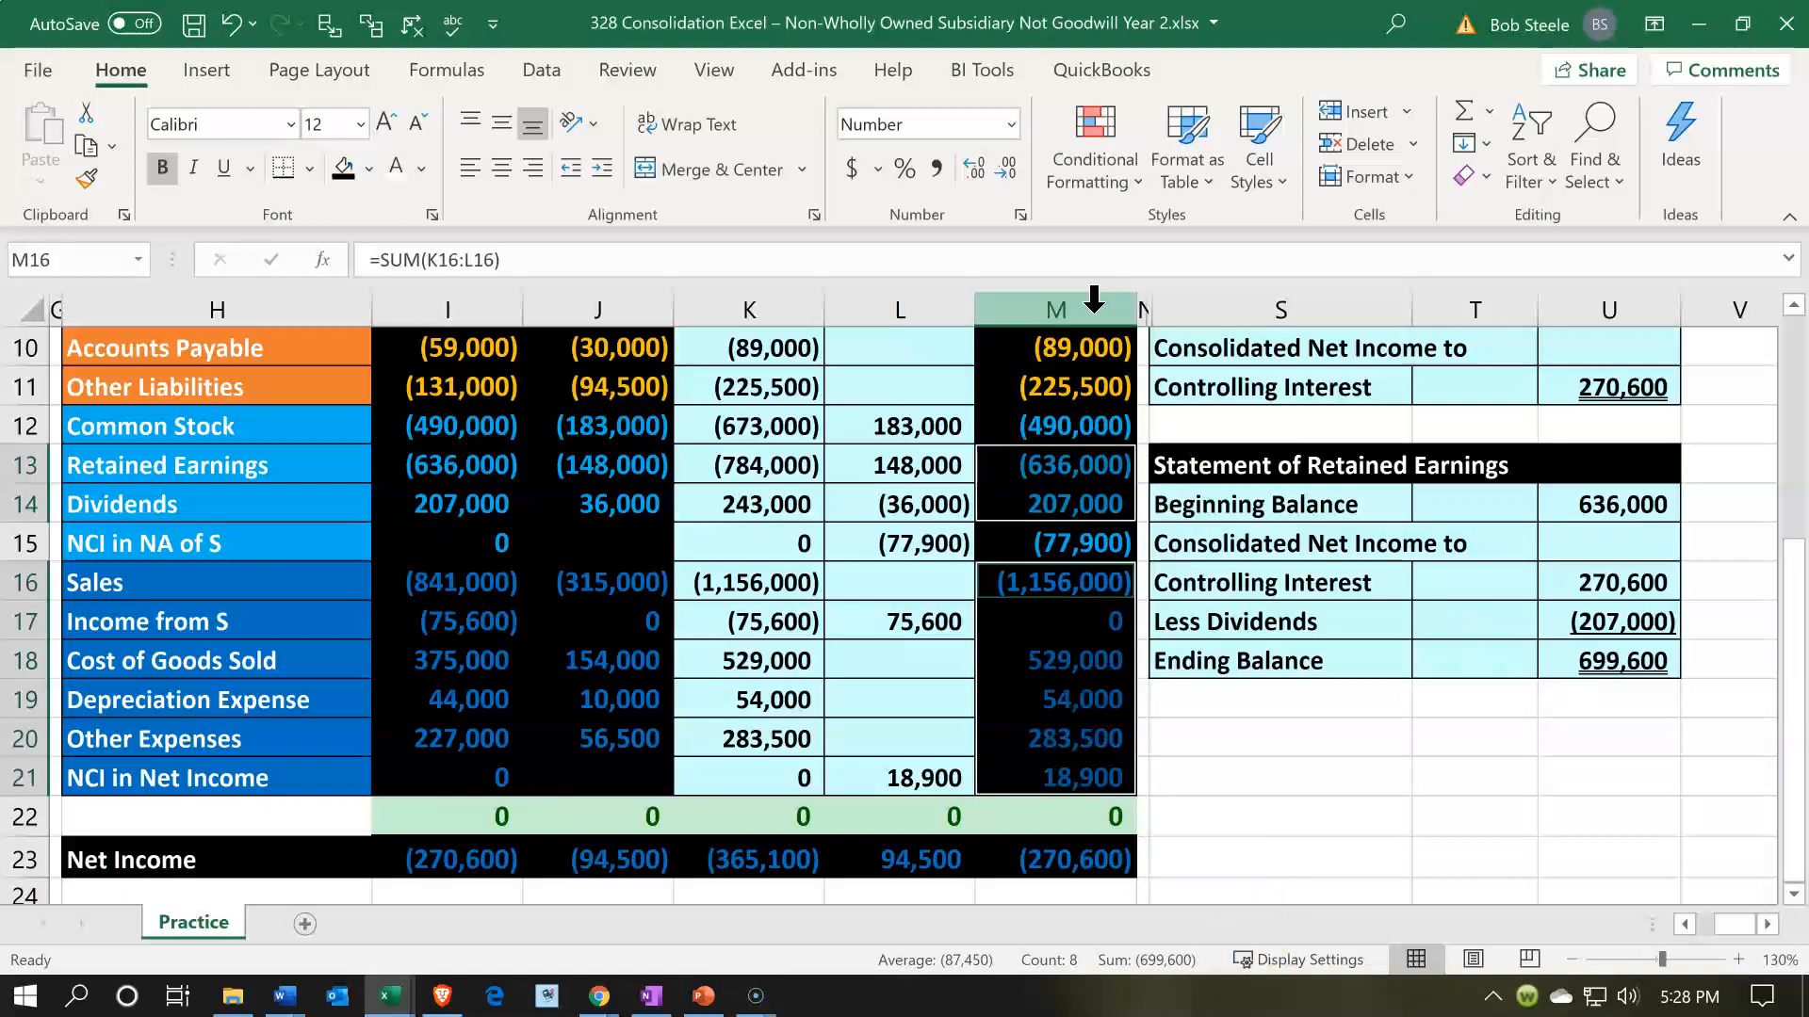
- Unhide the Consolidated Balance Sheet columns between columns M and S
{"action": "left_click_drag", "start_coordinate": [1093, 299], "coordinate": [1190, 312]}
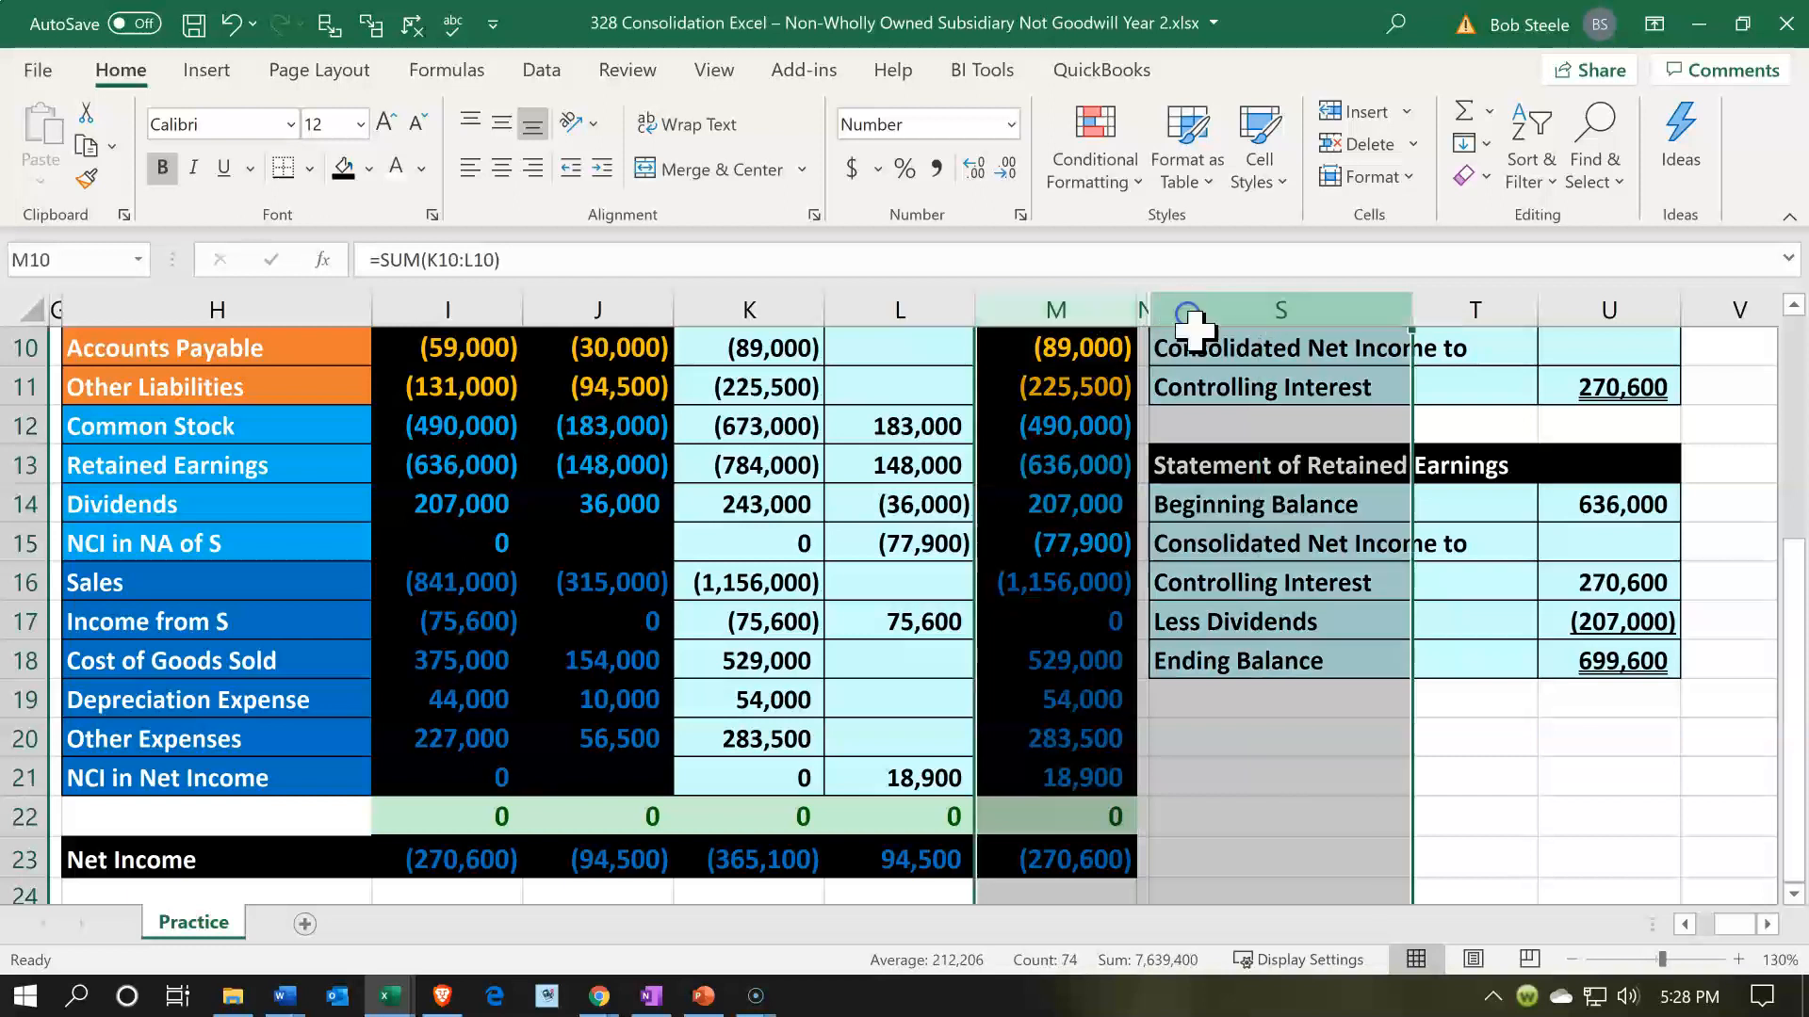
{"action": "right_click", "coordinate": [1213, 417]}
{"action": "left_click", "coordinate": [1286, 905]}
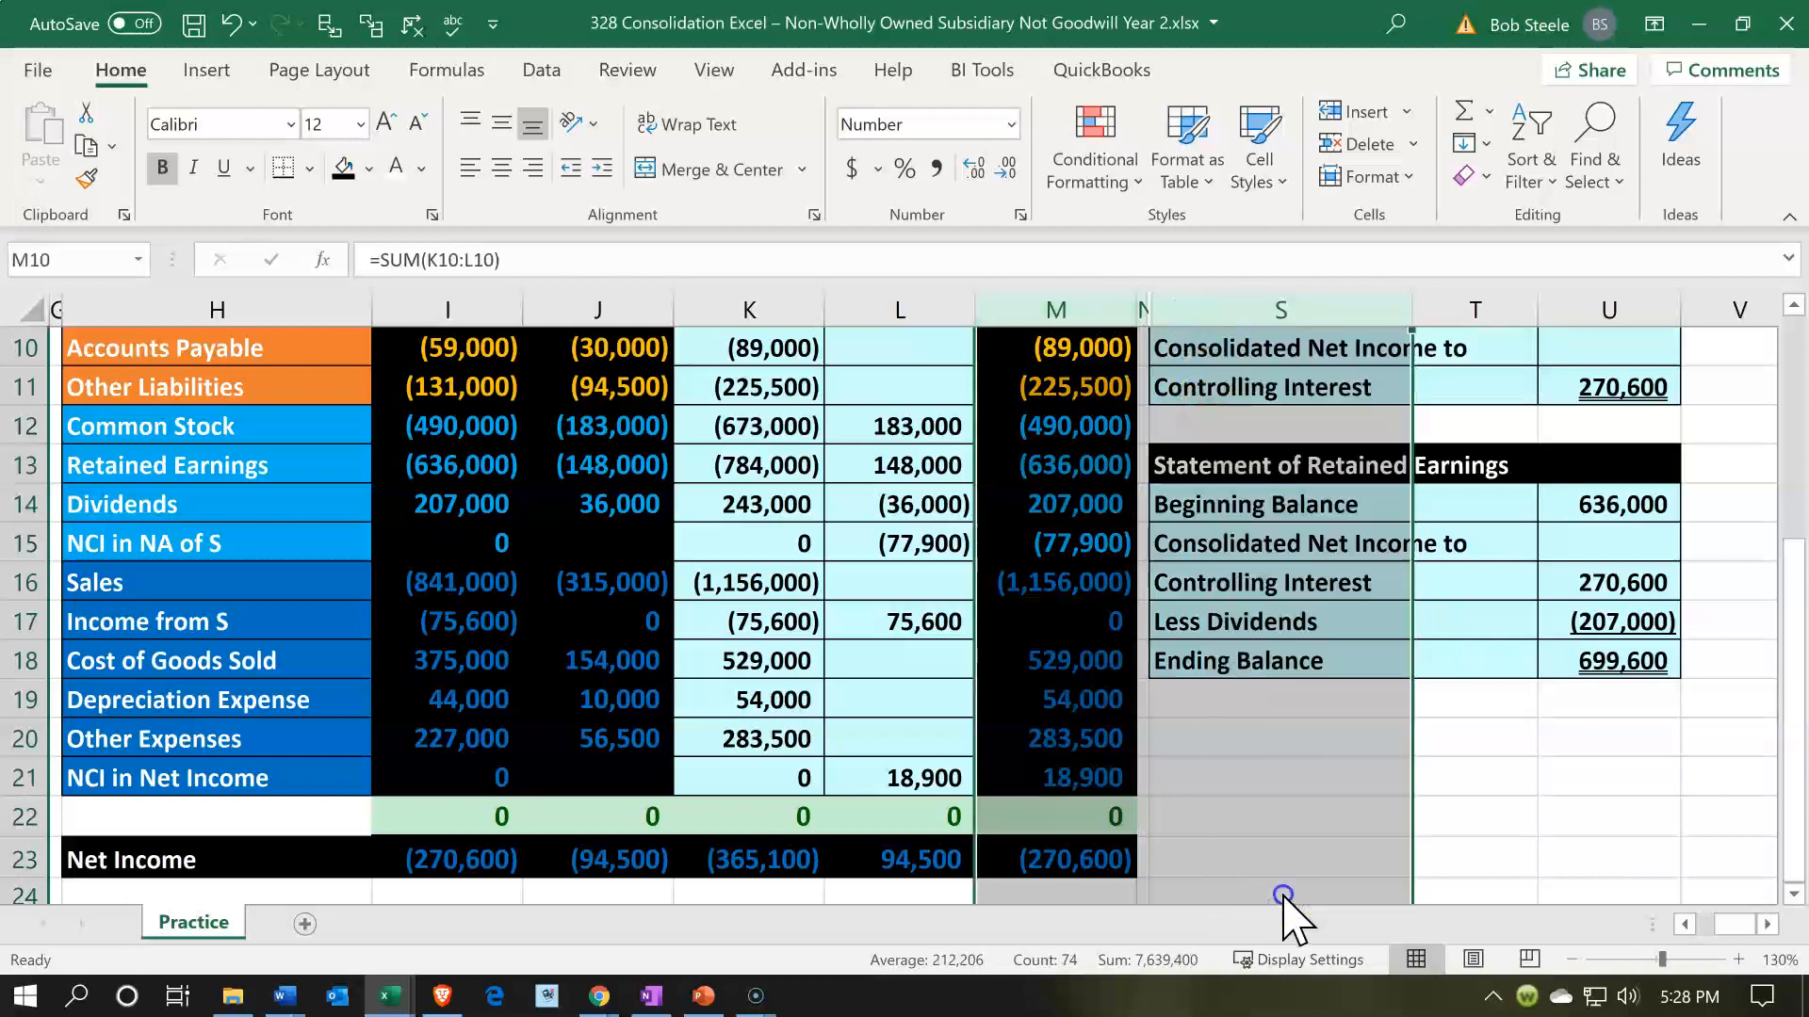
{"action": "left_click", "coordinate": [1510, 707]}
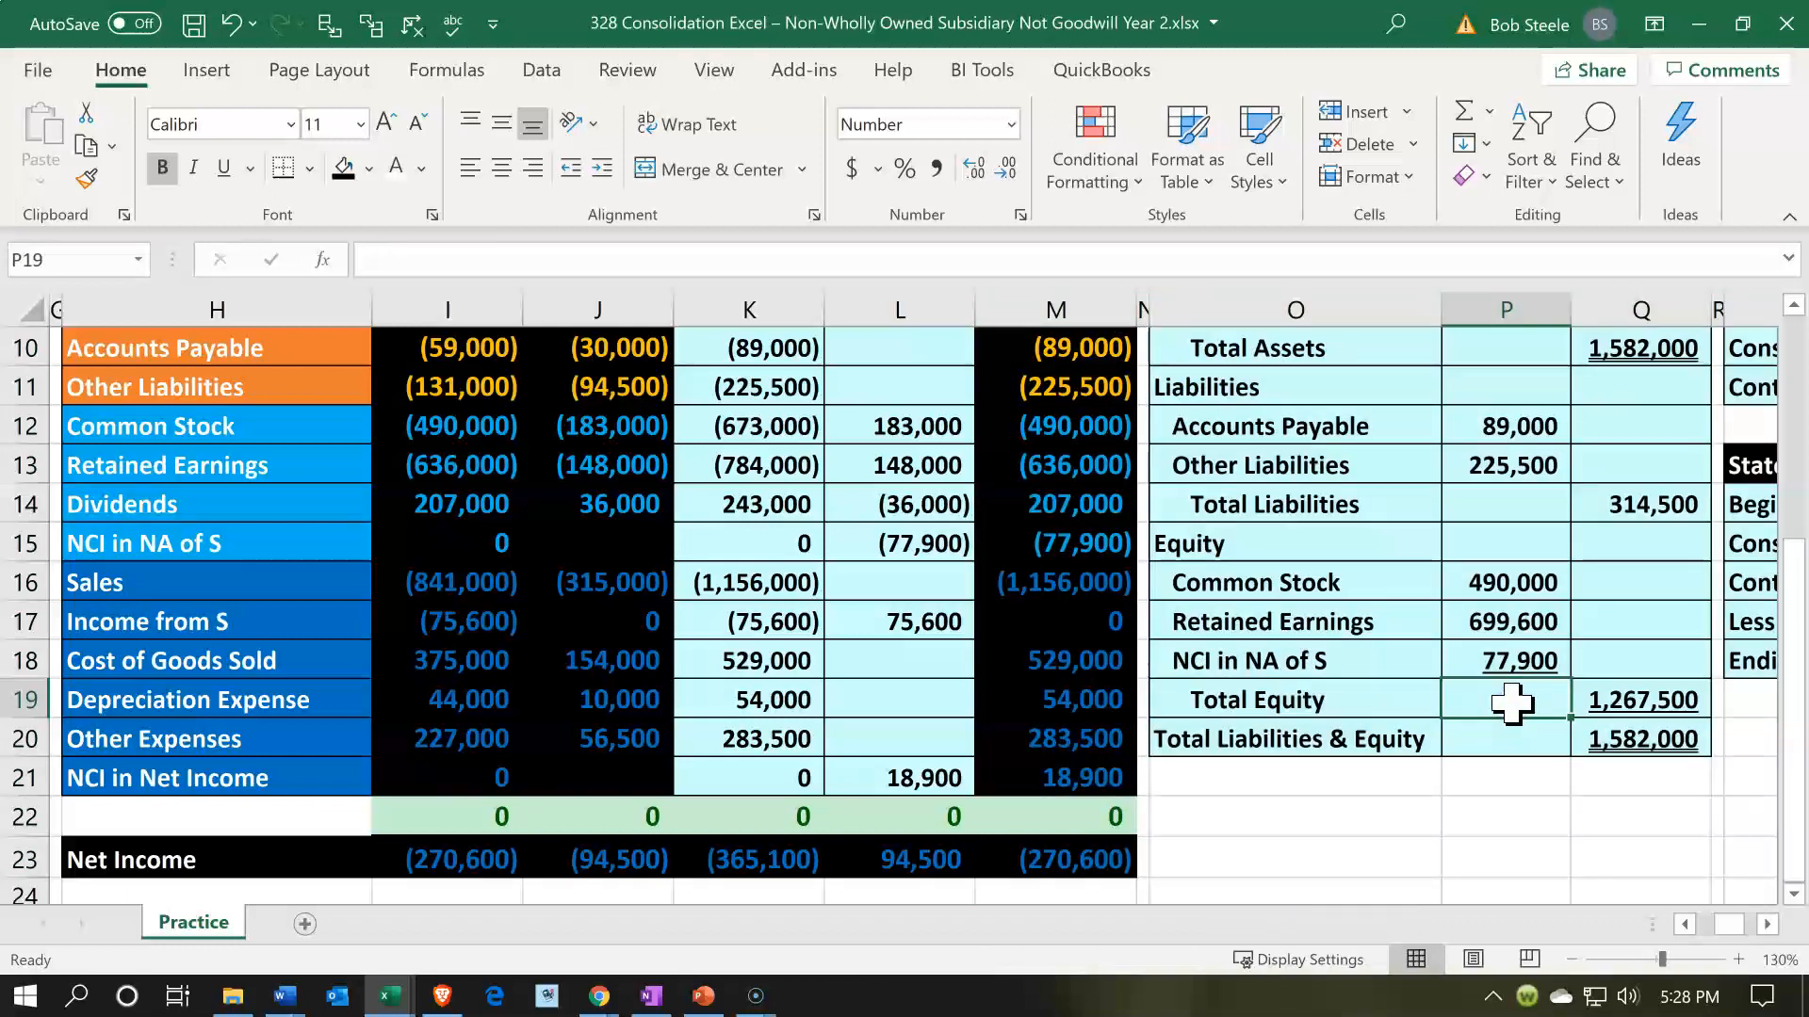
- Compare Total Assets in Q10 with Total Liabilities & Equity in Q20 on the Consolidated Balance Sheet
{"action": "scroll", "coordinate": [1646, 636], "scroll_direction": "up", "scroll_amount": 3}
{"action": "left_click", "coordinate": [1665, 693]}
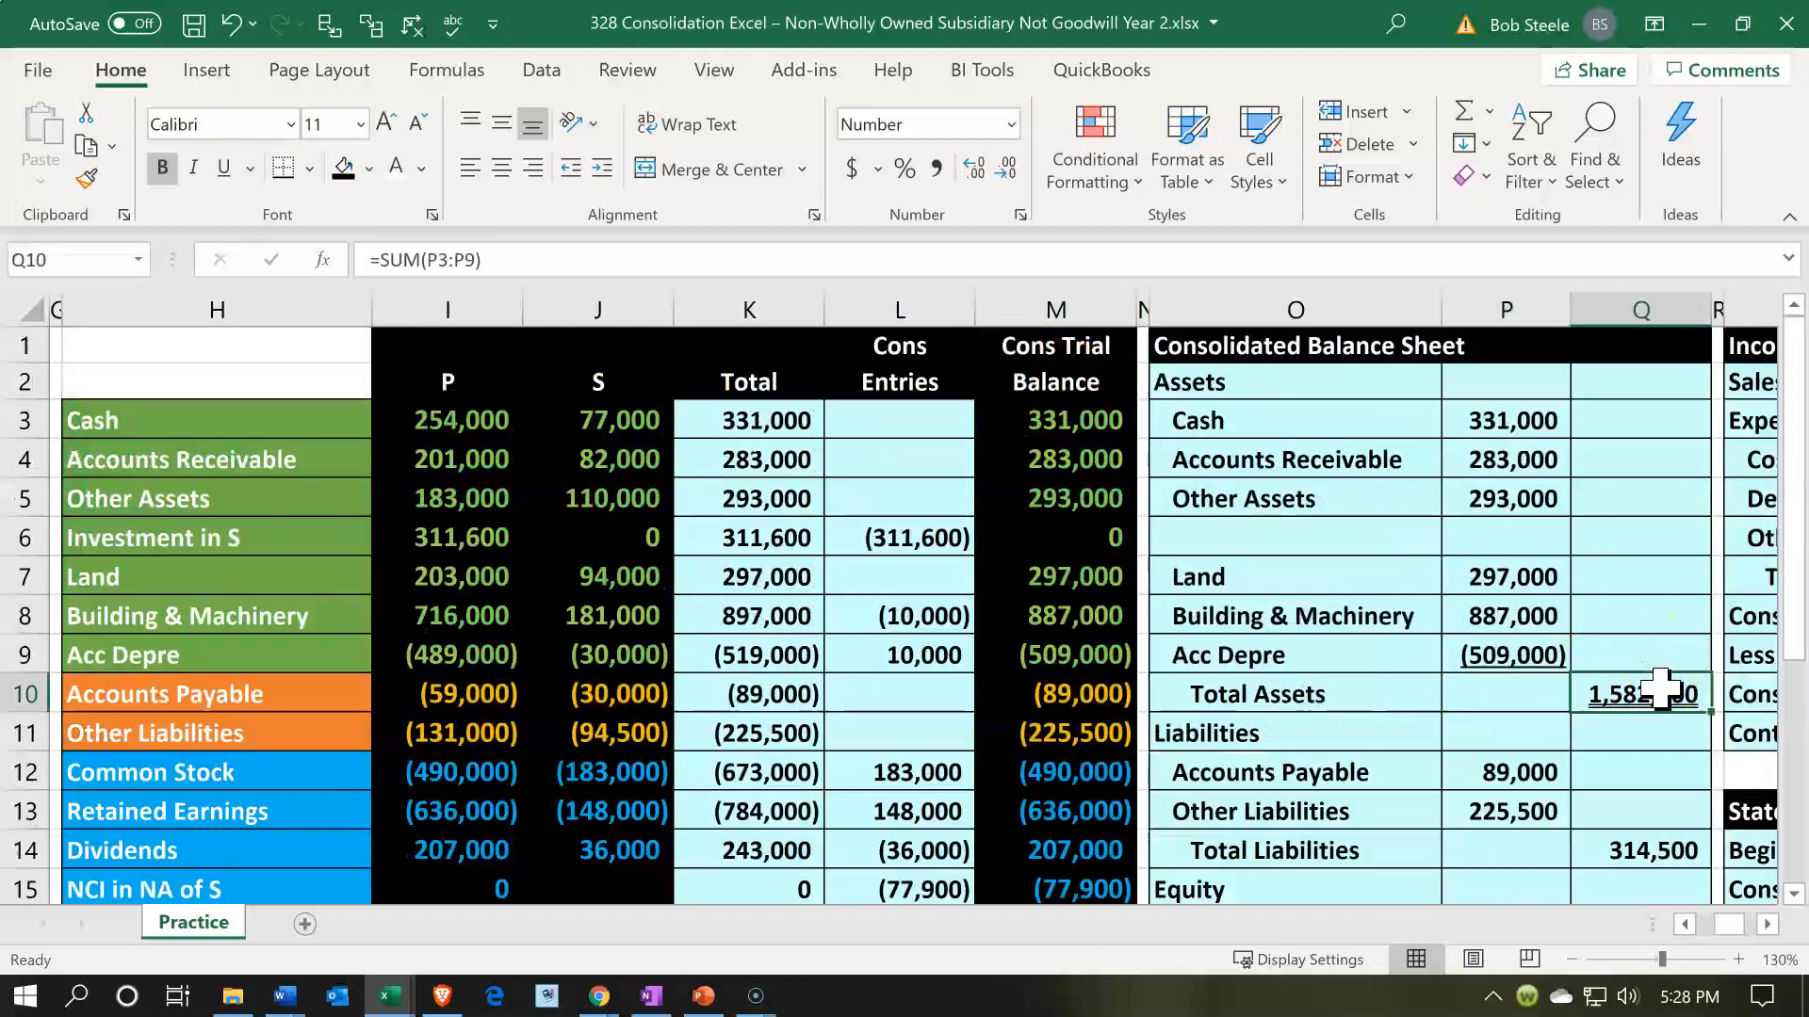
{"action": "scroll", "coordinate": [1663, 690], "scroll_direction": "down", "scroll_amount": 3}
{"action": "left_click", "coordinate": [1646, 736]}
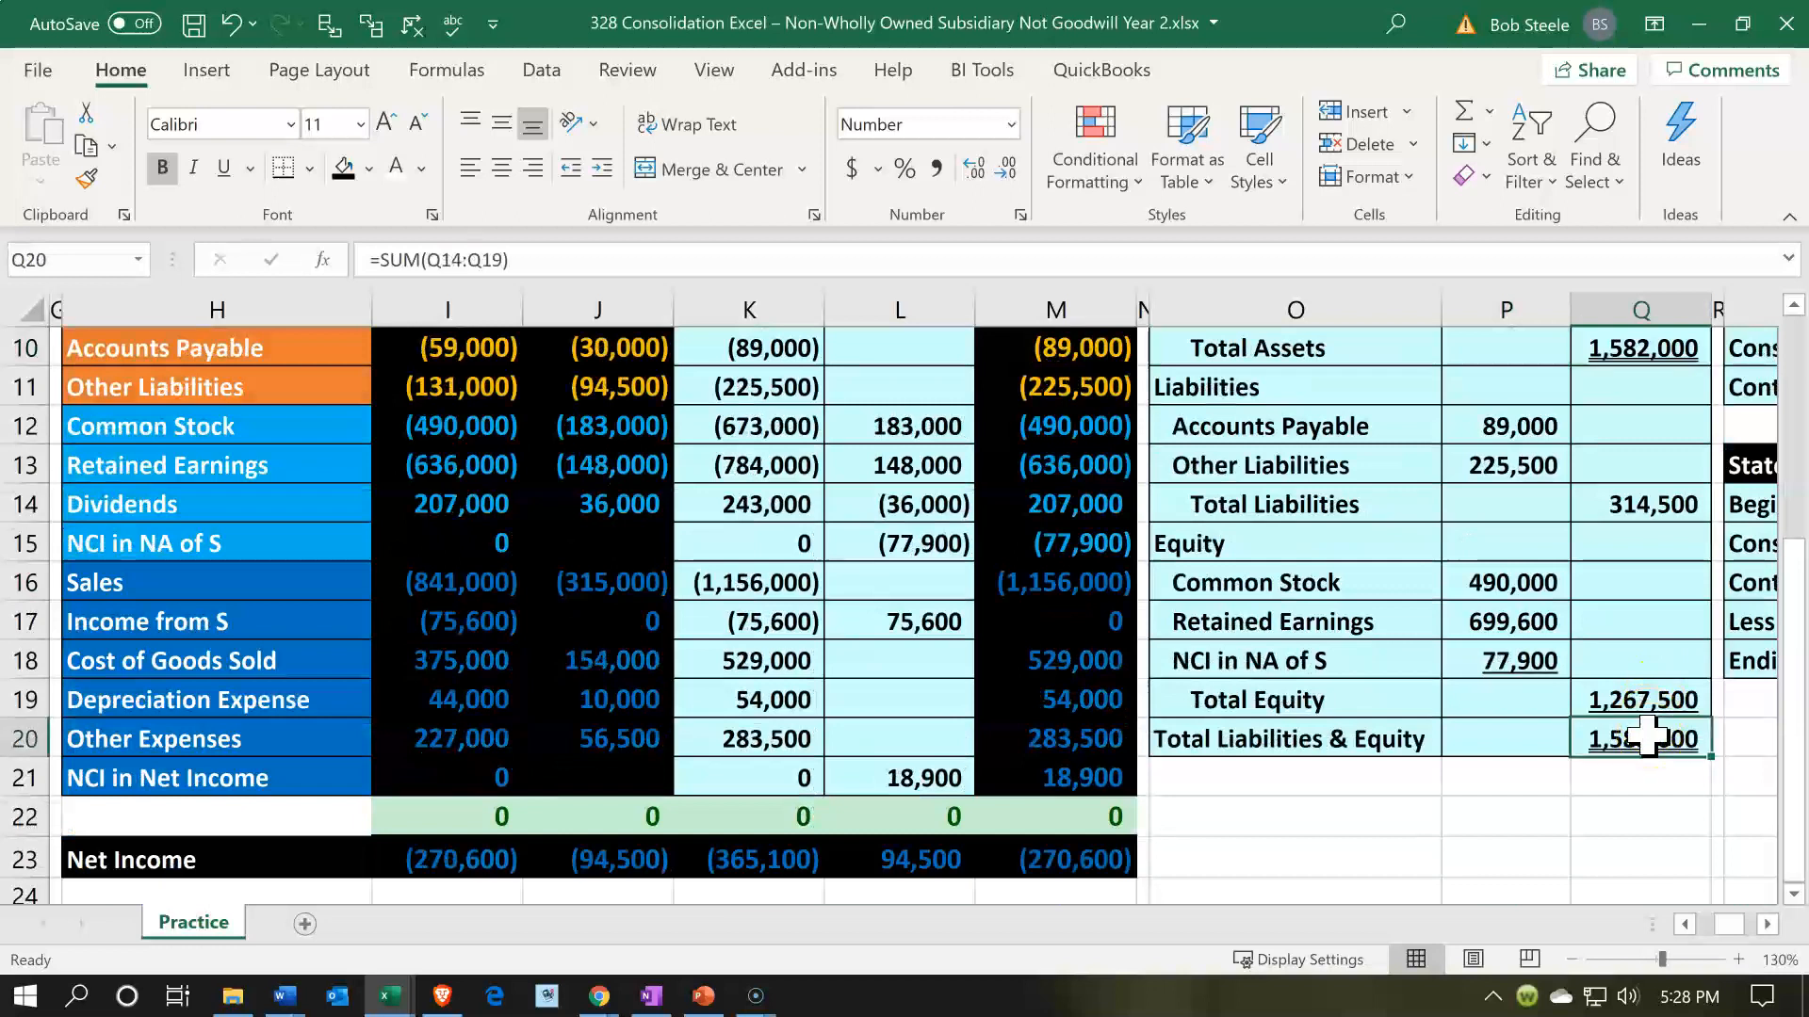
- Compare Retained Earnings in P17 of the balance sheet with the Ending Balance in U18 of the Statement of Retained Earnings
{"action": "left_click", "coordinate": [1536, 631]}
{"action": "key", "text": "Right"}
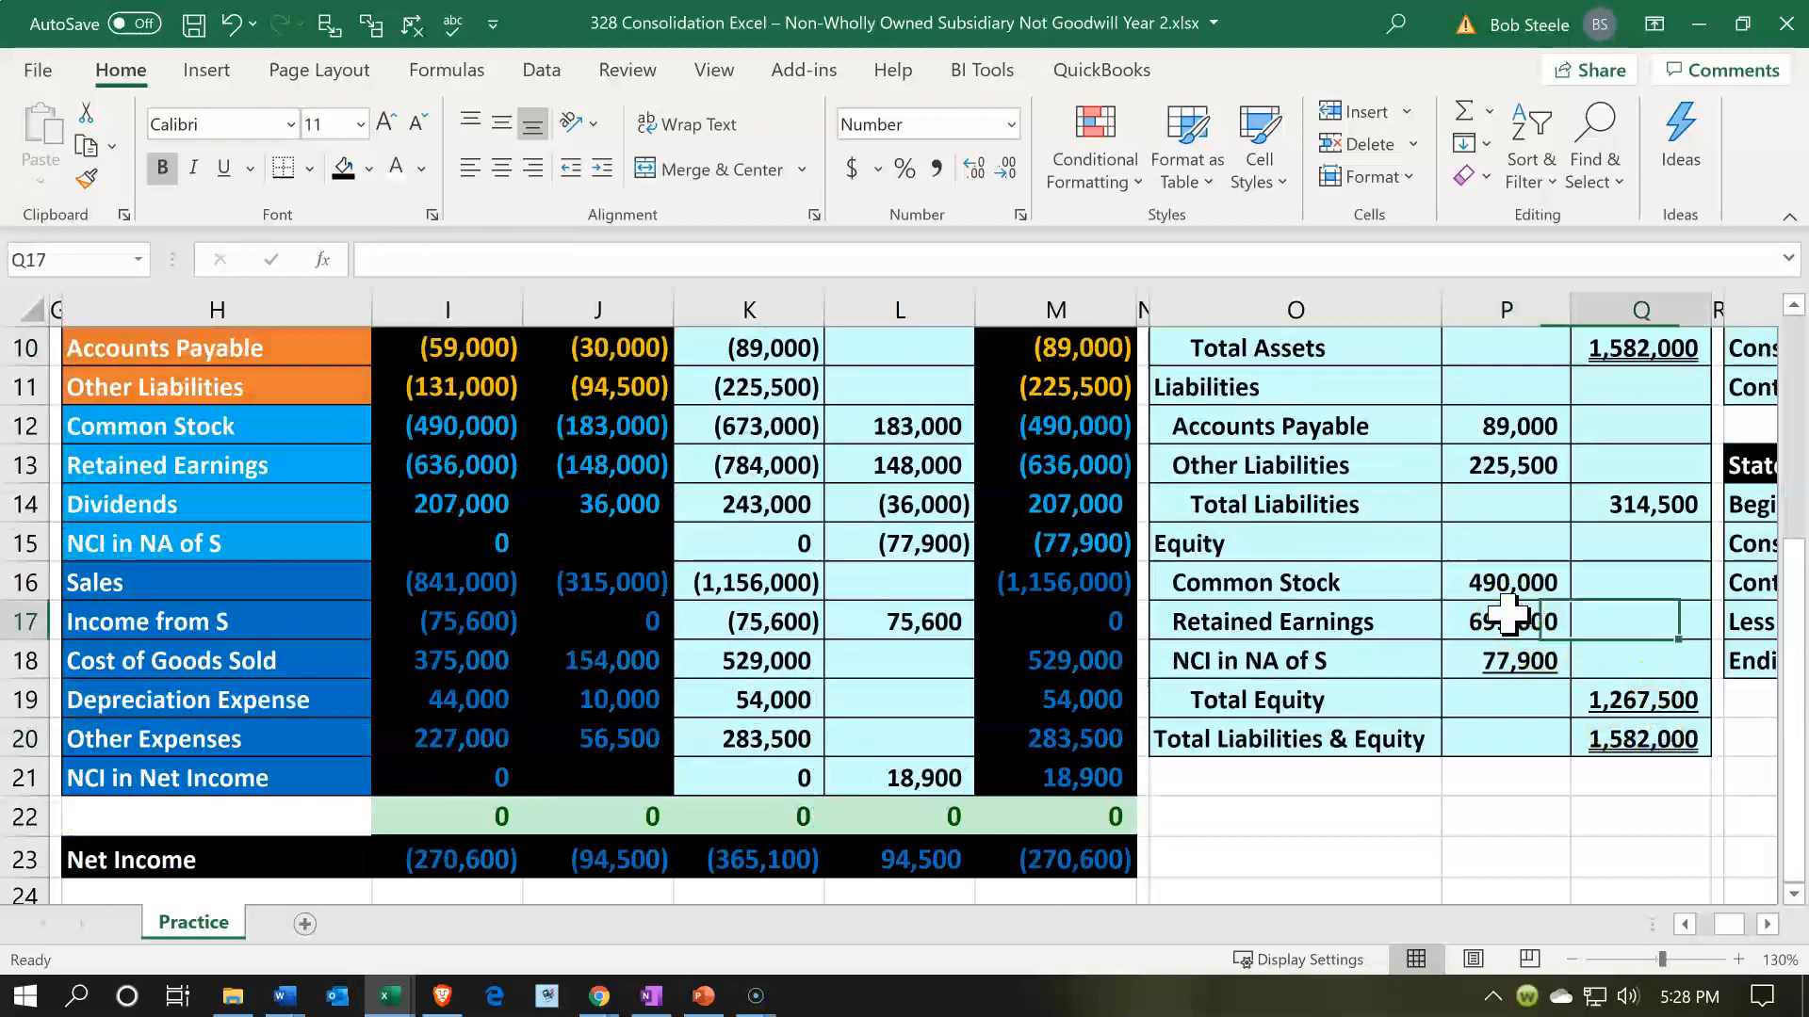
{"action": "key", "text": "Right"}
{"action": "key", "text": "Right"}
{"action": "key", "text": "Right"}
{"action": "key", "text": "Right"}
{"action": "key", "text": "Right"}
{"action": "key", "text": "Down"}
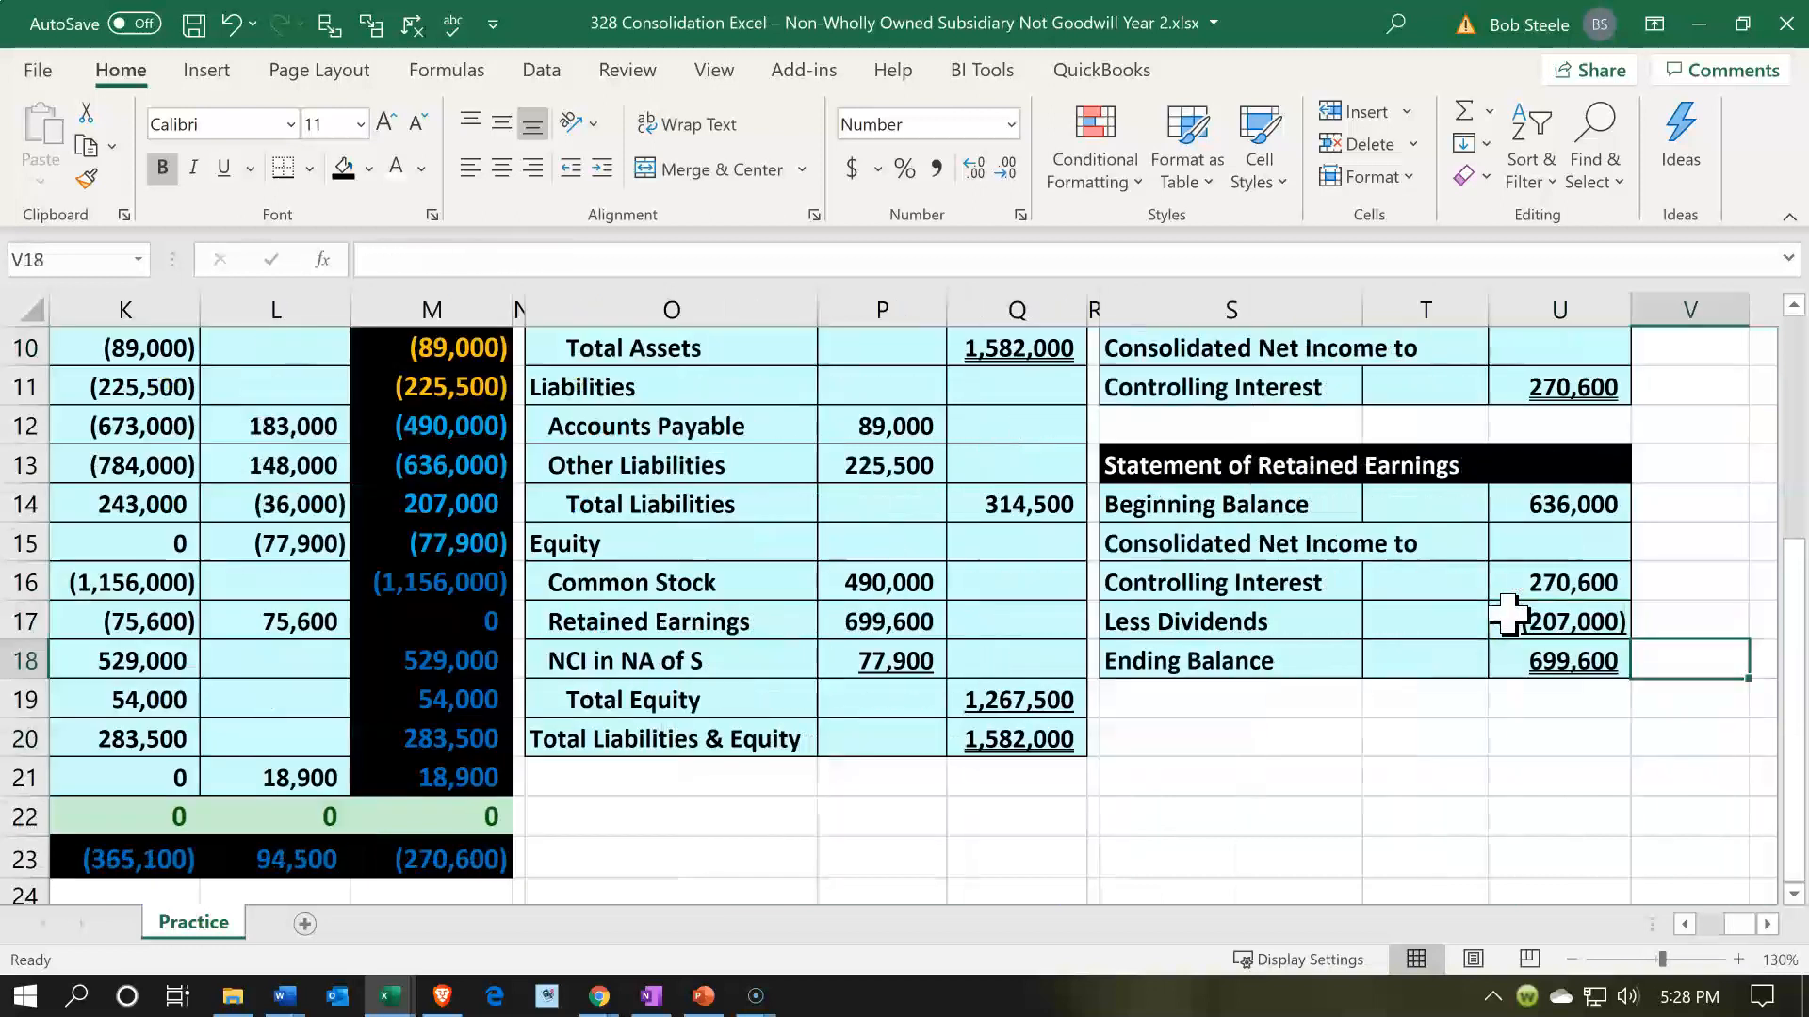
{"action": "key", "text": "Left"}
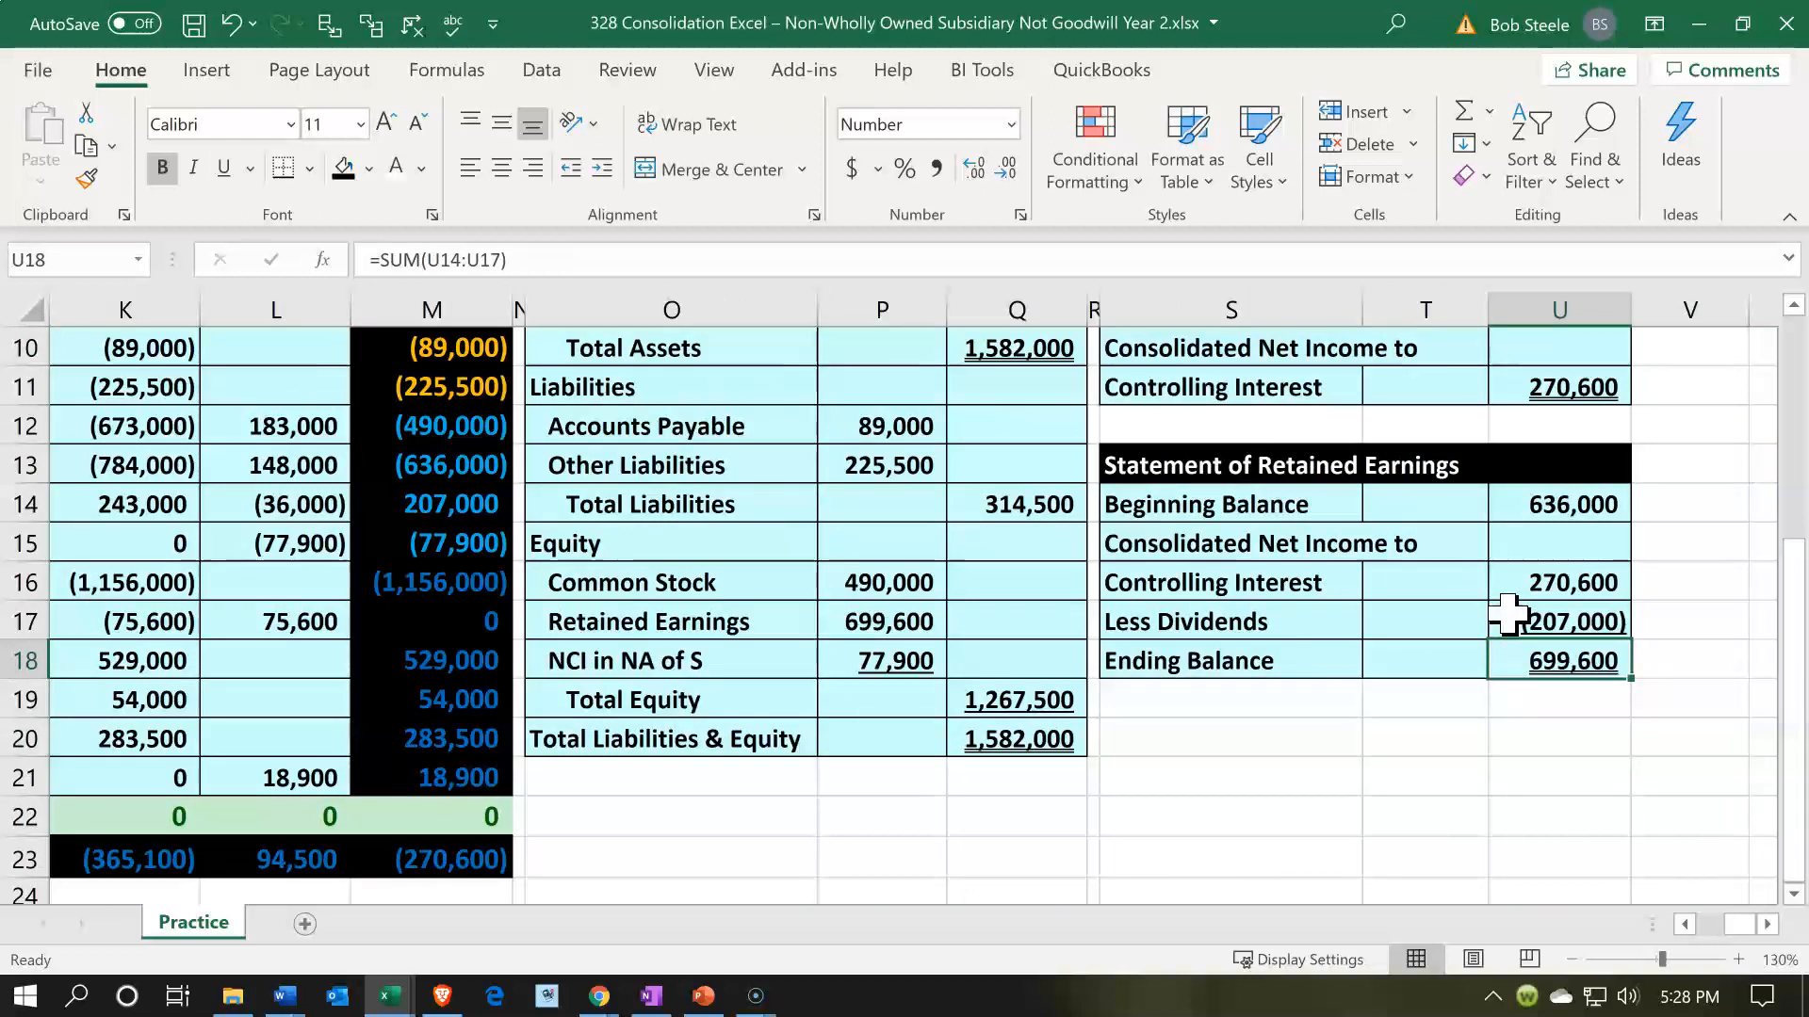
- Trace the controlling interest net income from U11 of the Income Statement to U16 of the Statement of Retained Earnings
{"action": "scroll", "coordinate": [1508, 614], "scroll_direction": "up", "scroll_amount": 1}
{"action": "left_click", "coordinate": [1552, 509]}
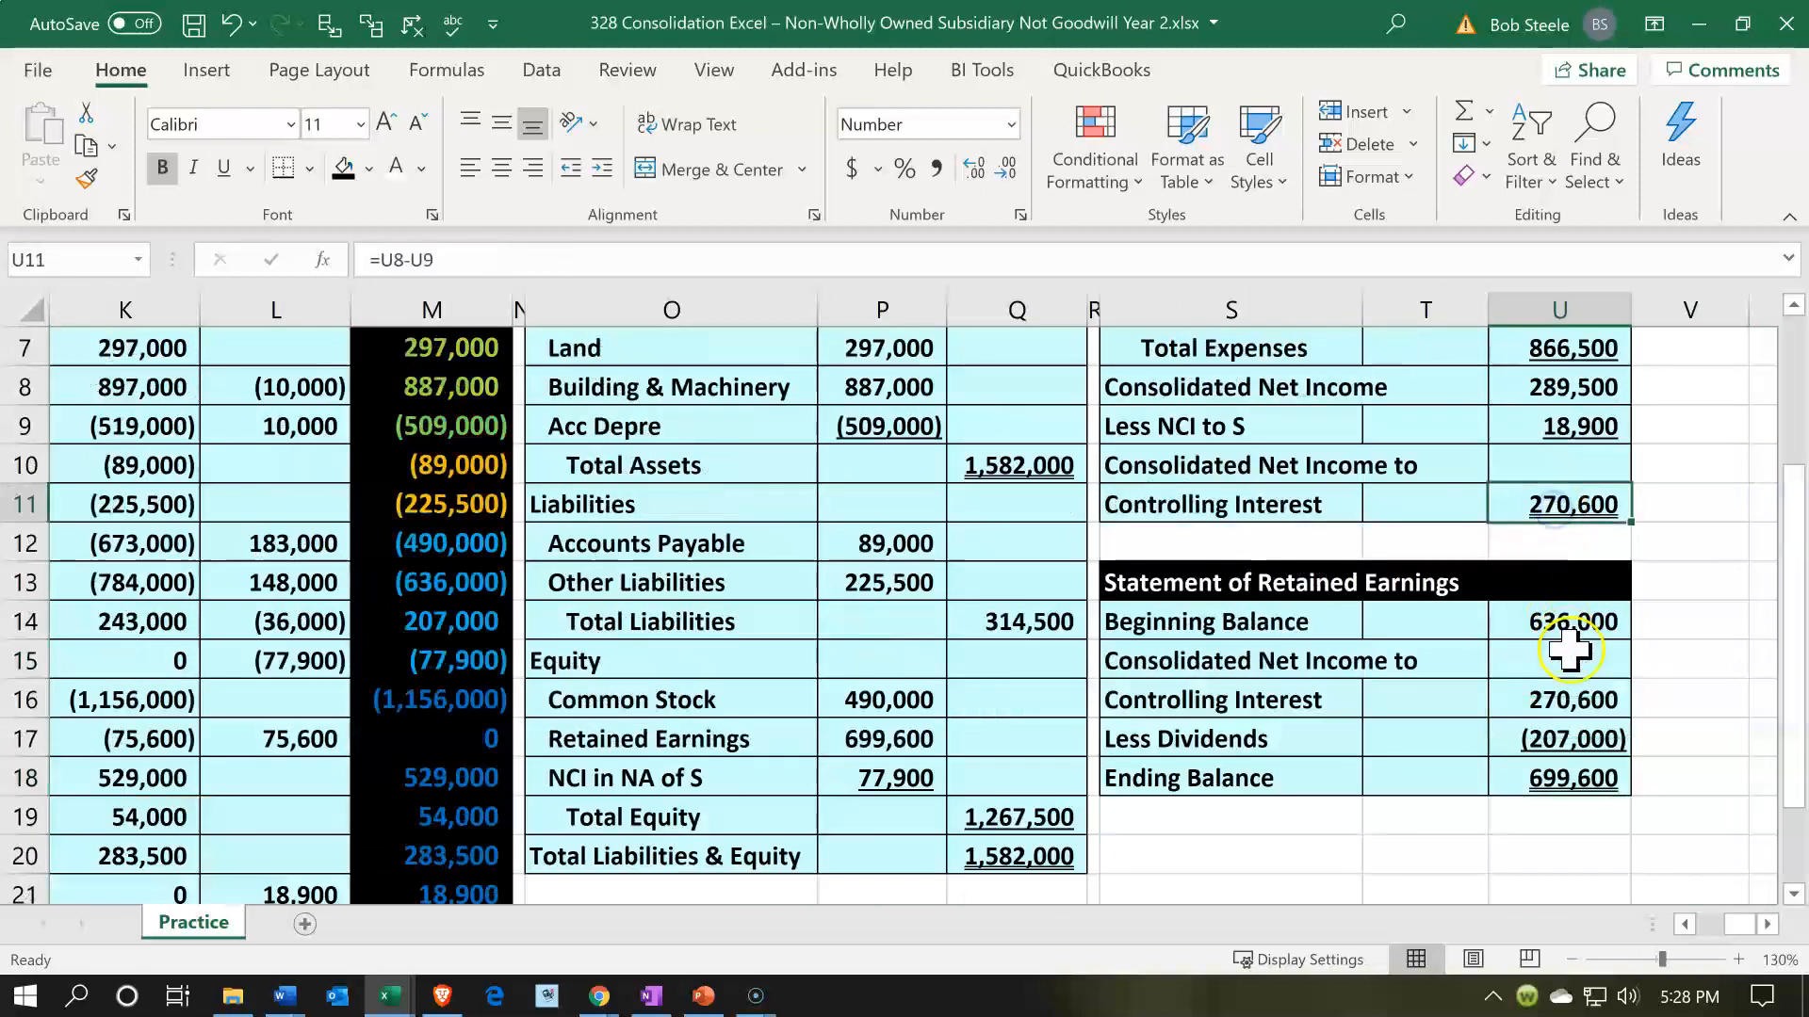
{"action": "left_click", "coordinate": [1569, 695]}
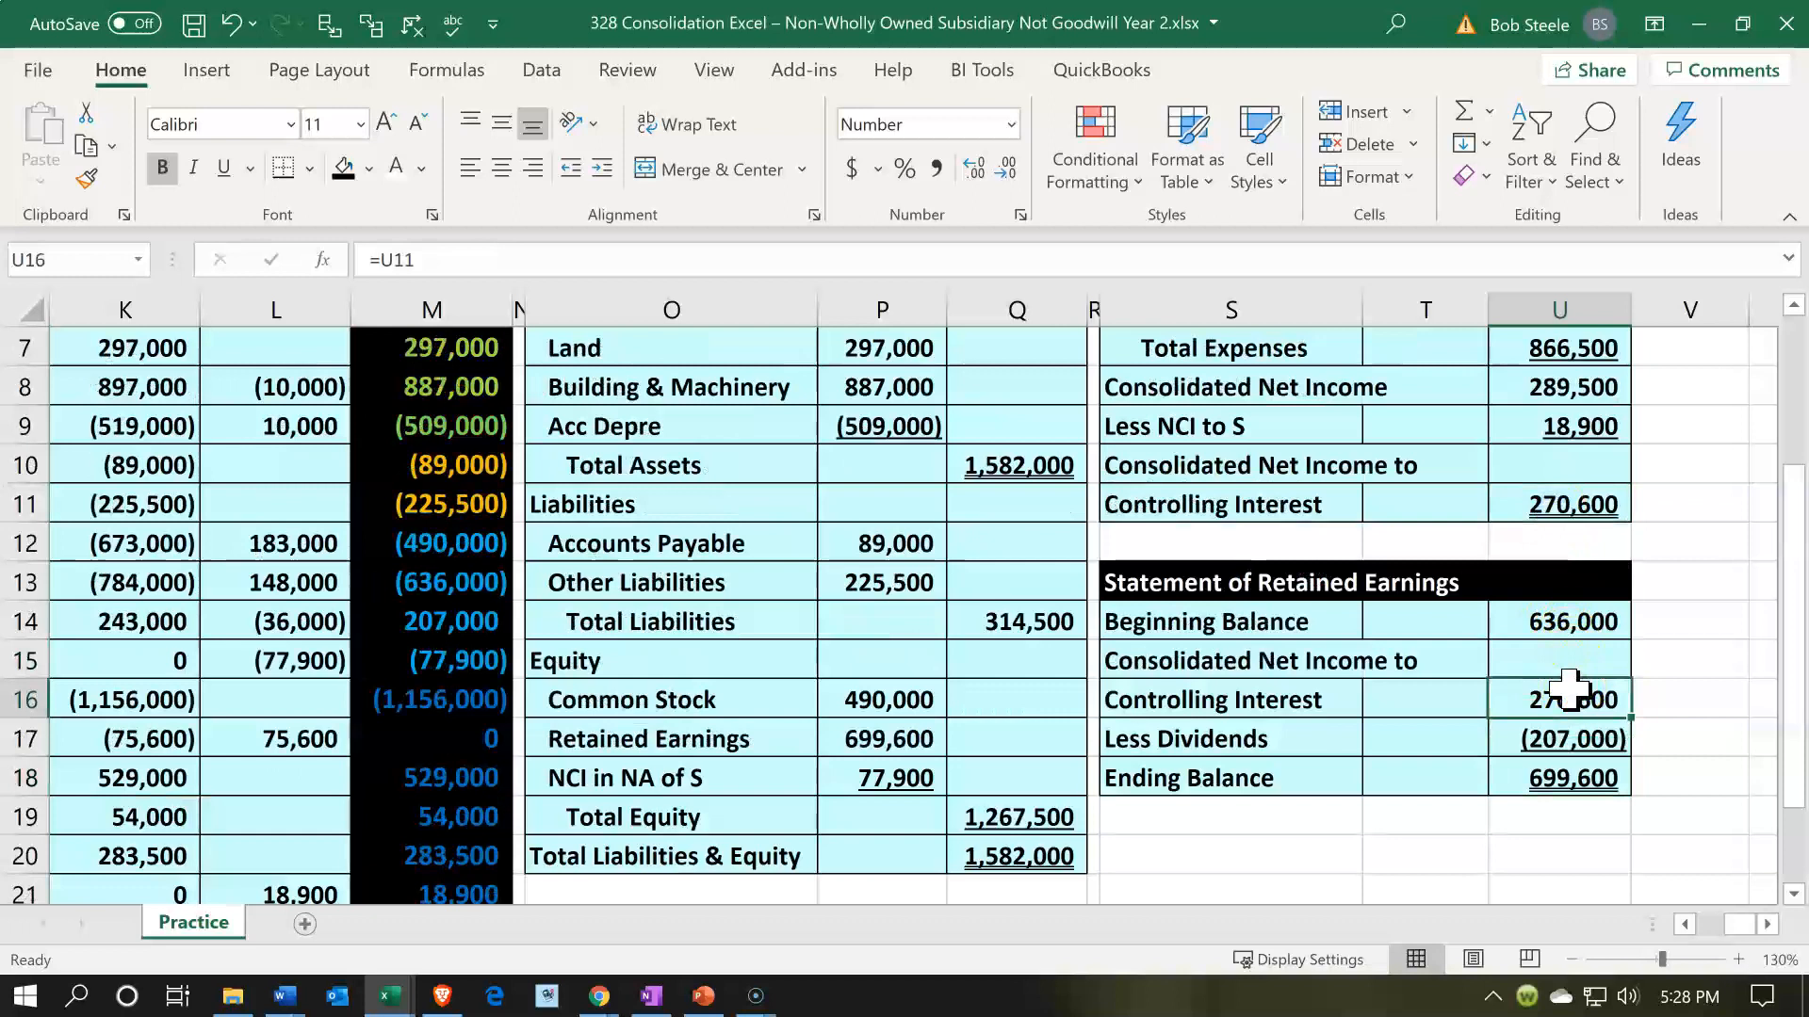
- Review the noncontrolling interest lines: Less NCI to S in the Income Statement and NCI in NA of S in the balance sheet
{"action": "scroll", "coordinate": [1568, 690], "scroll_direction": "up", "scroll_amount": 2}
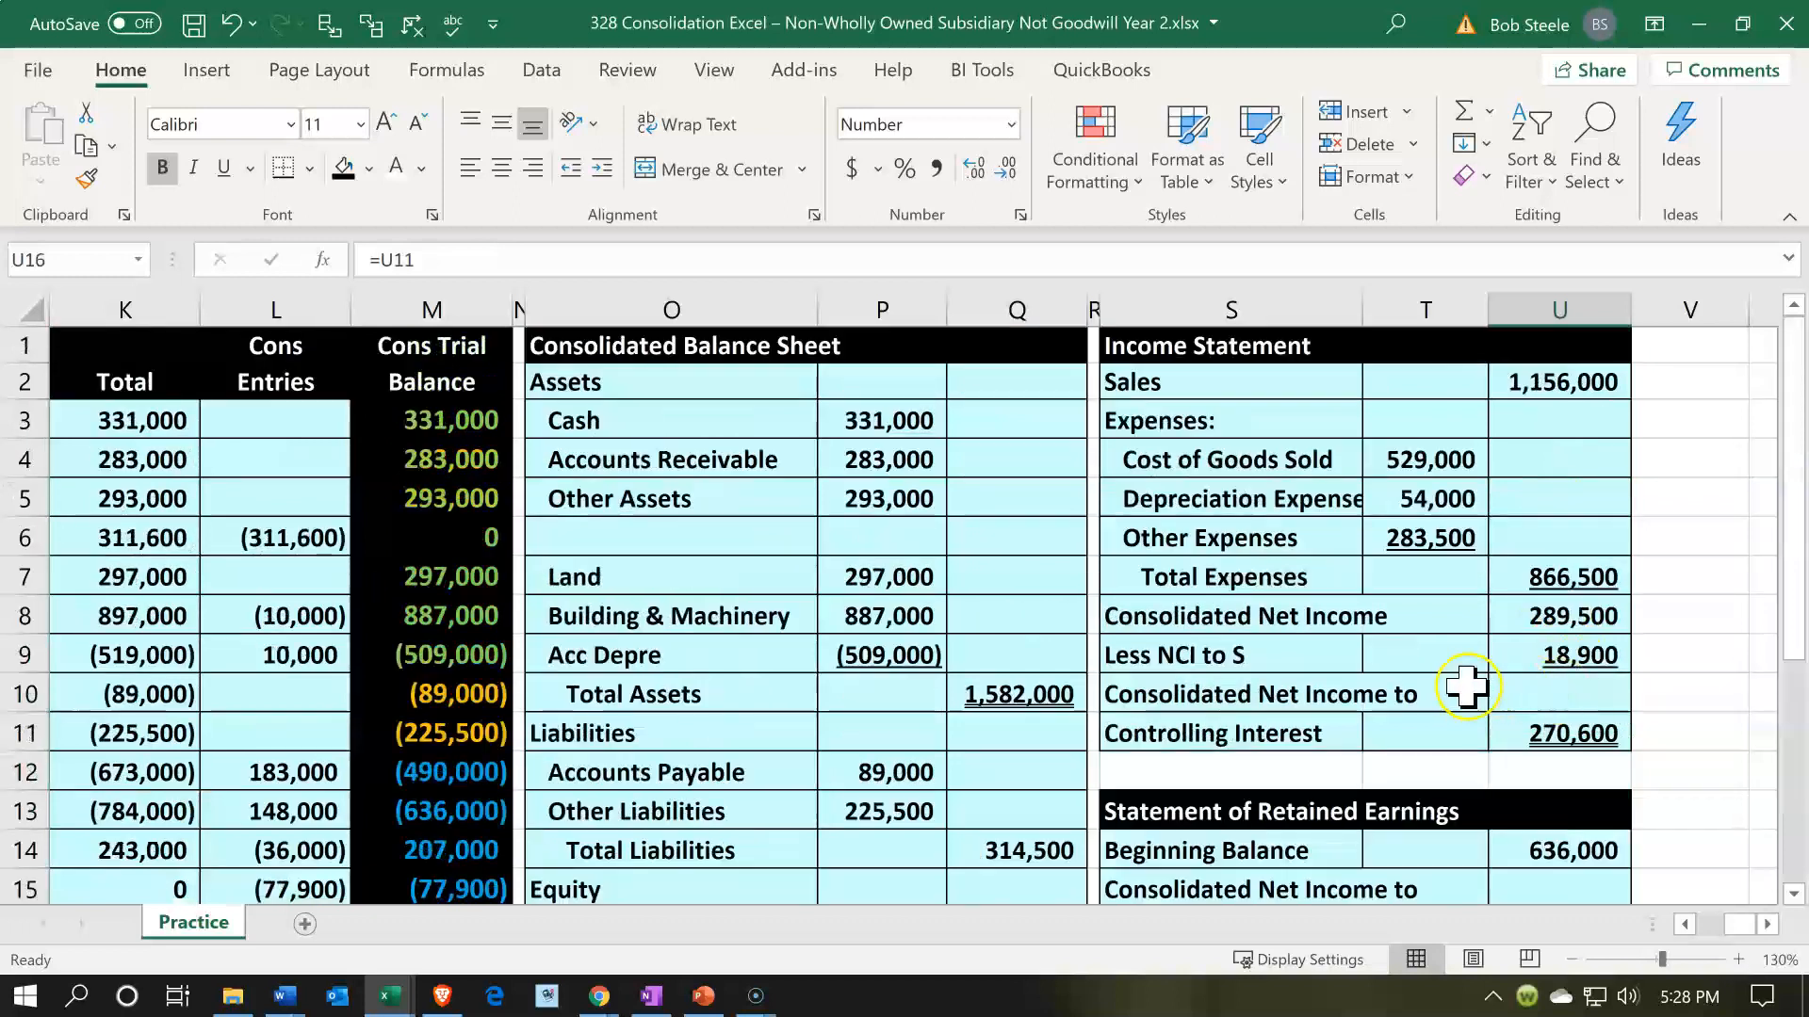
{"action": "left_click_drag", "start_coordinate": [1339, 655], "coordinate": [1563, 655]}
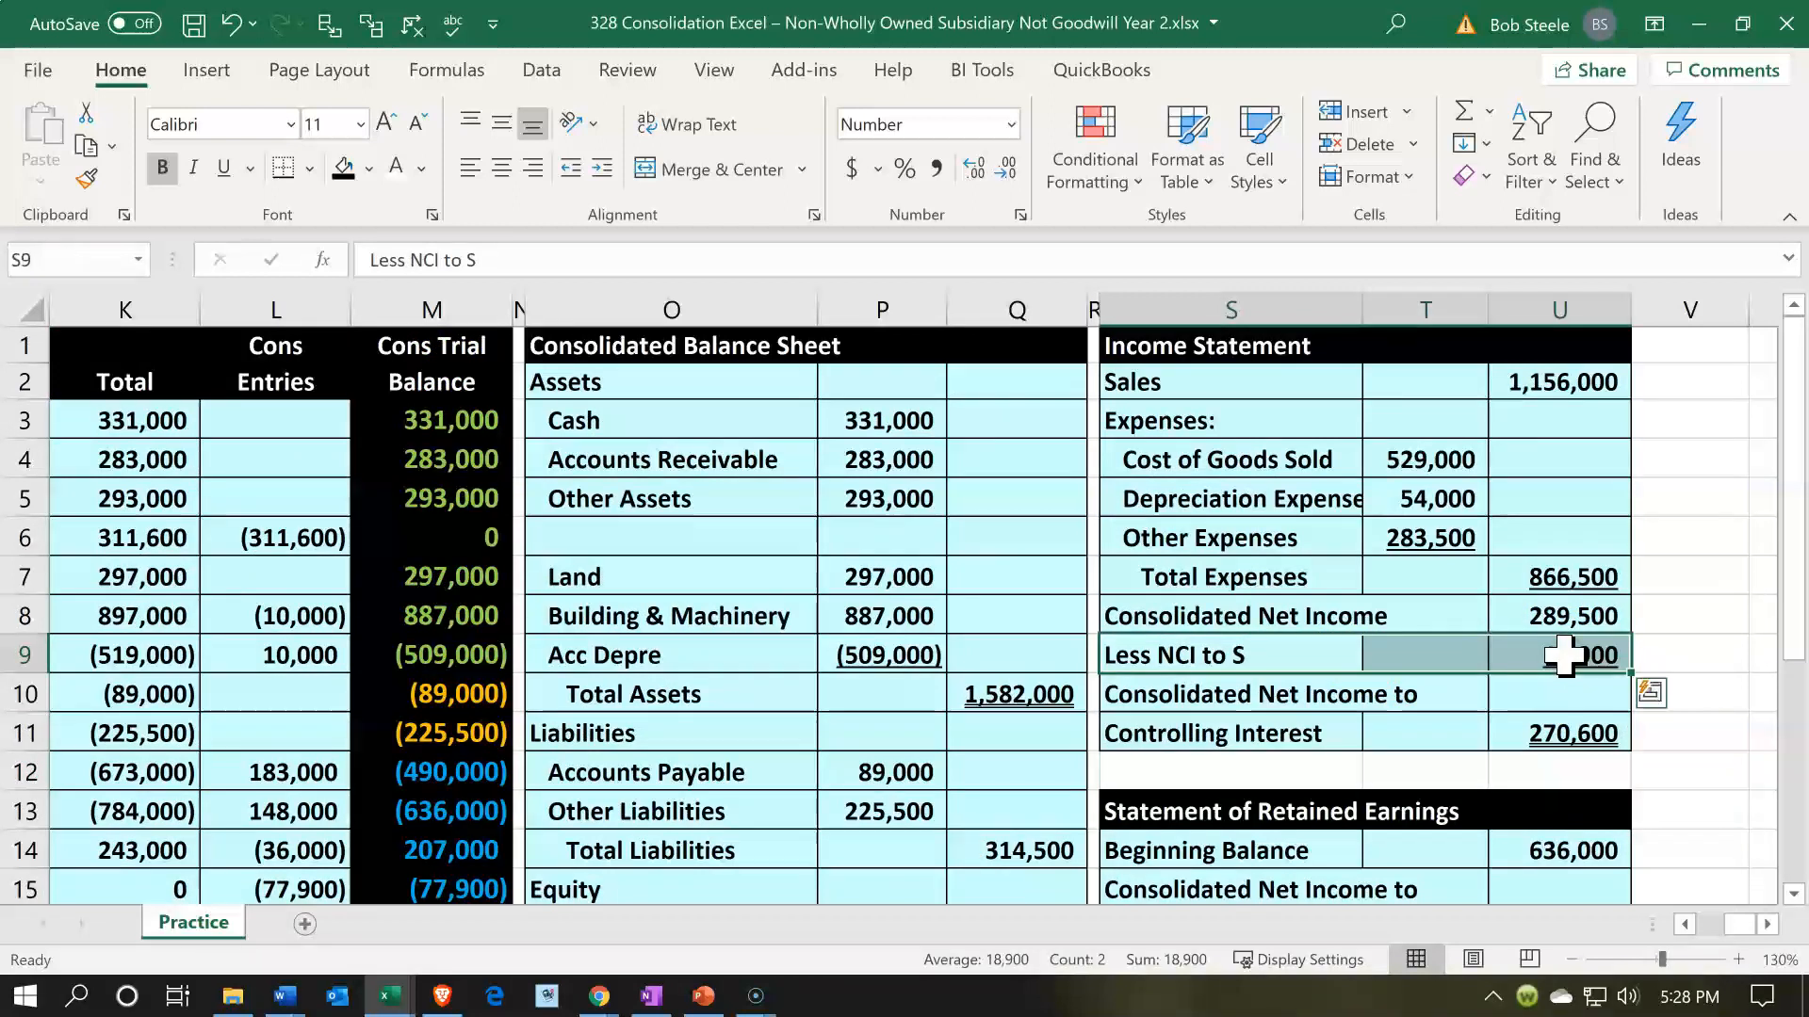
{"action": "scroll", "coordinate": [1564, 655], "scroll_direction": "down", "scroll_amount": 3}
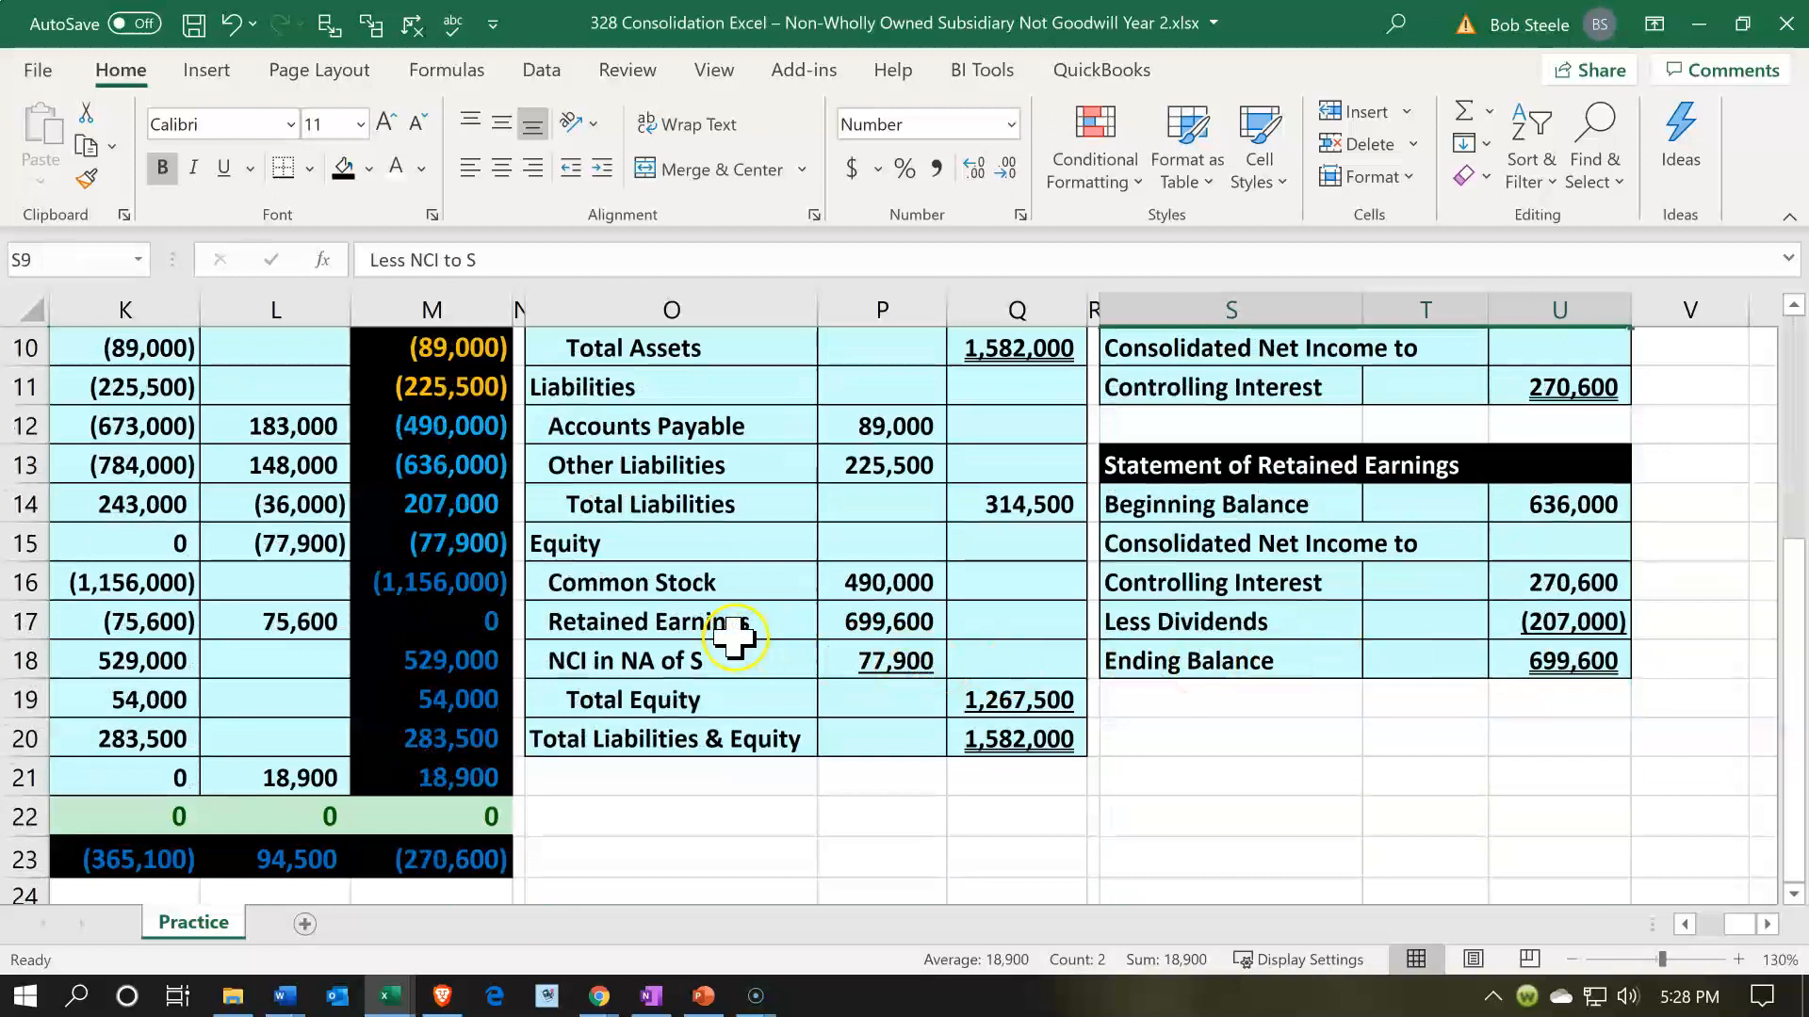
{"action": "left_click_drag", "start_coordinate": [739, 659], "coordinate": [898, 656]}
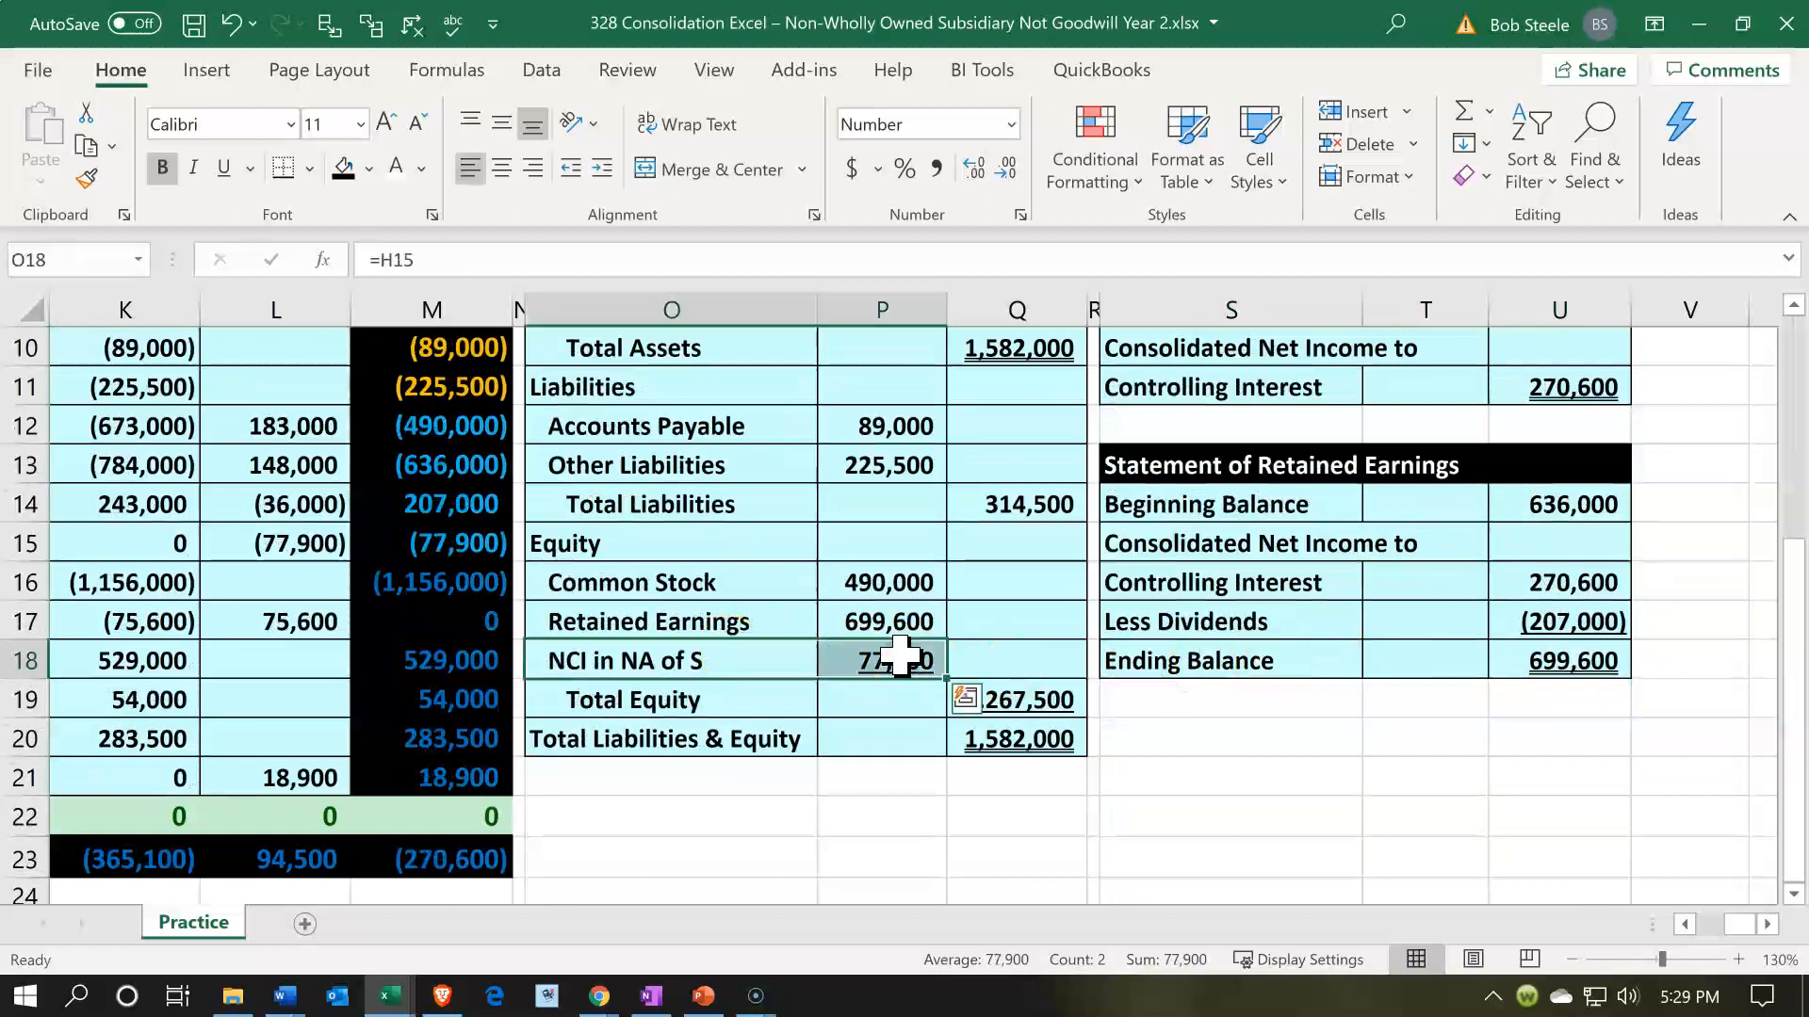